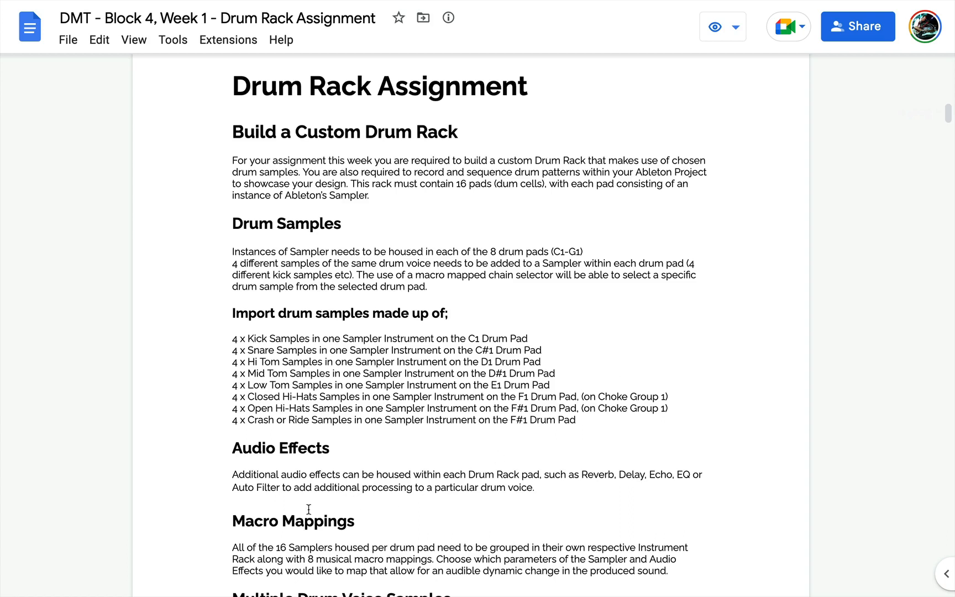
# Step: Switch to Ableton Live, select the first MIDI track, and hide the mixer's In/Out section
pyautogui.moveTo(233, 521); pyautogui.dragTo(357, 520)
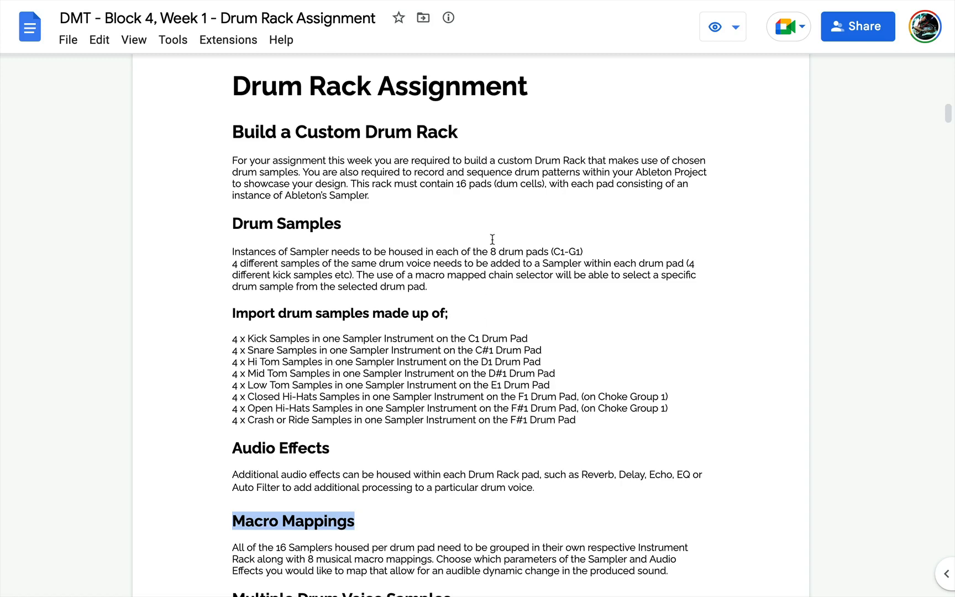
pyautogui.hotkey('ctrl', 'Right')
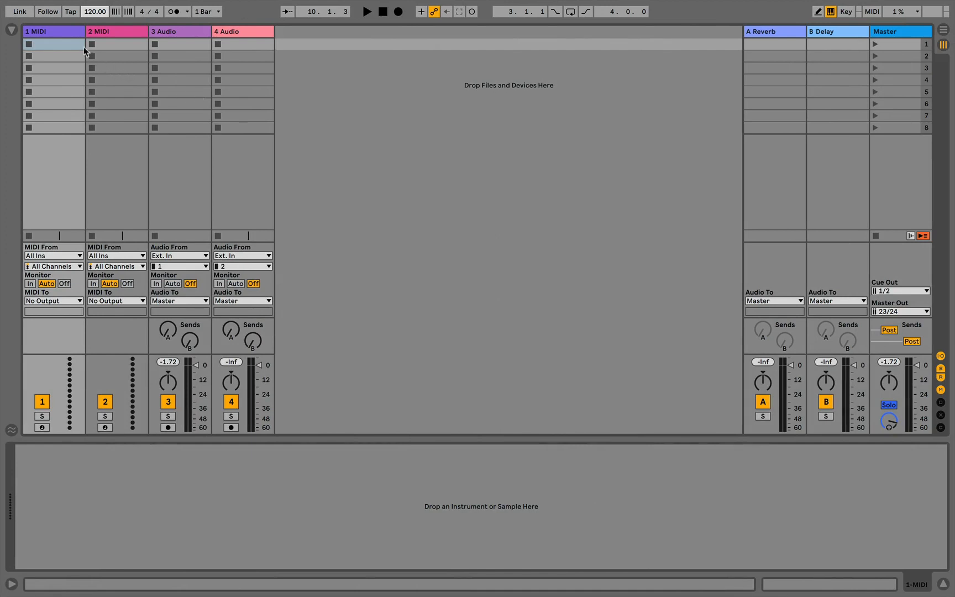
pyautogui.click(52, 30)
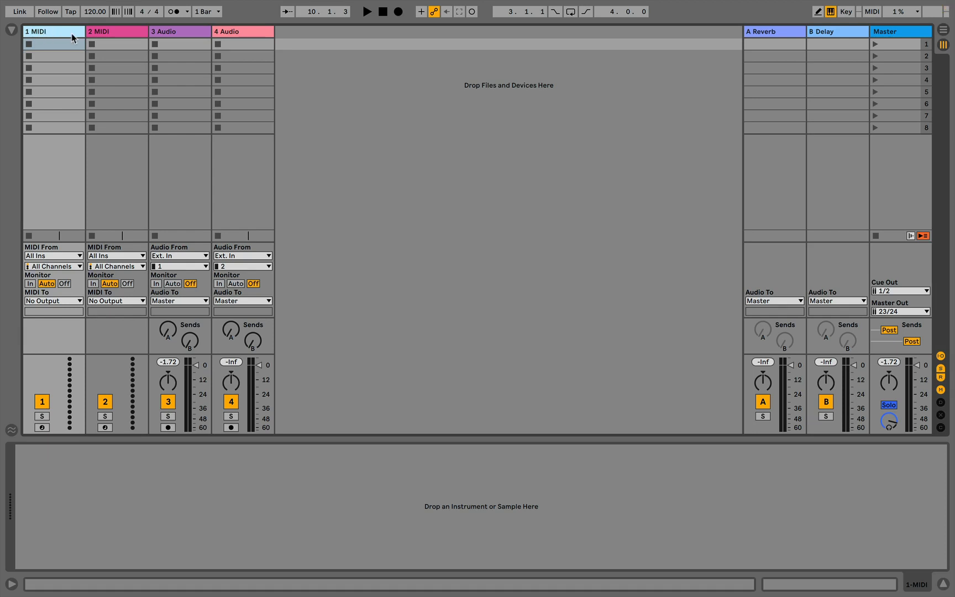
pyautogui.click(940, 357)
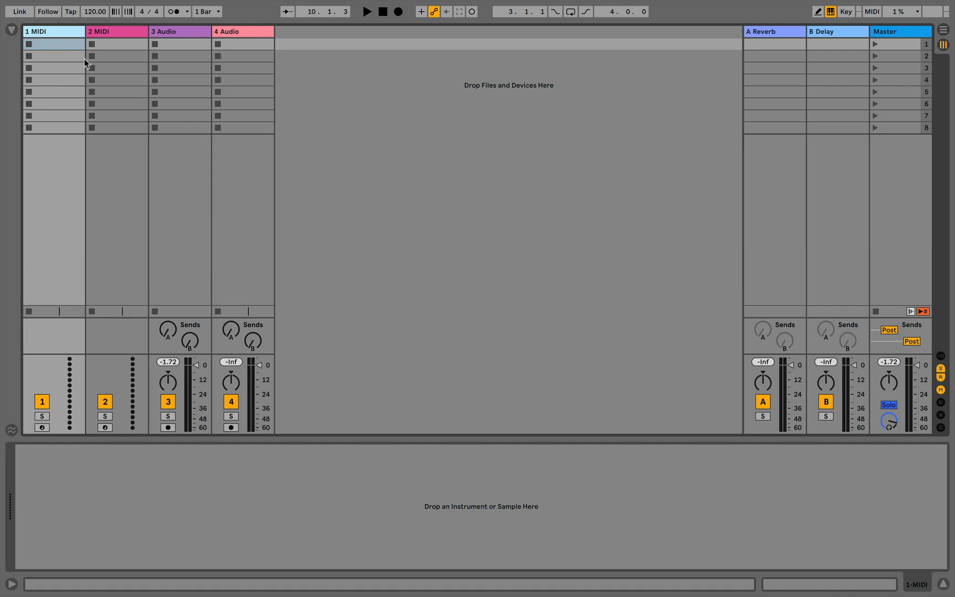
# Step: Add an empty Drum Rack to the first MIDI track and arm the track for recording
pyautogui.click(11, 29)
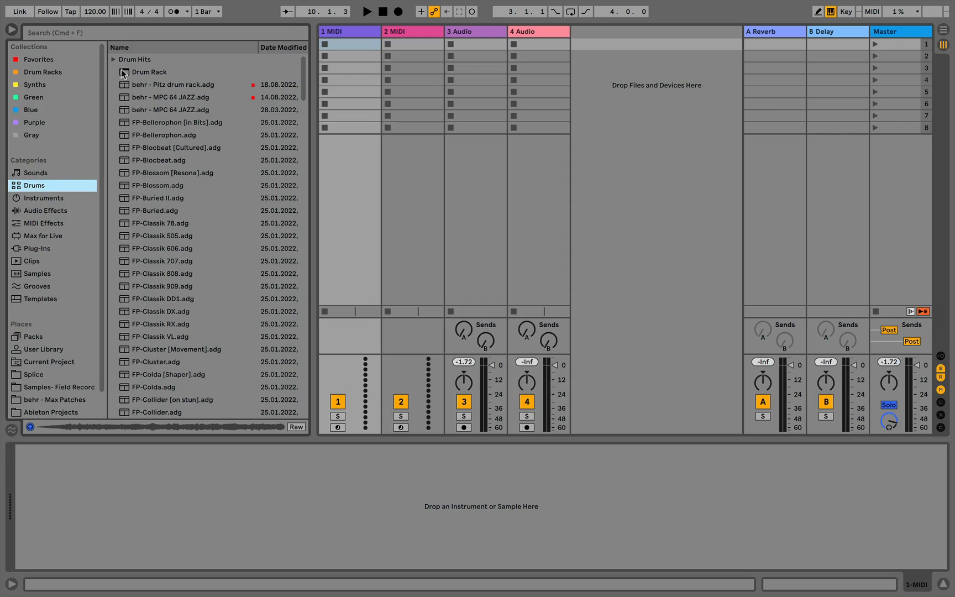
pyautogui.moveTo(123, 74); pyautogui.dragTo(362, 62)
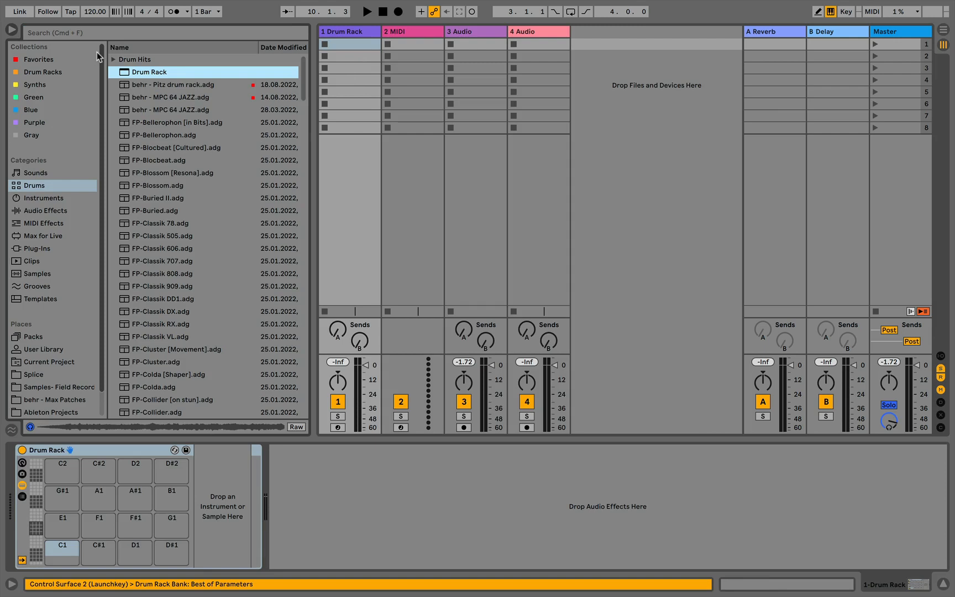
pyautogui.click(11, 30)
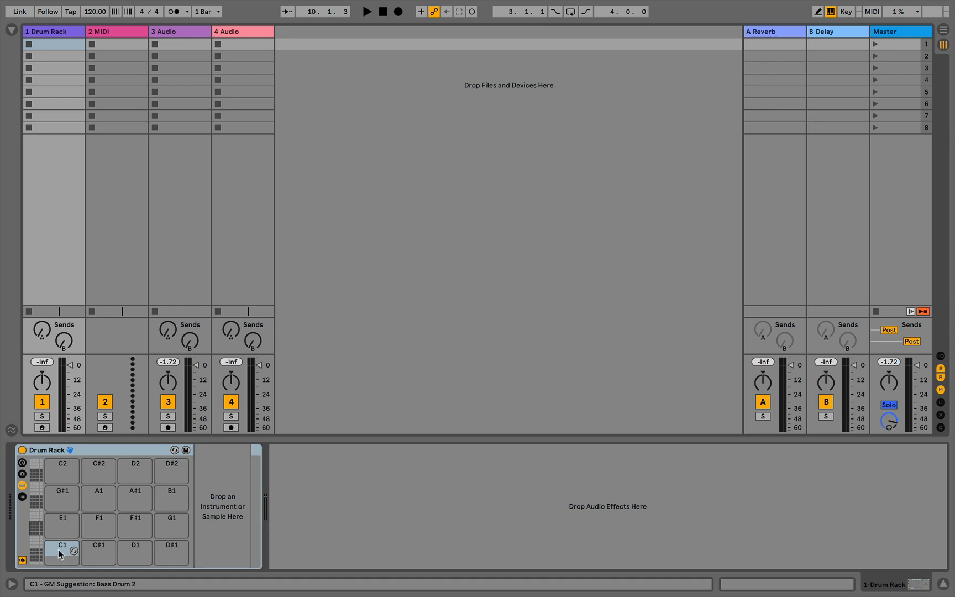
pyautogui.click(42, 428)
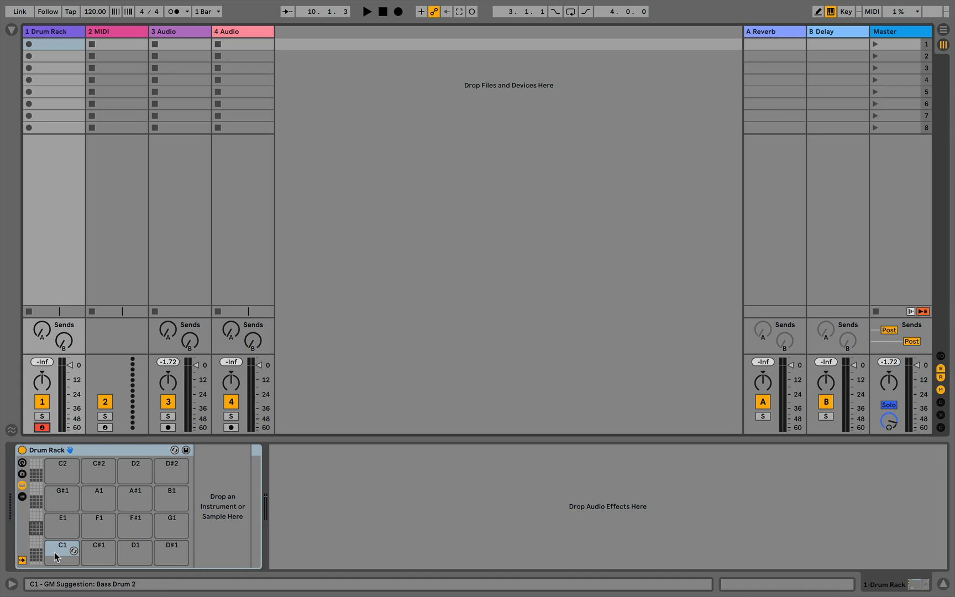
# Step: Show the browser and expand the Kick samples within Drum Hits in the Drums category
pyautogui.click(12, 29)
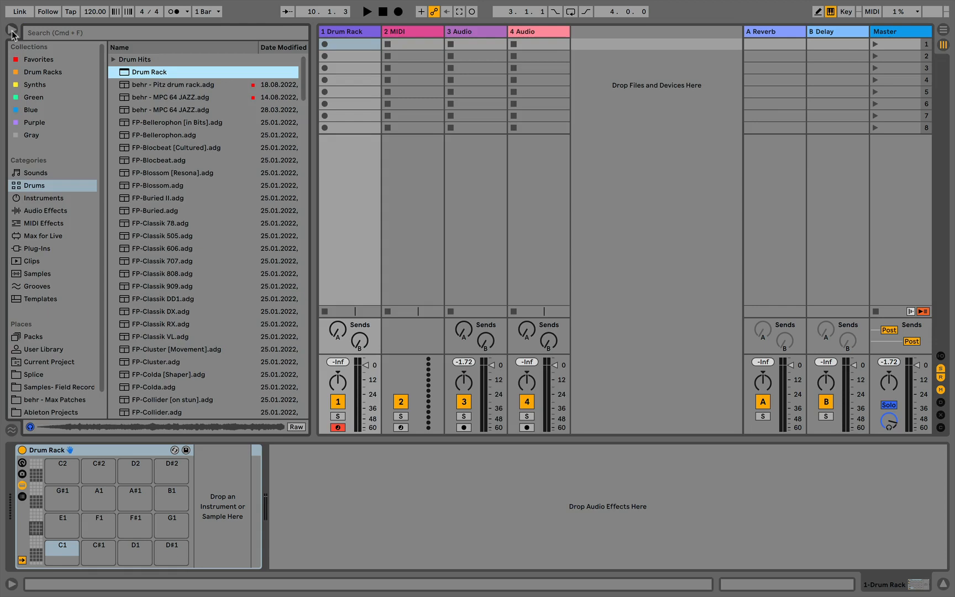
pyautogui.click(135, 59)
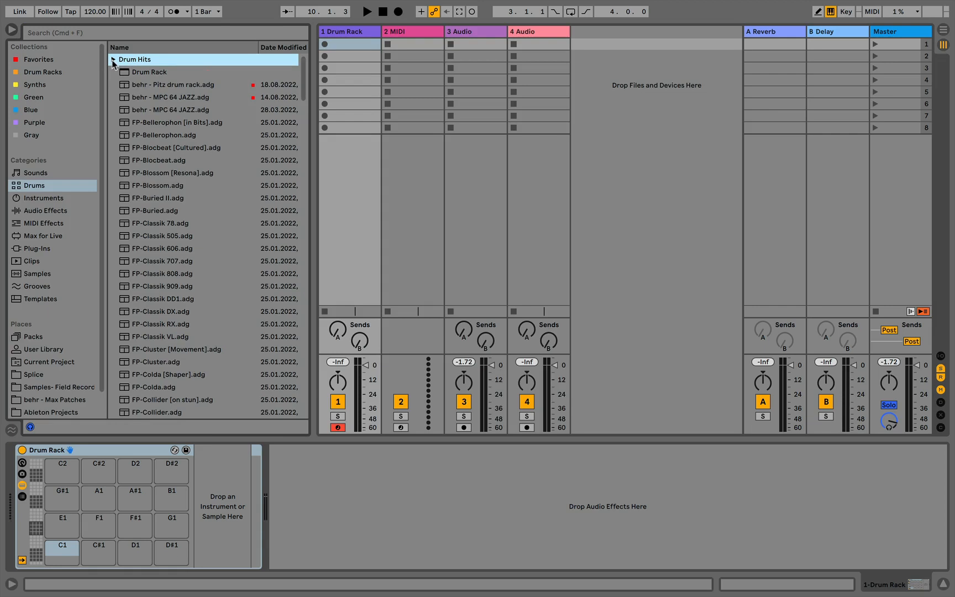
pyautogui.click(114, 59)
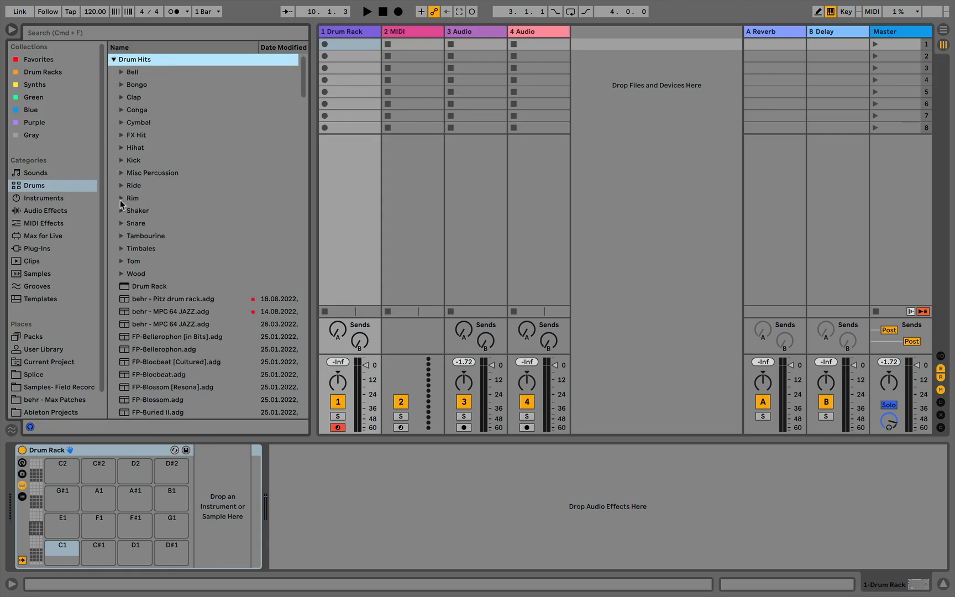
pyautogui.click(121, 160)
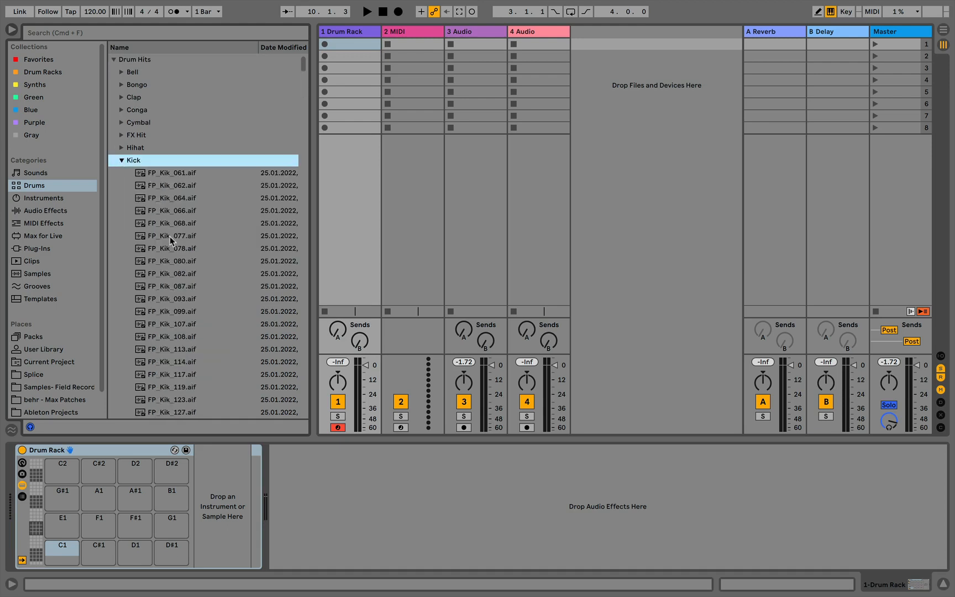
# Step: Try FP_Kik_087.aif on the C1 pad with its Simpler converted to Sampler, and delete the device
pyautogui.click(157, 291)
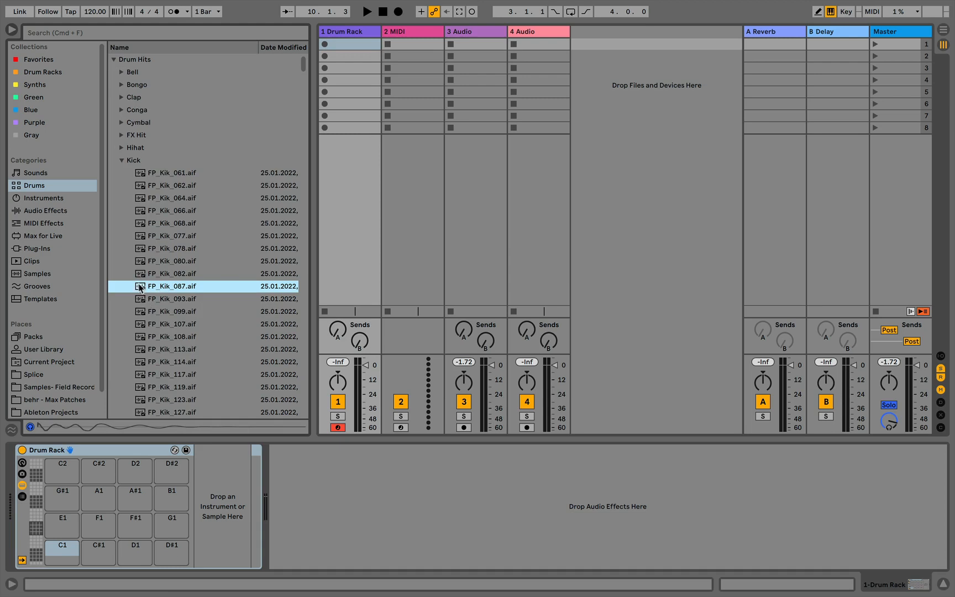
pyautogui.moveTo(139, 286); pyautogui.dragTo(61, 554)
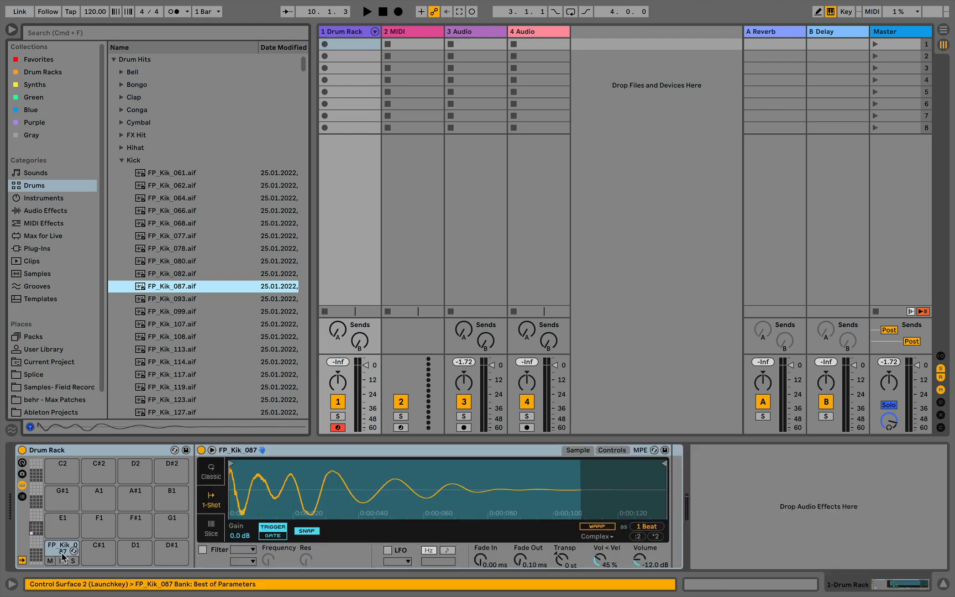
pyautogui.click(287, 458)
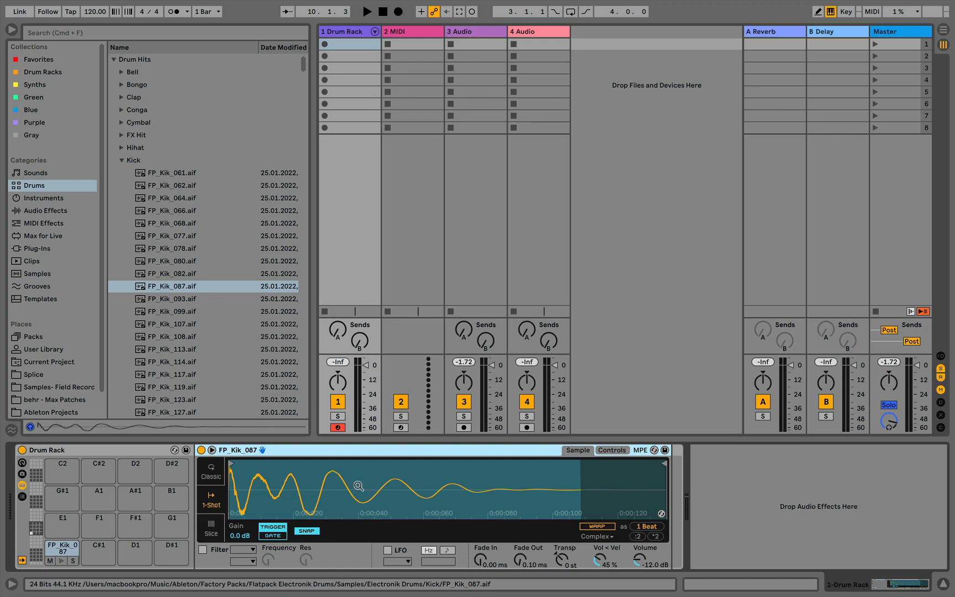
pyautogui.rightClick(284, 454)
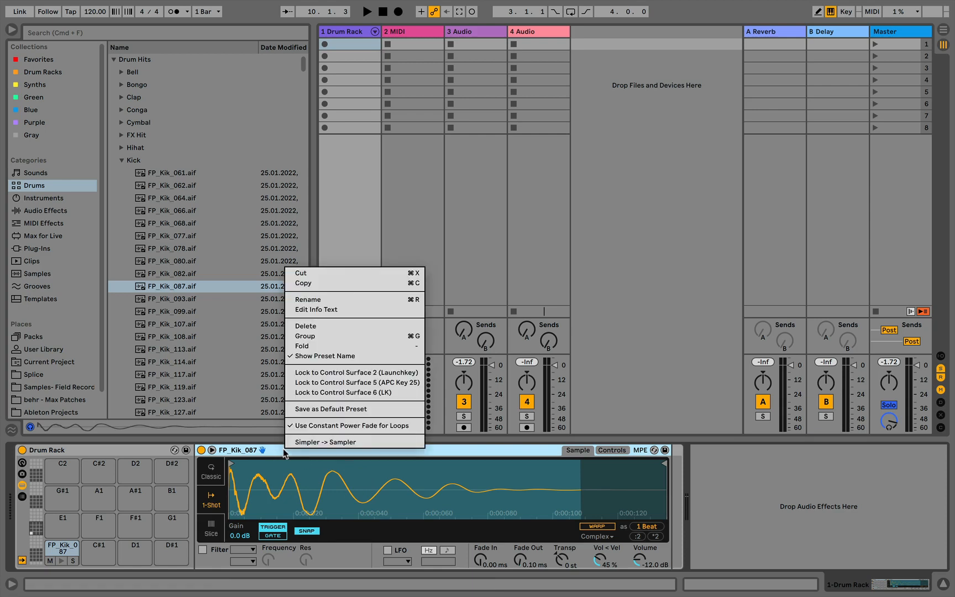
pyautogui.click(356, 442)
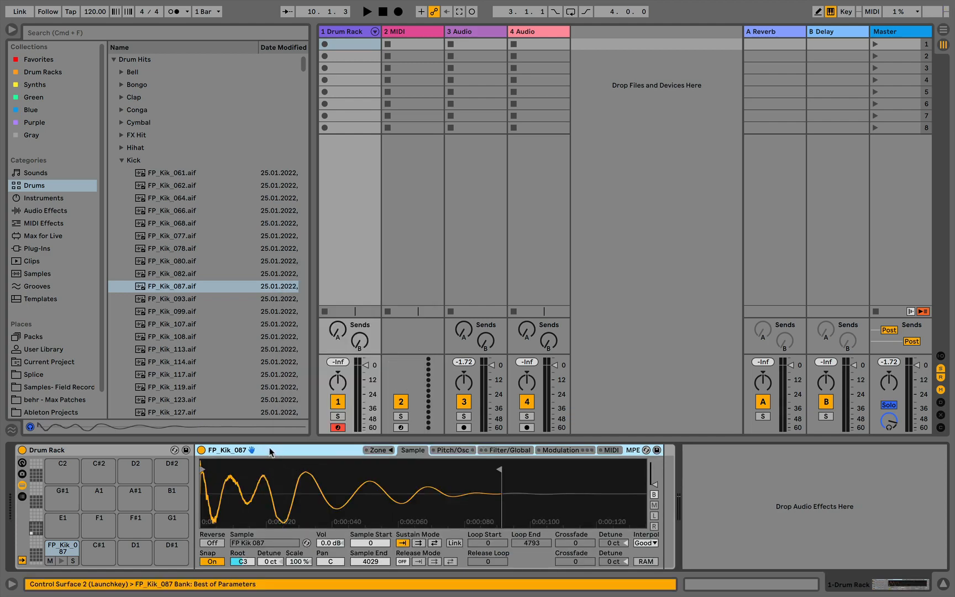
pyautogui.press('BackSpace')
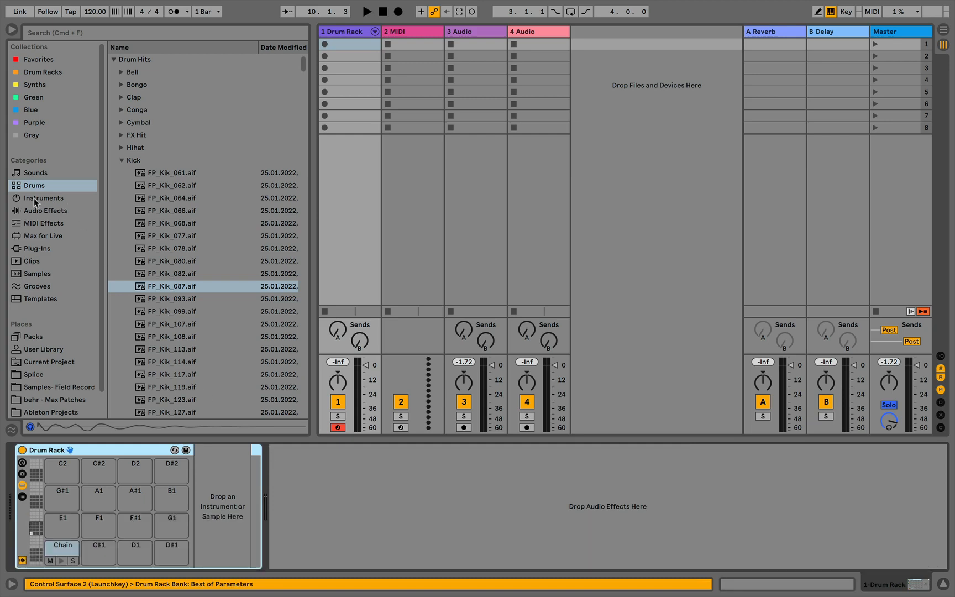
# Step: Load an empty Sampler instrument onto the Drum Rack's C1 pad
pyautogui.click(45, 197)
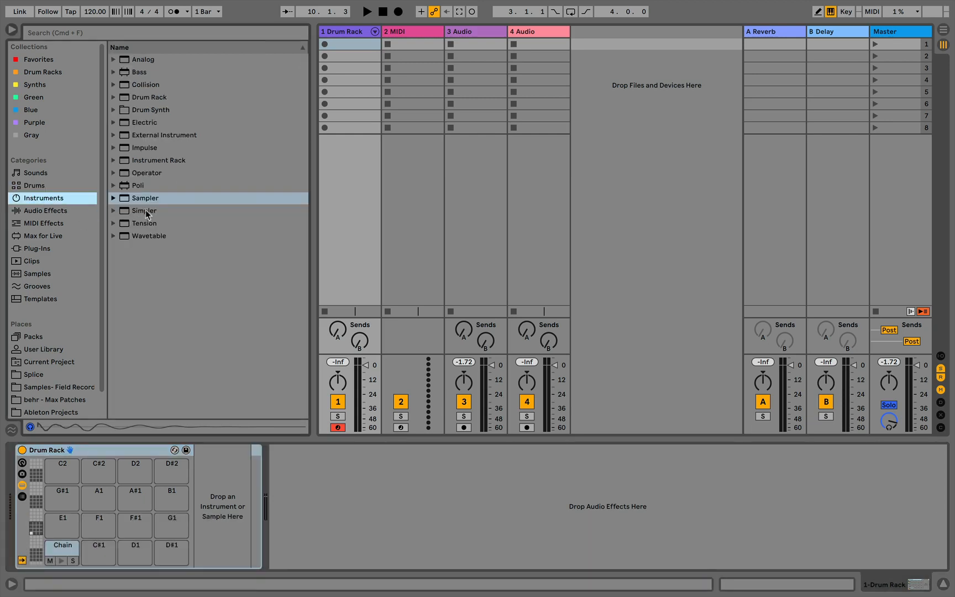
pyautogui.click(123, 199)
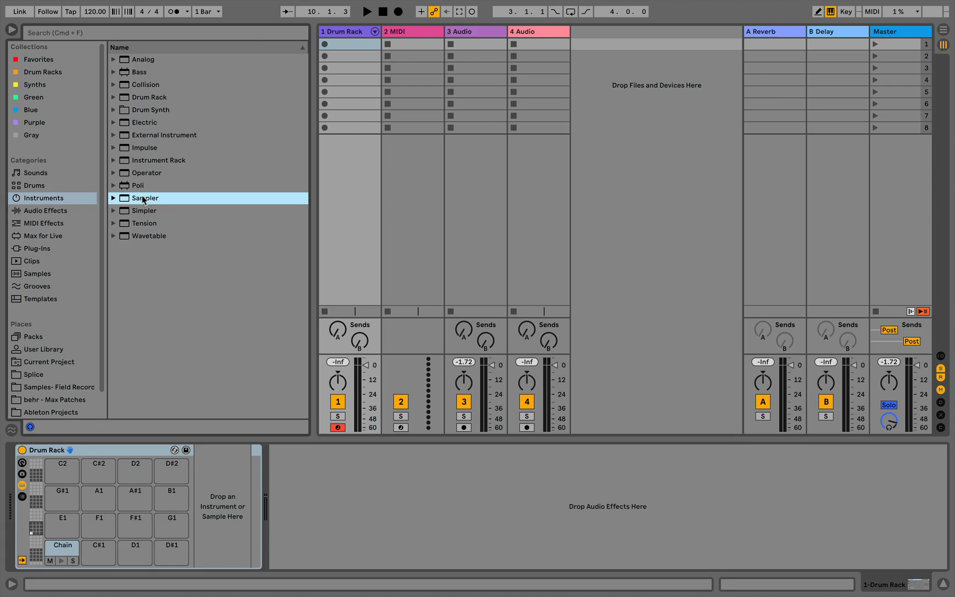
pyautogui.moveTo(123, 198); pyautogui.dragTo(65, 551)
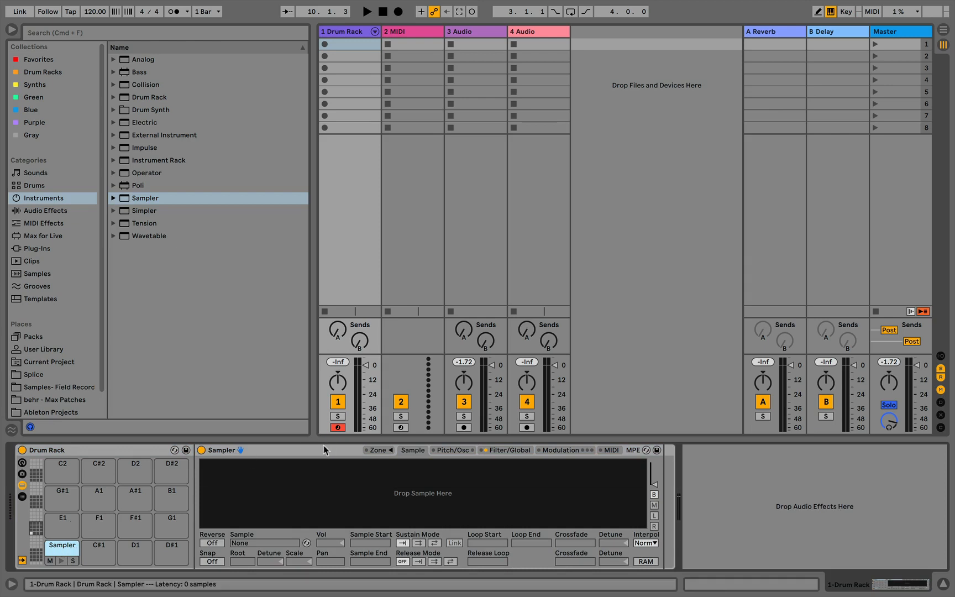
# Step: Load the four kick samples FP_Kik_078, FP_Kik_080, FP_Kik_082 and FP_Kik_087 together into the C1 pad's Sampler
pyautogui.click(38, 186)
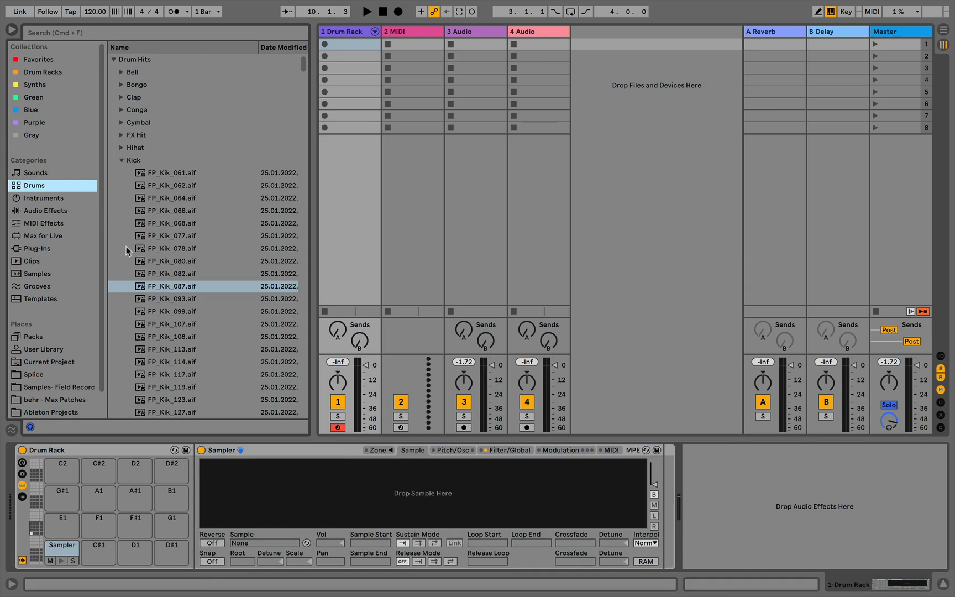
pyautogui.moveTo(126, 250); pyautogui.dragTo(127, 282)
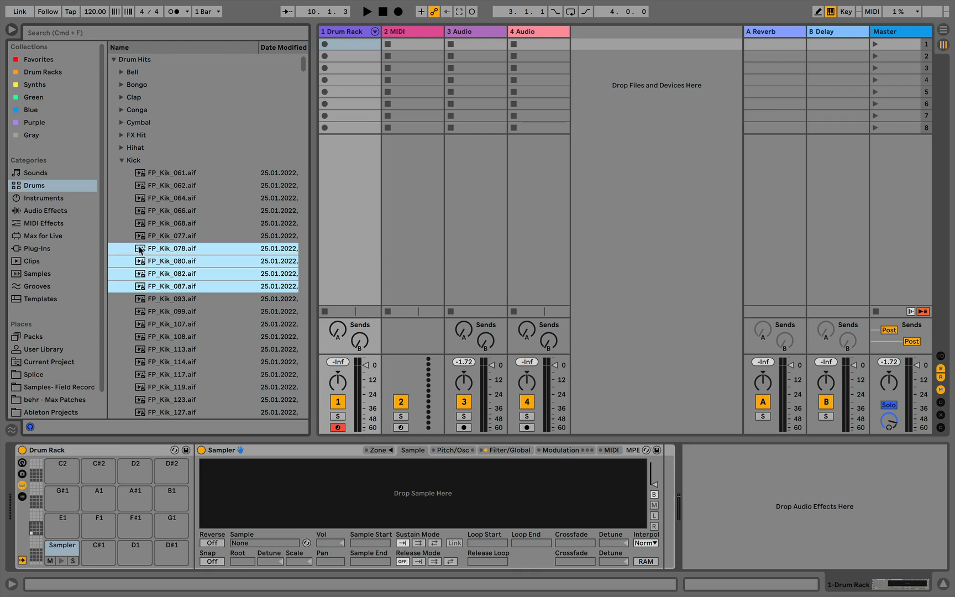
pyautogui.moveTo(139, 248); pyautogui.dragTo(350, 490)
pyautogui.moveTo(350, 490); pyautogui.dragTo(350, 490)
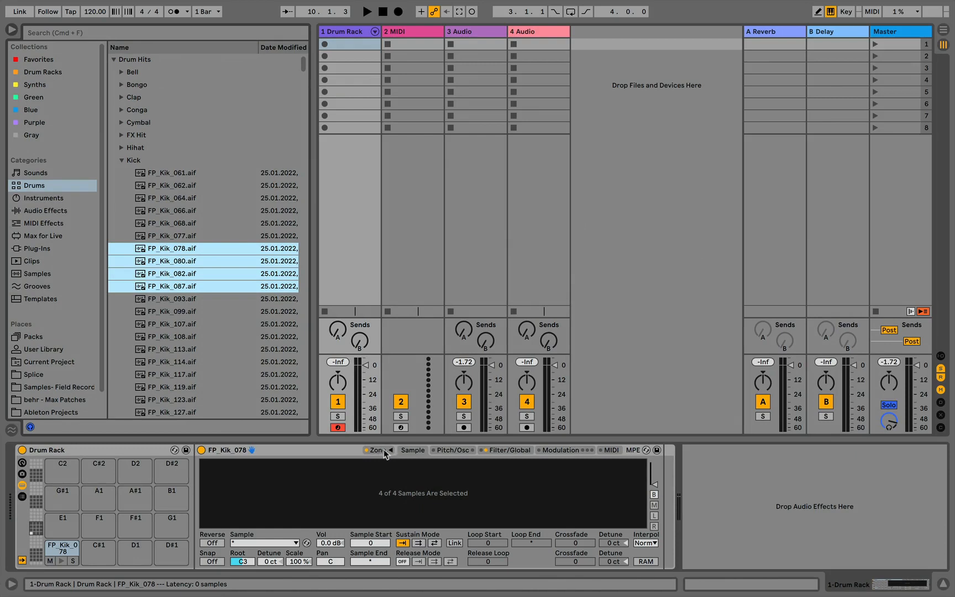
# Step: Open the Sampler's zone editor and view each kick sample's waveform, returning to FP_Kik_078
pyautogui.click(381, 452)
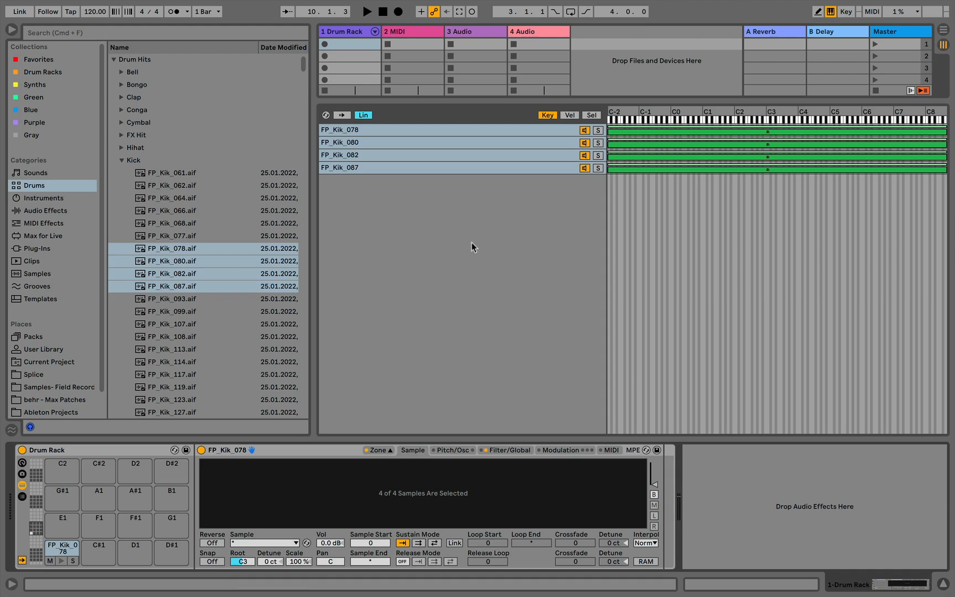
pyautogui.click(395, 135)
pyautogui.click(387, 143)
pyautogui.click(379, 155)
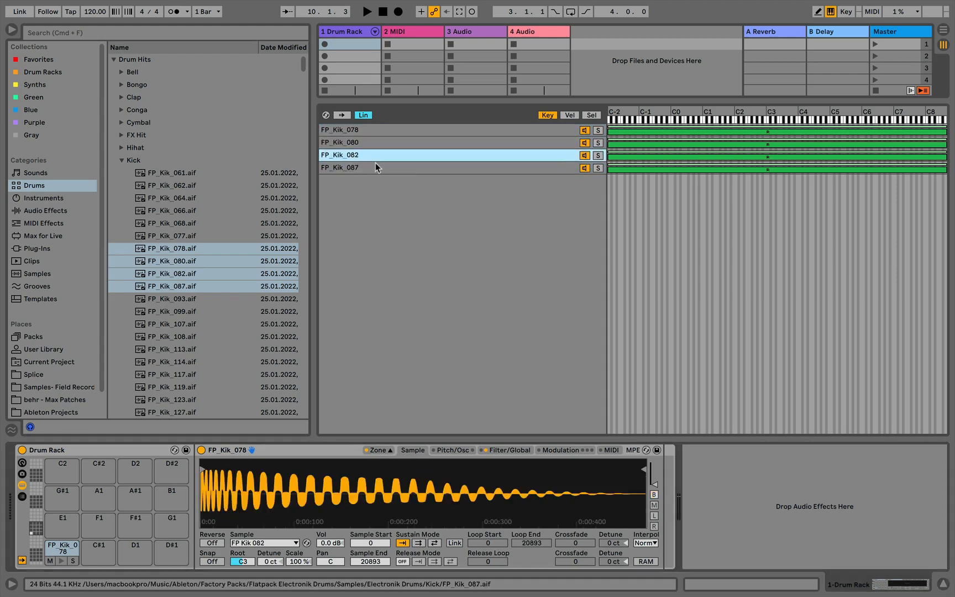
pyautogui.click(376, 163)
pyautogui.click(360, 132)
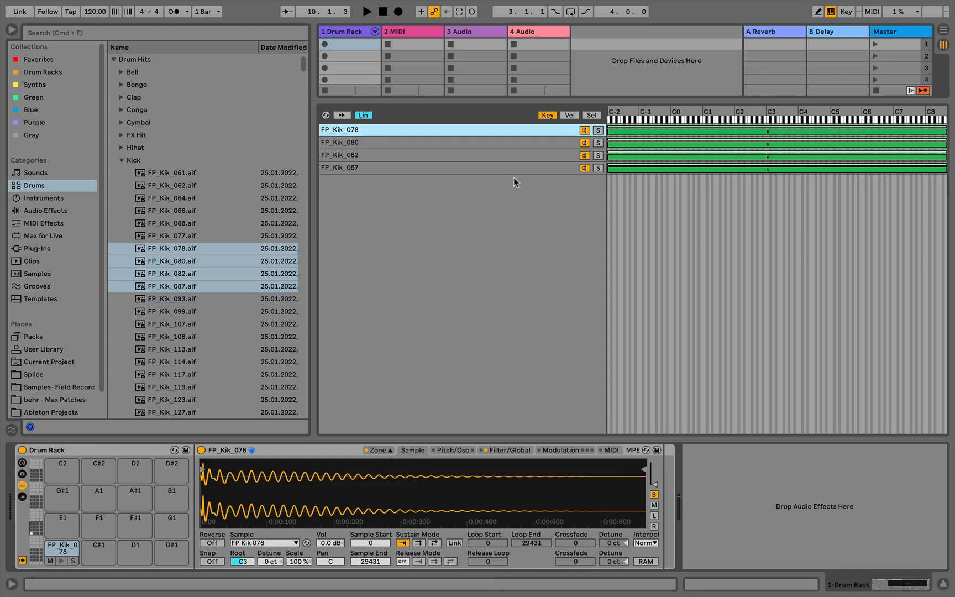
# Step: Hide the browser and rename the Drum Rack's C1 pad to Kick
pyautogui.click(11, 29)
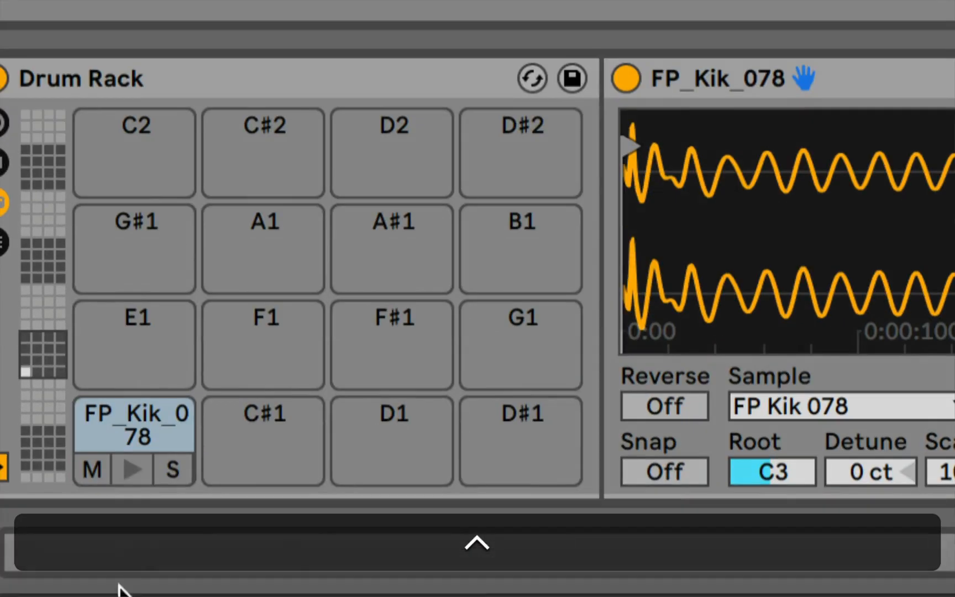
pyautogui.rightClick(122, 506)
pyautogui.click(207, 469)
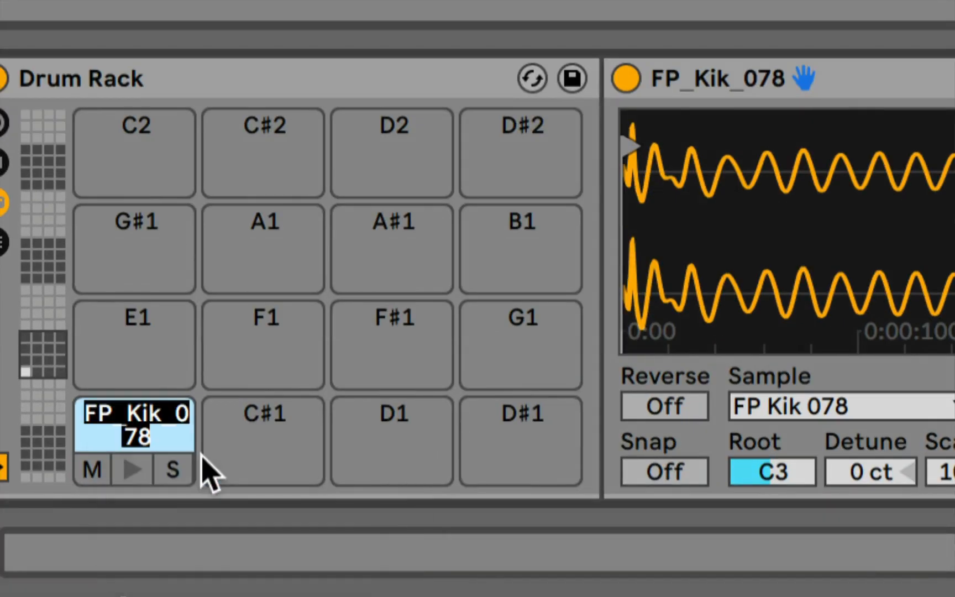
pyautogui.write('Kick')
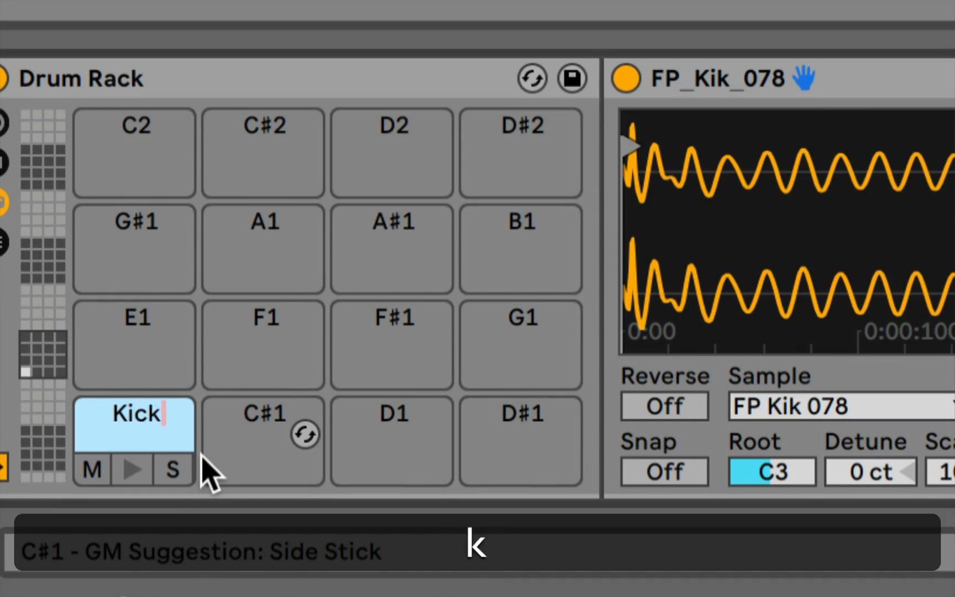
pyautogui.press('Return')
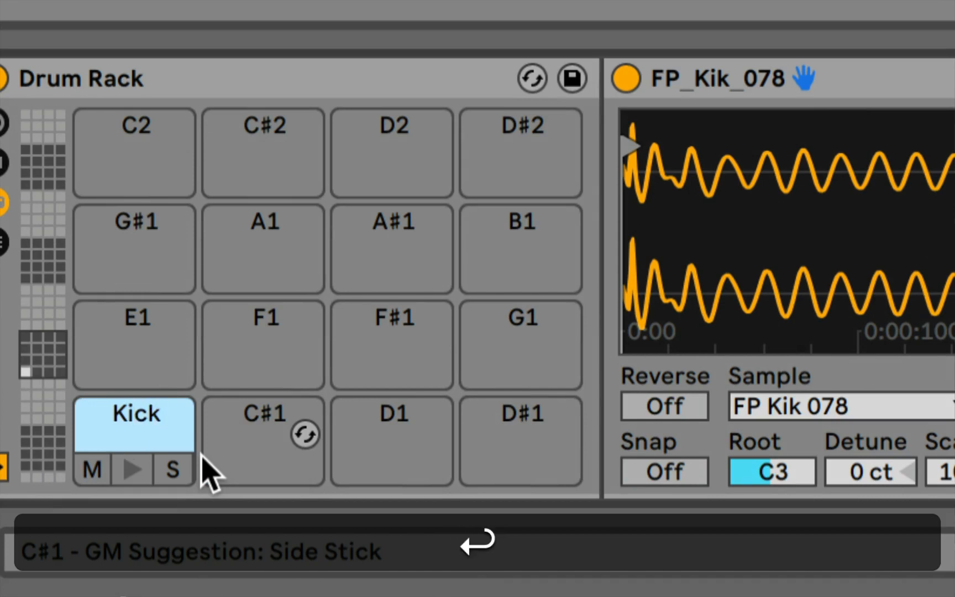
# Step: Rename the Sampler device on the C1 pad to Kick
pyautogui.click(688, 77)
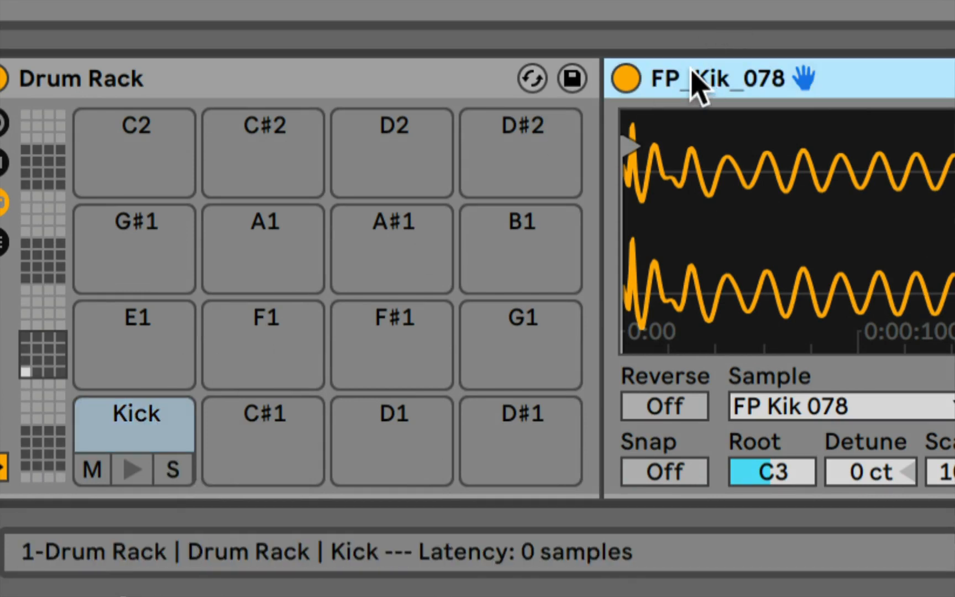
pyautogui.rightClick(686, 76)
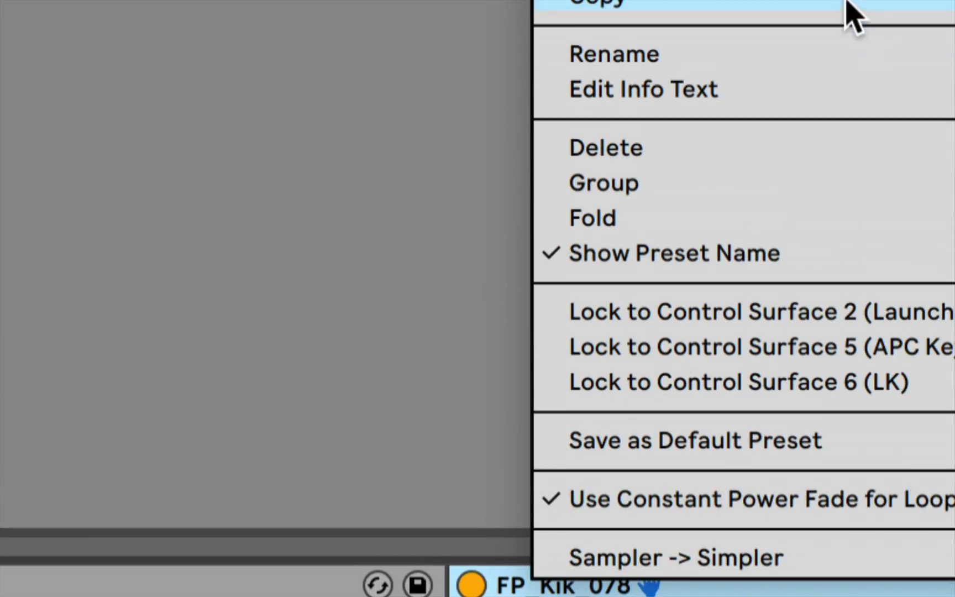
pyautogui.click(728, 54)
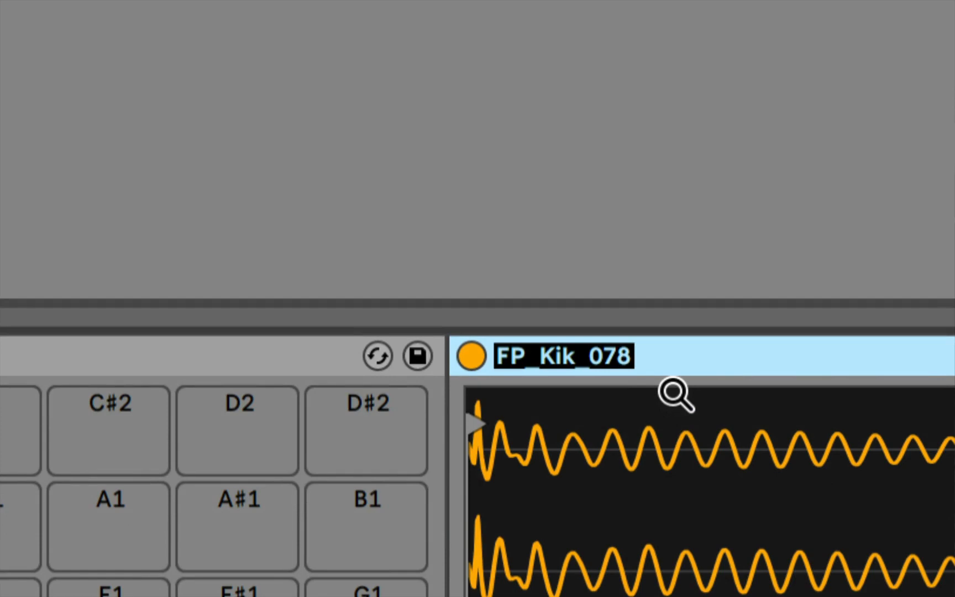
pyautogui.write('Kick')
pyautogui.press('Return')
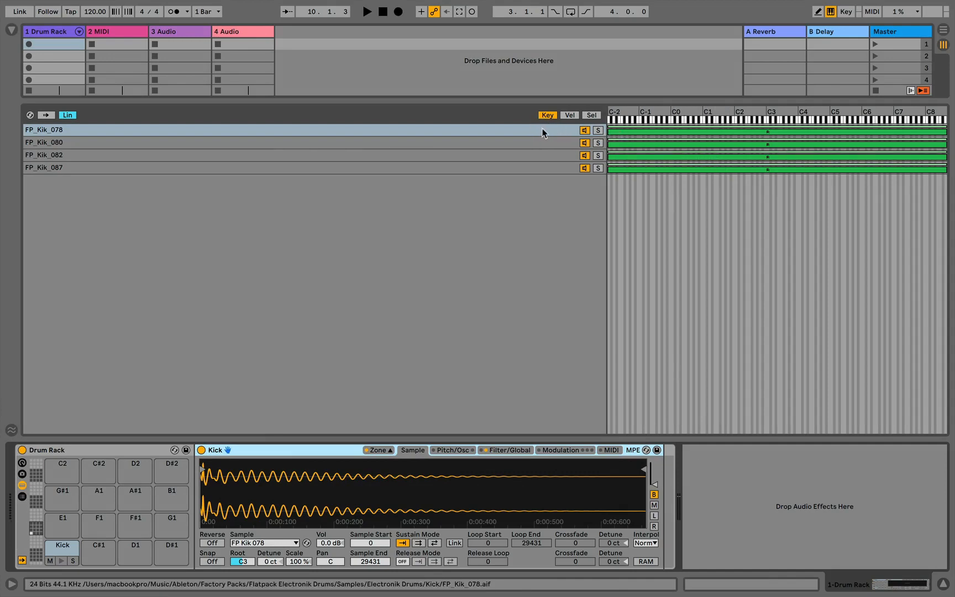
# Step: Step through the kick samples in the zone list, ending on FP_Kik_078, and select the Kick Sampler
pyautogui.click(516, 132)
pyautogui.press('Down')
pyautogui.press('Down')
pyautogui.press('Down')
pyautogui.press('Up')
pyautogui.press('Up')
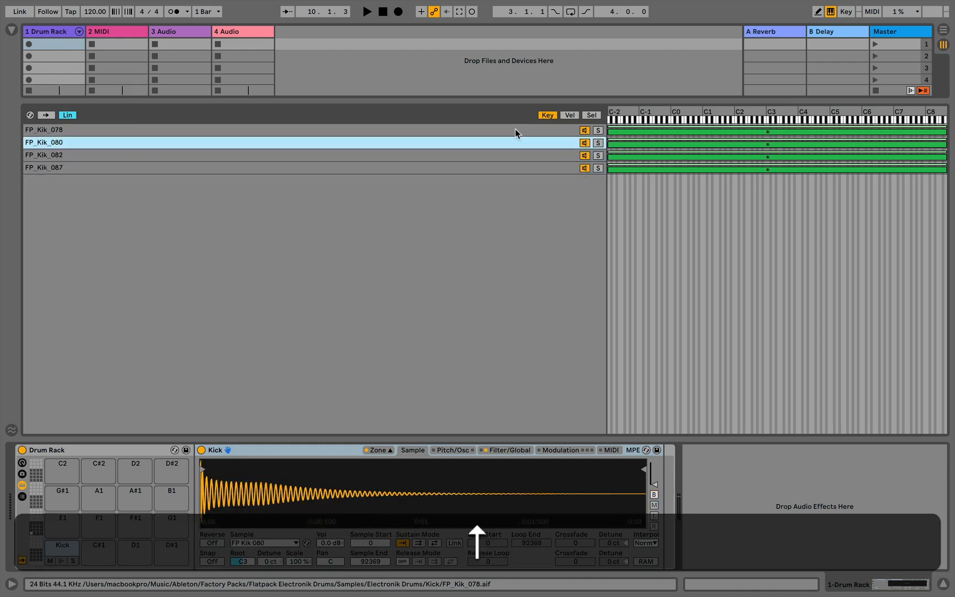
pyautogui.press('Up')
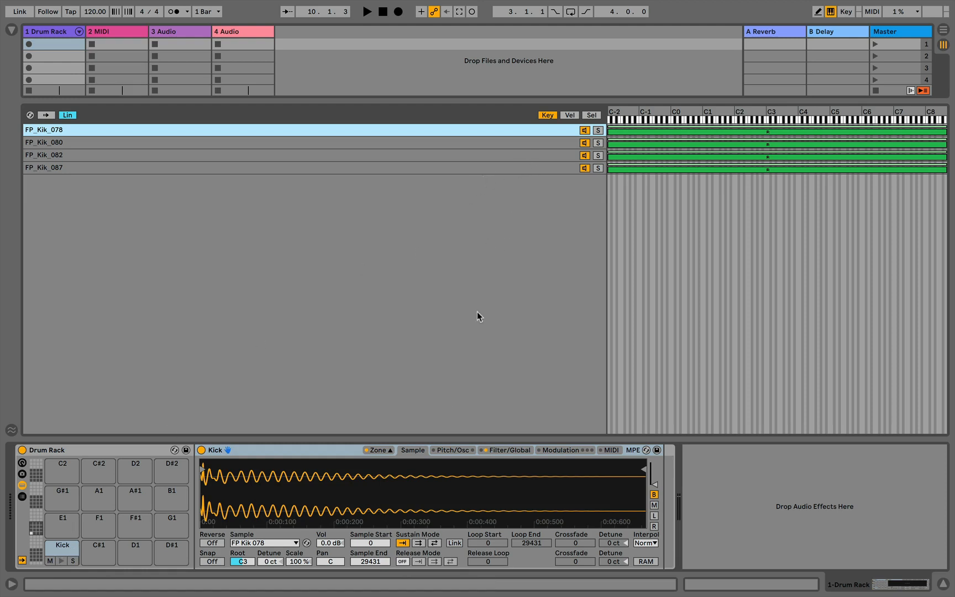
pyautogui.click(237, 450)
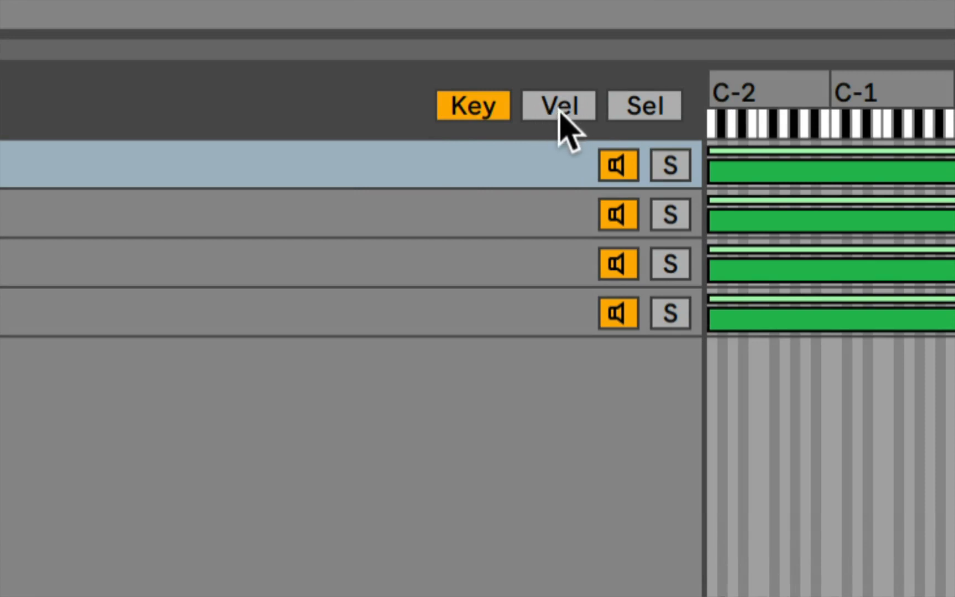
# Step: Switch the Kick Sampler's zone editor to sample select ranges, move the selector to about 31 and check each sample's zone there
pyautogui.click(652, 111)
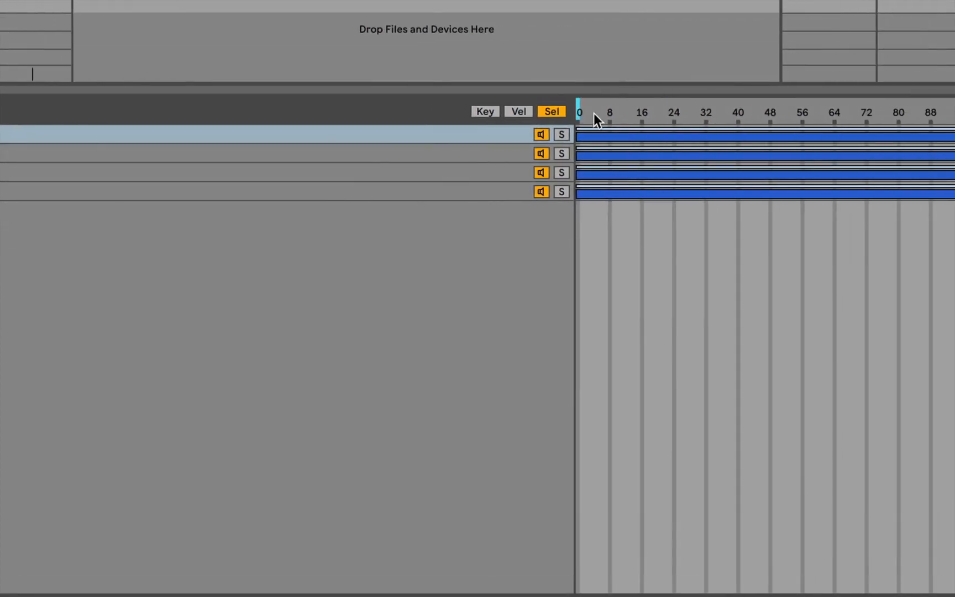
pyautogui.moveTo(586, 111); pyautogui.dragTo(703, 117)
pyautogui.click(703, 135)
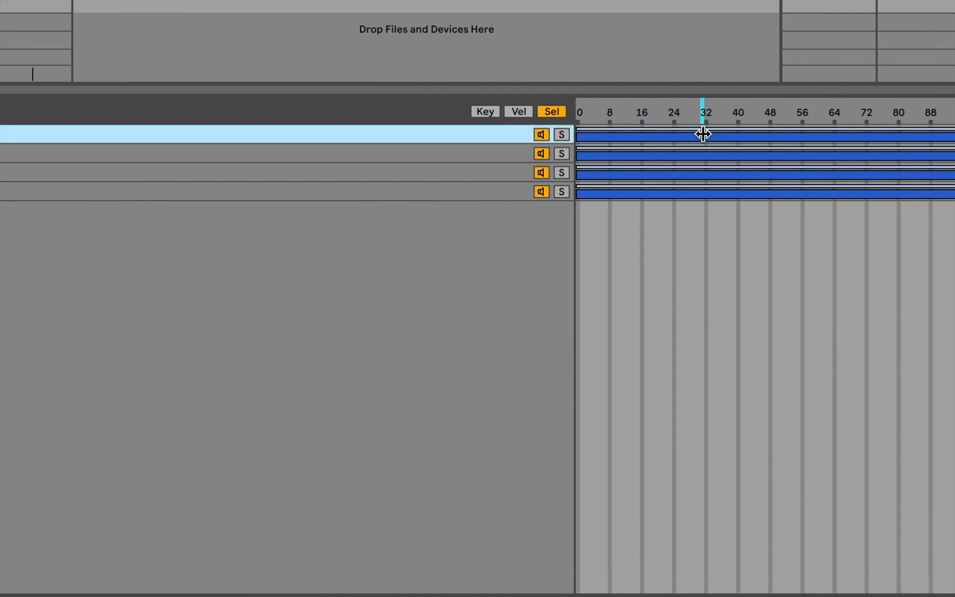
pyautogui.click(700, 158)
pyautogui.click(699, 174)
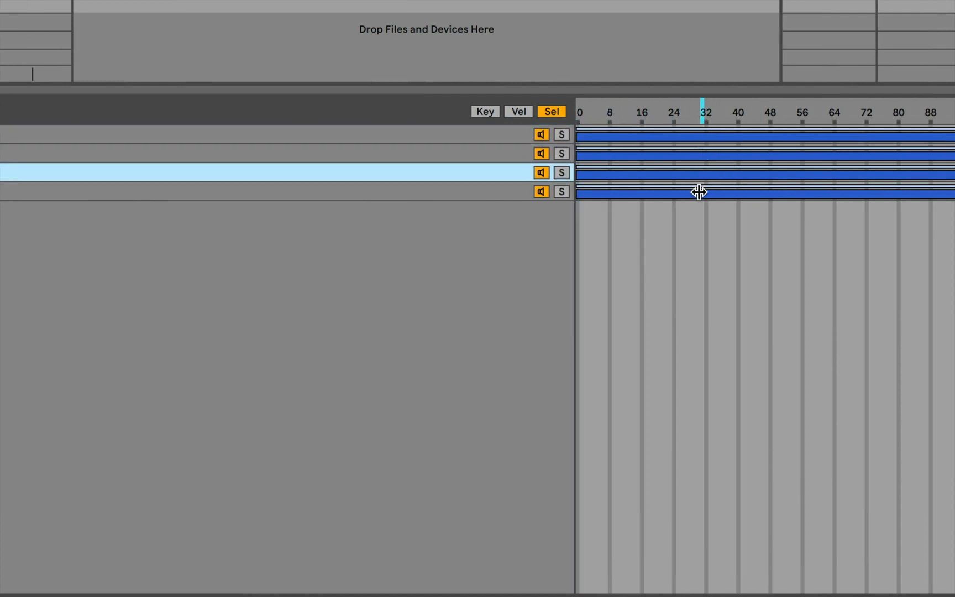
pyautogui.click(699, 192)
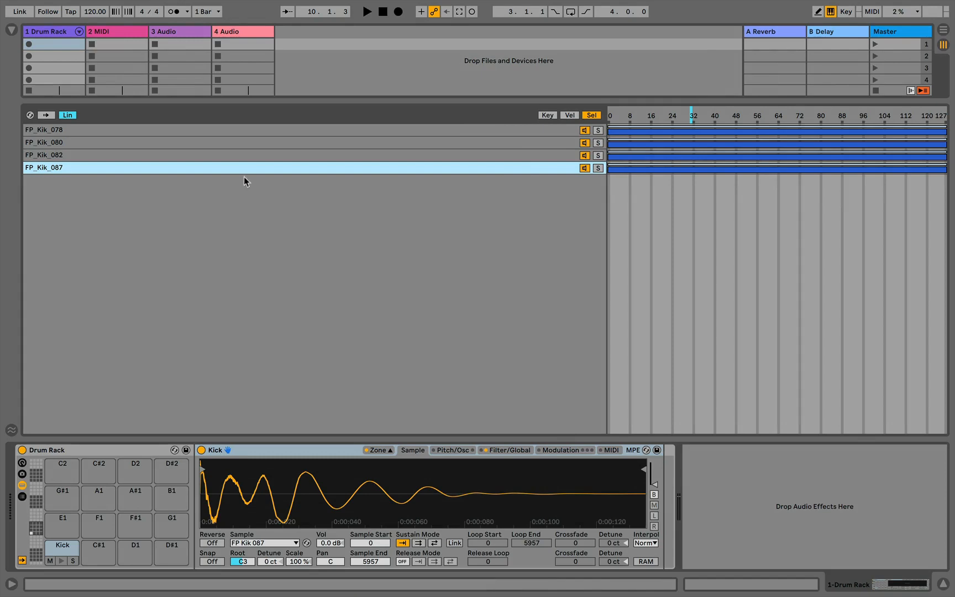
# Step: View each of the four kick samples' waveforms from the zone list, returning to FP_Kik_078
pyautogui.click(199, 128)
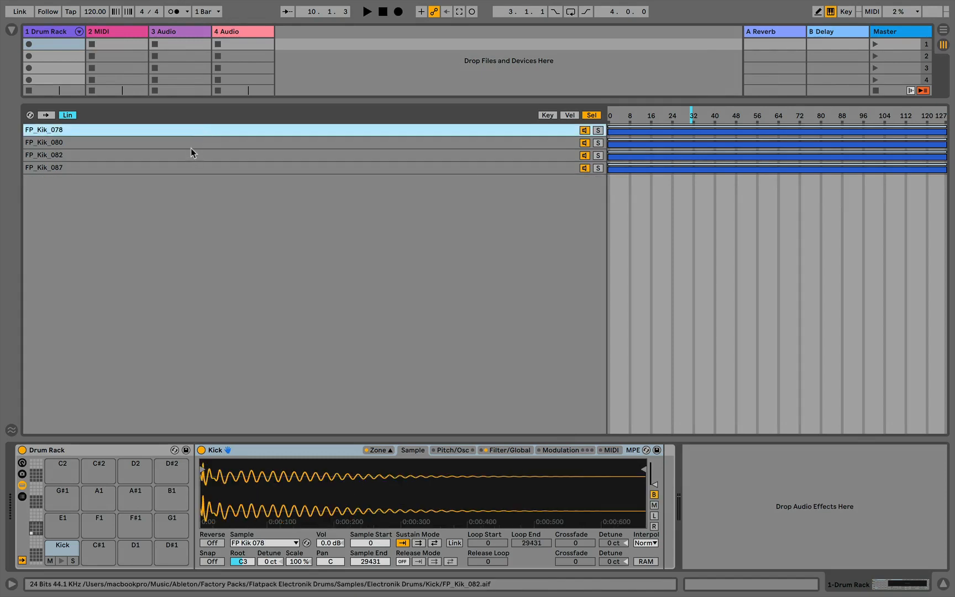
pyautogui.click(189, 145)
pyautogui.click(184, 156)
pyautogui.click(181, 169)
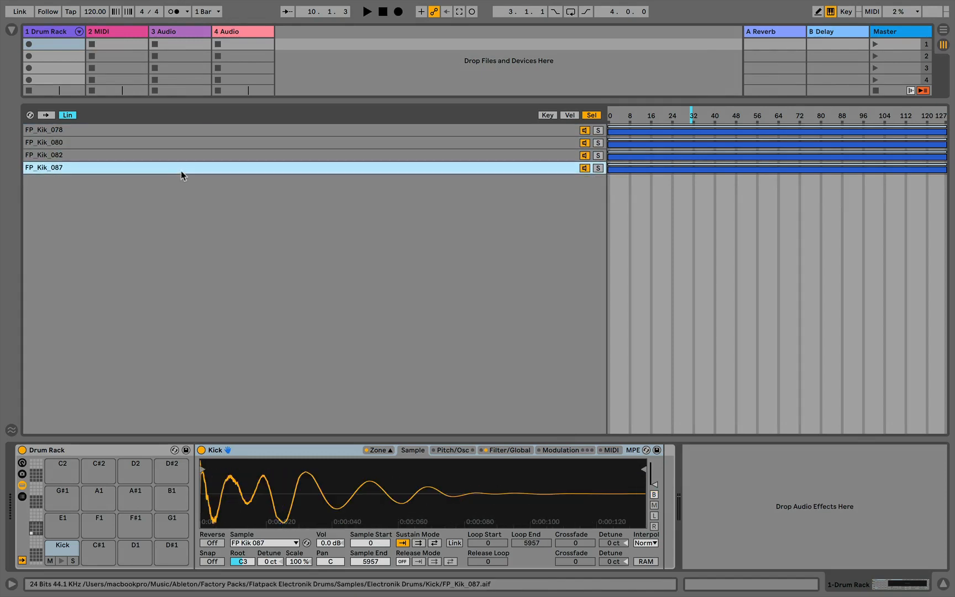
pyautogui.click(193, 131)
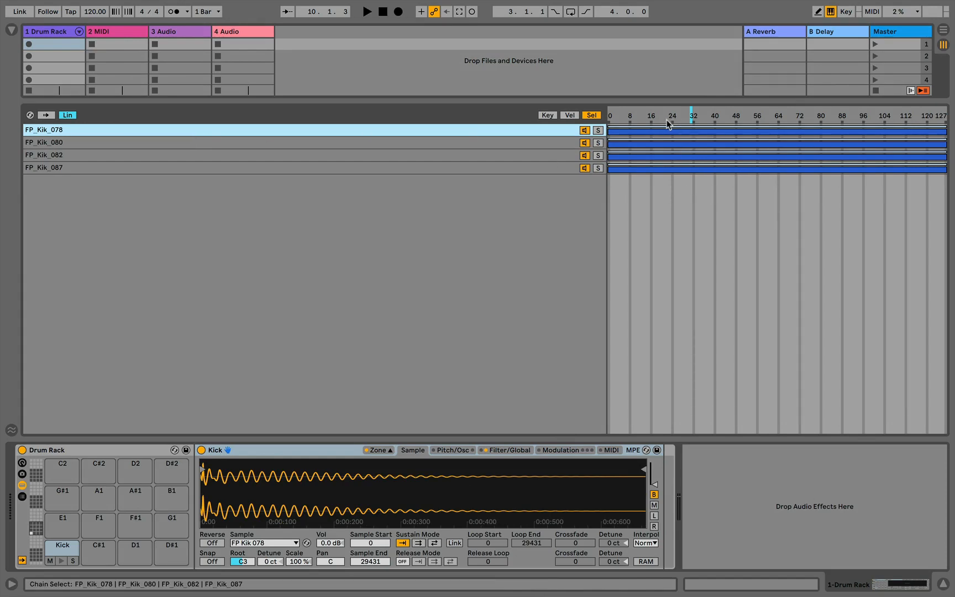
# Step: Move the sample selector to about 21 and reshape the first three kicks' select zones by hand, ending FP_Kik_078's zone at about 64
pyautogui.moveTo(641, 115)
pyautogui.mouseDown()
pyautogui.moveTo(633, 114)
pyautogui.moveTo(771, 114)
pyautogui.moveTo(643, 114)
pyautogui.moveTo(665, 114)
pyautogui.mouseUp()
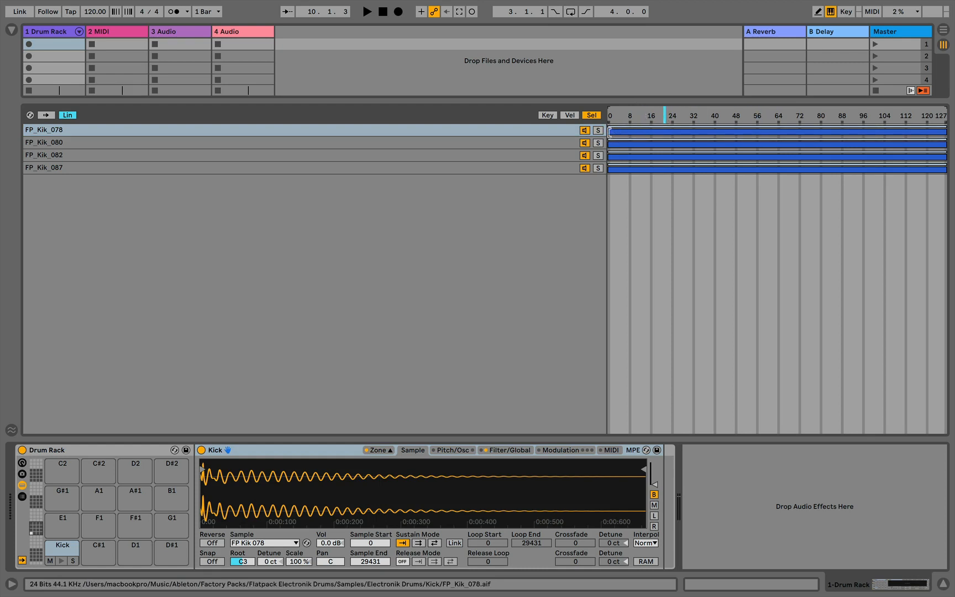
pyautogui.click(610, 131)
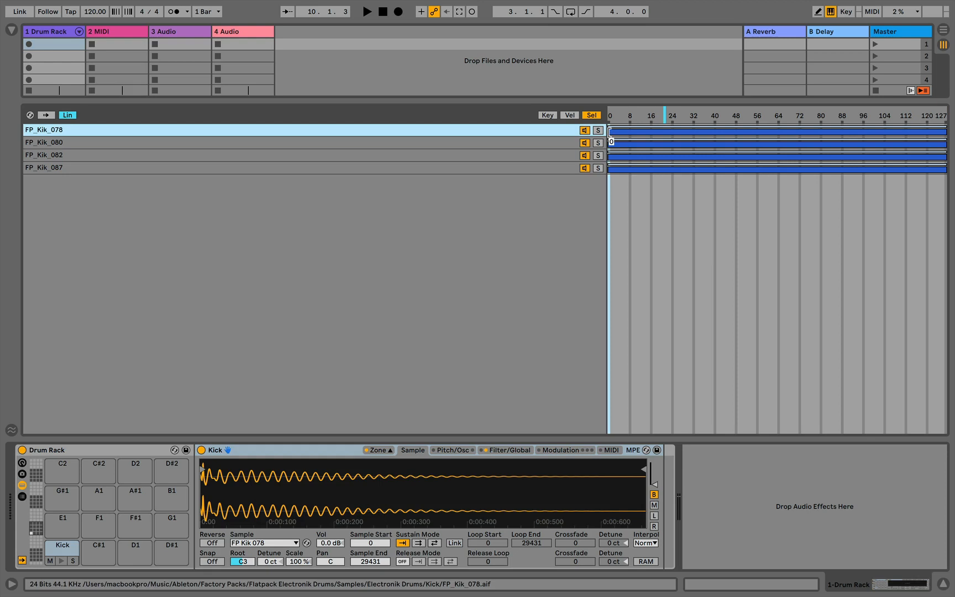
pyautogui.moveTo(609, 131); pyautogui.dragTo(775, 132)
pyautogui.moveTo(608, 144); pyautogui.dragTo(759, 145)
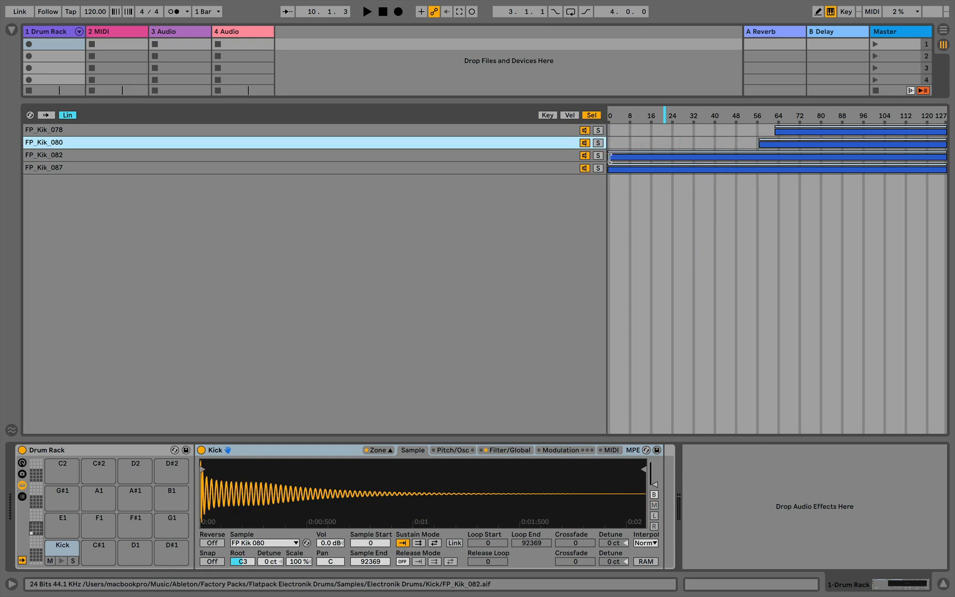
pyautogui.moveTo(610, 156); pyautogui.dragTo(727, 157)
pyautogui.moveTo(800, 131); pyautogui.dragTo(632, 131)
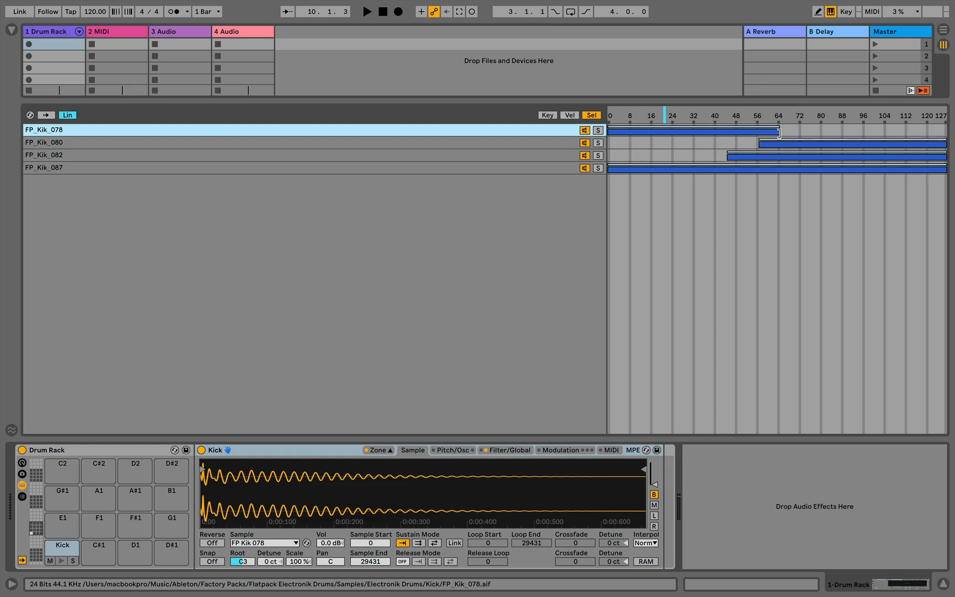
# Step: Distribute the four kick samples' select ranges equally and set the selector to about 19, inside FP_Kik_078's zone
pyautogui.rightClick(679, 115)
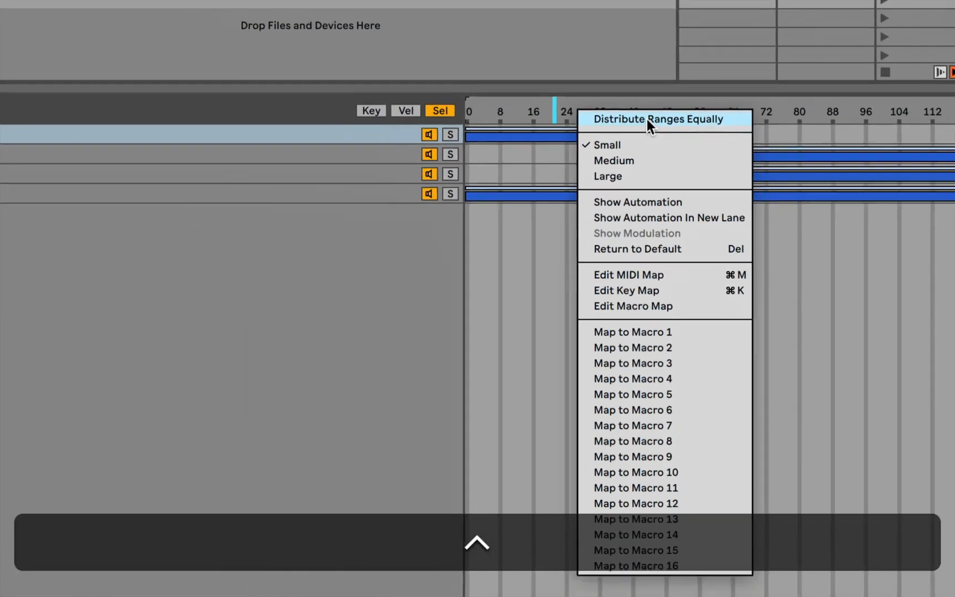
pyautogui.click(657, 118)
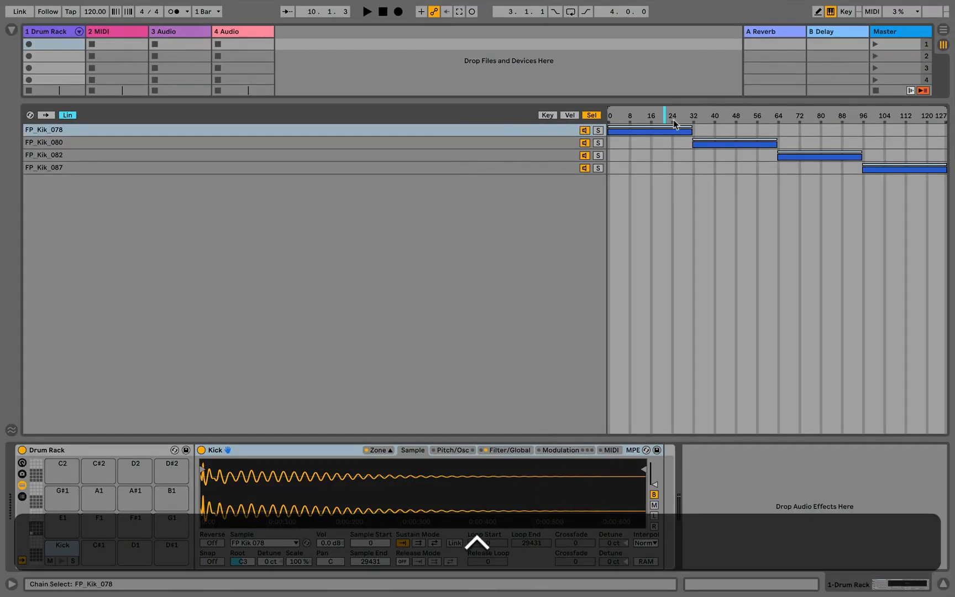
pyautogui.moveTo(665, 116)
pyautogui.mouseDown()
pyautogui.moveTo(911, 116)
pyautogui.moveTo(609, 116)
pyautogui.moveTo(877, 116)
pyautogui.moveTo(659, 114)
pyautogui.mouseUp()
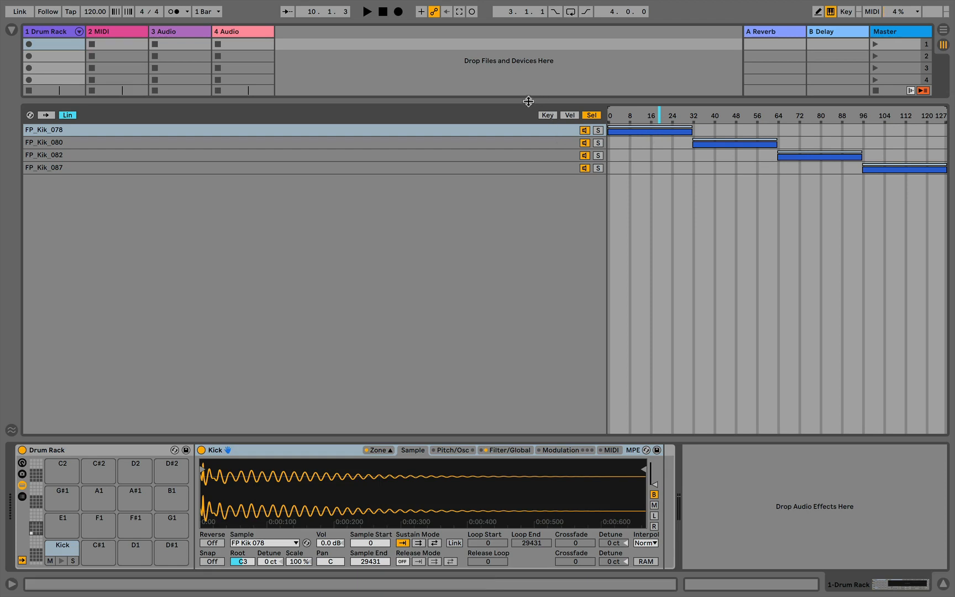
# Step: Enlarge the Session View area and create an empty MIDI clip in the Drum Rack track's first slot
pyautogui.moveTo(528, 100); pyautogui.dragTo(514, 238)
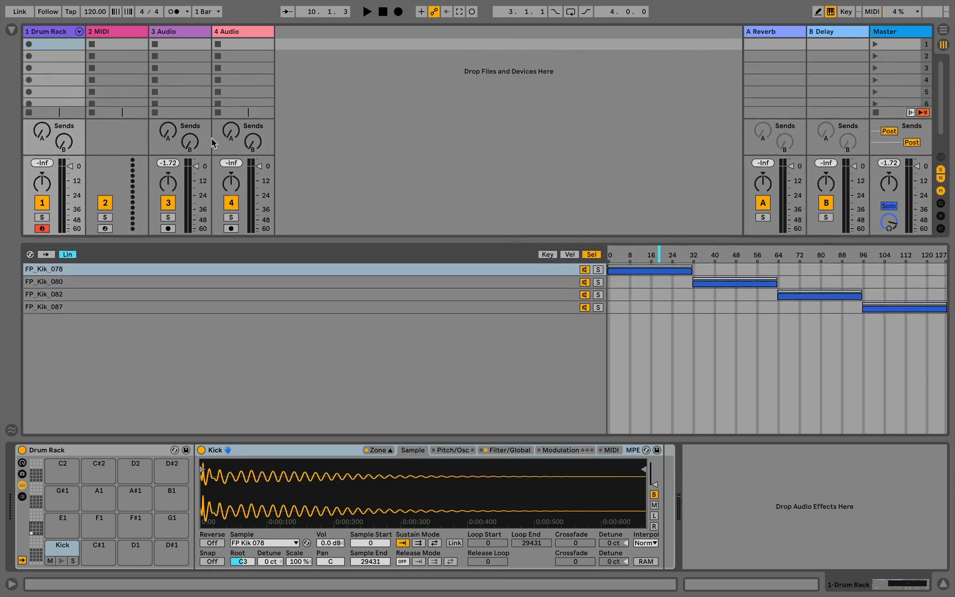
pyautogui.click(48, 45)
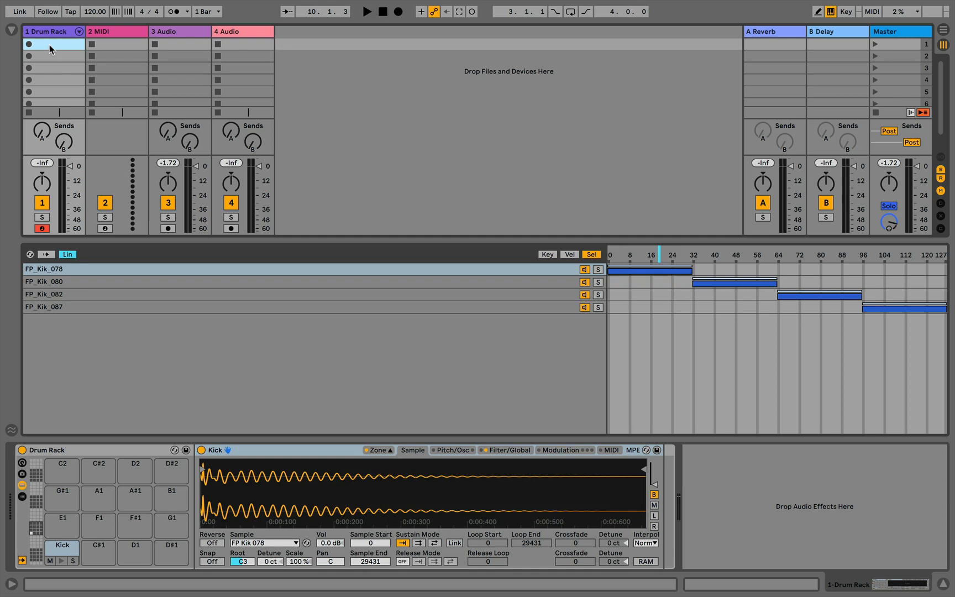
pyautogui.doubleClick(54, 46)
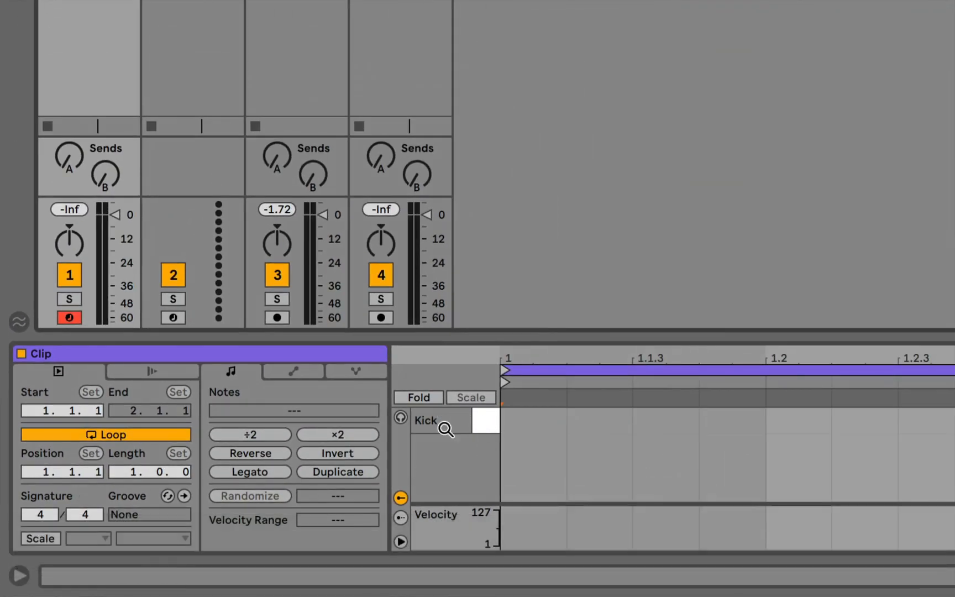
# Step: Enable note preview in the clip editor, audition the Kick pad several times and turn the preview off again
pyautogui.click(401, 418)
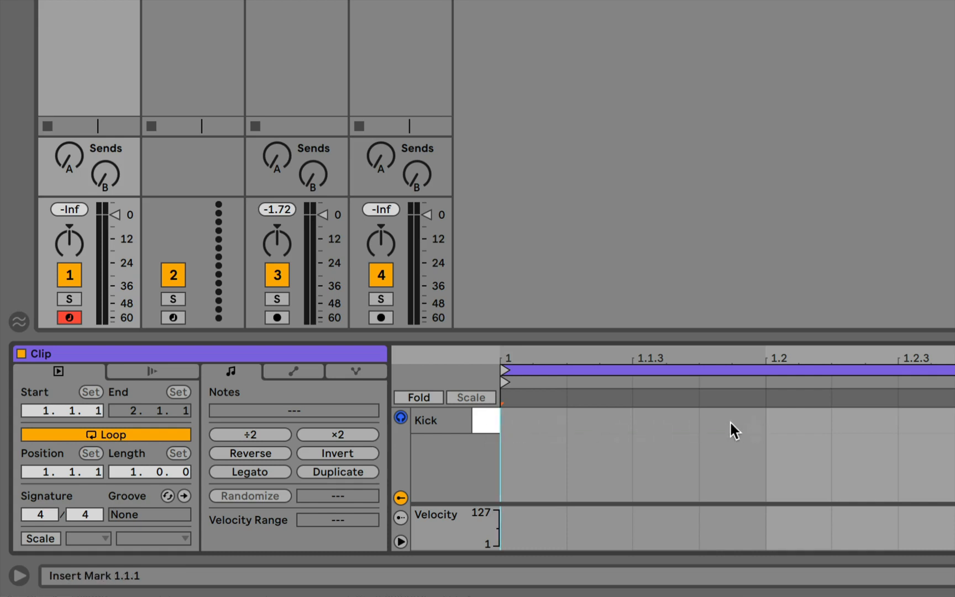
pyautogui.click(479, 418)
pyautogui.click(480, 418)
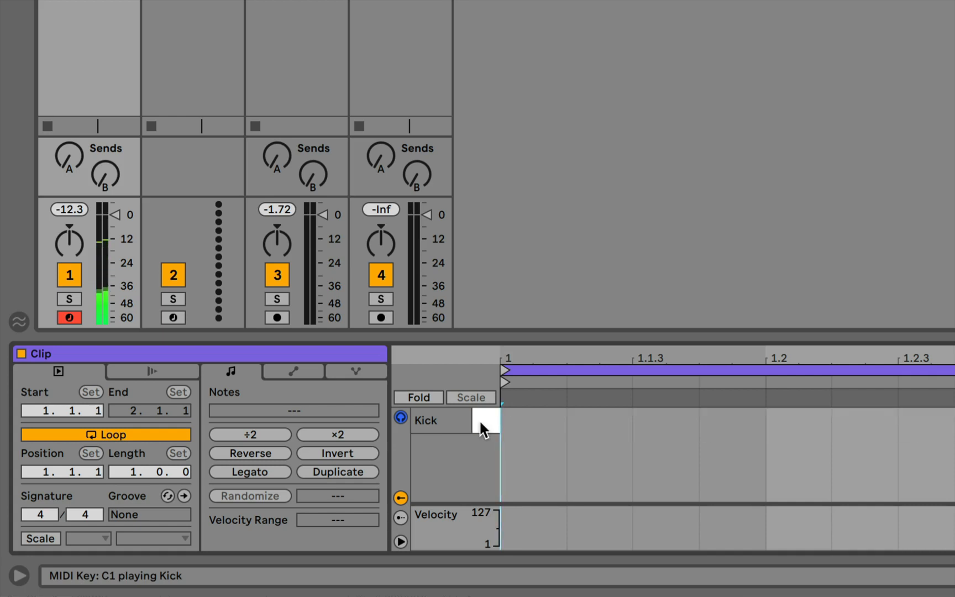
pyautogui.click(479, 420)
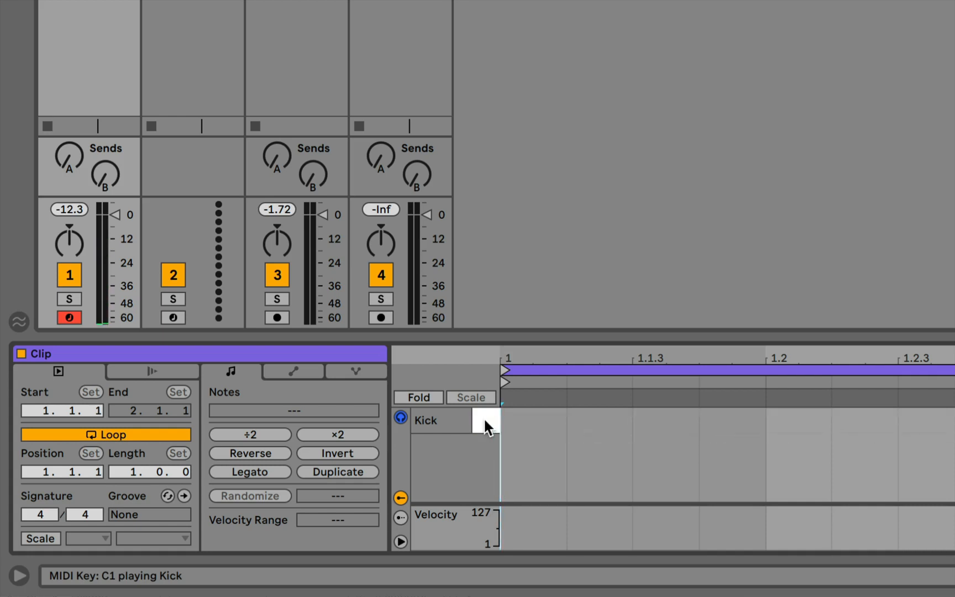
pyautogui.click(399, 417)
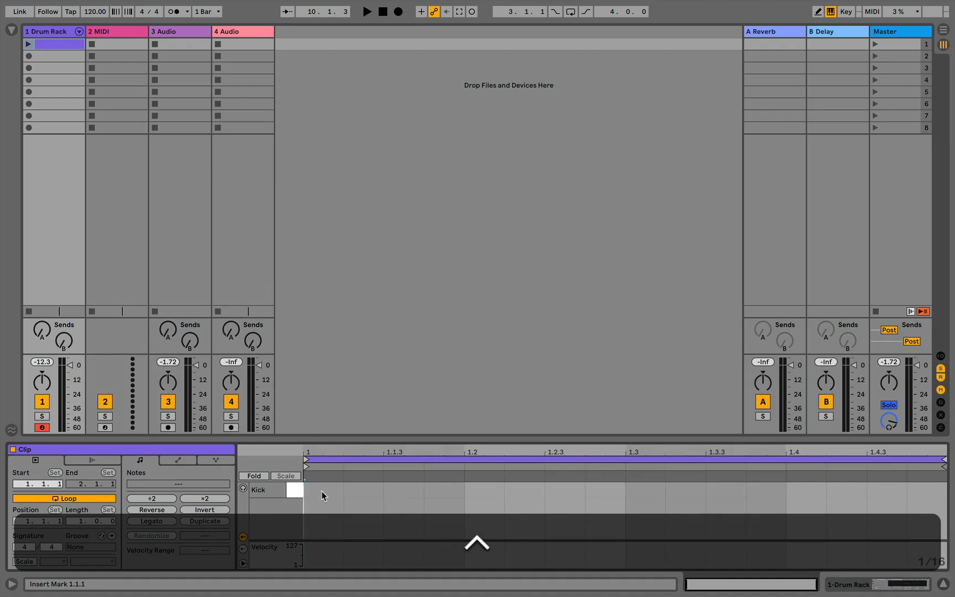
# Step: Set the clip's fixed grid to 1/4 and add Kick notes on all four beats of the bar
pyautogui.rightClick(322, 491)
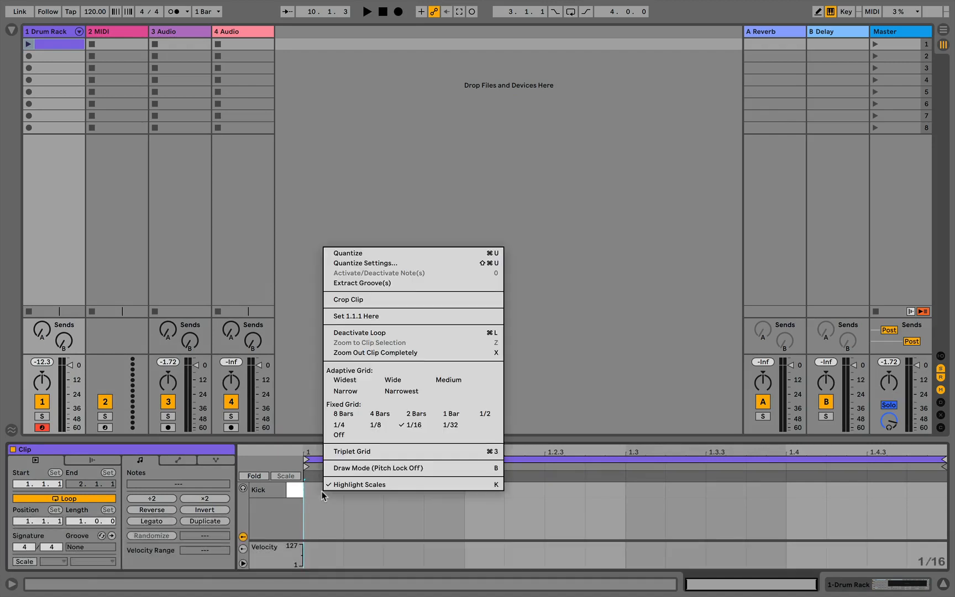
pyautogui.click(346, 424)
pyautogui.doubleClick(337, 492)
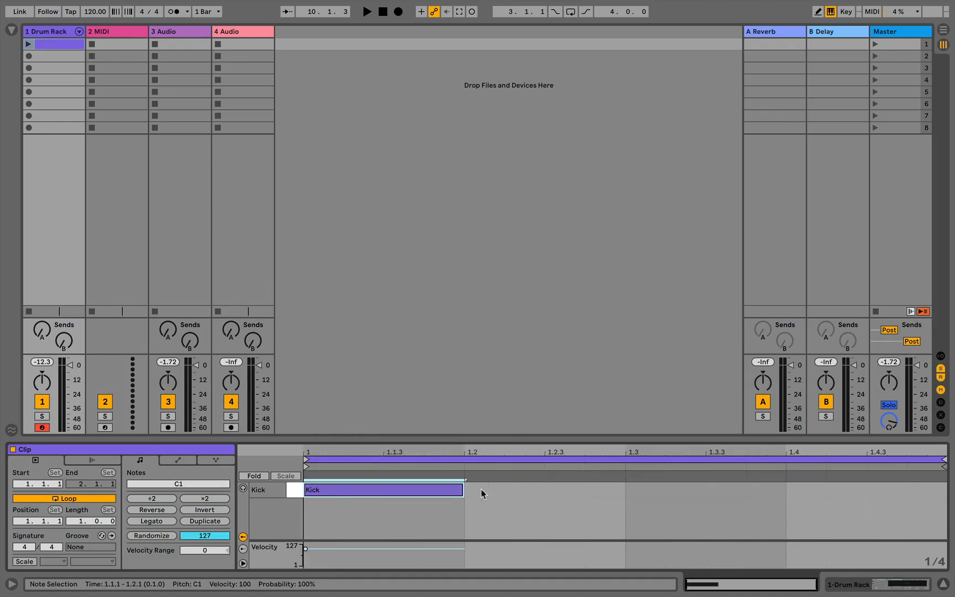
pyautogui.doubleClick(515, 492)
pyautogui.doubleClick(675, 492)
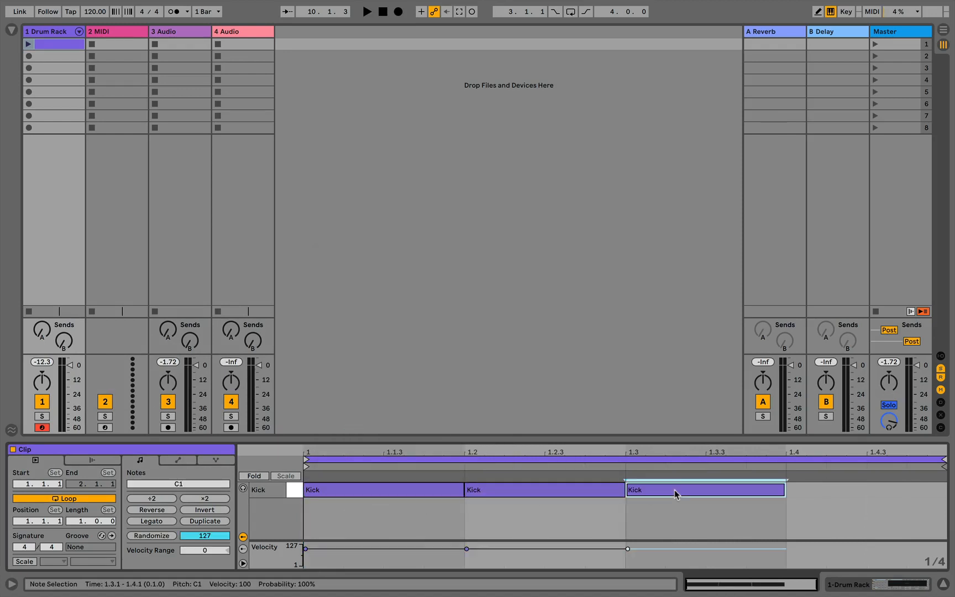
pyautogui.doubleClick(849, 489)
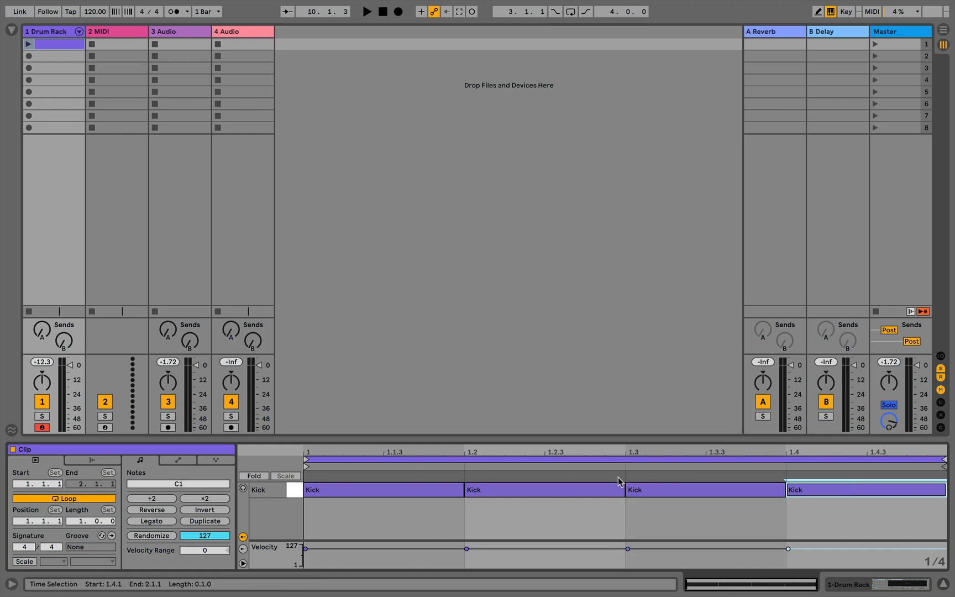
pyautogui.click(30, 47)
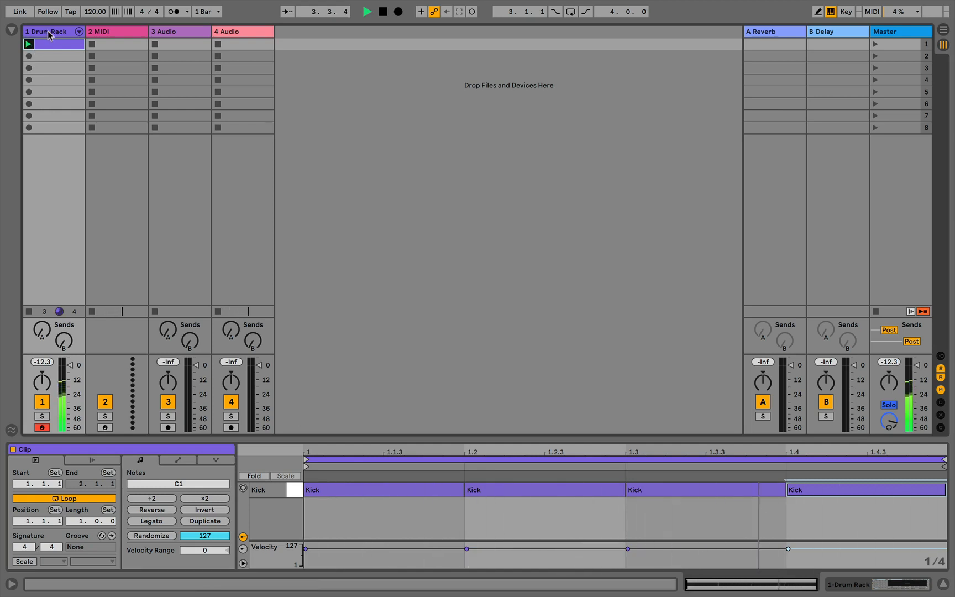
pyautogui.press('space')
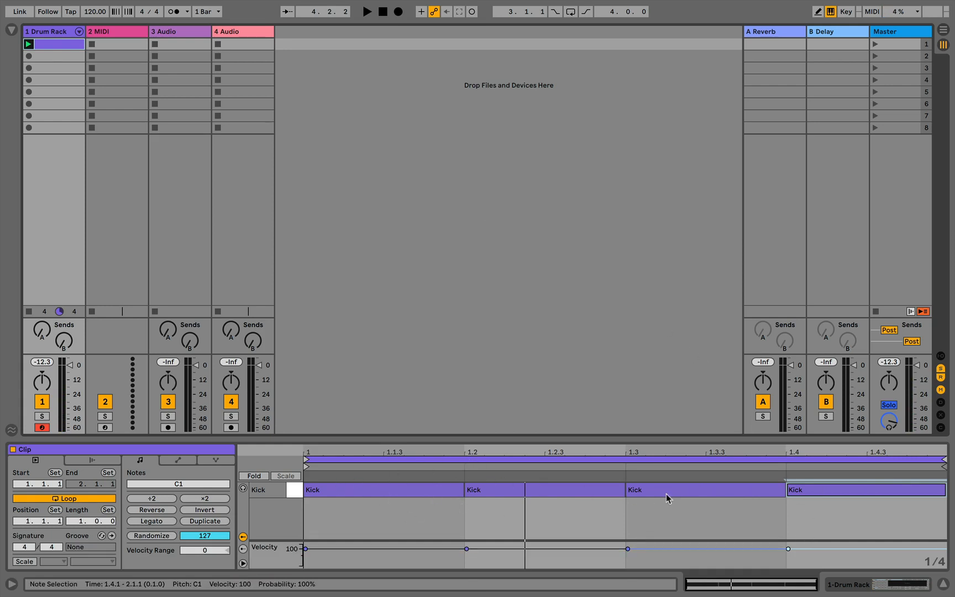
pyautogui.click(47, 35)
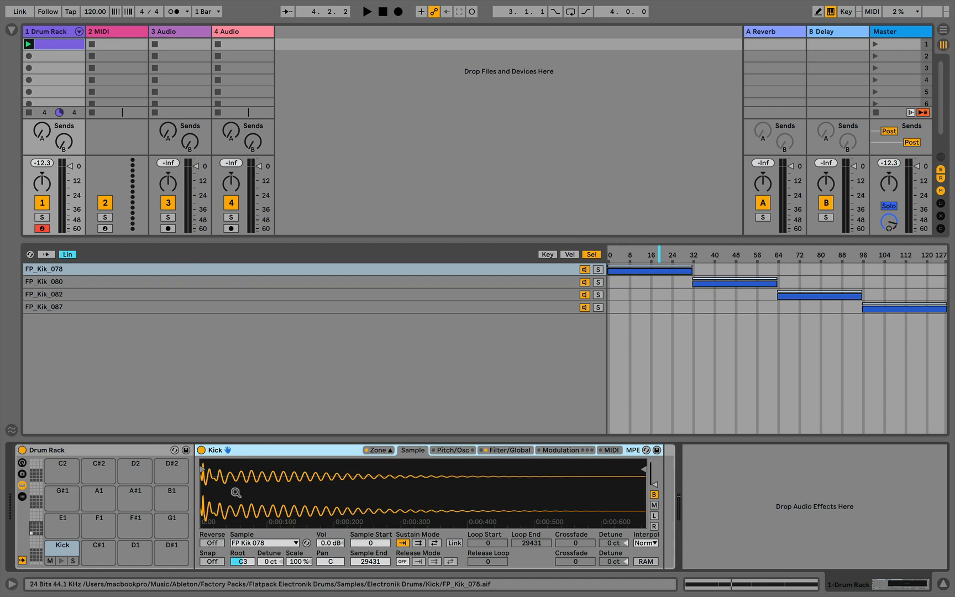
pyautogui.click(59, 553)
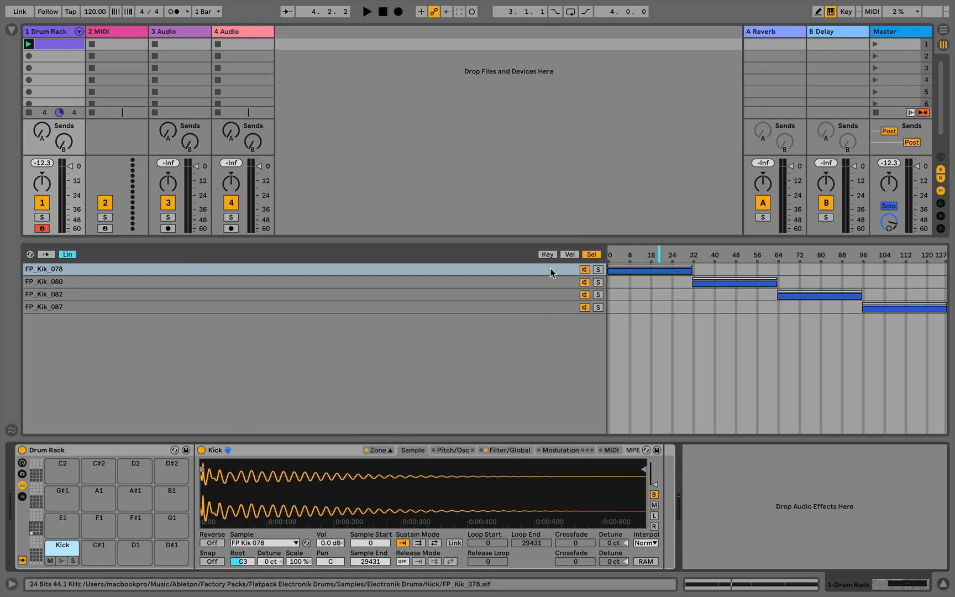
# Step: Restart playback, select FP_Kik_080 and move the sample selector to about 44, inside that sample's zone
pyautogui.press('space')
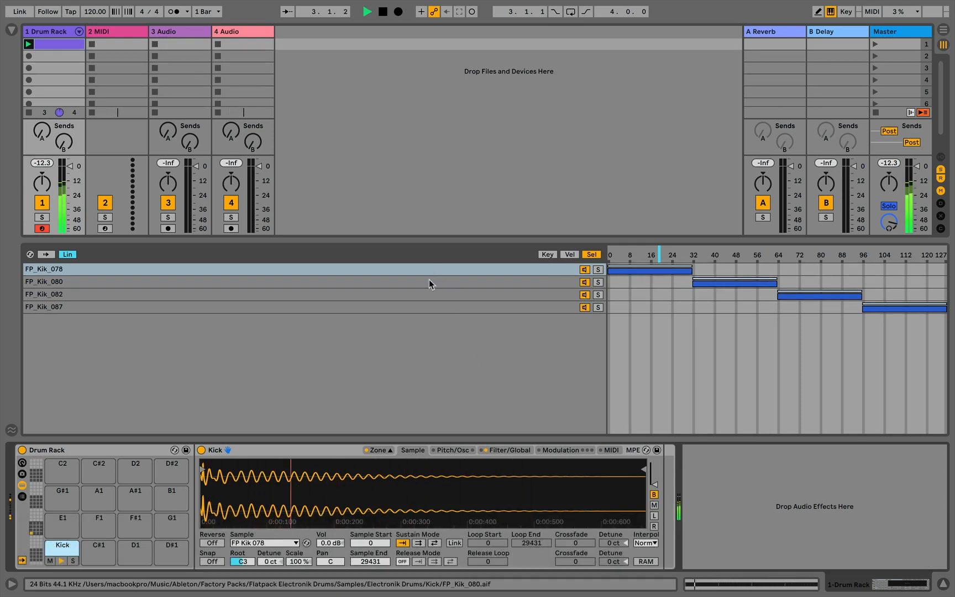
pyautogui.click(402, 282)
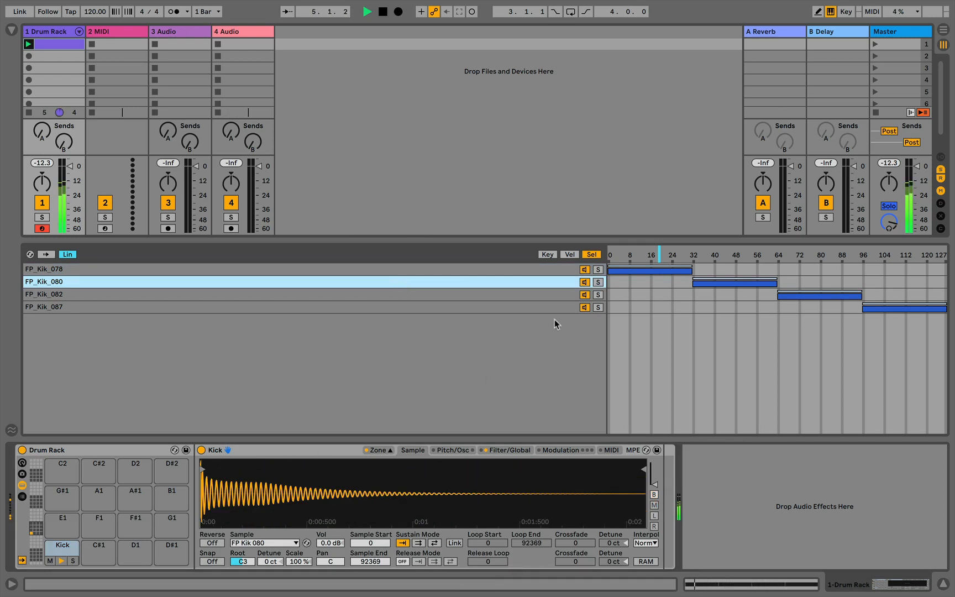
pyautogui.moveTo(659, 255); pyautogui.dragTo(726, 256)
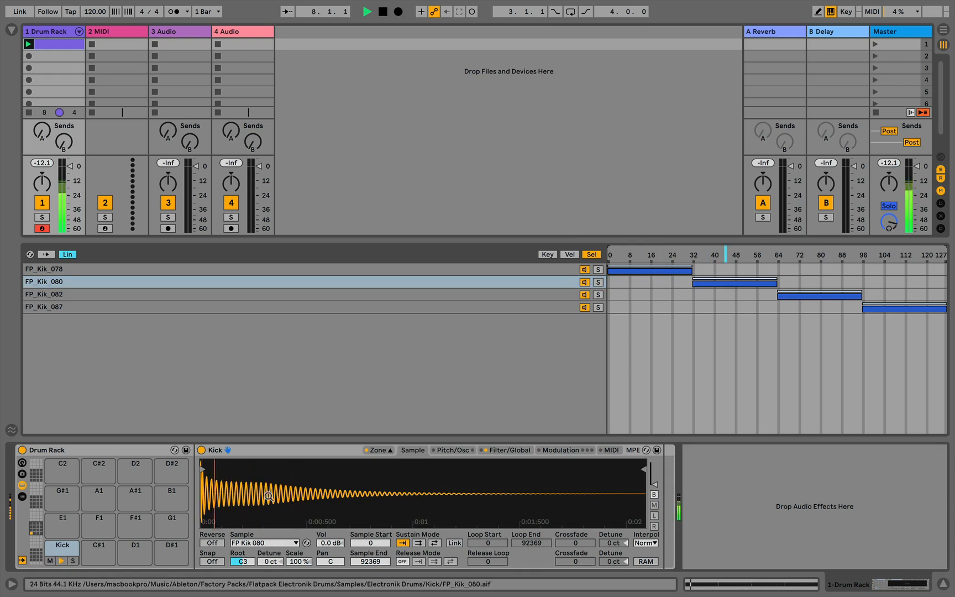
# Step: Move the sample selector to about 110, select FP_Kik_082 and FP_Kik_087 in turn to view their waveforms, and stop playback
pyautogui.moveTo(726, 255); pyautogui.dragTo(902, 255)
pyautogui.click(528, 293)
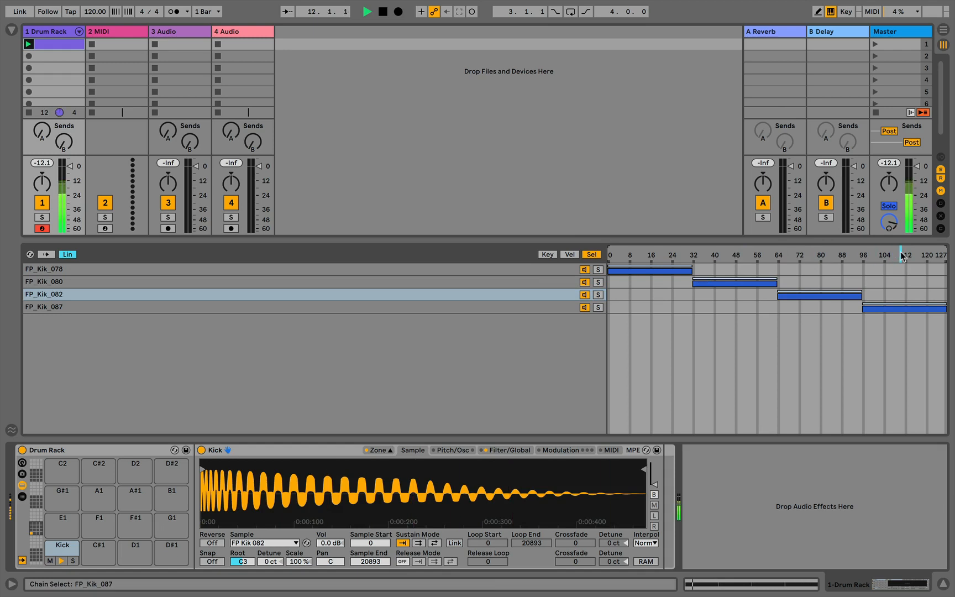
pyautogui.click(522, 306)
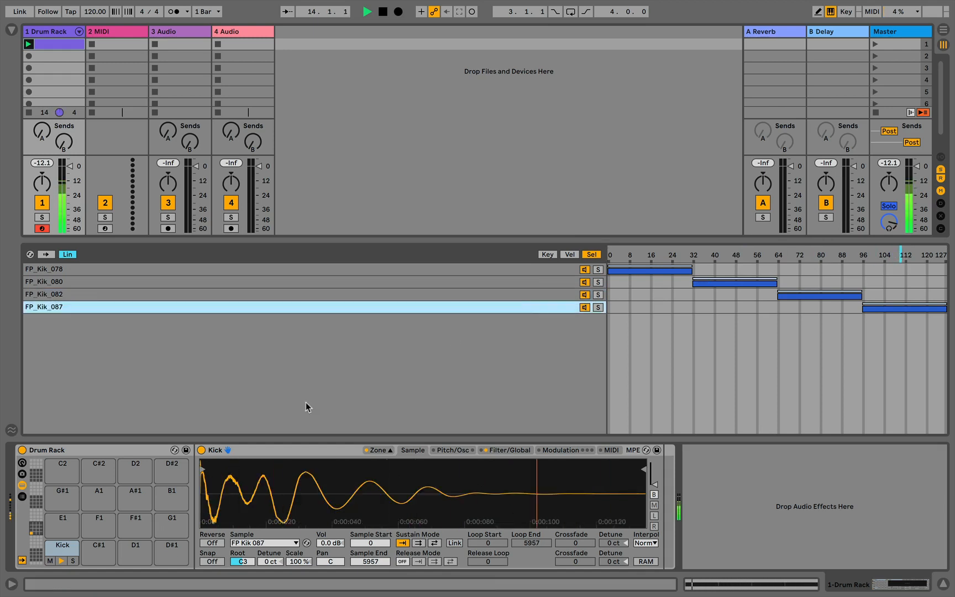
pyautogui.press('space')
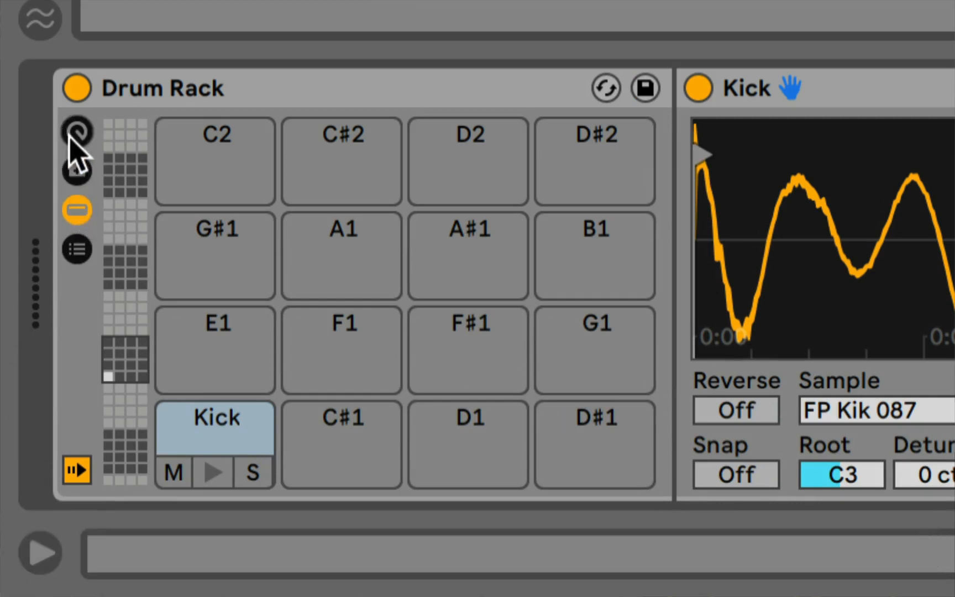
# Step: Switch the Drum Rack off and on again twice, leaving it active
pyautogui.click(76, 89)
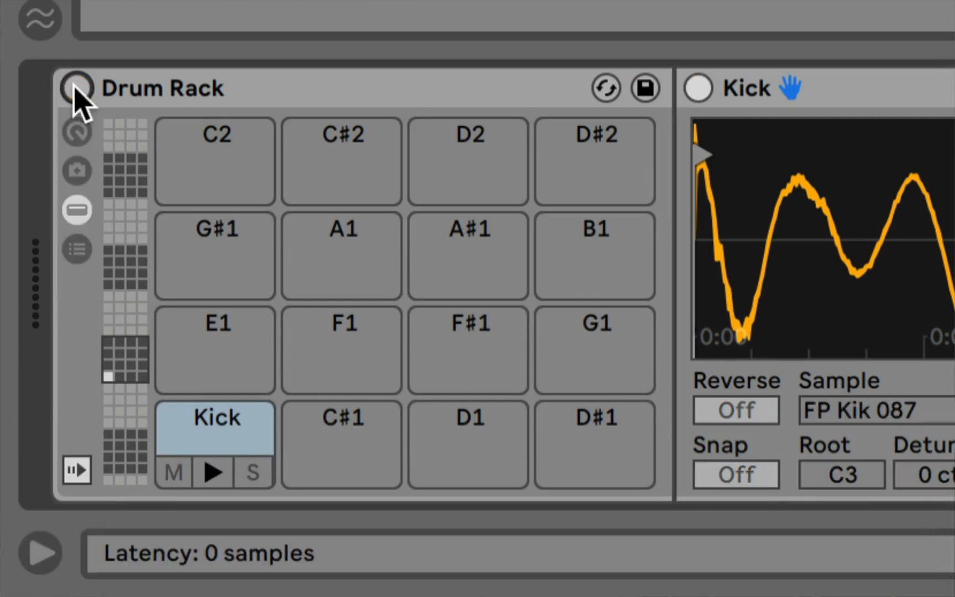
pyautogui.click(76, 88)
pyautogui.click(76, 89)
pyautogui.click(76, 89)
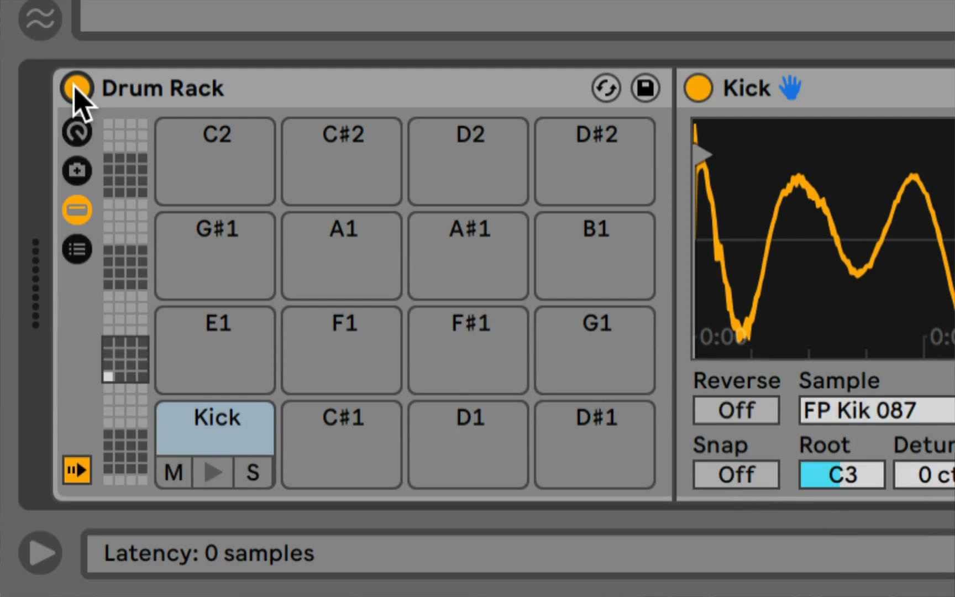
# Step: Show the Drum Rack's macro controls, select the Kick Sampler and hide the macros again
pyautogui.click(75, 135)
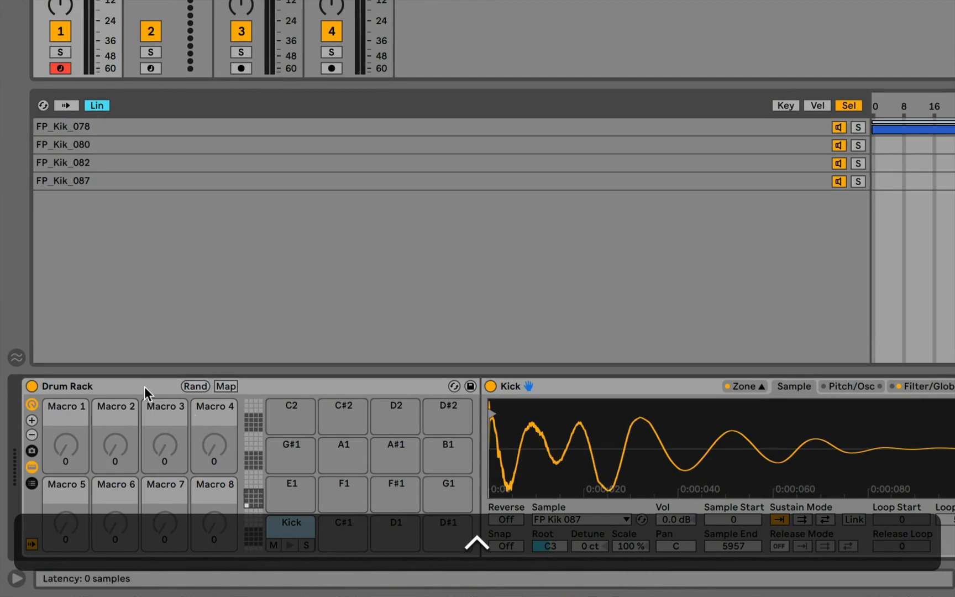
pyautogui.click(615, 386)
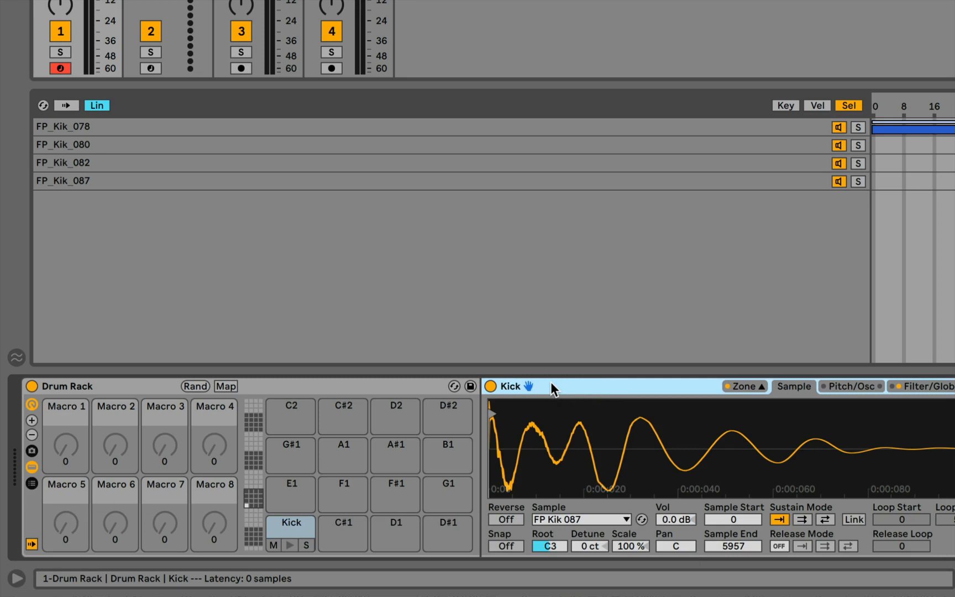
pyautogui.click(32, 404)
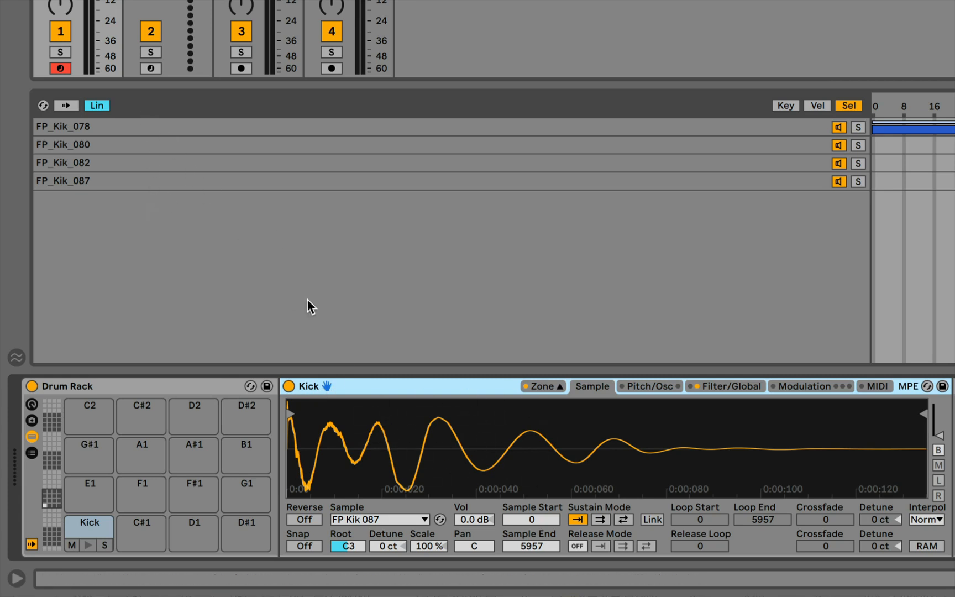
# Step: Group the Kick Sampler into an Instrument Rack and show that rack's macro controls
pyautogui.rightClick(358, 385)
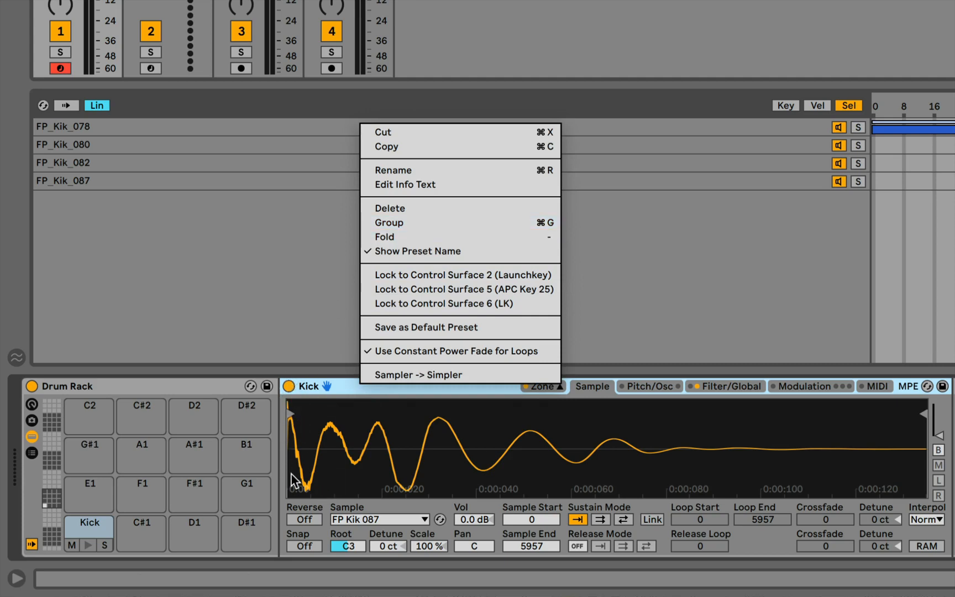
pyautogui.click(422, 221)
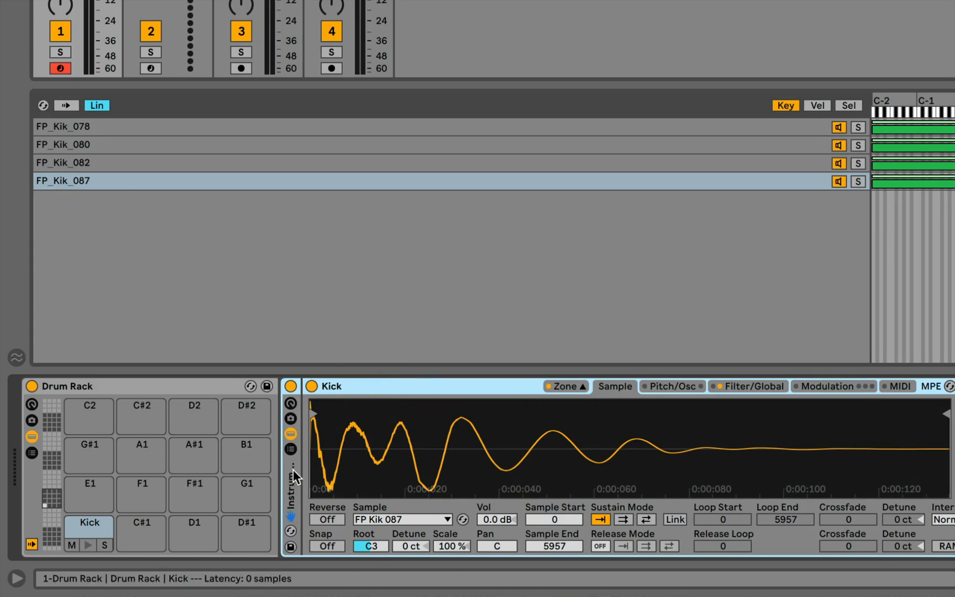
pyautogui.click(291, 405)
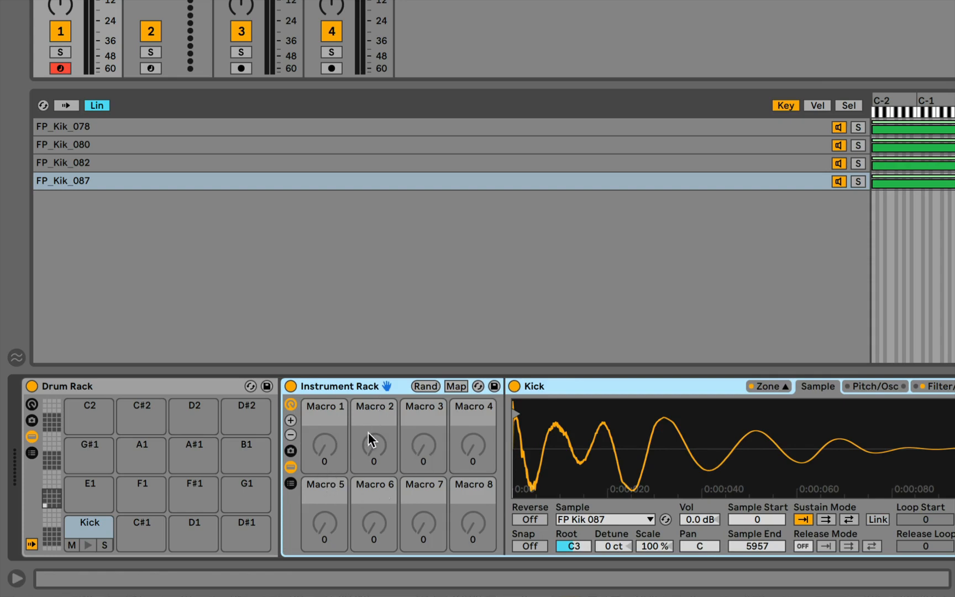
# Step: Increase the Instrument Rack's number of visible macros, and reduce it back to eight
pyautogui.click(290, 421)
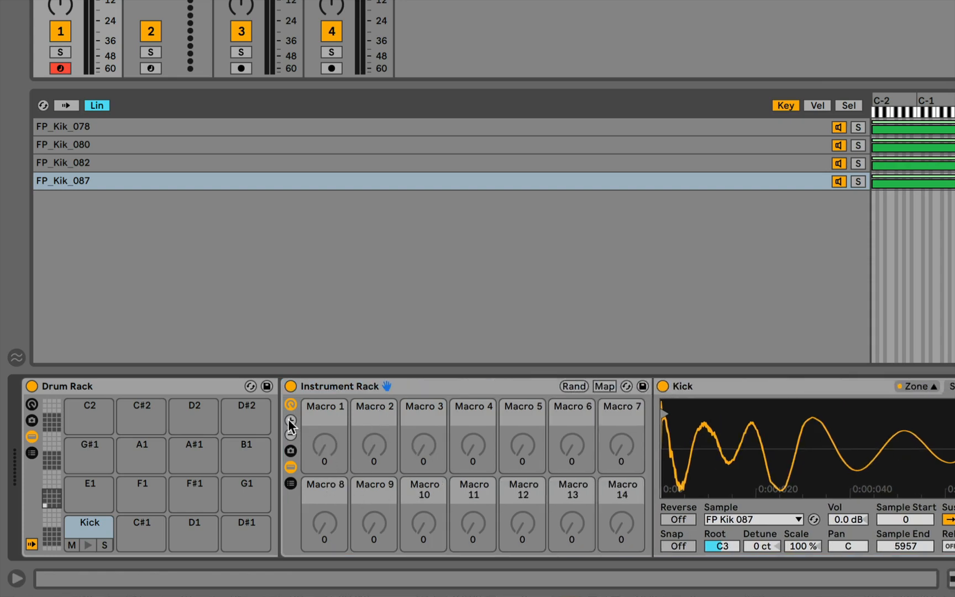
pyautogui.click(290, 435)
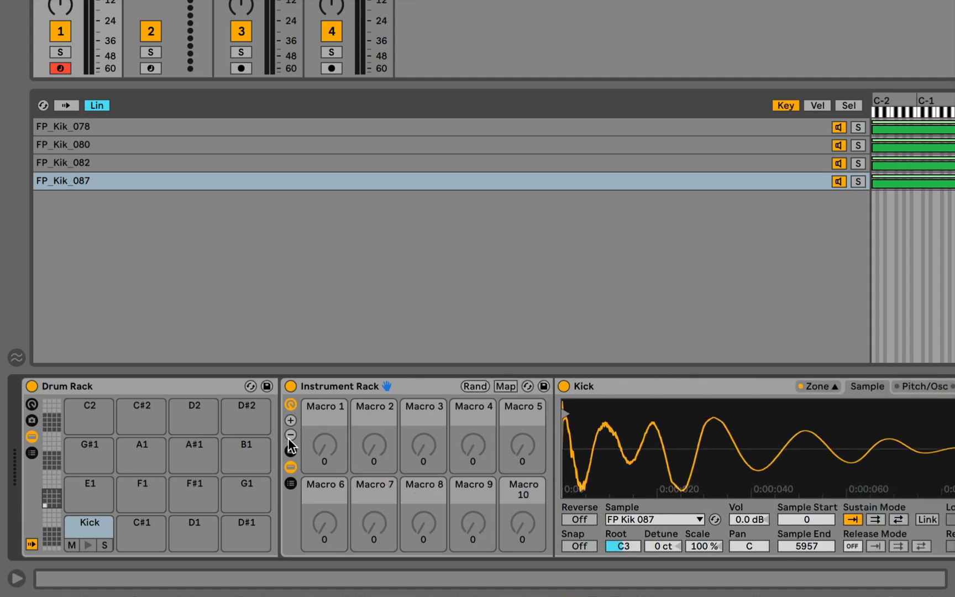
pyautogui.click(291, 435)
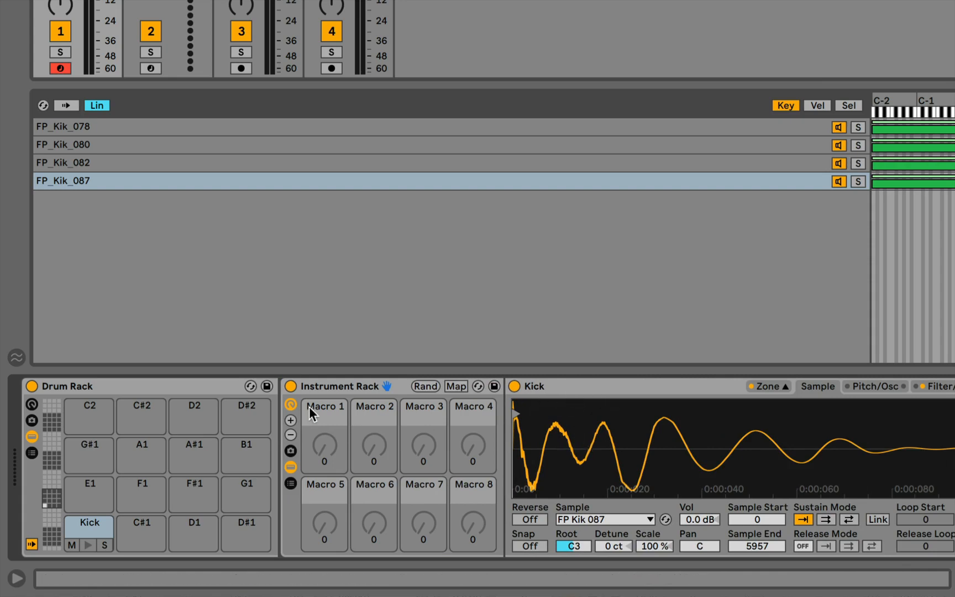
# Step: Rename the Instrument Rack as Kick
pyautogui.click(335, 385)
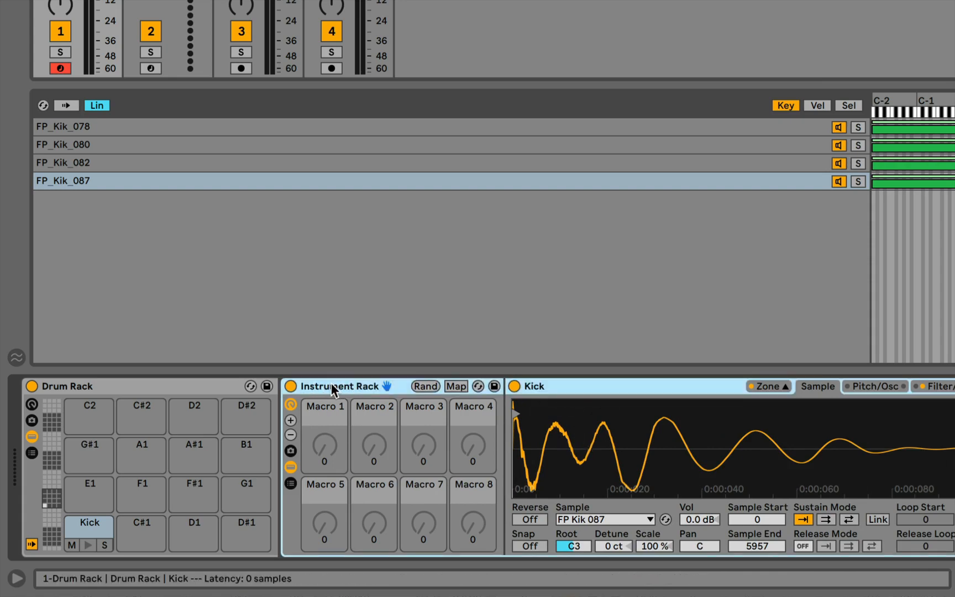
pyautogui.press('super+r')
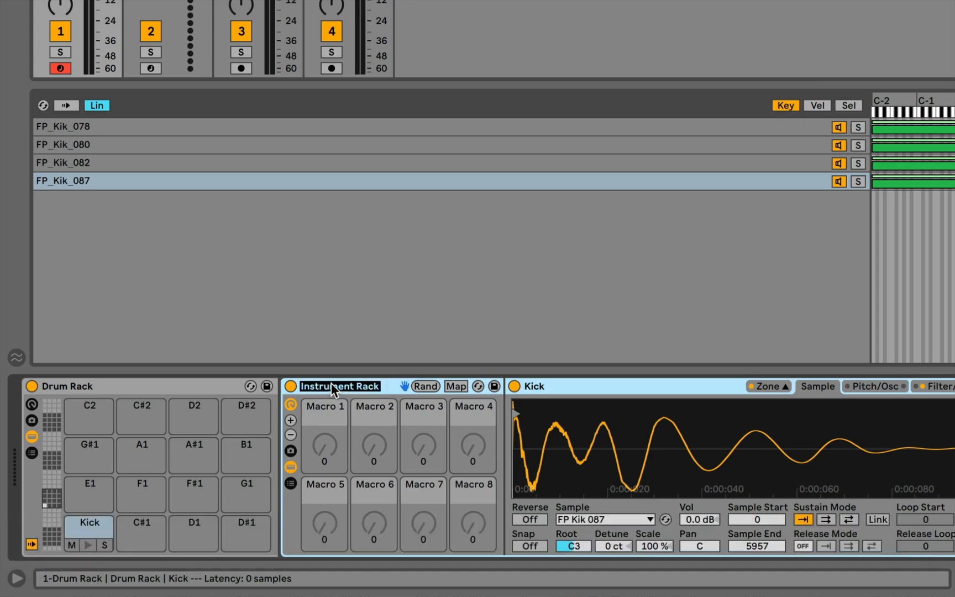
pyautogui.press('shift')
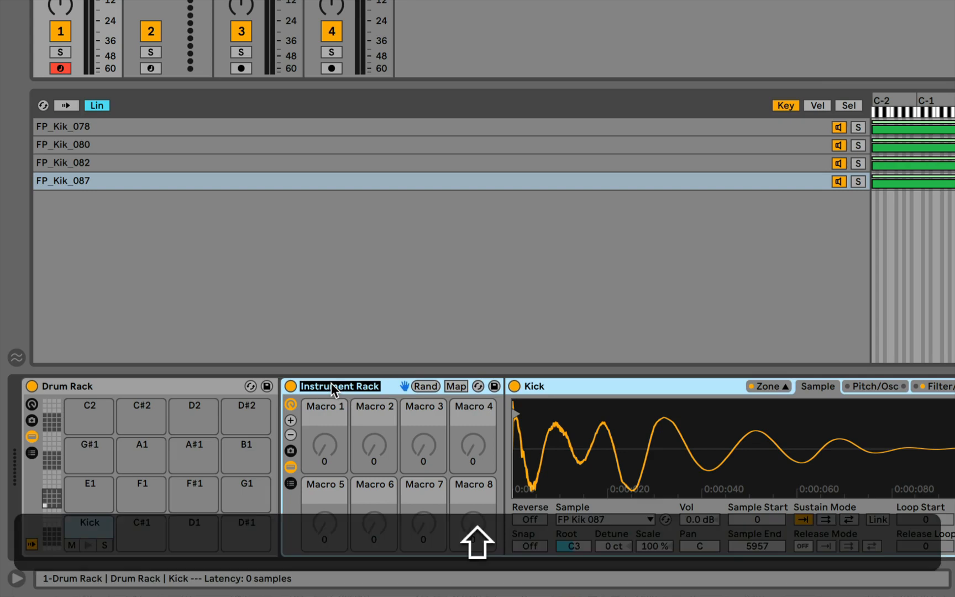
pyautogui.write('K')
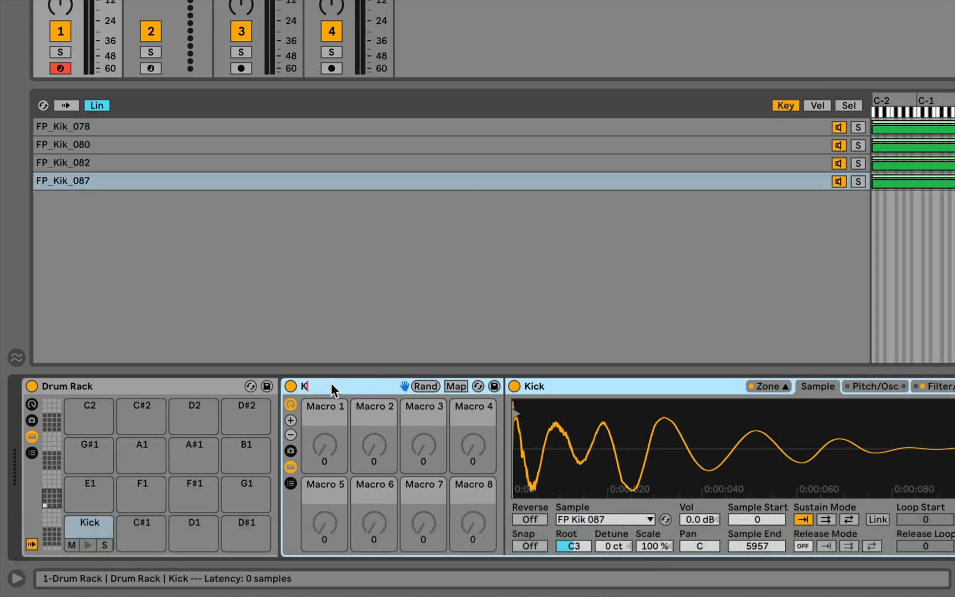
pyautogui.write('ick')
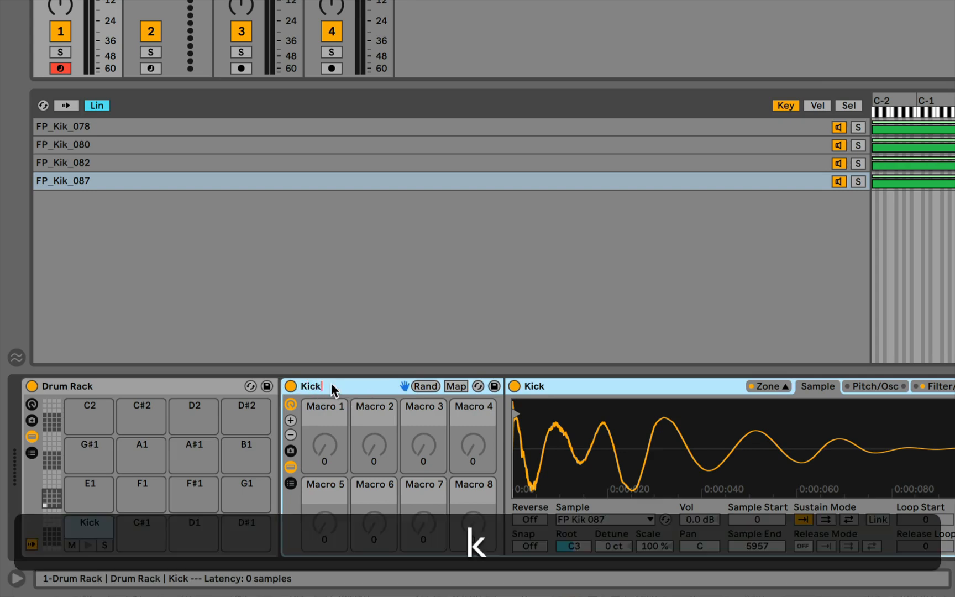
pyautogui.press('Return')
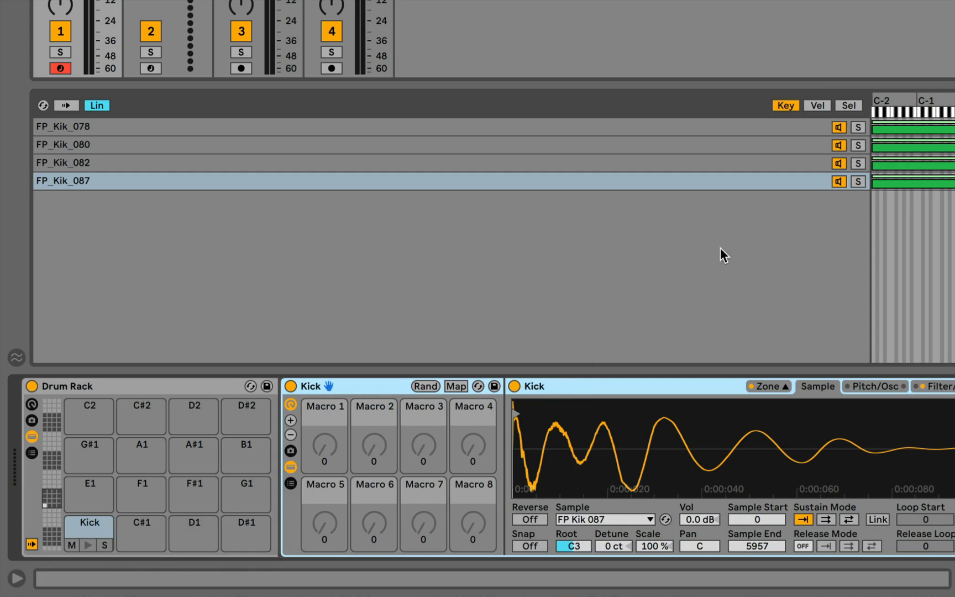
# Step: Show the sample select zones and move the sample selector to about 21, inside the zone of FP_Kik_078
pyautogui.click(848, 105)
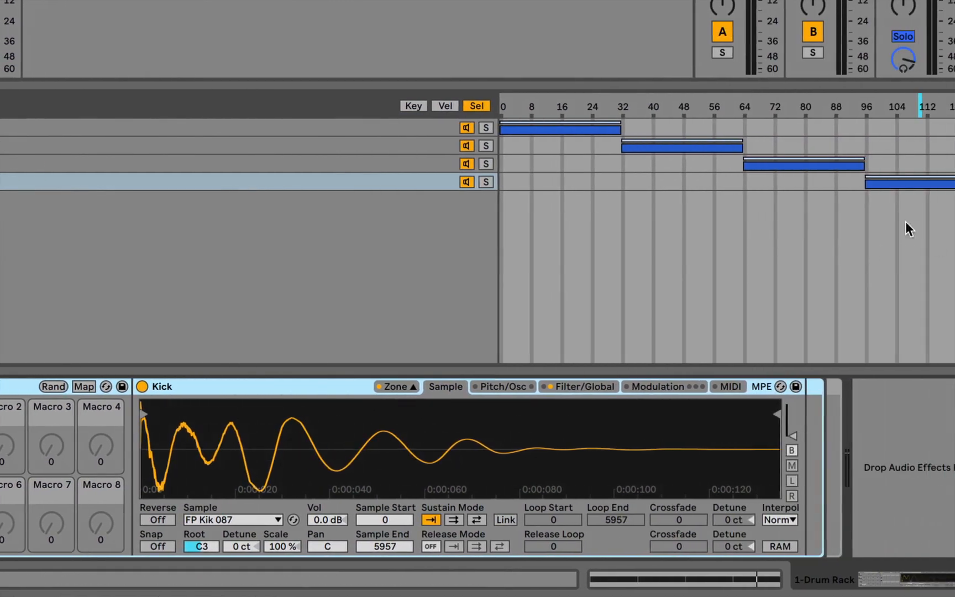
pyautogui.moveTo(915, 106); pyautogui.dragTo(559, 105)
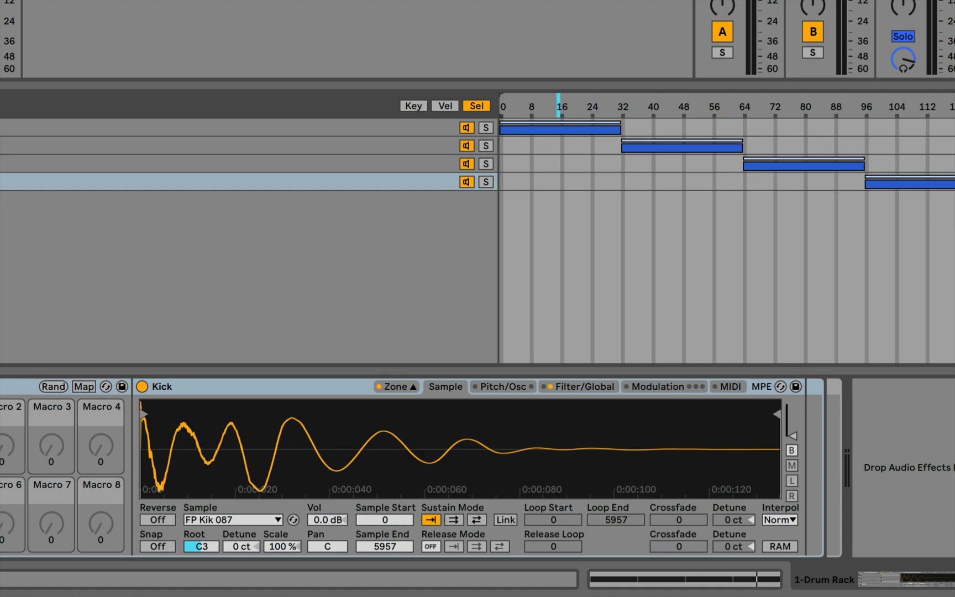
pyautogui.click(399, 387)
pyautogui.click(399, 387)
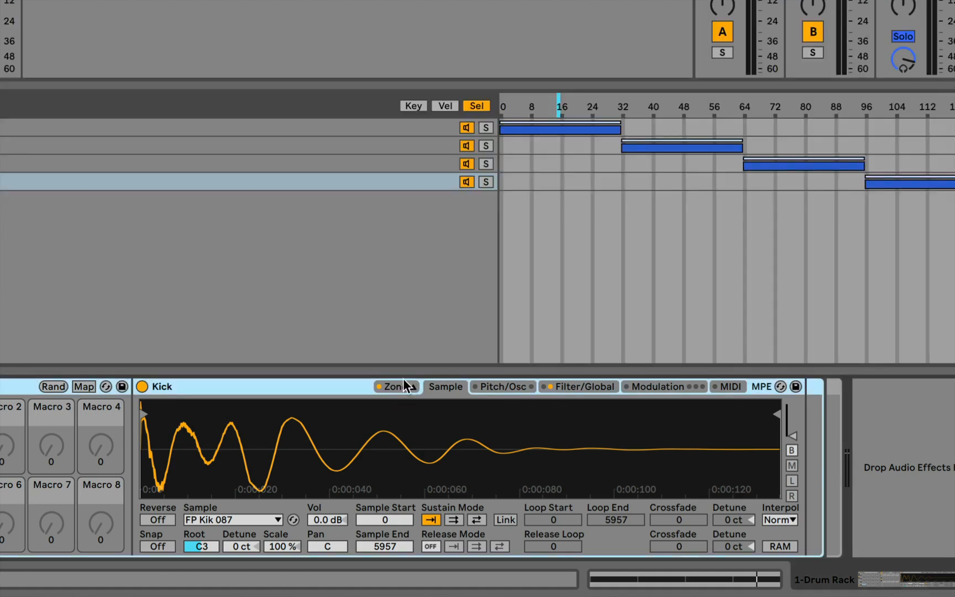
pyautogui.moveTo(597, 106)
pyautogui.mouseDown()
pyautogui.moveTo(722, 105)
pyautogui.moveTo(581, 102)
pyautogui.mouseUp()
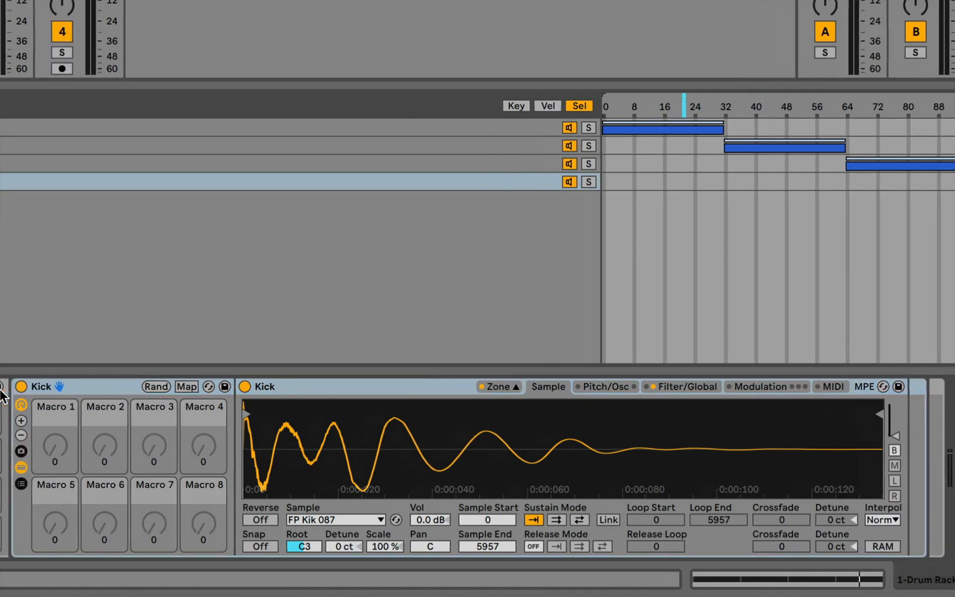
# Step: Enable macro mapping on the Kick rack and look through the Sampler's pitch, filter and modulation parameters, returning to the sample page
pyautogui.click(193, 386)
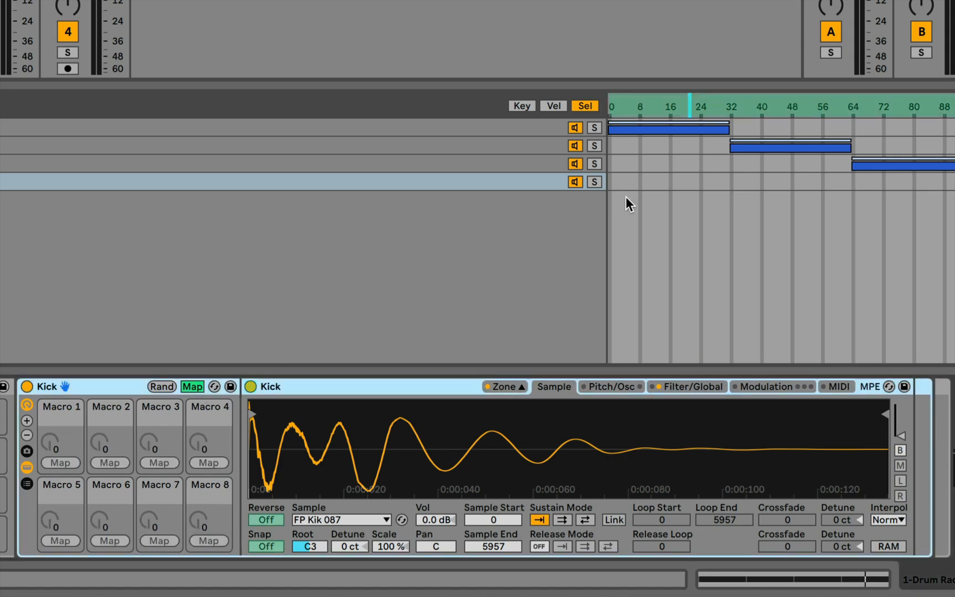
pyautogui.click(615, 387)
pyautogui.click(653, 387)
pyautogui.click(766, 386)
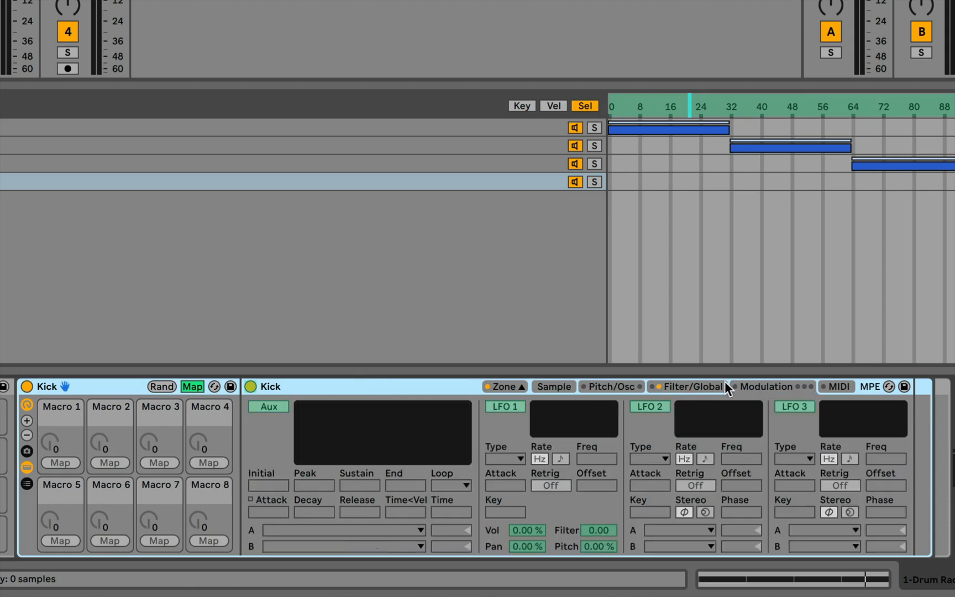
pyautogui.click(685, 386)
pyautogui.click(613, 385)
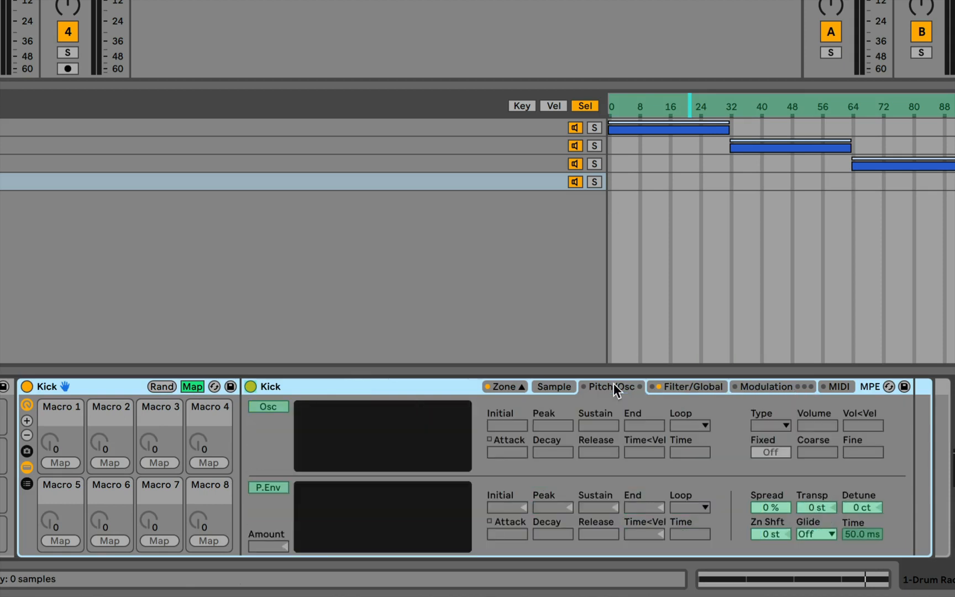
pyautogui.click(552, 385)
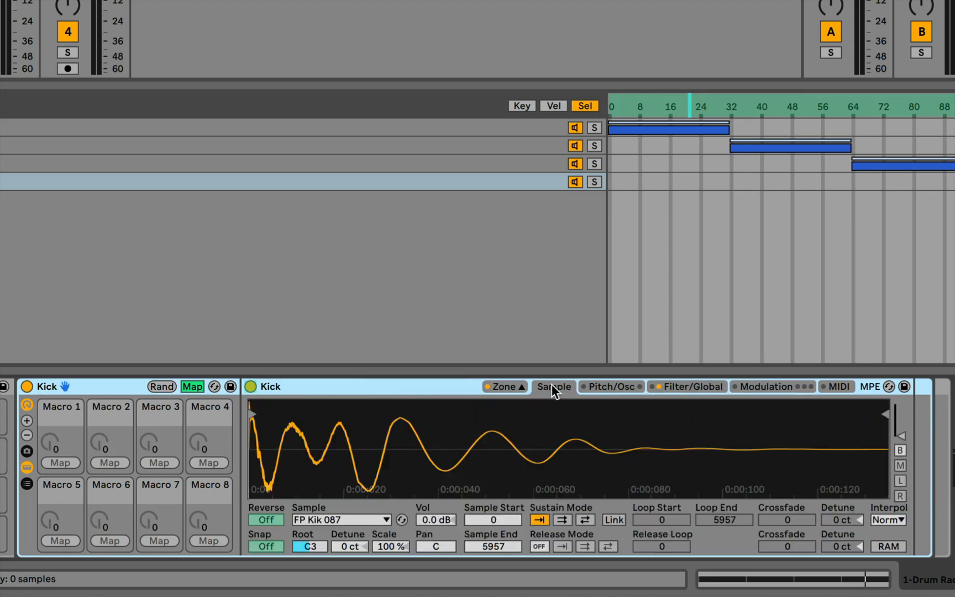
# Step: Map the Sampler's sample selector to Macro 1 of the Kick rack
pyautogui.click(694, 102)
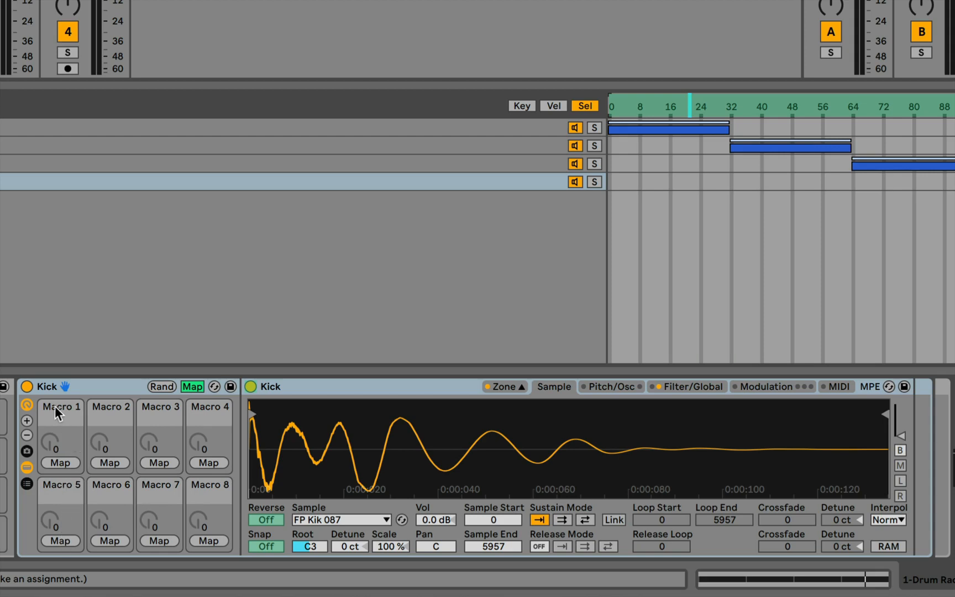
pyautogui.click(62, 459)
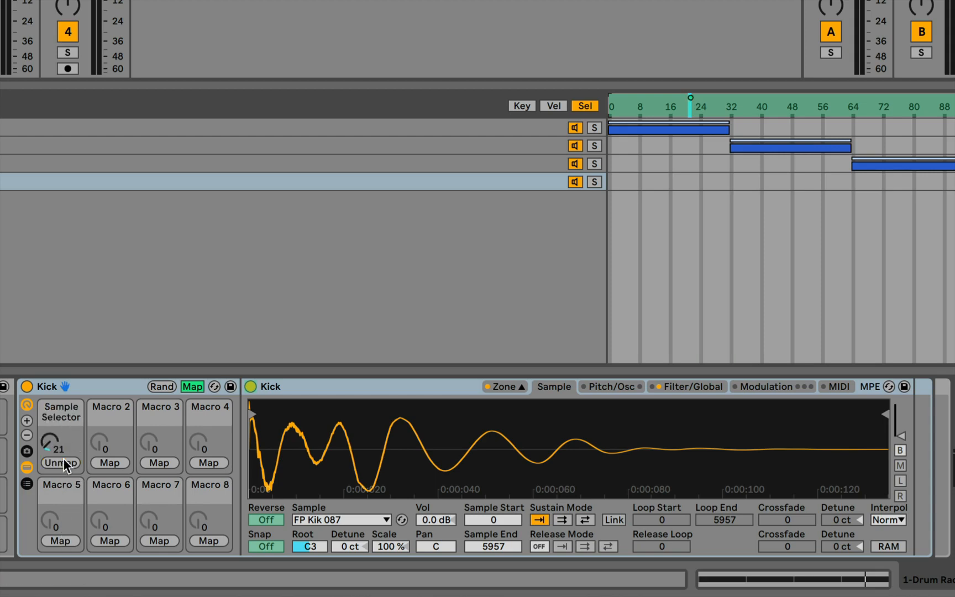
pyautogui.moveTo(52, 439)
pyautogui.mouseDown()
pyautogui.moveTo(52, 398)
pyautogui.moveTo(52, 439)
pyautogui.mouseUp()
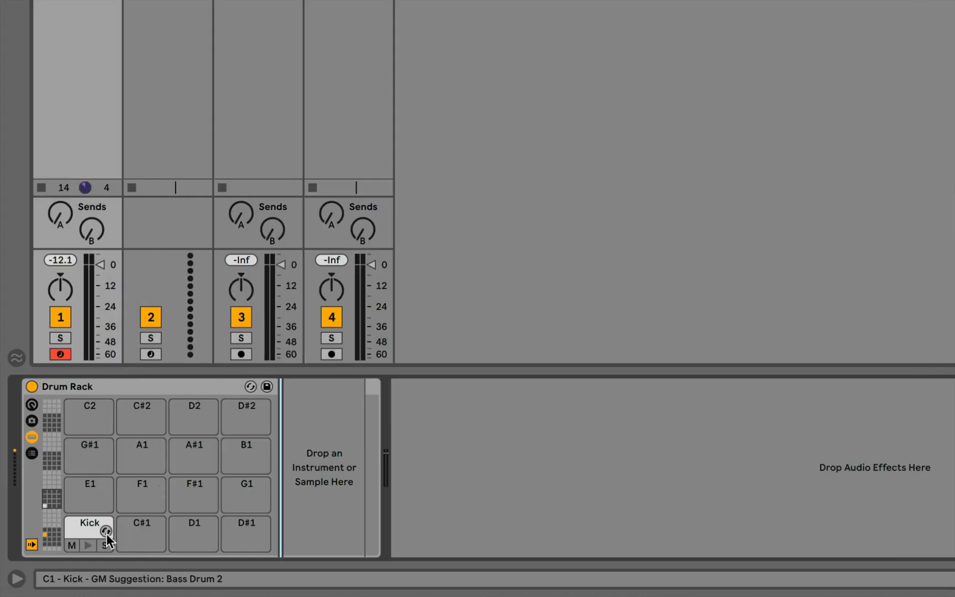
# Step: With the Kick pad selected, turn the Sample Selector macro to 5 during playback, stop playback and select the Kick Sampler
pyautogui.click(86, 533)
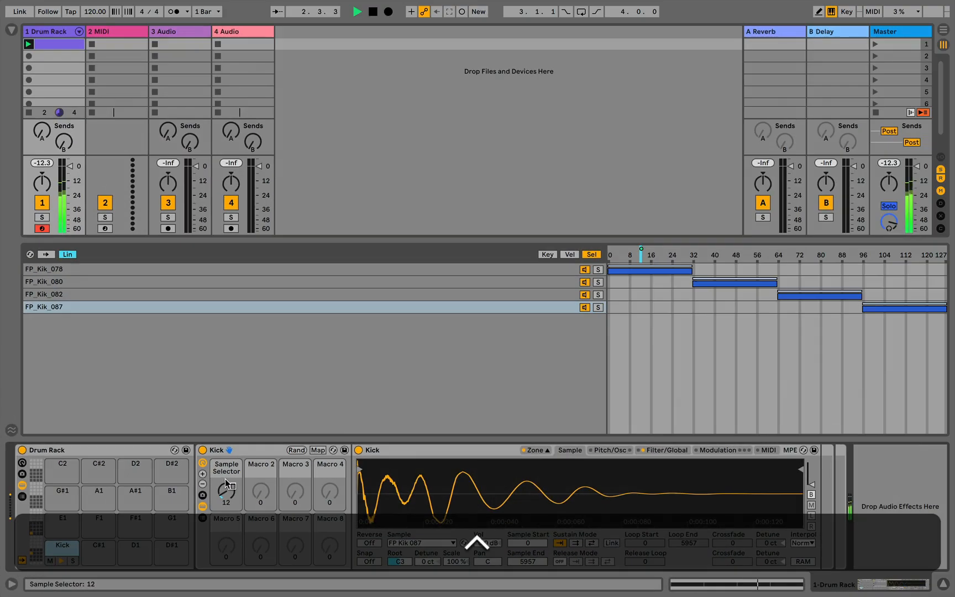
pyautogui.moveTo(224, 478)
pyautogui.mouseDown()
pyautogui.moveTo(224, 417)
pyautogui.moveTo(224, 455)
pyautogui.mouseUp()
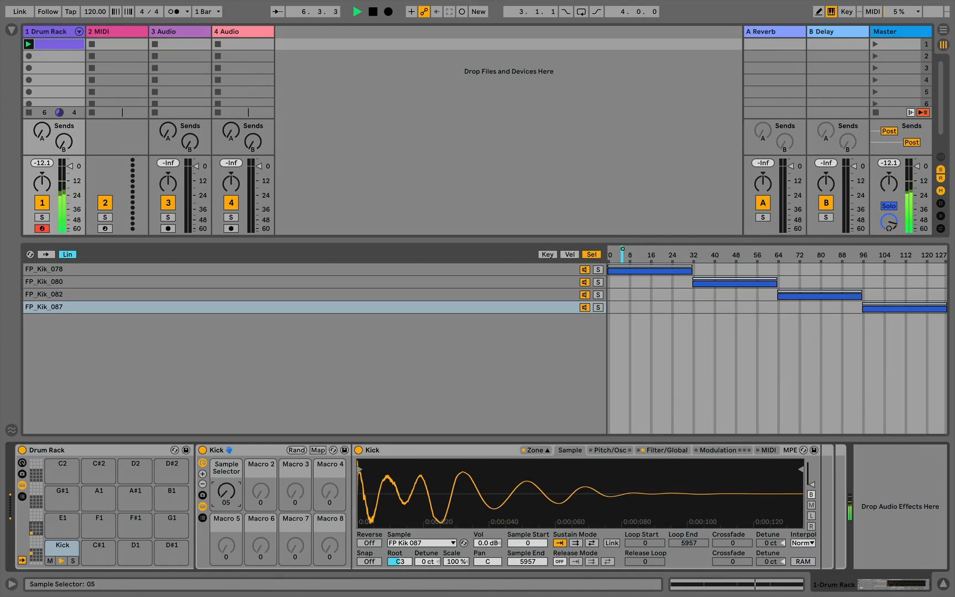
pyautogui.press('space')
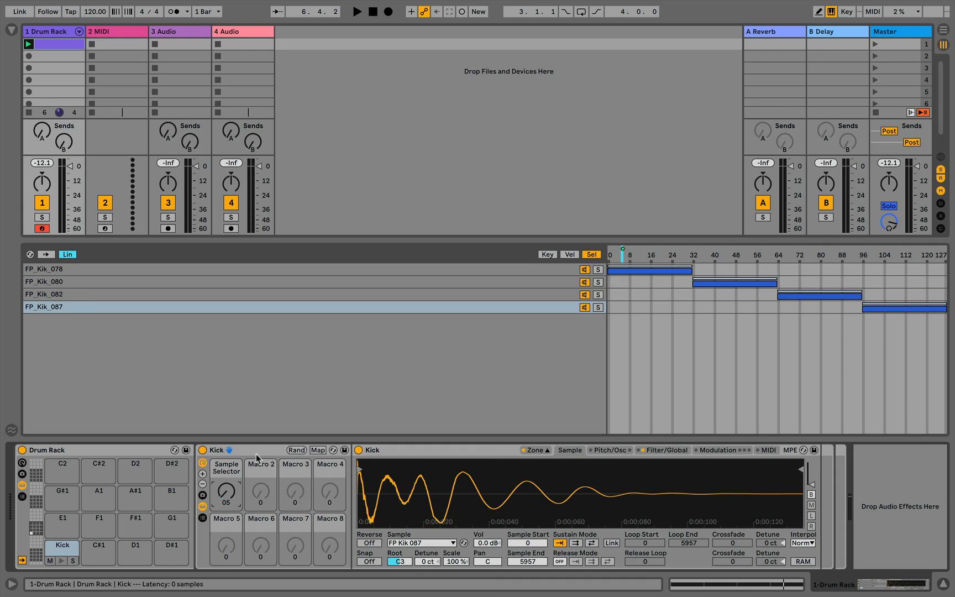
pyautogui.click(233, 455)
pyautogui.click(397, 452)
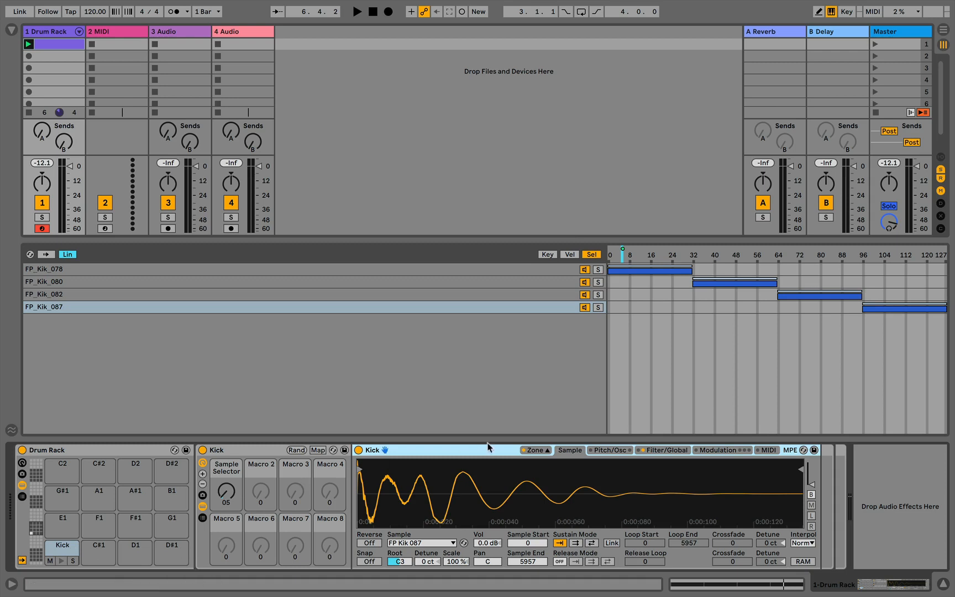
# Step: Hide the Sampler's zone editor, raise the Sample Selector macro to 99 during playback and stop playback
pyautogui.click(539, 451)
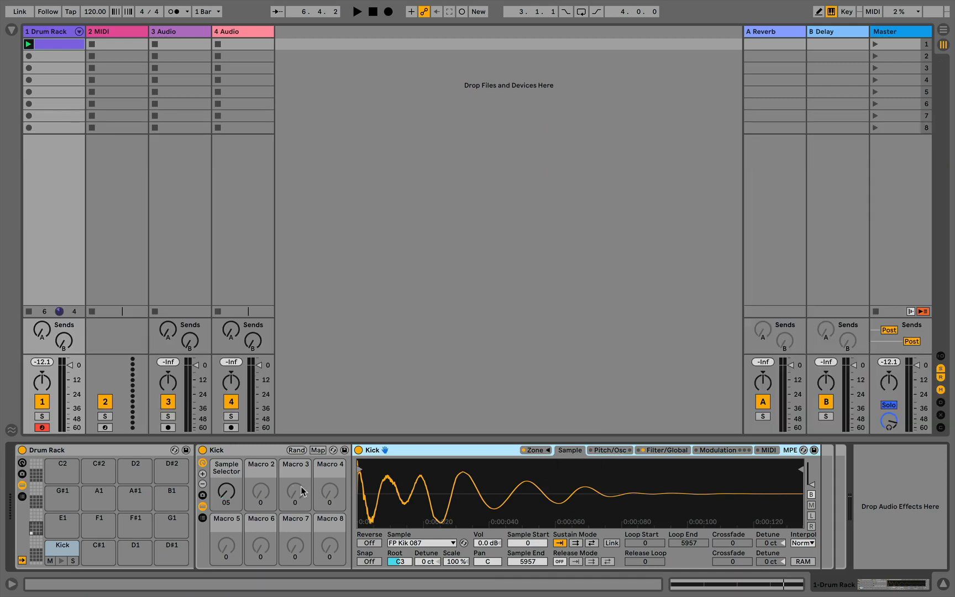
pyautogui.moveTo(226, 491); pyautogui.dragTo(226, 408)
pyautogui.press('space')
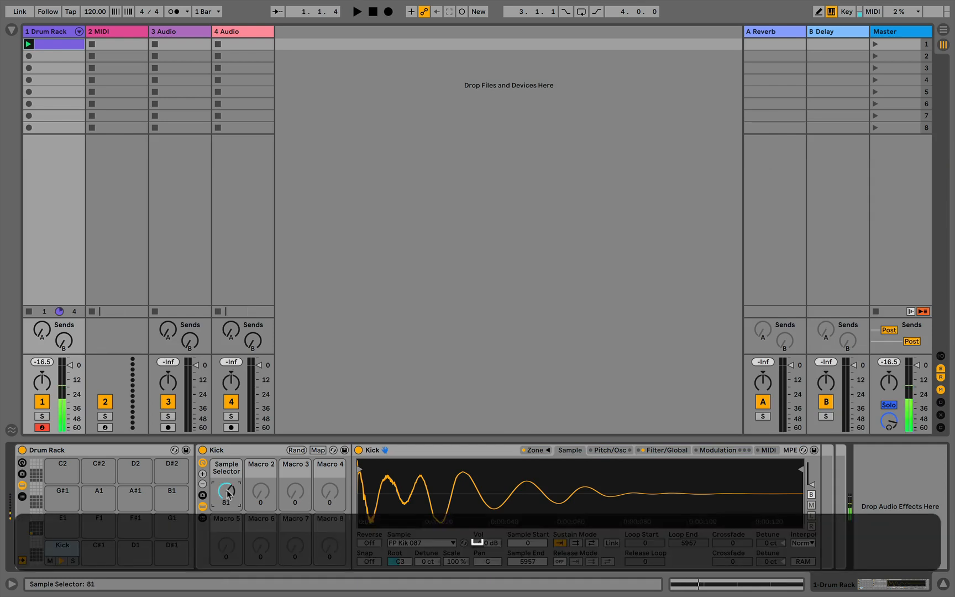
pyautogui.moveTo(228, 494); pyautogui.dragTo(229, 475)
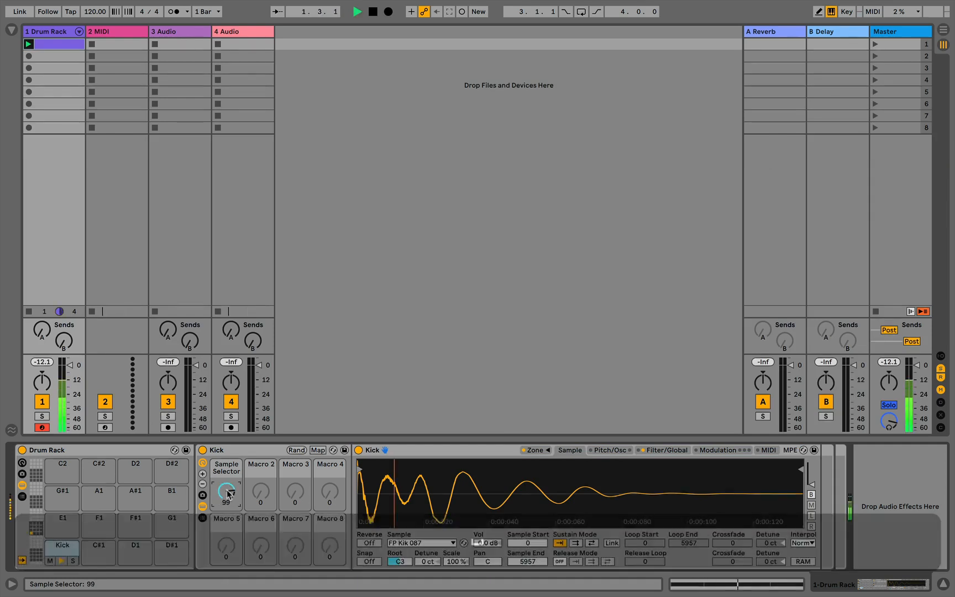
pyautogui.press('space')
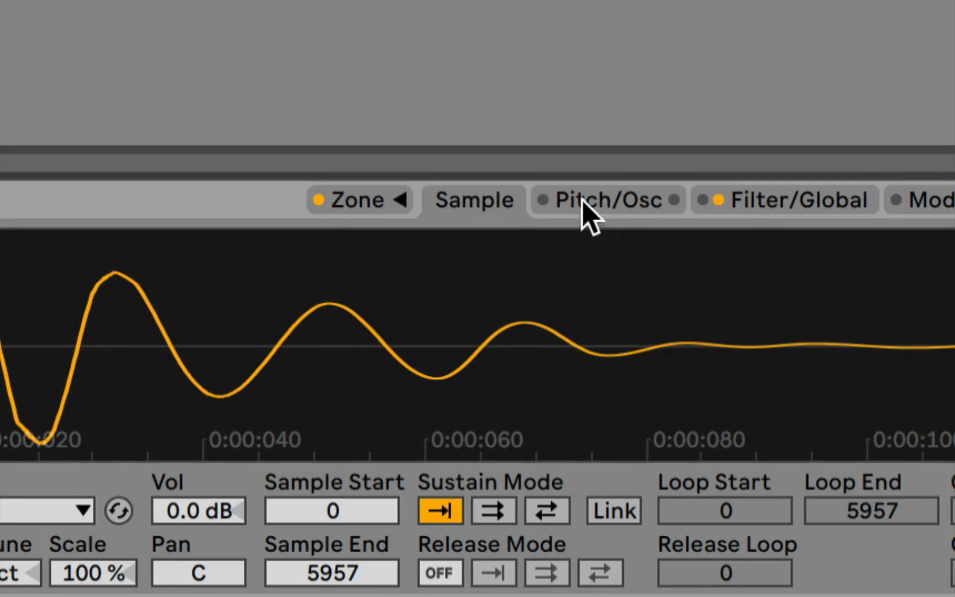
# Step: Show the Kick Sampler's pitch parameters, select Transpose and briefly switch the Kick rack's macro mapping on and off
pyautogui.click(604, 209)
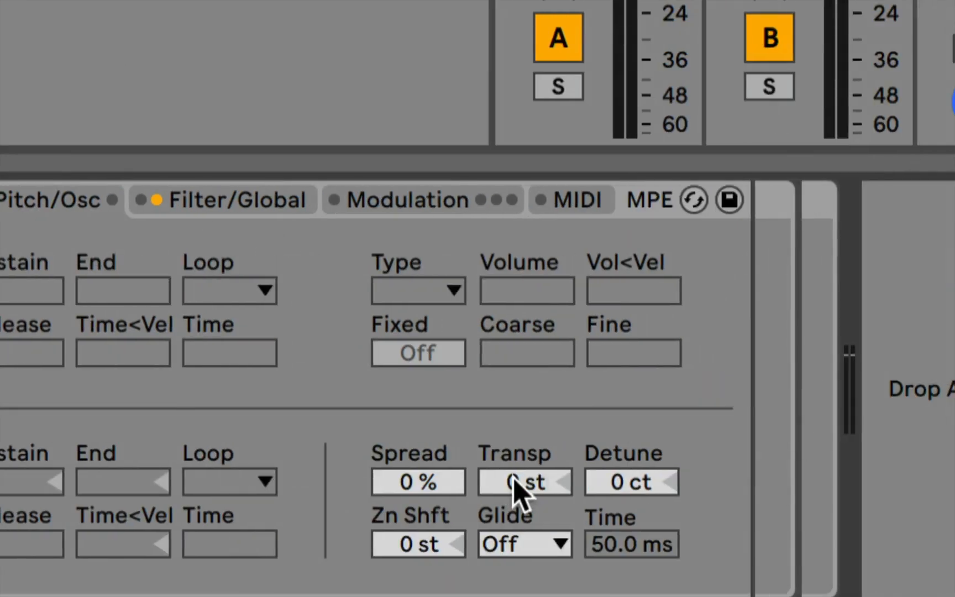
pyautogui.click(512, 478)
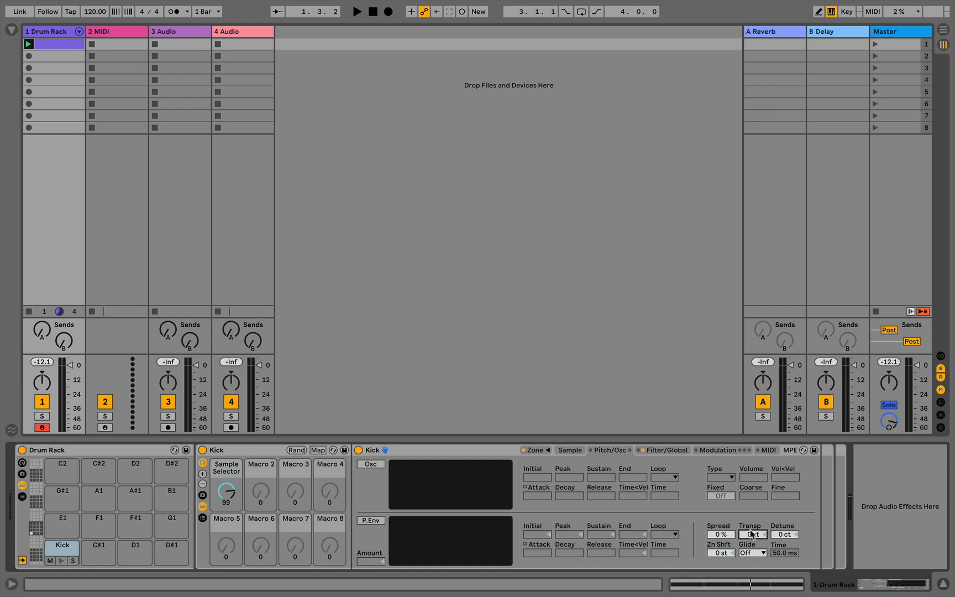
pyautogui.click(317, 450)
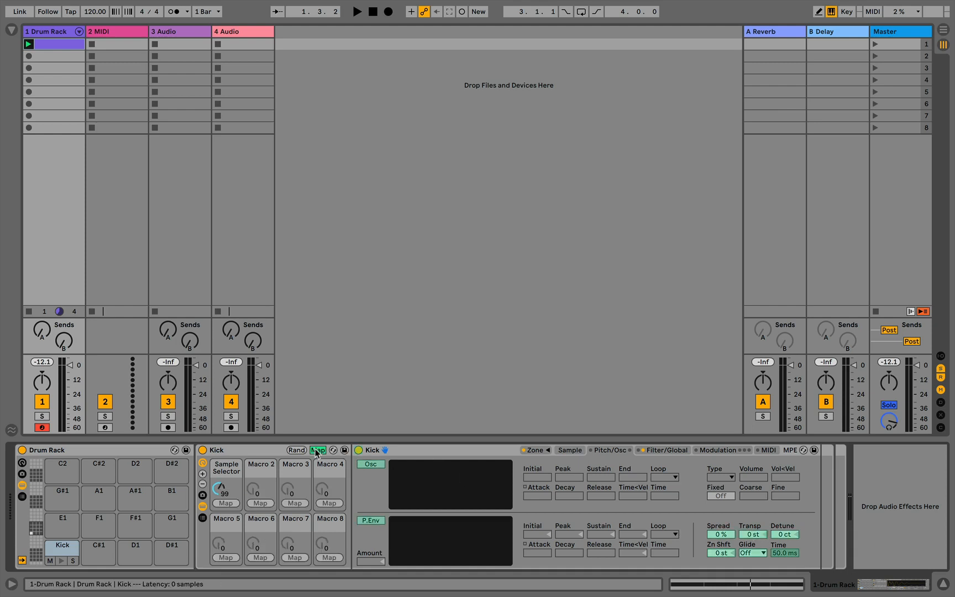
pyautogui.click(316, 450)
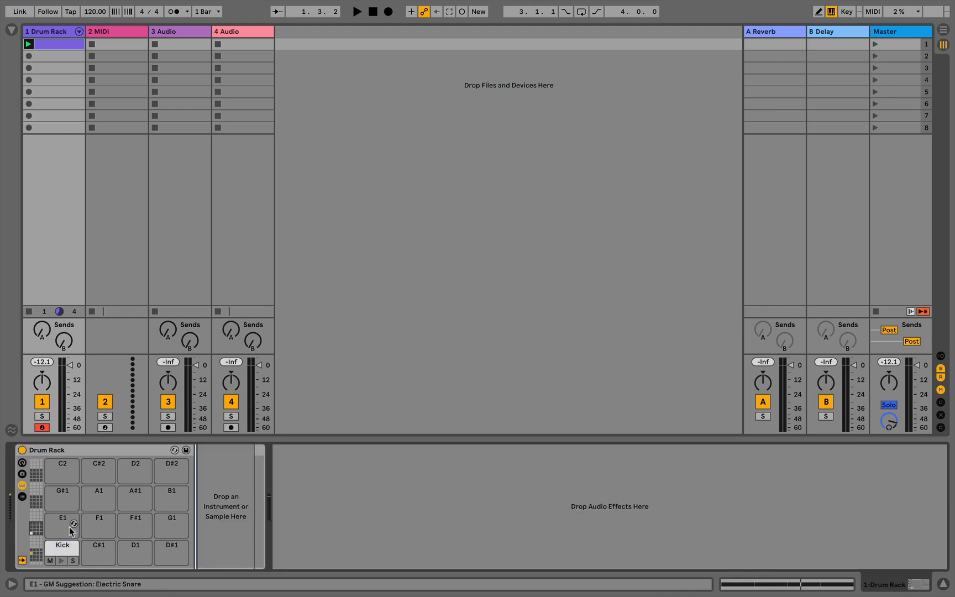
# Step: Reselect the Kick pad and its rack, and briefly show the Drum Rack's own macro controls before hiding them again
pyautogui.click(53, 552)
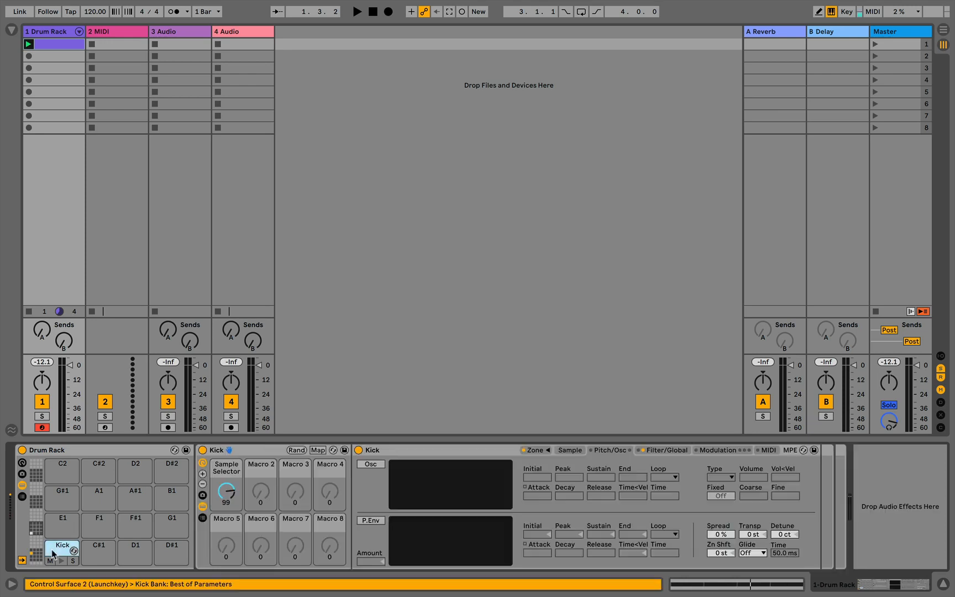
pyautogui.click(230, 451)
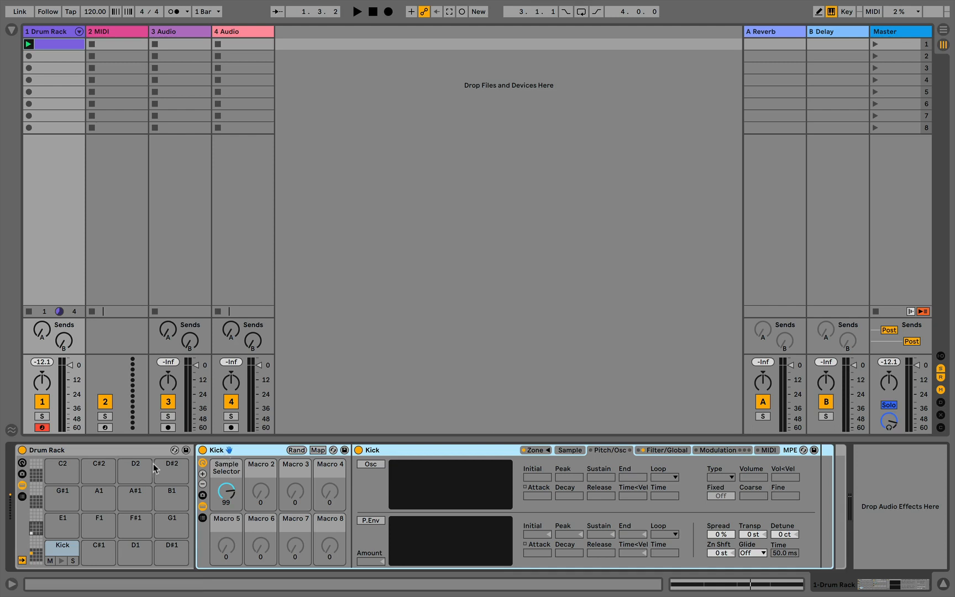
pyautogui.click(22, 464)
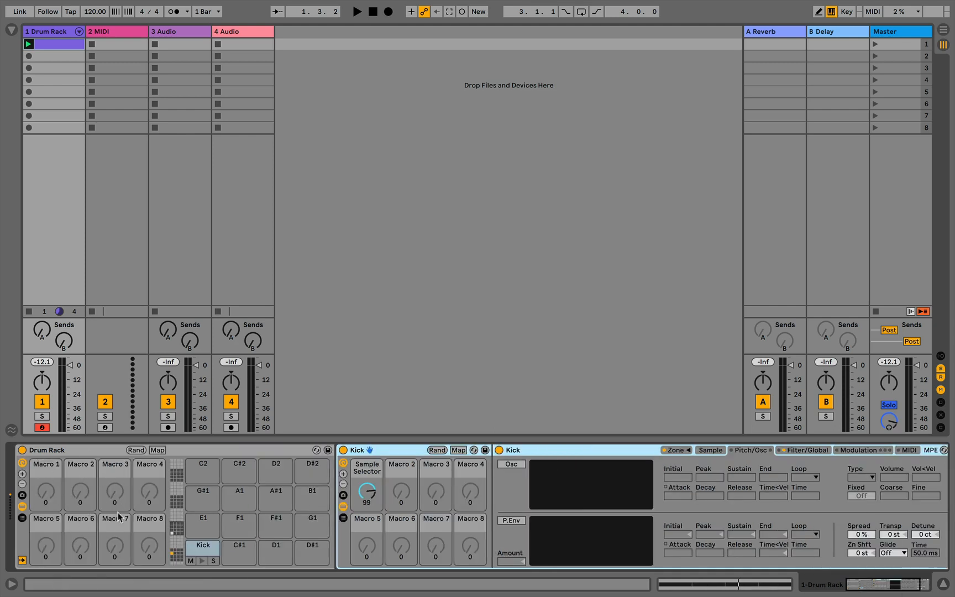
pyautogui.click(22, 464)
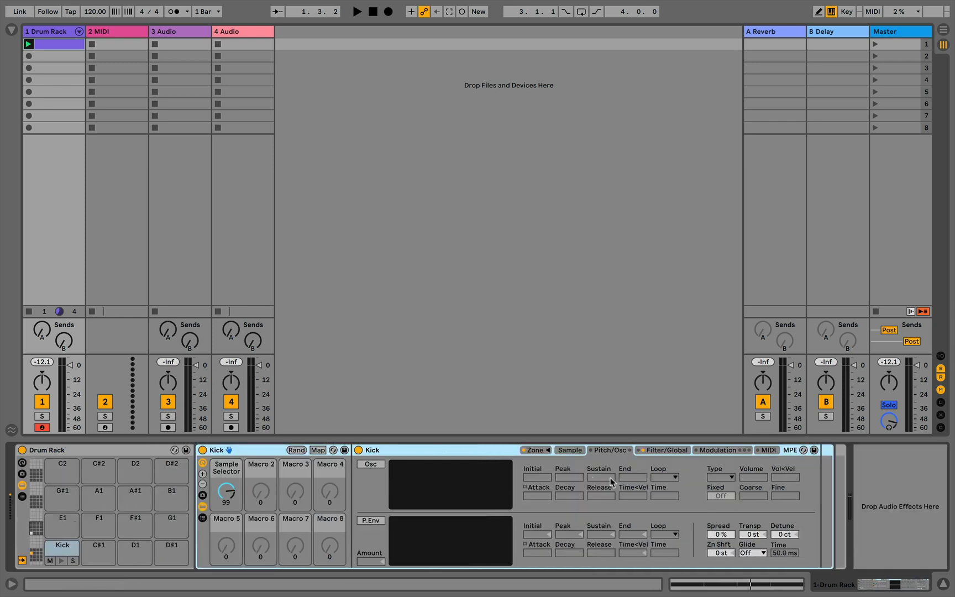
# Step: Map the Kick Sampler's Transpose parameter to Macro 2 of the Kick rack
pyautogui.click(750, 536)
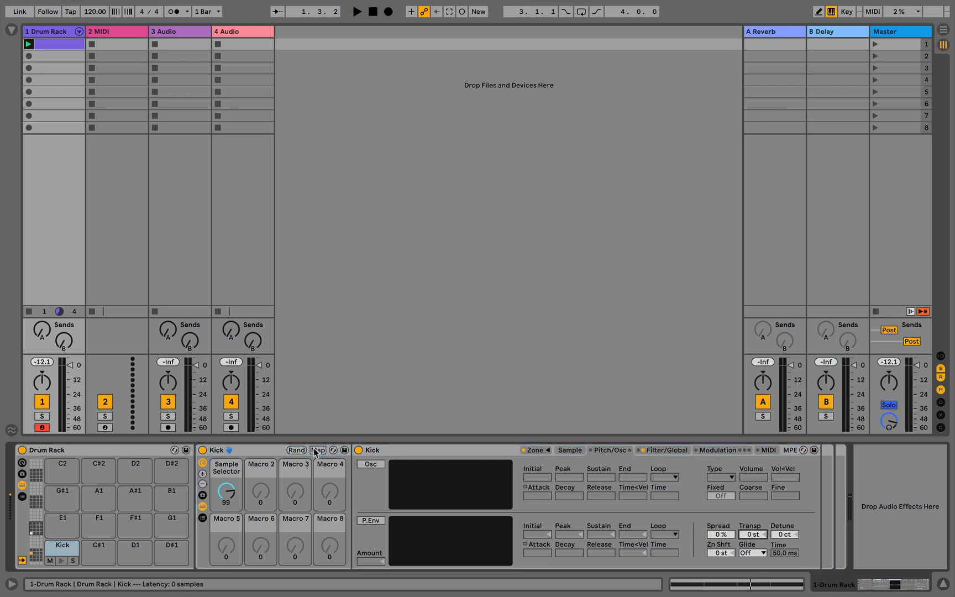
pyautogui.rightClick(752, 535)
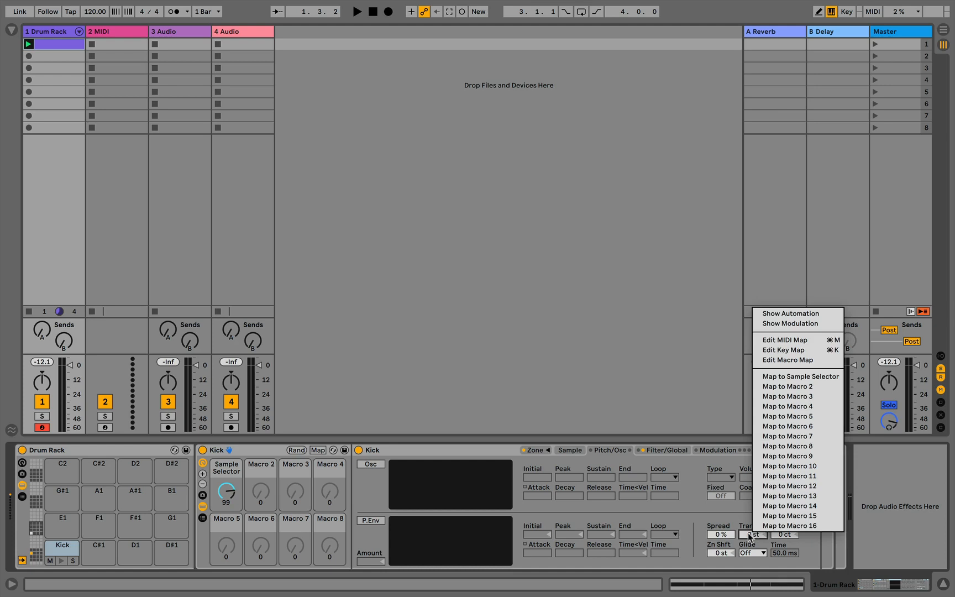
pyautogui.click(802, 386)
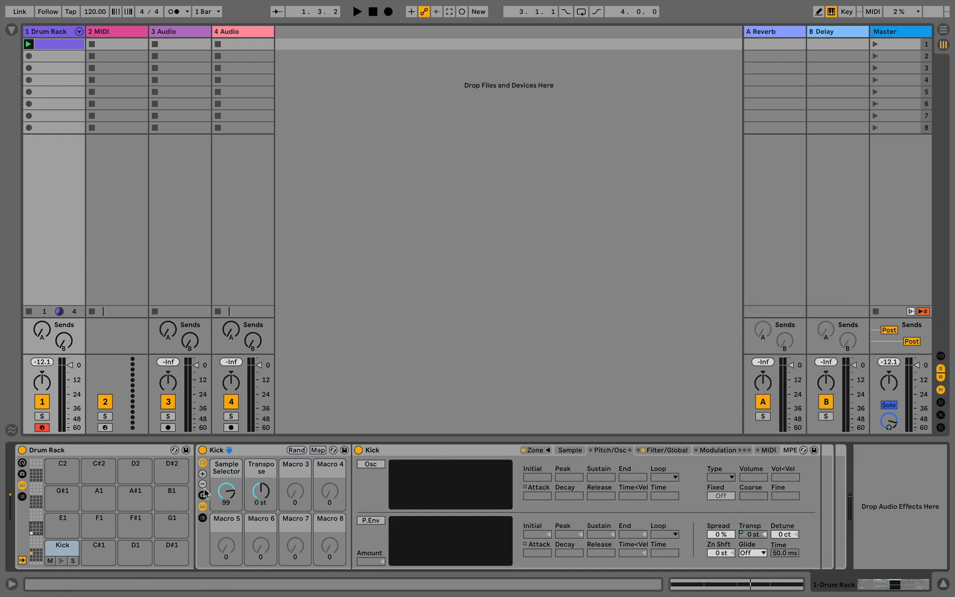
# Step: Rename the Kick rack's Transpose macro as Pitch
pyautogui.press('super+r')
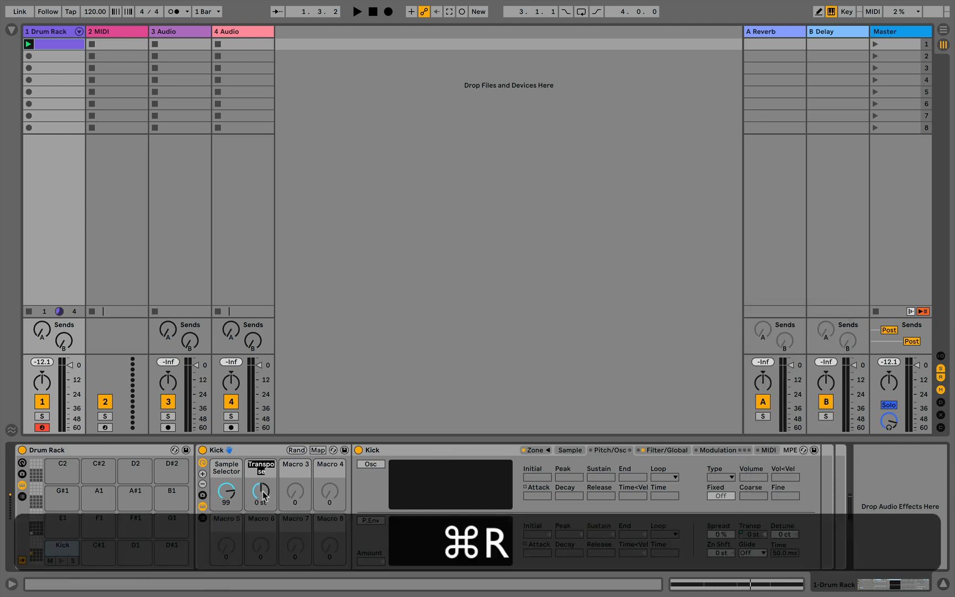
pyautogui.write('P')
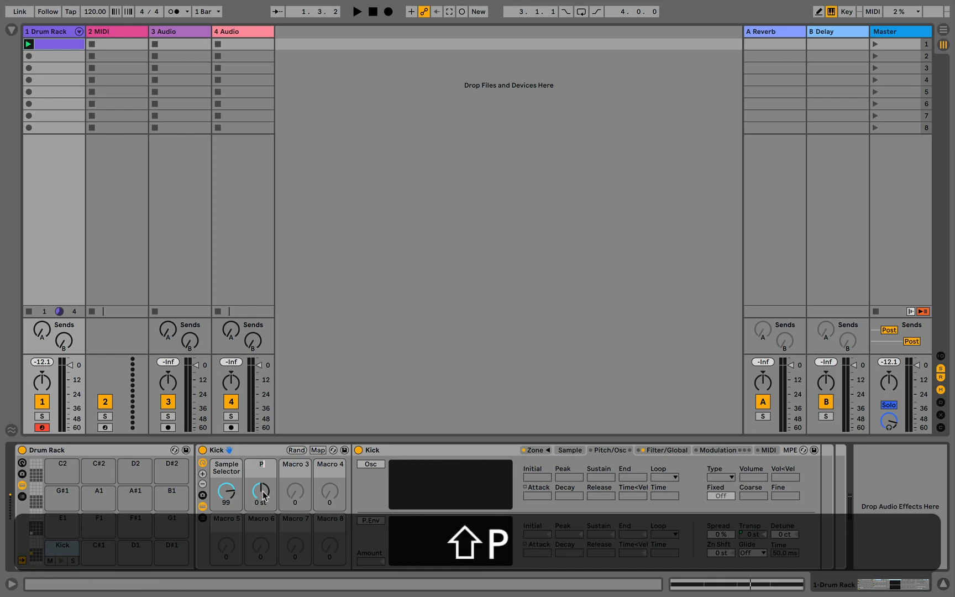
pyautogui.write('itch')
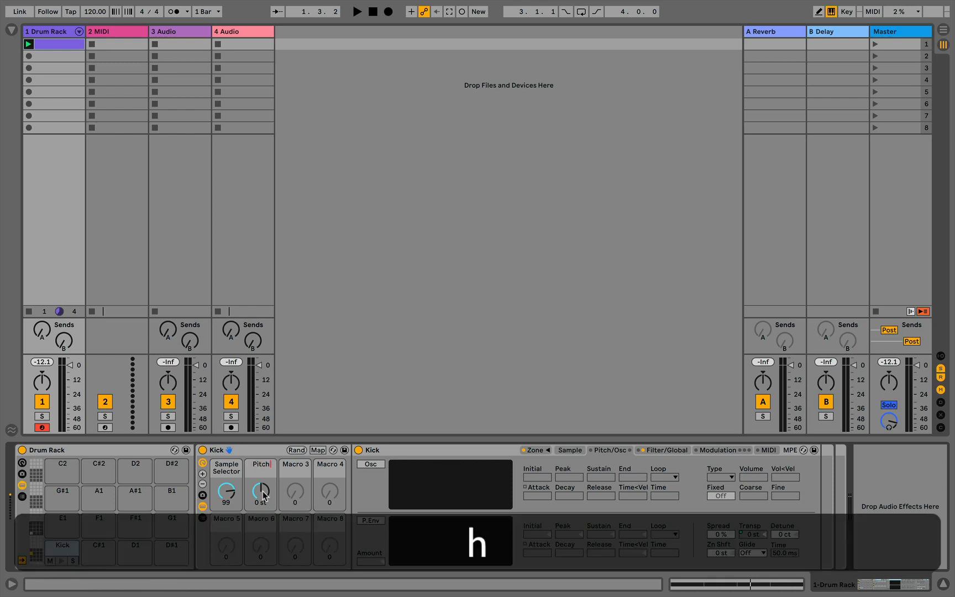
pyautogui.press('Return')
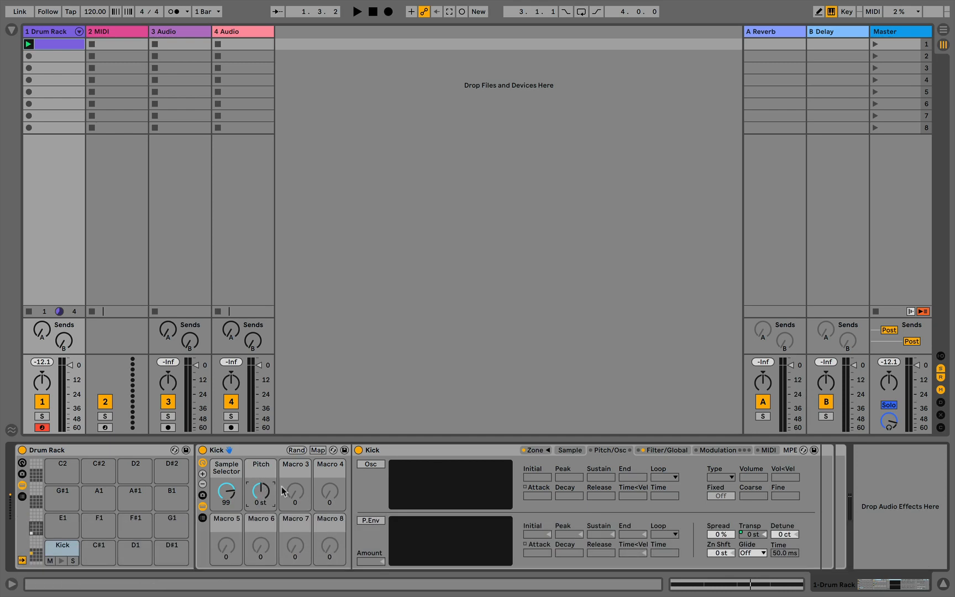
# Step: Audition the Pitch macro during playback, turning it up to +48 st, and stop playback
pyautogui.press('space')
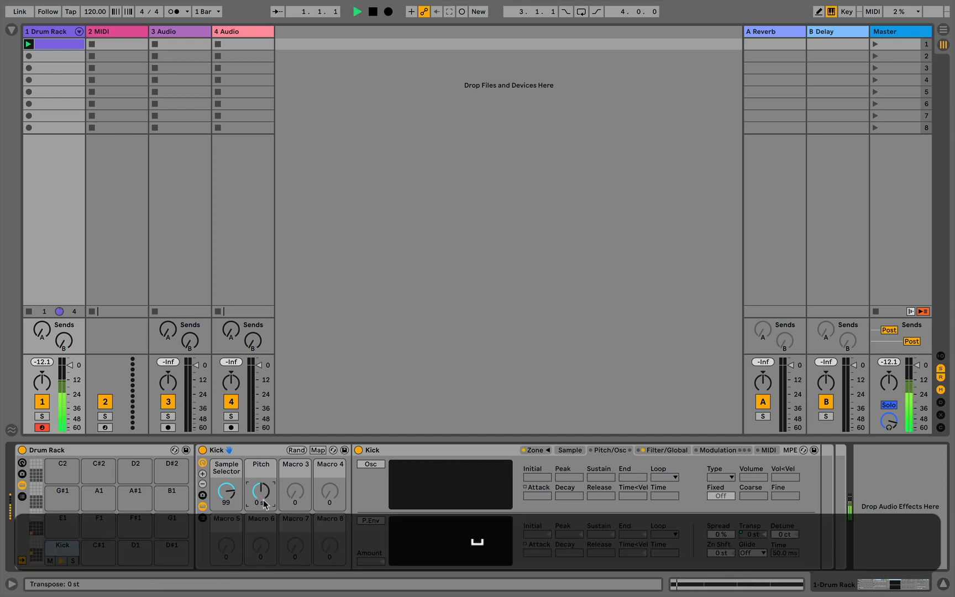
pyautogui.moveTo(264, 505)
pyautogui.mouseDown()
pyautogui.moveTo(260, 482)
pyautogui.moveTo(261, 519)
pyautogui.moveTo(261, 492)
pyautogui.mouseUp()
pyautogui.press('space')
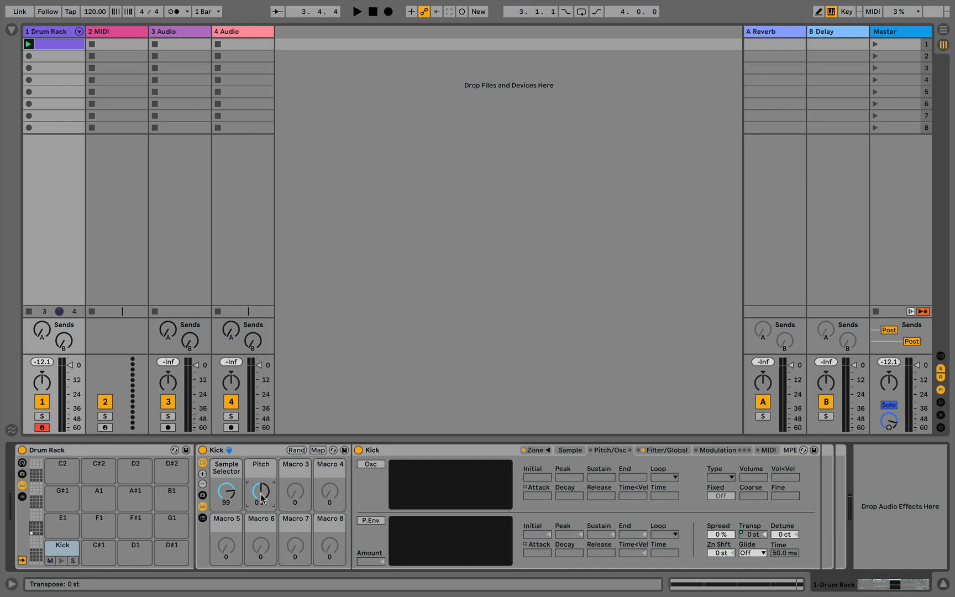
pyautogui.moveTo(262, 498); pyautogui.dragTo(262, 497)
pyautogui.press('space')
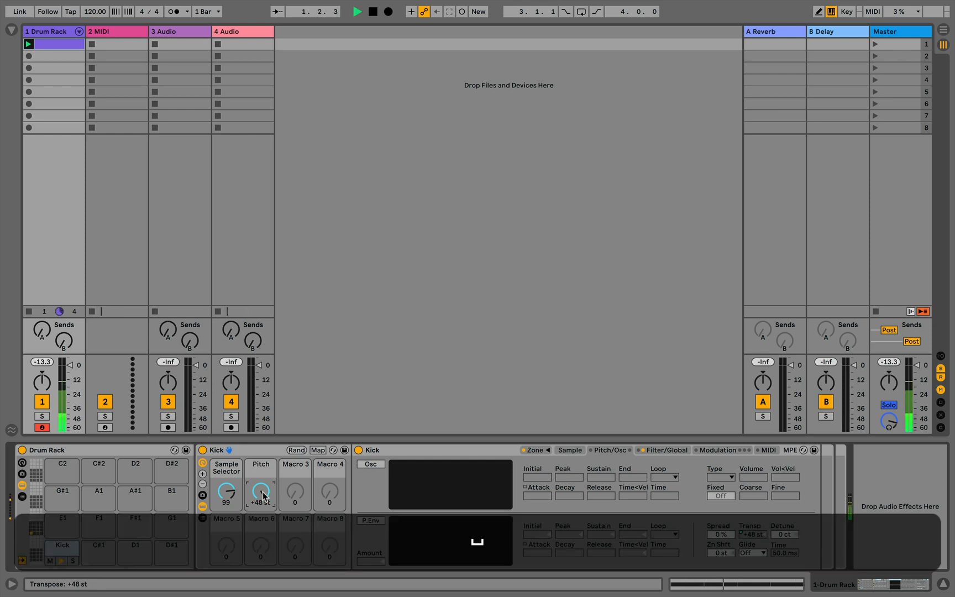
pyautogui.press('space')
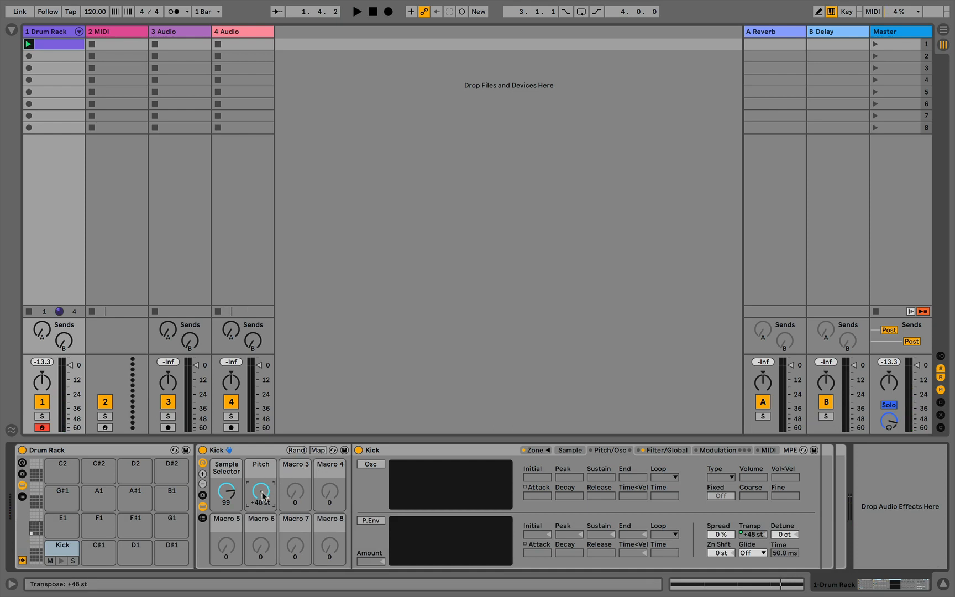
# Step: Show the Kick rack's macro mappings and limit the Pitch macro's Transpose range to a minimum of -12 st and a maximum of +12 st
pyautogui.click(319, 451)
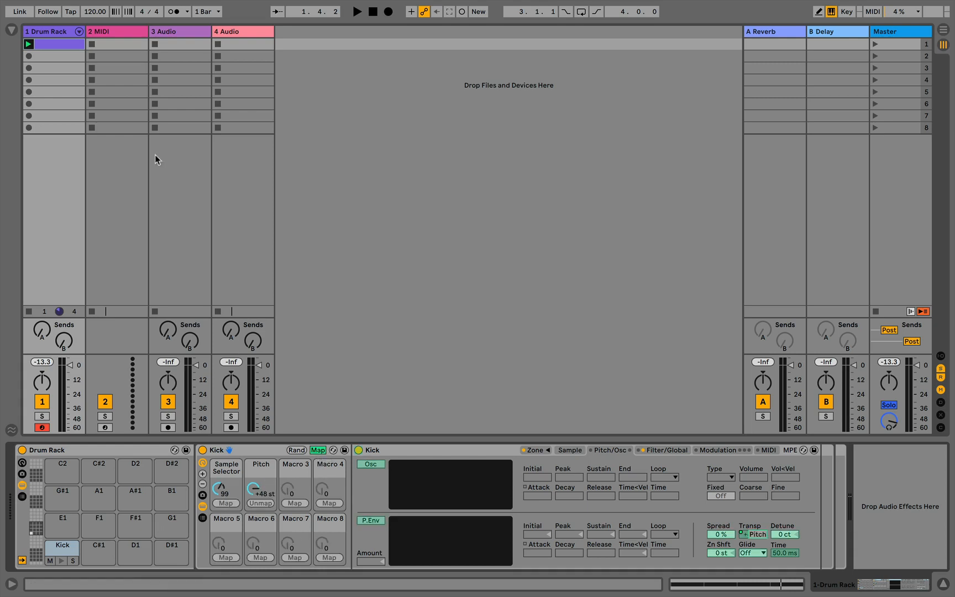
pyautogui.click(12, 29)
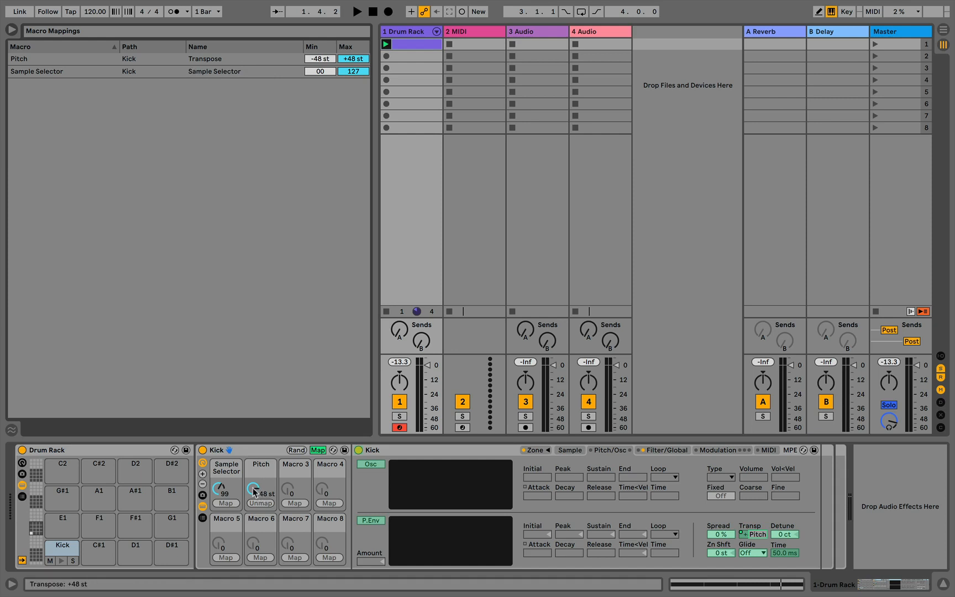
pyautogui.click(745, 537)
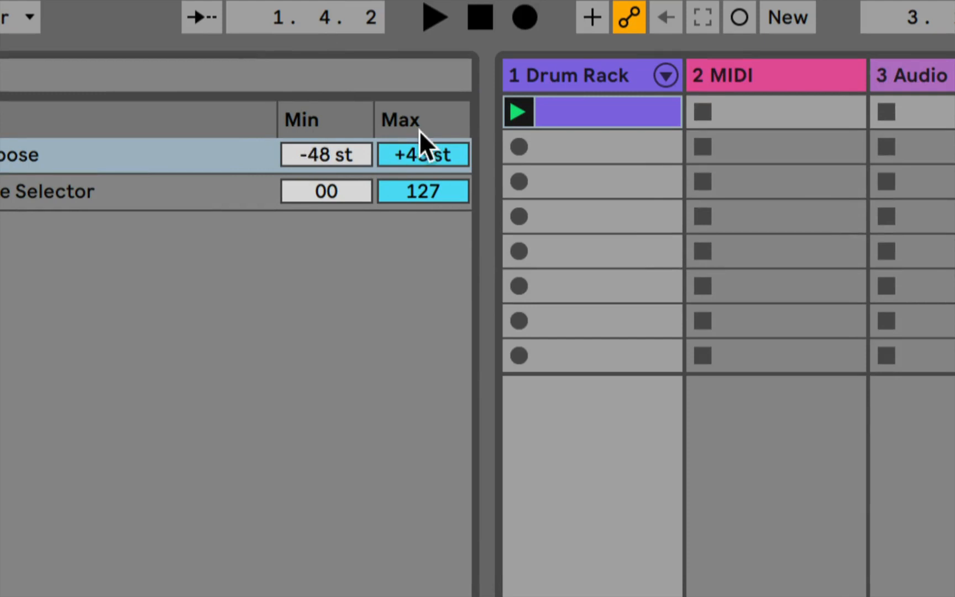
pyautogui.click(333, 153)
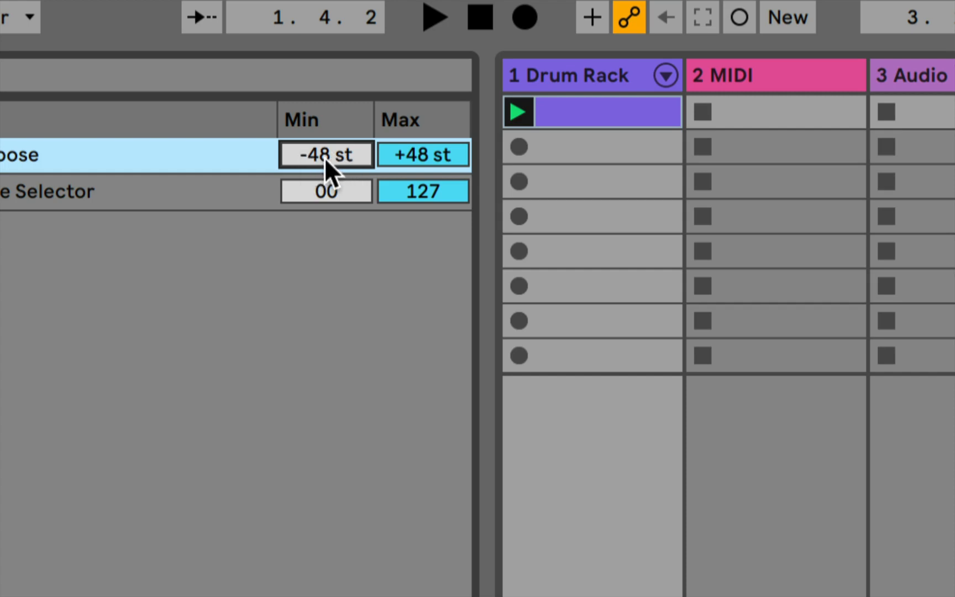
pyautogui.write('-12')
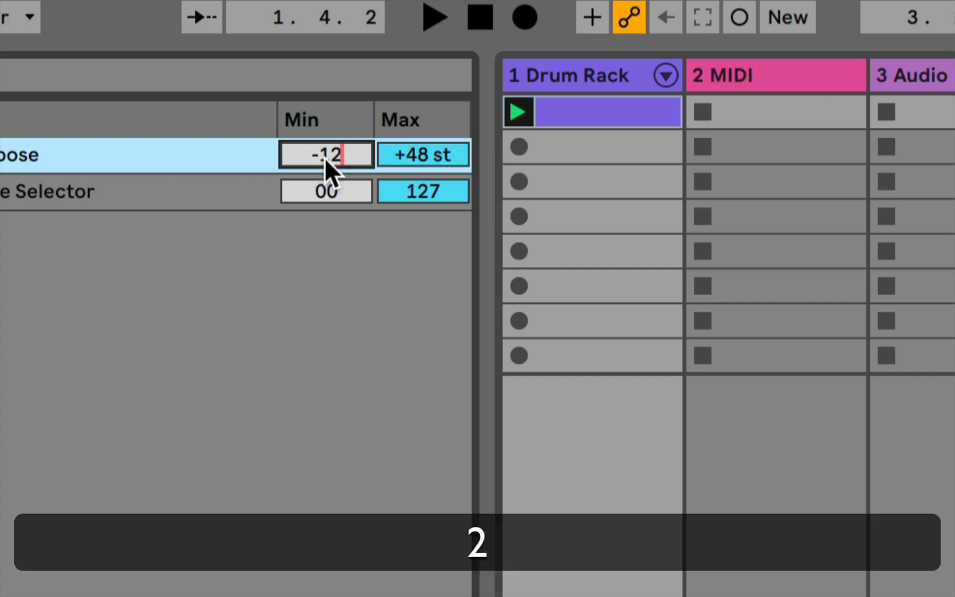
pyautogui.click(415, 161)
pyautogui.write('12')
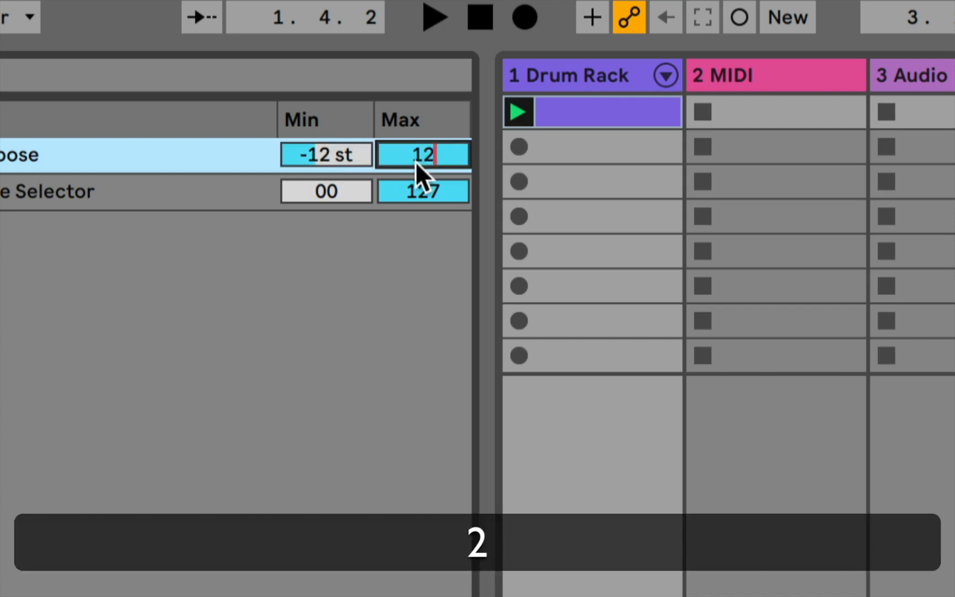
pyautogui.press('Return')
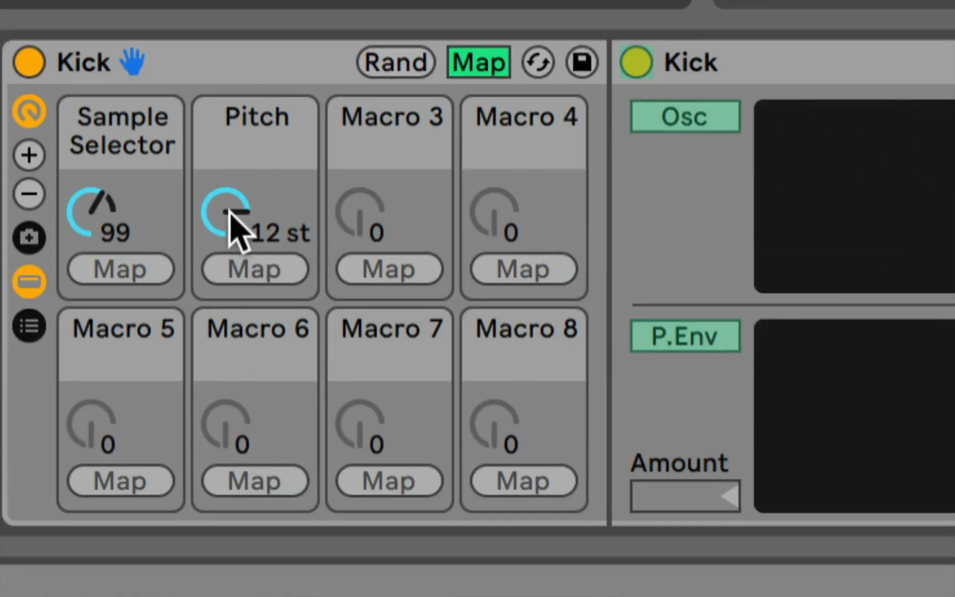
# Step: Reset the Pitch macro to 0 st, turn the Sample Selector macro to 00 and audition the limited pitch range during playback
pyautogui.click(229, 215)
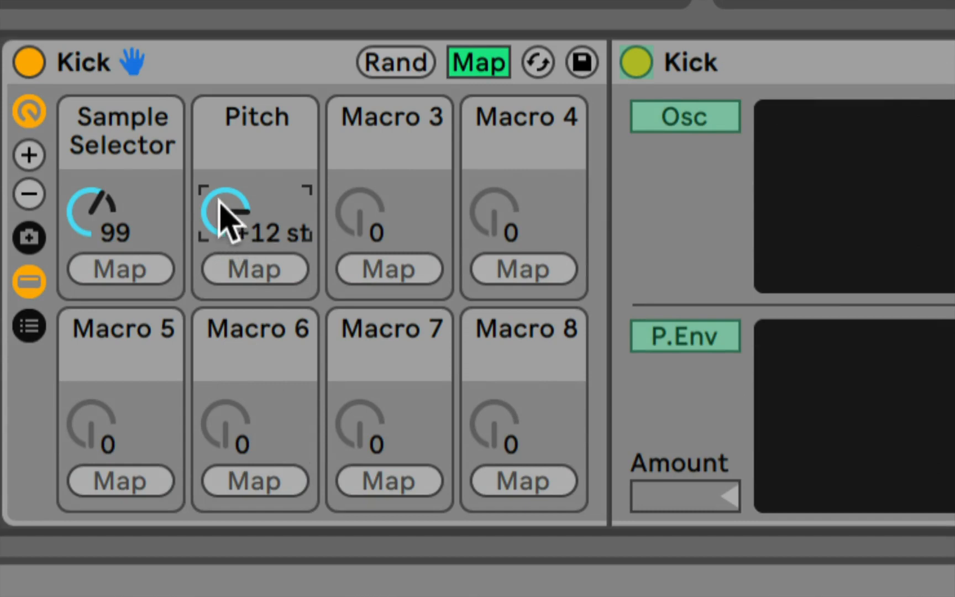
pyautogui.doubleClick(227, 210)
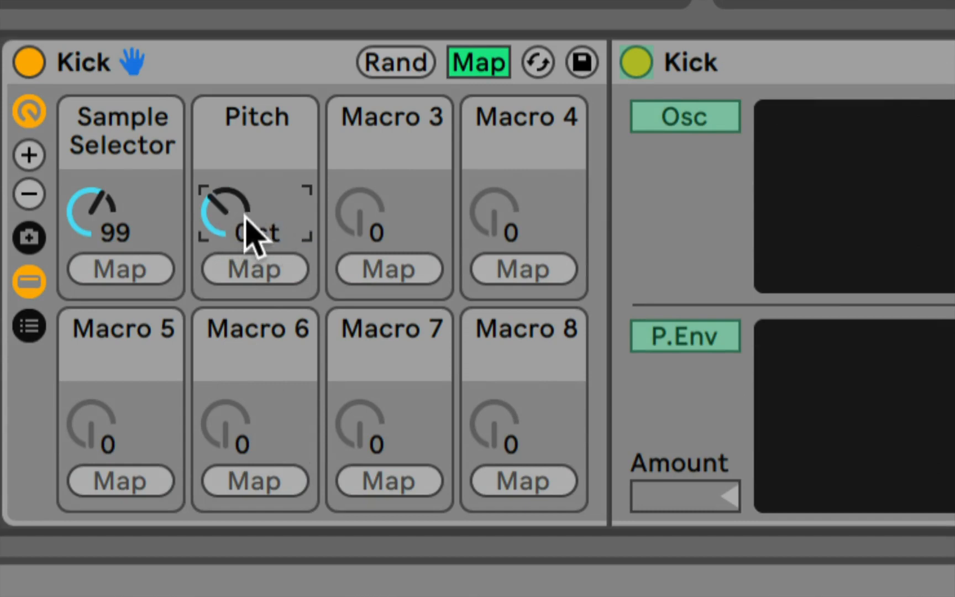
pyautogui.moveTo(246, 220)
pyautogui.mouseDown()
pyautogui.moveTo(246, 175)
pyautogui.moveTo(246, 260)
pyautogui.moveTo(232, 211)
pyautogui.mouseUp()
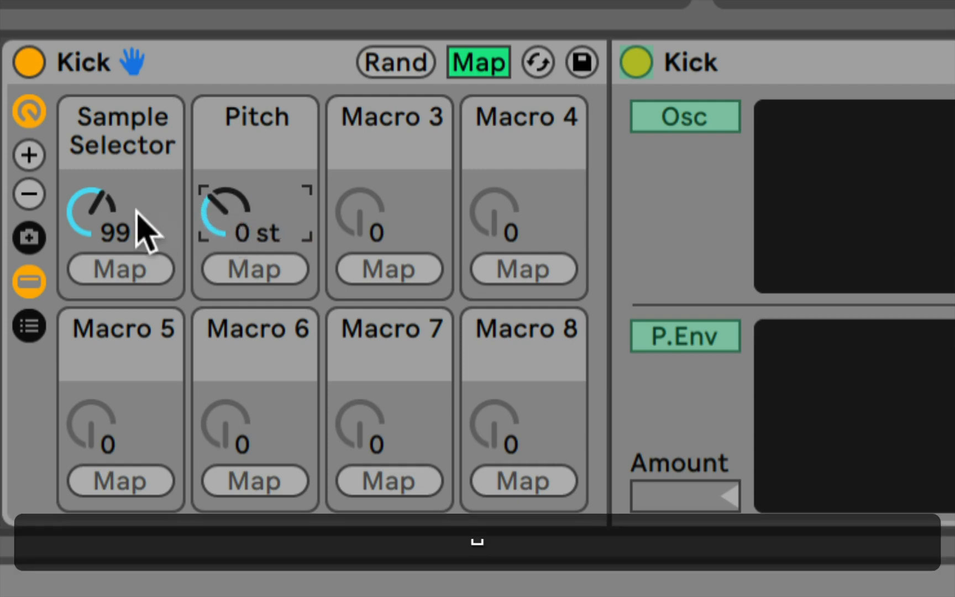
pyautogui.moveTo(136, 224); pyautogui.dragTo(87, 203)
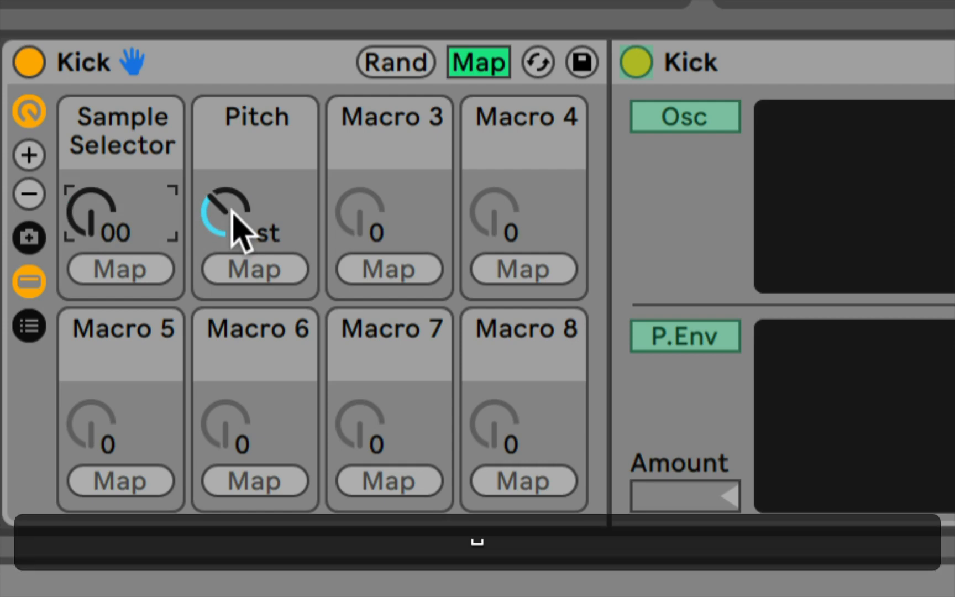
pyautogui.moveTo(238, 228)
pyautogui.mouseDown()
pyautogui.moveTo(239, 176)
pyautogui.moveTo(239, 251)
pyautogui.moveTo(239, 222)
pyautogui.mouseUp()
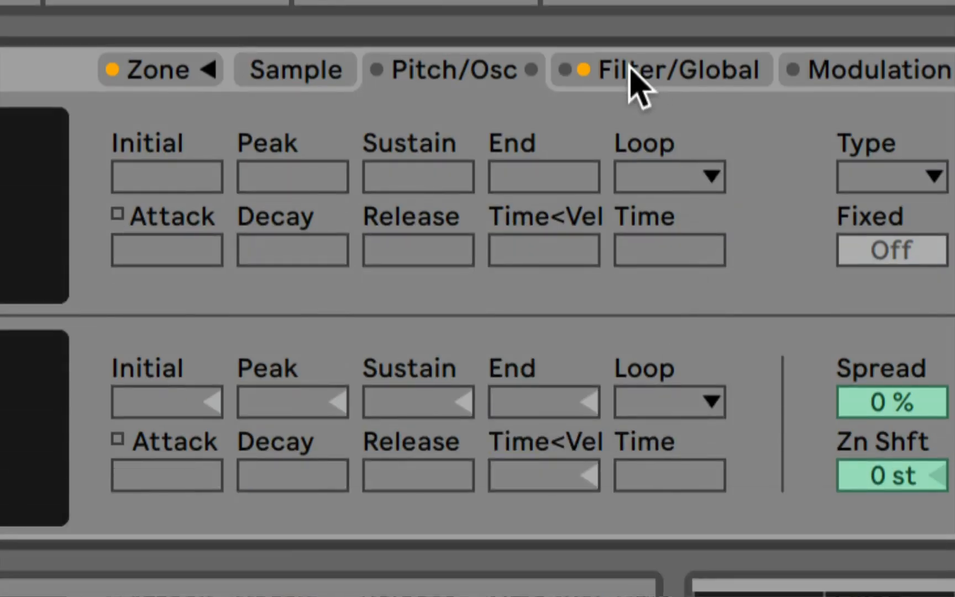
# Step: Show the Kick Sampler's filter settings and map the filter frequency to Macro 3 of the Kick rack
pyautogui.click(659, 68)
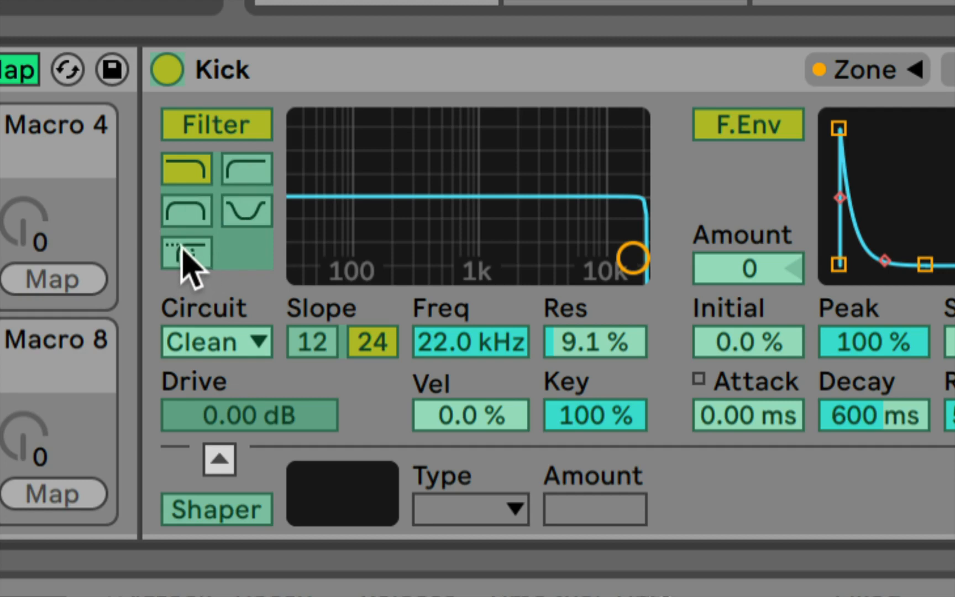
pyautogui.click(443, 348)
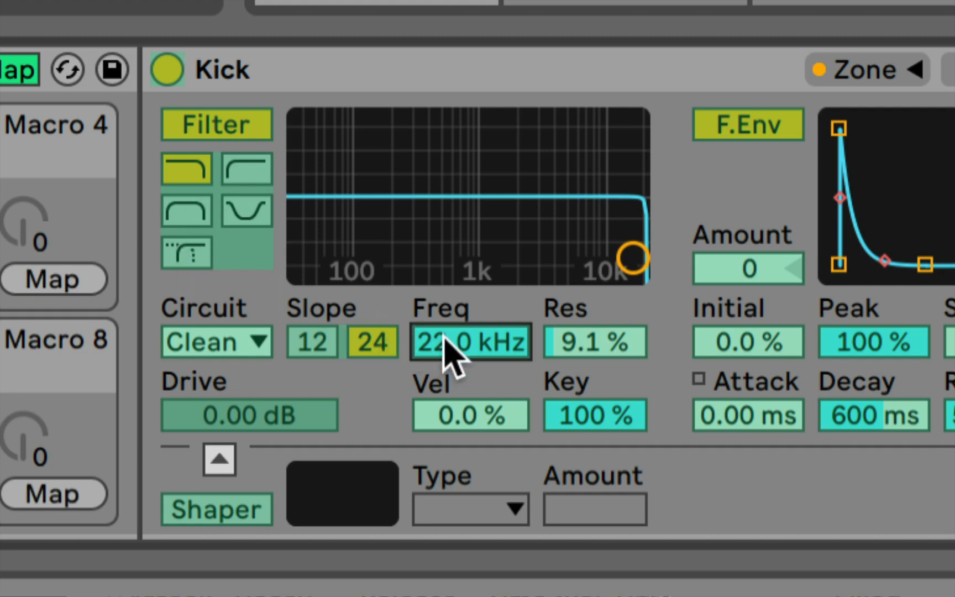
pyautogui.click(561, 345)
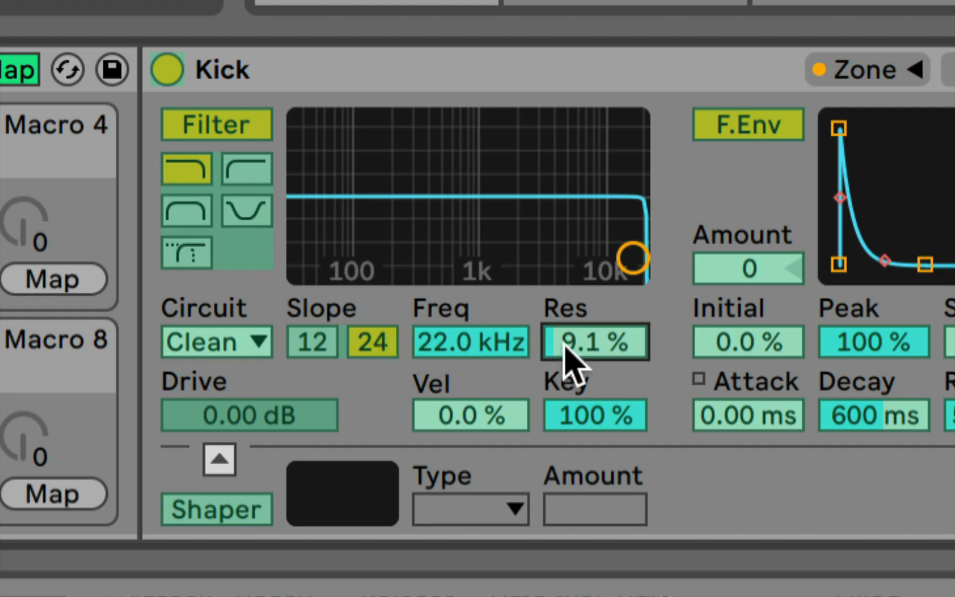
pyautogui.click(460, 344)
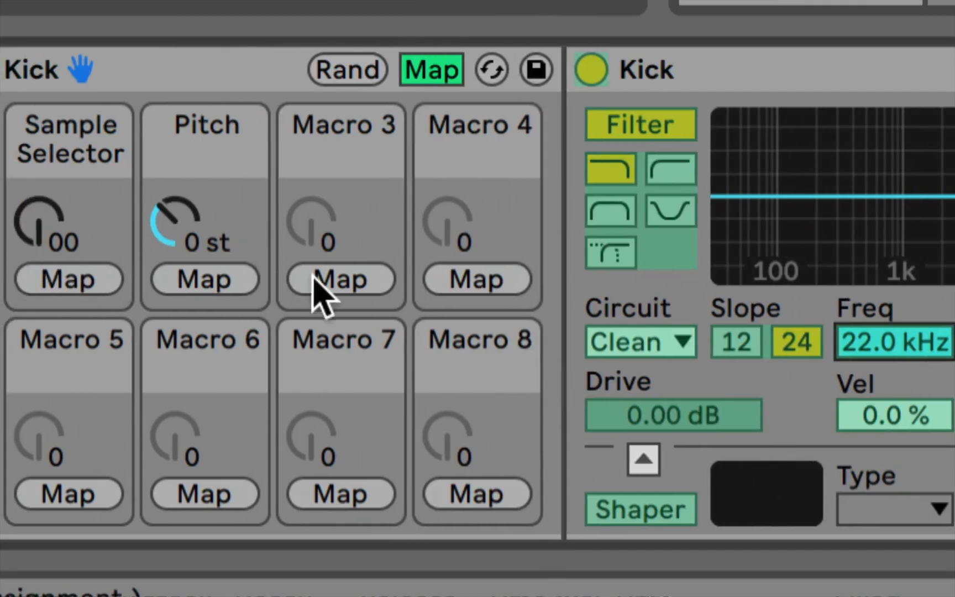
pyautogui.click(340, 280)
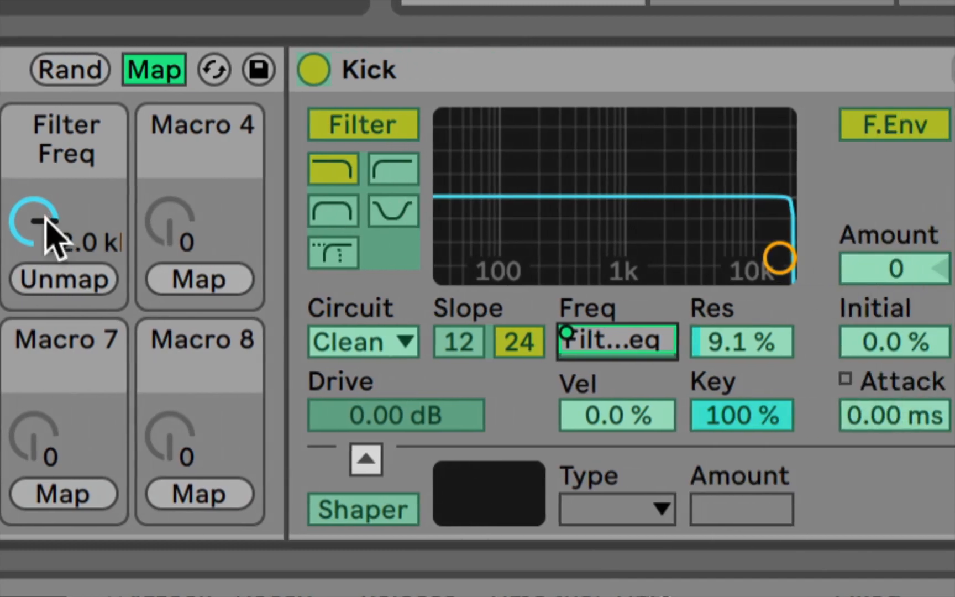
pyautogui.click(168, 216)
pyautogui.moveTo(43, 218)
pyautogui.mouseDown()
pyautogui.moveTo(43, 402)
pyautogui.moveTo(46, 218)
pyautogui.mouseUp()
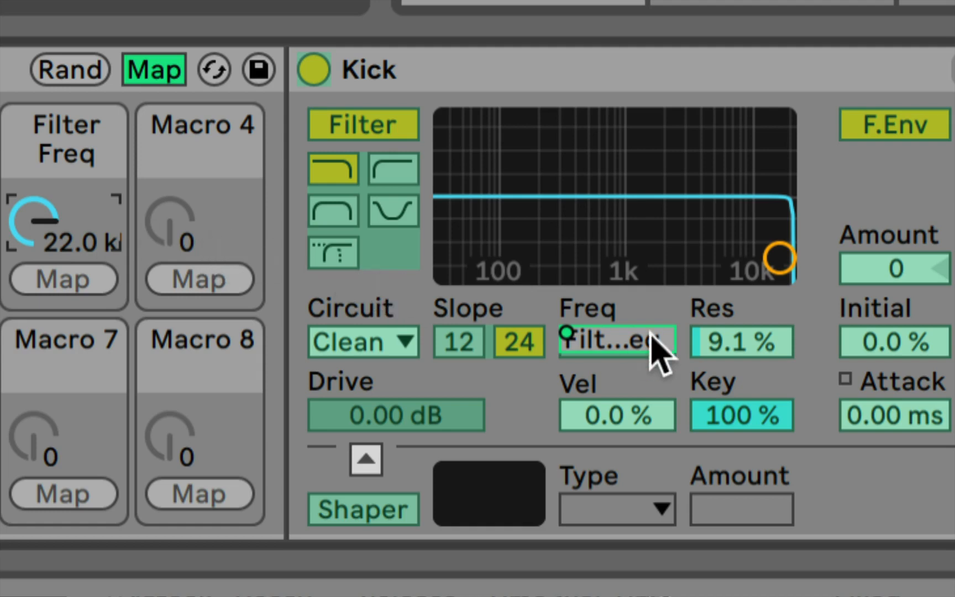
# Step: Map the filter resonance to Macro 4, leave mapping mode and select the Kick pad
pyautogui.click(713, 339)
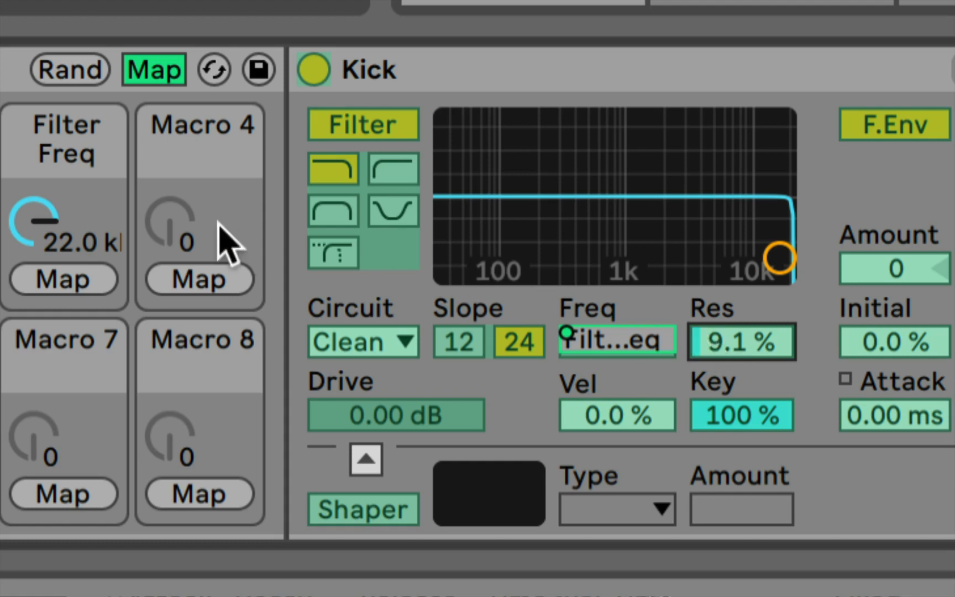
pyautogui.click(206, 283)
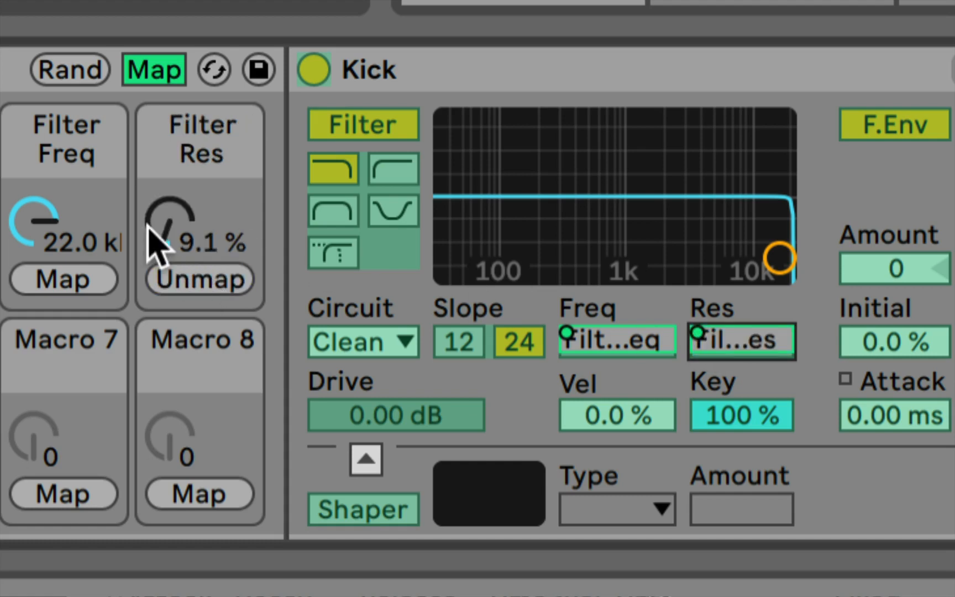
pyautogui.click(151, 71)
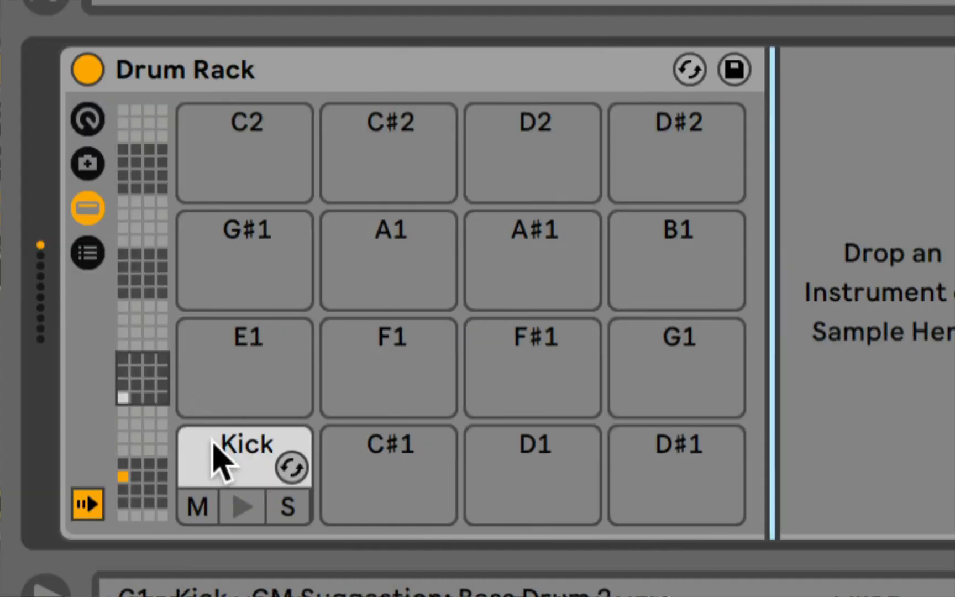
pyautogui.click(242, 439)
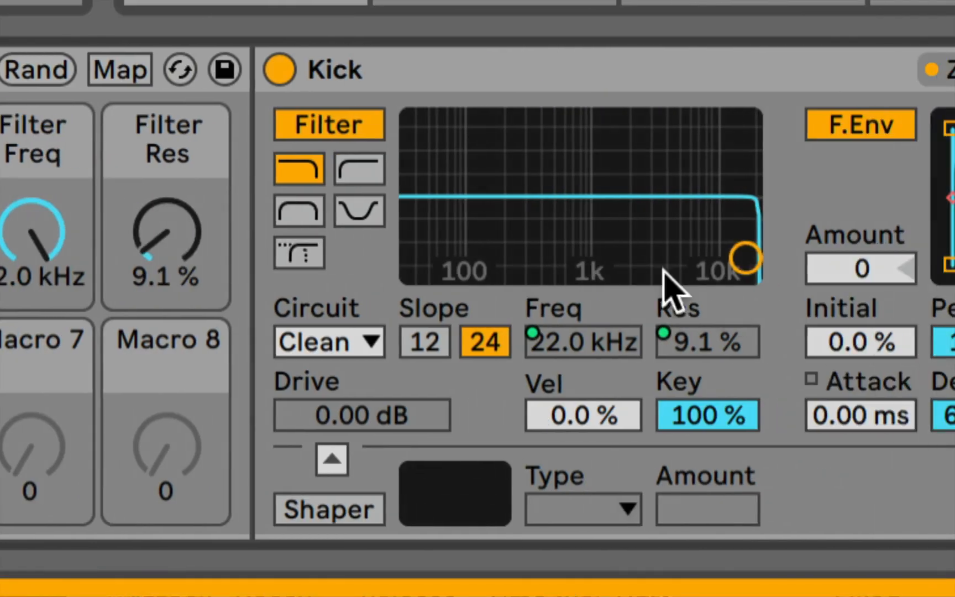
# Step: Switch the Kick filter to high-pass, turn the Sample Selector macro to 89 and lower the Filter Freq macro to 30.0 Hz
pyautogui.click(352, 171)
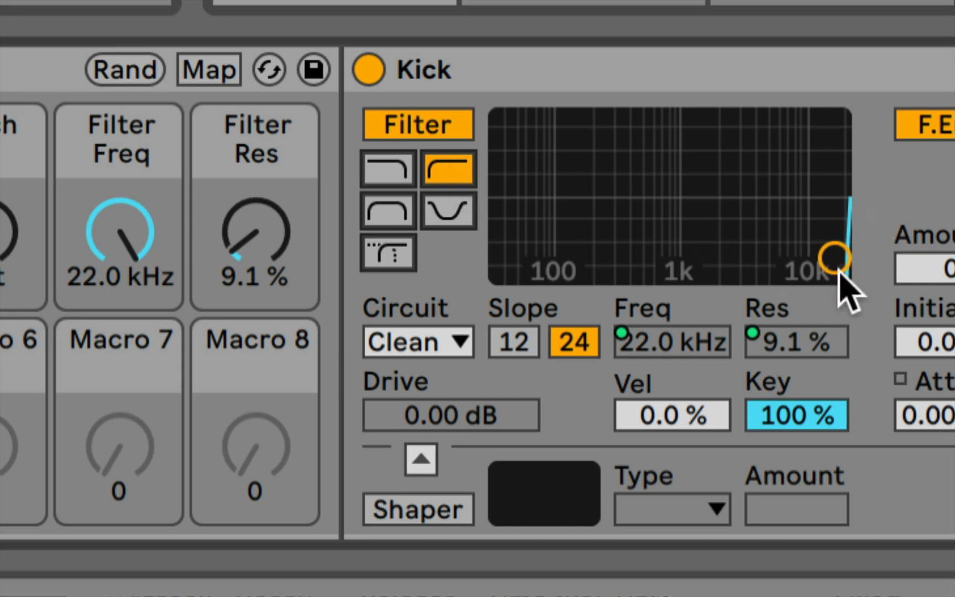
pyautogui.moveTo(128, 231)
pyautogui.mouseDown()
pyautogui.moveTo(128, 265)
pyautogui.moveTo(128, 235)
pyautogui.mouseUp()
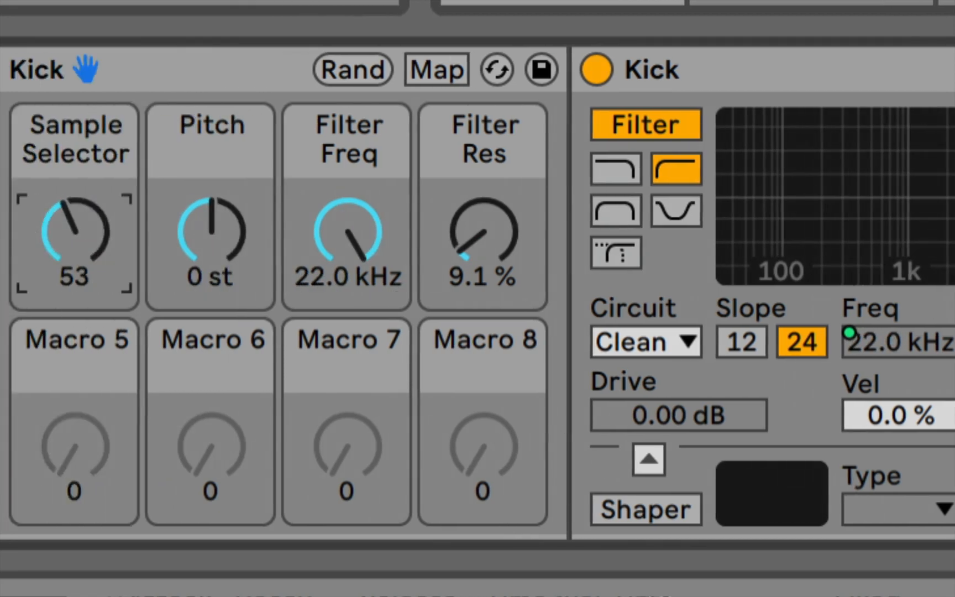
pyautogui.moveTo(60, 268); pyautogui.dragTo(59, 260)
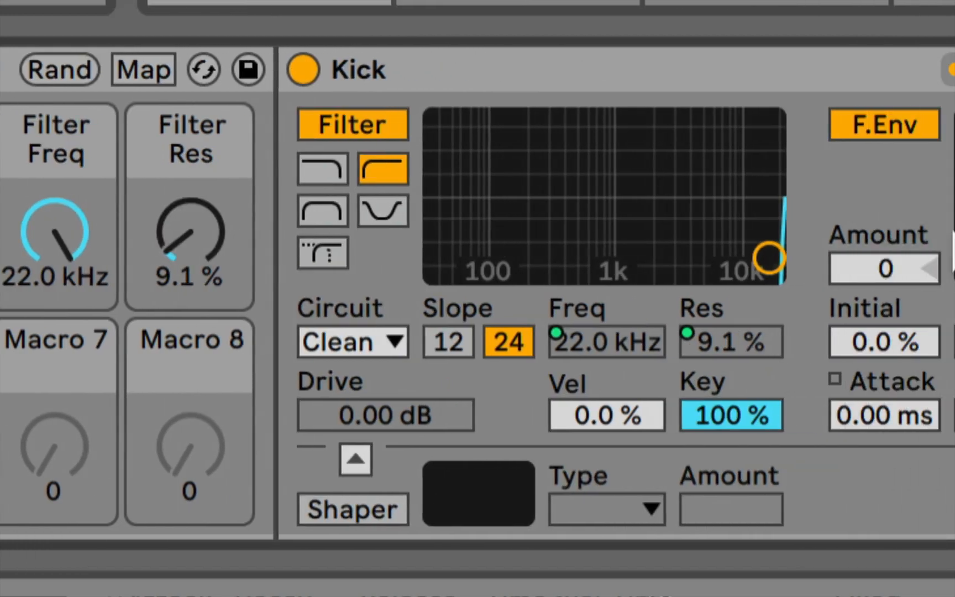
pyautogui.moveTo(57, 216); pyautogui.dragTo(57, 365)
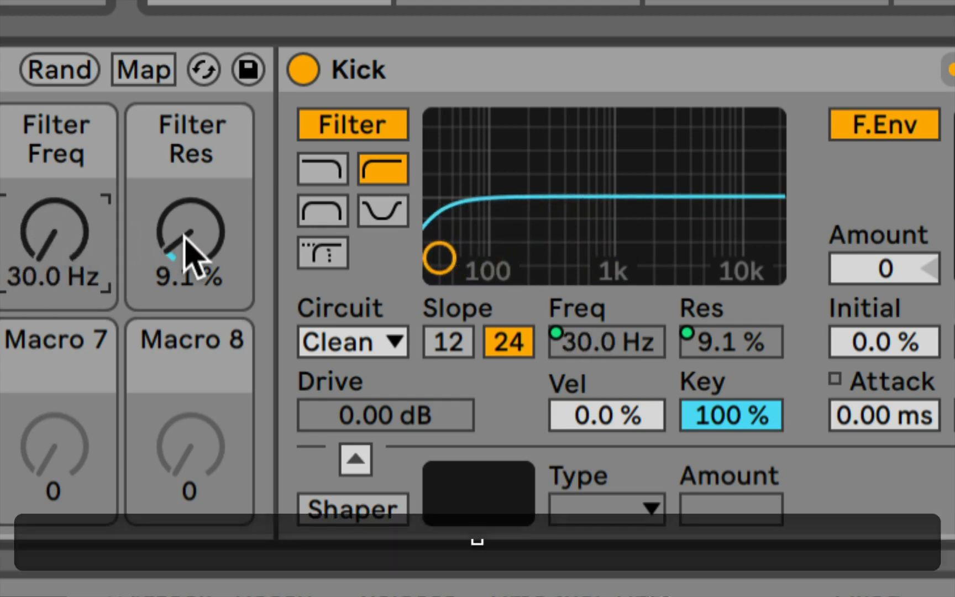
# Step: Audition the high-pass filter during playback, raising the Filter Res macro to 75 % and the Filter Freq macro to 150 Hz
pyautogui.moveTo(188, 254); pyautogui.dragTo(188, 213)
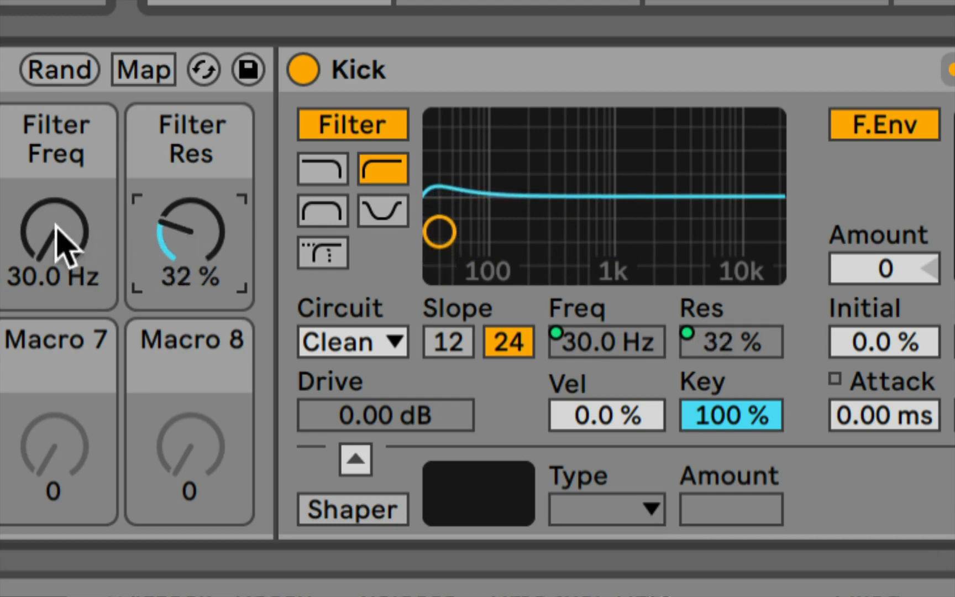
pyautogui.moveTo(58, 243); pyautogui.dragTo(58, 231)
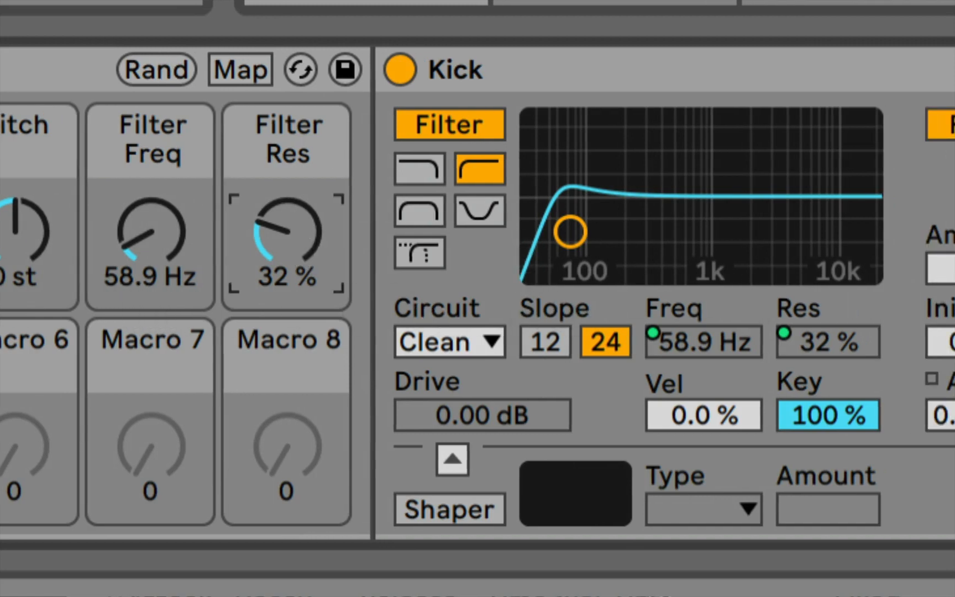
pyautogui.moveTo(296, 235)
pyautogui.mouseDown()
pyautogui.moveTo(296, 218)
pyautogui.moveTo(305, 252)
pyautogui.mouseUp()
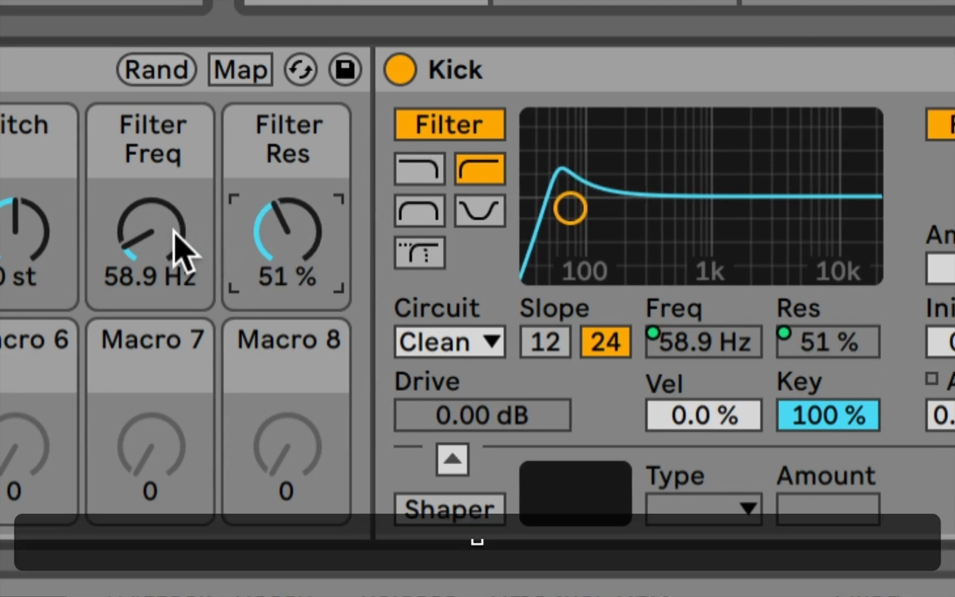
pyautogui.moveTo(179, 252); pyautogui.dragTo(179, 205)
pyautogui.moveTo(287, 226); pyautogui.dragTo(287, 207)
pyautogui.moveTo(152, 232)
pyautogui.mouseDown()
pyautogui.moveTo(152, 196)
pyautogui.moveTo(152, 233)
pyautogui.mouseUp()
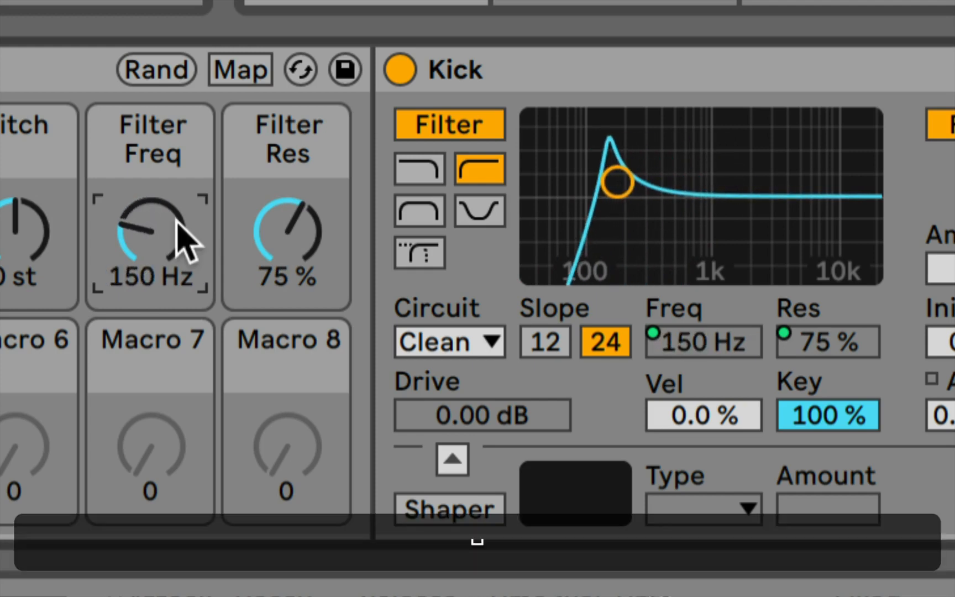
# Step: Turn the Filter Res macro down to 0.0 % and audition the Filter Freq macro at 240 Hz and 58.9 Hz
pyautogui.moveTo(282, 221); pyautogui.dragTo(286, 227)
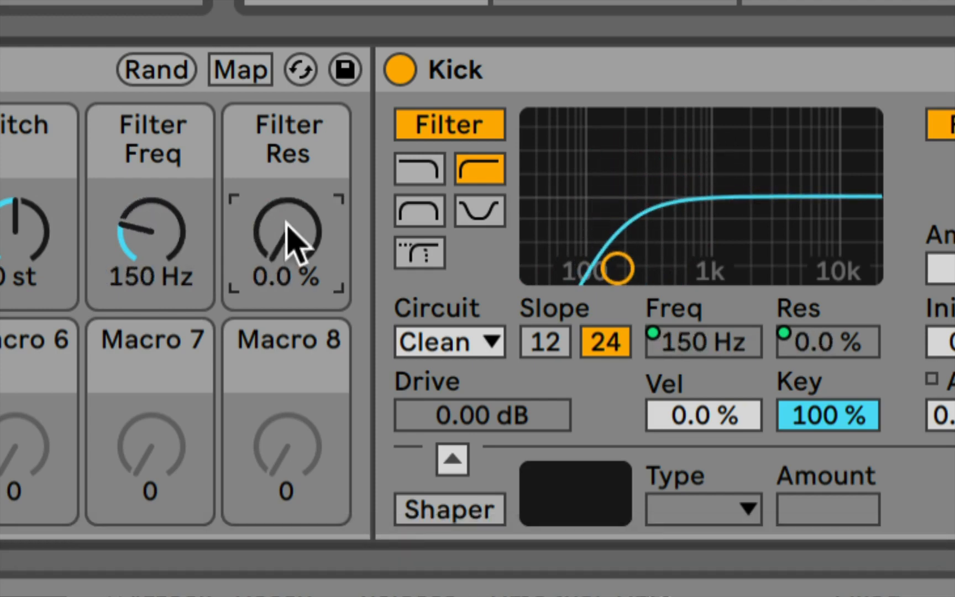
pyautogui.click(149, 231)
pyautogui.moveTo(149, 230); pyautogui.dragTo(160, 239)
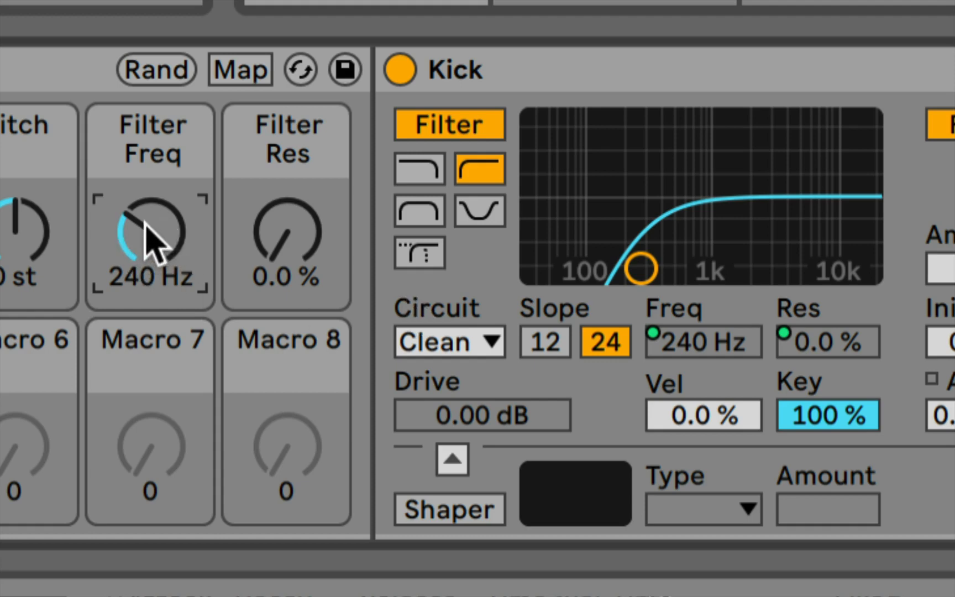
pyautogui.moveTo(151, 229); pyautogui.dragTo(151, 271)
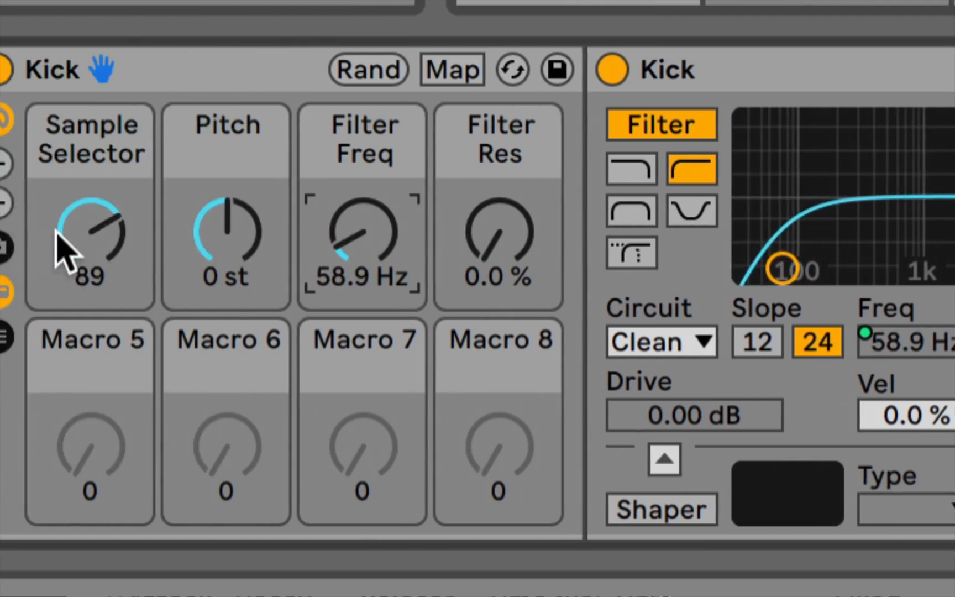
# Step: Turn the Sample Selector macro to 127 and set the Filter Freq macro to 80.5 Hz, keeping Filter Res at 0.0 %
pyautogui.moveTo(93, 224); pyautogui.dragTo(93, 185)
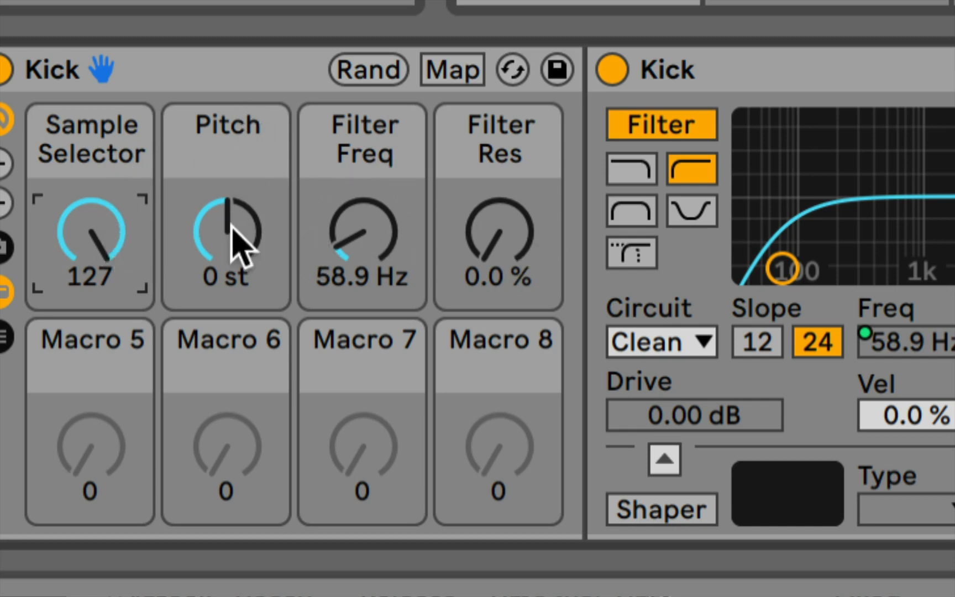
pyautogui.moveTo(373, 235)
pyautogui.mouseDown()
pyautogui.moveTo(373, 248)
pyautogui.moveTo(374, 221)
pyautogui.moveTo(373, 229)
pyautogui.mouseUp()
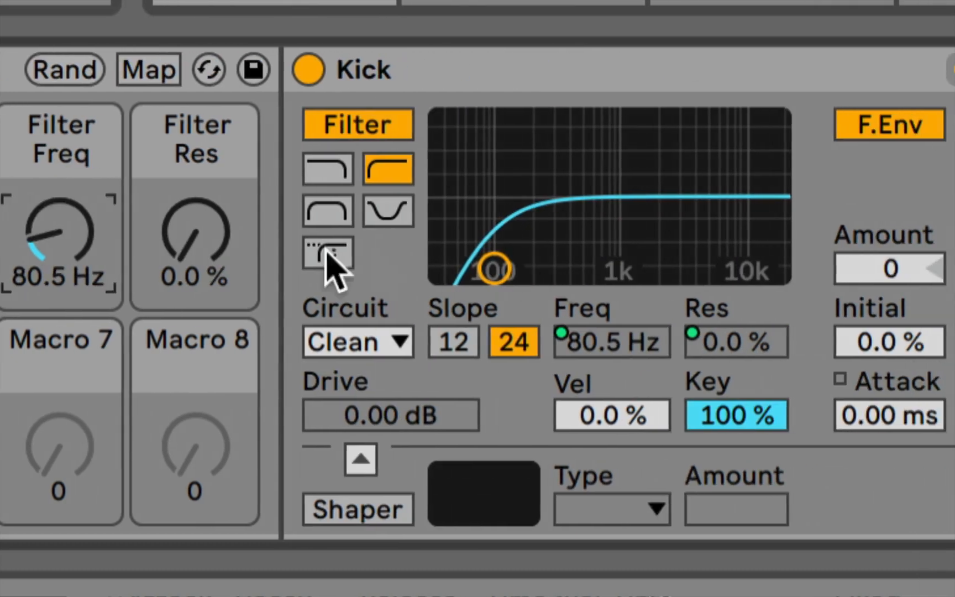
pyautogui.click(500, 232)
pyautogui.moveTo(196, 230)
pyautogui.mouseDown()
pyautogui.moveTo(196, 181)
pyautogui.moveTo(196, 231)
pyautogui.mouseUp()
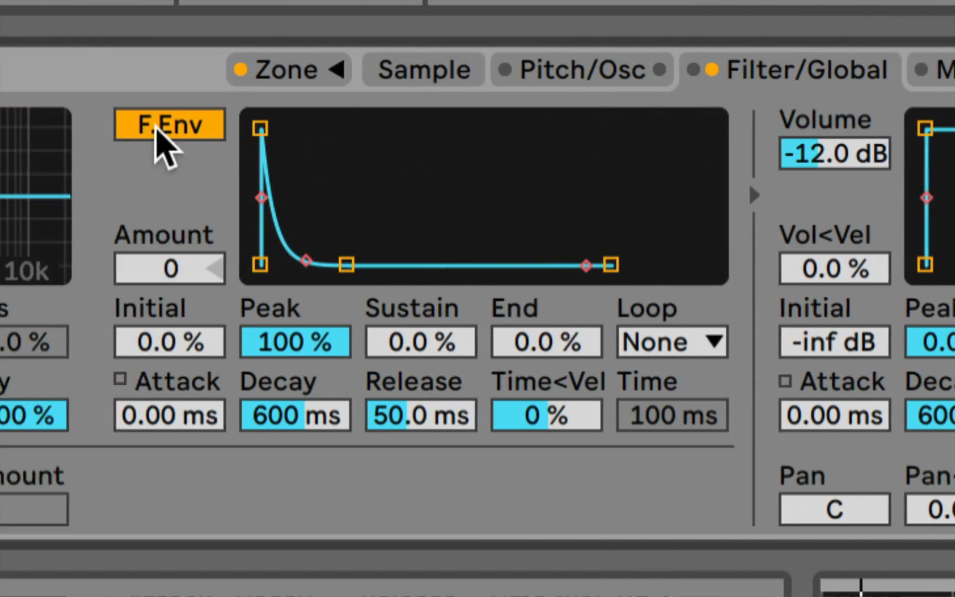
# Step: Turn off the Kick Sampler's filter envelope and map the volume envelope's Attack to Macro 5
pyautogui.click(165, 126)
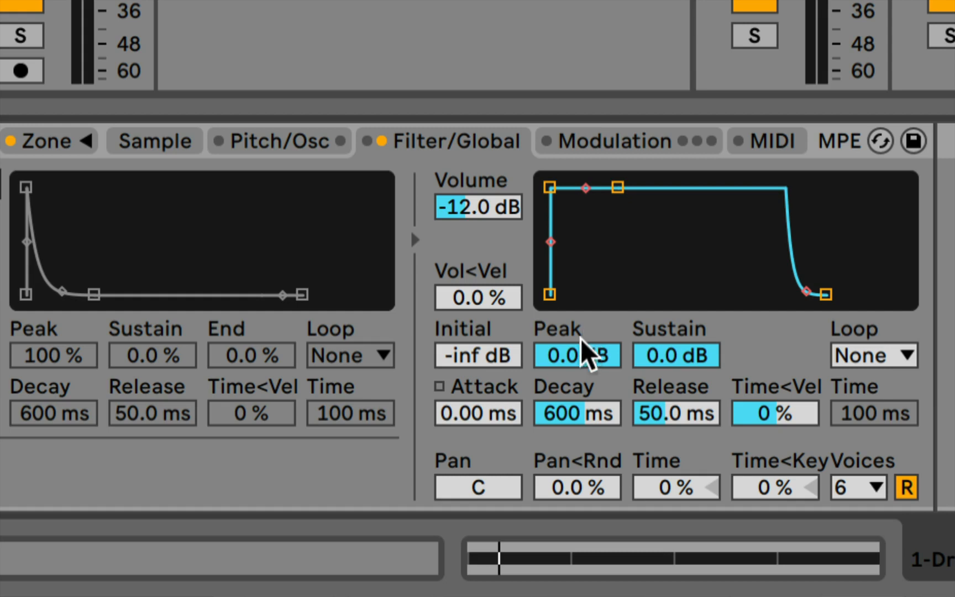
pyautogui.moveTo(475, 412)
pyautogui.mouseDown()
pyautogui.moveTo(475, 401)
pyautogui.moveTo(478, 410)
pyautogui.mouseUp()
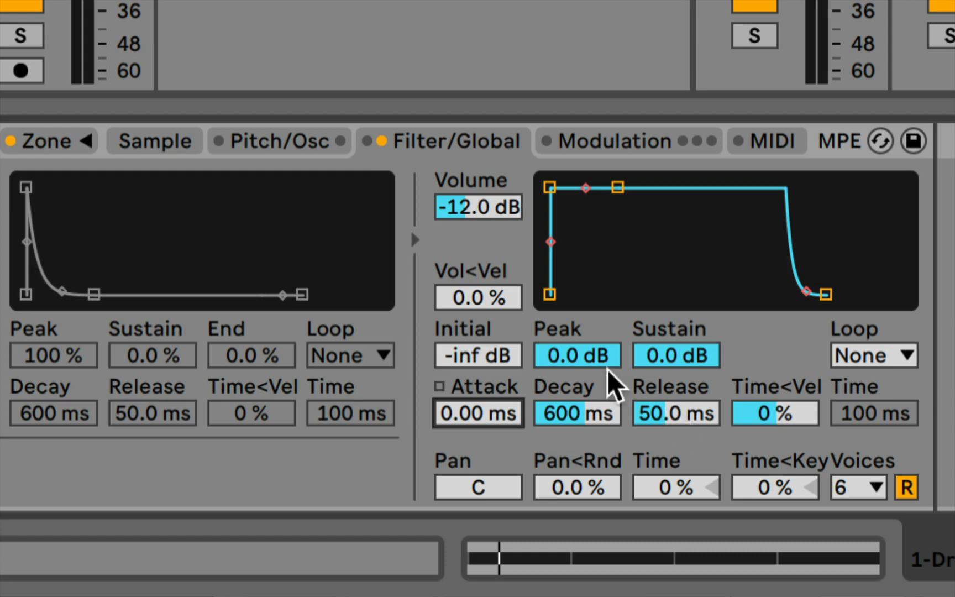
pyautogui.moveTo(485, 414)
pyautogui.mouseDown()
pyautogui.moveTo(484, 395)
pyautogui.moveTo(484, 414)
pyautogui.mouseUp()
pyautogui.rightClick(486, 425)
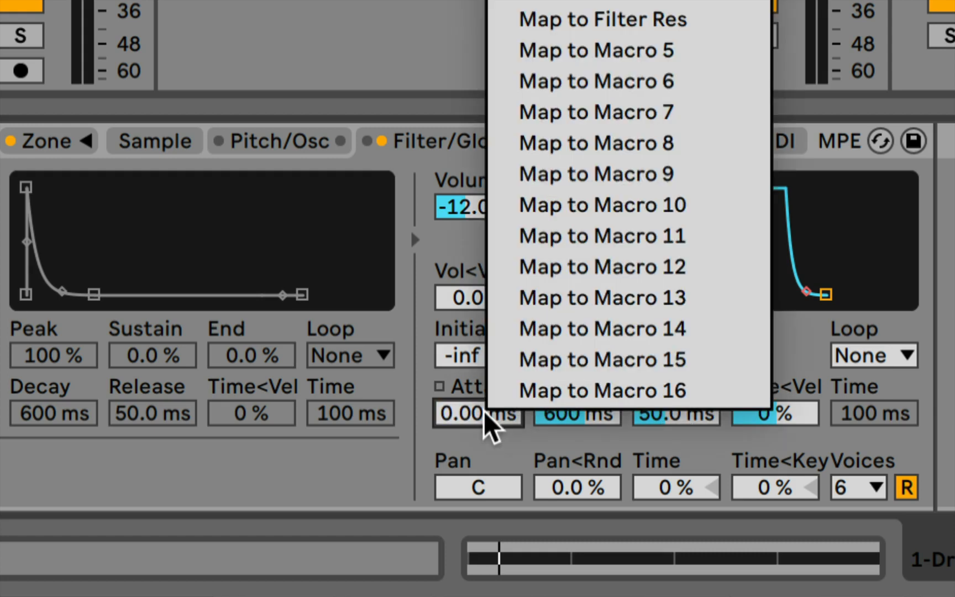
pyautogui.click(669, 55)
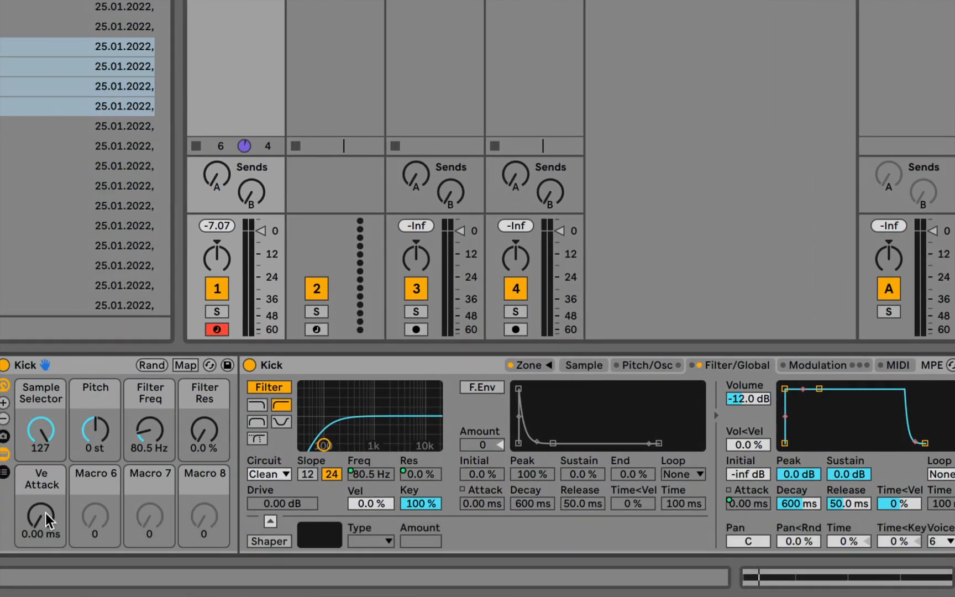
# Step: Audition the Ve Attack macro between 0.00 ms and 1.81 s during playback, leave it at 16.3 ms and stop playback
pyautogui.moveTo(46, 512); pyautogui.dragTo(45, 514)
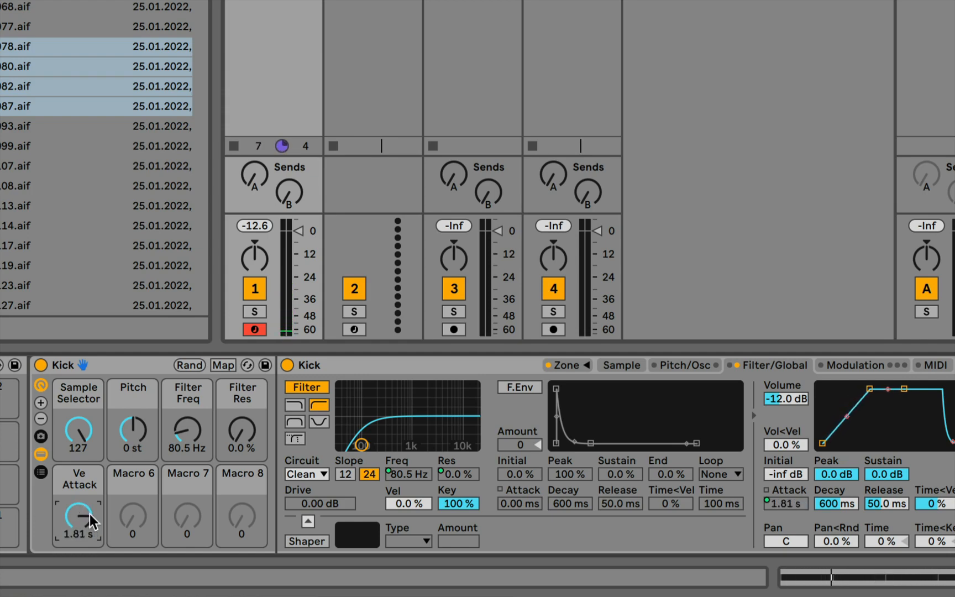
pyautogui.moveTo(91, 521); pyautogui.dragTo(91, 572)
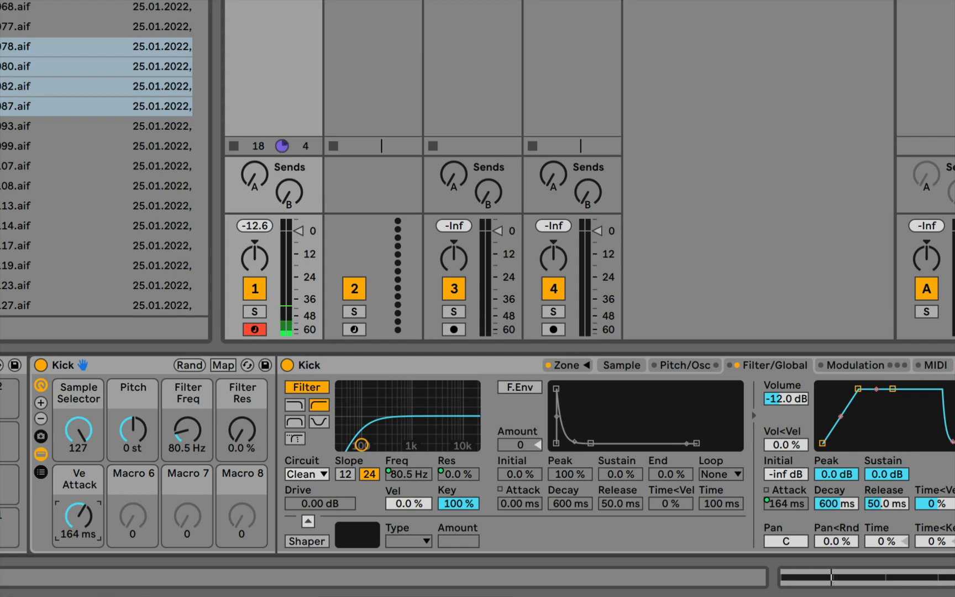
pyautogui.moveTo(78, 516); pyautogui.dragTo(78, 578)
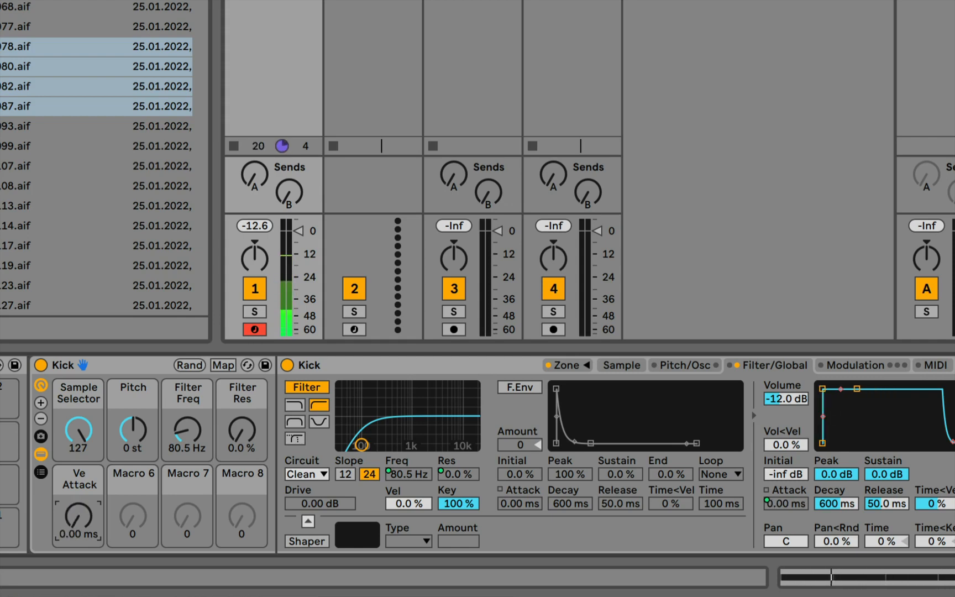
pyautogui.moveTo(78, 516); pyautogui.dragTo(78, 474)
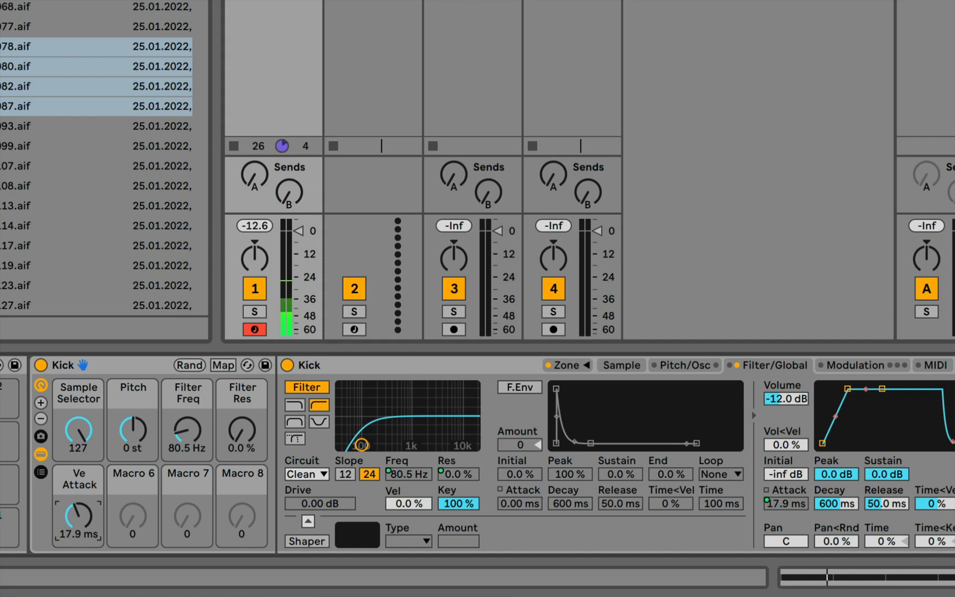
pyautogui.moveTo(79, 517); pyautogui.dragTo(82, 524)
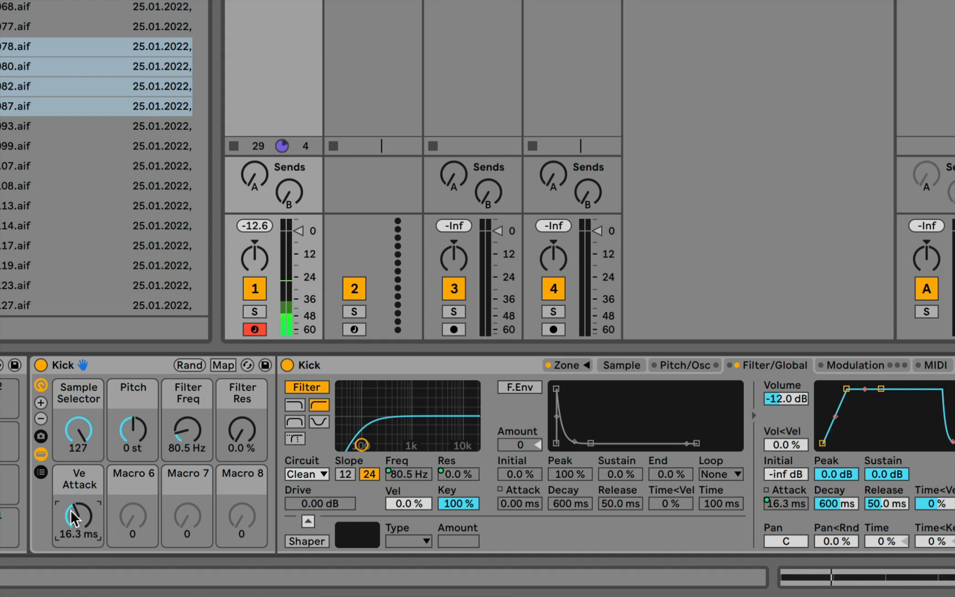
pyautogui.press('space')
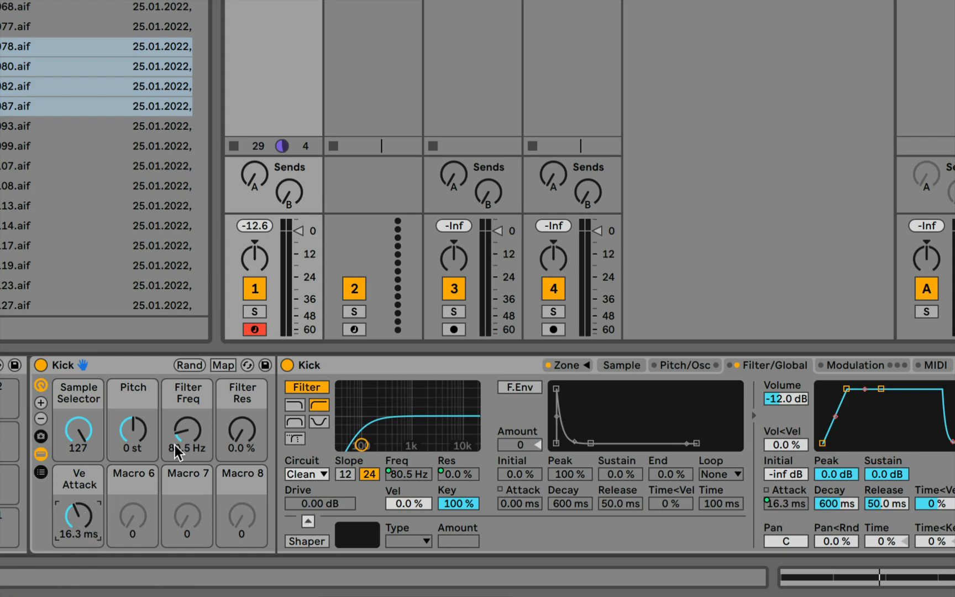
# Step: Show the Kick rack's macro mappings, highlight the volume envelope Attack mapping and audition the Ve Attack macro at 20.0 s during playback
pyautogui.click(223, 365)
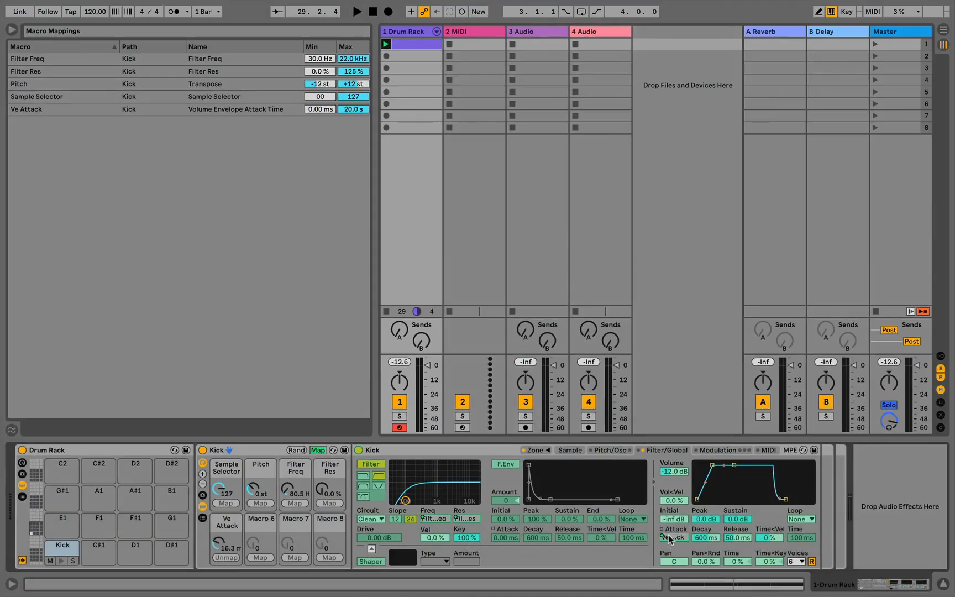
pyautogui.click(670, 538)
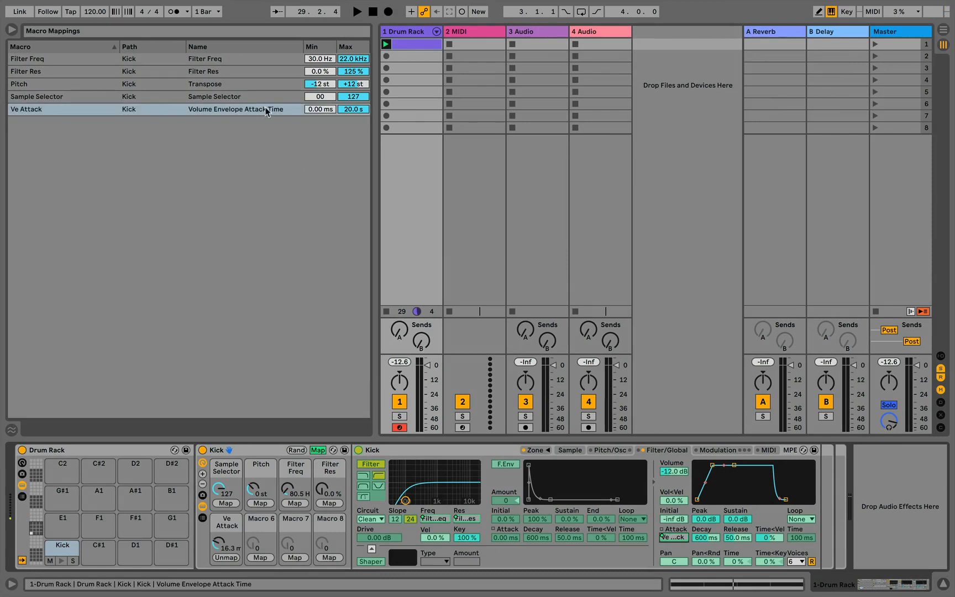
pyautogui.click(358, 12)
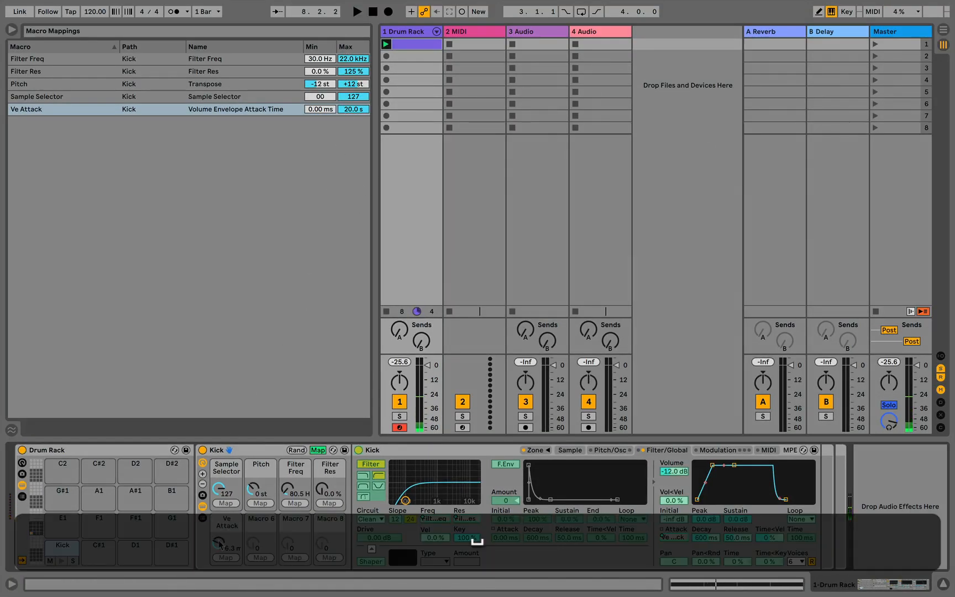
pyautogui.moveTo(218, 543); pyautogui.dragTo(218, 470)
pyautogui.press('space')
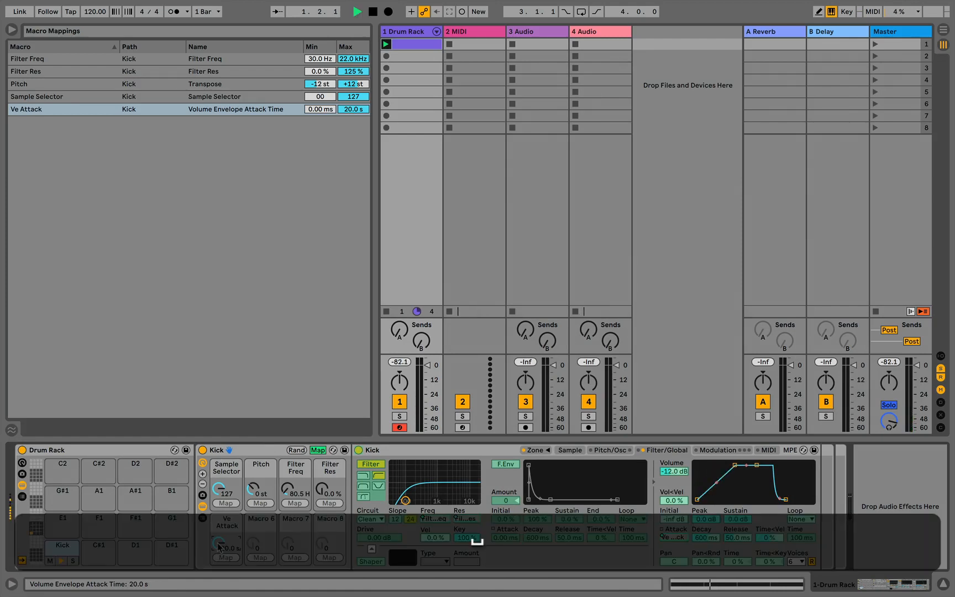
pyautogui.doubleClick(405, 46)
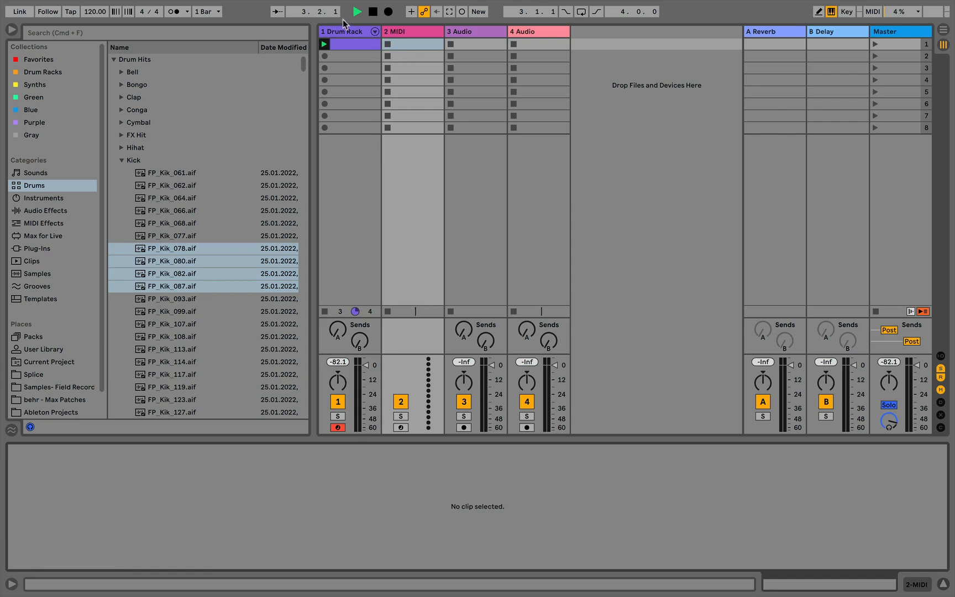
pyautogui.click(344, 44)
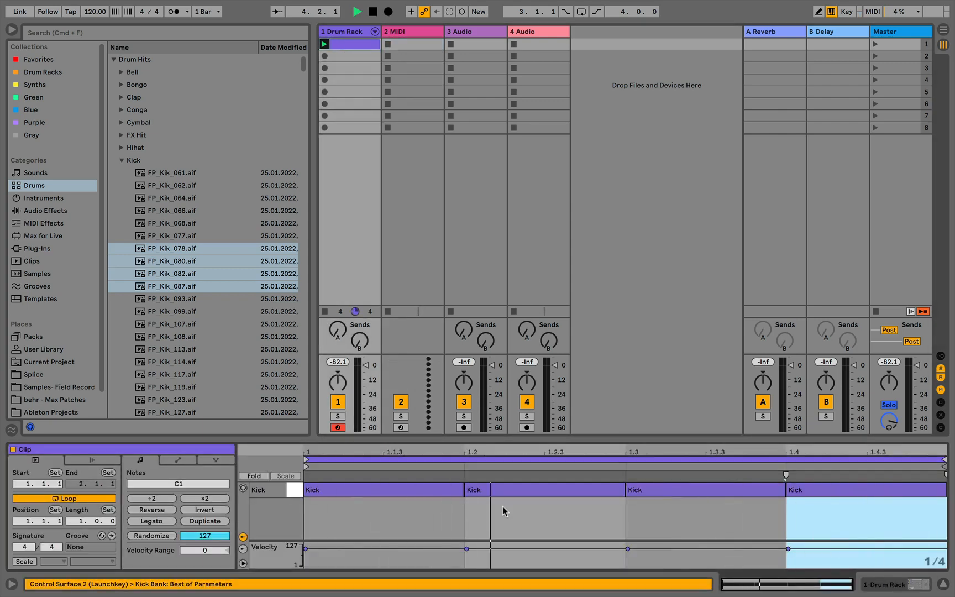
pyautogui.click(334, 32)
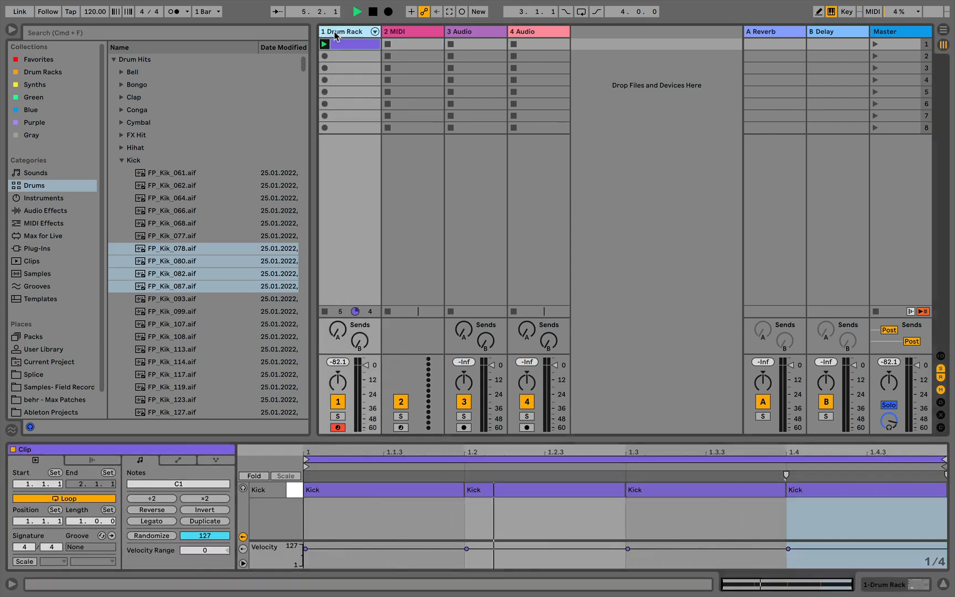
pyautogui.click(63, 547)
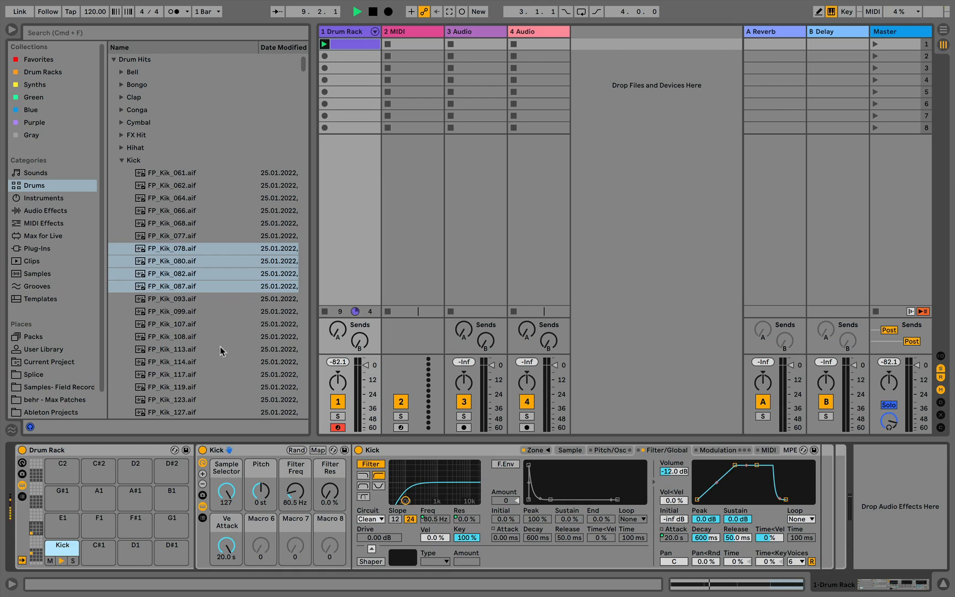
pyautogui.click(318, 450)
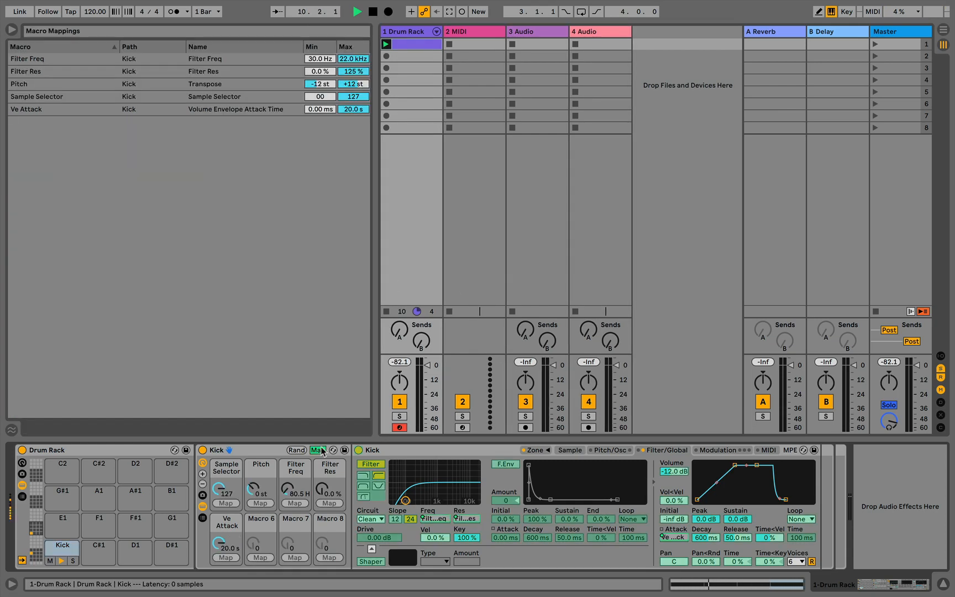
pyautogui.click(318, 451)
pyautogui.press('Delete')
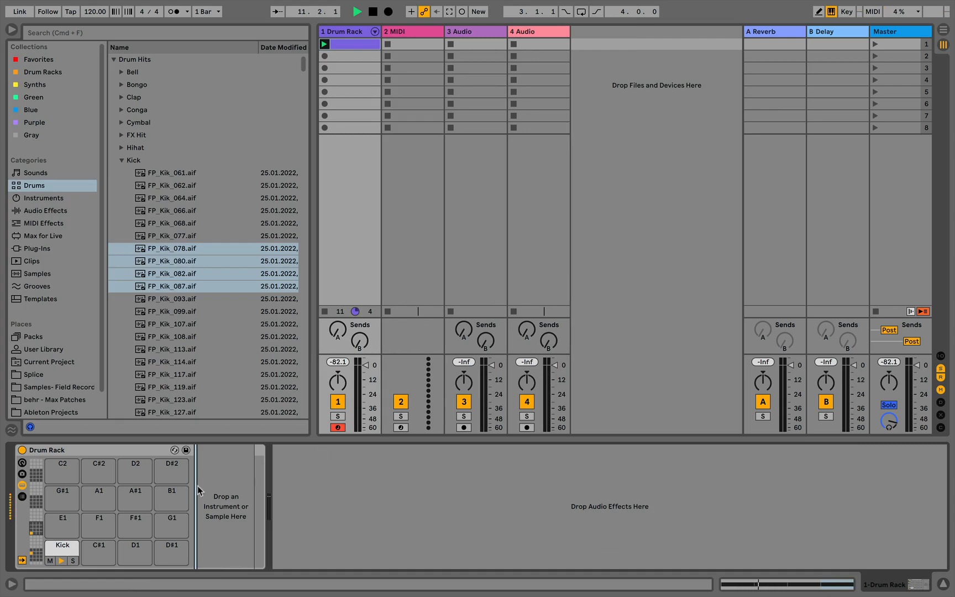
pyautogui.press('super+z')
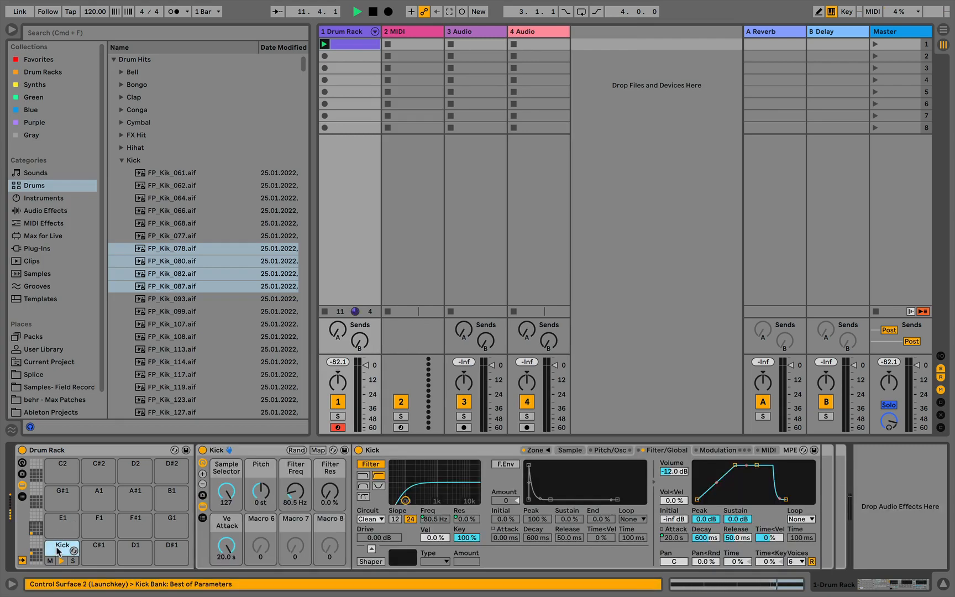
# Step: Limit the maximum of the Kick rack's Ve Attack macro mapping to 16 ms
pyautogui.click(319, 451)
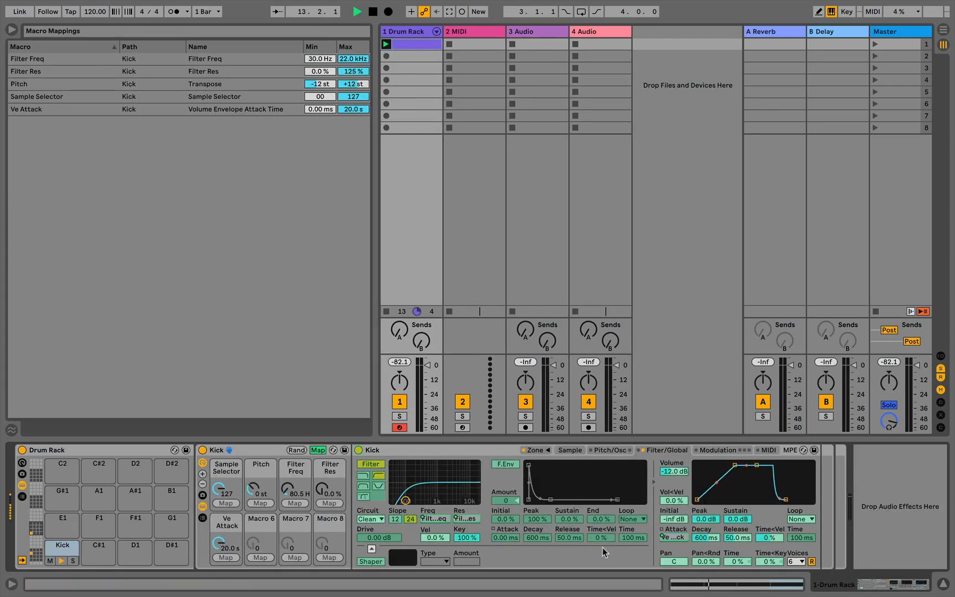
pyautogui.click(675, 537)
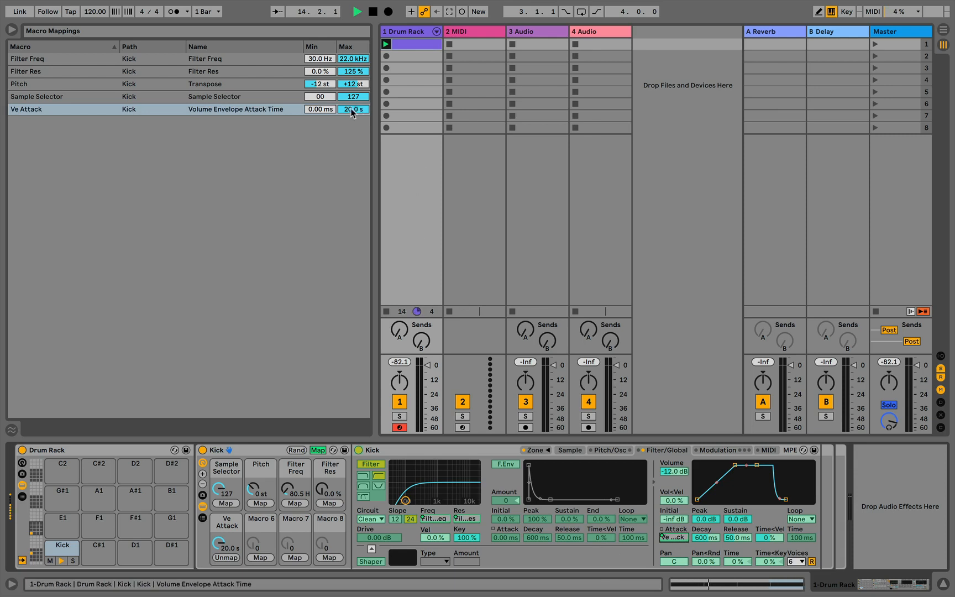
pyautogui.moveTo(351, 109); pyautogui.dragTo(351, 157)
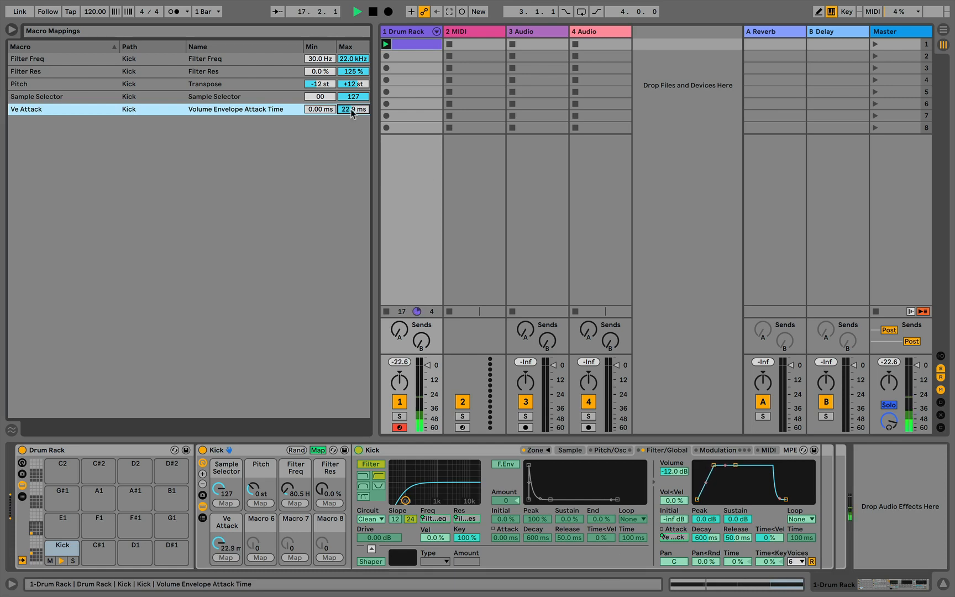
pyautogui.write('16')
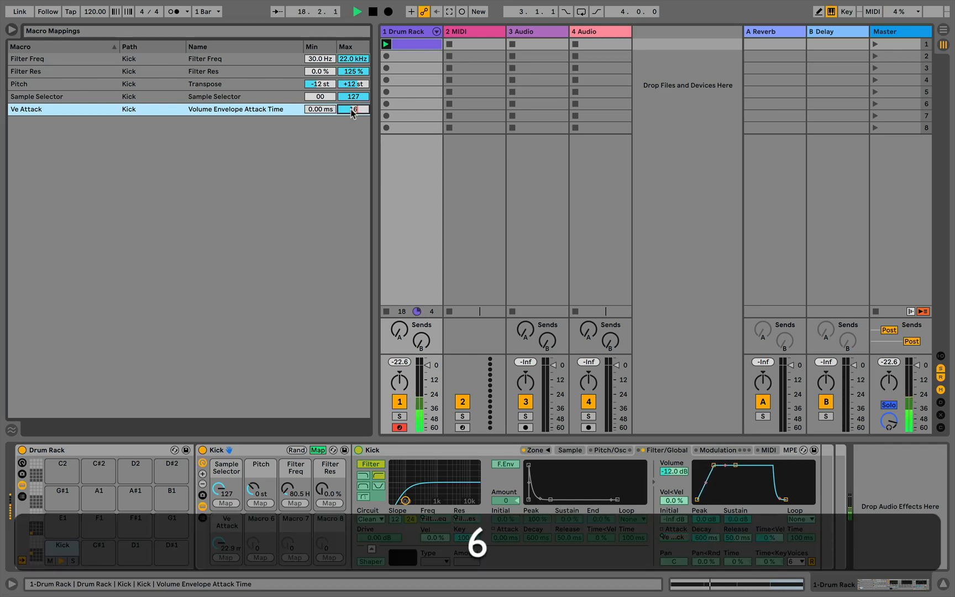
pyautogui.press('Return')
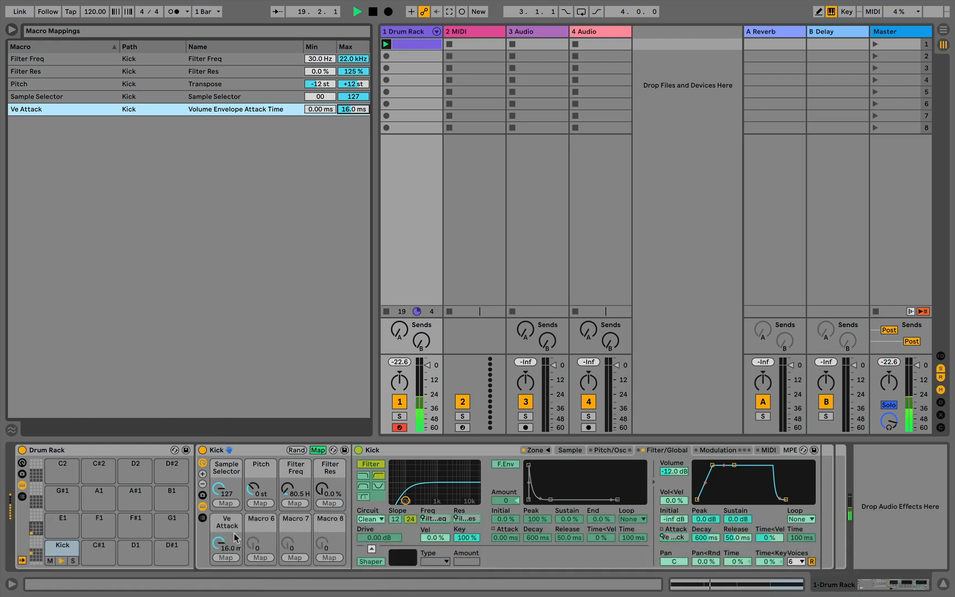
# Step: Audition the kick macros and leave Sample Selector at 45, Ve Attack at 0.00 ms and Filter Freq at 30.0 Hz
pyautogui.click(222, 546)
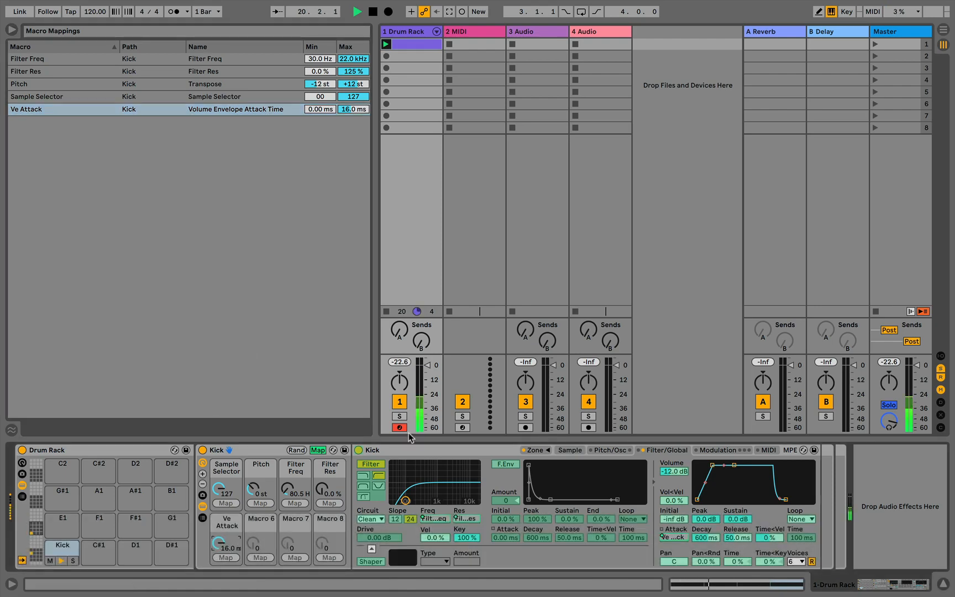
pyautogui.moveTo(220, 489); pyautogui.dragTo(221, 546)
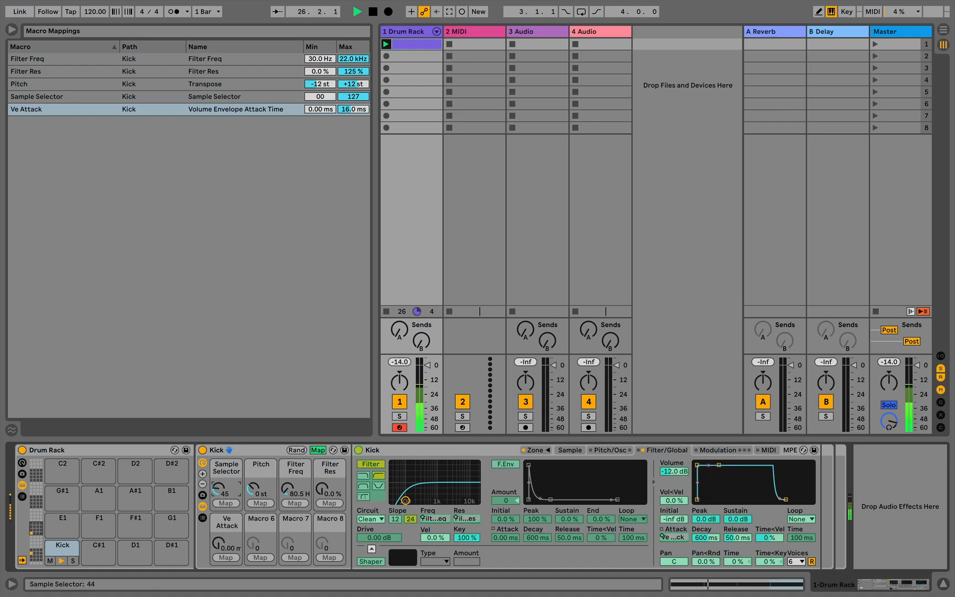
pyautogui.moveTo(220, 545); pyautogui.dragTo(220, 546)
pyautogui.moveTo(287, 488); pyautogui.dragTo(287, 489)
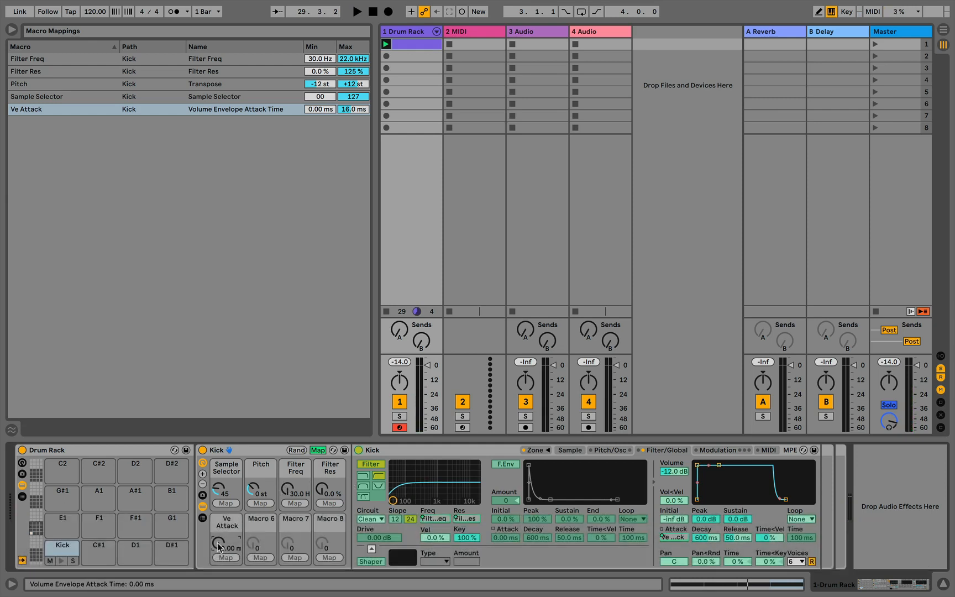
# Step: Rename the Ve Attack macro as Attack
pyautogui.press('super+r')
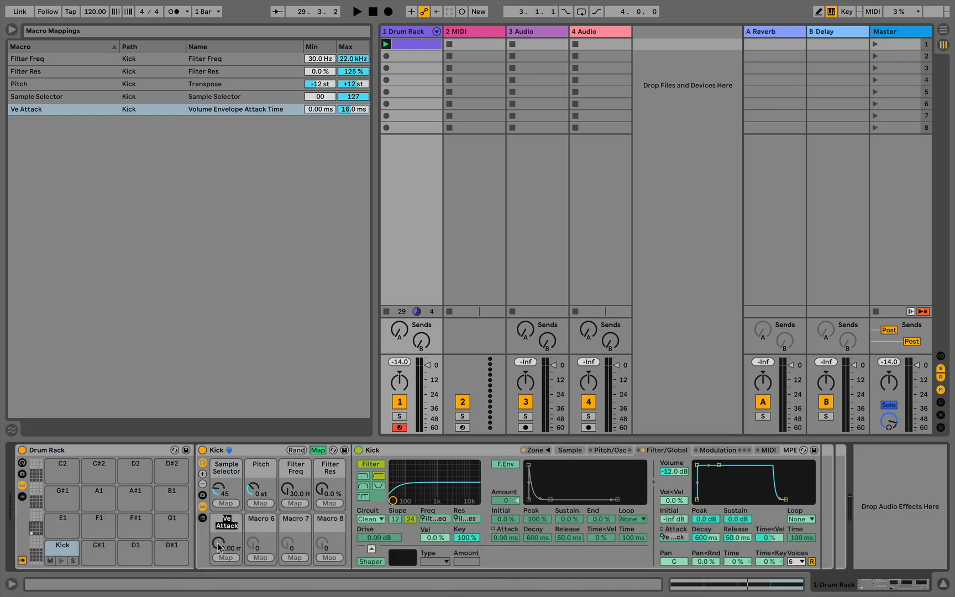
pyautogui.press('shift')
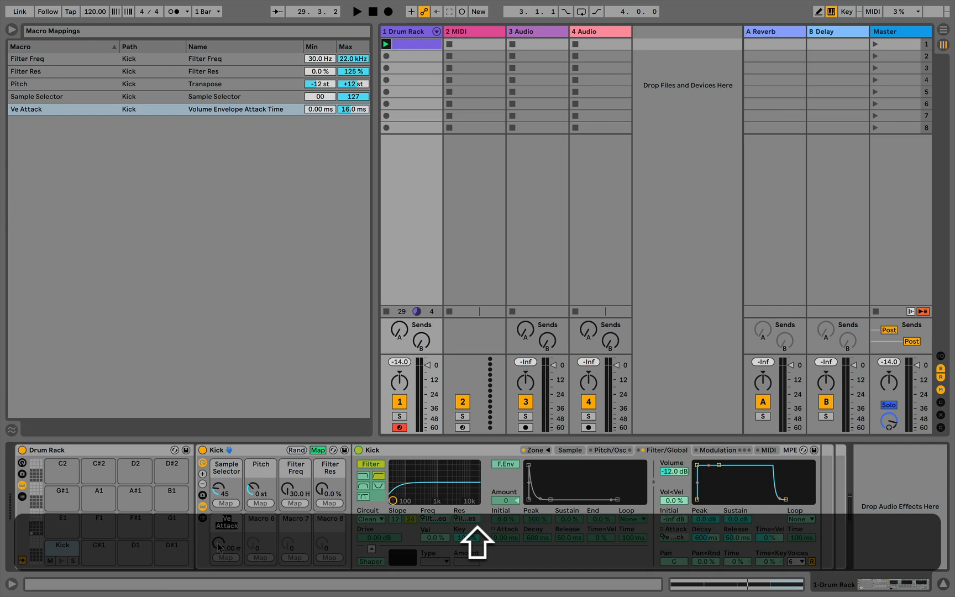
pyautogui.write('Attac')
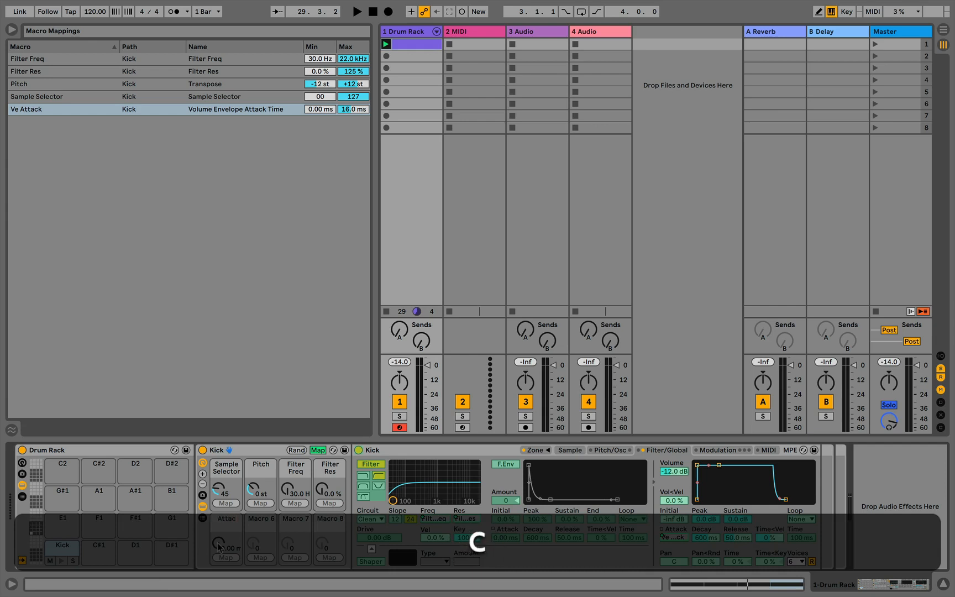
pyautogui.write('k')
pyautogui.press('Return')
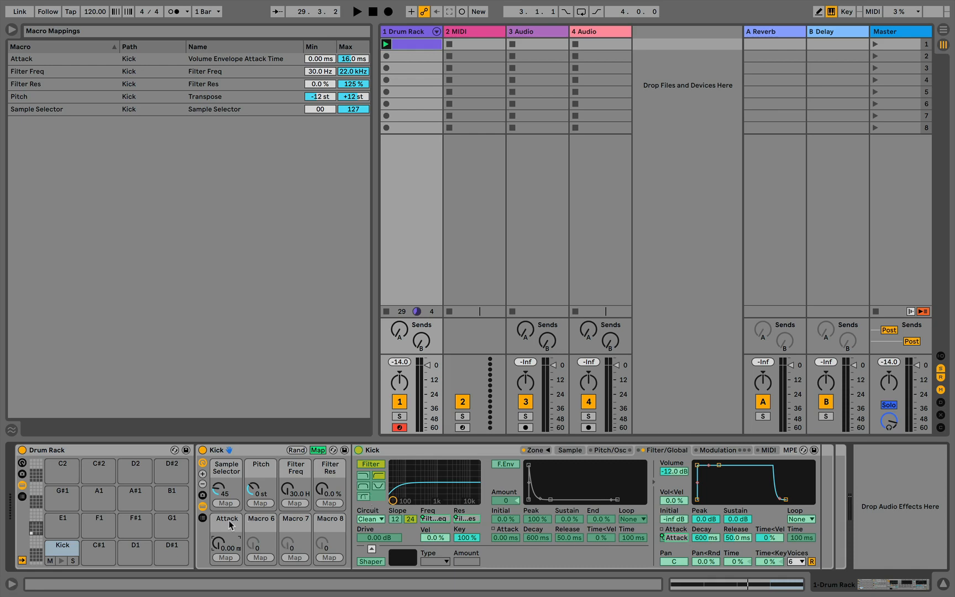
# Step: Turn the Sample Selector macro down to 00 and play the kick clip
pyautogui.moveTo(225, 491); pyautogui.dragTo(224, 458)
pyautogui.press('space')
pyautogui.moveTo(220, 490); pyautogui.dragTo(219, 559)
pyautogui.press('space')
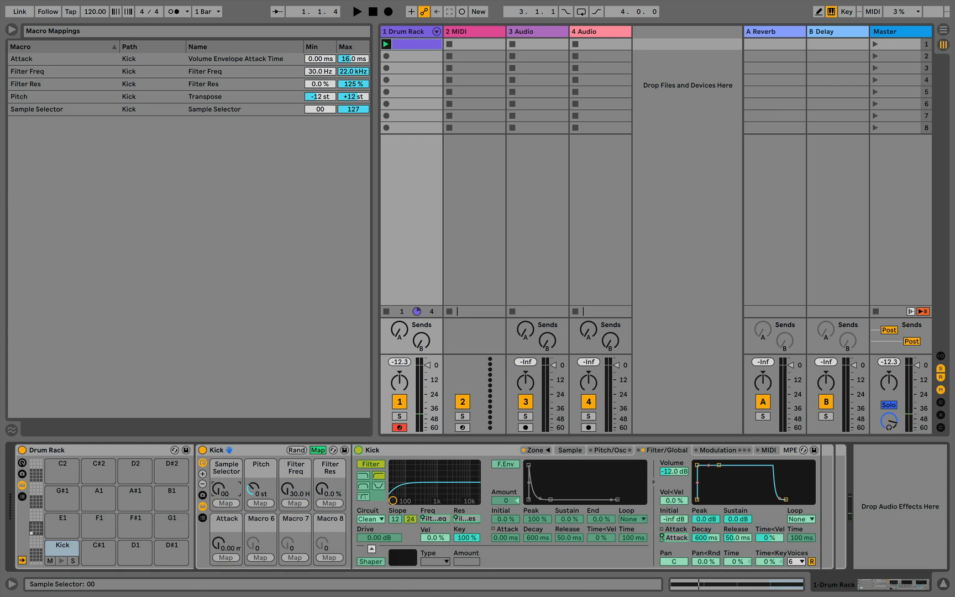
pyautogui.press('space')
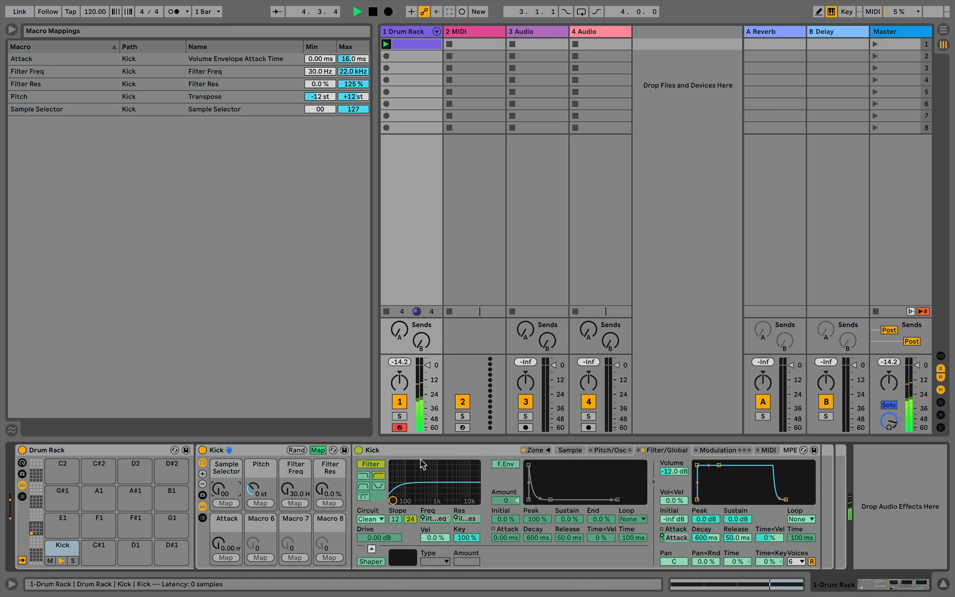
# Step: Outside macro mapping, set the Kick Sampler's volume envelope Sustain to -inf dB and both Decay and Release to 60.0 s
pyautogui.click(318, 450)
pyautogui.press('Delete')
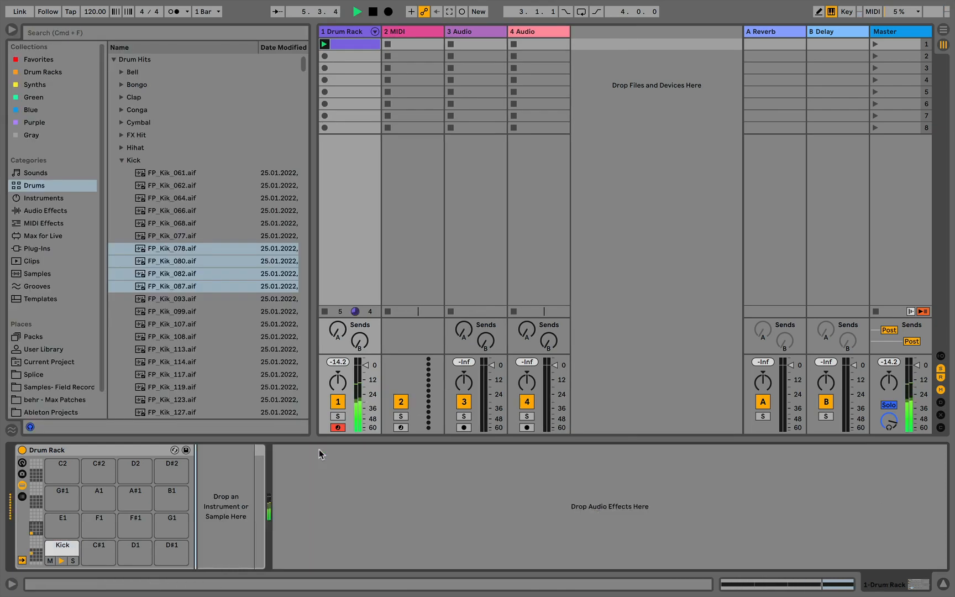
pyautogui.press('super+z')
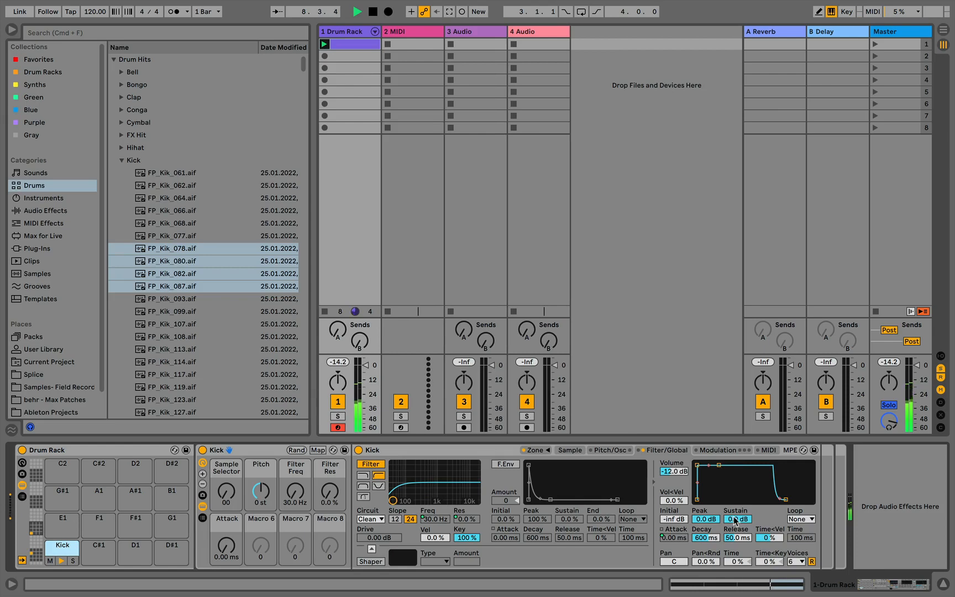
pyautogui.moveTo(736, 520); pyautogui.dragTo(706, 486)
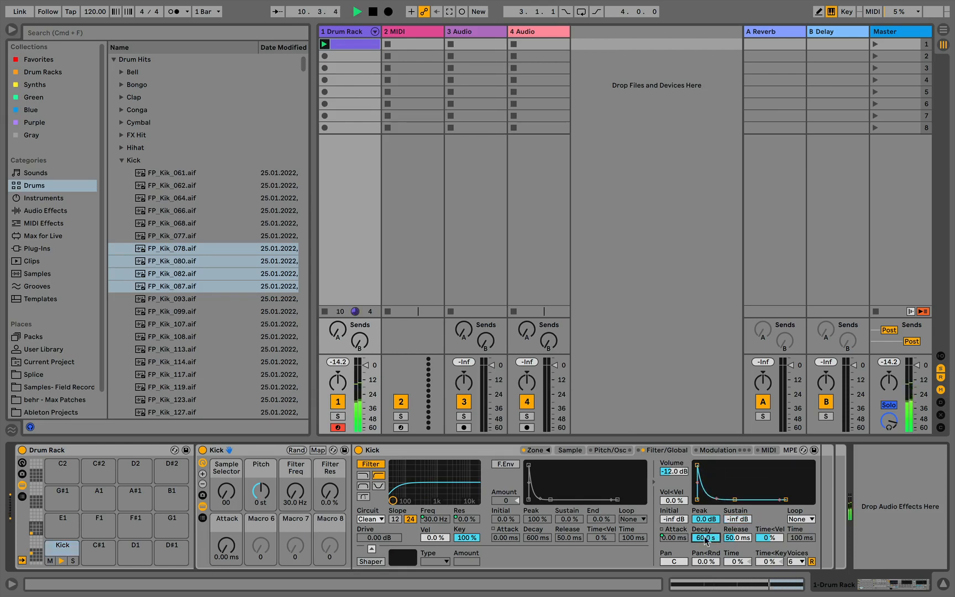
pyautogui.moveTo(738, 542); pyautogui.dragTo(738, 498)
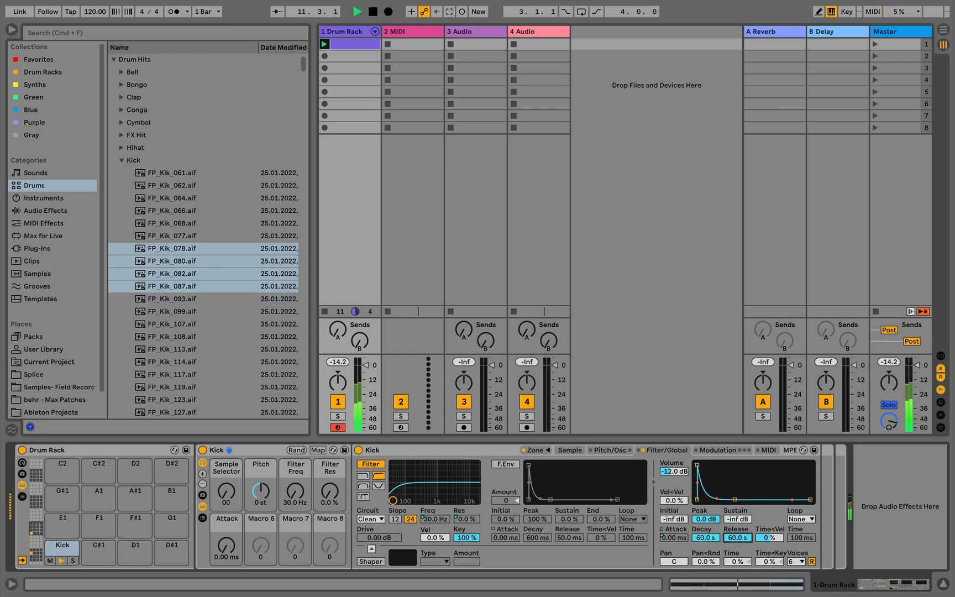
# Step: Audition the volume envelope's Decay down to 134 ms, return it to 60.0 s and stop playback
pyautogui.click(716, 540)
pyautogui.moveTo(706, 538)
pyautogui.mouseDown()
pyautogui.moveTo(706, 583)
pyautogui.moveTo(705, 536)
pyautogui.mouseUp()
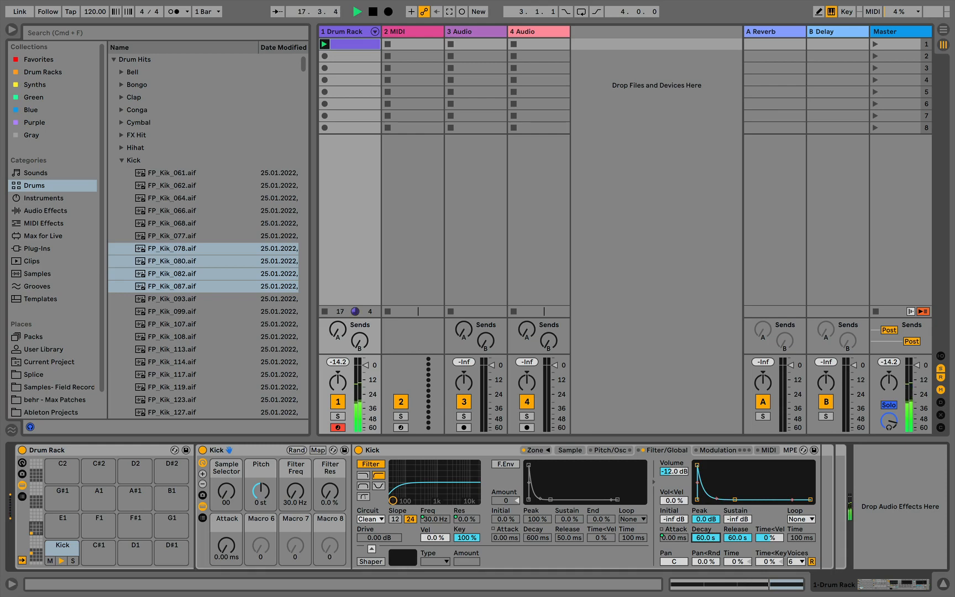
pyautogui.moveTo(706, 537); pyautogui.dragTo(706, 584)
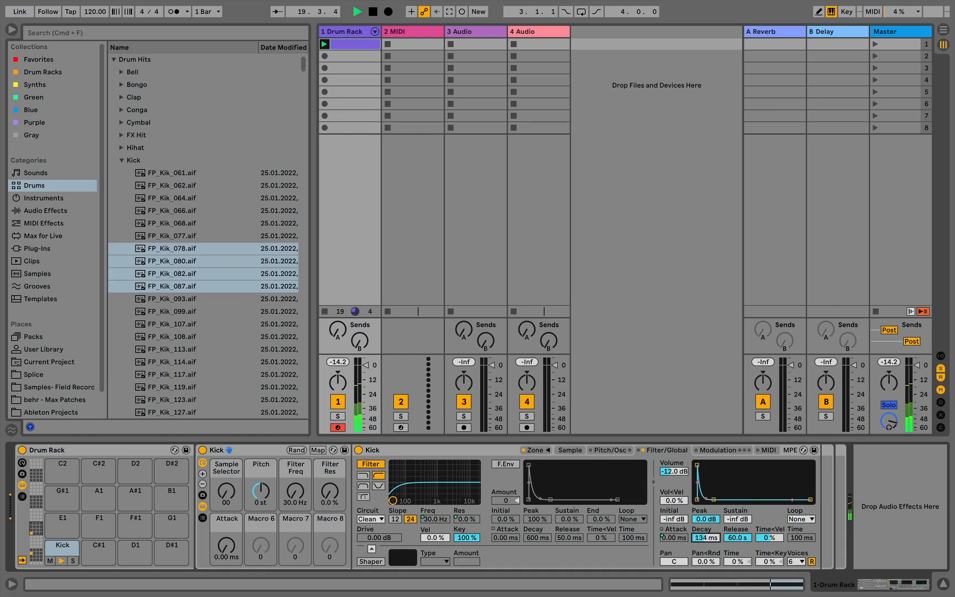
pyautogui.moveTo(706, 537); pyautogui.dragTo(706, 514)
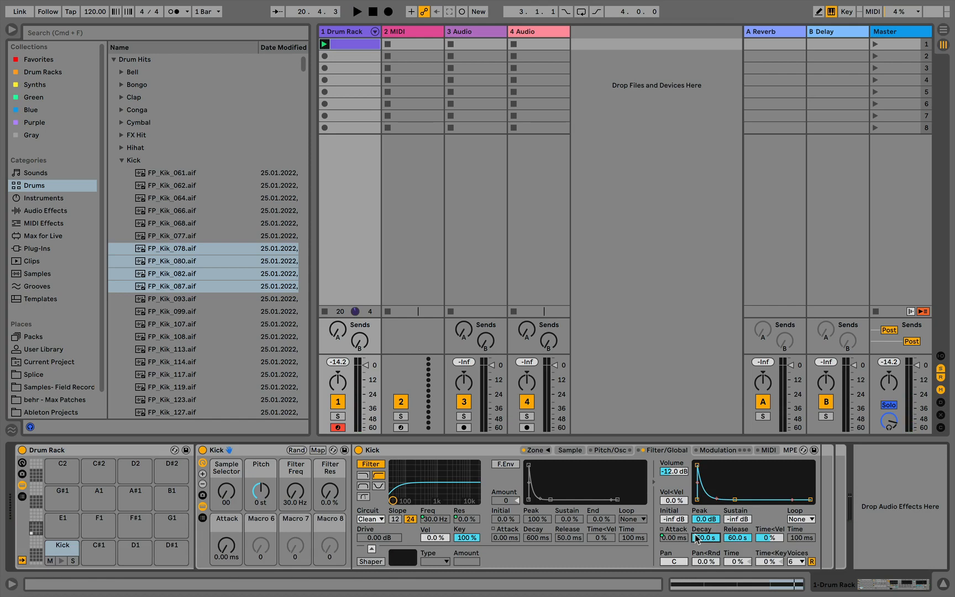
# Step: Map the Kick Sampler's volume envelope Decay to Macro 6
pyautogui.rightClick(698, 539)
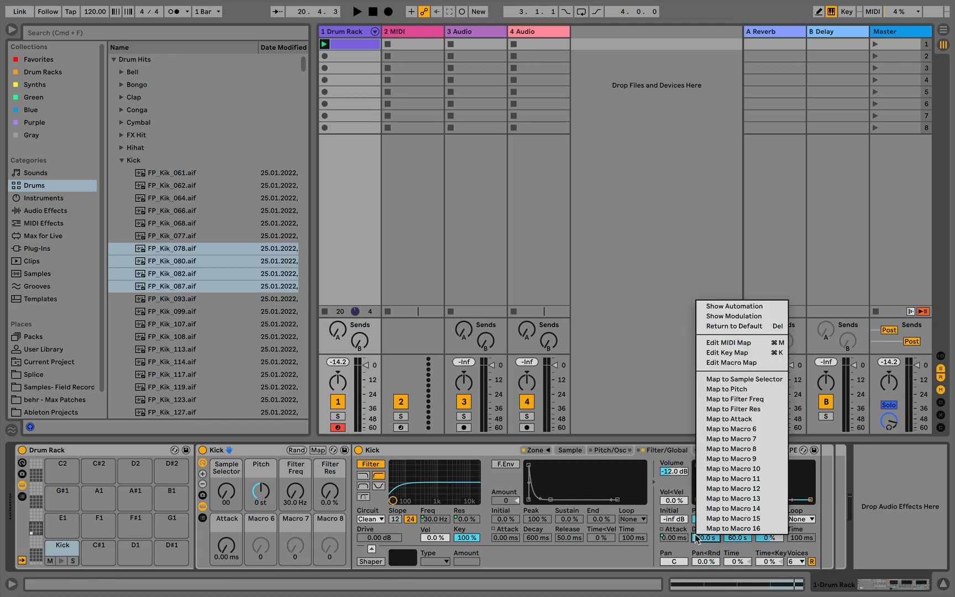
pyautogui.click(749, 430)
# Step: Rename the Kick rack's newly mapped volume envelope decay macro to Decay
pyautogui.click(263, 546)
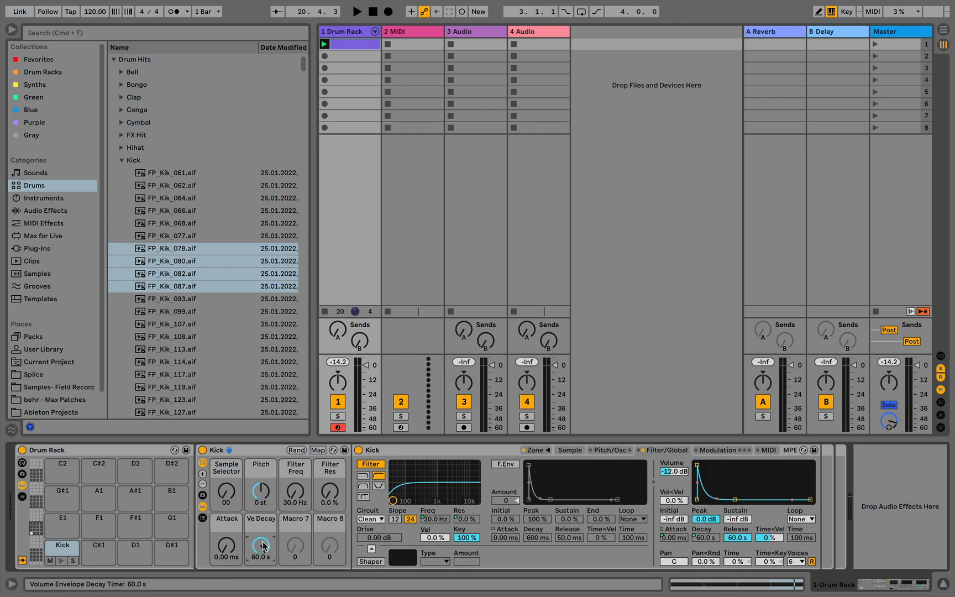
pyautogui.press('super+r')
pyautogui.press('super+Left')
pyautogui.press('Right')
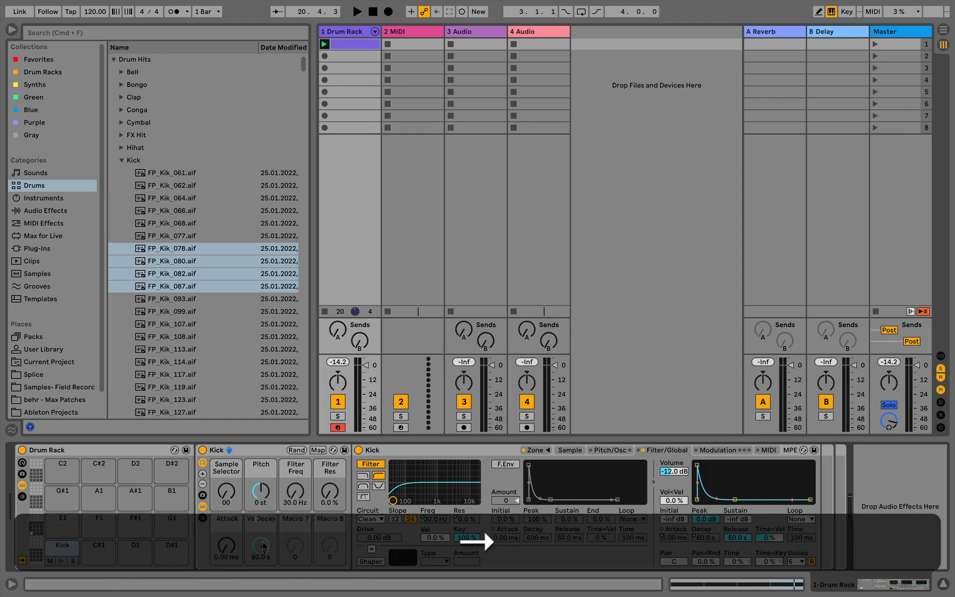
pyautogui.press('BackSpace')
pyautogui.press('Return')
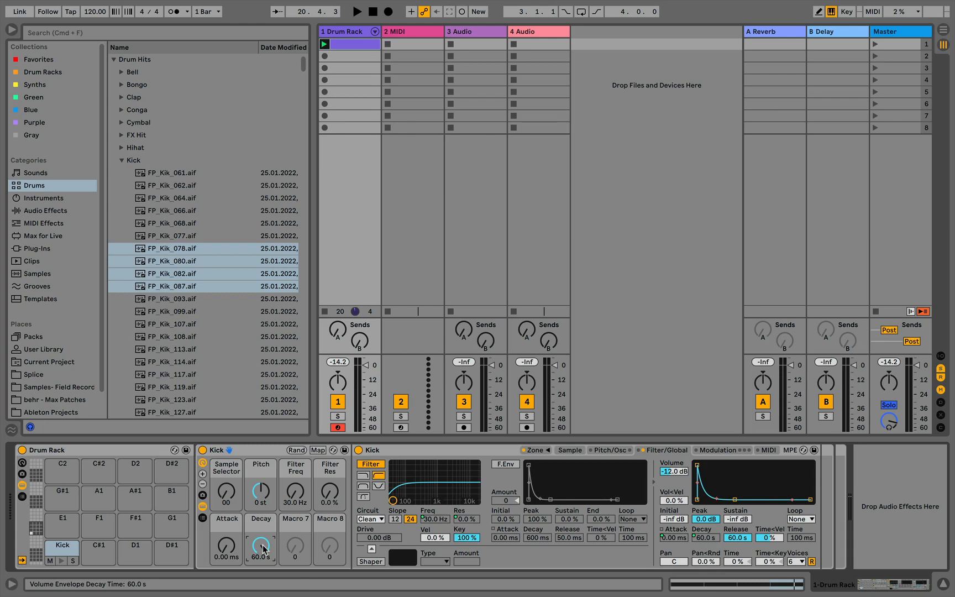
# Step: Audition the kick clip with Decay at 60.0 s and, in macro mapping mode, lower the Decay macro to 430 ms during playback
pyautogui.press('space')
pyautogui.moveTo(264, 549)
pyautogui.mouseDown()
pyautogui.moveTo(263, 596)
pyautogui.moveTo(259, 545)
pyautogui.mouseUp()
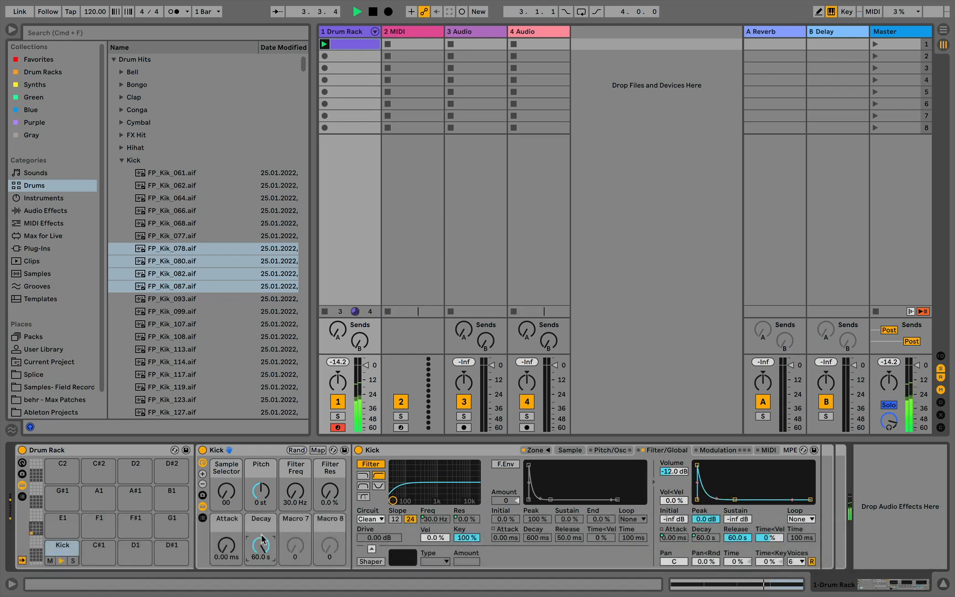
pyautogui.press('space')
pyautogui.click(318, 450)
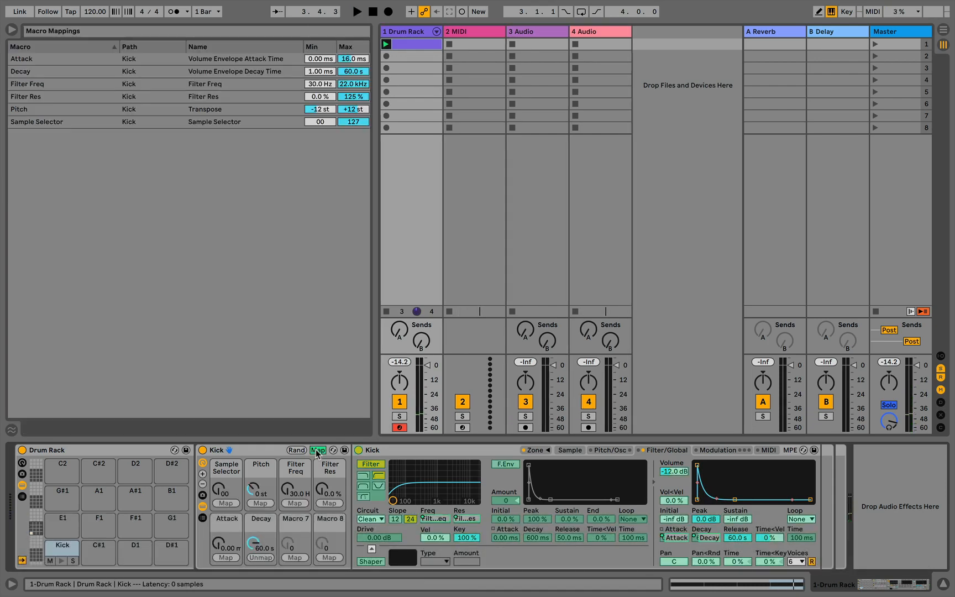
pyautogui.click(701, 538)
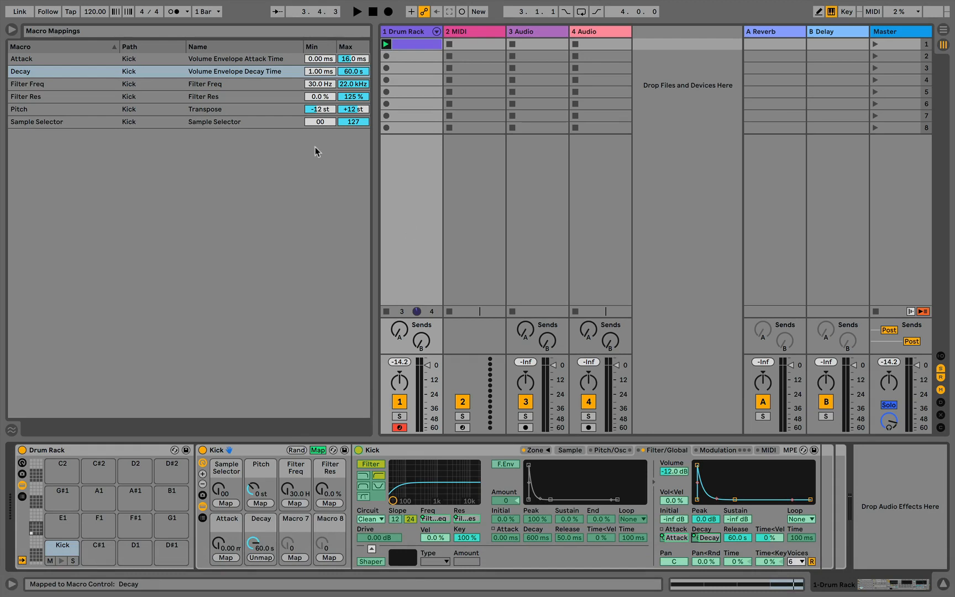
pyautogui.press('space')
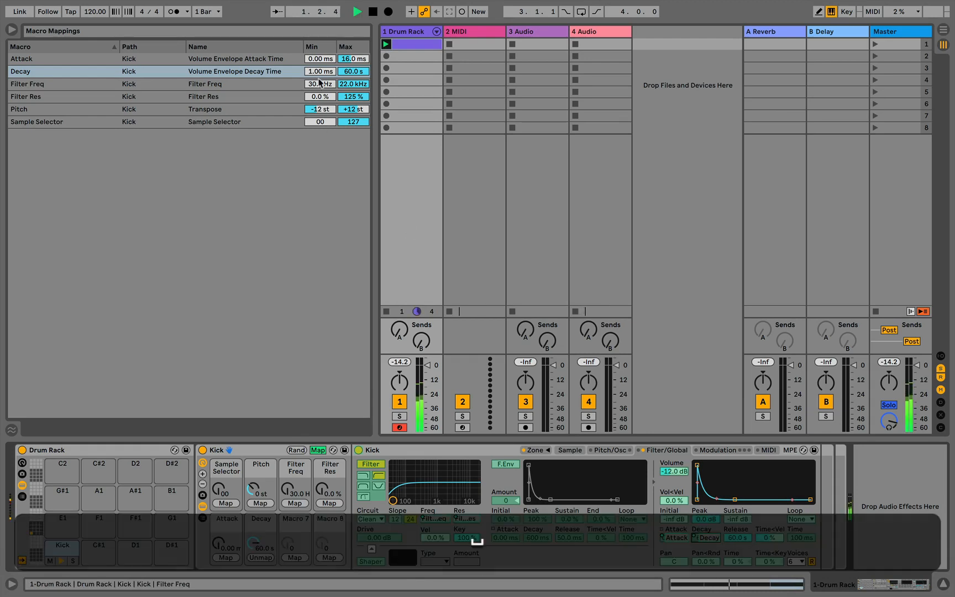
pyautogui.moveTo(253, 543); pyautogui.dragTo(253, 584)
pyautogui.press('space')
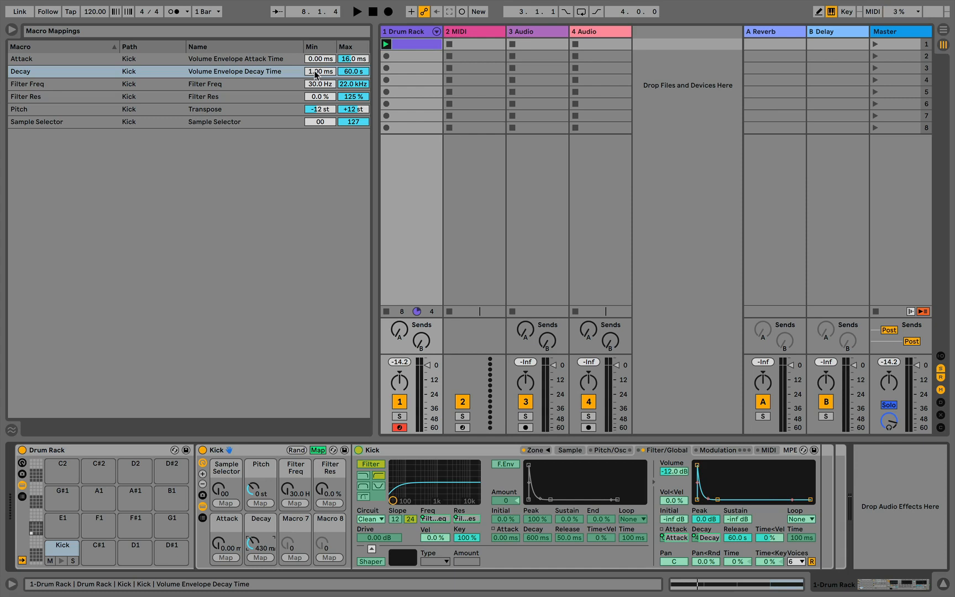
# Step: Set the minimum of the Decay macro's mapping to 430 ms
pyautogui.click(316, 72)
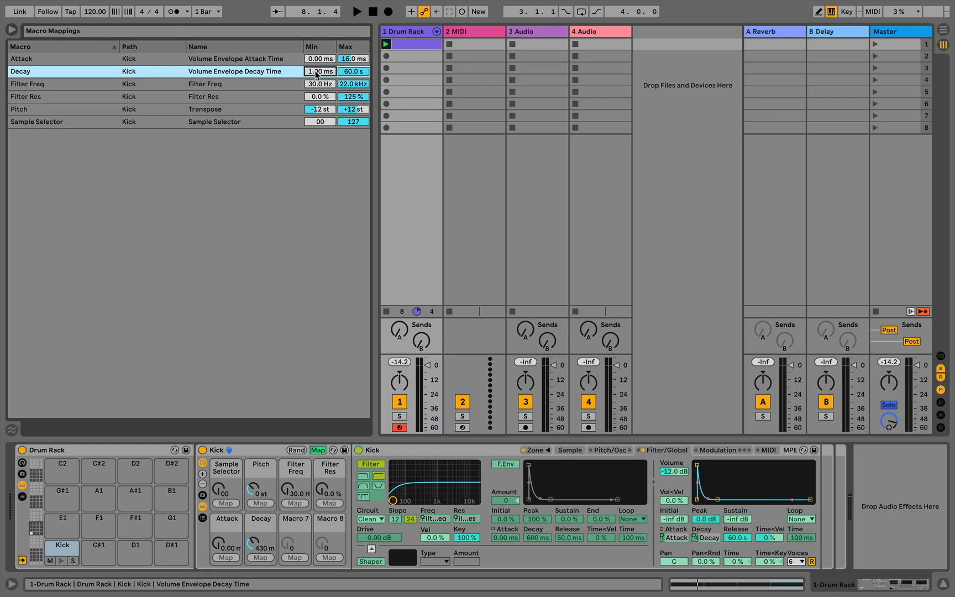
pyautogui.write('430')
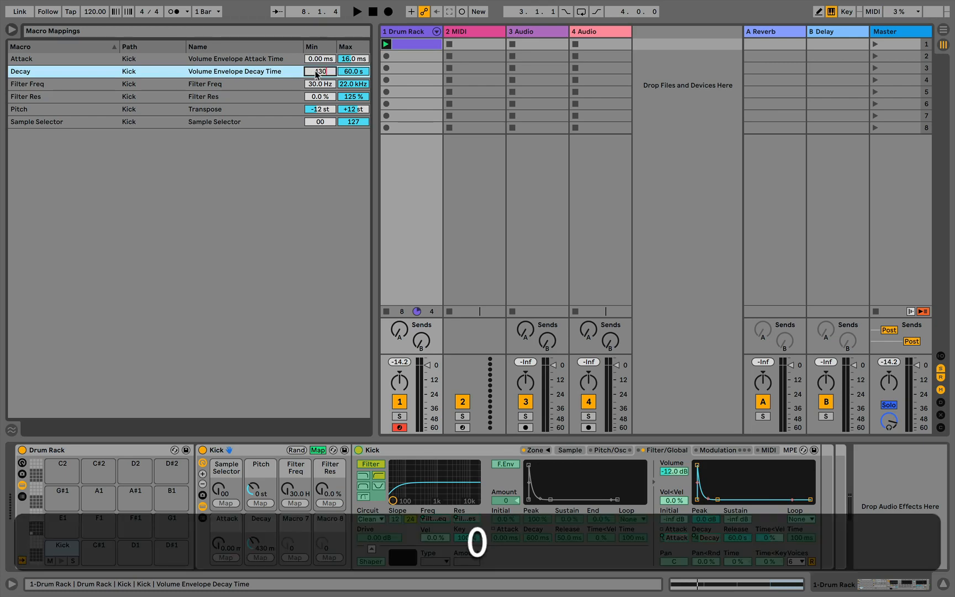
pyautogui.press('Return')
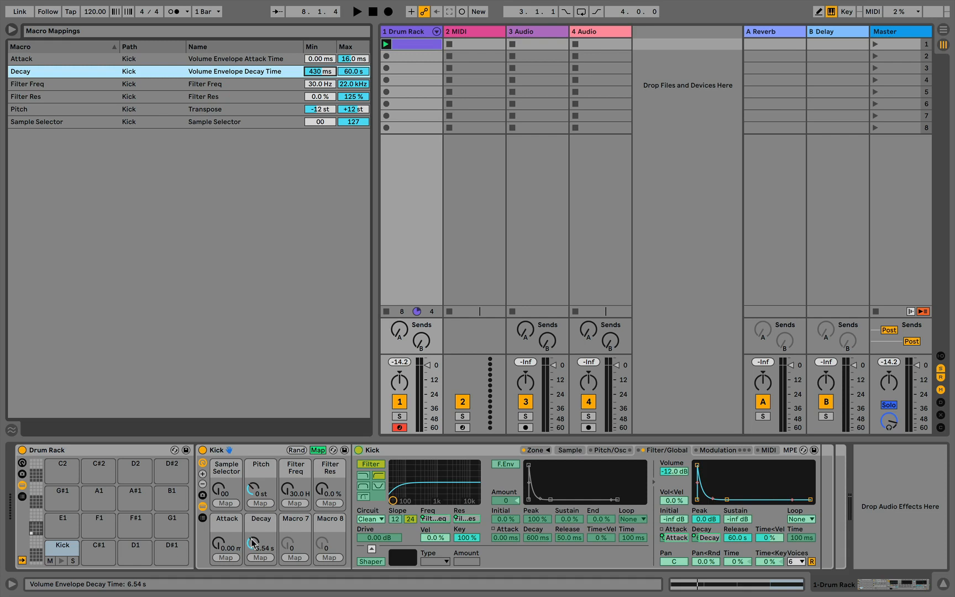
# Step: Disarm the Drum Rack track and audition the kick macros, ending with Sample Selector at 91, Pitch at 0 st and Decay at 741 ms
pyautogui.click(400, 428)
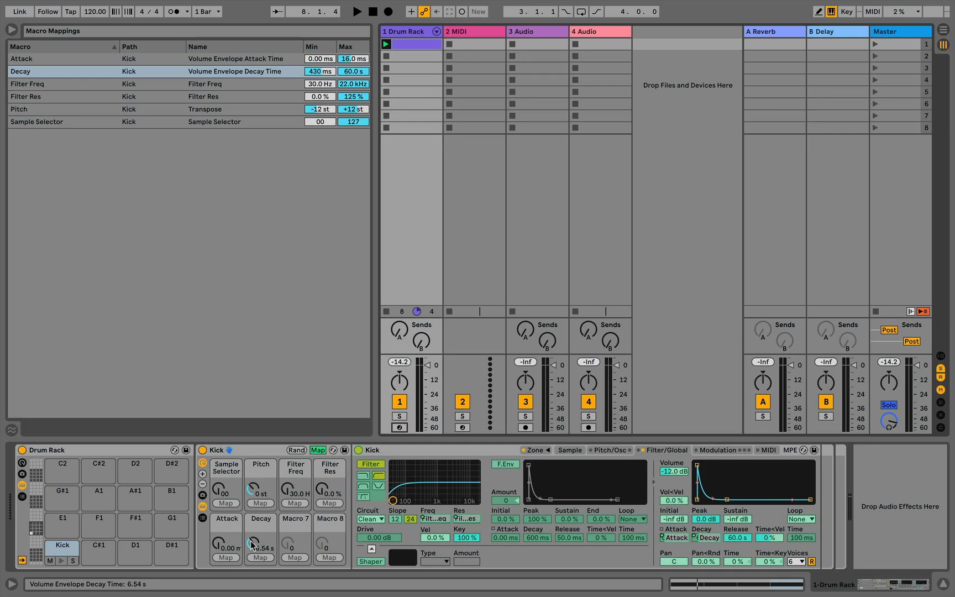
pyautogui.press('space')
pyautogui.moveTo(251, 543); pyautogui.dragTo(252, 476)
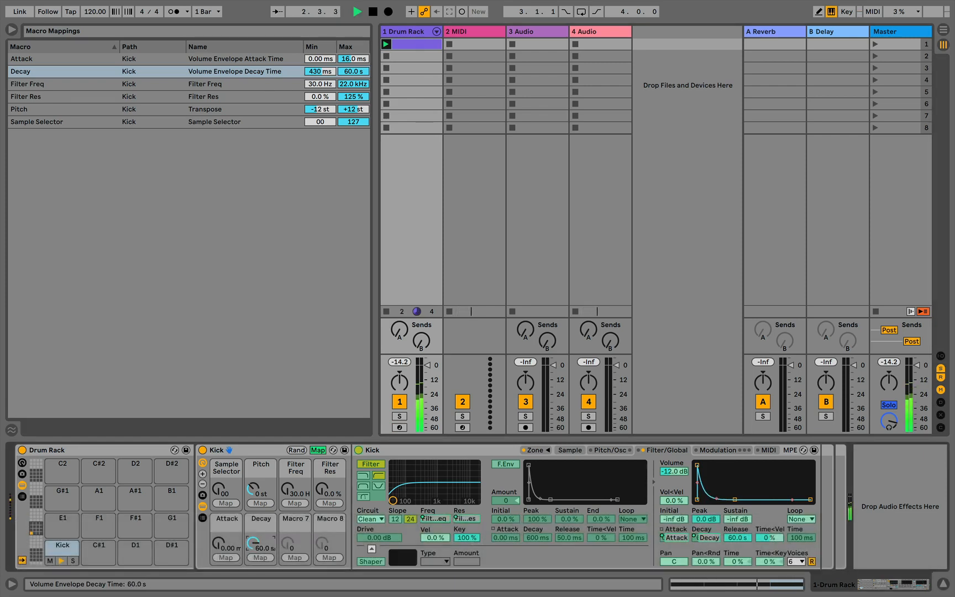
pyautogui.moveTo(254, 491); pyautogui.dragTo(255, 497)
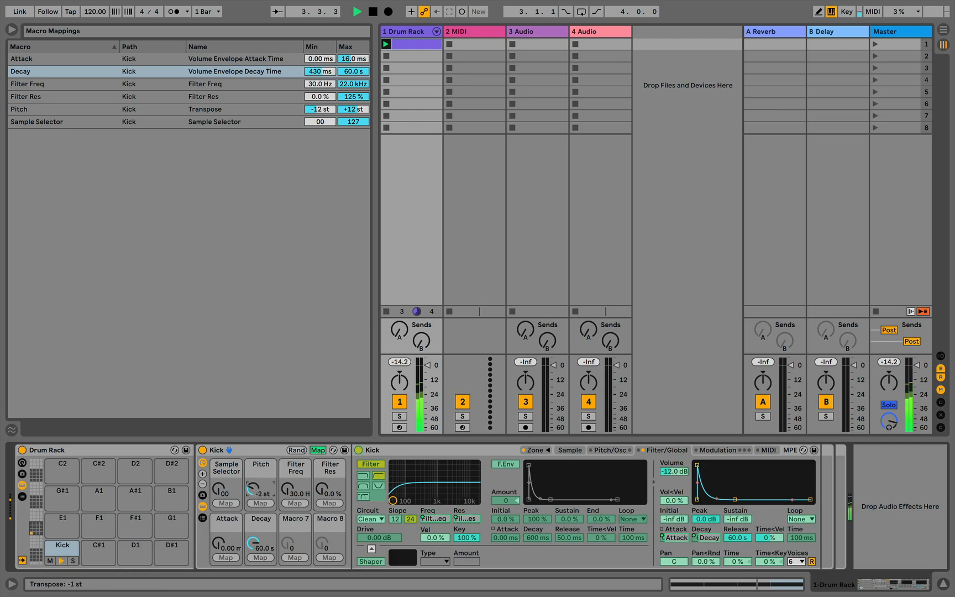
pyautogui.moveTo(253, 543); pyautogui.dragTo(220, 446)
pyautogui.moveTo(253, 544); pyautogui.dragTo(253, 592)
pyautogui.moveTo(253, 488); pyautogui.dragTo(253, 478)
pyautogui.press('space')
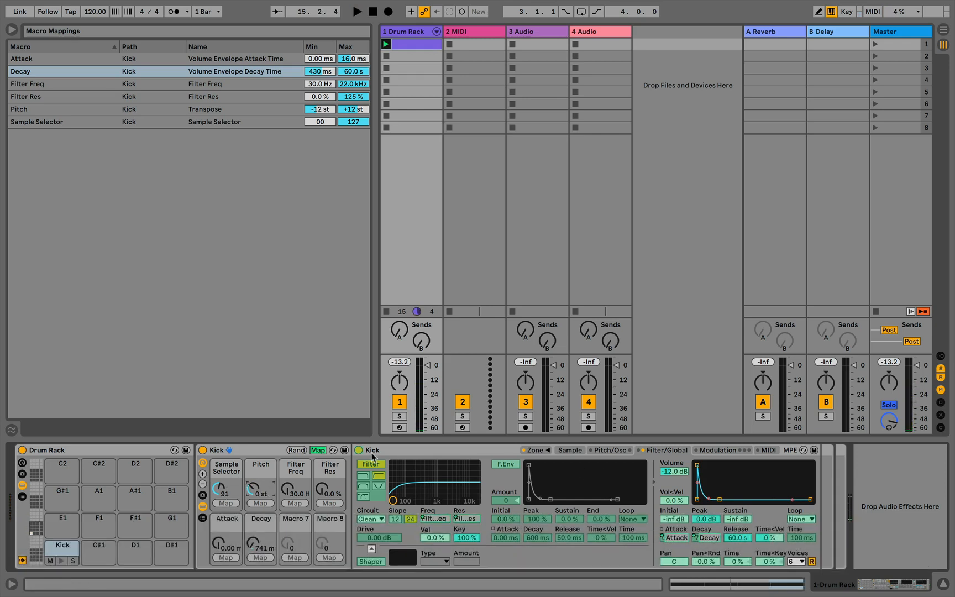
# Step: Outside macro mapping, delete the FP_Kik_082 sample from the Kick Sampler's zone editor
pyautogui.click(319, 450)
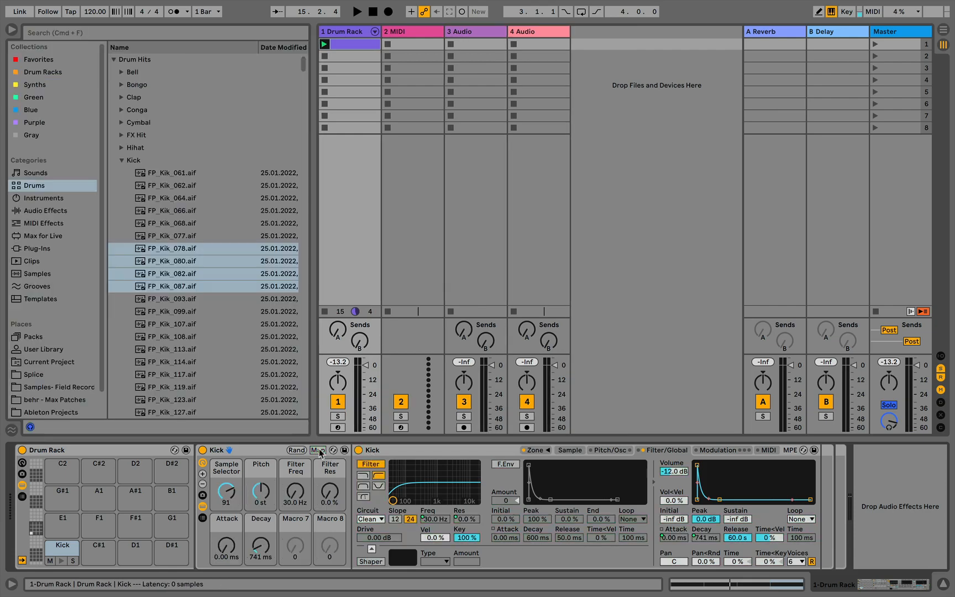
pyautogui.click(546, 455)
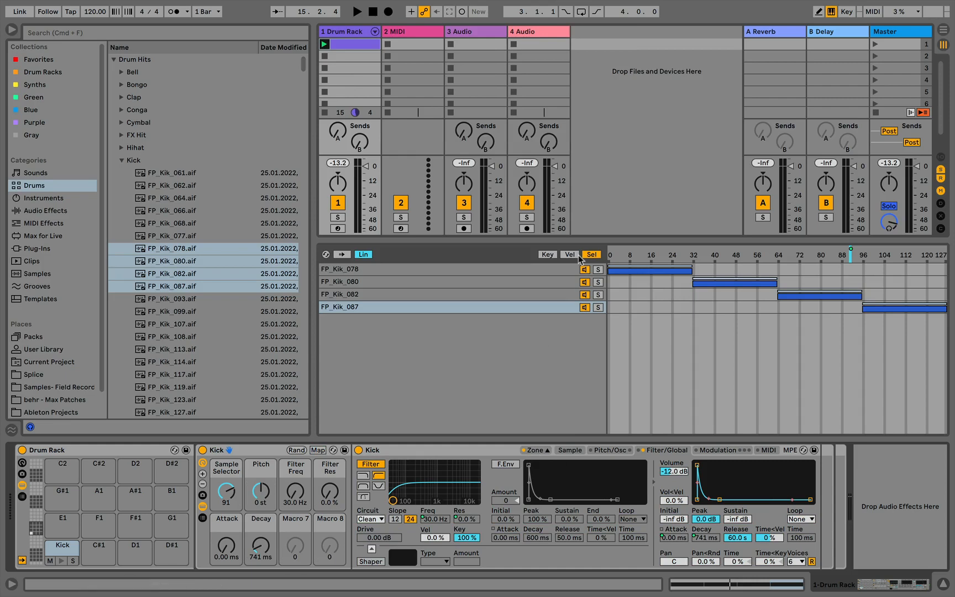
pyautogui.click(840, 295)
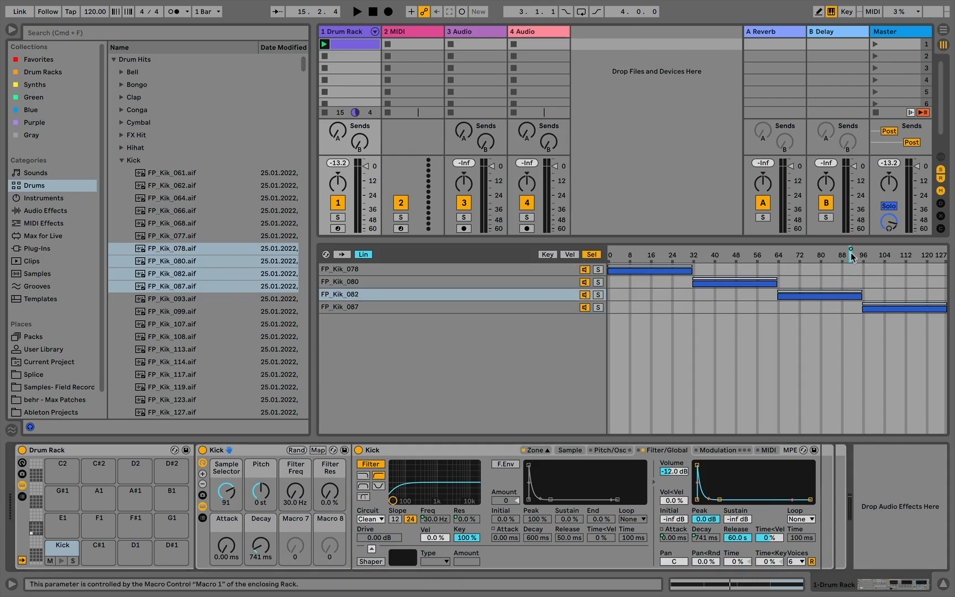
pyautogui.click(846, 293)
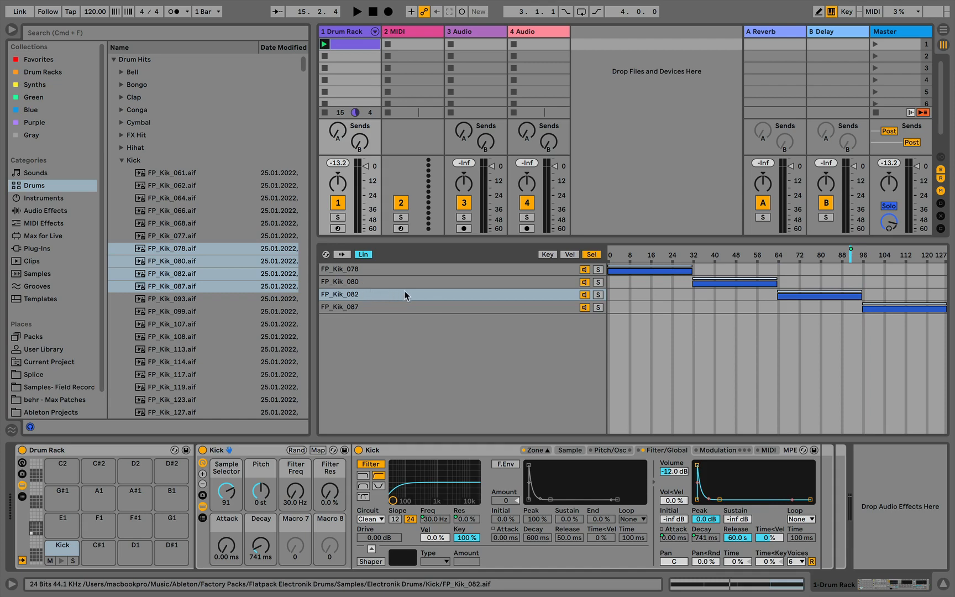
pyautogui.click(386, 297)
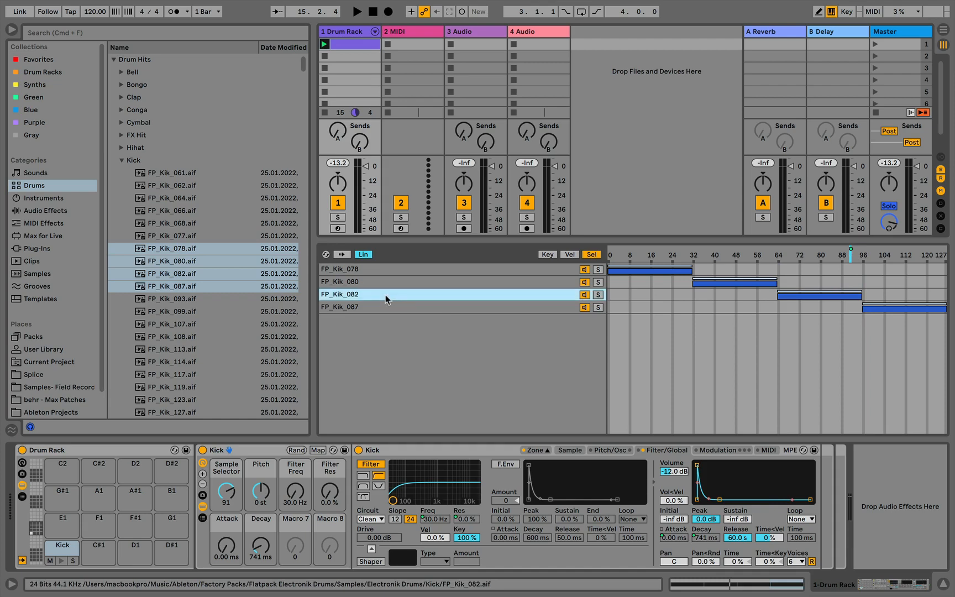
pyautogui.press('BackSpace')
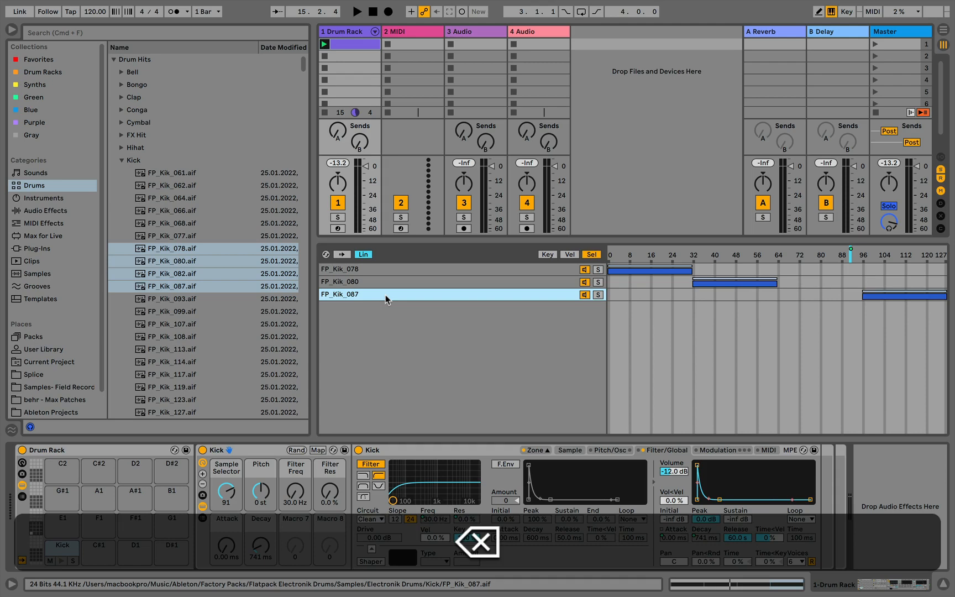
# Step: Add FP_Kik_077.aif to the Kick Sampler as the third zone and distribute the sample select ranges equally
pyautogui.click(153, 234)
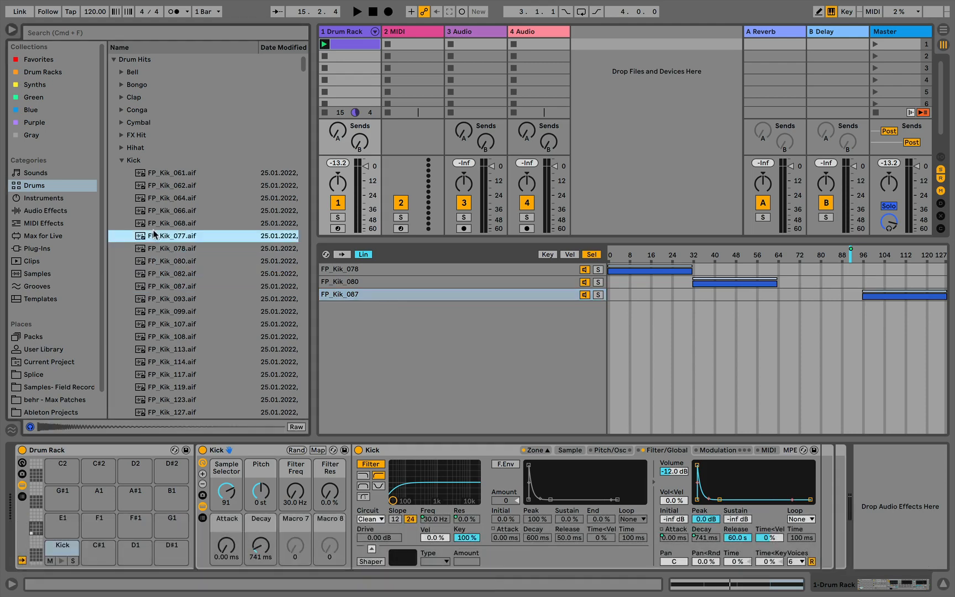
pyautogui.moveTo(141, 237); pyautogui.dragTo(453, 343)
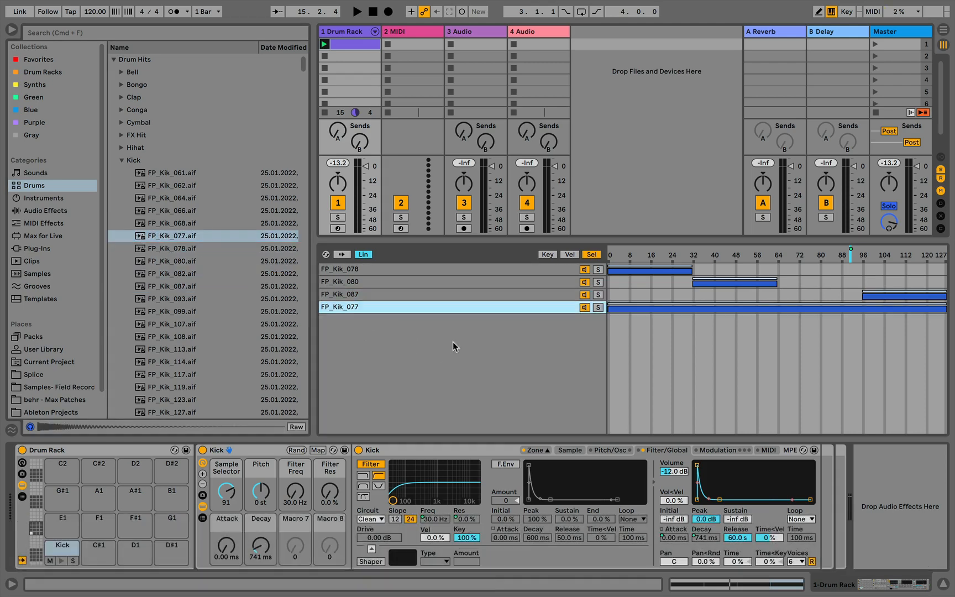
pyautogui.moveTo(550, 306); pyautogui.dragTo(549, 292)
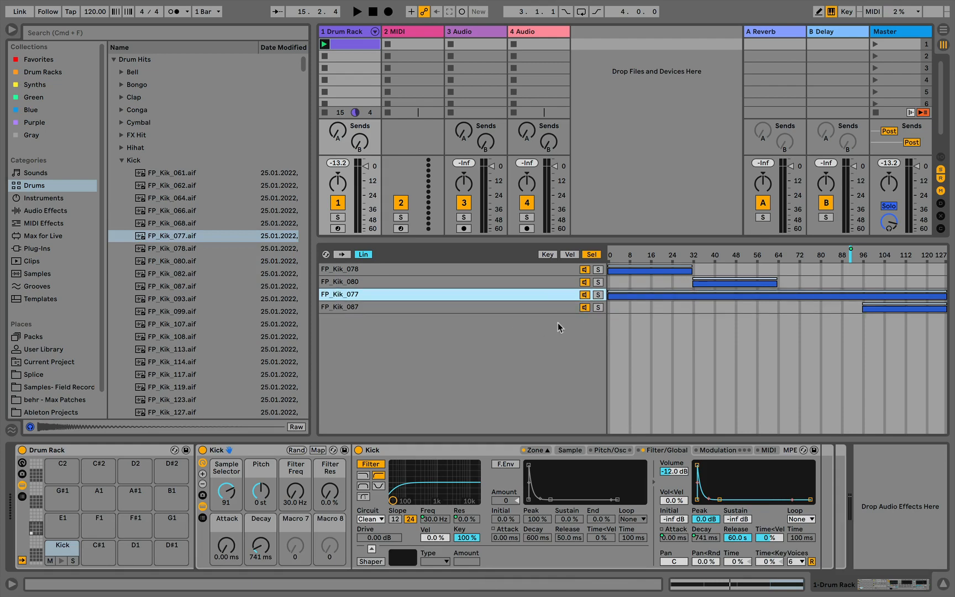
pyautogui.rightClick(625, 258)
pyautogui.click(656, 270)
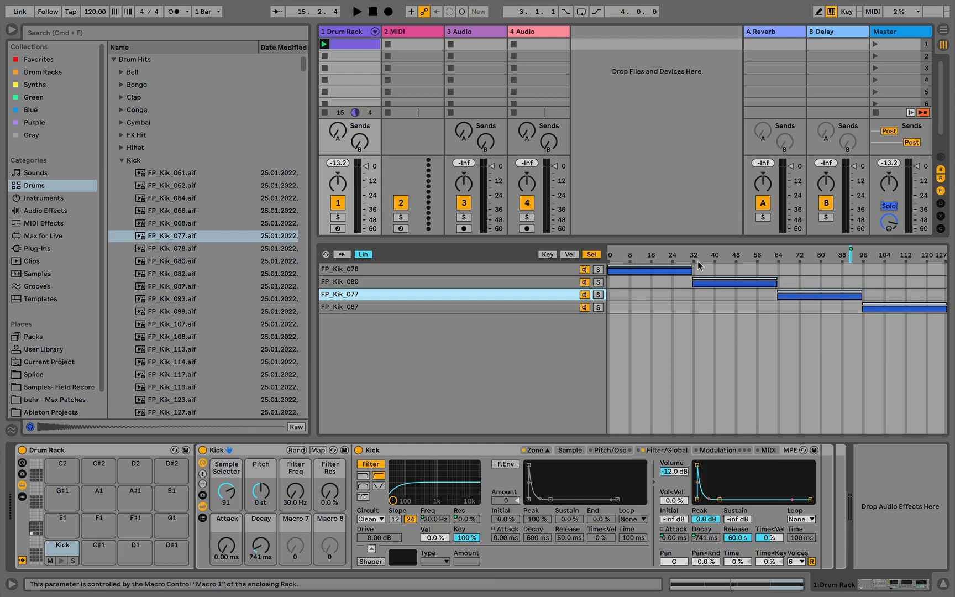
# Step: Audition the replaced kick, raising Decay to 60.0 s and leaving Filter Freq at 30.0 Hz, Filter Res at 0.0 % and Pitch at 0 st
pyautogui.press('space')
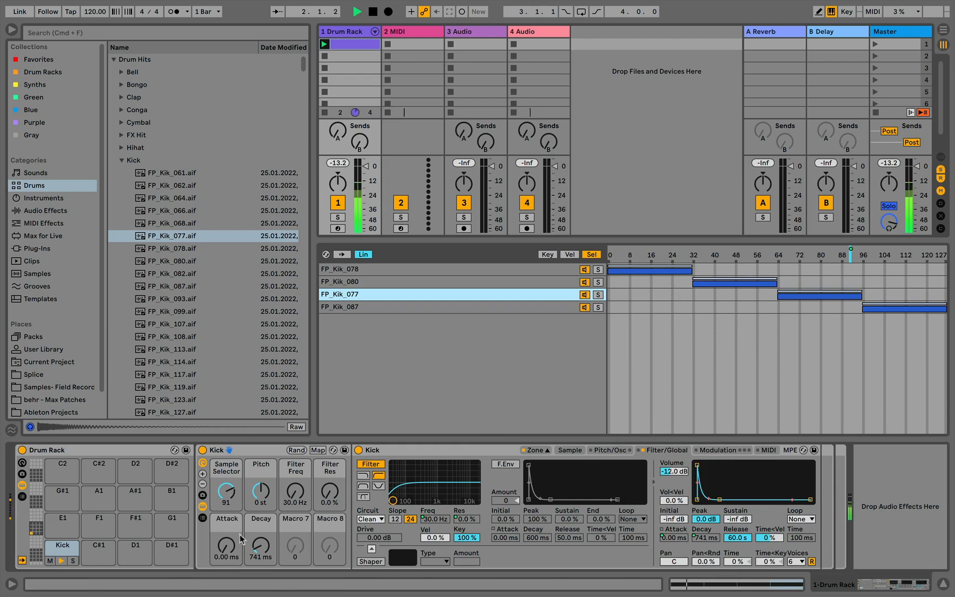
pyautogui.moveTo(258, 545); pyautogui.dragTo(331, 482)
pyautogui.moveTo(295, 491); pyautogui.dragTo(330, 509)
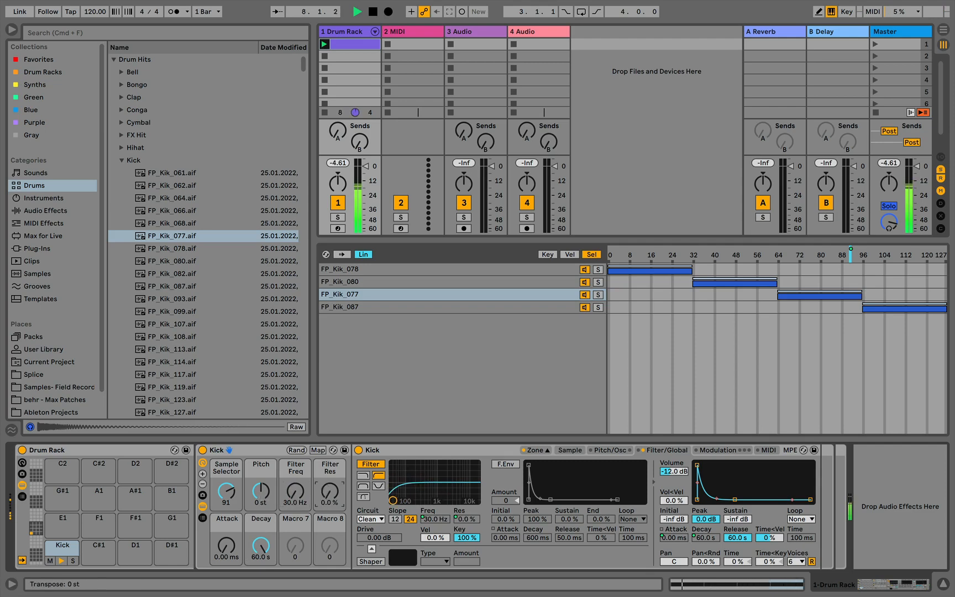
pyautogui.moveTo(261, 490)
pyautogui.mouseDown()
pyautogui.moveTo(260, 481)
pyautogui.moveTo(265, 496)
pyautogui.mouseUp()
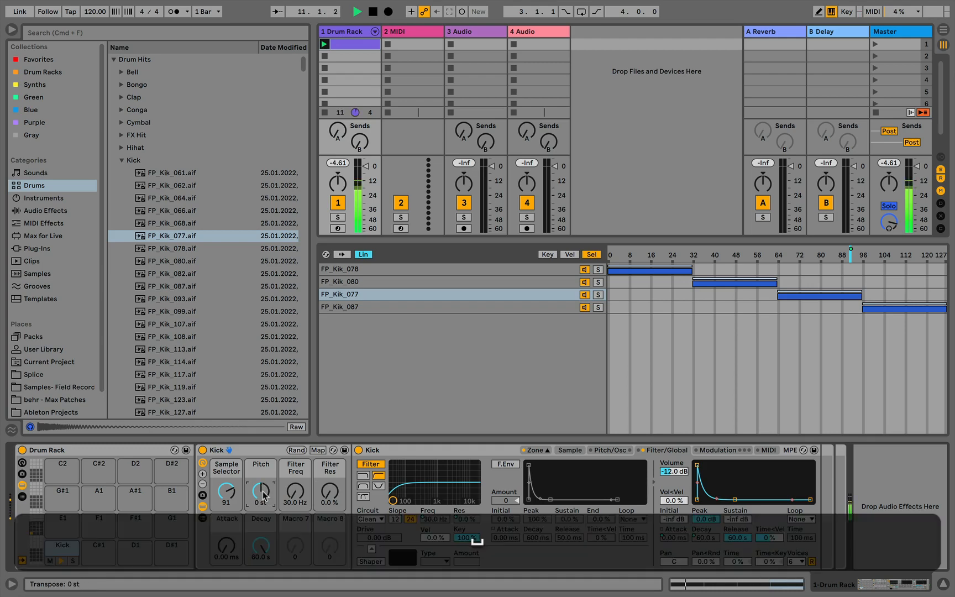
pyautogui.press('space')
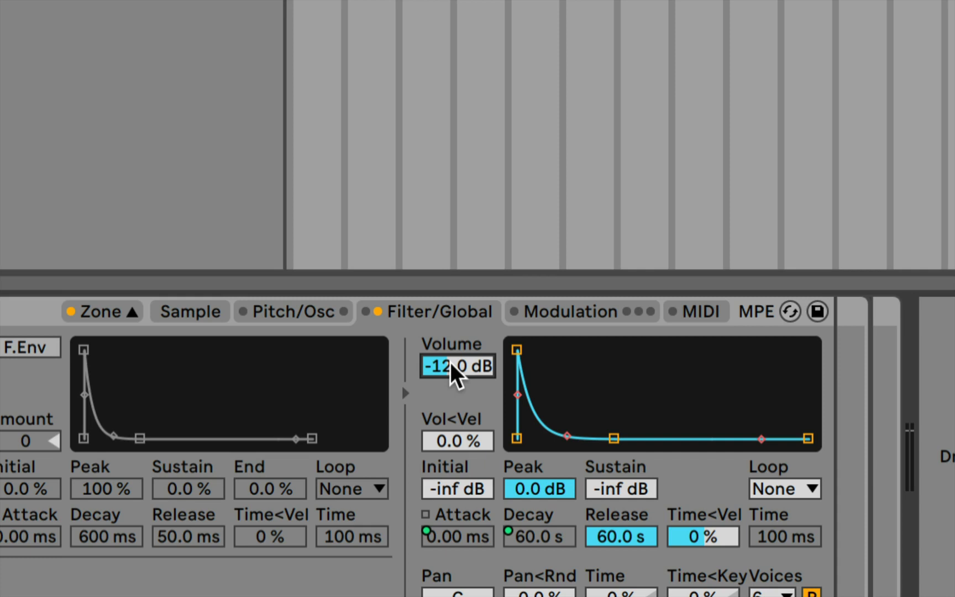
# Step: Try the Kick Sampler's Volume at -36.0 dB and 36.0 dB, and reset it to -12.0 dB
pyautogui.moveTo(455, 364); pyautogui.dragTo(454, 420)
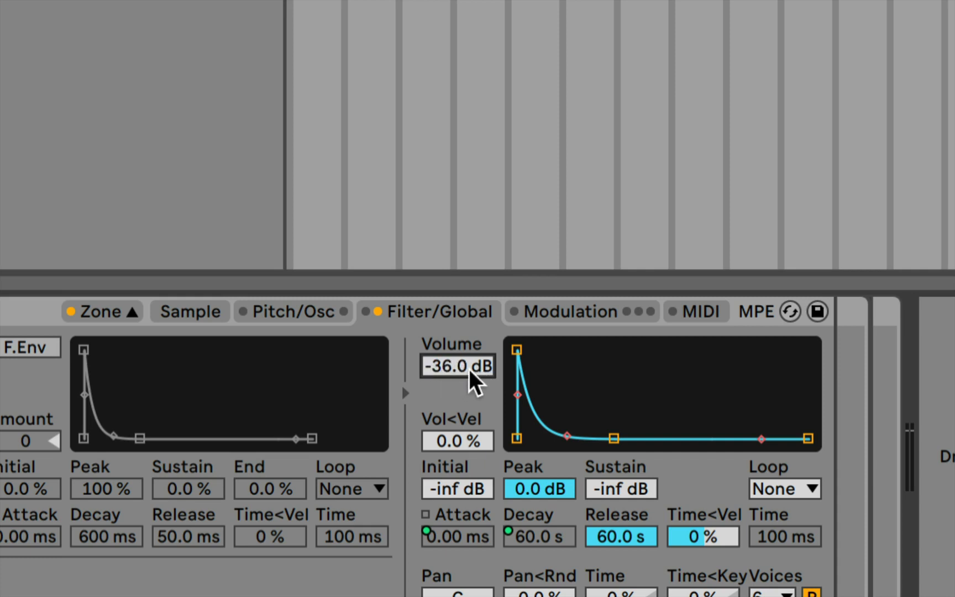
pyautogui.moveTo(469, 370); pyautogui.dragTo(469, 296)
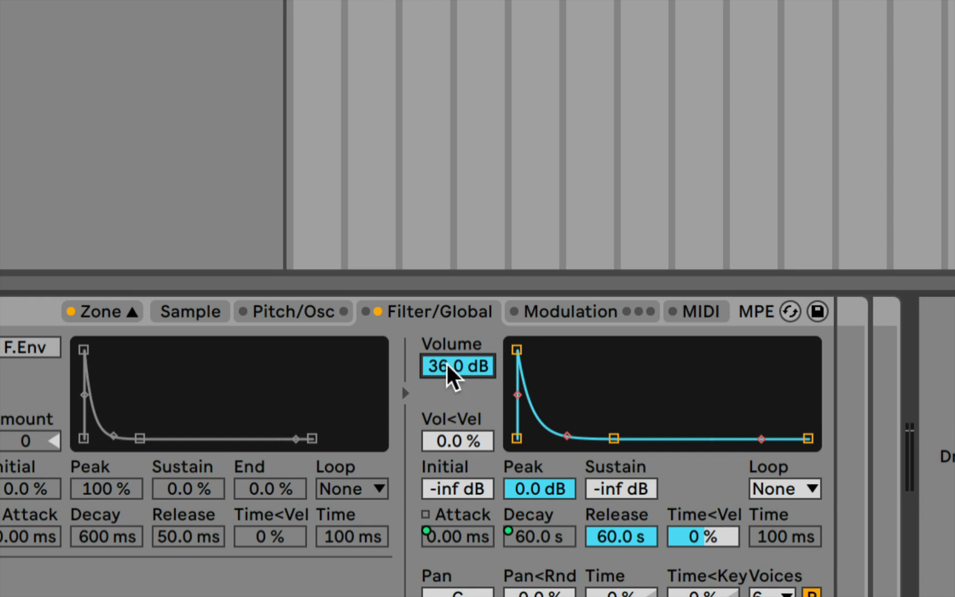
pyautogui.doubleClick(459, 364)
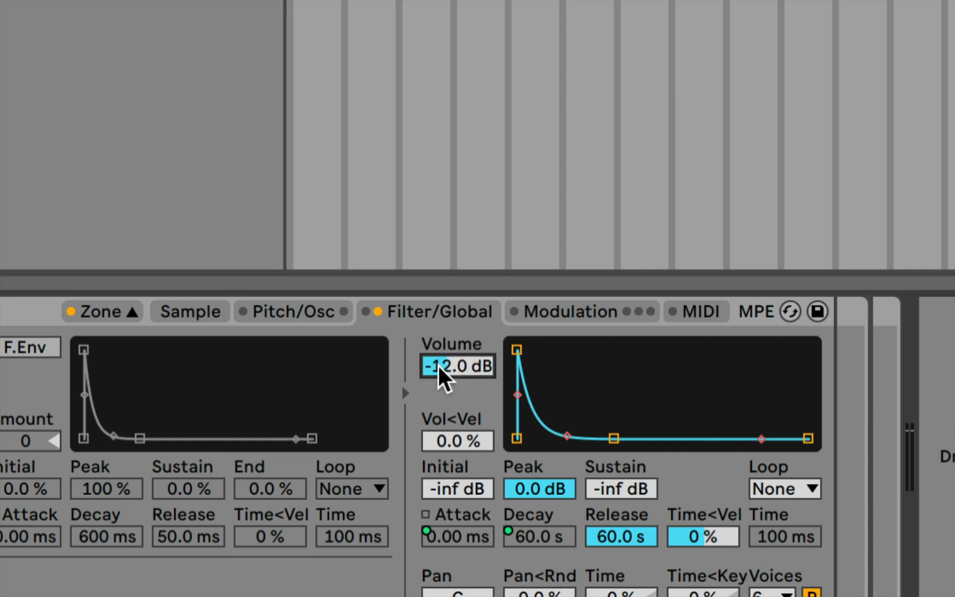
# Step: Map the Kick Sampler's Volume to Macro 8 and test the new macro, leaving it at -12.0 dB
pyautogui.rightClick(464, 379)
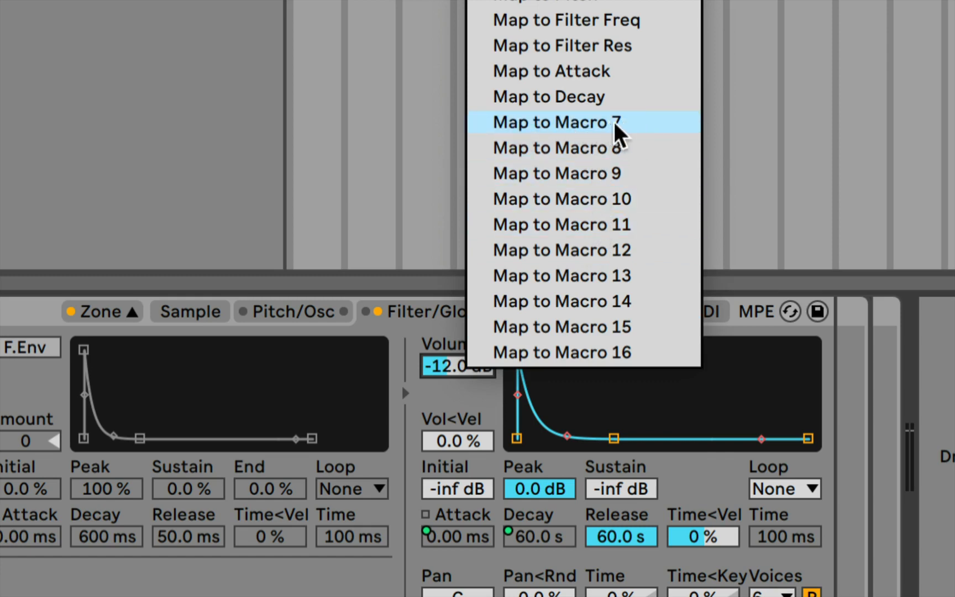
pyautogui.click(601, 147)
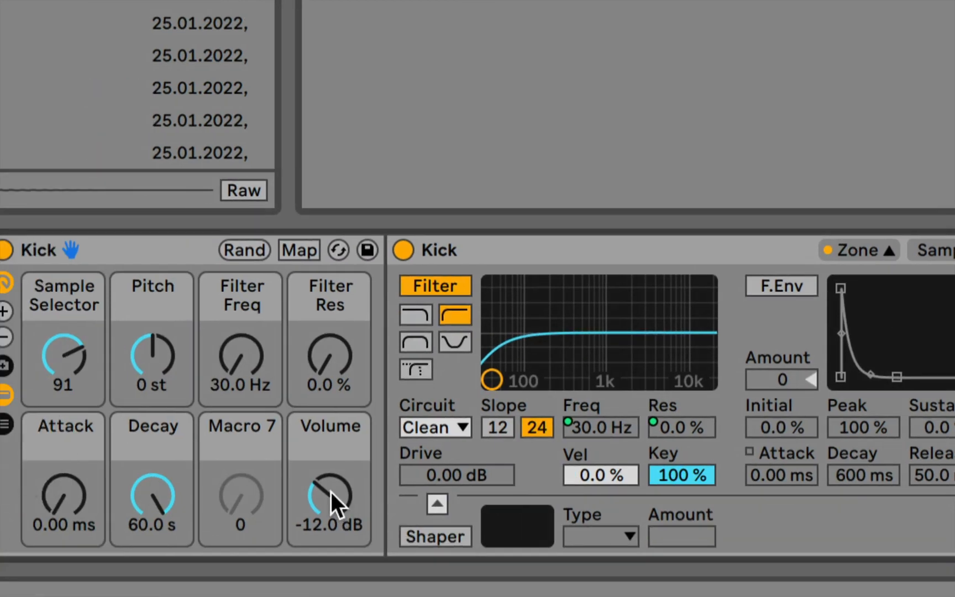
pyautogui.moveTo(331, 492); pyautogui.dragTo(332, 471)
pyautogui.click(333, 493)
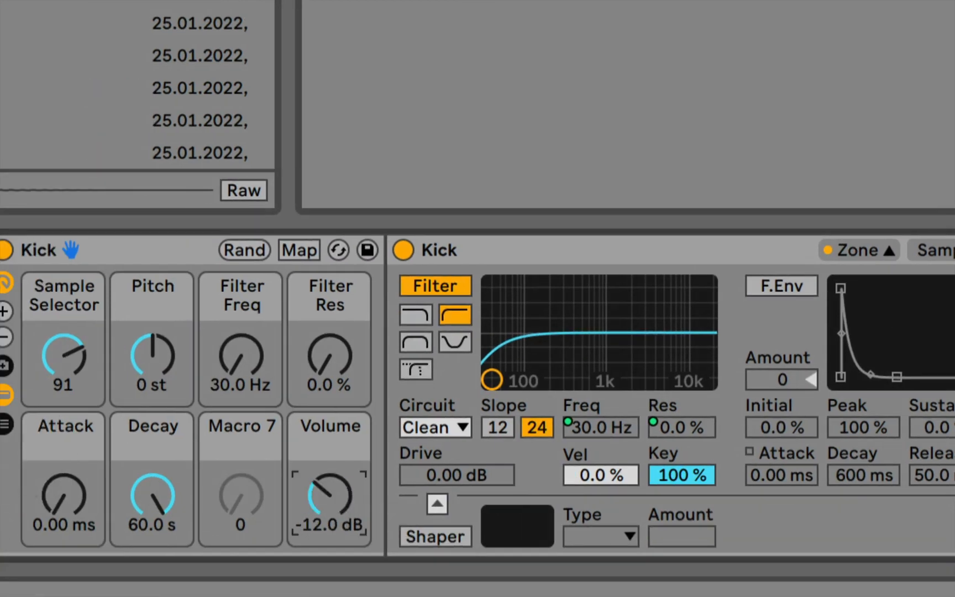
# Step: Limit the maximum of the Kick rack's Volume macro mapping to 6 dB
pyautogui.click(298, 250)
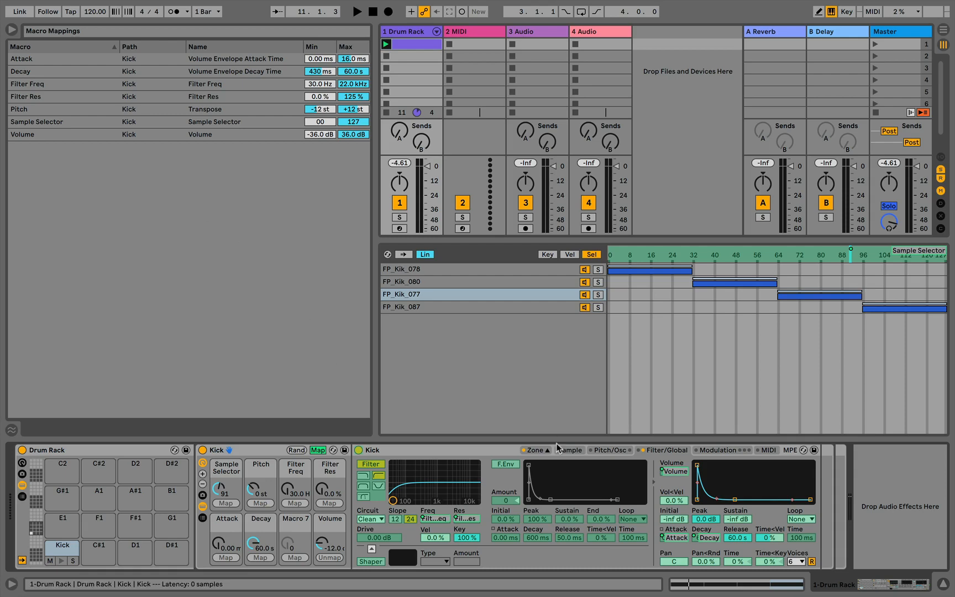
pyautogui.click(674, 473)
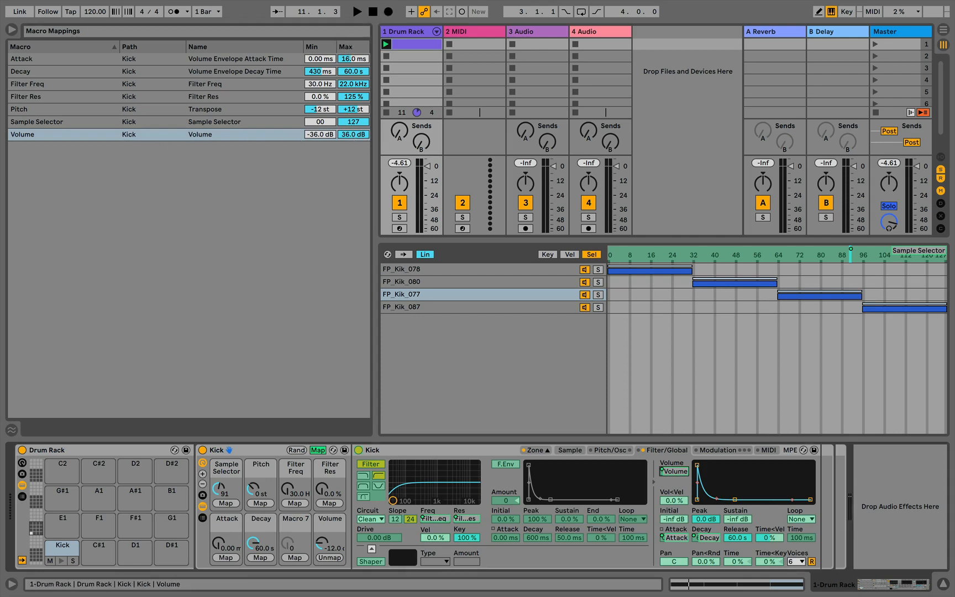
pyautogui.click(353, 136)
pyautogui.write('6')
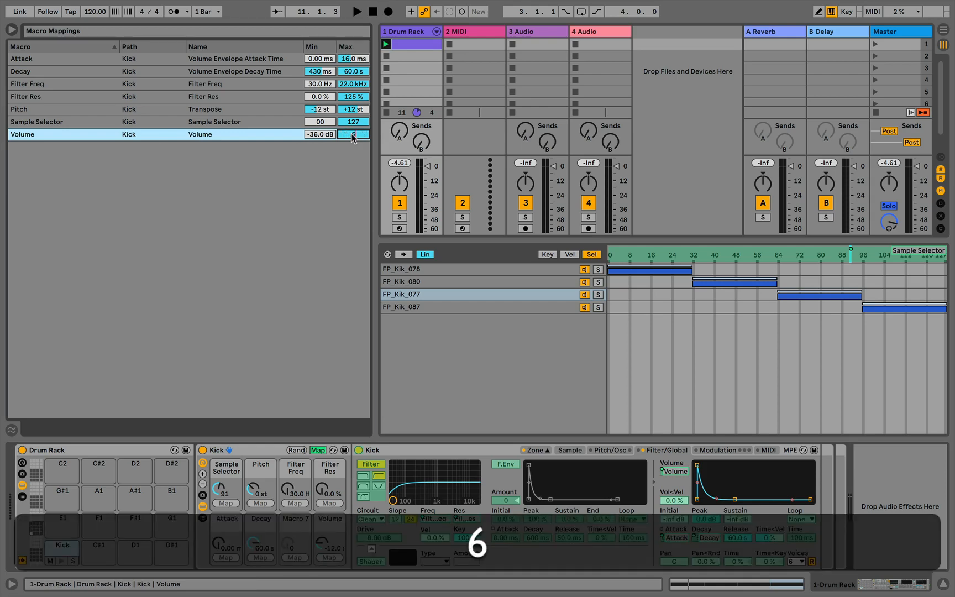
pyautogui.press('Return')
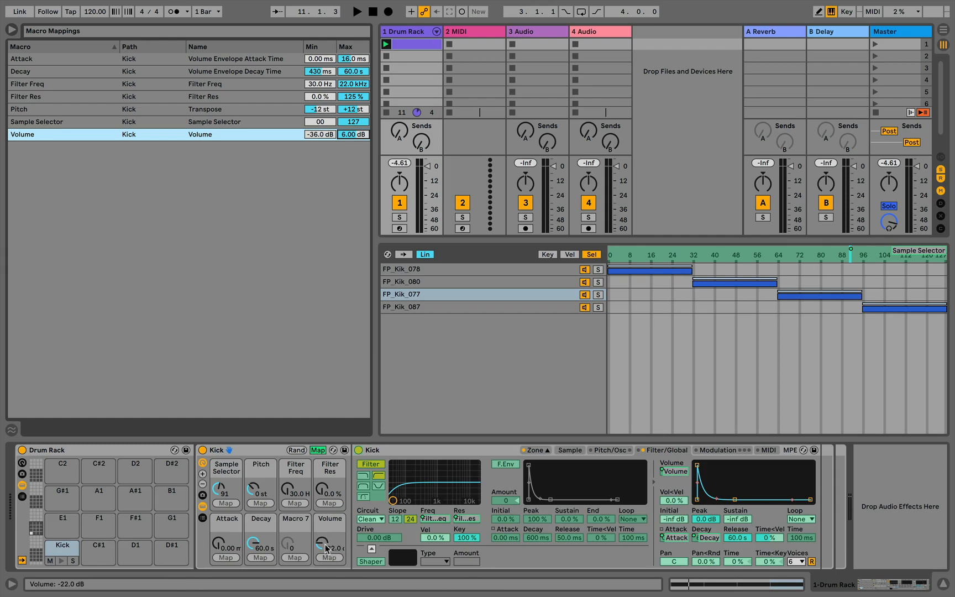
# Step: Audition the kick with different Volume macro levels and samples, leaving Volume at -12.0 dB and Sample Selector at 08, and finish macro mapping
pyautogui.press('space')
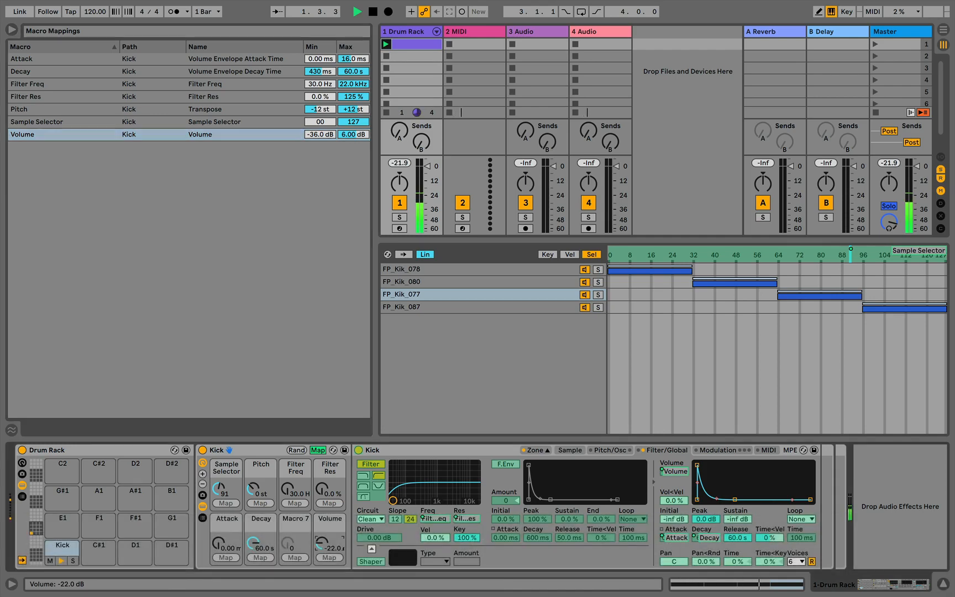
pyautogui.moveTo(326, 548)
pyautogui.mouseDown()
pyautogui.moveTo(326, 524)
pyautogui.moveTo(326, 571)
pyautogui.moveTo(327, 530)
pyautogui.mouseUp()
pyautogui.moveTo(216, 487); pyautogui.dragTo(217, 480)
pyautogui.moveTo(317, 539)
pyautogui.mouseDown()
pyautogui.moveTo(316, 521)
pyautogui.moveTo(322, 544)
pyautogui.mouseUp()
pyautogui.moveTo(219, 488)
pyautogui.mouseDown()
pyautogui.moveTo(219, 479)
pyautogui.moveTo(219, 543)
pyautogui.mouseUp()
pyautogui.moveTo(321, 545); pyautogui.dragTo(322, 550)
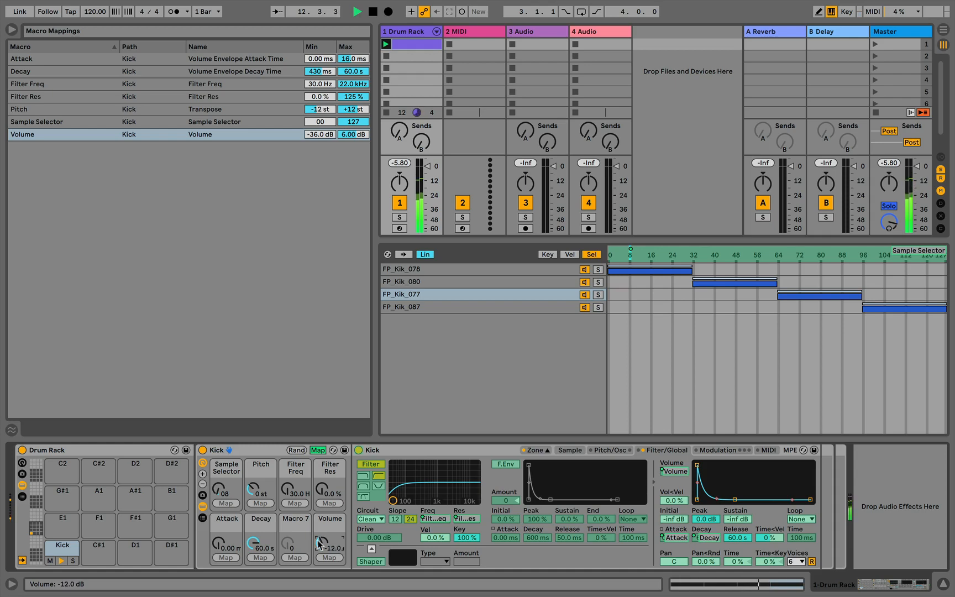
pyautogui.press('space')
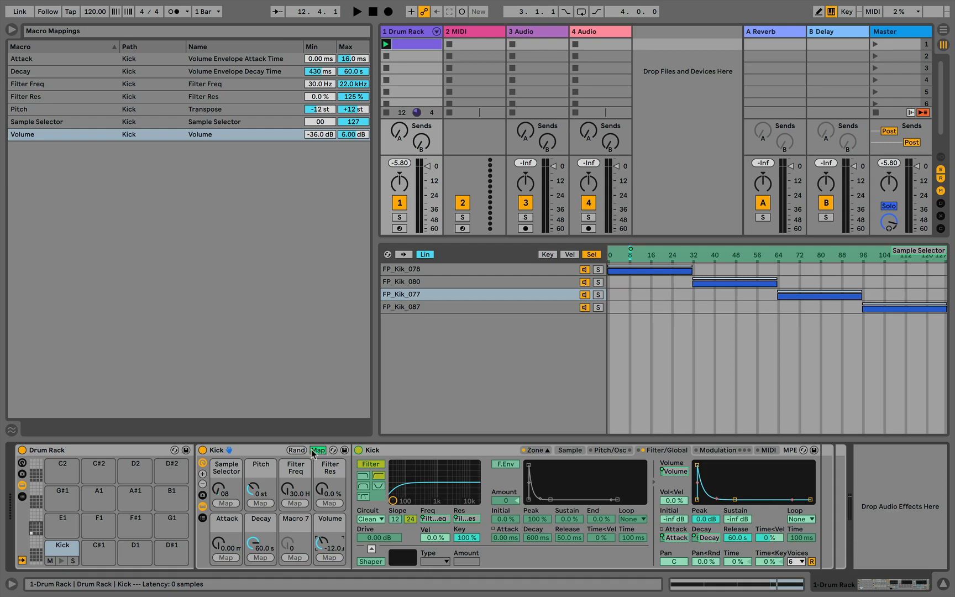
pyautogui.click(318, 451)
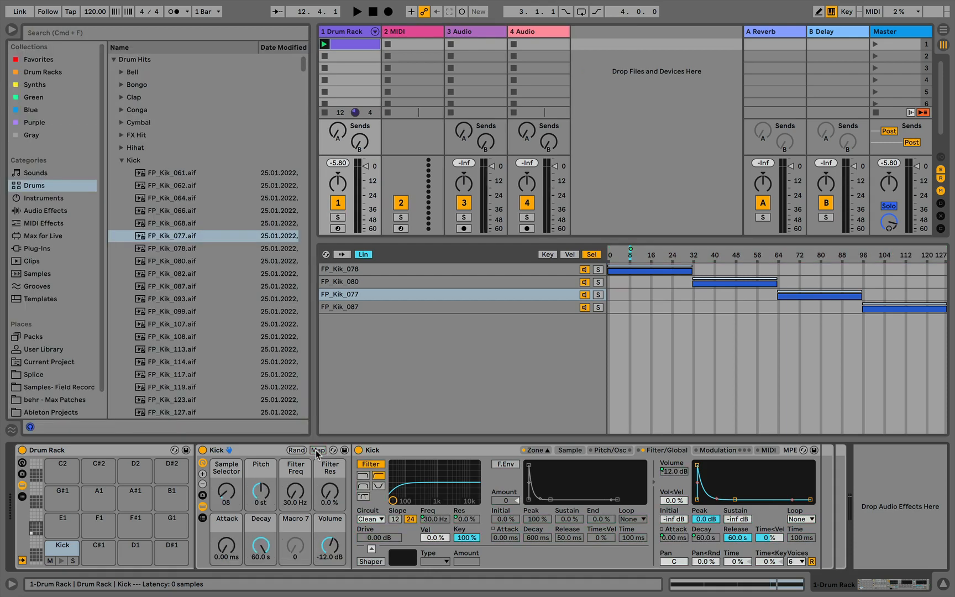
# Step: Enable the Kick Sampler's modulation oscillator with the Sine type and audition it at -25 dB with Sample Selector at 00
pyautogui.click(610, 450)
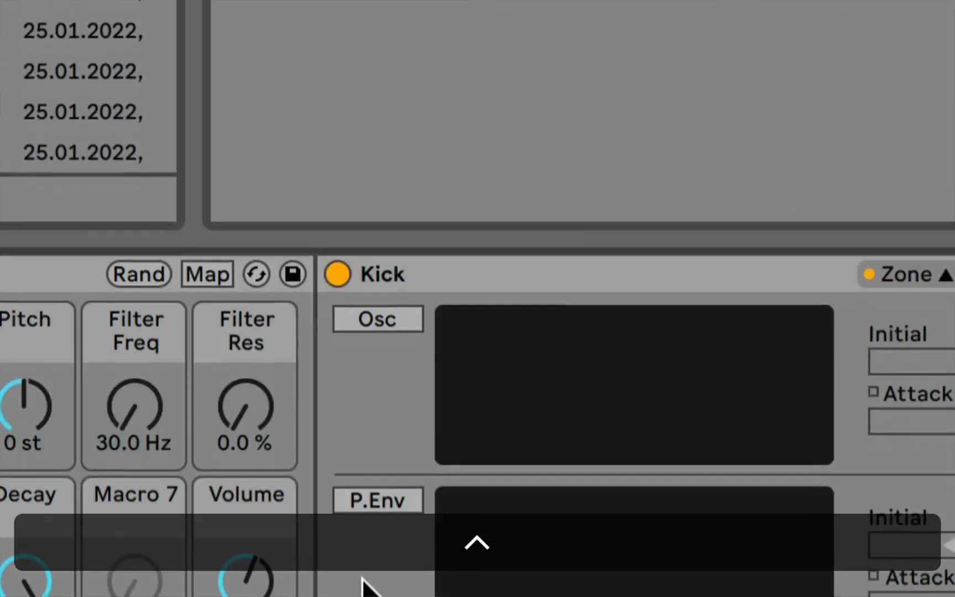
pyautogui.click(374, 321)
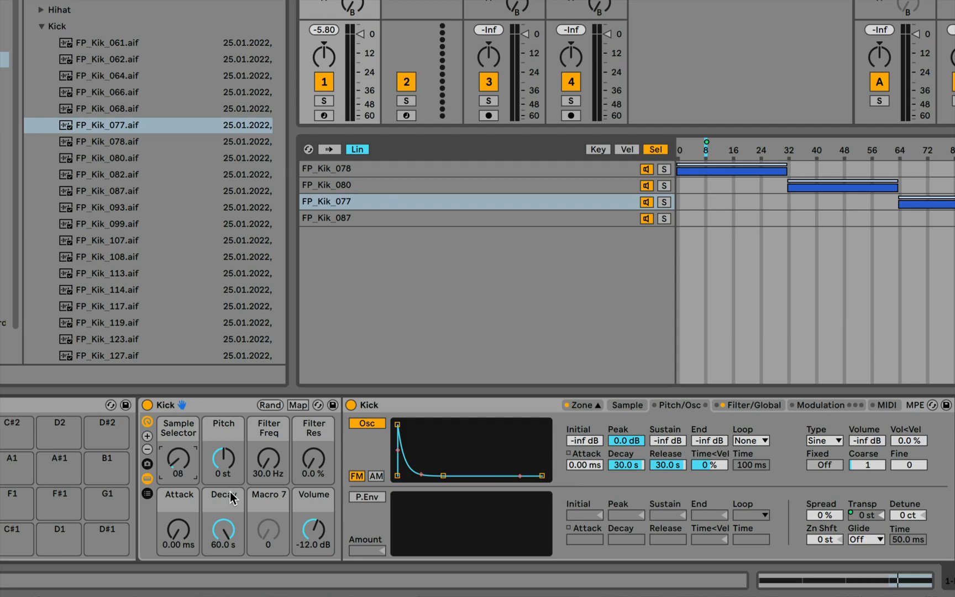
pyautogui.click(219, 469)
pyautogui.click(816, 442)
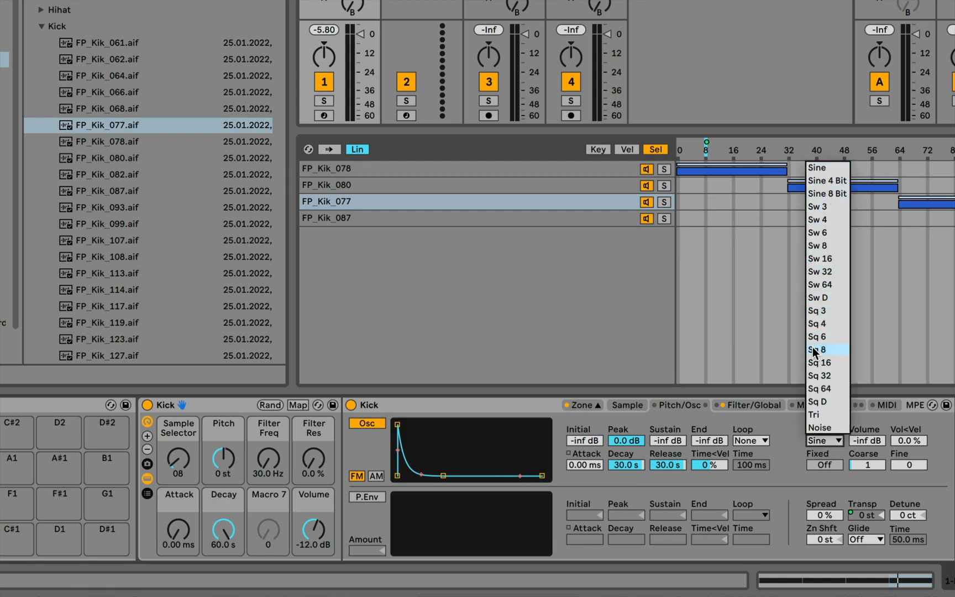
pyautogui.click(822, 172)
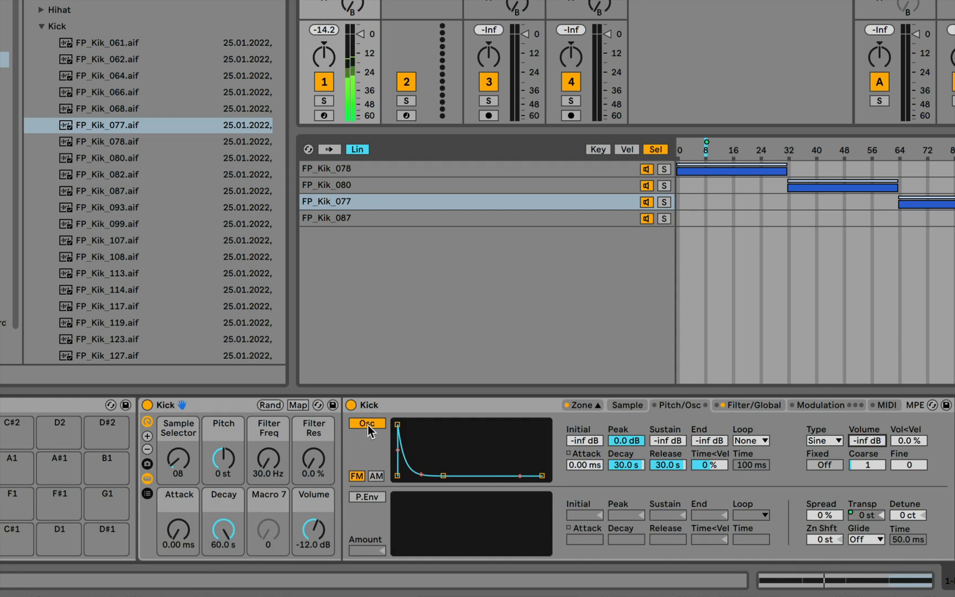
pyautogui.moveTo(873, 440); pyautogui.dragTo(872, 413)
pyautogui.moveTo(229, 458); pyautogui.dragTo(176, 456)
pyautogui.press('space')
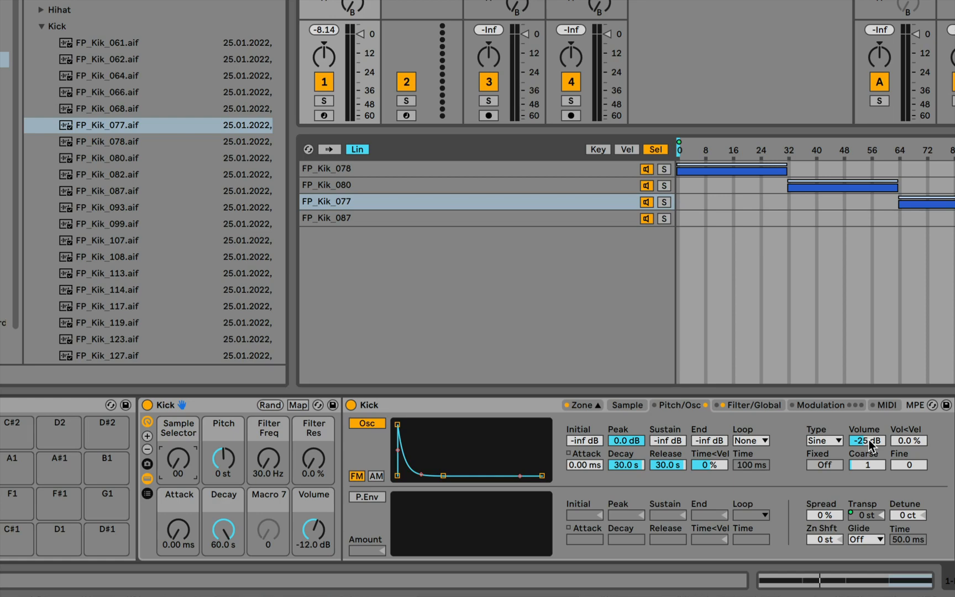
# Step: Map the modulation oscillator's Volume to Macro 7 and rename the macro FM Volume
pyautogui.rightClick(868, 439)
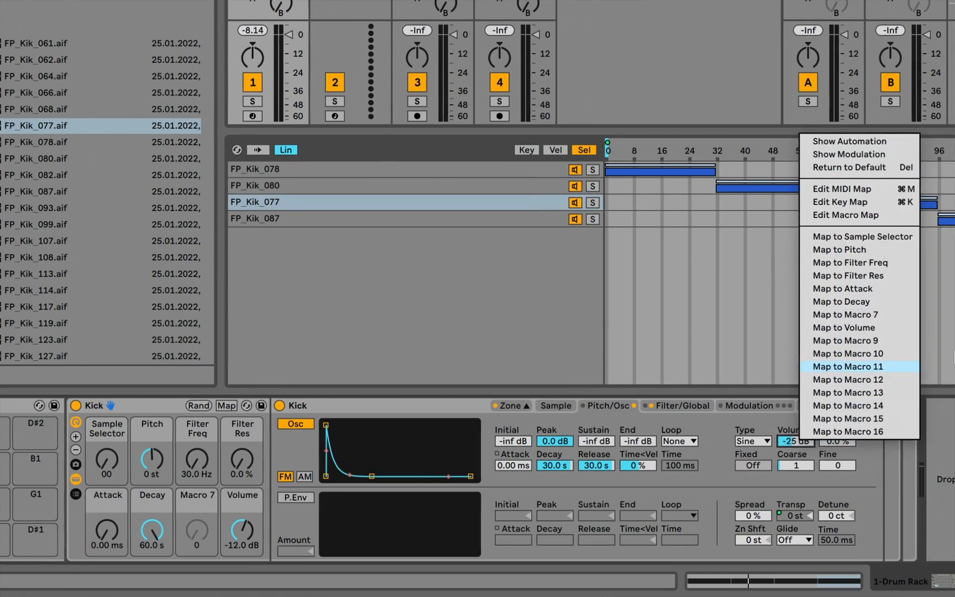
pyautogui.click(861, 313)
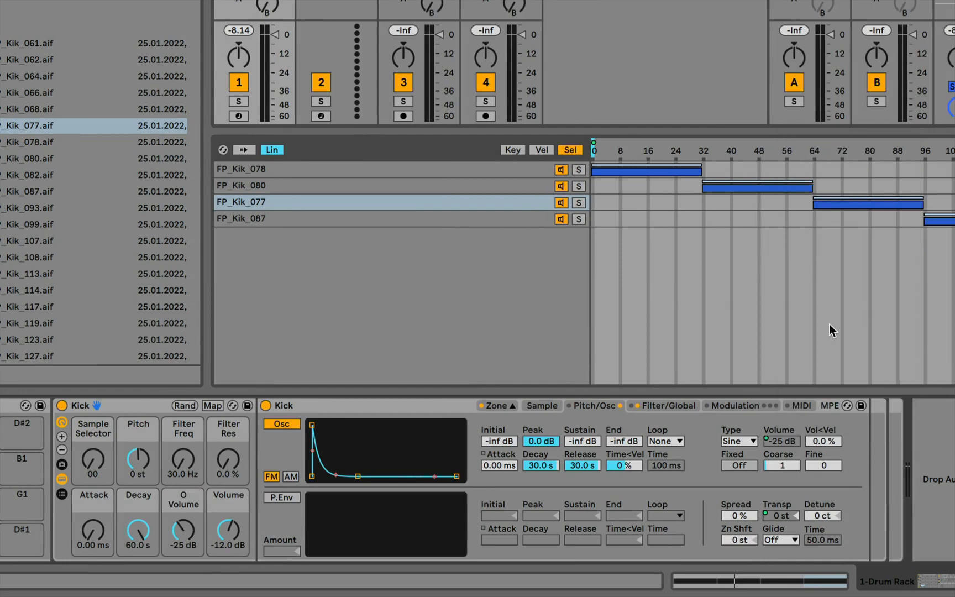
pyautogui.click(184, 532)
pyautogui.moveTo(173, 528); pyautogui.dragTo(173, 528)
pyautogui.press('super+r')
pyautogui.press('Right')
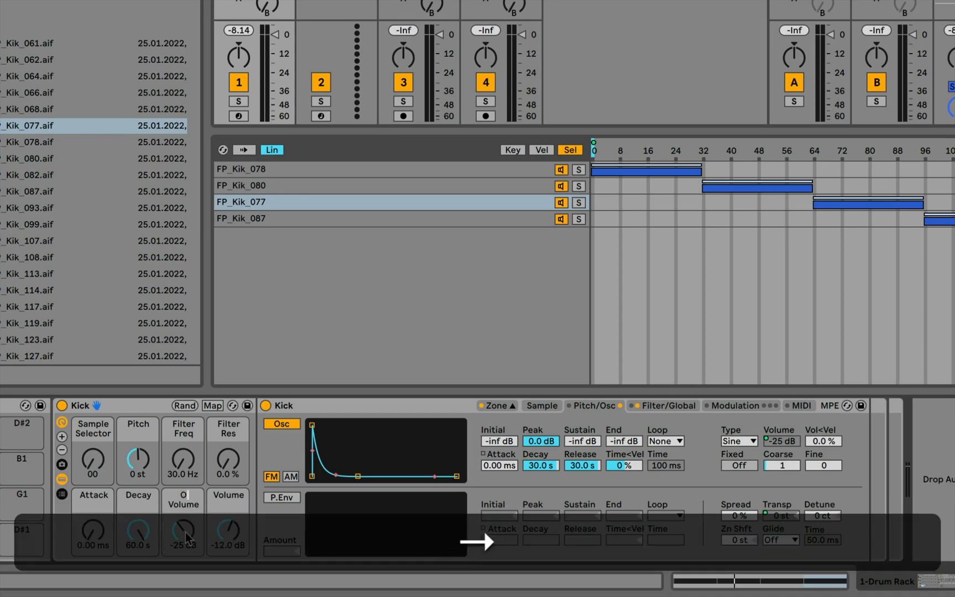
pyautogui.press('BackSpace')
pyautogui.press('shift')
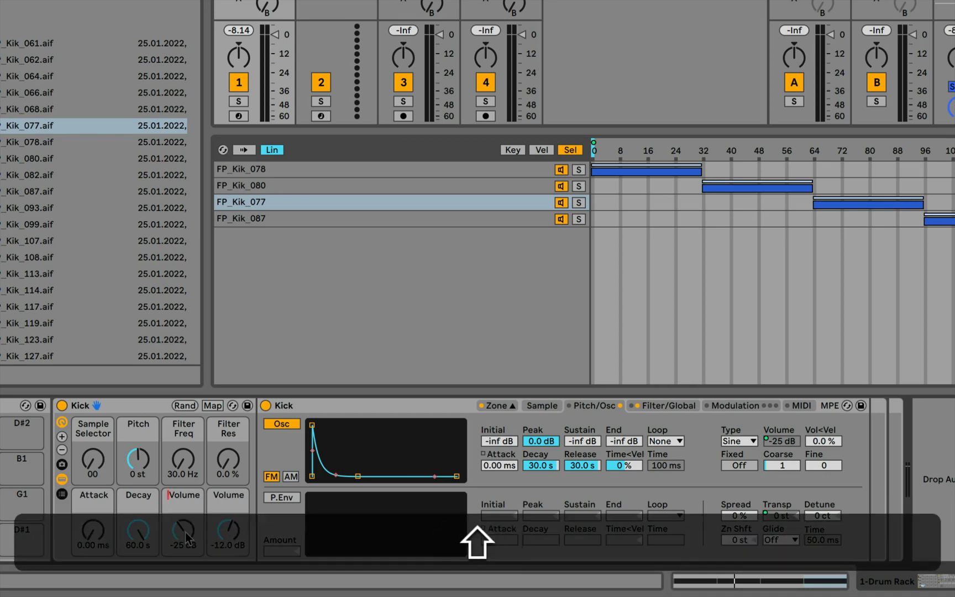
pyautogui.write('FM')
# Step: Audition the kick with varying FM Volume while shortening the oscillator envelope's Decay to 584 ms
pyautogui.click(178, 532)
pyautogui.moveTo(177, 533); pyautogui.dragTo(181, 536)
pyautogui.moveTo(183, 534); pyautogui.dragTo(183, 528)
pyautogui.press('space')
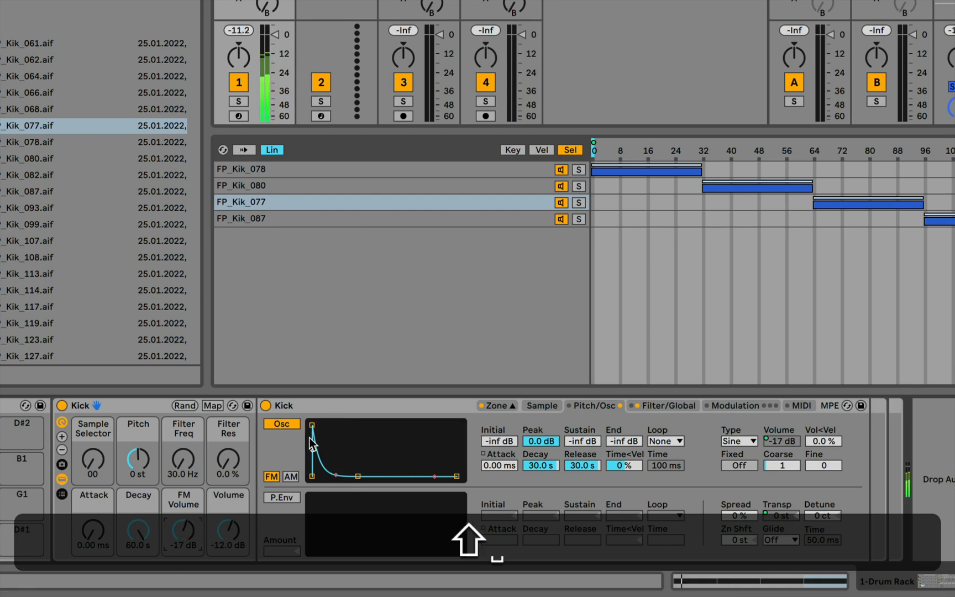
pyautogui.moveTo(359, 476); pyautogui.dragTo(343, 476)
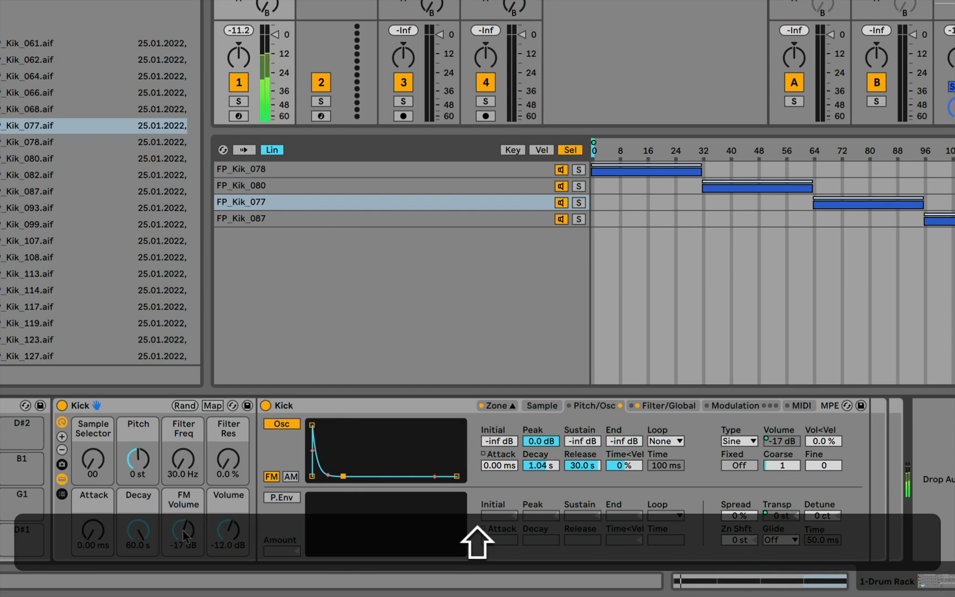
pyautogui.moveTo(183, 535)
pyautogui.mouseDown()
pyautogui.moveTo(184, 527)
pyautogui.moveTo(183, 543)
pyautogui.mouseUp()
pyautogui.moveTo(342, 478)
pyautogui.mouseDown()
pyautogui.moveTo(326, 476)
pyautogui.moveTo(340, 477)
pyautogui.mouseUp()
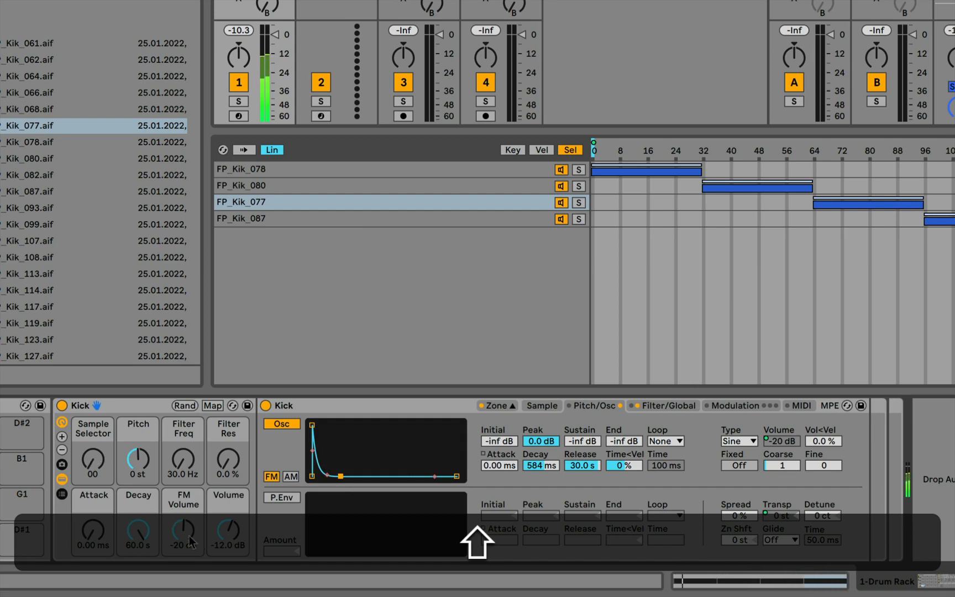
# Step: Audition FM Volume at several levels with Sample Selector raised to 45, ending with FM Volume at -inf dB
pyautogui.moveTo(183, 517)
pyautogui.mouseDown()
pyautogui.moveTo(183, 547)
pyautogui.moveTo(186, 531)
pyautogui.mouseUp()
pyautogui.moveTo(183, 542)
pyautogui.mouseDown()
pyautogui.moveTo(183, 518)
pyautogui.moveTo(183, 531)
pyautogui.mouseUp()
pyautogui.moveTo(93, 458); pyautogui.dragTo(93, 434)
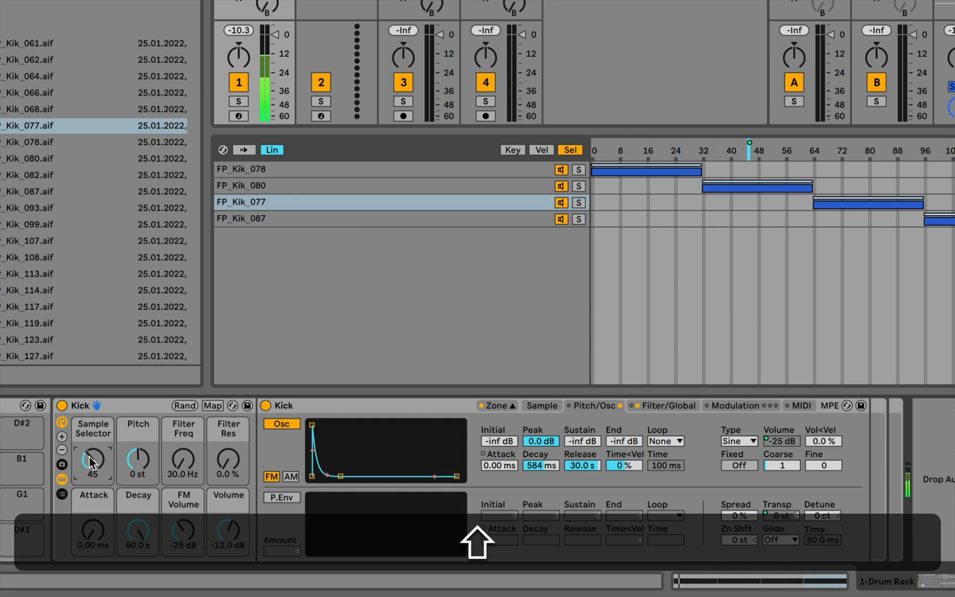
pyautogui.moveTo(187, 527); pyautogui.dragTo(187, 547)
pyautogui.moveTo(183, 531); pyautogui.dragTo(183, 497)
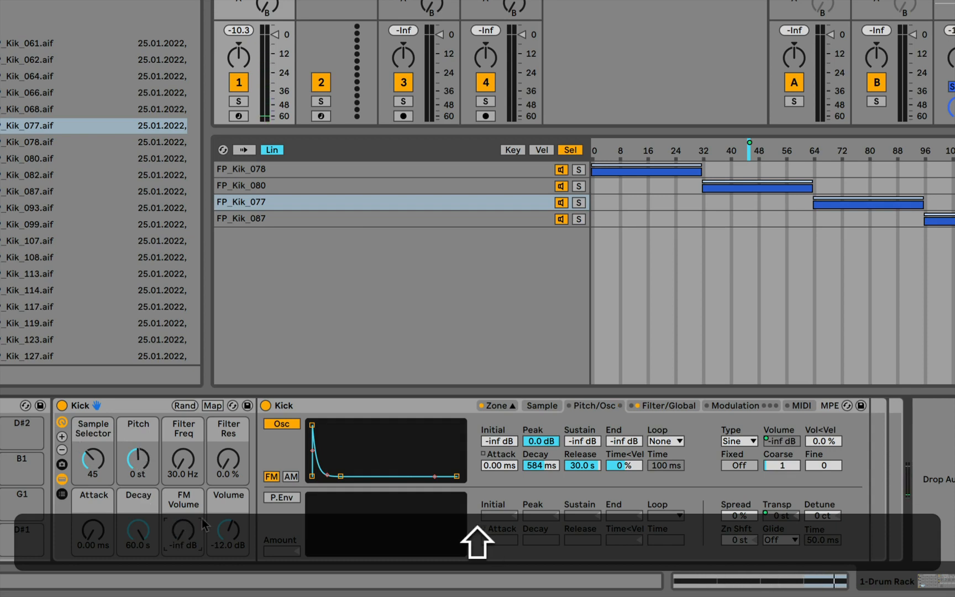
# Step: Hide the Kick Sampler's zone editor and view its modulation and filter settings
pyautogui.click(503, 406)
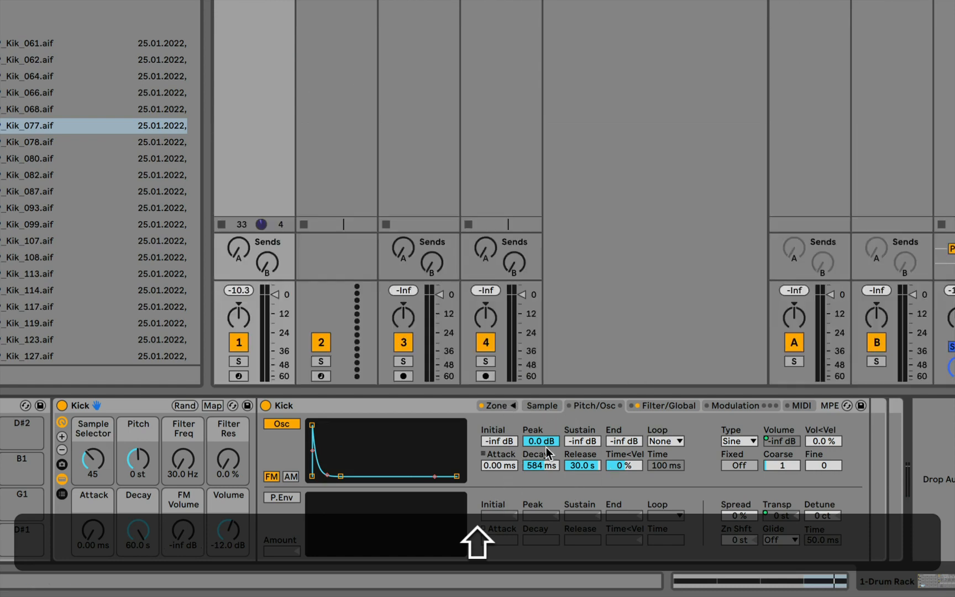
pyautogui.click(738, 405)
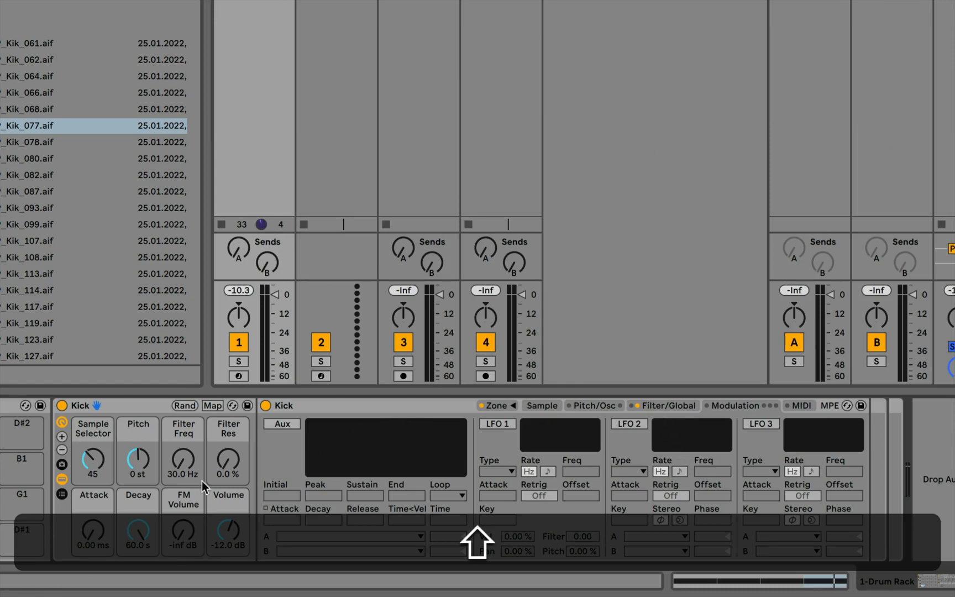
pyautogui.click(658, 407)
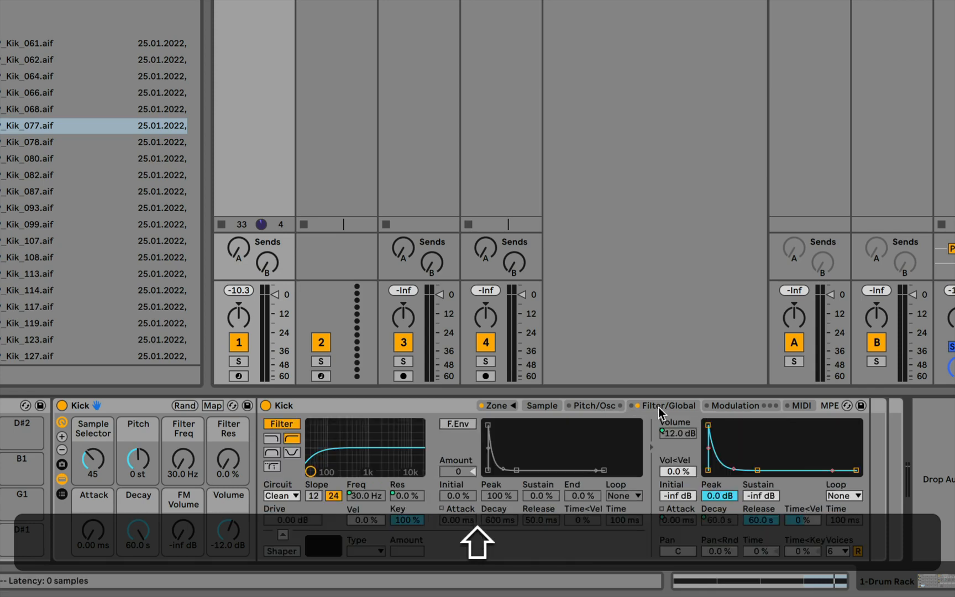
# Step: Try switching on the Kick Sampler's filter envelope and Shaper, and return FM Volume to -inf dB
pyautogui.click(453, 423)
pyautogui.moveTo(466, 474)
pyautogui.mouseDown()
pyautogui.moveTo(465, 449)
pyautogui.moveTo(465, 475)
pyautogui.moveTo(433, 458)
pyautogui.mouseUp()
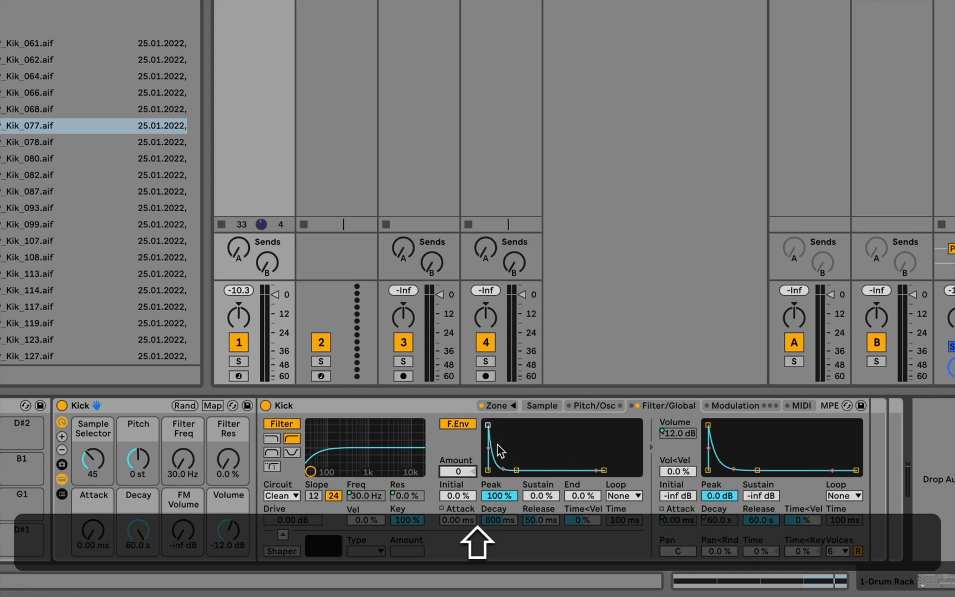
pyautogui.click(455, 424)
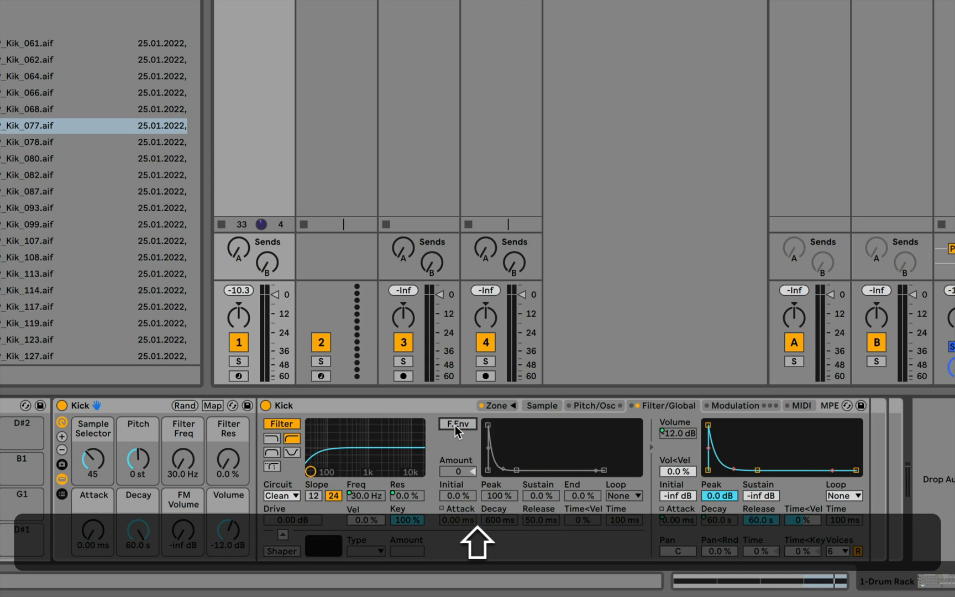
pyautogui.click(292, 551)
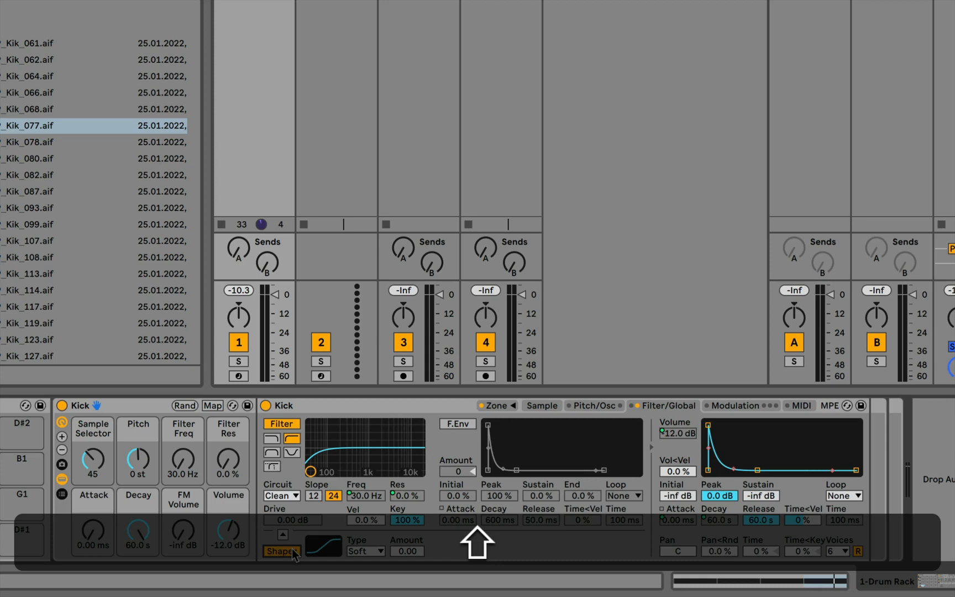
pyautogui.click(292, 550)
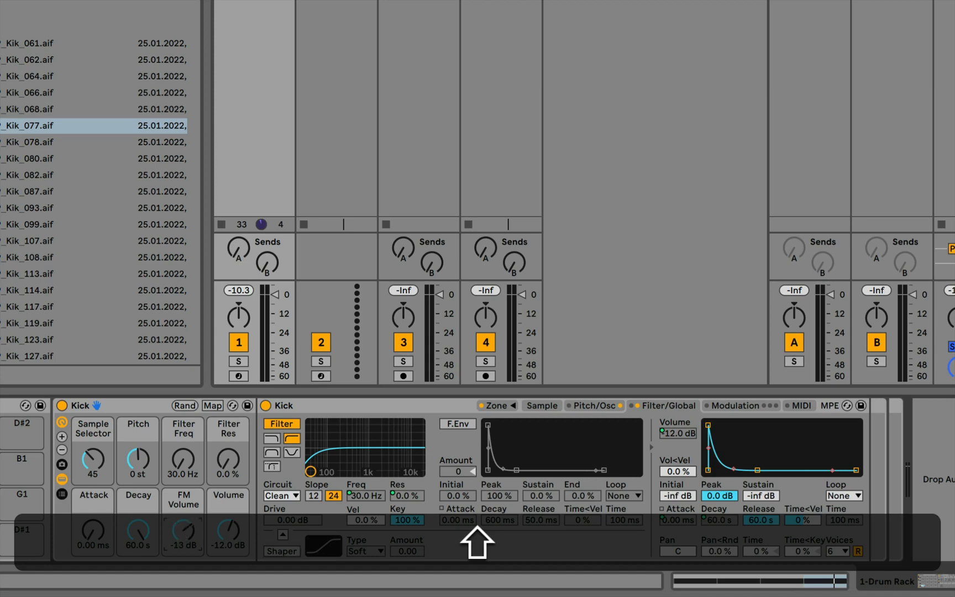
pyautogui.click(182, 534)
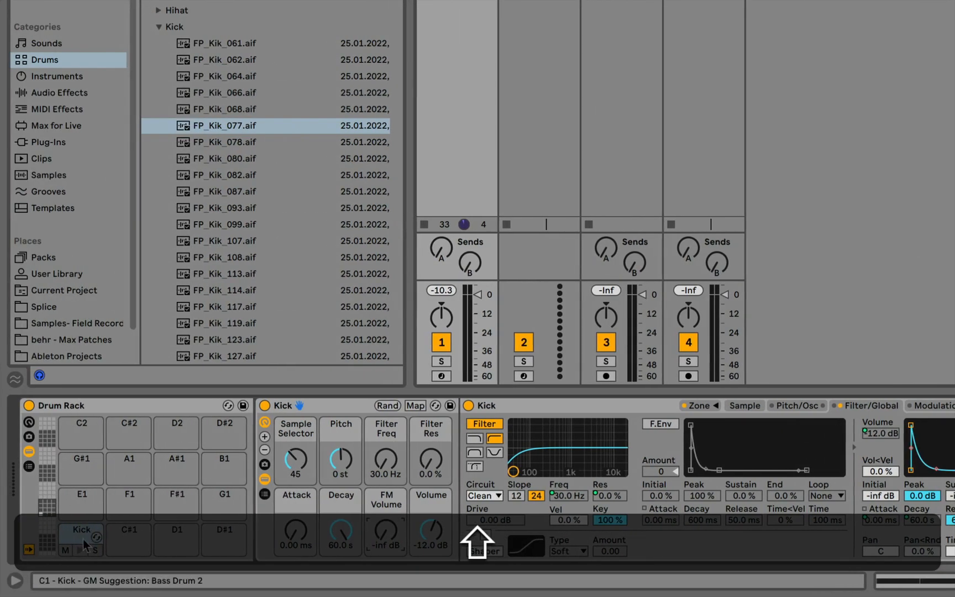
# Step: Try moving the Kick pad from C1 to C#1 and return it to C1
pyautogui.click(79, 535)
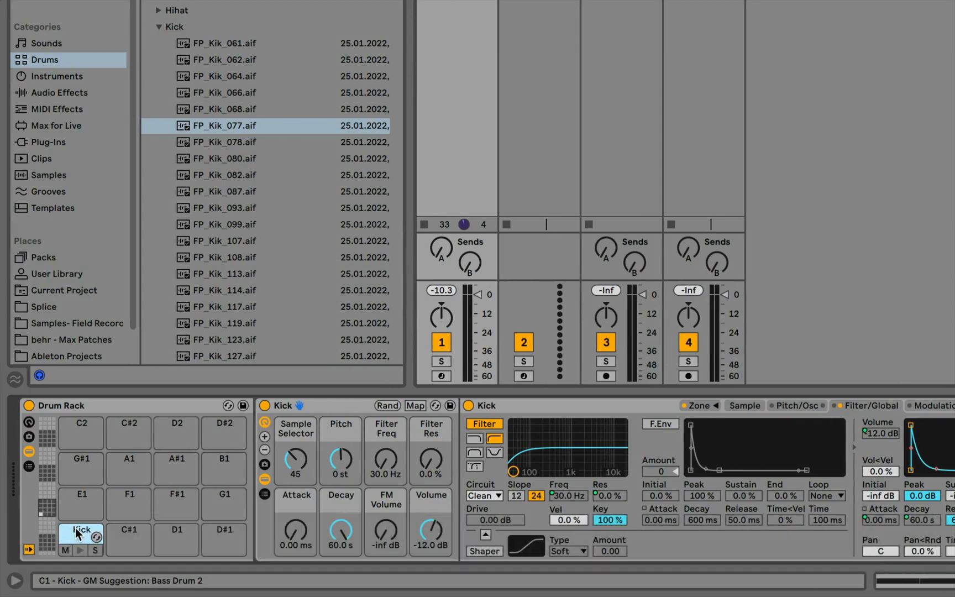
pyautogui.click(79, 534)
pyautogui.click(290, 407)
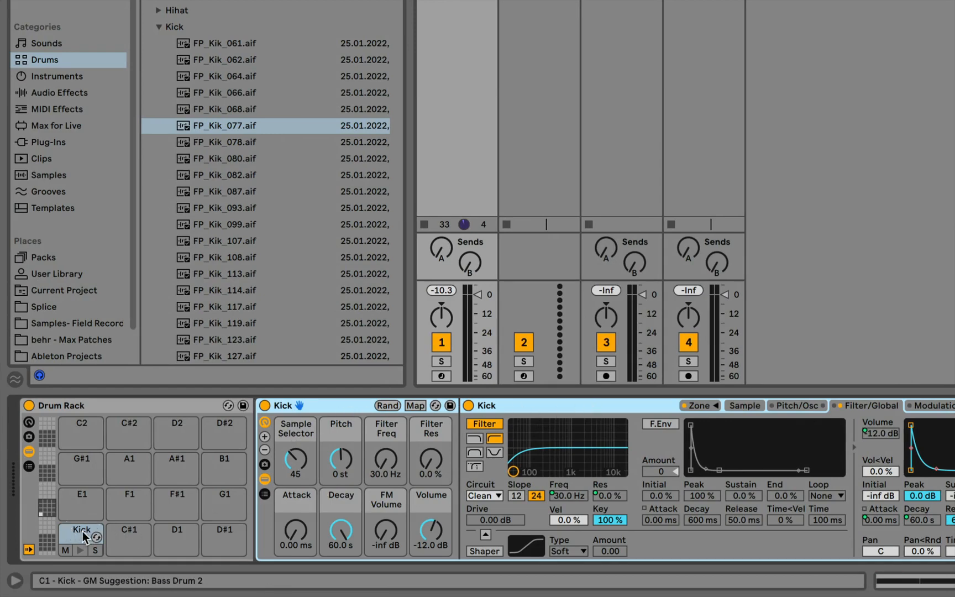
pyautogui.moveTo(76, 536); pyautogui.dragTo(126, 541)
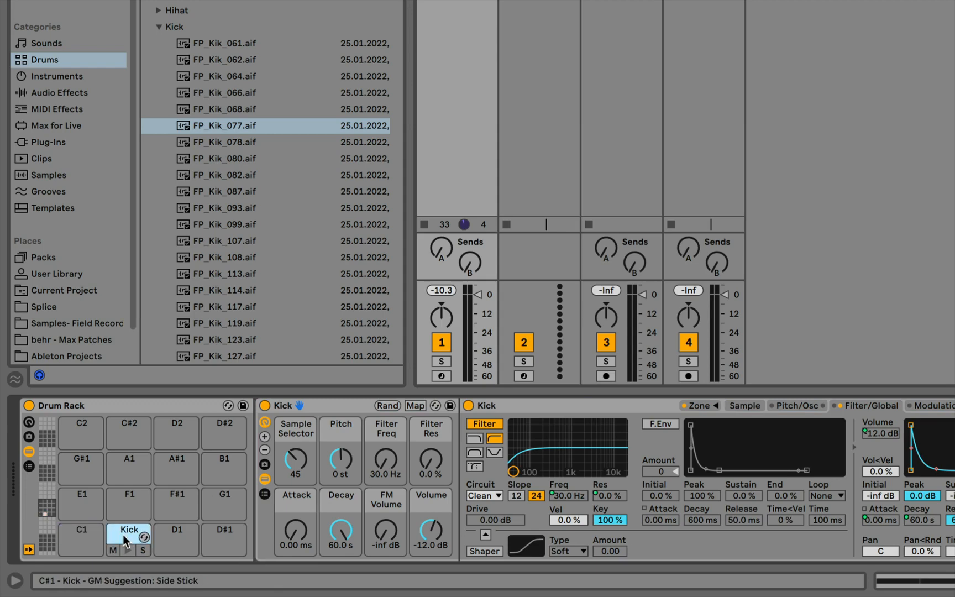
pyautogui.moveTo(122, 535); pyautogui.dragTo(83, 535)
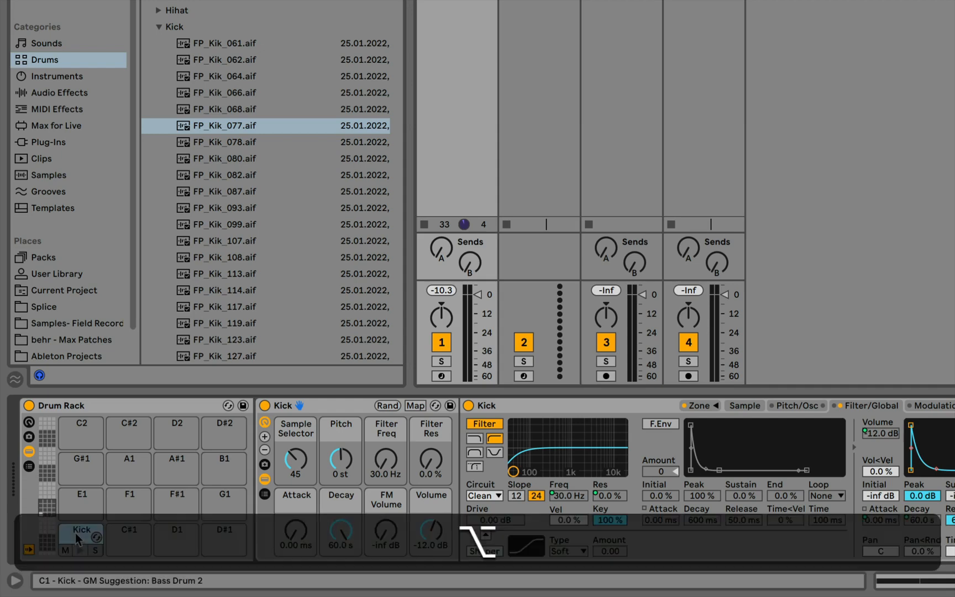
# Step: Duplicate the Kick pad from C1 onto the empty C#1 pad
pyautogui.moveTo(77, 537); pyautogui.dragTo(129, 534)
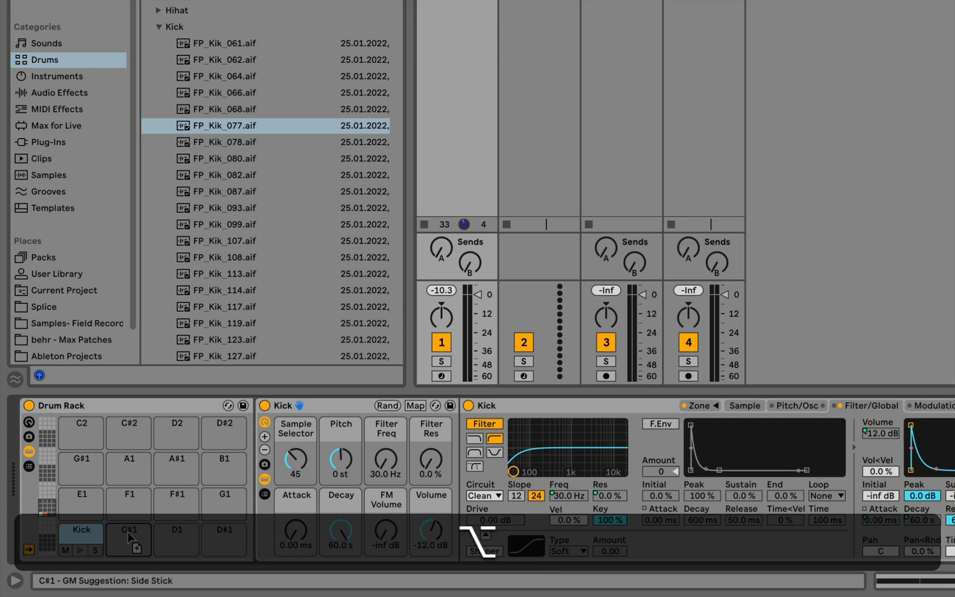
pyautogui.moveTo(128, 532); pyautogui.dragTo(129, 533)
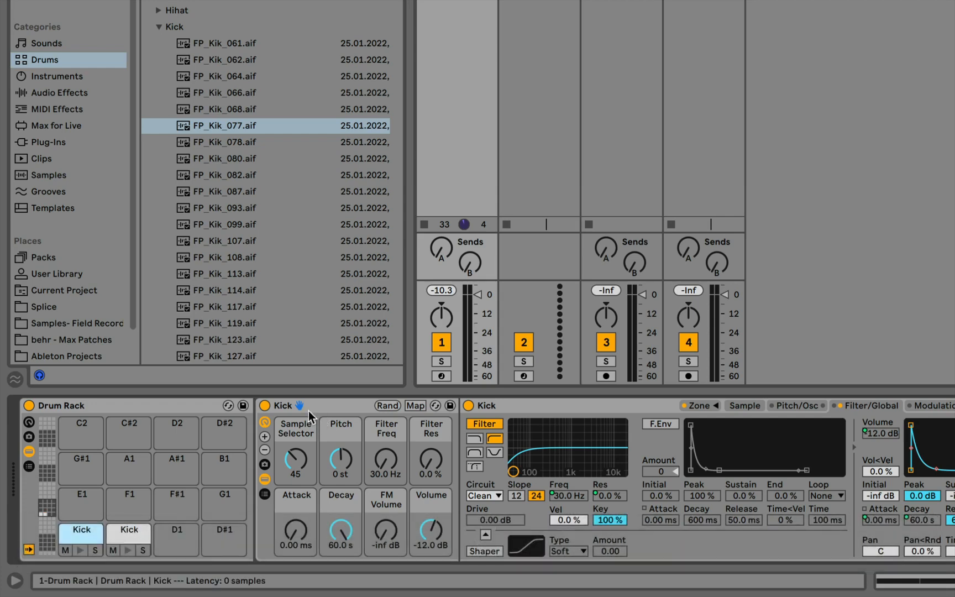
# Step: Rename the instrument rack on the selected C1 pad as Snare and copy that name
pyautogui.click(281, 408)
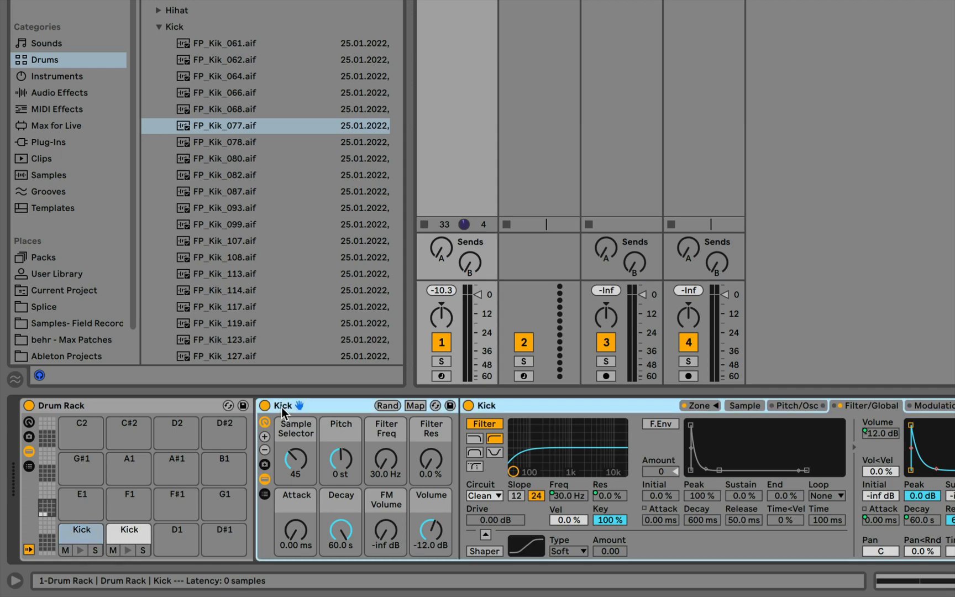
pyautogui.press('super+r')
pyautogui.press('shift')
pyautogui.write('S')
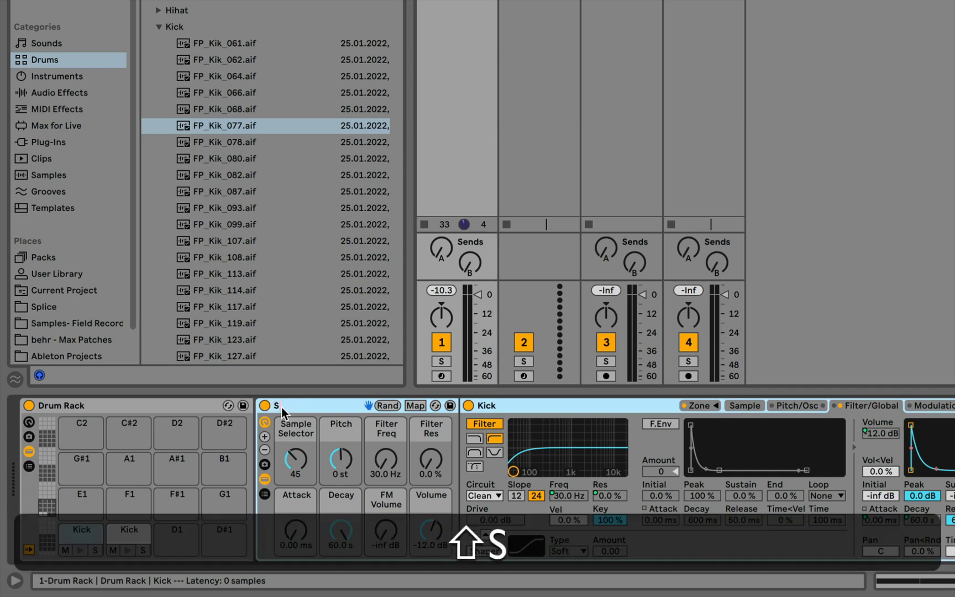
pyautogui.write('nare')
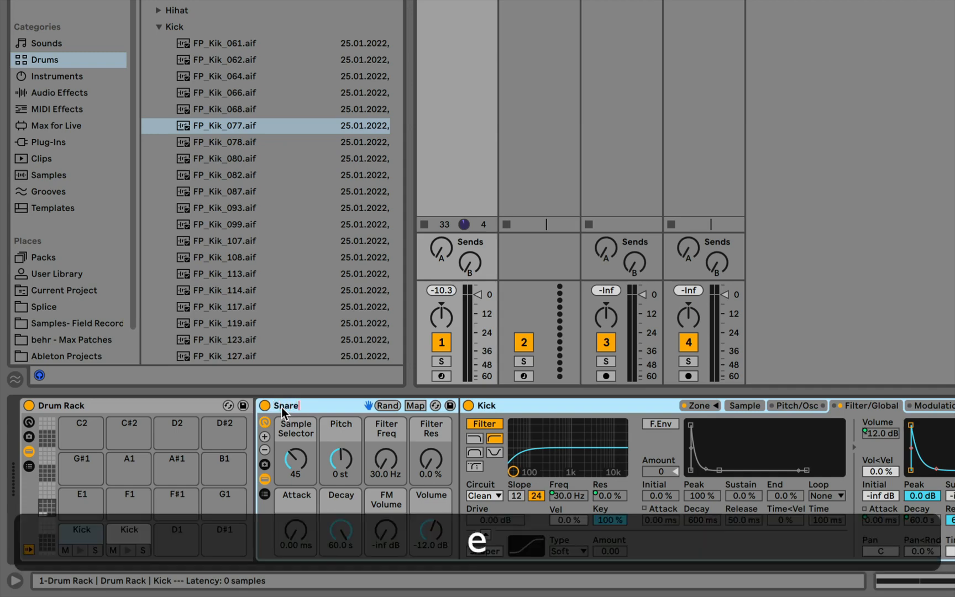
pyautogui.press('Return')
pyautogui.press('super+r')
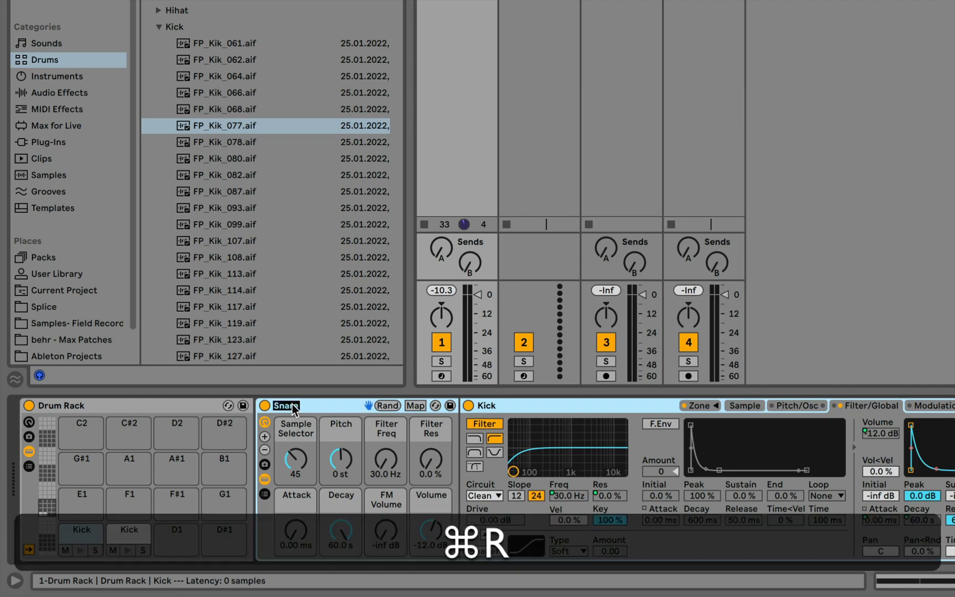
pyautogui.press('super+c')
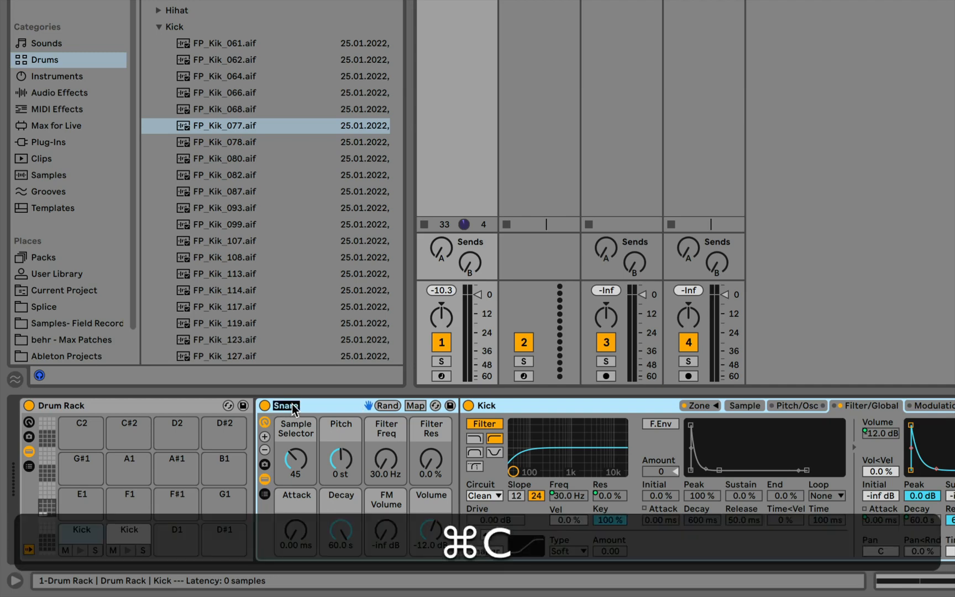
# Step: Rename the duplicated C#1 pad as Snare using the copied name
pyautogui.click(128, 533)
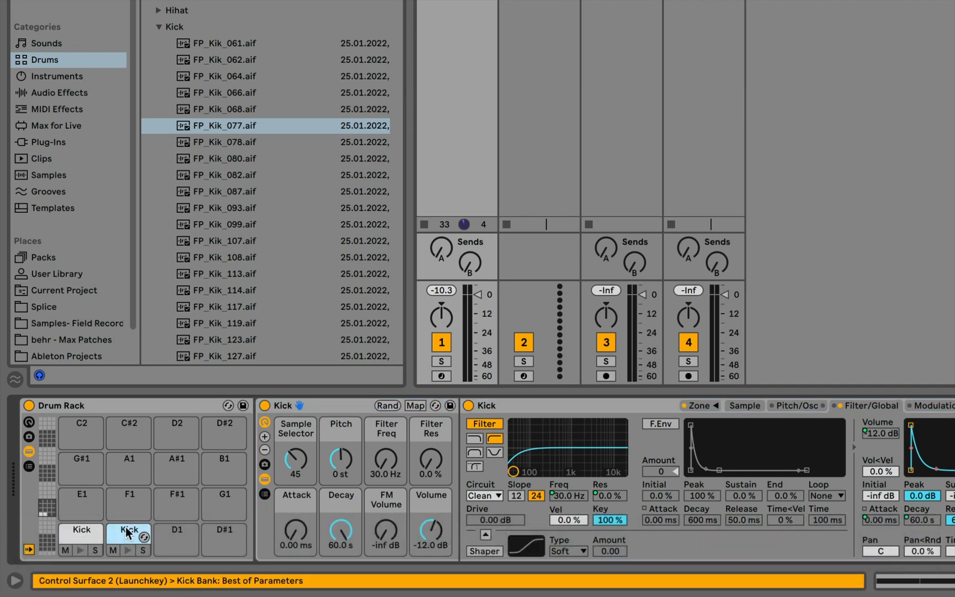
pyautogui.press('super+r')
pyautogui.press('super+v')
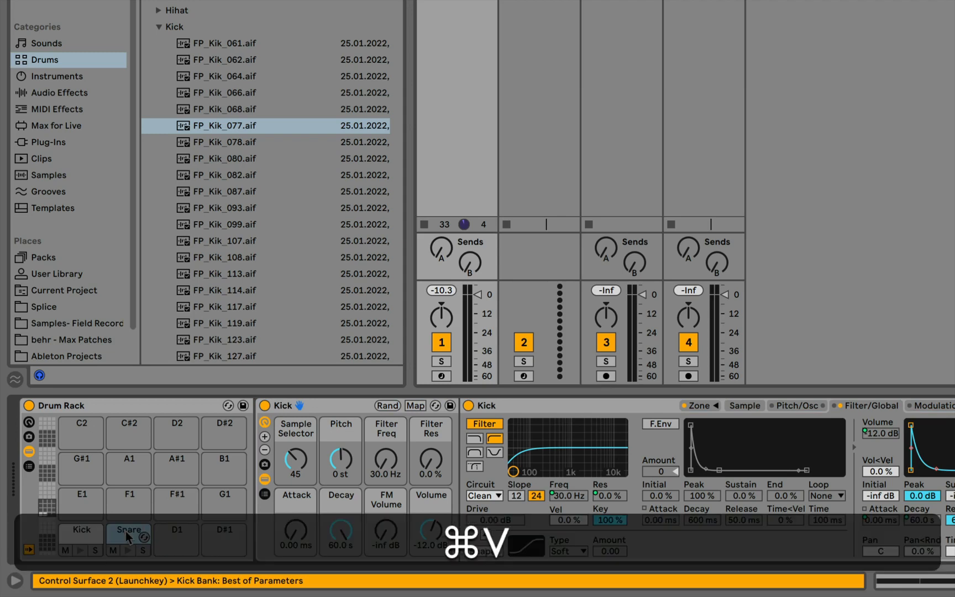
pyautogui.click(126, 534)
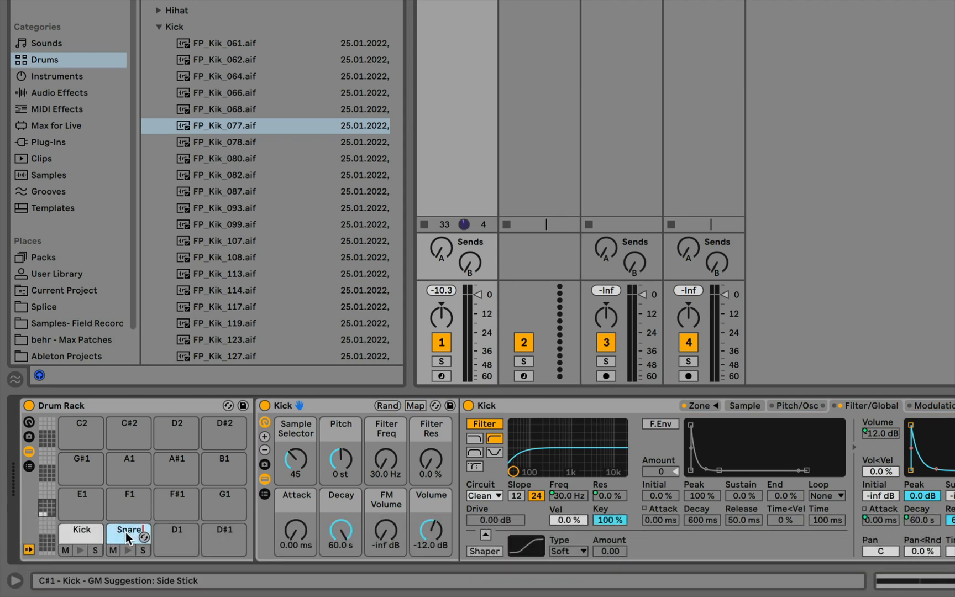
# Step: Rename the C#1 pad's Sampler and its instrument rack as Snare using the copied name
pyautogui.click(490, 408)
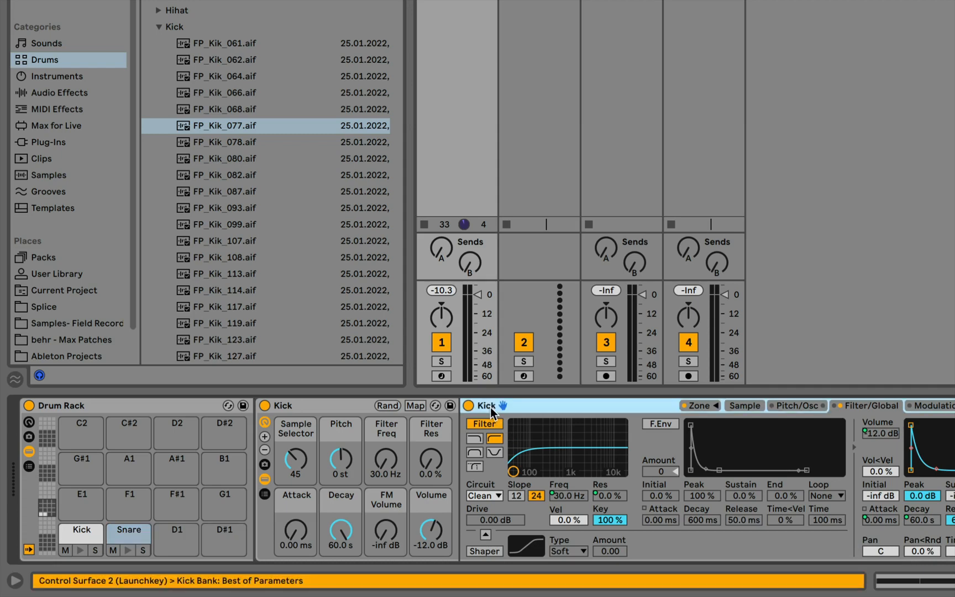
pyautogui.press('super+r')
pyautogui.press('super+v')
pyautogui.click(567, 412)
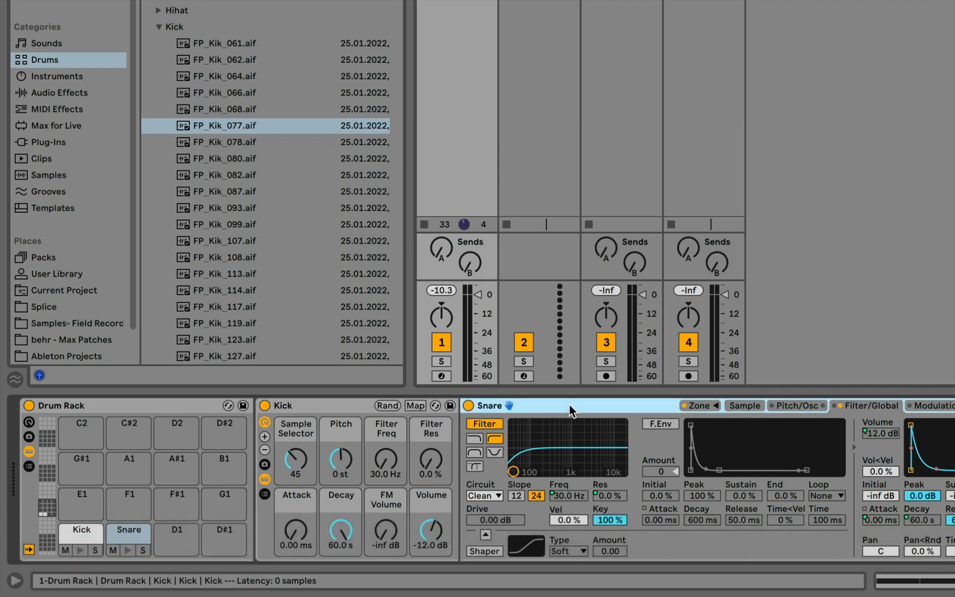
pyautogui.click(312, 406)
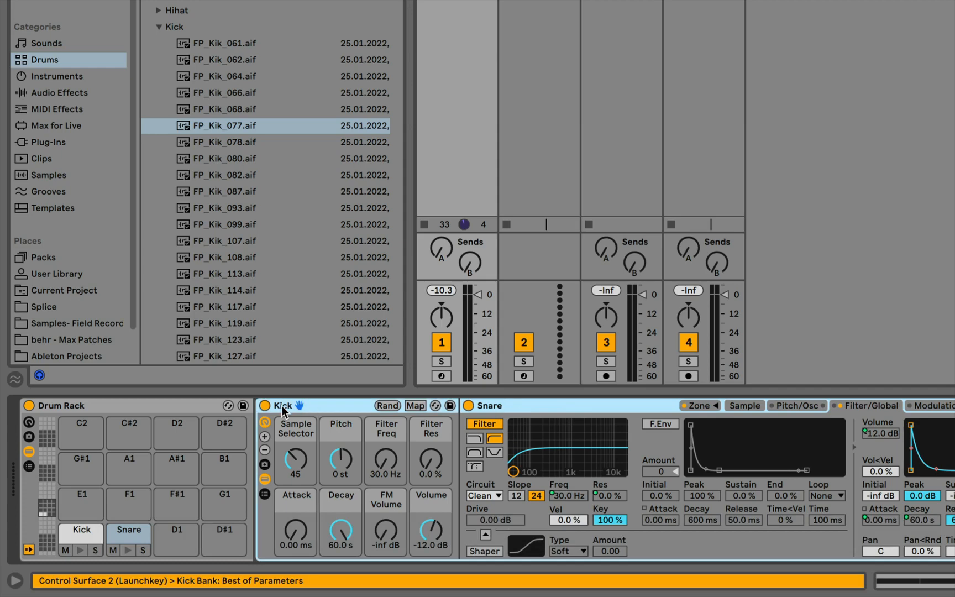
pyautogui.press('super+r')
pyautogui.press('super+v')
pyautogui.press('Return')
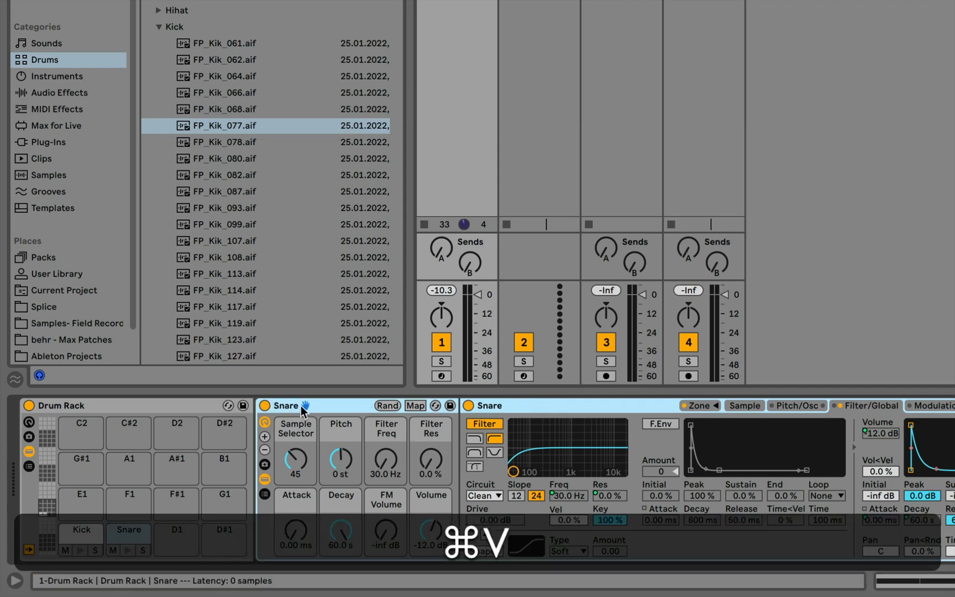
# Step: Delete all four kick samples, FP_Kik_078, 080, 077 and 087, from the Snare Sampler's zone list
pyautogui.click(120, 532)
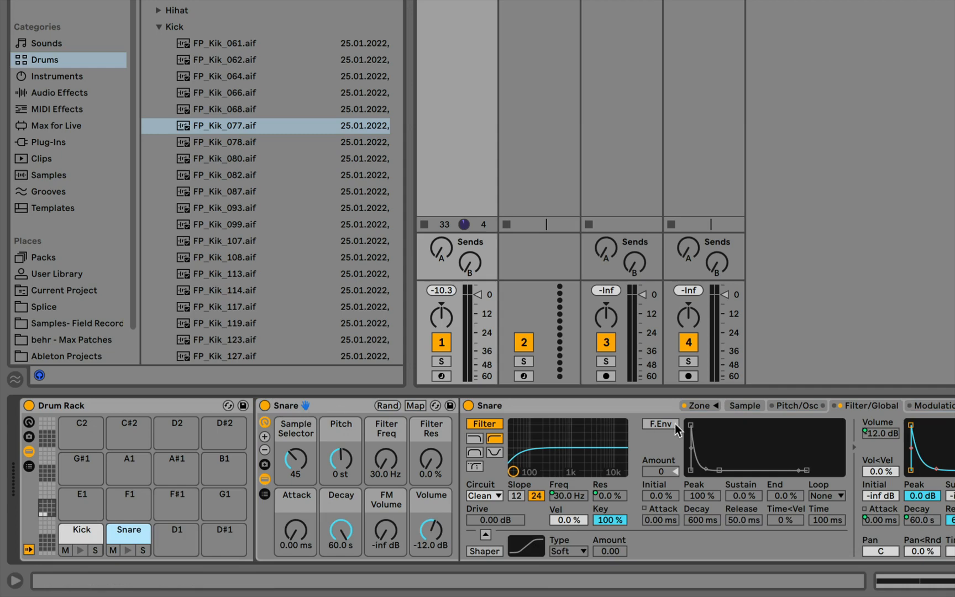
pyautogui.click(705, 409)
pyautogui.click(512, 217)
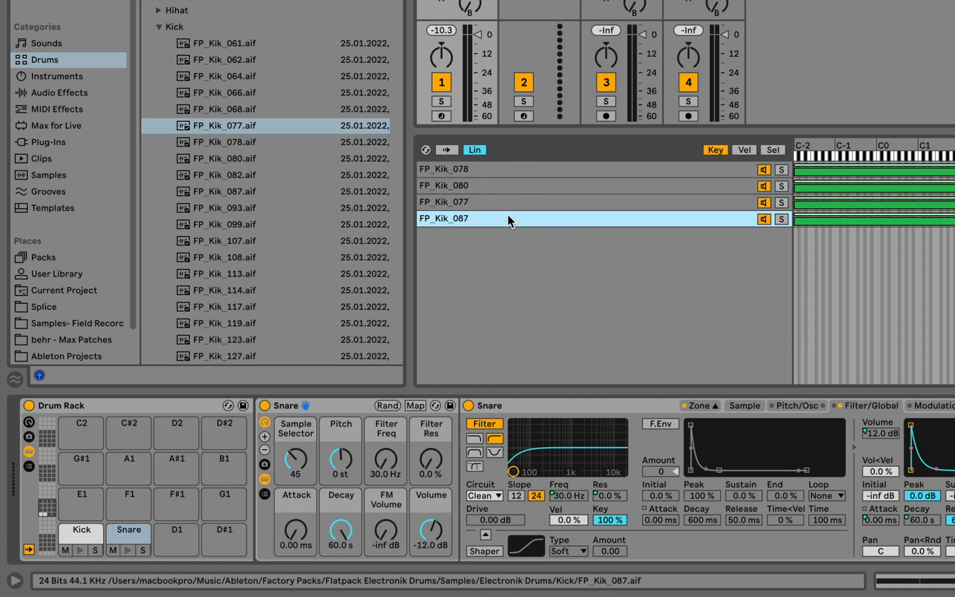
pyautogui.keyDown('shift'); pyautogui.click(479, 170); pyautogui.keyUp('shift')
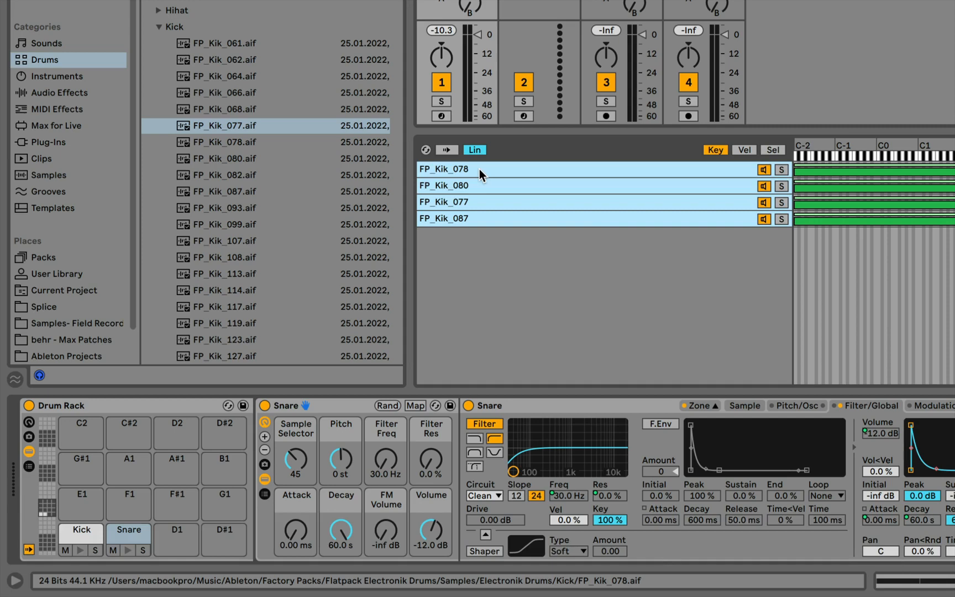
pyautogui.click(503, 169)
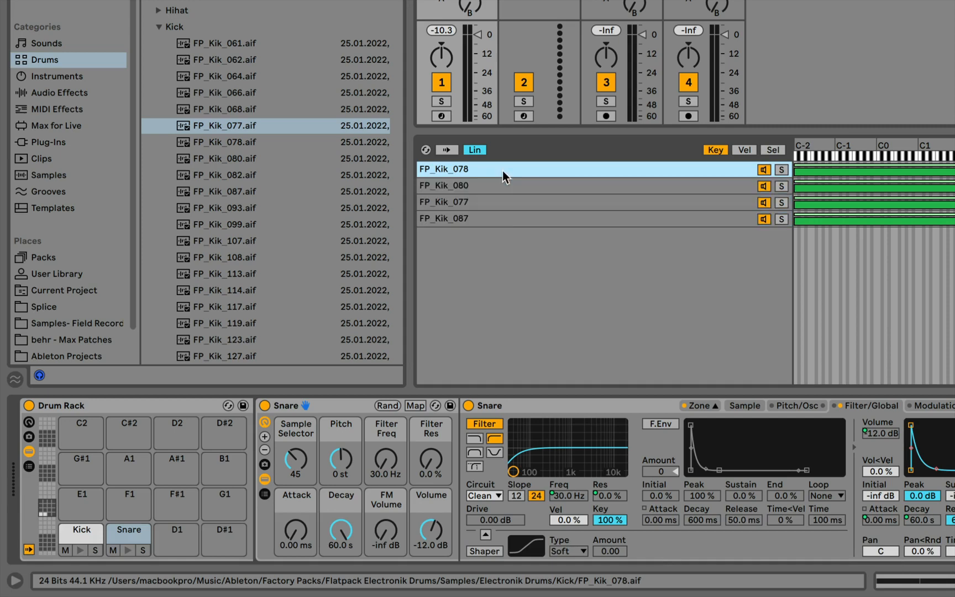
pyautogui.press('super+a')
pyautogui.click(492, 219)
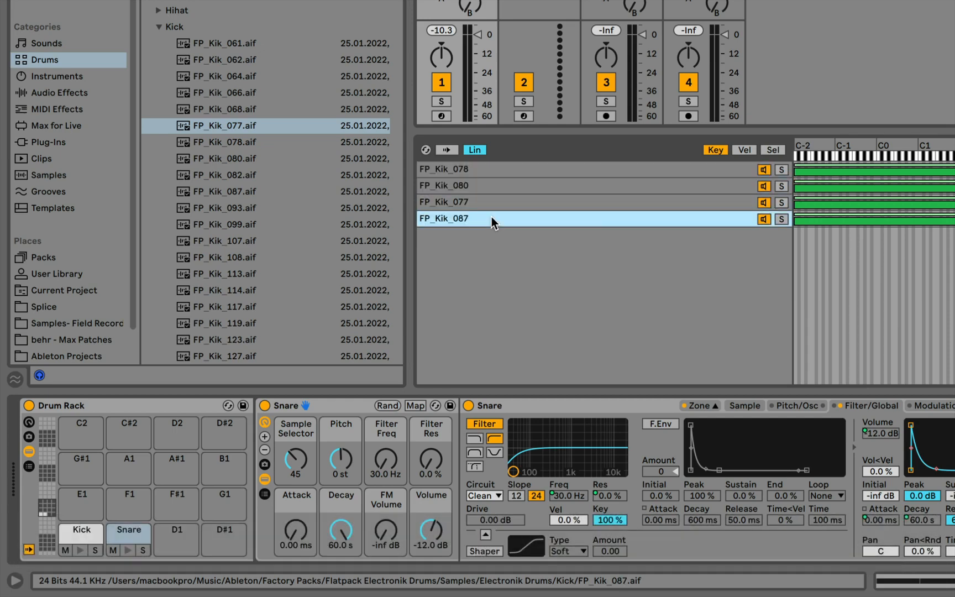
pyautogui.click(474, 165)
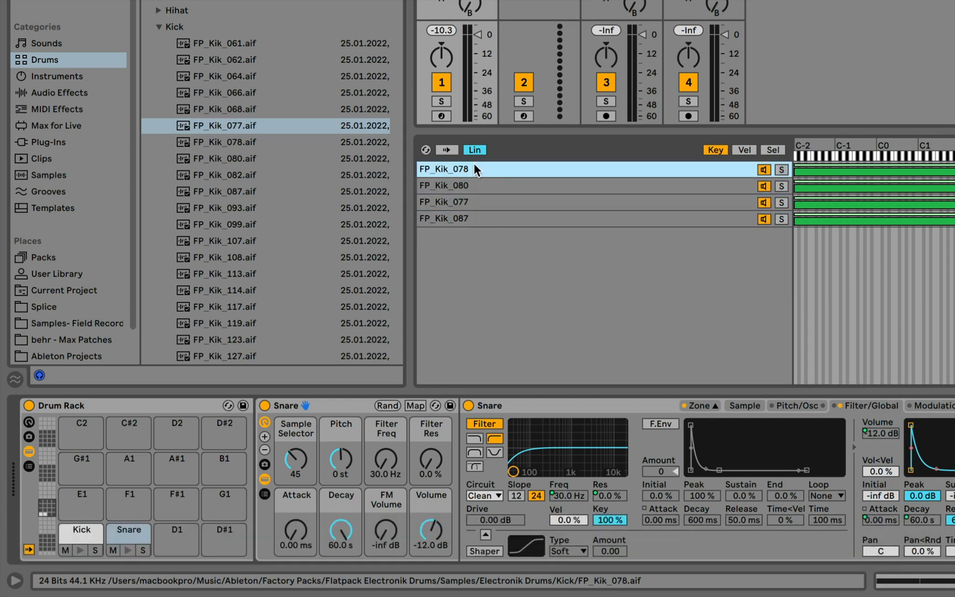
pyautogui.keyDown('shift'); pyautogui.click(484, 222); pyautogui.keyUp('shift')
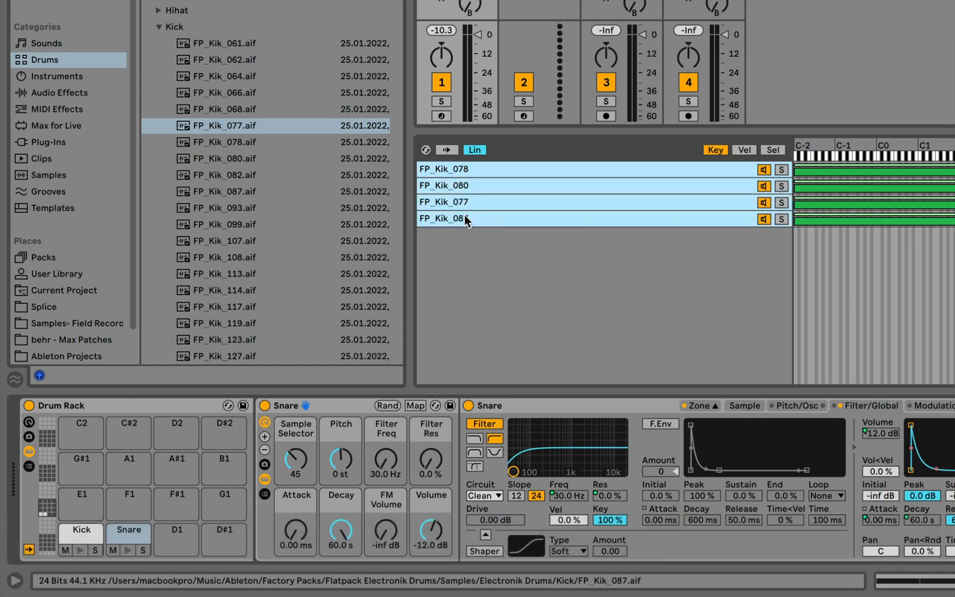
pyautogui.rightClick(466, 220)
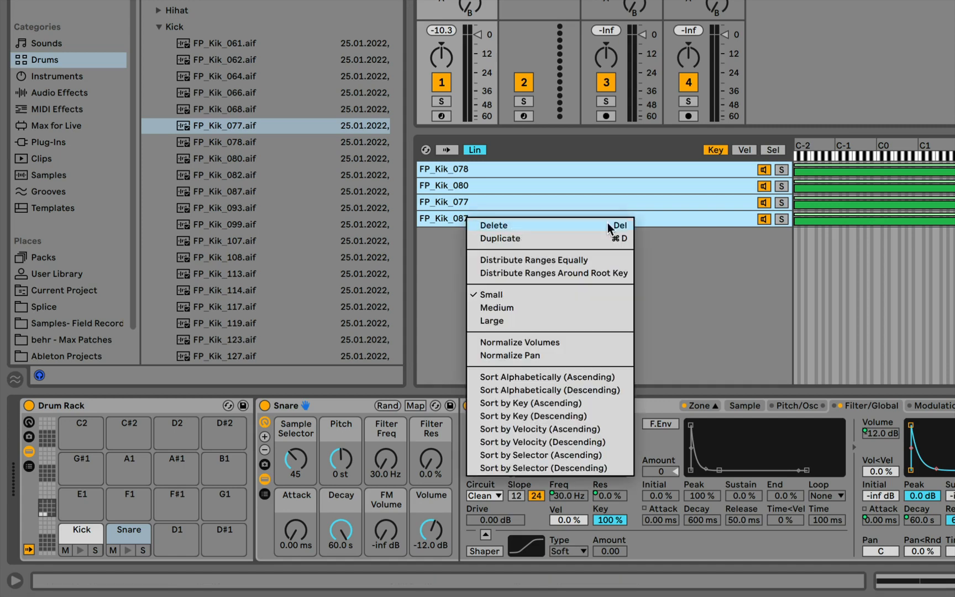
pyautogui.click(580, 221)
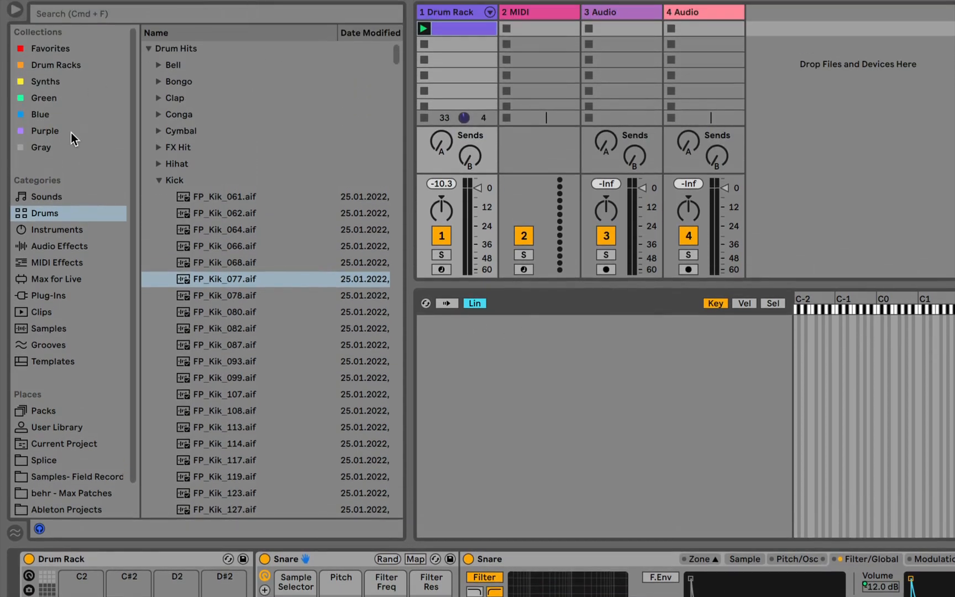
# Step: Collapse the Kick sample folder under Drum Hits in the browser
pyautogui.click(159, 180)
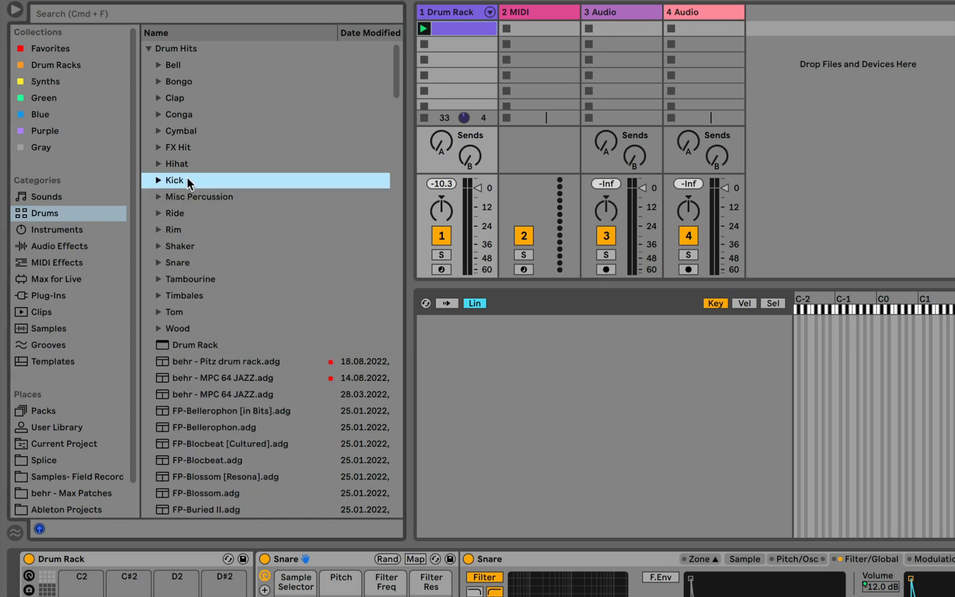
# Step: Expand the Snare folder of the drum hits, preview FP_Snare_005.aif and lower the preview volume to about -13 dB
pyautogui.click(159, 263)
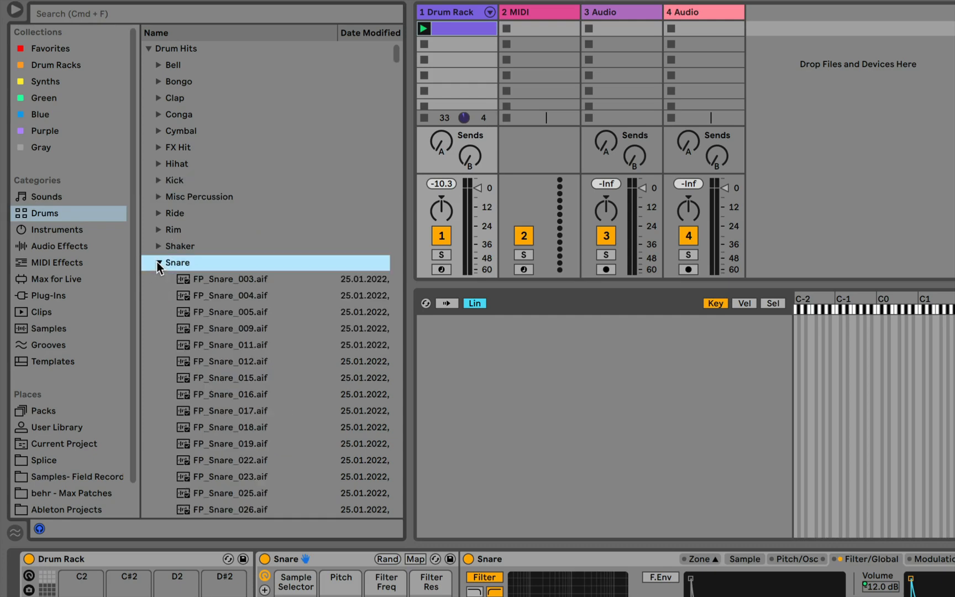
pyautogui.scroll(-5, 243, 437)
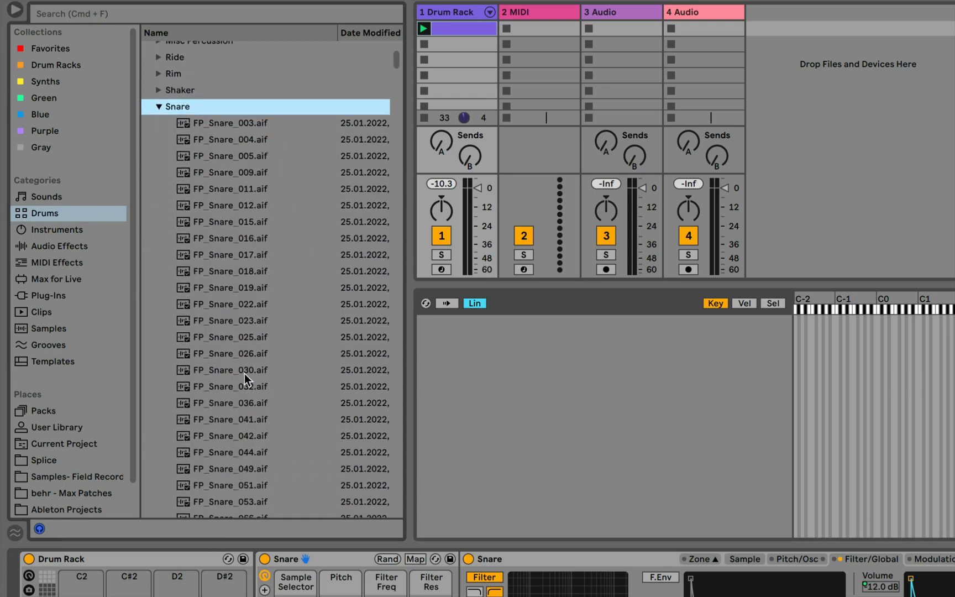
pyautogui.scroll(-15, 244, 373)
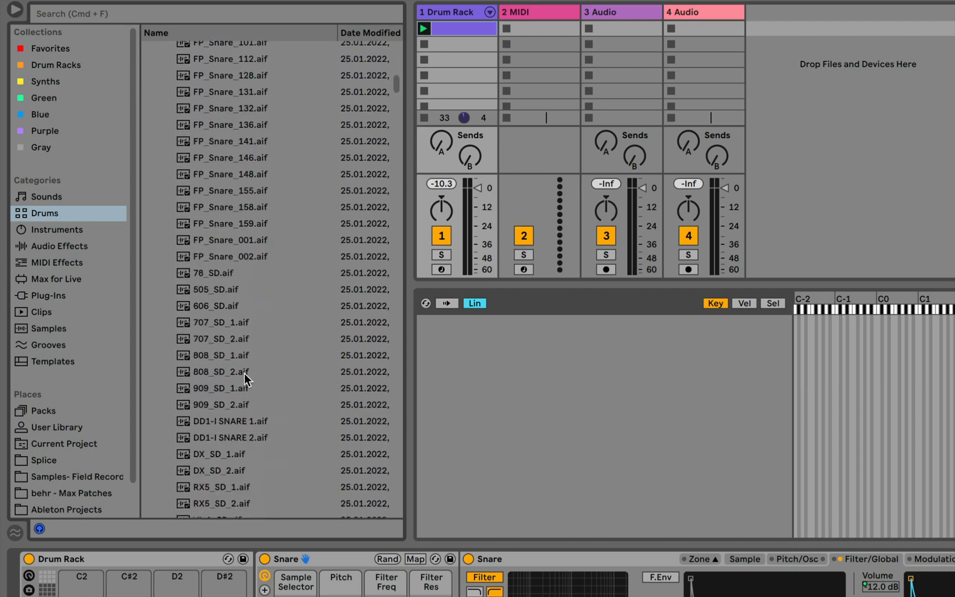
pyautogui.scroll(15, 244, 374)
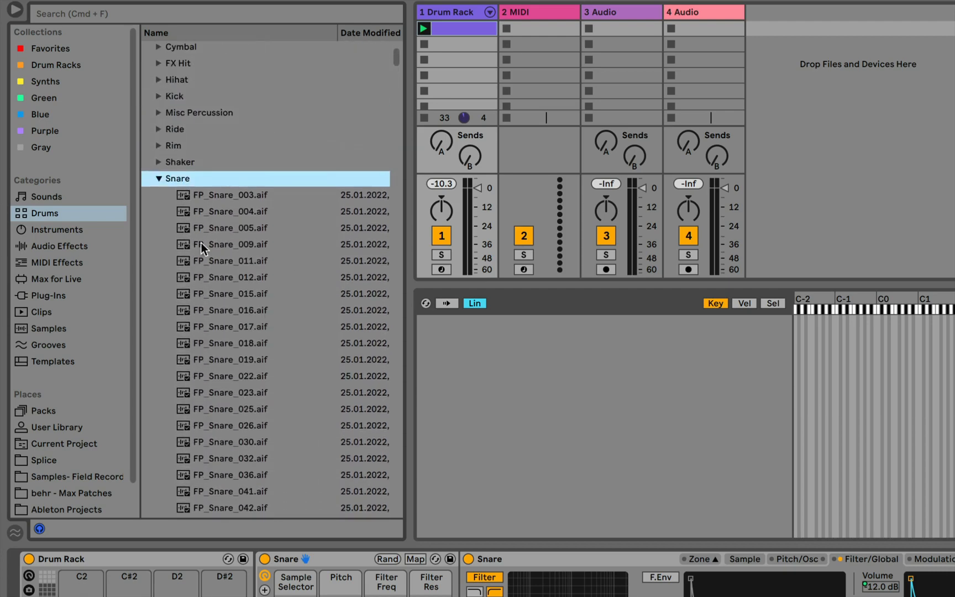
pyautogui.click(163, 224)
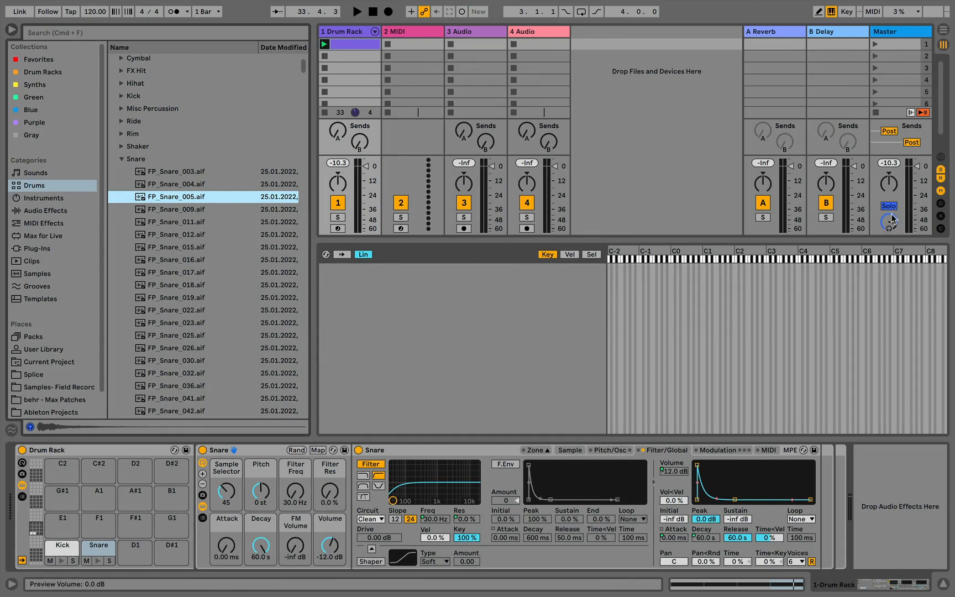
pyautogui.moveTo(891, 221); pyautogui.dragTo(892, 227)
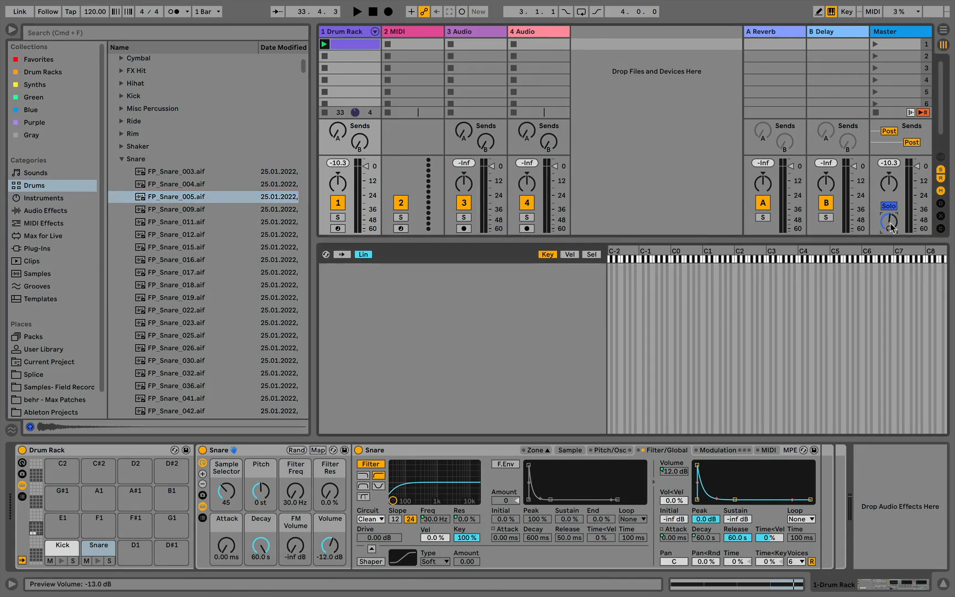
# Step: Audition the snare samples from FP_Snare_009.aif onward and add FP_Snare_023 and FP_Snare_025 to the Snare Sampler's zone list
pyautogui.click(177, 213)
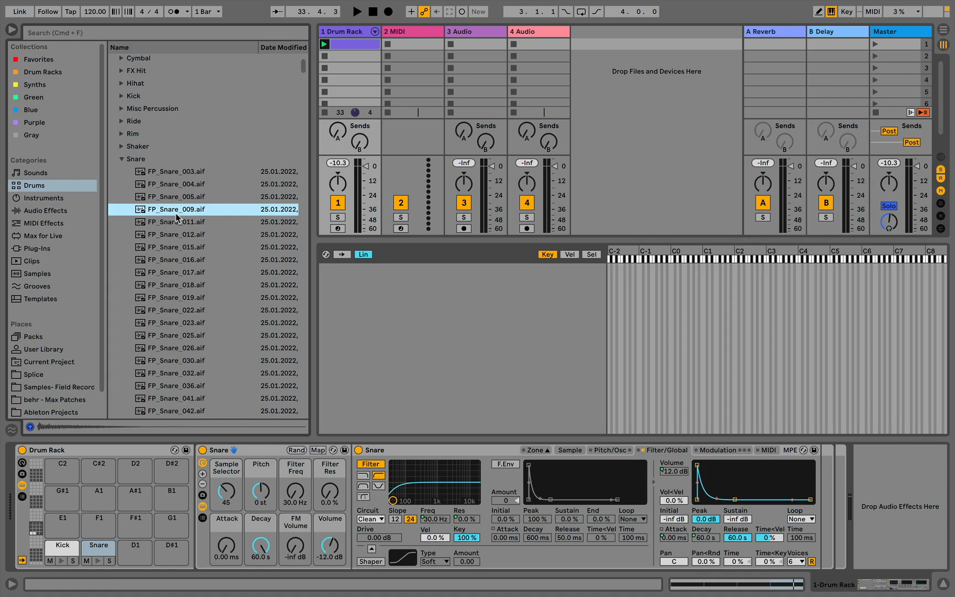
pyautogui.press('Down')
pyautogui.press('Down')
pyautogui.press('Down')
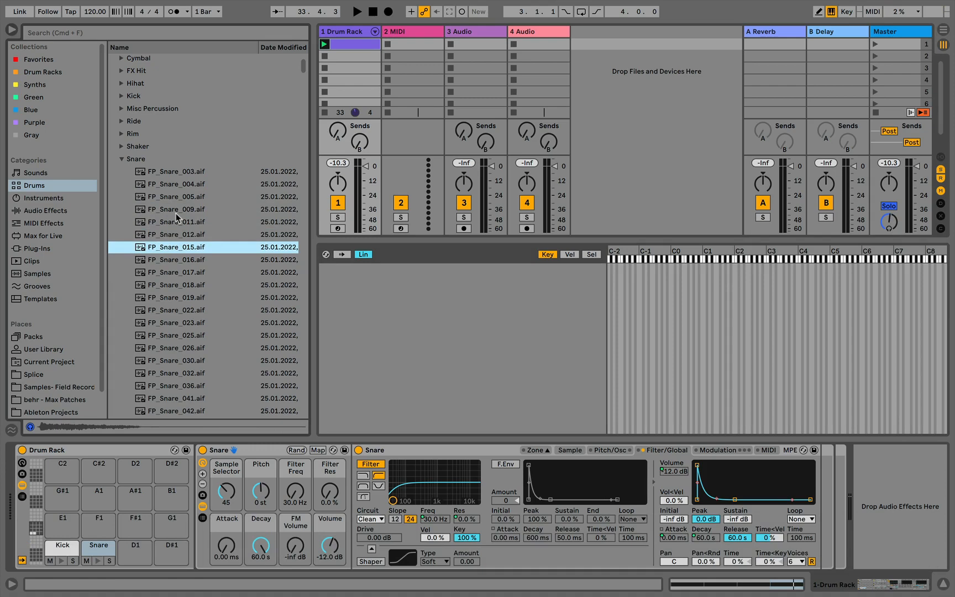
pyautogui.press('Down')
pyautogui.press('Down')
pyautogui.press('Down')
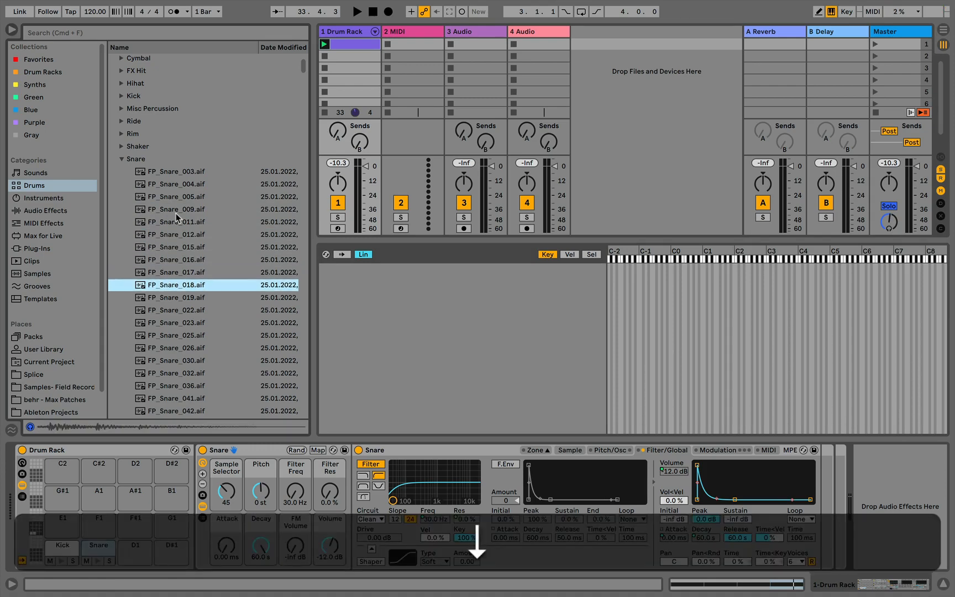
pyautogui.press('Down')
pyautogui.press('Down')
pyautogui.press('Down')
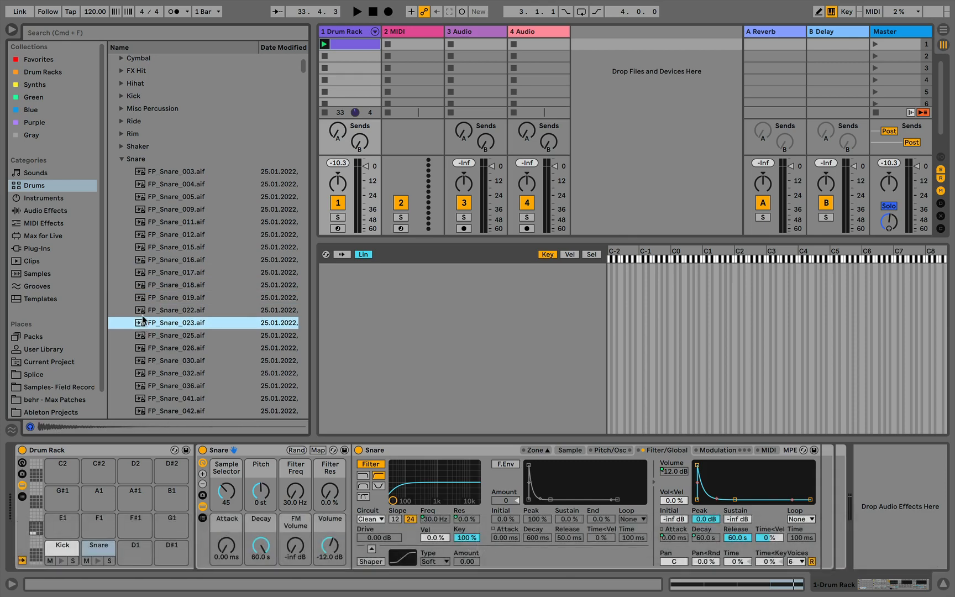
pyautogui.moveTo(147, 323); pyautogui.dragTo(383, 328)
pyautogui.click(157, 337)
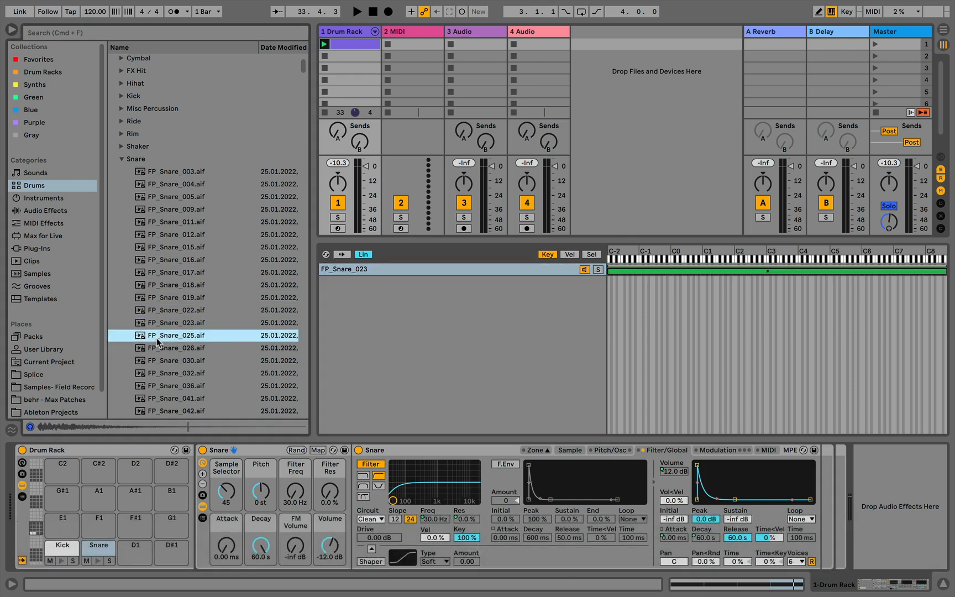
pyautogui.moveTo(143, 339); pyautogui.dragTo(415, 335)
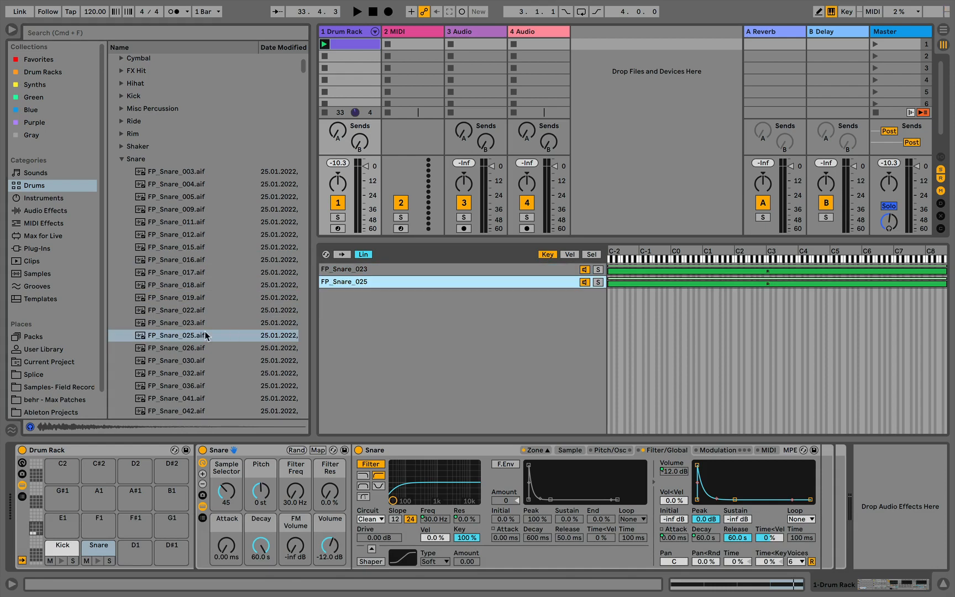
# Step: Audition the following snares from FP_Snare_026.aif to FP_Snare_068.aif and add FP_Snare_068 as a further zone of the Snare Sampler
pyautogui.click(149, 348)
pyautogui.click(149, 361)
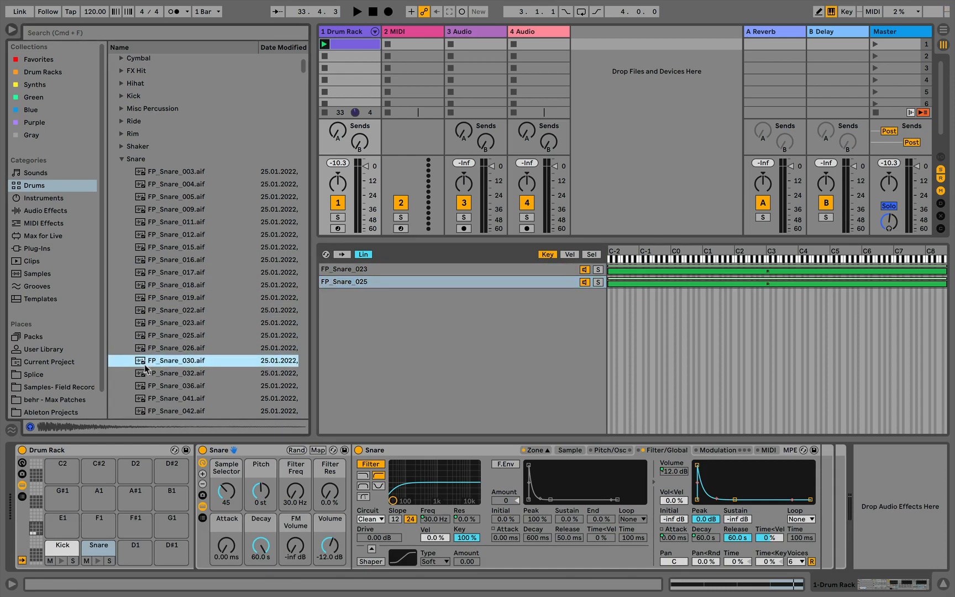
pyautogui.click(150, 373)
pyautogui.click(148, 386)
pyautogui.scroll(-3, 148, 385)
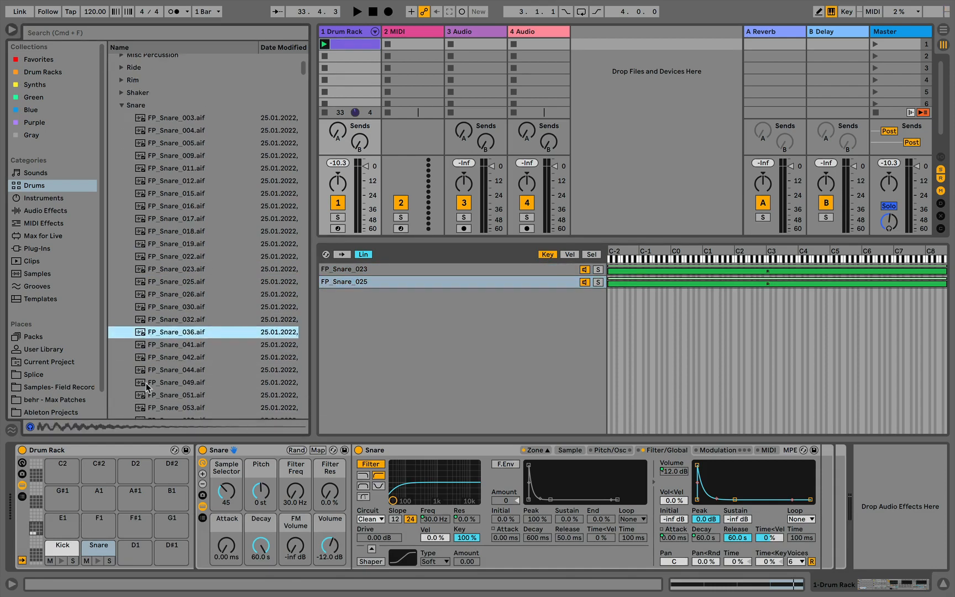
pyautogui.click(142, 330)
pyautogui.click(144, 343)
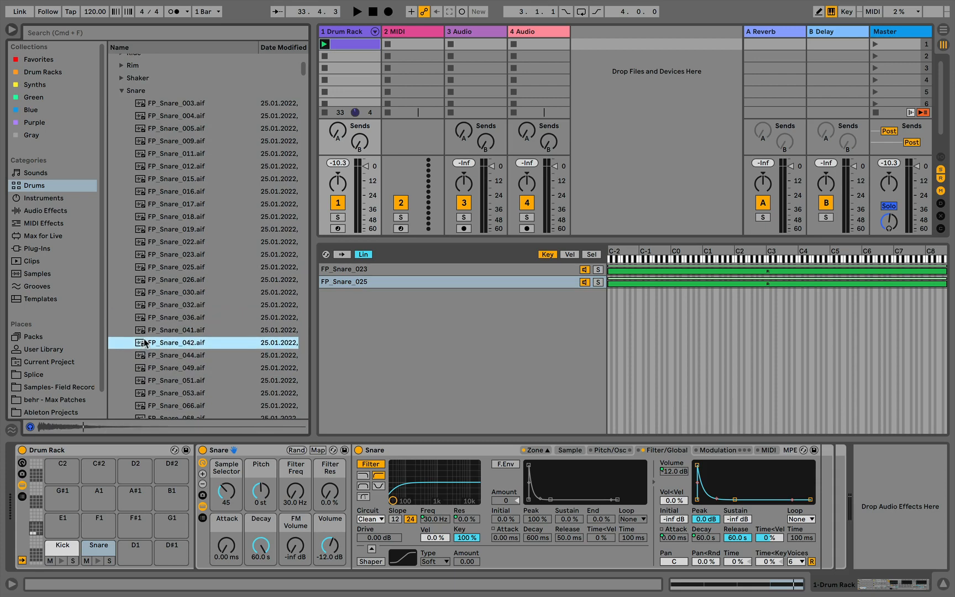
pyautogui.click(146, 355)
pyautogui.scroll(-3, 146, 363)
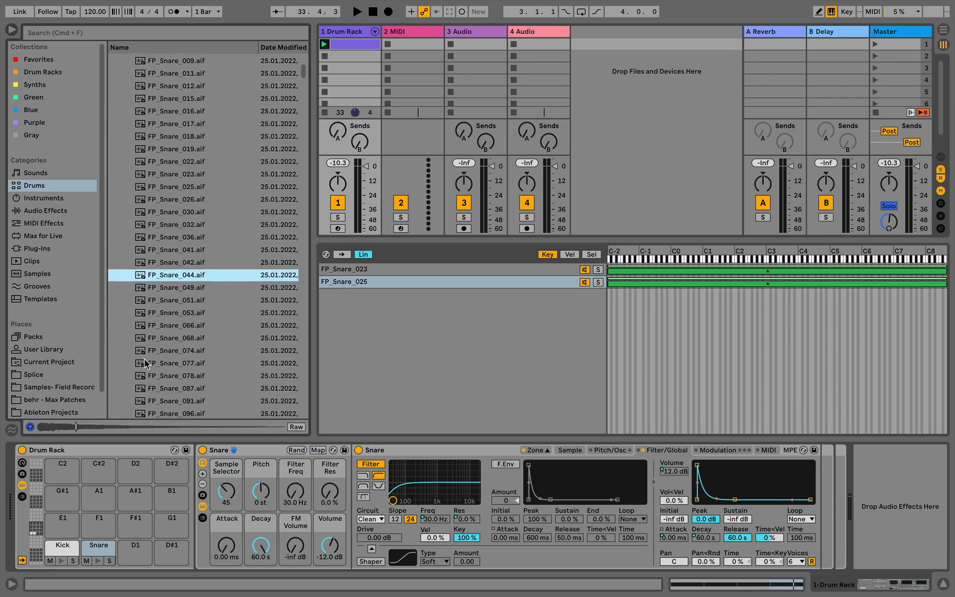
pyautogui.click(147, 291)
pyautogui.click(148, 302)
pyautogui.click(160, 325)
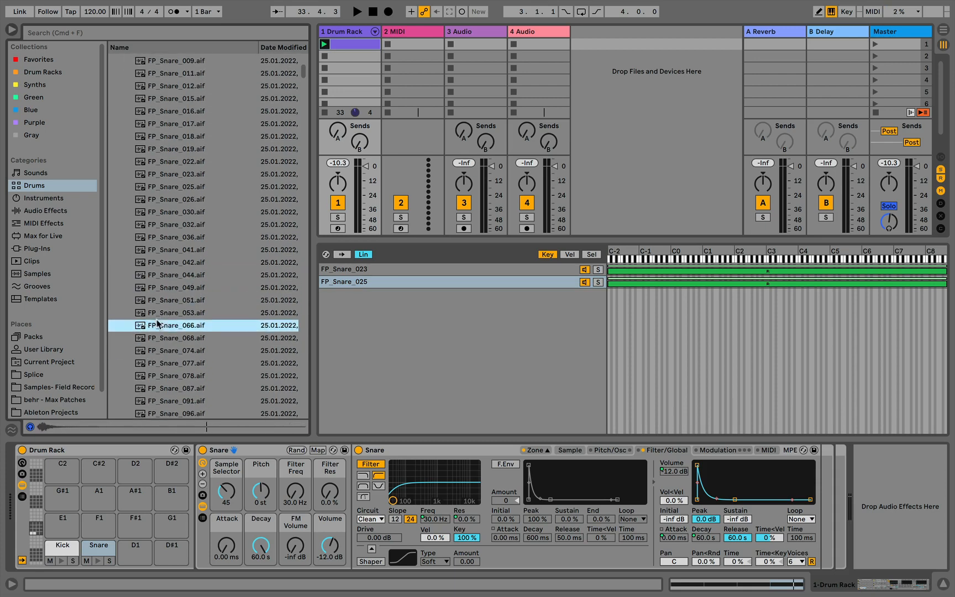
pyautogui.click(151, 338)
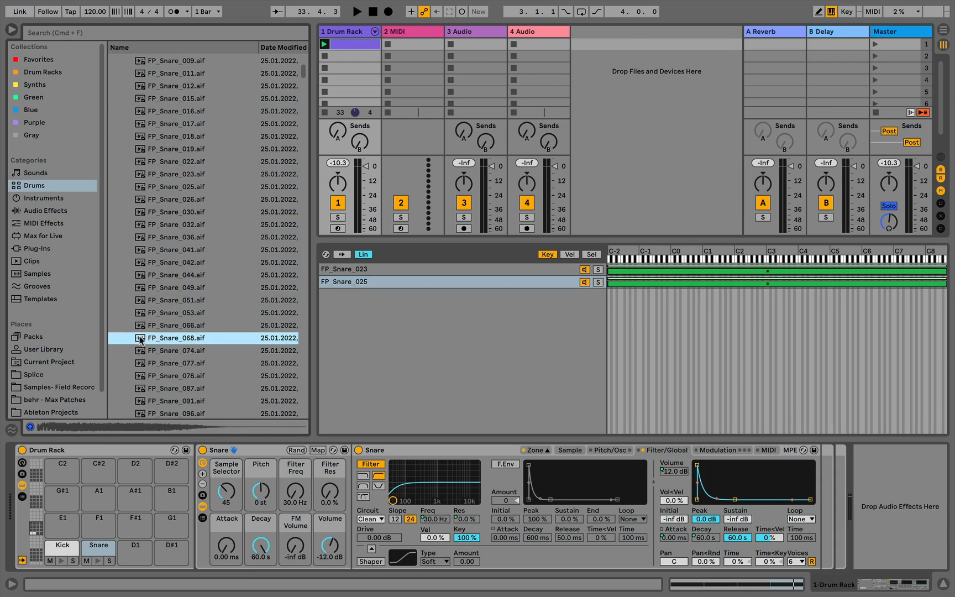
pyautogui.moveTo(144, 340); pyautogui.dragTo(372, 317)
# Step: Audition more samples further down the Snare folder, between FP_Snare_078.aif and FP_Snare_001.aif
pyautogui.scroll(-4, 141, 339)
pyautogui.click(160, 323)
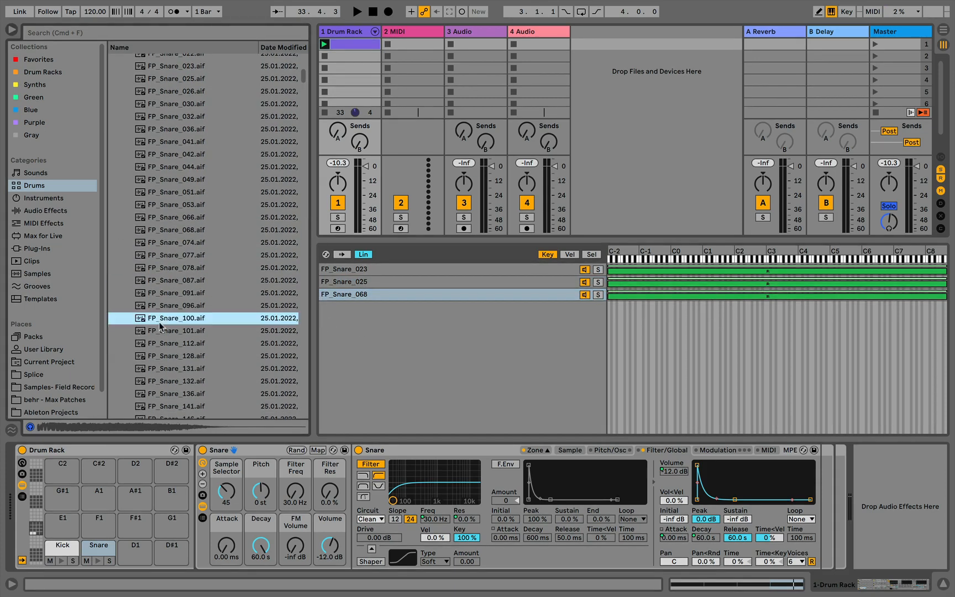
pyautogui.click(149, 308)
pyautogui.click(148, 294)
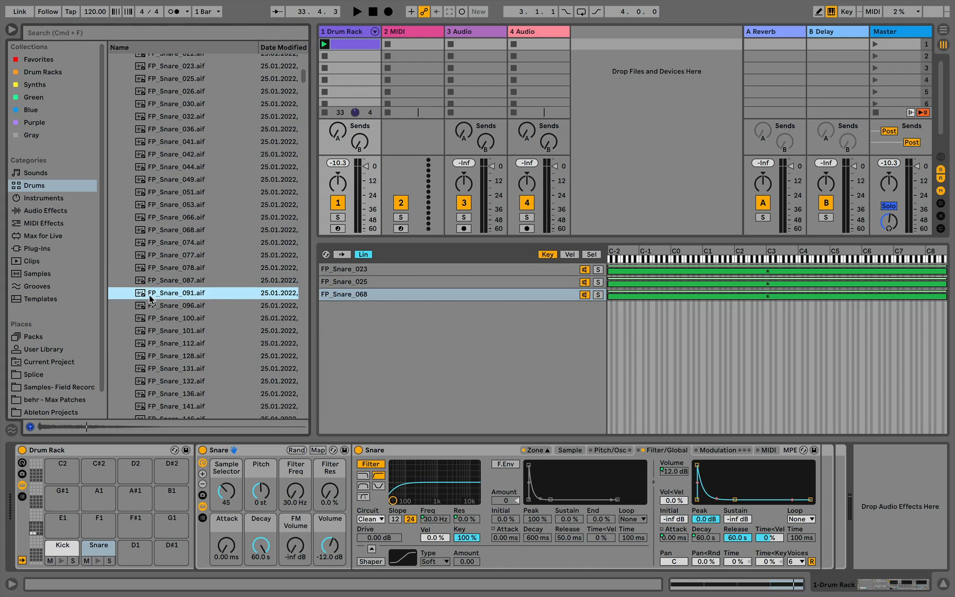
pyautogui.click(140, 281)
pyautogui.click(143, 269)
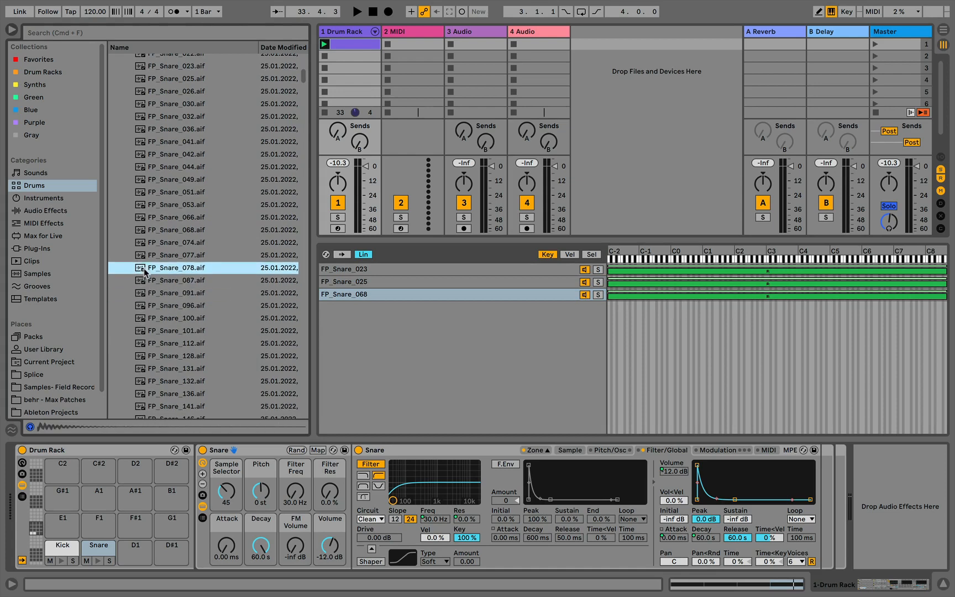
pyautogui.click(149, 355)
pyautogui.click(150, 369)
pyautogui.scroll(-4, 150, 371)
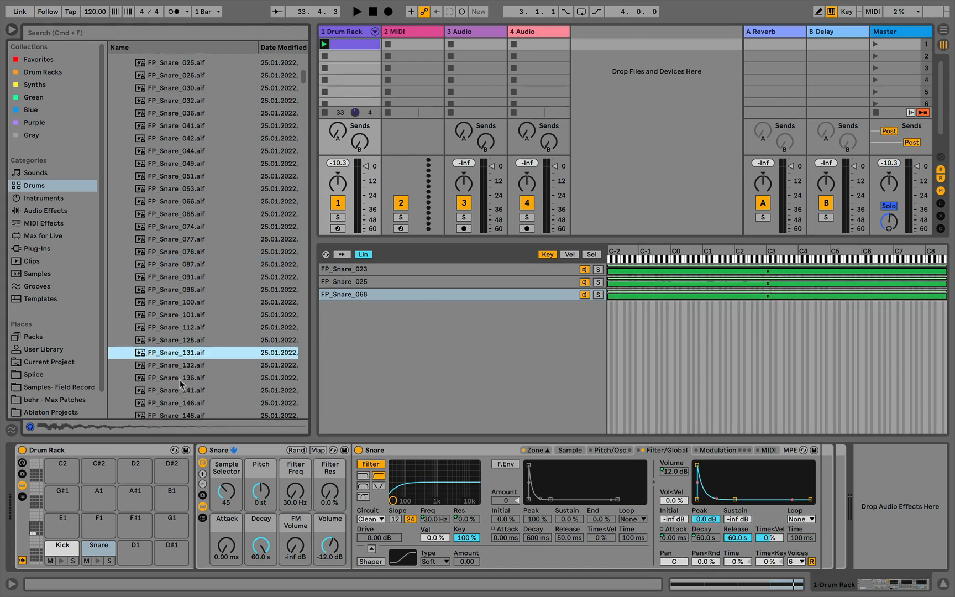
pyautogui.click(154, 286)
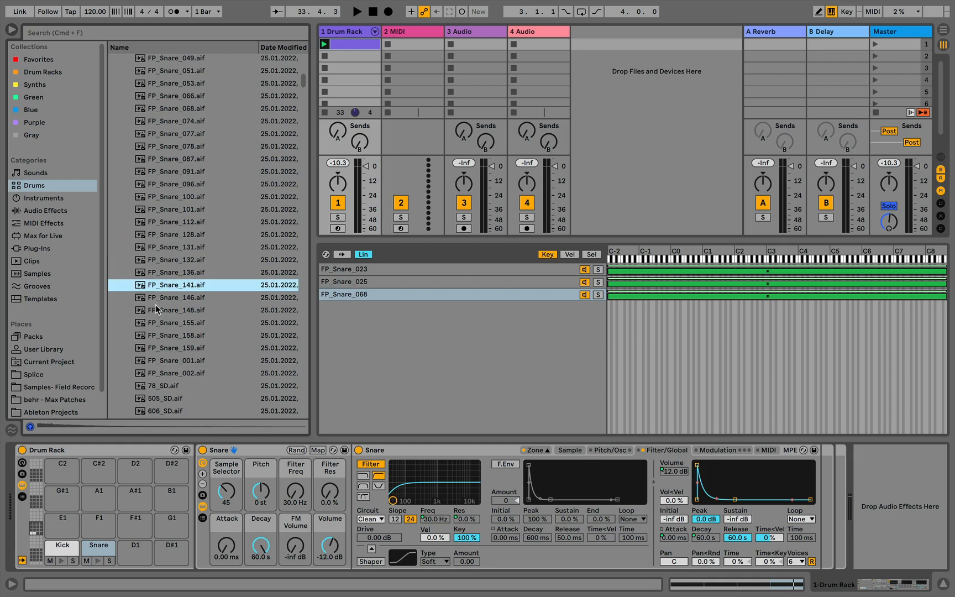
pyautogui.click(157, 299)
pyautogui.click(158, 311)
pyautogui.click(157, 323)
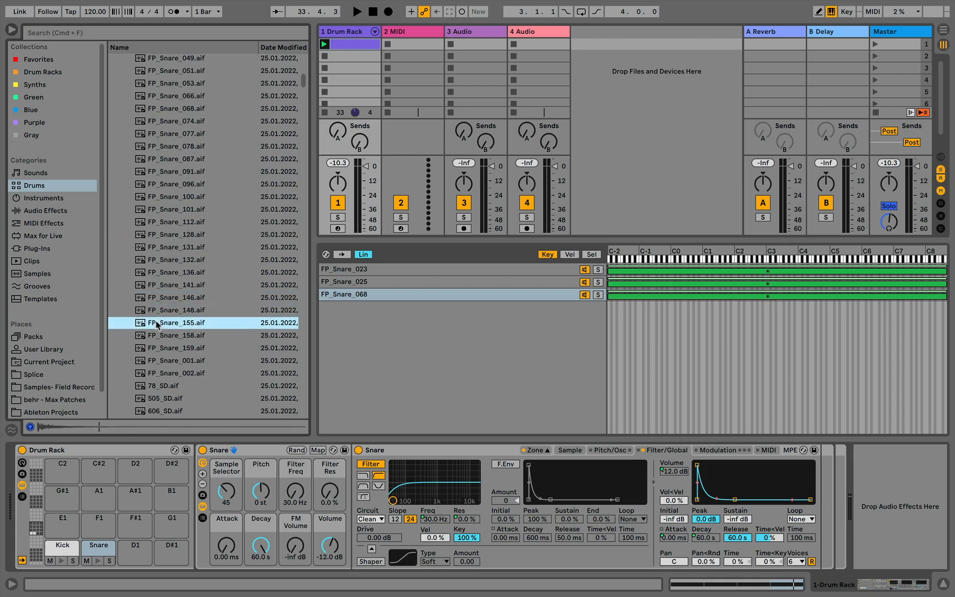
pyautogui.click(163, 337)
pyautogui.click(157, 347)
pyautogui.click(151, 360)
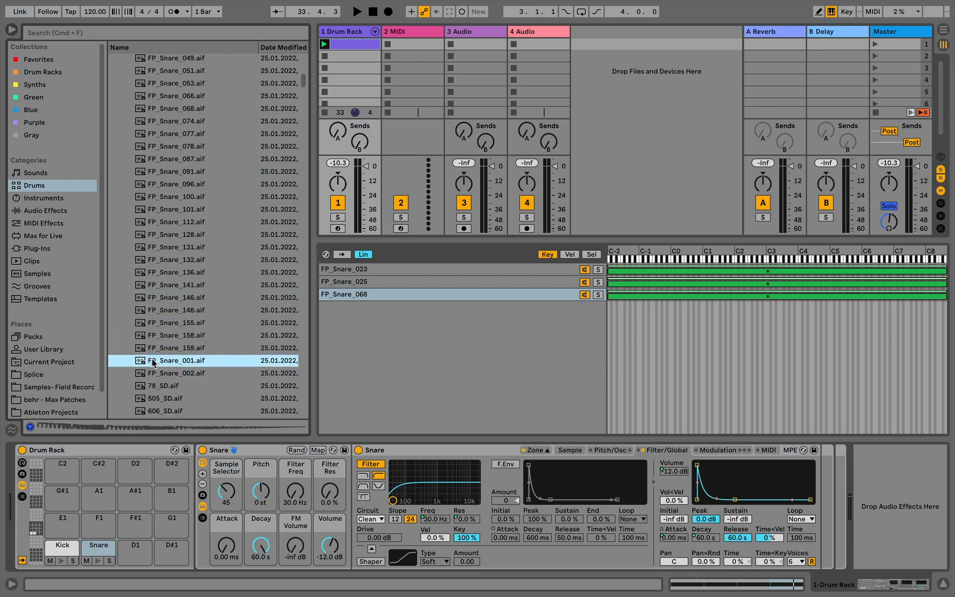
# Step: Preview 707_SD_1.aif and add it to the Snare Sampler's zone list below FP_Snare_068
pyautogui.scroll(-4, 152, 358)
pyautogui.click(151, 307)
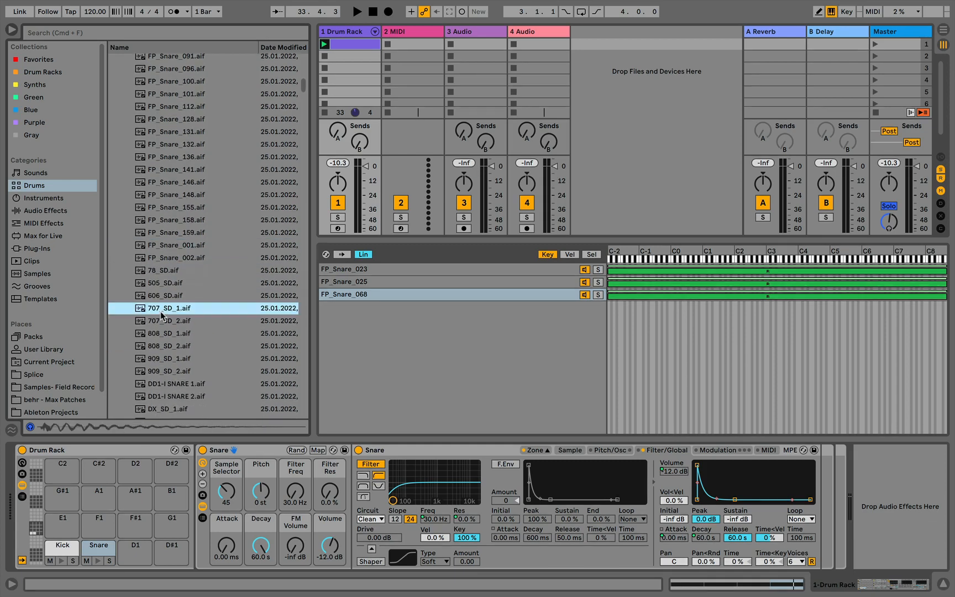
pyautogui.moveTo(139, 308); pyautogui.dragTo(415, 308)
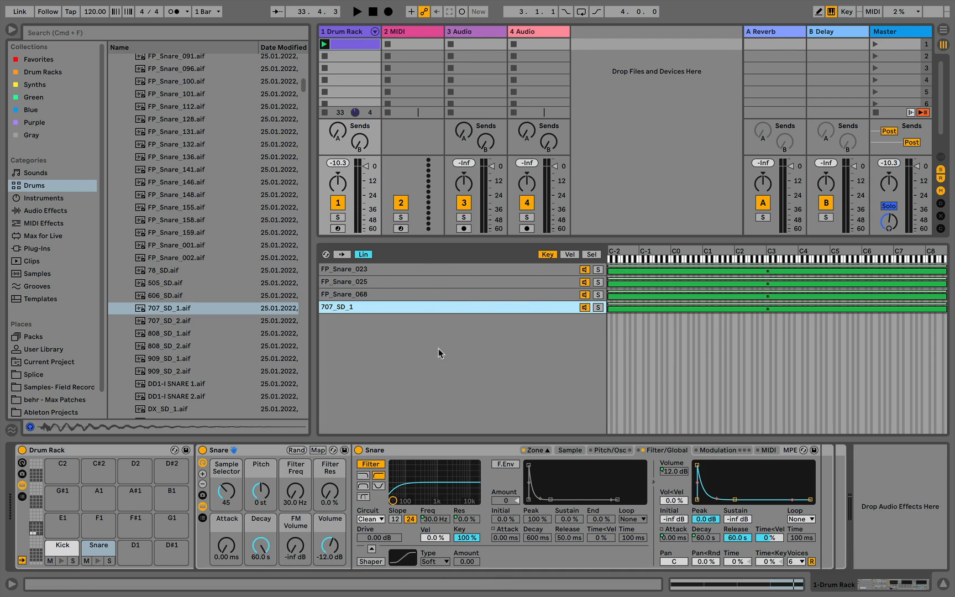
# Step: Show the sample select ranges of the snare zones and distribute them equally
pyautogui.click(591, 255)
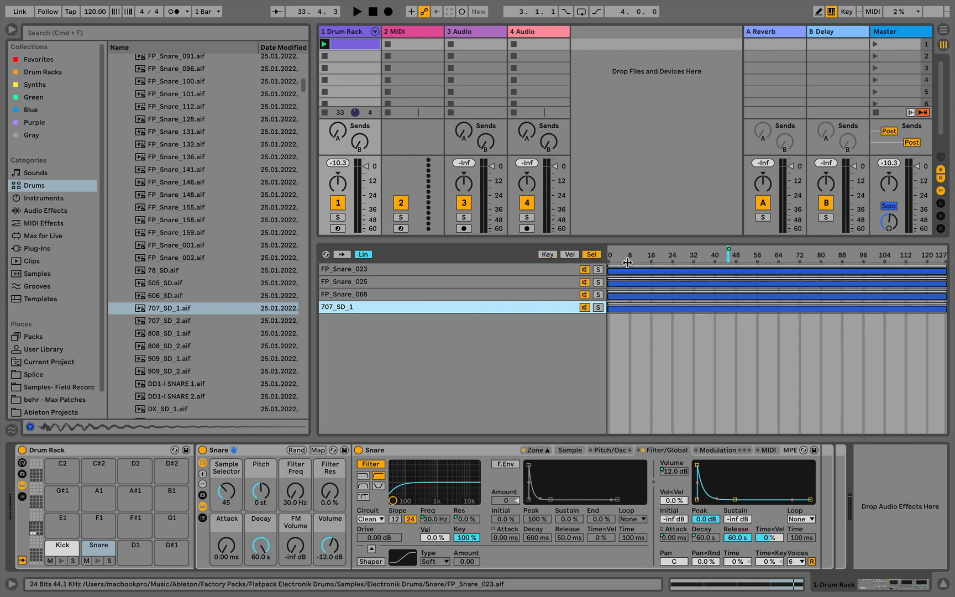
pyautogui.click(99, 563)
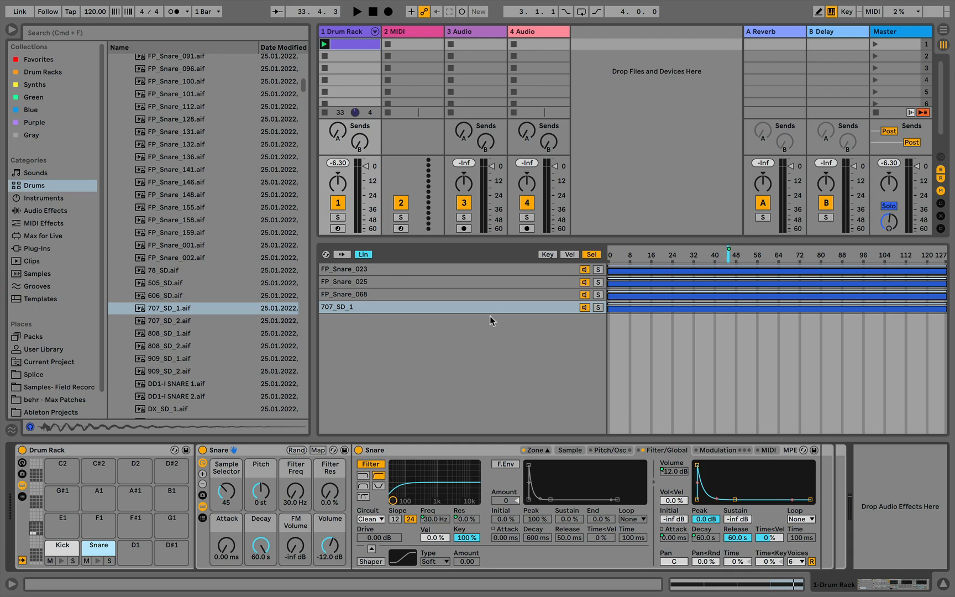
pyautogui.rightClick(707, 256)
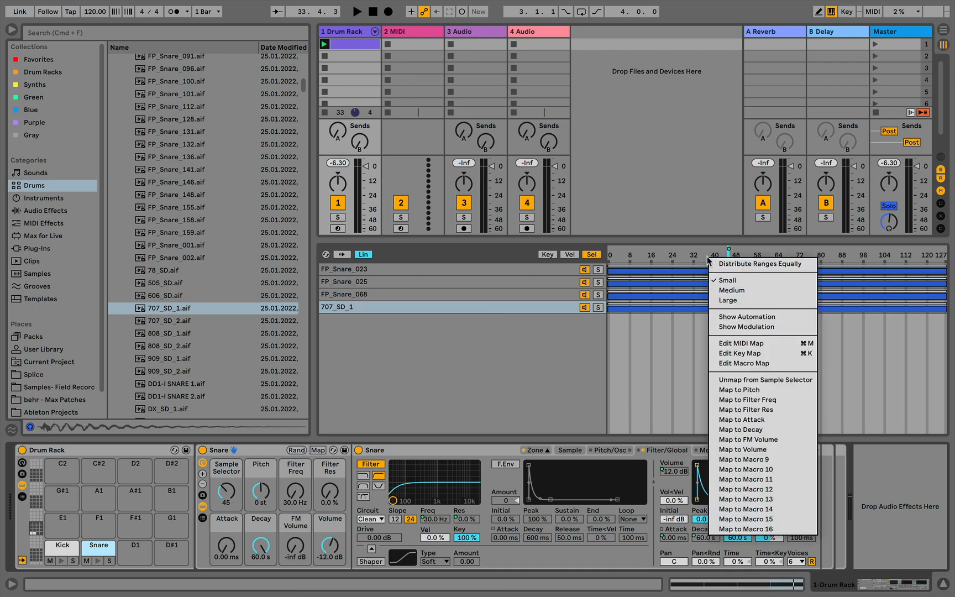
pyautogui.click(777, 267)
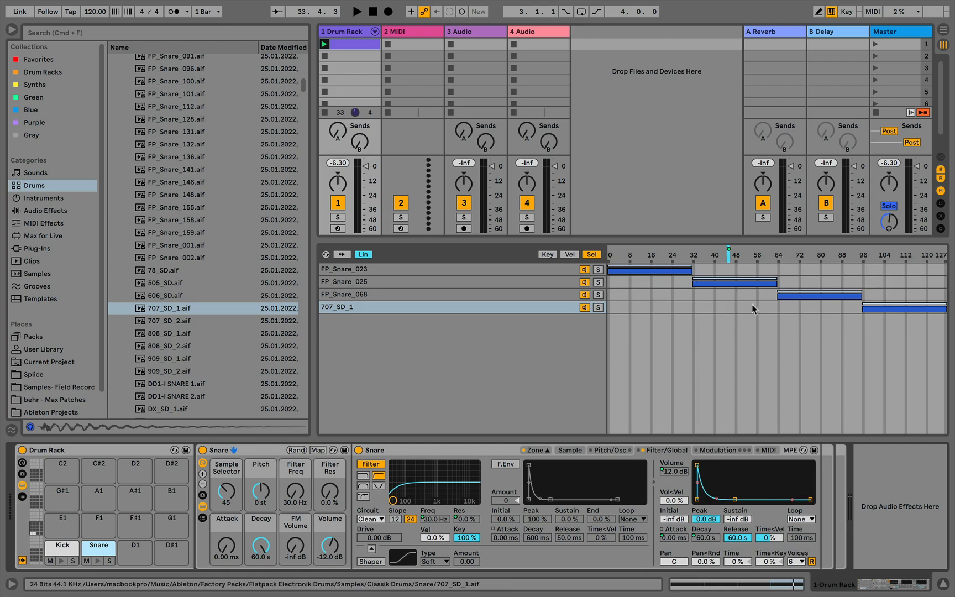
# Step: Show the Sampler's sample waveforms and compare the snare layers, including FP_Snare_025 and FP_Snare_068
pyautogui.click(729, 282)
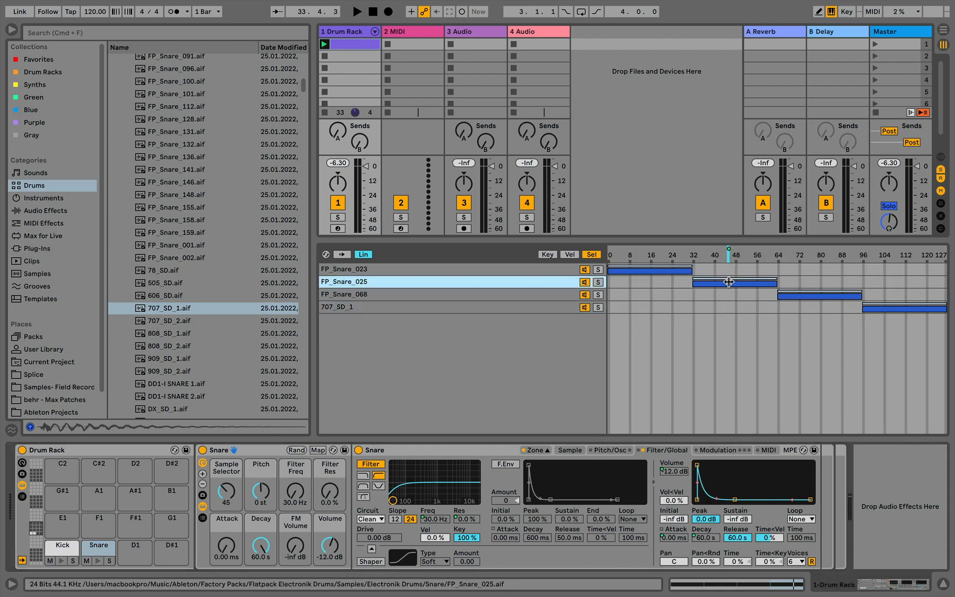
pyautogui.click(572, 451)
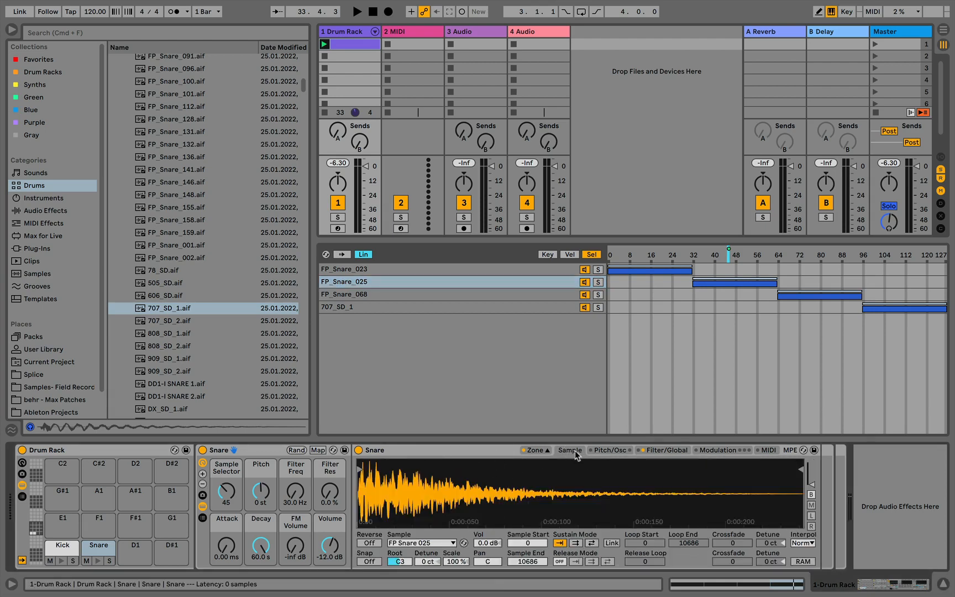
pyautogui.click(458, 291)
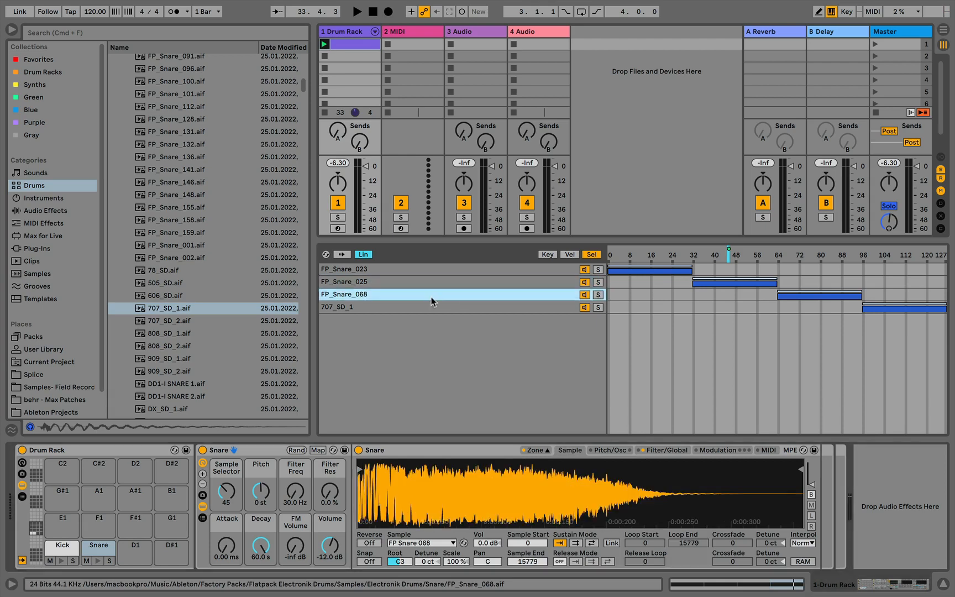
pyautogui.click(421, 302)
pyautogui.click(406, 280)
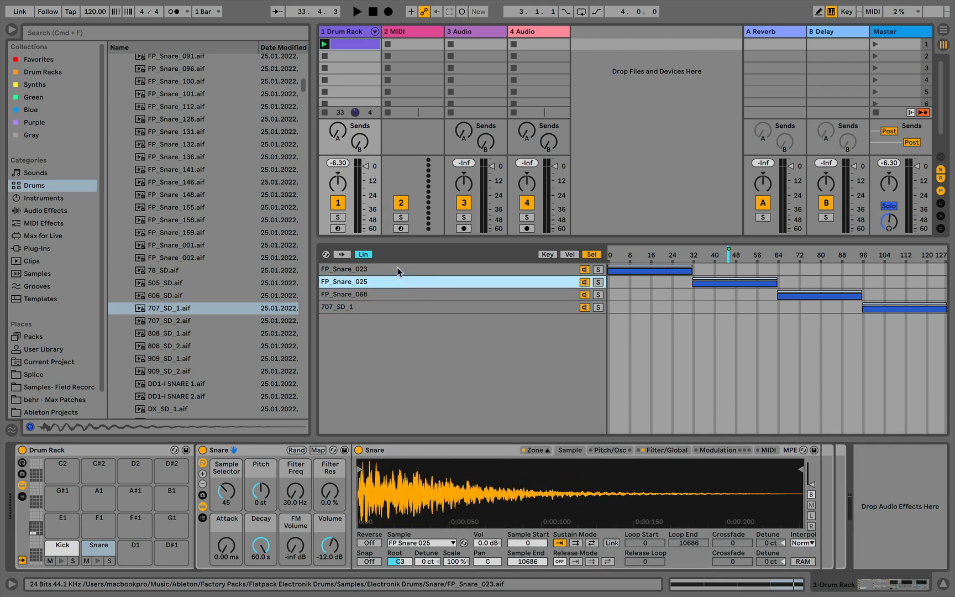
# Step: Compare the waveforms of the four snare layers by stepping through FP_Snare_023, FP_Snare_025, FP_Snare_068 and 707_SD_1
pyautogui.click(397, 268)
pyautogui.click(395, 294)
pyautogui.click(392, 280)
pyautogui.click(391, 298)
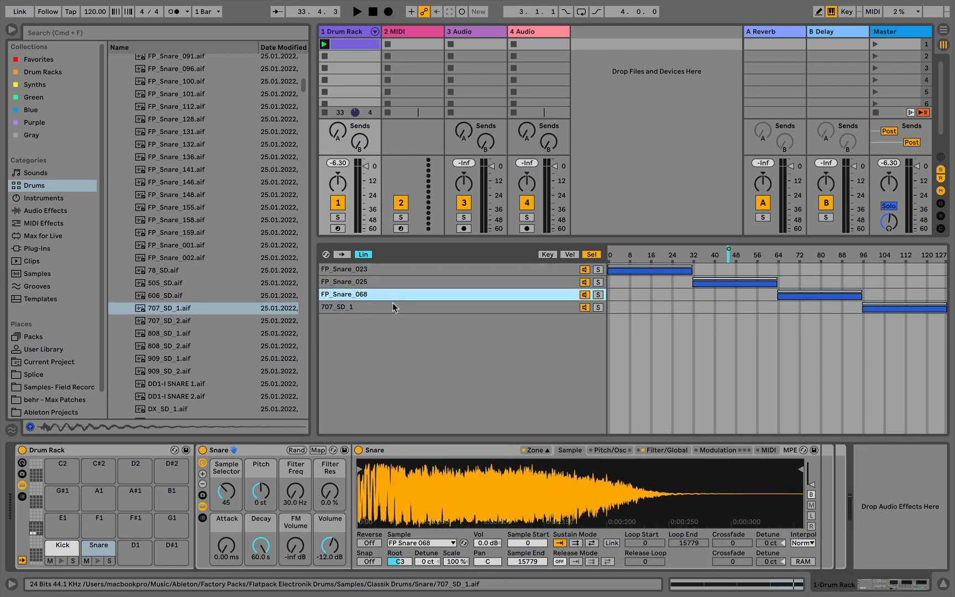
pyautogui.click(395, 307)
pyautogui.click(417, 294)
pyautogui.click(413, 281)
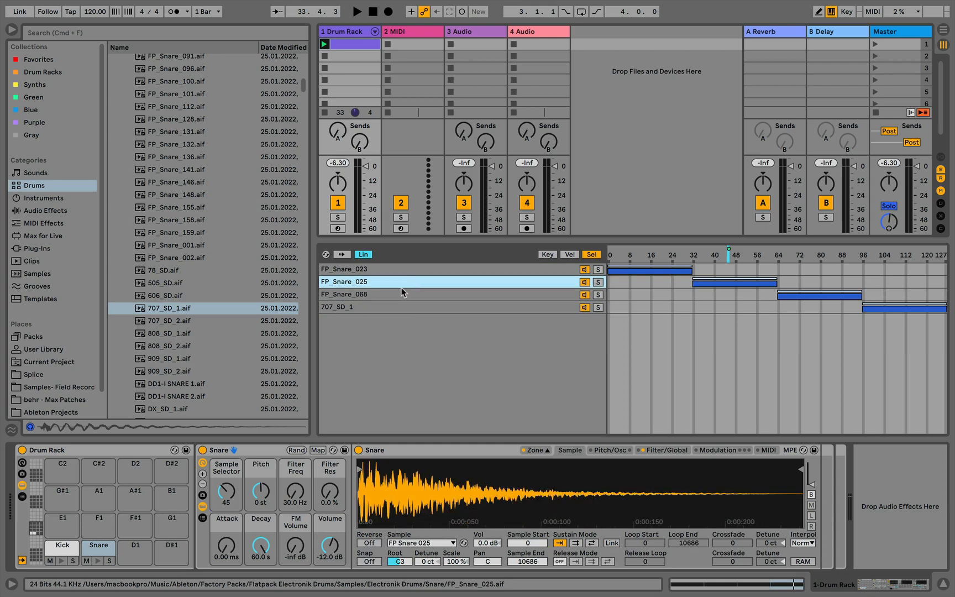
pyautogui.click(393, 294)
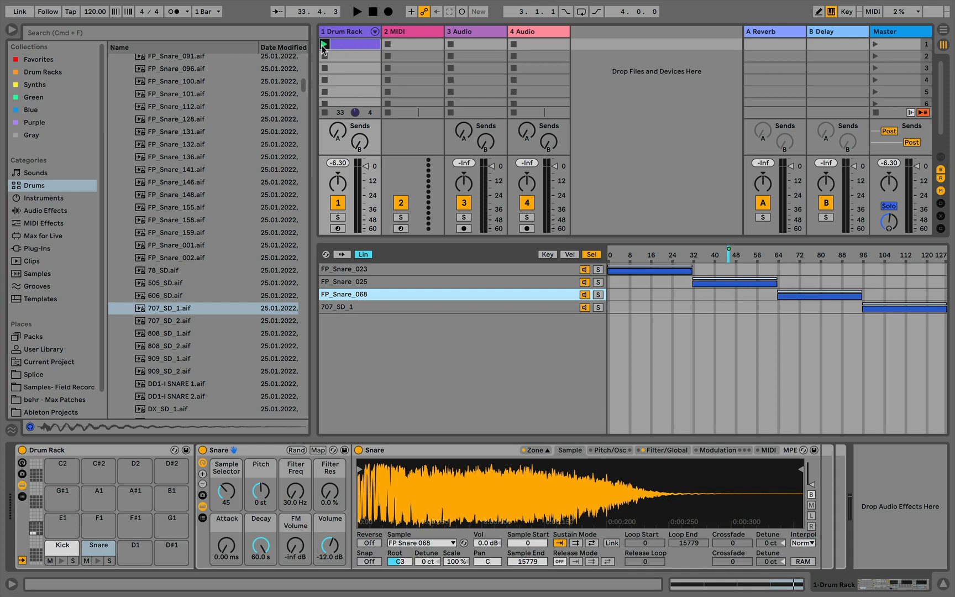
# Step: In the Drum Rack clip, set a fixed 1/16 grid and add sixteenth Snare notes at 1.2, 1.4 and 1.4.4
pyautogui.doubleClick(355, 49)
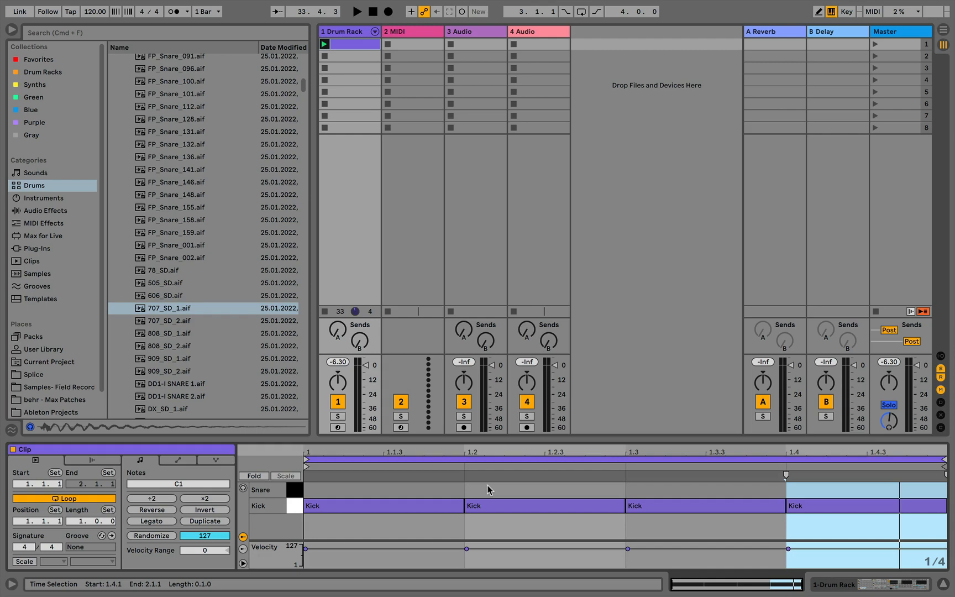
pyautogui.rightClick(416, 487)
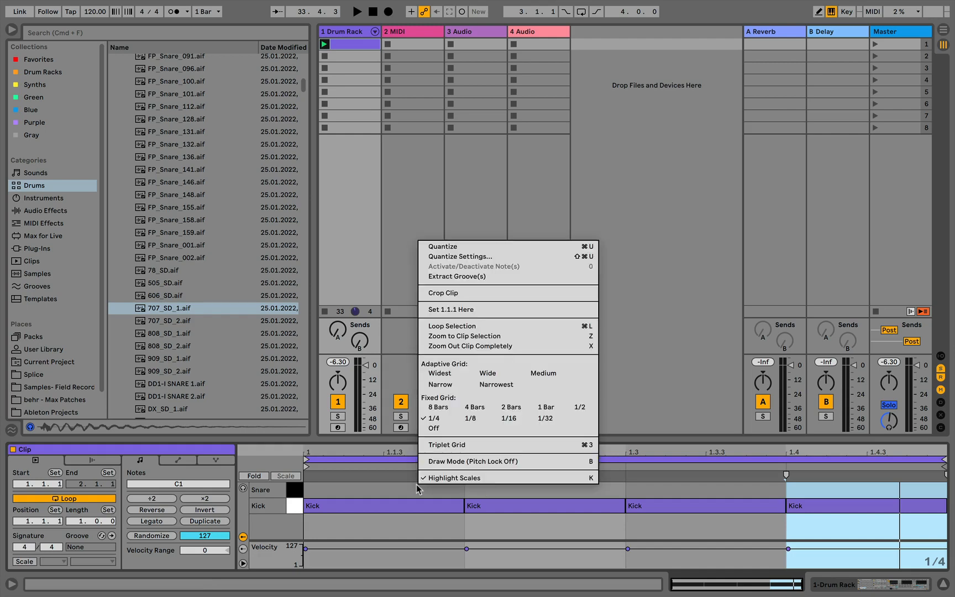
pyautogui.click(507, 418)
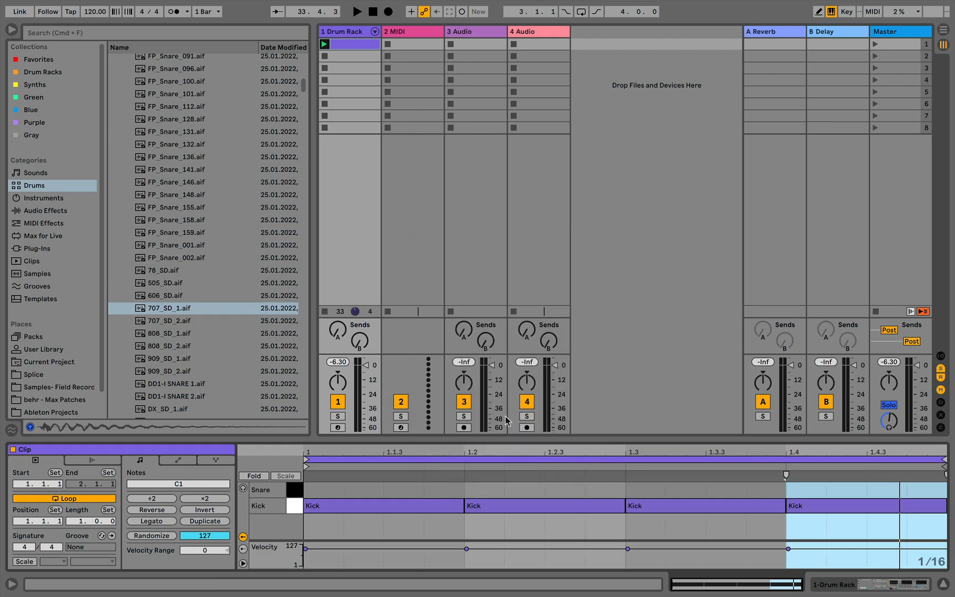
pyautogui.doubleClick(484, 489)
pyautogui.doubleClick(796, 491)
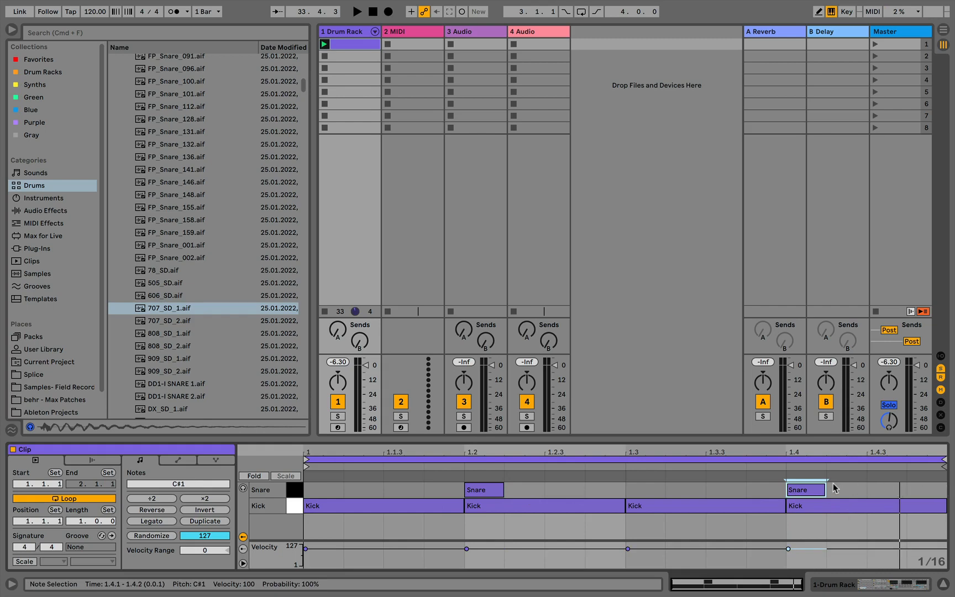
pyautogui.doubleClick(920, 486)
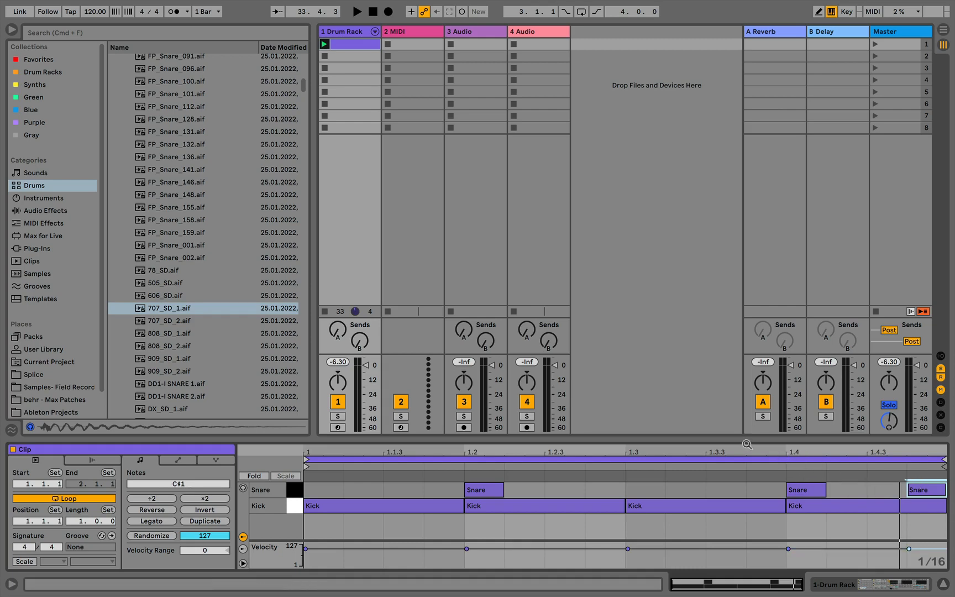
# Step: Play the Drum Rack clip and lower the Snare pad's Sample Selector macro to 22 while listening
pyautogui.click(325, 45)
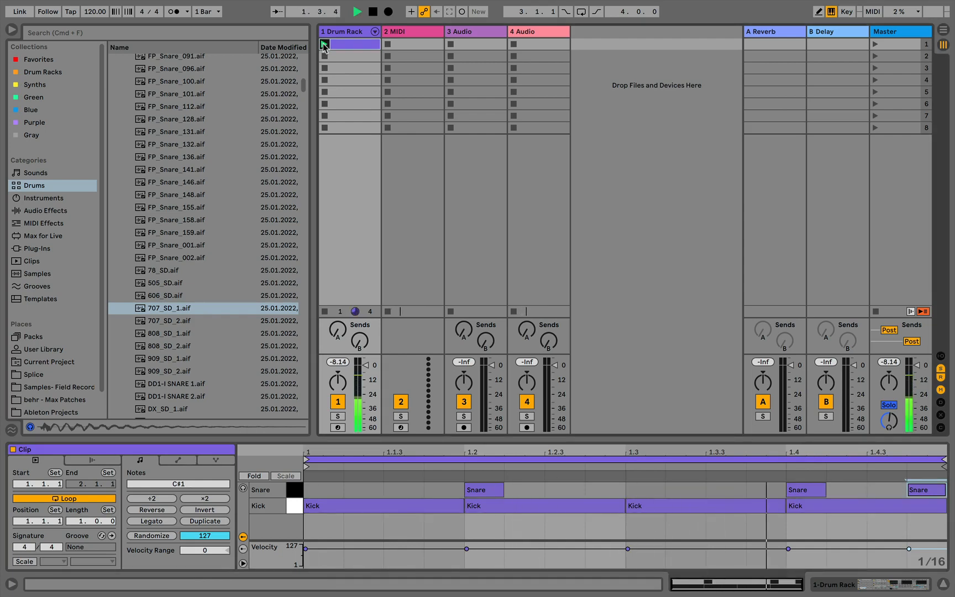
pyautogui.doubleClick(355, 33)
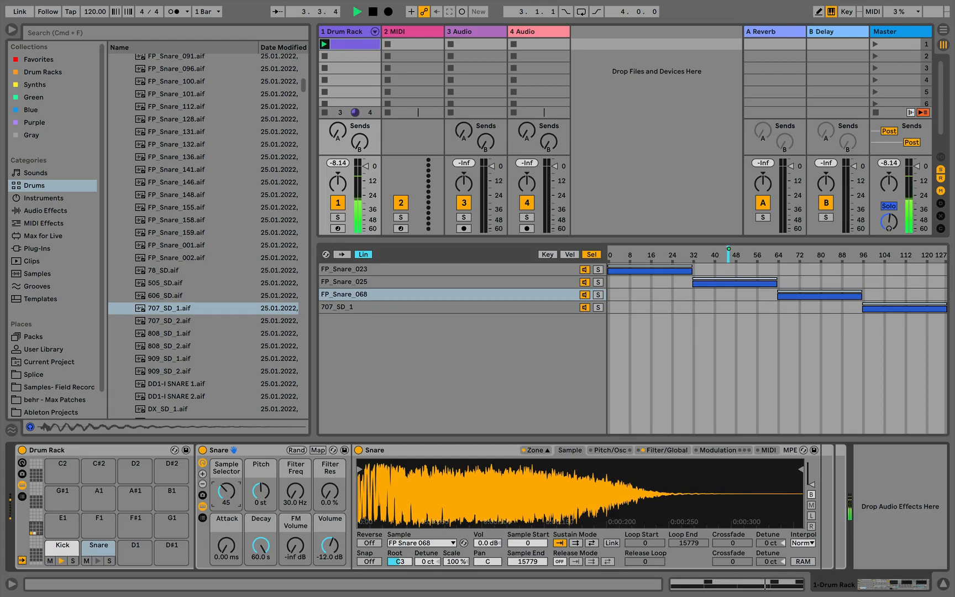
pyautogui.moveTo(228, 494); pyautogui.dragTo(228, 511)
pyautogui.press('space')
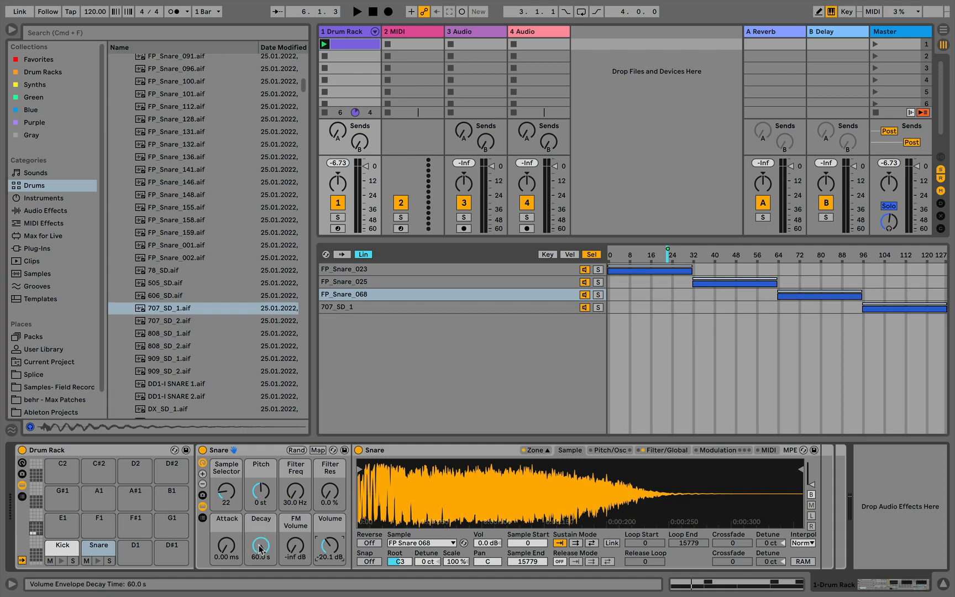
# Step: Shape the Snare during playback with Decay at 1.23 s, Volume at -15.8 dB and FM Volume at -30 dB, and adjust its Filter Freq
pyautogui.press('space')
pyautogui.moveTo(260, 547); pyautogui.dragTo(261, 585)
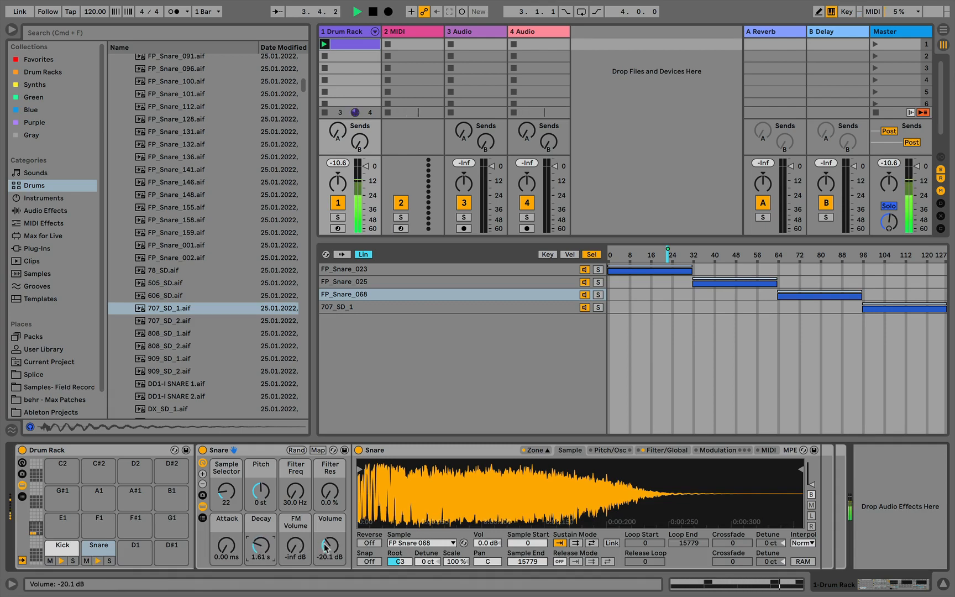
pyautogui.moveTo(327, 547); pyautogui.dragTo(330, 543)
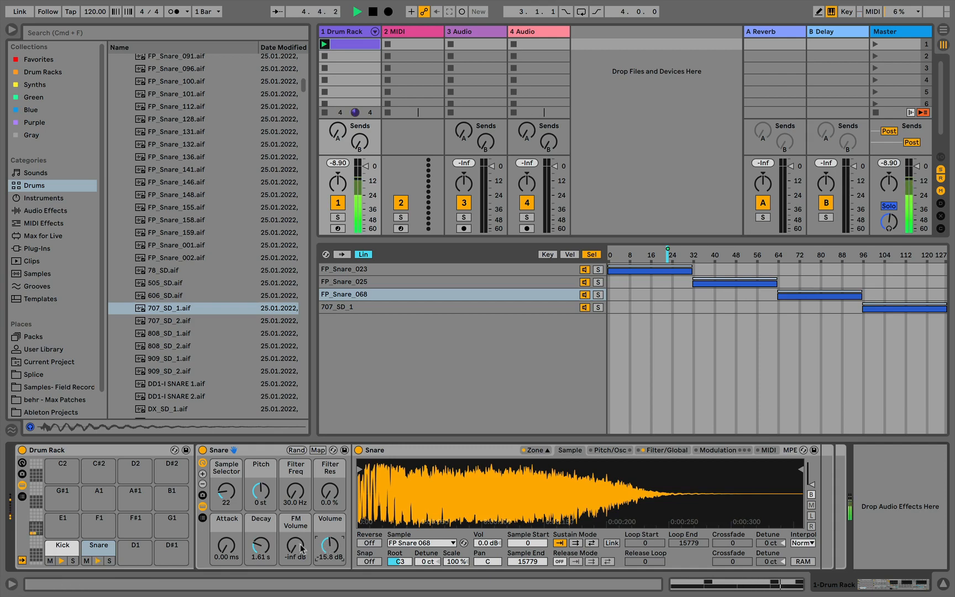
pyautogui.moveTo(260, 546)
pyautogui.mouseDown()
pyautogui.moveTo(261, 554)
pyautogui.moveTo(260, 543)
pyautogui.mouseUp()
pyautogui.moveTo(293, 536); pyautogui.dragTo(293, 528)
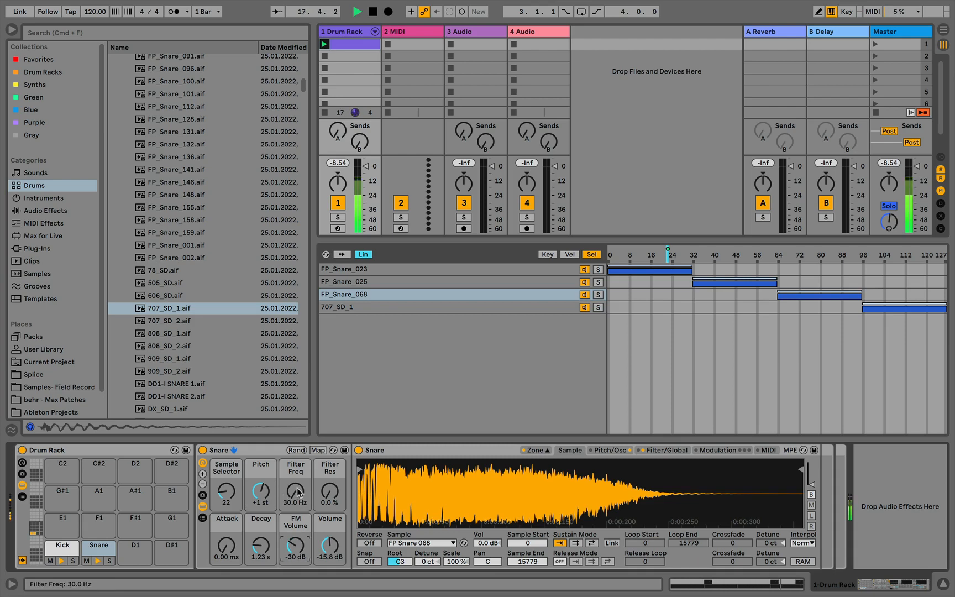
pyautogui.moveTo(295, 490)
pyautogui.mouseDown()
pyautogui.moveTo(296, 475)
pyautogui.moveTo(295, 484)
pyautogui.mouseUp()
# Step: Set the Kick pad's macros to Sample Selector 102, Decay 1.33 s and FM Volume -48 dB
pyautogui.click(65, 547)
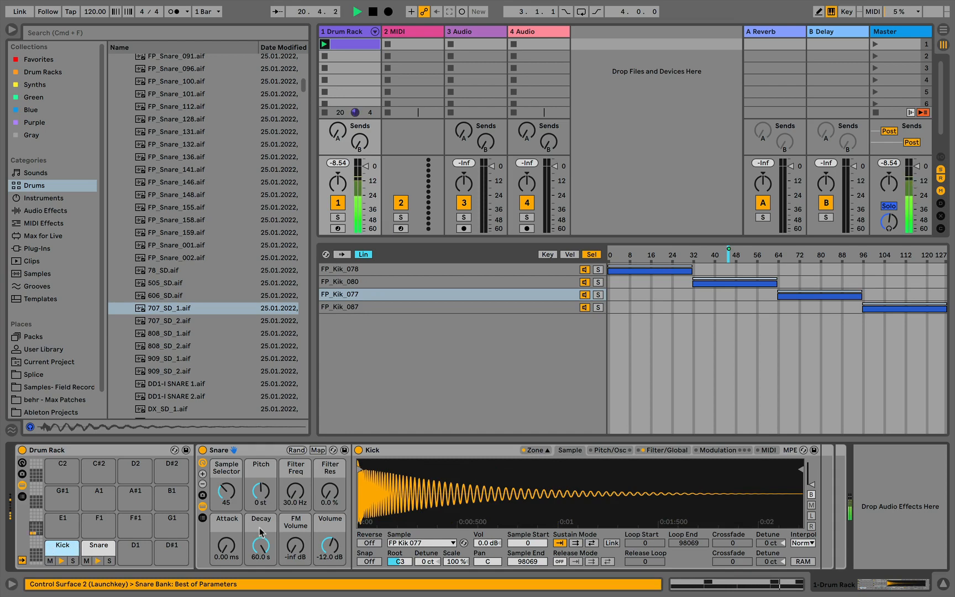
pyautogui.moveTo(295, 546); pyautogui.dragTo(296, 537)
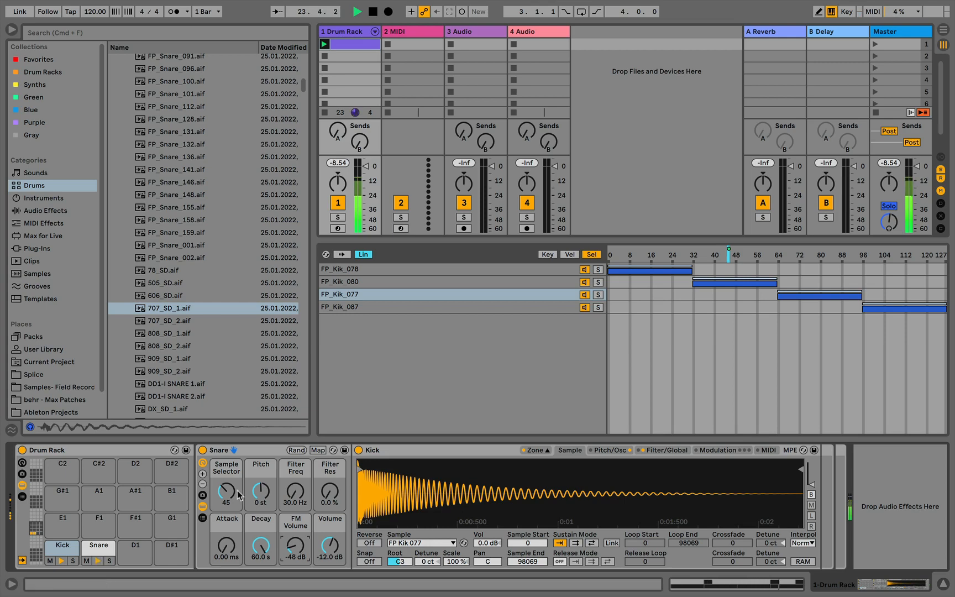
pyautogui.moveTo(226, 491); pyautogui.dragTo(226, 503)
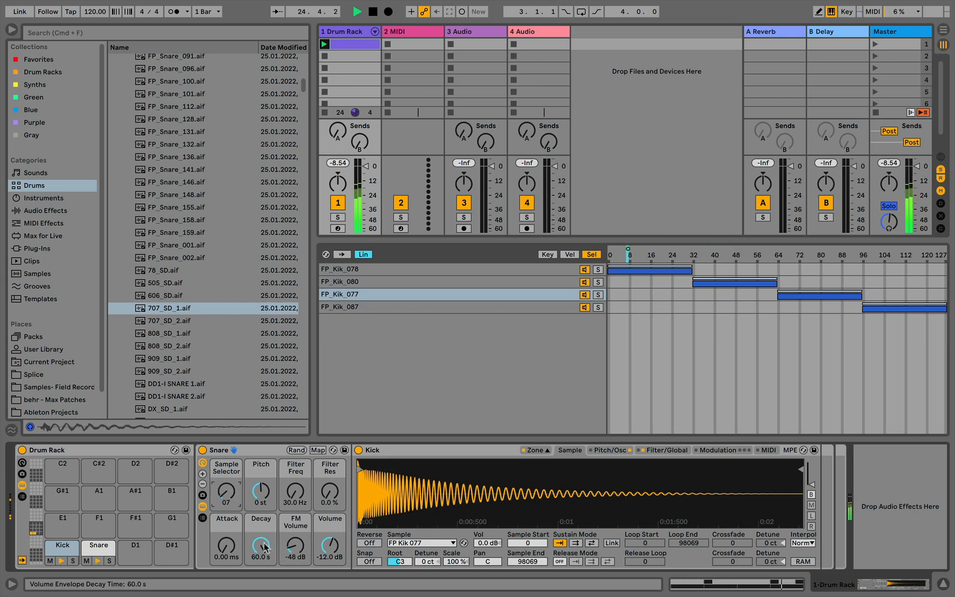
pyautogui.moveTo(261, 545); pyautogui.dragTo(261, 575)
pyautogui.moveTo(226, 491); pyautogui.dragTo(226, 442)
pyautogui.moveTo(283, 549); pyautogui.dragTo(283, 553)
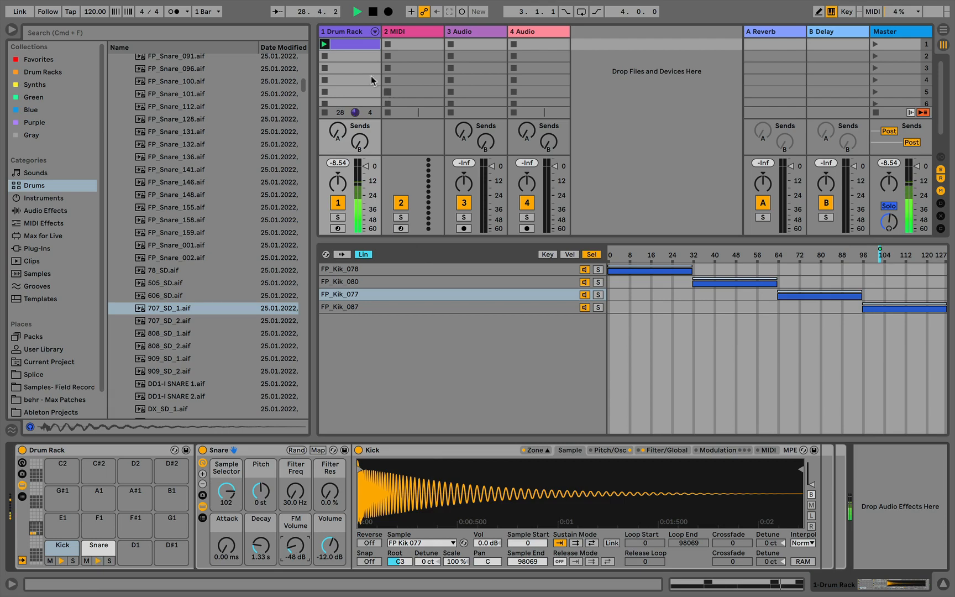
# Step: Stop playback and duplicate the Drum Rack clip's one-bar loop with its notes to make it two bars long
pyautogui.click(344, 41)
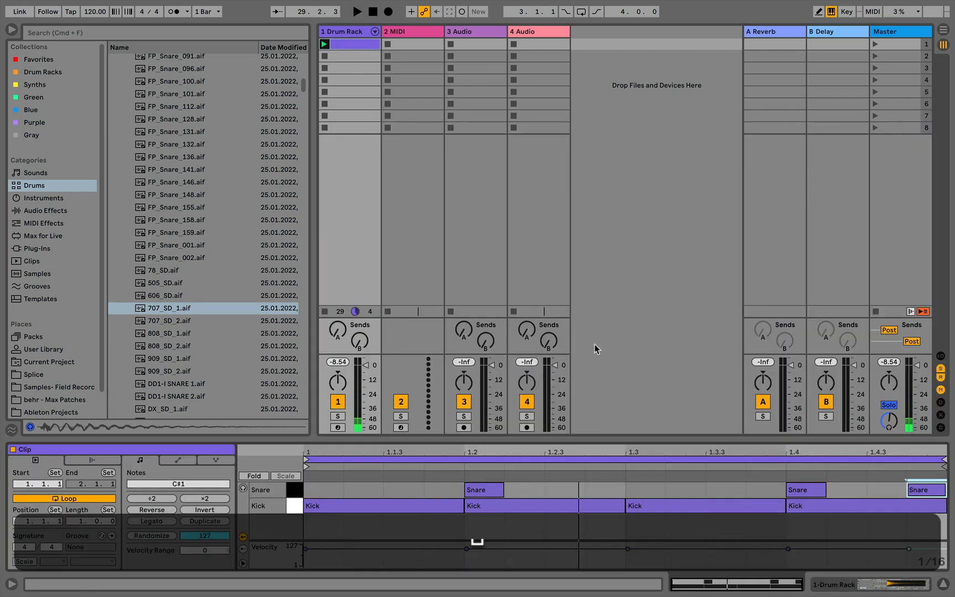
pyautogui.click(670, 460)
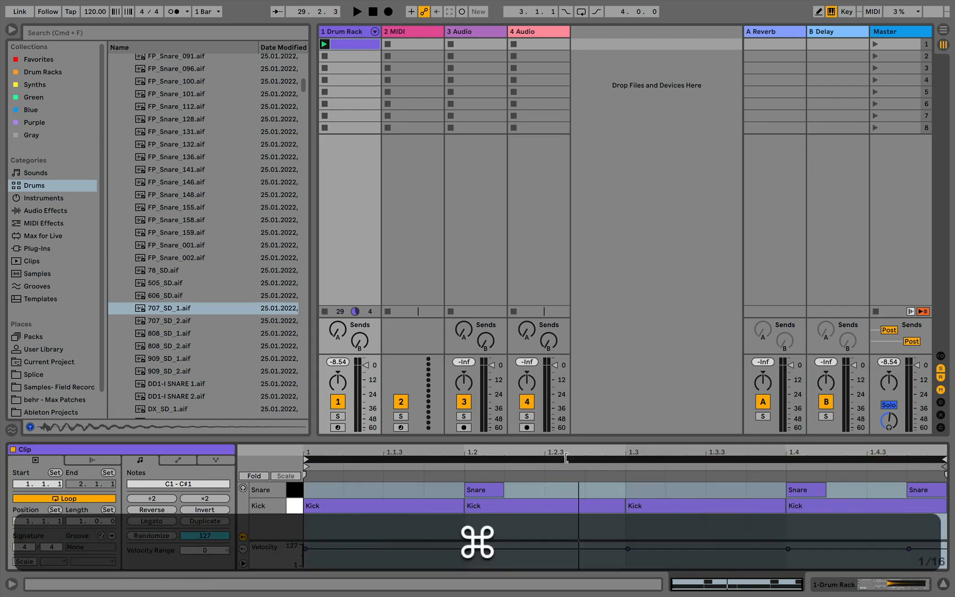
pyautogui.press('super+d')
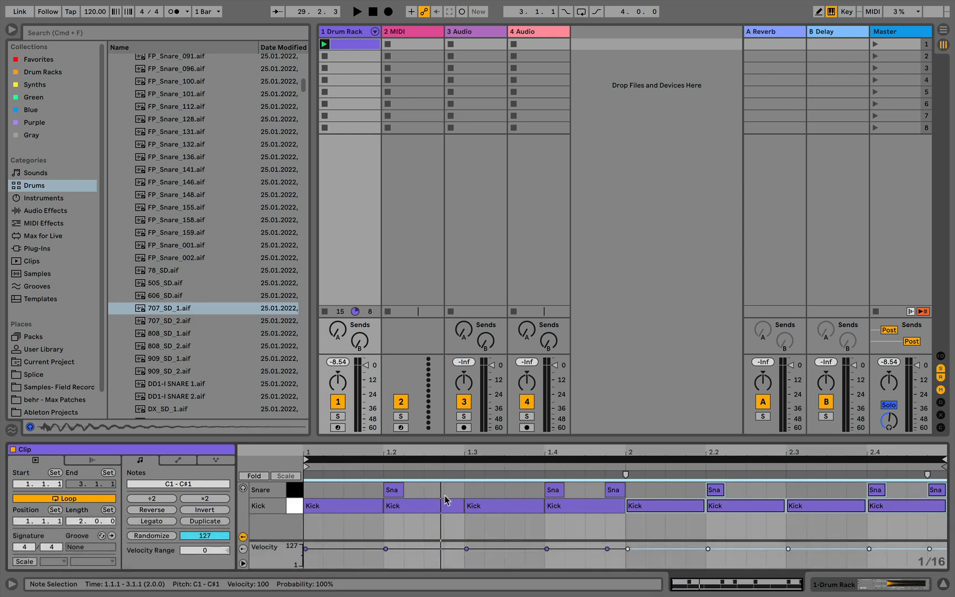
pyautogui.click(525, 527)
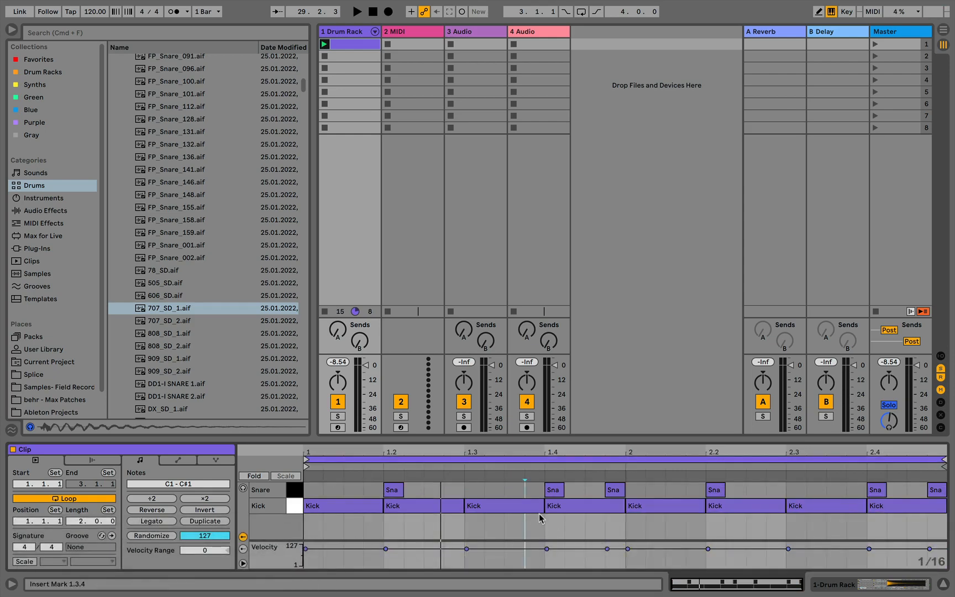
# Step: Shorten the kick at 1.1 to a sixteenth and replace the one at 1.2 with sixteenth kicks at 1.1.4, 1.2.2 and 1.2.3
pyautogui.doubleClick(434, 507)
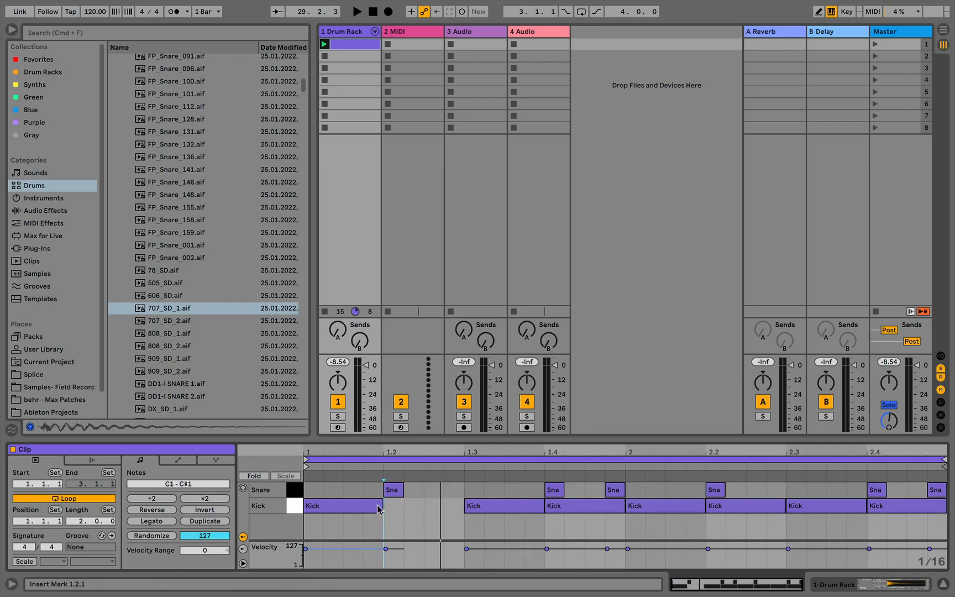
pyautogui.moveTo(380, 505); pyautogui.dragTo(323, 506)
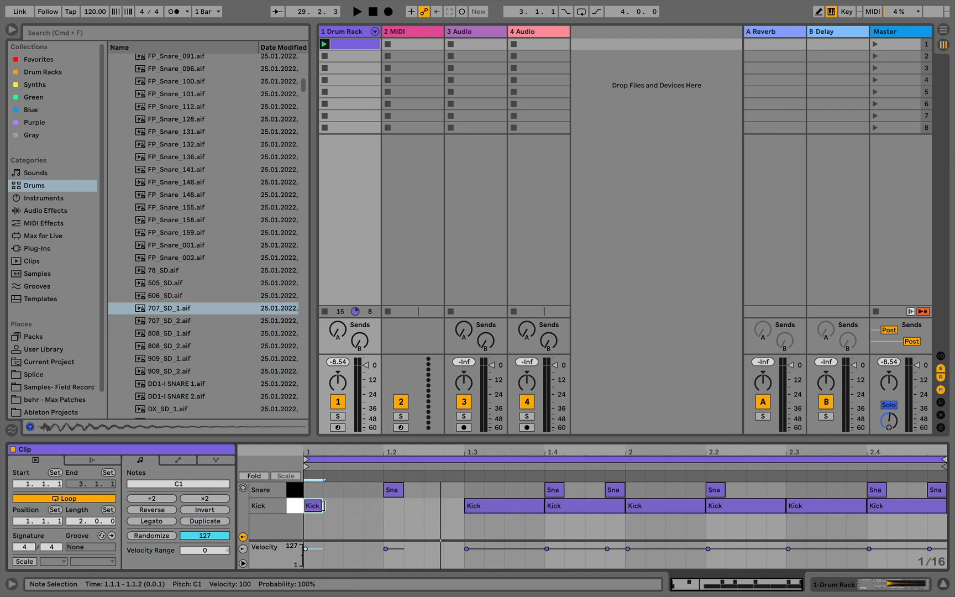
pyautogui.doubleClick(380, 506)
pyautogui.doubleClick(413, 506)
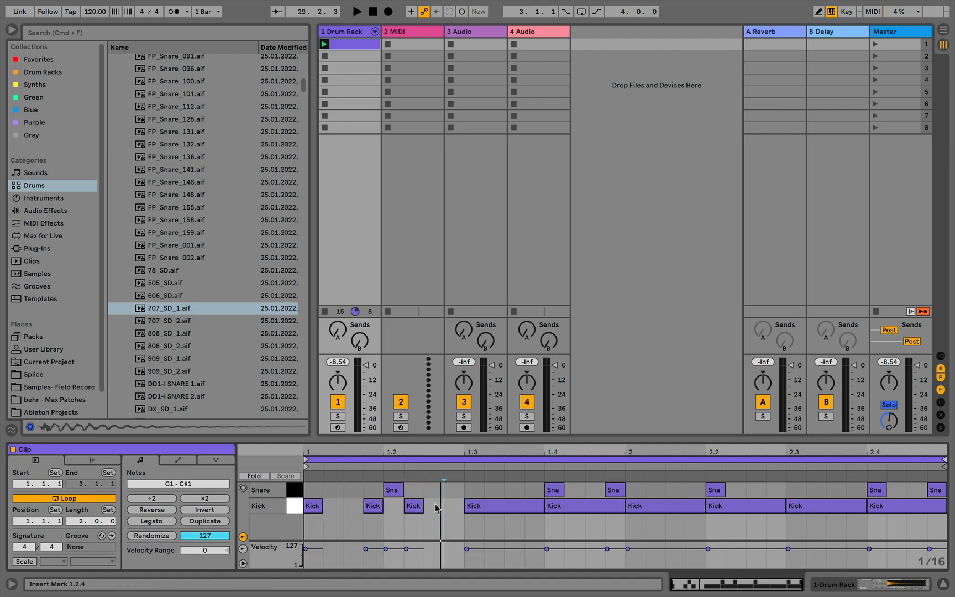
pyautogui.doubleClick(433, 506)
# Step: Shorten the kick at 1.3 to a sixteenth and replace the kick at 1.4 with a sixteenth kick at 1.4.3
pyautogui.moveTo(542, 506); pyautogui.dragTo(486, 506)
pyautogui.click(599, 512)
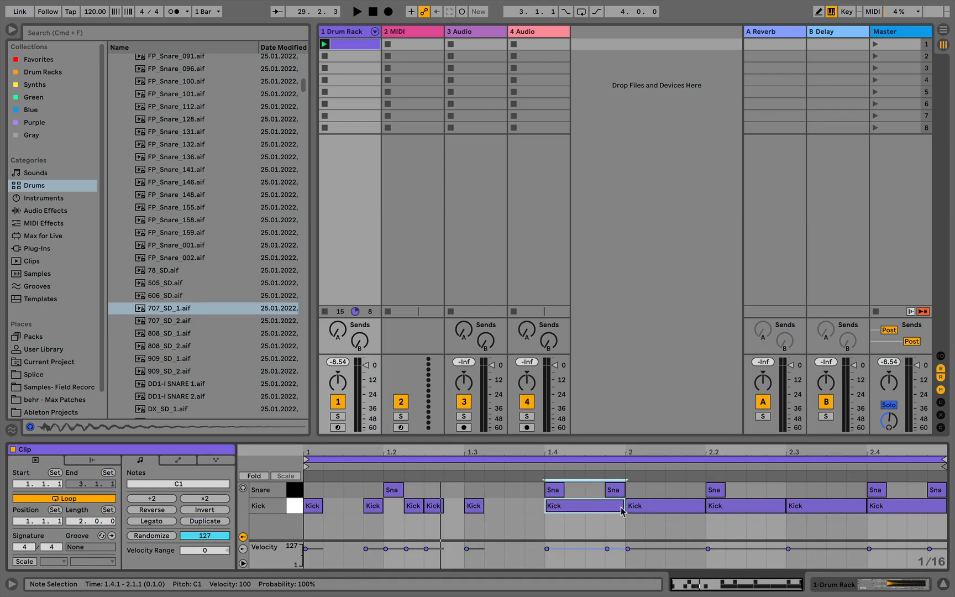
pyautogui.click(628, 509)
pyautogui.doubleClick(601, 509)
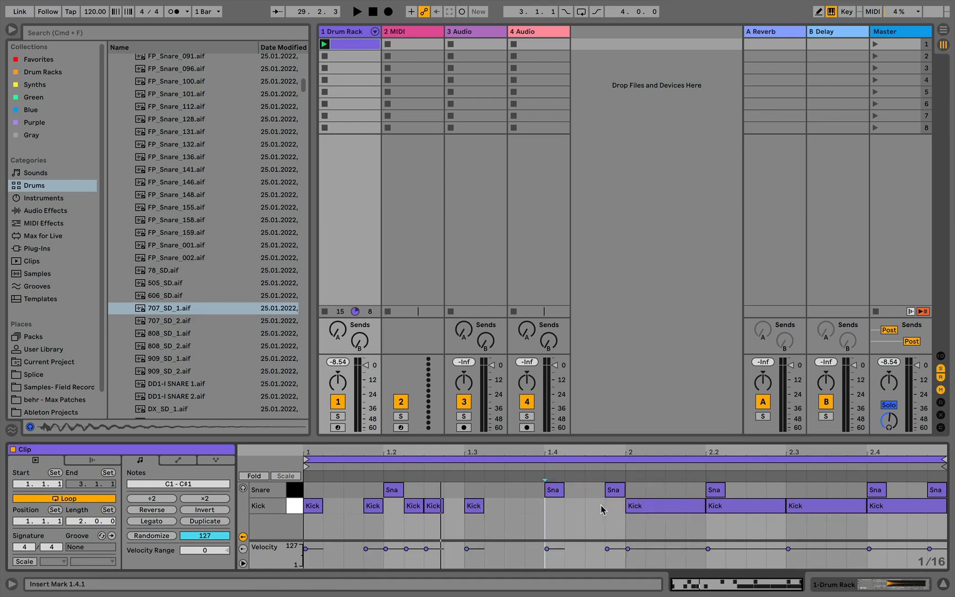
pyautogui.doubleClick(587, 506)
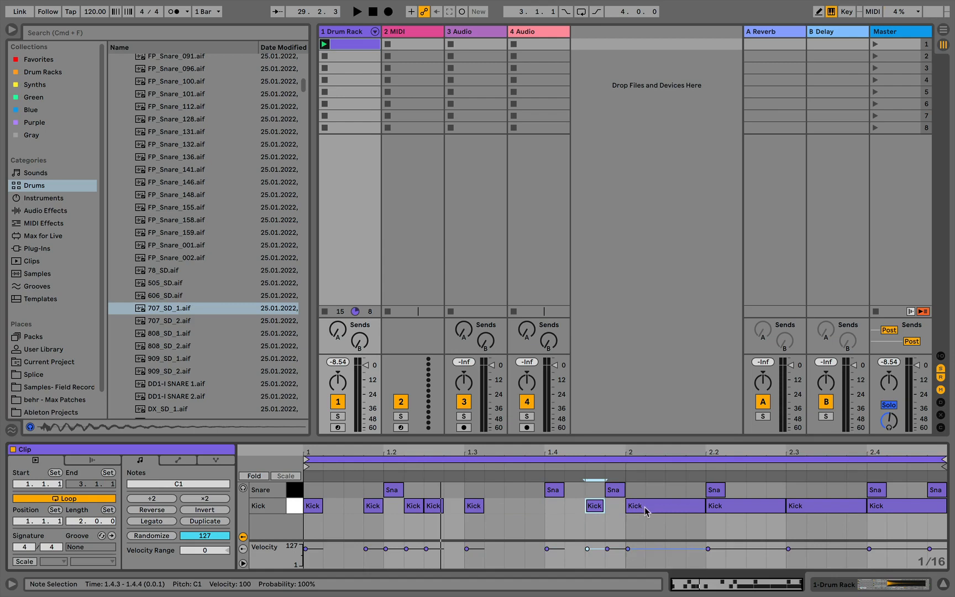
# Step: Shorten the kick at 2.1 to a sixteenth and replace the one at 2.2 with sixteenth kicks at 2.1.3, 2.2.2 and 2.2.3
pyautogui.moveTo(705, 506); pyautogui.dragTo(643, 505)
pyautogui.doubleClick(675, 505)
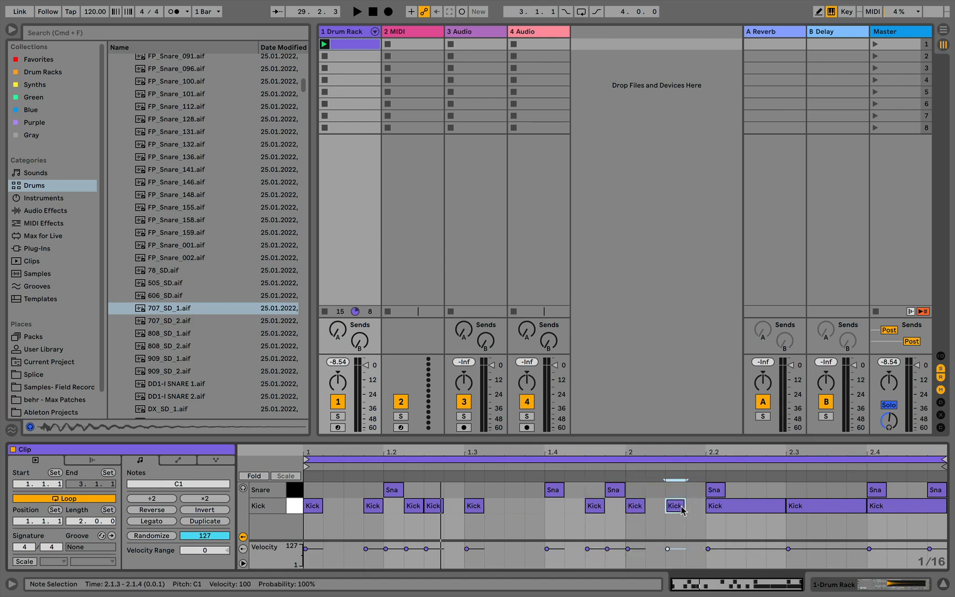
pyautogui.moveTo(783, 506); pyautogui.dragTo(726, 506)
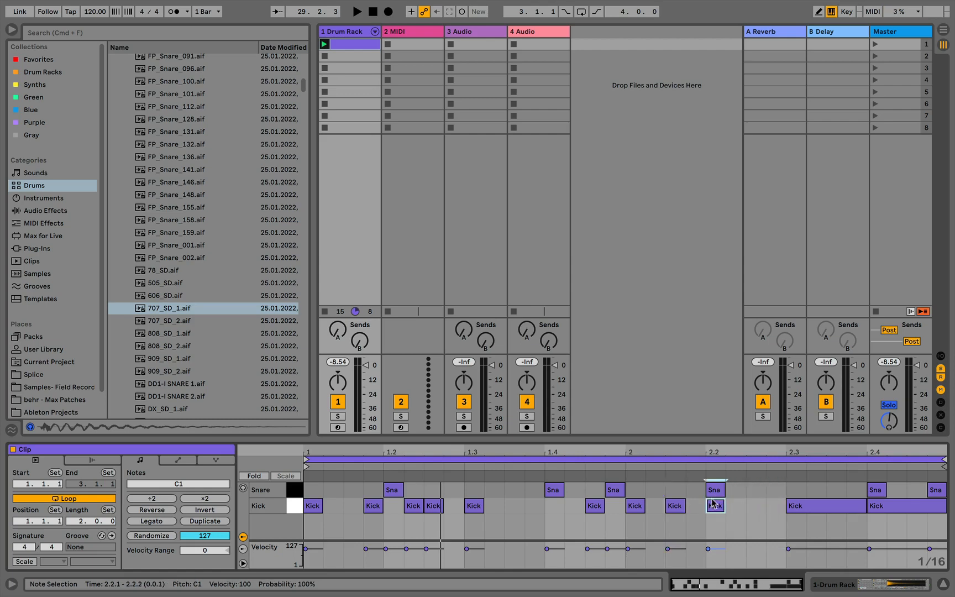
pyautogui.doubleClick(716, 506)
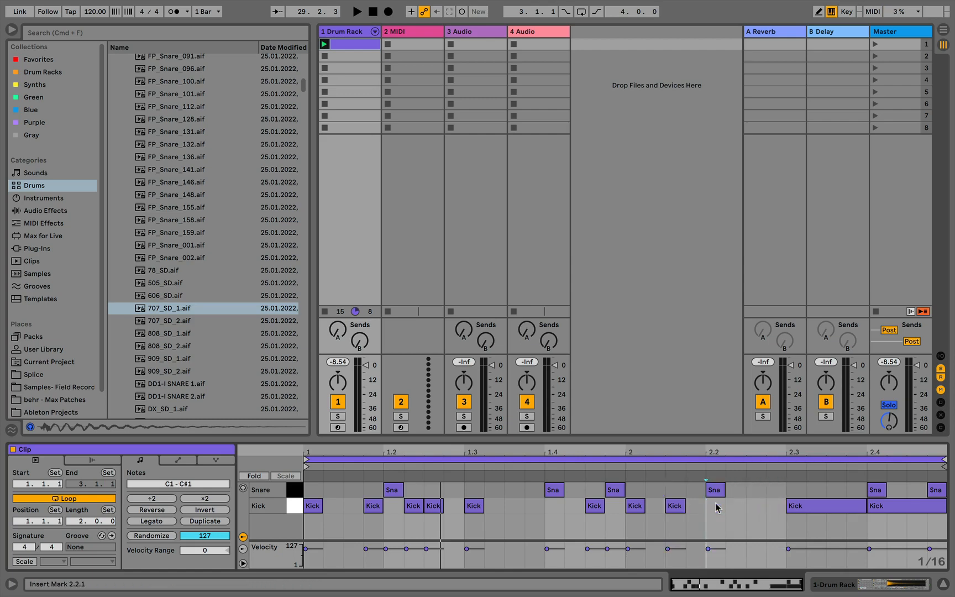
pyautogui.doubleClick(735, 506)
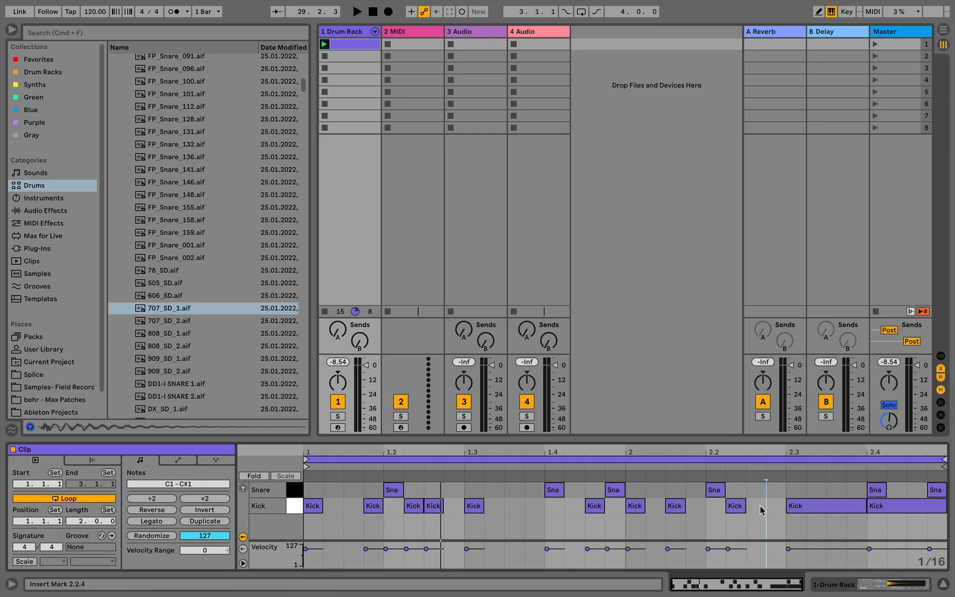
pyautogui.doubleClick(757, 506)
# Step: Shorten the kick at 2.3 to a sixteenth and replace the one at 2.4 with sixteenth kicks at 2.3.3 and 2.4.2
pyautogui.click(844, 511)
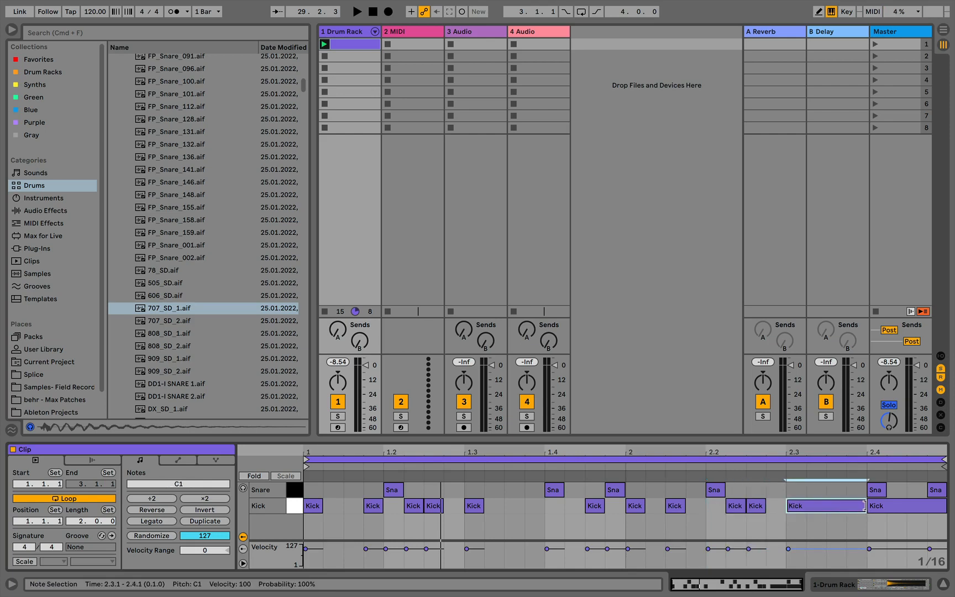
pyautogui.moveTo(864, 506); pyautogui.dragTo(806, 506)
pyautogui.doubleClick(836, 505)
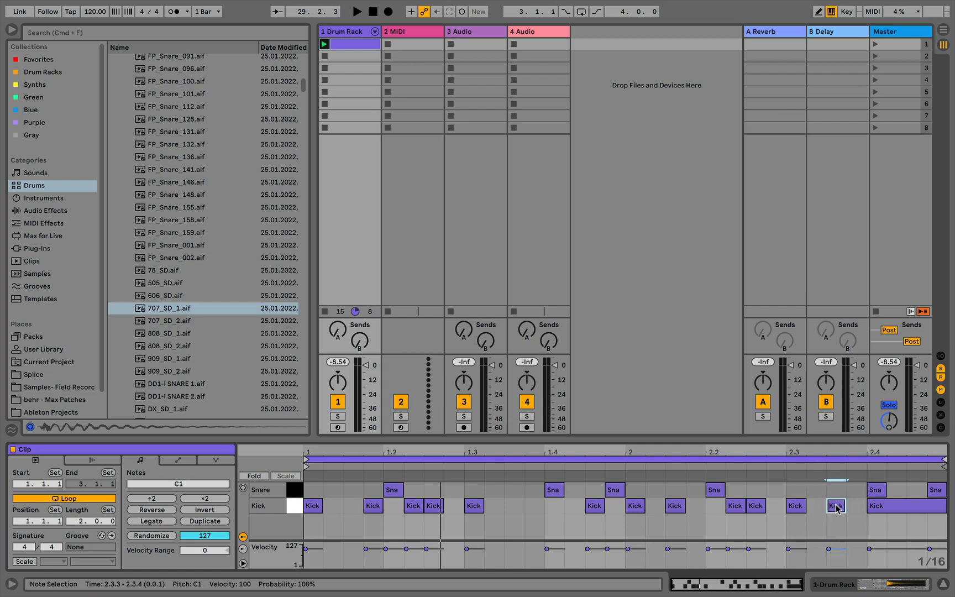
pyautogui.moveTo(944, 506); pyautogui.dragTo(888, 506)
pyautogui.doubleClick(897, 506)
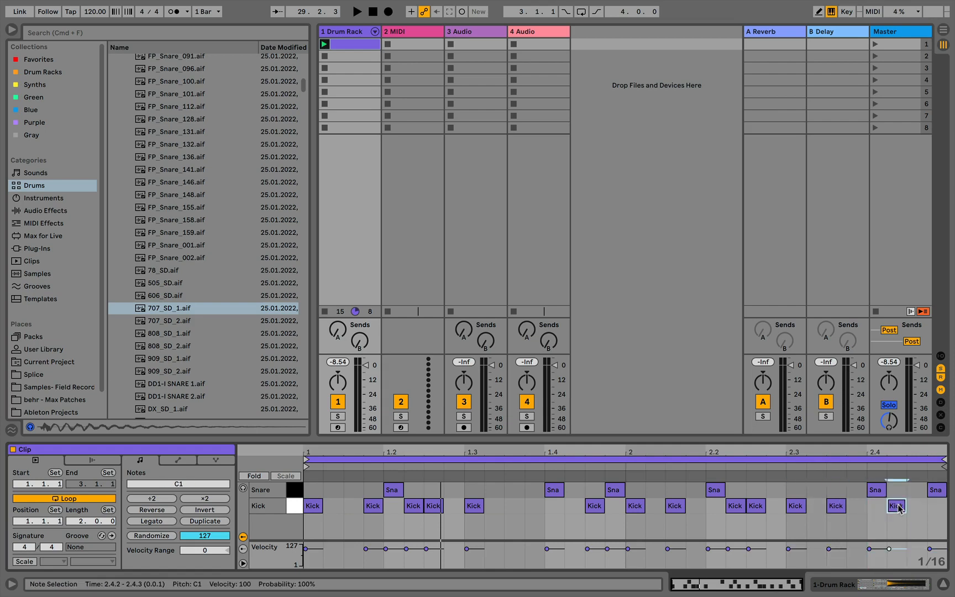
# Step: Add a sixteenth kick at 2.4.3 and delete the snare at 1.4.4
pyautogui.doubleClick(918, 508)
pyautogui.doubleClick(618, 491)
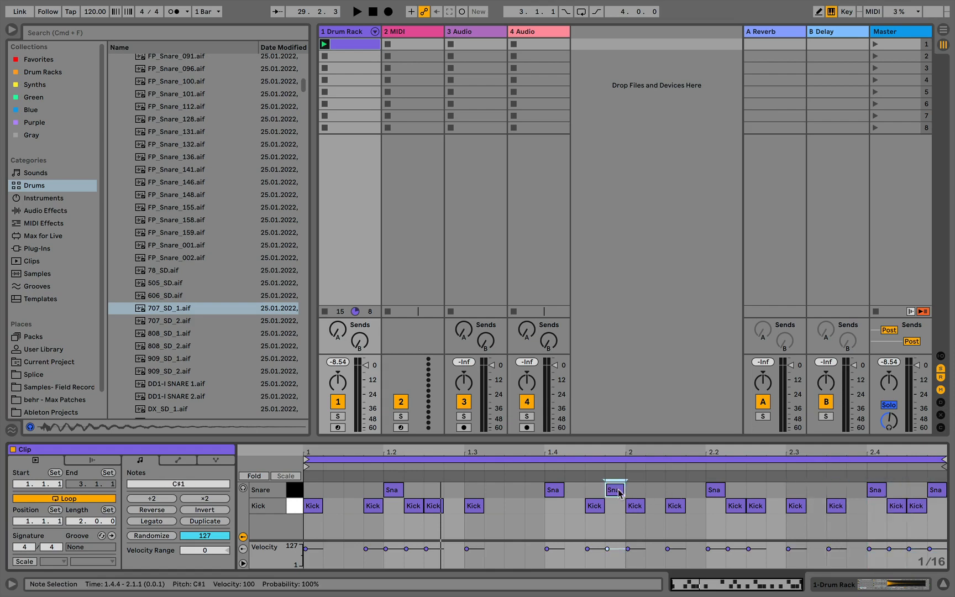
pyautogui.doubleClick(618, 491)
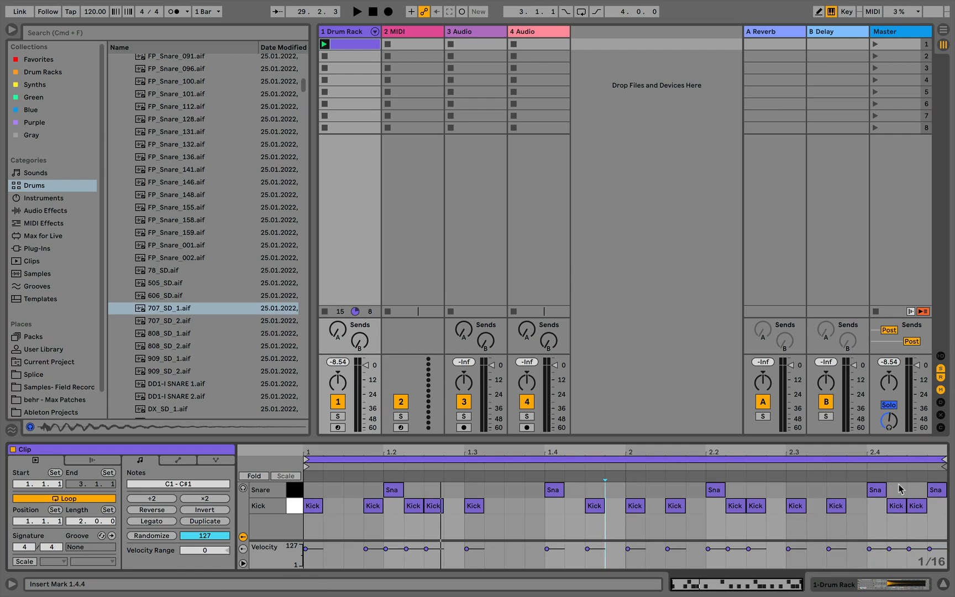
# Step: Play back the drum clip, enlarge the note editor upward, and stop playback
pyautogui.click(325, 44)
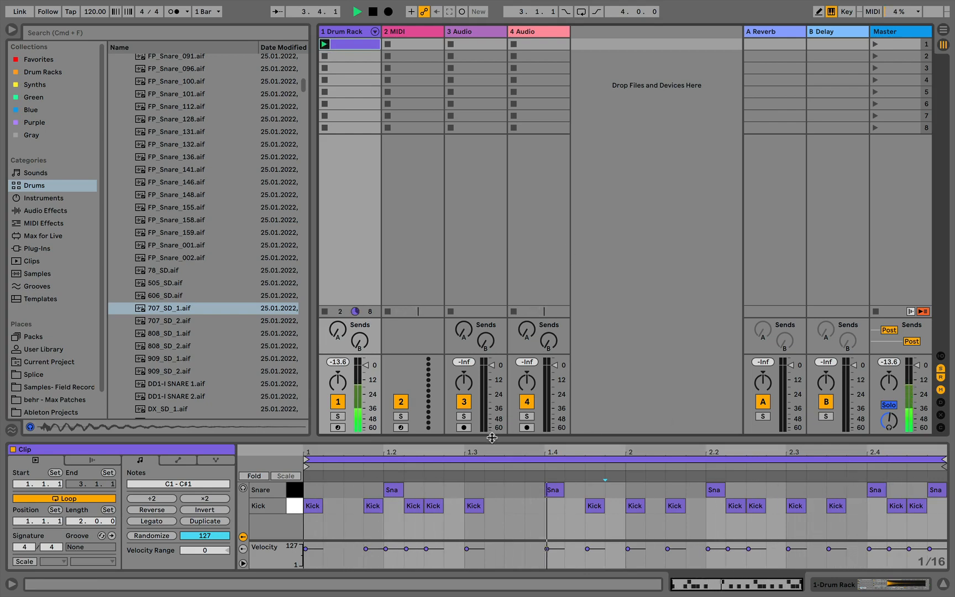
pyautogui.moveTo(492, 437); pyautogui.dragTo(483, 243)
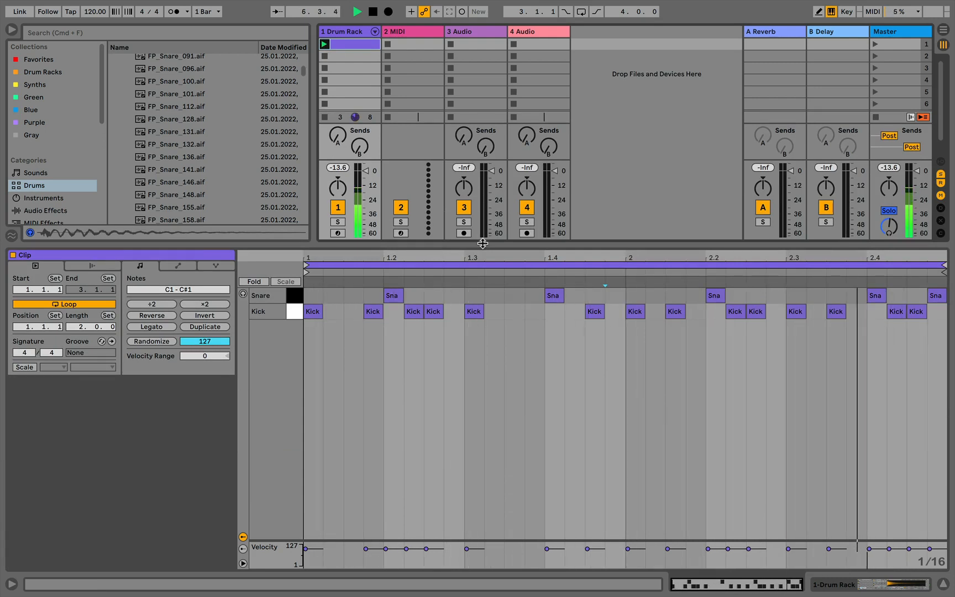
pyautogui.press('space')
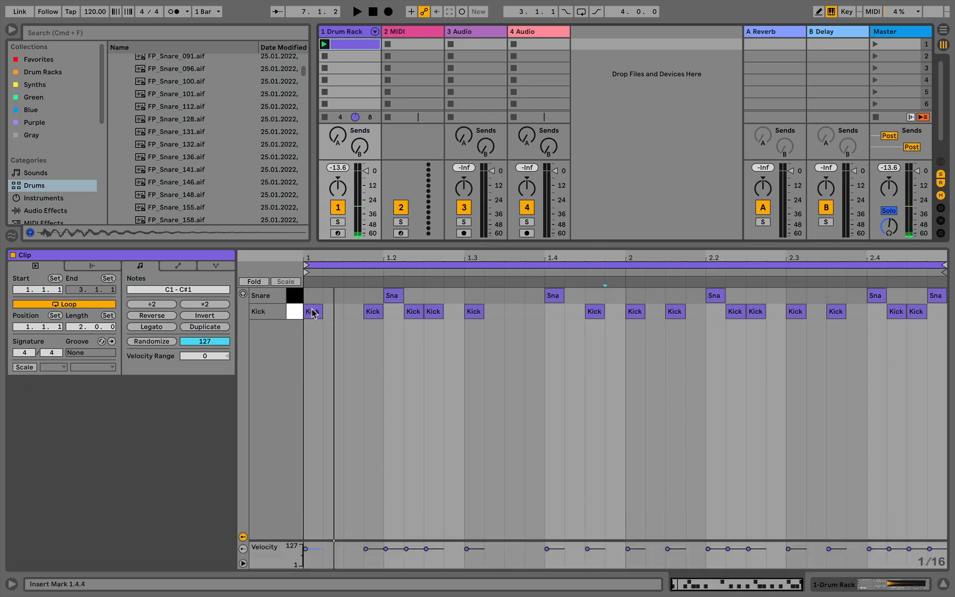
# Step: Enlarge the velocity lane and inspect the velocities of the kick at 1.1.1 and the snare at 2.4.4
pyautogui.click(312, 311)
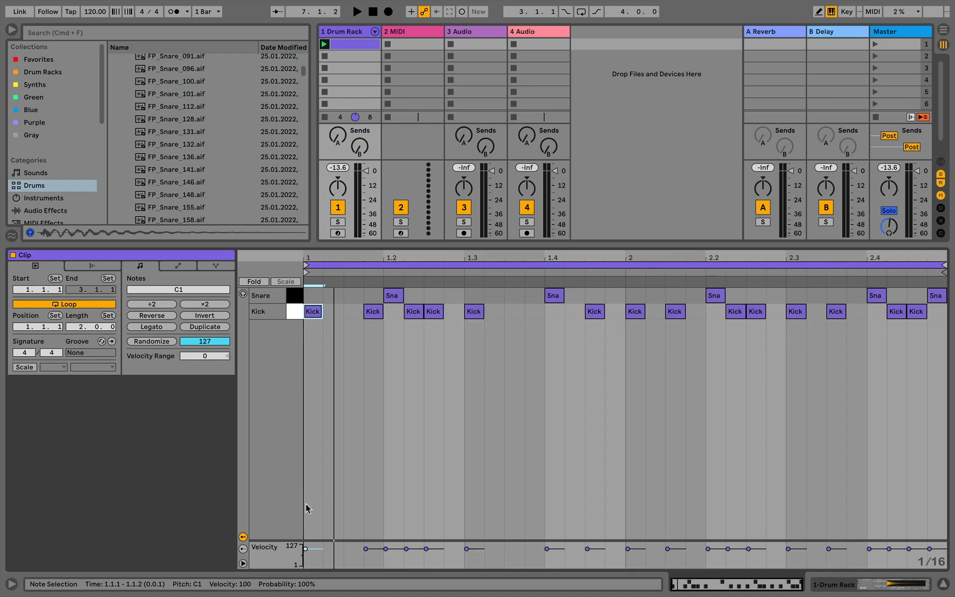
pyautogui.click(305, 549)
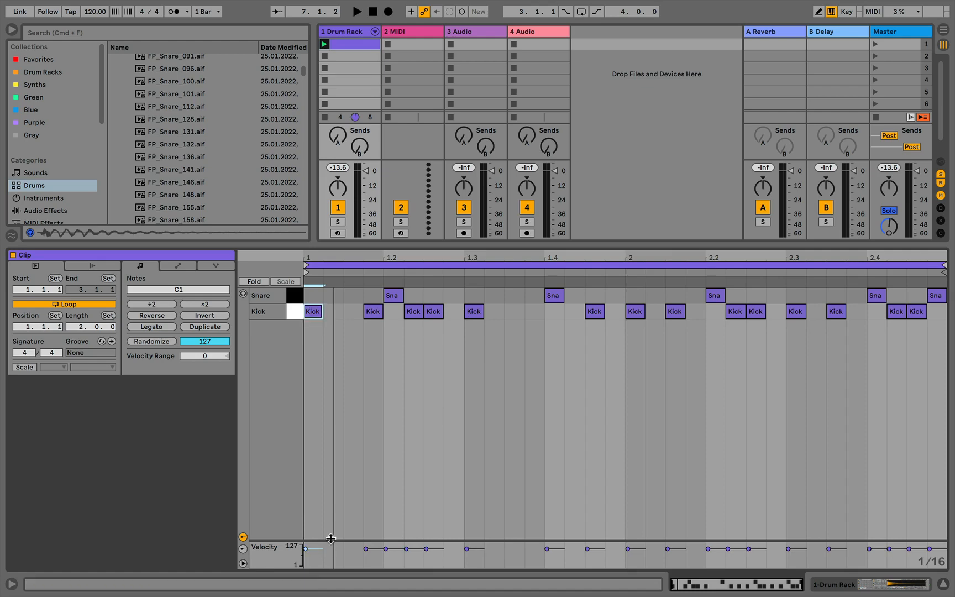
pyautogui.moveTo(330, 538); pyautogui.dragTo(335, 403)
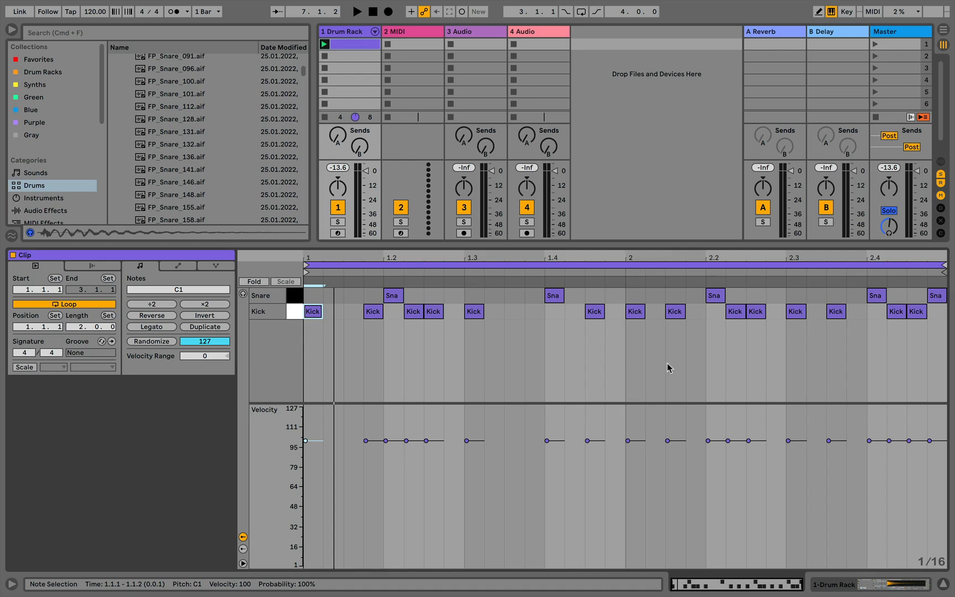
pyautogui.click(935, 295)
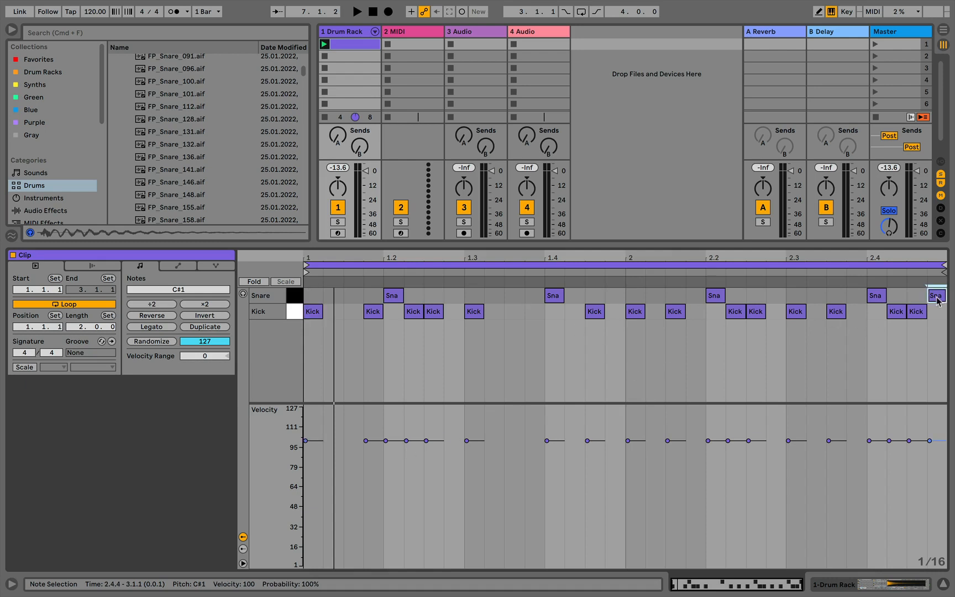
pyautogui.moveTo(934, 454)
pyautogui.mouseDown()
pyautogui.moveTo(933, 477)
pyautogui.moveTo(933, 466)
pyautogui.mouseUp()
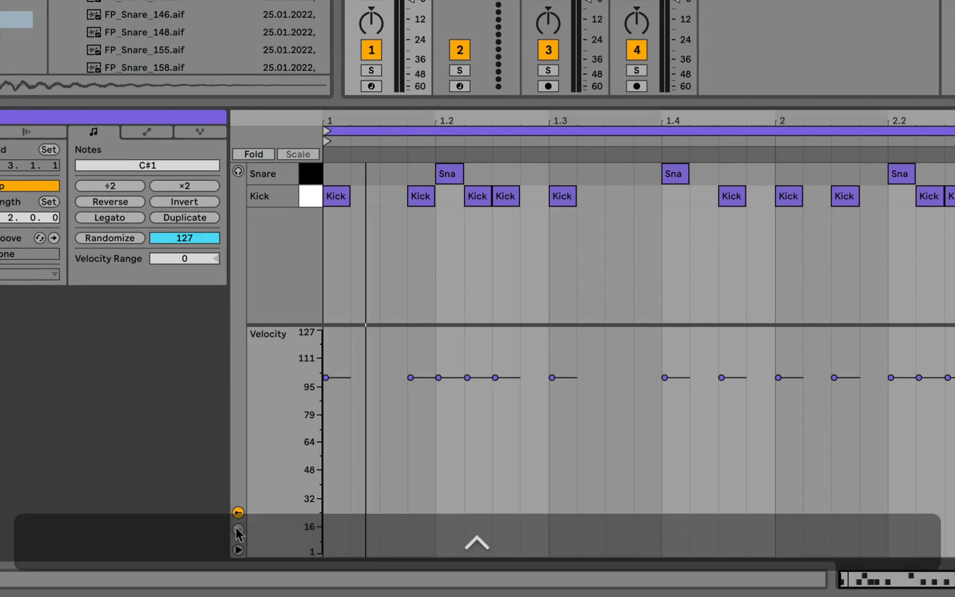
# Step: Show the Chance lane in place of the Velocity lane and enlarge it
pyautogui.click(237, 529)
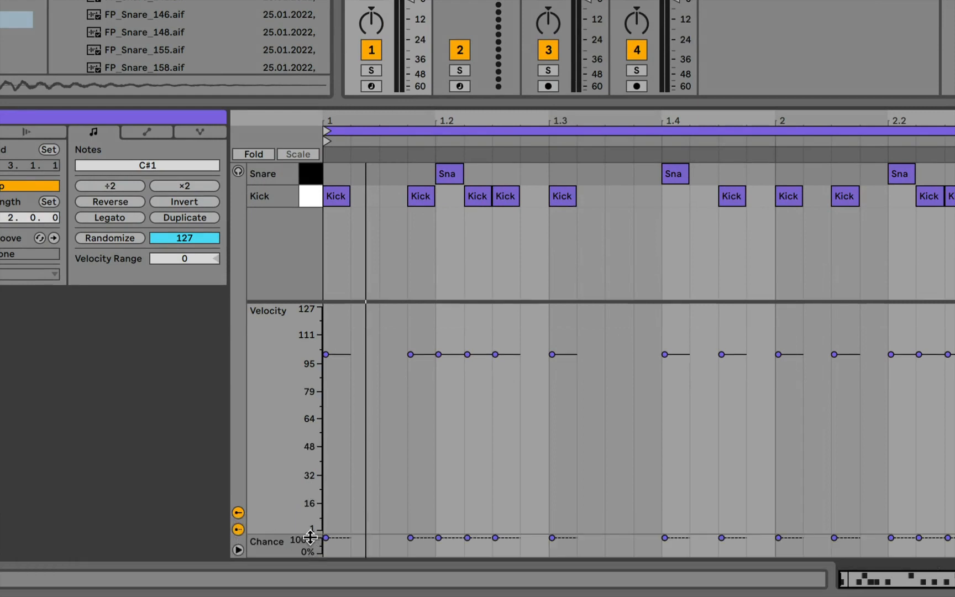
pyautogui.moveTo(311, 535); pyautogui.dragTo(319, 410)
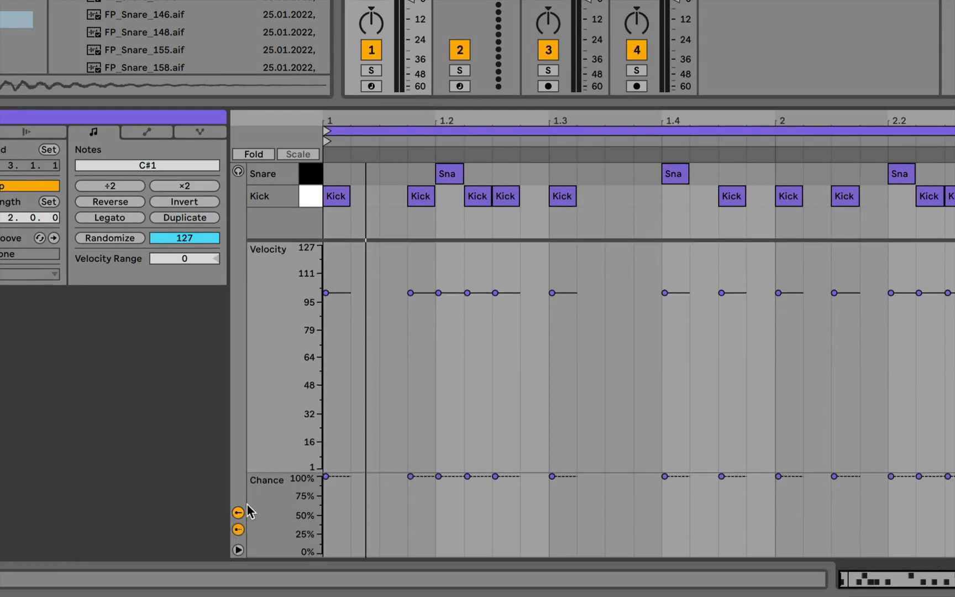
pyautogui.click(239, 512)
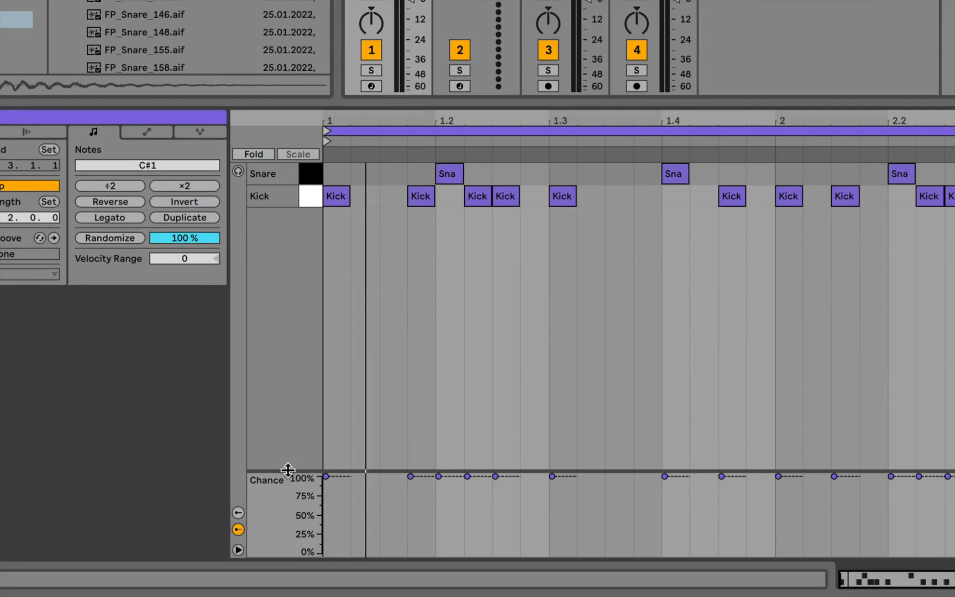
pyautogui.moveTo(287, 470); pyautogui.dragTo(305, 341)
# Step: Set the chance of the kick at 1.1.4 to about 77%, at 1.2.2 to 83% and at 1.4.3 to 74%
pyautogui.click(421, 196)
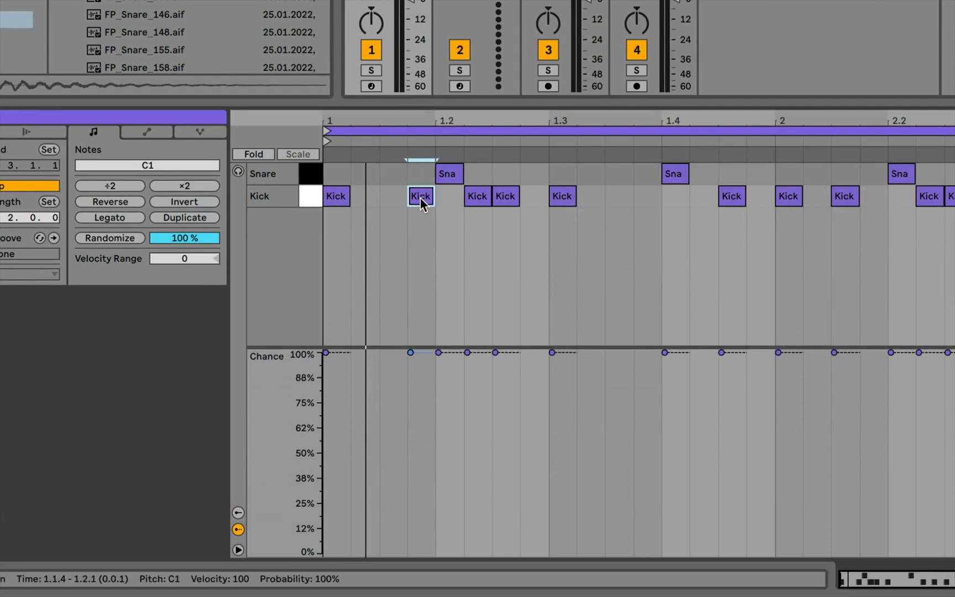
pyautogui.moveTo(415, 357); pyautogui.dragTo(416, 403)
pyautogui.click(477, 196)
pyautogui.moveTo(473, 349); pyautogui.dragTo(473, 386)
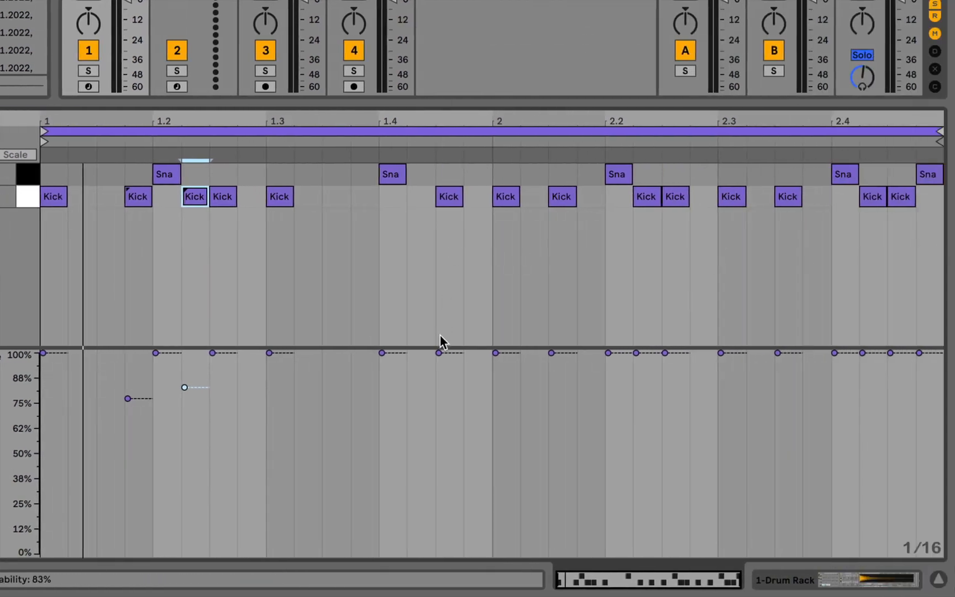
pyautogui.moveTo(439, 353); pyautogui.dragTo(439, 404)
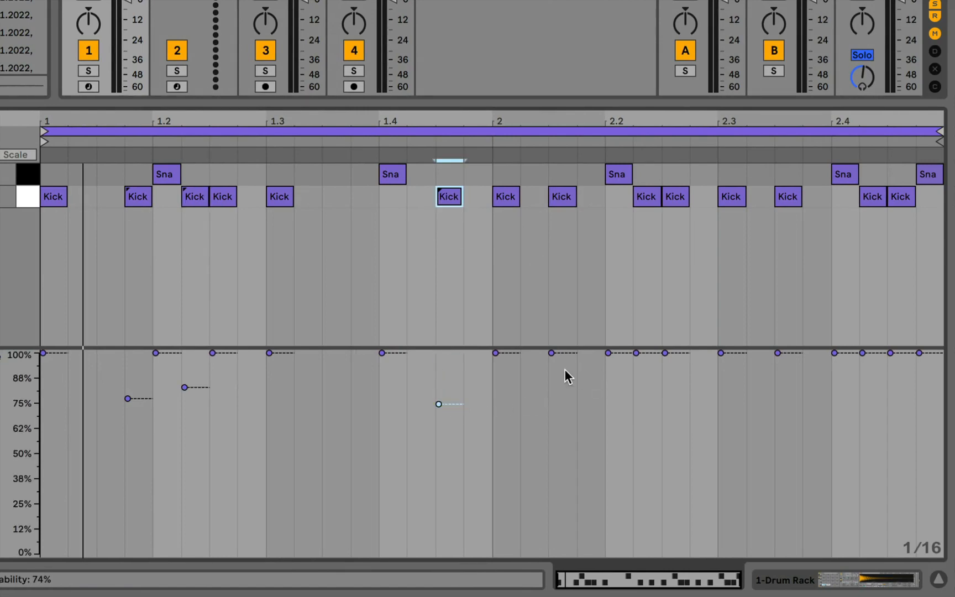
# Step: Move the kick at 2.1.1 to 2.1.2 with 84% chance and lower the 2.2.3 kick's chance to about 67%
pyautogui.moveTo(509, 196); pyautogui.dragTo(539, 210)
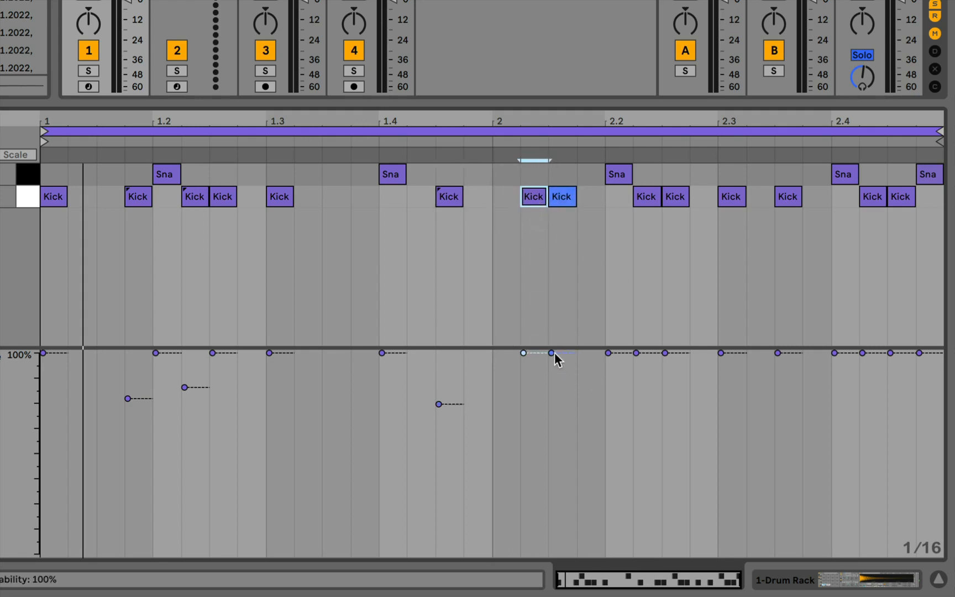
pyautogui.moveTo(538, 352)
pyautogui.mouseDown()
pyautogui.moveTo(538, 384)
pyautogui.moveTo(554, 383)
pyautogui.mouseUp()
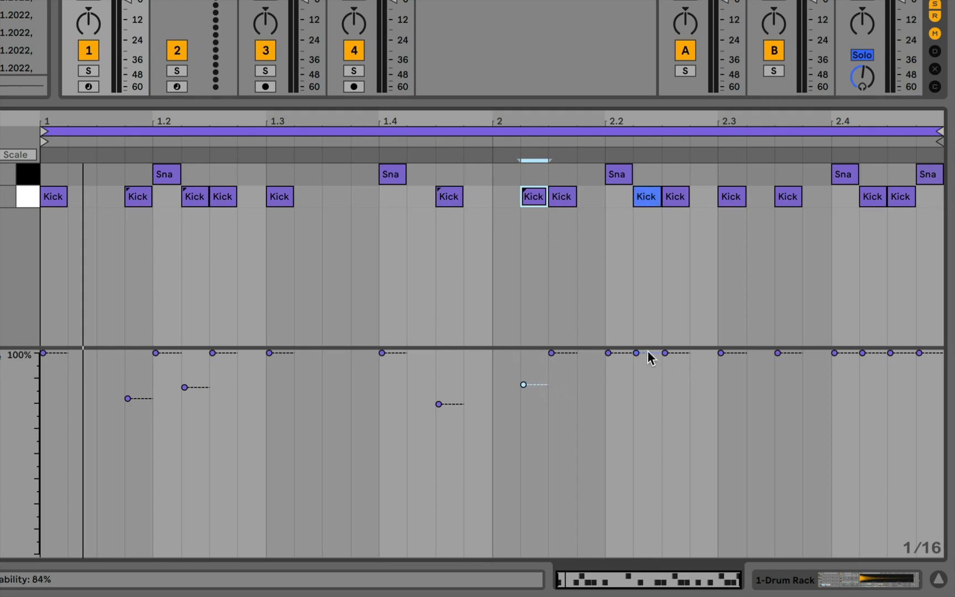
pyautogui.moveTo(670, 353); pyautogui.dragTo(670, 419)
# Step: Set the chance of the kick at 2.3.3 to 65%, at 2.4.2 to 74% and at 2.4.3 to about 80%
pyautogui.click(778, 352)
pyautogui.moveTo(778, 353); pyautogui.dragTo(778, 423)
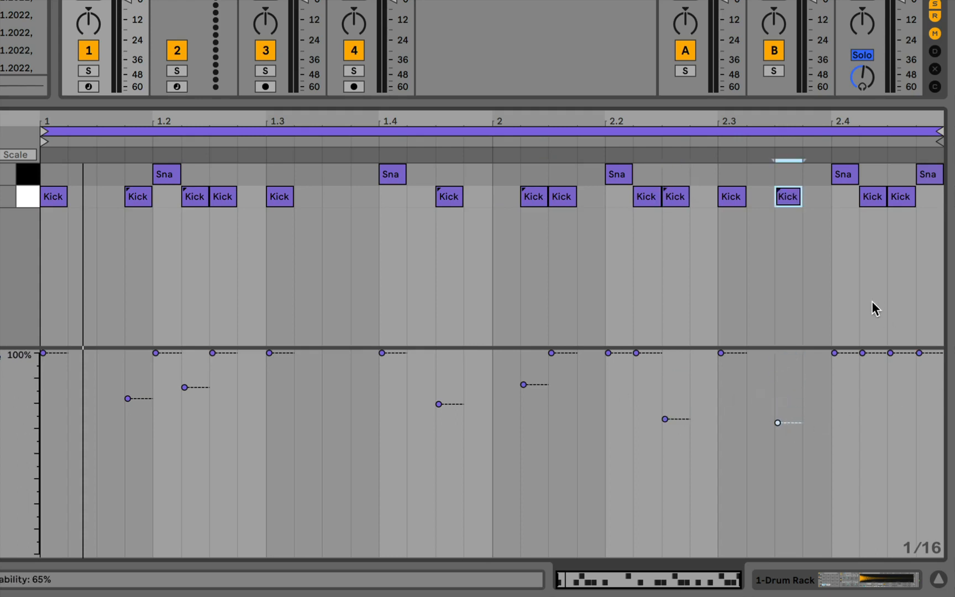
pyautogui.moveTo(883, 357); pyautogui.dragTo(884, 408)
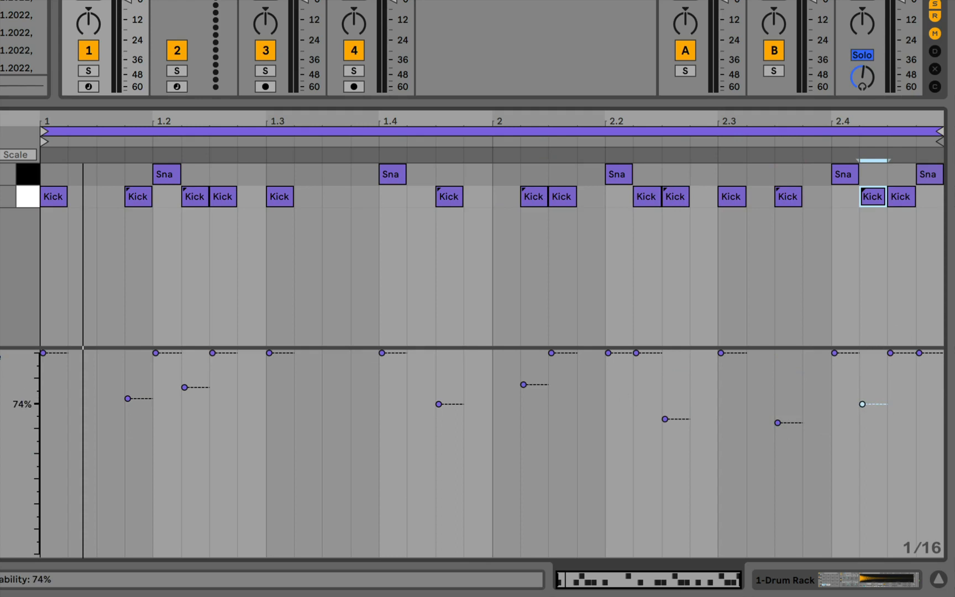
pyautogui.moveTo(906, 353); pyautogui.dragTo(906, 392)
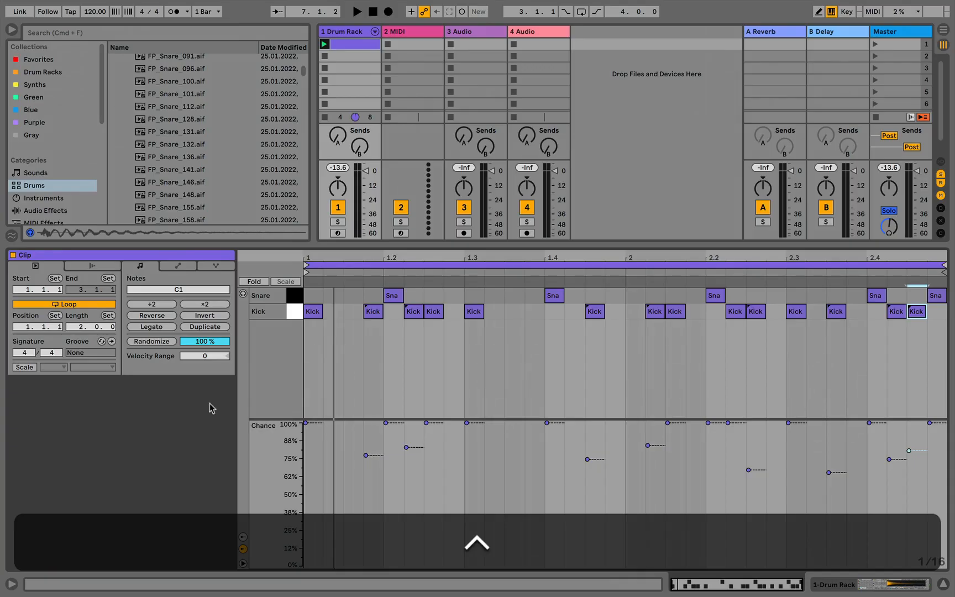
# Step: While the clip plays, set the Snare rack's Sample Selector macro to 87, Volume to -17.8 dB and Decay to 900 ms
pyautogui.click(325, 44)
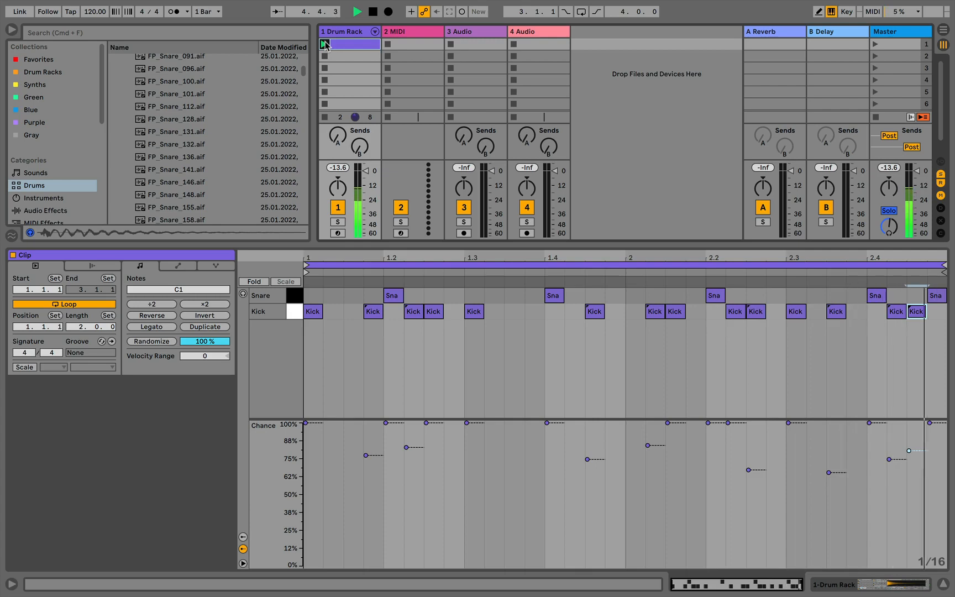
pyautogui.doubleClick(342, 30)
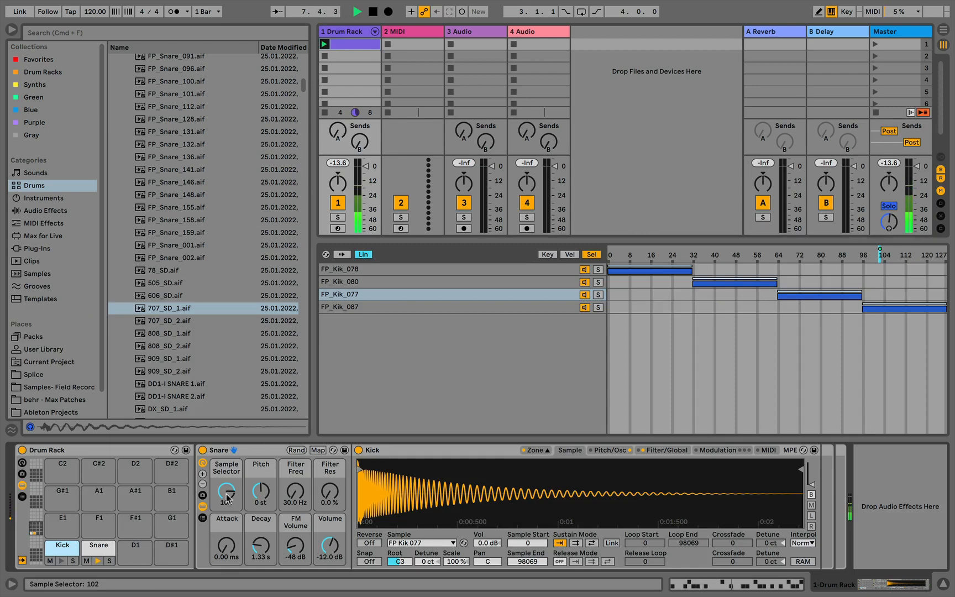
pyautogui.click(99, 547)
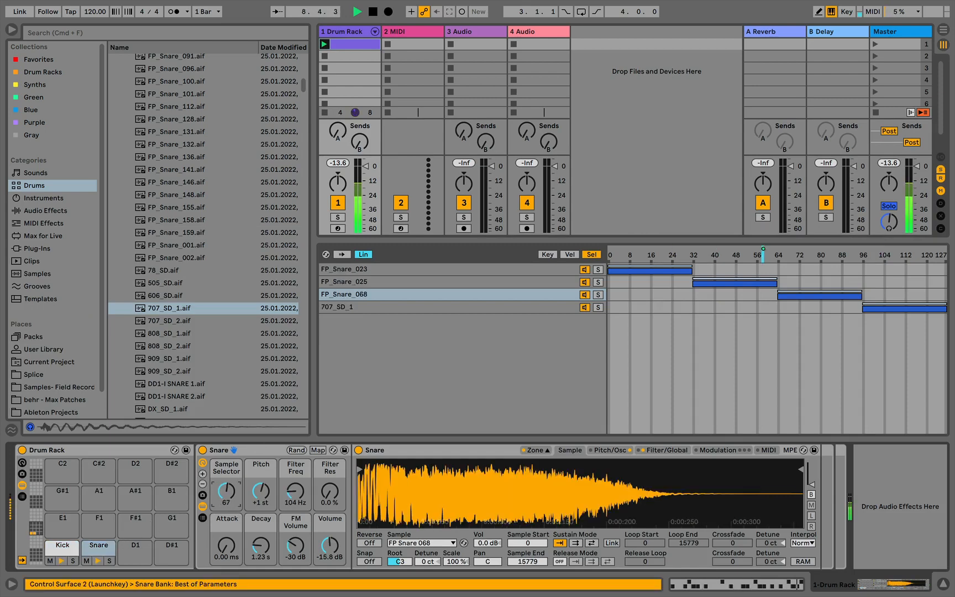
pyautogui.moveTo(230, 497); pyautogui.dragTo(230, 486)
pyautogui.moveTo(325, 546); pyautogui.dragTo(325, 549)
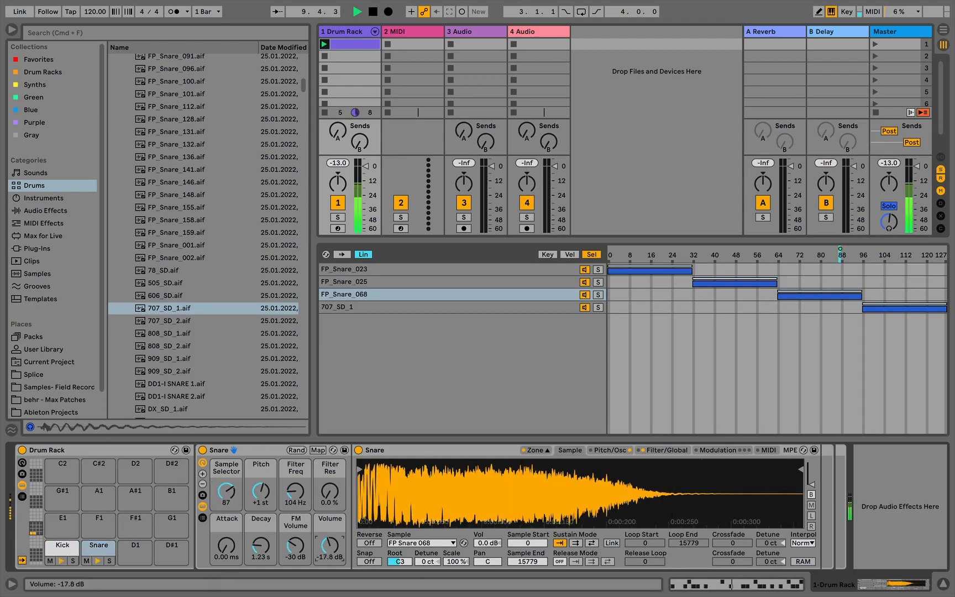
pyautogui.moveTo(261, 547)
pyautogui.mouseDown()
pyautogui.moveTo(261, 554)
pyautogui.moveTo(262, 546)
pyautogui.mouseUp()
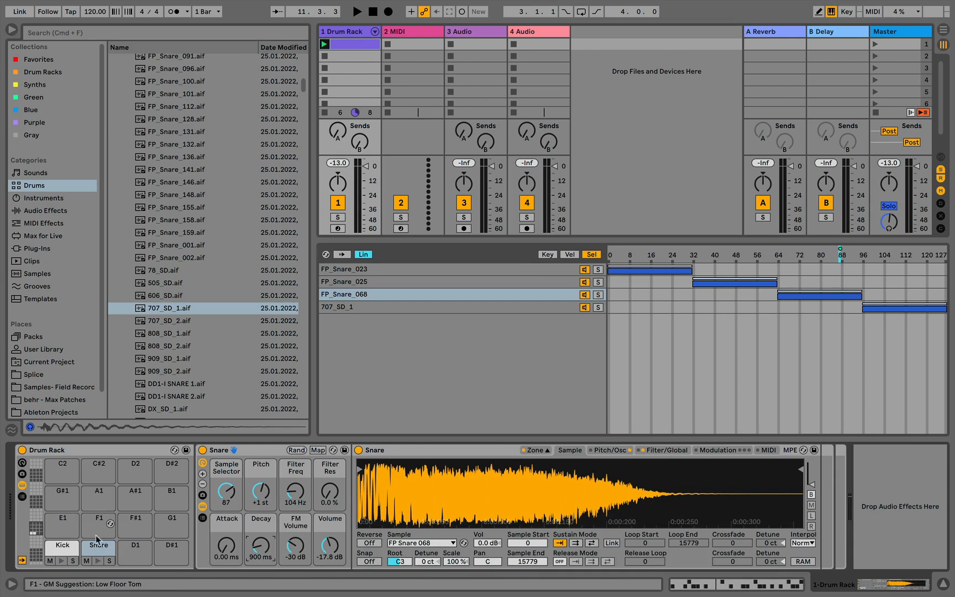
# Step: Solo the Snare pad and show its Sampler's filter and global settings
pyautogui.click(110, 562)
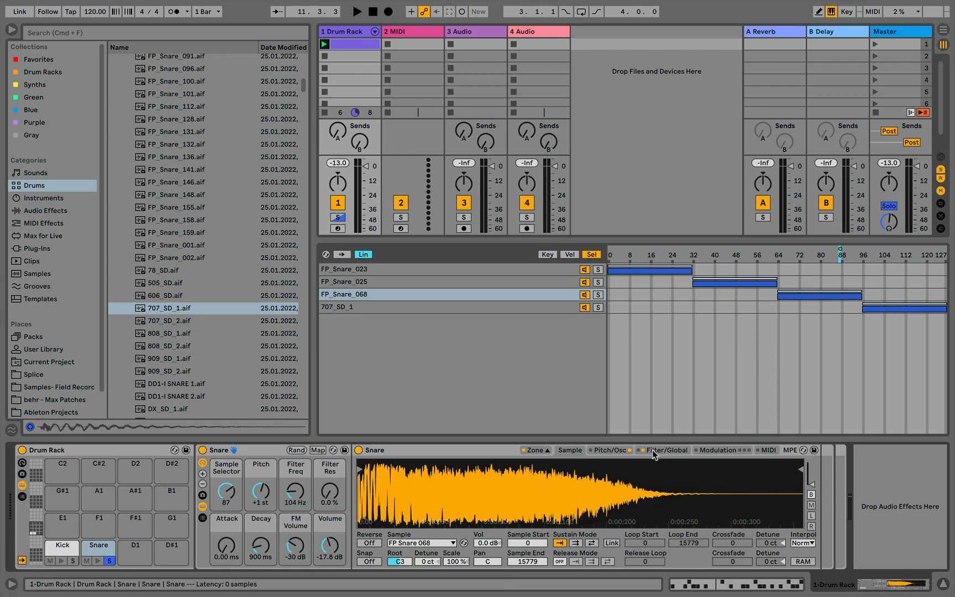
pyautogui.click(671, 450)
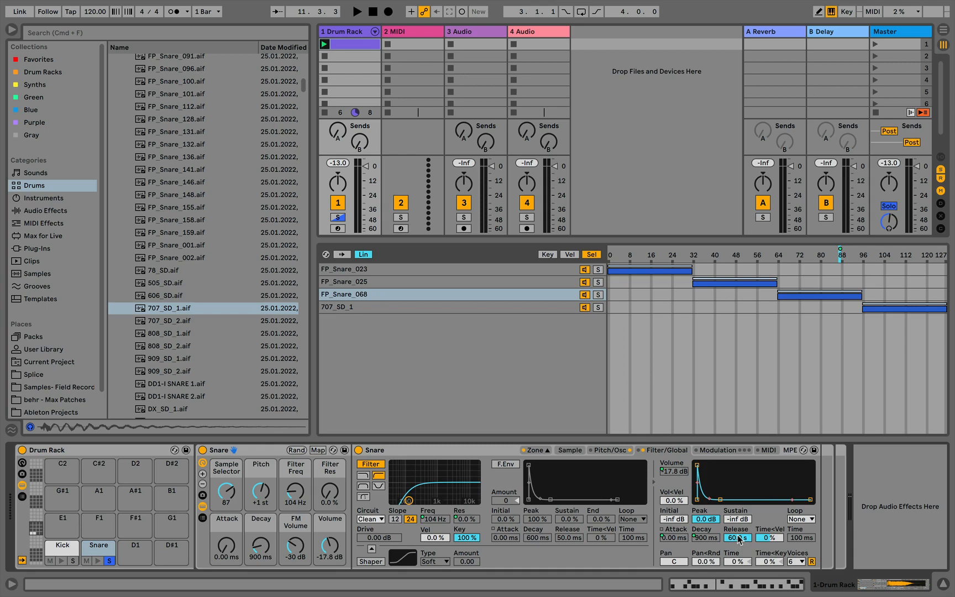
# Step: Audition the Snare's volume envelope Release at 1.41 ms, 46.4 s and 13.2 ms during playback
pyautogui.press('space')
pyautogui.moveTo(739, 539); pyautogui.dragTo(739, 596)
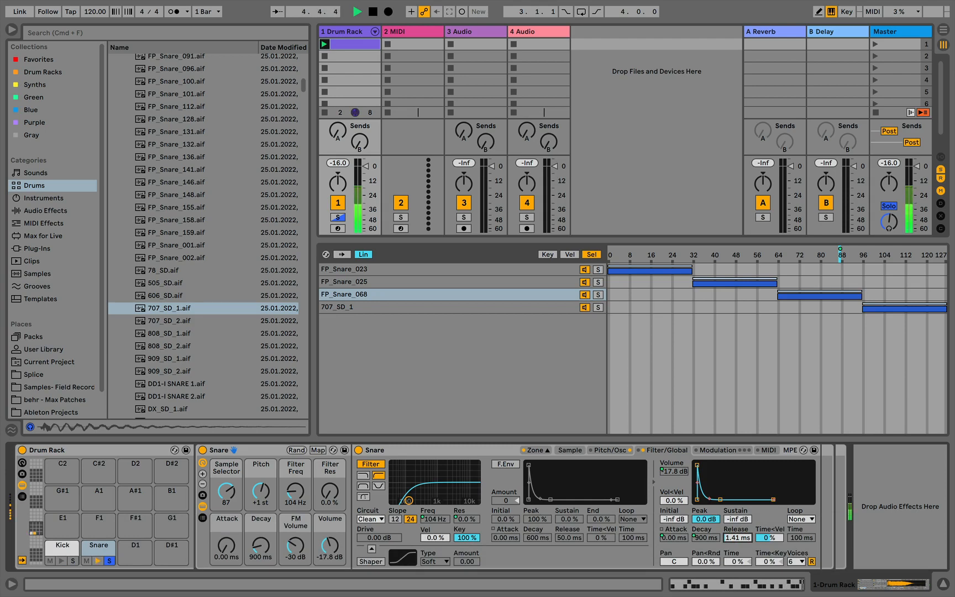
pyautogui.moveTo(738, 537); pyautogui.dragTo(738, 460)
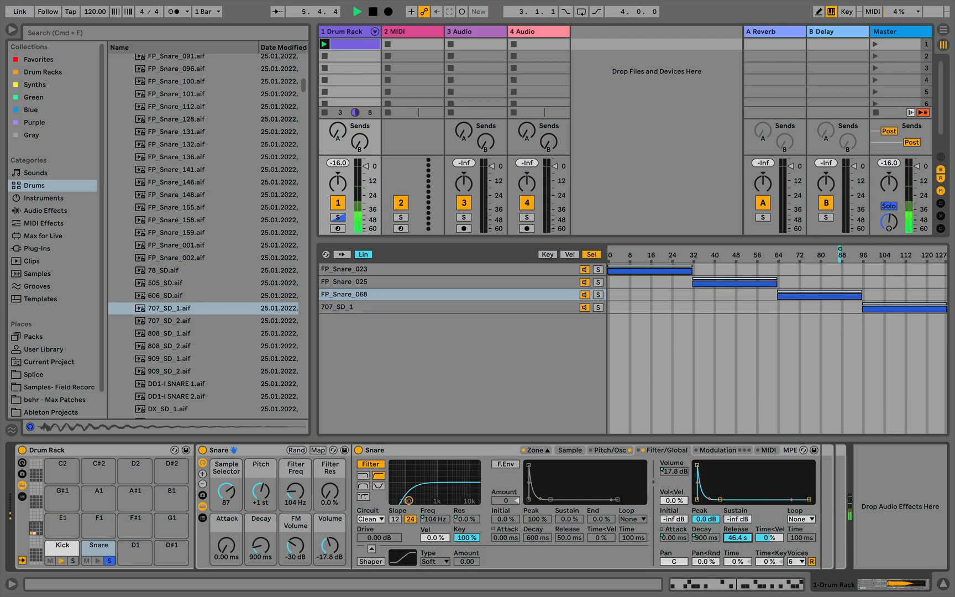
pyautogui.moveTo(737, 537); pyautogui.dragTo(738, 592)
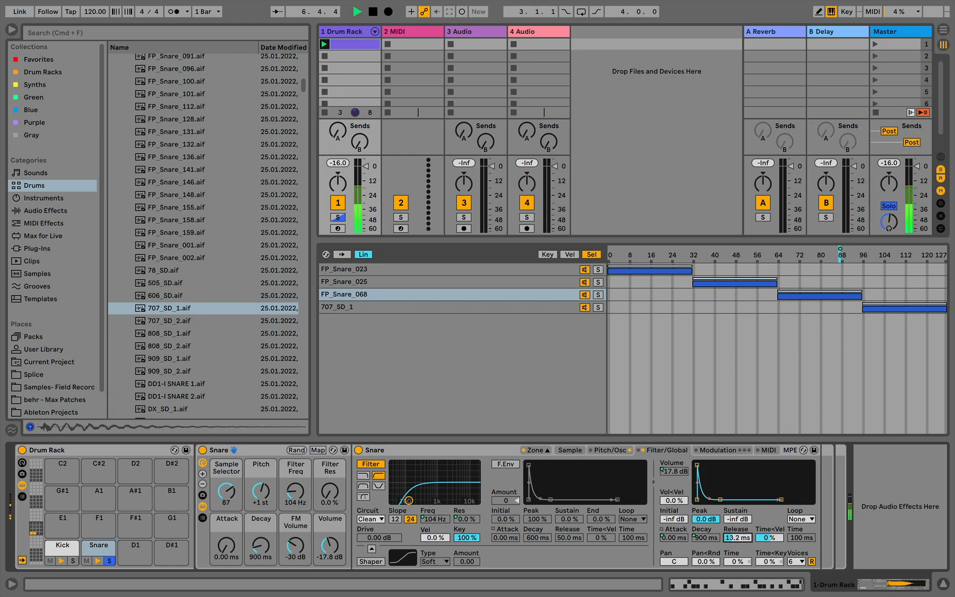
pyautogui.press('space')
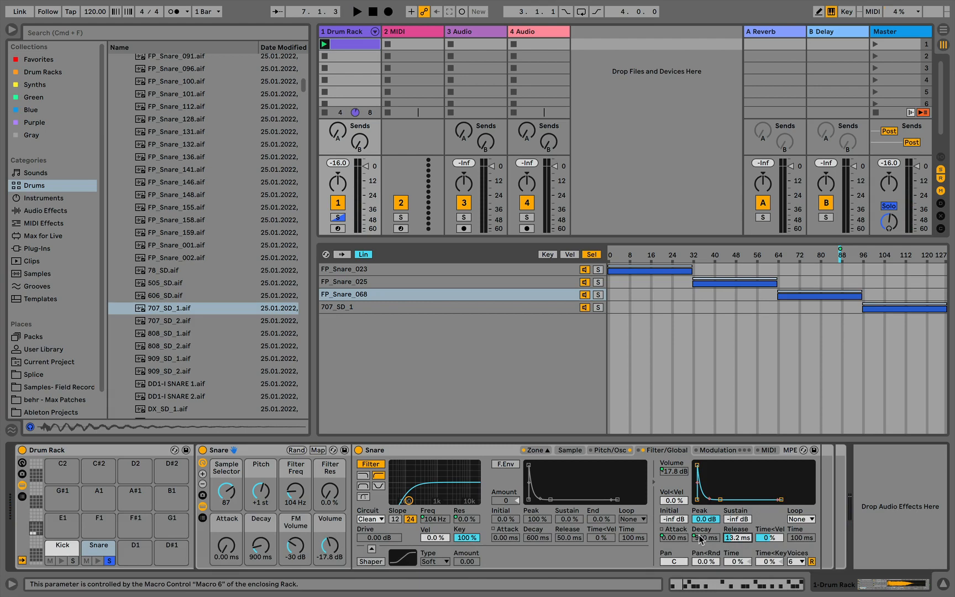
# Step: Set the Snare's volume envelope Release to 80.1 ms and its Decay macro to 2.38 s
pyautogui.moveTo(732, 537); pyautogui.dragTo(732, 523)
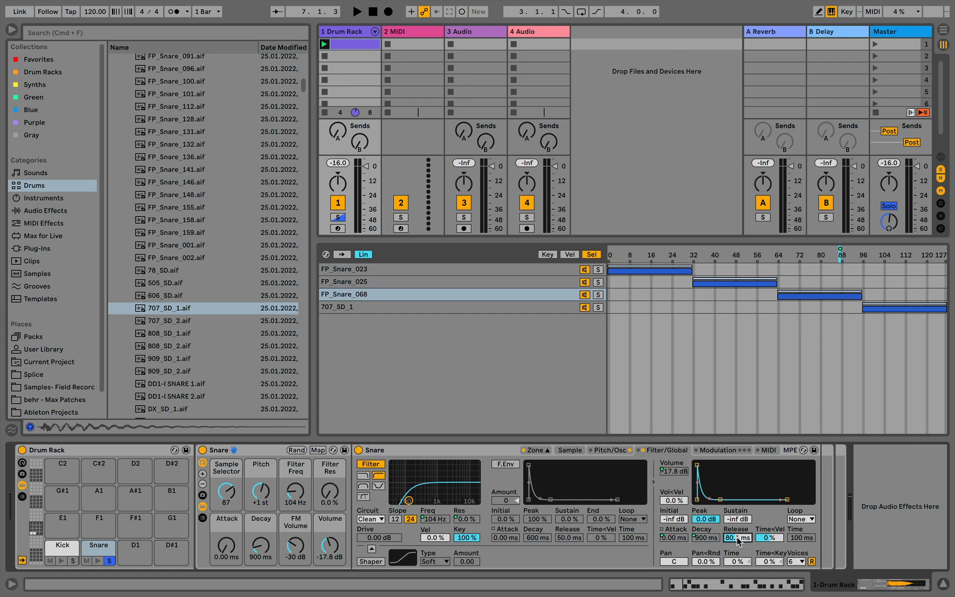
pyautogui.click(453, 456)
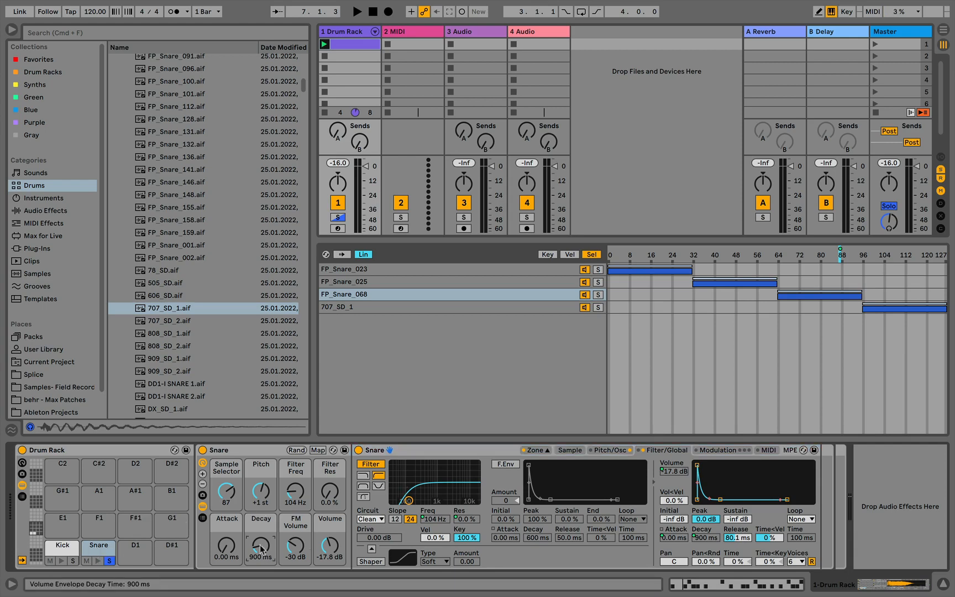
pyautogui.moveTo(262, 549)
pyautogui.mouseDown()
pyautogui.moveTo(262, 519)
pyautogui.moveTo(263, 547)
pyautogui.mouseUp()
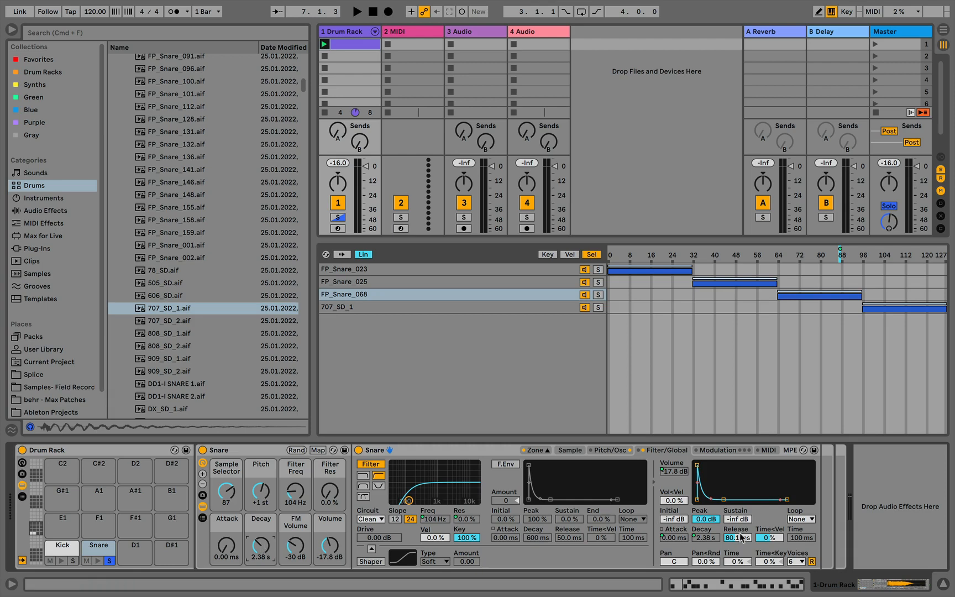
# Step: Map the Release of the Snare's volume envelope to the rack's Decay macro
pyautogui.moveTo(737, 537); pyautogui.dragTo(737, 558)
pyautogui.moveTo(268, 550); pyautogui.dragTo(268, 534)
pyautogui.rightClick(738, 540)
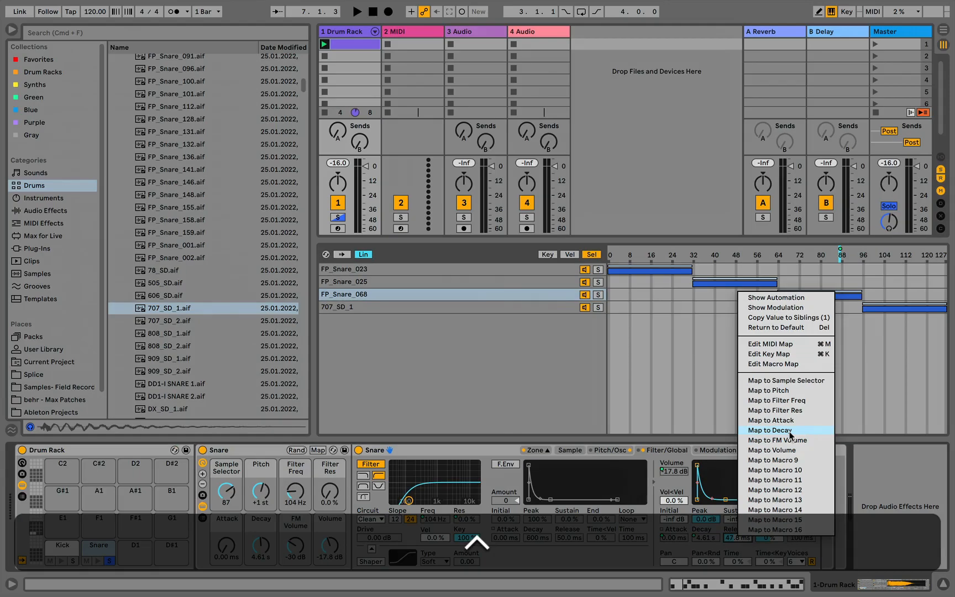
pyautogui.click(781, 430)
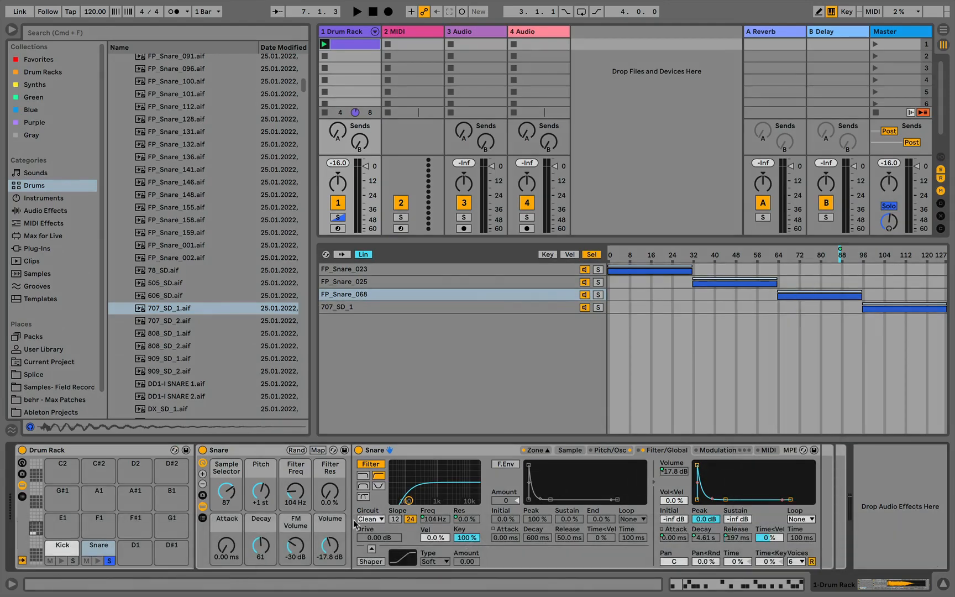
# Step: Play the clip and audition the Snare's Decay macro at 0 and 30
pyautogui.moveTo(261, 546); pyautogui.dragTo(261, 492)
pyautogui.moveTo(261, 546)
pyautogui.mouseDown()
pyautogui.moveTo(261, 497)
pyautogui.moveTo(261, 553)
pyautogui.mouseUp()
pyautogui.press('space')
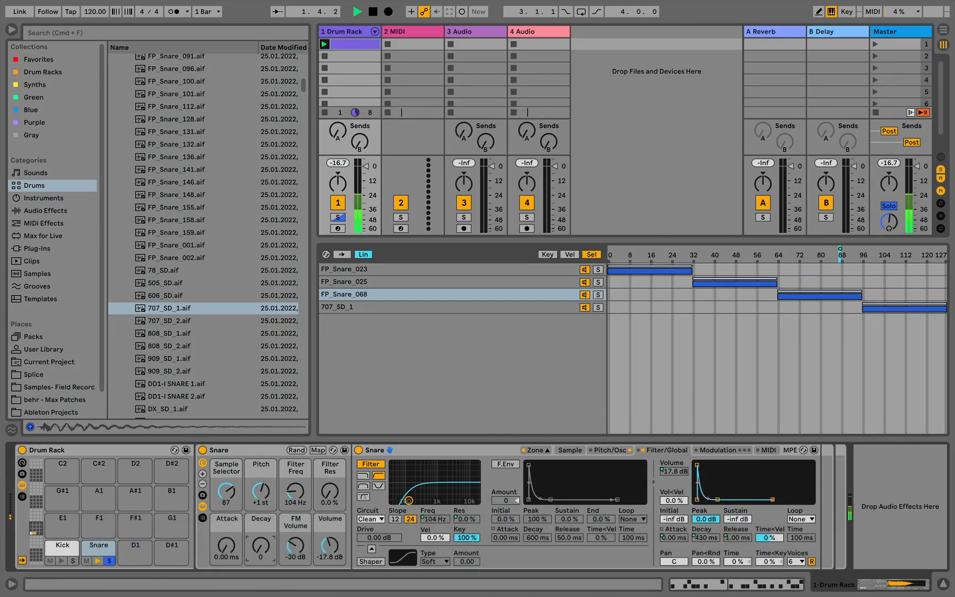
pyautogui.moveTo(261, 553)
pyautogui.mouseDown()
pyautogui.moveTo(261, 484)
pyautogui.moveTo(261, 537)
pyautogui.mouseUp()
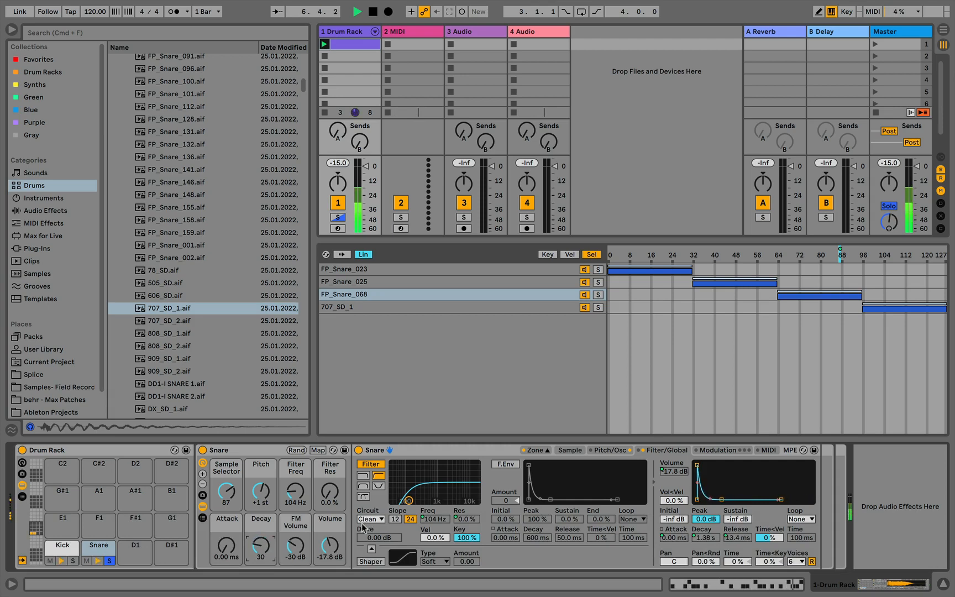
# Step: Set the Snare rack's Sample Selector to 24, Volume to -11.9 dB and Decay to 67, and unsolo its pad after stopping playback
pyautogui.moveTo(226, 491)
pyautogui.mouseDown()
pyautogui.moveTo(226, 522)
pyautogui.moveTo(261, 489)
pyautogui.mouseUp()
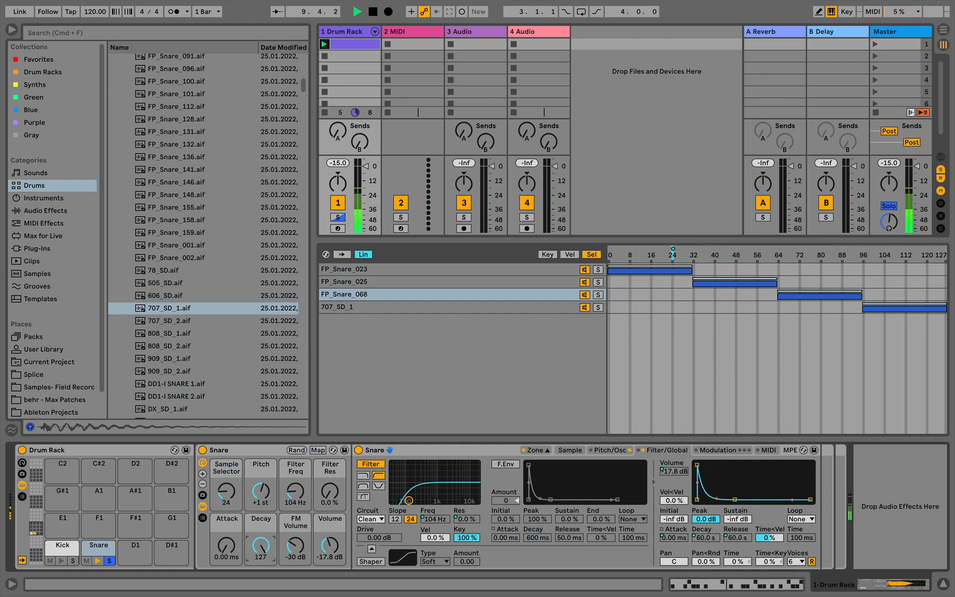
pyautogui.moveTo(337, 546); pyautogui.dragTo(336, 534)
pyautogui.moveTo(271, 543); pyautogui.dragTo(271, 579)
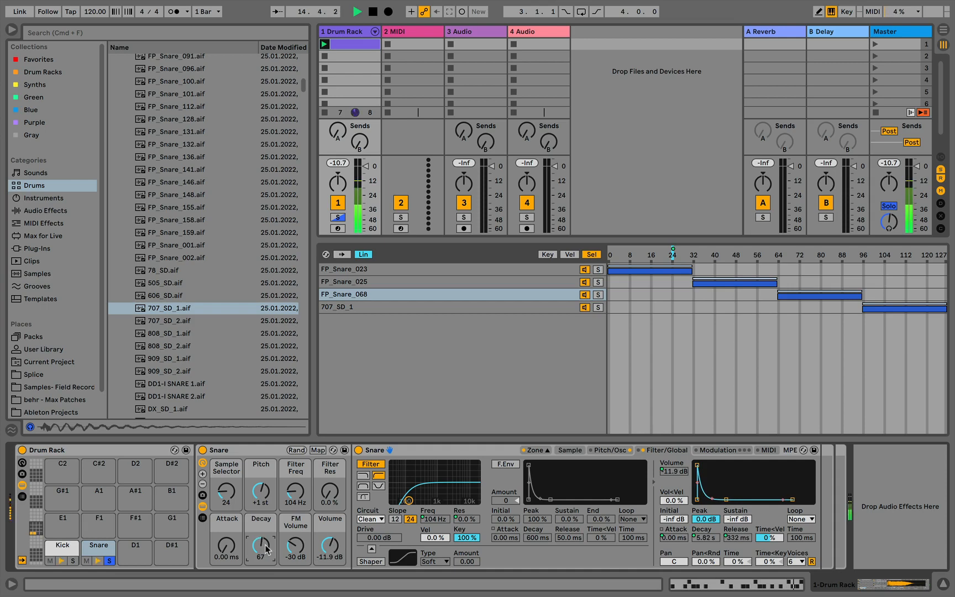
pyautogui.press('space')
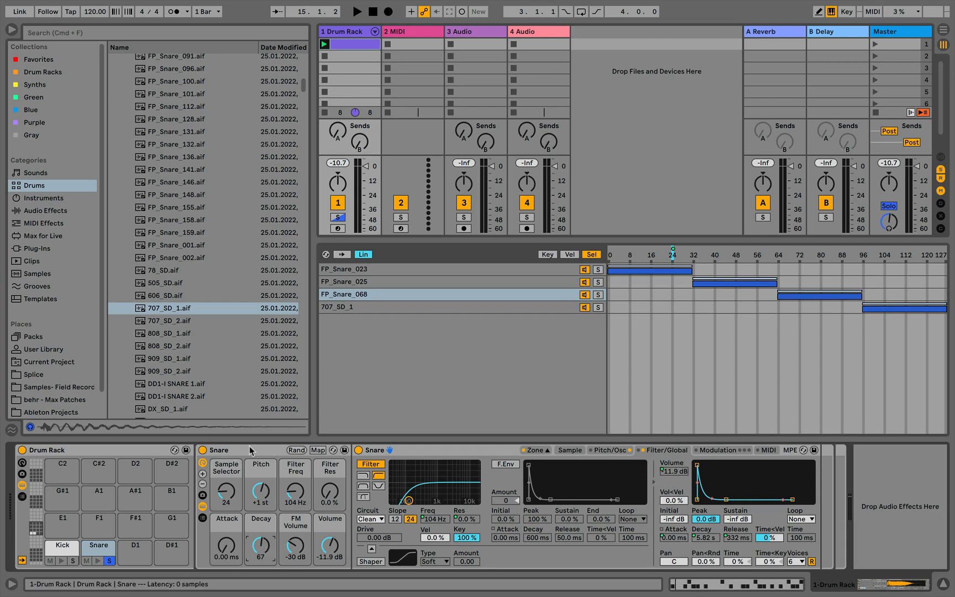
pyautogui.click(108, 561)
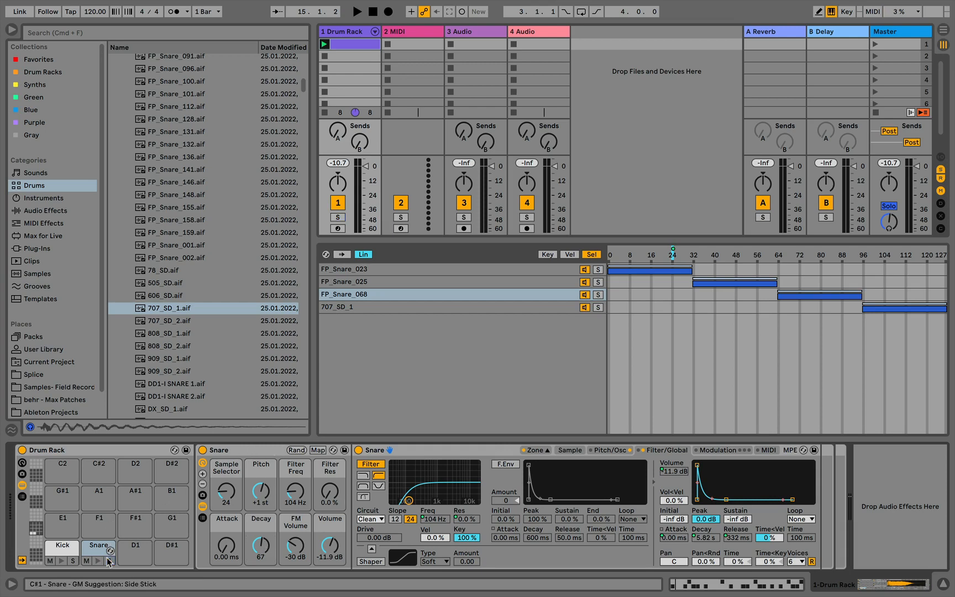
pyautogui.click(96, 551)
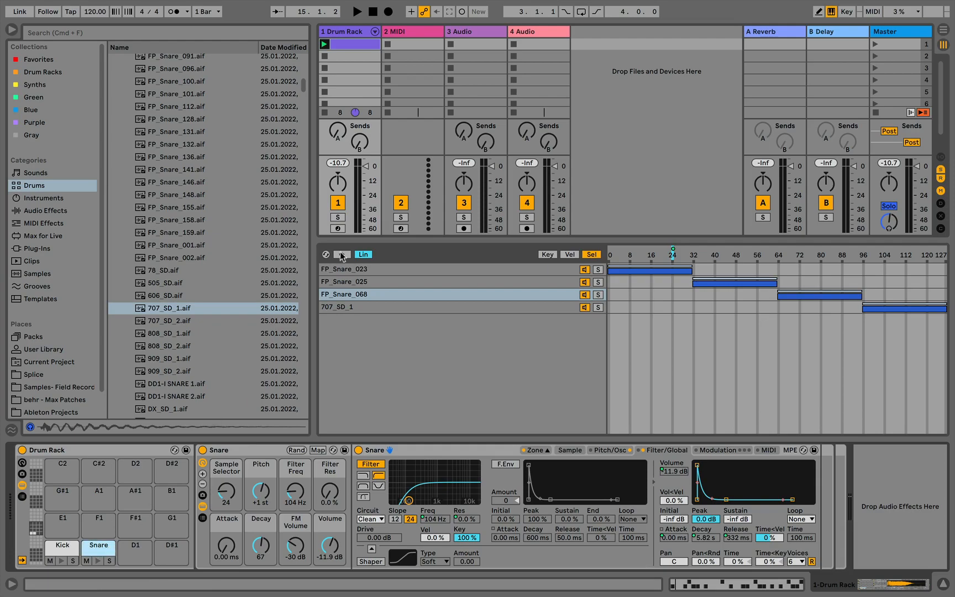
# Step: Switch to the Drum Rack Assignment document and check which samples each drum pad needs, highlighting the crash or ride entry's F#1
pyautogui.hotkey('ctrl', 'Left')
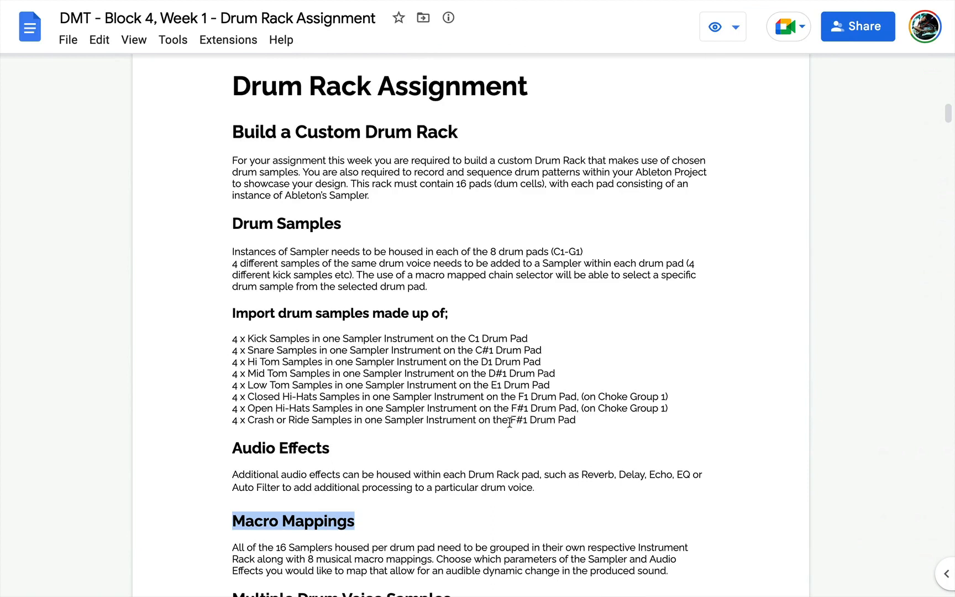
pyautogui.moveTo(509, 422); pyautogui.dragTo(530, 426)
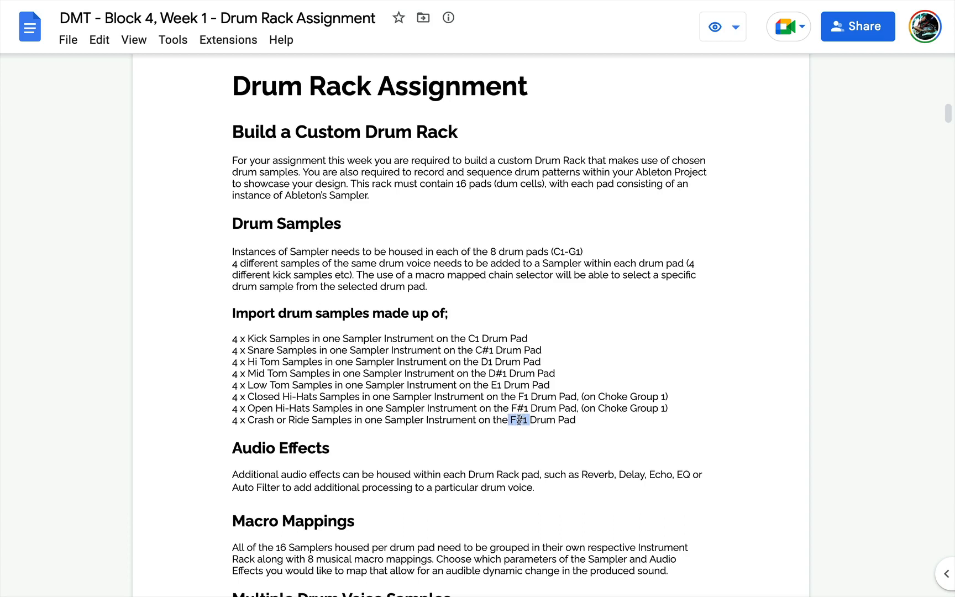
pyautogui.click(529, 421)
pyautogui.moveTo(508, 416); pyautogui.dragTo(530, 420)
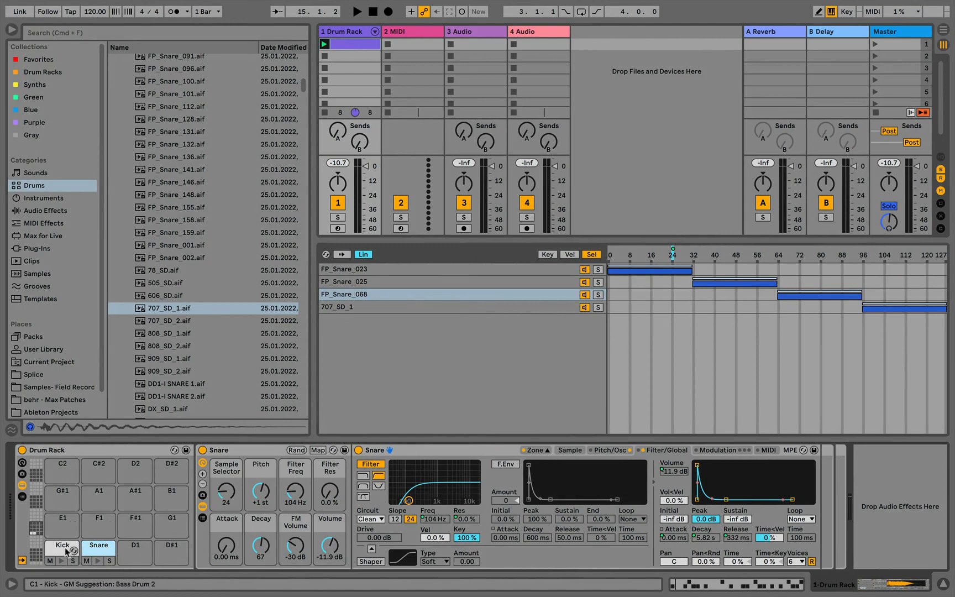
pyautogui.hotkey('ctrl', 'Left')
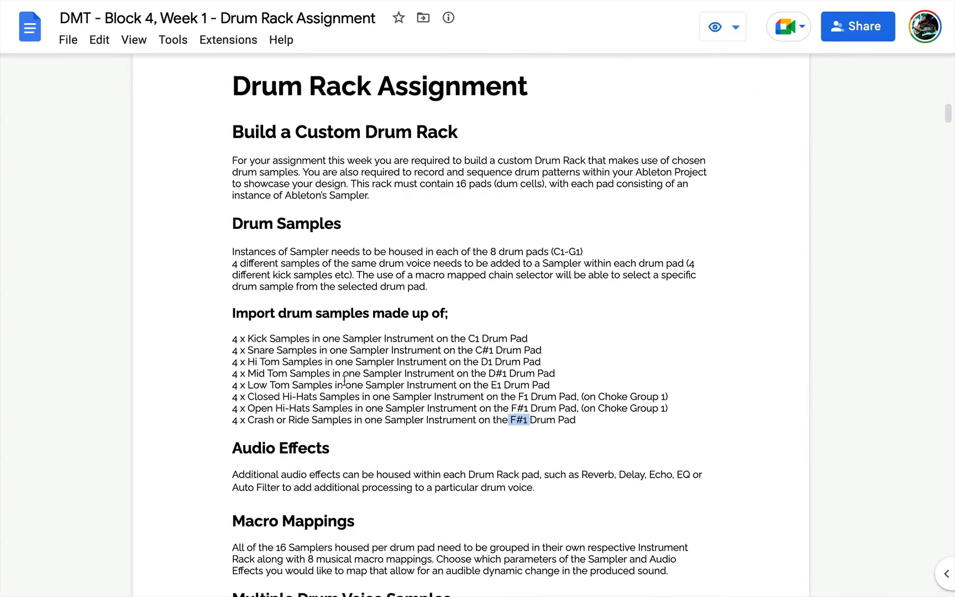
pyautogui.hotkey('ctrl', 'Right')
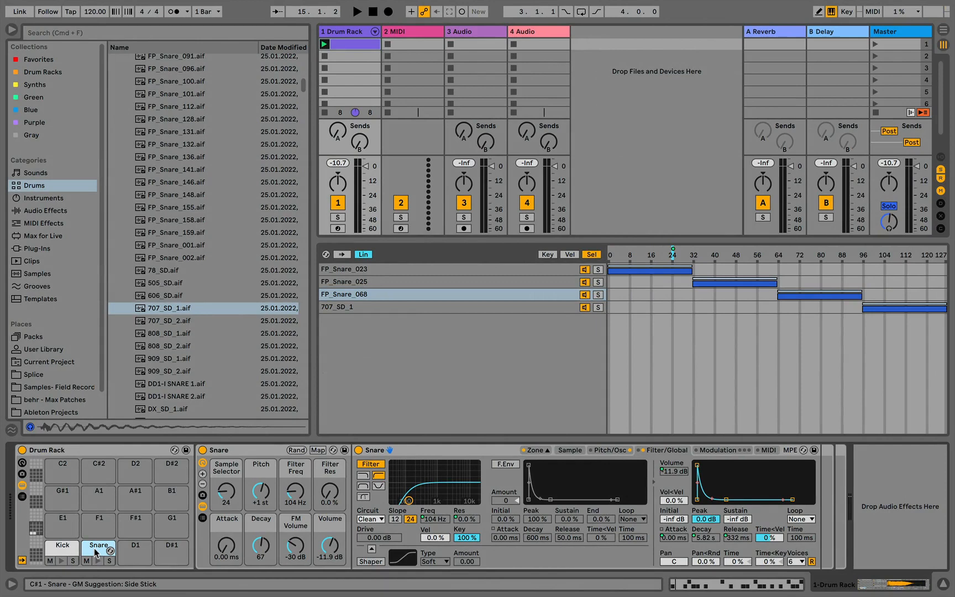
# Step: Copy the Snare pad to the D1 pad and rename the copy as Hi Tom
pyautogui.moveTo(96, 551); pyautogui.dragTo(133, 551)
pyautogui.press('super+r')
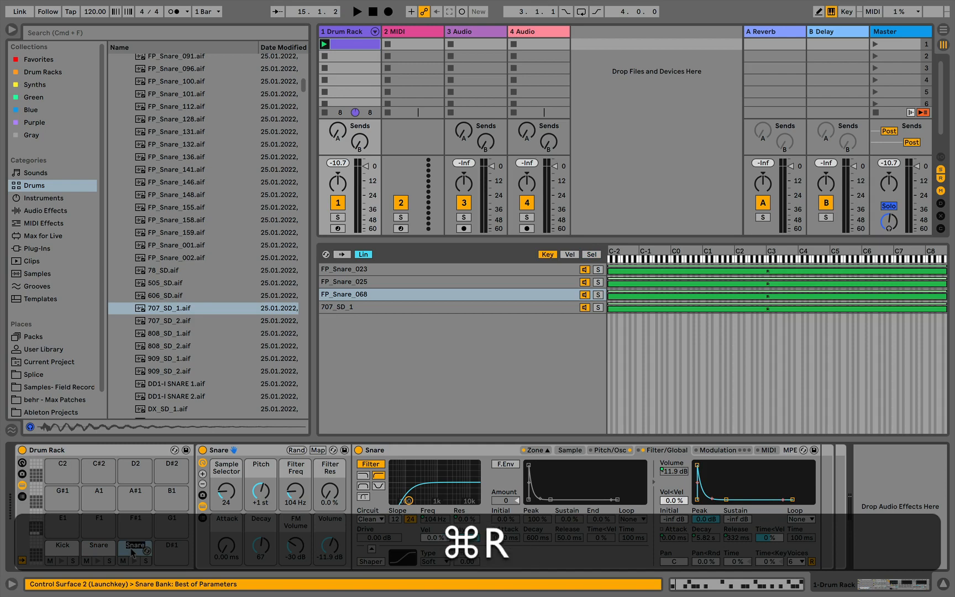
pyautogui.write('Hi Tom')
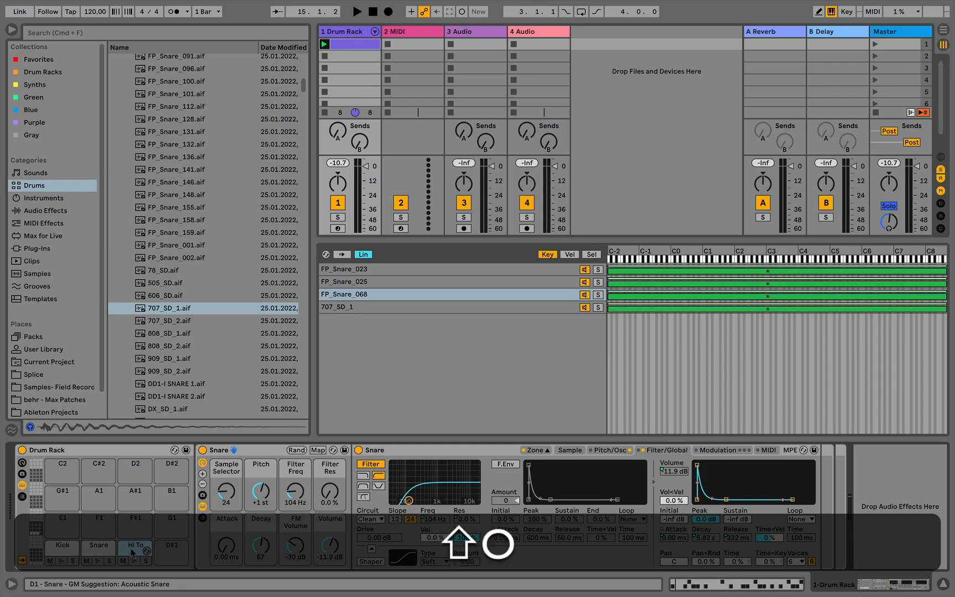
pyautogui.press('Return')
# Step: Copy the D1 pad's name and use it to rename its Instrument Rack and Sampler as Hi Tom
pyautogui.press('super+r')
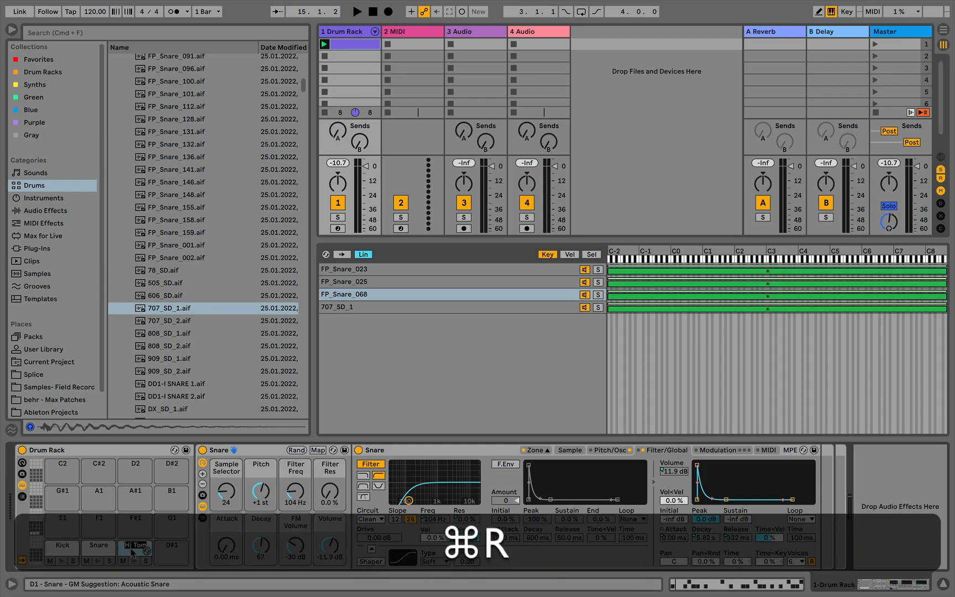
pyautogui.press('super+c')
pyautogui.click(219, 450)
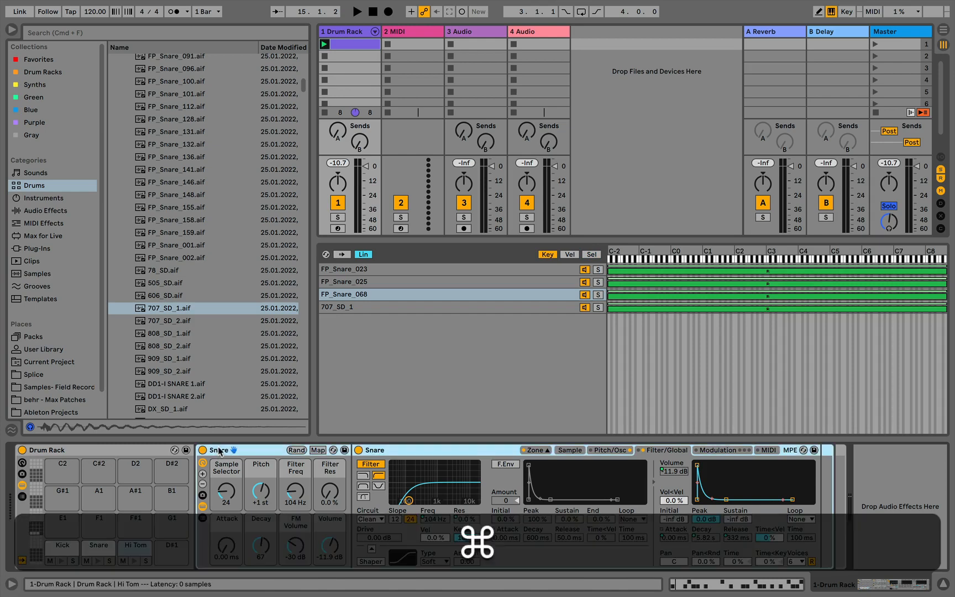
pyautogui.press('super+r')
pyautogui.press('super+v')
pyautogui.click(380, 451)
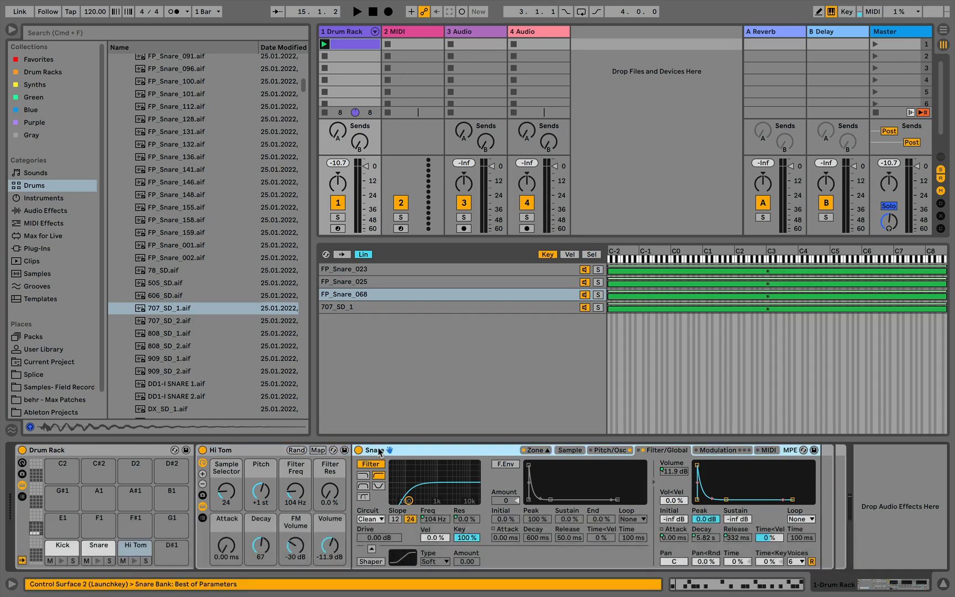
pyautogui.press('super+r')
pyautogui.press('super+v')
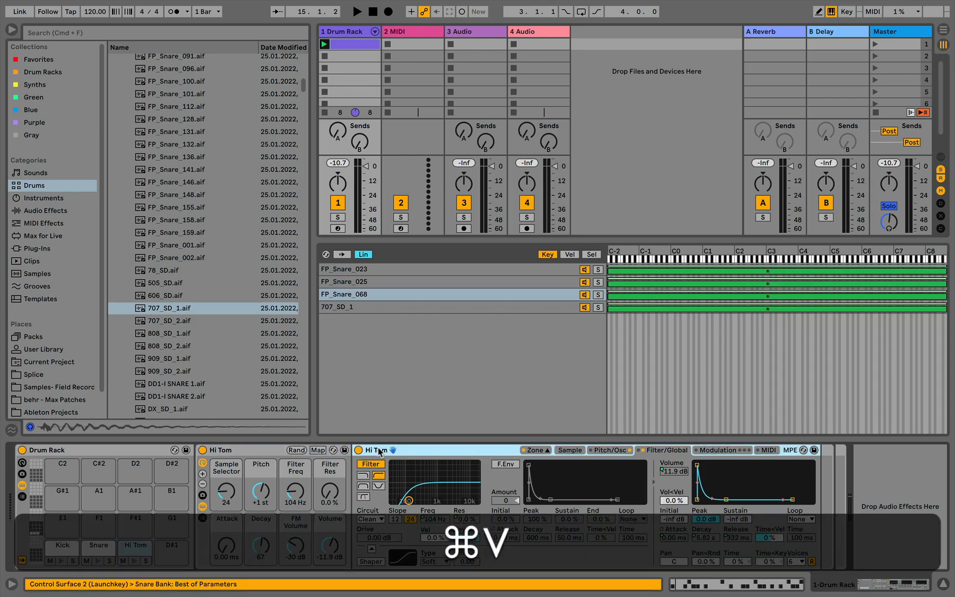
# Step: Delete all four snare samples from the Hi Tom Sampler's zone list
pyautogui.click(260, 451)
pyautogui.moveTo(377, 316); pyautogui.dragTo(372, 269)
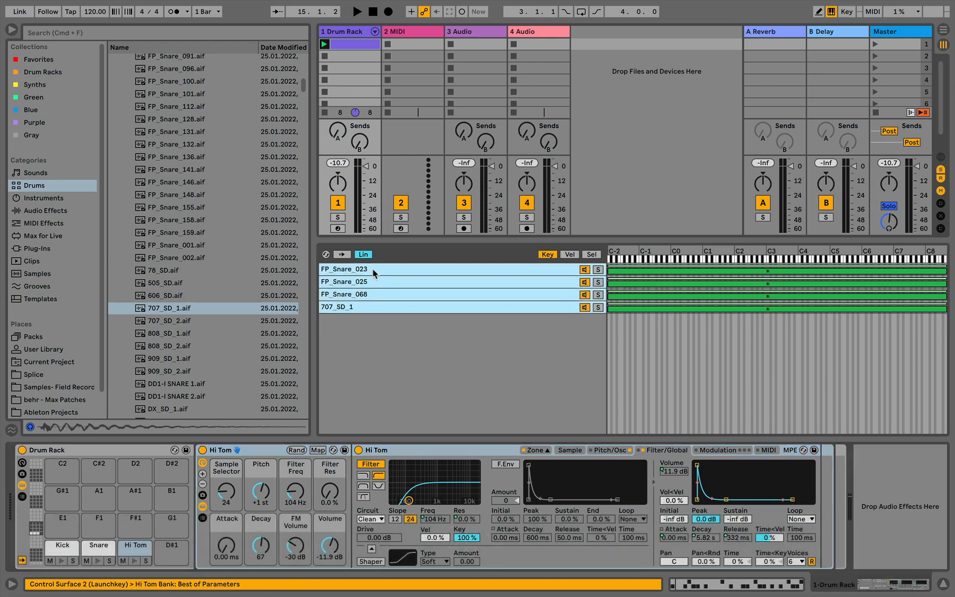
pyautogui.press('BackSpace')
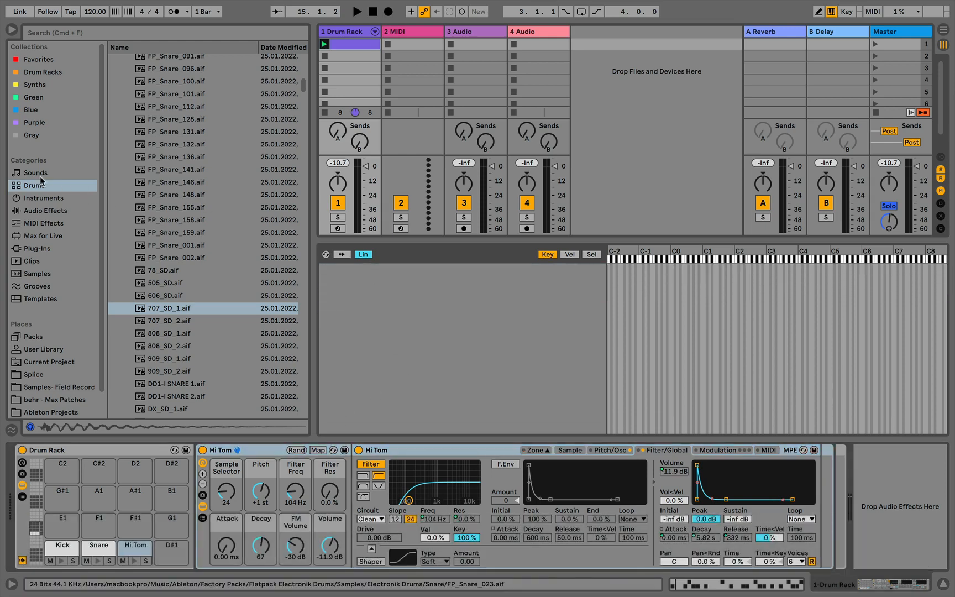
# Step: Filter the Tom drum hits by "hi" and add FP_Tom_Hi_003, 006, 009 and 010 to the Hi Tom Sampler
pyautogui.scroll(15, 204, 203)
pyautogui.click(121, 223)
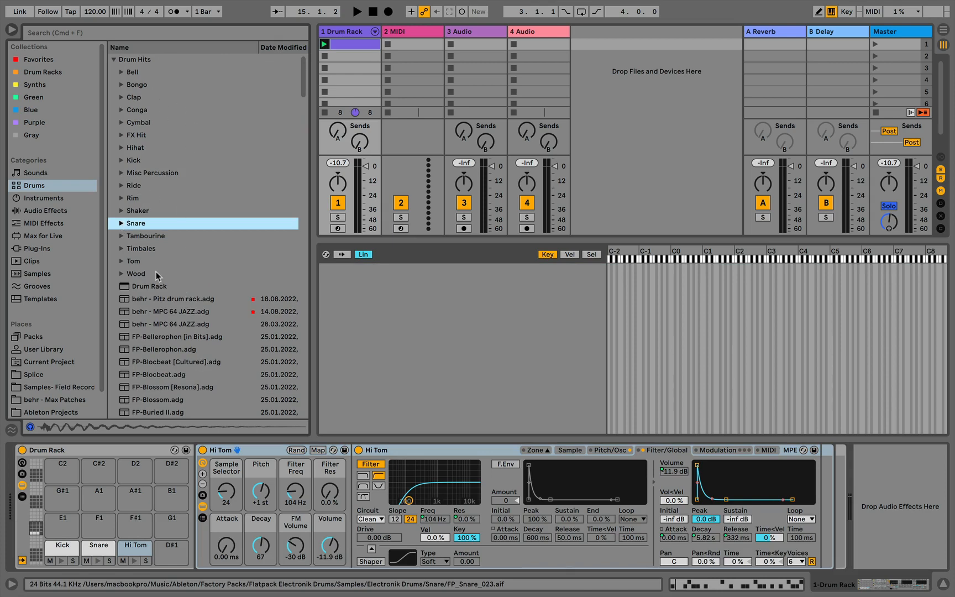
pyautogui.click(121, 261)
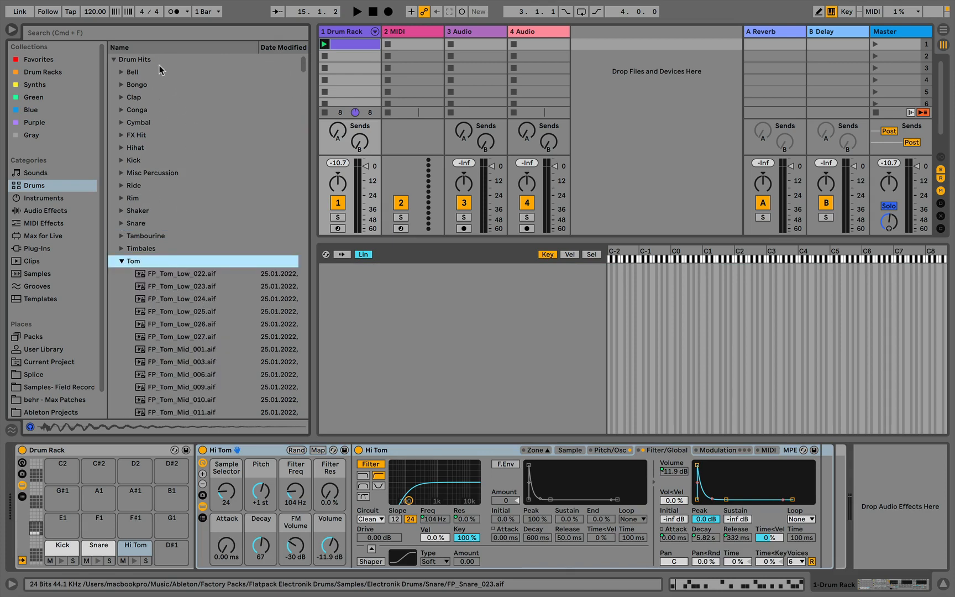
pyautogui.click(146, 32)
pyautogui.write('hi')
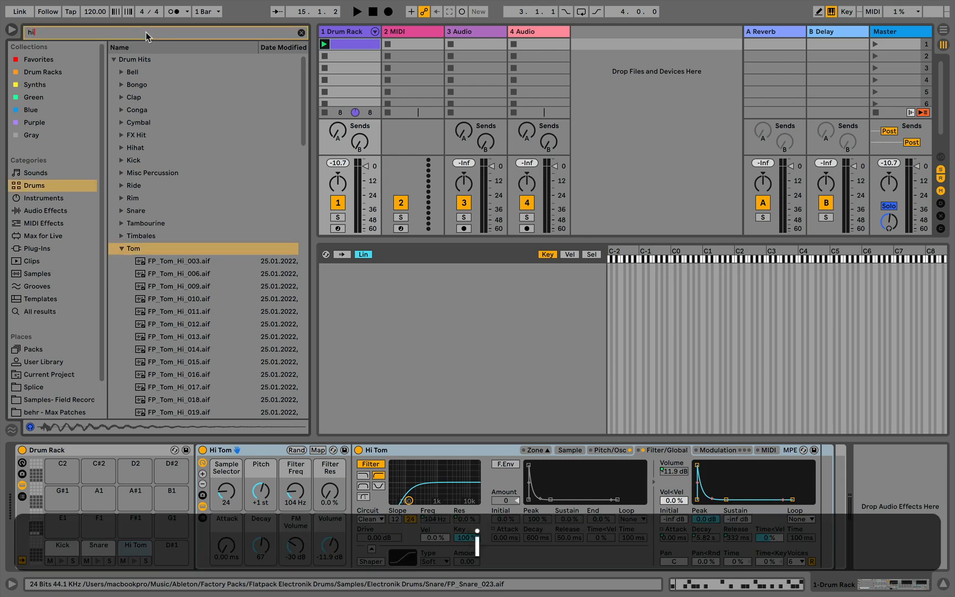
pyautogui.scroll(-5, 185, 320)
pyautogui.moveTo(125, 174); pyautogui.dragTo(124, 219)
pyautogui.moveTo(139, 177); pyautogui.dragTo(551, 282)
# Step: Distribute the sample select ranges of the four Hi Tom samples equally
pyautogui.click(592, 254)
pyautogui.rightClick(632, 250)
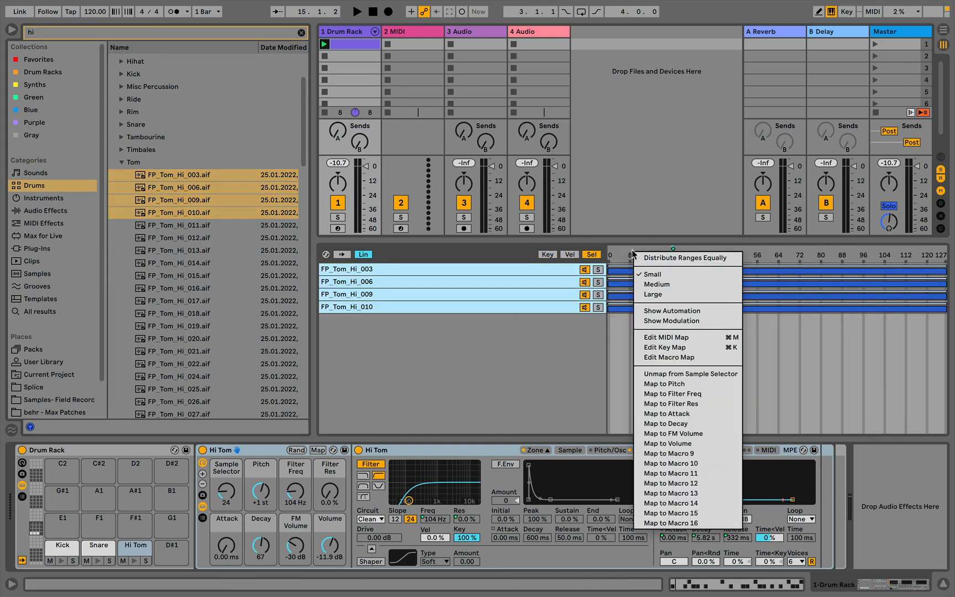
pyautogui.click(677, 255)
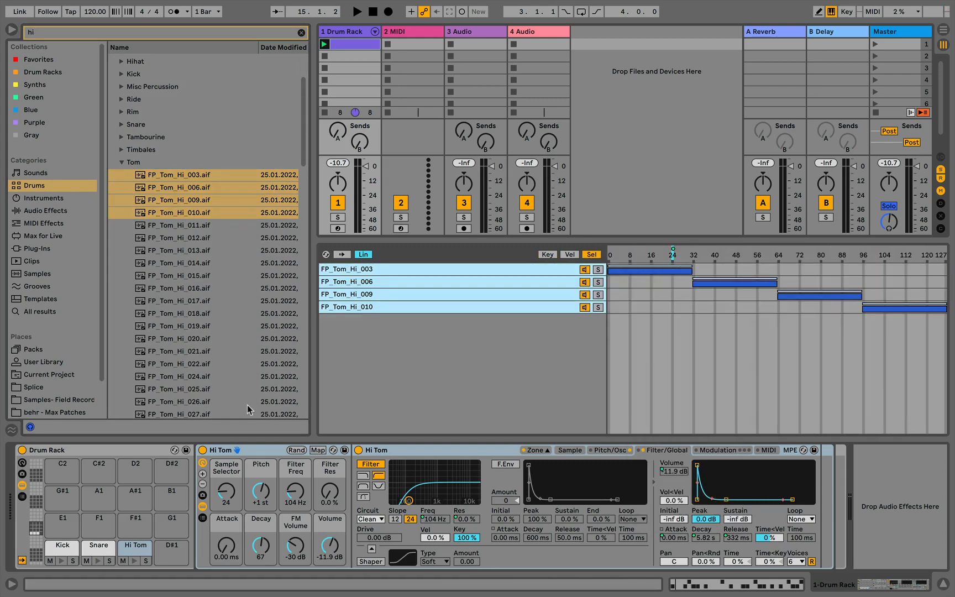
# Step: Open the Drum Rack clip's notes and audition the Hi Tom sound from its key
pyautogui.doubleClick(353, 43)
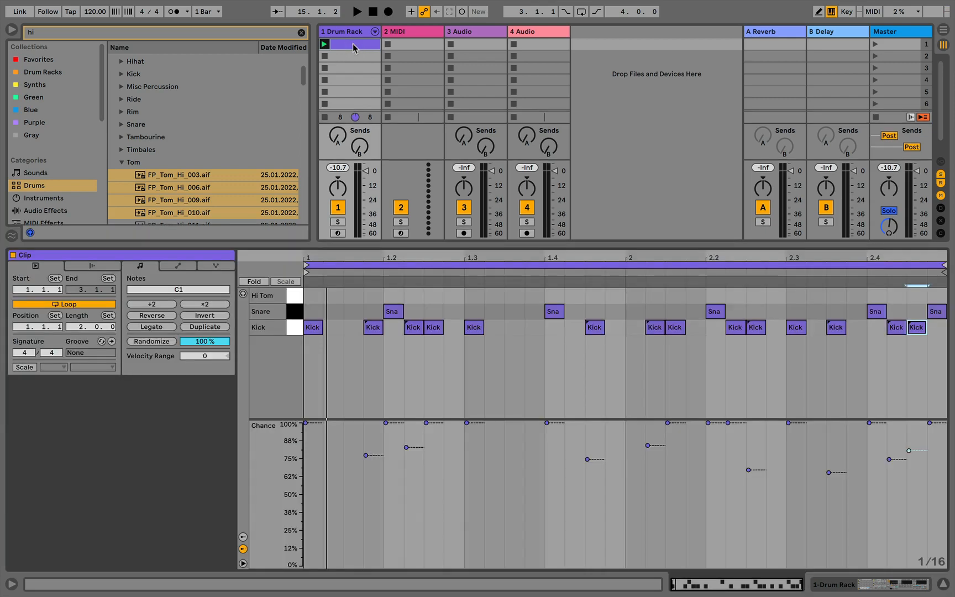
pyautogui.click(243, 294)
pyautogui.click(296, 299)
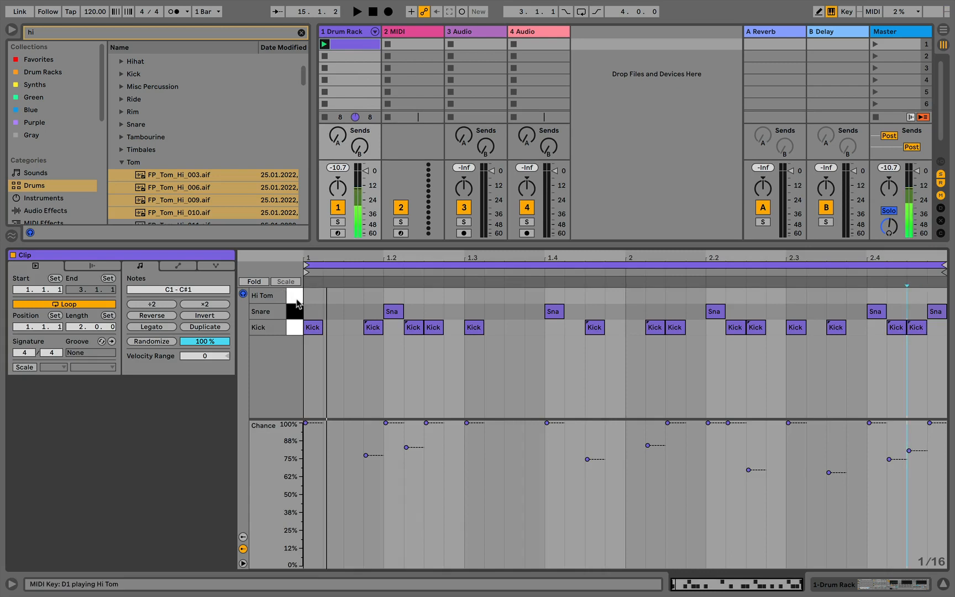
pyautogui.click(296, 299)
pyautogui.click(244, 296)
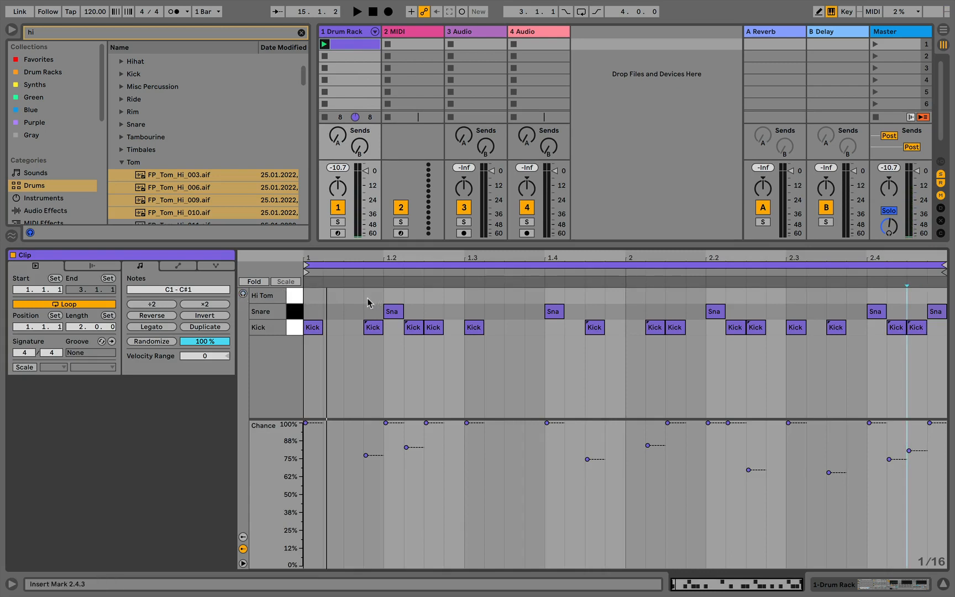
# Step: Add sixteenth Hi Tom notes at 1.2.4, 1.3.2, 1.3.3, 1.4.4, 2.2.4 and 2.3.4, and return to the device view
pyautogui.click(453, 296)
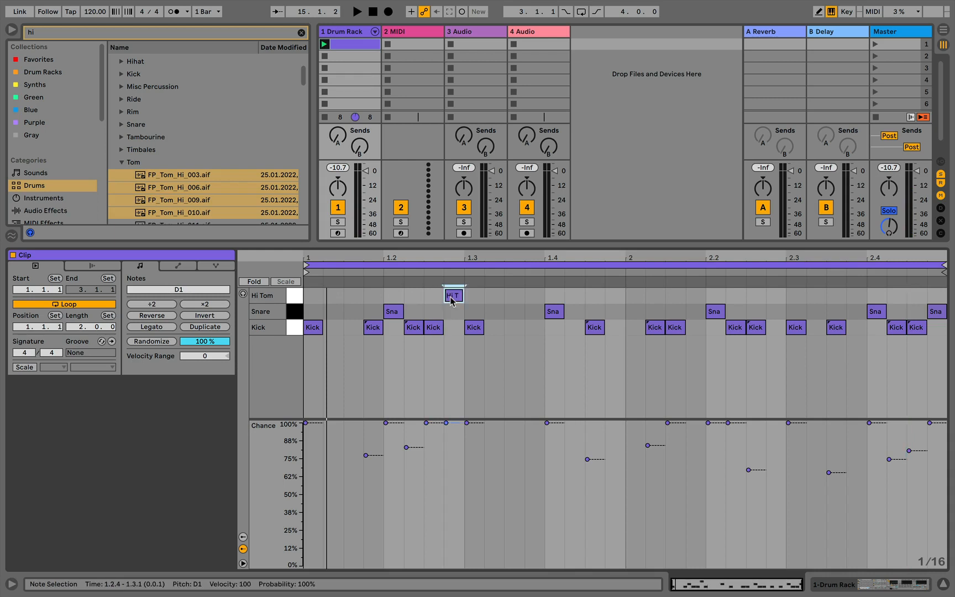
pyautogui.click(500, 297)
pyautogui.click(514, 296)
pyautogui.click(619, 297)
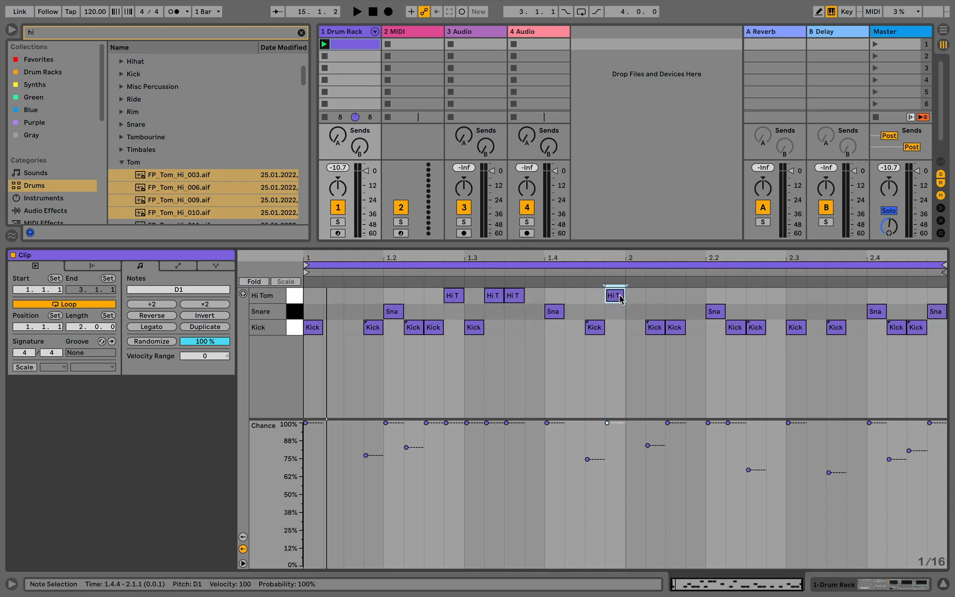
pyautogui.click(776, 296)
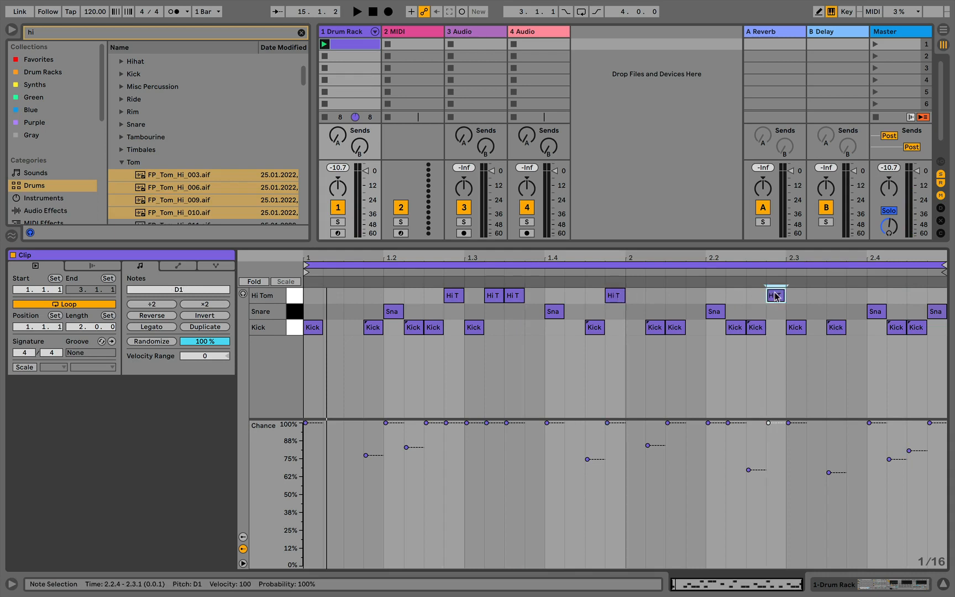
pyautogui.click(858, 295)
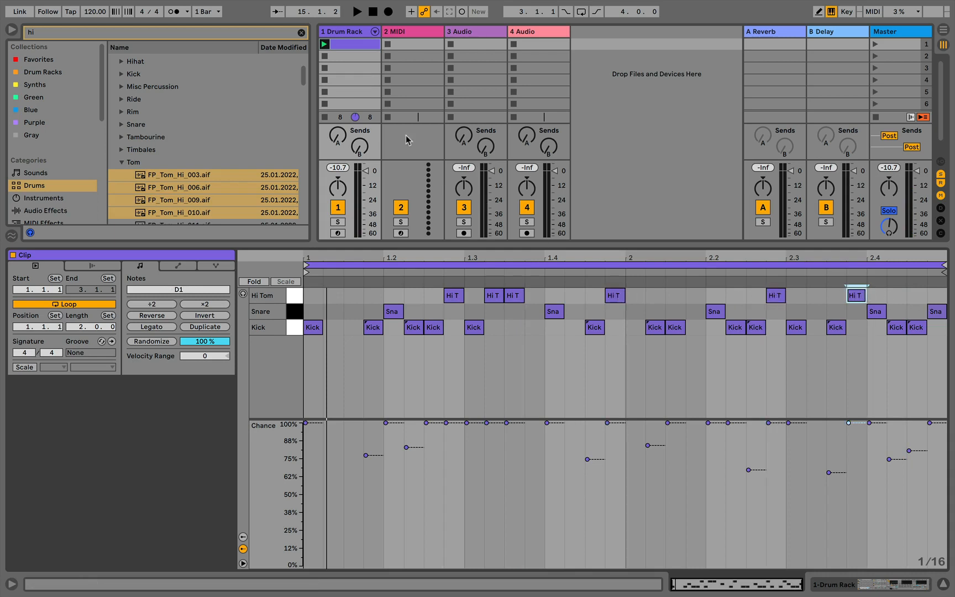
pyautogui.hotkey('shift', 'Tab')
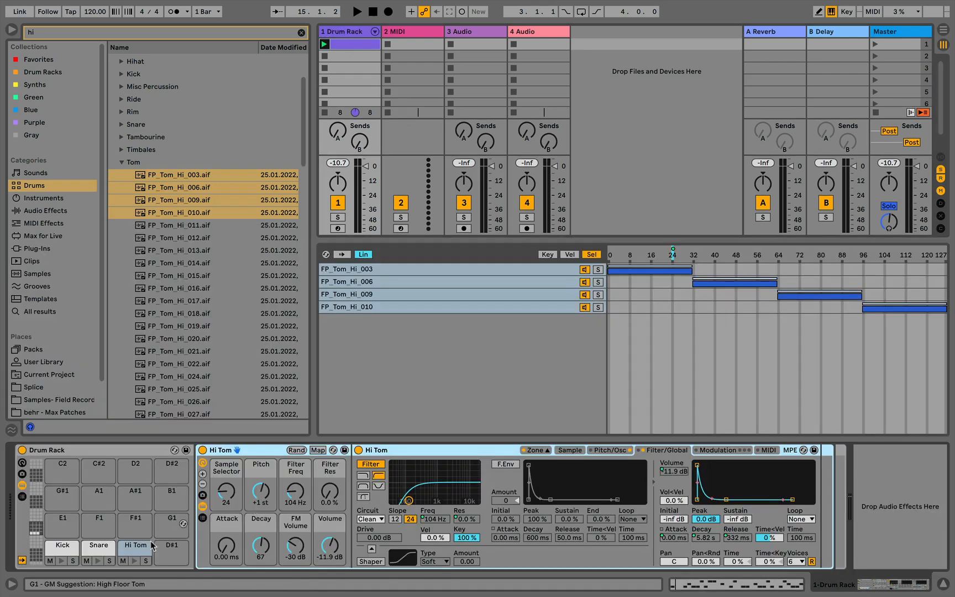
# Step: Set the Hi Tom macros to FM Volume -inf dB, Pitch 0 st, Filter Freq 35.1 Hz, Decay 83 and Sample Selector 41, auditioning the pad
pyautogui.moveTo(295, 548); pyautogui.dragTo(295, 575)
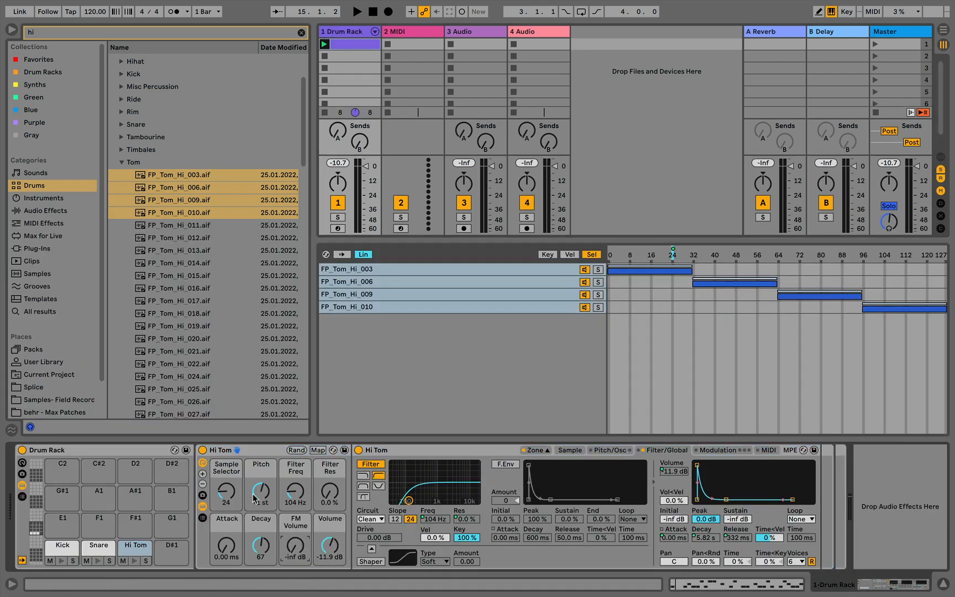
pyautogui.moveTo(226, 491); pyautogui.dragTo(226, 506)
pyautogui.moveTo(296, 491); pyautogui.dragTo(296, 500)
pyautogui.moveTo(265, 547); pyautogui.dragTo(264, 537)
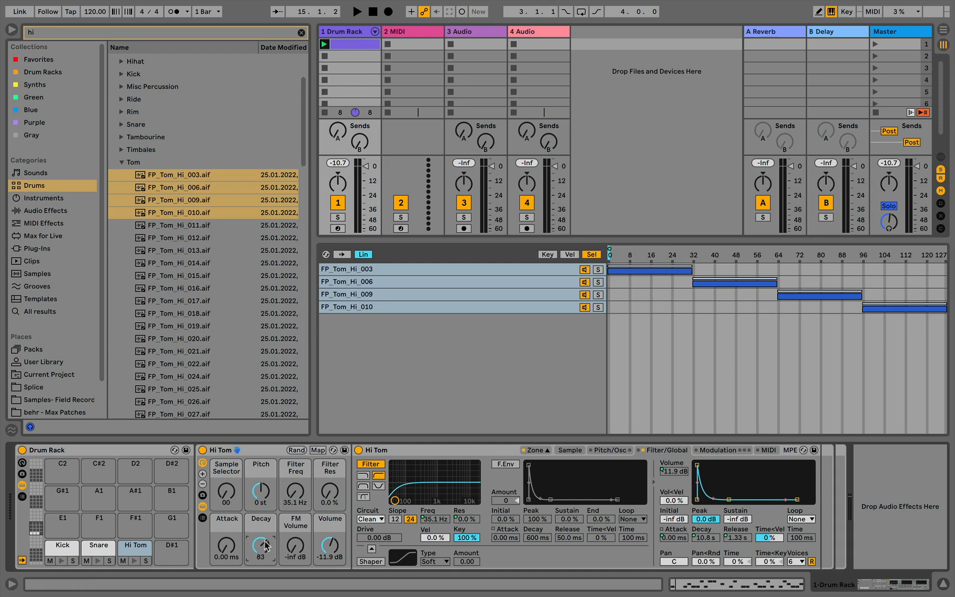
pyautogui.click(135, 561)
pyautogui.moveTo(229, 506); pyautogui.dragTo(230, 504)
pyautogui.click(135, 561)
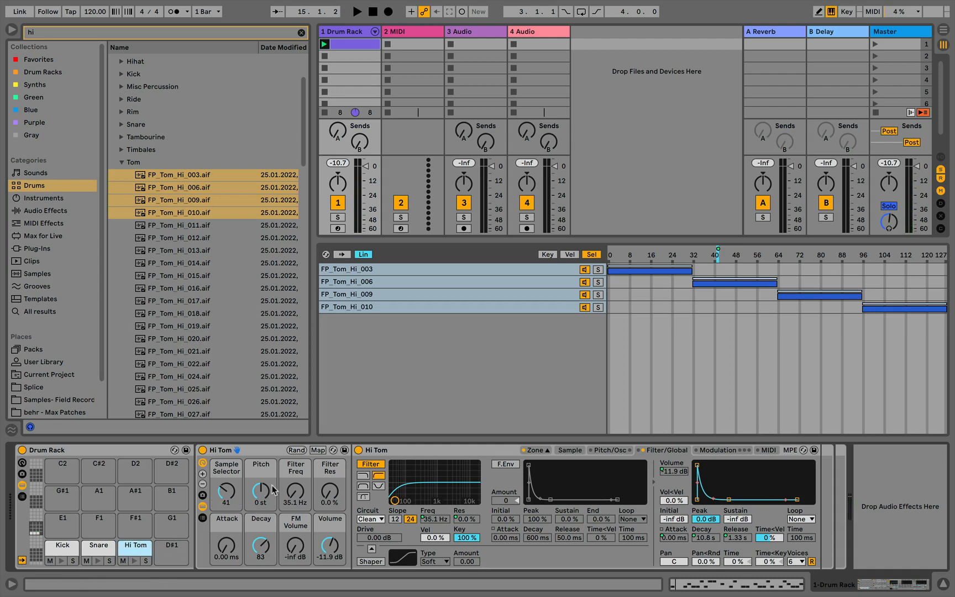
# Step: Play the pattern while setting the Hi Tom Decay macro to 75, stop it, and set the Volume macro to -21.4 dB
pyautogui.press('space')
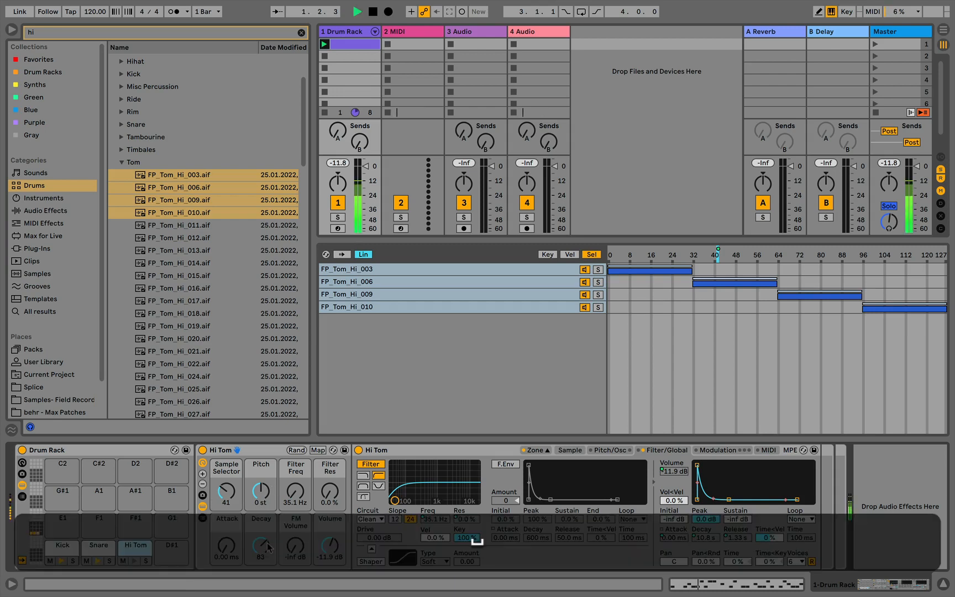
pyautogui.moveTo(268, 547)
pyautogui.mouseDown()
pyautogui.moveTo(268, 572)
pyautogui.moveTo(269, 552)
pyautogui.mouseUp()
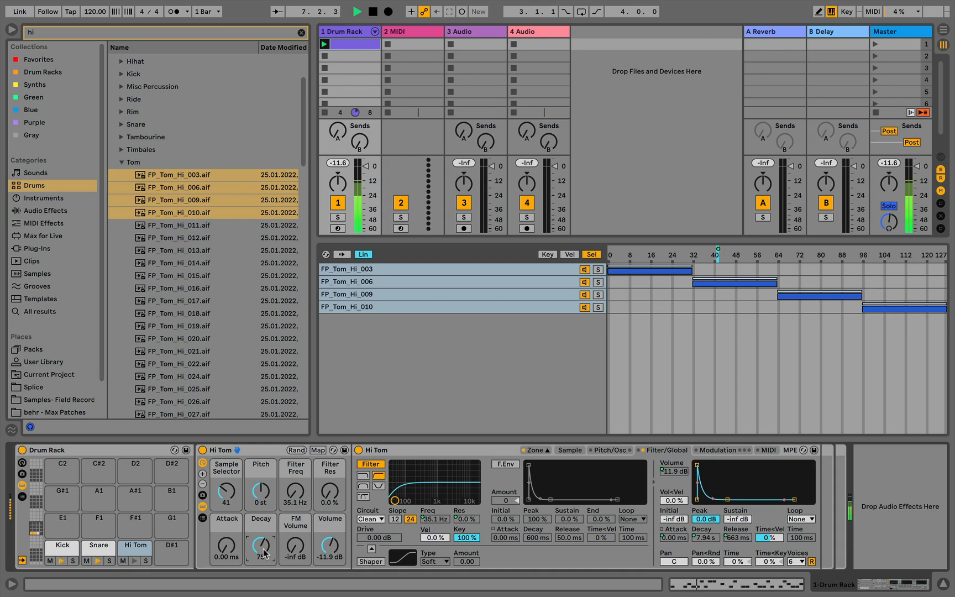
pyautogui.press('space')
pyautogui.moveTo(329, 546); pyautogui.dragTo(330, 564)
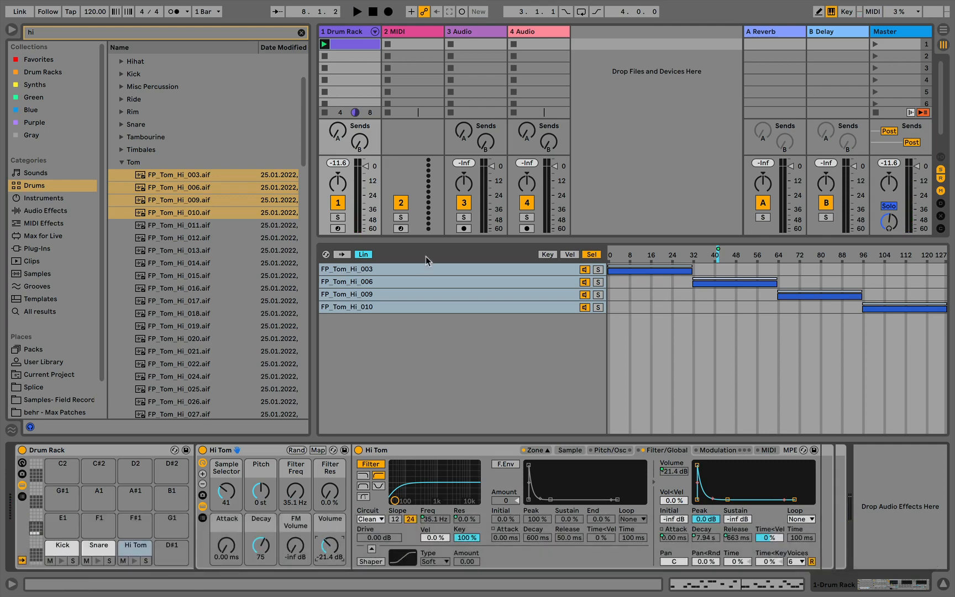
# Step: Set the chance of all Hi Tom notes in the Drum Rack clip to 71% and listen to the pattern
pyautogui.doubleClick(348, 45)
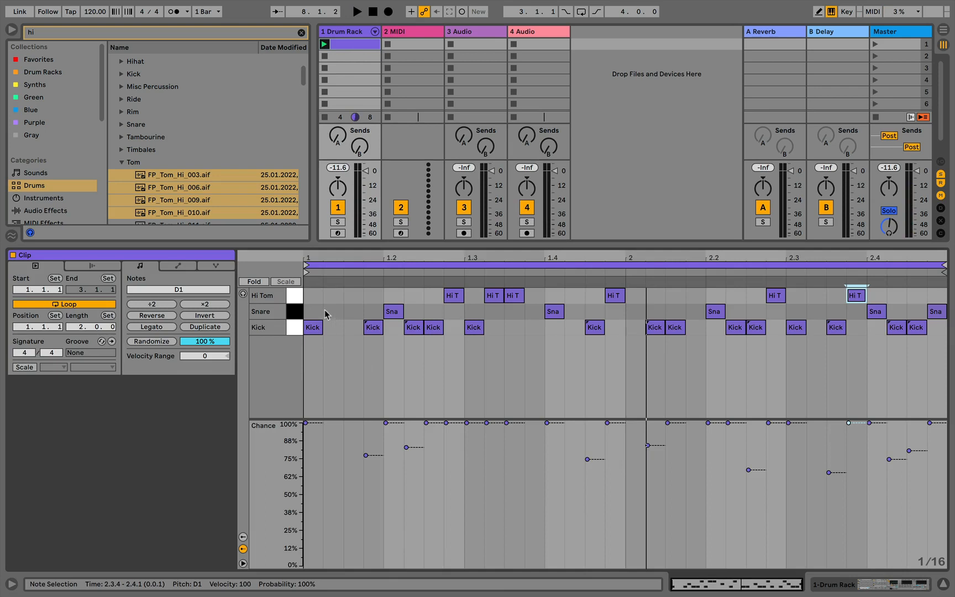
pyautogui.click(295, 295)
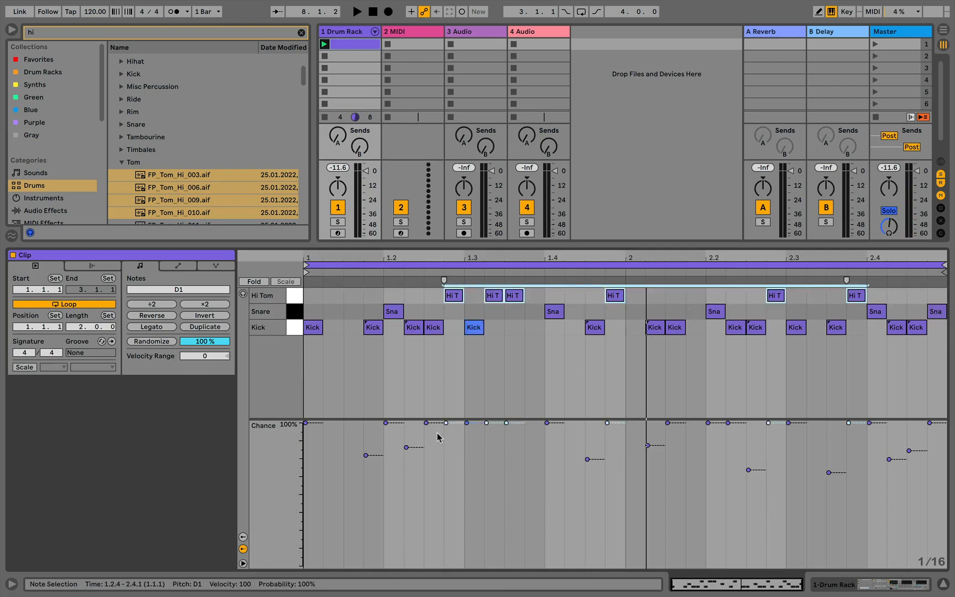
pyautogui.moveTo(506, 423); pyautogui.dragTo(507, 464)
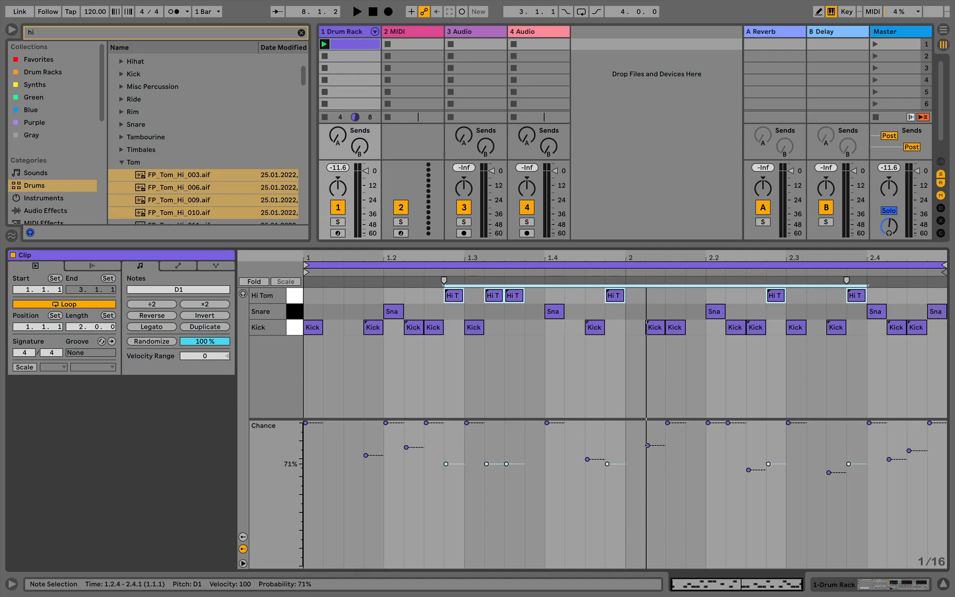
pyautogui.press('space')
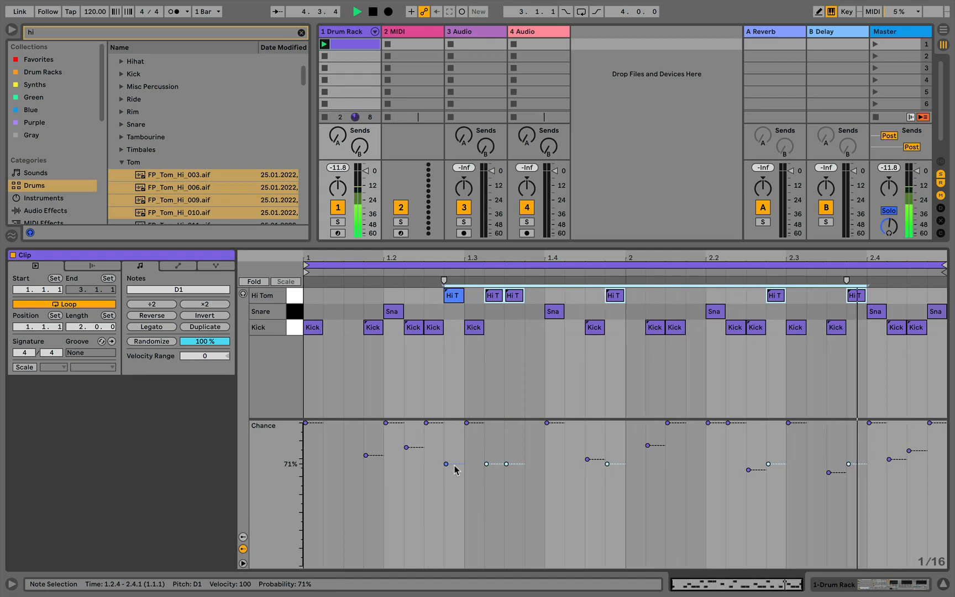
pyautogui.press('space')
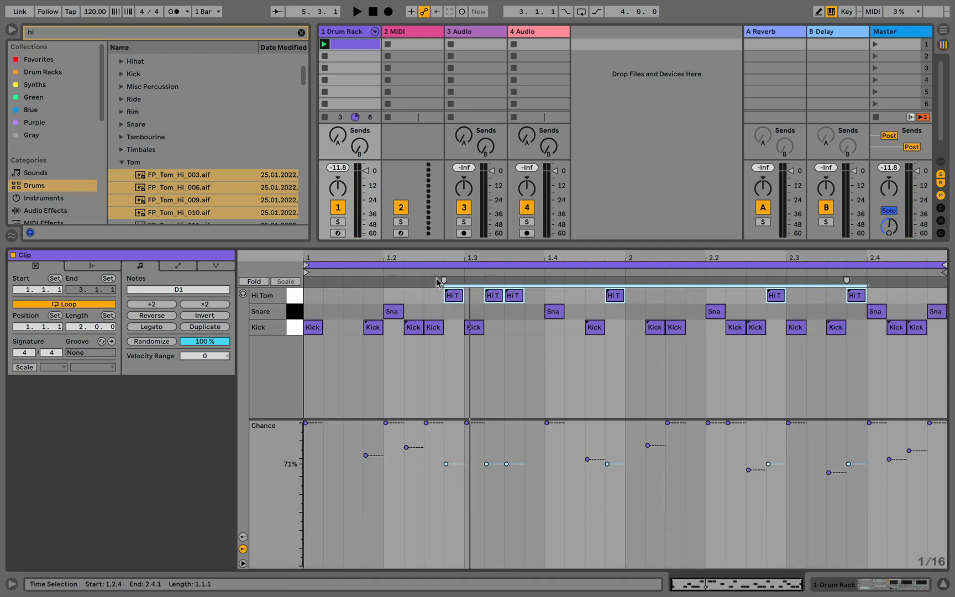
# Step: Return to the Hi Tom devices and set Pitch to +5 st, Decay to 98 and Sample Selector to 81, checking against playback
pyautogui.click(349, 33)
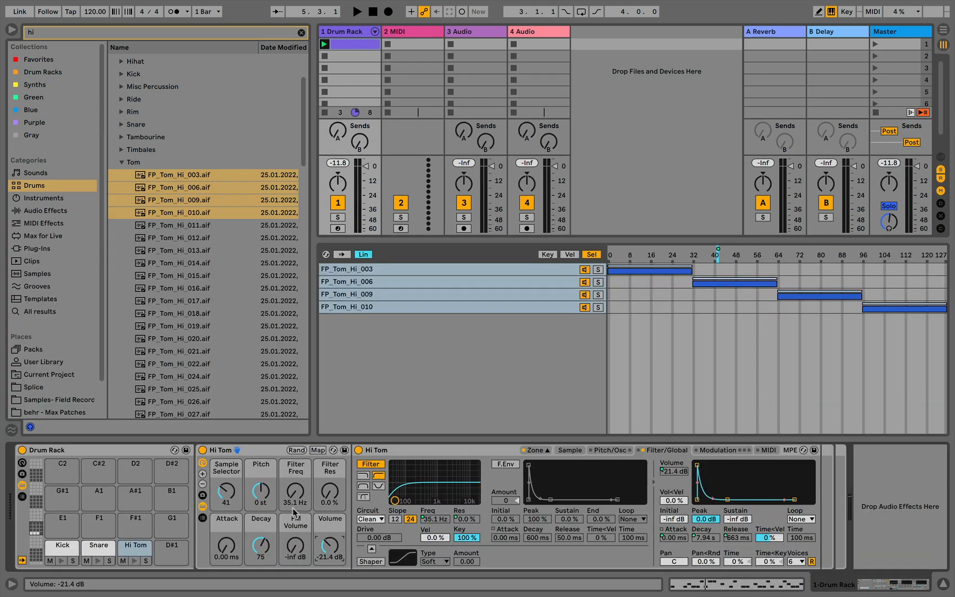
pyautogui.moveTo(266, 493); pyautogui.dragTo(265, 491)
pyautogui.press('space')
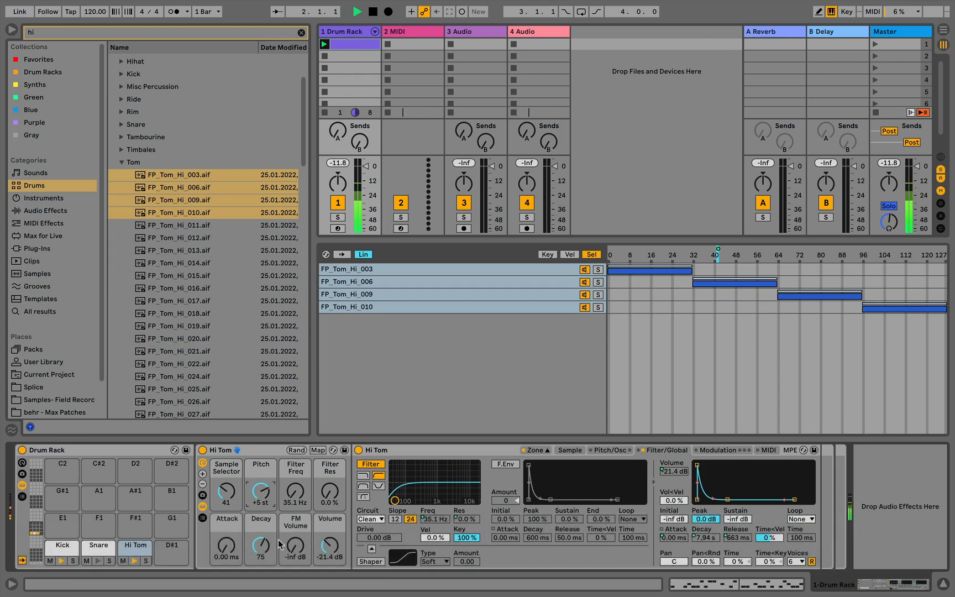
pyautogui.moveTo(261, 548); pyautogui.dragTo(260, 535)
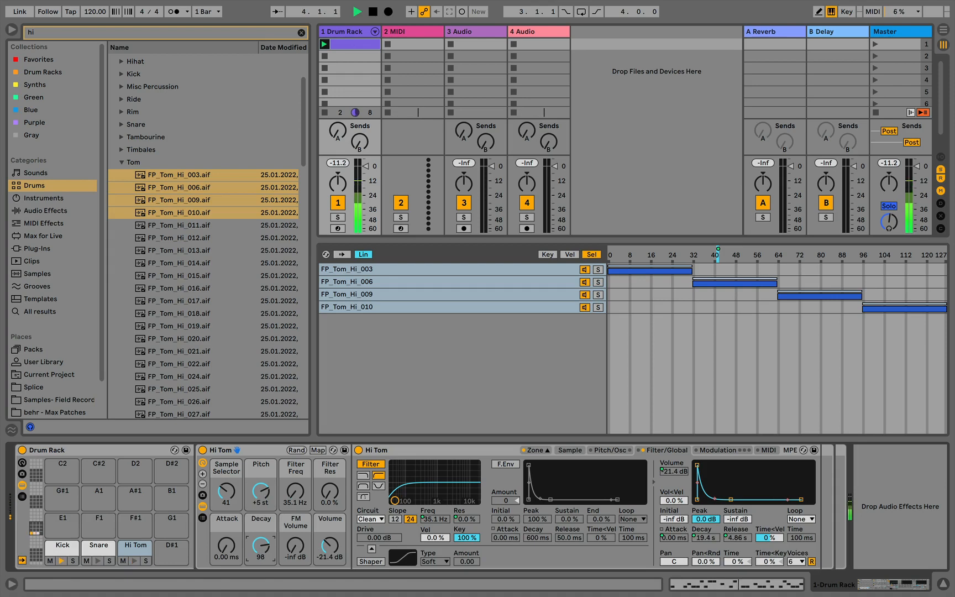
pyautogui.moveTo(226, 504); pyautogui.dragTo(227, 439)
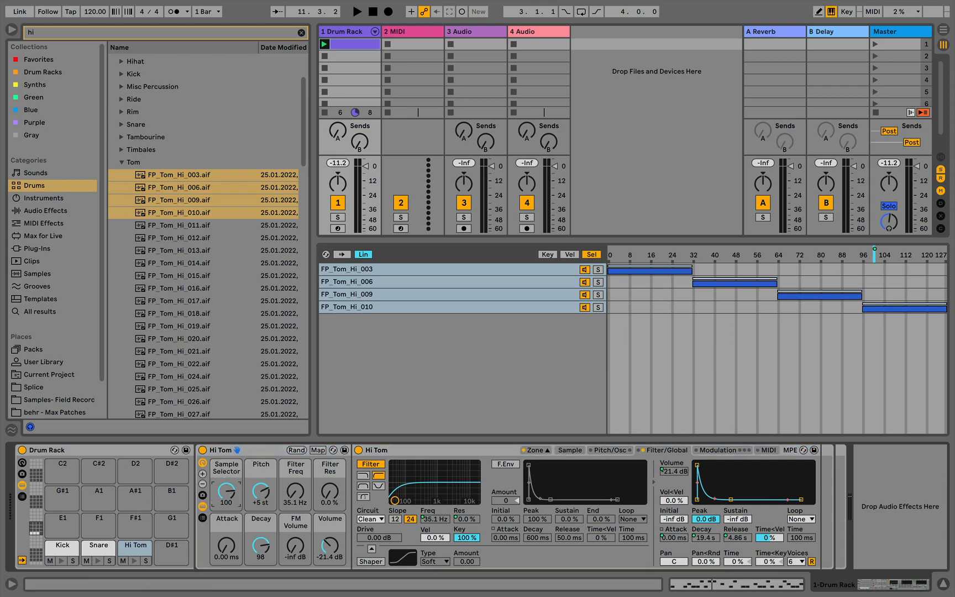
pyautogui.moveTo(226, 489); pyautogui.dragTo(226, 503)
pyautogui.press('space')
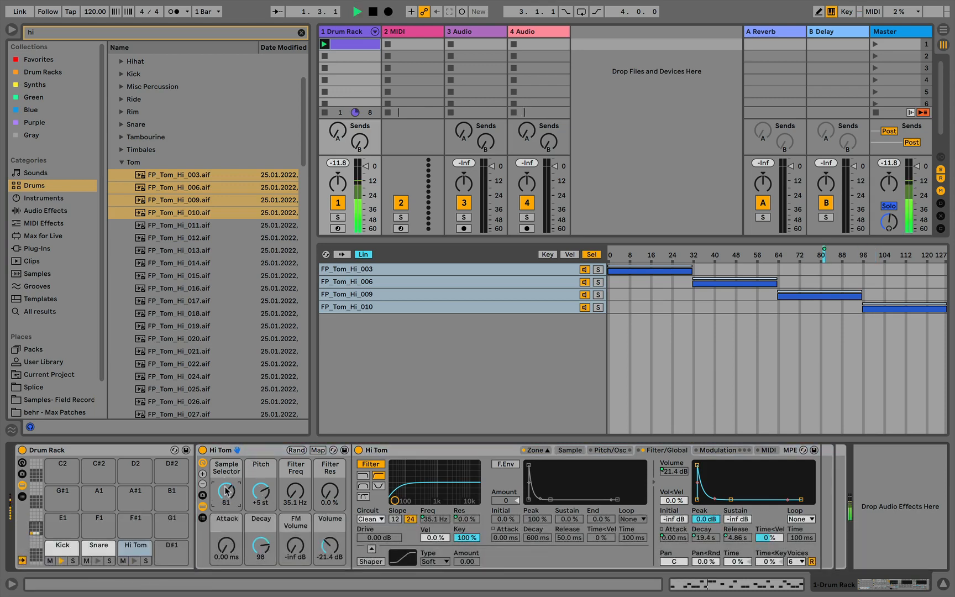
pyautogui.press('space')
# Step: Delete the FP_Tom_Hi_009 sample from the Hi Tom Sampler's zone list
pyautogui.click(407, 345)
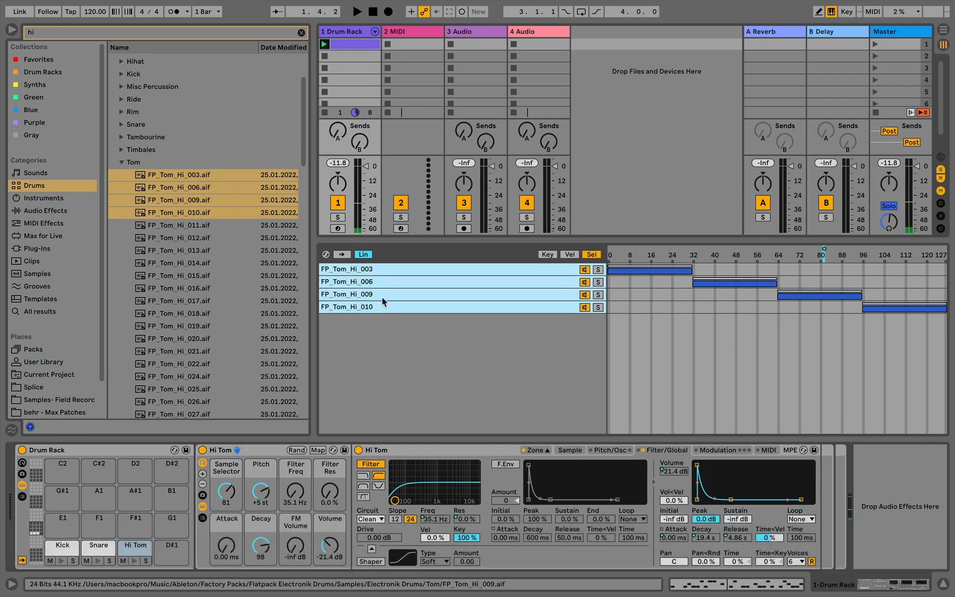
pyautogui.click(379, 296)
pyautogui.press('BackSpace')
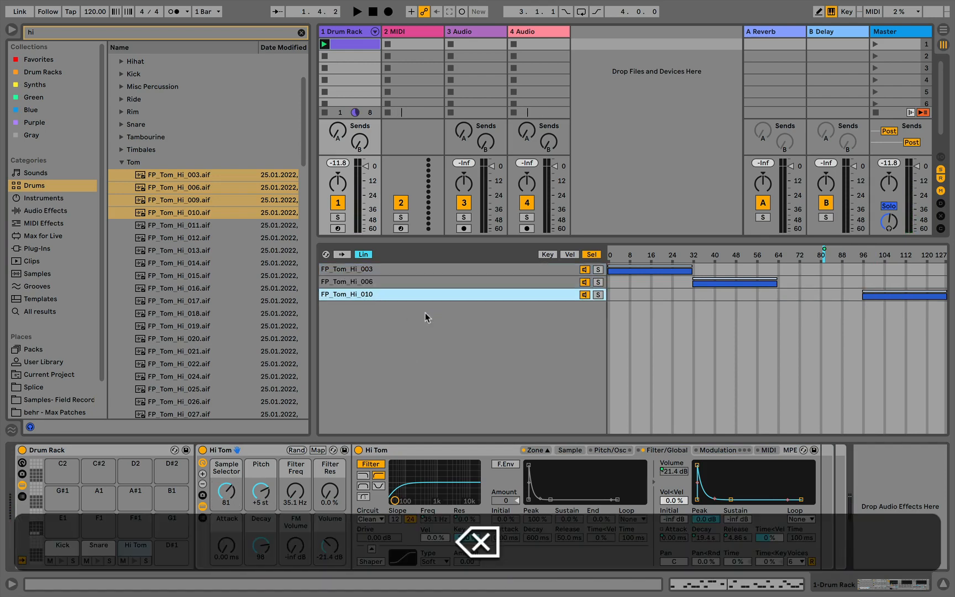
# Step: Audition other high tom samples, add 505_TomHi.aif between FP_Tom_Hi_006 and FP_Tom_Hi_010, and distribute the sample select ranges equally
pyautogui.click(171, 265)
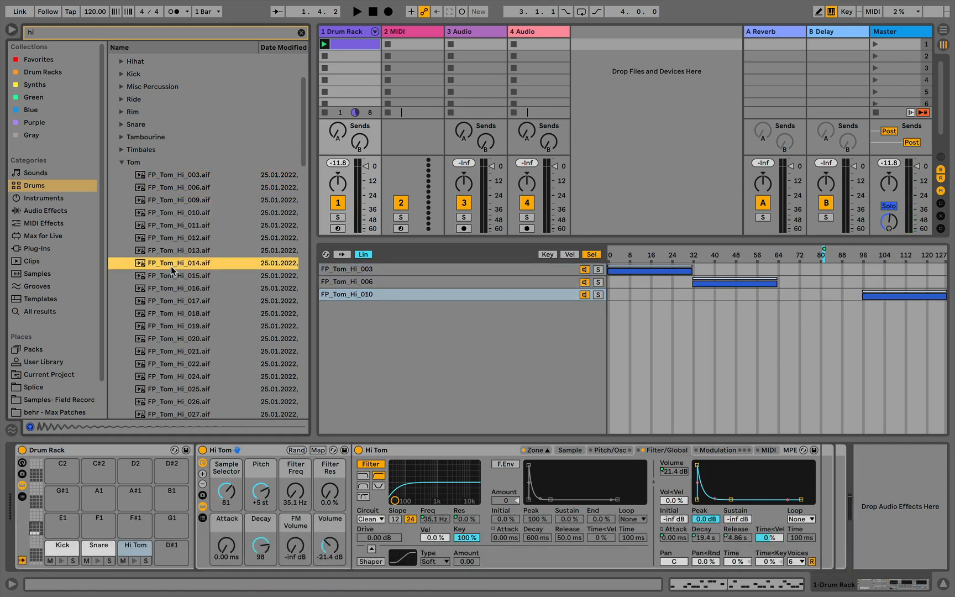
pyautogui.click(160, 304)
pyautogui.click(160, 338)
pyautogui.scroll(-4, 161, 339)
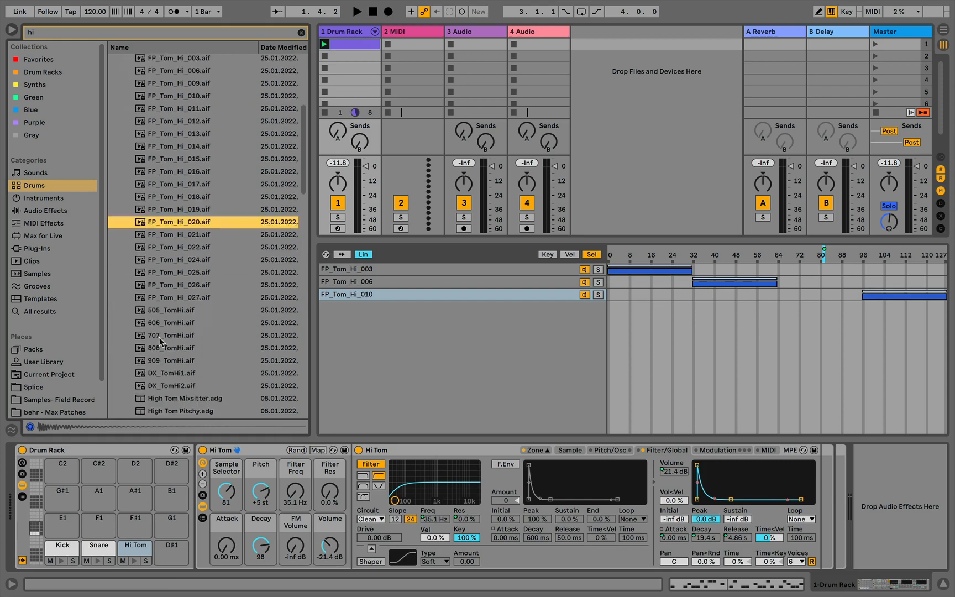
pyautogui.click(160, 340)
pyautogui.click(160, 318)
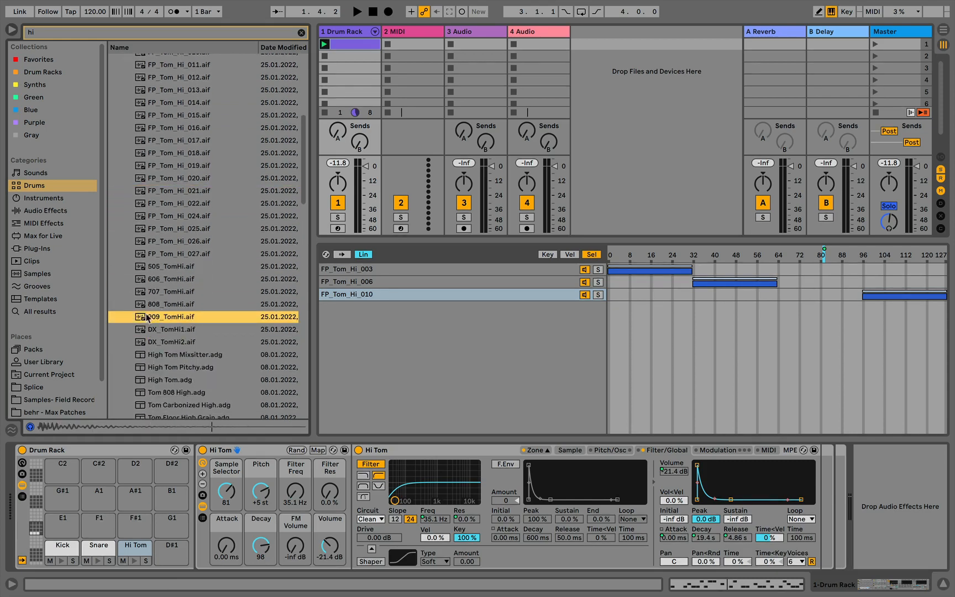
pyautogui.click(152, 304)
pyautogui.click(157, 267)
pyautogui.click(152, 256)
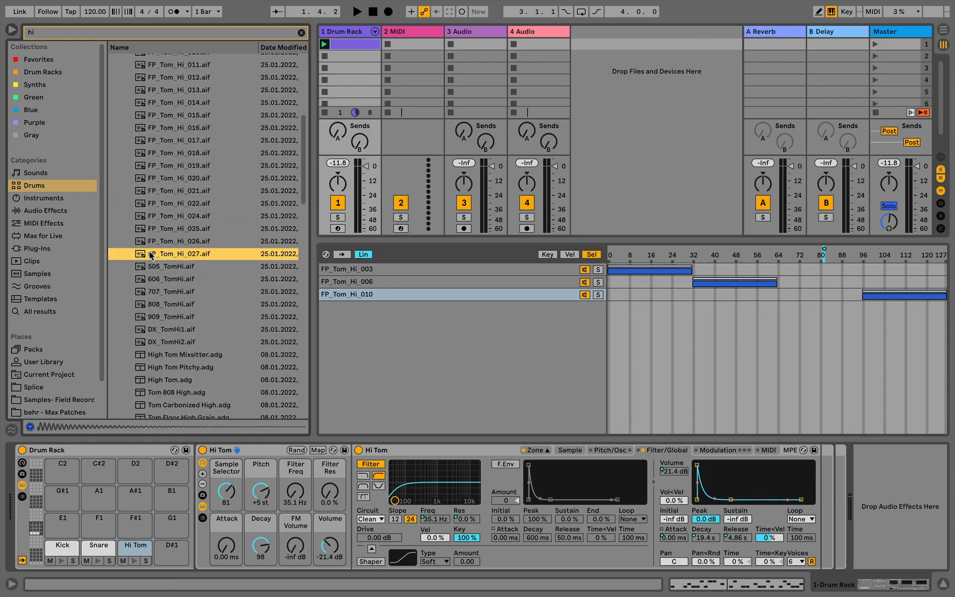
pyautogui.moveTo(150, 266); pyautogui.dragTo(514, 292)
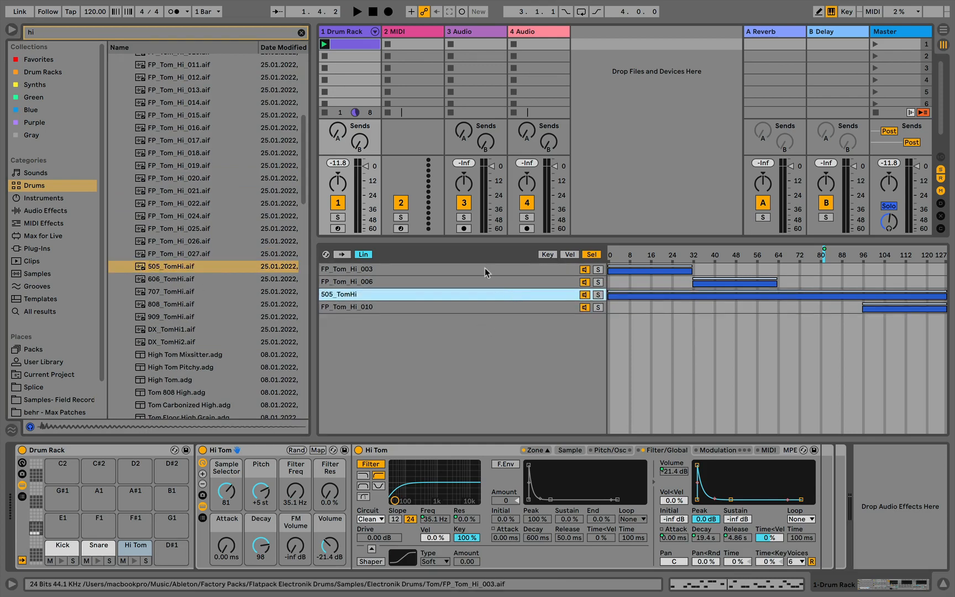
pyautogui.rightClick(610, 255)
pyautogui.click(656, 265)
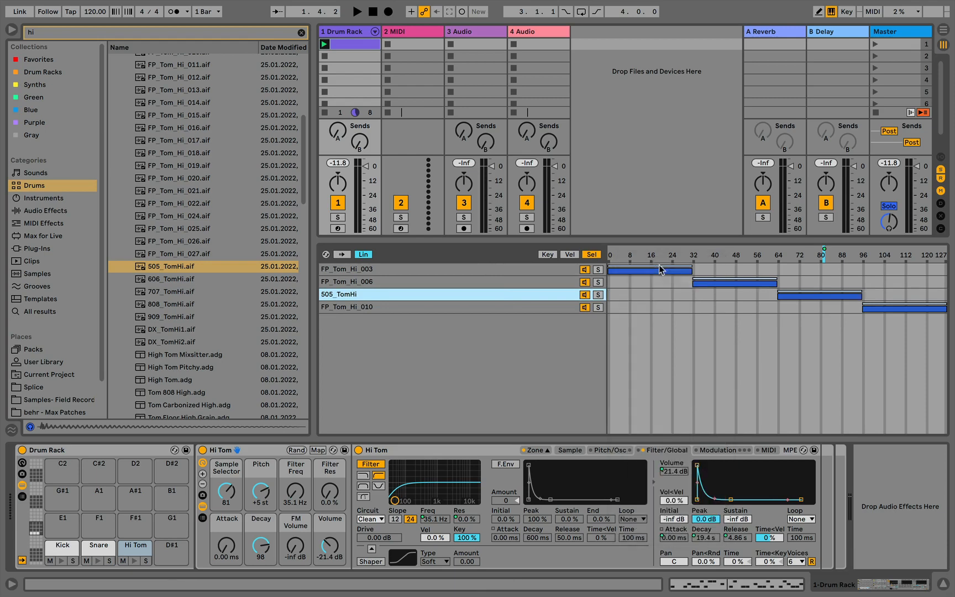
# Step: Play the pattern while setting the Hi Tom macros to Pitch 0 st and Decay 125, and stop playback
pyautogui.press('space')
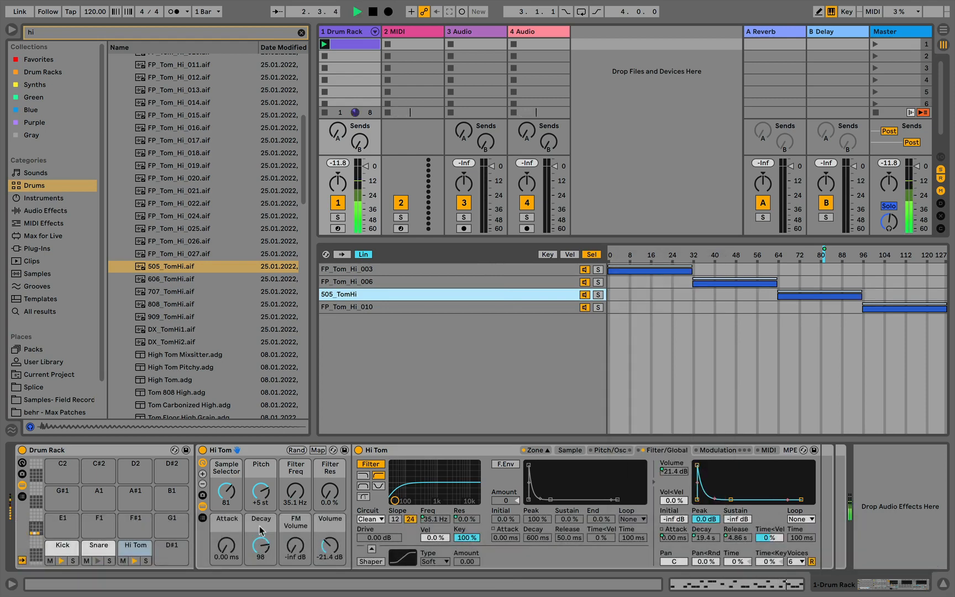
pyautogui.click(261, 491)
pyautogui.moveTo(262, 491); pyautogui.dragTo(262, 506)
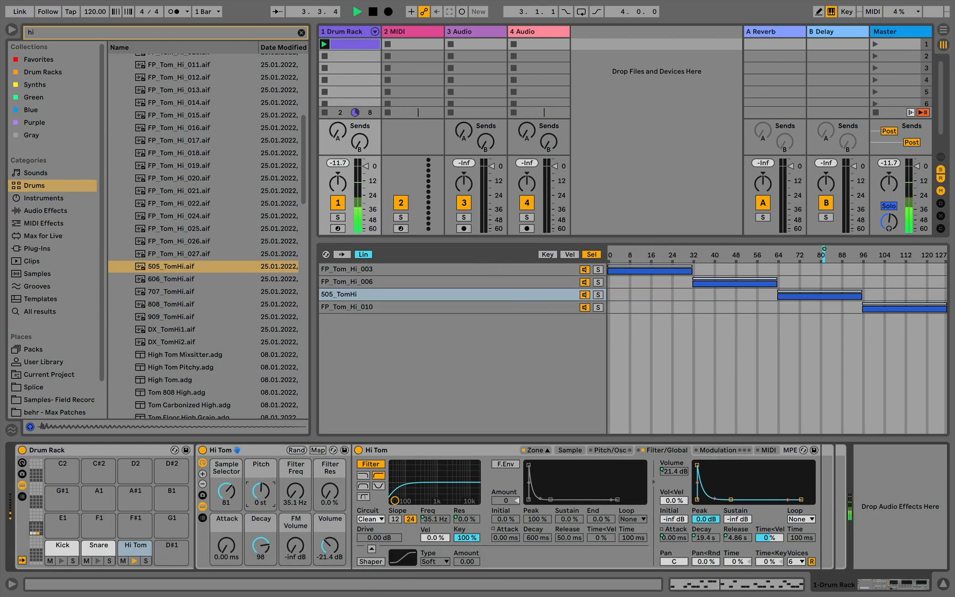
pyautogui.moveTo(257, 548); pyautogui.dragTo(258, 533)
pyautogui.press('space')
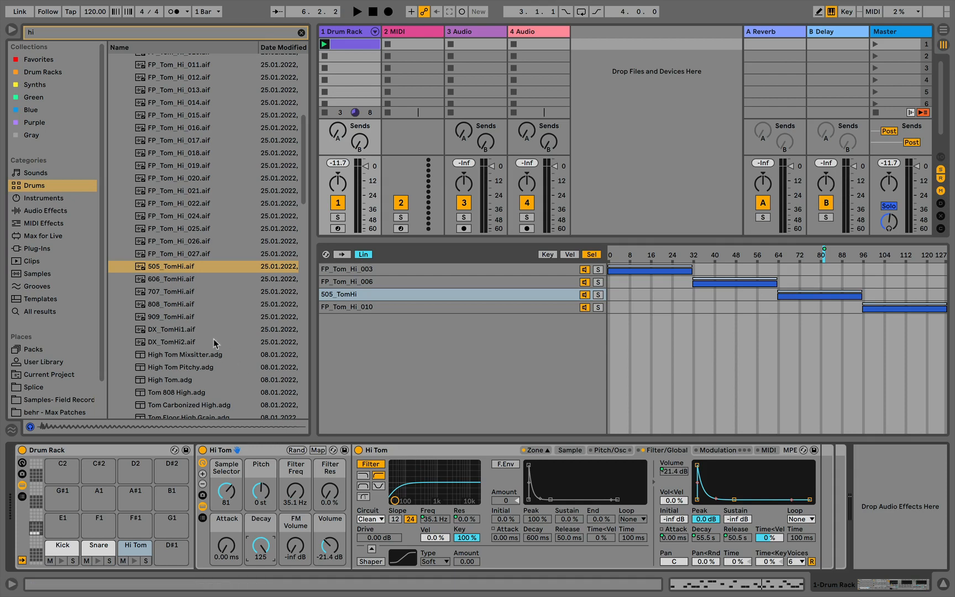
# Step: Search the audio effects for "delay", expand Delay & Loop and select the Delay effect
pyautogui.click(51, 210)
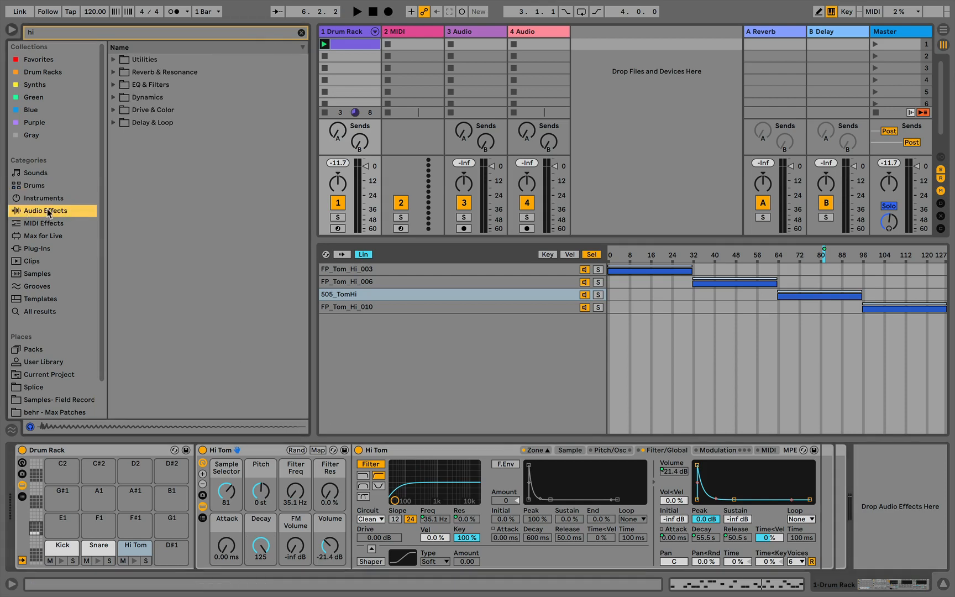
pyautogui.click(299, 33)
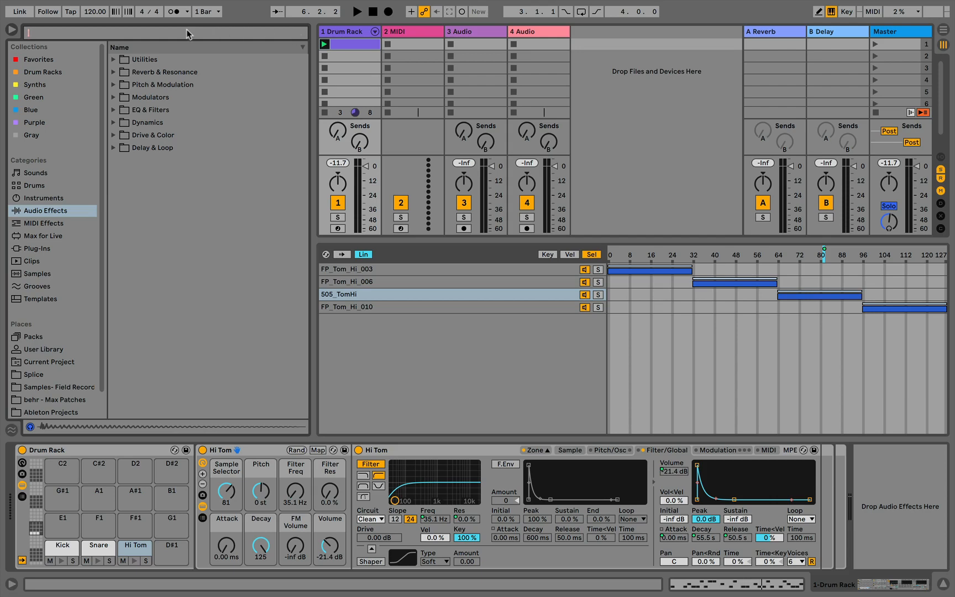
pyautogui.write('de')
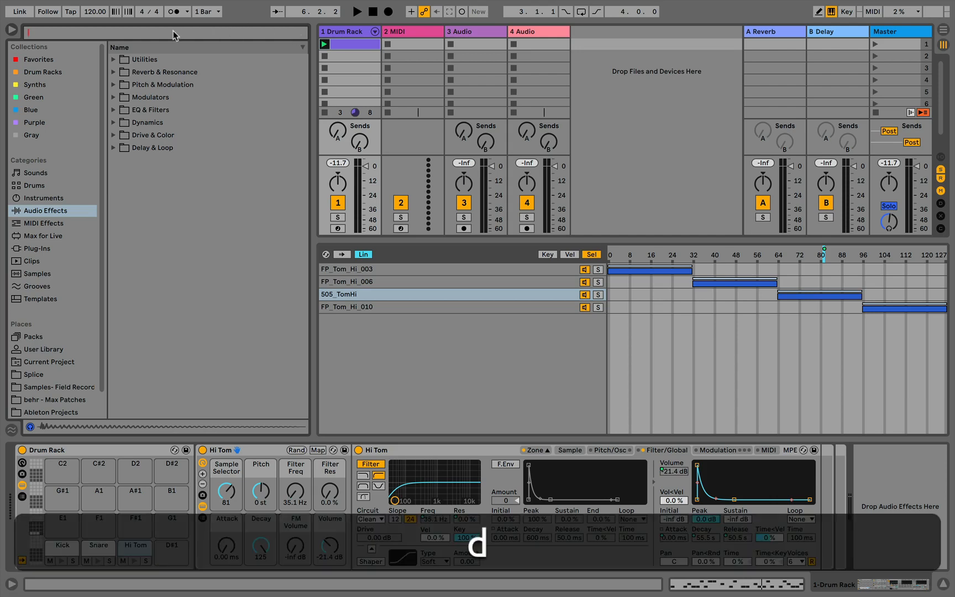
pyautogui.write('lay')
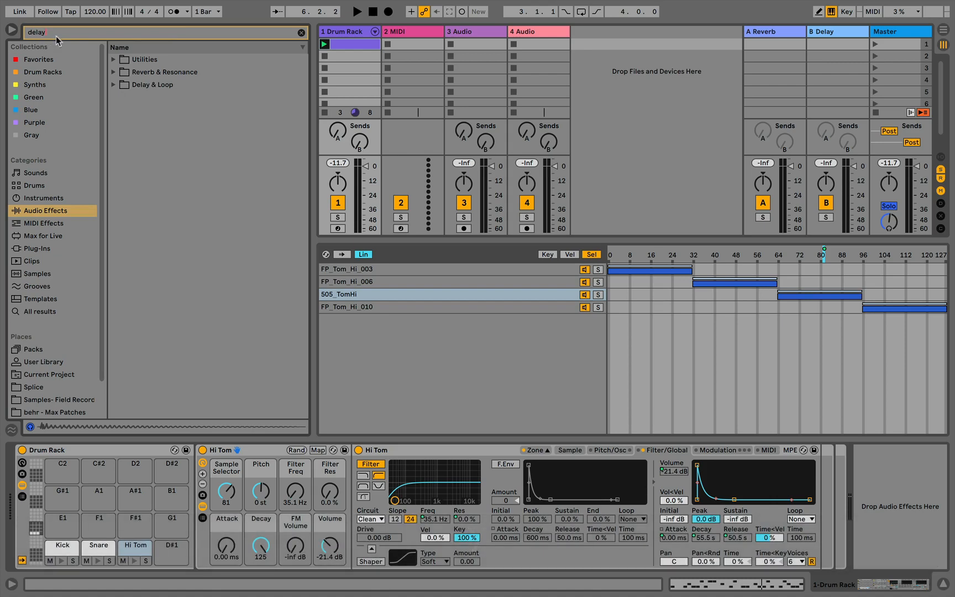
pyautogui.click(117, 86)
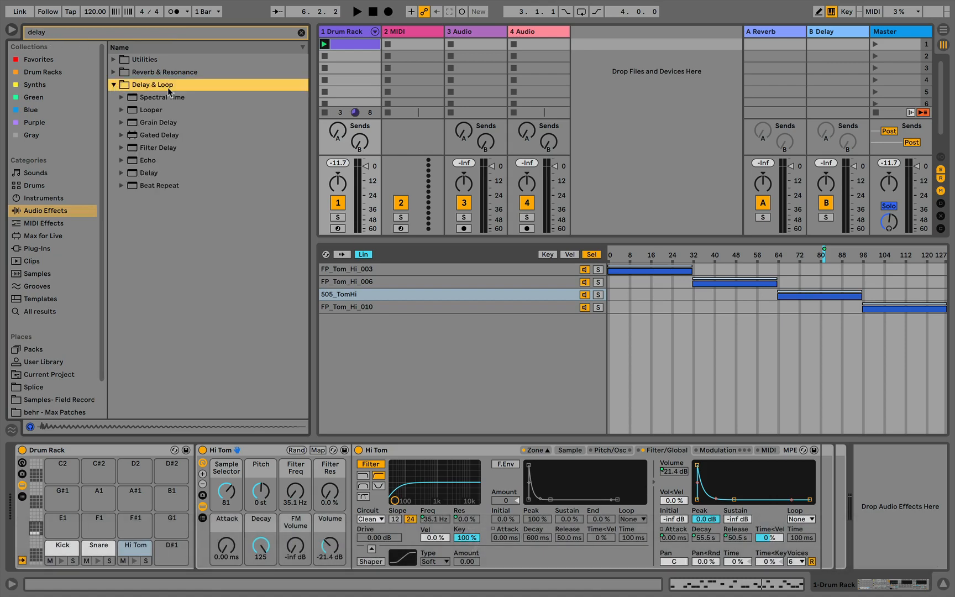
pyautogui.click(137, 174)
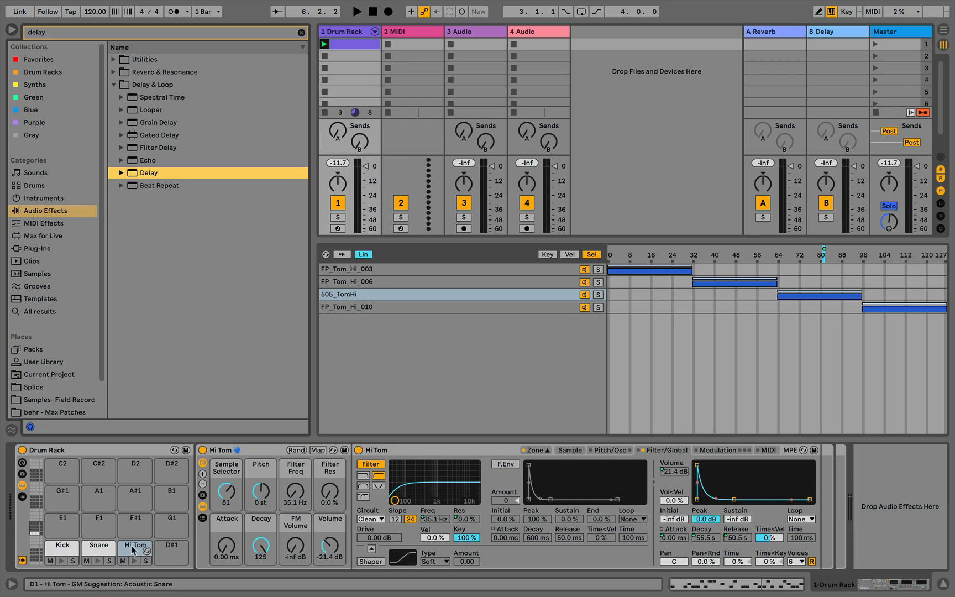
# Step: Look through the devices on the Snare and Kick pads and return to the Hi Tom pad
pyautogui.click(97, 550)
pyautogui.click(58, 549)
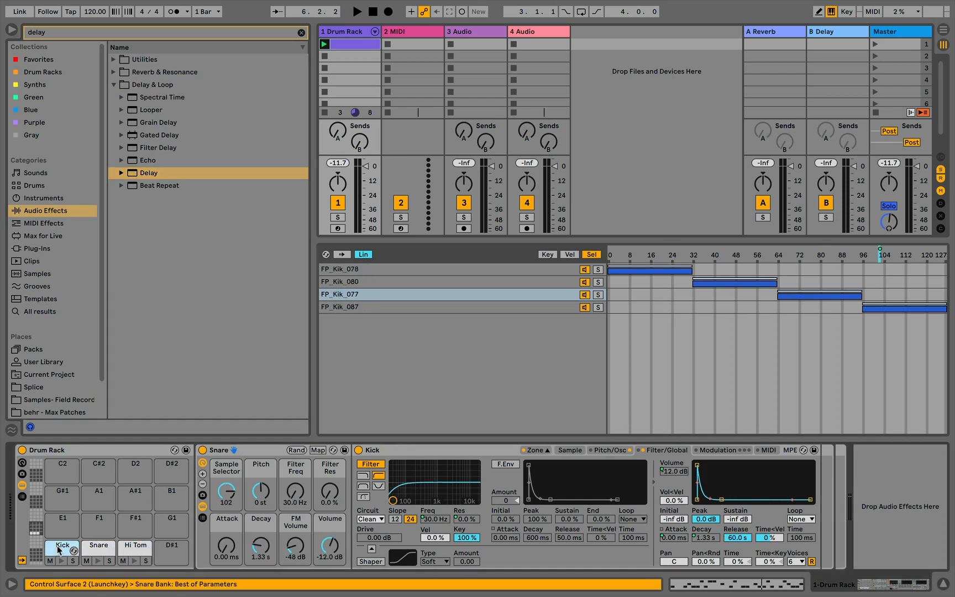
pyautogui.click(98, 549)
pyautogui.click(131, 548)
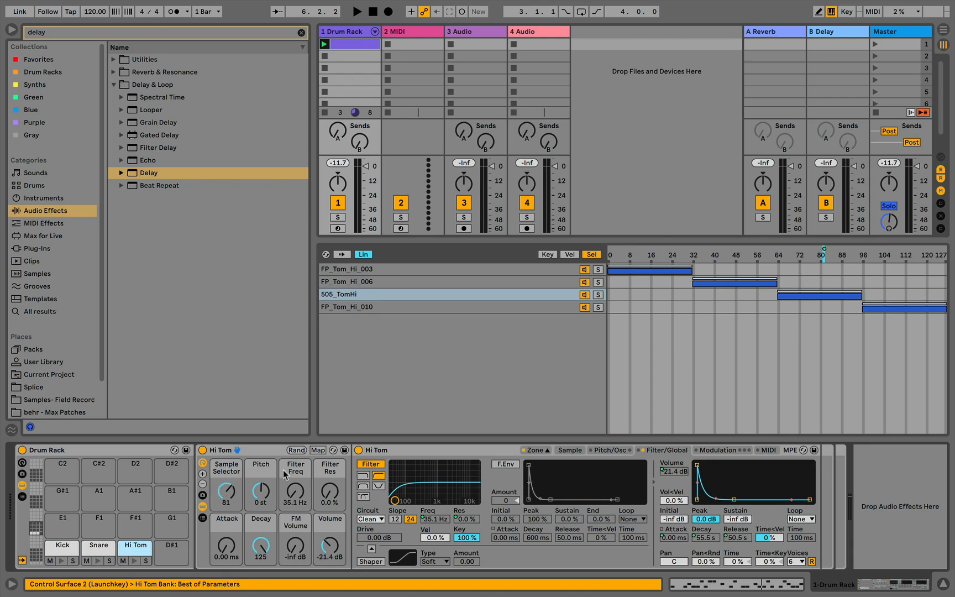
# Step: Review the device chains of the Snare, Kick and Hi Tom pads and select the whole Hi Tom rack
pyautogui.click(98, 548)
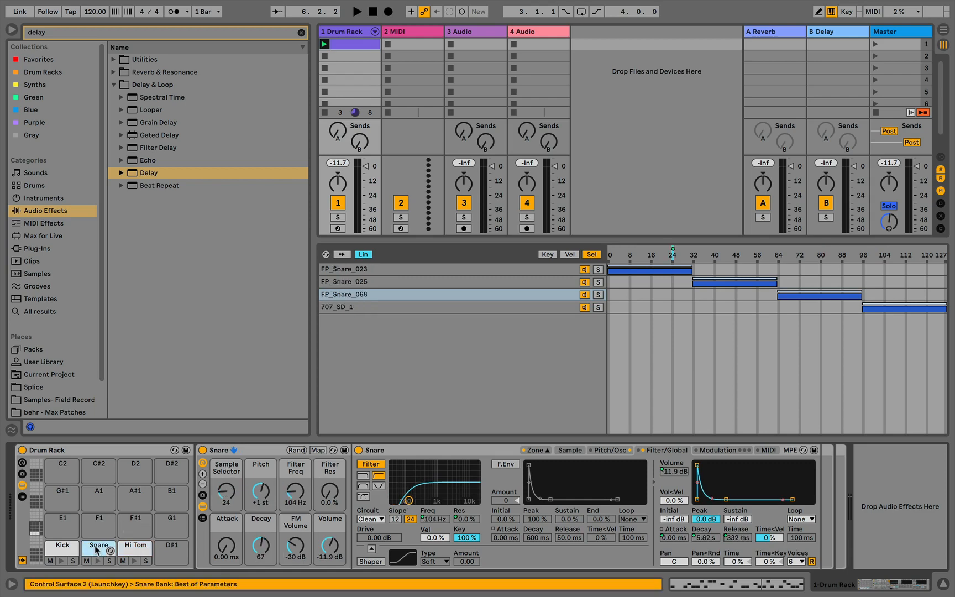
pyautogui.click(62, 549)
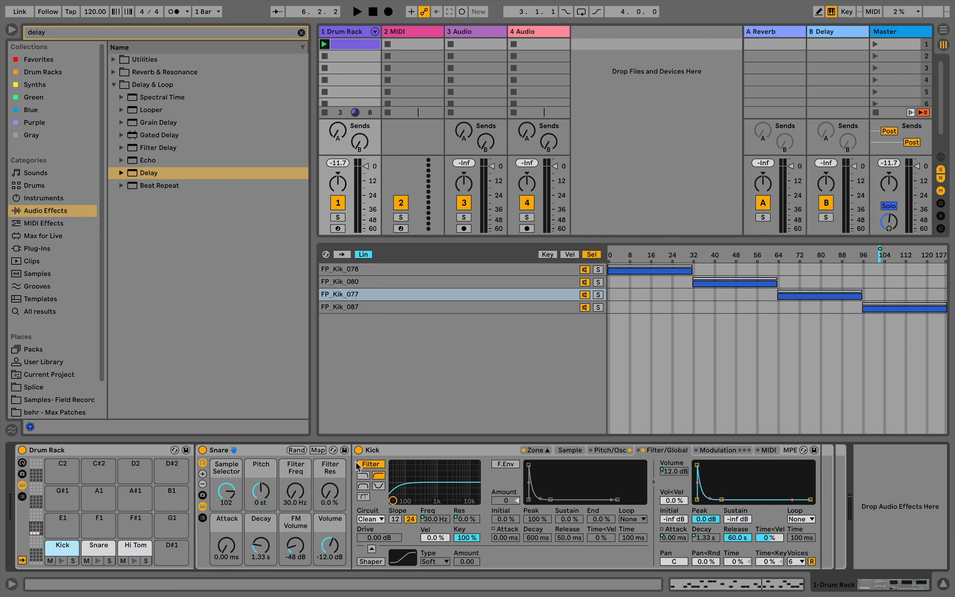
pyautogui.click(416, 448)
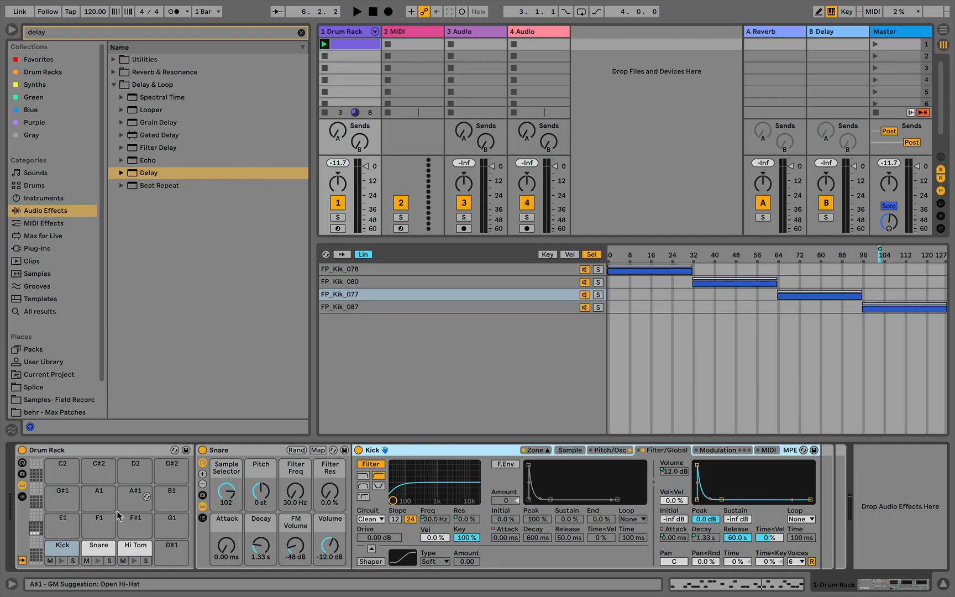
pyautogui.click(133, 549)
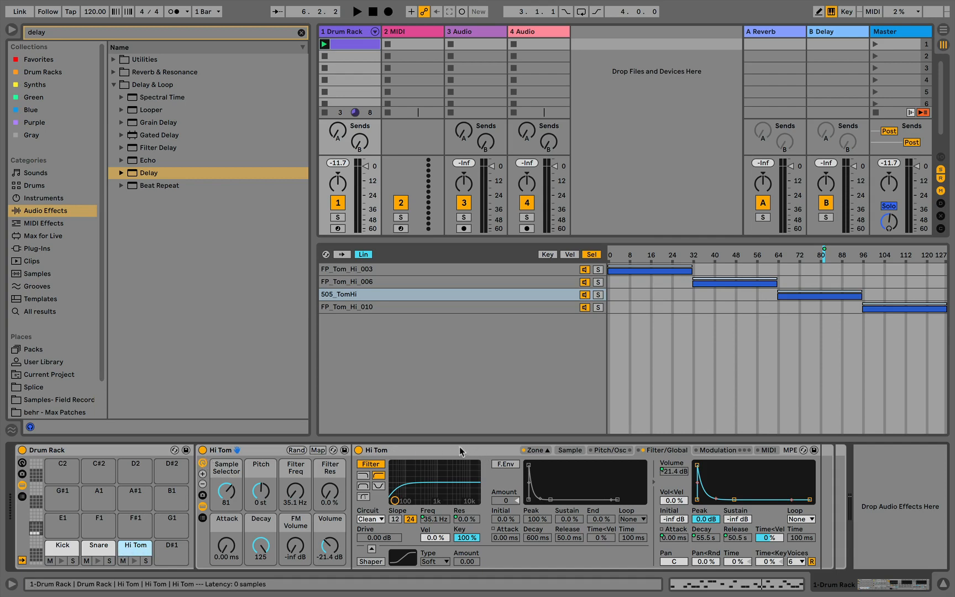
pyautogui.click(249, 451)
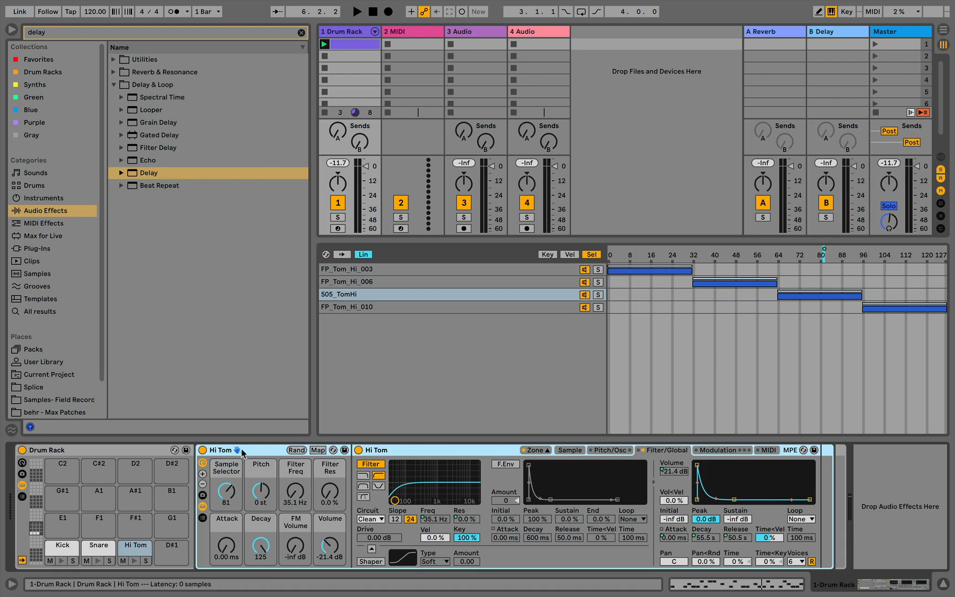
pyautogui.click(893, 506)
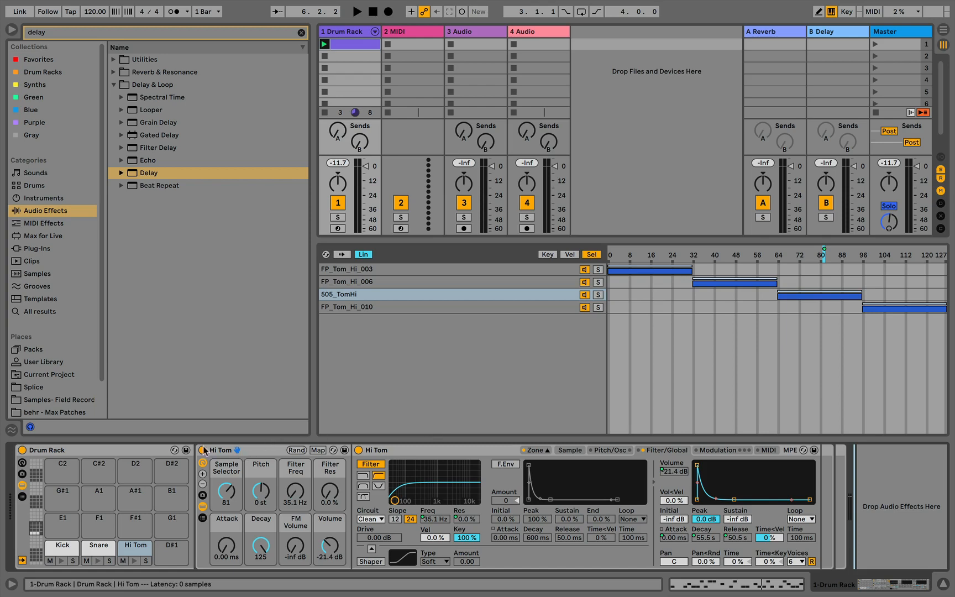
pyautogui.click(241, 451)
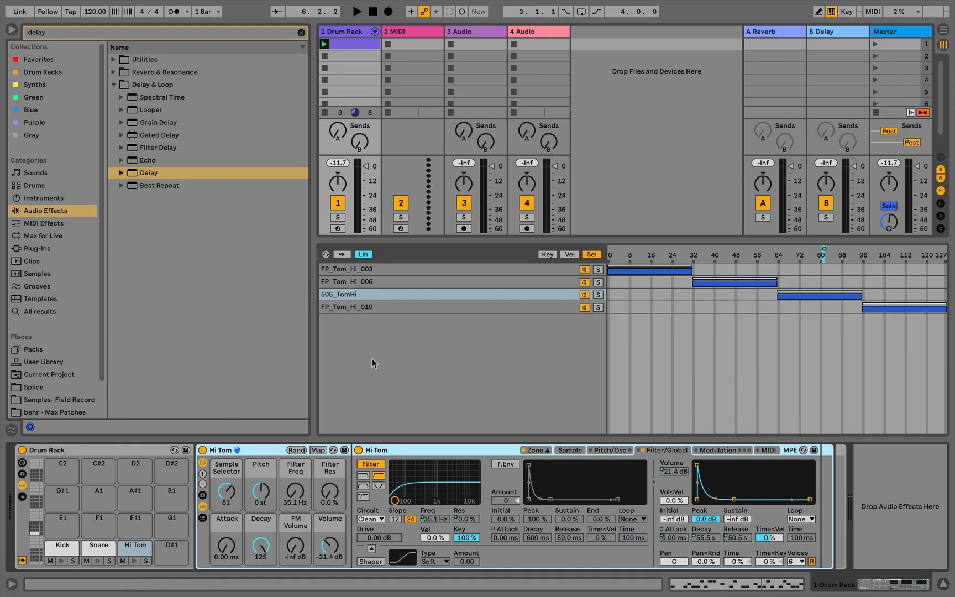
# Step: Add the Delay effect at the end of the track's device chain, after the Drum Rack
pyautogui.click(134, 177)
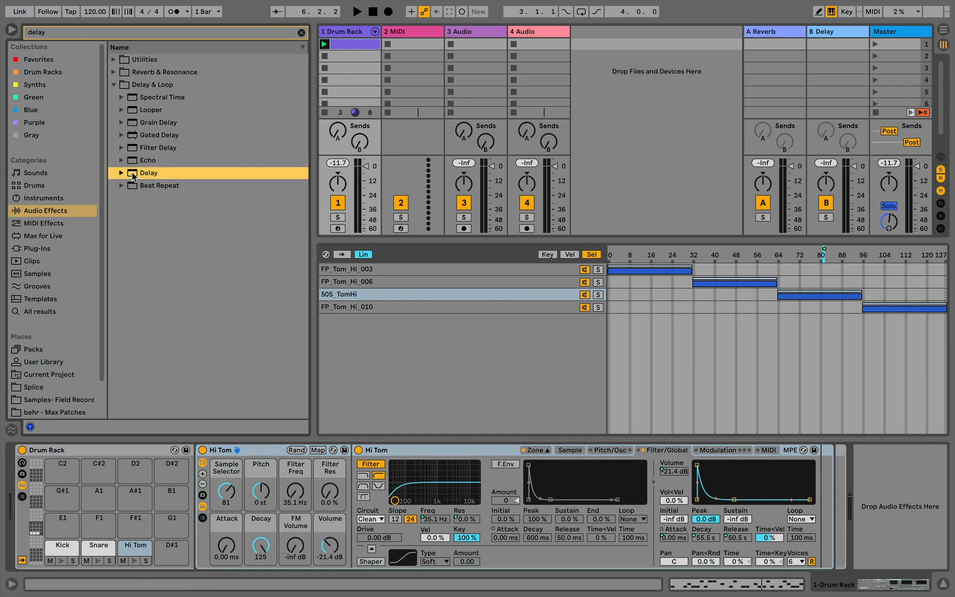
pyautogui.moveTo(134, 177); pyautogui.dragTo(859, 469)
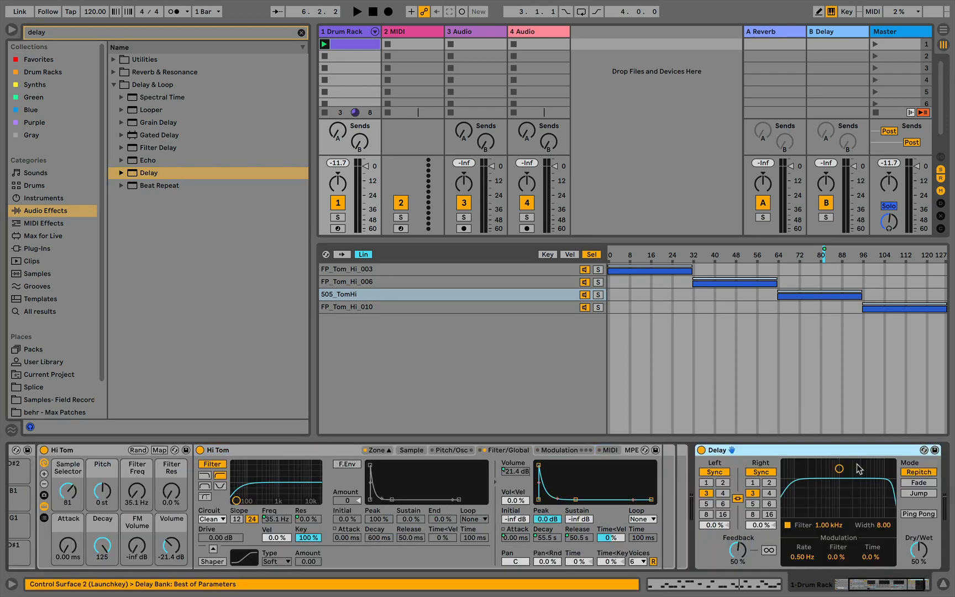
pyautogui.hscroll(-3, 387, 475)
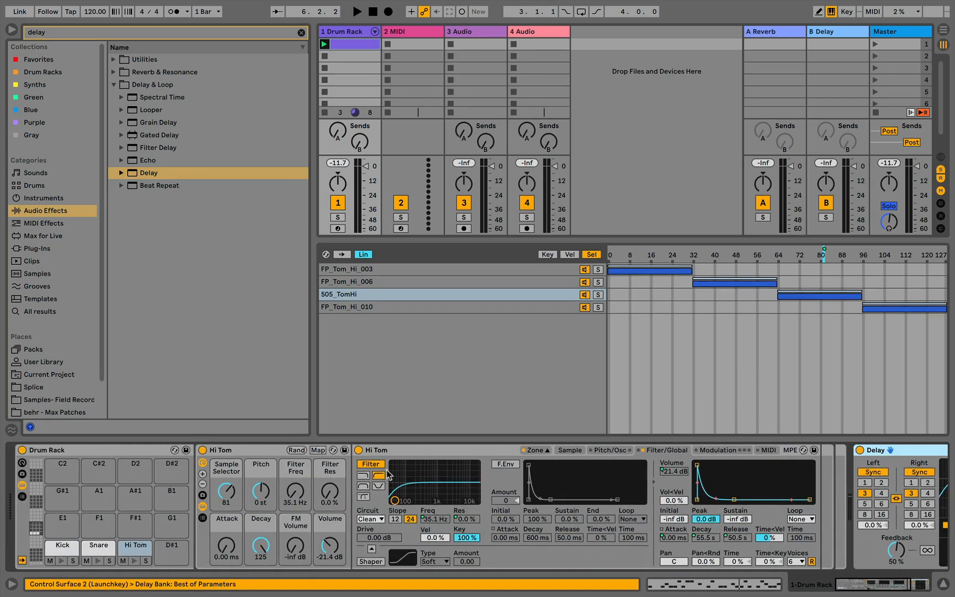
# Step: Set the Delay's Feedback to 58 % and try its Time mode before returning it to Sync
pyautogui.hscroll(4, 628, 498)
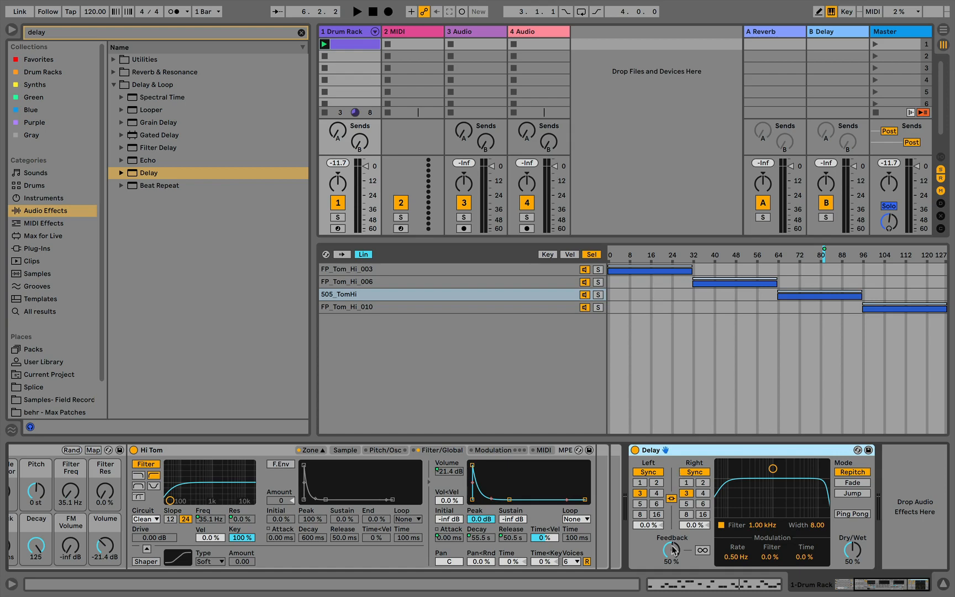
pyautogui.moveTo(671, 549); pyautogui.dragTo(675, 550)
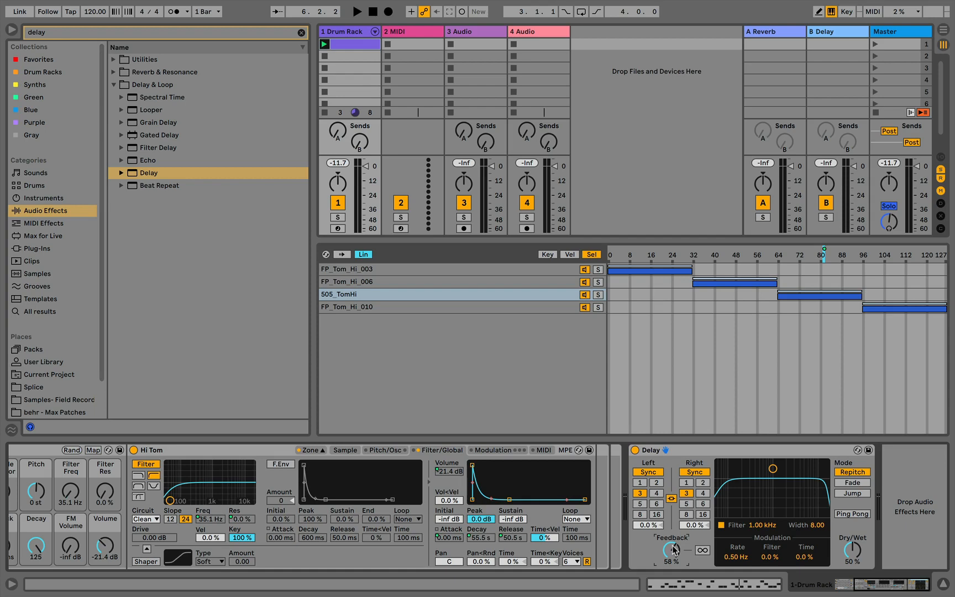
pyautogui.click(648, 474)
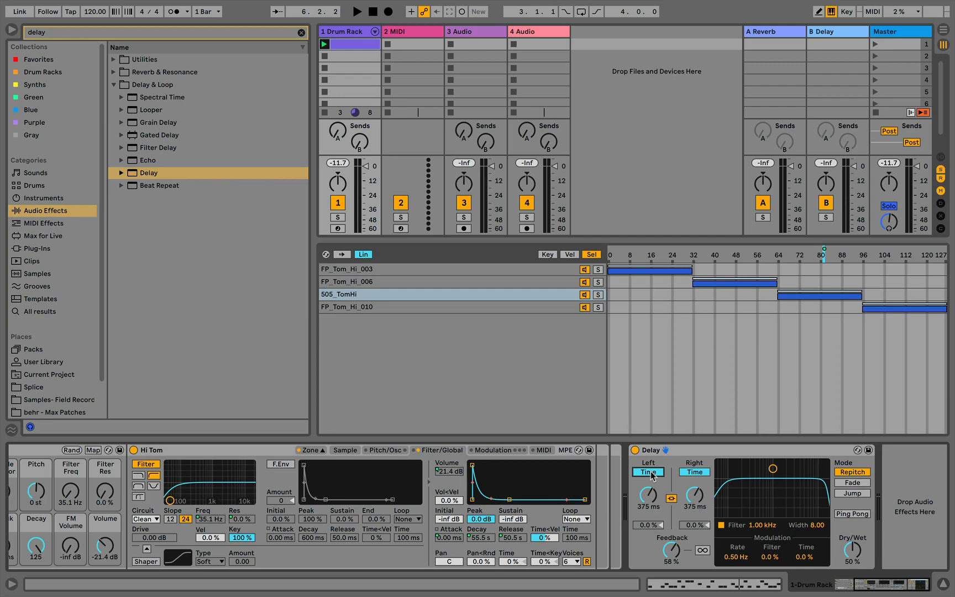
pyautogui.click(653, 474)
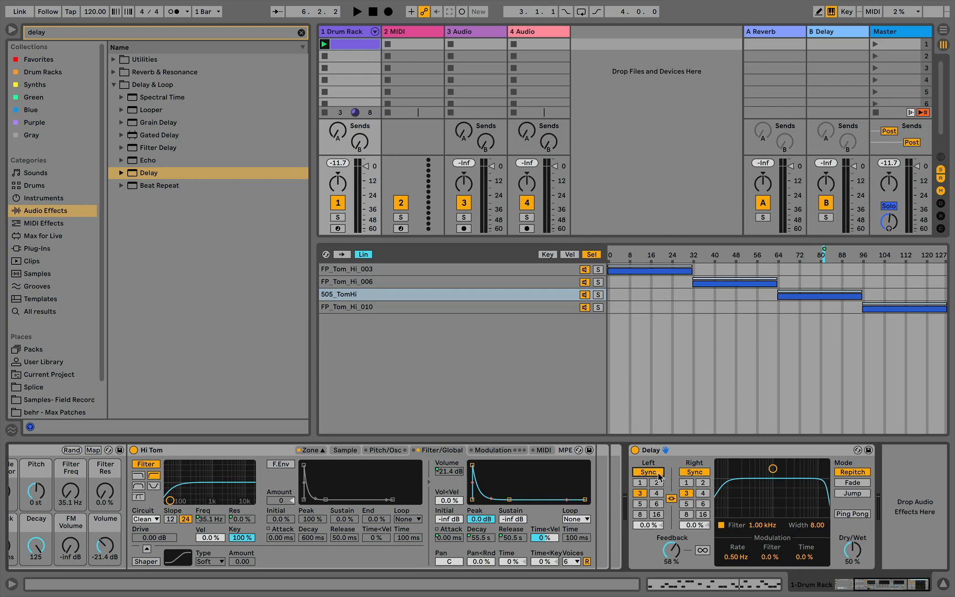
pyautogui.click(682, 453)
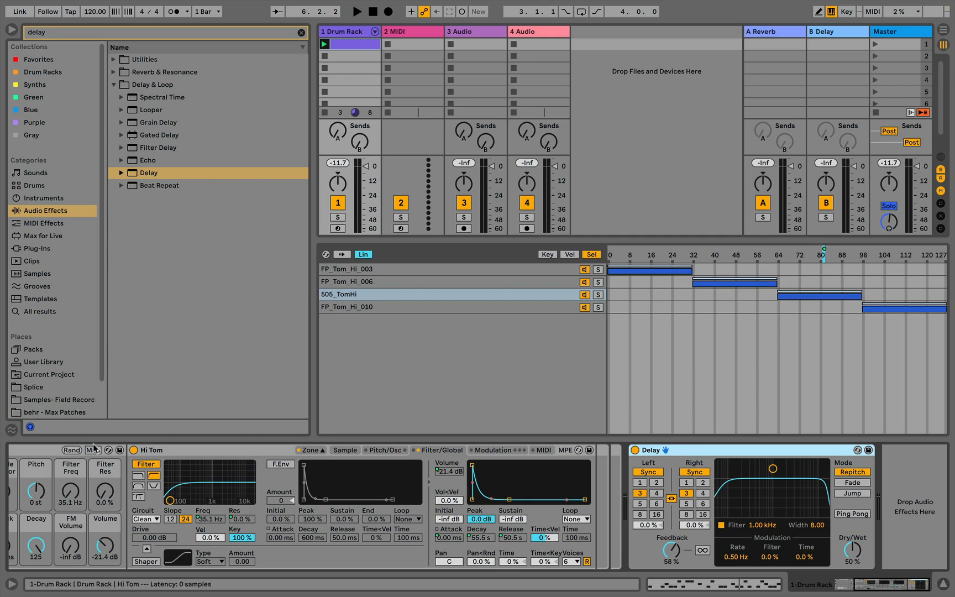
# Step: Move the Delay inside the Hi Tom rack, directly after the Hi Tom instrument
pyautogui.hscroll(-3, 49, 470)
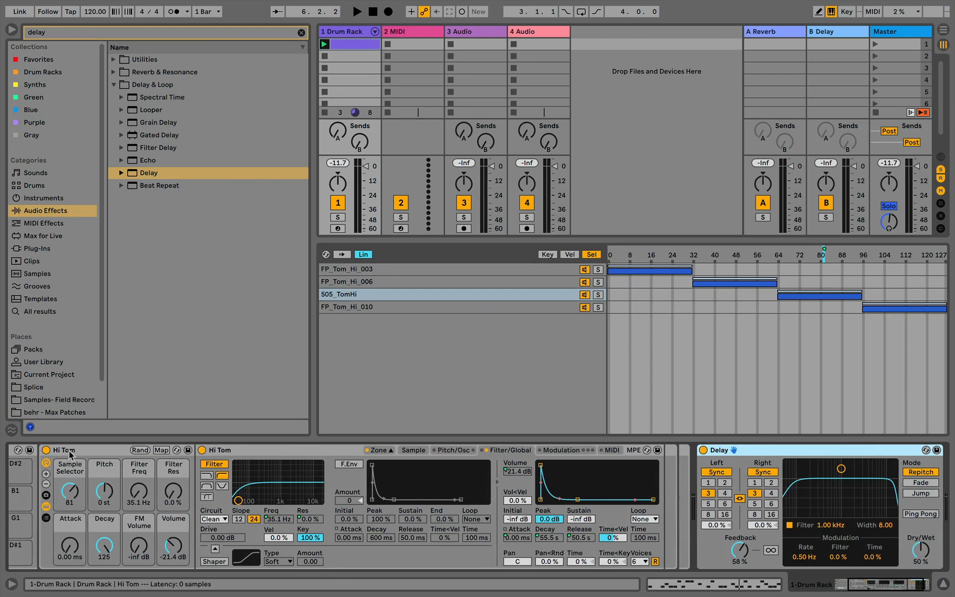
pyautogui.click(70, 454)
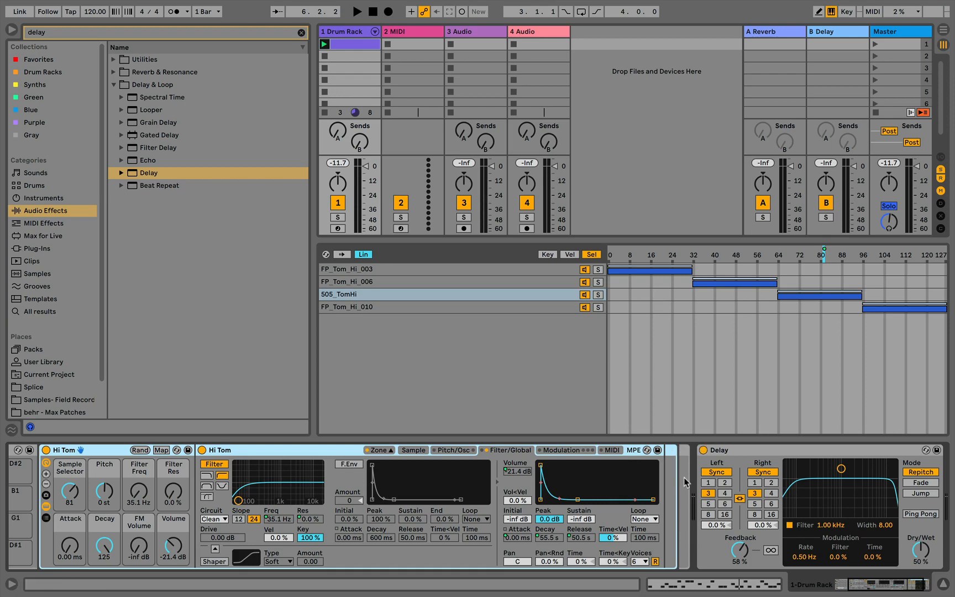
pyautogui.click(737, 451)
pyautogui.moveTo(737, 450); pyautogui.dragTo(669, 446)
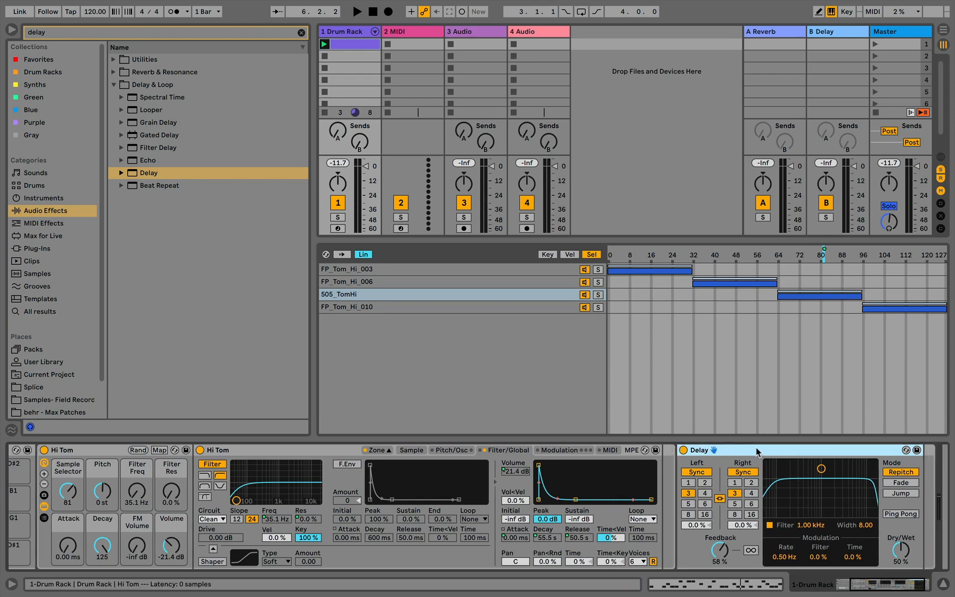
pyautogui.click(94, 451)
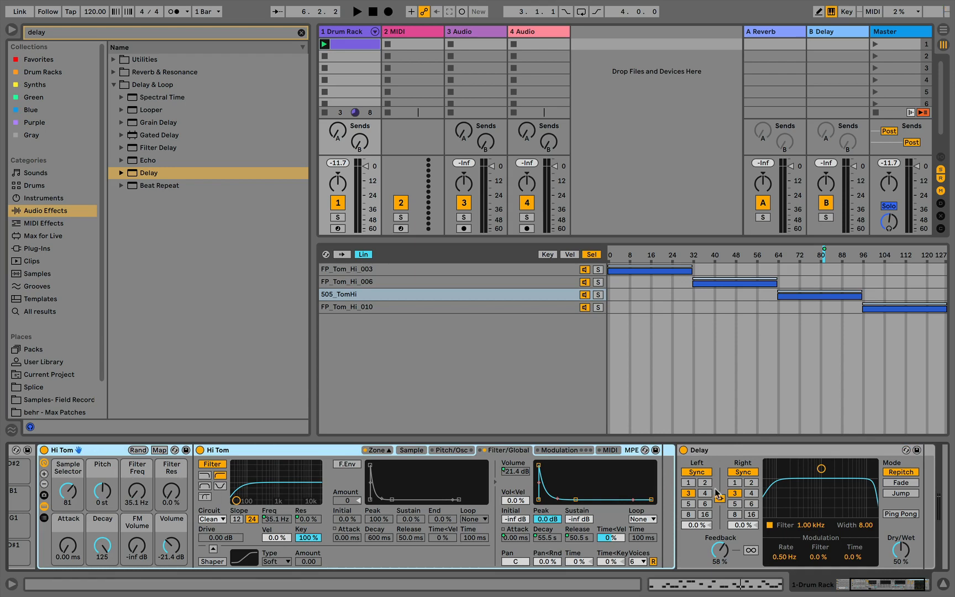
pyautogui.click(720, 450)
pyautogui.moveTo(720, 450); pyautogui.dragTo(663, 453)
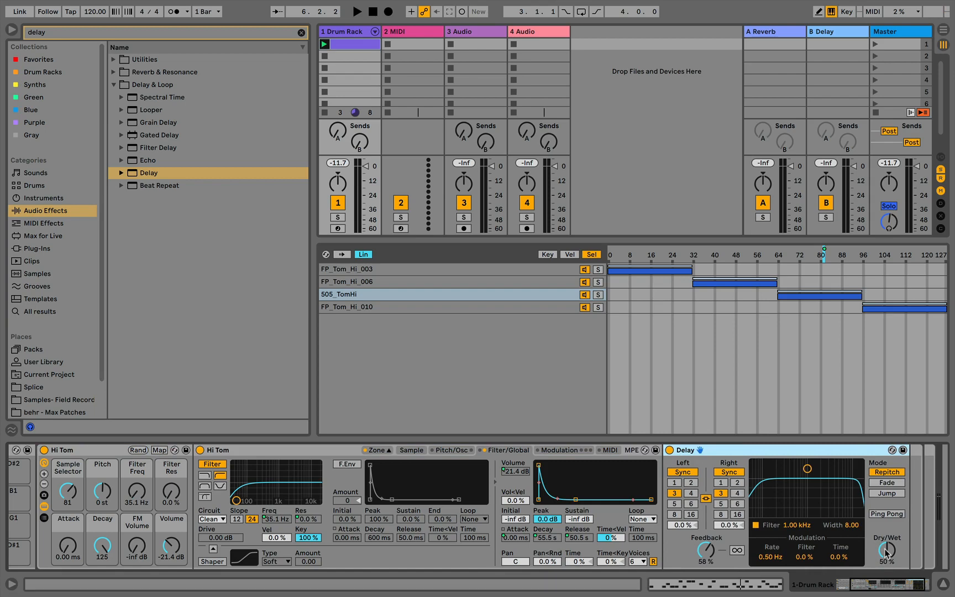
# Step: Play the pattern while trying the Delay with Feedback 73 %, unsynced times of 134 ms and Dry/Wet 99 %, and stop playback
pyautogui.press('space')
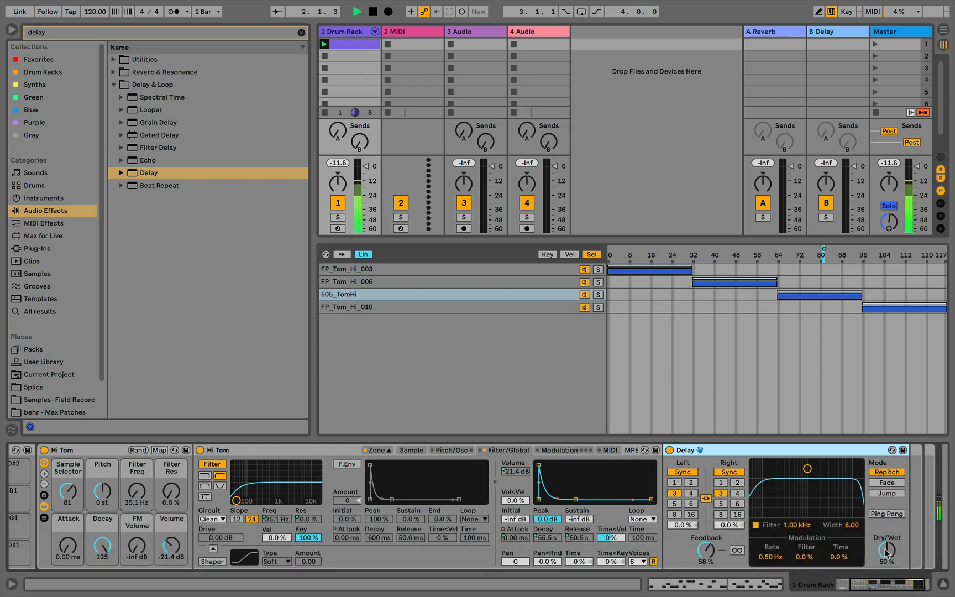
pyautogui.moveTo(707, 549); pyautogui.dragTo(708, 537)
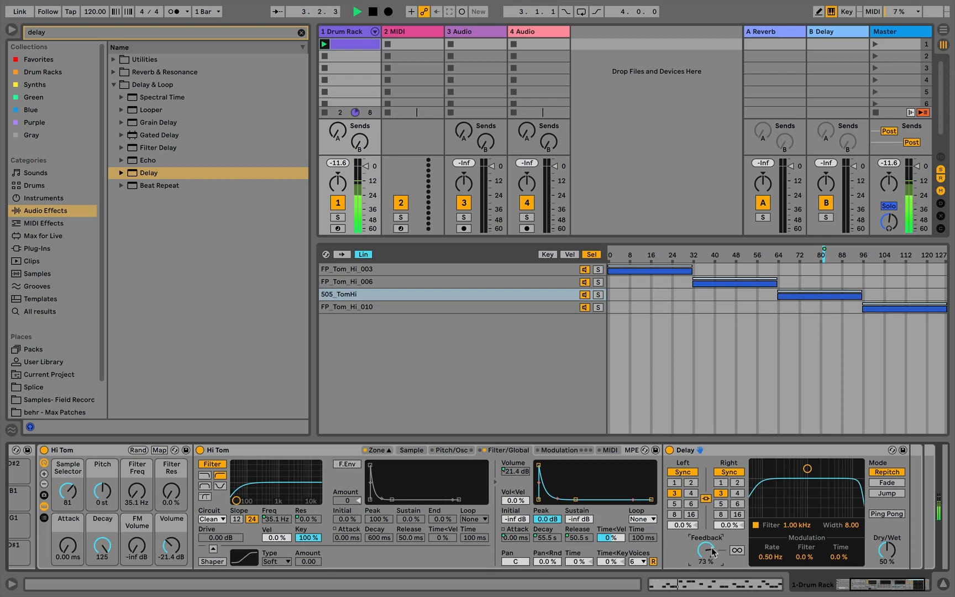
pyautogui.click(727, 472)
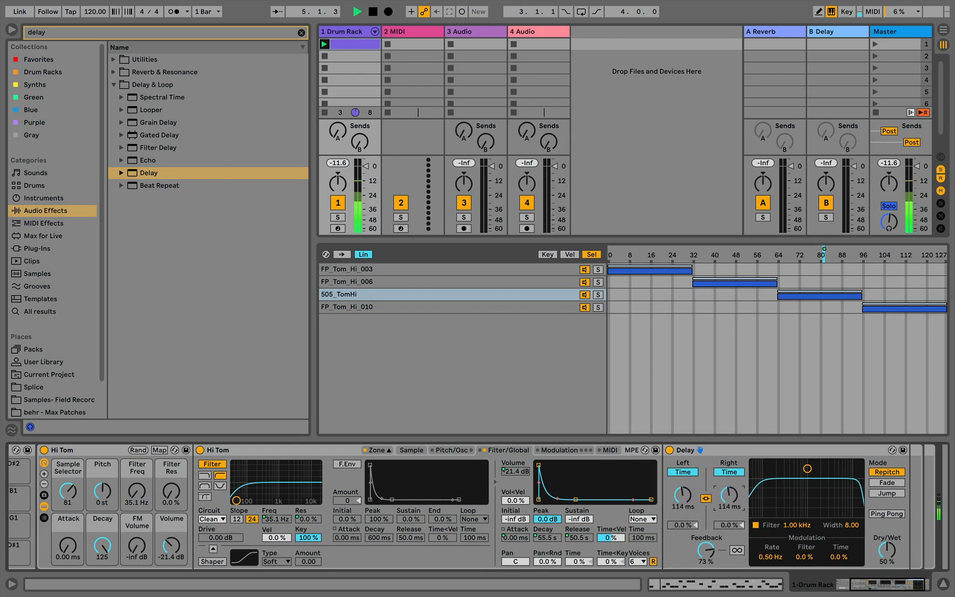
pyautogui.moveTo(729, 497); pyautogui.dragTo(728, 486)
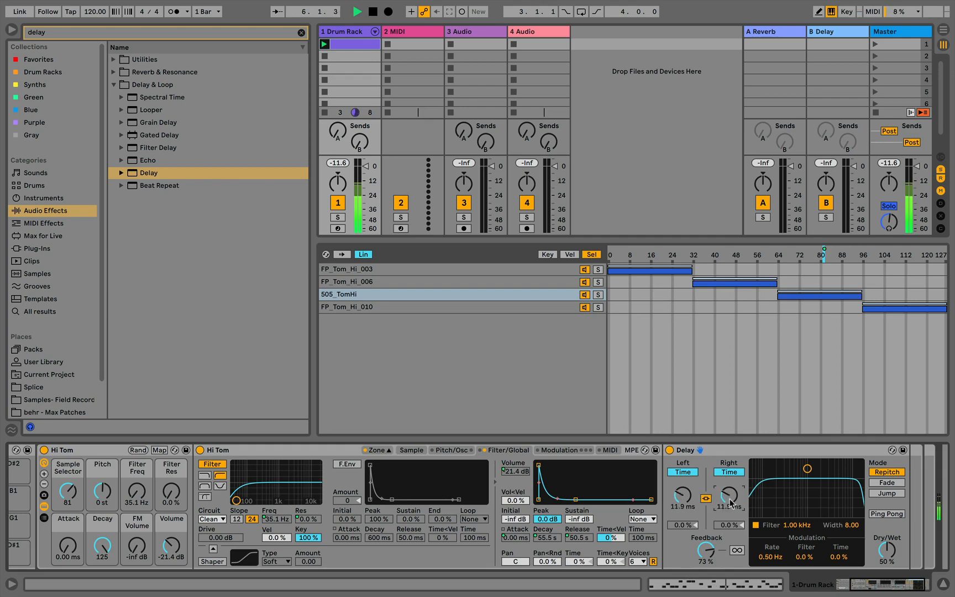
pyautogui.moveTo(887, 550); pyautogui.dragTo(887, 524)
pyautogui.moveTo(738, 499)
pyautogui.mouseDown()
pyautogui.moveTo(739, 476)
pyautogui.moveTo(738, 494)
pyautogui.mouseUp()
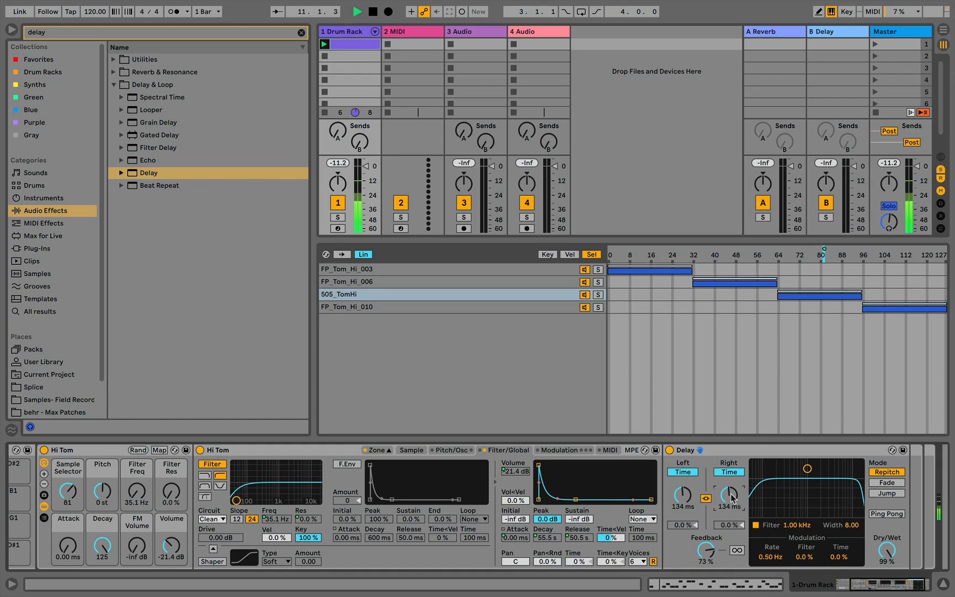
pyautogui.press('space')
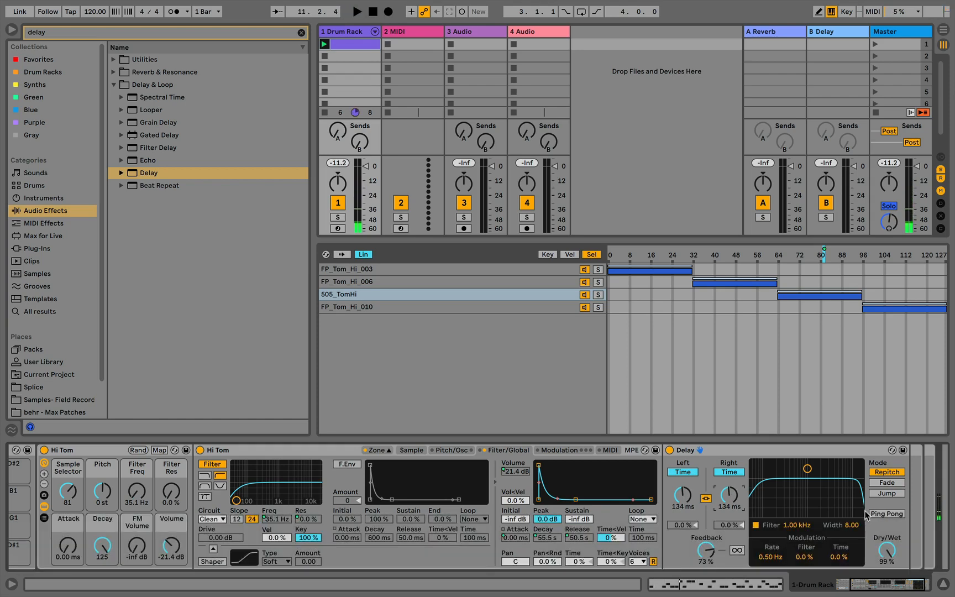
# Step: Enable the Delay's Ping Pong, play the pattern and switch the left and right delay times back to Sync
pyautogui.click(883, 515)
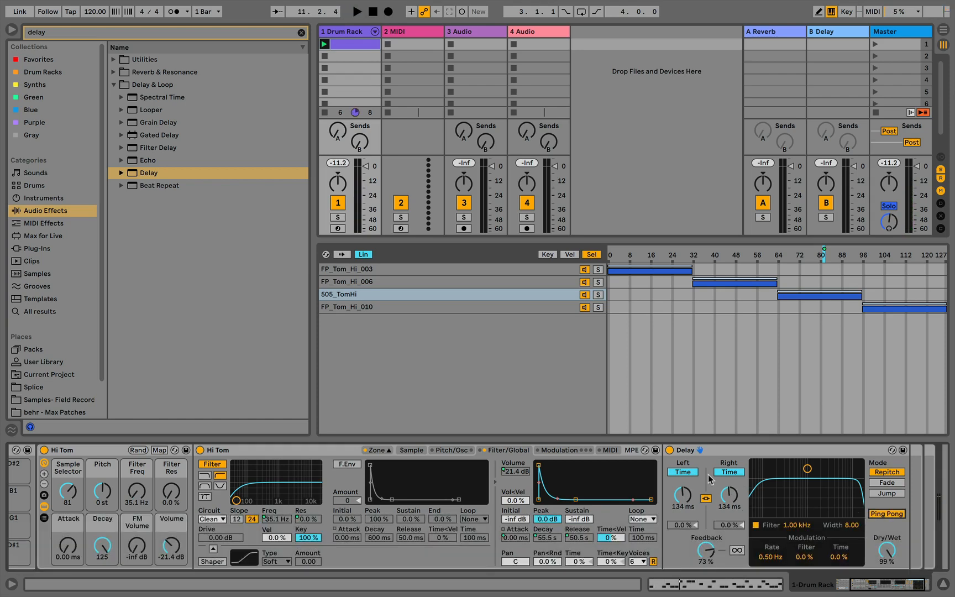
pyautogui.press('space')
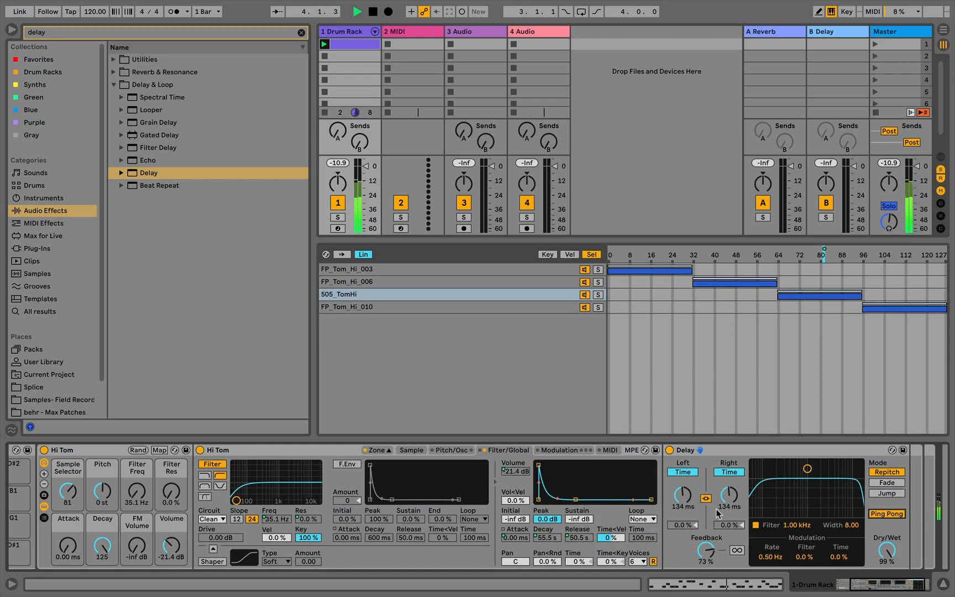
pyautogui.click(684, 472)
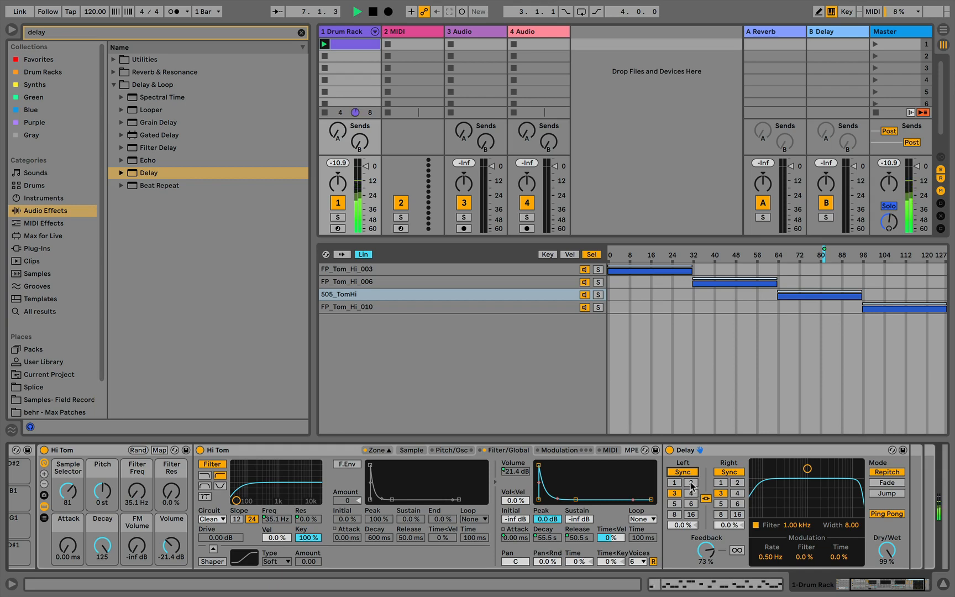
# Step: Lower the Delay's Dry/Wet to 18 % and Feedback to 32 %, and stop playback
pyautogui.moveTo(887, 550); pyautogui.dragTo(887, 588)
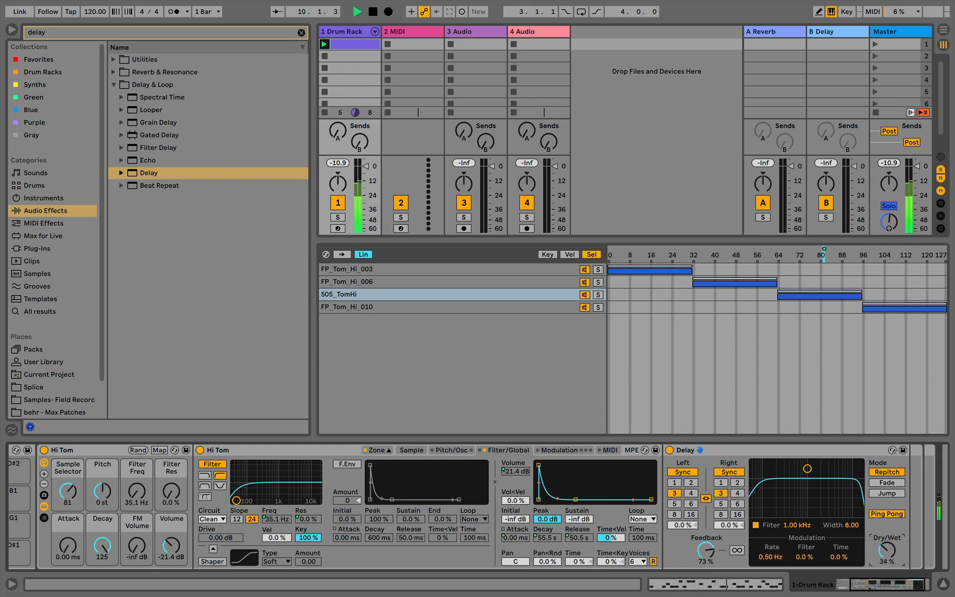
pyautogui.moveTo(887, 589); pyautogui.dragTo(887, 591)
pyautogui.press('space')
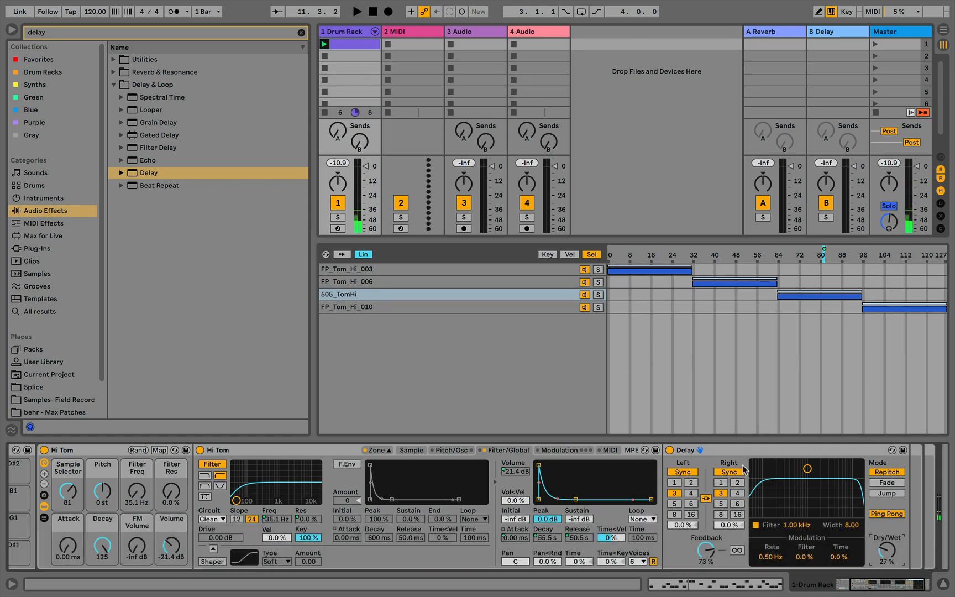
pyautogui.moveTo(887, 550); pyautogui.dragTo(884, 552)
pyautogui.moveTo(707, 549)
pyautogui.mouseDown()
pyautogui.moveTo(706, 578)
pyautogui.moveTo(707, 568)
pyautogui.mouseUp()
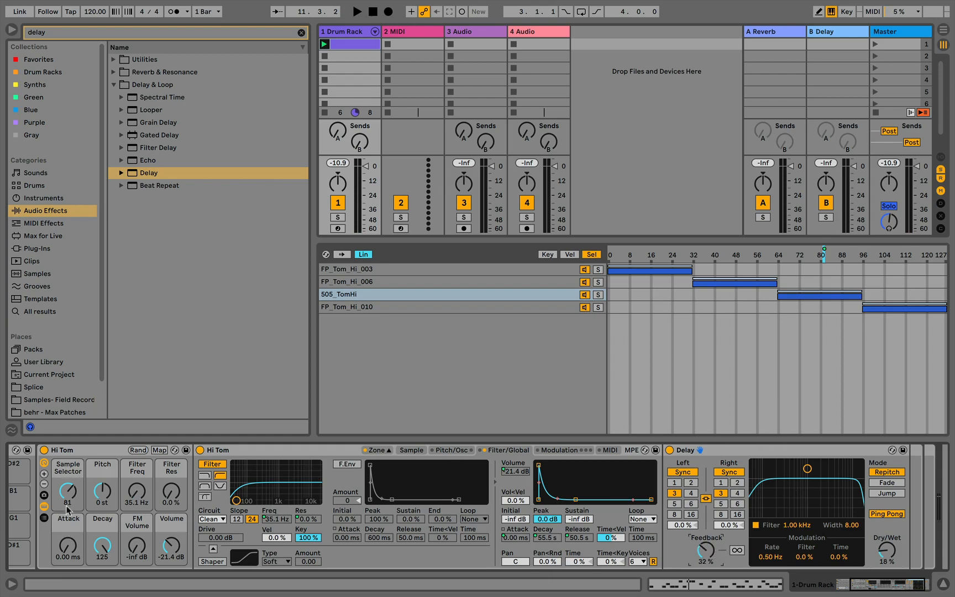
# Step: Add Macros 9 and 10 to the Hi Tom rack and map the Delay's Dry/Wet to Macro 10
pyautogui.click(44, 474)
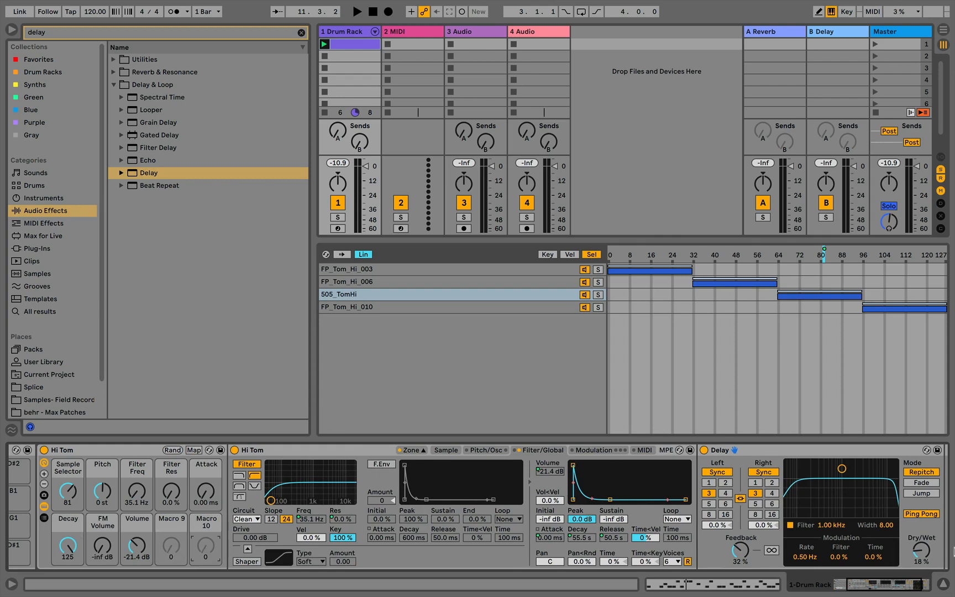
pyautogui.rightClick(922, 553)
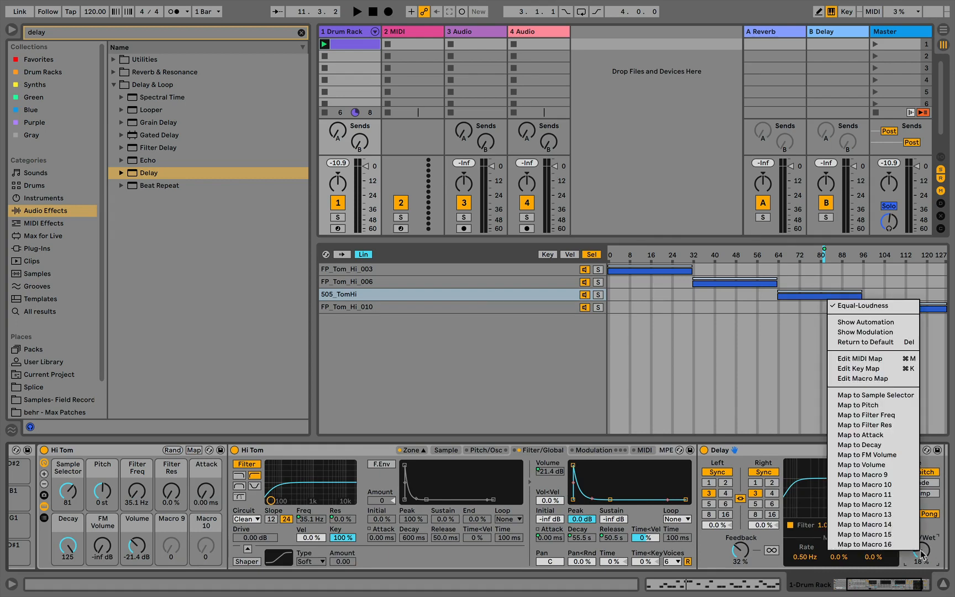
pyautogui.click(898, 487)
pyautogui.click(206, 547)
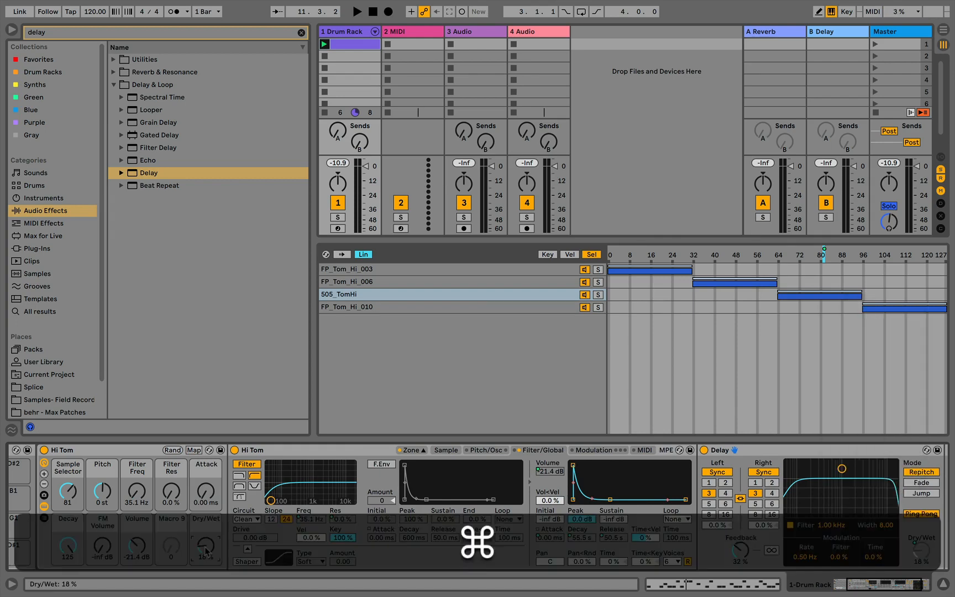
# Step: Rename the Hi Tom rack's Dry/Wet macro as Delay Dry/Wet
pyautogui.press('super+r')
pyautogui.press('Left')
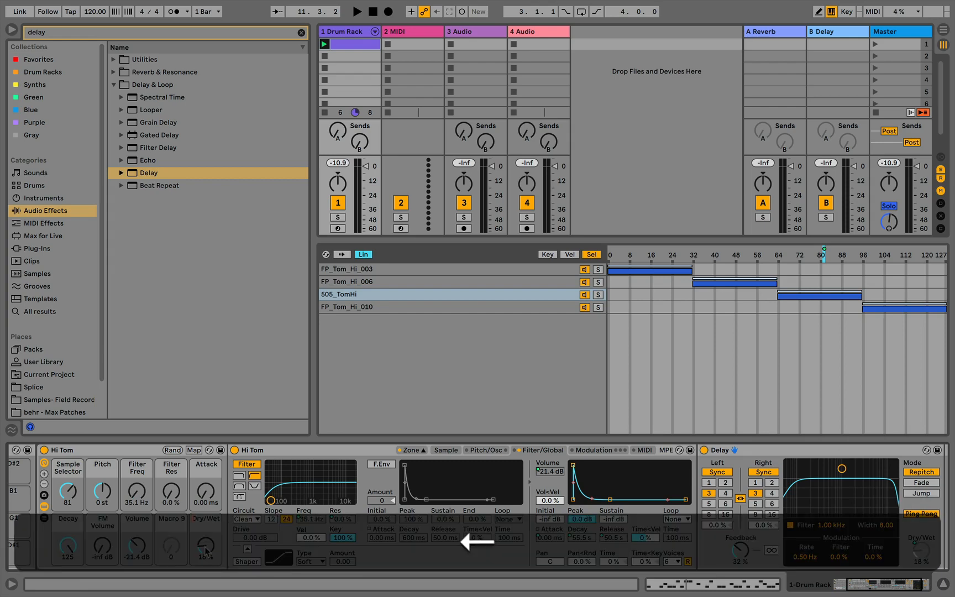
pyautogui.press('Left')
pyautogui.hotkey('shift', 'Left')
pyautogui.write('D')
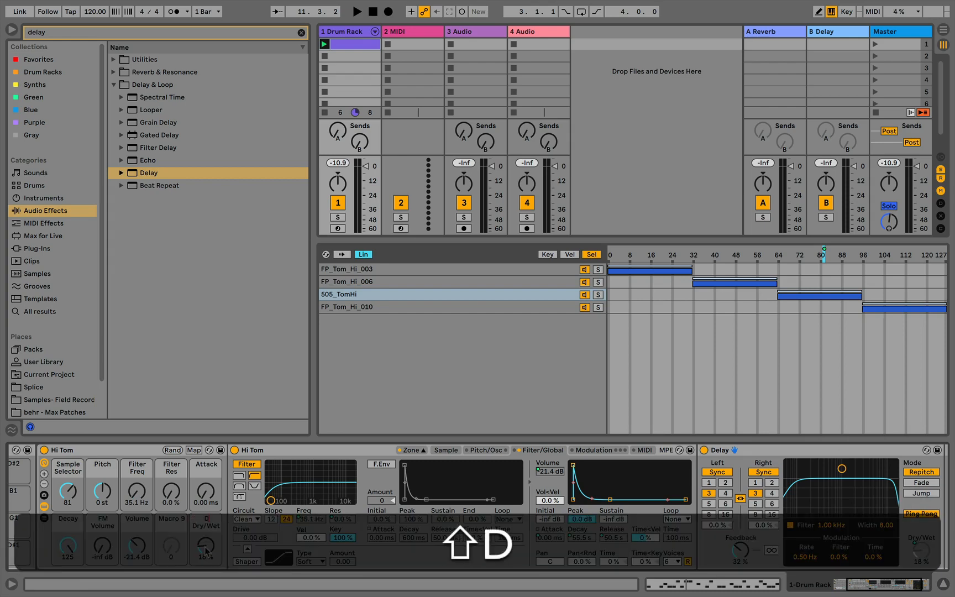
pyautogui.write('ewlay')
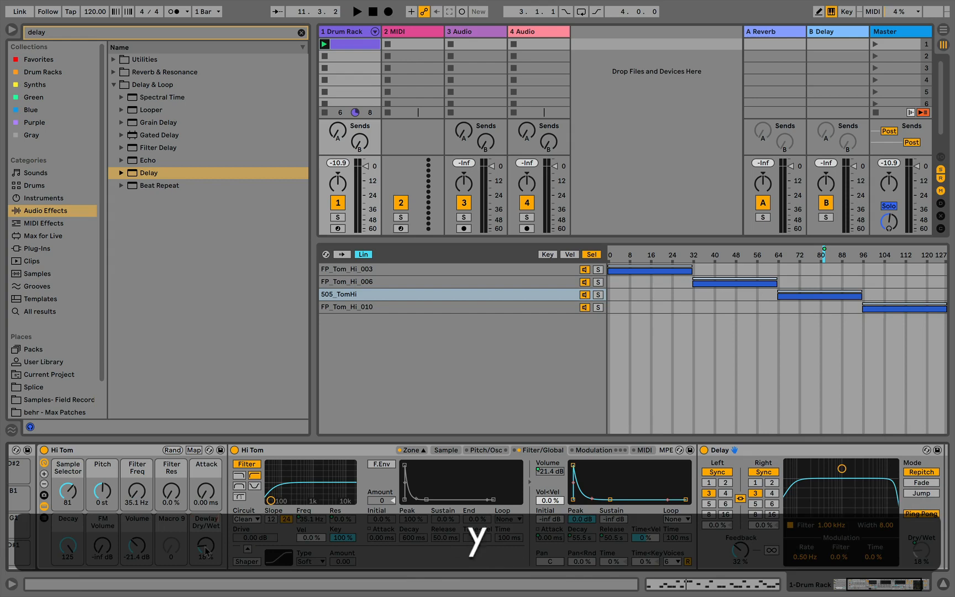
pyautogui.press('Left')
pyautogui.press('Right')
pyautogui.press('BackSpace')
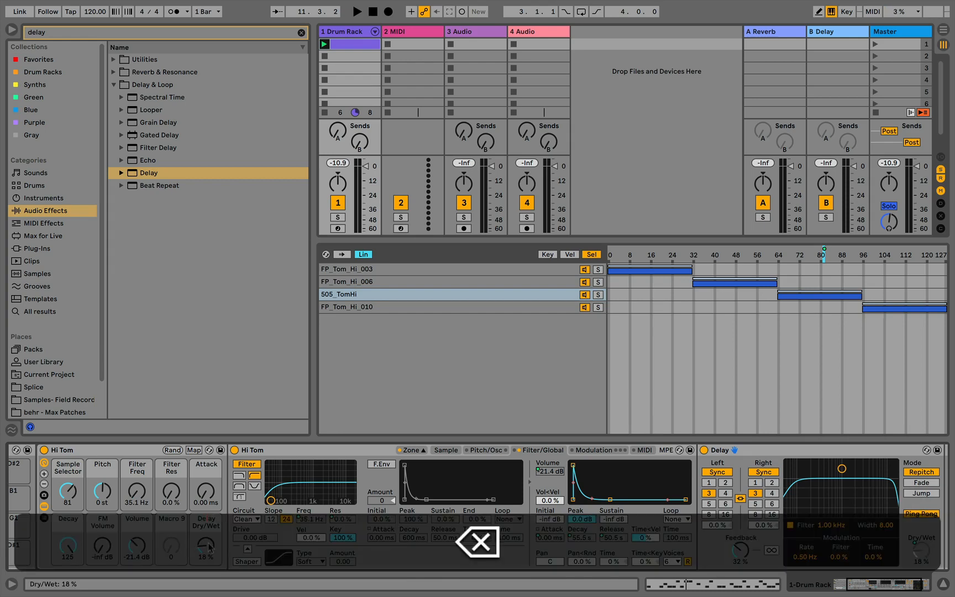
# Step: Map the Delay's left 16th-note time to Macro 9 of the Hi Tom rack
pyautogui.rightClick(722, 491)
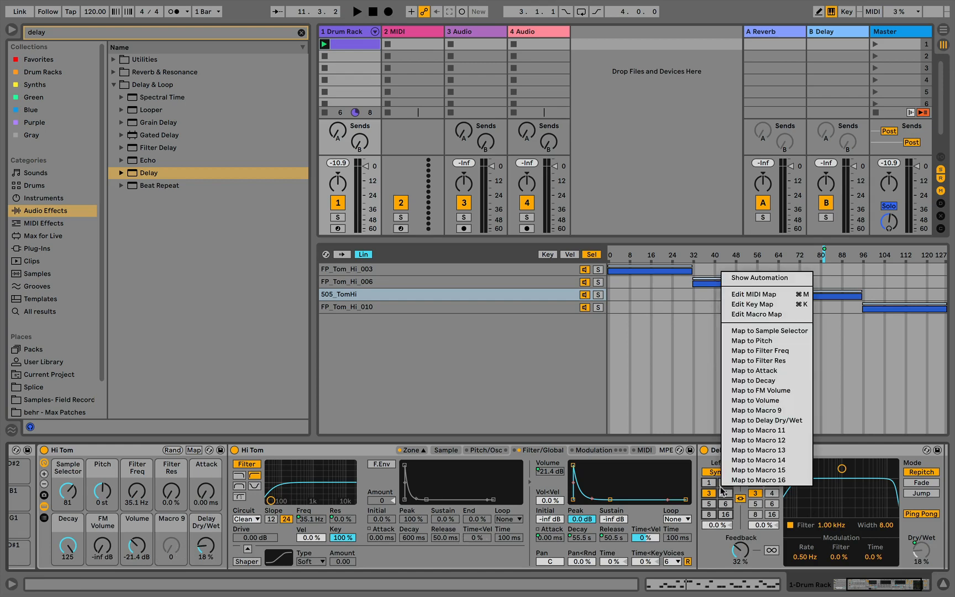
pyautogui.click(778, 411)
pyautogui.moveTo(171, 547)
pyautogui.mouseDown()
pyautogui.moveTo(171, 539)
pyautogui.moveTo(170, 552)
pyautogui.mouseUp()
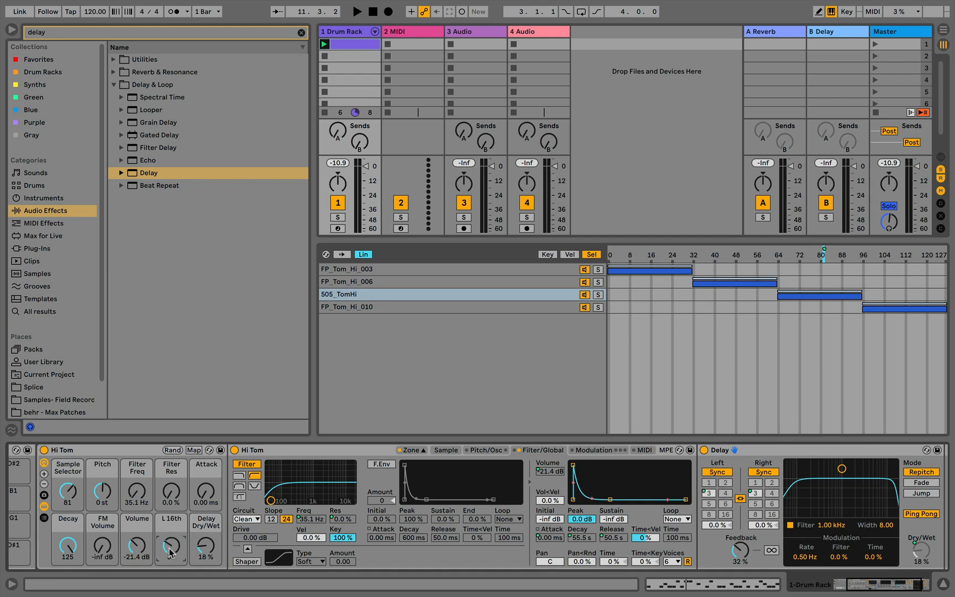
# Step: Rename the newly mapped L 16th macro as Delay Time
pyautogui.press('super+r')
pyautogui.press('Right')
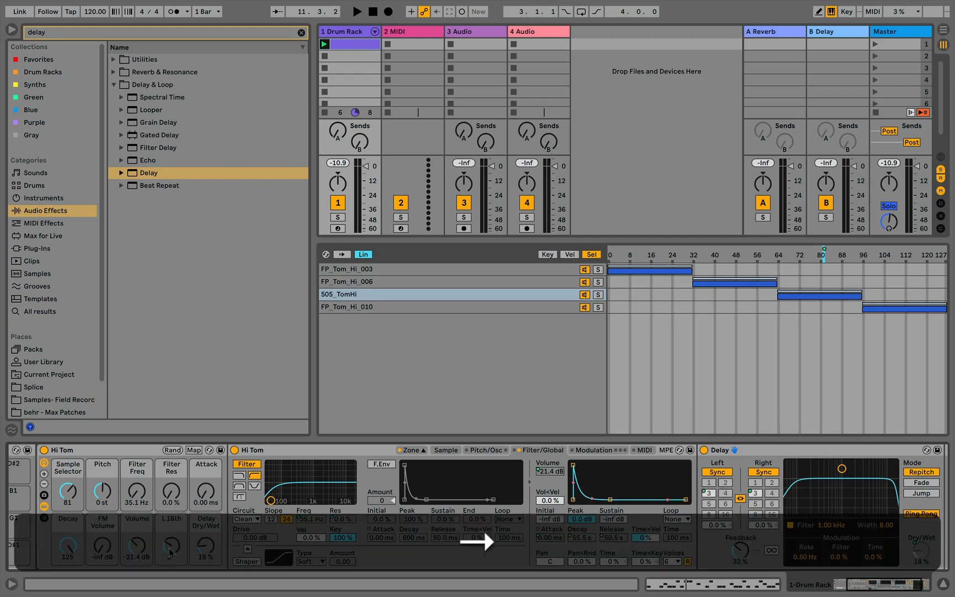
pyautogui.press('BackSpace')
pyautogui.press('BackSpace')
pyautogui.press('BackSpace')
pyautogui.press('BackSpace')
pyautogui.press('BackSpace')
pyautogui.press('BackSpace')
pyautogui.hotkey('shift', 'BackSpace')
pyautogui.write('Delay')
pyautogui.hotkey('shift', 'space')
pyautogui.write('Time')
pyautogui.press('Return')
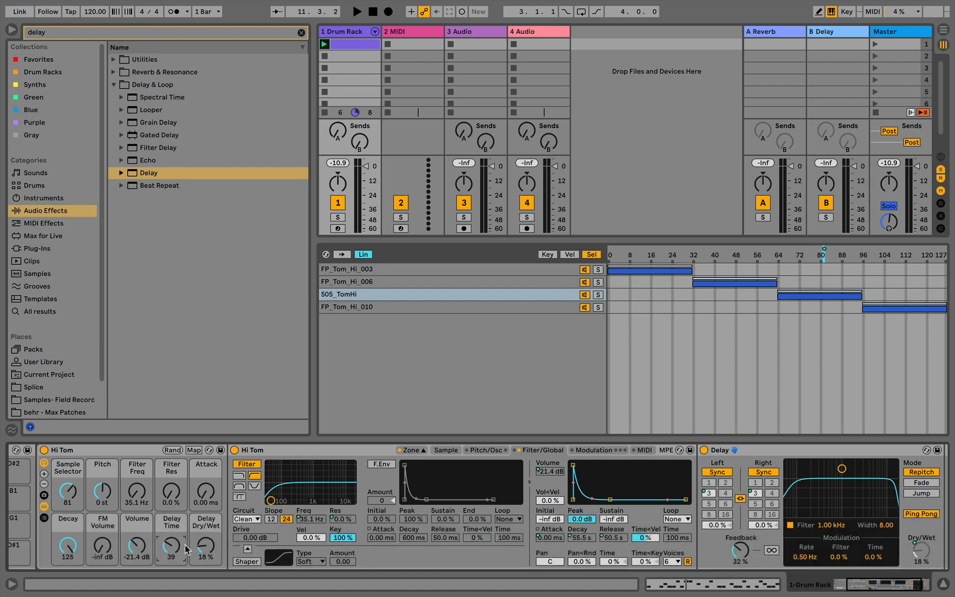
# Step: Play the pattern while setting the Hi Tom macros to Delay Time 71, Delay Dry/Wet 54 % and Pitch +4 st, and stop playback
pyautogui.press('space')
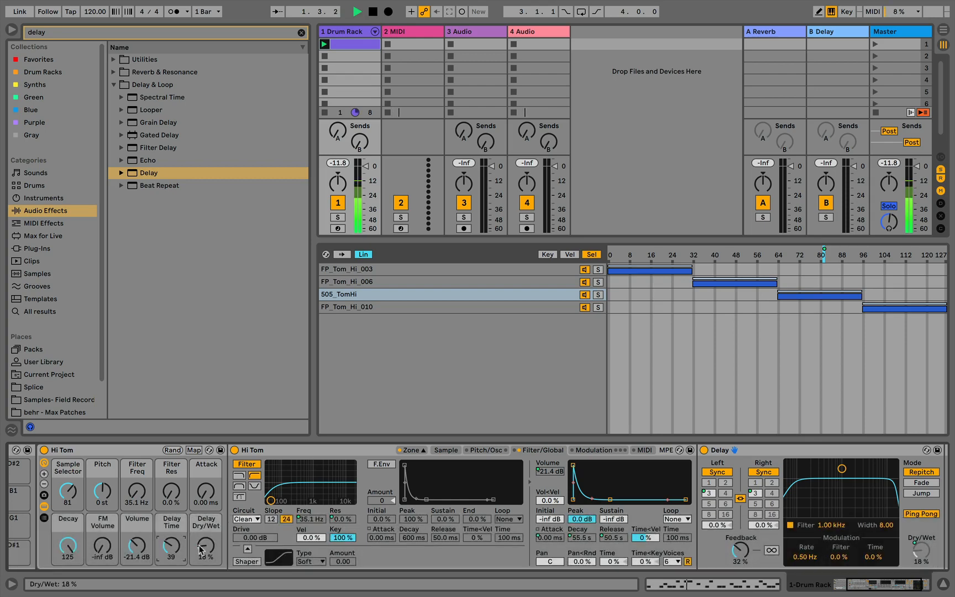
pyautogui.moveTo(204, 550); pyautogui.dragTo(171, 517)
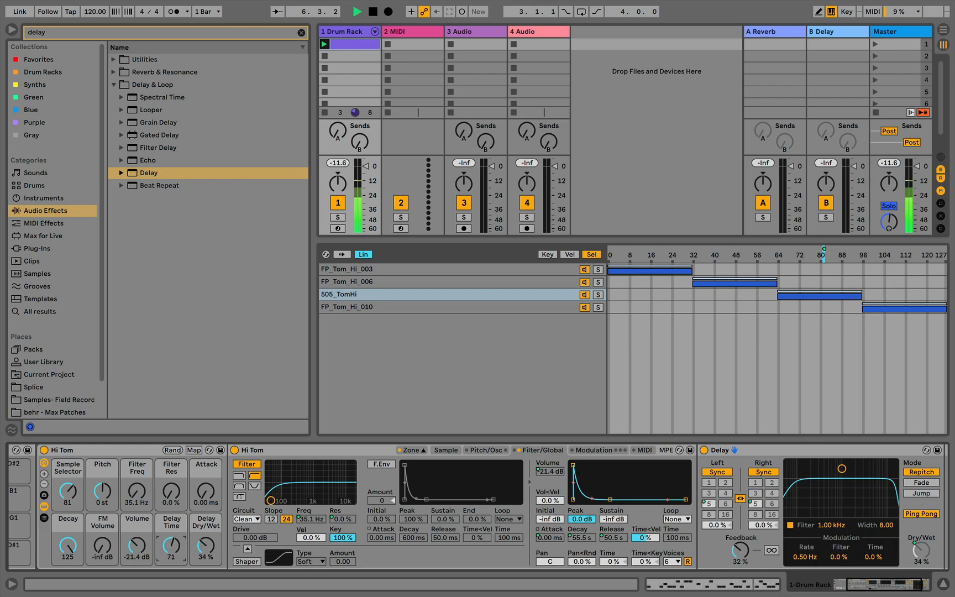
pyautogui.click(213, 542)
pyautogui.moveTo(213, 544); pyautogui.dragTo(213, 525)
pyautogui.moveTo(99, 501); pyautogui.dragTo(99, 491)
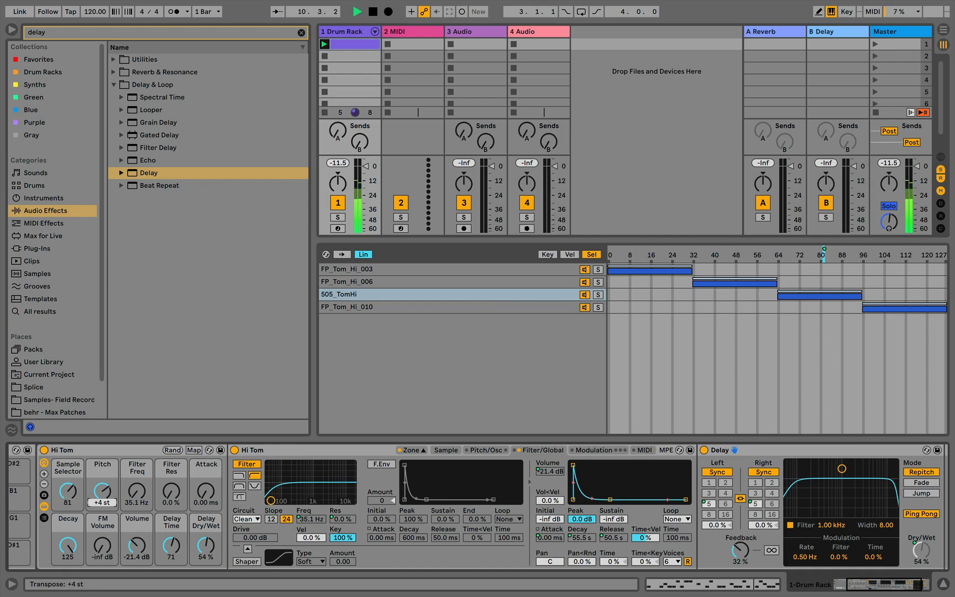
pyautogui.press('space')
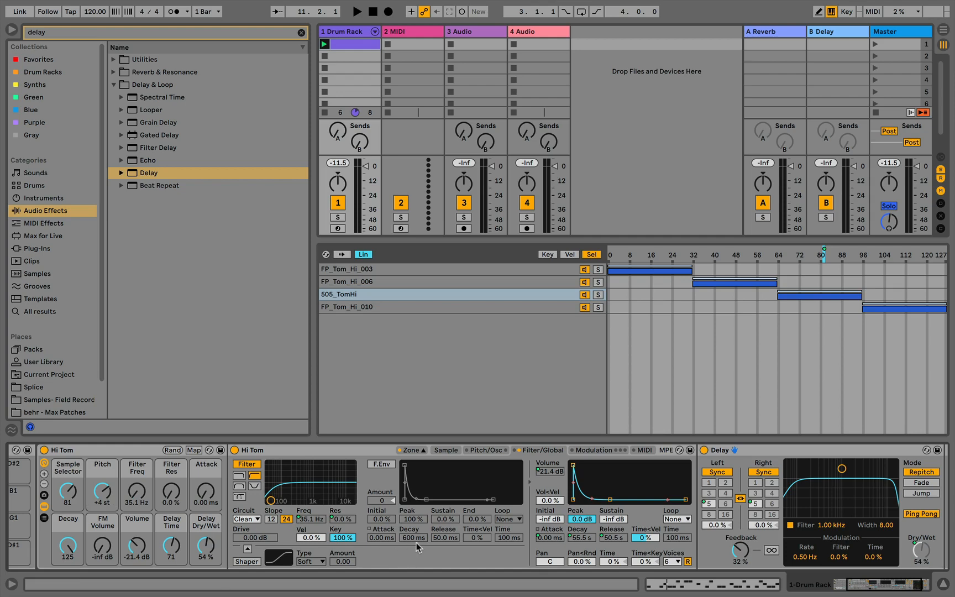
# Step: Duplicate the Hi Tom pad onto the E1 and D#1 pads, and rename the D#1 copy as Mid Tom
pyautogui.hscroll(-5, 419, 547)
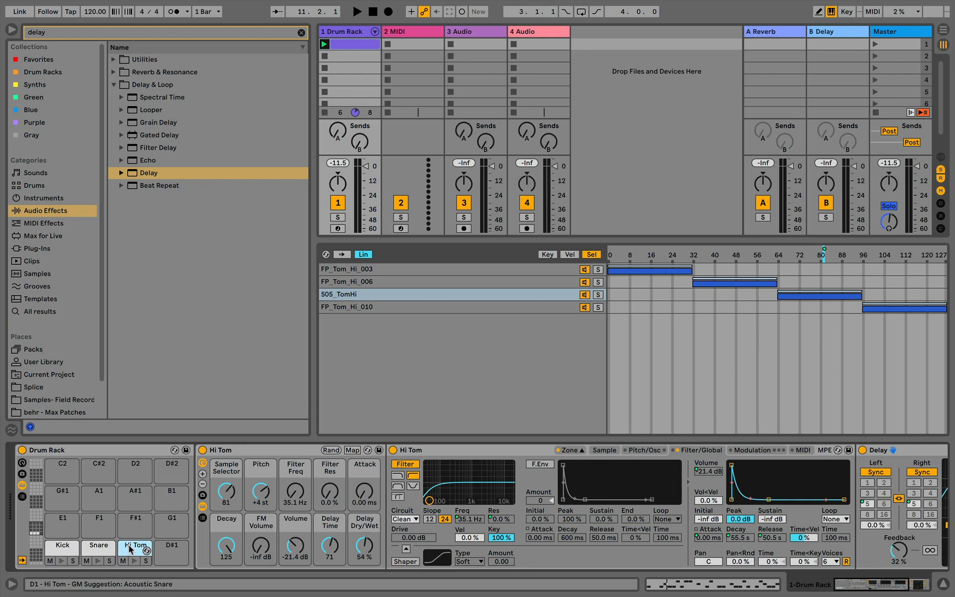
pyautogui.moveTo(130, 549); pyautogui.dragTo(56, 525)
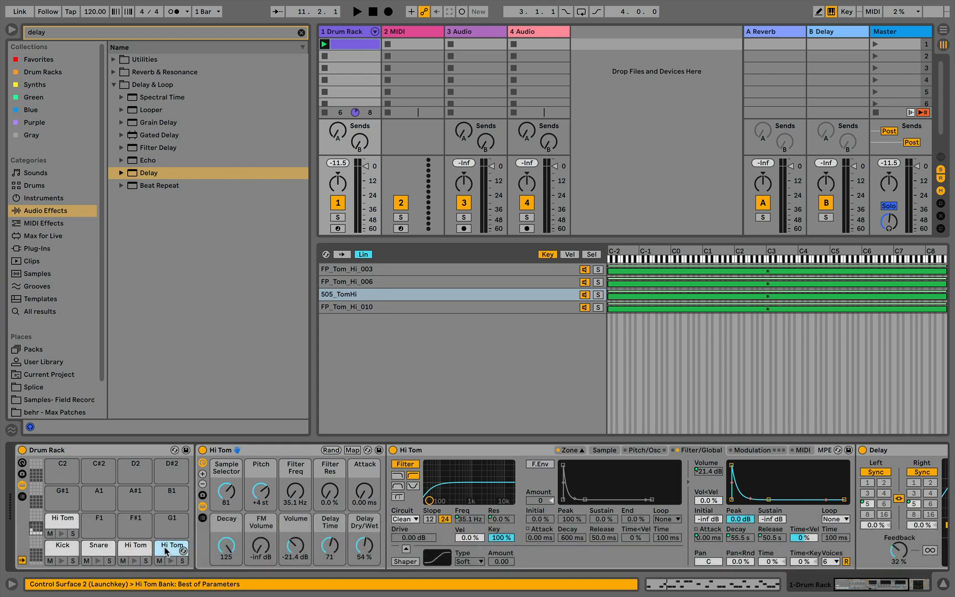
pyautogui.press('super+r')
pyautogui.press('shift')
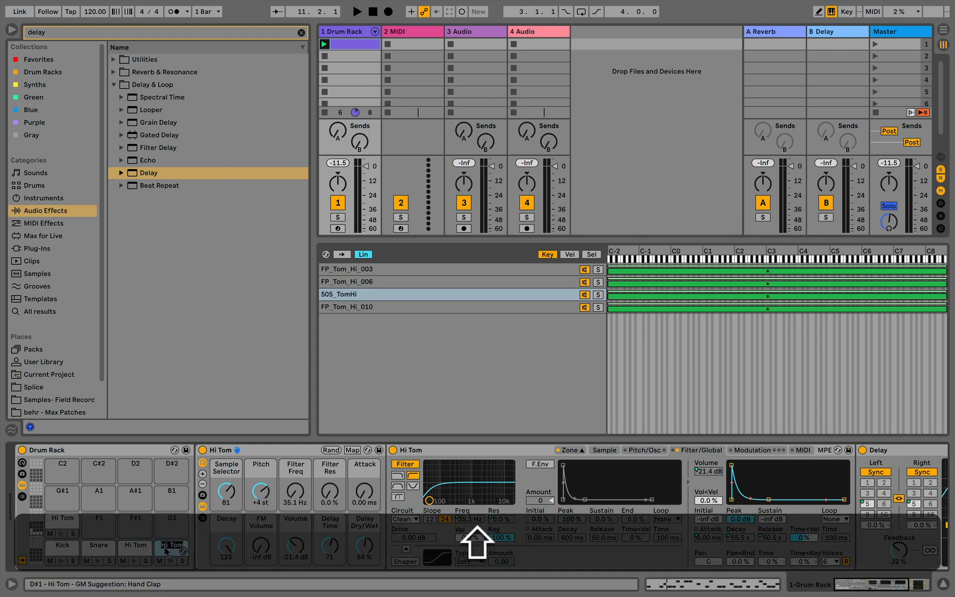
pyautogui.hotkey('shift', 'Left')
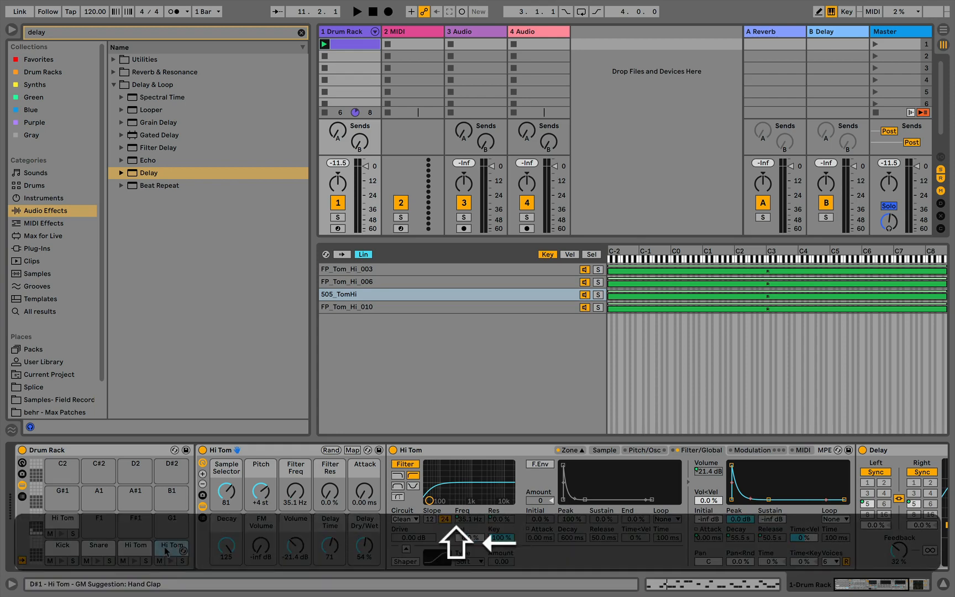
pyautogui.hotkey('shift', 'BackSpace')
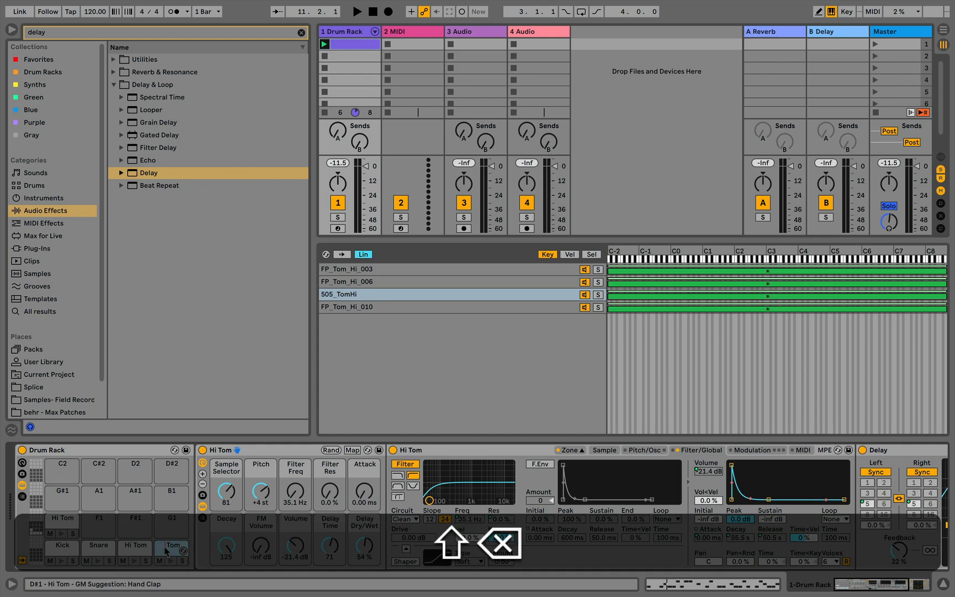
pyautogui.write('Mid')
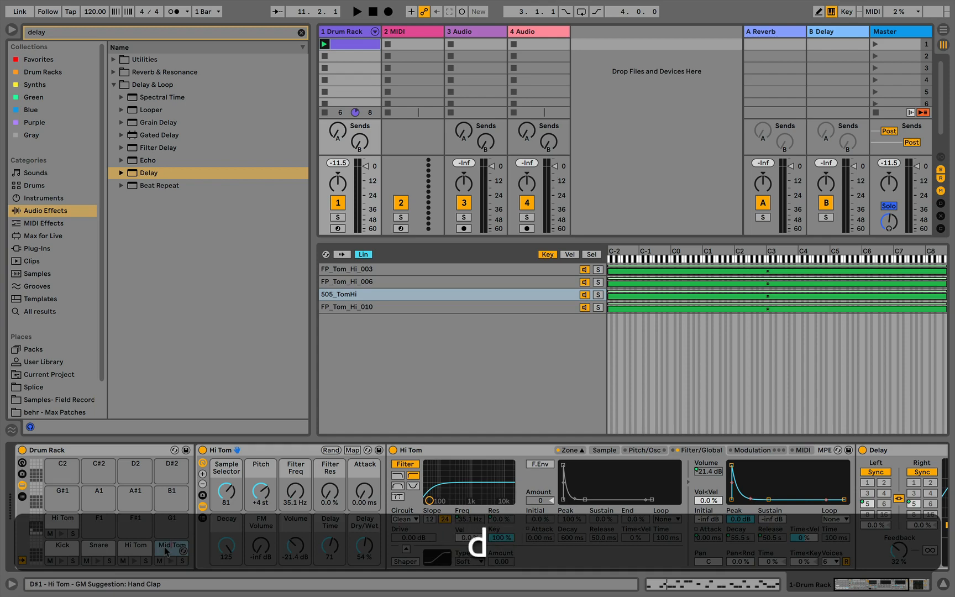
# Step: Rename the Hi Tom copy on the E1 pad as Low Tom
pyautogui.click(58, 522)
pyautogui.press('super+r')
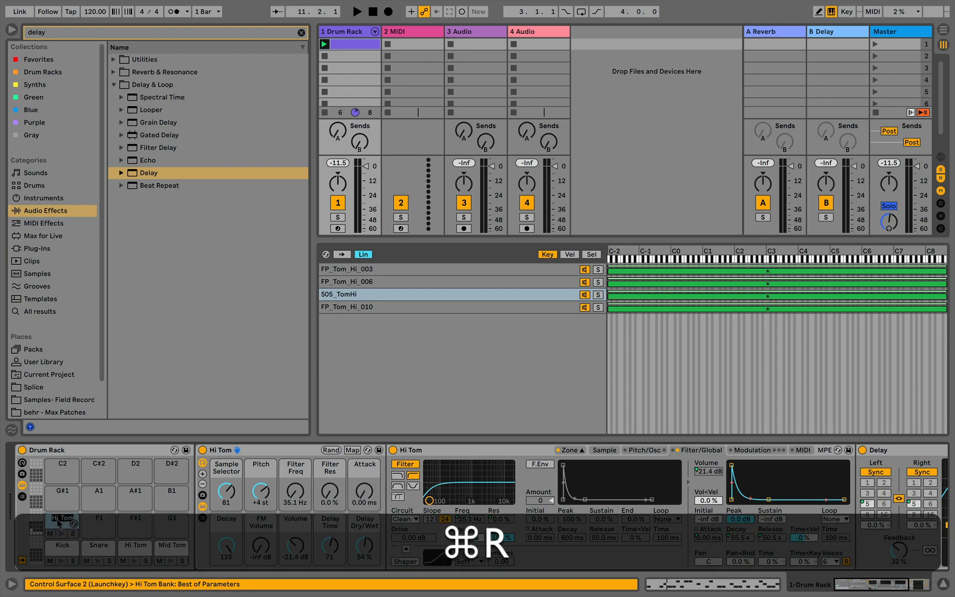
pyautogui.press('super+Left')
pyautogui.press('Right')
pyautogui.press('BackSpace')
pyautogui.press('BackSpace')
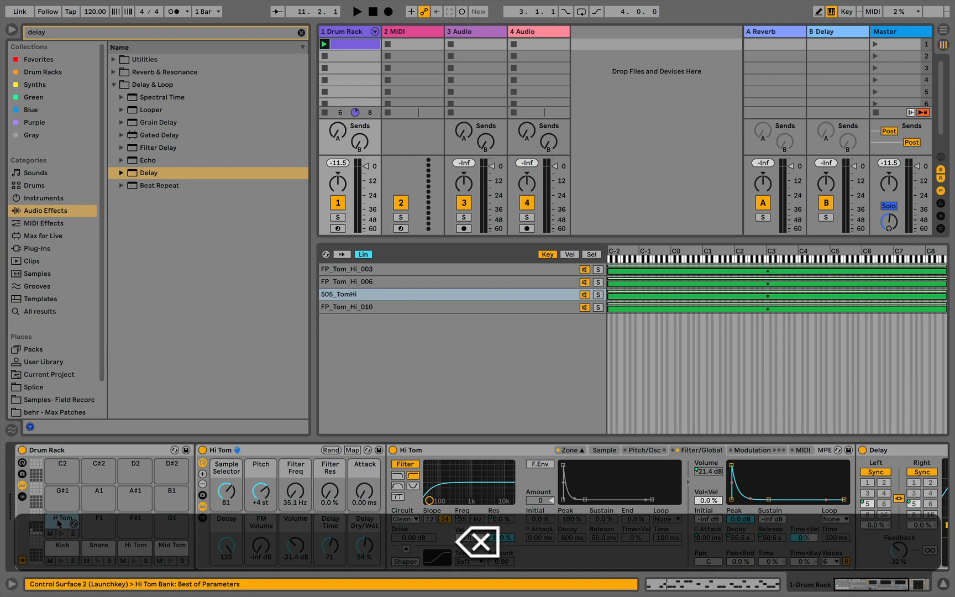
pyautogui.write('L')
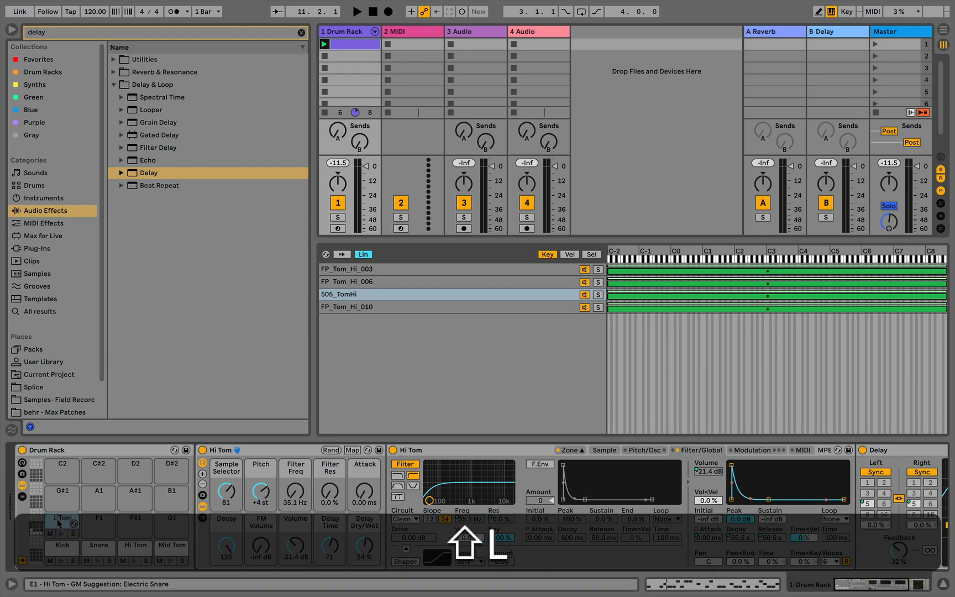
pyautogui.write('ow')
pyautogui.press('Return')
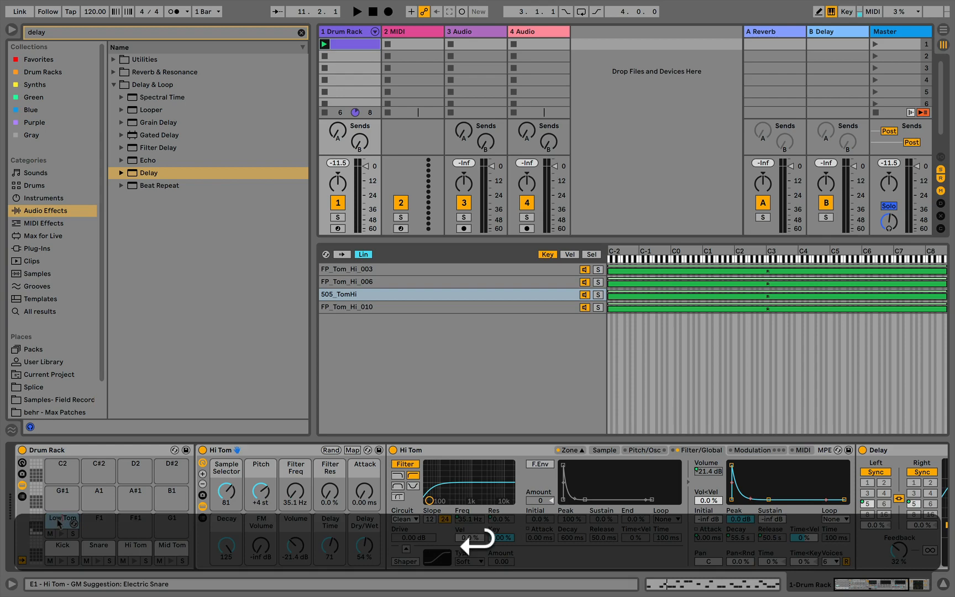
# Step: Switch to the Drum Rack Assignment document, check which voices belong on the F1 and F#1 pads, and return to Ableton Live
pyautogui.click(93, 523)
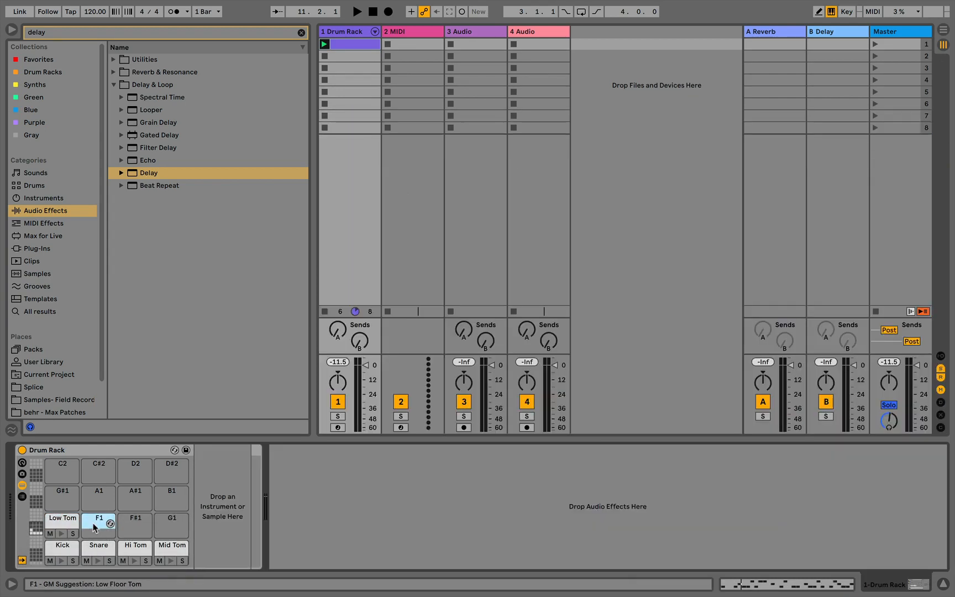
pyautogui.click(126, 523)
pyautogui.hotkey('ctrl', 'Left')
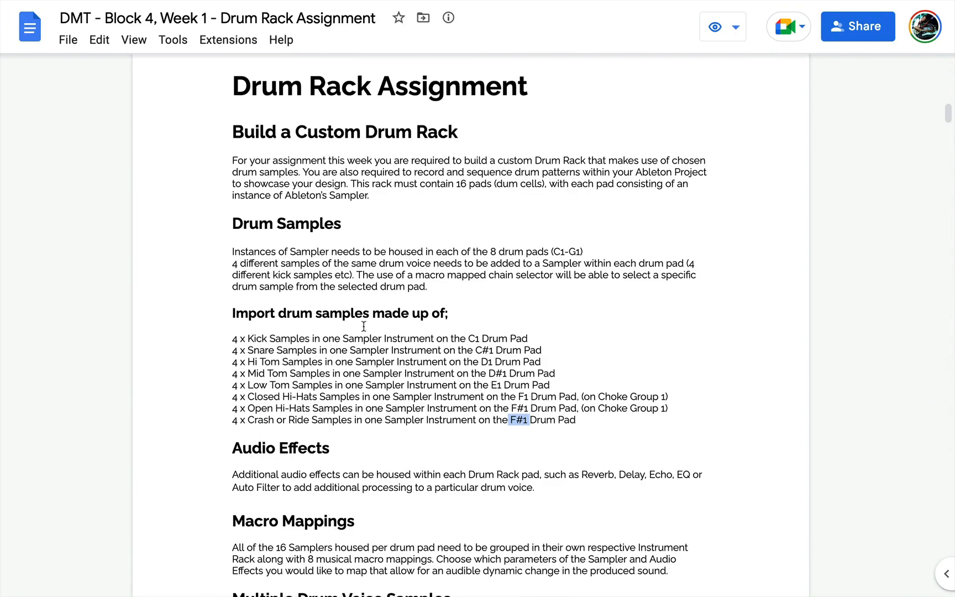
pyautogui.hotkey('ctrl', 'Right')
# Step: Duplicate the Low Tom pad onto the F1 pad and rename the copy as CHH
pyautogui.click(58, 520)
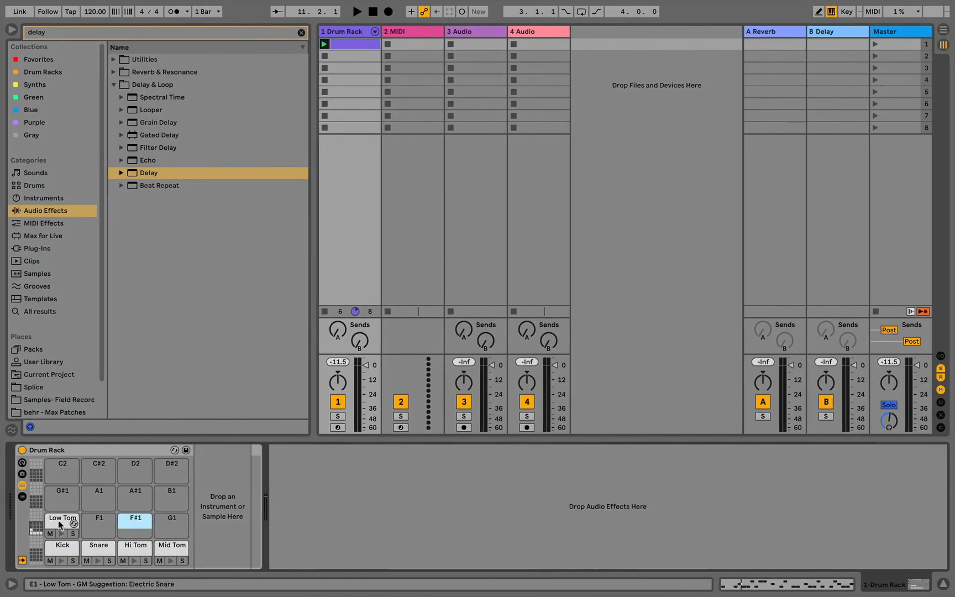
pyautogui.moveTo(60, 524); pyautogui.dragTo(101, 525)
pyautogui.press('super+r')
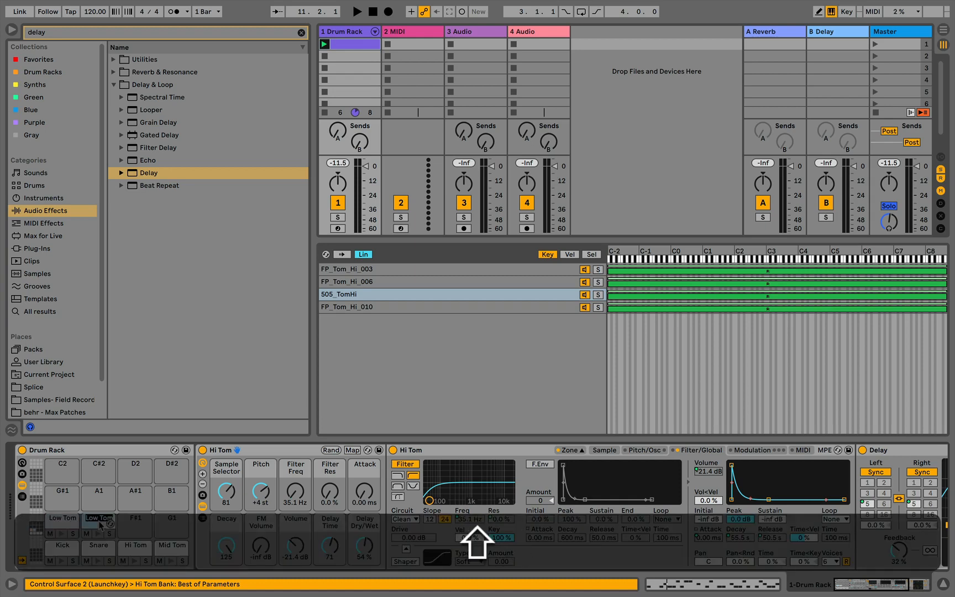
pyautogui.write('CHH')
pyautogui.hotkey('shift', 'Return')
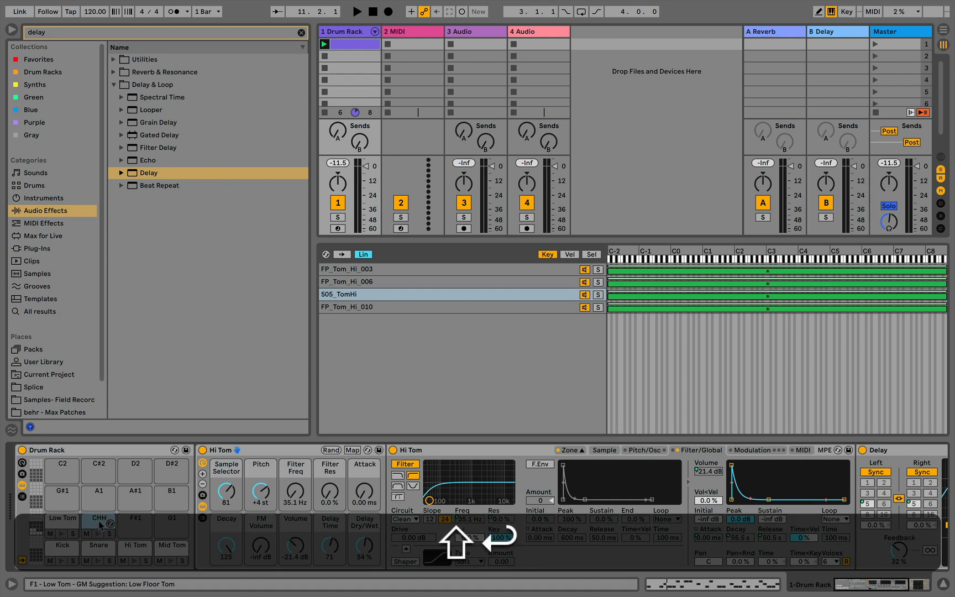
# Step: Copy the CHH pad name and use it to rename both the pad's Instrument Rack and its Sampler
pyautogui.press('shift+super+r')
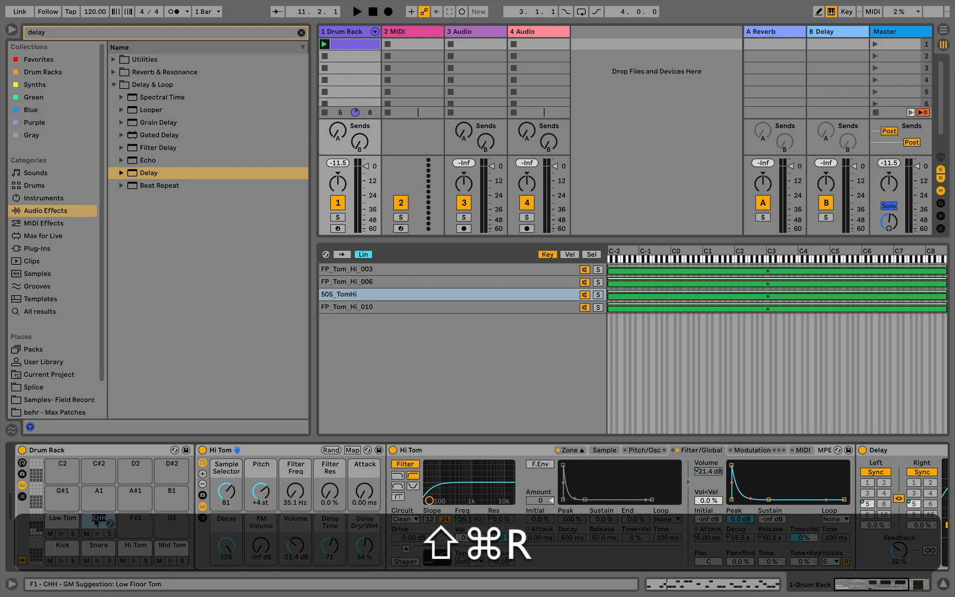
pyautogui.press('shift+super+c')
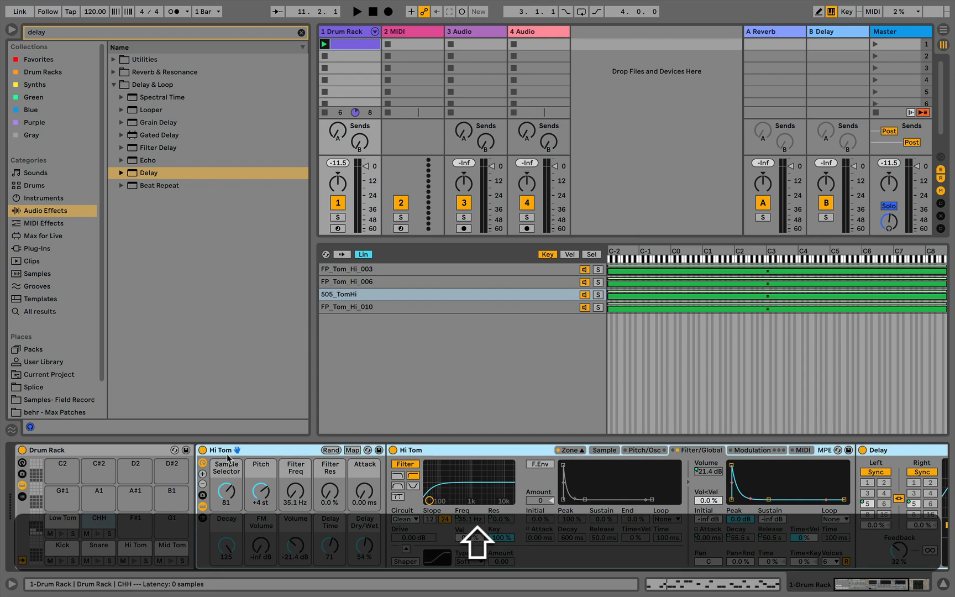
pyautogui.press('shift+super+r')
pyautogui.press('shift+super+v')
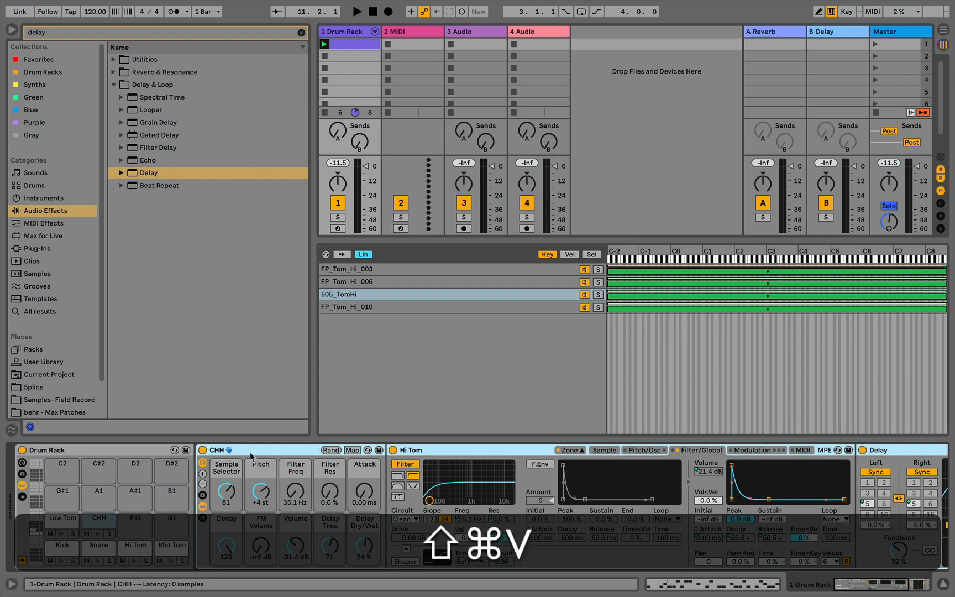
pyautogui.click(416, 450)
pyautogui.press('shift+super+r')
pyautogui.press('shift+super+v')
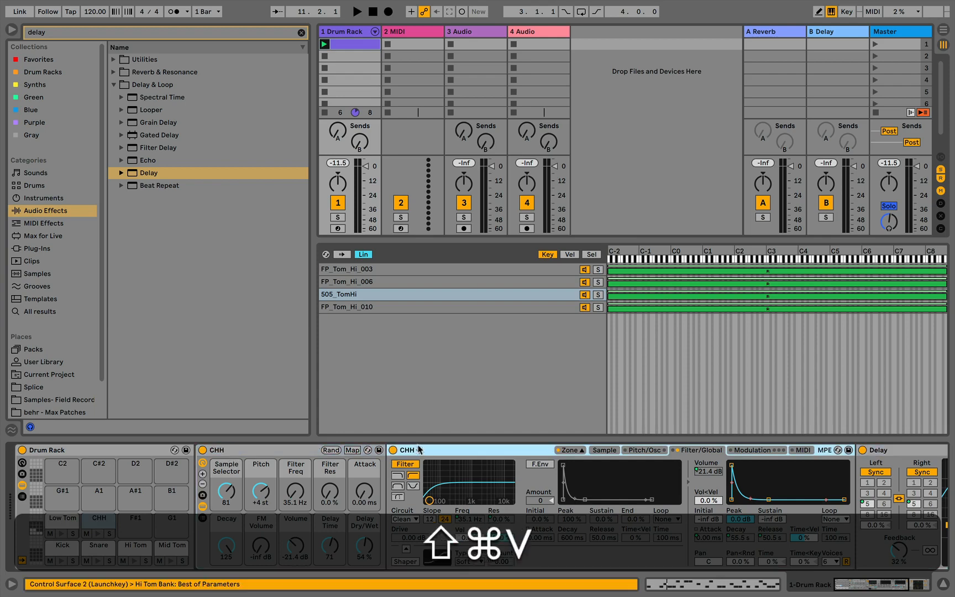
# Step: Delete the Delay effect from the CHH pad's rack
pyautogui.hscroll(3, 238, 450)
pyautogui.hscroll(-3, 93, 491)
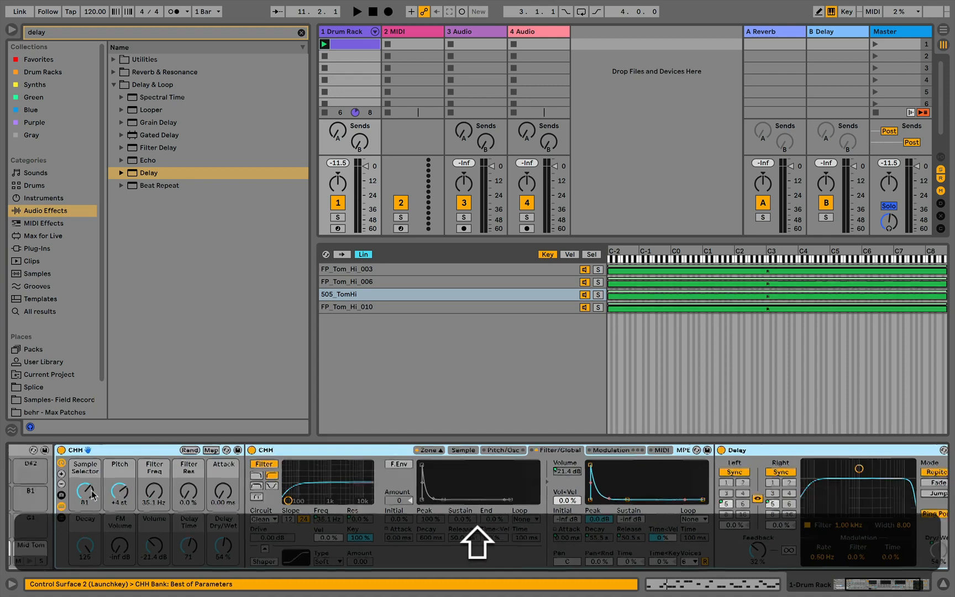
pyautogui.hscroll(3, 455, 510)
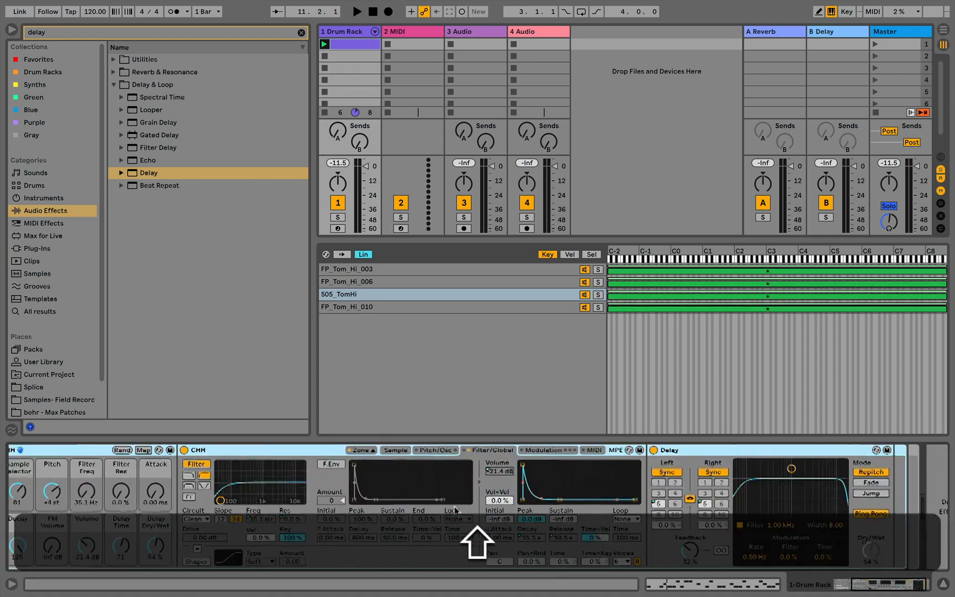
pyautogui.click(658, 456)
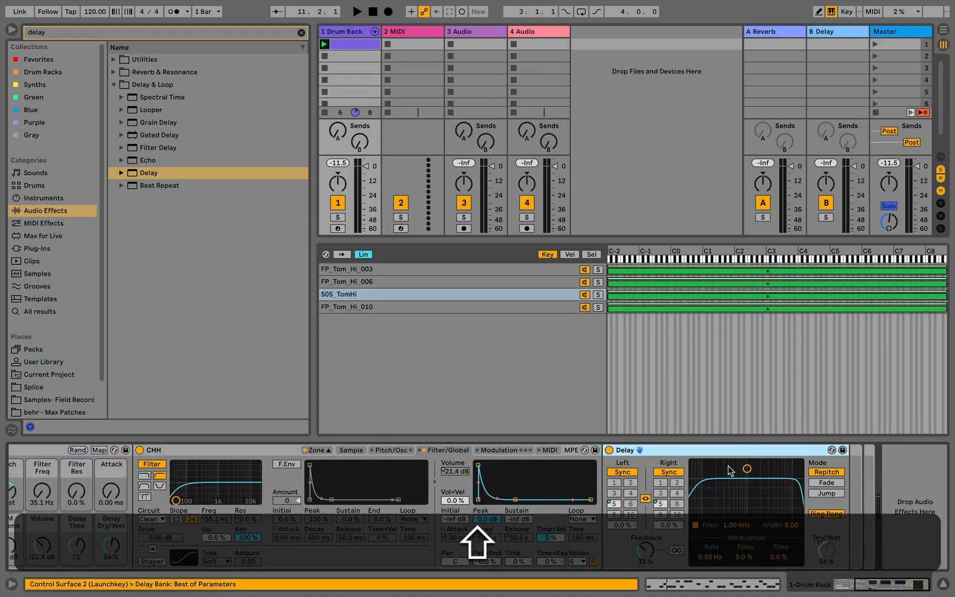
pyautogui.hotkey('shift', 'BackSpace')
pyautogui.hscroll(-4, 211, 528)
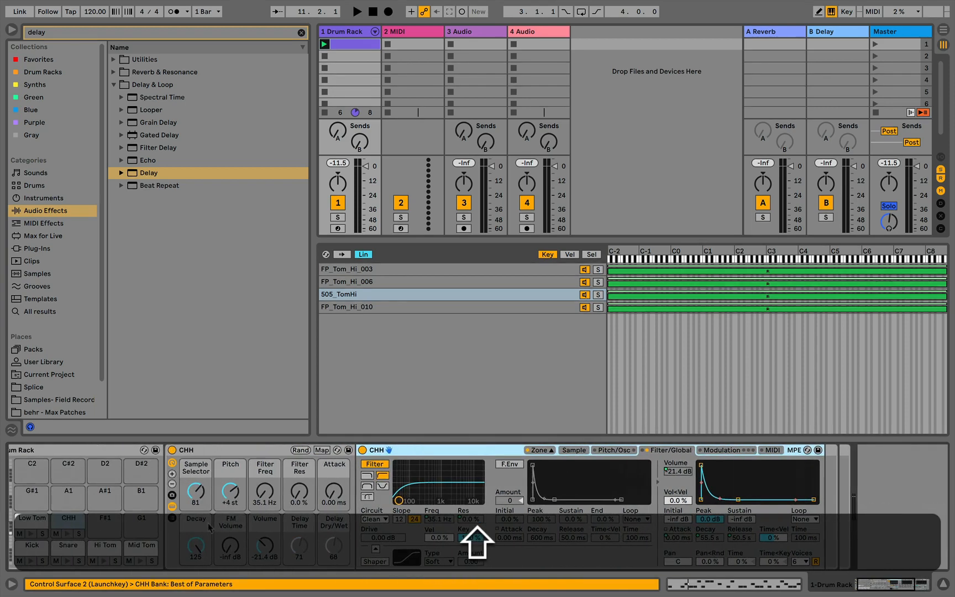
# Step: Reset the Delay Time and Delay Dry/Wet macro names to their defaults and reduce the CHH rack to eight visible macros
pyautogui.rightClick(308, 546)
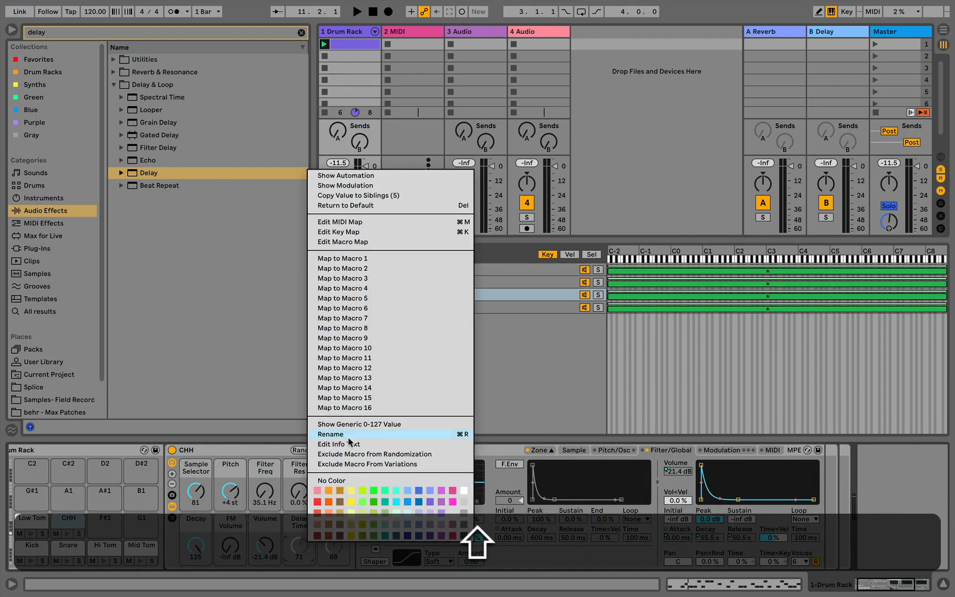
pyautogui.click(301, 553)
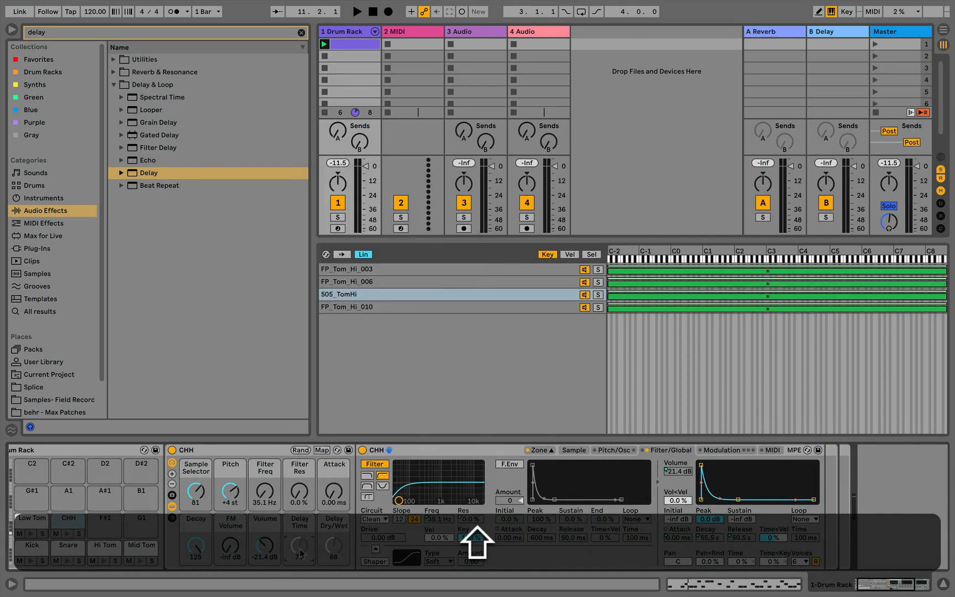
pyautogui.press('shift+super+r')
pyautogui.press('shift+super+BackSpace')
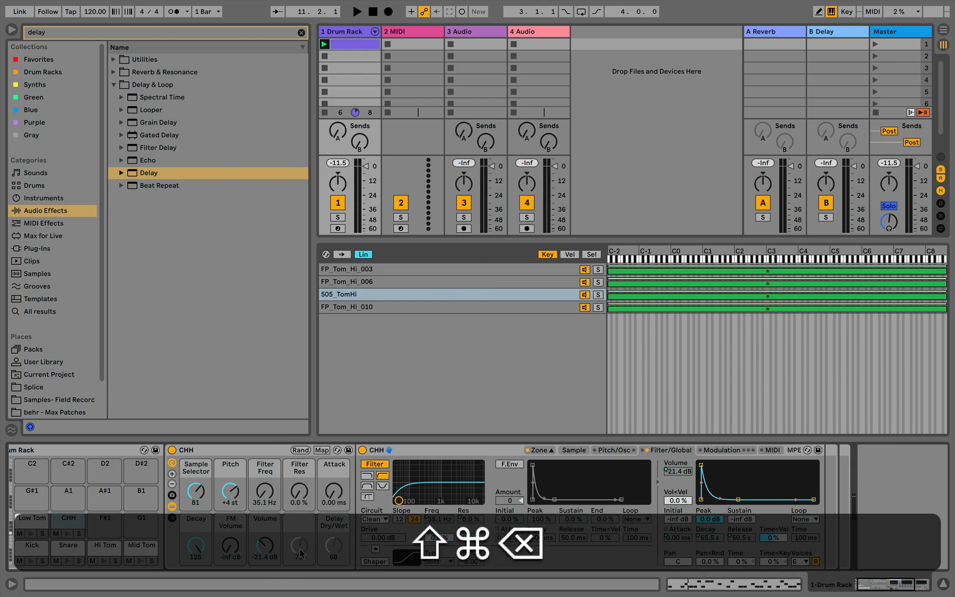
pyautogui.hotkey('shift', 'Return')
pyautogui.press('shift+super+r')
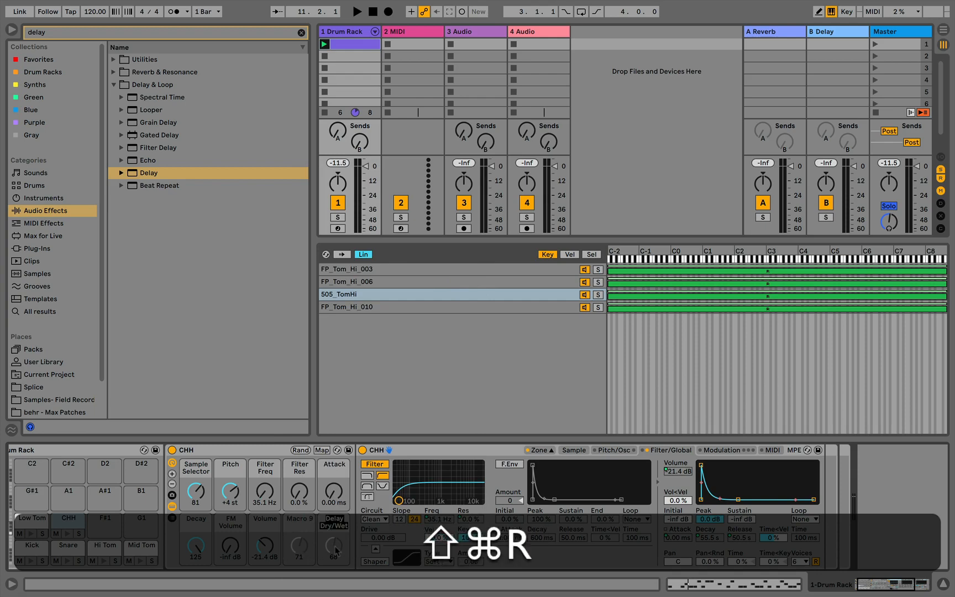
pyautogui.press('shift+super+BackSpace')
pyautogui.hotkey('shift', 'Return')
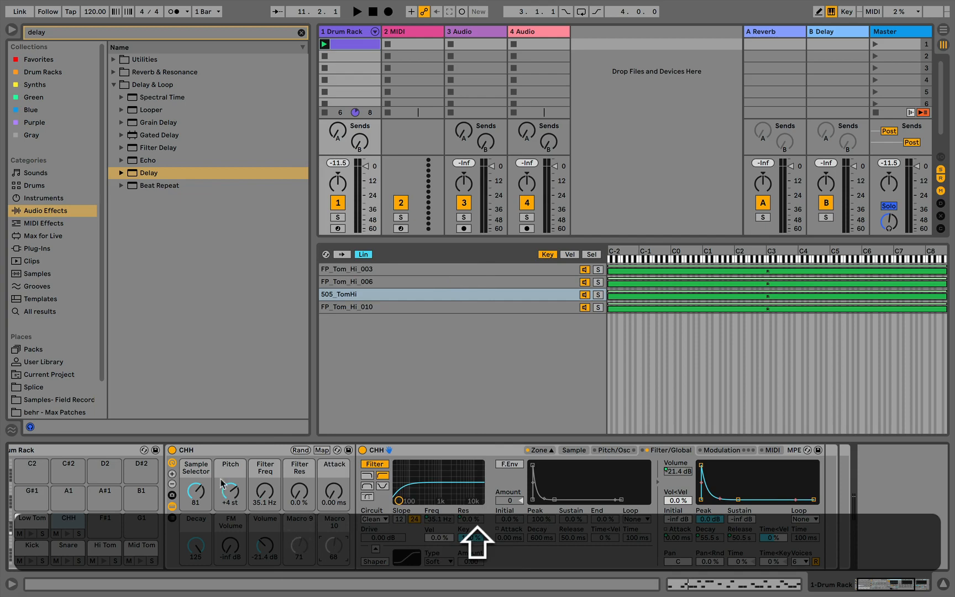
pyautogui.click(172, 485)
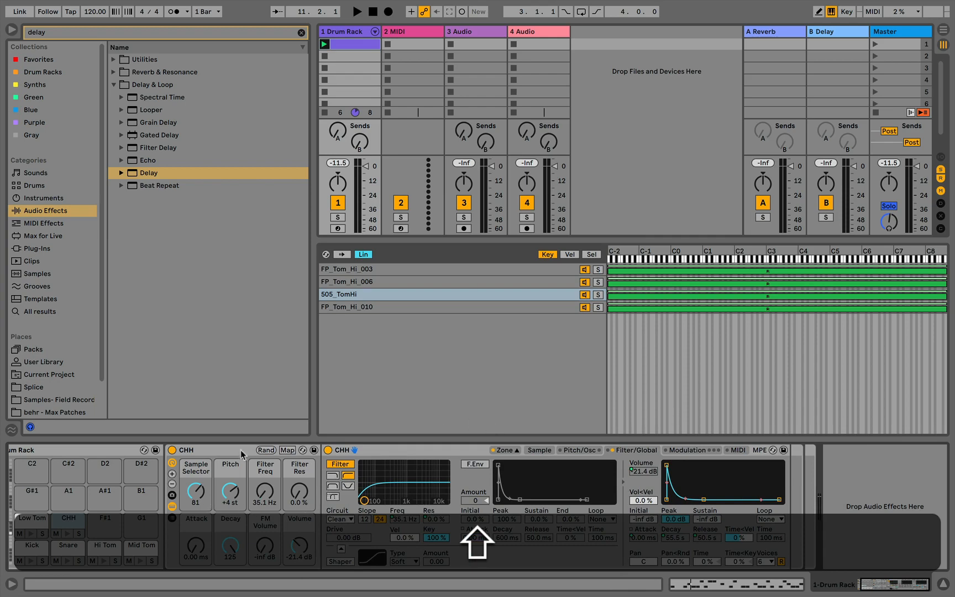
# Step: Delete all four tom samples from the CHH Sampler's zone list
pyautogui.keyDown('shift'); pyautogui.click(386, 326); pyautogui.keyUp('shift')
pyautogui.keyDown('shift'); pyautogui.click(371, 268); pyautogui.keyUp('shift')
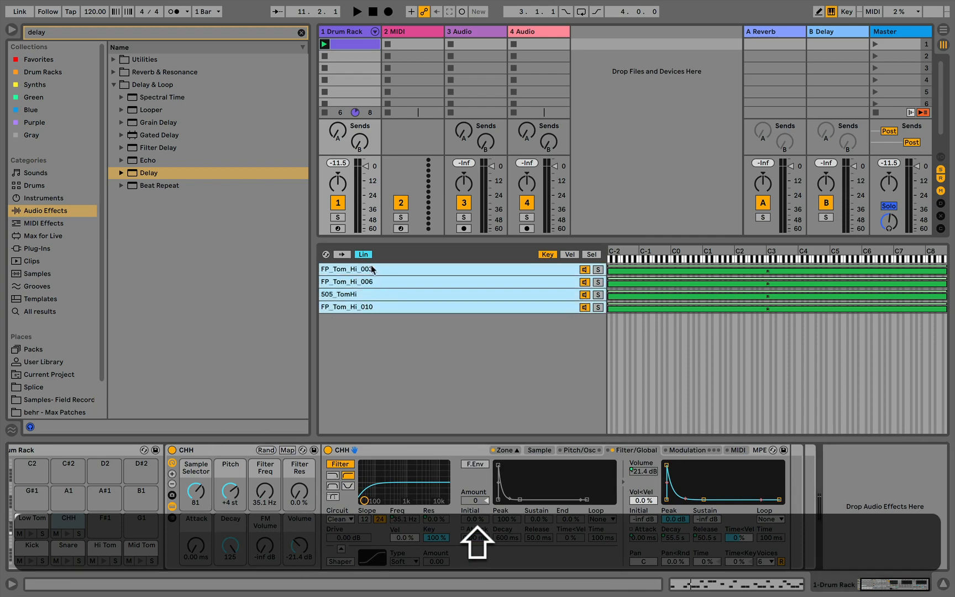
pyautogui.hotkey('shift', 'BackSpace')
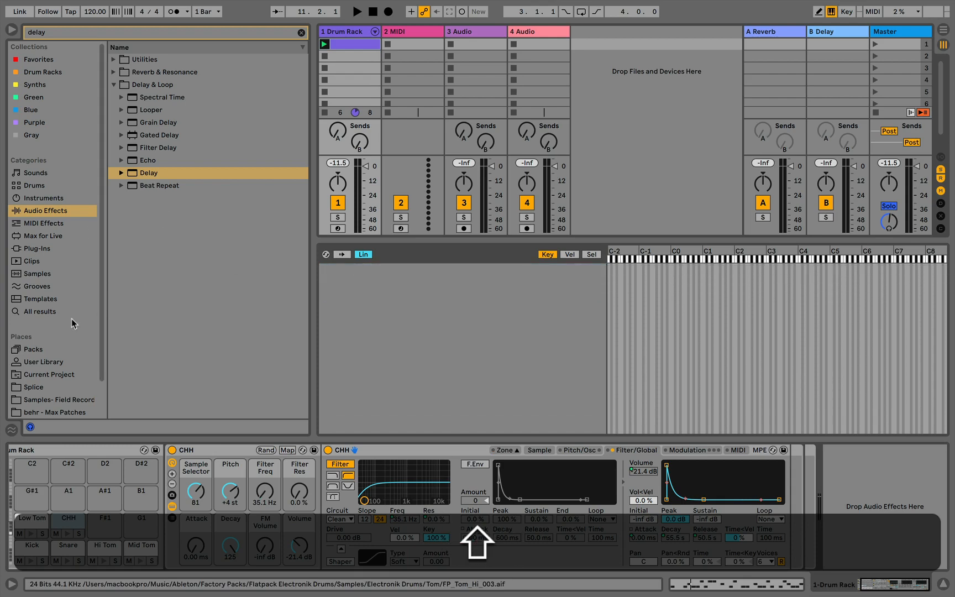
# Step: Browse the Drums category's Drum Hits for the Hihat folder and clear the search filter to list all its samples
pyautogui.click(82, 272)
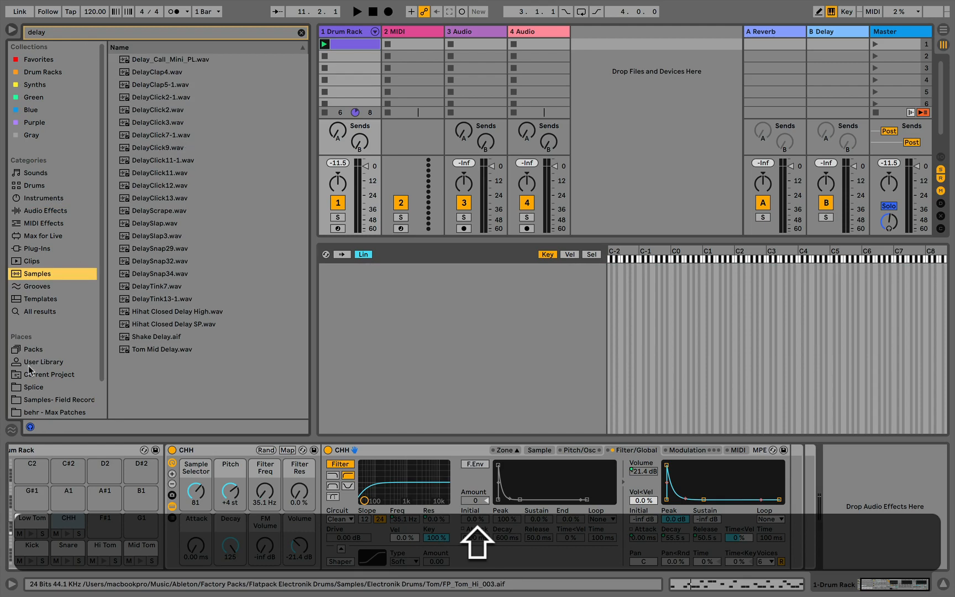
pyautogui.click(25, 188)
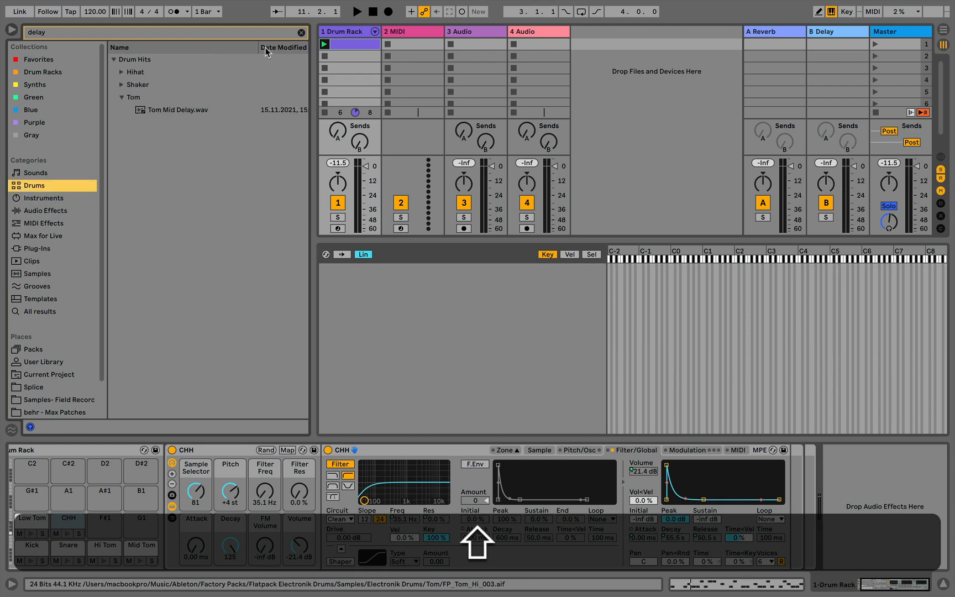
pyautogui.click(191, 33)
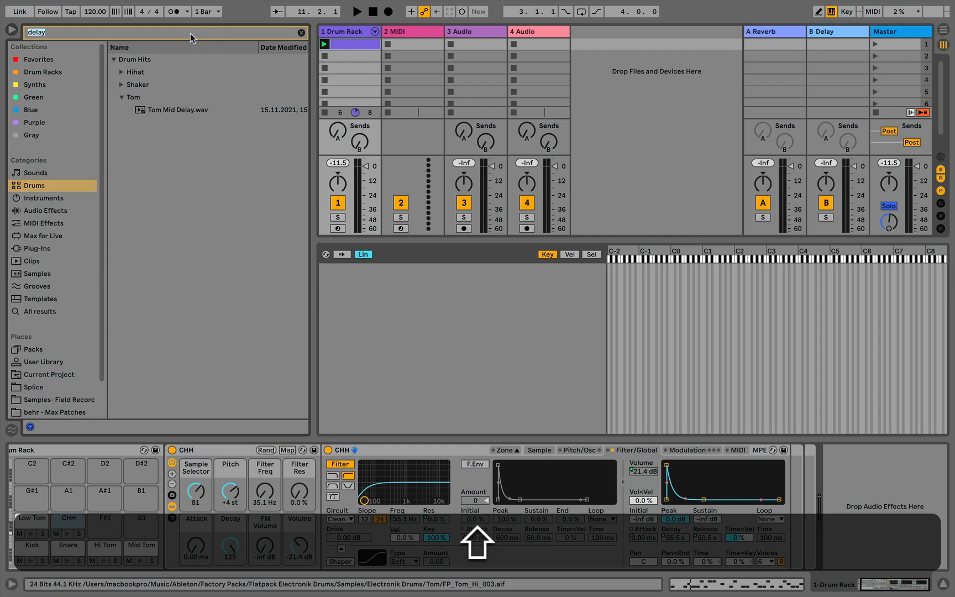
pyautogui.write('HI')
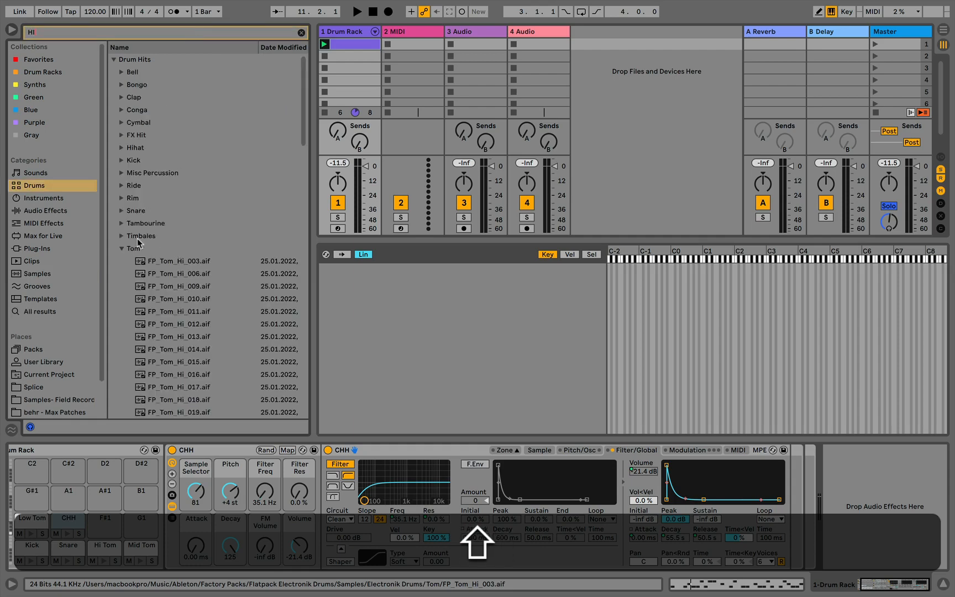
pyautogui.click(121, 248)
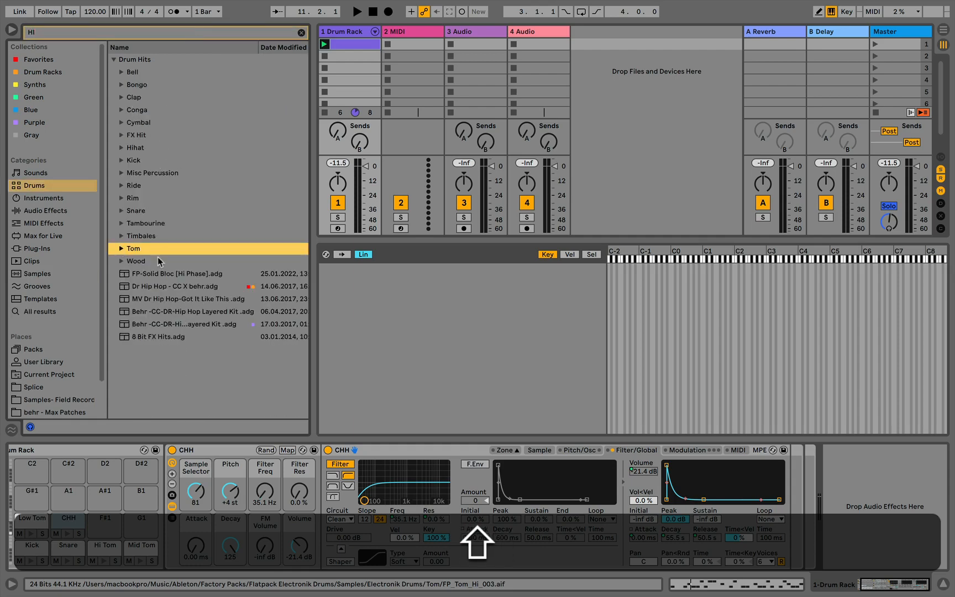
pyautogui.click(121, 148)
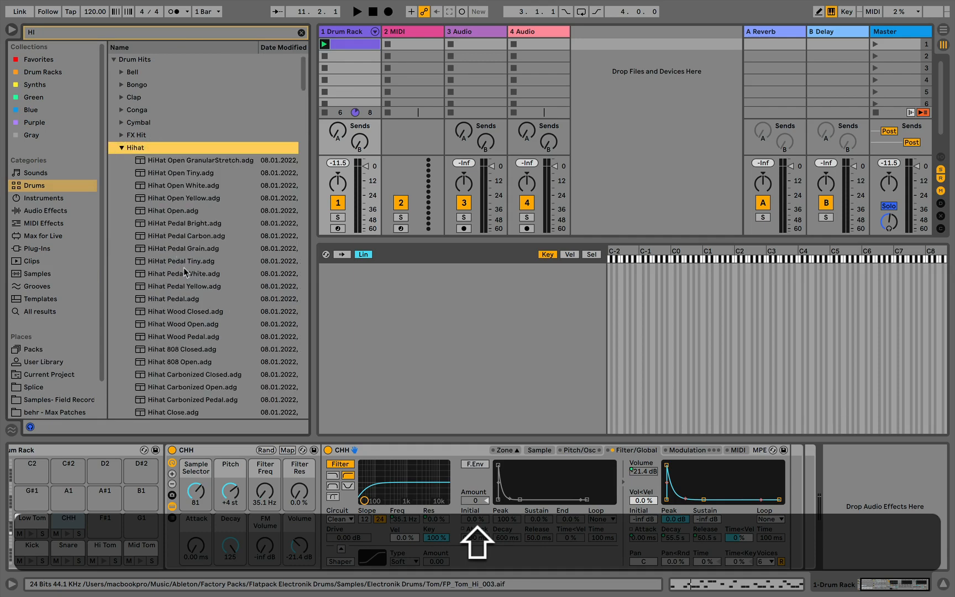
pyautogui.click(302, 32)
pyautogui.scroll(-2, 202, 253)
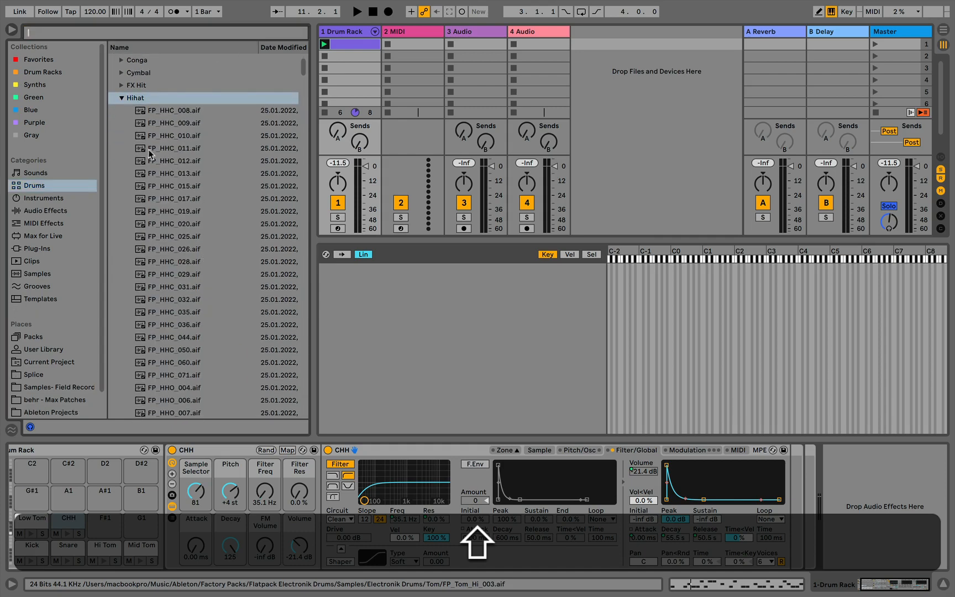
# Step: Preview closed hi-hat samples and add FP_HHC_013, FP_HHC_025, FP_HHC_032 and FP_HHC_044 to the CHH Sampler's zones
pyautogui.click(171, 149)
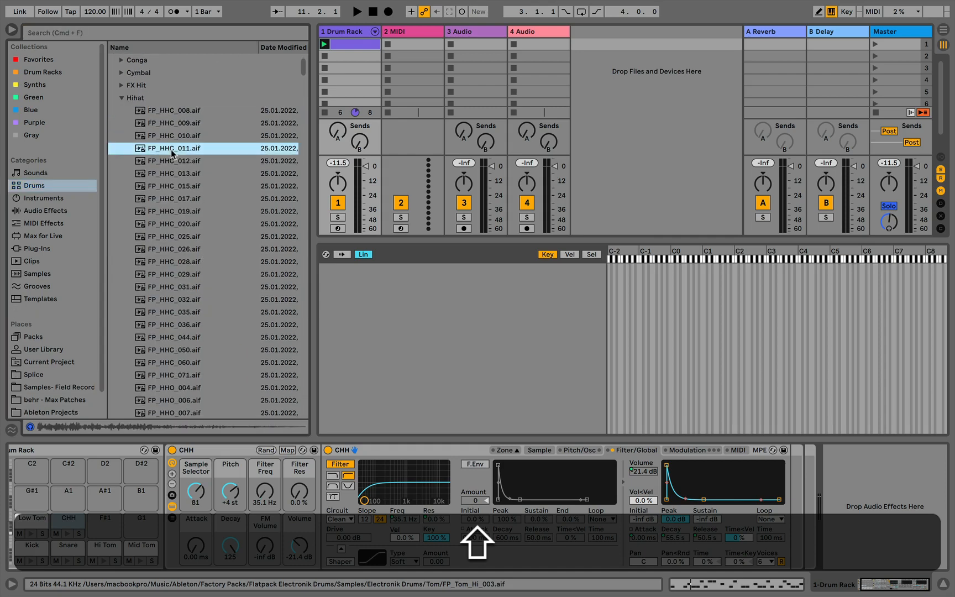
pyautogui.moveTo(164, 172); pyautogui.dragTo(387, 326)
pyautogui.click(165, 236)
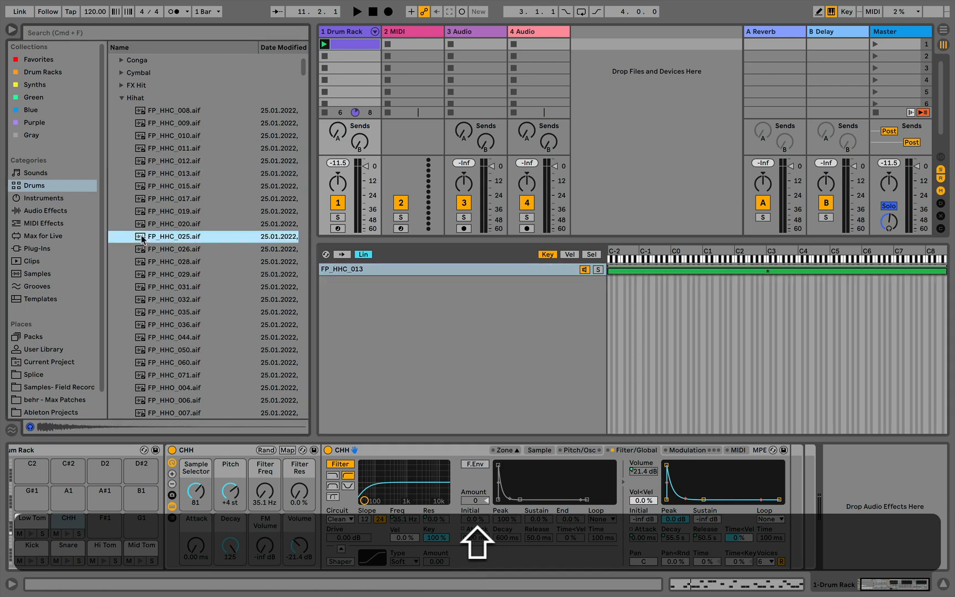
pyautogui.moveTo(142, 239); pyautogui.dragTo(367, 343)
pyautogui.click(164, 275)
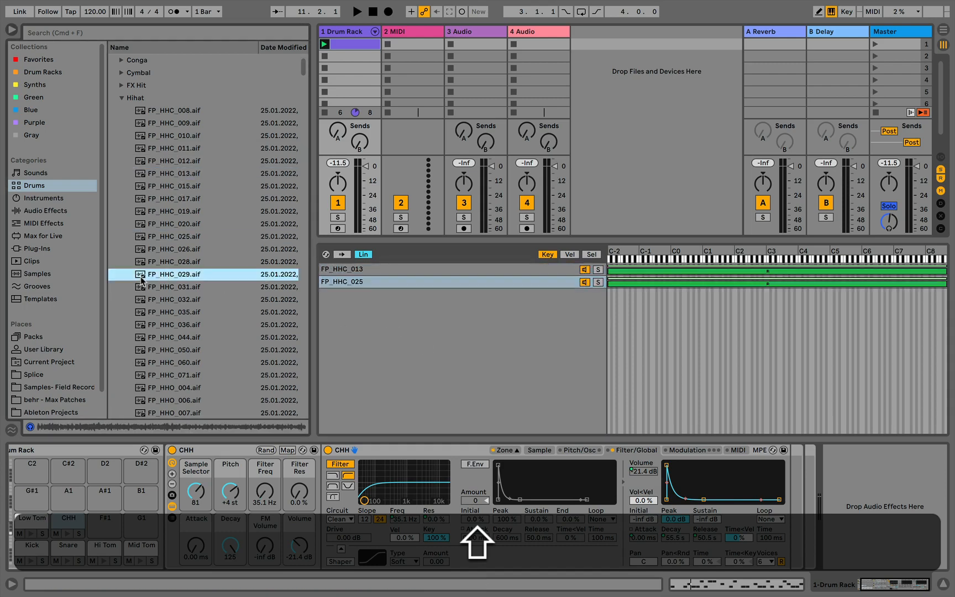
pyautogui.click(146, 300)
pyautogui.moveTo(144, 300); pyautogui.dragTo(395, 329)
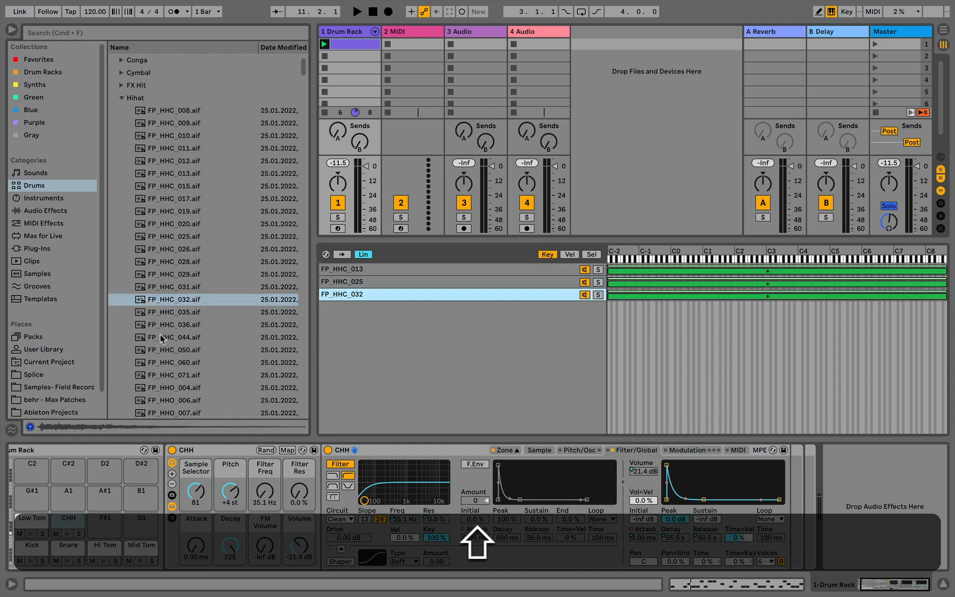
pyautogui.click(160, 337)
pyautogui.moveTo(144, 340); pyautogui.dragTo(390, 331)
# Step: Distribute the four closed hi-hat samples' ranges equally across the Sampler's sample select zones
pyautogui.click(591, 255)
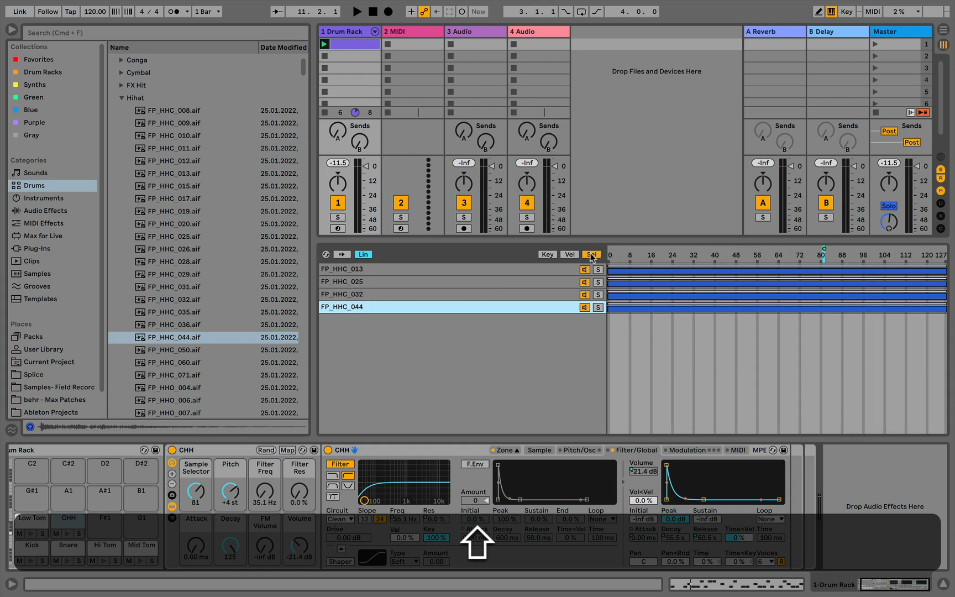
pyautogui.rightClick(673, 253)
pyautogui.click(707, 261)
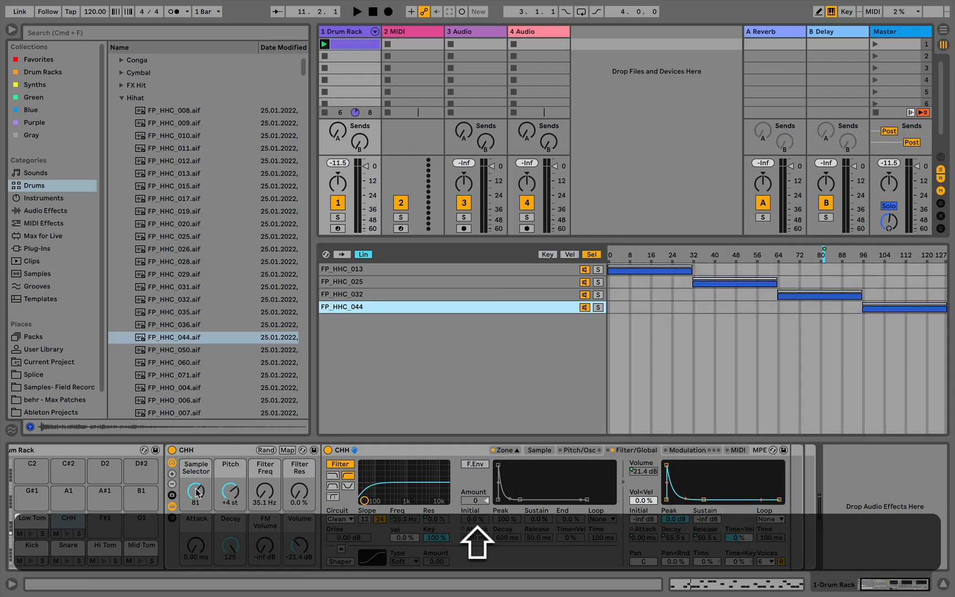
# Step: Set the CHH rack's Pitch to 0 st, lower its Sample Selector into the FP_HHC_013 range, and briefly play the beat
pyautogui.moveTo(196, 489); pyautogui.dragTo(199, 500)
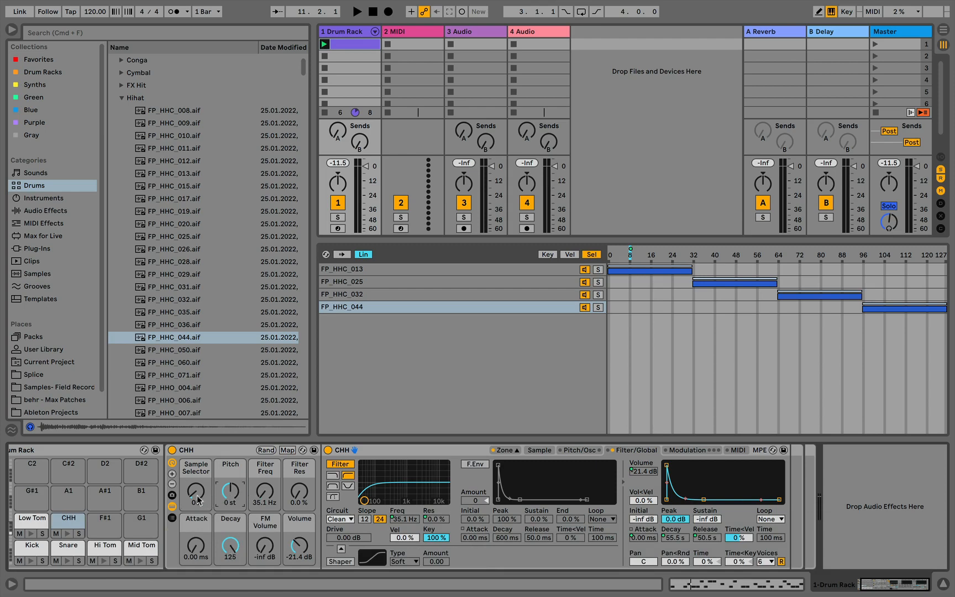
pyautogui.moveTo(196, 497); pyautogui.dragTo(196, 514)
pyautogui.press('space')
pyautogui.press('space')
# Step: Open the Drum Rack track's clip and fill the CHH lane with consecutive 1/16 notes across both bars
pyautogui.doubleClick(347, 44)
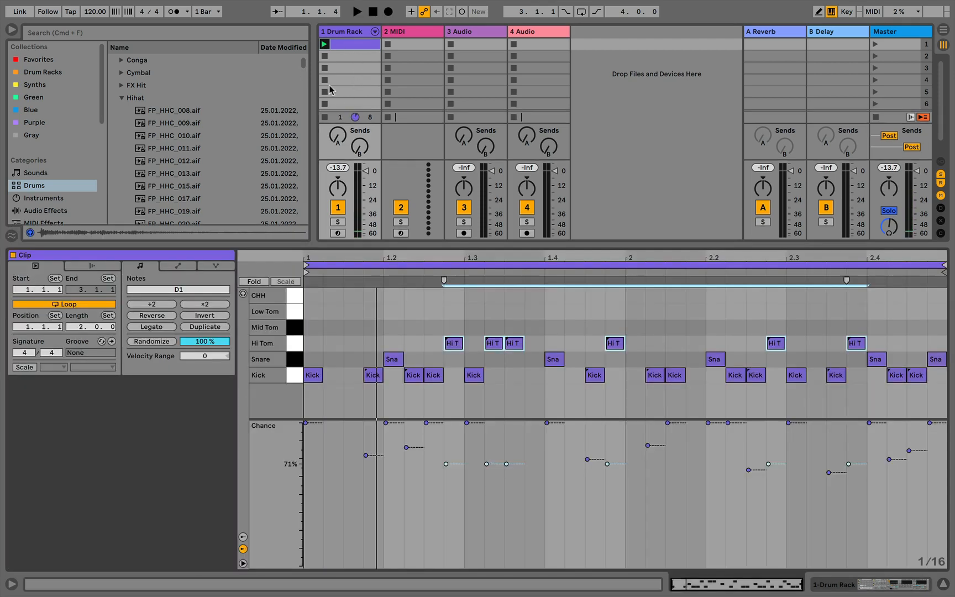
pyautogui.doubleClick(310, 299)
pyautogui.press('super+d')
pyautogui.press('super+d')
pyautogui.press('super+d')
pyautogui.press('super+d')
pyautogui.press('super+d')
pyautogui.press('super+d')
pyautogui.press('super+d')
pyautogui.press('super+d')
pyautogui.press('super+d')
pyautogui.press('super+d')
pyautogui.press('super+d')
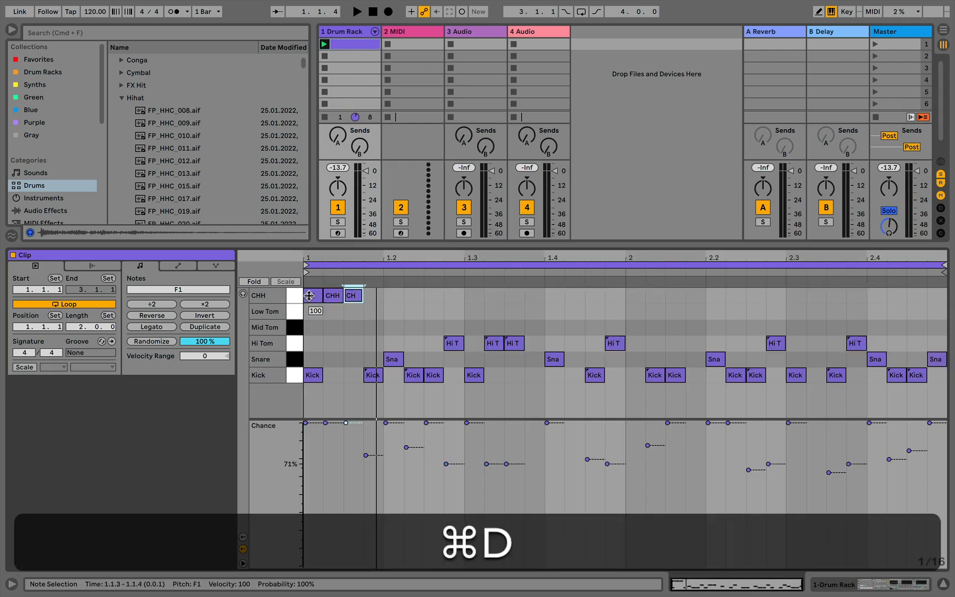
pyautogui.press('super+d')
pyautogui.press('super+d')
pyautogui.press('super+d')
pyautogui.press('super+d')
pyautogui.press('super+d')
pyautogui.press('super+d')
pyautogui.press('super+d')
pyautogui.press('super+d')
pyautogui.press('super+d')
pyautogui.press('super+d')
pyautogui.press('super+d')
pyautogui.press('super+d')
pyautogui.press('super+d')
pyautogui.press('super+d')
pyautogui.press('super+d')
pyautogui.press('super+d')
pyautogui.press('super+d')
pyautogui.press('super+d')
pyautogui.press('super+d')
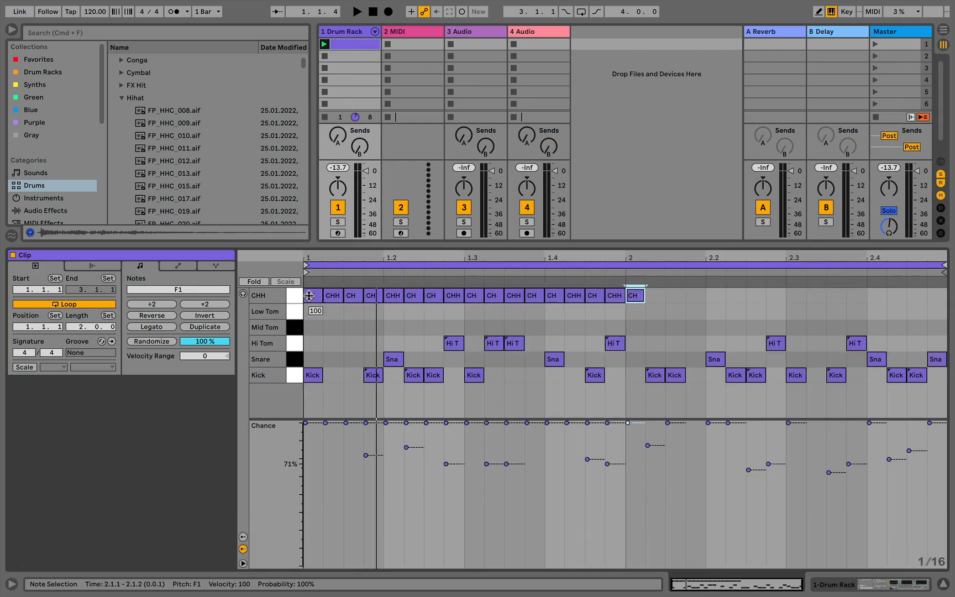
pyautogui.press('super+d')
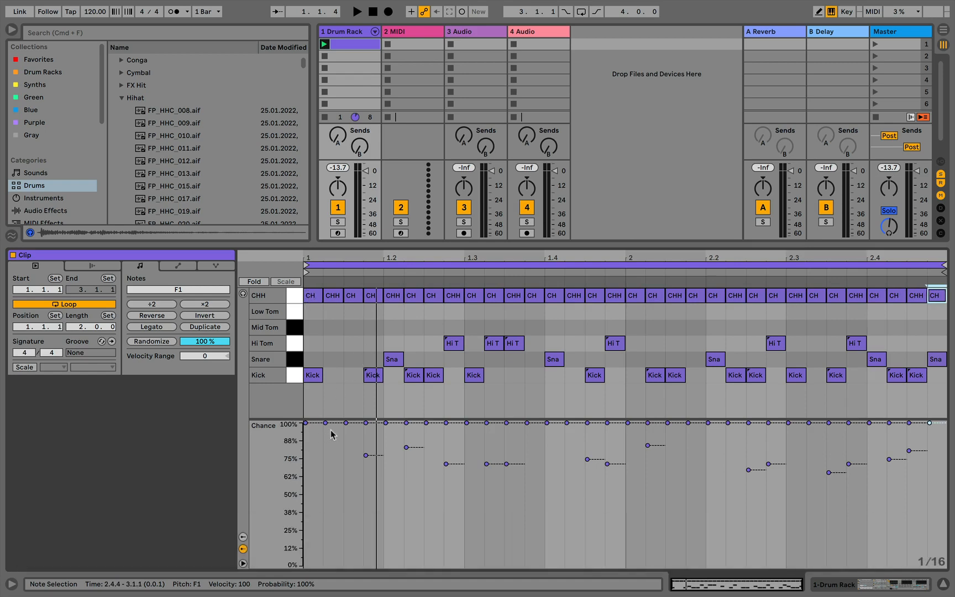
# Step: Lower the chance of scattered notes in the clip's first bar, mostly CHH, to between about 70% and 90%
pyautogui.moveTo(325, 423); pyautogui.dragTo(333, 466)
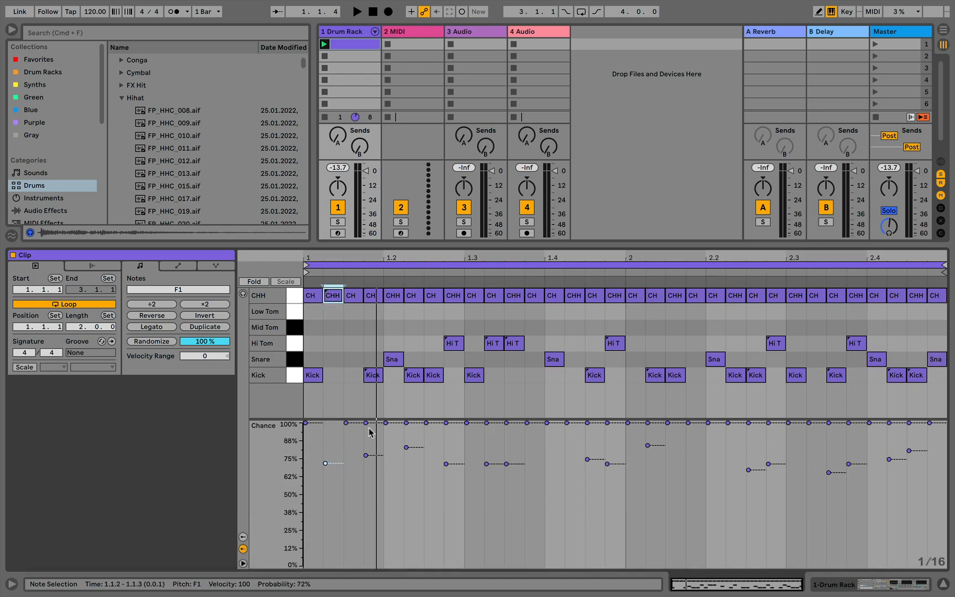
pyautogui.moveTo(366, 423); pyautogui.dragTo(446, 454)
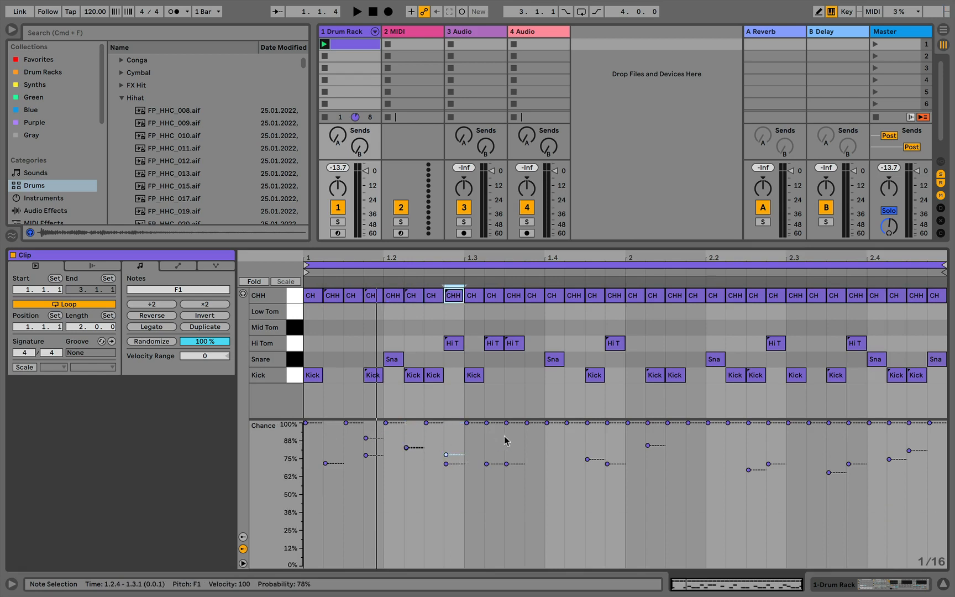
pyautogui.moveTo(518, 424); pyautogui.dragTo(518, 459)
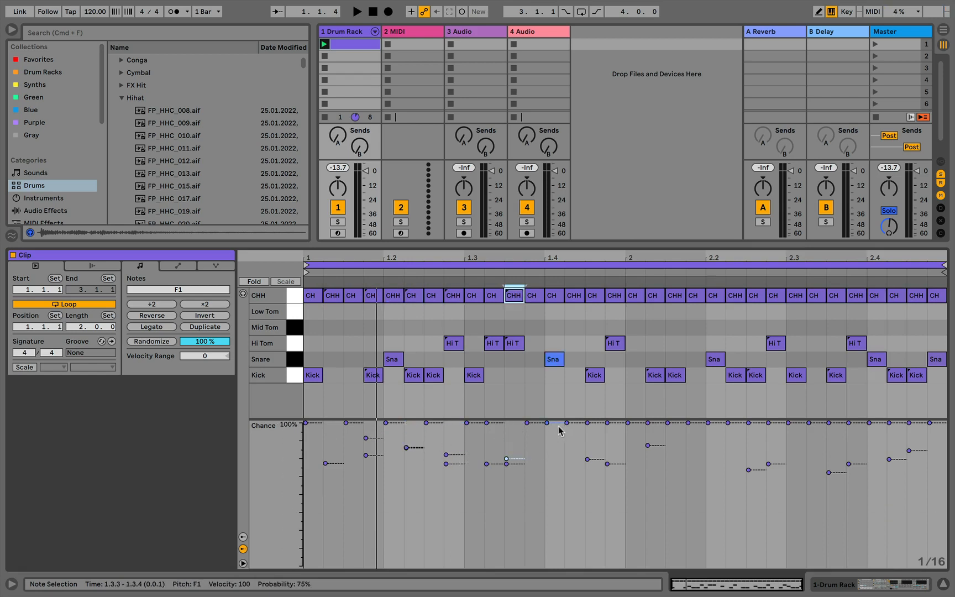
pyautogui.moveTo(558, 424); pyautogui.dragTo(560, 467)
pyautogui.moveTo(615, 426); pyautogui.dragTo(621, 460)
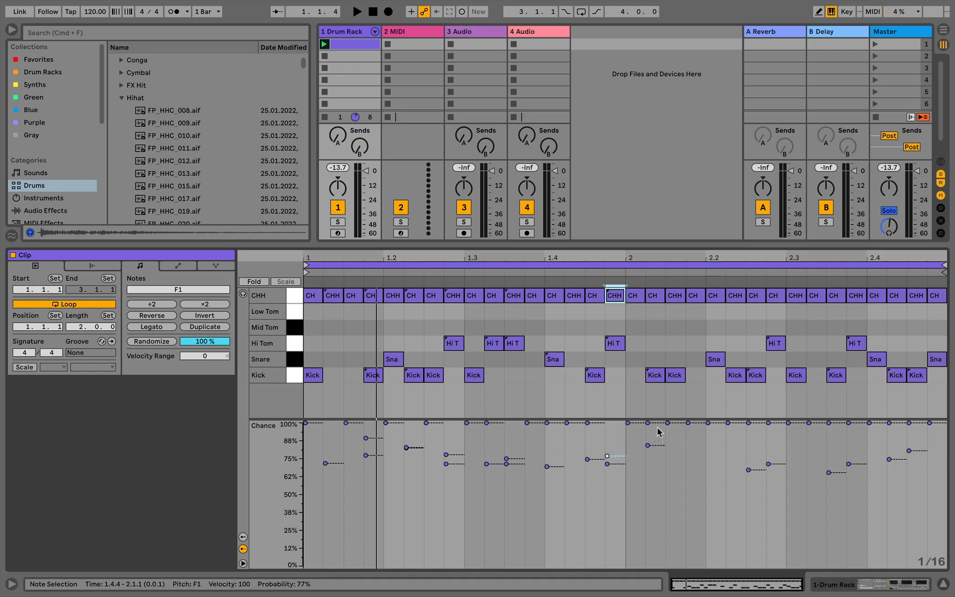
# Step: Lower the chance of scattered CHH, Kick and Snare notes in the clip's second bar to between about 65% and 89%
pyautogui.moveTo(648, 423); pyautogui.dragTo(690, 455)
pyautogui.click(689, 423)
pyautogui.moveTo(728, 423); pyautogui.dragTo(728, 458)
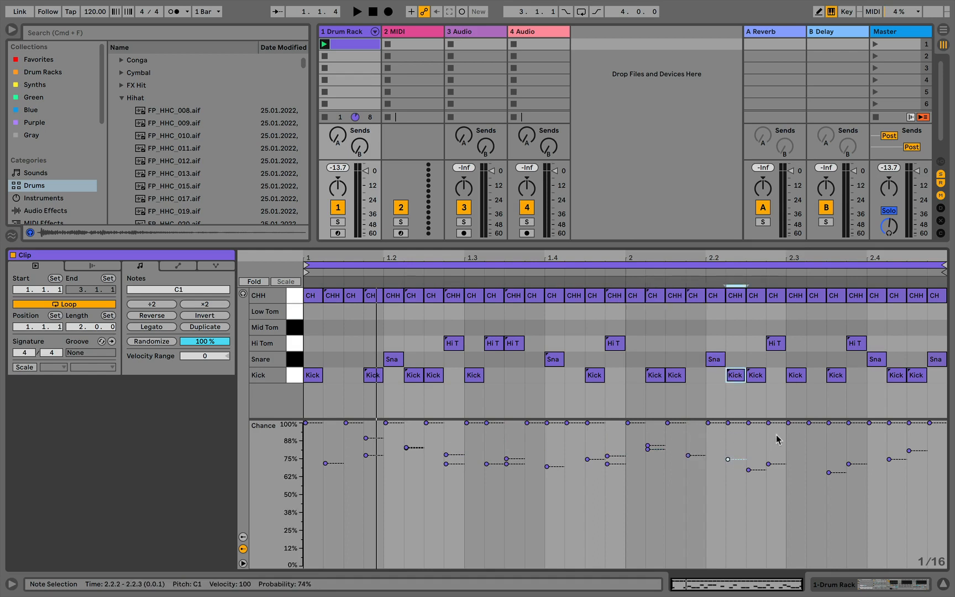
pyautogui.moveTo(788, 423); pyautogui.dragTo(788, 439)
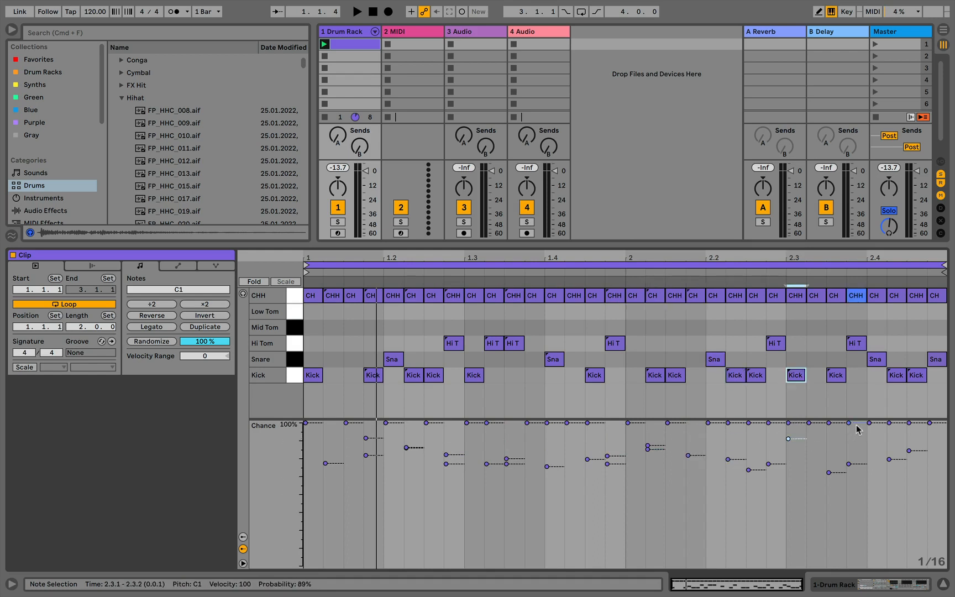
pyautogui.moveTo(857, 426); pyautogui.dragTo(857, 453)
pyautogui.click(909, 422)
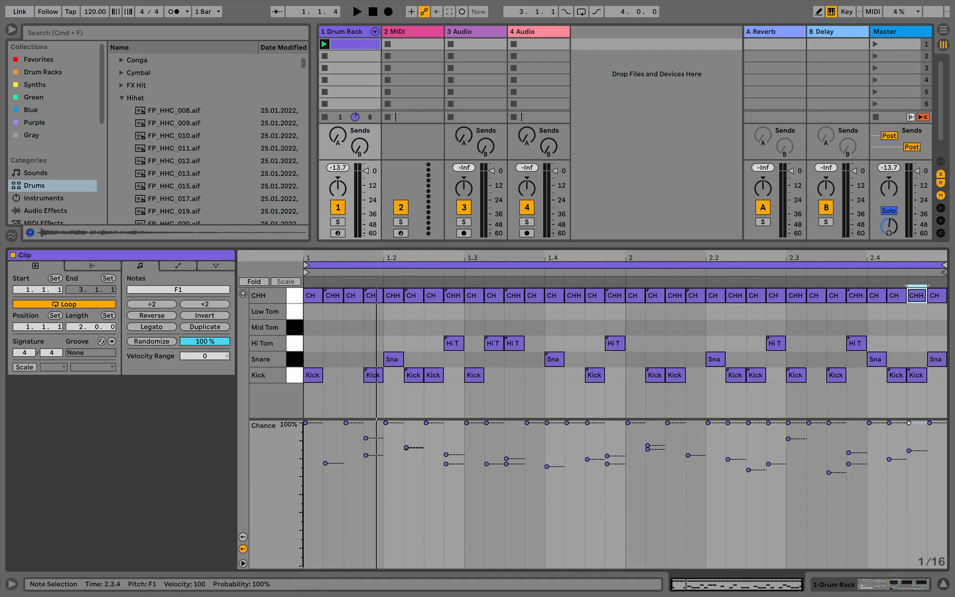
pyautogui.moveTo(912, 423); pyautogui.dragTo(917, 473)
pyautogui.moveTo(879, 425); pyautogui.dragTo(885, 450)
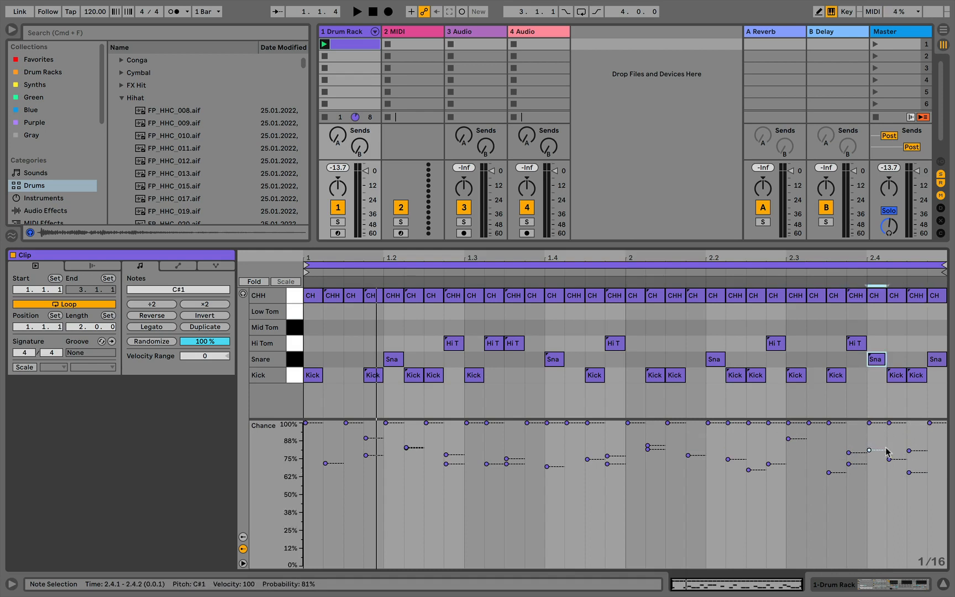
pyautogui.moveTo(930, 424); pyautogui.dragTo(931, 439)
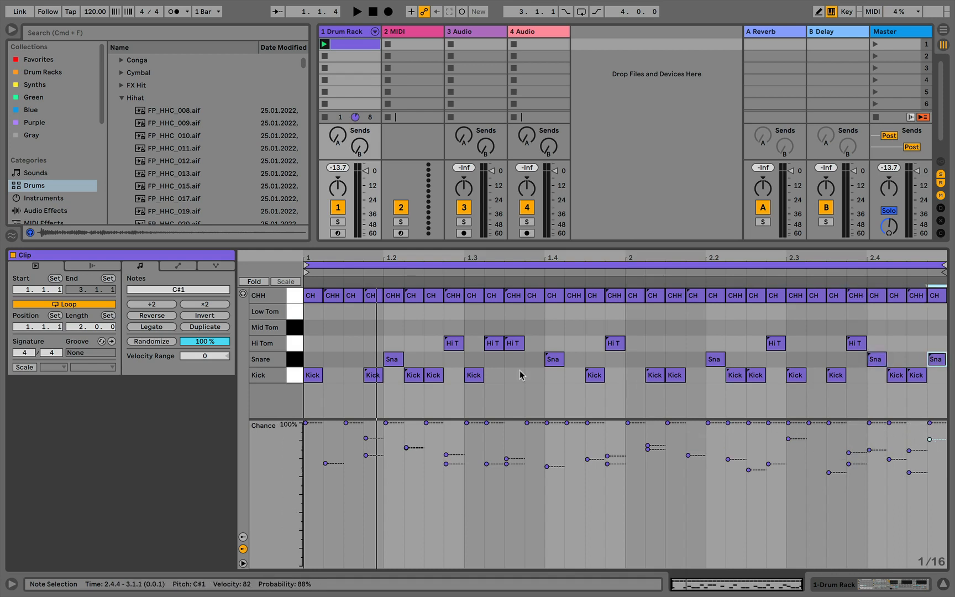
# Step: While the beat plays, lower the chance of CHH notes at 1.1.3, 1.4.2, 2.2.2 and 2.3.2 to 87–89%, and the 2.2.1 Snare to 98%
pyautogui.press('space')
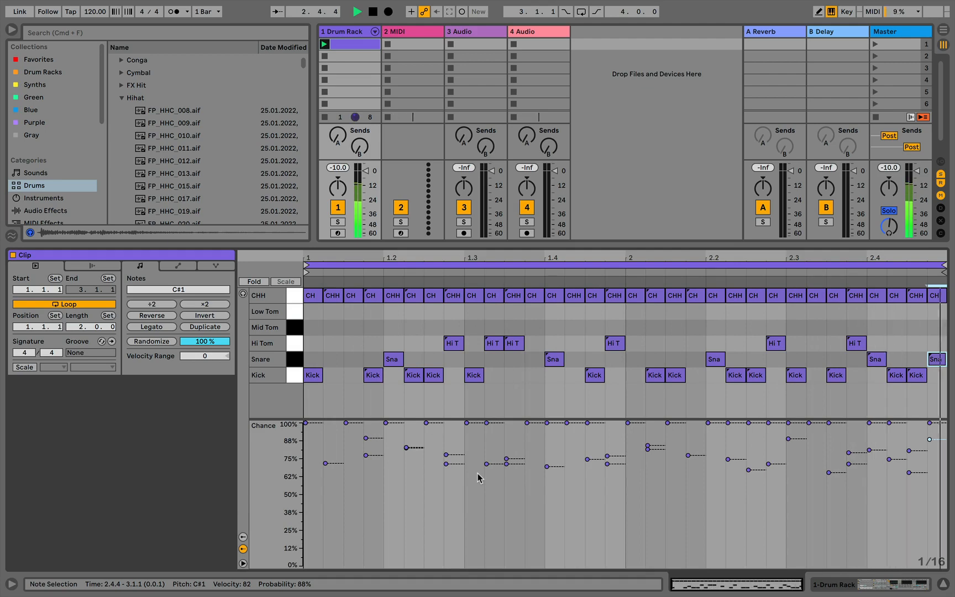
pyautogui.click(352, 297)
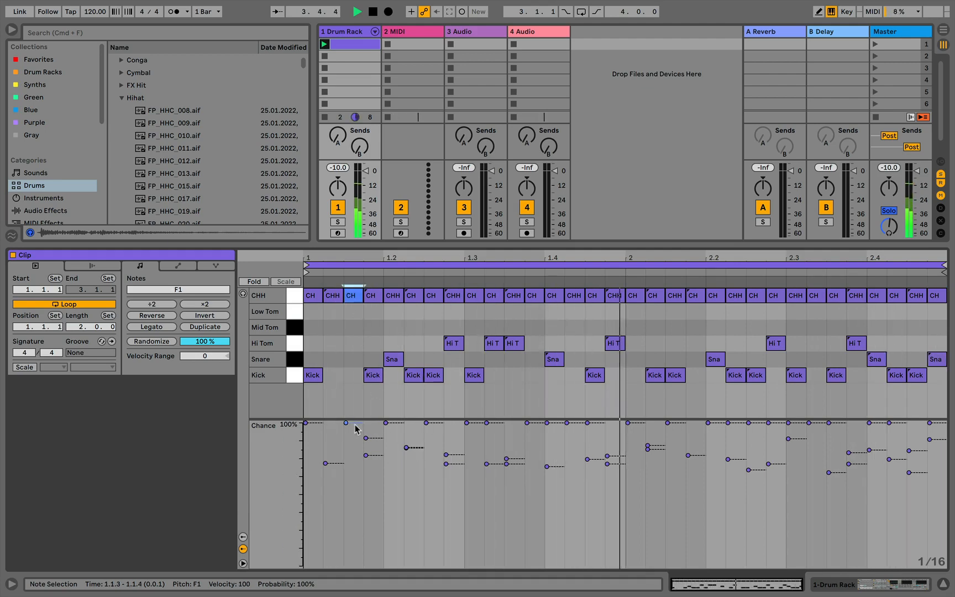
pyautogui.moveTo(346, 423); pyautogui.dragTo(354, 441)
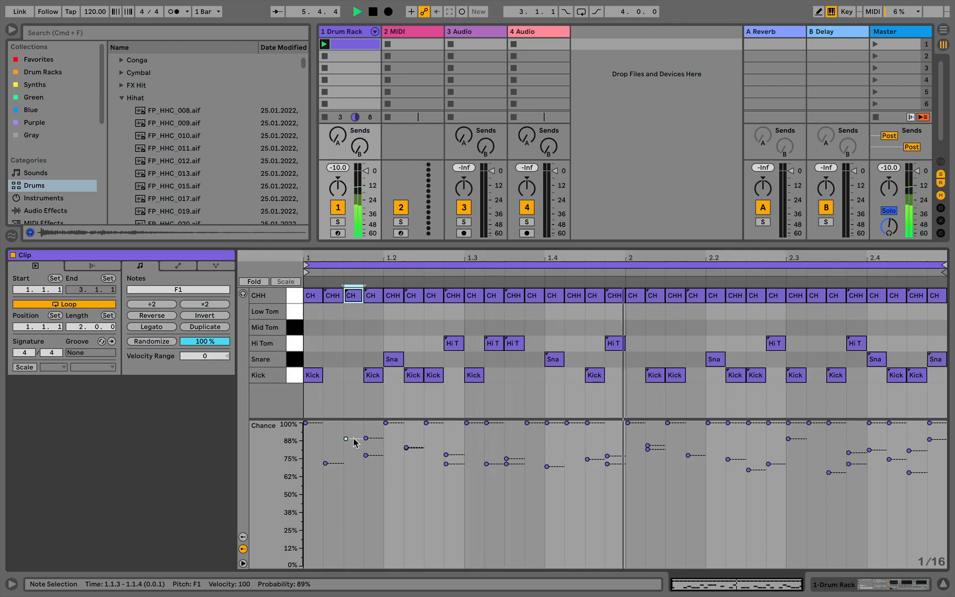
pyautogui.click(452, 295)
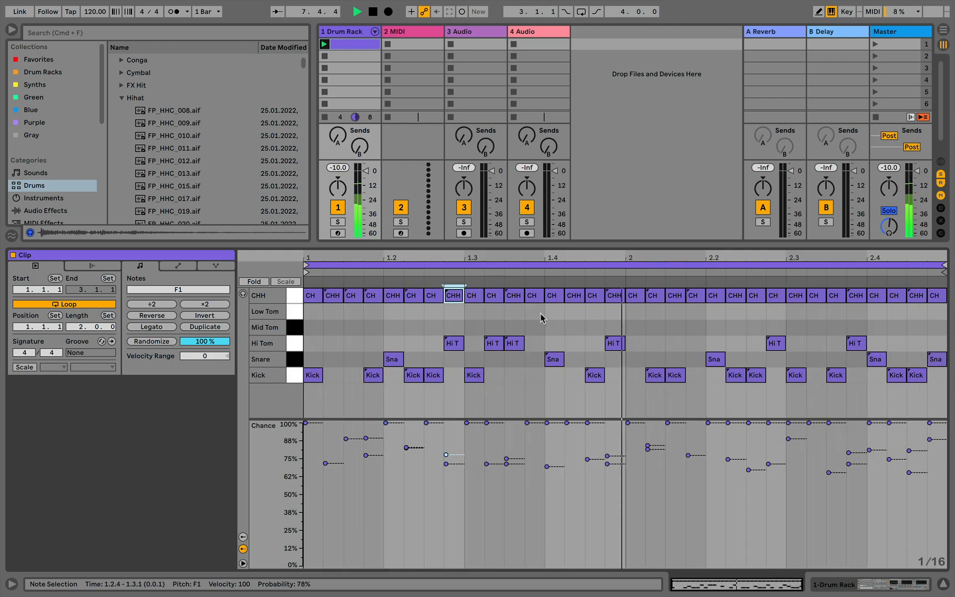
pyautogui.click(578, 297)
pyautogui.moveTo(575, 424); pyautogui.dragTo(575, 443)
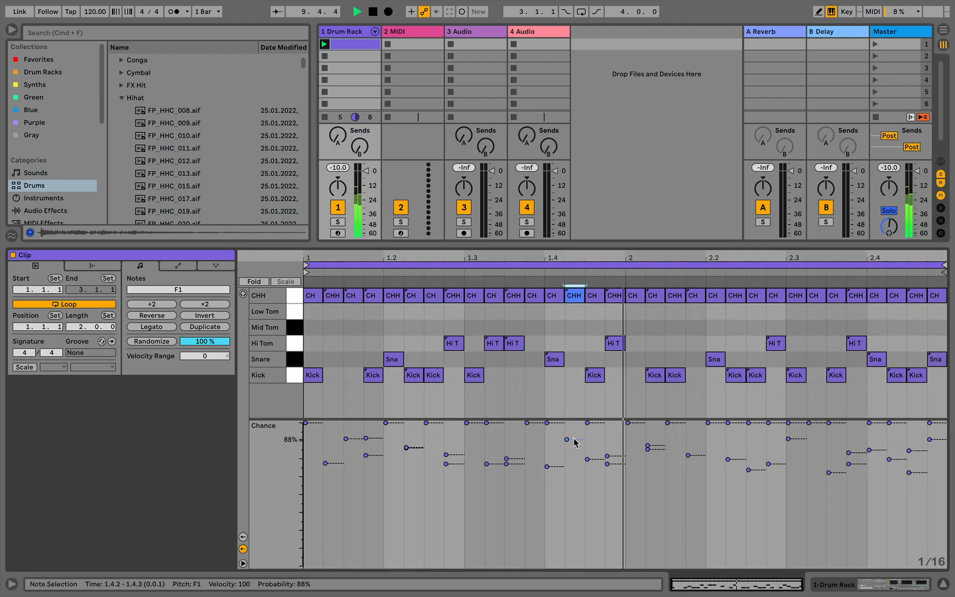
pyautogui.moveTo(717, 424)
pyautogui.mouseDown()
pyautogui.moveTo(718, 435)
pyautogui.moveTo(716, 427)
pyautogui.mouseUp()
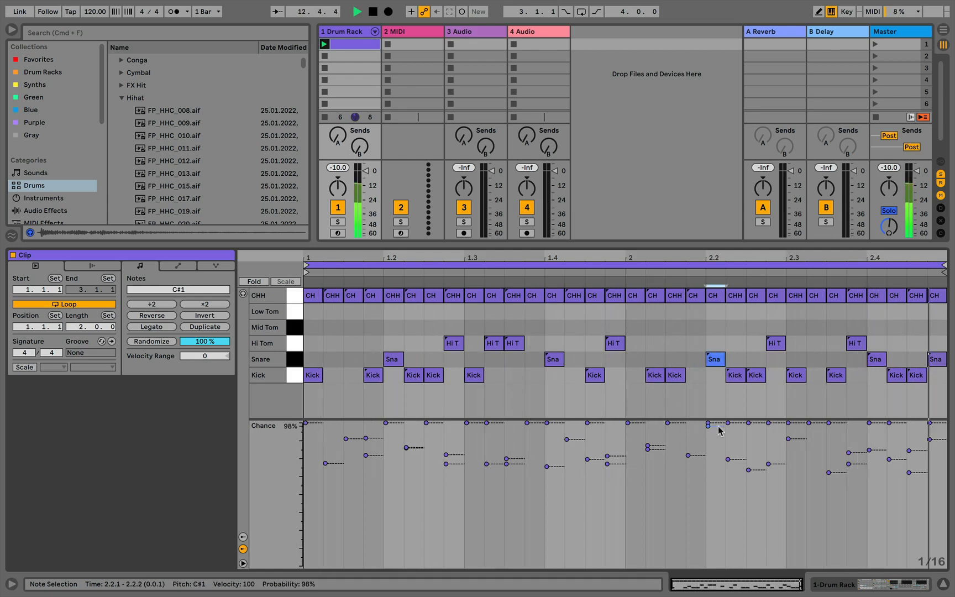
pyautogui.moveTo(744, 427); pyautogui.dragTo(817, 445)
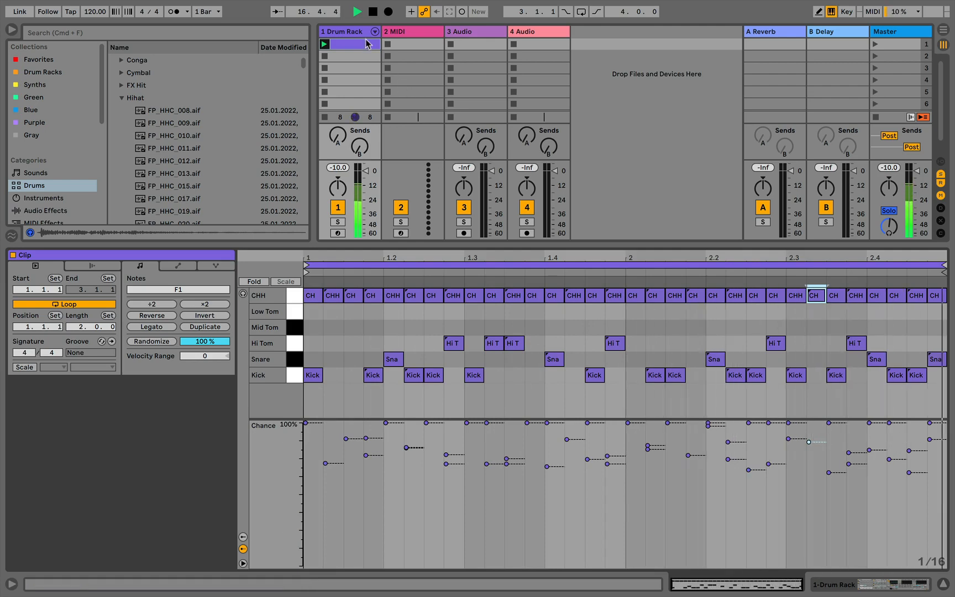
# Step: Open the Drum Rack's devices, raise the CHH rack's Sample Selector, and reduce the Hi Tom rack's Delay Dry/Wet during playback
pyautogui.doubleClick(348, 30)
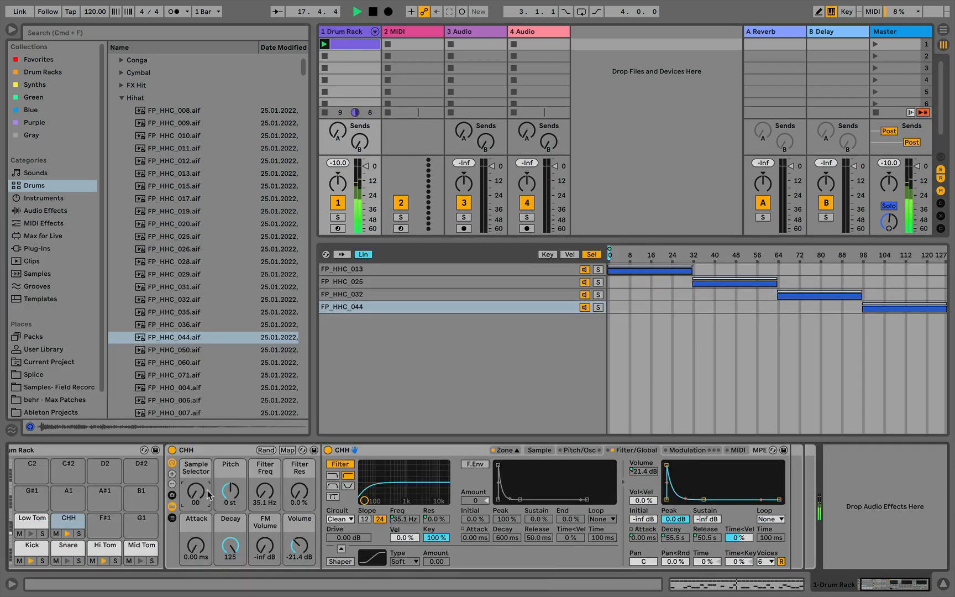
pyautogui.moveTo(196, 492)
pyautogui.mouseDown()
pyautogui.moveTo(195, 446)
pyautogui.moveTo(195, 460)
pyautogui.mouseUp()
pyautogui.click(109, 548)
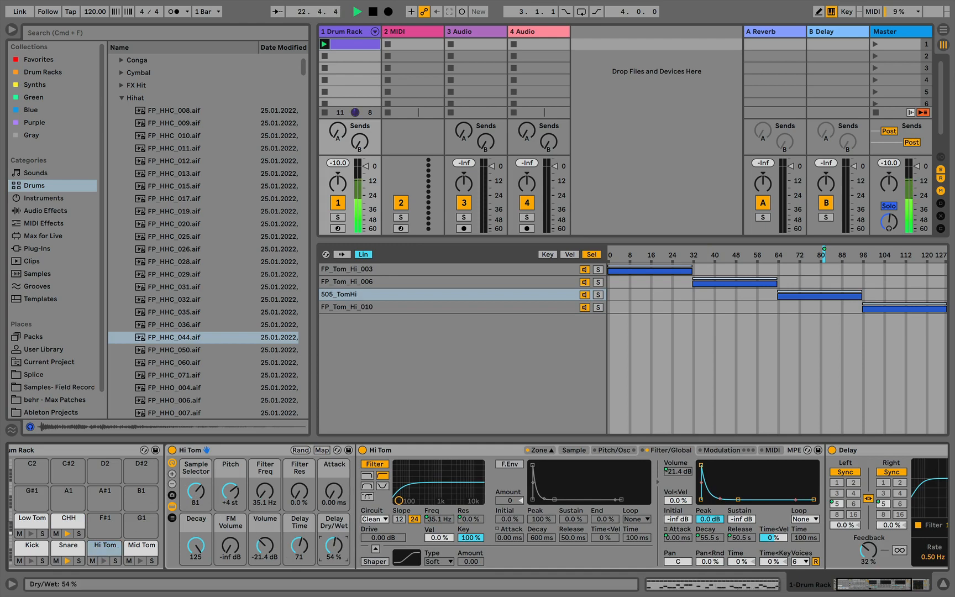
pyautogui.moveTo(334, 548); pyautogui.dragTo(334, 554)
# Step: Shorten the Snare rack's Decay macro to 41 while listening, and stop playback
pyautogui.click(65, 546)
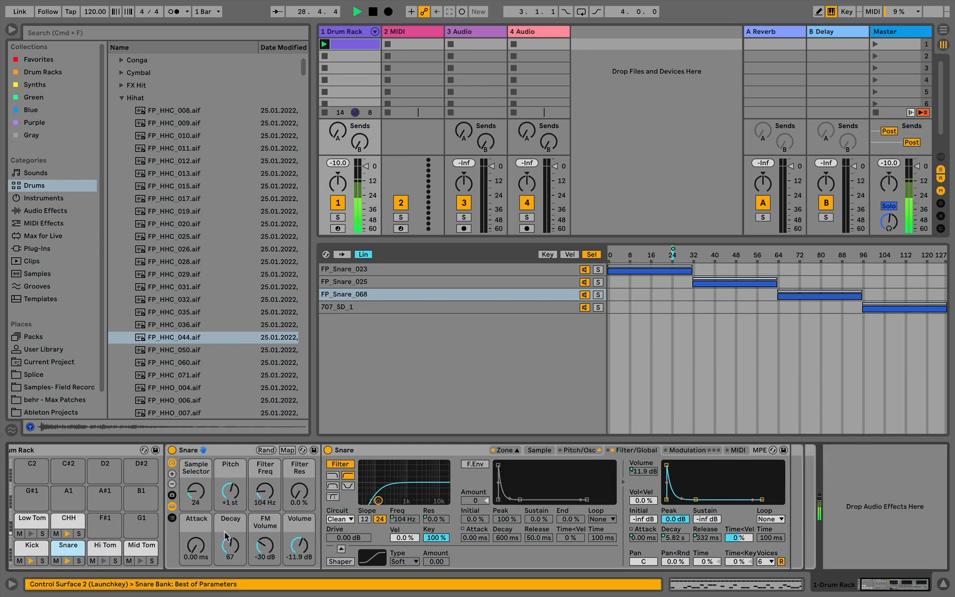
pyautogui.moveTo(230, 545); pyautogui.dragTo(231, 560)
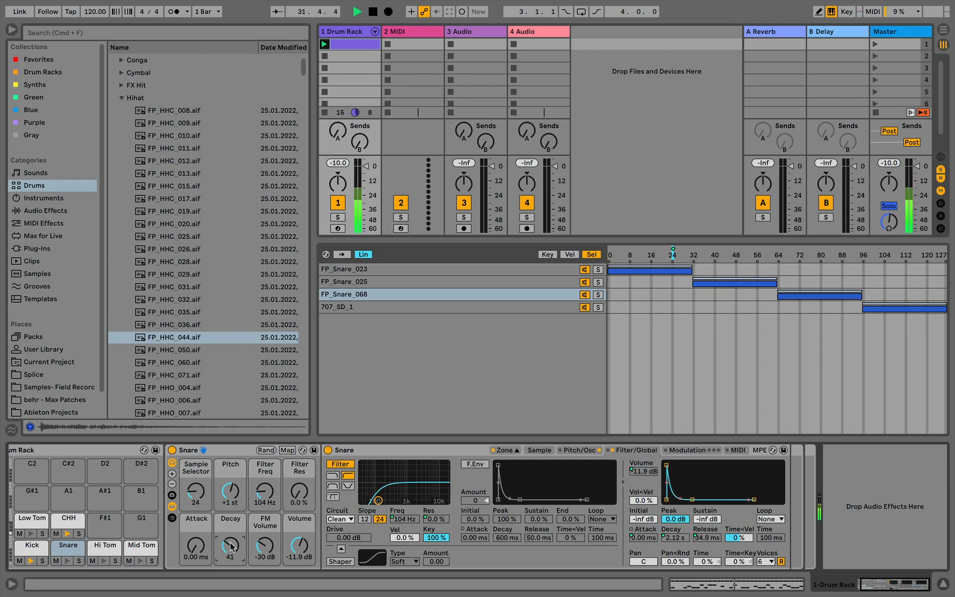
pyautogui.press('space')
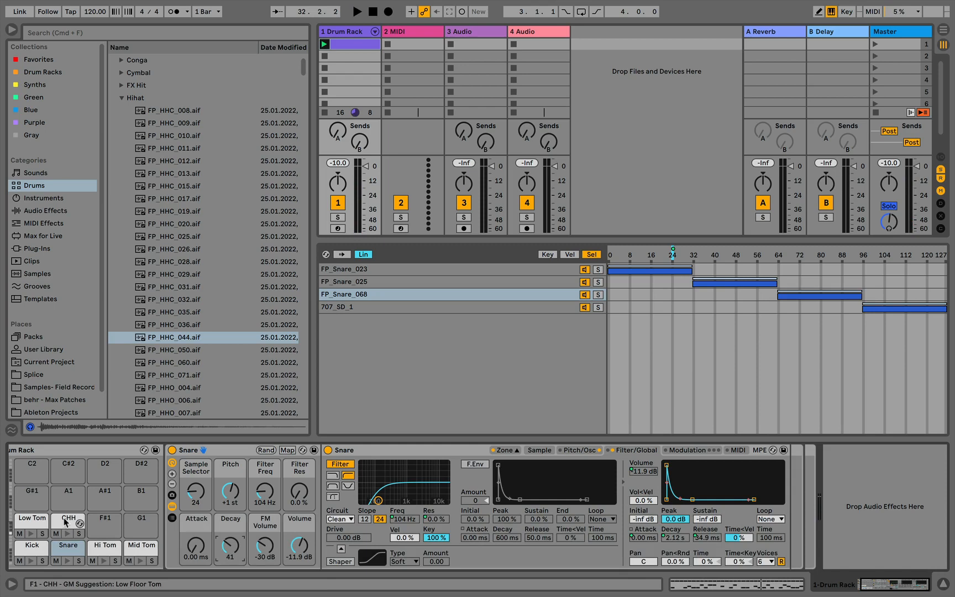
# Step: In the clip, use a 1/32 grid to turn the CHH note at 2.1.4 into two 1/32 notes, and lower the second note's chance
pyautogui.doubleClick(354, 44)
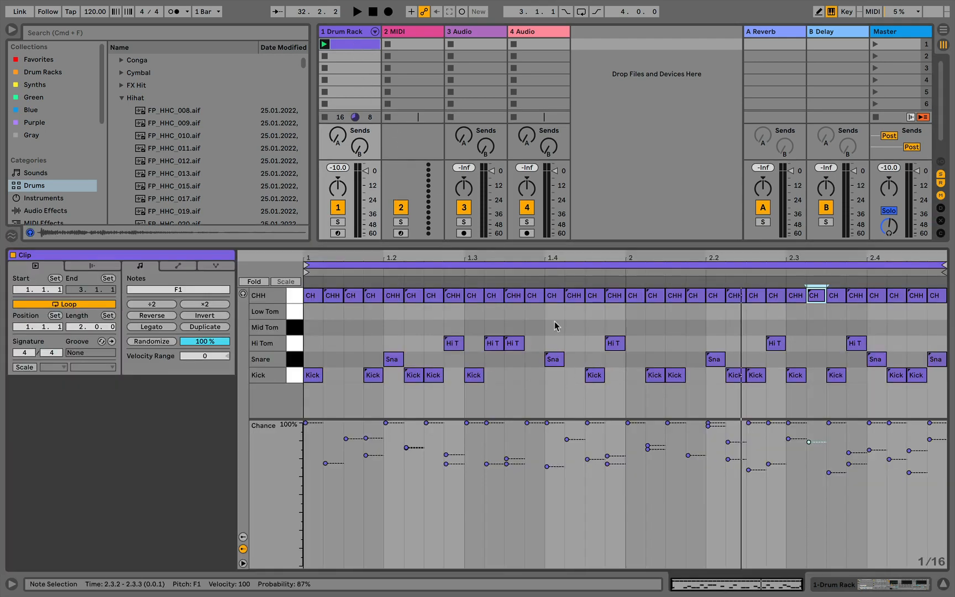
pyautogui.rightClick(555, 325)
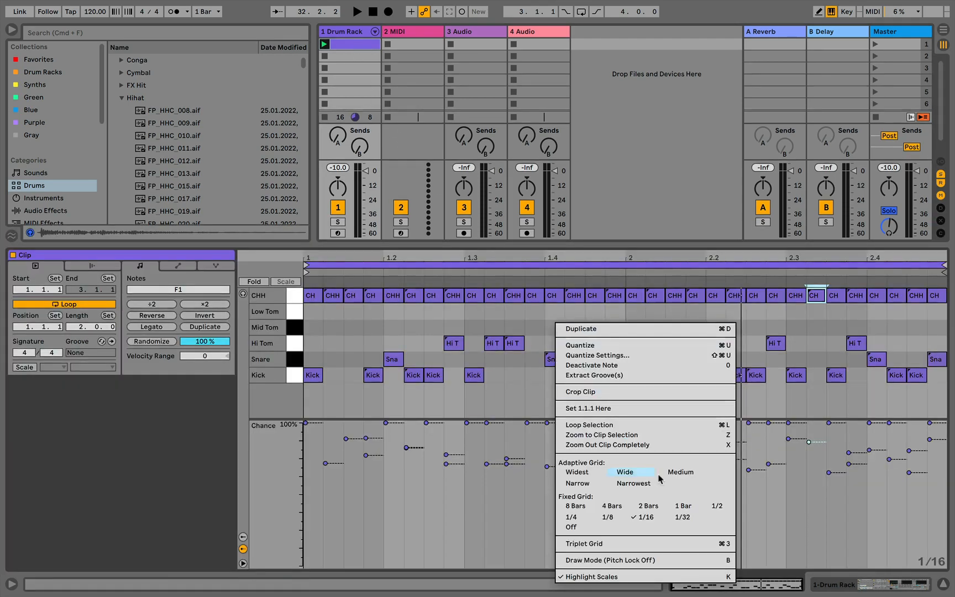
pyautogui.click(683, 517)
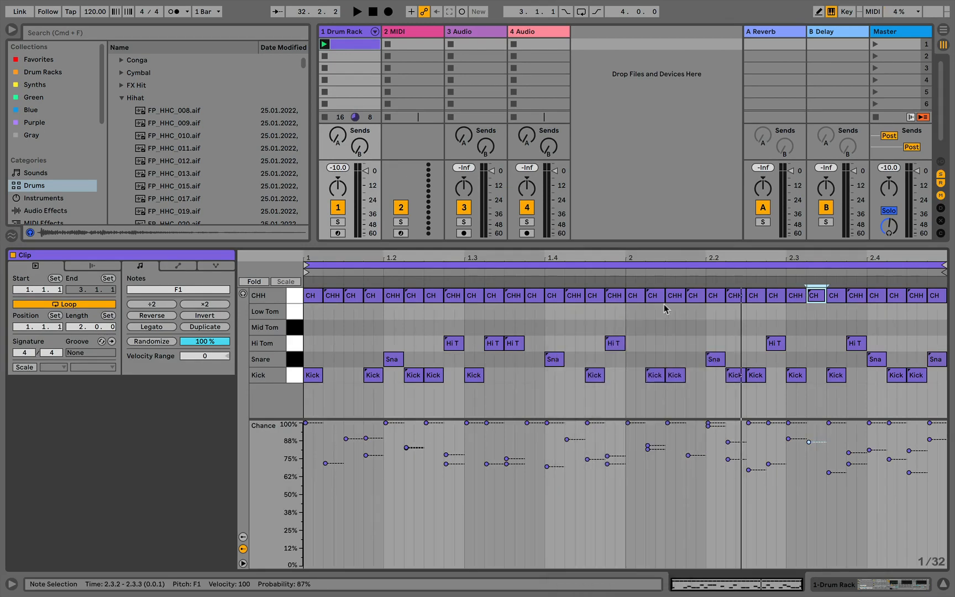
pyautogui.moveTo(702, 296); pyautogui.dragTo(693, 297)
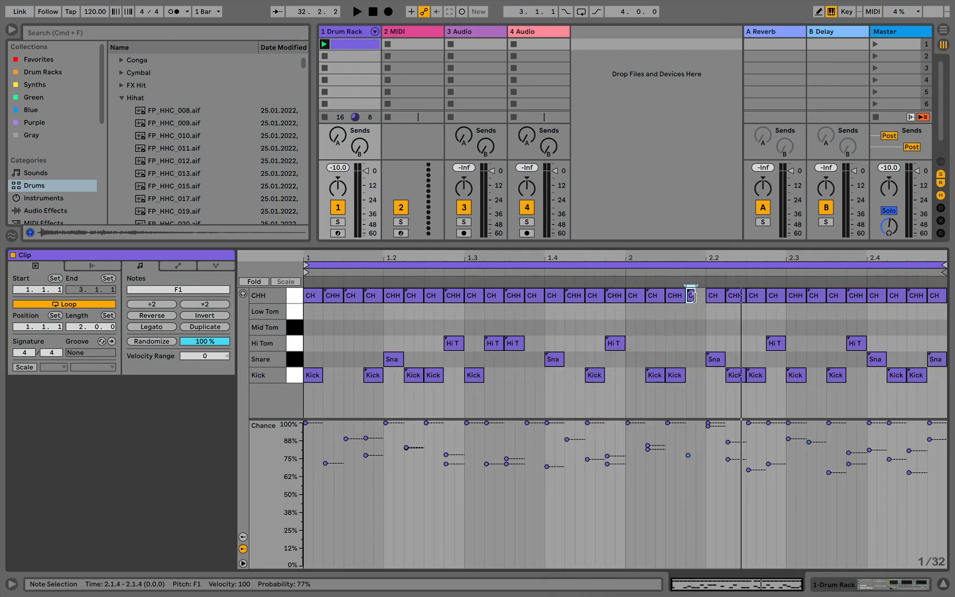
pyautogui.doubleClick(699, 299)
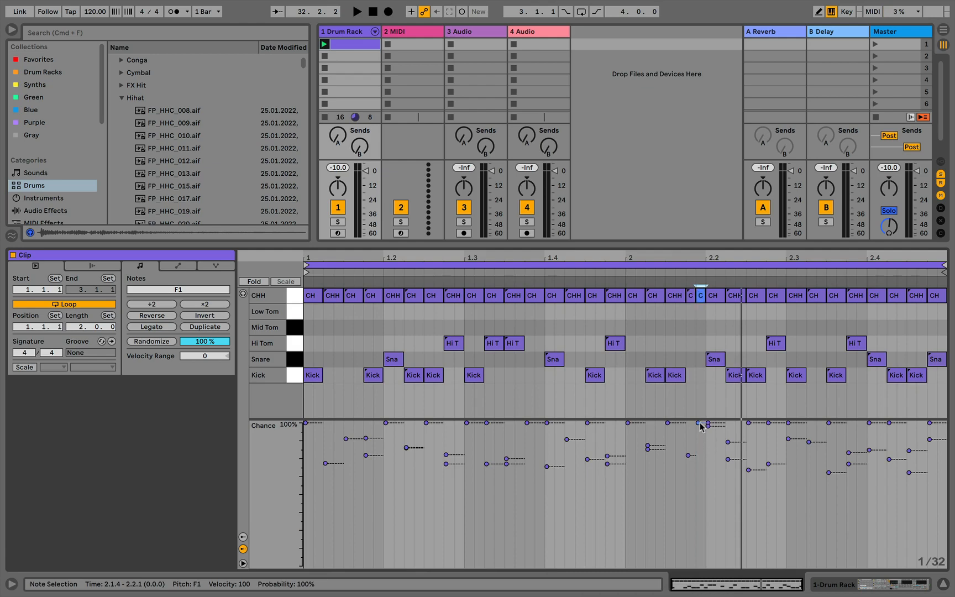
pyautogui.moveTo(698, 423); pyautogui.dragTo(698, 442)
# Step: Replace the CHH notes at 1.4.3 and 1.4.4 with pairs of consecutive 1/32 notes
pyautogui.moveTo(605, 296); pyautogui.dragTo(595, 296)
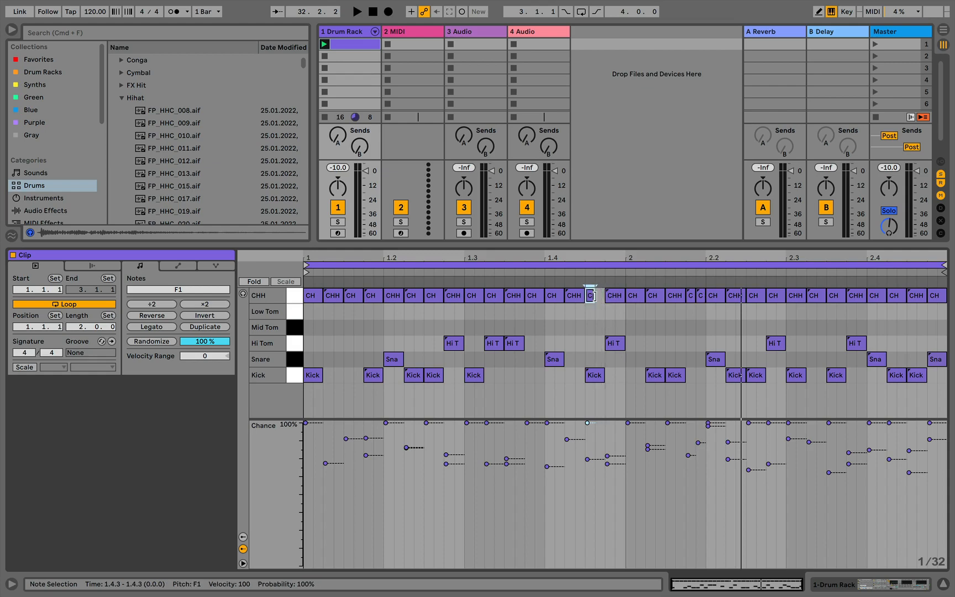
pyautogui.click(601, 296)
pyautogui.doubleClick(601, 296)
pyautogui.click(623, 296)
pyautogui.moveTo(624, 296); pyautogui.dragTo(614, 298)
pyautogui.doubleClick(621, 296)
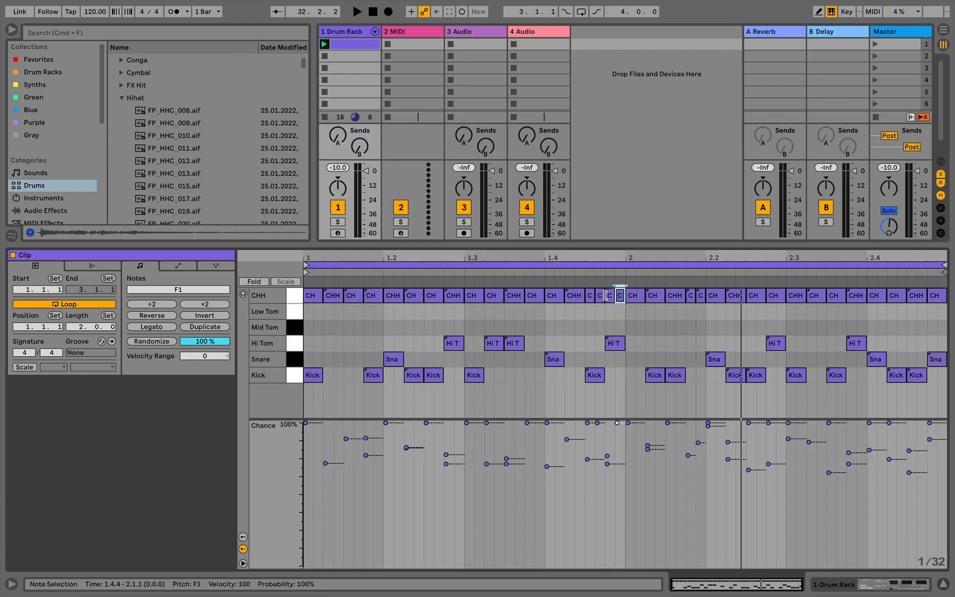
# Step: Lower the chance of the second 1/32 CHH note at 1.4.3 to 83%, reduce the one at 1.4.4, and return to the Drum Rack's devices
pyautogui.click(601, 299)
pyautogui.moveTo(597, 423); pyautogui.dragTo(598, 447)
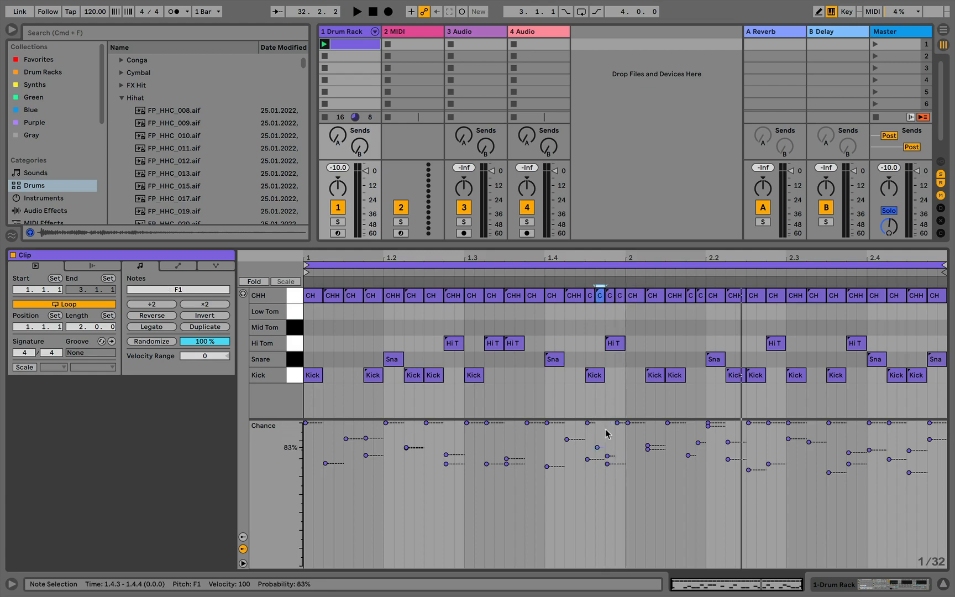
pyautogui.click(618, 297)
pyautogui.moveTo(617, 423); pyautogui.dragTo(618, 442)
pyautogui.click(351, 37)
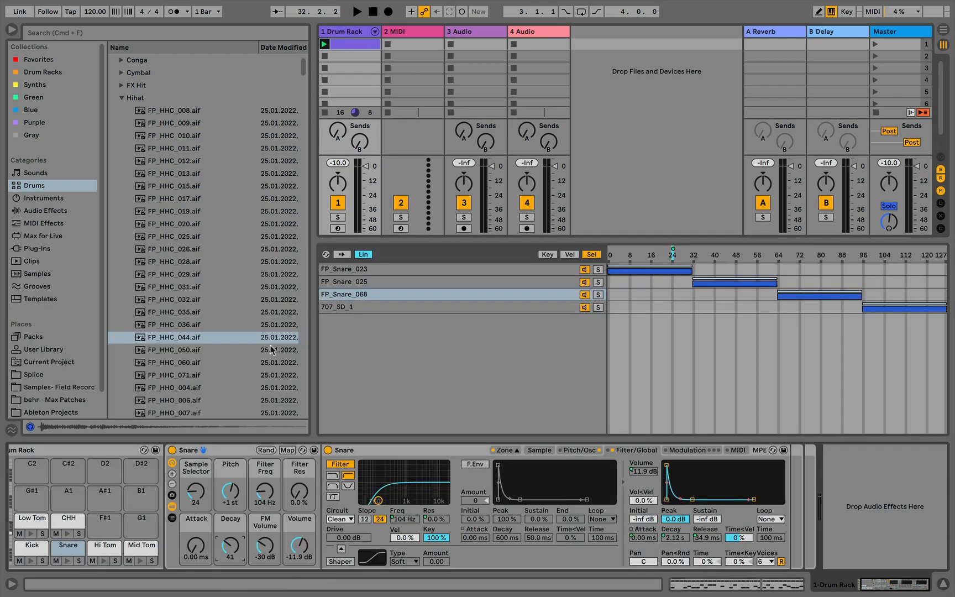
# Step: Solo the CHH pad, start playback, and set the Snare's Sample Selector macro to 28
pyautogui.click(79, 534)
pyautogui.press('space')
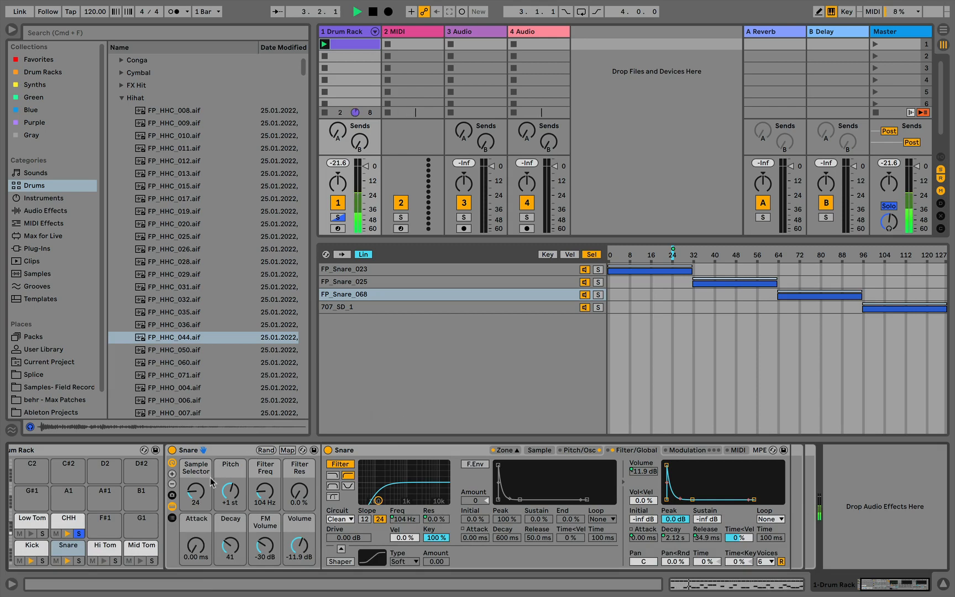
pyautogui.moveTo(197, 491)
pyautogui.mouseDown()
pyautogui.moveTo(198, 463)
pyautogui.moveTo(157, 492)
pyautogui.mouseUp()
# Step: For the CHH pad, set Sample Selector to 45, Decay to 127, and the volume envelope's Sustain to -15 dB
pyautogui.click(63, 518)
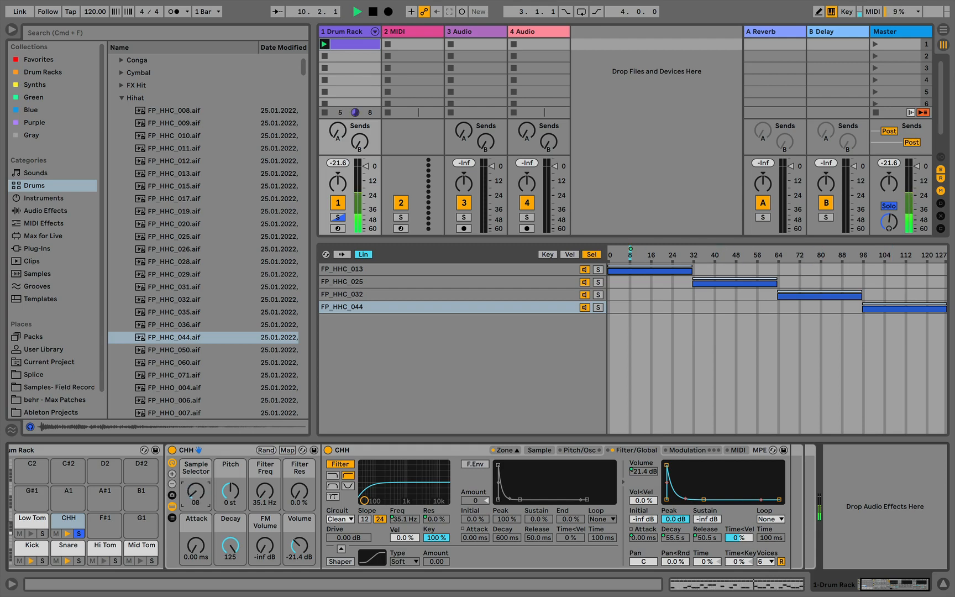
pyautogui.moveTo(197, 490); pyautogui.dragTo(197, 470)
pyautogui.moveTo(240, 546); pyautogui.dragTo(240, 514)
pyautogui.moveTo(692, 515)
pyautogui.mouseDown()
pyautogui.moveTo(692, 481)
pyautogui.moveTo(692, 497)
pyautogui.mouseUp()
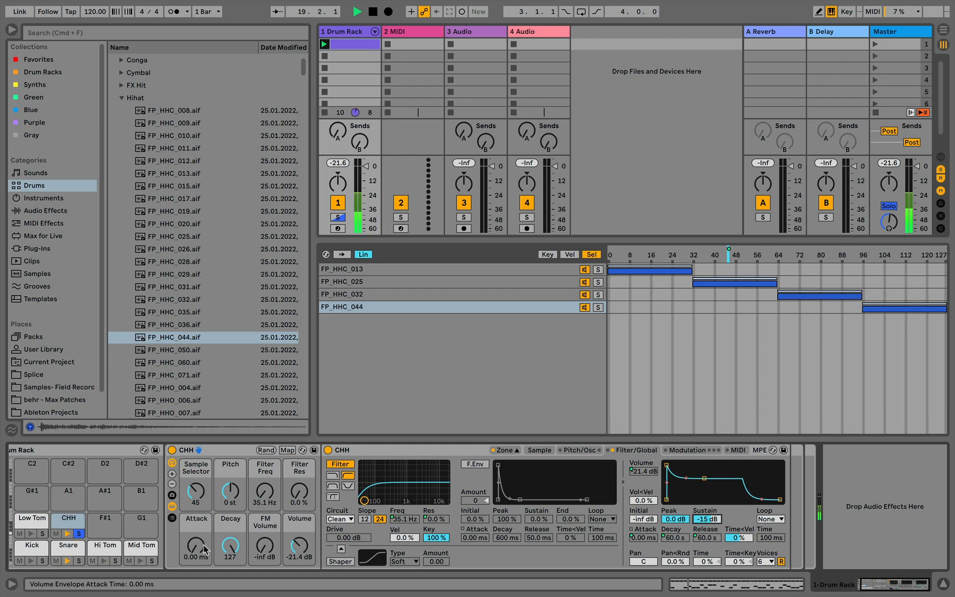
# Step: Set the CHH rack's macros to Attack 9.91 ms, Volume -16.2 dB, and Pitch -2 st
pyautogui.moveTo(204, 548); pyautogui.dragTo(204, 531)
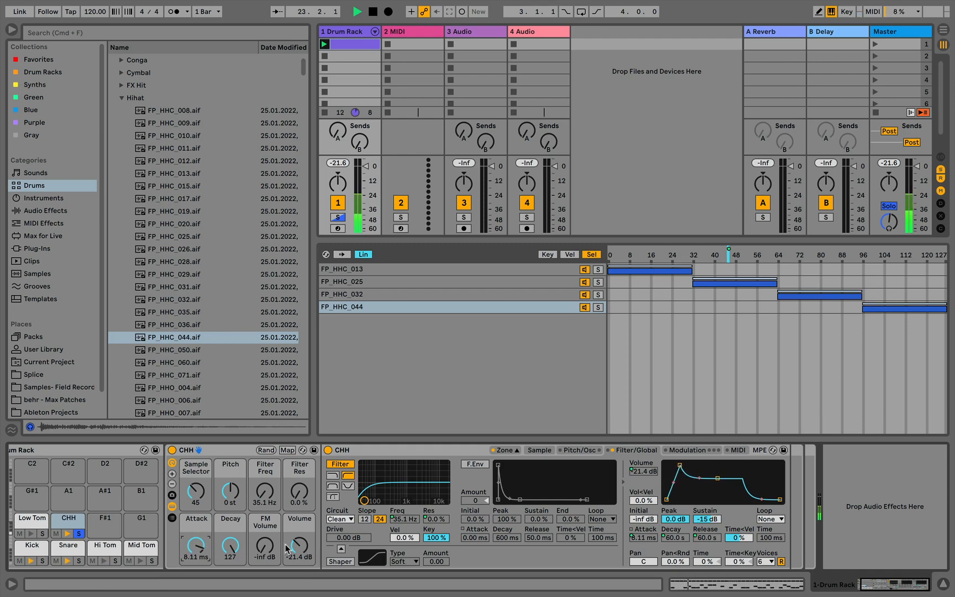
pyautogui.moveTo(286, 546); pyautogui.dragTo(286, 537)
pyautogui.moveTo(196, 545); pyautogui.dragTo(196, 541)
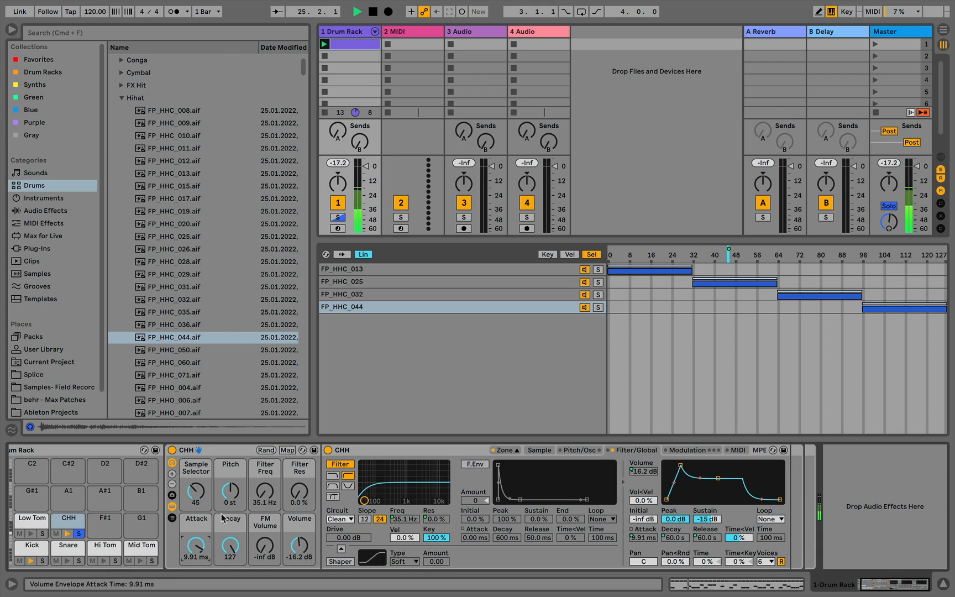
pyautogui.moveTo(231, 490); pyautogui.dragTo(231, 499)
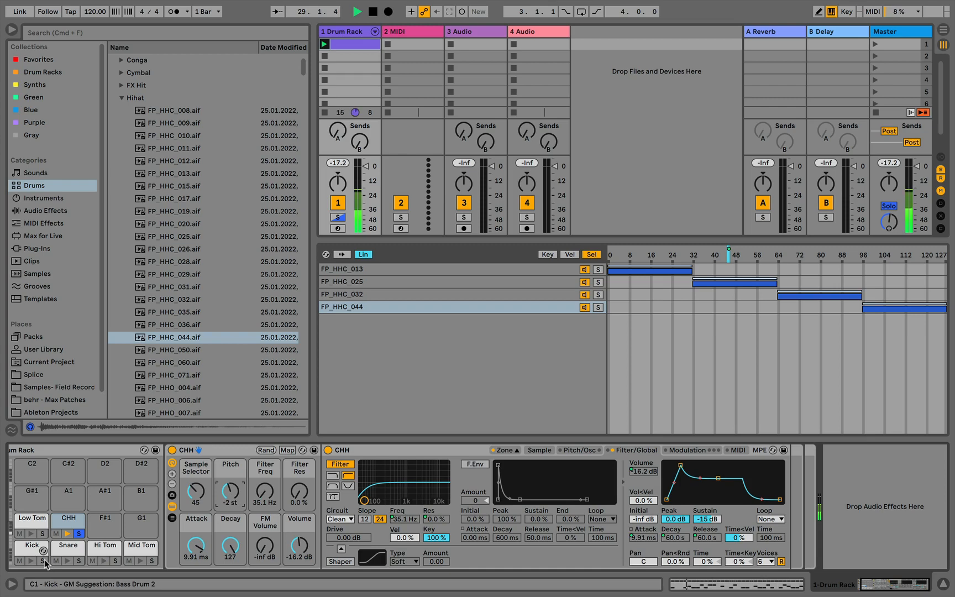
# Step: Audition the pattern with the Kick and Snare pads also soloed, select the Snare pad, and stop playback
pyautogui.press('super')
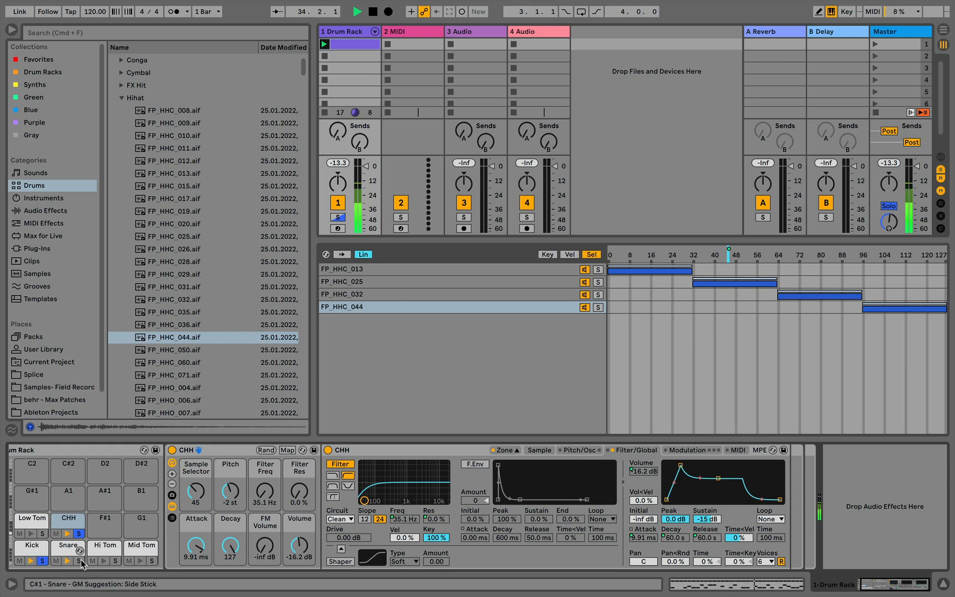
pyautogui.press('super')
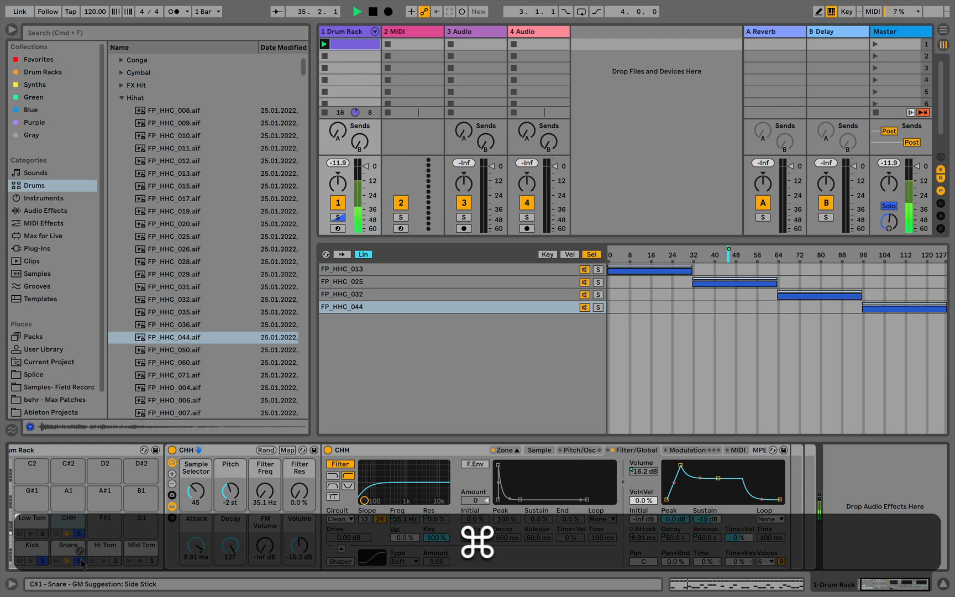
pyautogui.click(60, 550)
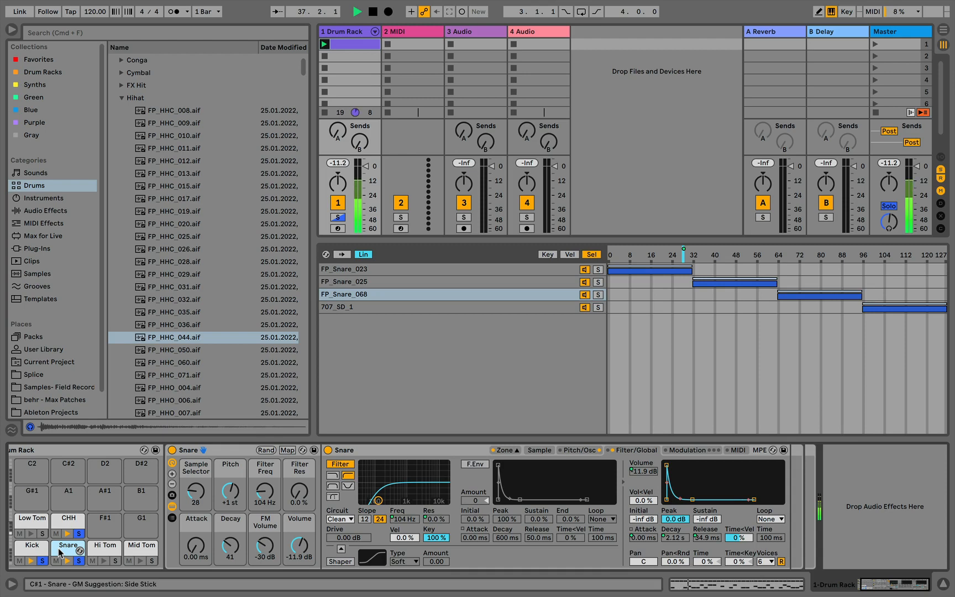
pyautogui.press('space')
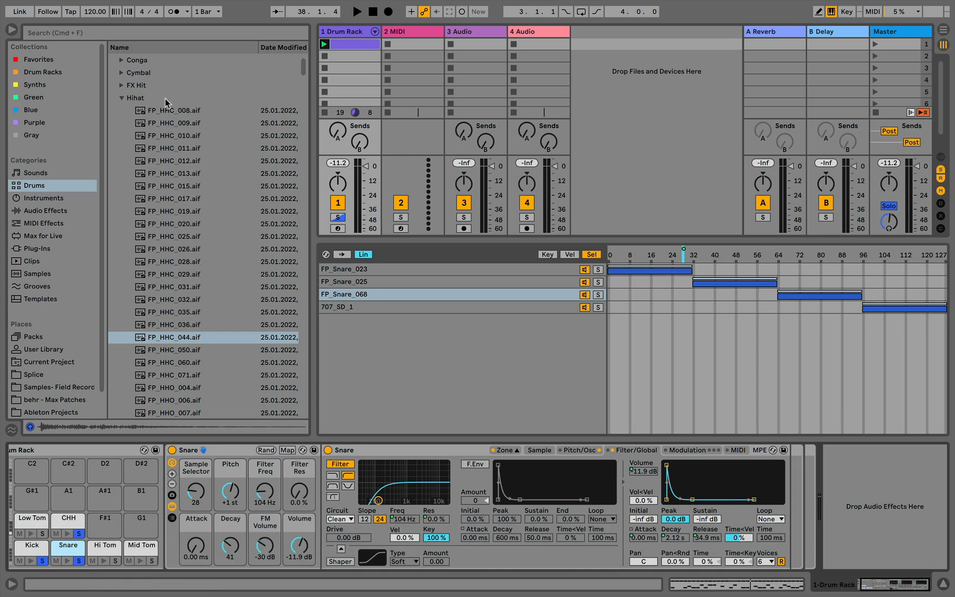
# Step: Search the audio effects for "reverb" with the Snare rack selected
pyautogui.click(30, 211)
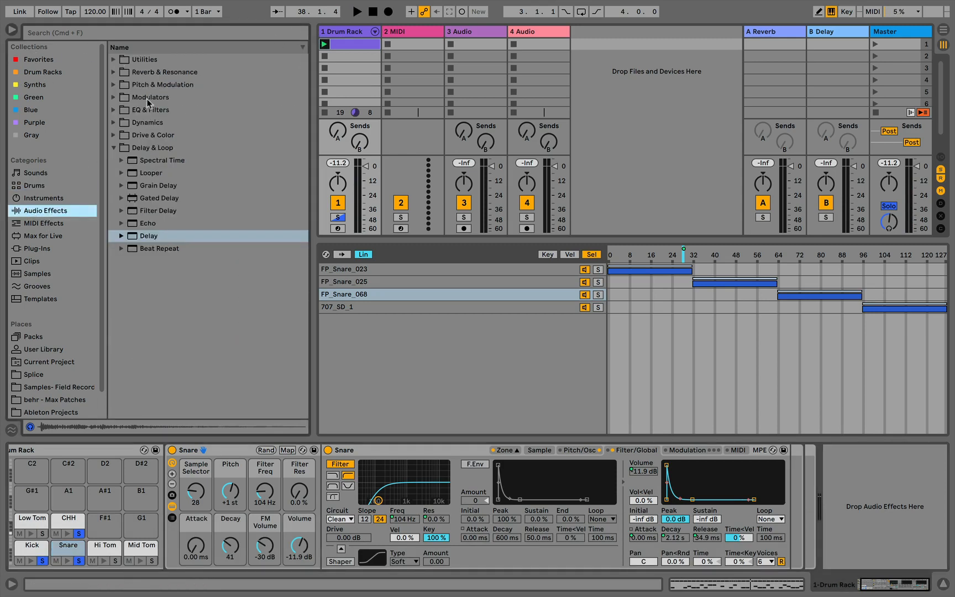
pyautogui.click(84, 33)
pyautogui.write('rev')
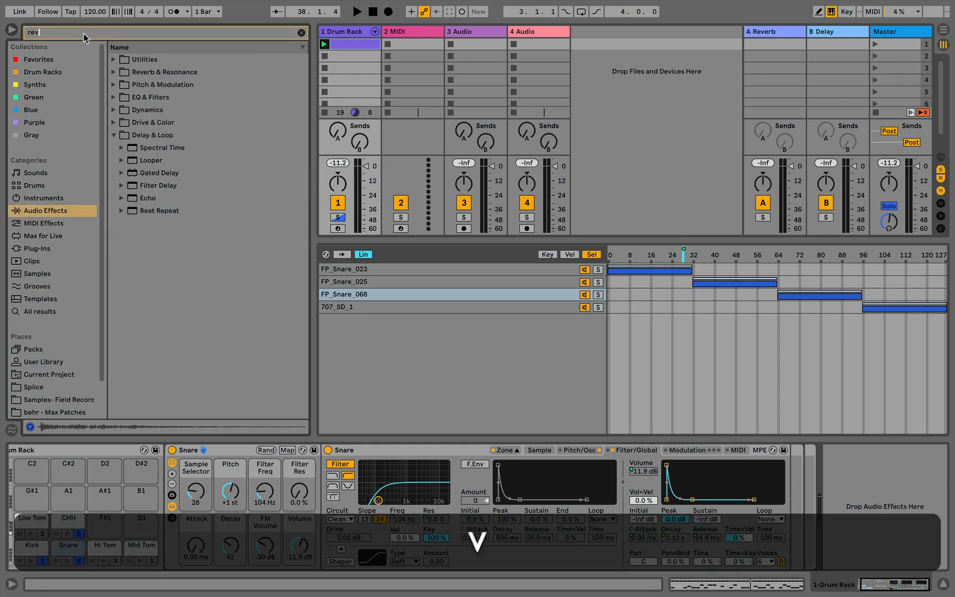
pyautogui.write('erb')
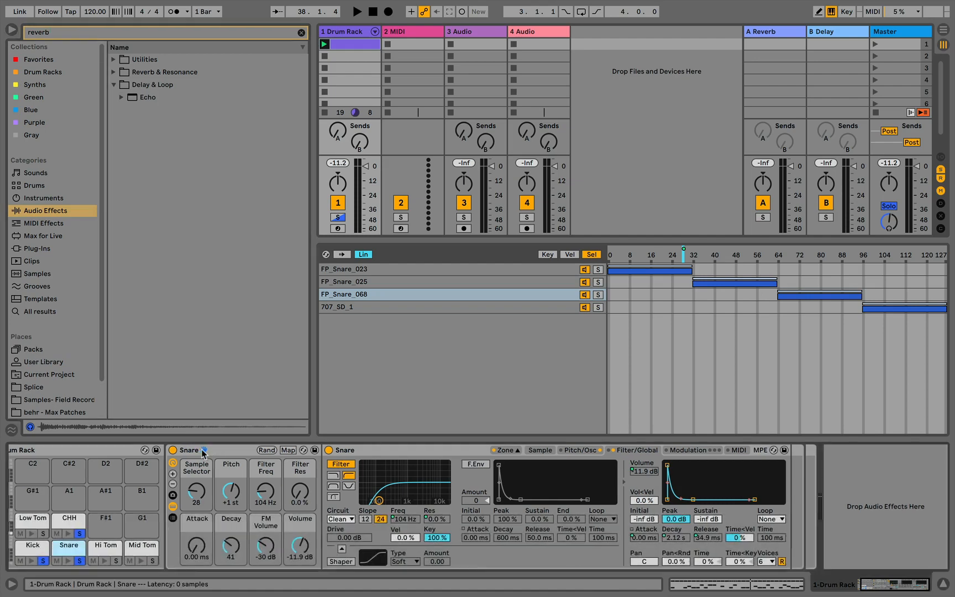
pyautogui.click(204, 452)
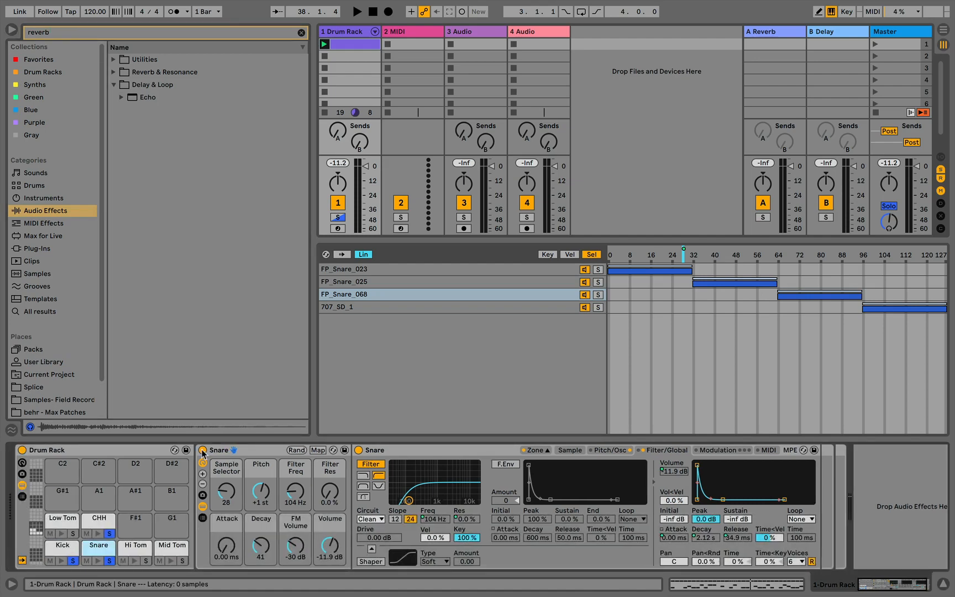
# Step: Turn off solo on the CHH, Snare and Kick pads, and switch to the Drum Rack Assignment document in Google Docs
pyautogui.click(99, 524)
pyautogui.click(109, 533)
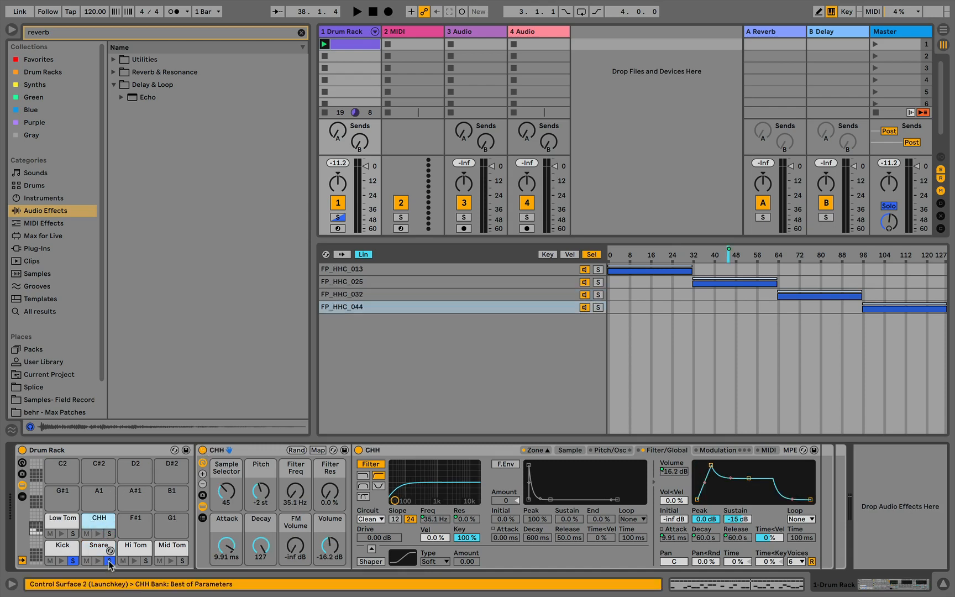
pyautogui.click(108, 561)
pyautogui.click(73, 561)
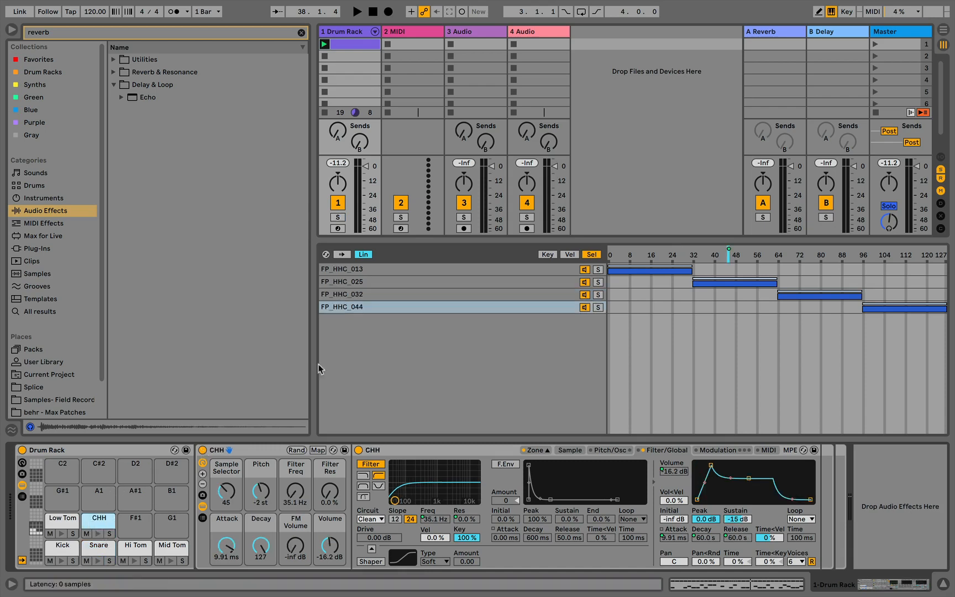
pyautogui.hotkey('ctrl', 'Left')
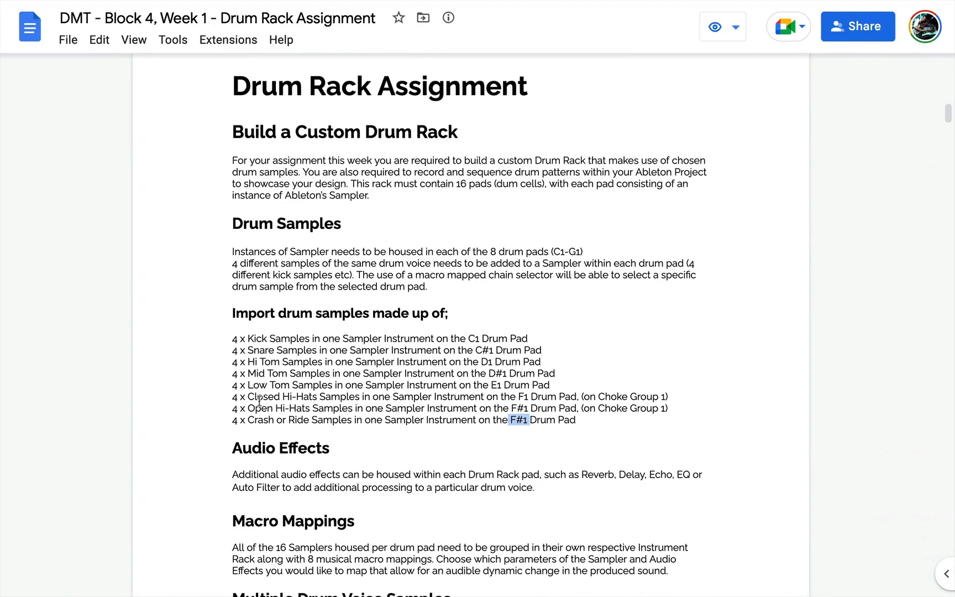
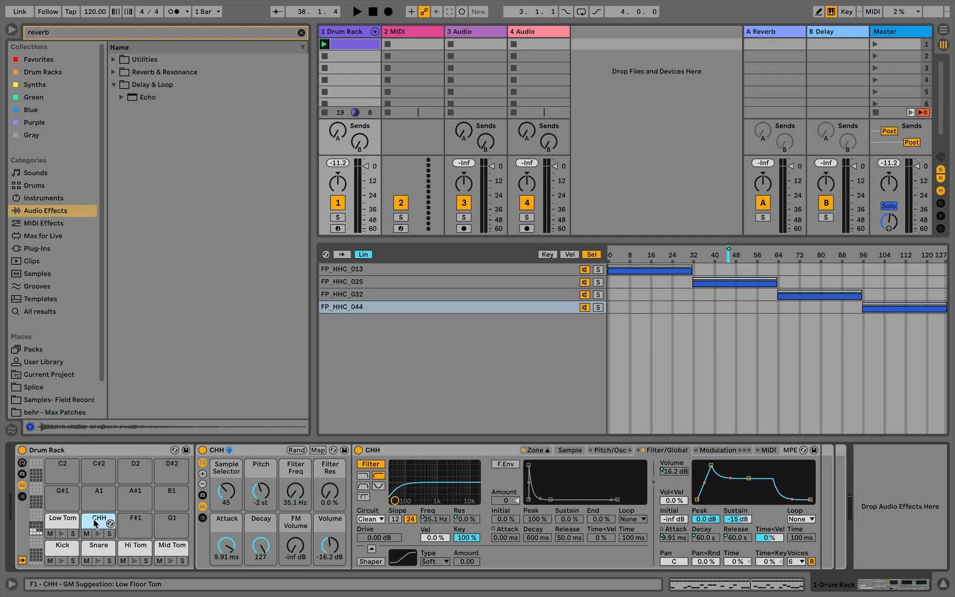
# Step: Duplicate the CHH pad onto the F#1 pad and rename the copy OHH
pyautogui.moveTo(95, 524); pyautogui.dragTo(134, 526)
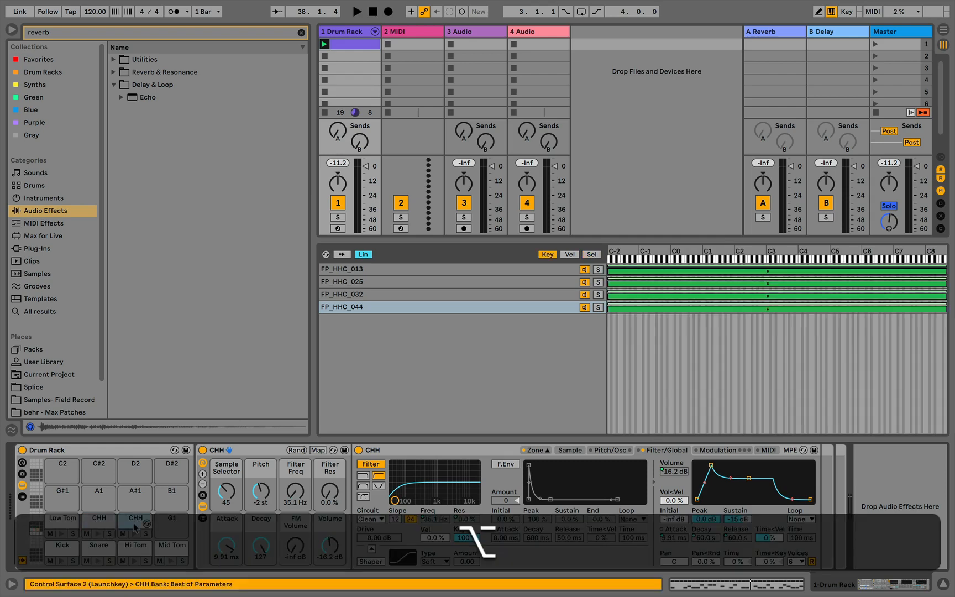
pyautogui.press('super+r')
pyautogui.press('super+Left')
pyautogui.press('Left')
pyautogui.press('Right')
pyautogui.press('BackSpace')
pyautogui.write('O')
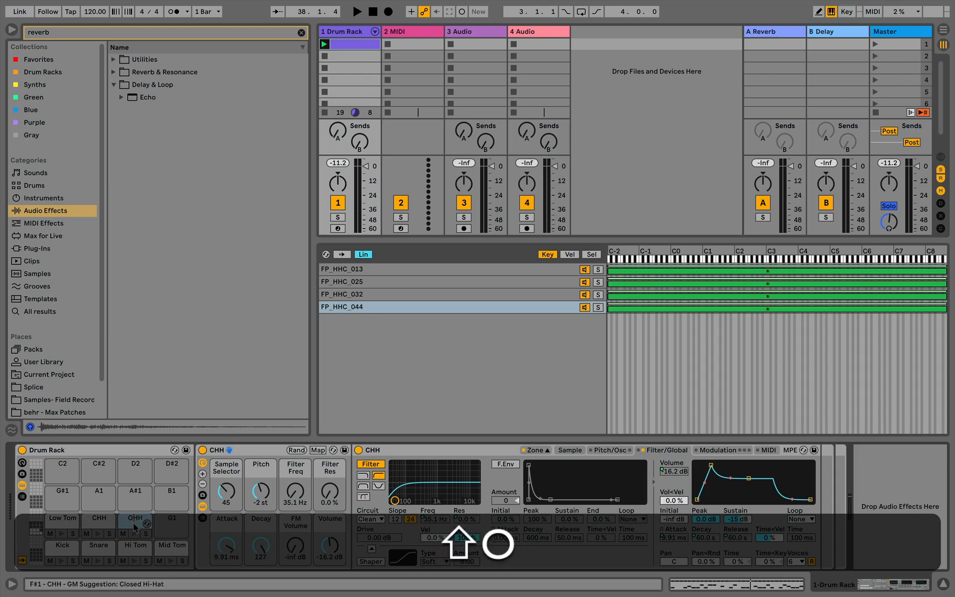
# Step: Copy the OHH pad's name and paste it as the name of its instrument rack and Sampler
pyautogui.doubleClick(134, 519)
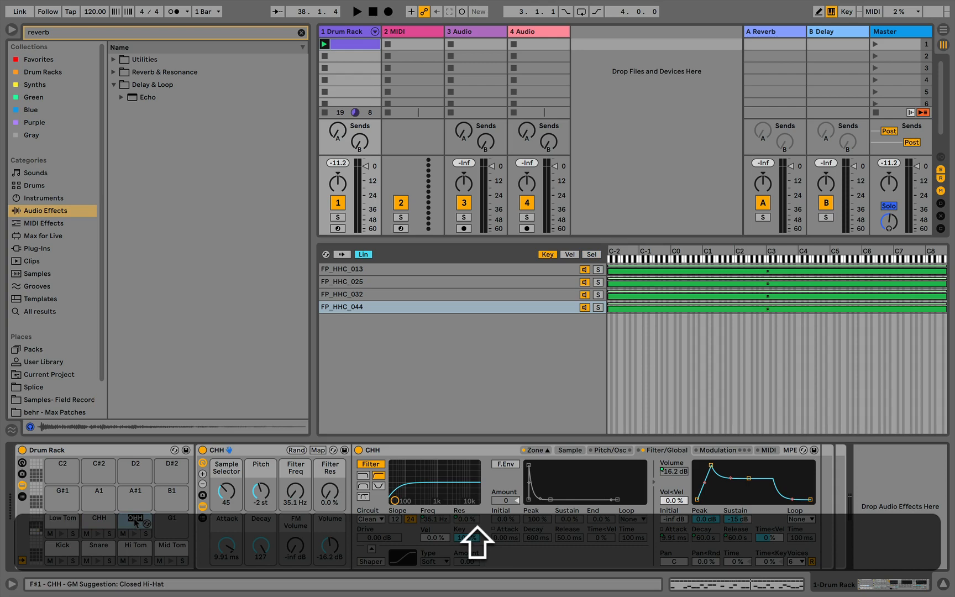
pyautogui.press('shift+super+c')
pyautogui.click(224, 452)
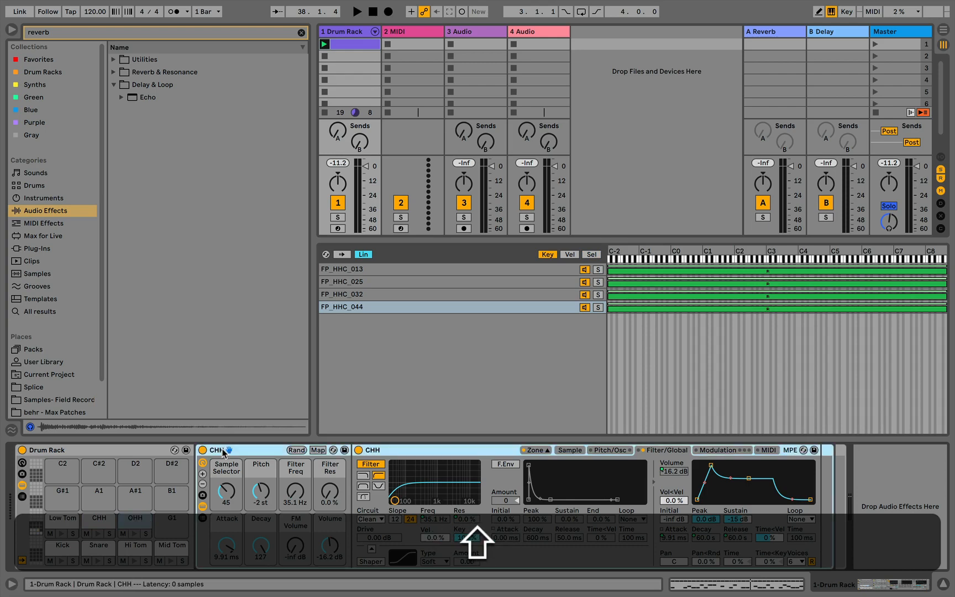
pyautogui.press('shift+super+r')
pyautogui.press('shift+super+v')
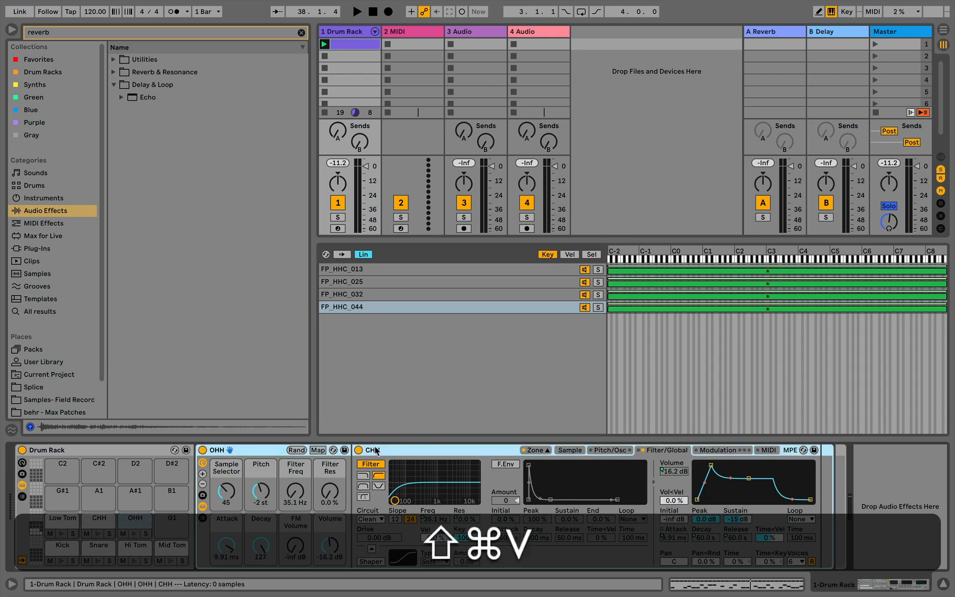
pyautogui.click(376, 450)
pyautogui.press('shift+super+r')
pyautogui.press('shift+super+v')
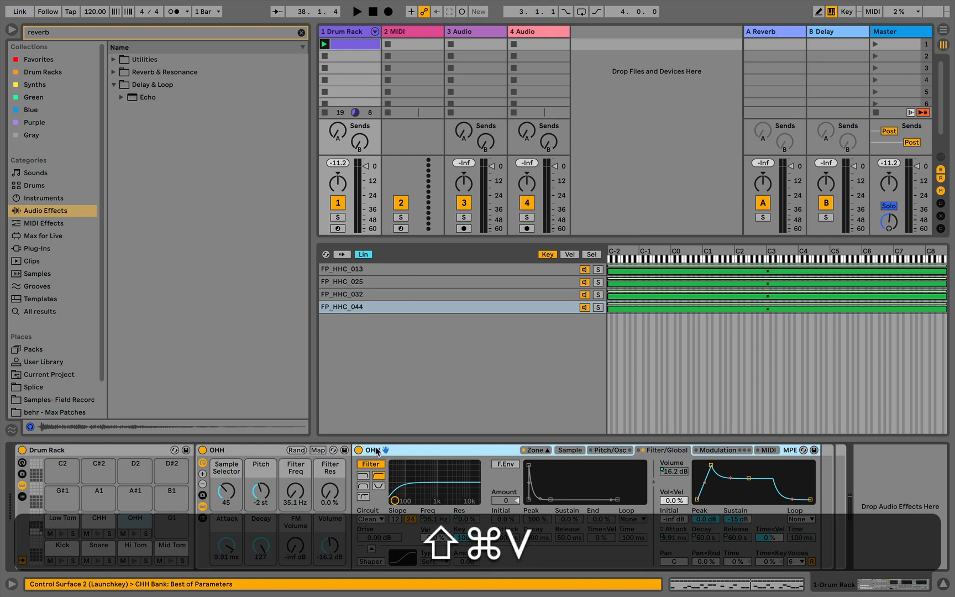
# Step: Delete all four closed hi-hat samples, FP_HHC_013, 025, 032 and 044, from the OHH Sampler's zone list
pyautogui.click(425, 343)
pyautogui.keyDown('shift'); pyautogui.click(367, 269); pyautogui.keyUp('shift')
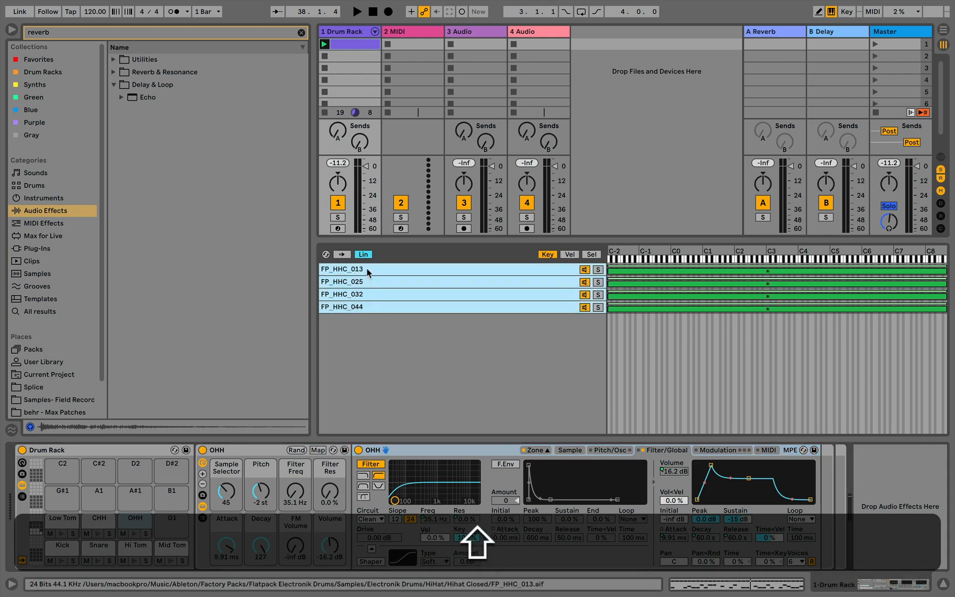
pyautogui.click(535, 450)
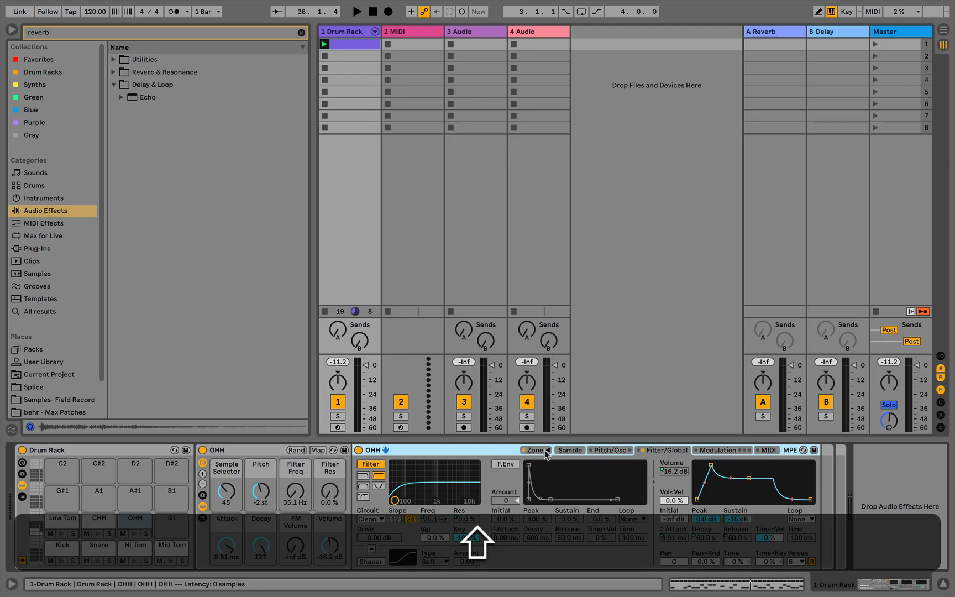
pyautogui.click(546, 452)
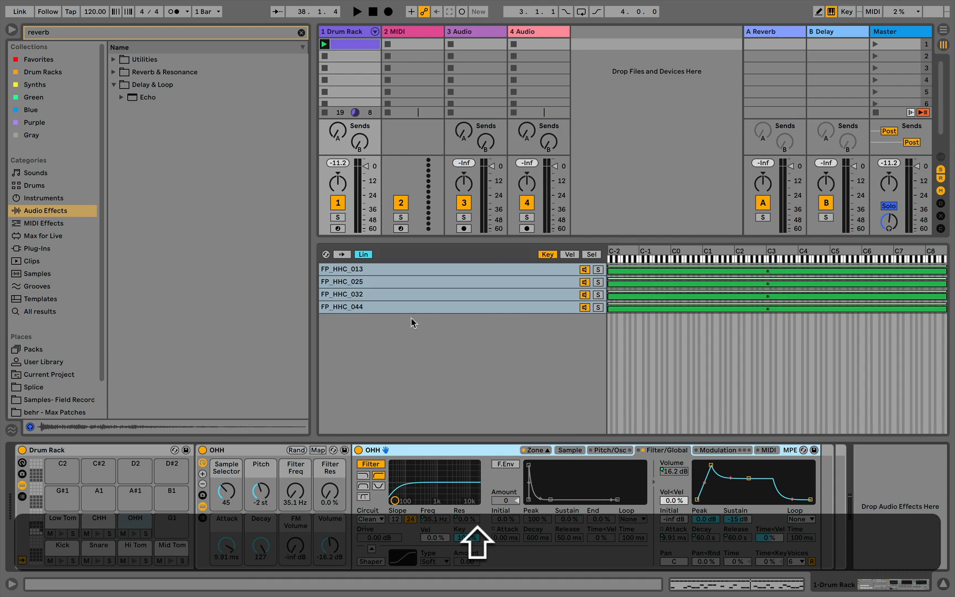
pyautogui.click(477, 380)
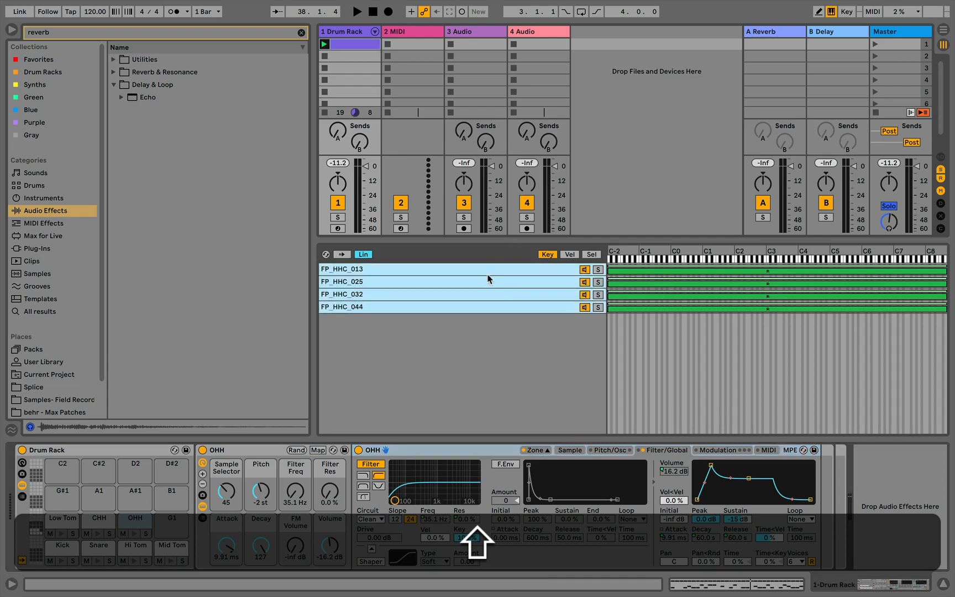
pyautogui.click(443, 269)
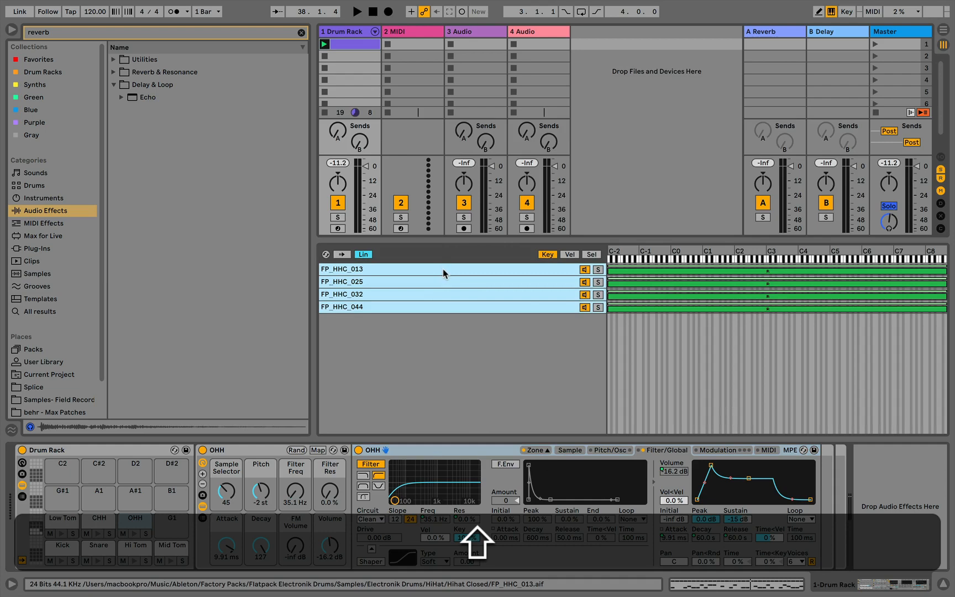
pyautogui.hotkey('shift', 'BackSpace')
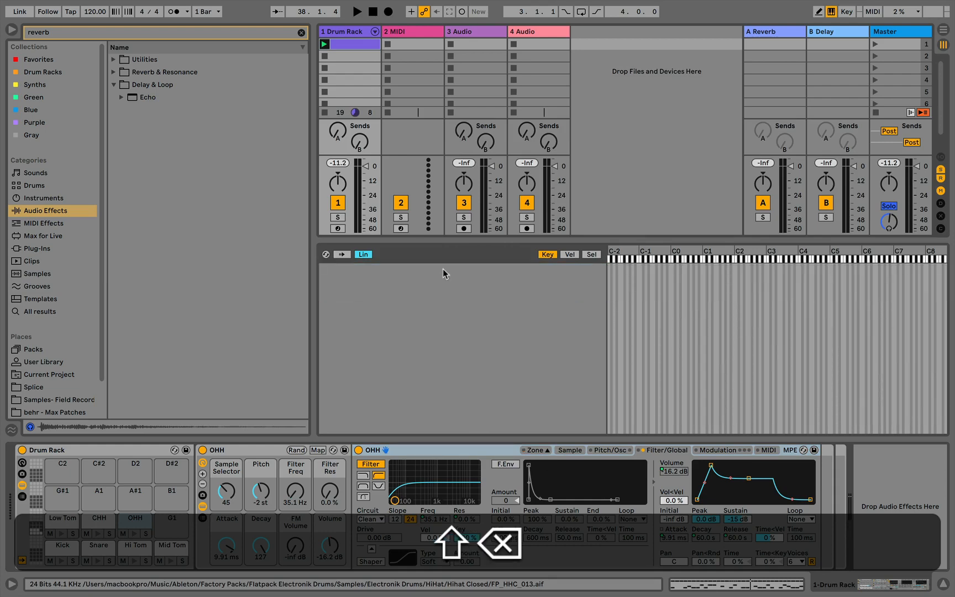
# Step: Clear the browser search, preview FP_HHO_004.aif from the Hihat drum samples, and add it to the OHH Sampler's zone list
pyautogui.click(43, 186)
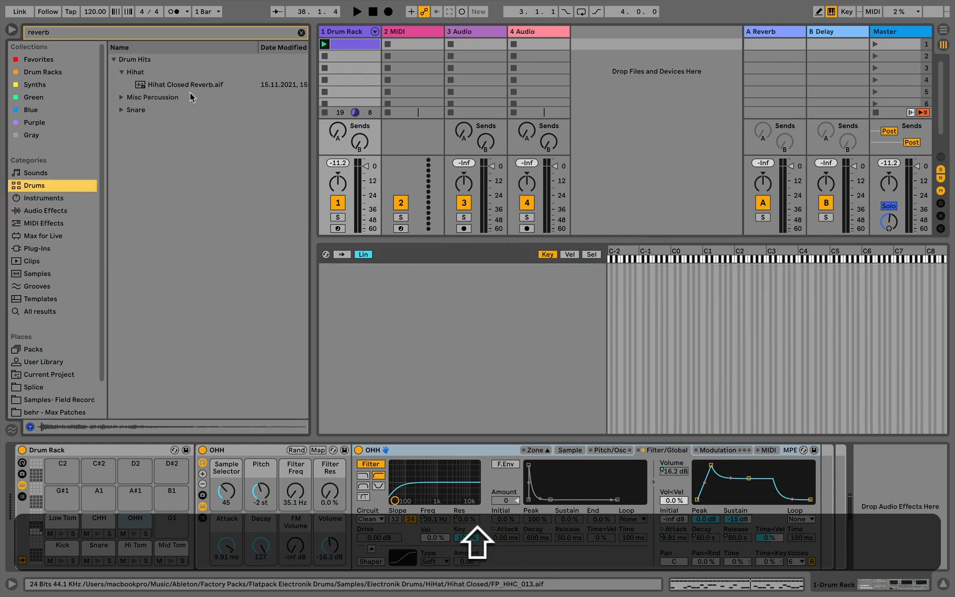
pyautogui.click(301, 33)
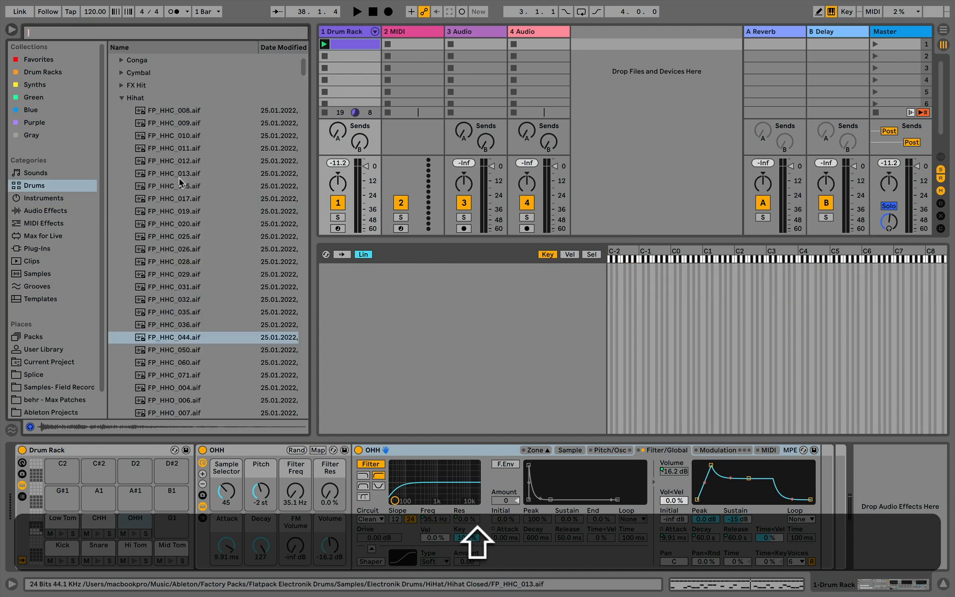
pyautogui.scroll(-5, 187, 349)
pyautogui.scroll(-1, 187, 349)
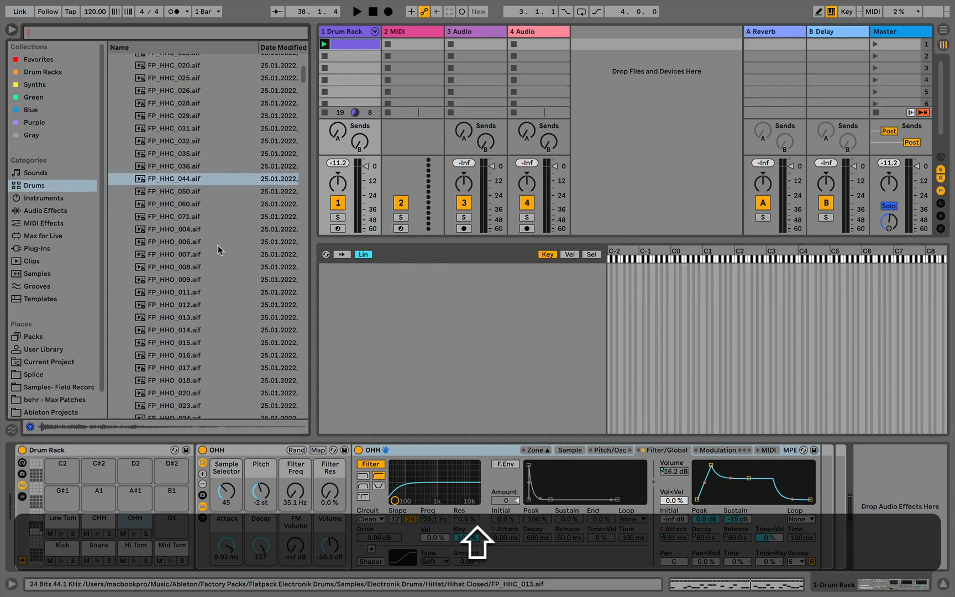
pyautogui.click(161, 230)
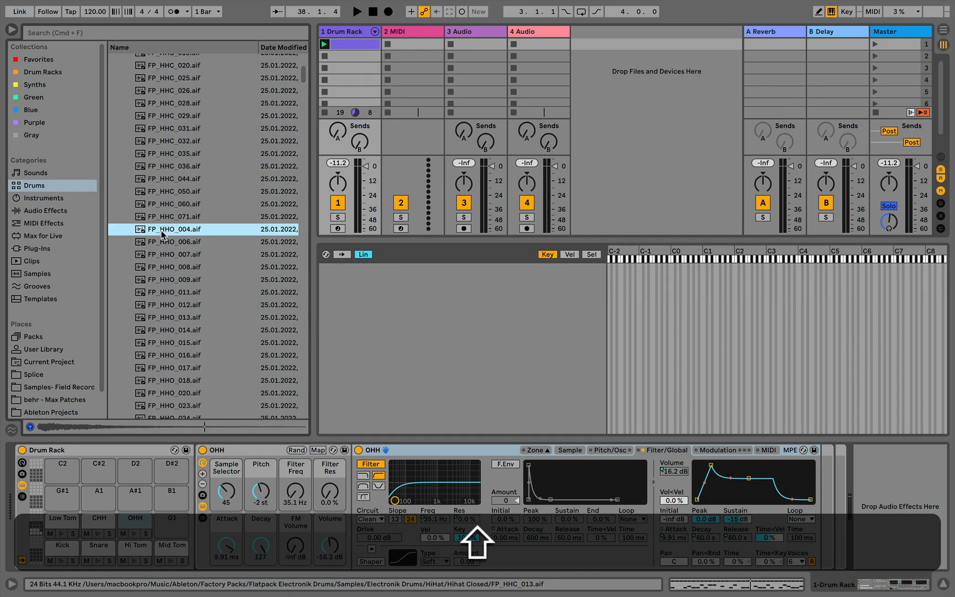
pyautogui.moveTo(139, 231); pyautogui.dragTo(370, 312)
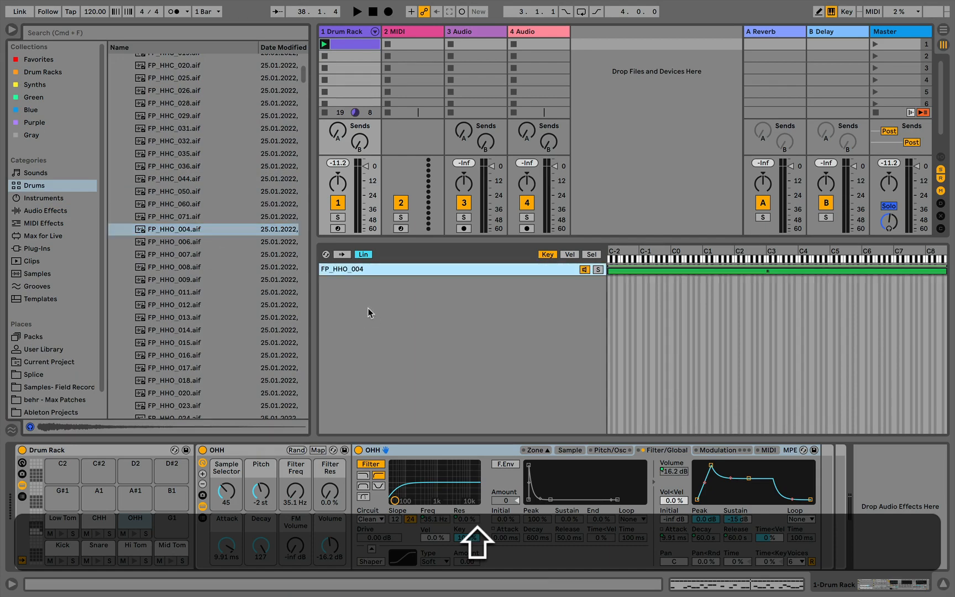
# Step: Audition the open hi-hat samples and add FP_HHO_006.aif and FP_HHO_013.aif to the OHH Sampler's zone list
pyautogui.click(166, 248)
pyautogui.moveTo(146, 248); pyautogui.dragTo(384, 302)
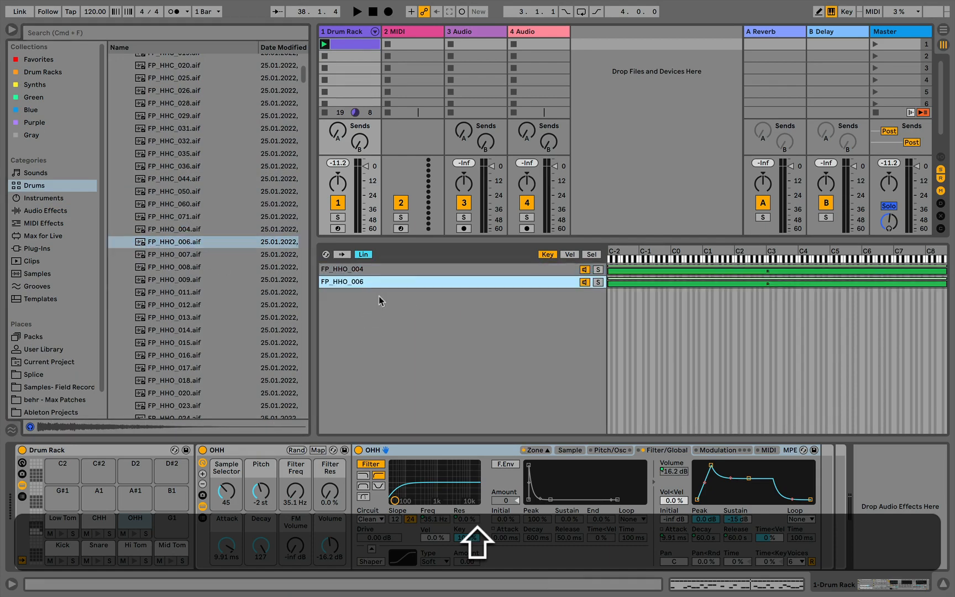
pyautogui.click(170, 262)
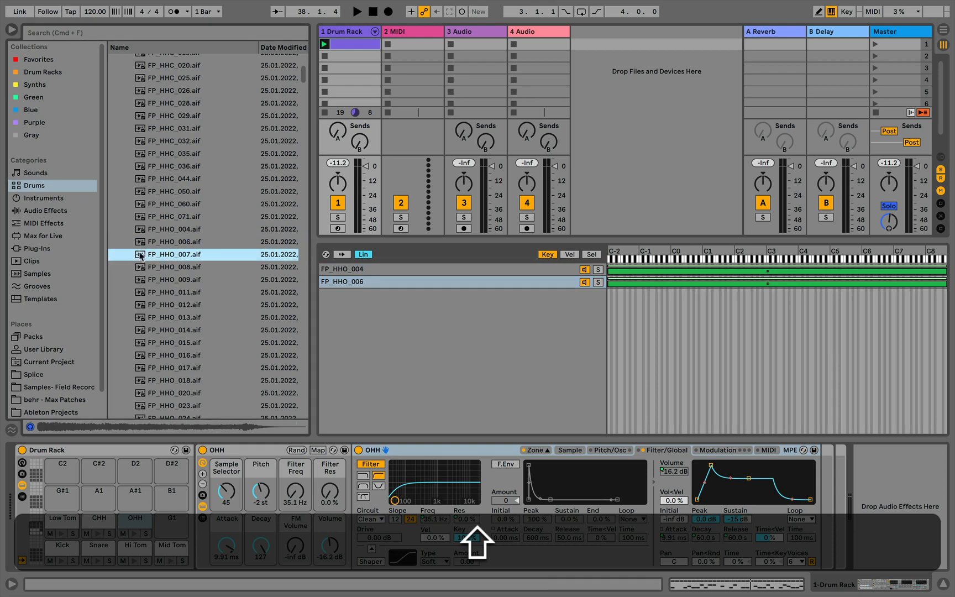
pyautogui.click(156, 270)
pyautogui.click(153, 280)
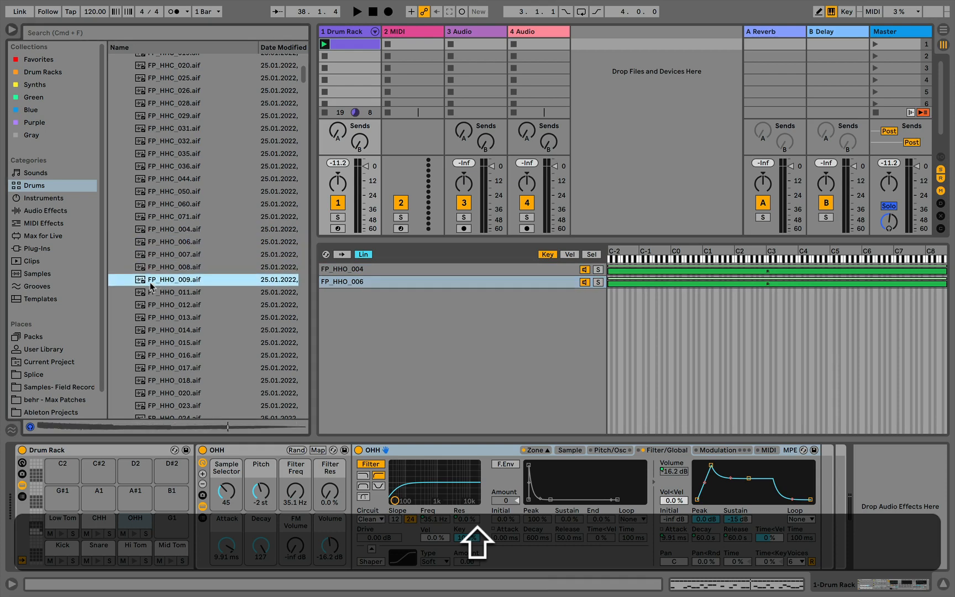
pyautogui.click(172, 293)
pyautogui.scroll(-3, 172, 296)
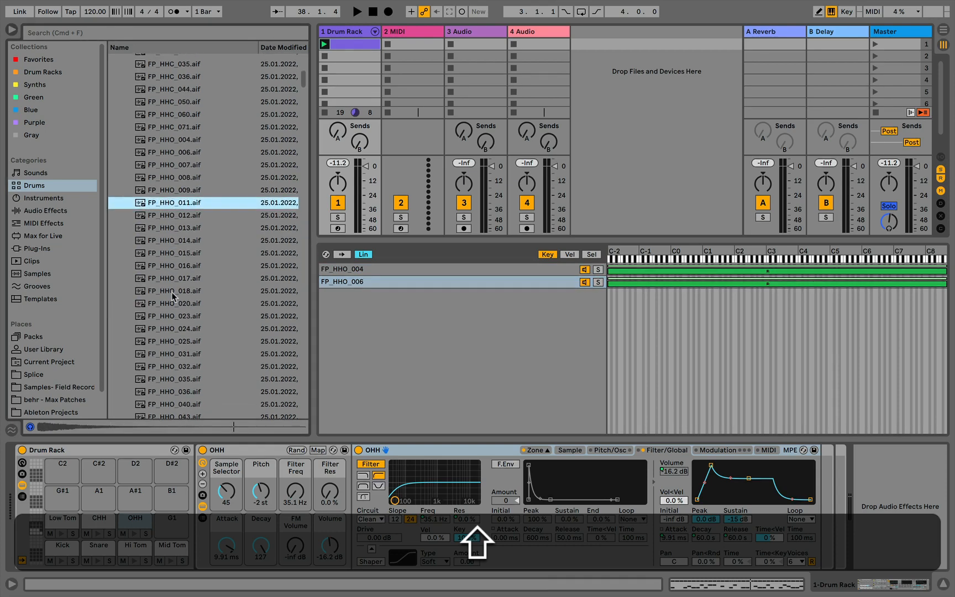
pyautogui.click(165, 215)
pyautogui.click(164, 230)
pyautogui.click(160, 242)
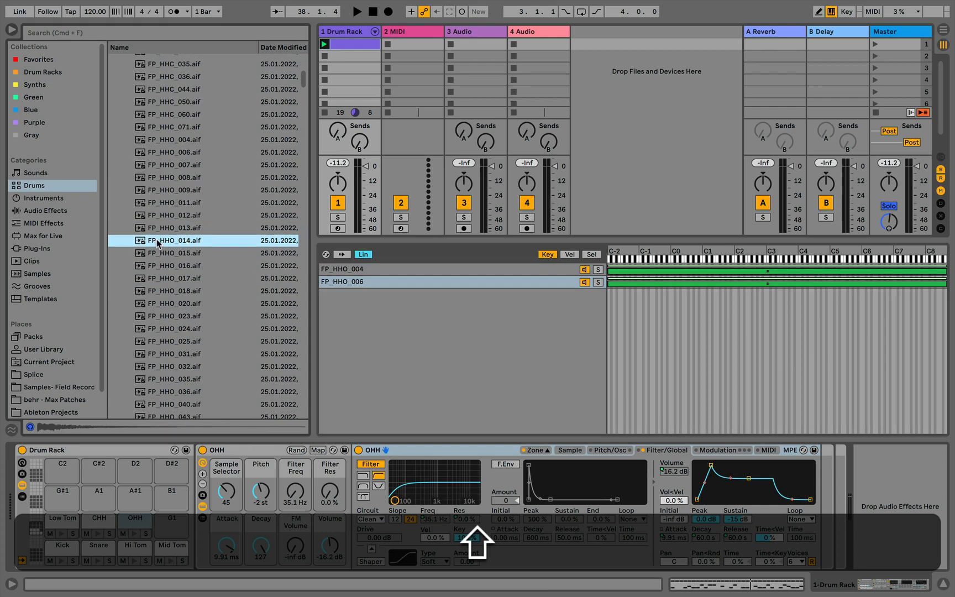
pyautogui.click(140, 232)
pyautogui.moveTo(141, 233); pyautogui.dragTo(406, 310)
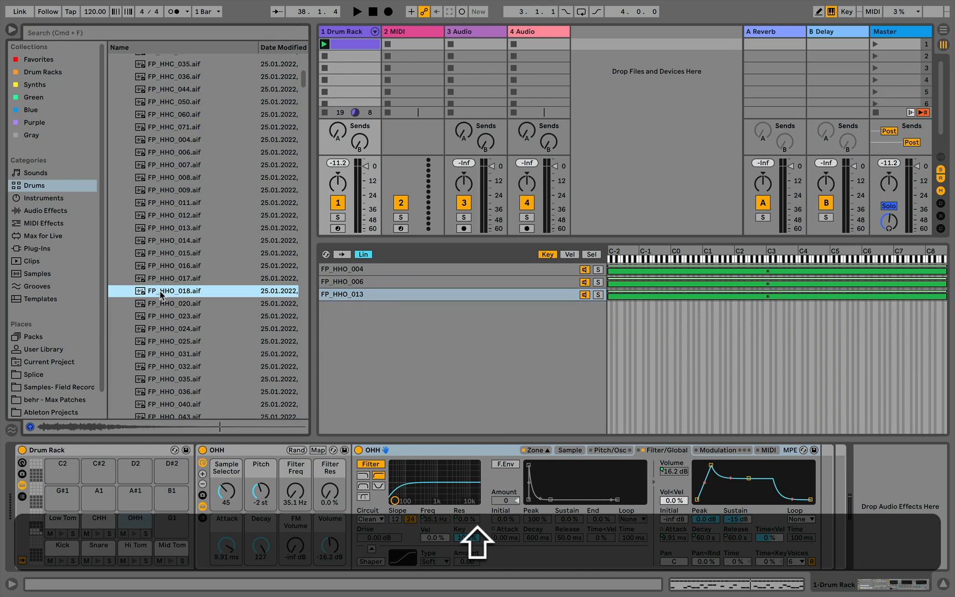
# Step: Audition more hi-hat samples and add 606_HHO.aif to the OHH Sampler's zone list
pyautogui.click(145, 278)
pyautogui.click(157, 341)
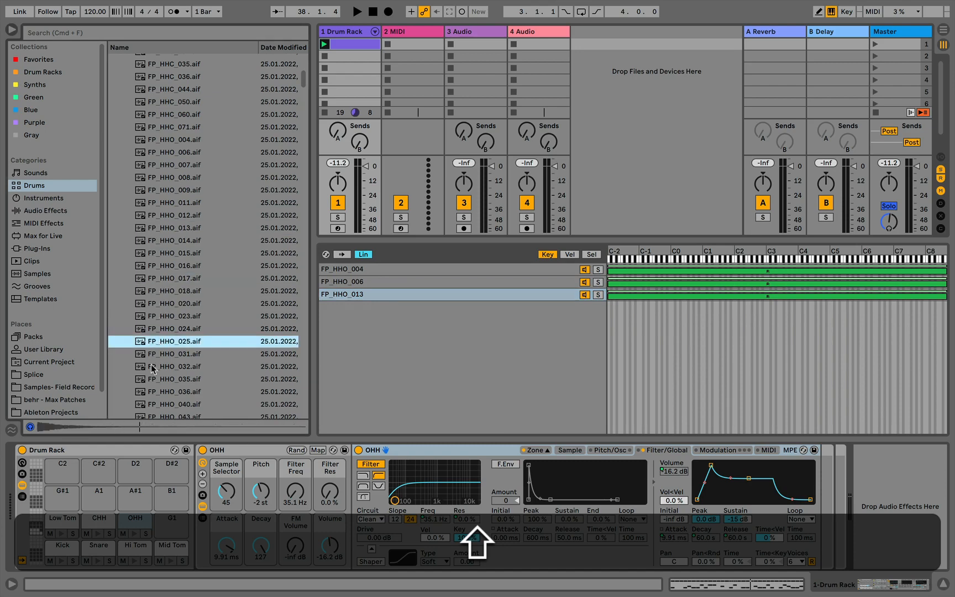
pyautogui.click(154, 366)
pyautogui.scroll(-3, 156, 354)
pyautogui.click(158, 313)
pyautogui.click(157, 337)
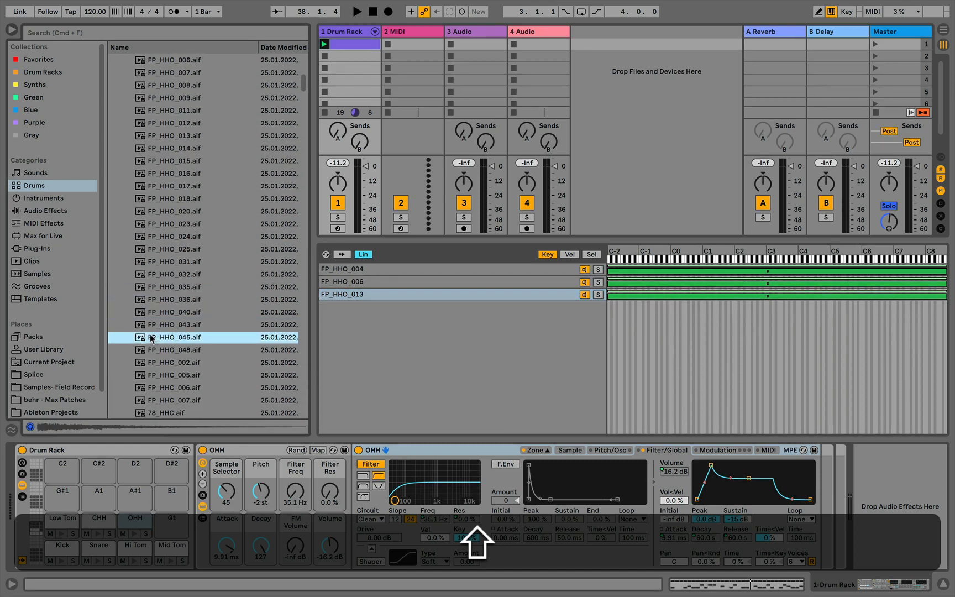
pyautogui.click(155, 364)
pyautogui.scroll(-5, 156, 357)
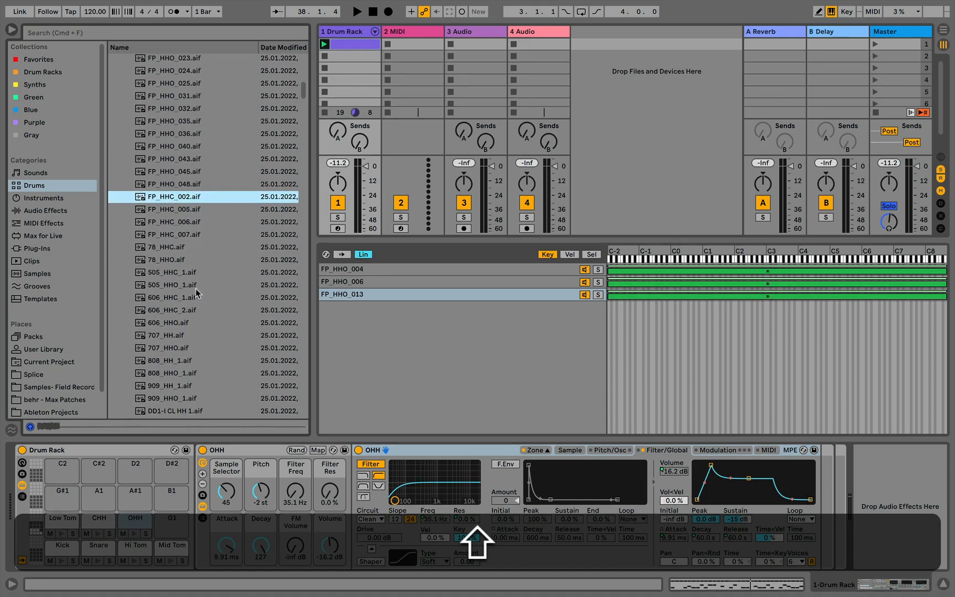
pyautogui.click(166, 285)
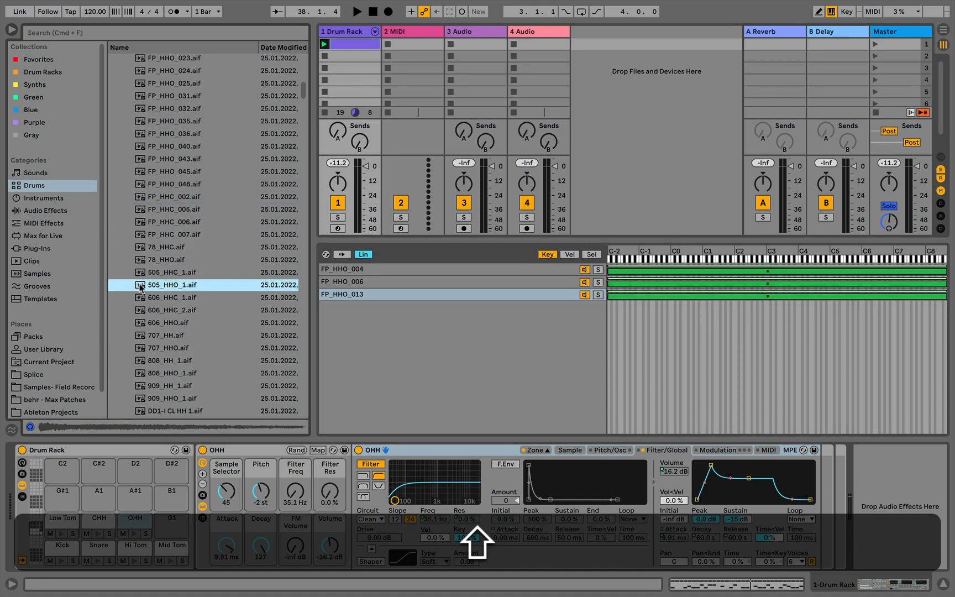
pyautogui.click(168, 321)
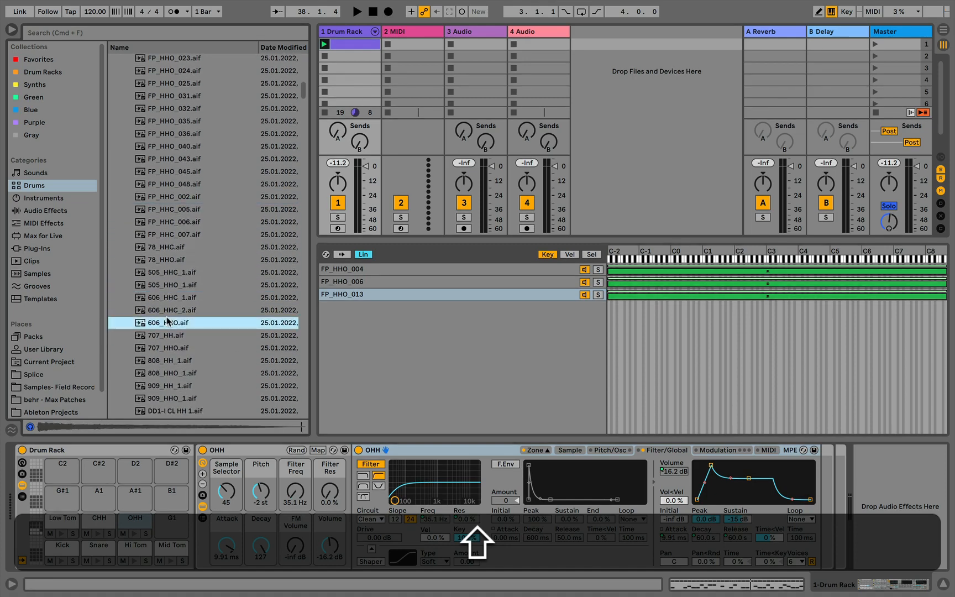
pyautogui.moveTo(167, 322); pyautogui.dragTo(388, 363)
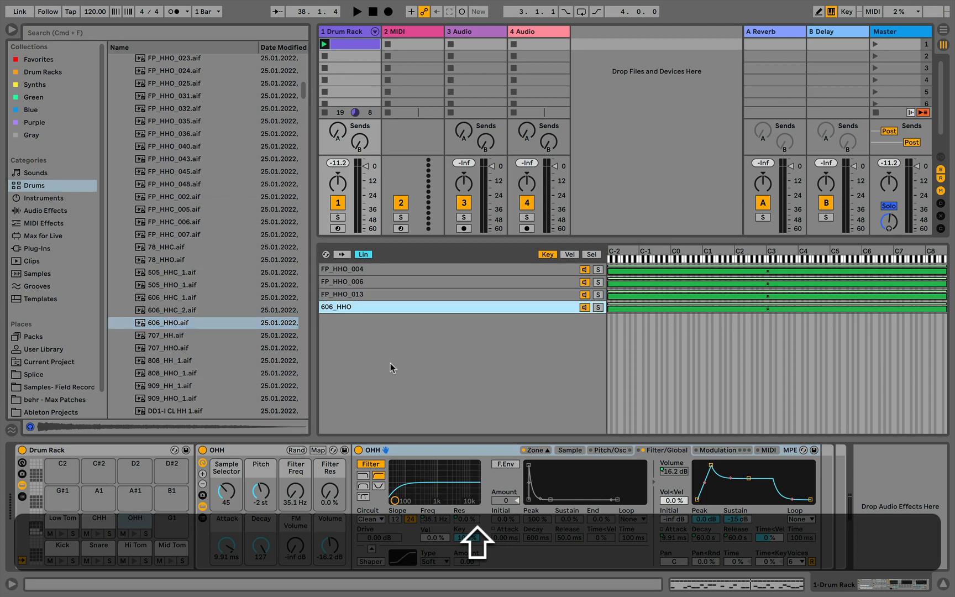
# Step: Distribute the sample select ranges of the four OHH samples equally
pyautogui.click(591, 255)
pyautogui.rightClick(646, 257)
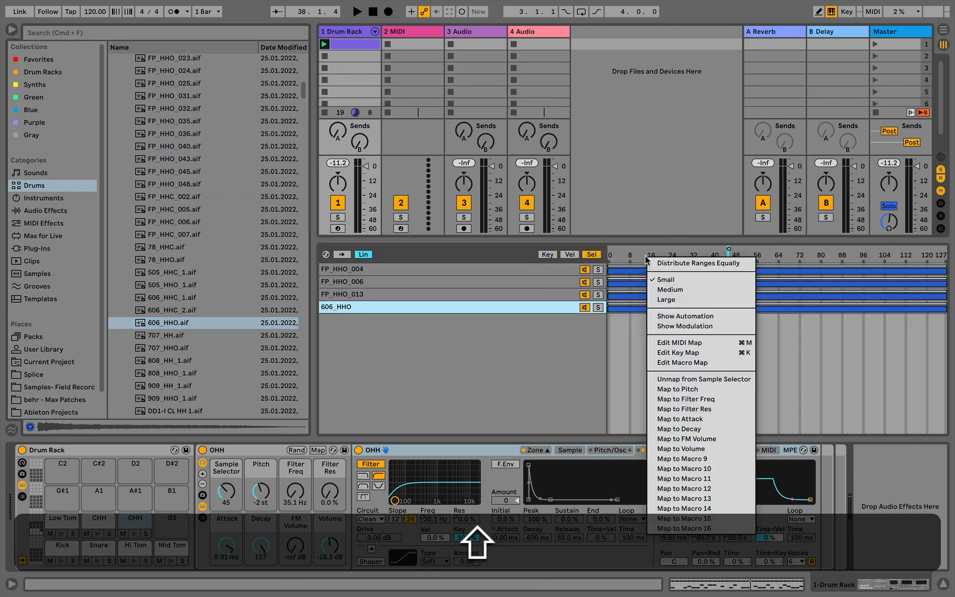
pyautogui.click(651, 263)
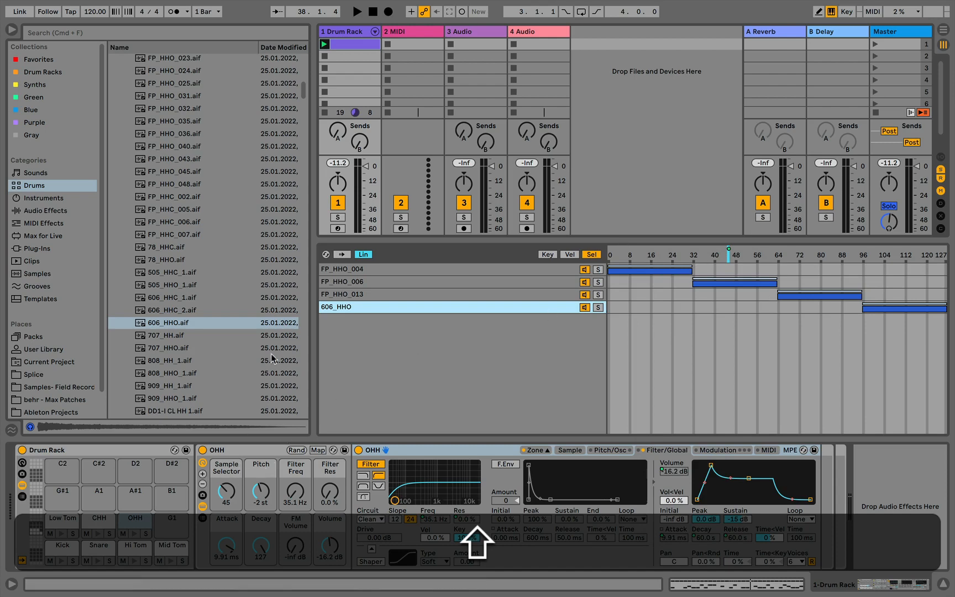
# Step: Arm the Drum Rack track and show the Drum Rack's chain list beside its pads
pyautogui.click(337, 228)
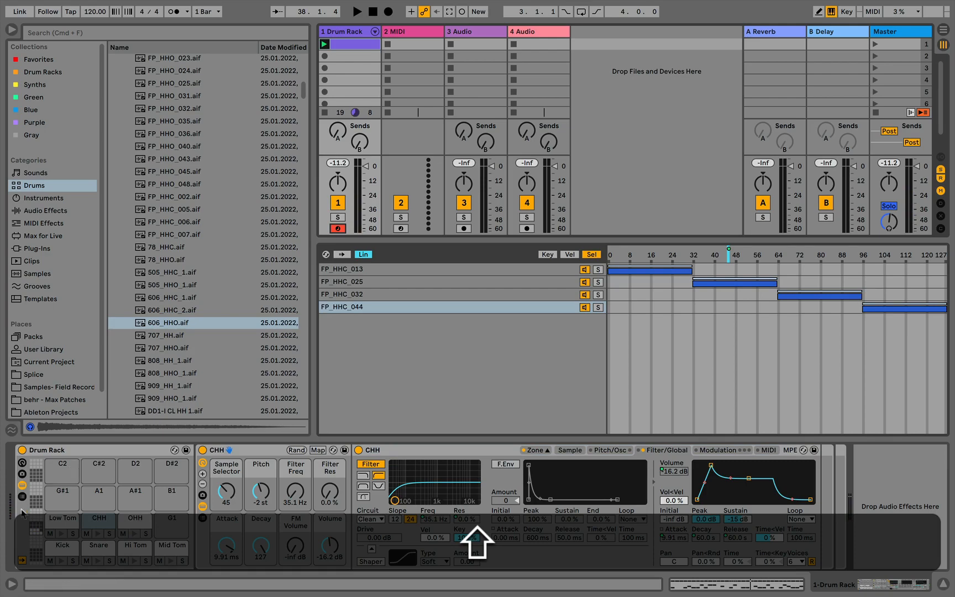
pyautogui.scroll(10, 16, 509)
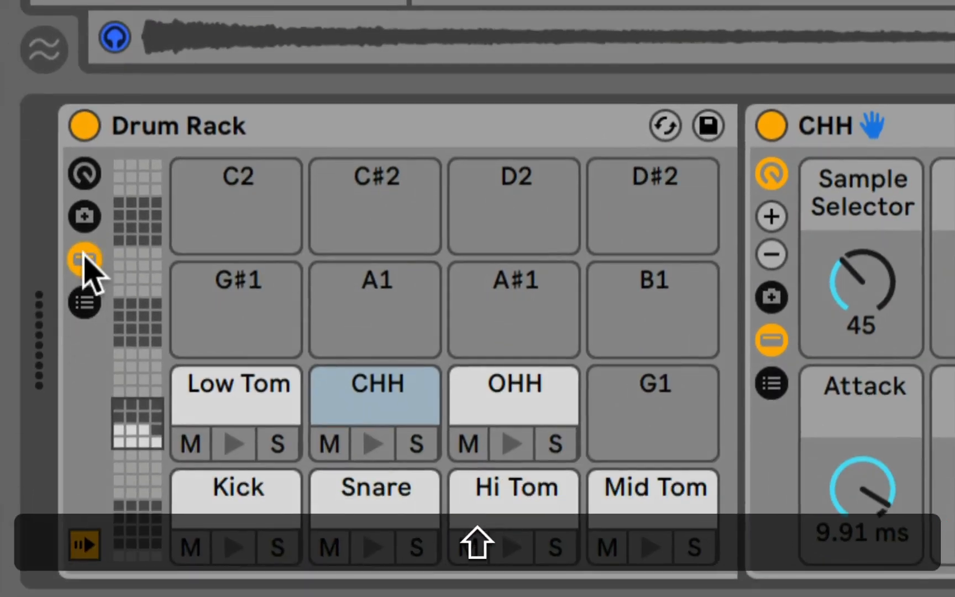
pyautogui.click(82, 259)
pyautogui.click(81, 261)
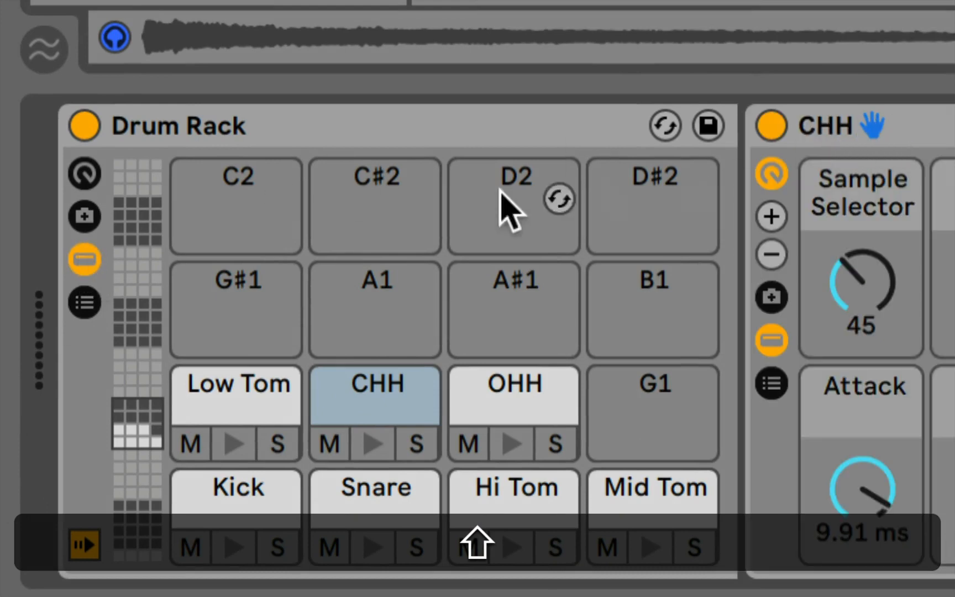
pyautogui.click(86, 304)
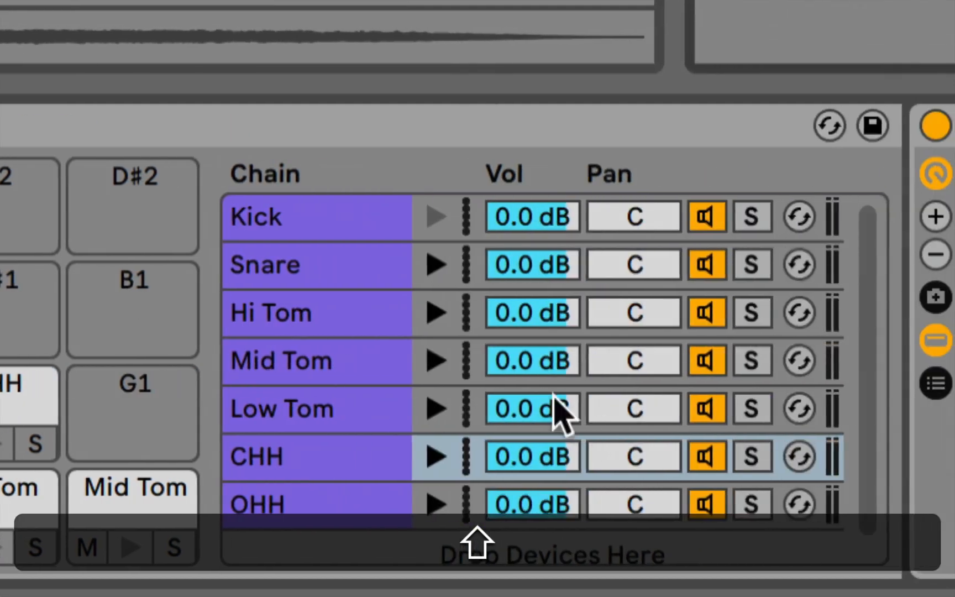
# Step: Audition all seven Drum Rack chains in order, from Kick through OHH
pyautogui.click(435, 218)
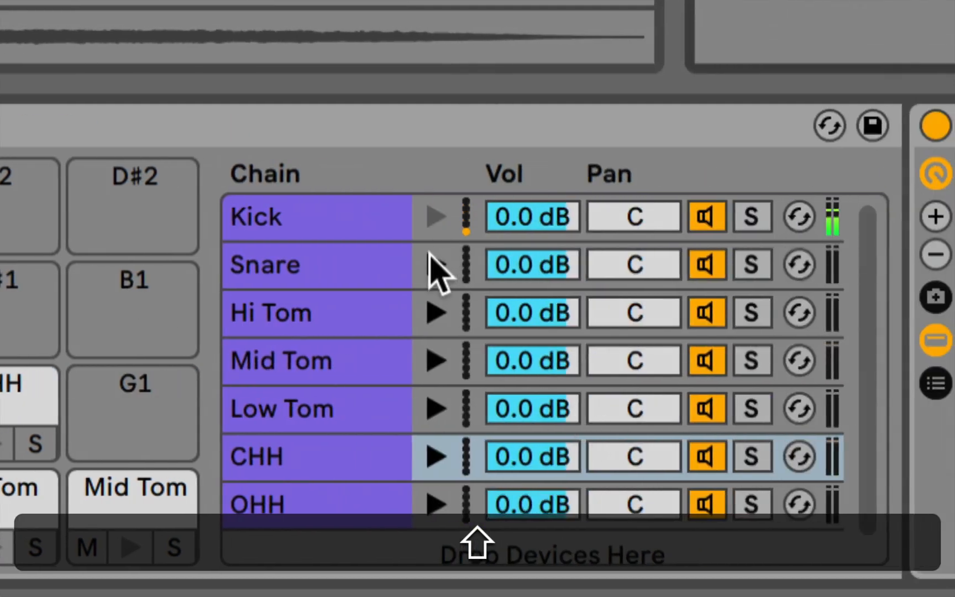
pyautogui.click(436, 265)
pyautogui.click(437, 313)
pyautogui.click(436, 360)
pyautogui.click(436, 408)
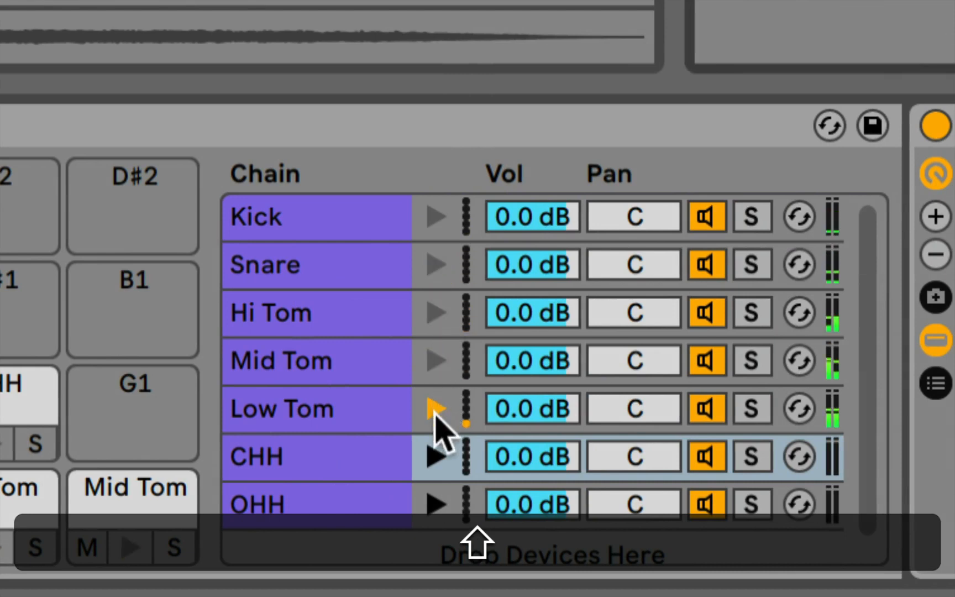
pyautogui.click(436, 456)
pyautogui.click(437, 504)
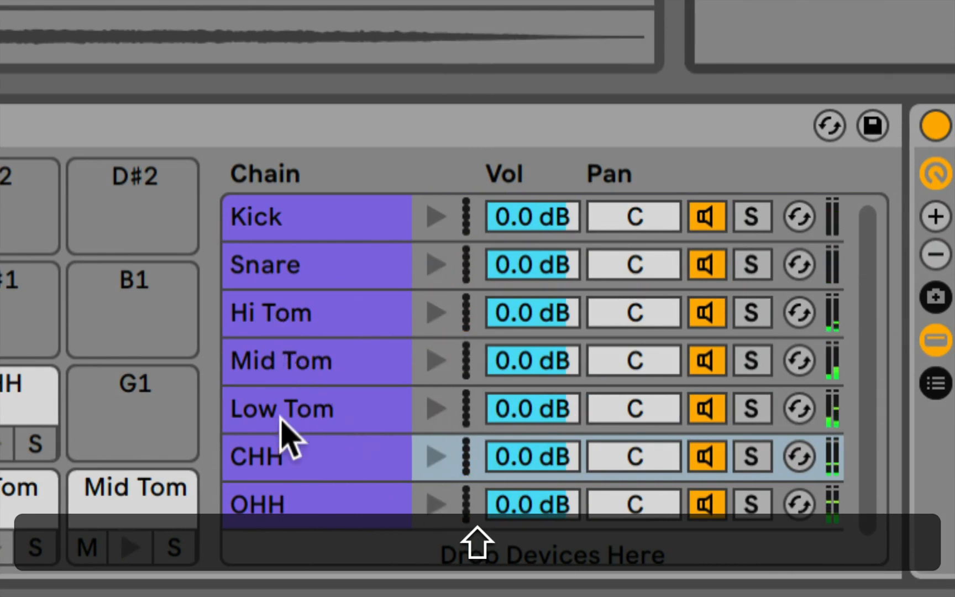
# Step: Select the Mid Tom chain and set its Sample Selector macro to 101
pyautogui.click(309, 378)
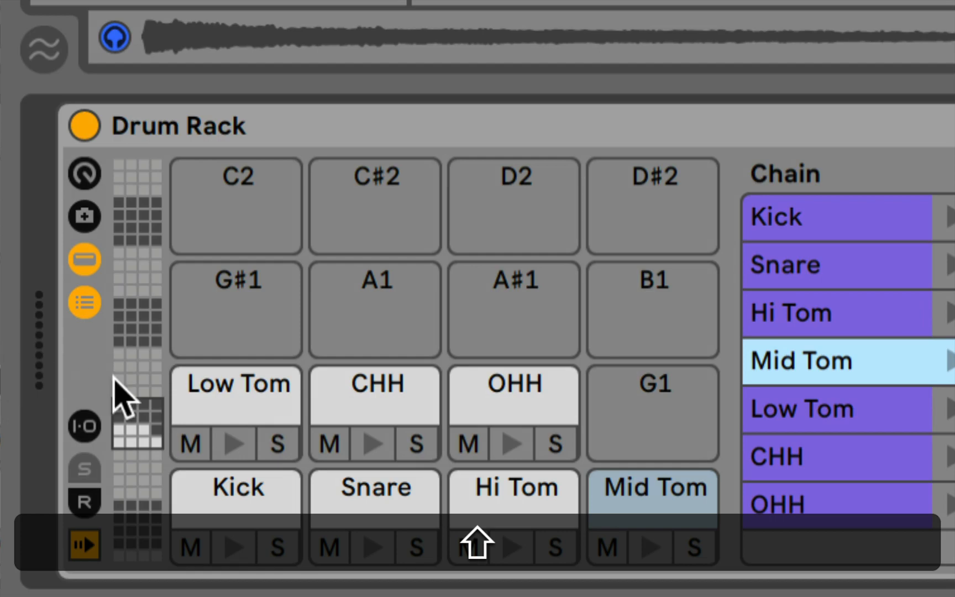
pyautogui.hscroll(10, 528, 363)
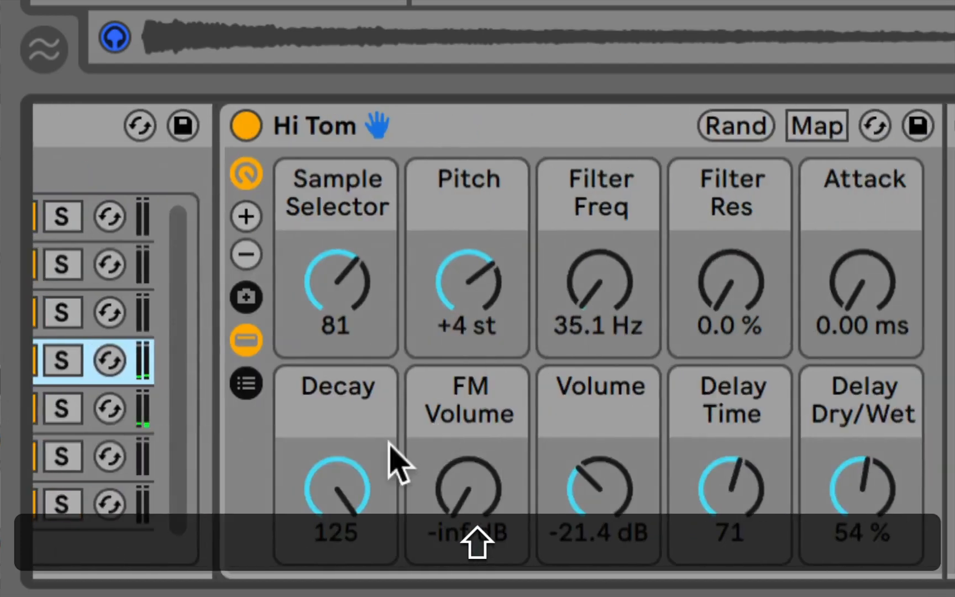
pyautogui.moveTo(341, 320); pyautogui.dragTo(341, 285)
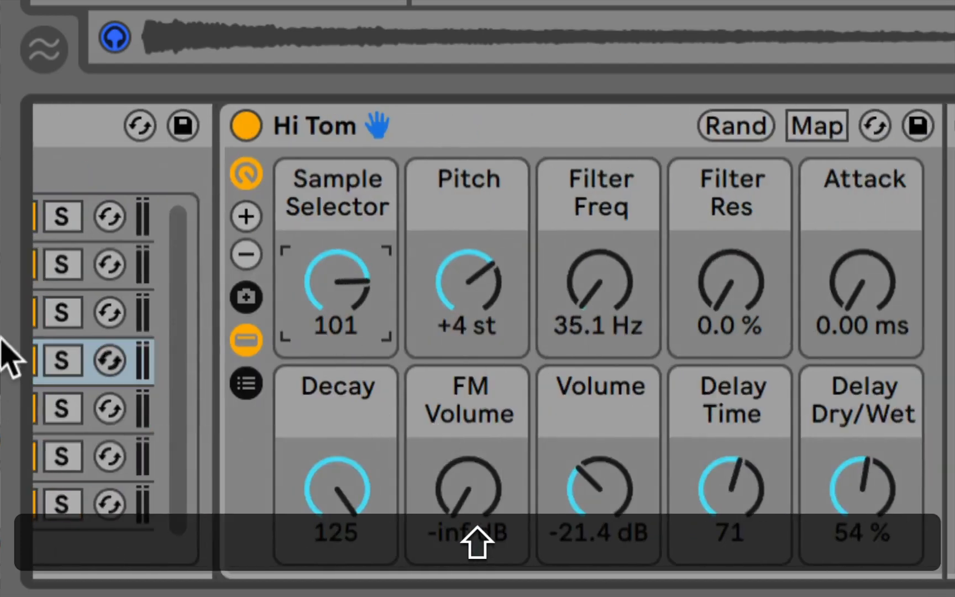
pyautogui.hscroll(-10, 117, 362)
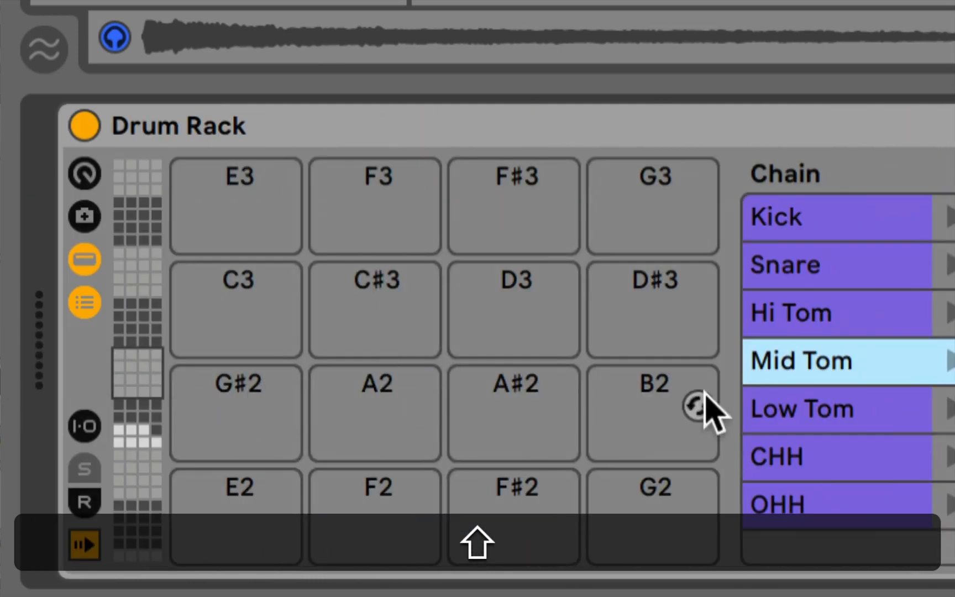
# Step: Select the Low Tom chain and raise its Sample Selector macro to choose a different sample
pyautogui.click(774, 410)
pyautogui.hscroll(5, 926, 433)
pyautogui.hscroll(6, 565, 363)
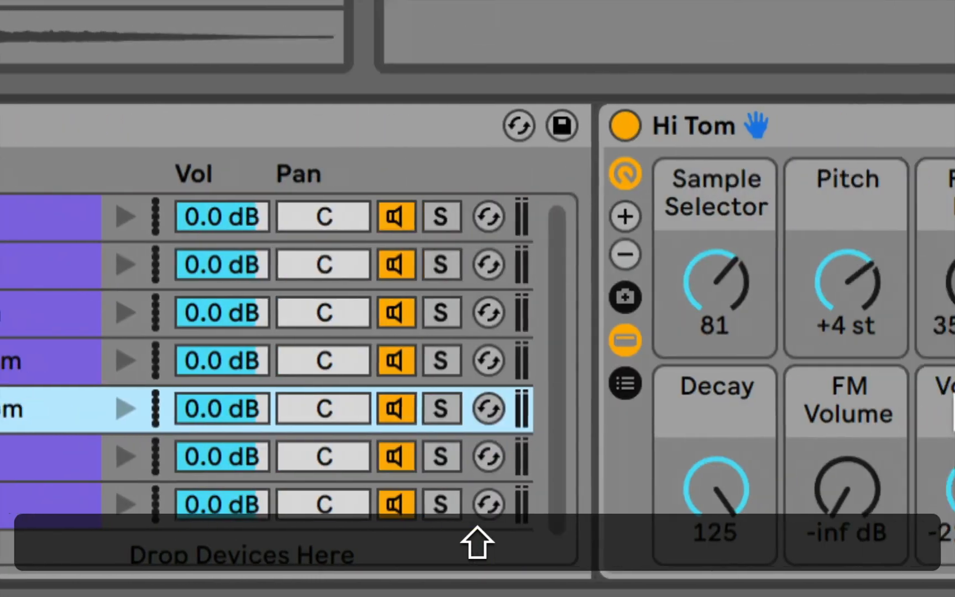
pyautogui.moveTo(330, 288); pyautogui.dragTo(331, 235)
pyautogui.hscroll(-7, 7, 309)
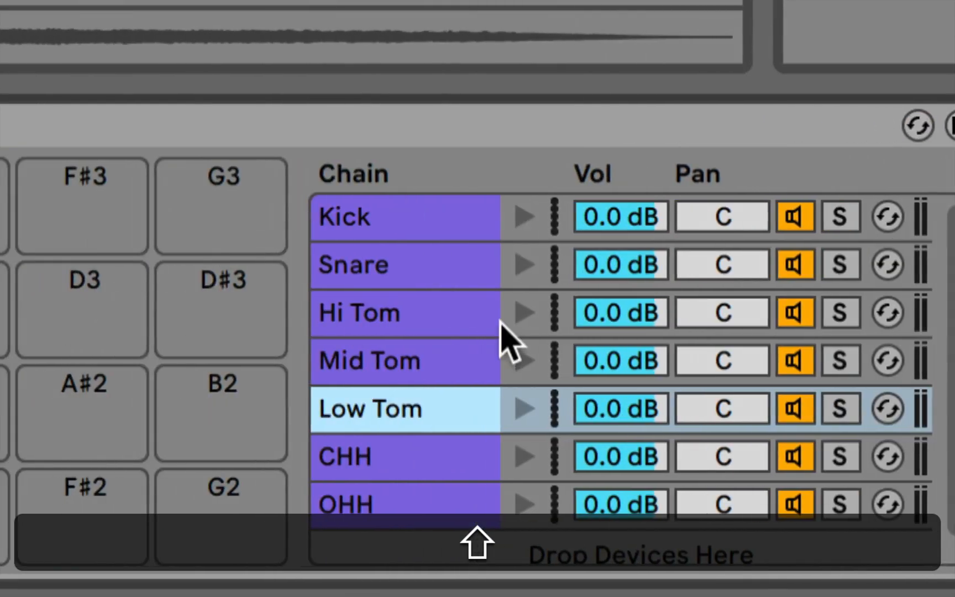
# Step: Audition the Kick, Snare, Hi Tom, Mid Tom and Low Tom chains again, then select CHH and audition OHH
pyautogui.click(525, 219)
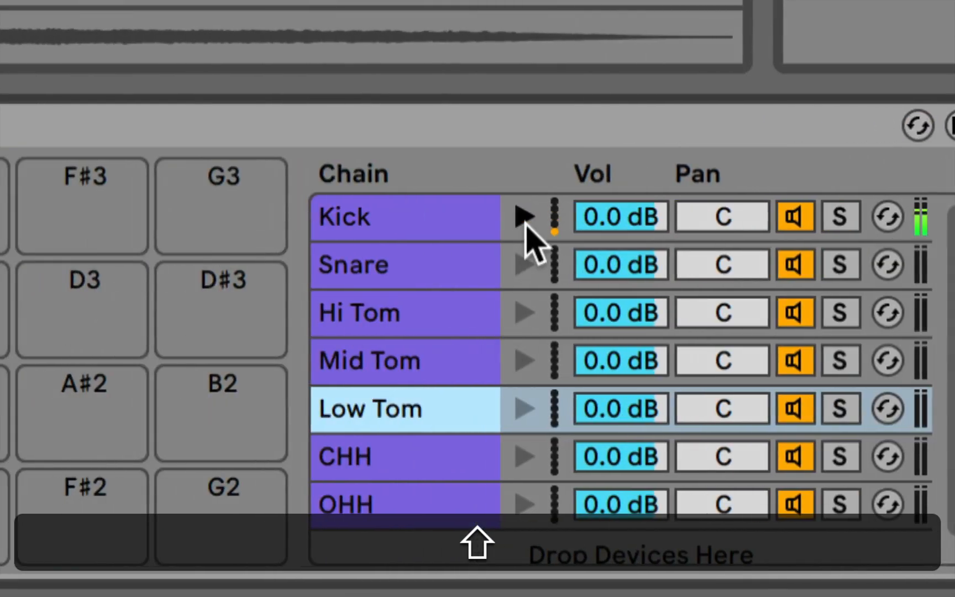
pyautogui.click(526, 266)
pyautogui.click(526, 313)
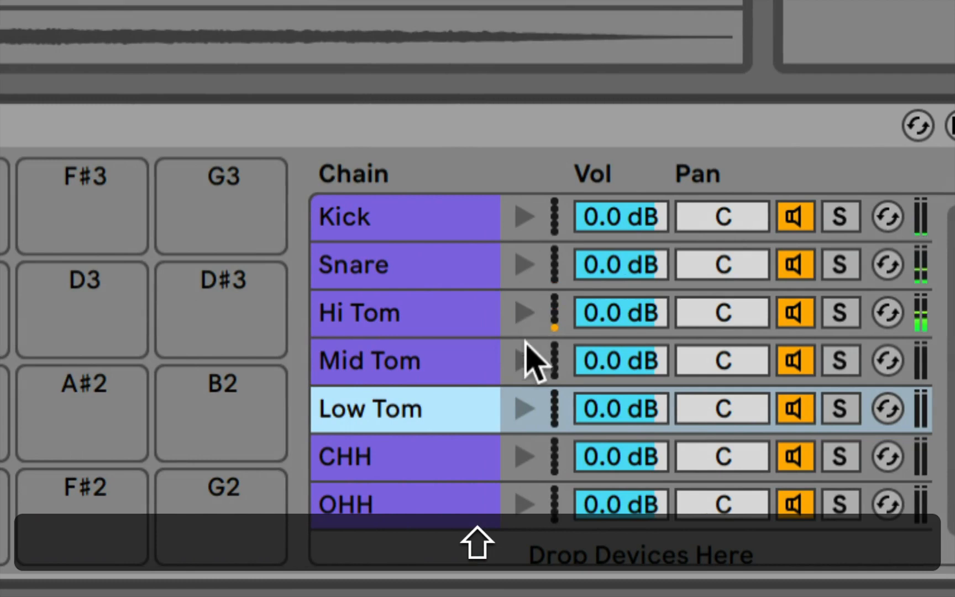
pyautogui.click(525, 362)
pyautogui.click(524, 410)
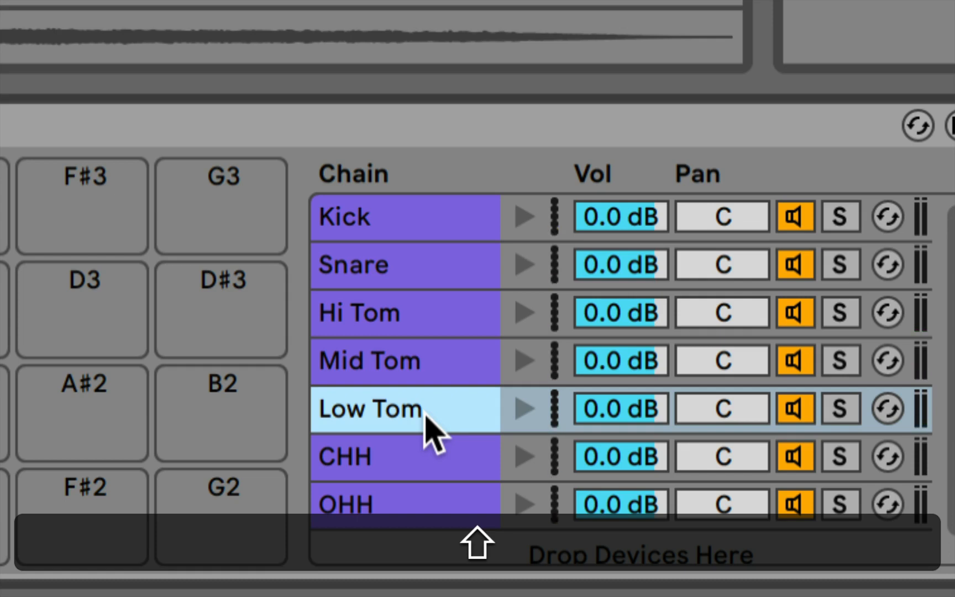
pyautogui.click(376, 464)
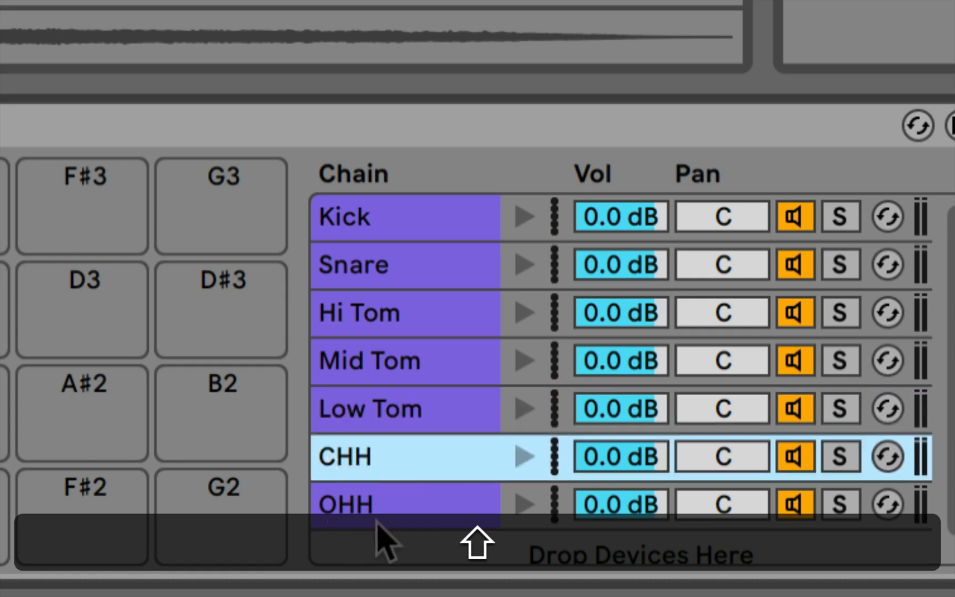
pyautogui.click(526, 504)
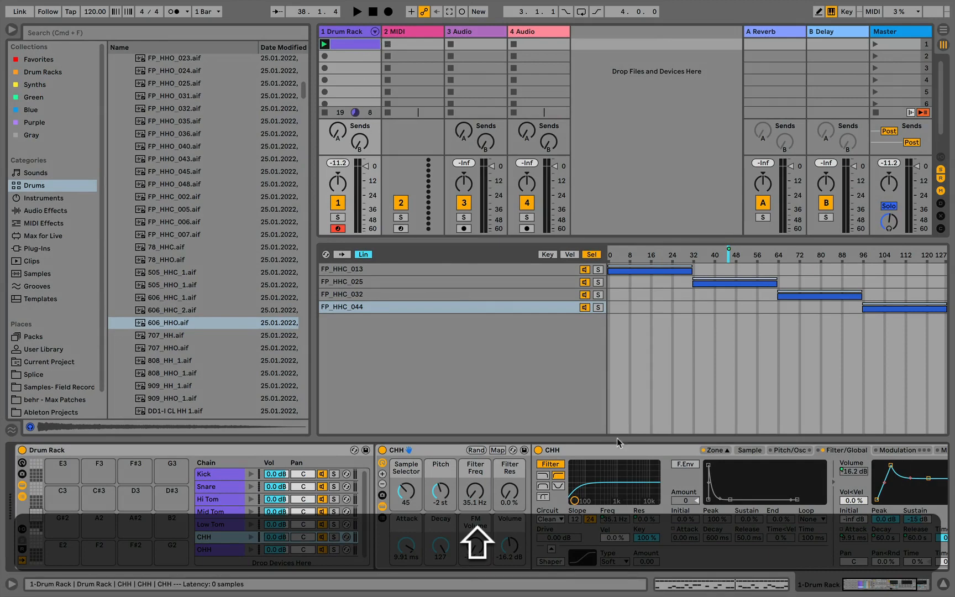
# Step: Hide the Sampler zone editor and the browser, and unfold the Drum Rack track to show its chains in the mixer
pyautogui.click(712, 450)
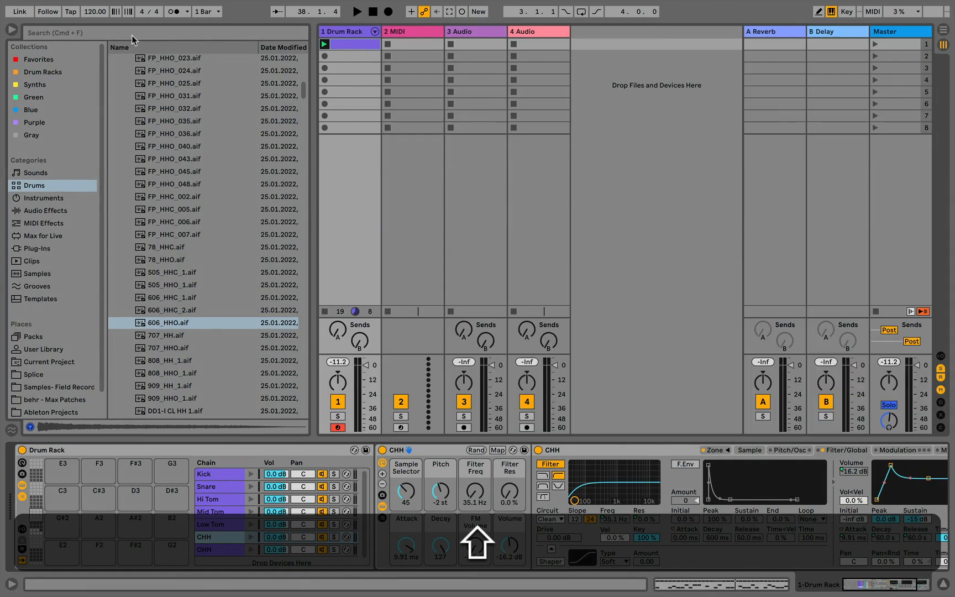
pyautogui.click(11, 30)
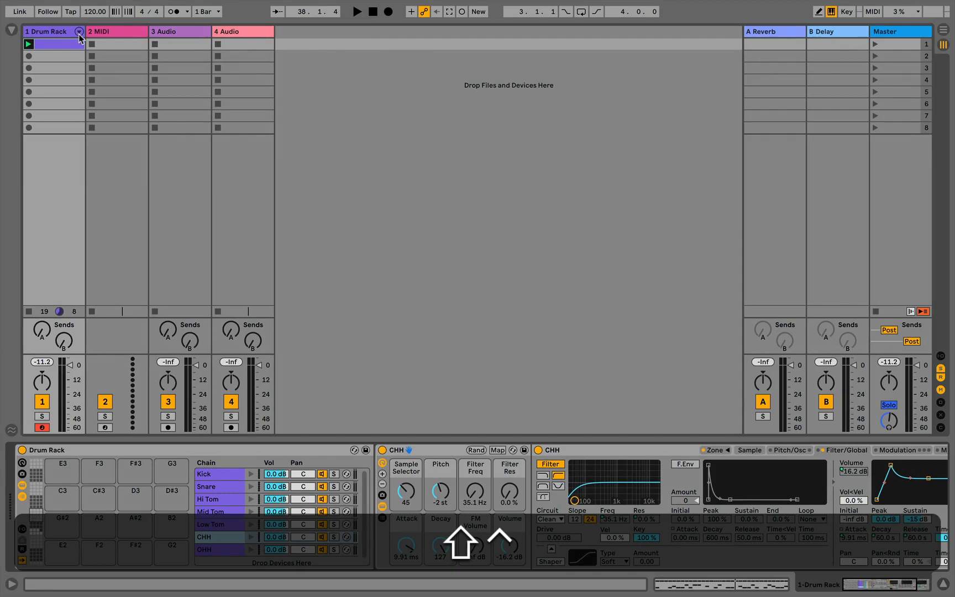
pyautogui.keyDown('shift'); pyautogui.click(79, 31); pyautogui.keyUp('shift')
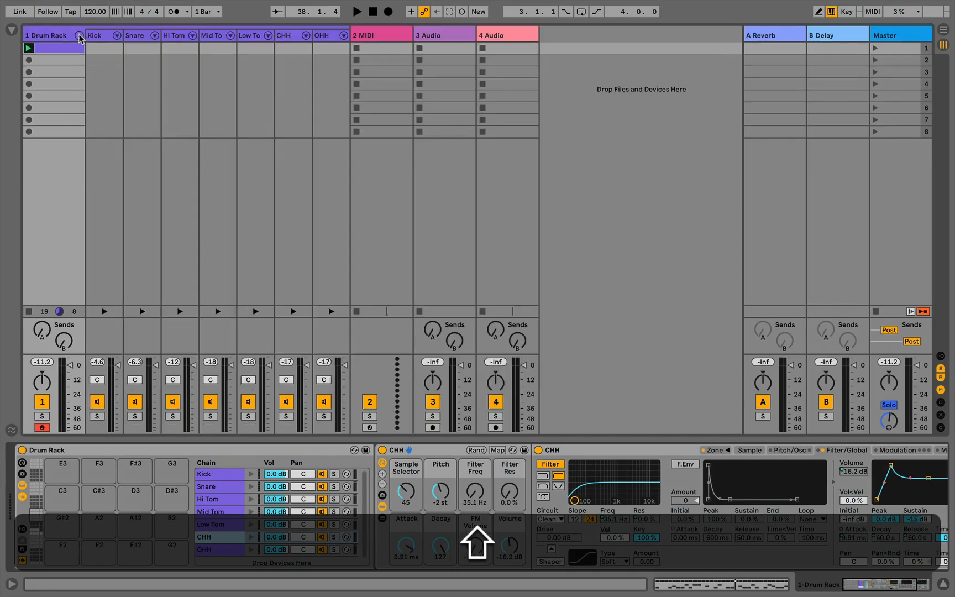
# Step: Select the Kick chain in the mixer, try lowering its volume and reset it to 0 dB
pyautogui.keyDown('shift'); pyautogui.click(98, 36); pyautogui.keyUp('shift')
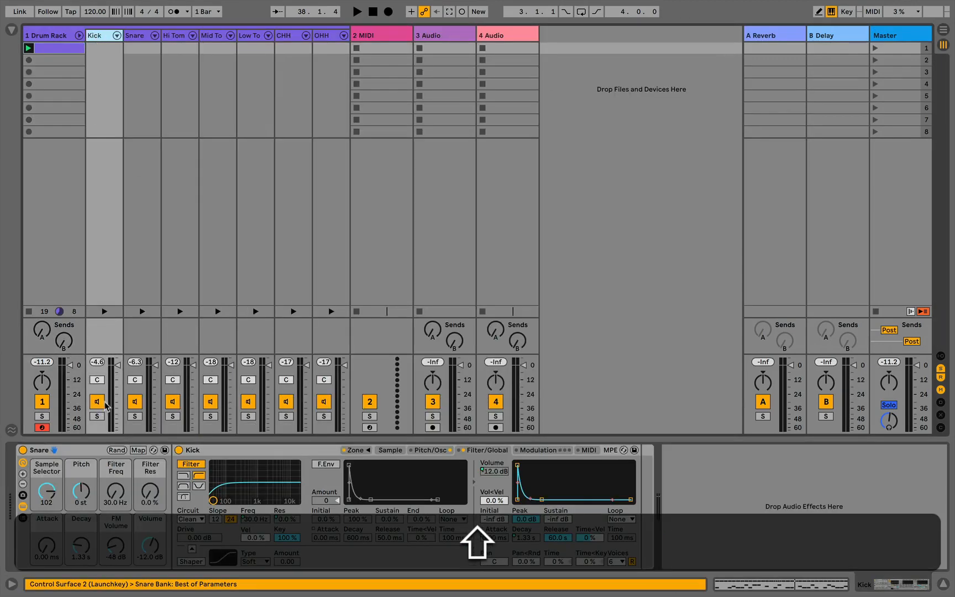
pyautogui.moveTo(117, 366)
pyautogui.mouseDown()
pyautogui.moveTo(117, 395)
pyautogui.moveTo(116, 379)
pyautogui.mouseUp()
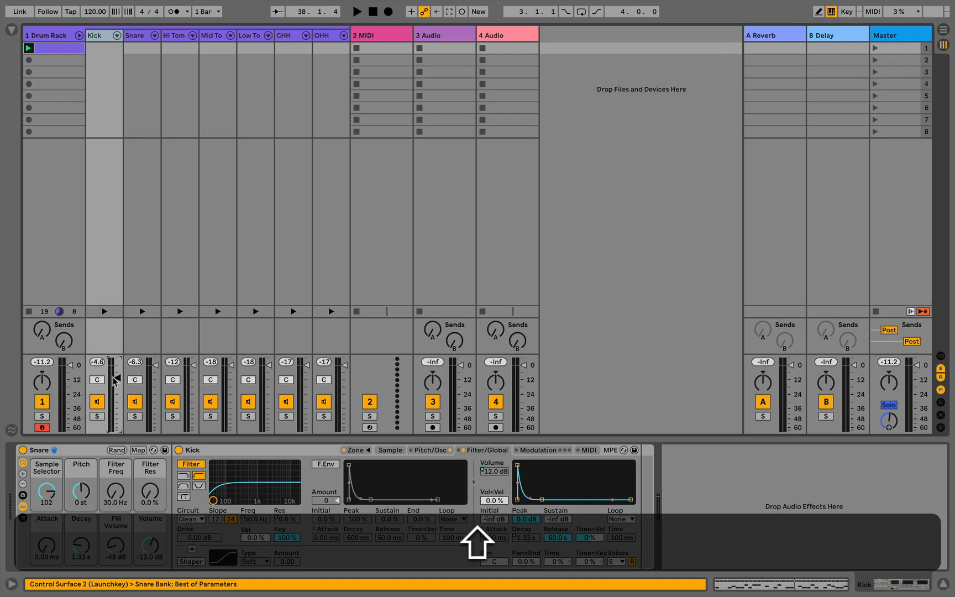
pyautogui.doubleClick(116, 379)
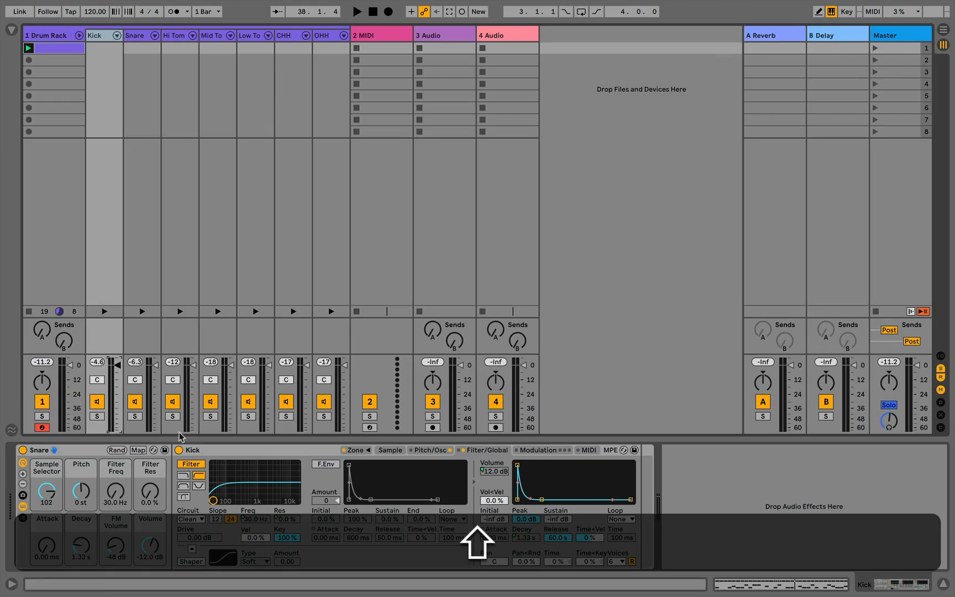
# Step: Audition the Kick, Snare, Hi Tom and Mid Tom chains from the mixer
pyautogui.click(104, 311)
pyautogui.click(142, 311)
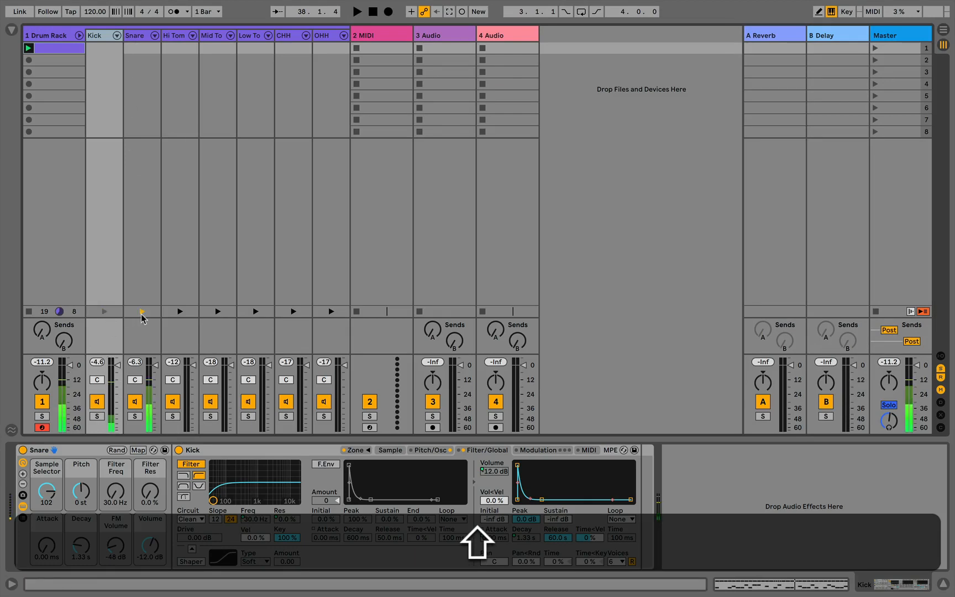
pyautogui.click(179, 312)
pyautogui.click(217, 311)
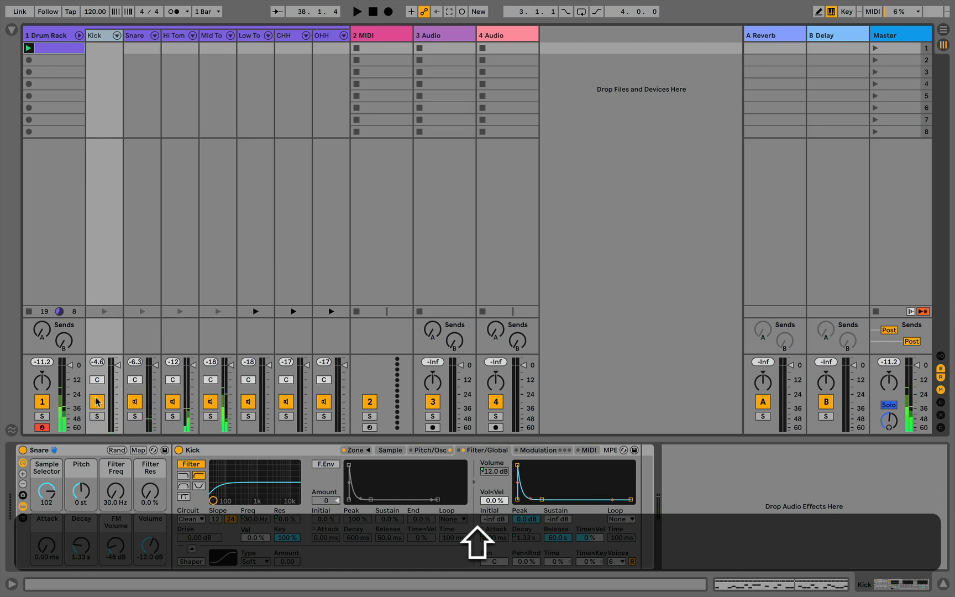
pyautogui.click(97, 417)
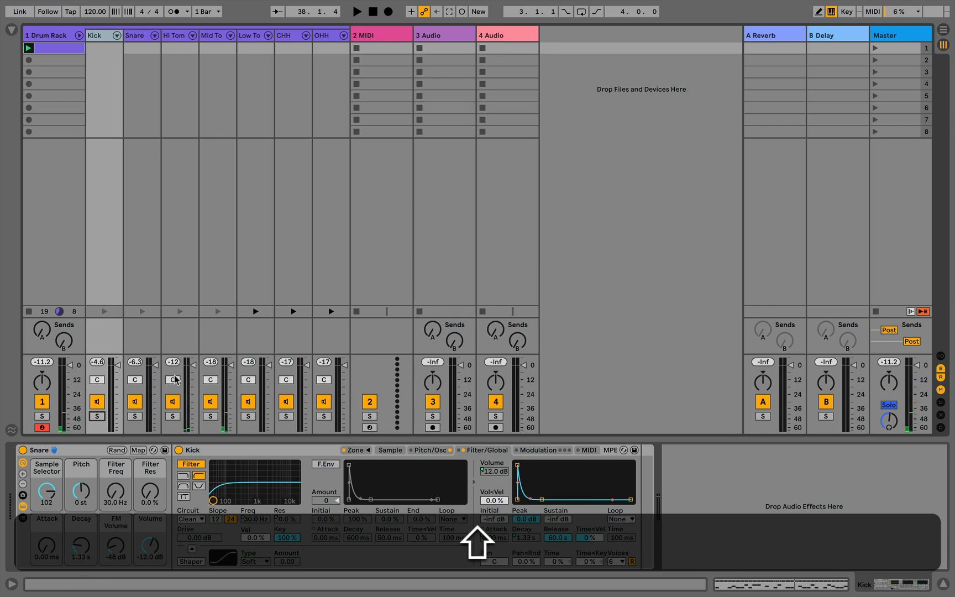
# Step: Try the Mid Tom chain's panning and the Kick chain's volume, returning both to their defaults
pyautogui.moveTo(211, 379)
pyautogui.mouseDown()
pyautogui.moveTo(211, 369)
pyautogui.moveTo(214, 389)
pyautogui.mouseUp()
pyautogui.doubleClick(214, 380)
pyautogui.click(122, 367)
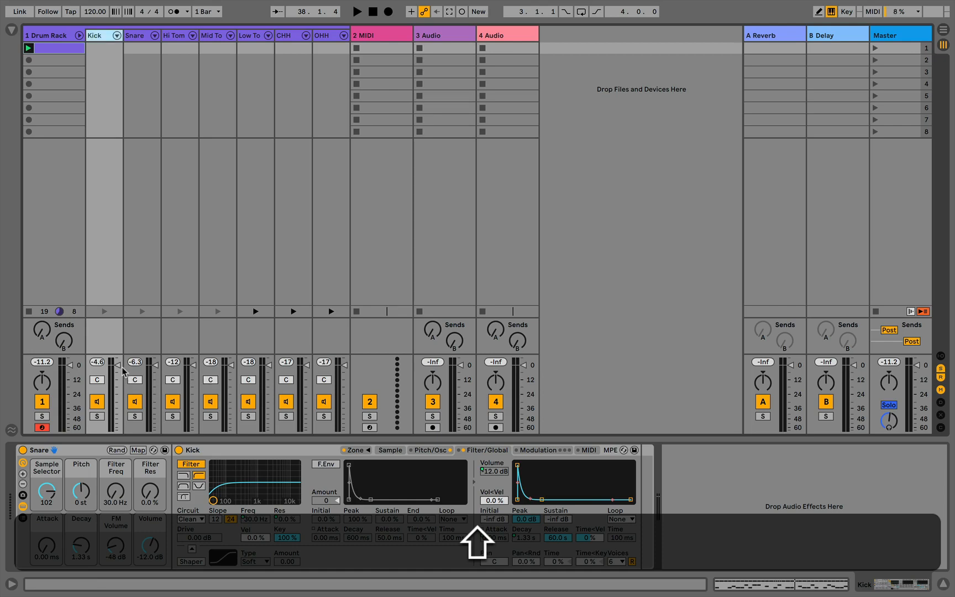
pyautogui.moveTo(117, 384)
pyautogui.mouseDown()
pyautogui.moveTo(117, 423)
pyautogui.moveTo(115, 374)
pyautogui.mouseUp()
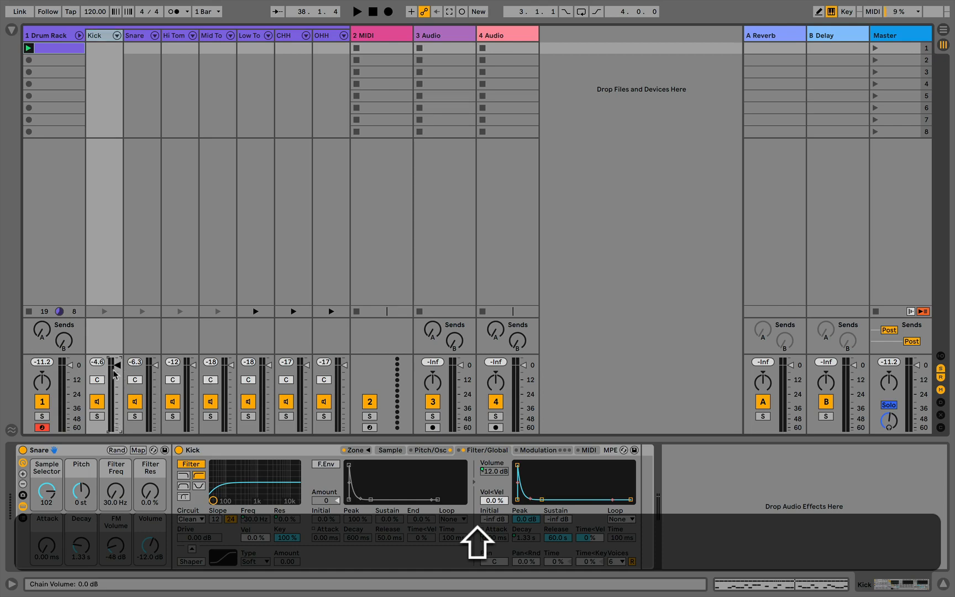
# Step: Reset the peak level readings of the Kick, Snare, tom and CHH chains, and fold the Drum Rack track
pyautogui.click(98, 362)
pyautogui.click(135, 362)
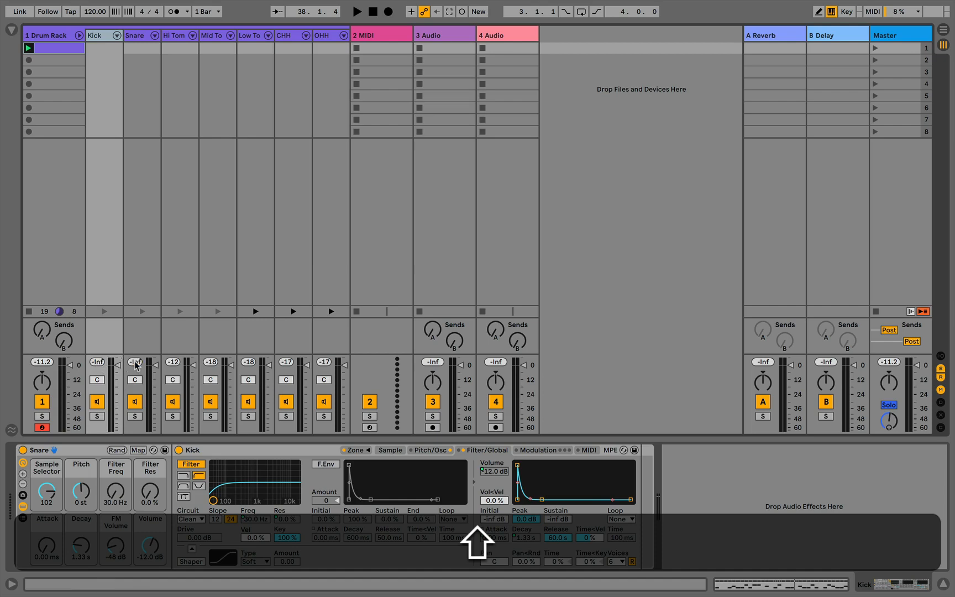
pyautogui.click(173, 362)
pyautogui.click(211, 362)
pyautogui.click(249, 362)
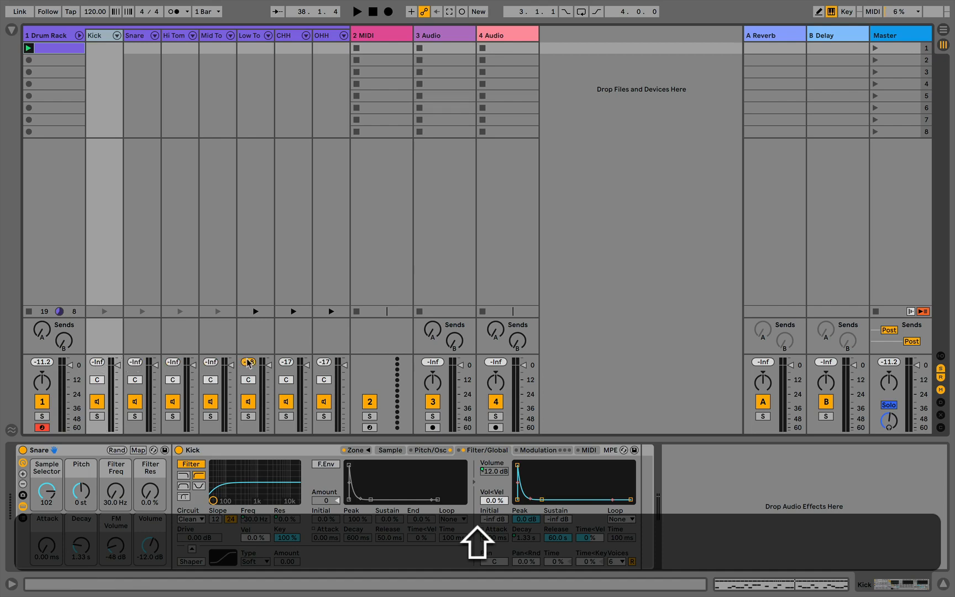
pyautogui.click(284, 363)
pyautogui.click(79, 36)
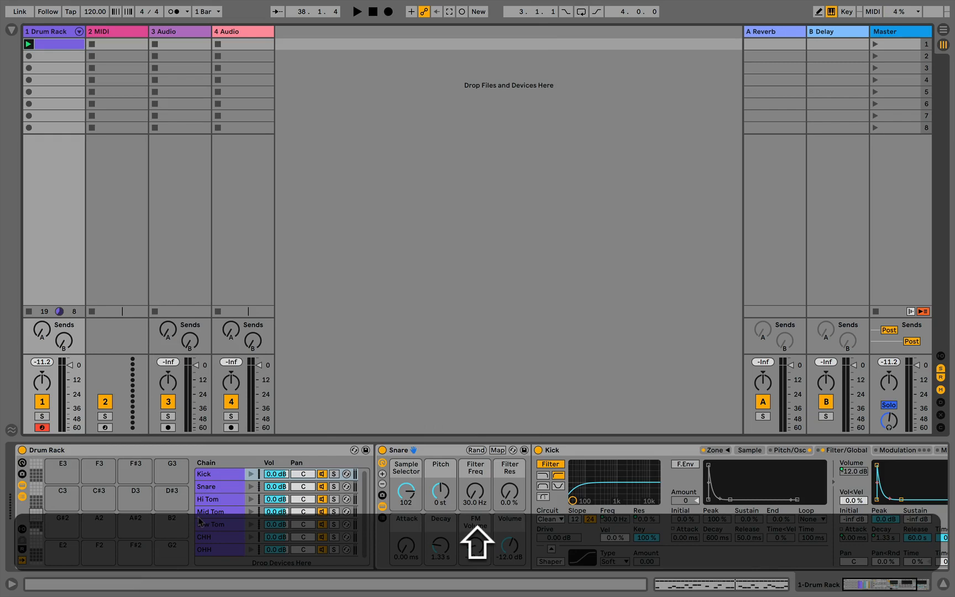
# Step: Hide the Drum Rack's chain list and show it again
pyautogui.click(23, 497)
pyautogui.click(23, 498)
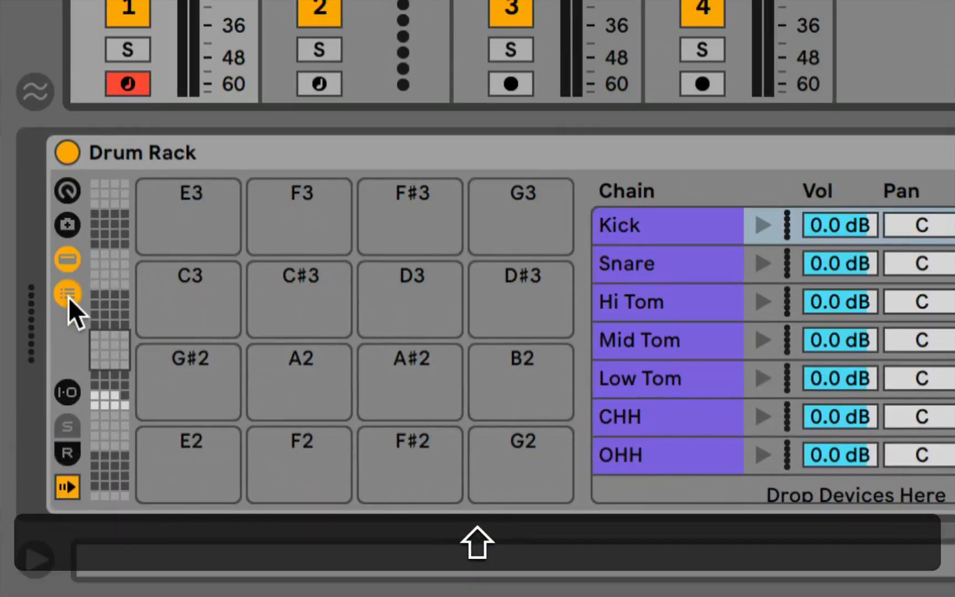
pyautogui.click(69, 296)
pyautogui.click(69, 297)
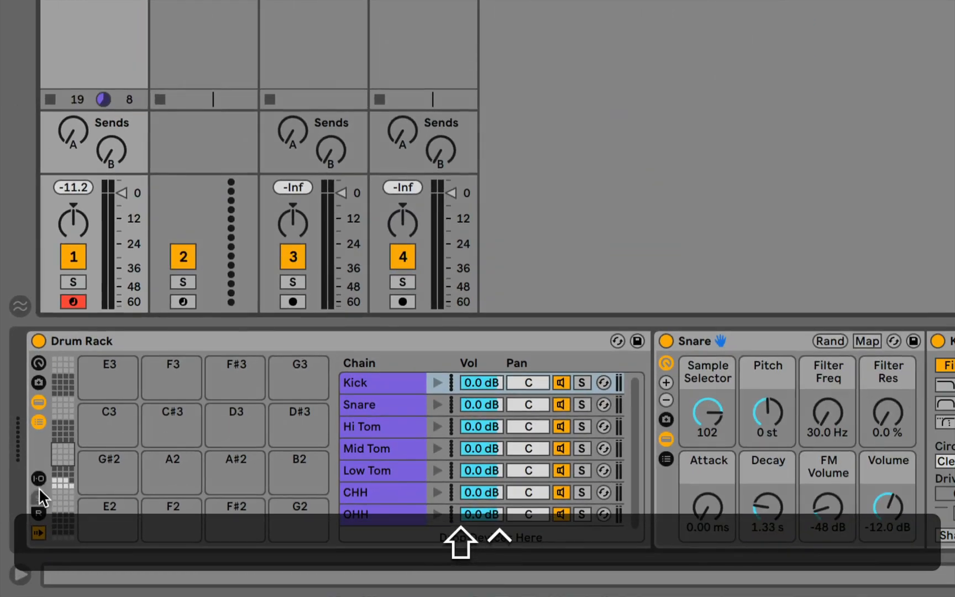
# Step: Show the input and output settings of the Drum Rack chains and bring the pads starting at C1 into view
pyautogui.click(39, 477)
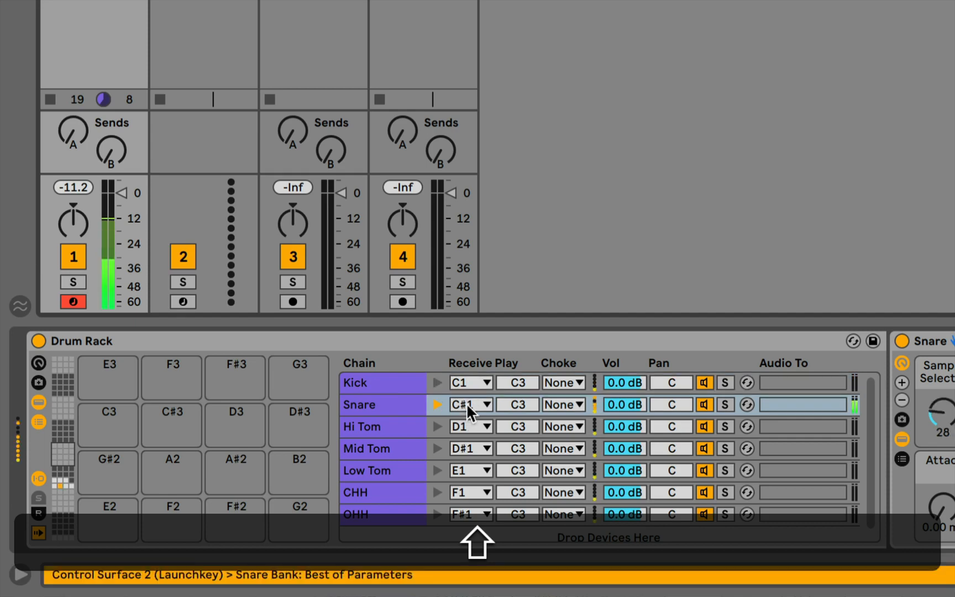
pyautogui.click(517, 380)
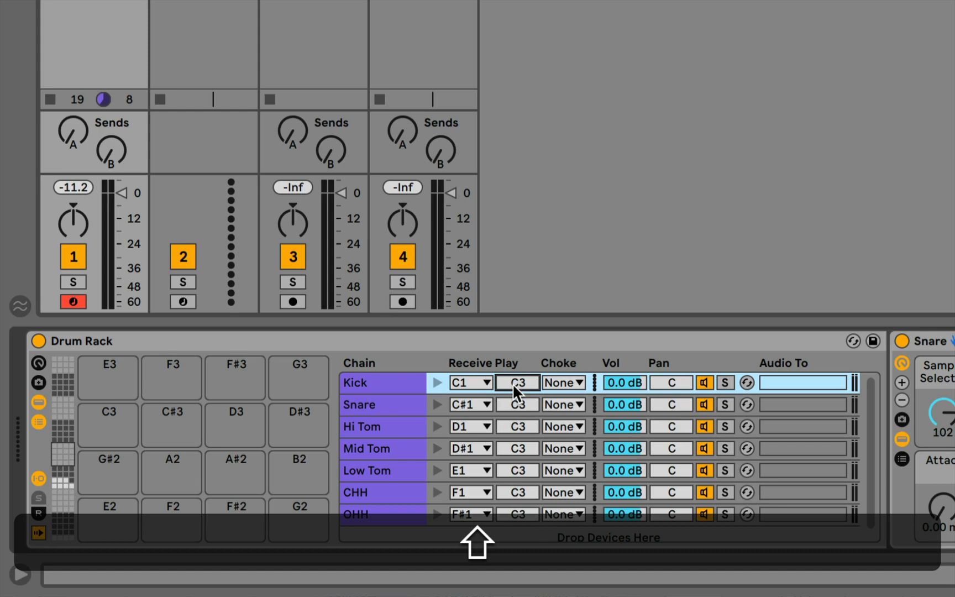
pyautogui.click(61, 479)
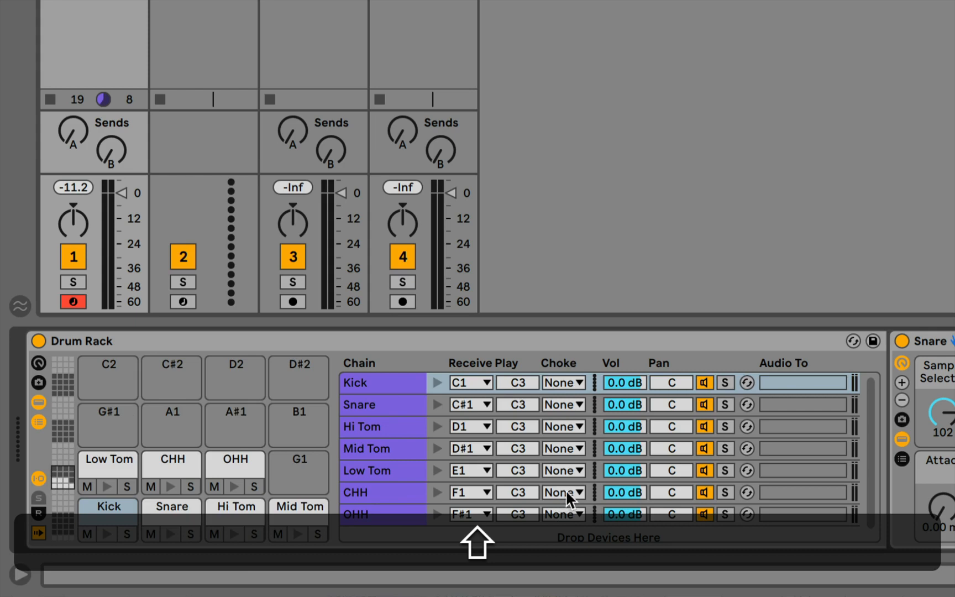
# Step: Assign the CHH and OHH chains together to choke group 1
pyautogui.click(366, 493)
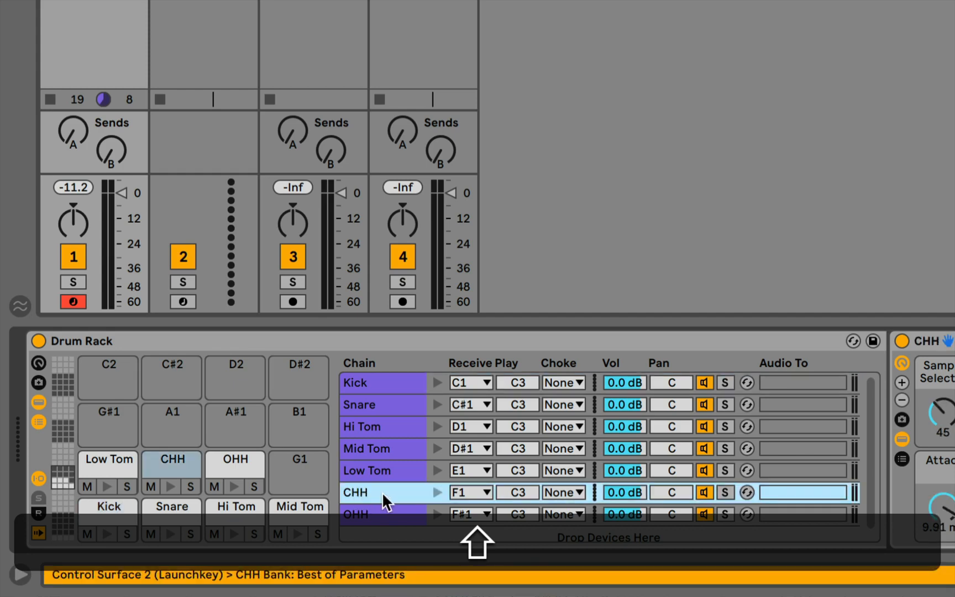
pyautogui.keyDown('shift'); pyautogui.click(373, 514); pyautogui.keyUp('shift')
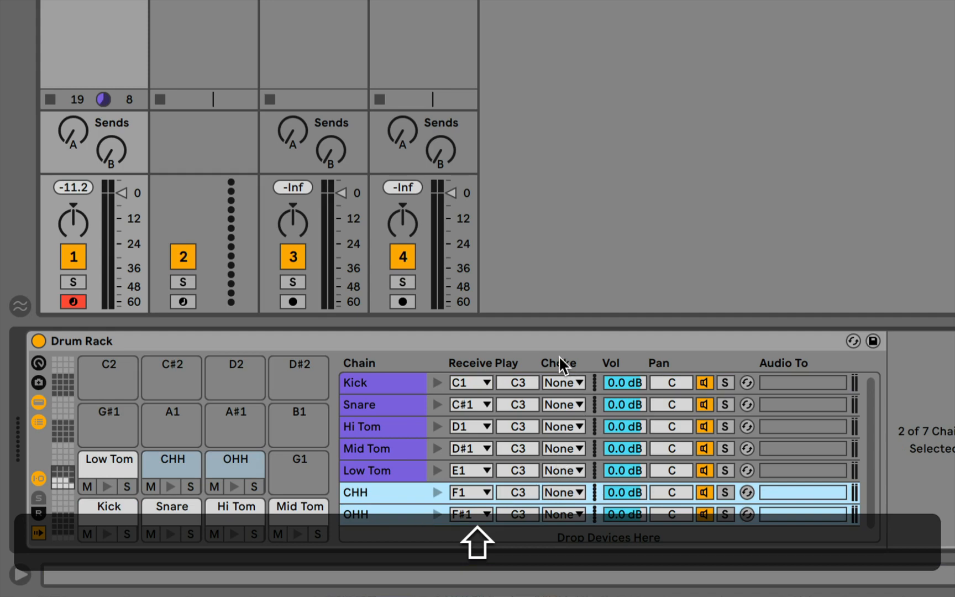
pyautogui.click(562, 489)
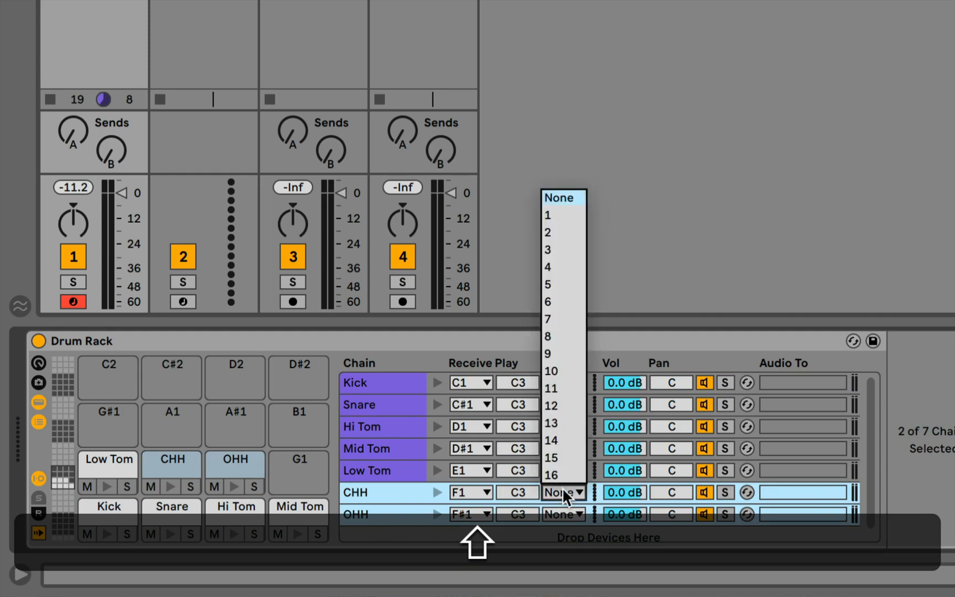
pyautogui.click(555, 213)
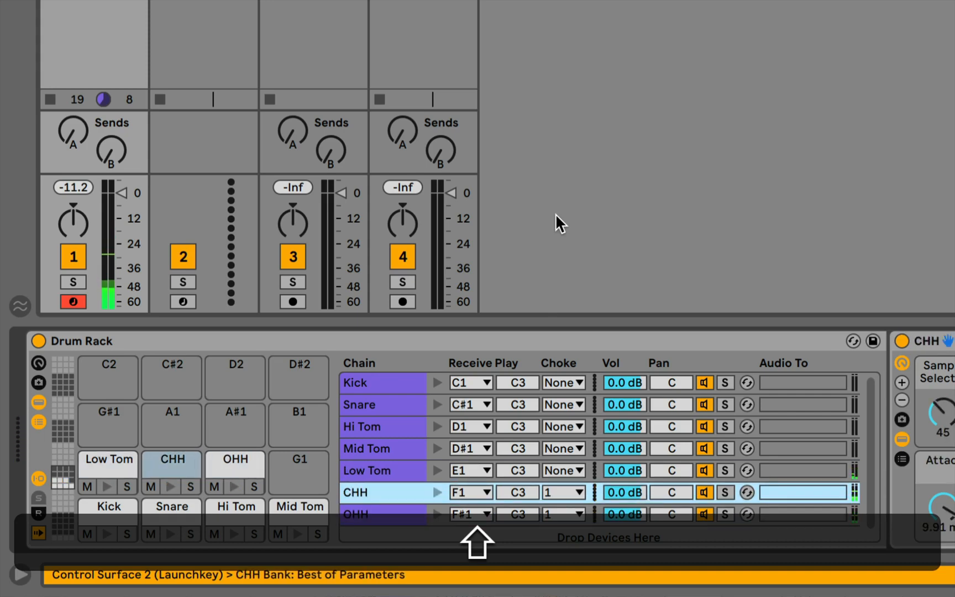
# Step: Lower the Delay Dry/Wet macro on the Low Tom, Mid Tom and Hi Tom pads, and select the CHH pad
pyautogui.click(108, 461)
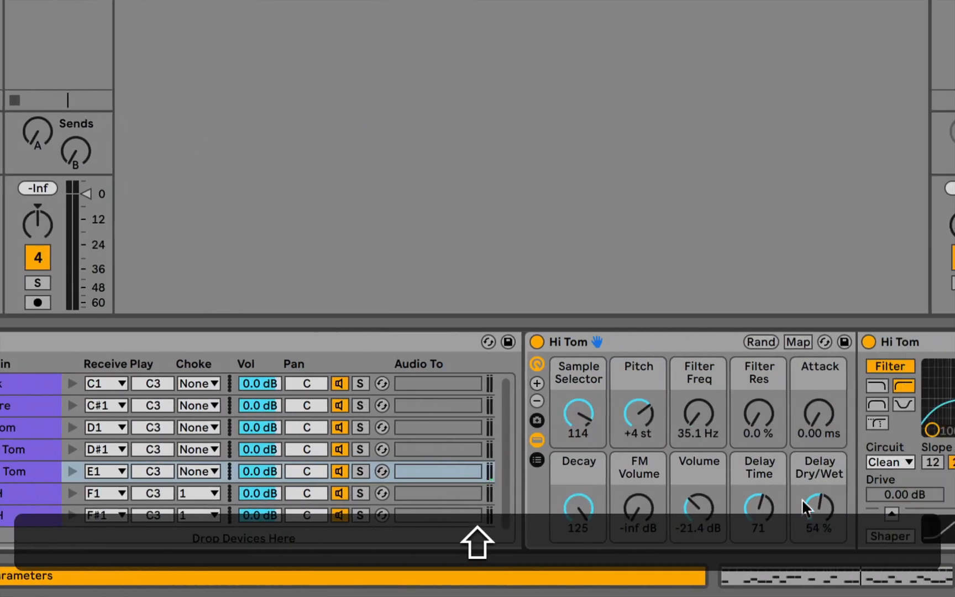
pyautogui.moveTo(804, 505); pyautogui.dragTo(804, 539)
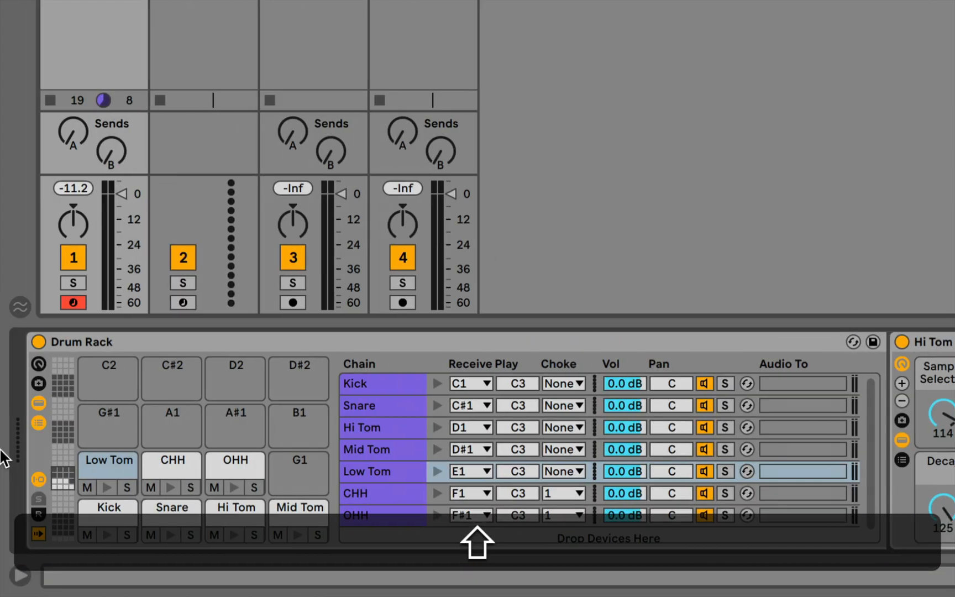
pyautogui.click(297, 523)
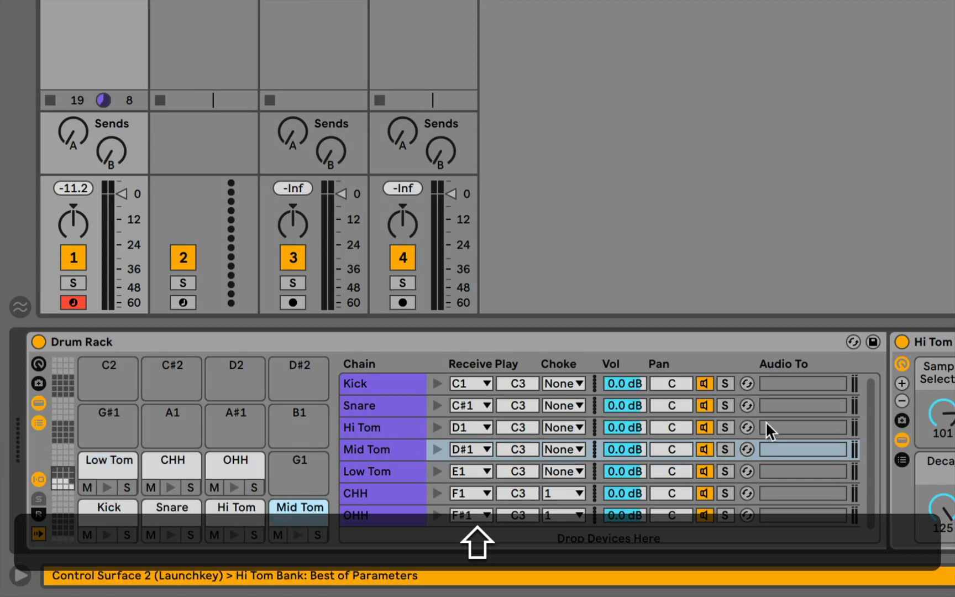
pyautogui.moveTo(794, 504); pyautogui.dragTo(795, 521)
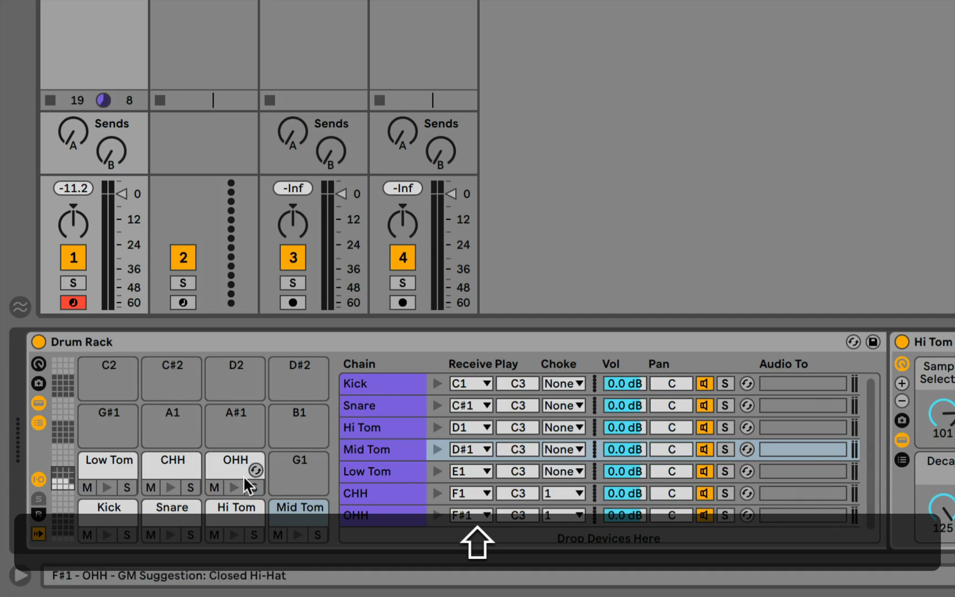
pyautogui.click(237, 506)
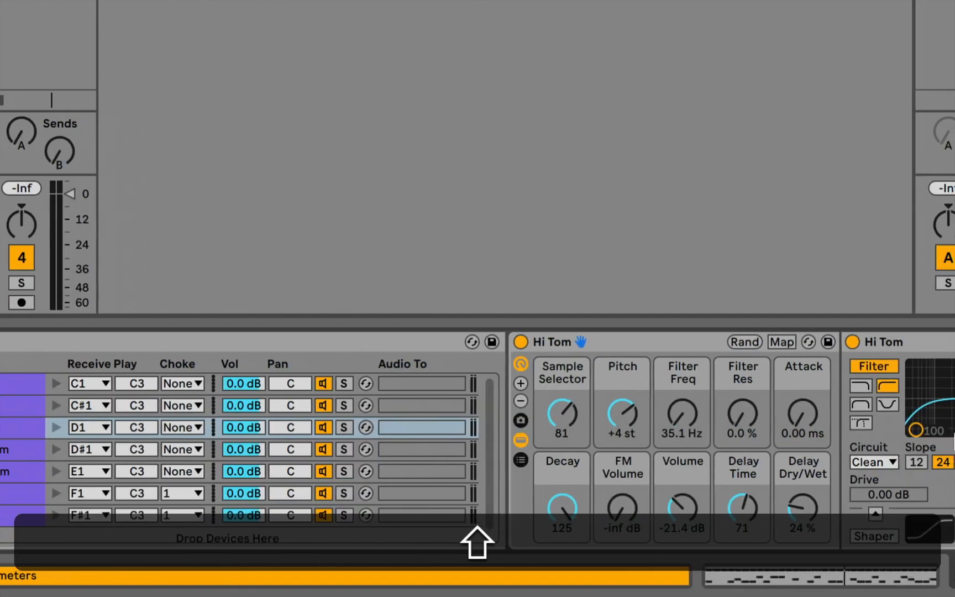
pyautogui.moveTo(904, 501); pyautogui.dragTo(904, 516)
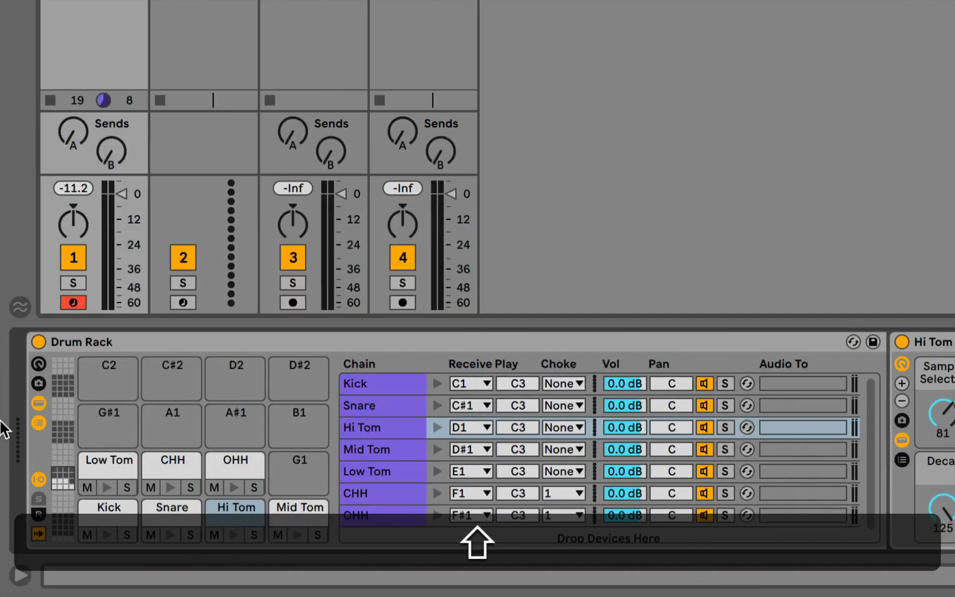
pyautogui.click(157, 465)
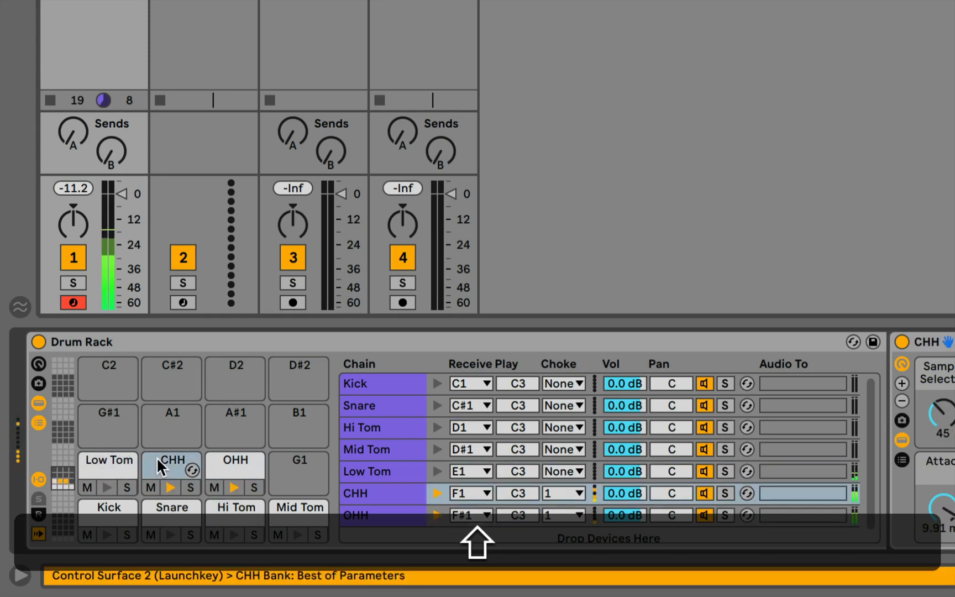
pyautogui.click(157, 459)
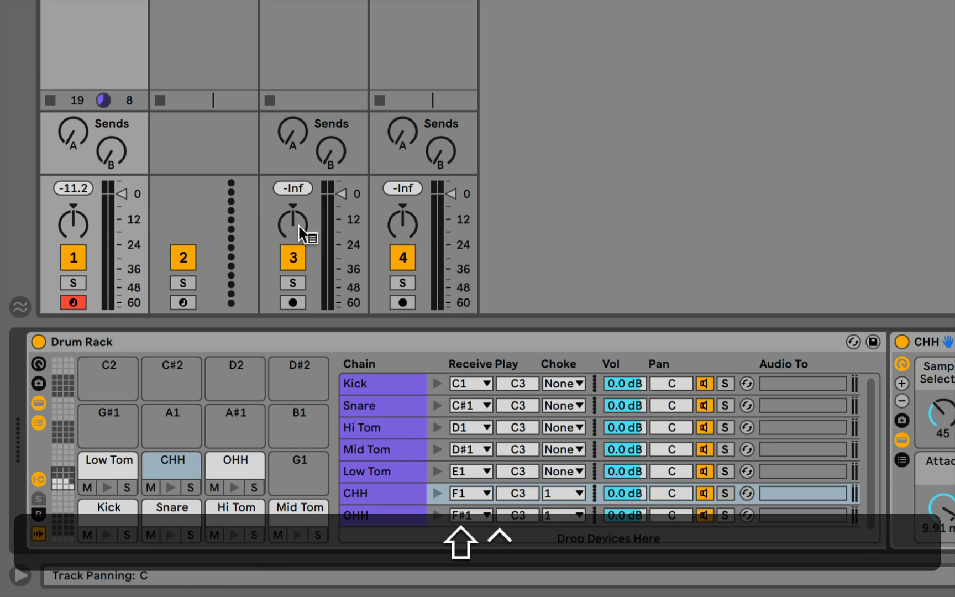
# Step: Switch to the Drum Rack Assignment in Google Docs, check the Crash or Ride Samples requirement and its pad, and return to Ableton Live
pyautogui.hotkey('ctrl', 'Left')
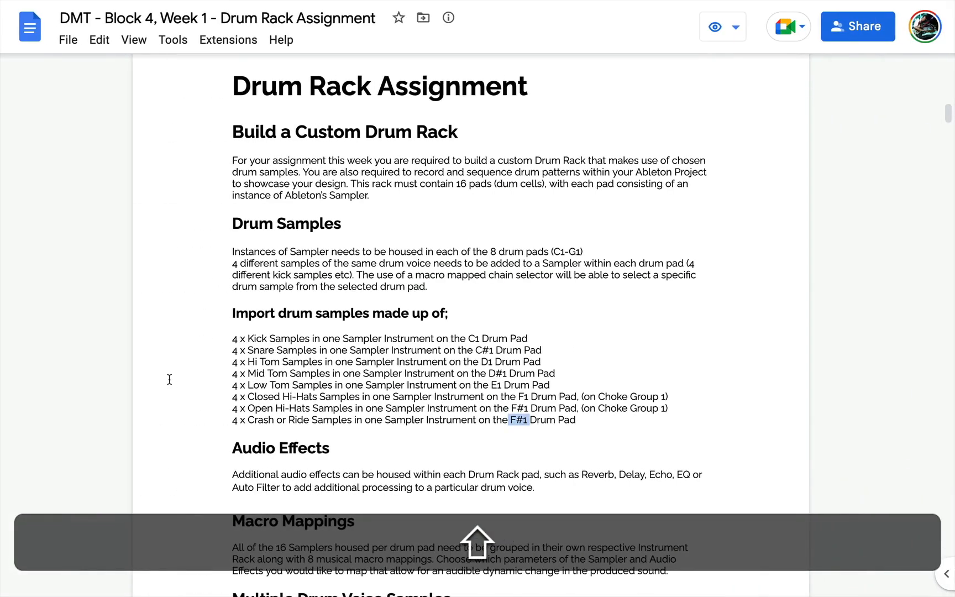
pyautogui.click(261, 415)
pyautogui.moveTo(261, 416); pyautogui.dragTo(350, 421)
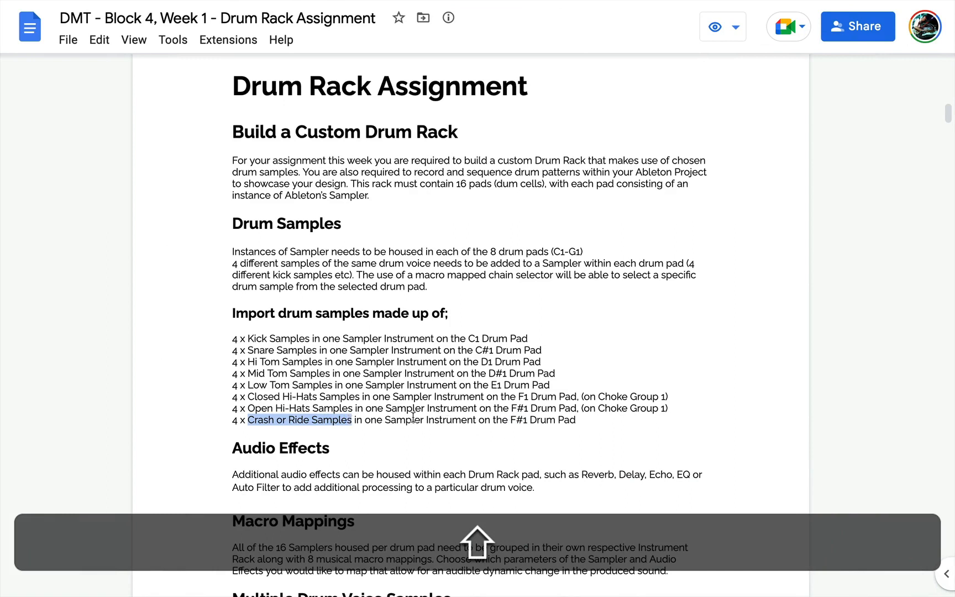
pyautogui.click(512, 420)
pyautogui.doubleClick(512, 421)
pyautogui.hotkey('ctrl', 'Right')
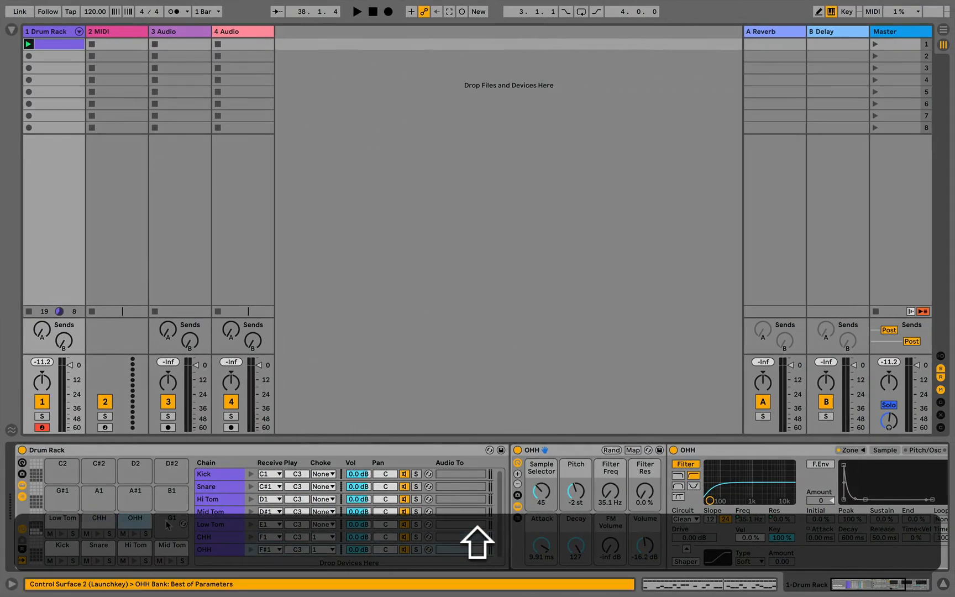
# Step: Copy the Snare pad onto the empty G1 pad of the Drum Rack
pyautogui.click(168, 522)
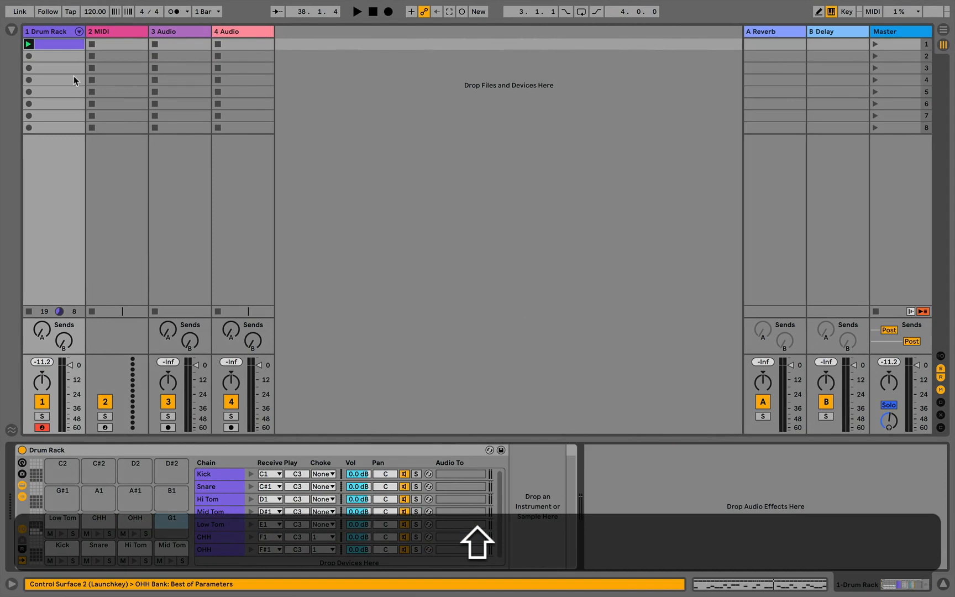
pyautogui.click(129, 524)
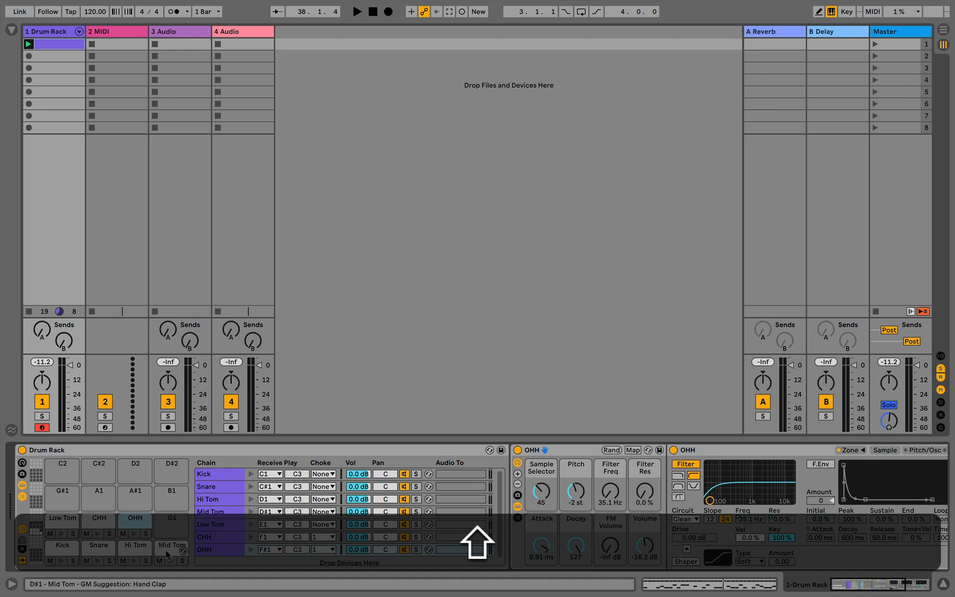
pyautogui.click(97, 547)
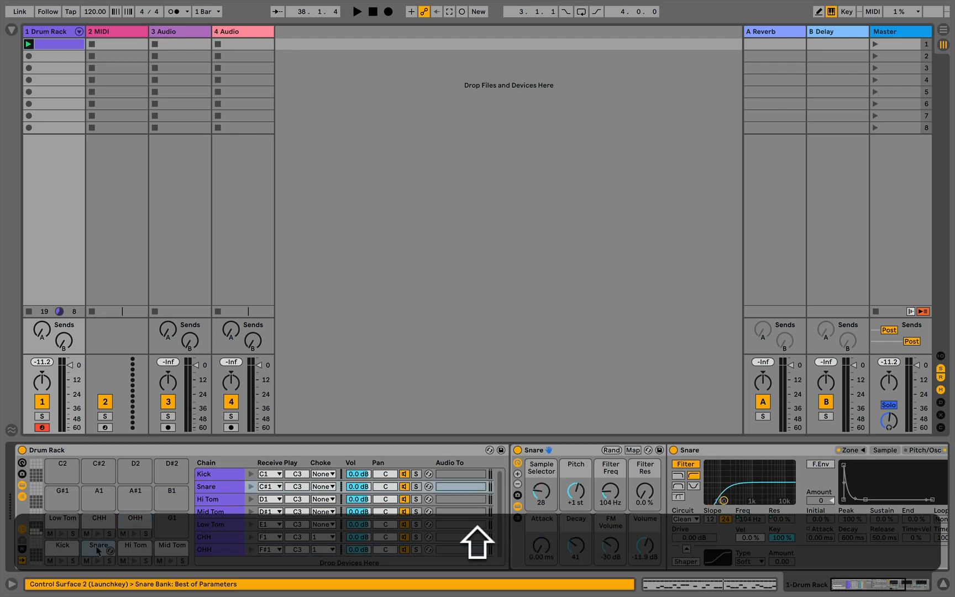
pyautogui.press('alt')
pyautogui.moveTo(98, 549); pyautogui.dragTo(171, 525)
pyautogui.click(172, 524)
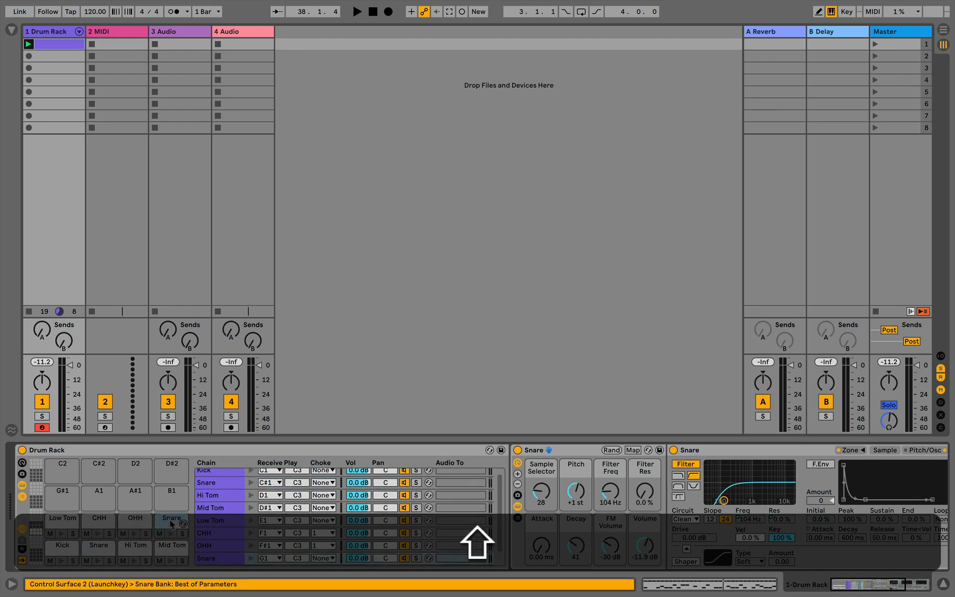
# Step: Rename the copied Snare pad on G1 as Cymbals
pyautogui.press('shift+super+r')
pyautogui.write('Cymbal')
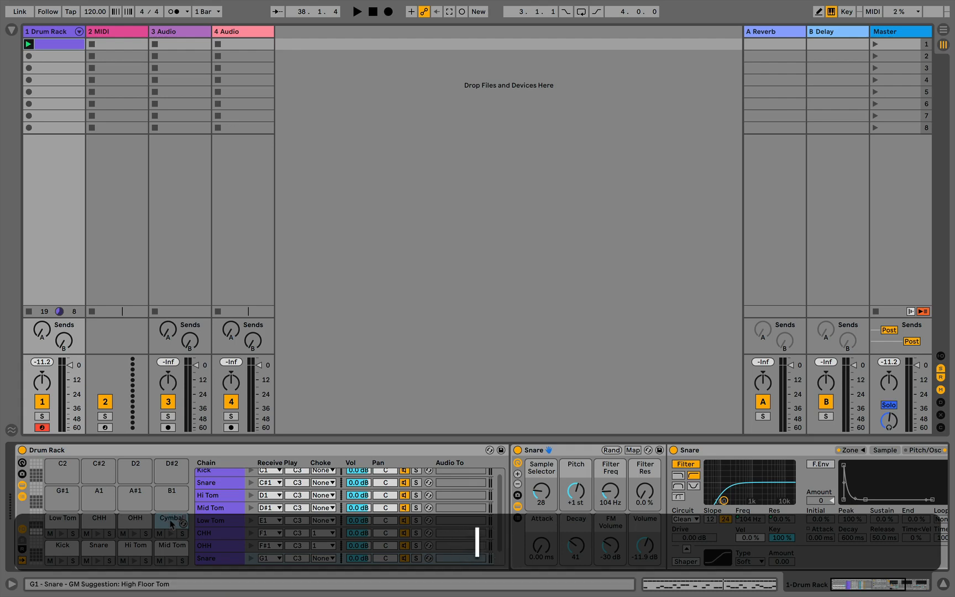
pyautogui.write('s')
pyautogui.press('Return')
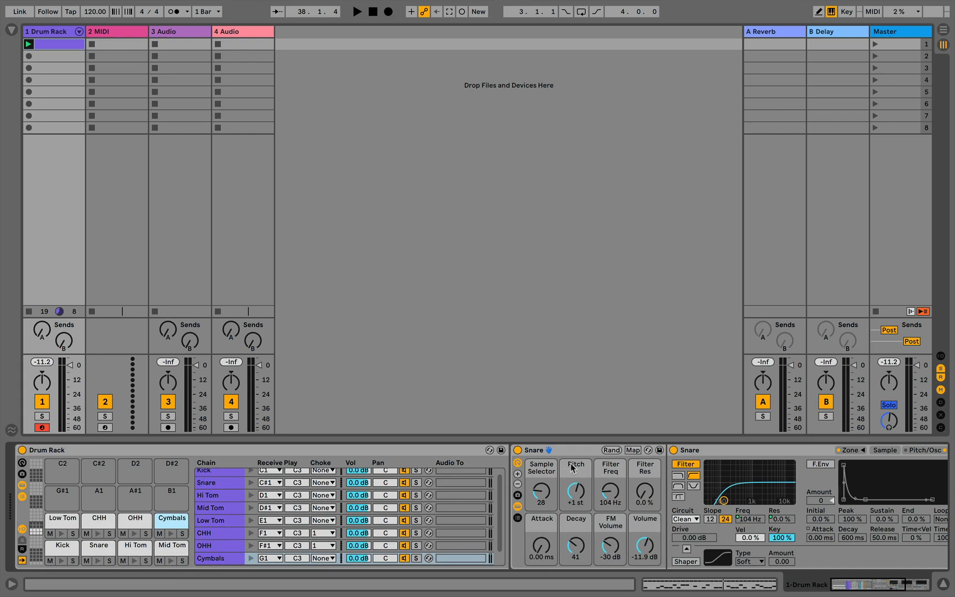
# Step: Copy the Cymbals chain name onto the nested Snare instrument rack and its Snare Sampler
pyautogui.click(203, 563)
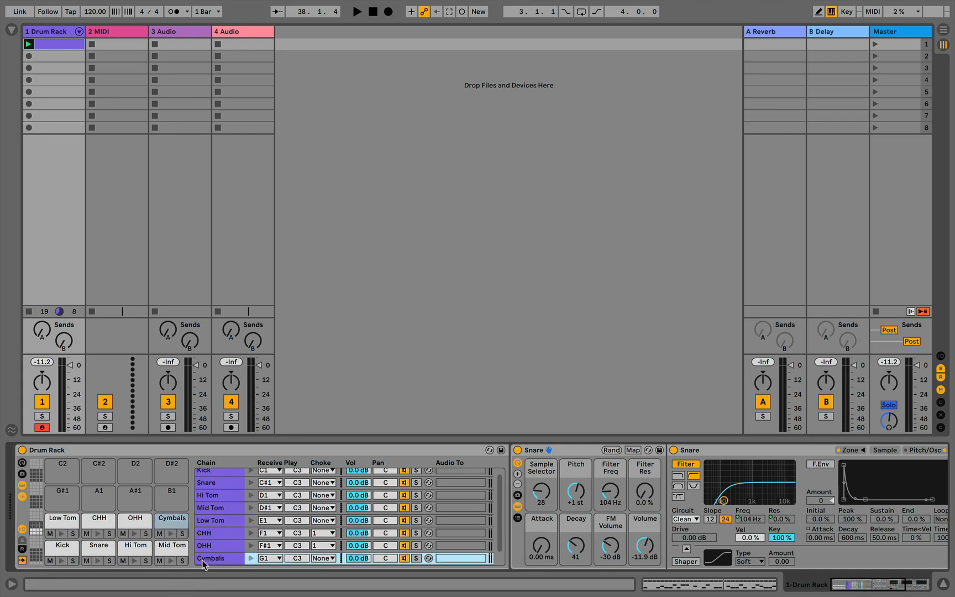
pyautogui.press('super+r')
pyautogui.press('super+c')
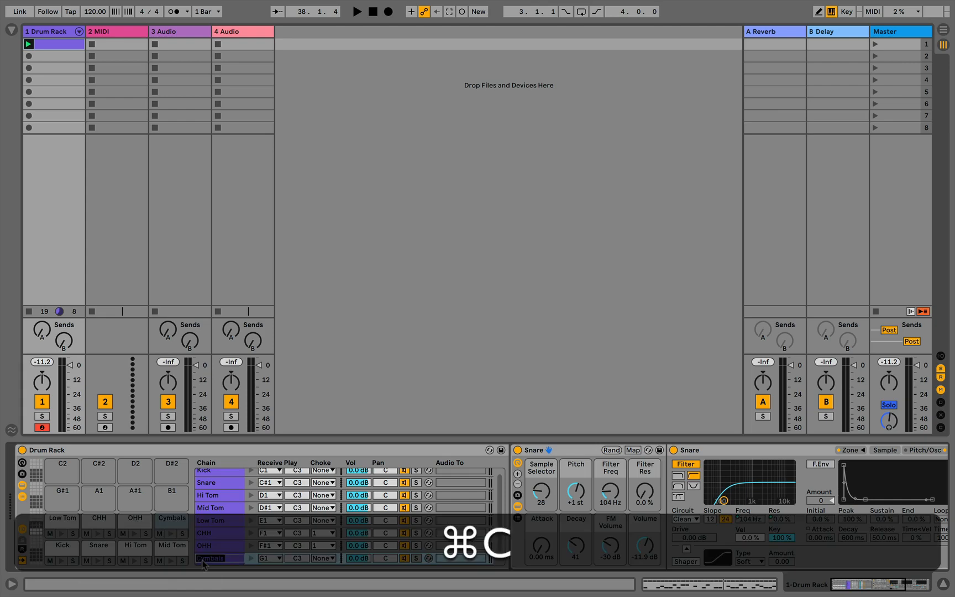
pyautogui.click(534, 451)
pyautogui.press('super+r')
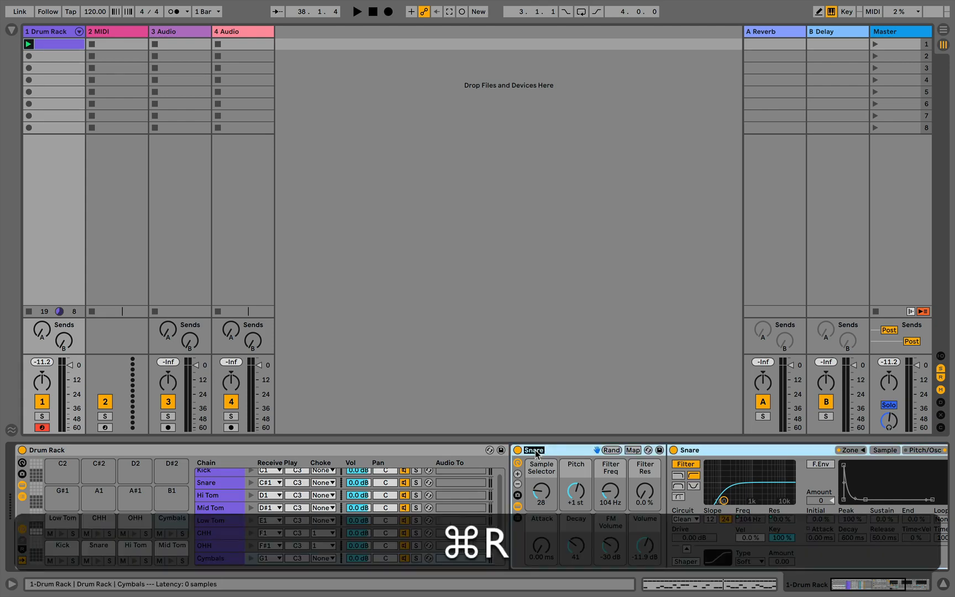
pyautogui.press('super+v')
pyautogui.press('Return')
pyautogui.click(707, 452)
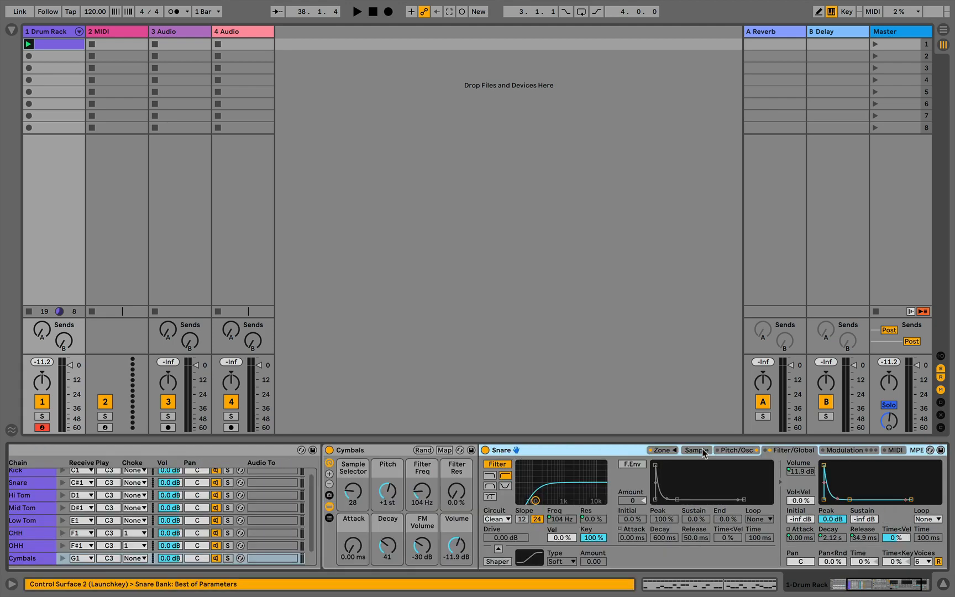
pyautogui.press('super+r')
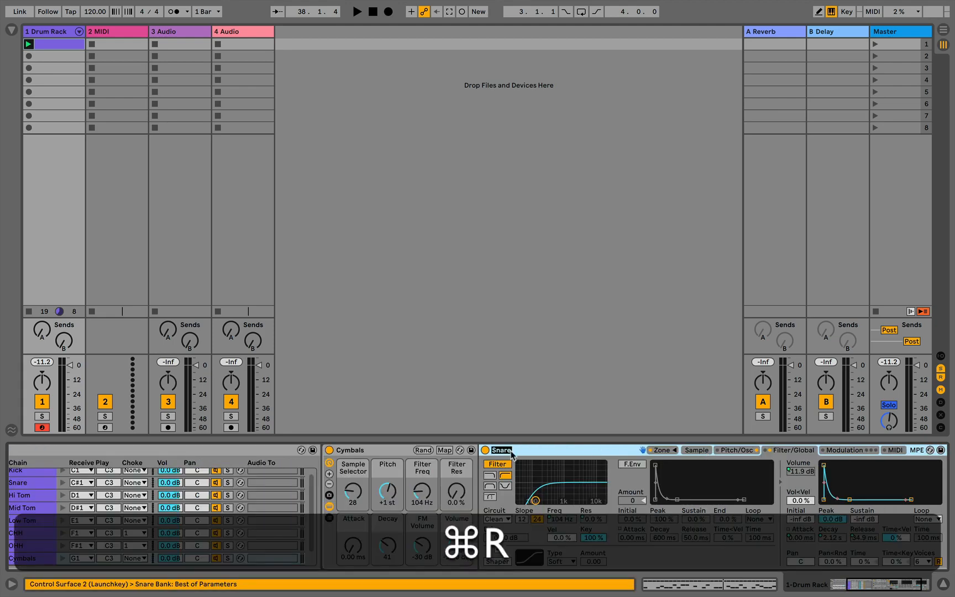
pyautogui.press('super+v')
pyautogui.press('Return')
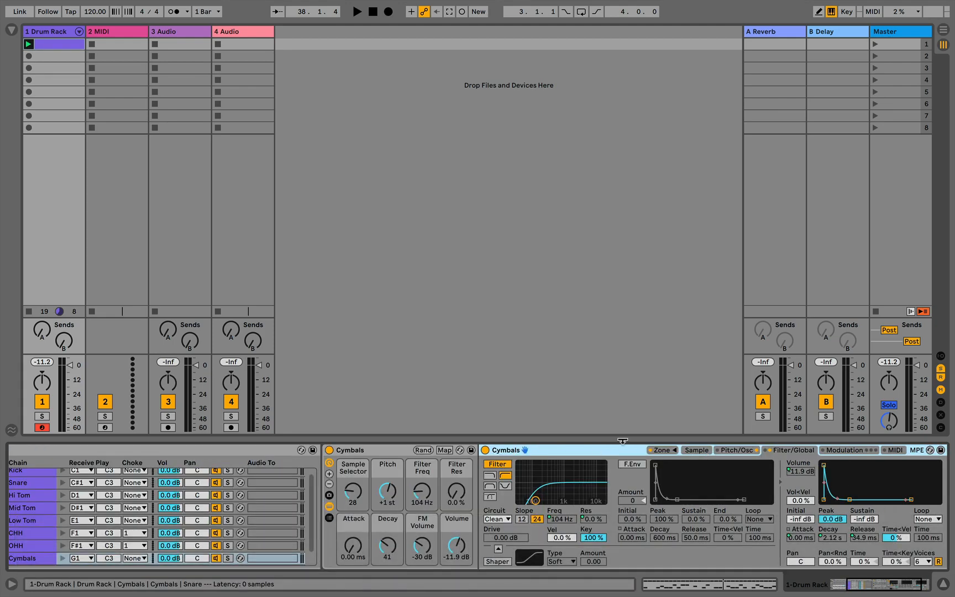
# Step: Open the zone editor of the Cymbals Sampler and delete all of its snare samples
pyautogui.click(662, 450)
pyautogui.moveTo(319, 324); pyautogui.dragTo(298, 270)
pyautogui.press('BackSpace')
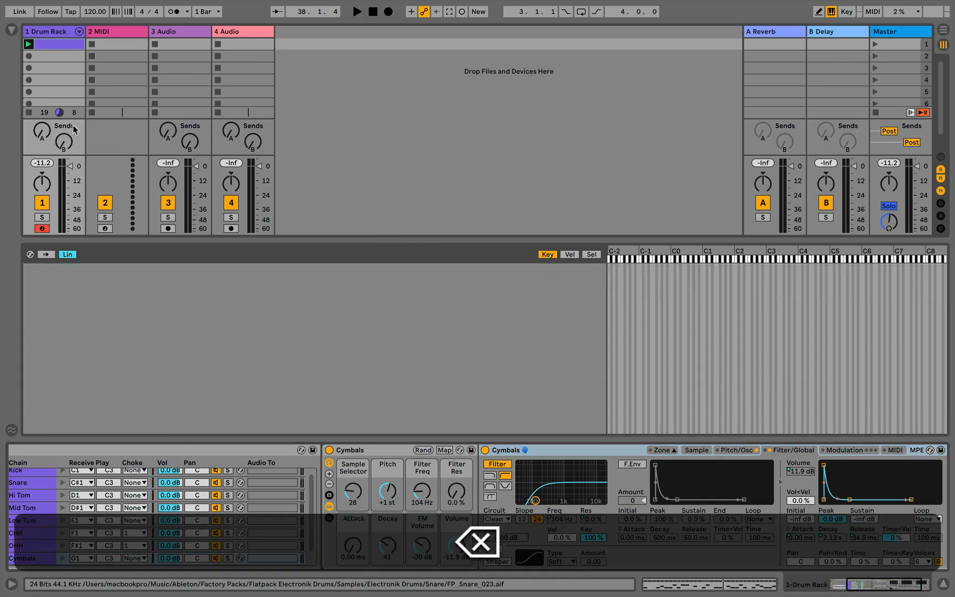
# Step: Audition samples in the Cymbal folder of Drum Hits and add FP_Cymbal_064 to the Cymbals Sampler's zone list
pyautogui.click(12, 30)
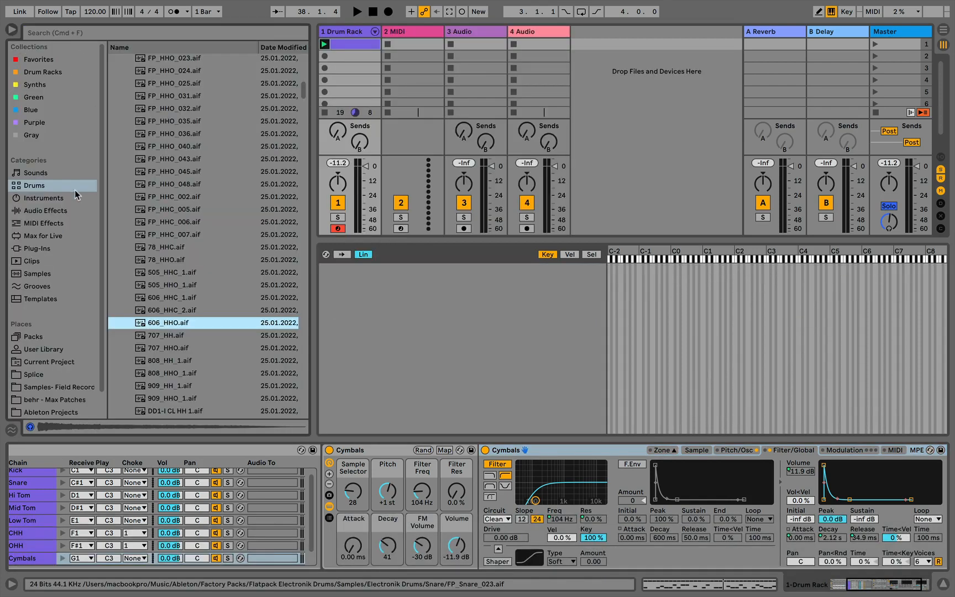
pyautogui.scroll(10, 196, 170)
pyautogui.click(121, 148)
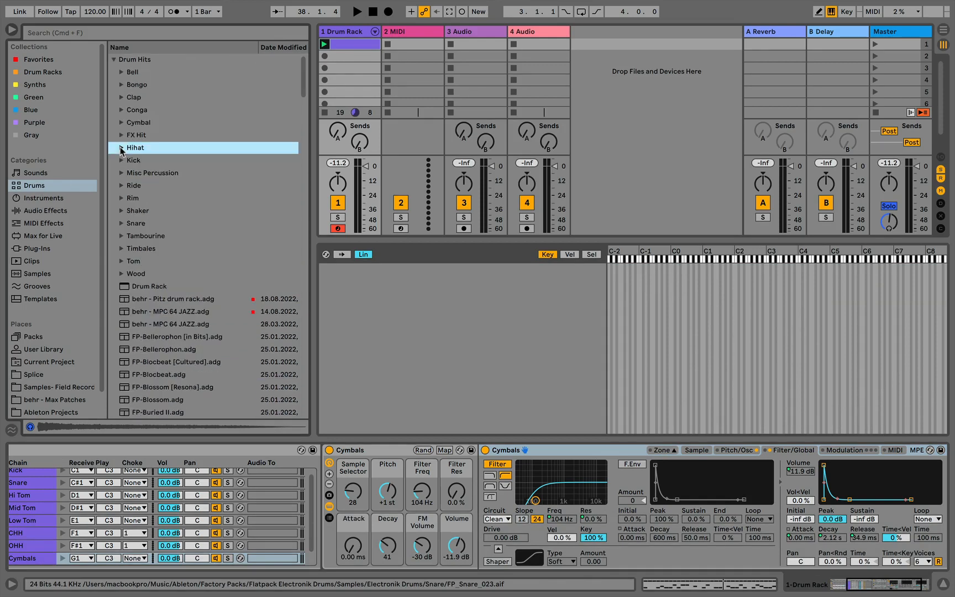
pyautogui.click(129, 122)
pyautogui.click(141, 197)
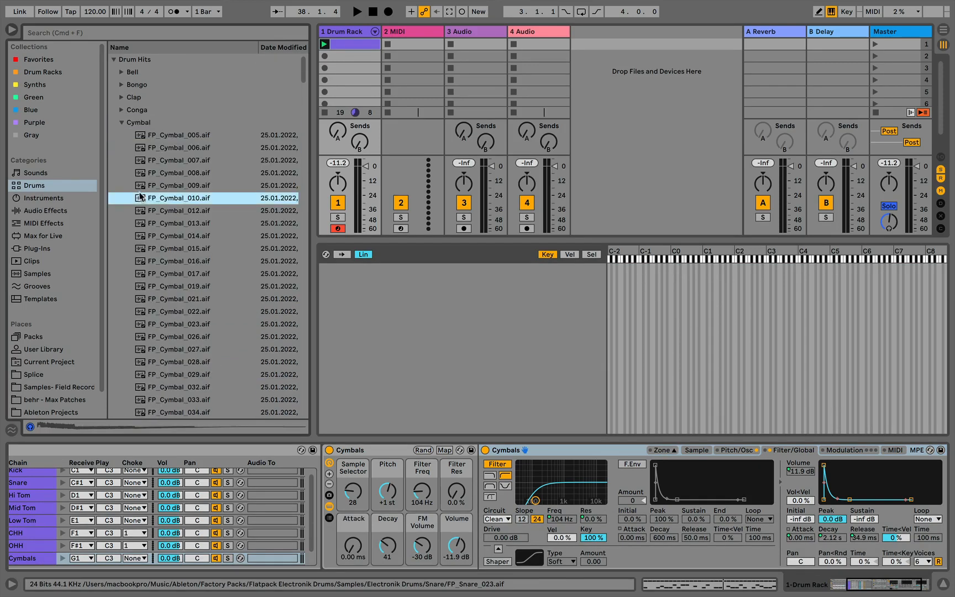
pyautogui.click(149, 236)
pyautogui.click(163, 286)
pyautogui.click(171, 337)
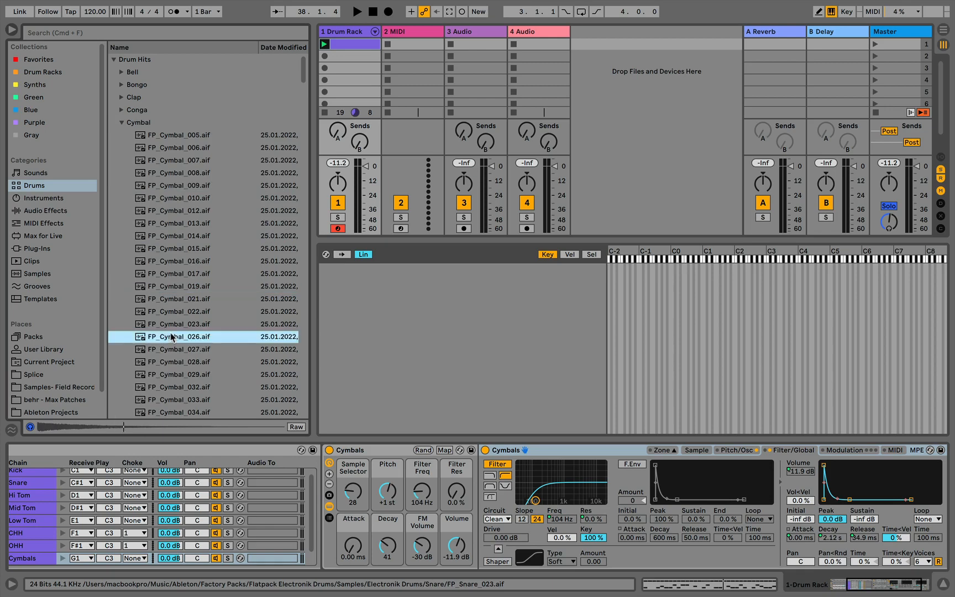
pyautogui.scroll(-10, 165, 299)
pyautogui.click(150, 229)
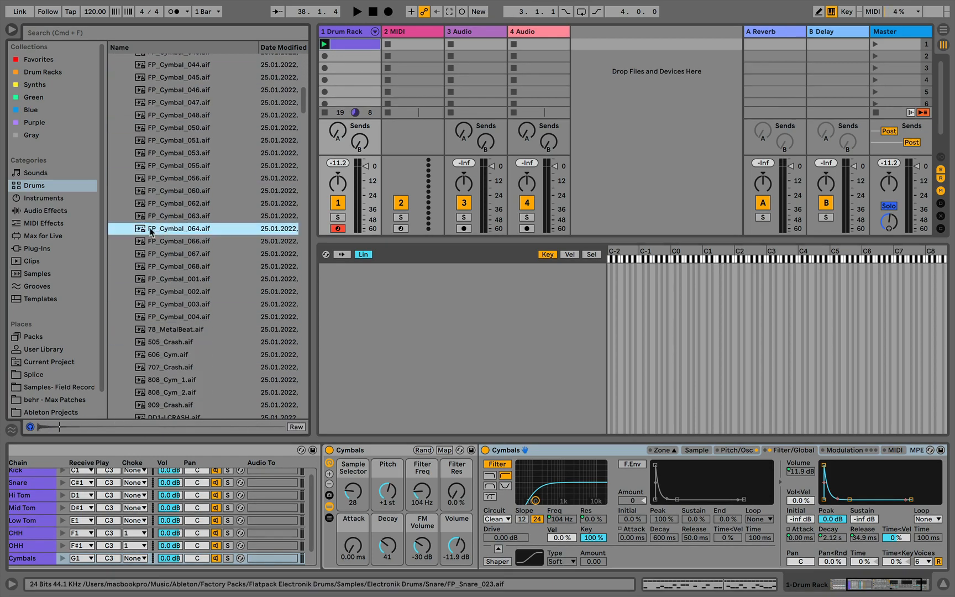
pyautogui.moveTo(151, 231); pyautogui.dragTo(456, 317)
# Step: Add FP_Cymbal_068, FP_Cymbal_002 and 707_Crash to the Cymbals Sampler's zone list
pyautogui.click(186, 267)
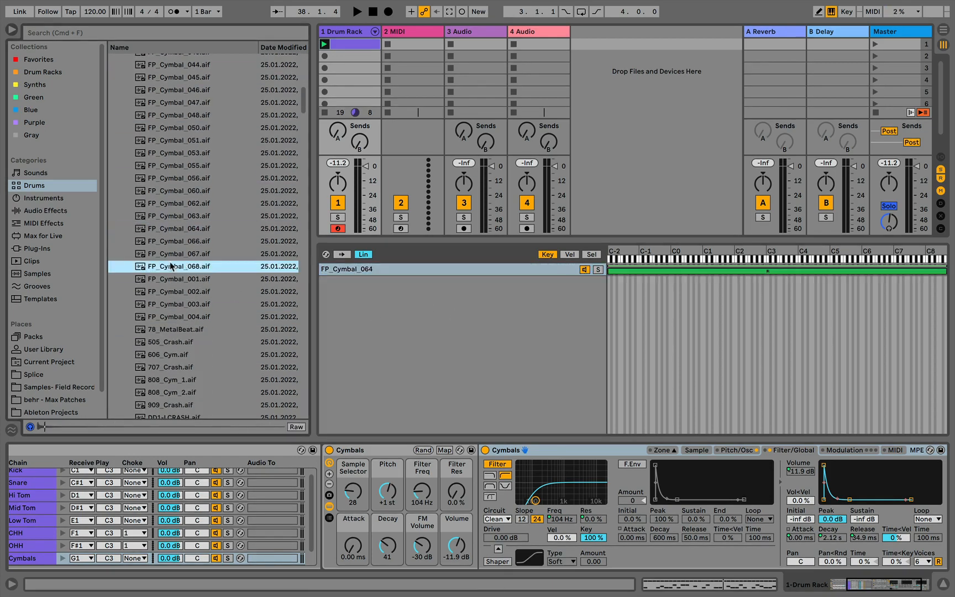
pyautogui.moveTo(171, 266); pyautogui.dragTo(428, 325)
pyautogui.click(167, 293)
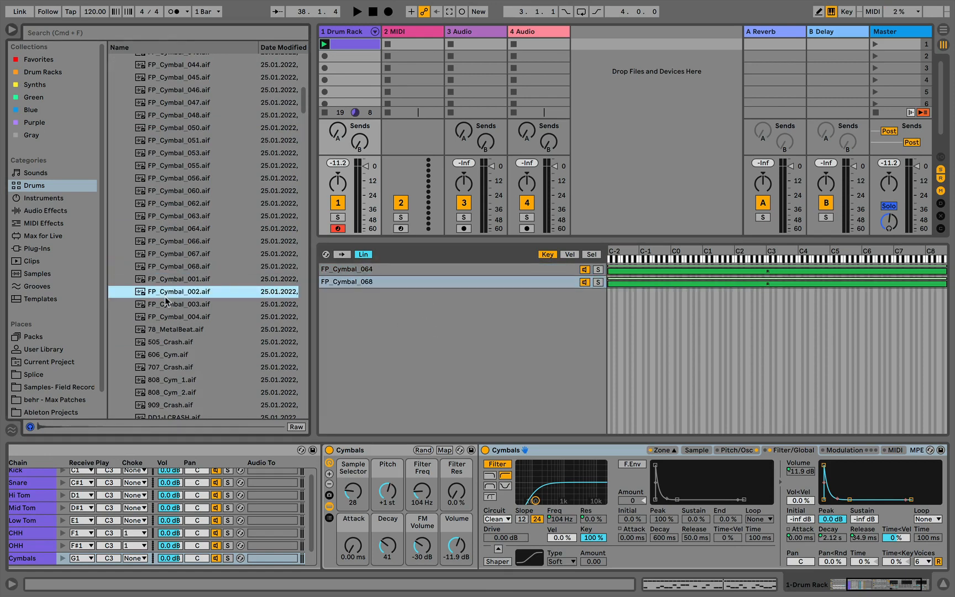
pyautogui.moveTo(165, 298); pyautogui.dragTo(413, 316)
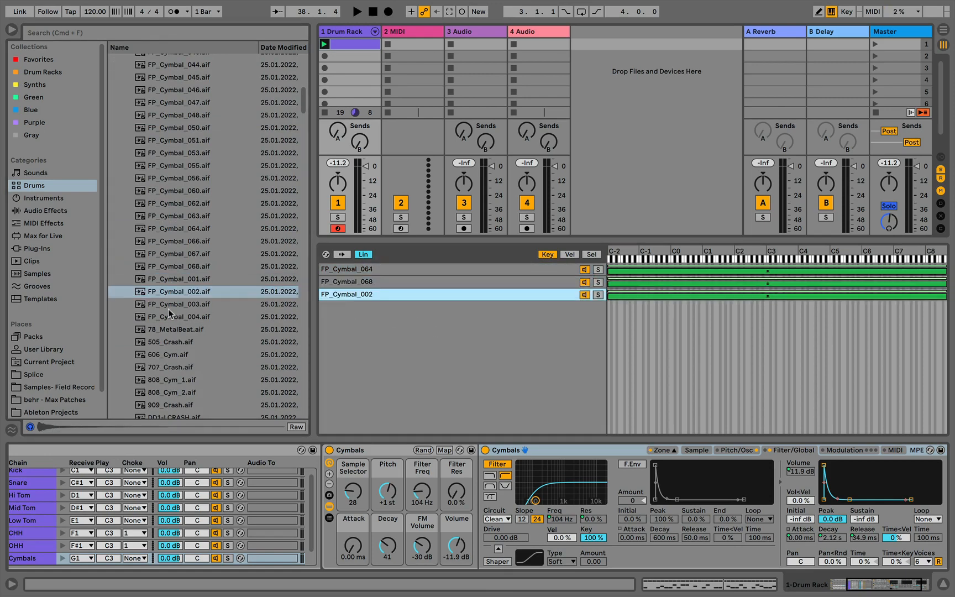
pyautogui.click(150, 371)
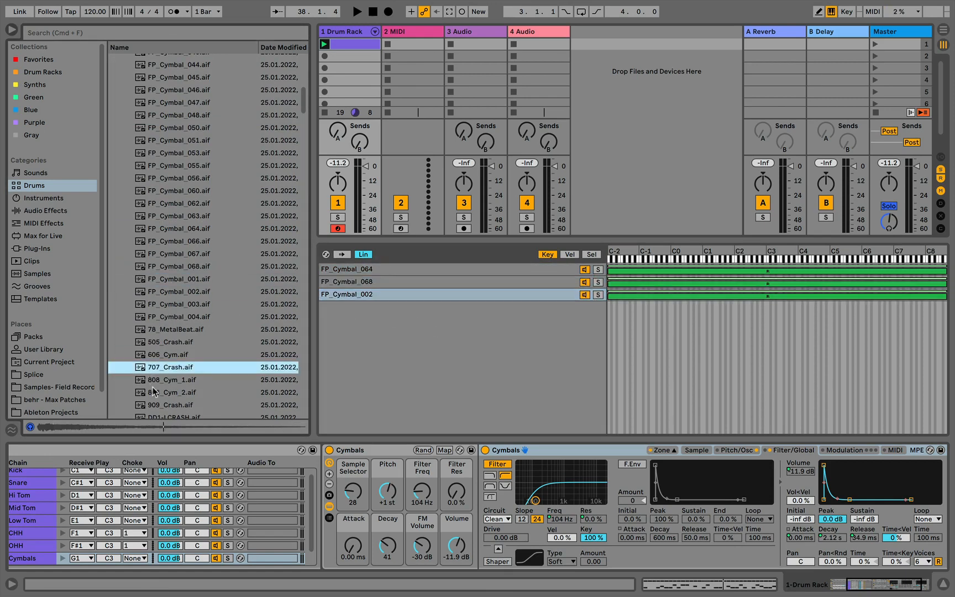
pyautogui.moveTo(139, 366); pyautogui.dragTo(412, 369)
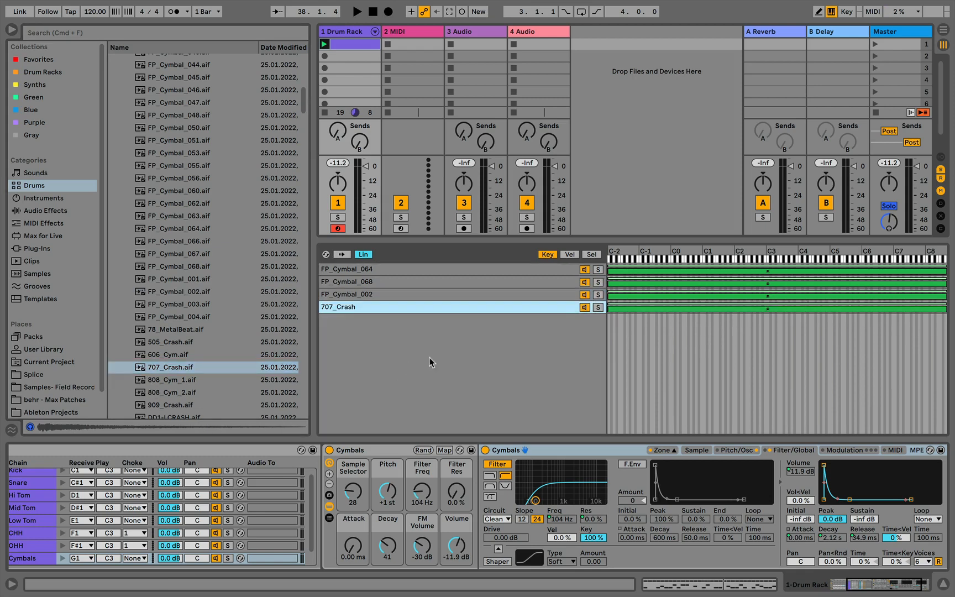
# Step: Distribute the sample select ranges of the four cymbal samples equally across 0 to 127
pyautogui.click(592, 255)
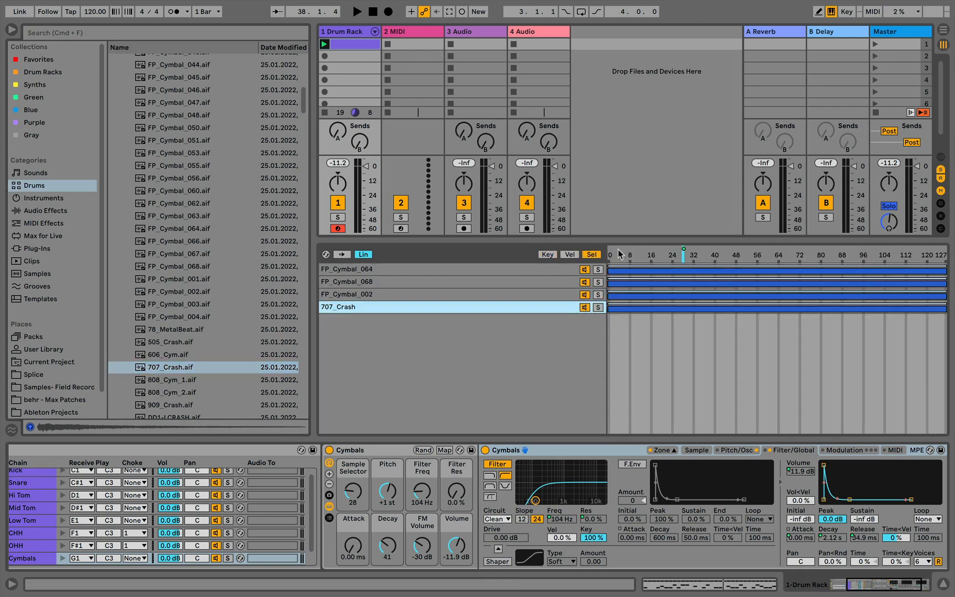
pyautogui.rightClick(659, 255)
pyautogui.click(687, 261)
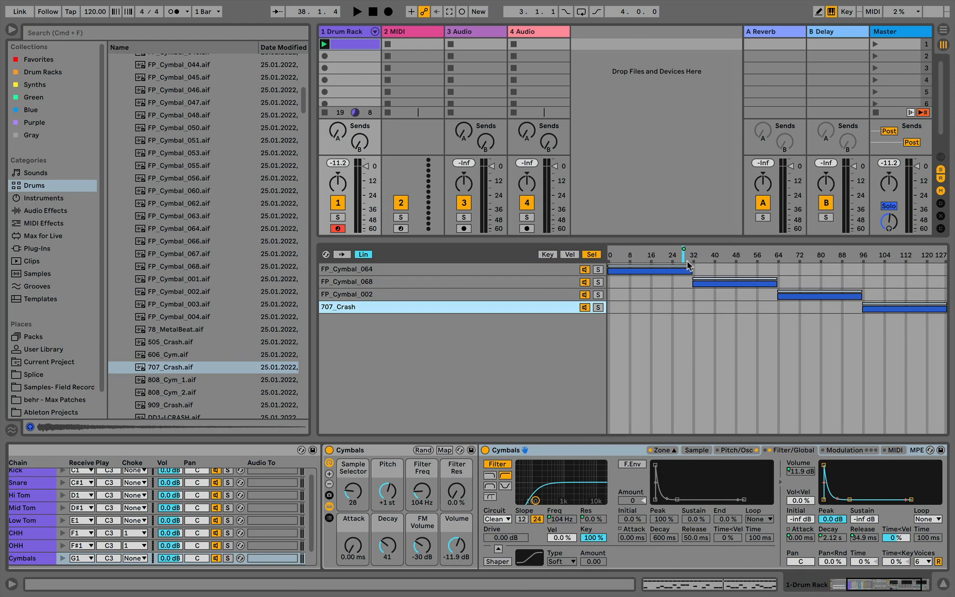
# Step: Reset the Cymbals rack's FM Volume macro to -inf dB and its Pitch macro to 0 st
pyautogui.doubleClick(422, 545)
pyautogui.doubleClick(388, 493)
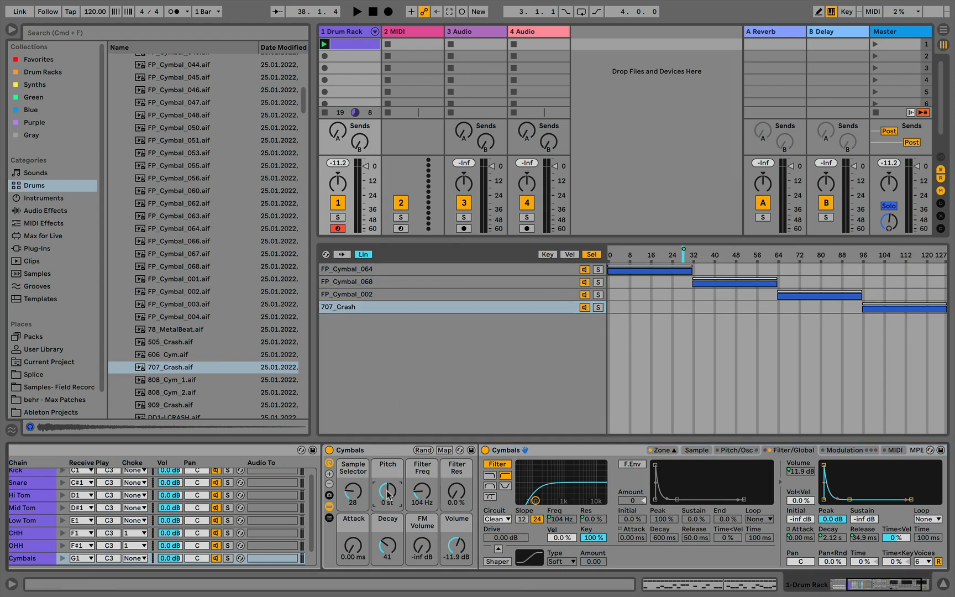
pyautogui.doubleClick(356, 505)
# Step: In the Drum Rack track's clip, move the CHH notes at 1.1.3, 1.2.3, 1.3.3 and 1.4.2 to OHH
pyautogui.click(346, 48)
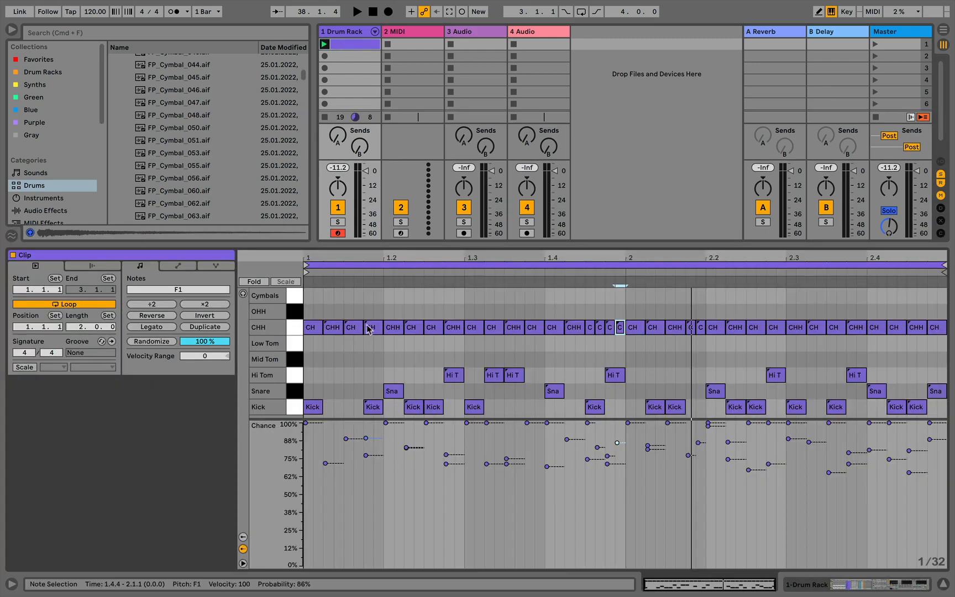
pyautogui.click(349, 327)
pyautogui.press('Up')
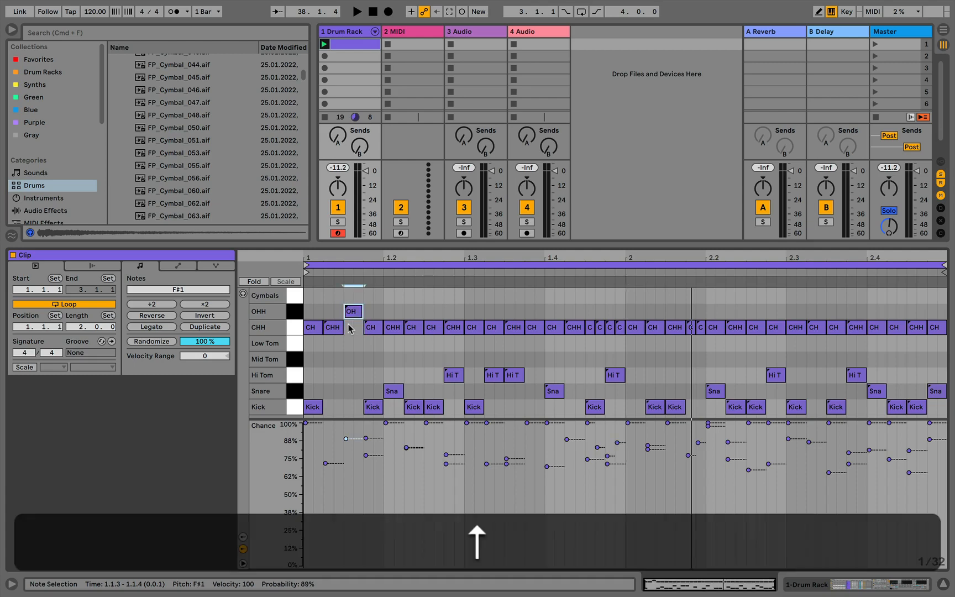
pyautogui.click(426, 328)
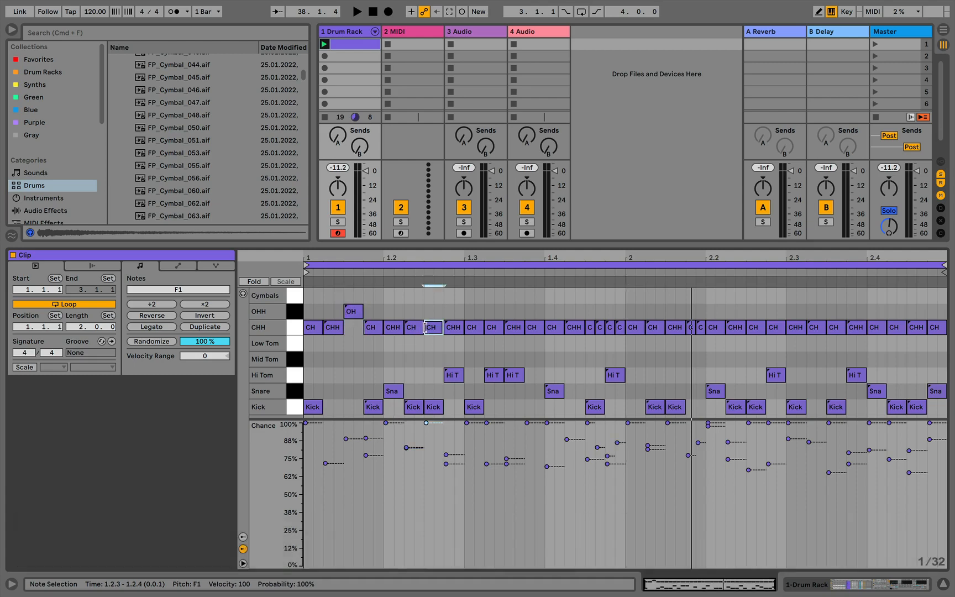
pyautogui.press('Up')
pyautogui.click(512, 329)
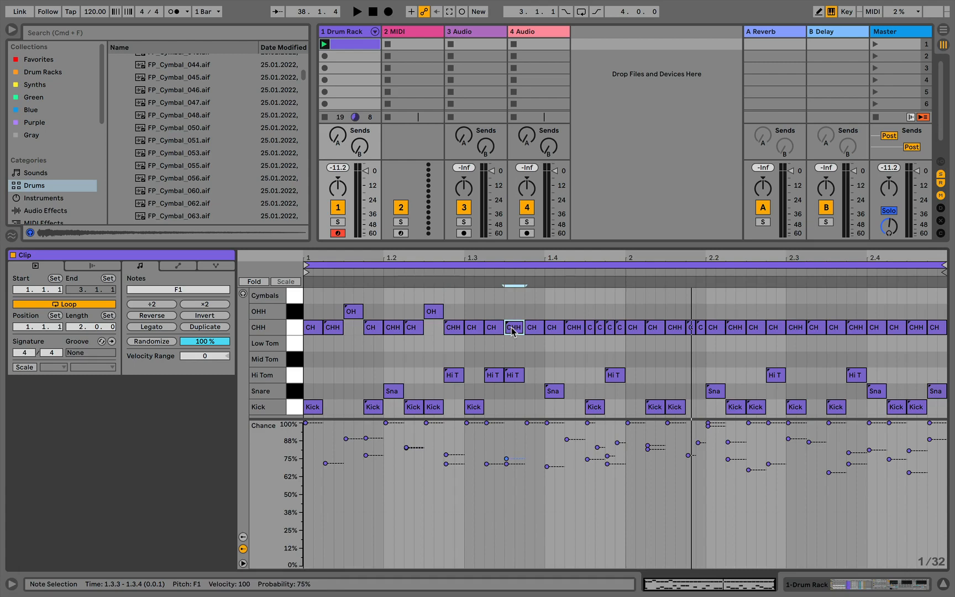
pyautogui.press('Up')
pyautogui.click(574, 328)
pyautogui.press('Up')
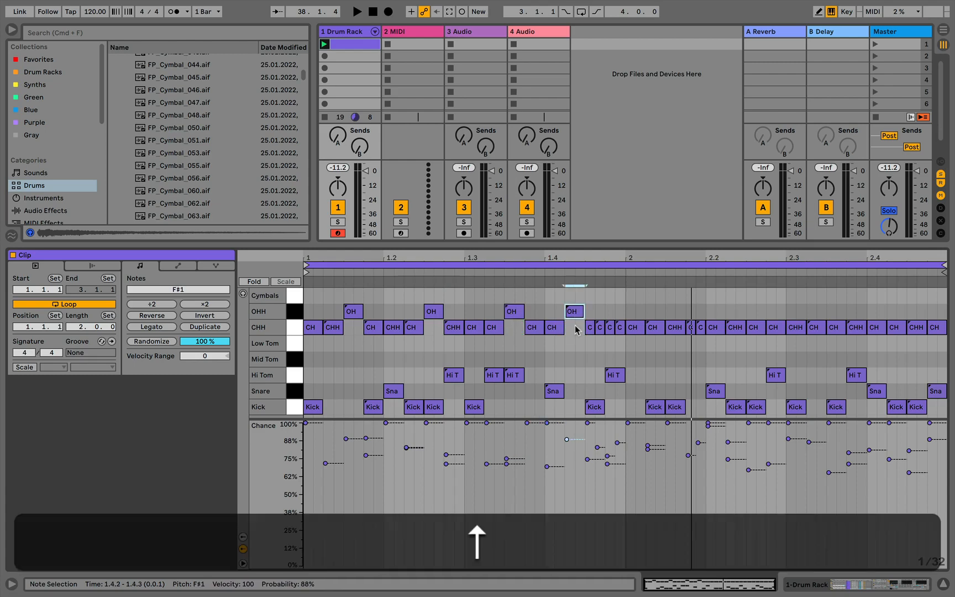
# Step: Move the CHH notes at 2.1.3 and 2.2.3 to OHH, and set the 2.2.3 note's chance to 80%
pyautogui.click(654, 328)
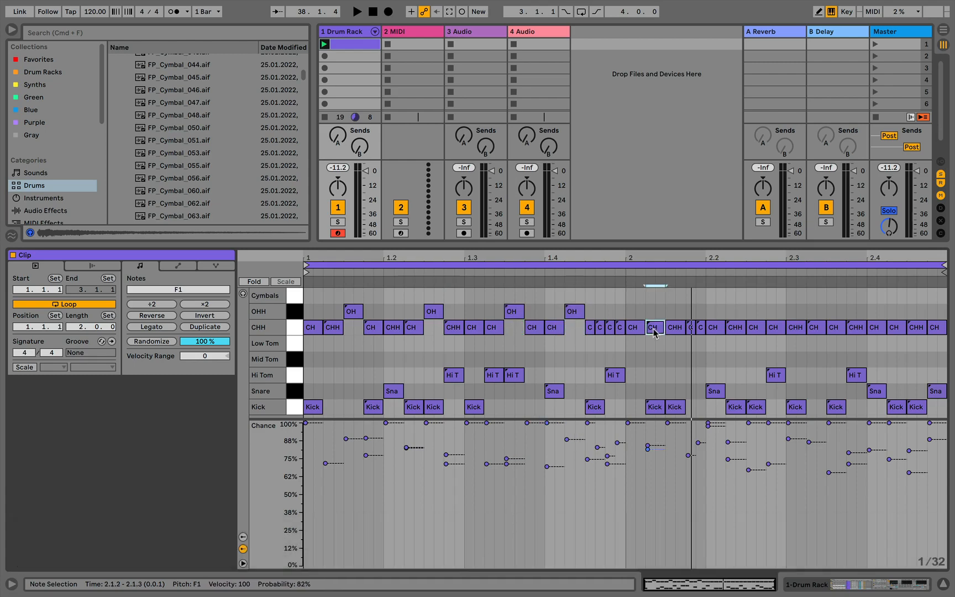
pyautogui.click(674, 328)
pyautogui.press('Up')
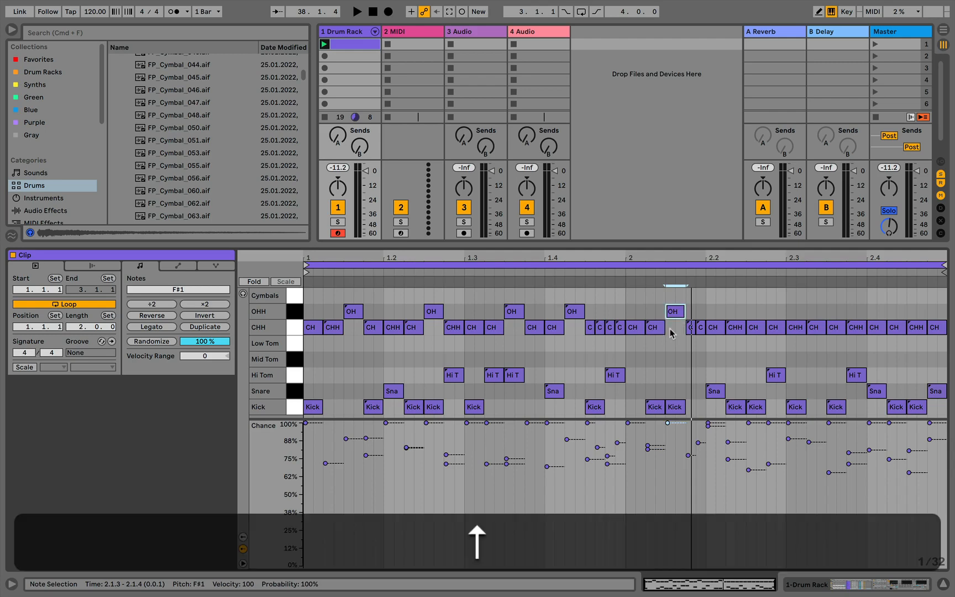
pyautogui.click(756, 330)
pyautogui.press('Up')
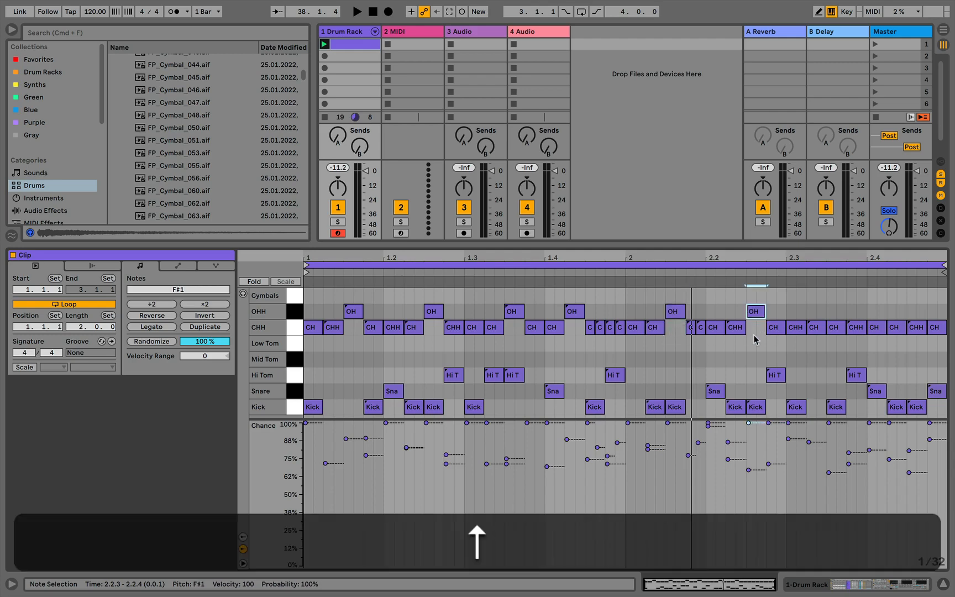
pyautogui.moveTo(751, 426); pyautogui.dragTo(748, 451)
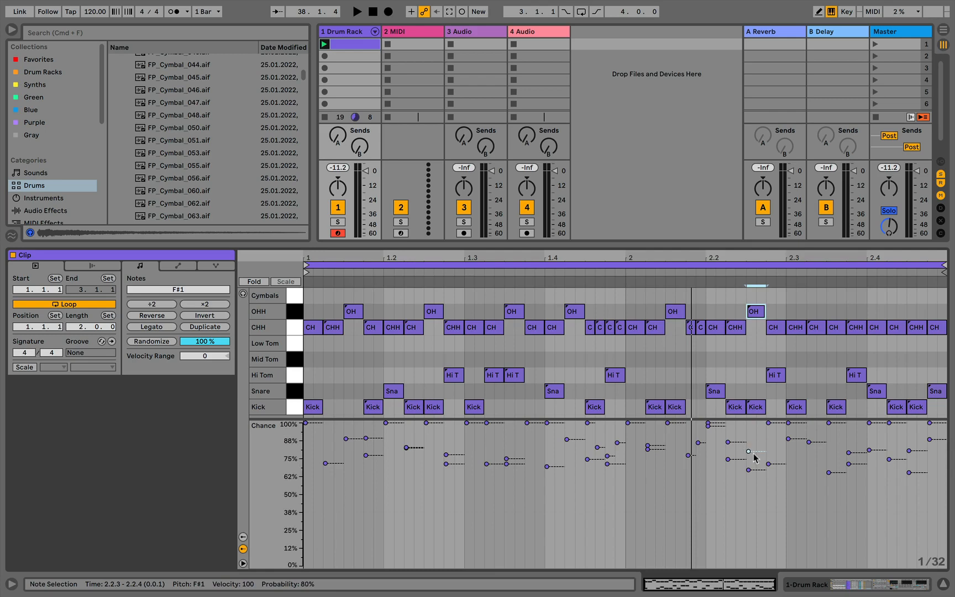
# Step: Move the CHH notes at 2.3.3 and 2.4.3 to OHH
pyautogui.click(837, 328)
pyautogui.press('Up')
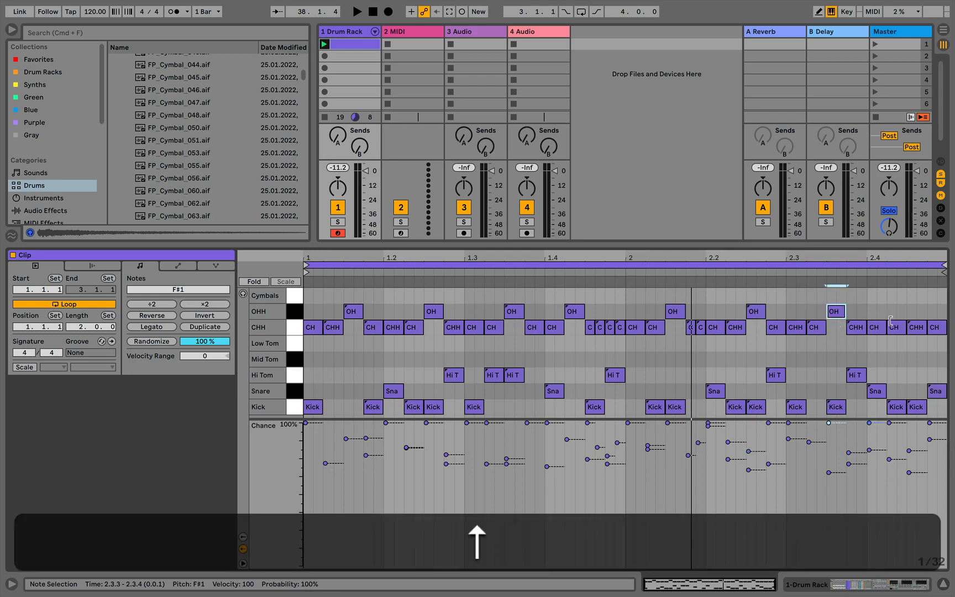
pyautogui.click(912, 329)
pyautogui.press('Up')
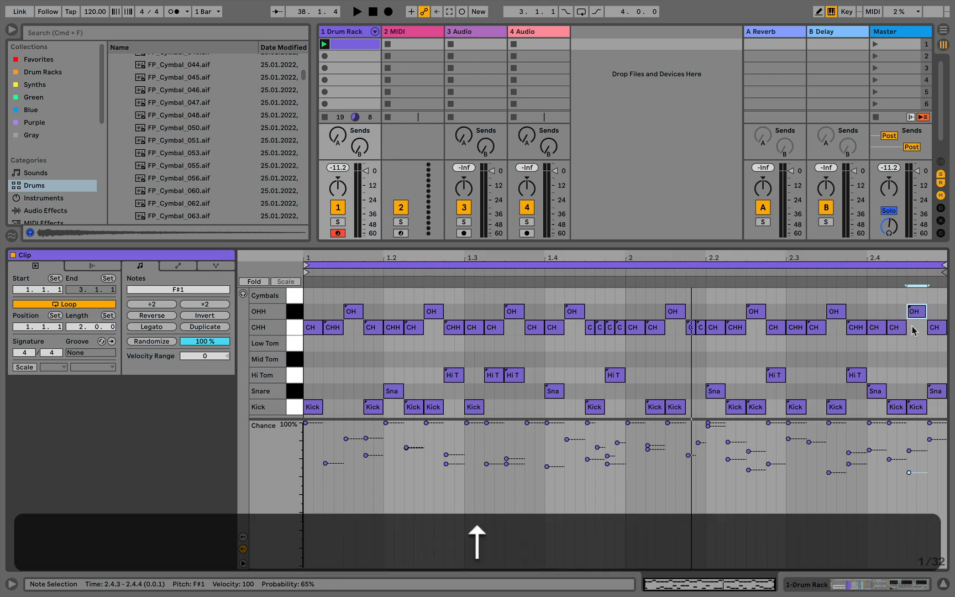
# Step: Check the chance values of the OHH notes at 2.1.3, 1.4.2, 1.3.3, 1.2.3 and 1.1.3
pyautogui.click(671, 312)
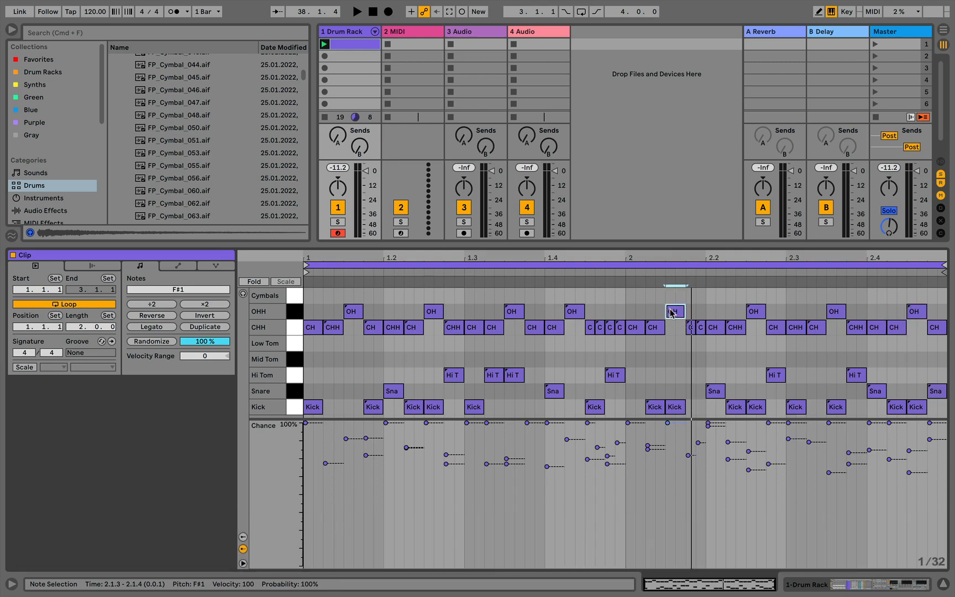
pyautogui.click(577, 311)
pyautogui.click(513, 312)
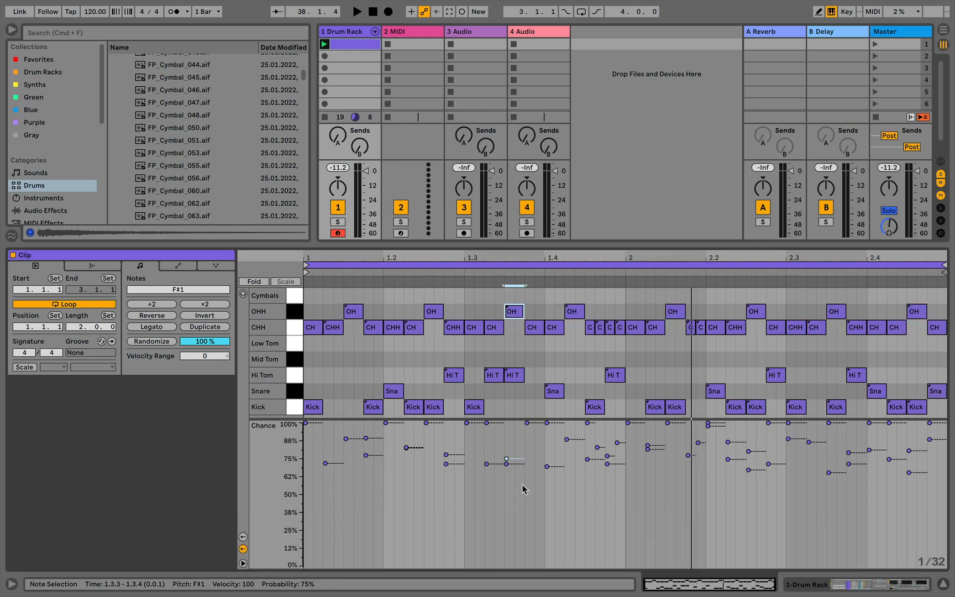
pyautogui.click(430, 313)
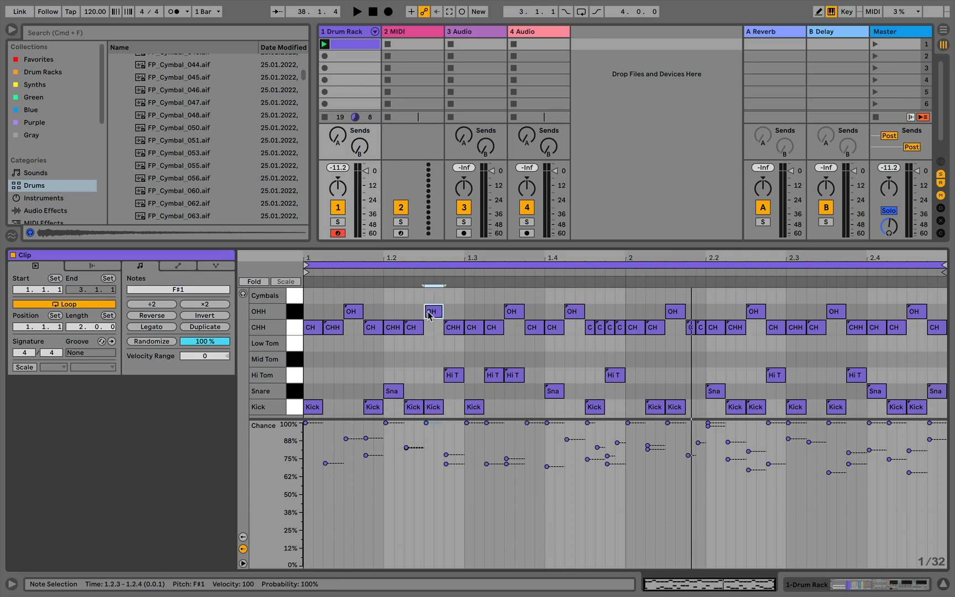
pyautogui.click(350, 313)
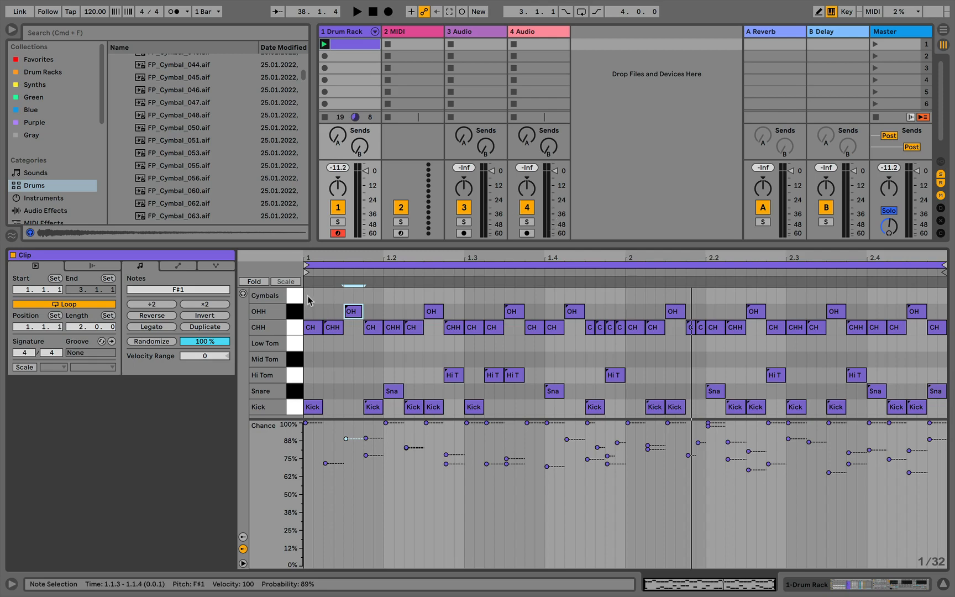
pyautogui.click(243, 294)
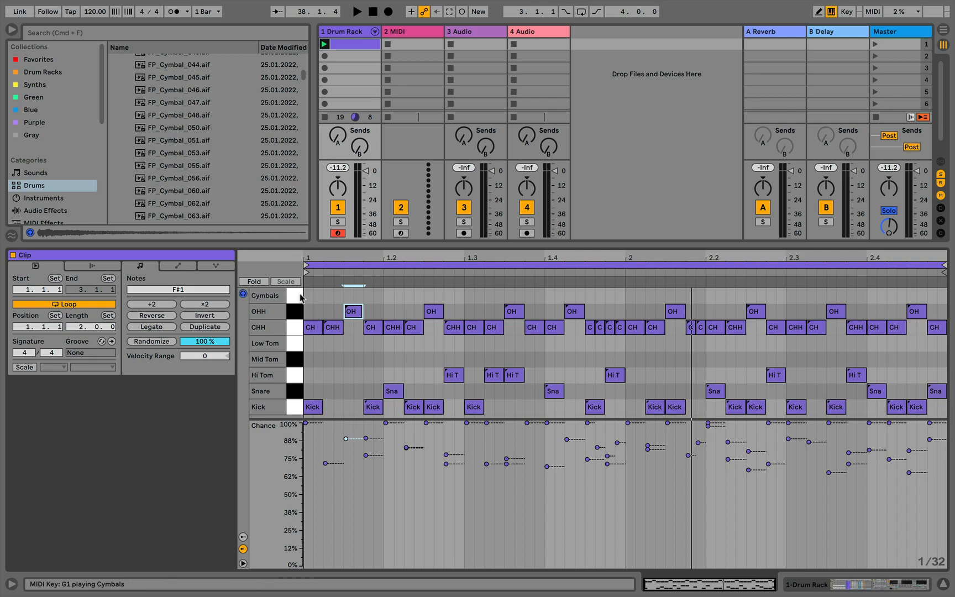
pyautogui.click(344, 296)
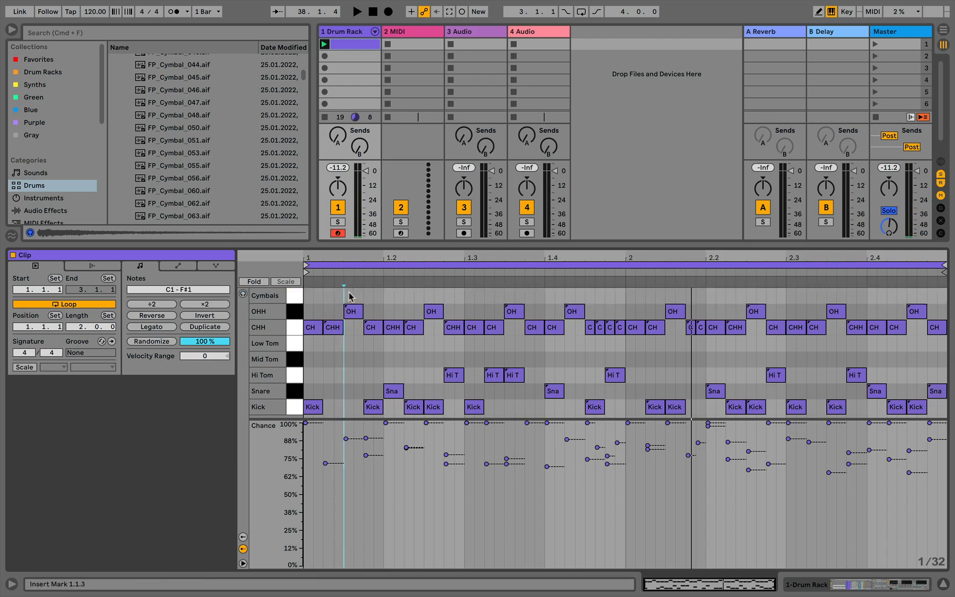
# Step: Move the OHH notes at 1.2.3, 1.4.2, 2.2.3 and 2.4.3 up to the Cymbals row
pyautogui.click(438, 314)
pyautogui.press('Up')
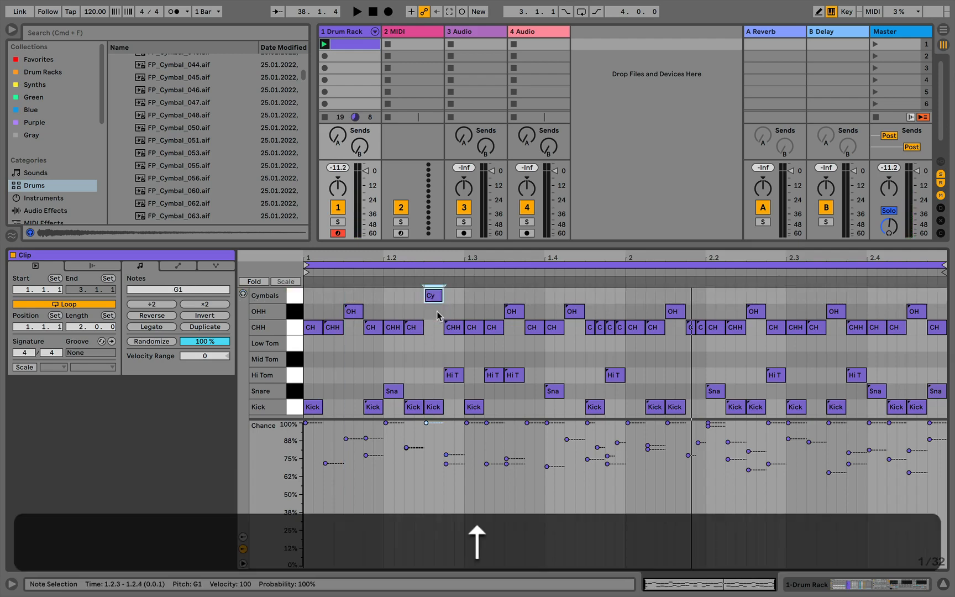
pyautogui.click(572, 312)
pyautogui.press('Up')
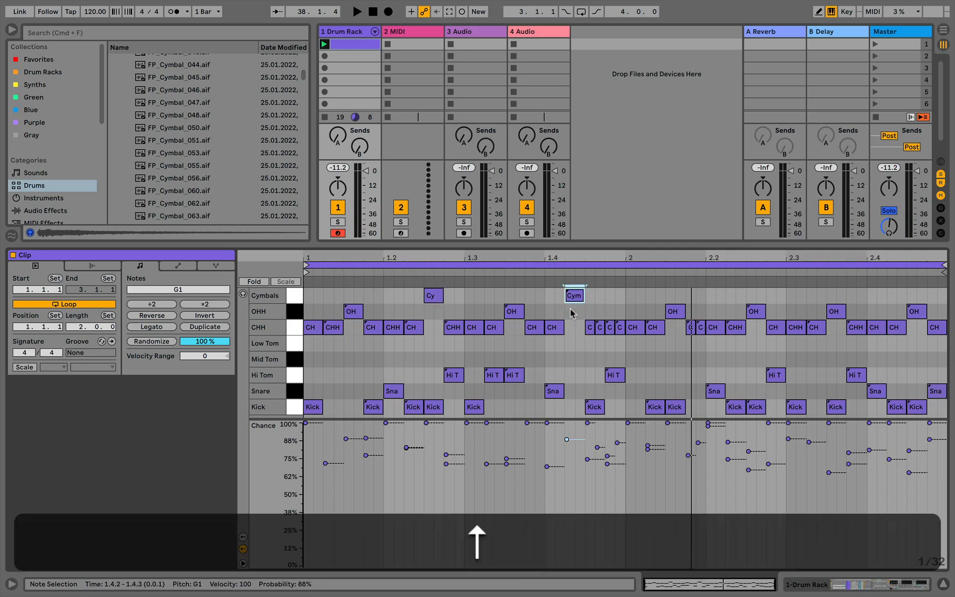
pyautogui.click(752, 311)
pyautogui.press('Up')
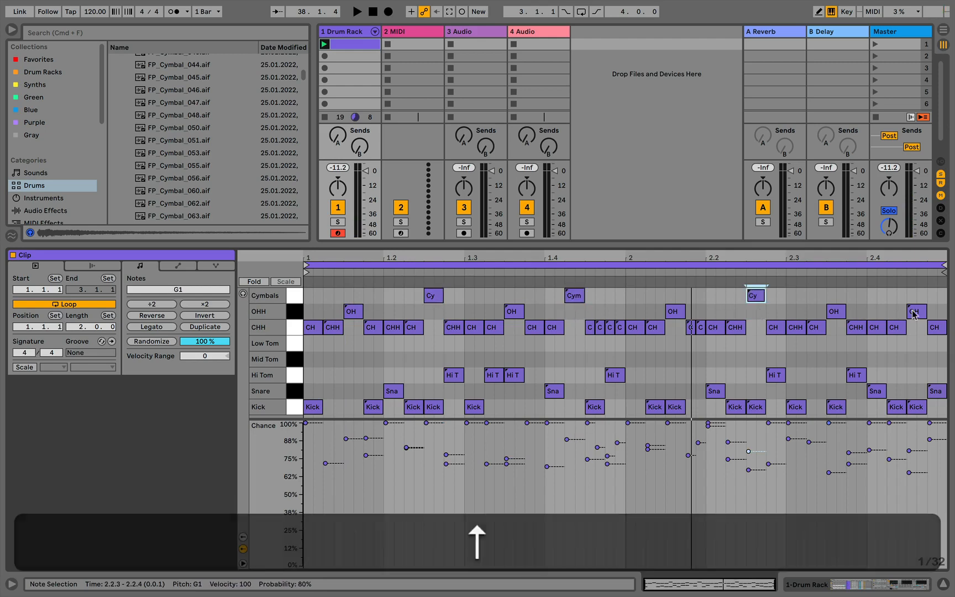
pyautogui.click(915, 313)
pyautogui.press('Up')
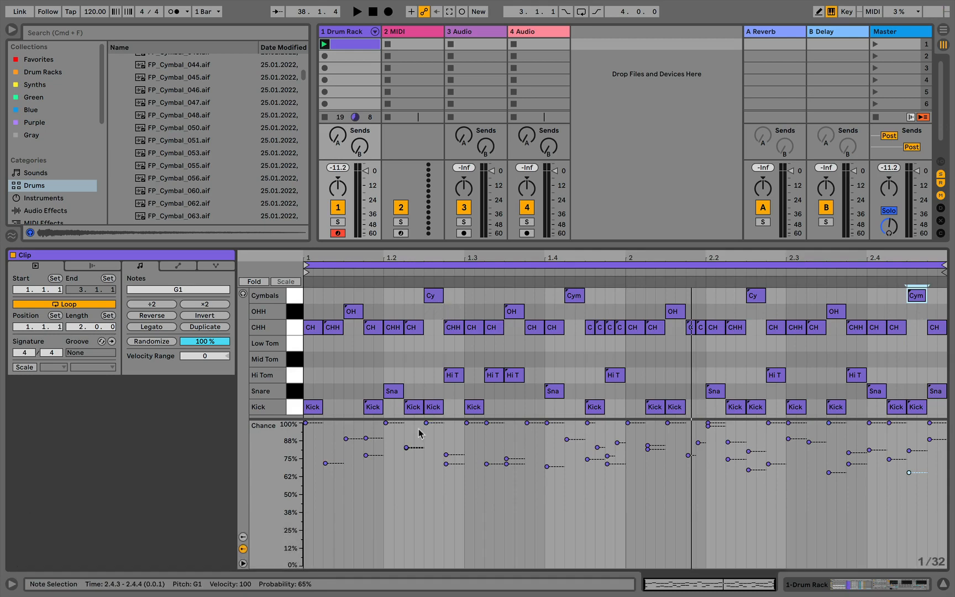
# Step: Review the chance of each Cymbals note and set the one at 1.4.2 to 98%
pyautogui.click(435, 301)
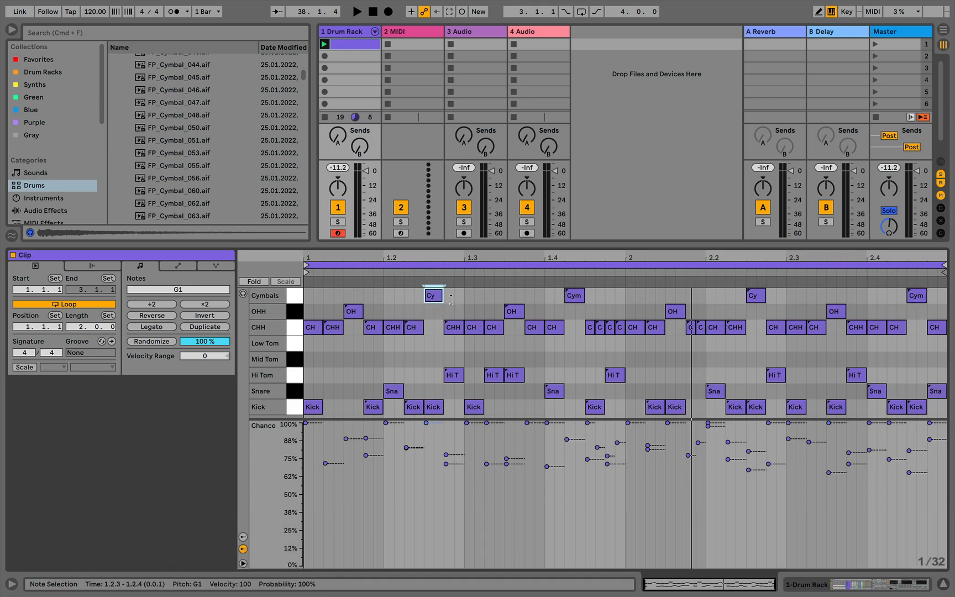
pyautogui.click(581, 295)
pyautogui.click(755, 296)
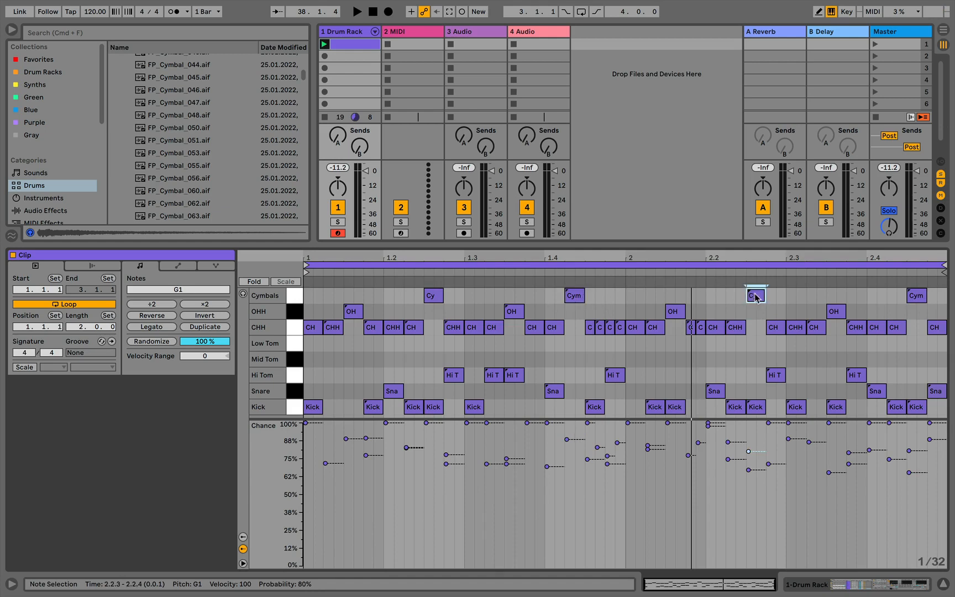
pyautogui.click(918, 296)
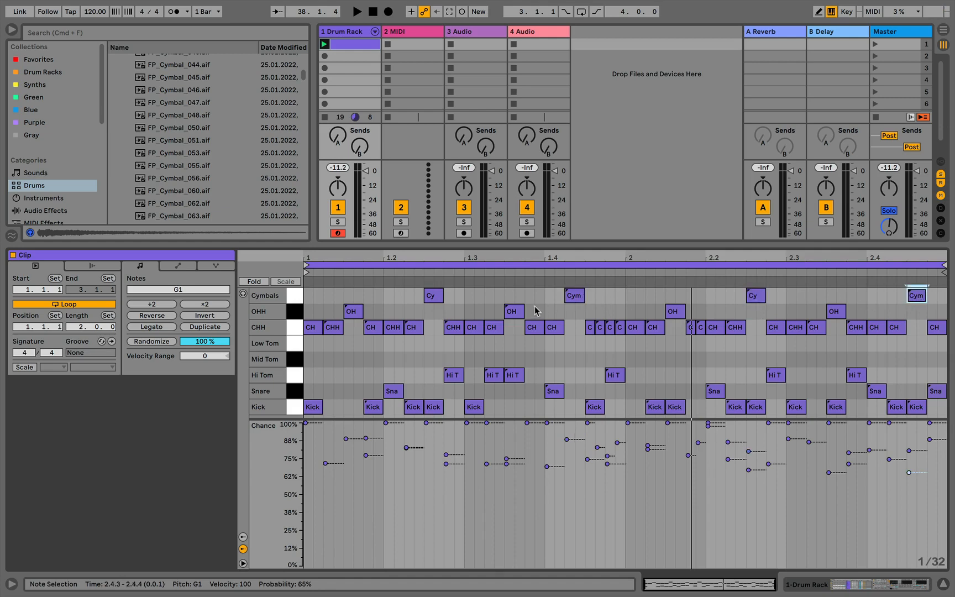
pyautogui.click(575, 297)
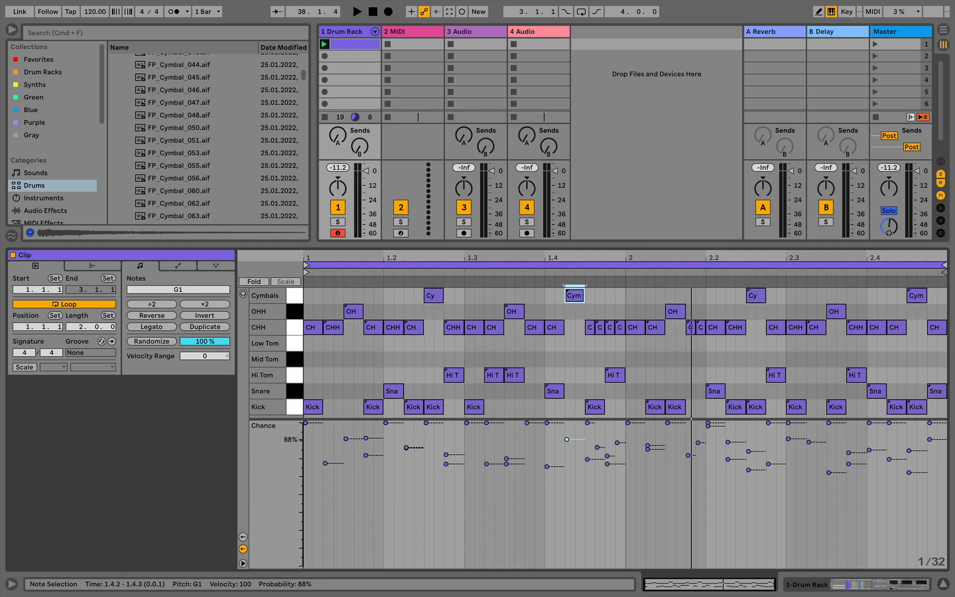
pyautogui.moveTo(567, 439); pyautogui.dragTo(567, 425)
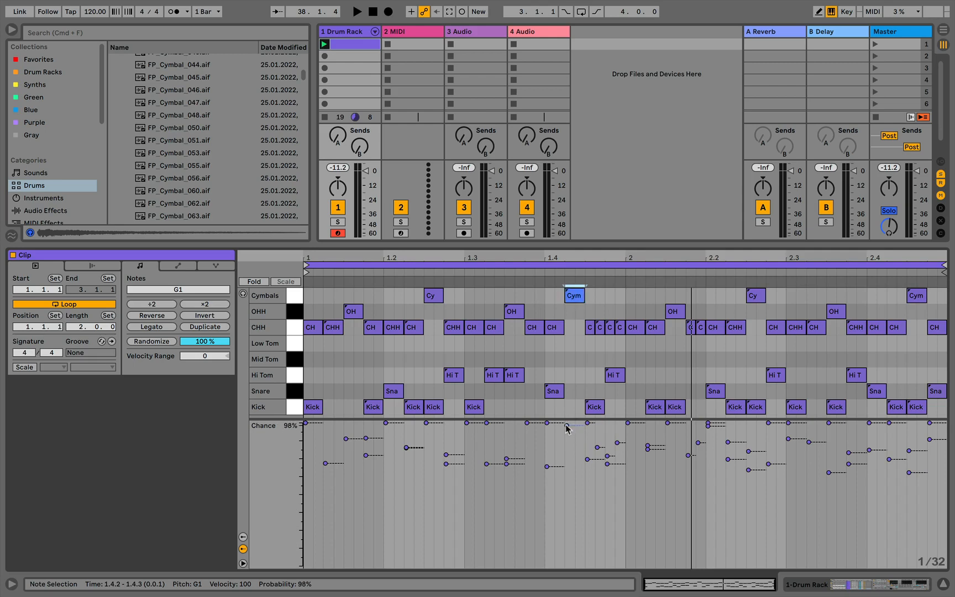
pyautogui.click(433, 296)
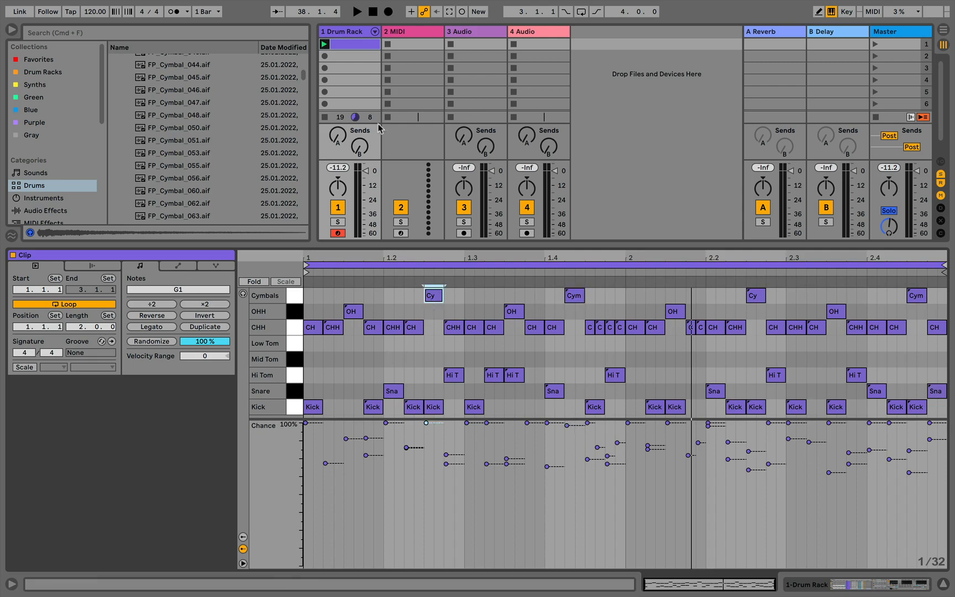
# Step: Play the Drum Rack clip, show the track's Drum Rack devices, and stop playback
pyautogui.click(324, 44)
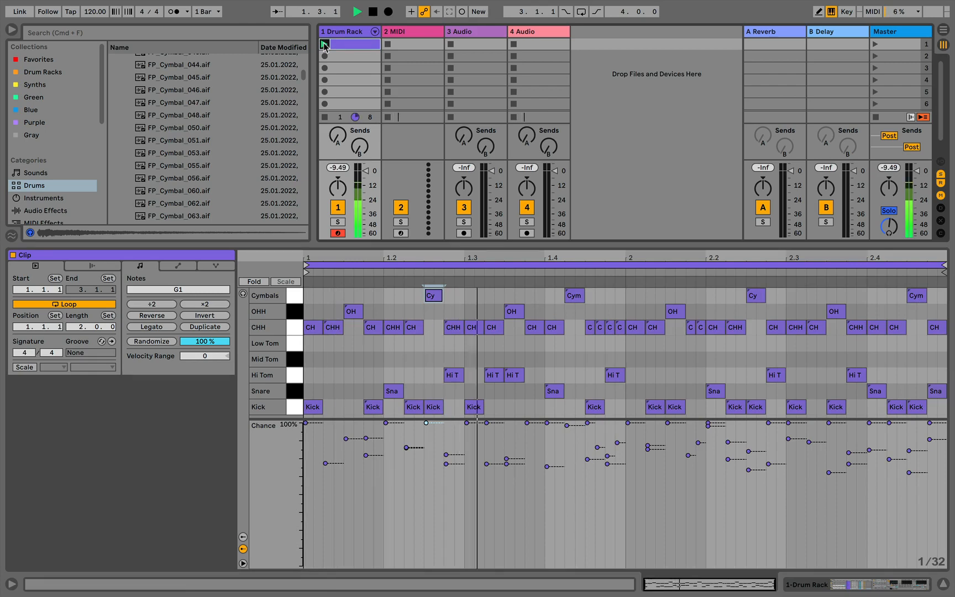
pyautogui.click(348, 32)
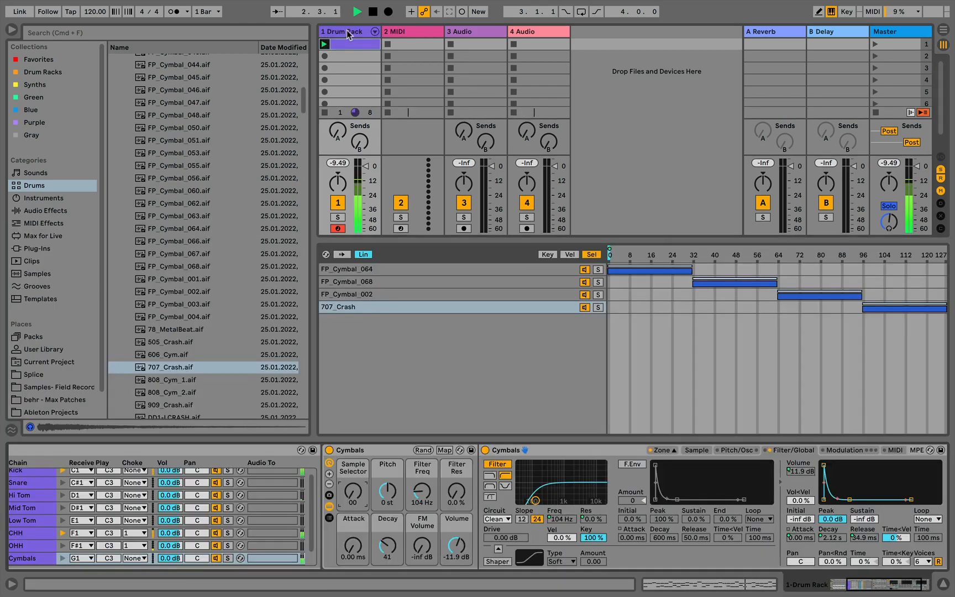
pyautogui.click(195, 449)
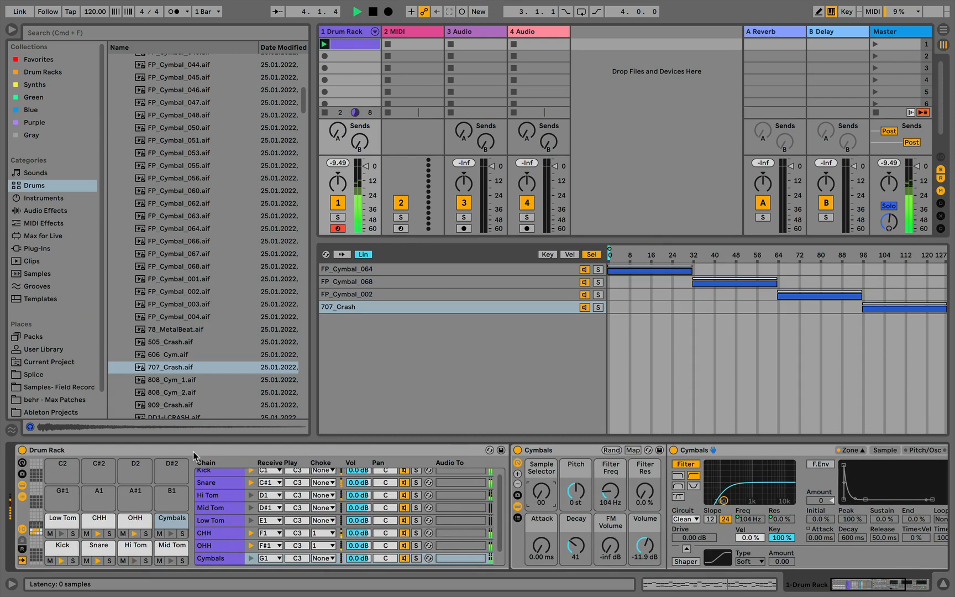
pyautogui.press('space')
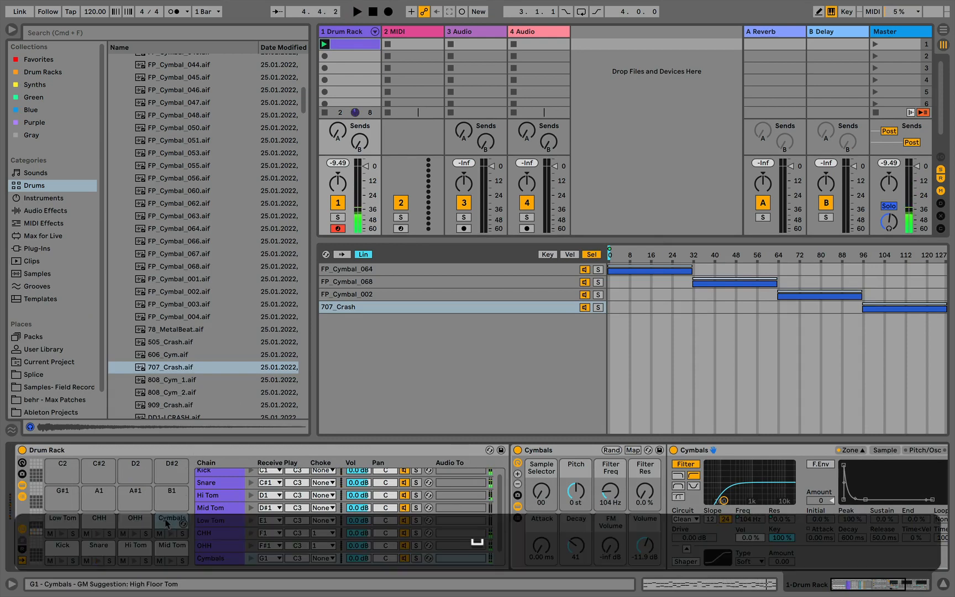
# Step: Set the Cymbals rack's Decay macro to 101 while auditioning the clip
pyautogui.click(578, 546)
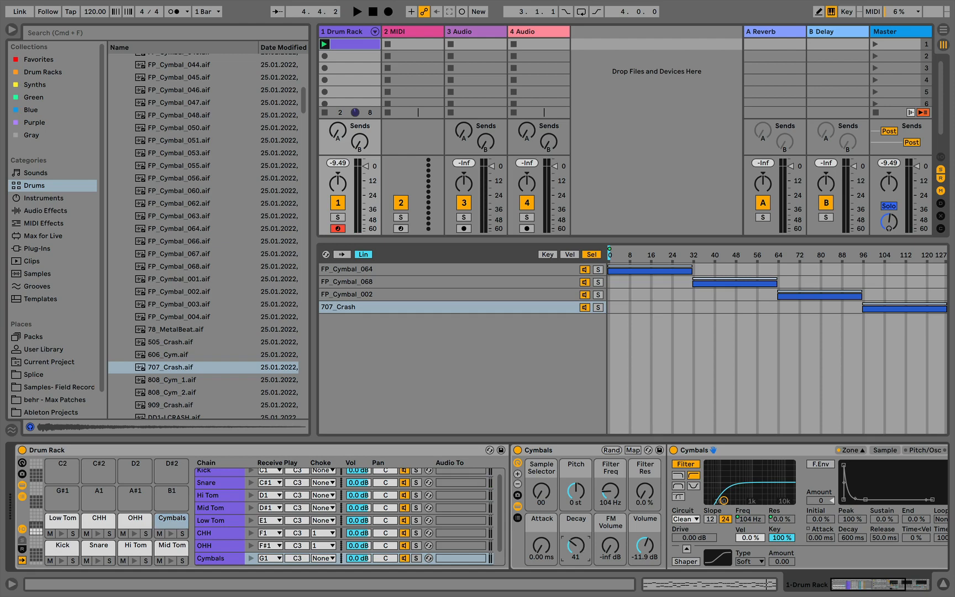
pyautogui.moveTo(578, 546); pyautogui.dragTo(578, 497)
pyautogui.press('space')
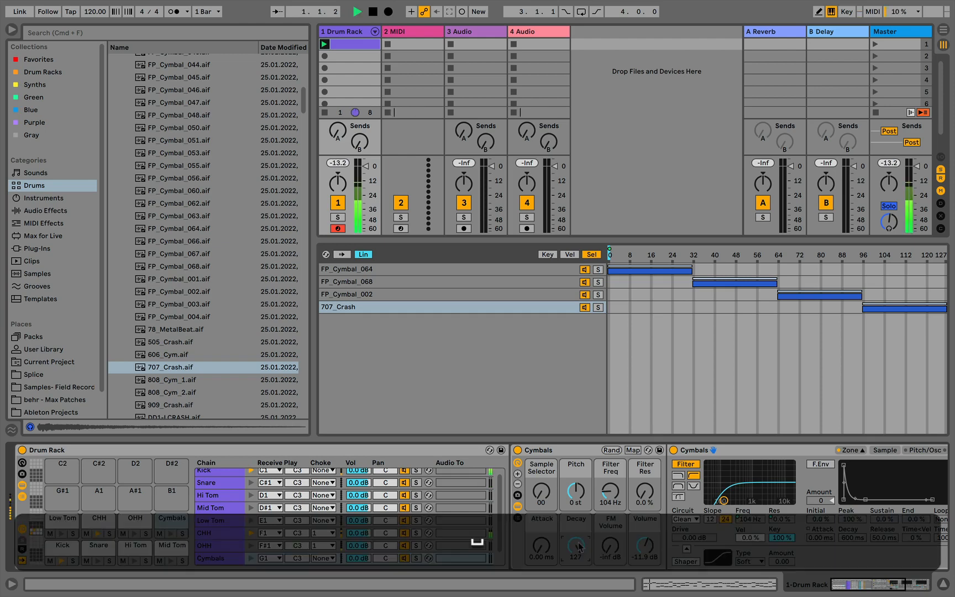
pyautogui.moveTo(579, 547); pyautogui.dragTo(579, 561)
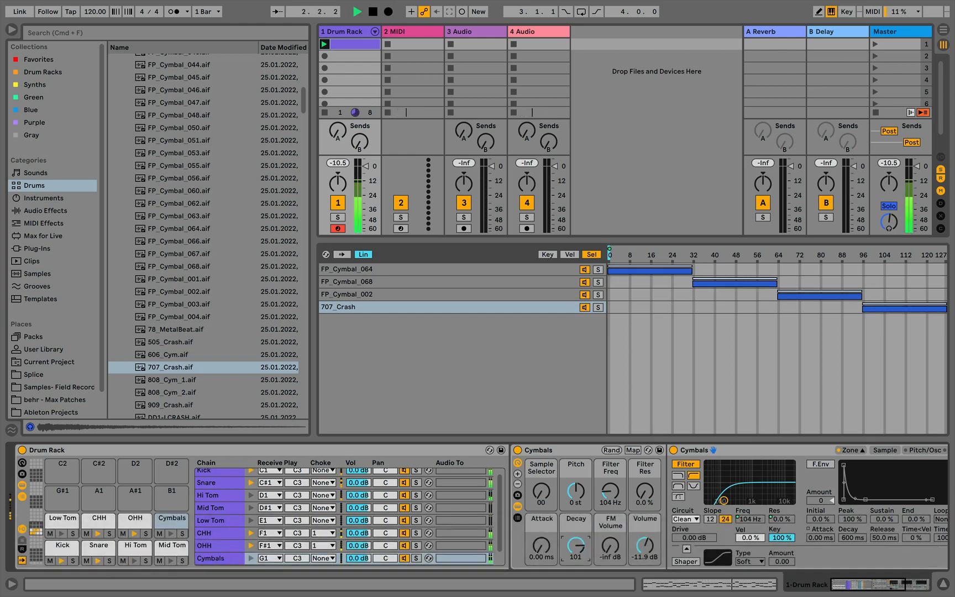
# Step: Set the OHH pad's Sample Selector macro to 115 and stop playback
pyautogui.click(128, 520)
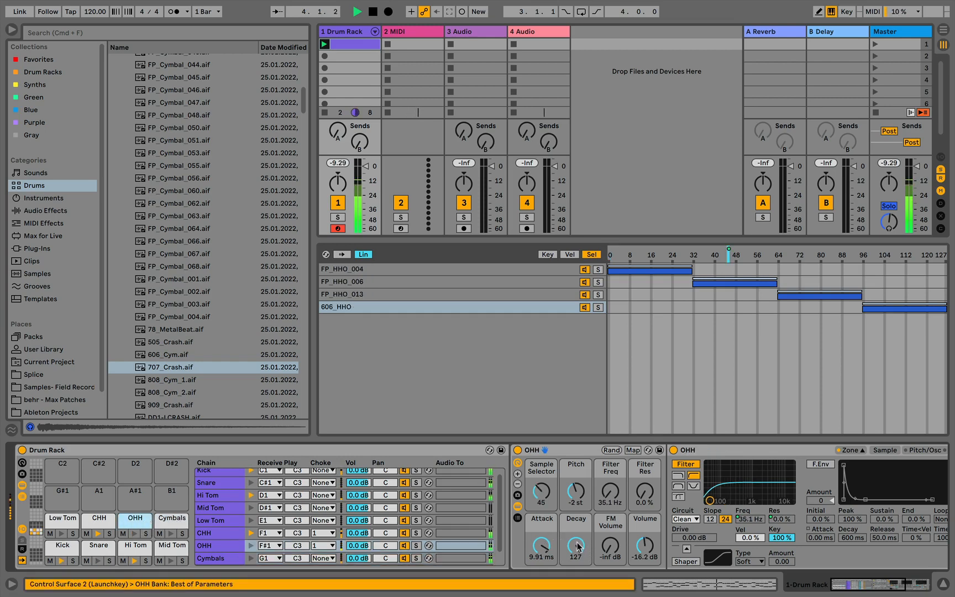
pyautogui.moveTo(543, 491); pyautogui.dragTo(544, 452)
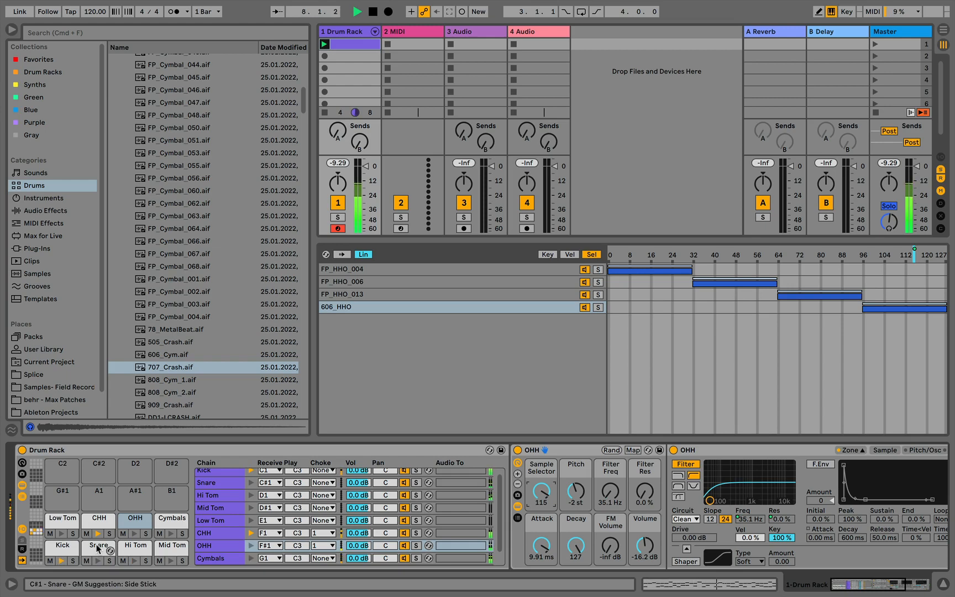
pyautogui.press('space')
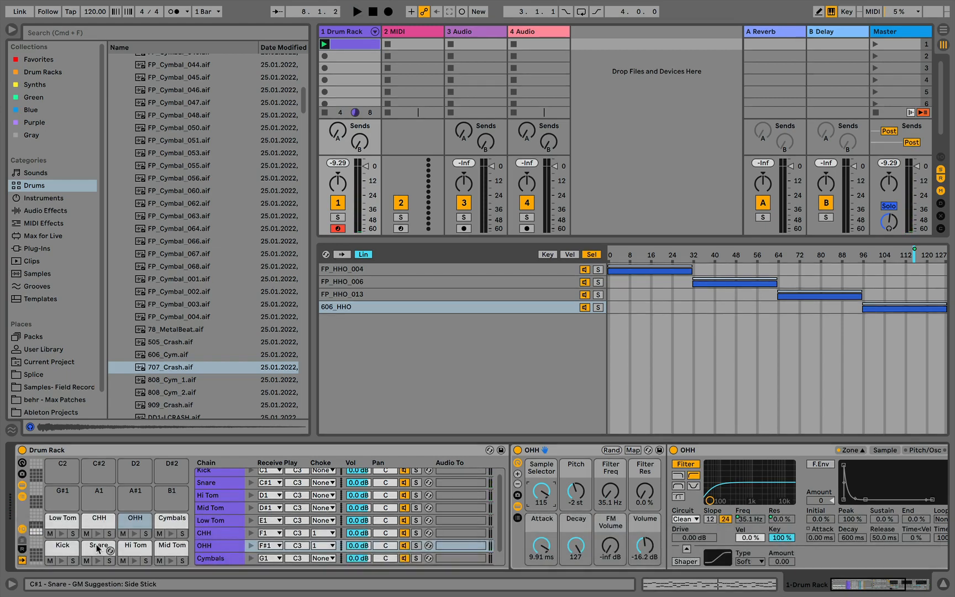
# Step: Set the tempo to 107 BPM, audition the clip with the Cymbals pad's rack shown, and stop playback
pyautogui.click(91, 15)
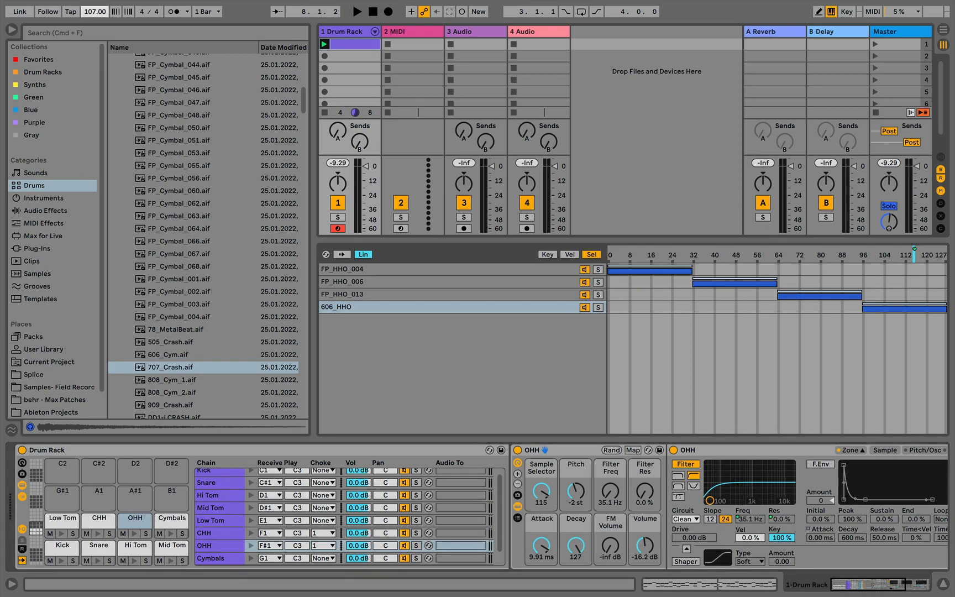
pyautogui.press('space')
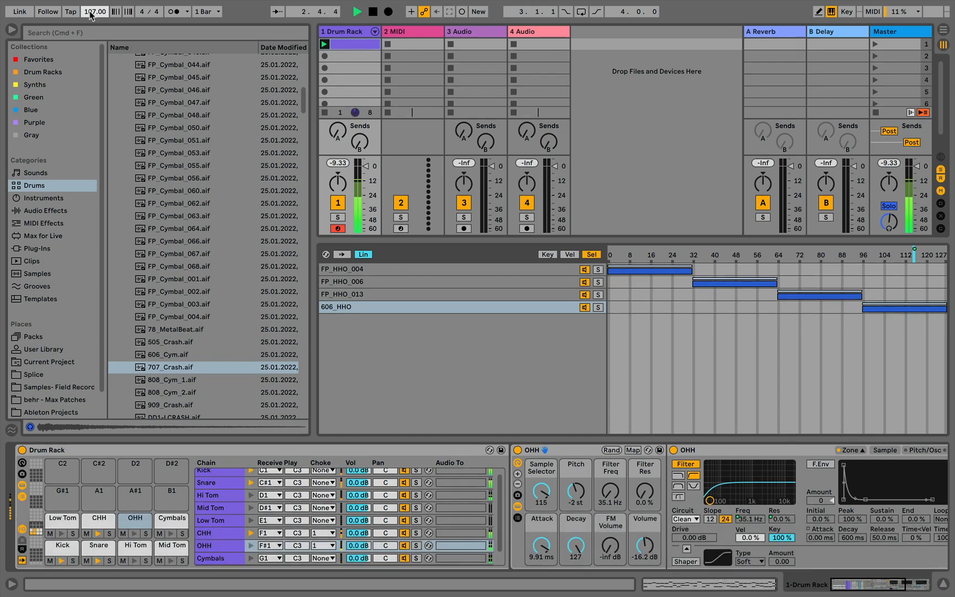
pyautogui.click(173, 520)
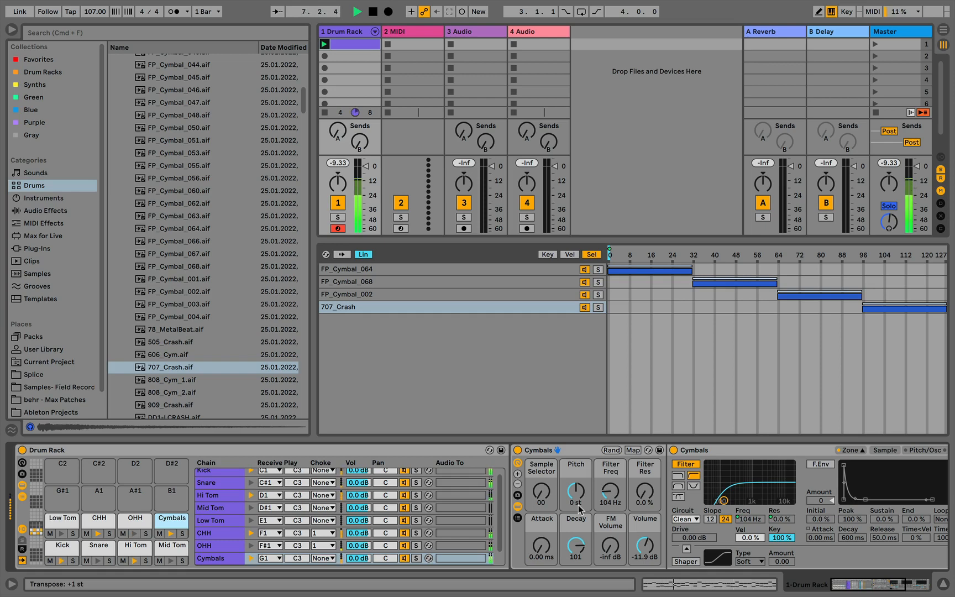
pyautogui.press('space')
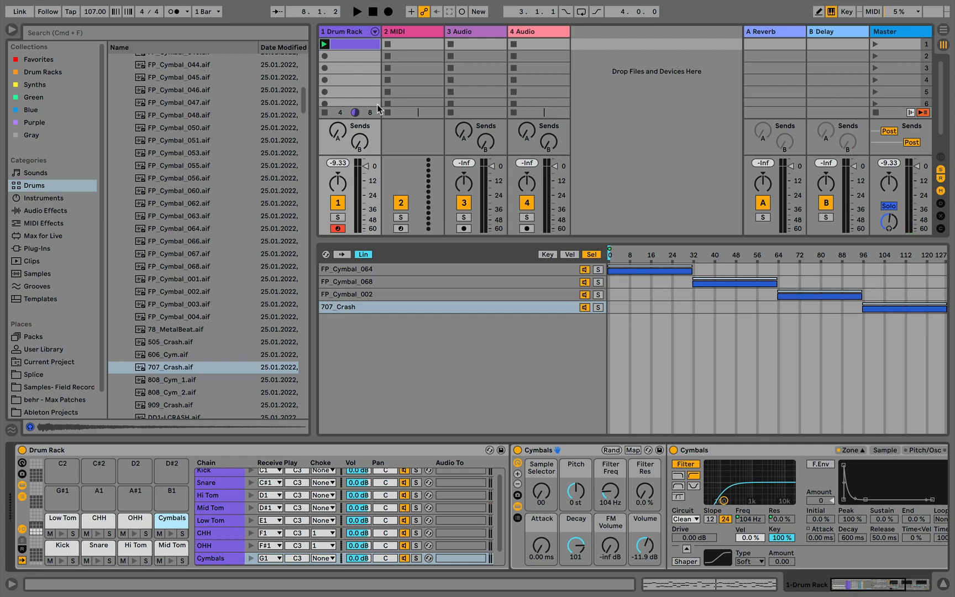
# Step: Reopen the Drum Rack clip, select all CHH notes, and show the Velocity lane in place of the Chance lane
pyautogui.doubleClick(352, 47)
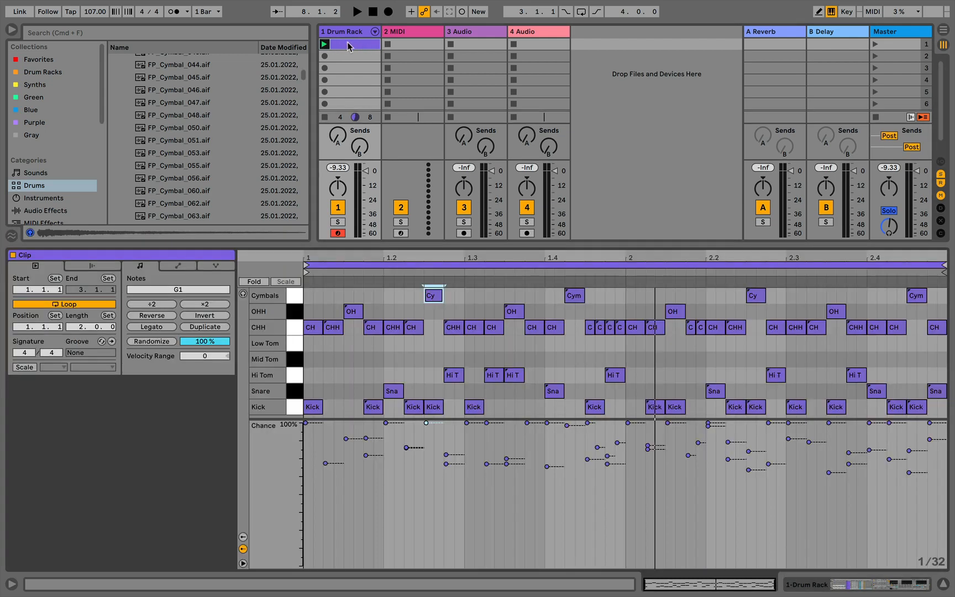
pyautogui.click(295, 332)
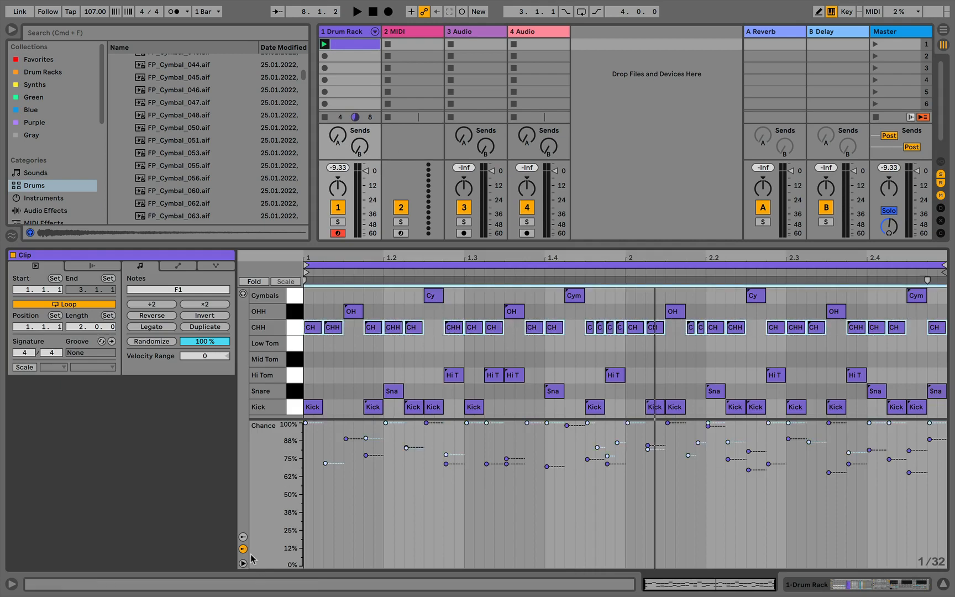
pyautogui.click(243, 537)
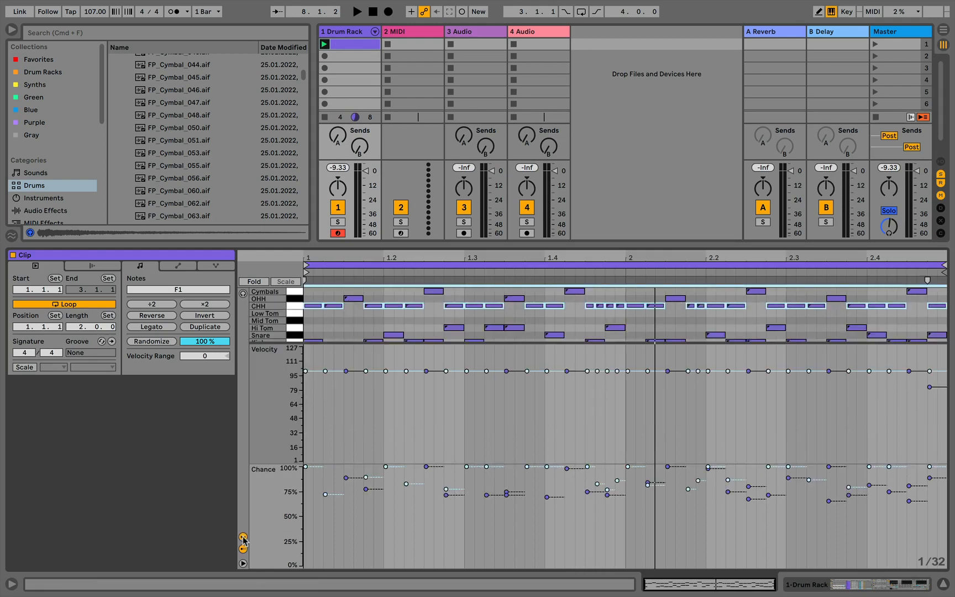
pyautogui.click(244, 551)
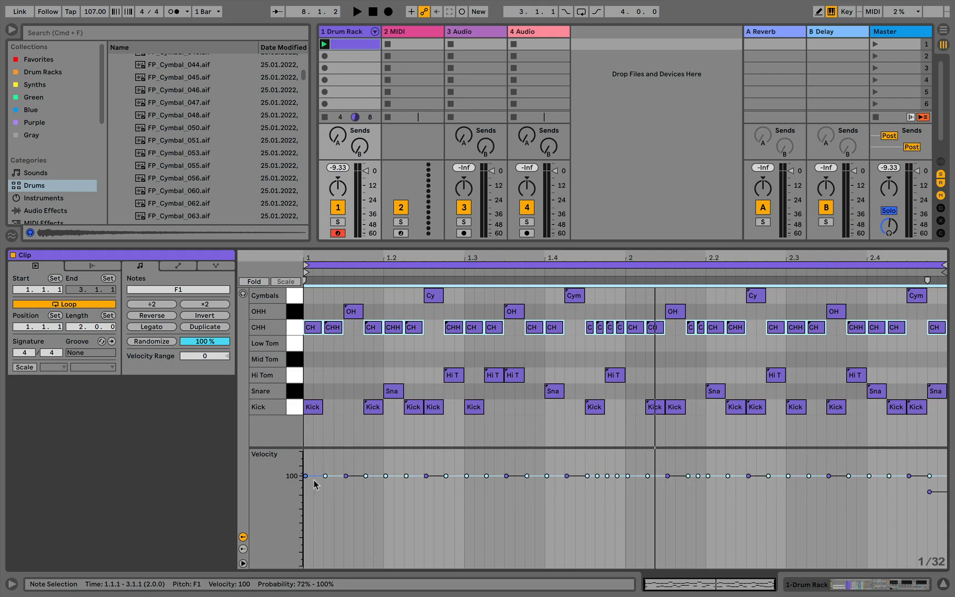
pyautogui.click(321, 462)
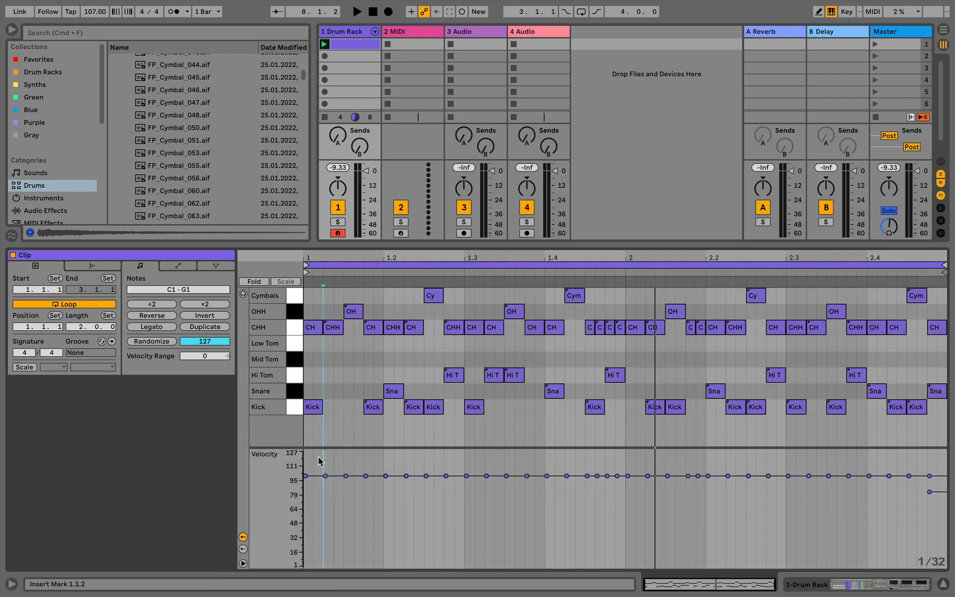
# Step: Set the velocity of the first CHH note, at 1.1.1, to 105
pyautogui.moveTo(306, 477)
pyautogui.mouseDown()
pyautogui.moveTo(306, 514)
pyautogui.moveTo(307, 476)
pyautogui.mouseUp()
pyautogui.click(312, 328)
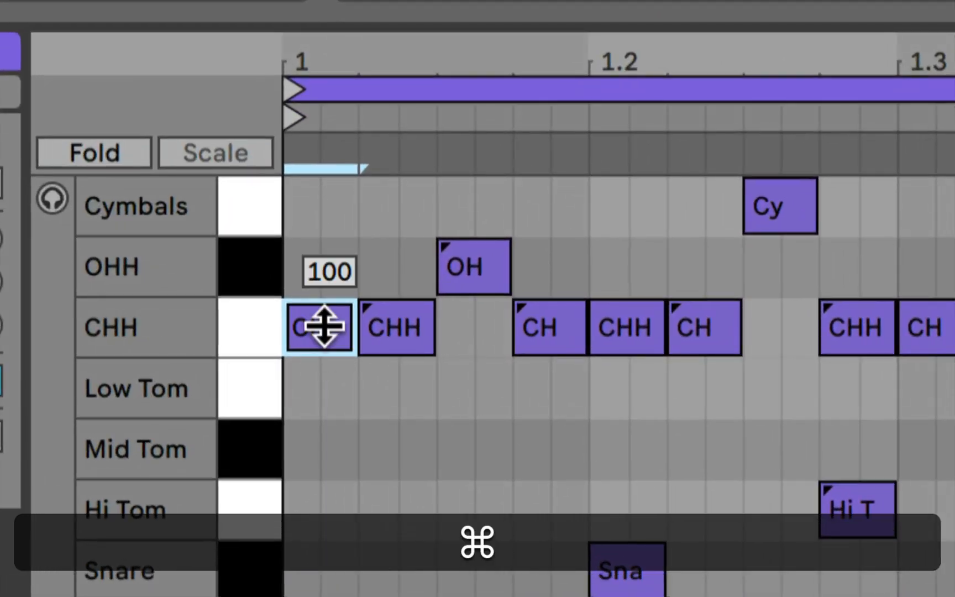
pyautogui.moveTo(325, 327); pyautogui.dragTo(324, 311)
pyautogui.moveTo(324, 326); pyautogui.dragTo(324, 382)
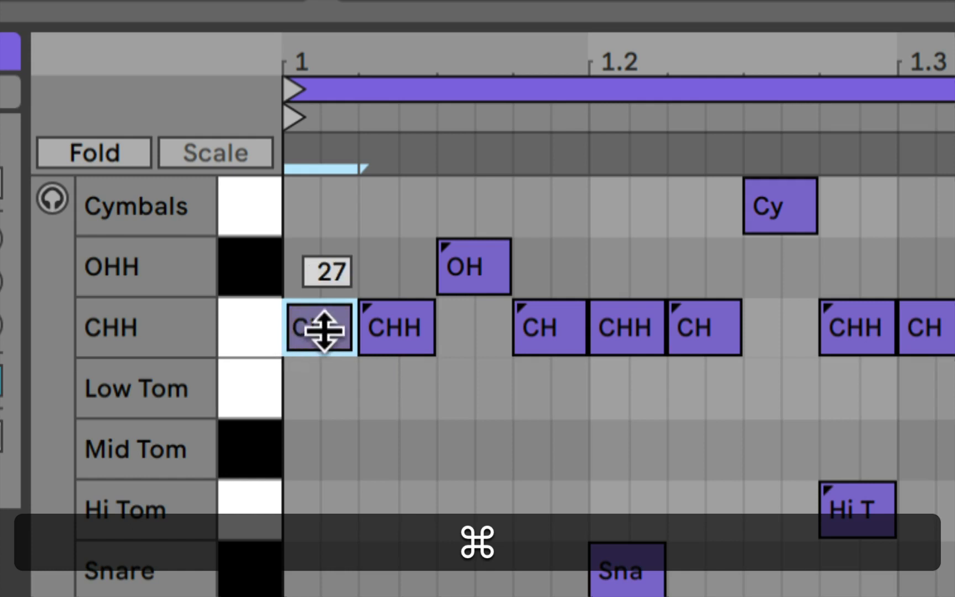
pyautogui.moveTo(324, 330)
pyautogui.mouseDown()
pyautogui.moveTo(324, 293)
pyautogui.moveTo(322, 331)
pyautogui.mouseUp()
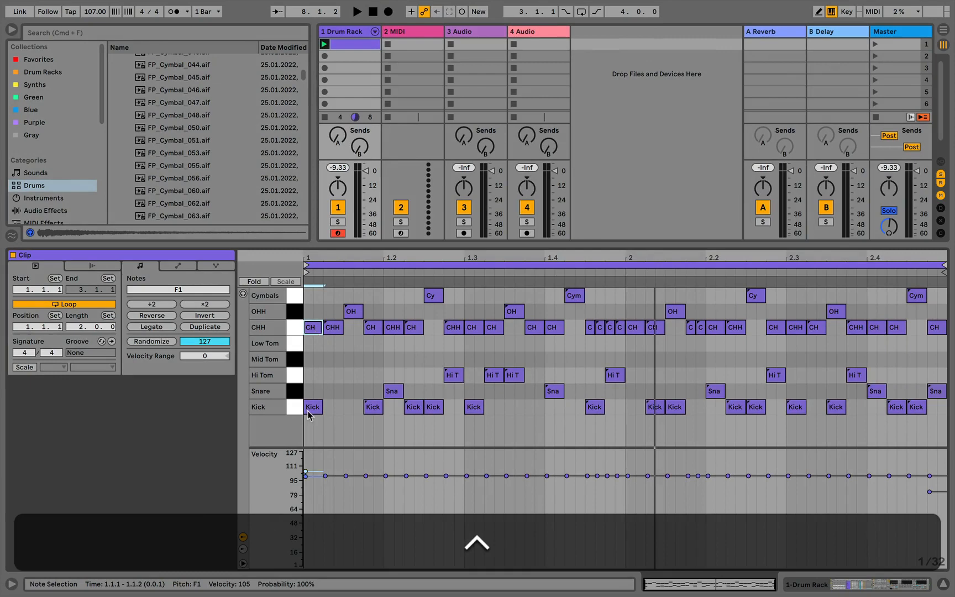
# Step: Apply velocity ranges of -48 to the first Kick note, -44 to the CHH note at 1.1.2 and -42 to the CHH note at 1.1.4
pyautogui.click(303, 321)
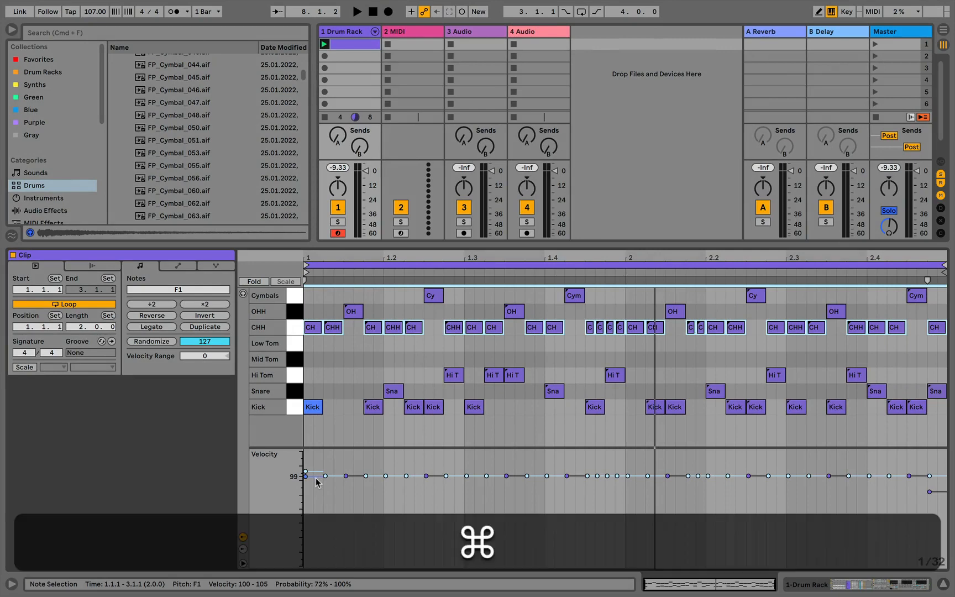
pyautogui.moveTo(316, 479); pyautogui.dragTo(317, 519)
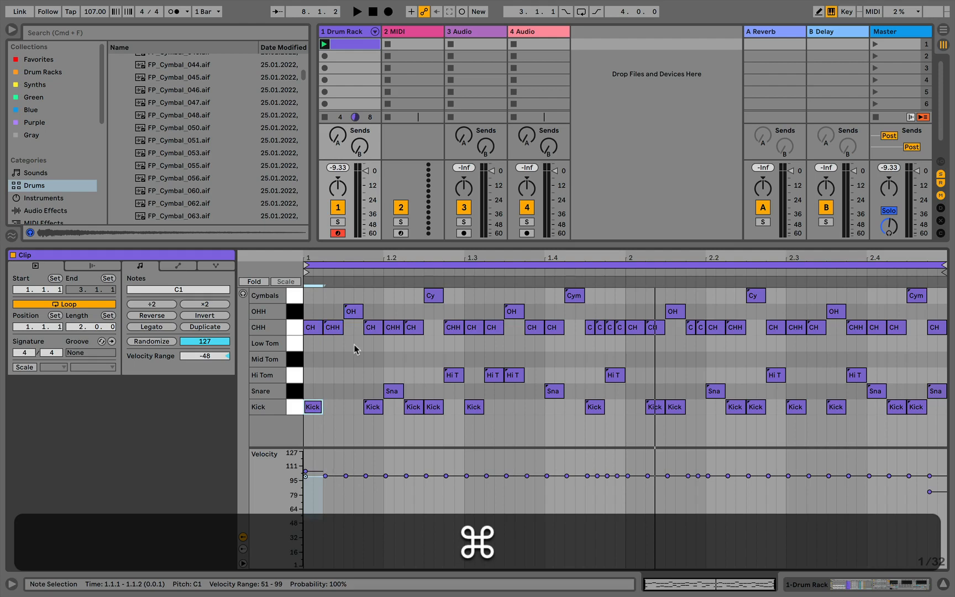
pyautogui.click(326, 476)
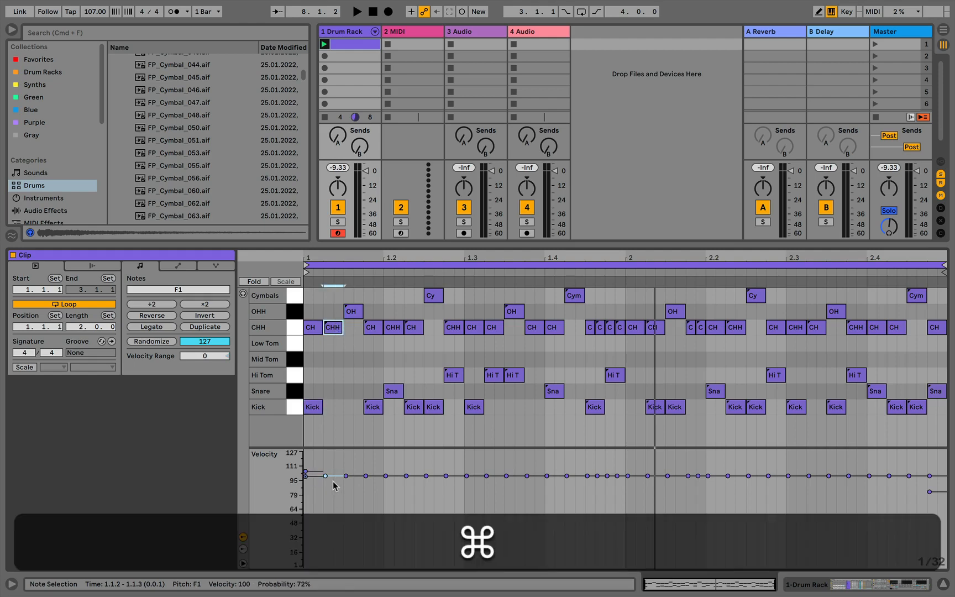
pyautogui.moveTo(333, 477); pyautogui.dragTo(333, 513)
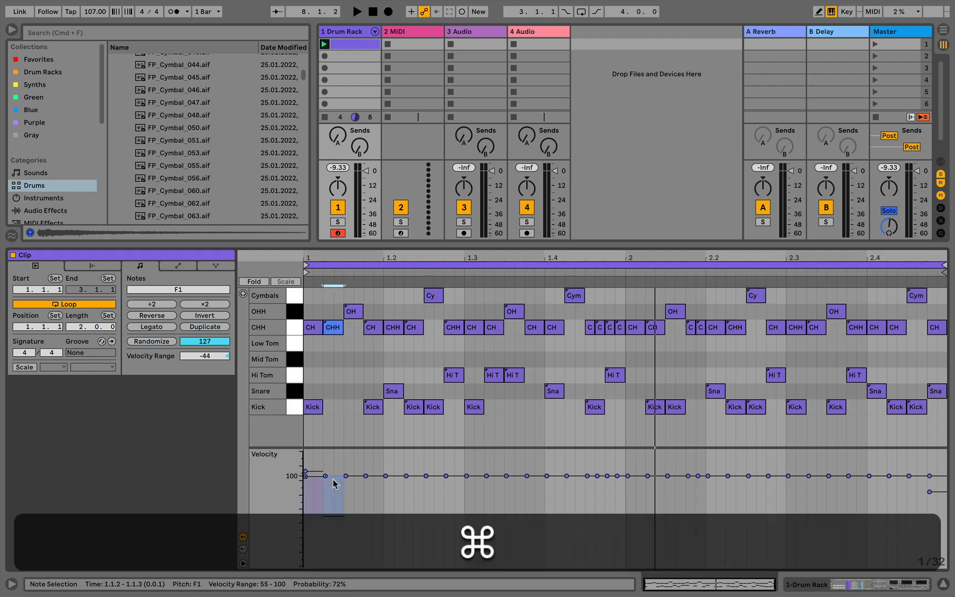
pyautogui.click(373, 328)
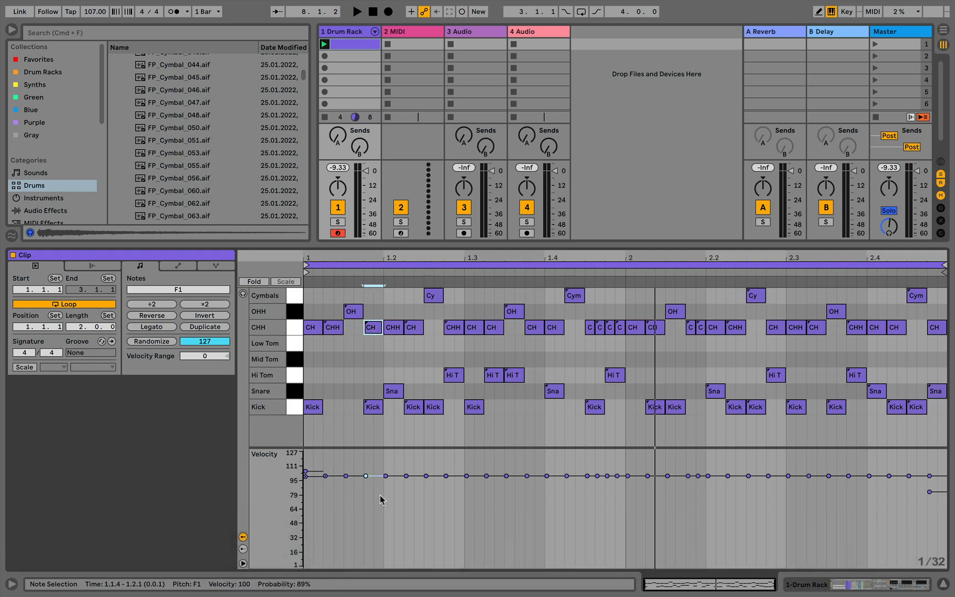
pyautogui.moveTo(373, 478); pyautogui.dragTo(373, 513)
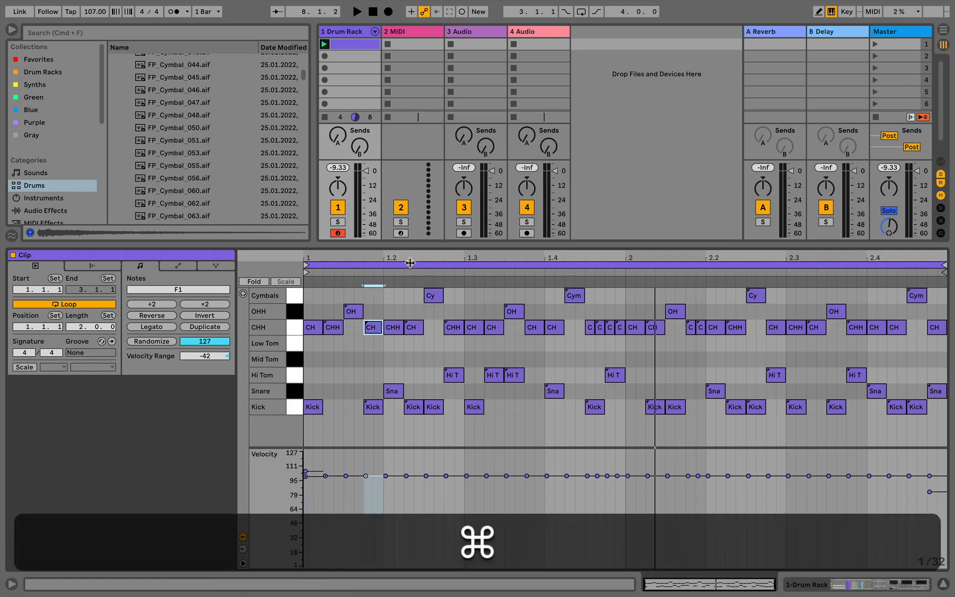
# Step: Apply a velocity range of -41 to the CHH notes from 1.2.1 to 1.3.3, and -34 to all CHH notes from 1.3.4 onward
pyautogui.moveTo(393, 314); pyautogui.dragTo(500, 331)
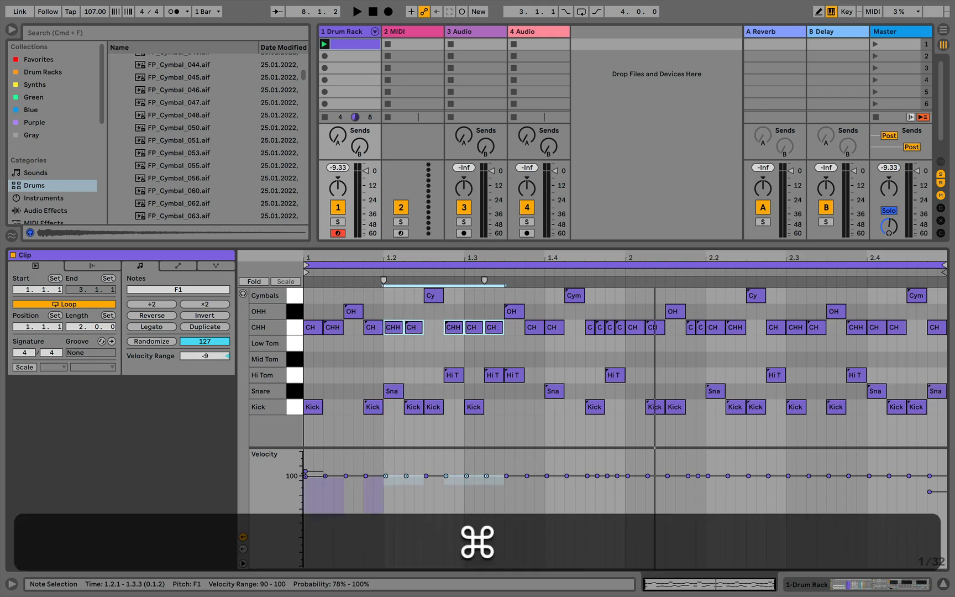
pyautogui.moveTo(393, 479); pyautogui.dragTo(393, 512)
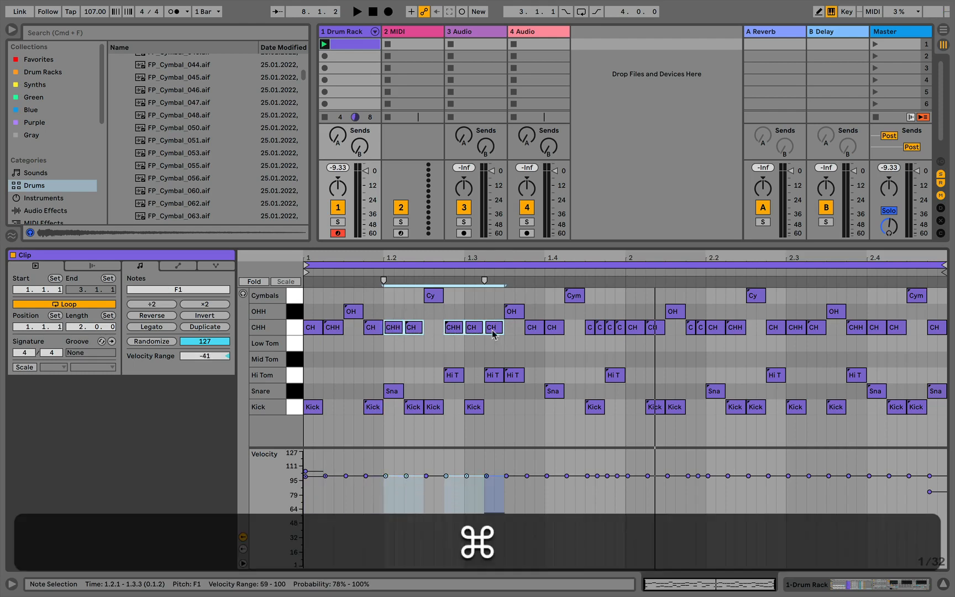
pyautogui.moveTo(515, 327); pyautogui.dragTo(947, 328)
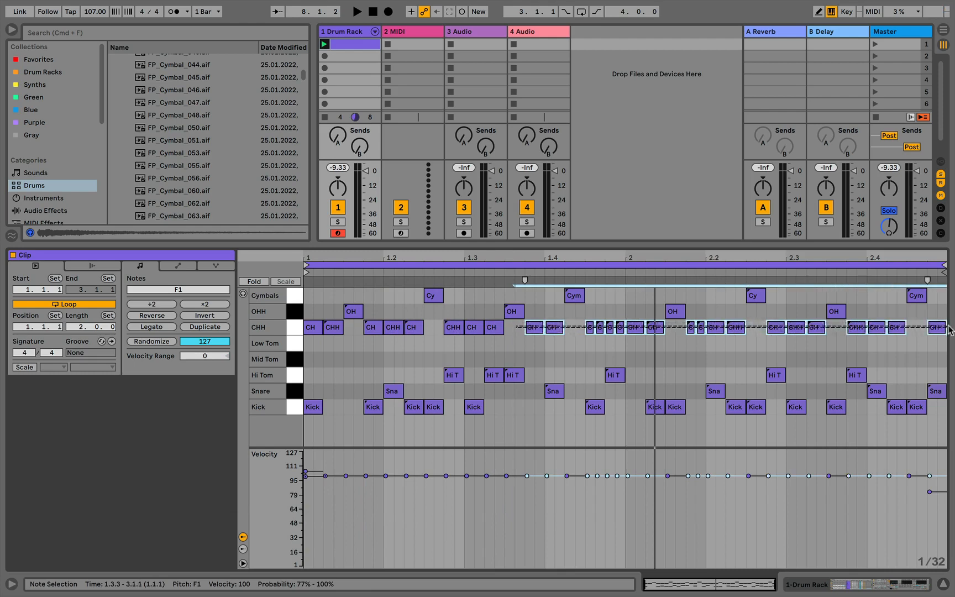
pyautogui.click(535, 484)
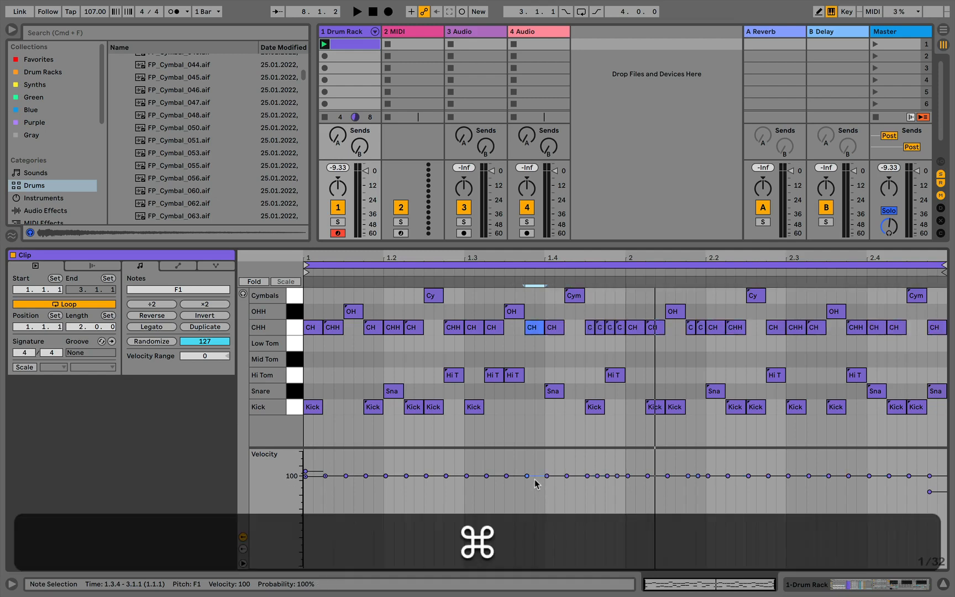
pyautogui.click(517, 326)
pyautogui.moveTo(517, 327); pyautogui.dragTo(946, 335)
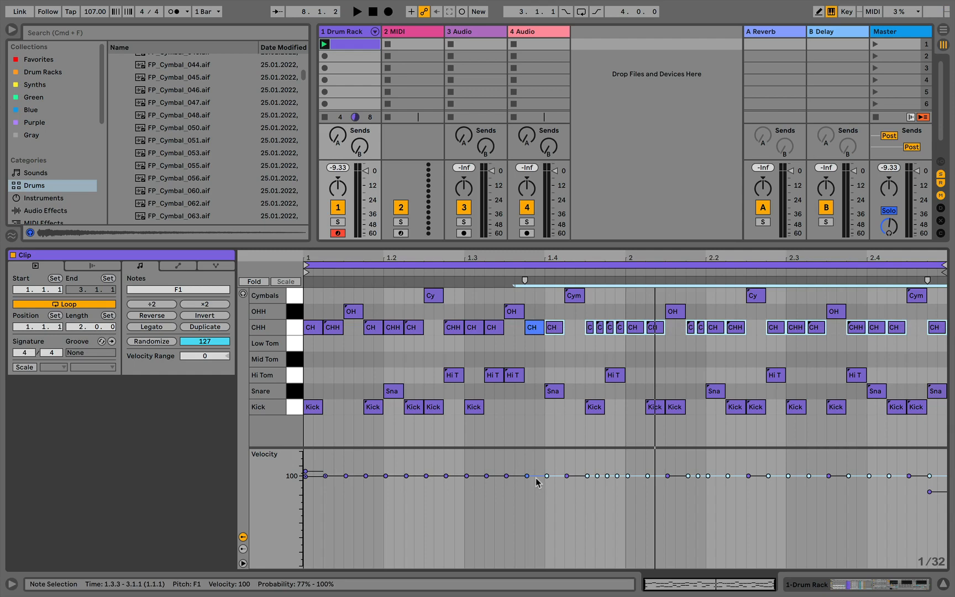
pyautogui.moveTo(536, 482); pyautogui.dragTo(537, 514)
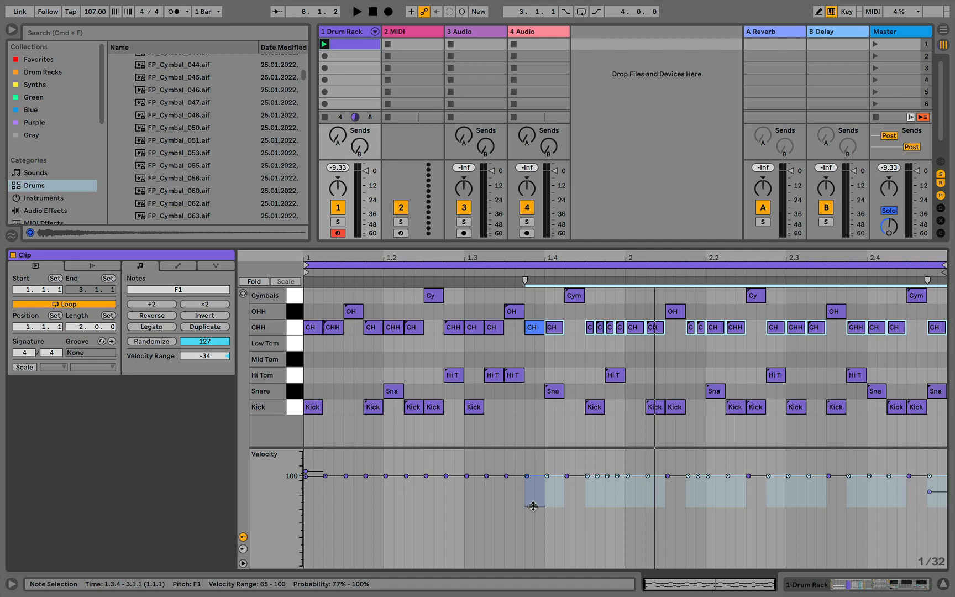
# Step: Audition the clip and extend the velocity ranges of all CHH notes together toward much lower velocities
pyautogui.press('space')
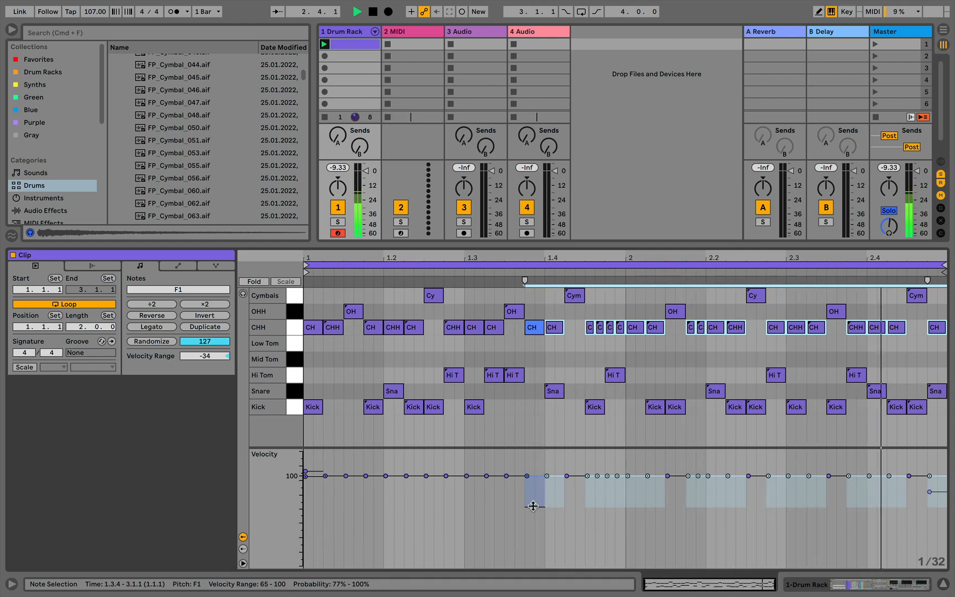
pyautogui.press('space')
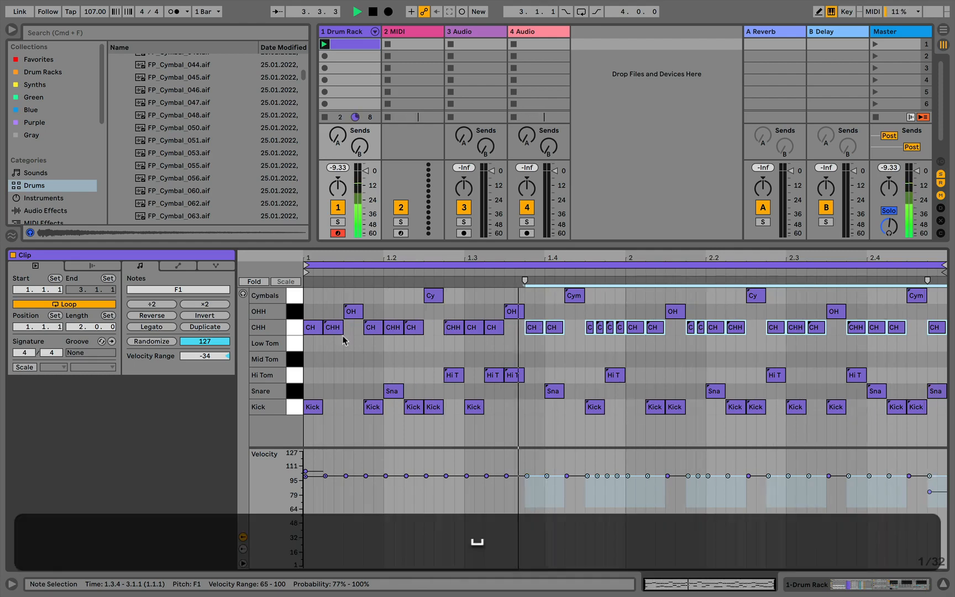
pyautogui.click(292, 329)
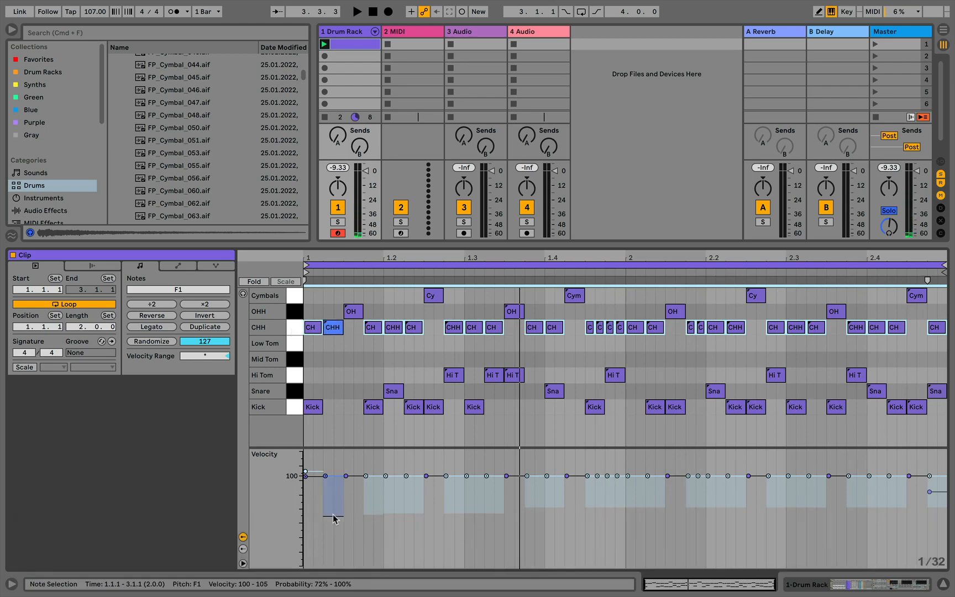
pyautogui.moveTo(335, 515); pyautogui.dragTo(336, 561)
pyautogui.press('space')
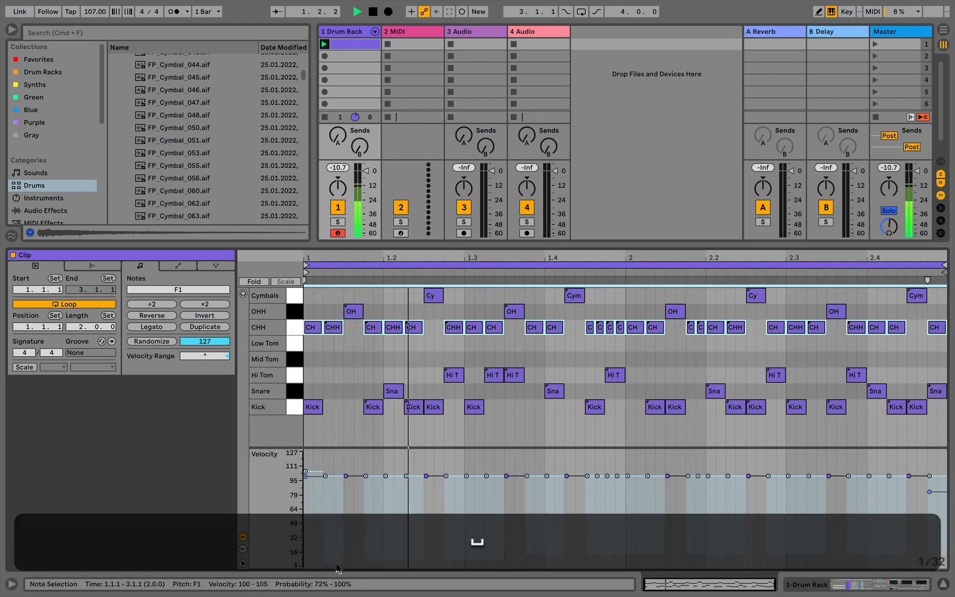
pyautogui.moveTo(332, 561); pyautogui.dragTo(333, 546)
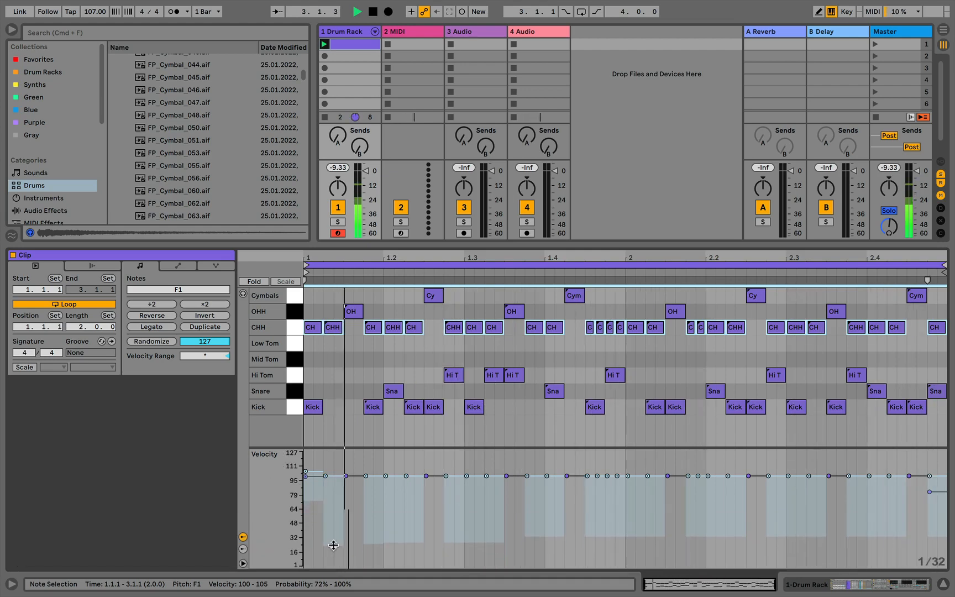
# Step: Set all OHH and Cymbals notes to velocity 79 with a velocity range of -31
pyautogui.click(294, 298)
pyautogui.keyDown('shift'); pyautogui.click(294, 311); pyautogui.keyUp('shift')
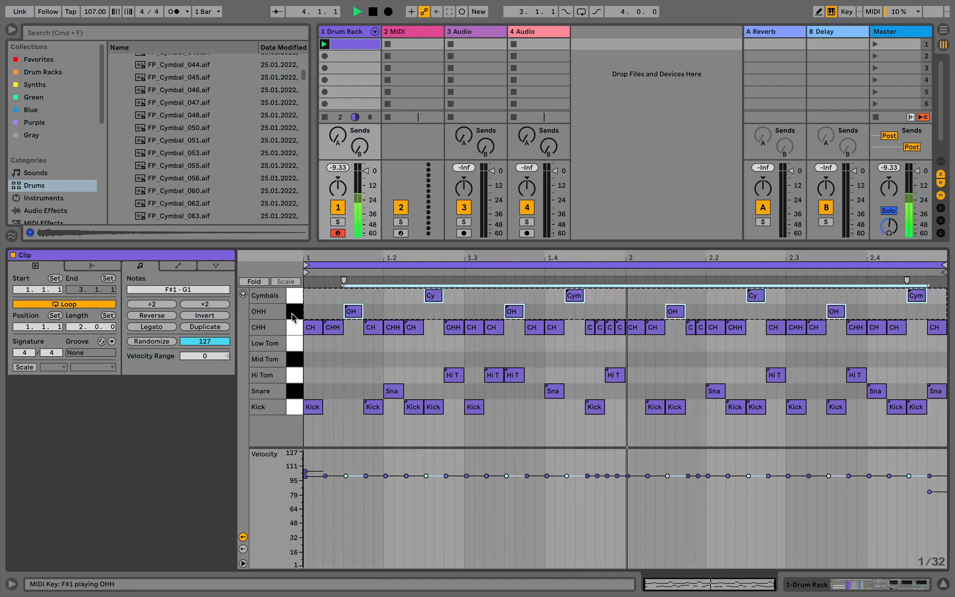
pyautogui.moveTo(355, 483); pyautogui.dragTo(354, 502)
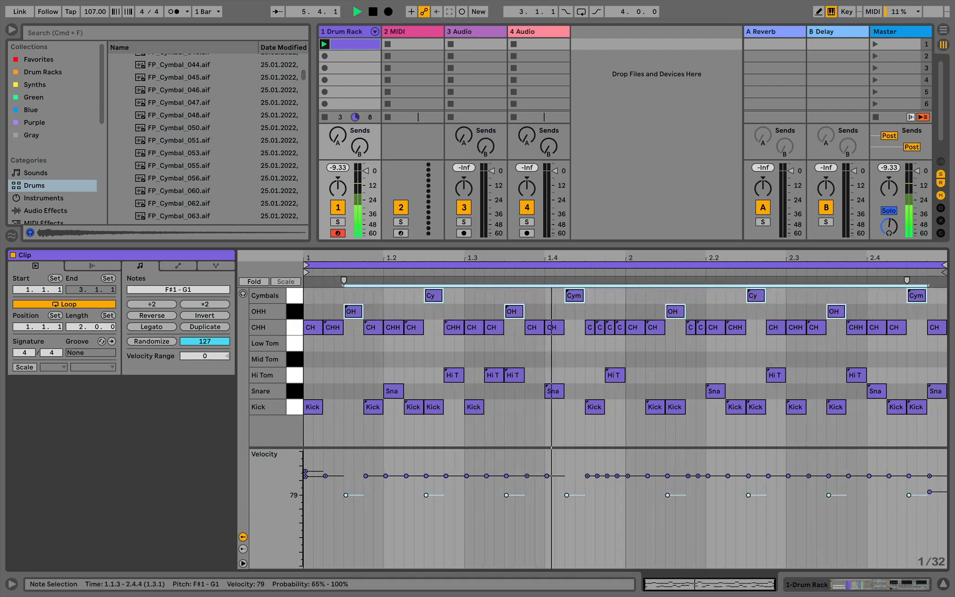
pyautogui.moveTo(354, 500); pyautogui.dragTo(354, 529)
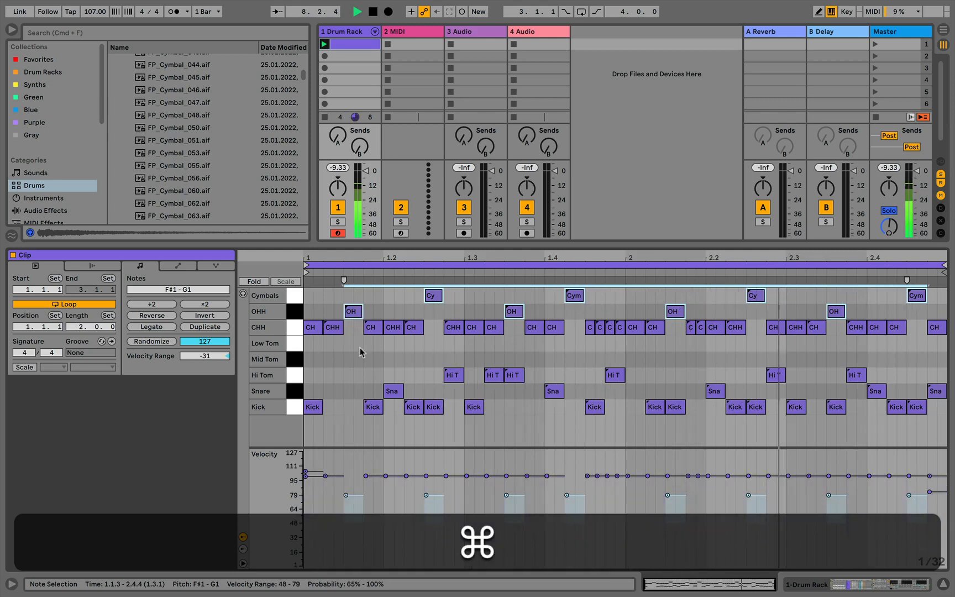
# Step: Widen the velocity range of only the Cymbals notes to -65 and stop playback
pyautogui.click(296, 297)
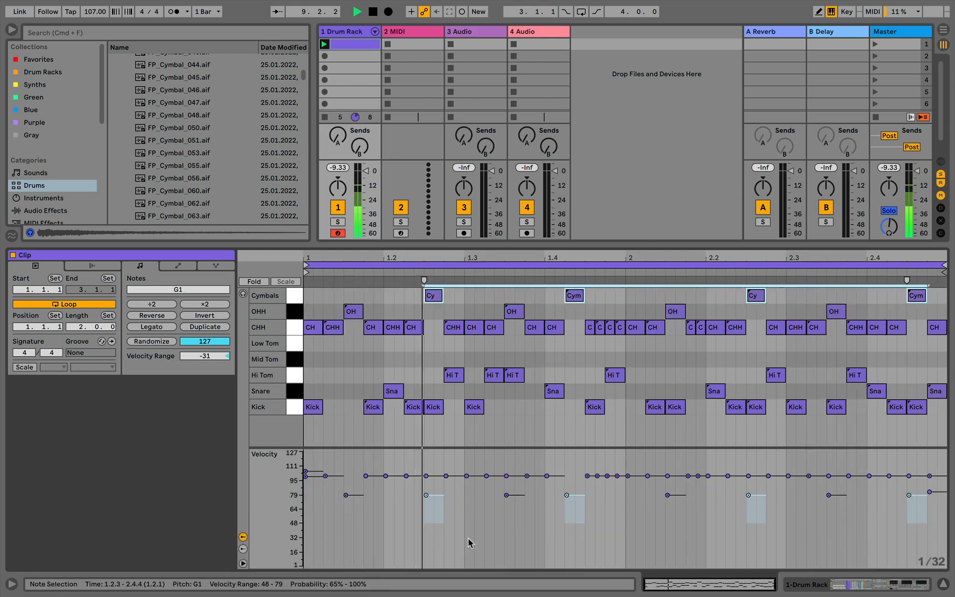
pyautogui.moveTo(433, 523); pyautogui.dragTo(433, 554)
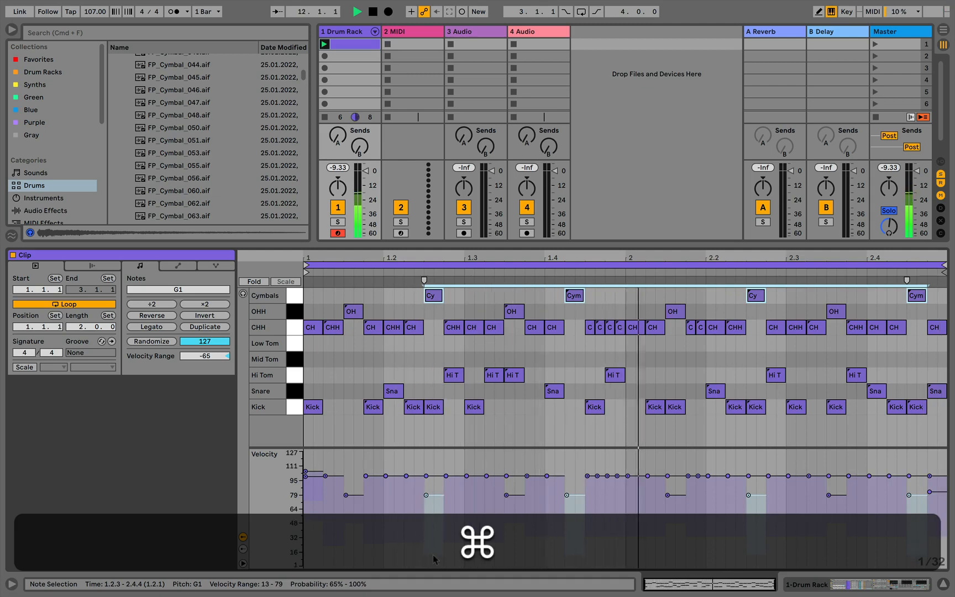
pyautogui.press('space')
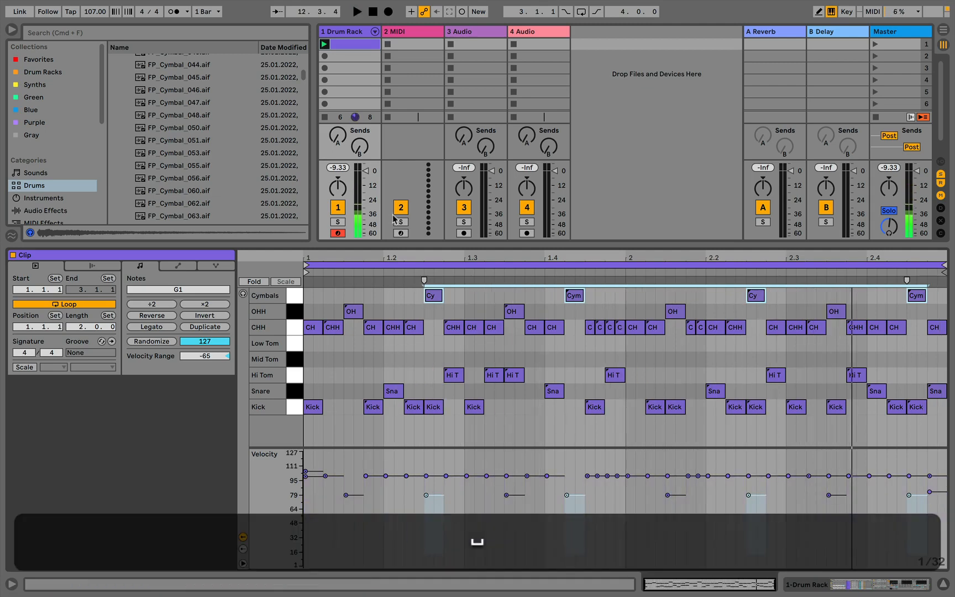
# Step: Show the Drum Rack track's devices, select the Cymbals chain and solo it
pyautogui.click(349, 31)
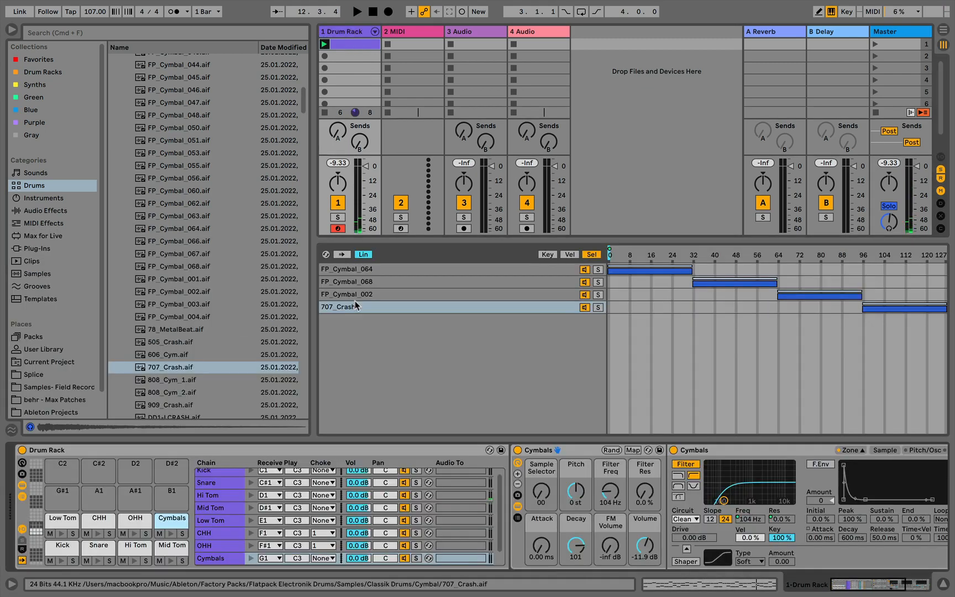
pyautogui.click(208, 558)
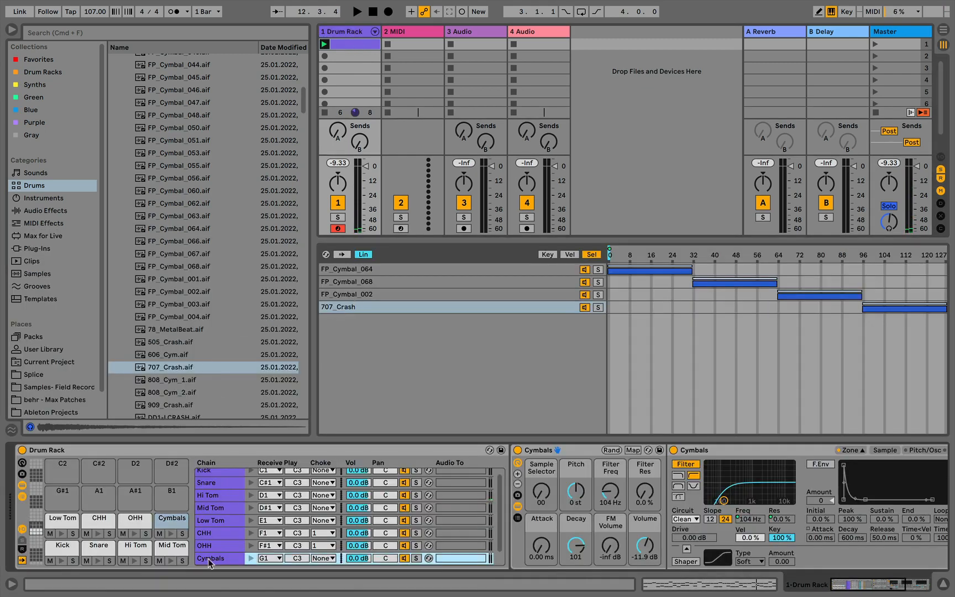
pyautogui.click(729, 526)
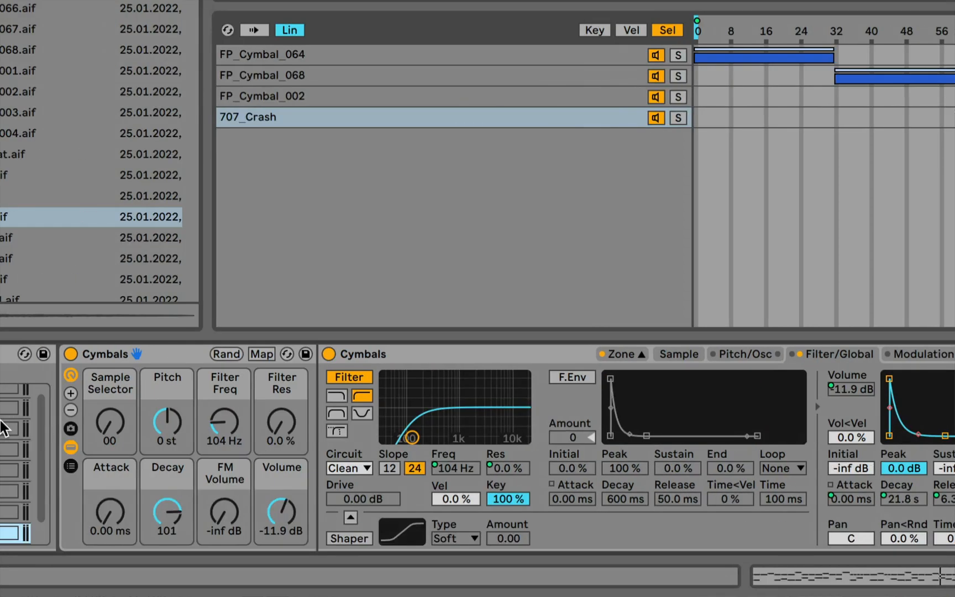
pyautogui.hscroll(-10, 172, 478)
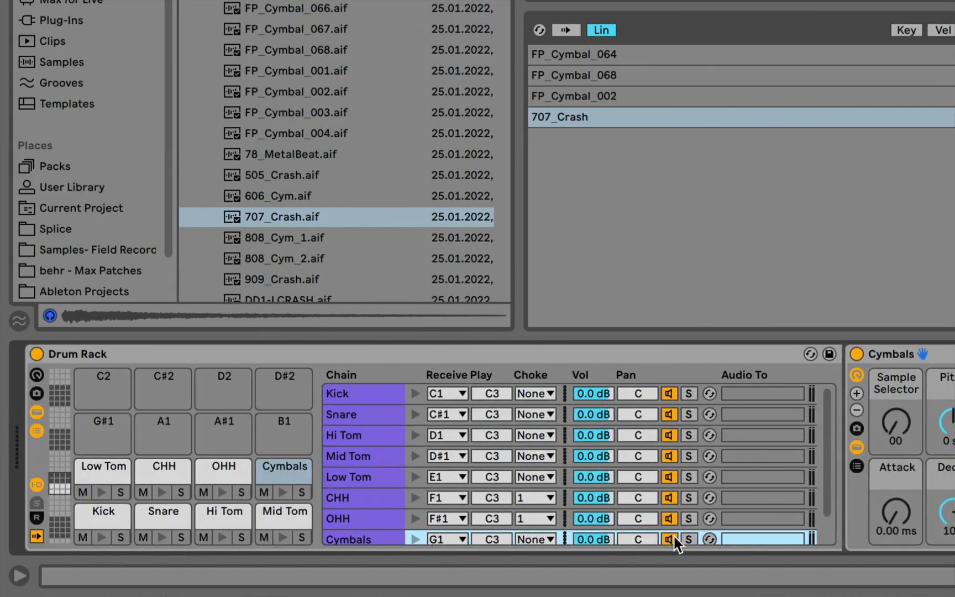
pyautogui.click(689, 539)
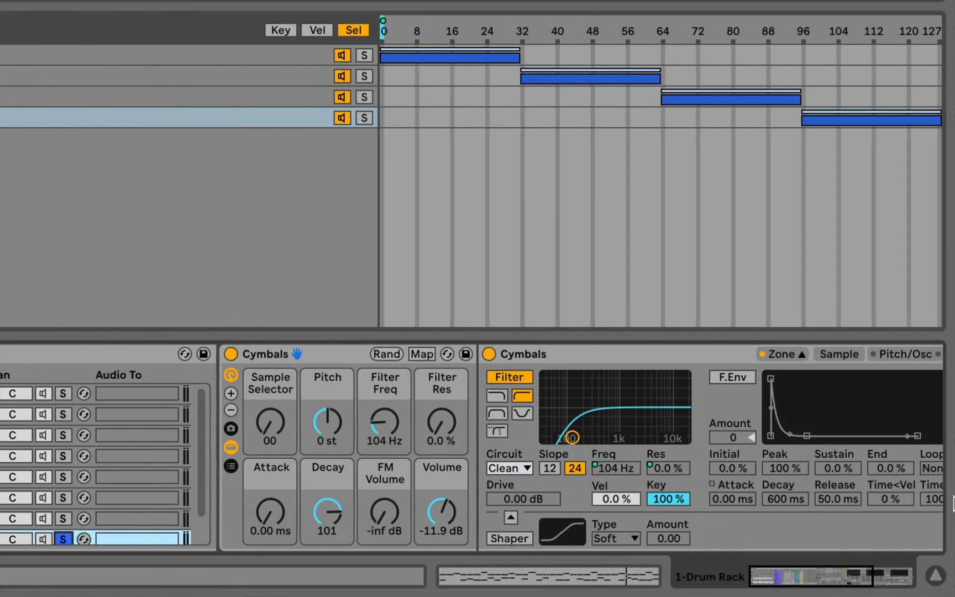
# Step: Raise the Cymbals Sampler's Vol<Vel to 84% while auditioning the soloed pad, ease it back slightly, and return to the Drum Rack's chains
pyautogui.hscroll(10, 723, 474)
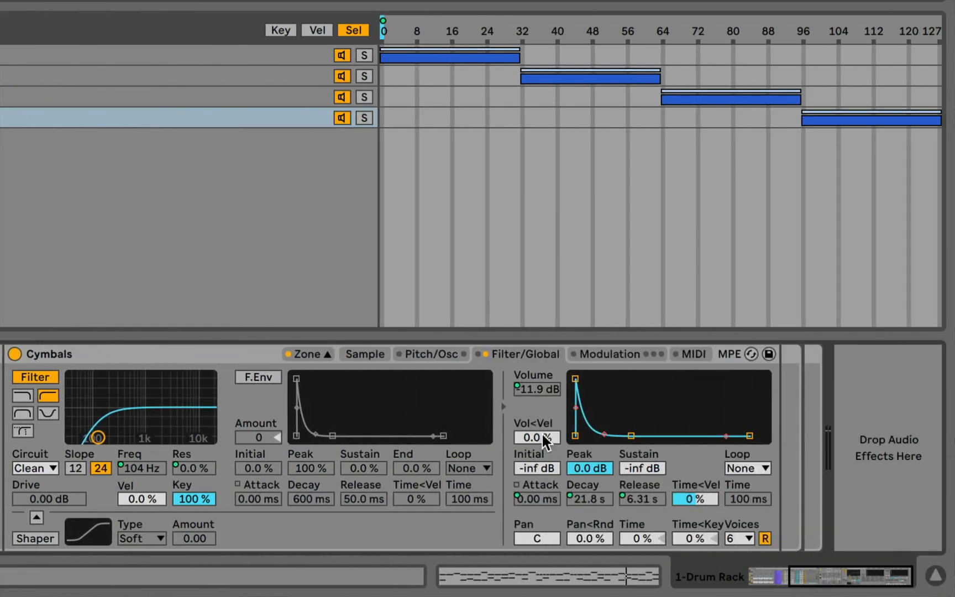
pyautogui.moveTo(538, 437); pyautogui.dragTo(538, 427)
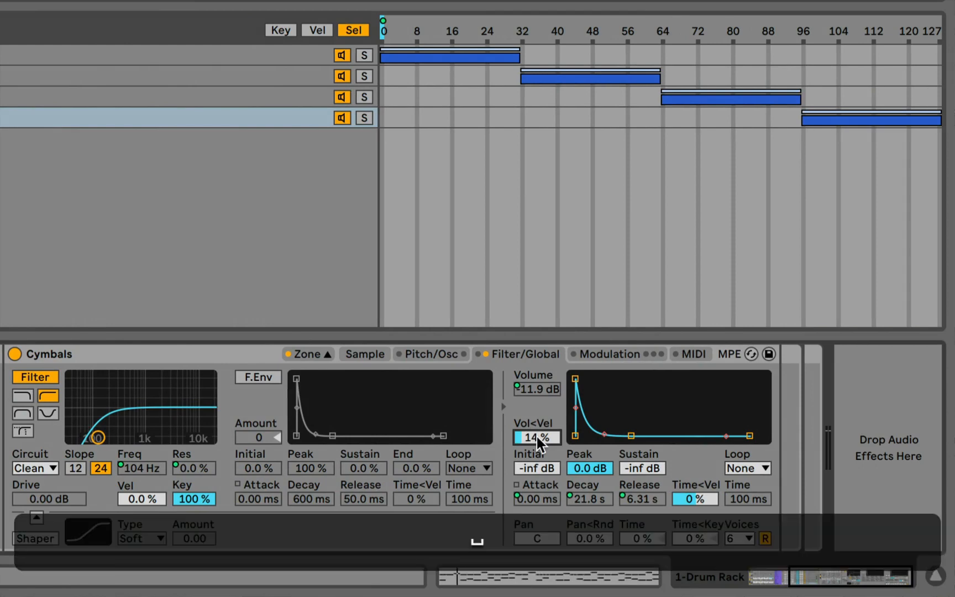
pyautogui.moveTo(537, 437); pyautogui.dragTo(537, 369)
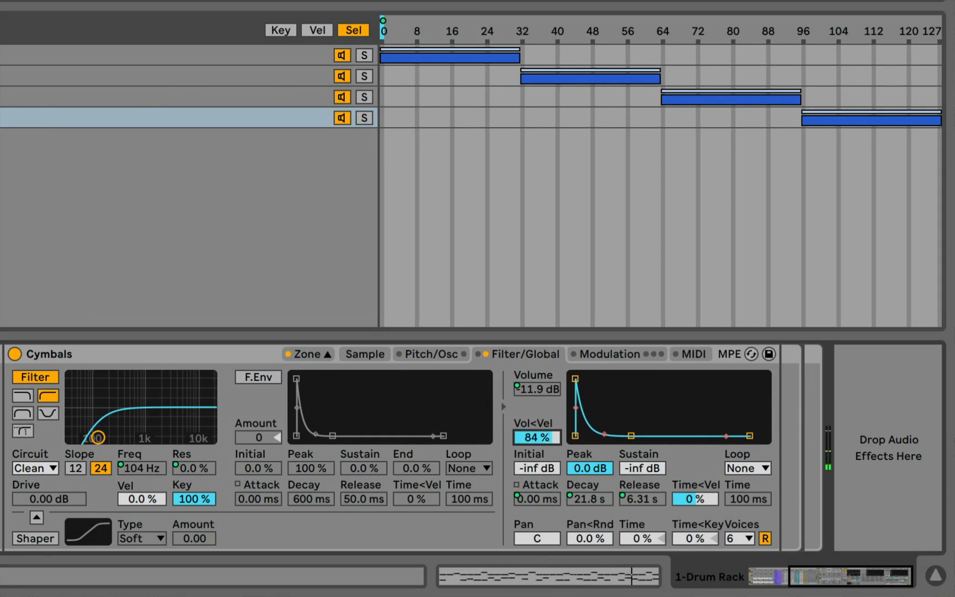
pyautogui.moveTo(537, 370); pyautogui.dragTo(537, 382)
pyautogui.hscroll(-10, 6, 466)
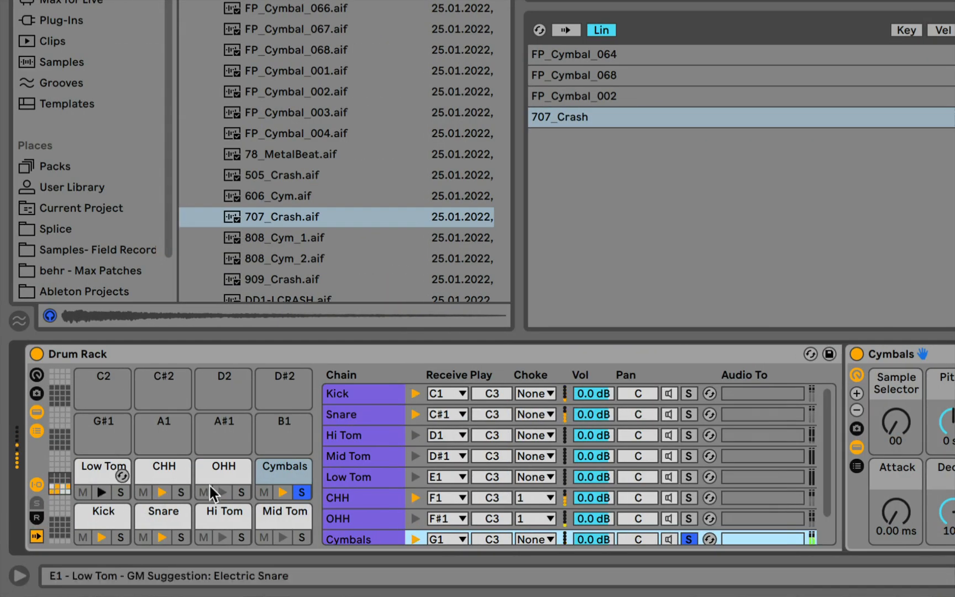
# Step: Select and solo the CHH pad, and raise the Vol<Vel amount in its Sampler
pyautogui.click(59, 467)
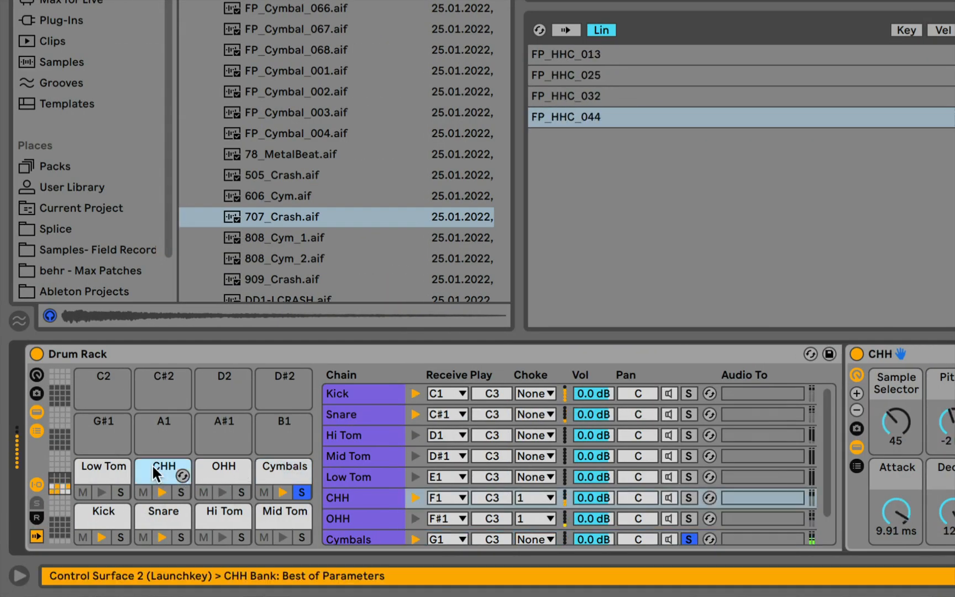
pyautogui.click(180, 492)
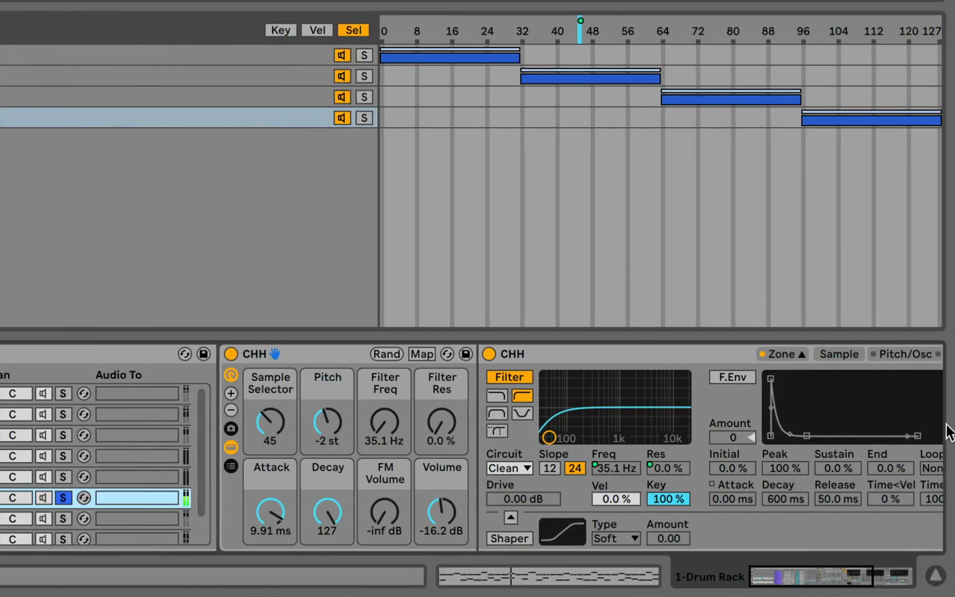
pyautogui.hscroll(10, 871, 440)
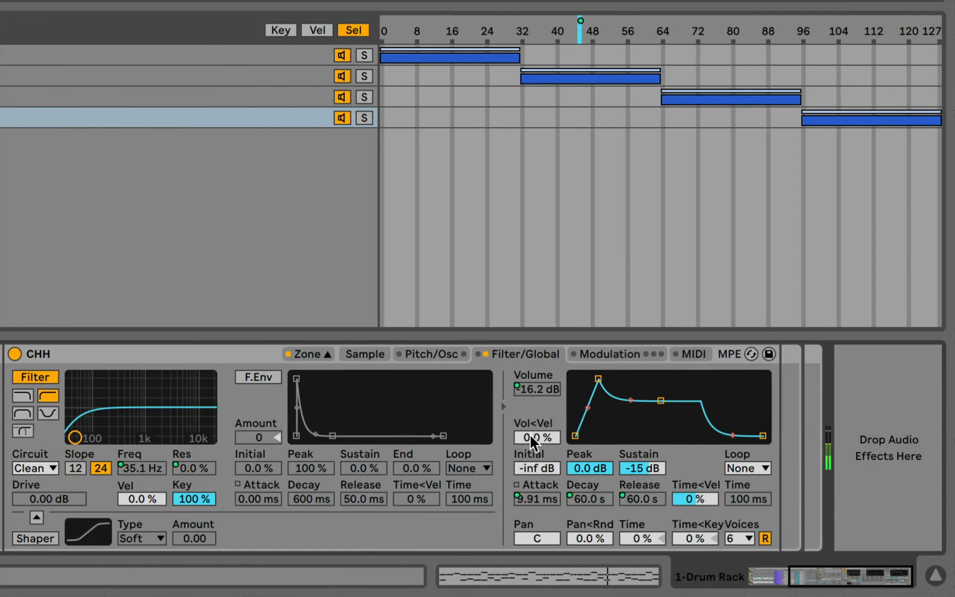
pyautogui.moveTo(532, 437); pyautogui.dragTo(531, 404)
# Step: Turn on LFO 1 in the CHH Sampler with Pitch modulation at 100% and Retrig off
pyautogui.click(604, 352)
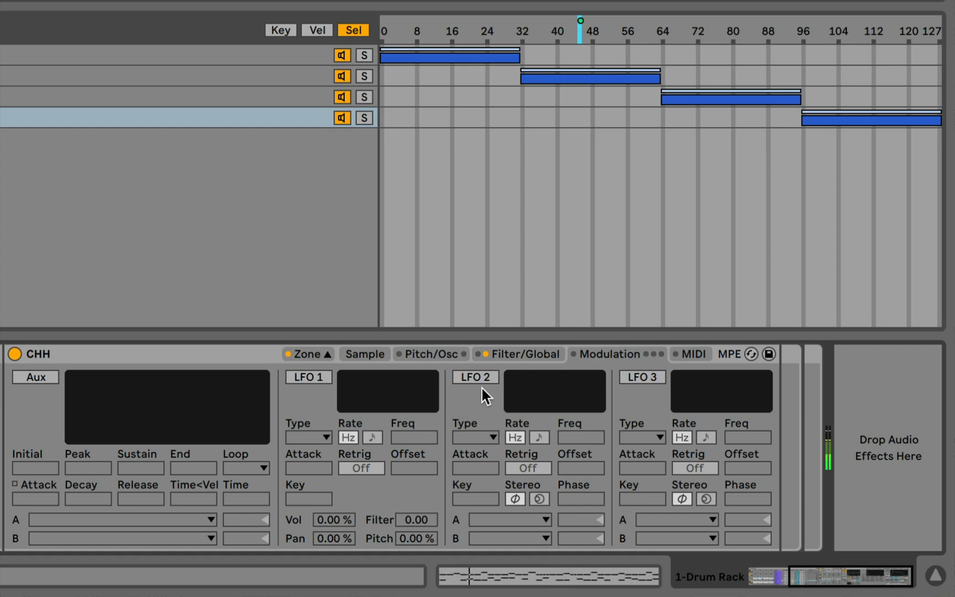
pyautogui.click(303, 375)
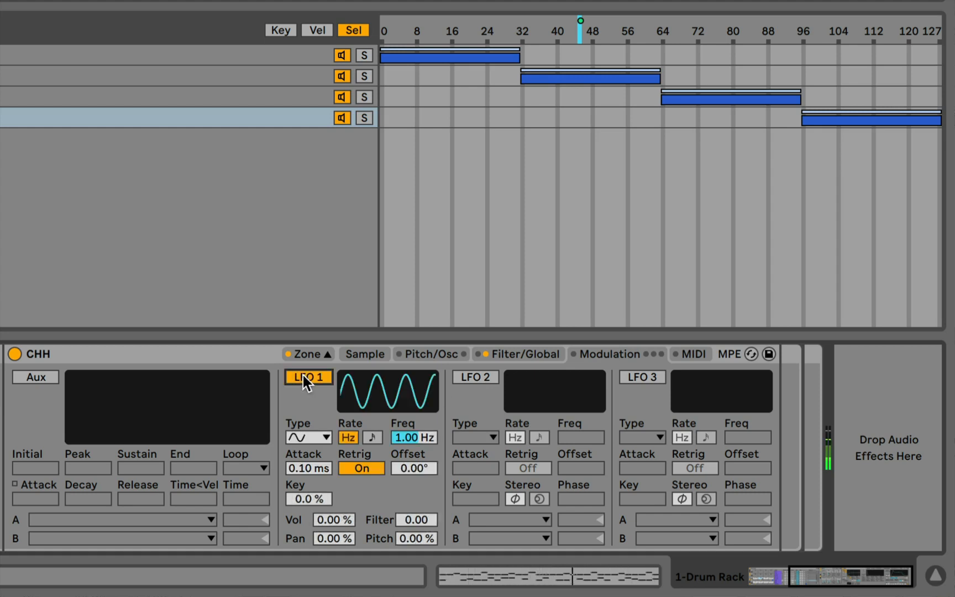
pyautogui.click(409, 538)
pyautogui.moveTo(408, 540); pyautogui.dragTo(408, 475)
pyautogui.click(352, 468)
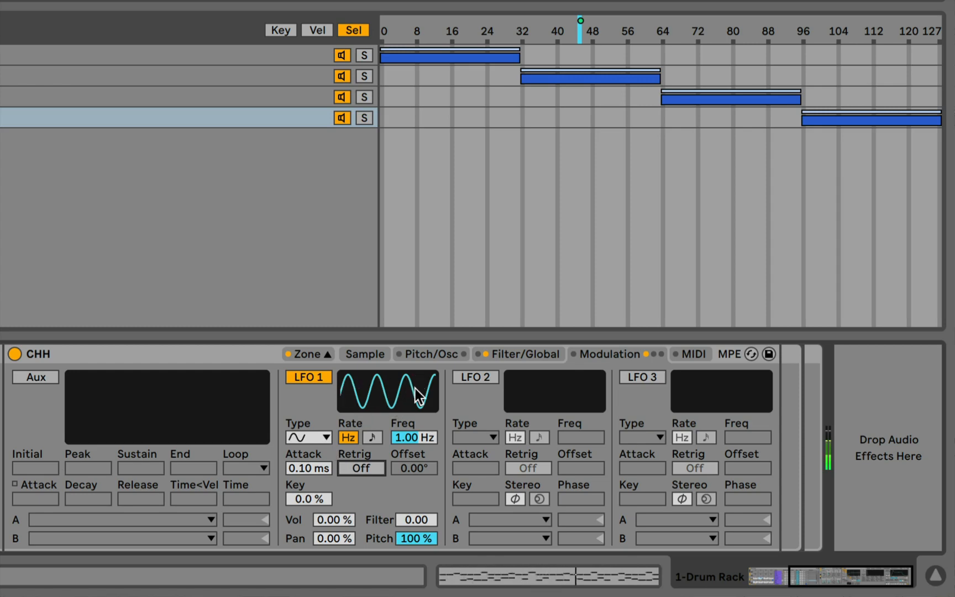
# Step: Give the CHH LFO 1 a random waveform with Retrig on, a tempo-synced 1/16 rate and 10.3% Pitch modulation
pyautogui.click(318, 439)
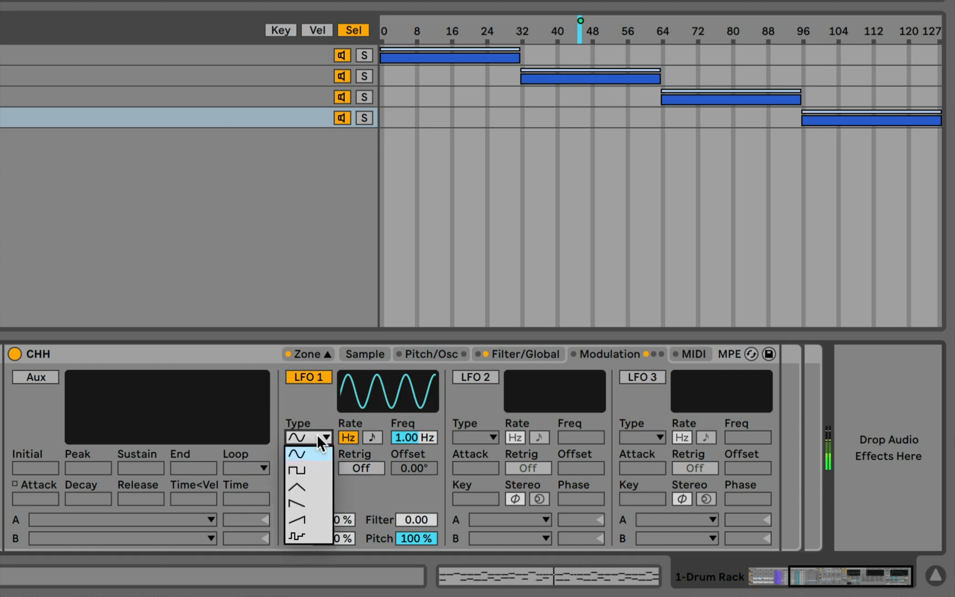
pyautogui.click(299, 534)
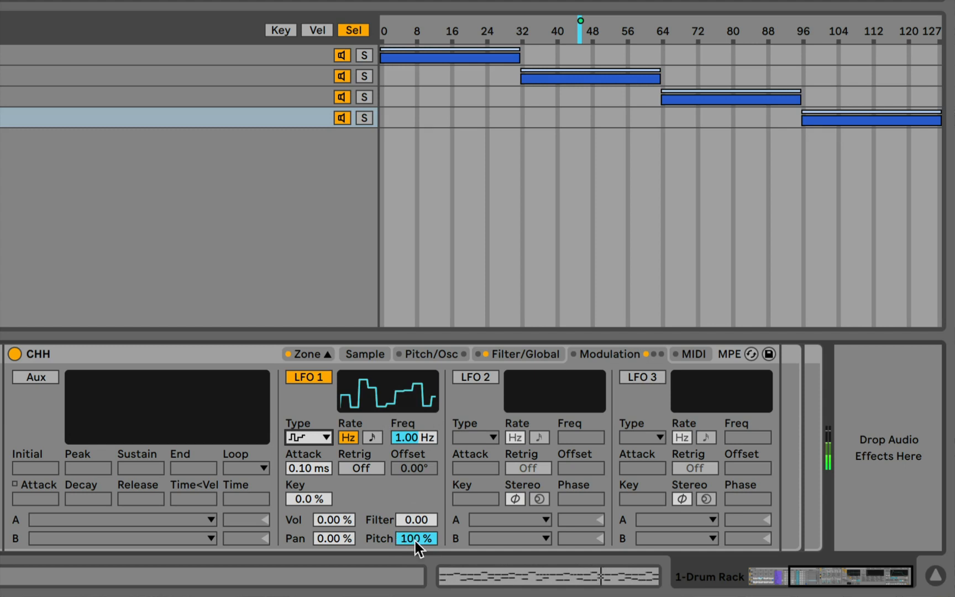
pyautogui.click(358, 467)
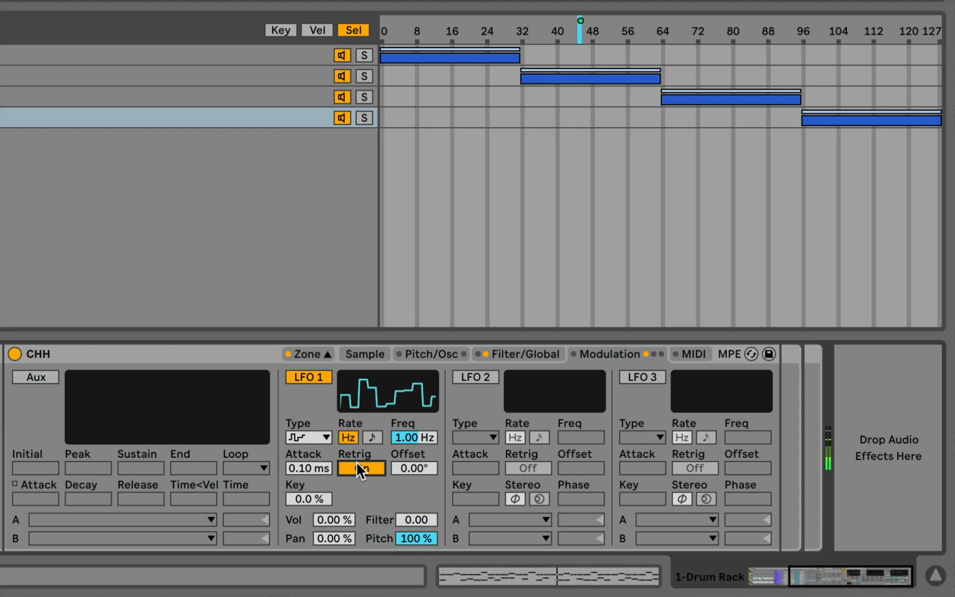
pyautogui.click(371, 436)
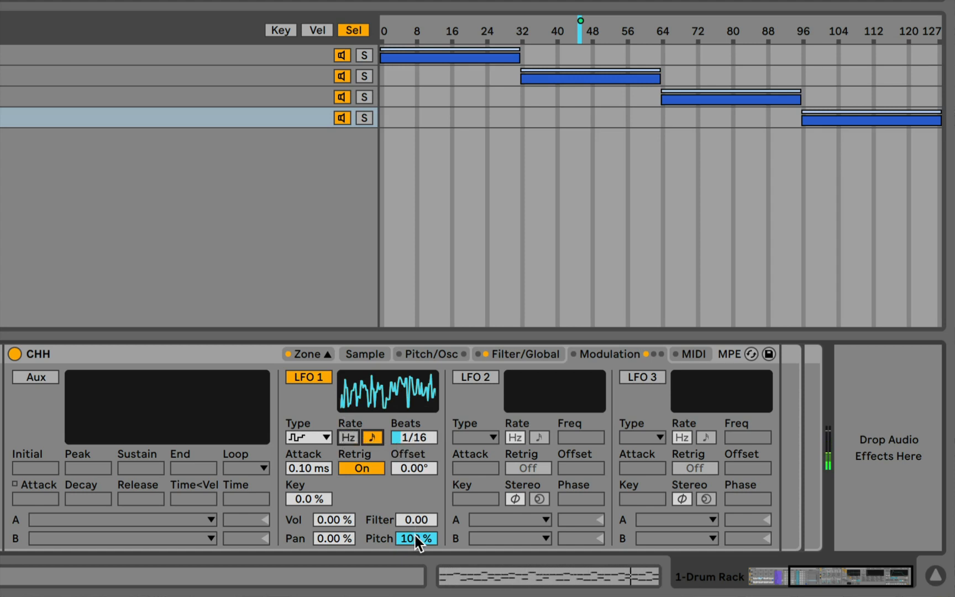
pyautogui.moveTo(415, 539)
pyautogui.mouseDown()
pyautogui.moveTo(415, 596)
pyautogui.moveTo(415, 539)
pyautogui.mouseUp()
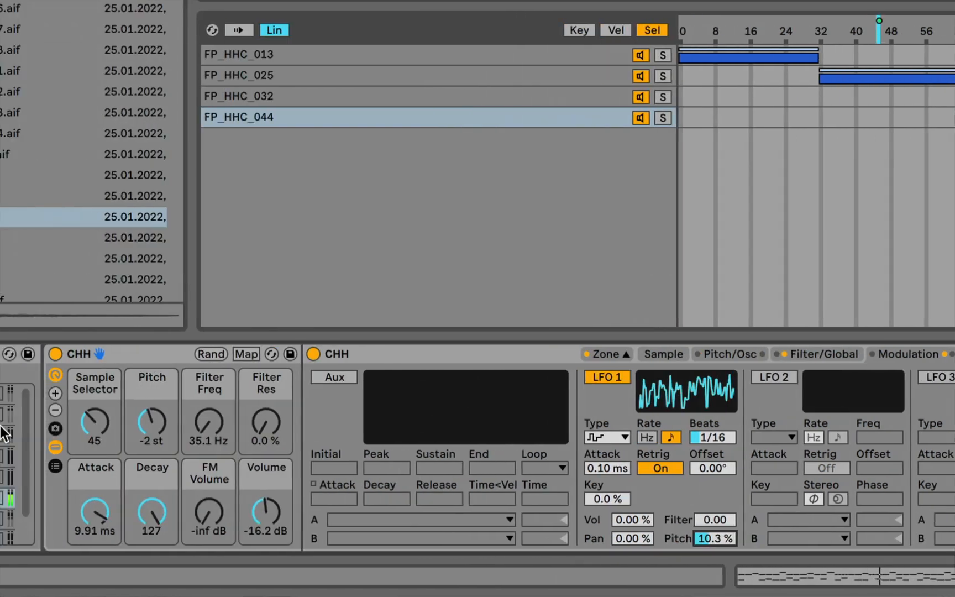
# Step: Set the CHH Attack macro to 0.00 ms, reset its Pitch macro to 0 st, and lower LFO 1 Pitch modulation to 8.81%
pyautogui.moveTo(141, 518); pyautogui.dragTo(140, 547)
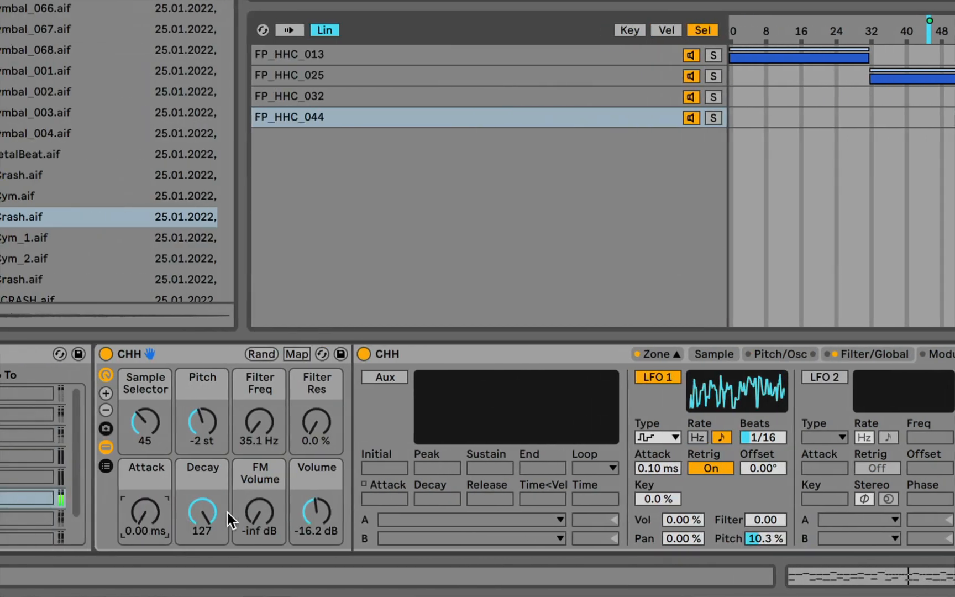
pyautogui.doubleClick(204, 411)
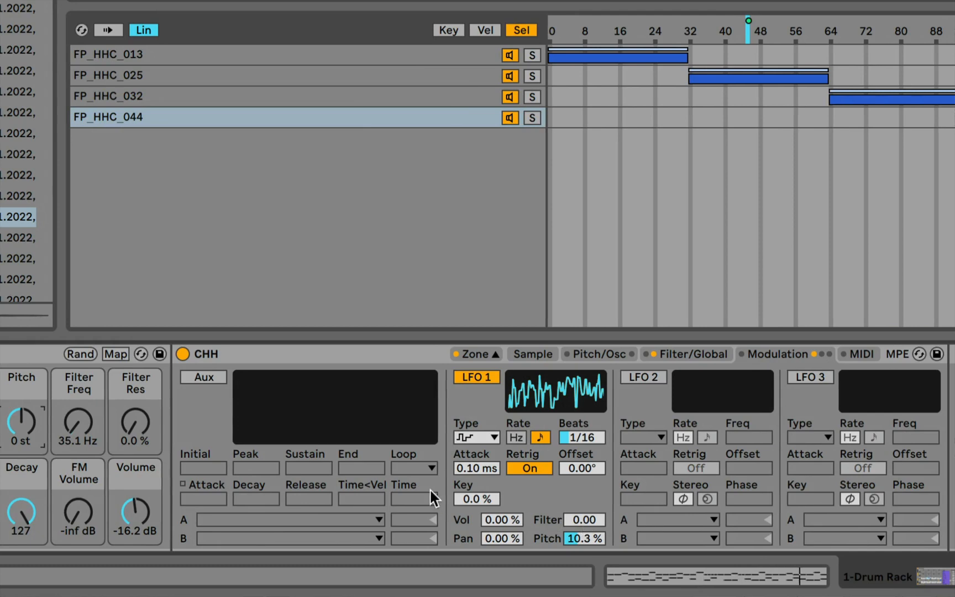
pyautogui.click(577, 540)
pyautogui.moveTo(577, 541); pyautogui.dragTo(577, 541)
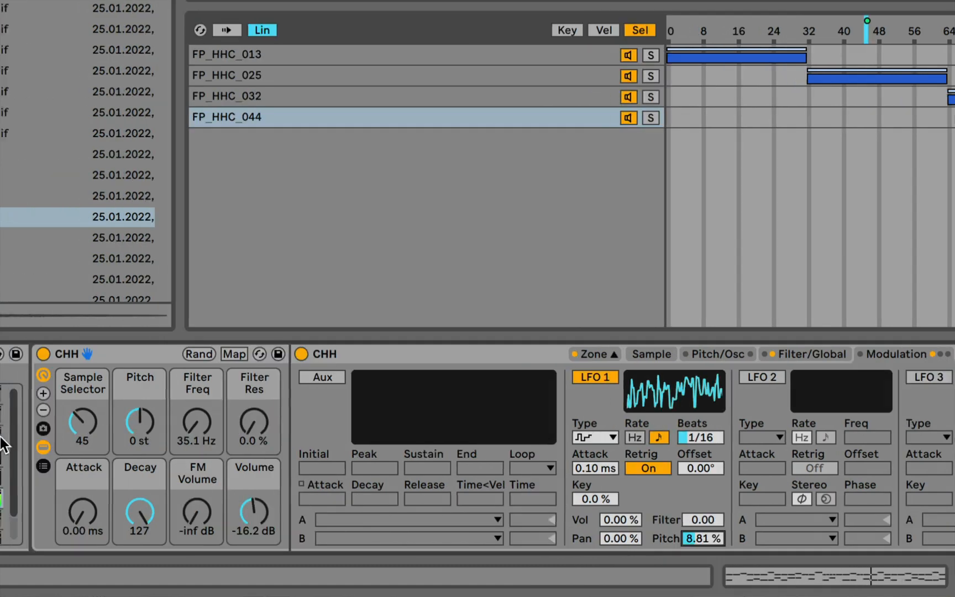
# Step: Set the CHH Filter Freq macro to about 266 Hz and its Filter Res macro to 37%
pyautogui.moveTo(258, 423); pyautogui.dragTo(258, 395)
pyautogui.moveTo(313, 421); pyautogui.dragTo(313, 400)
pyautogui.moveTo(268, 424); pyautogui.dragTo(267, 436)
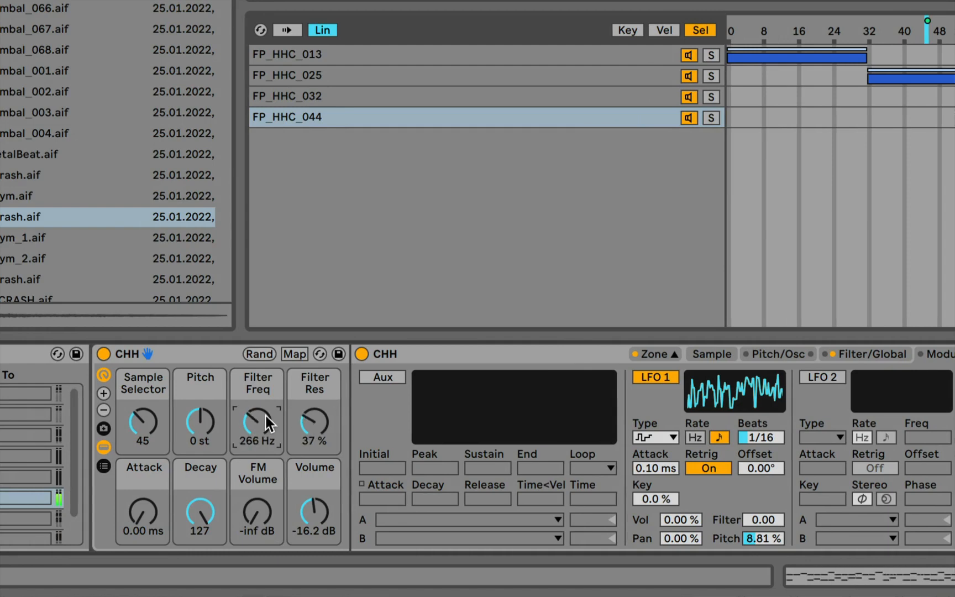
# Step: Unsolo the CHH chain and mute the Hi Tom, Mid Tom and Low Tom pads
pyautogui.hscroll(-10, 60, 453)
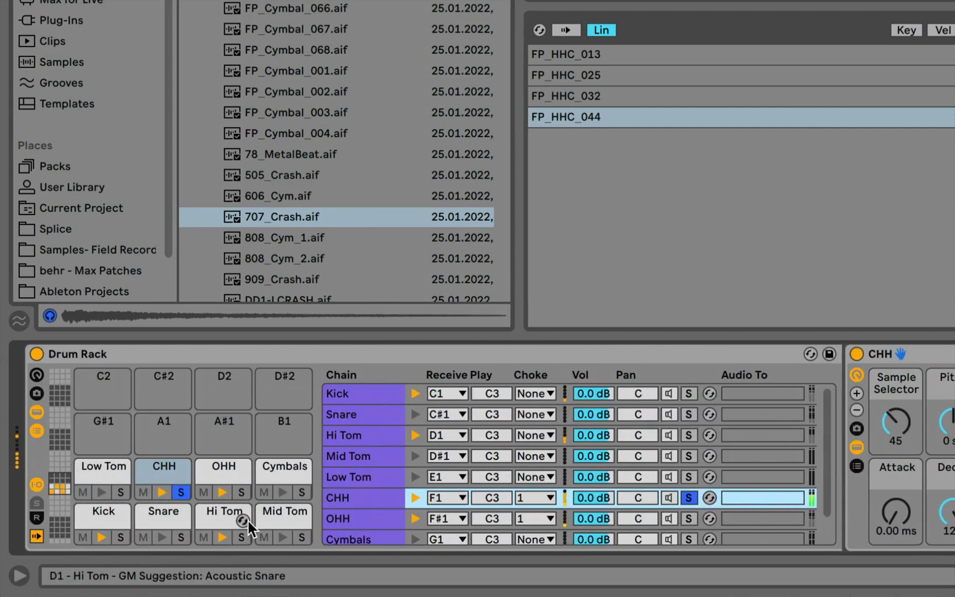
pyautogui.click(686, 495)
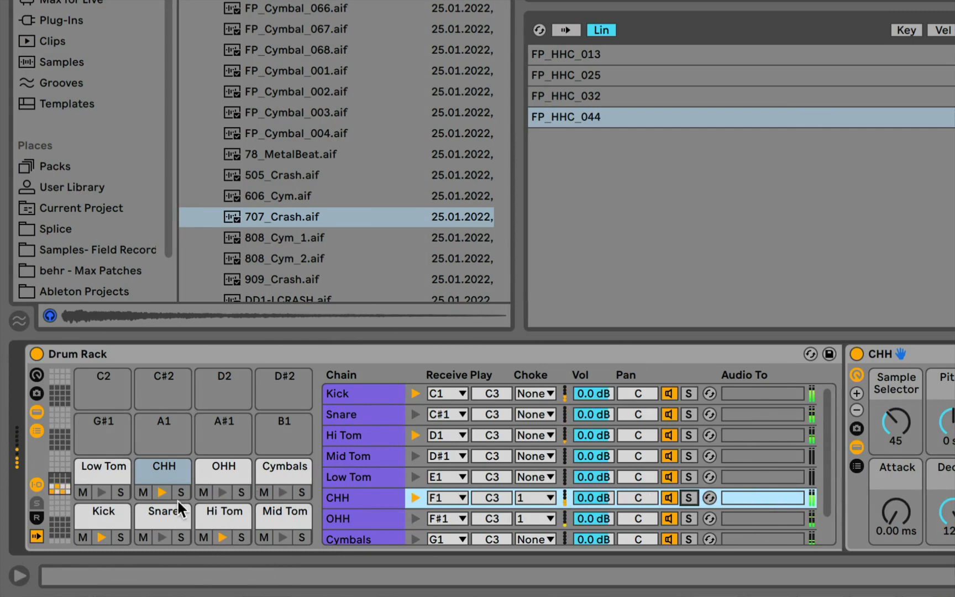
pyautogui.click(204, 537)
pyautogui.click(264, 537)
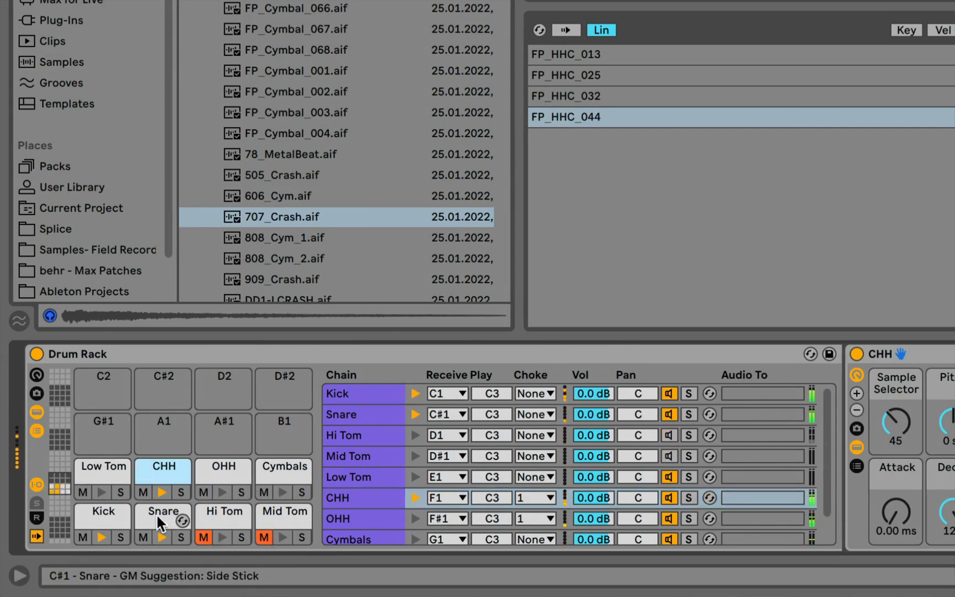
pyautogui.click(82, 491)
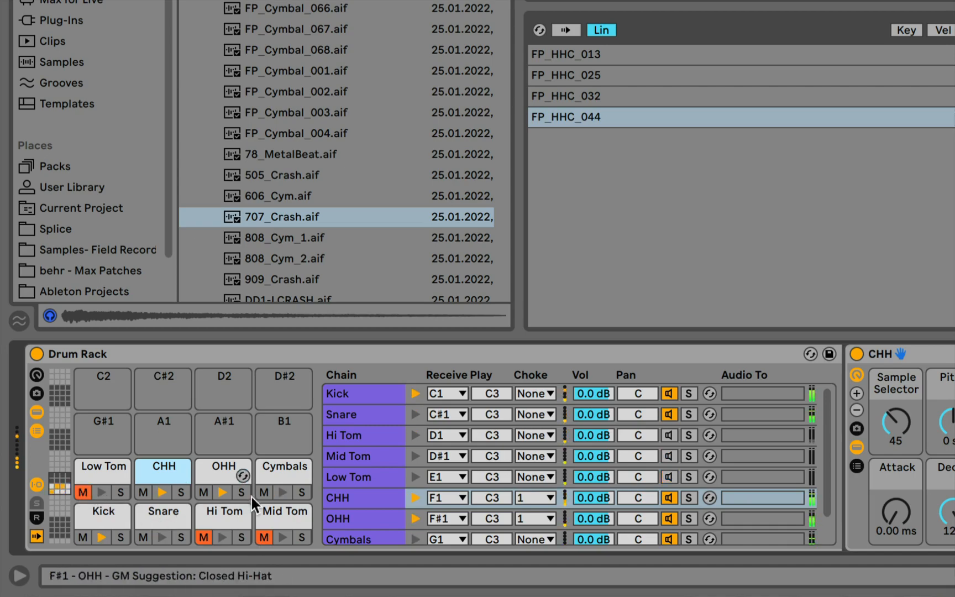
# Step: Turn on LFO 1 in the Cymbals Sampler with a random waveform and a tempo-synced 1/16 rate
pyautogui.click(276, 470)
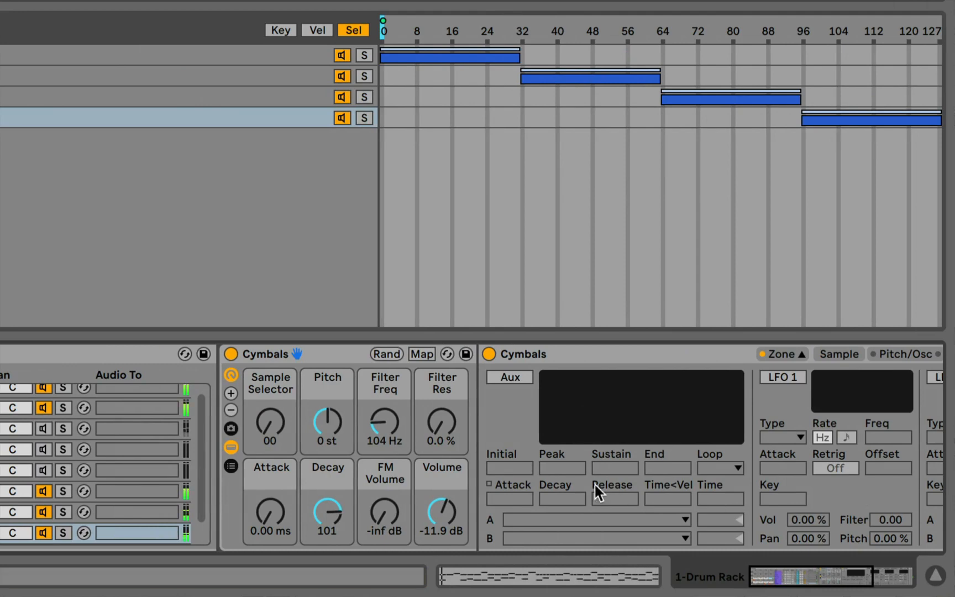
pyautogui.hscroll(8, 636, 484)
pyautogui.hscroll(-3, 402, 464)
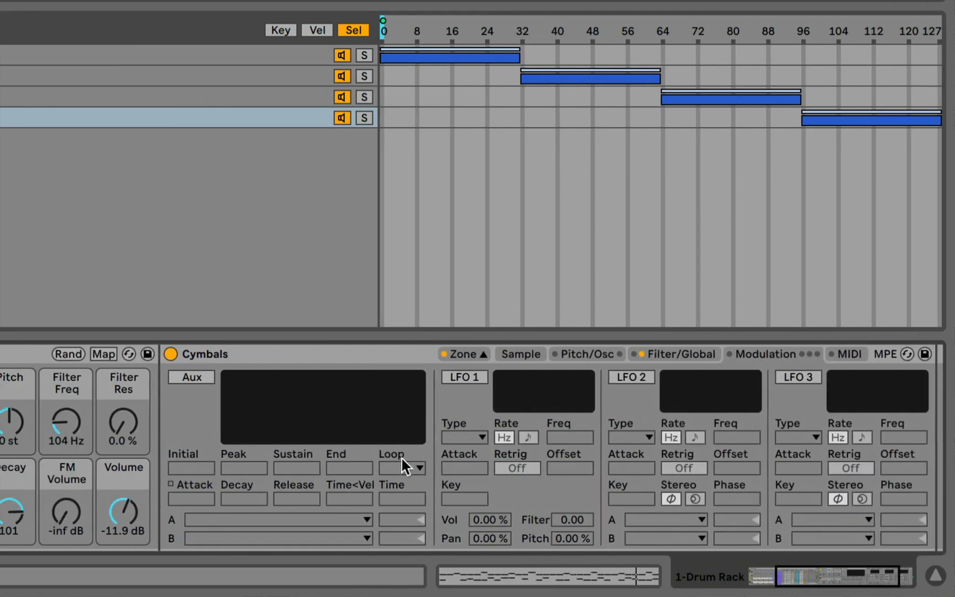
pyautogui.click(473, 380)
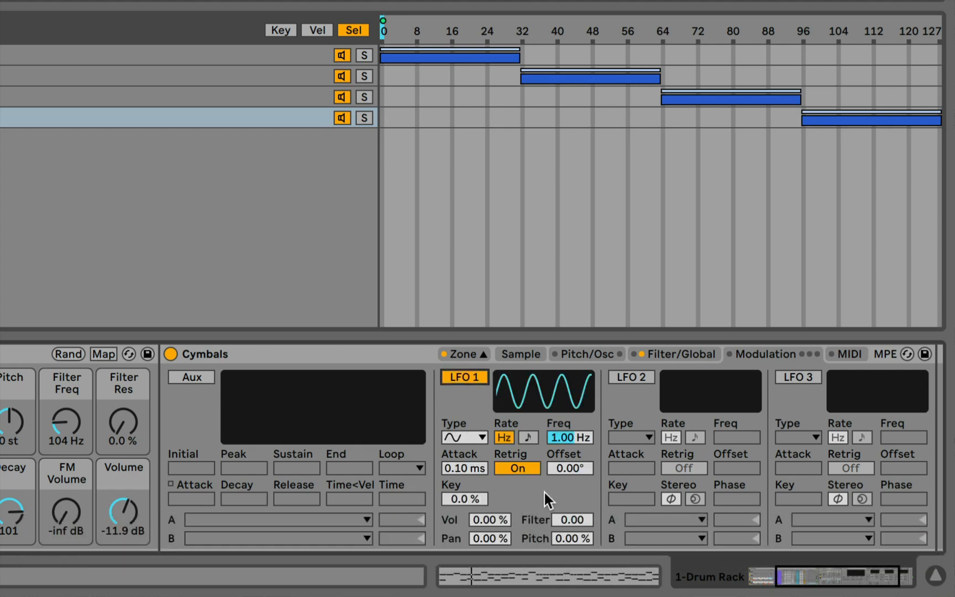
pyautogui.click(456, 437)
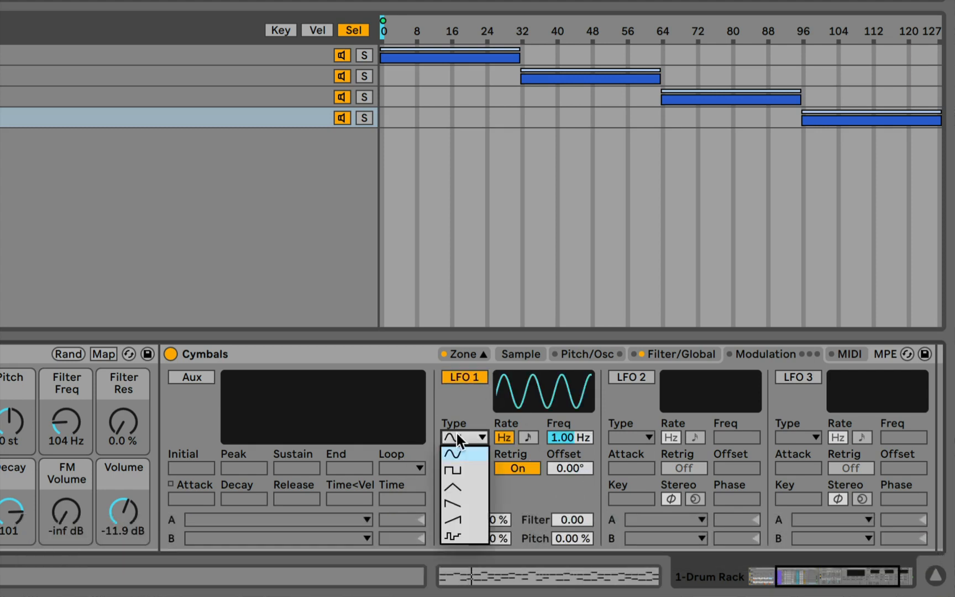
pyautogui.click(456, 535)
pyautogui.click(528, 438)
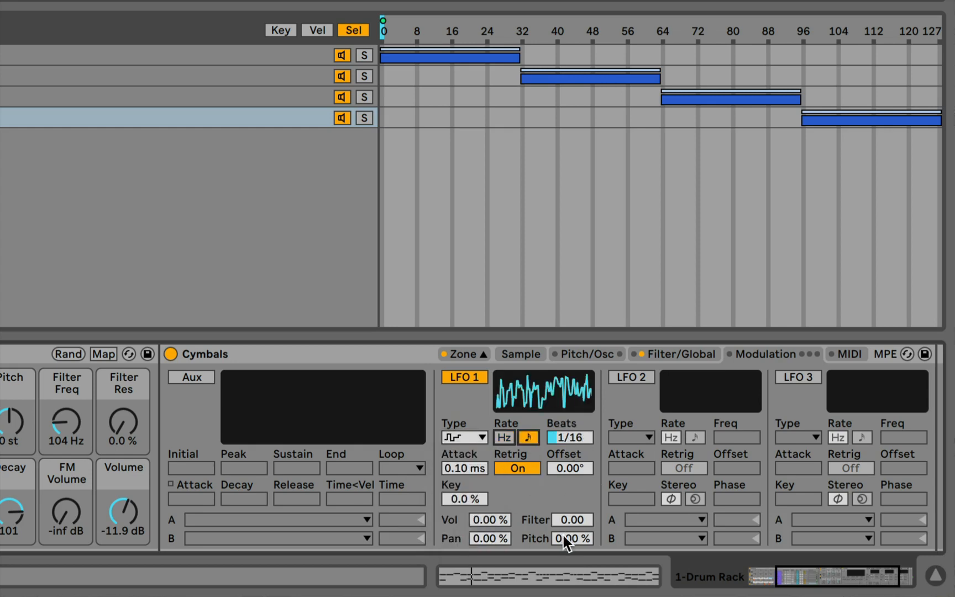
# Step: Set the Cymbals LFO 1 modulation to Vol 13.3%, Pan 18.0% and Pitch 8.36%, with its rate at 1/8
pyautogui.moveTo(568, 531); pyautogui.dragTo(568, 498)
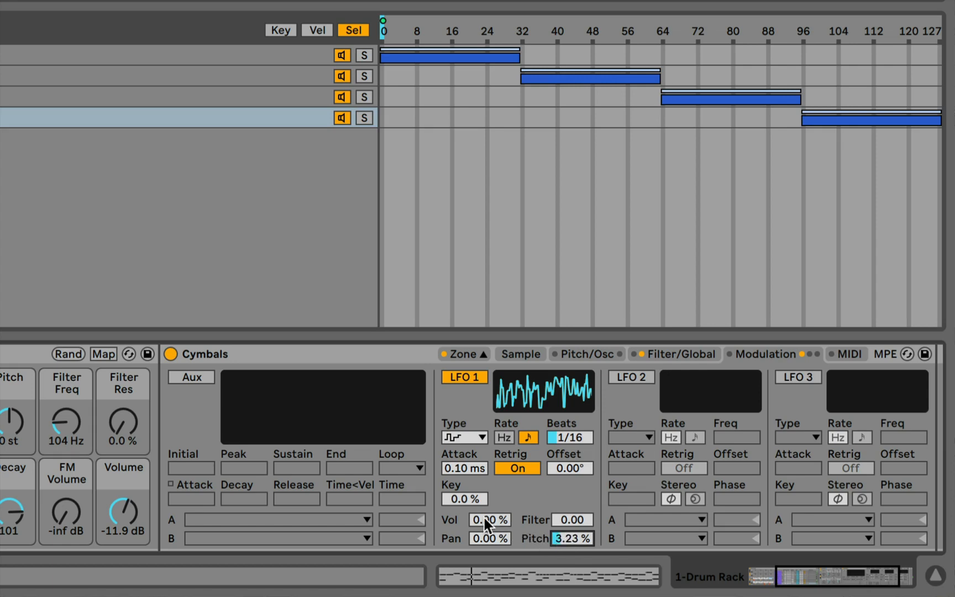
pyautogui.moveTo(484, 524); pyautogui.dragTo(485, 464)
pyautogui.moveTo(480, 538); pyautogui.dragTo(480, 518)
pyautogui.moveTo(573, 538); pyautogui.dragTo(572, 538)
pyautogui.moveTo(564, 435); pyautogui.dragTo(563, 425)
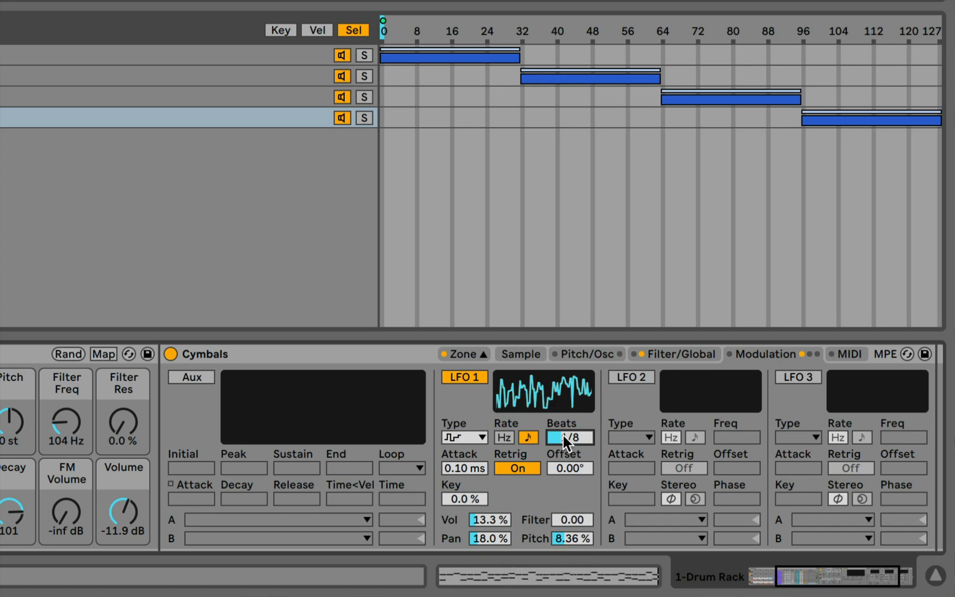
# Step: Refine the Cymbals LFO 1 to 2.95% Pitch and 40.6% Pan modulation with a 1/4 rate
pyautogui.click(564, 538)
pyautogui.moveTo(564, 538)
pyautogui.mouseDown()
pyautogui.moveTo(564, 550)
pyautogui.moveTo(564, 538)
pyautogui.mouseUp()
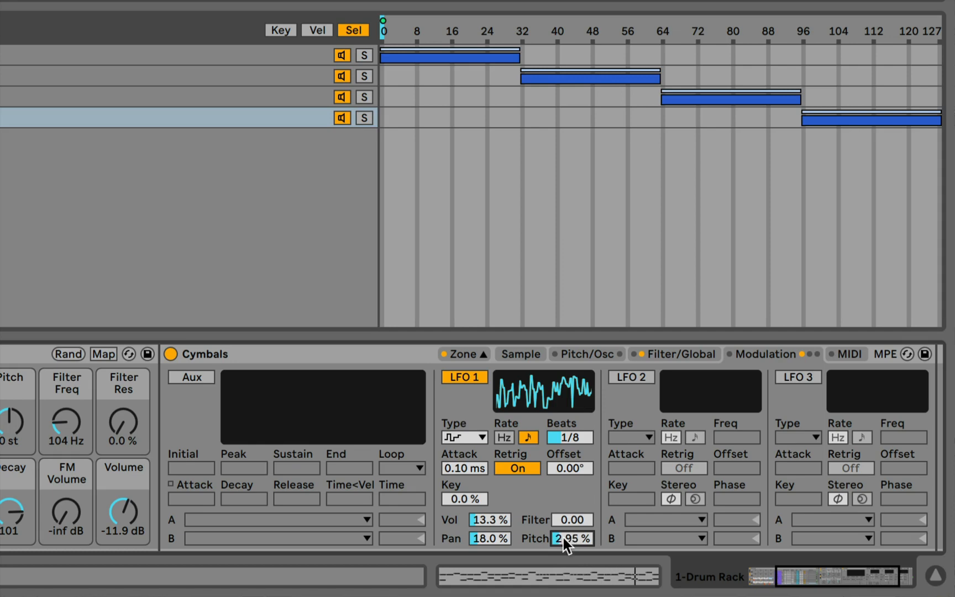
pyautogui.moveTo(478, 538)
pyautogui.mouseDown()
pyautogui.moveTo(478, 519)
pyautogui.moveTo(475, 536)
pyautogui.mouseUp()
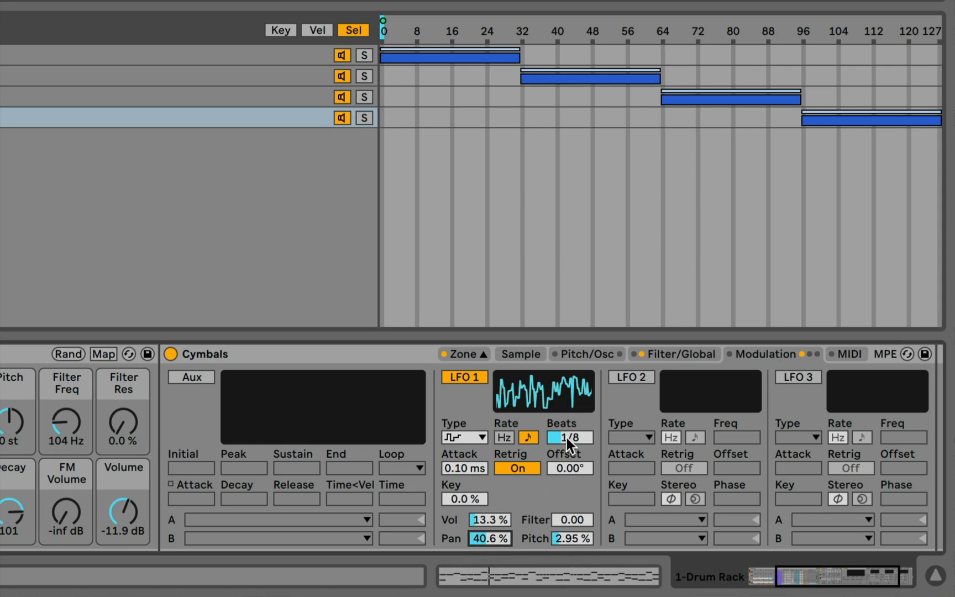
pyautogui.moveTo(566, 438)
pyautogui.mouseDown()
pyautogui.moveTo(566, 453)
pyautogui.moveTo(567, 437)
pyautogui.mouseUp()
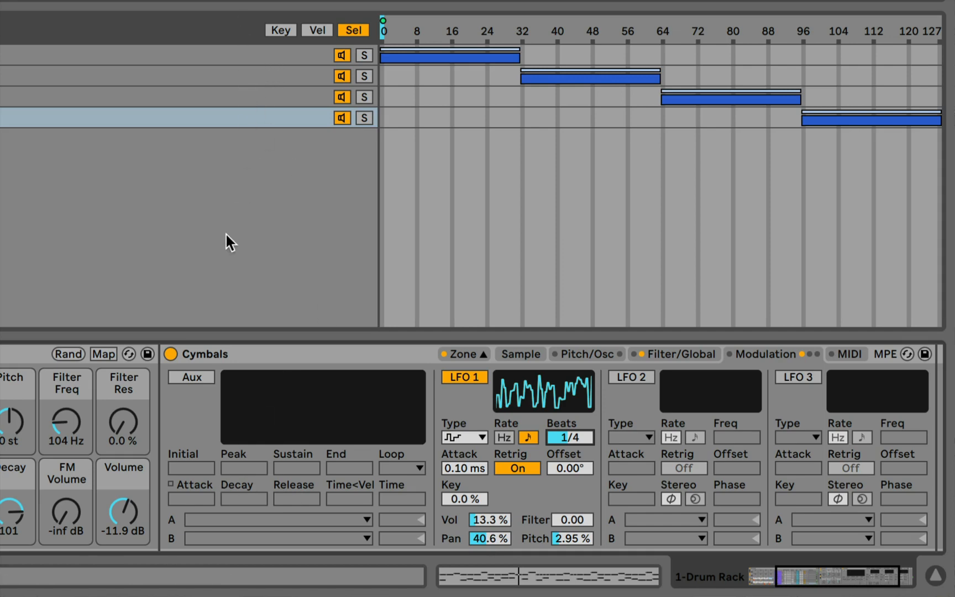
# Step: Set the Cymbals Sample Selector macro to 43 and restart playback
pyautogui.hscroll(-5, 81, 407)
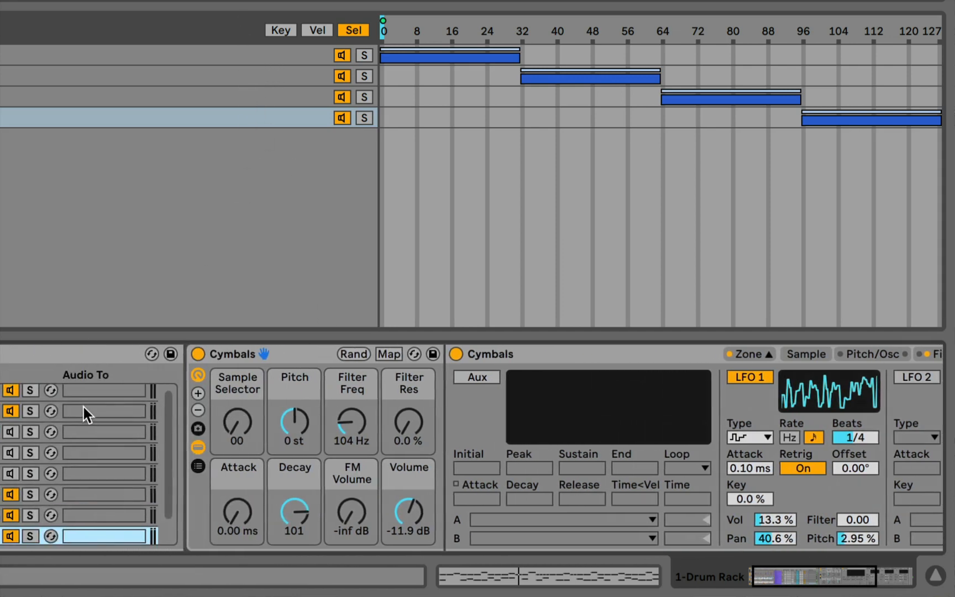
pyautogui.moveTo(226, 418)
pyautogui.mouseDown()
pyautogui.moveTo(226, 372)
pyautogui.moveTo(230, 426)
pyautogui.mouseUp()
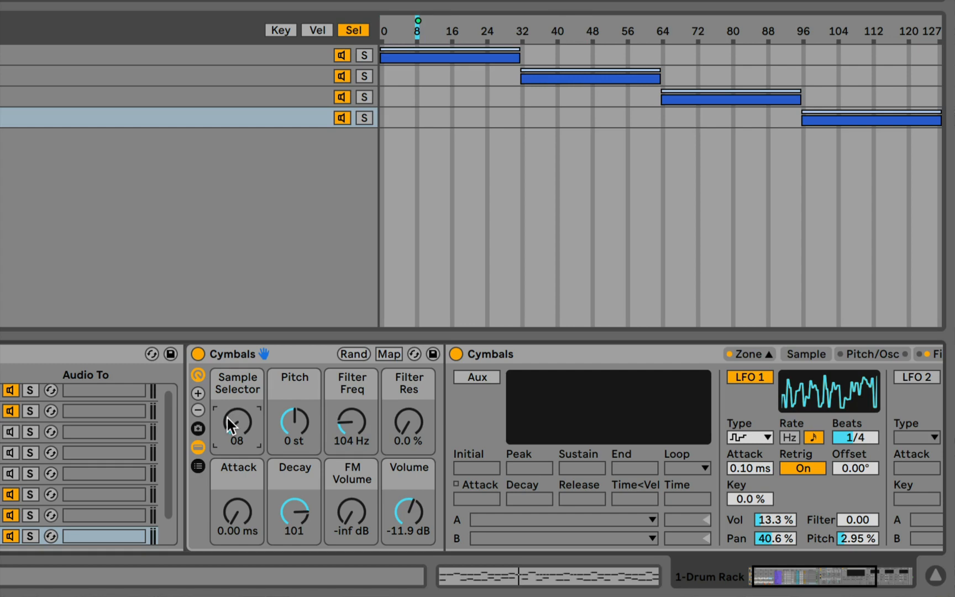
pyautogui.moveTo(230, 426)
pyautogui.mouseDown()
pyautogui.moveTo(230, 388)
pyautogui.moveTo(230, 437)
pyautogui.moveTo(230, 372)
pyautogui.moveTo(229, 426)
pyautogui.moveTo(230, 399)
pyautogui.mouseUp()
pyautogui.press('space')
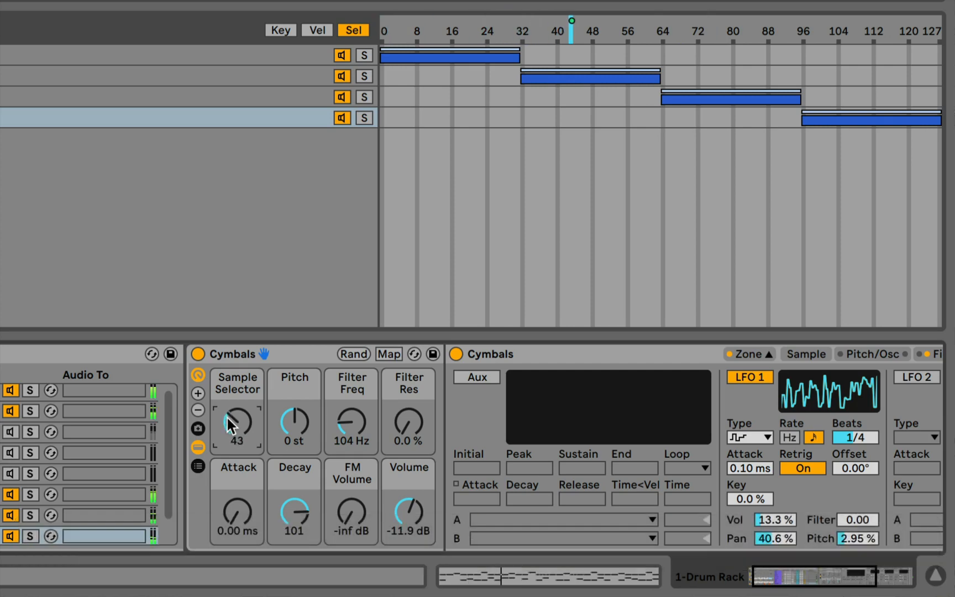
# Step: Raise the Cymbals Volume macro to -6.57 dB, lower its Filter Freq to 53.1 Hz, and return to the Drum Rack's pads
pyautogui.moveTo(409, 511); pyautogui.dragTo(409, 496)
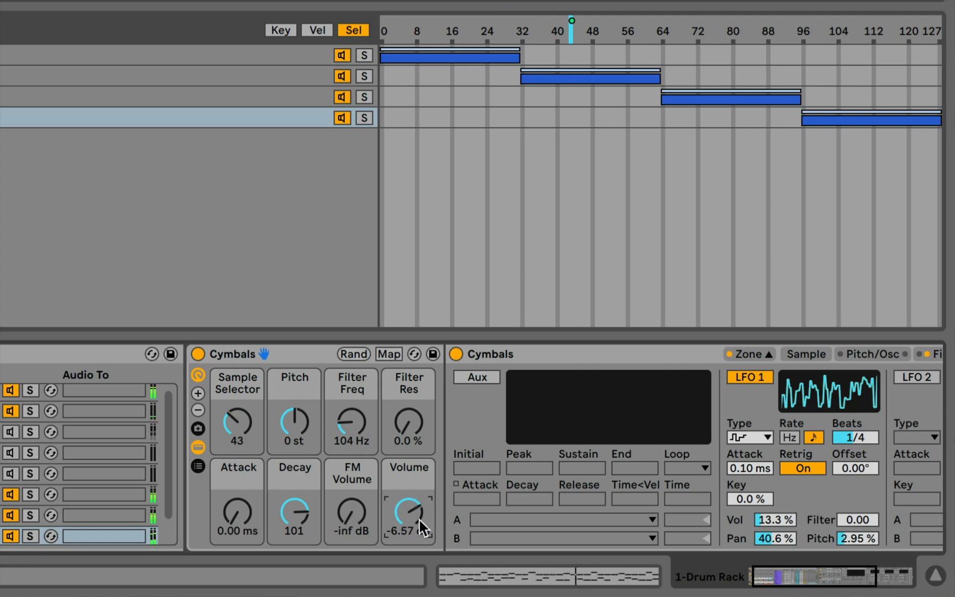
pyautogui.moveTo(354, 427); pyautogui.dragTo(355, 442)
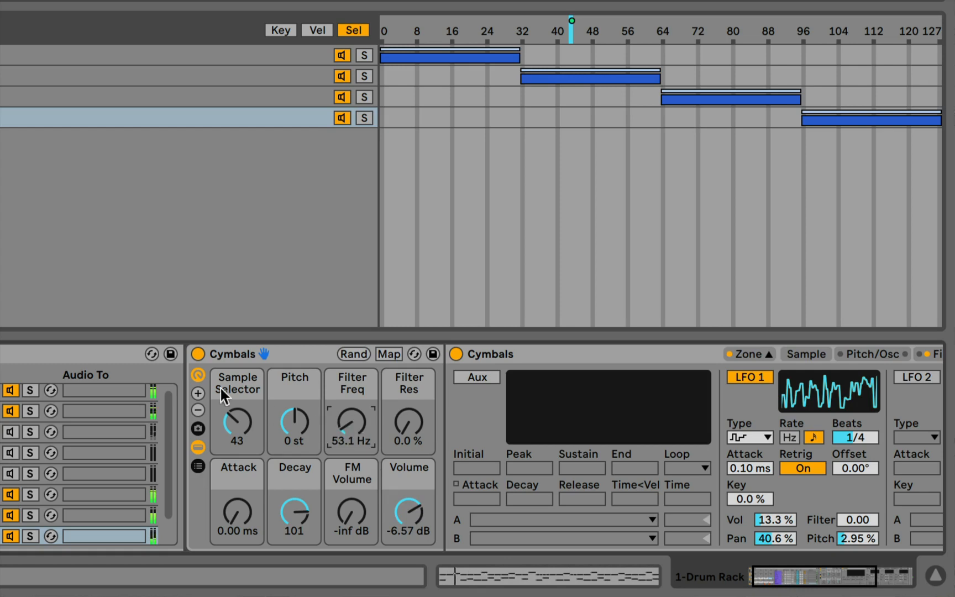
pyautogui.hscroll(-2, 94, 341)
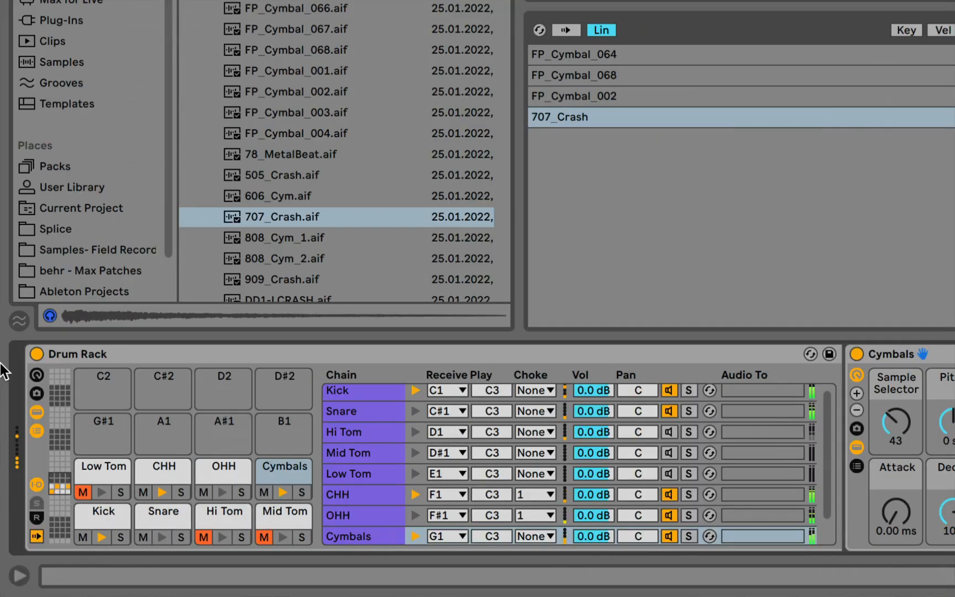
# Step: Enable LFO 1 on the OHH Sampler with a random waveform synced at 1/16, modulating Filter by 12.2 and Pitch by 0.88%
pyautogui.click(215, 466)
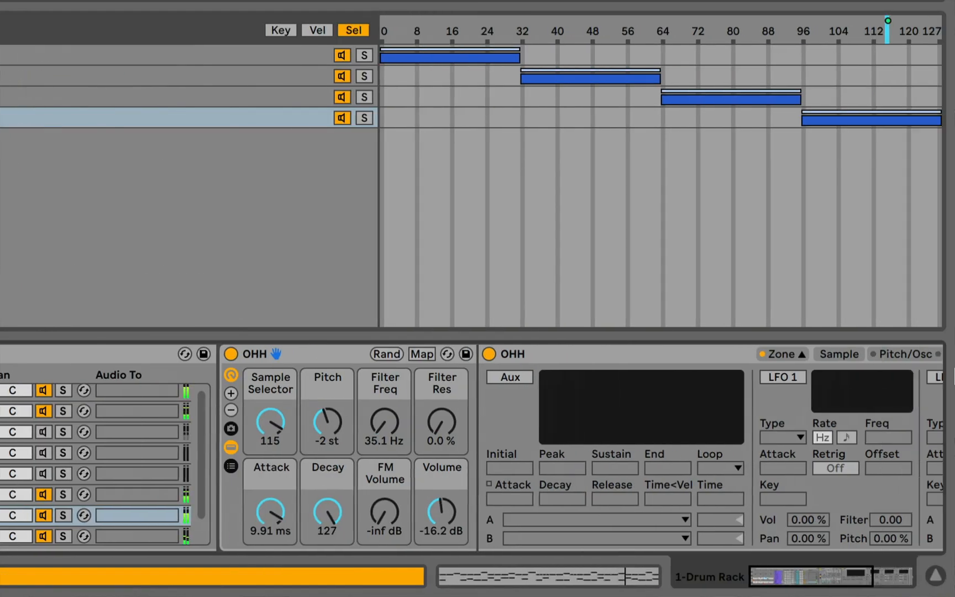
pyautogui.hscroll(5, 776, 380)
pyautogui.hscroll(1, 776, 380)
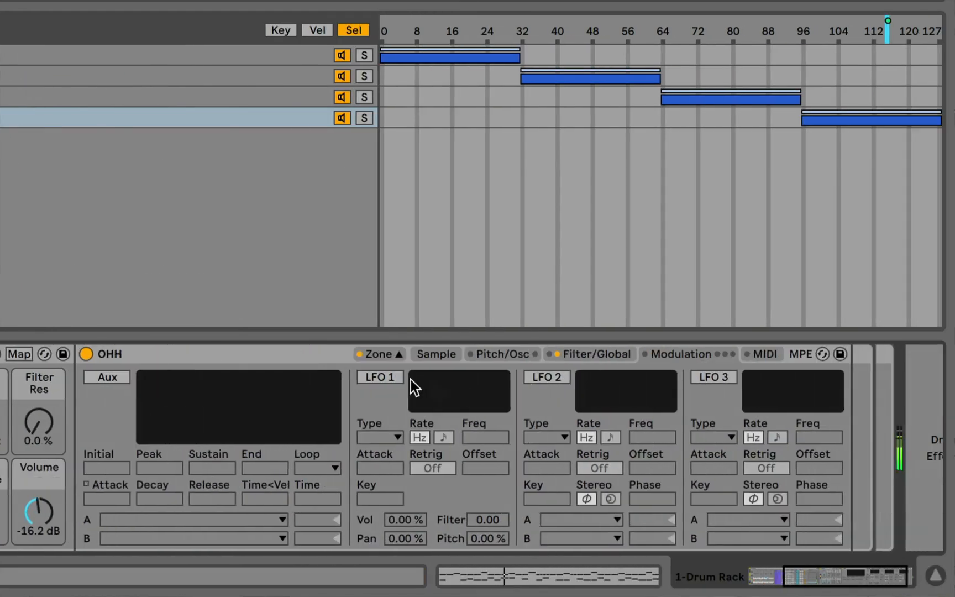
pyautogui.click(377, 374)
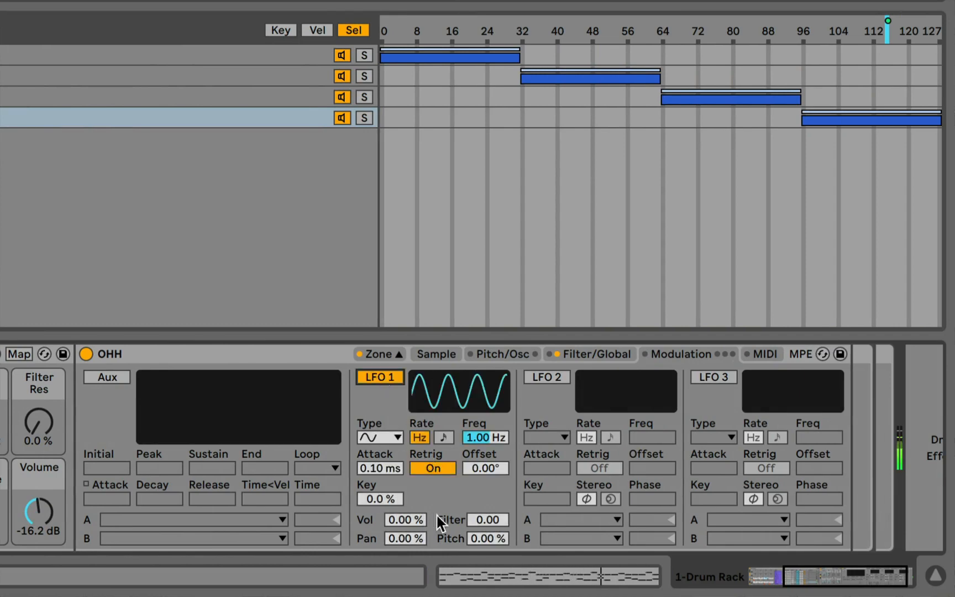
pyautogui.click(383, 440)
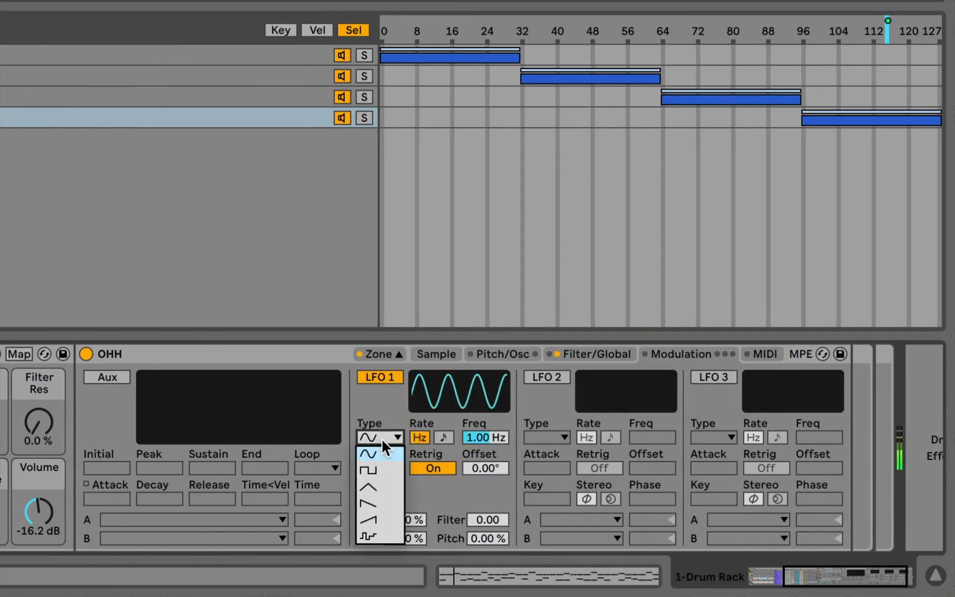
pyautogui.click(374, 530)
pyautogui.click(444, 437)
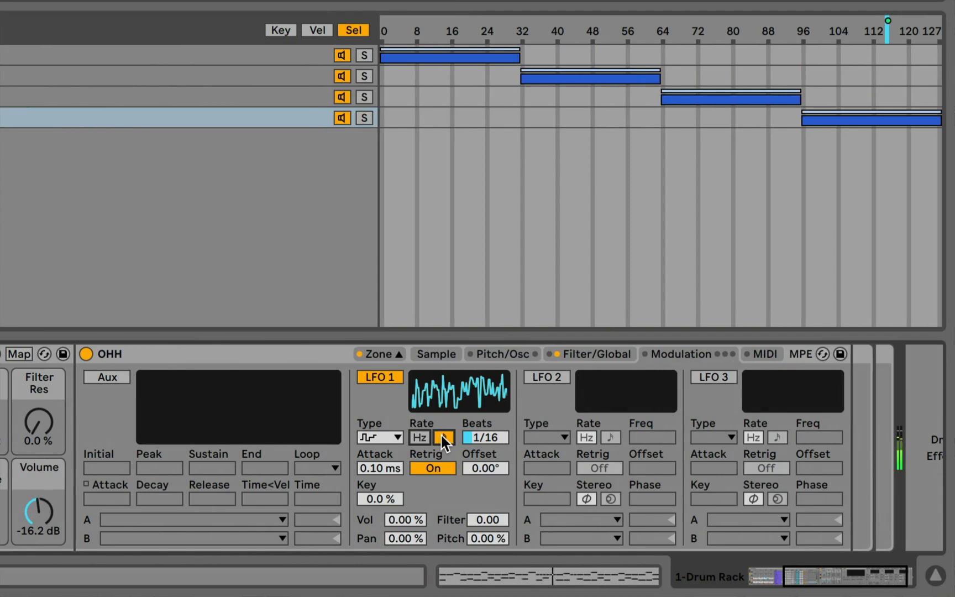
pyautogui.click(440, 465)
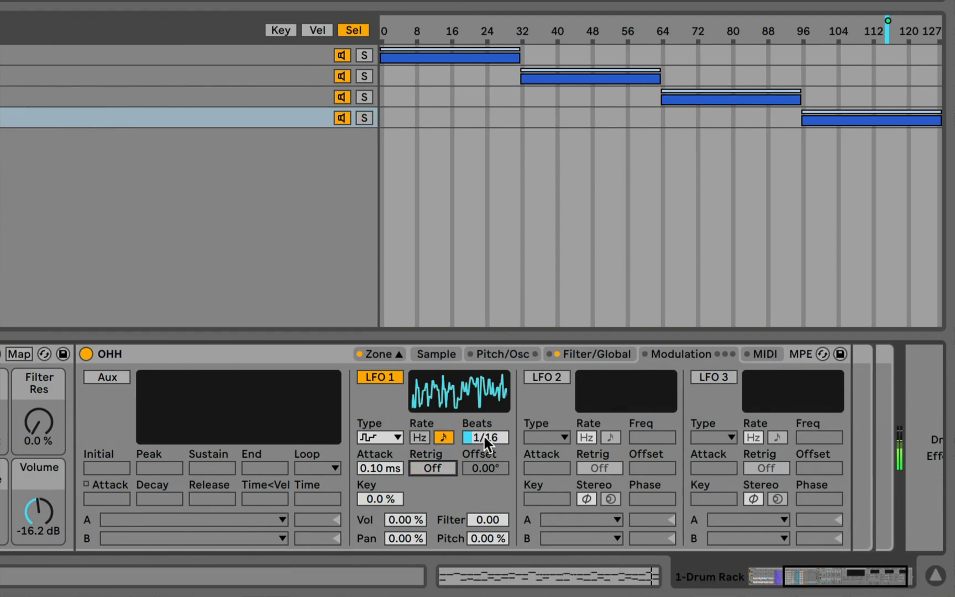
pyautogui.click(438, 465)
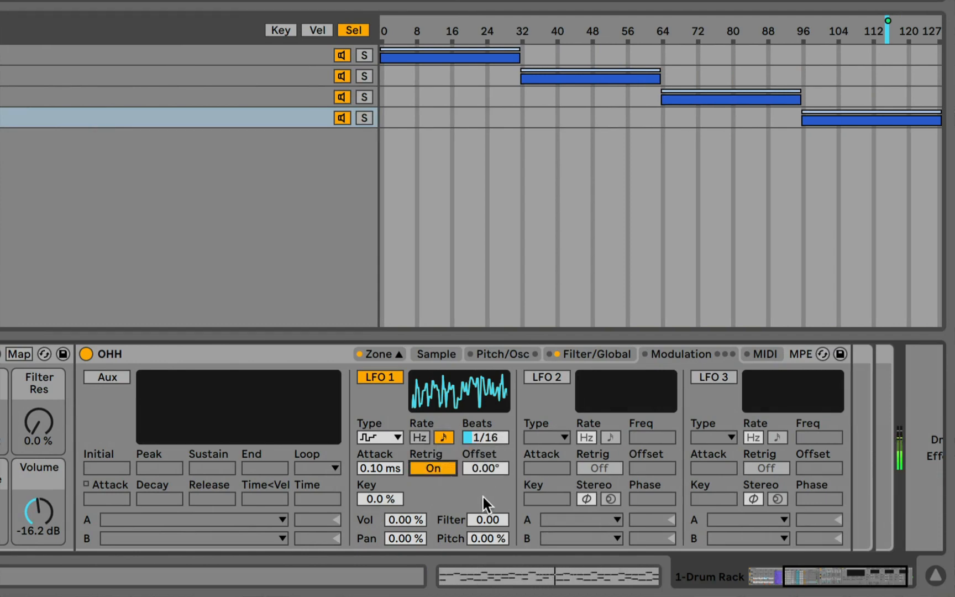
pyautogui.click(481, 536)
pyautogui.moveTo(481, 535)
pyautogui.mouseDown()
pyautogui.moveTo(480, 483)
pyautogui.moveTo(477, 520)
pyautogui.mouseUp()
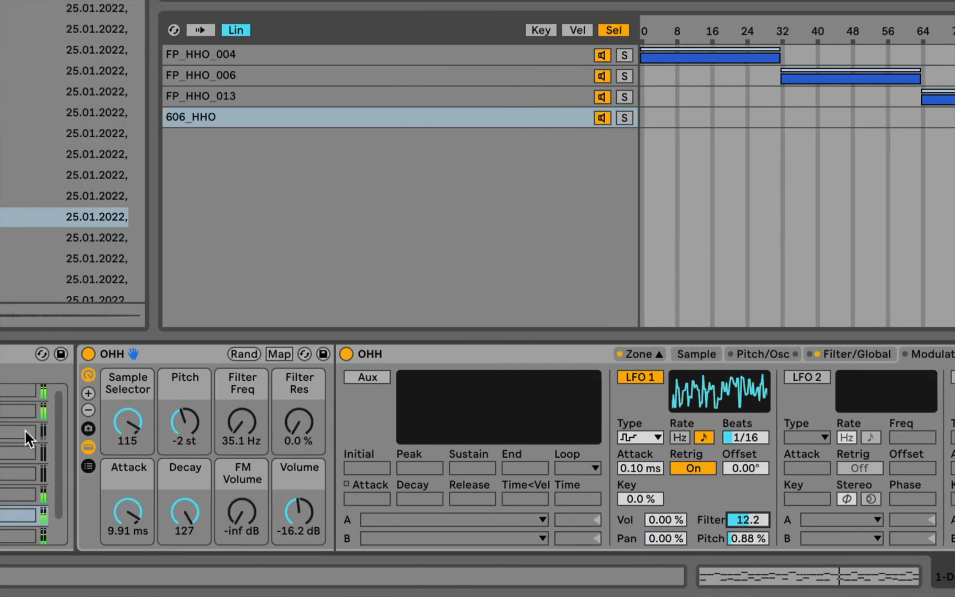
# Step: Switch the OHH filter to low-pass and set Filter Freq to 9.10 kHz with Filter Res at 31%
pyautogui.moveTo(228, 417); pyautogui.dragTo(241, 394)
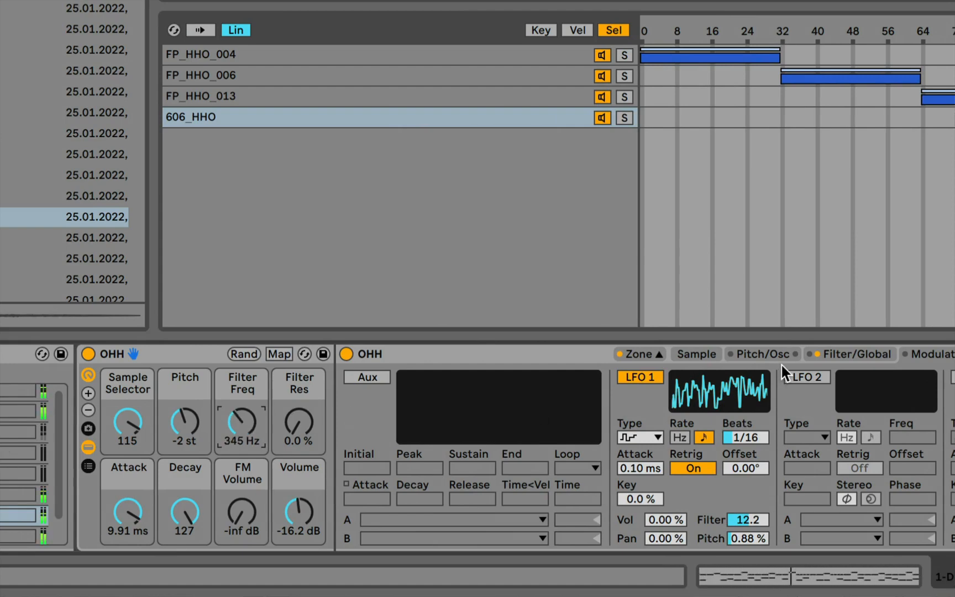
pyautogui.click(836, 357)
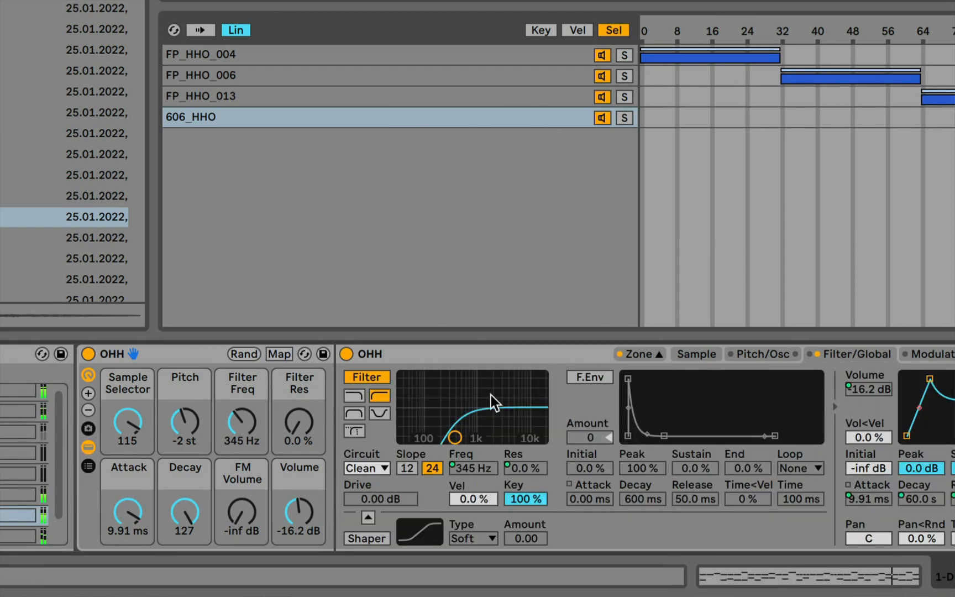
pyautogui.click(354, 395)
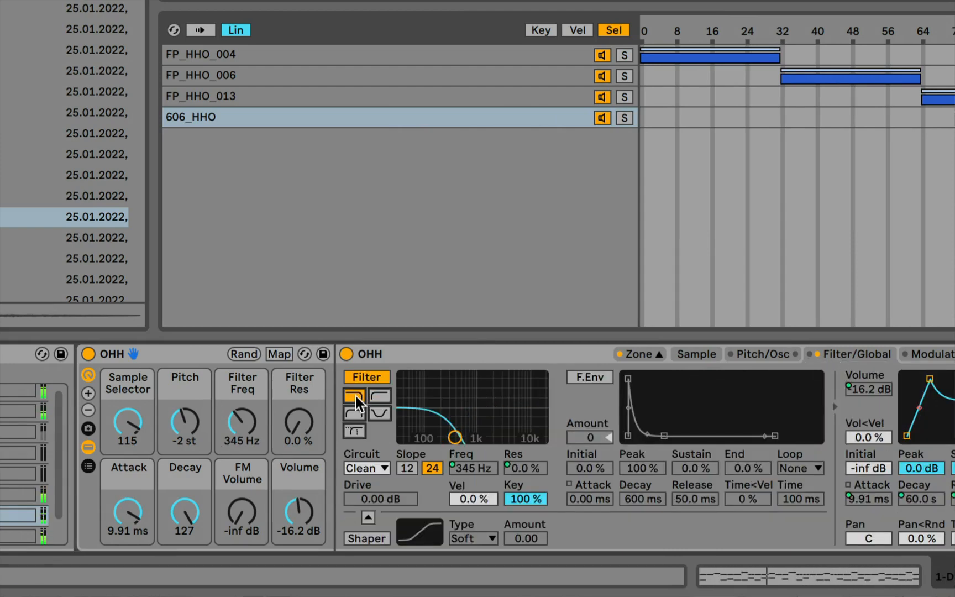
pyautogui.moveTo(241, 425); pyautogui.dragTo(241, 376)
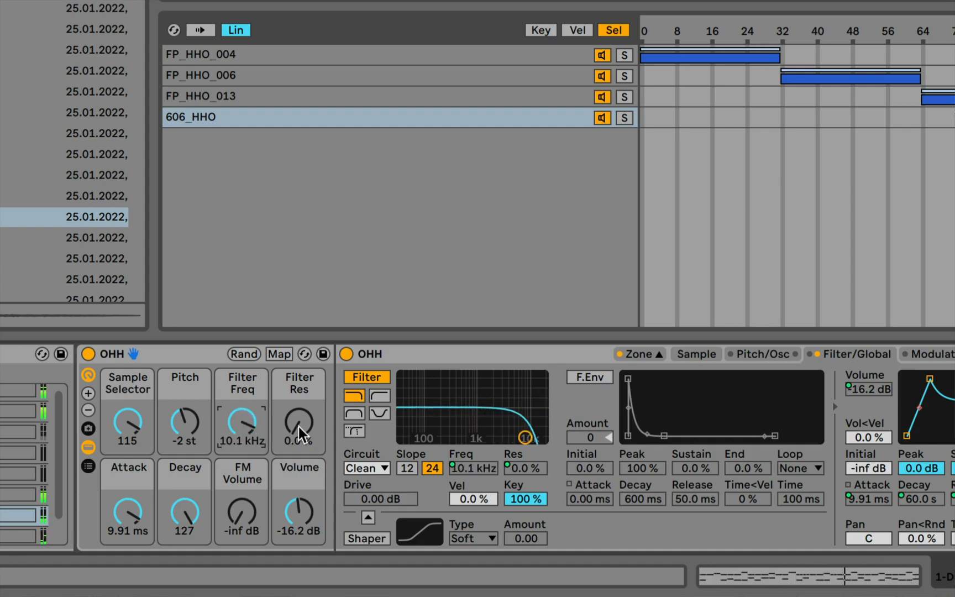
pyautogui.moveTo(299, 427); pyautogui.dragTo(239, 420)
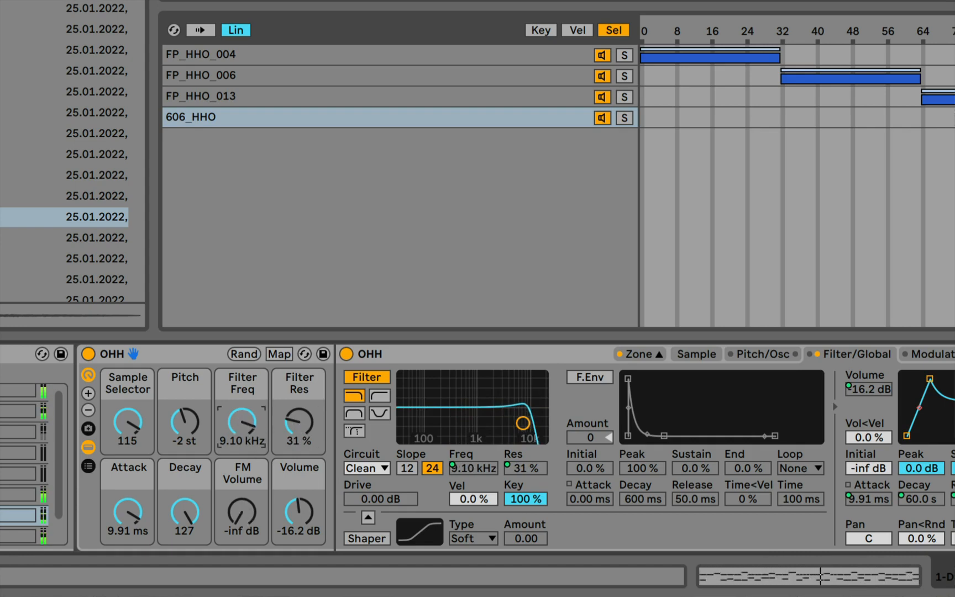
# Step: Set the OHH FM Volume macro to -53 dB and its Attack macro to 0.00 ms
pyautogui.moveTo(242, 513)
pyautogui.mouseDown()
pyautogui.moveTo(243, 497)
pyautogui.moveTo(240, 513)
pyautogui.mouseUp()
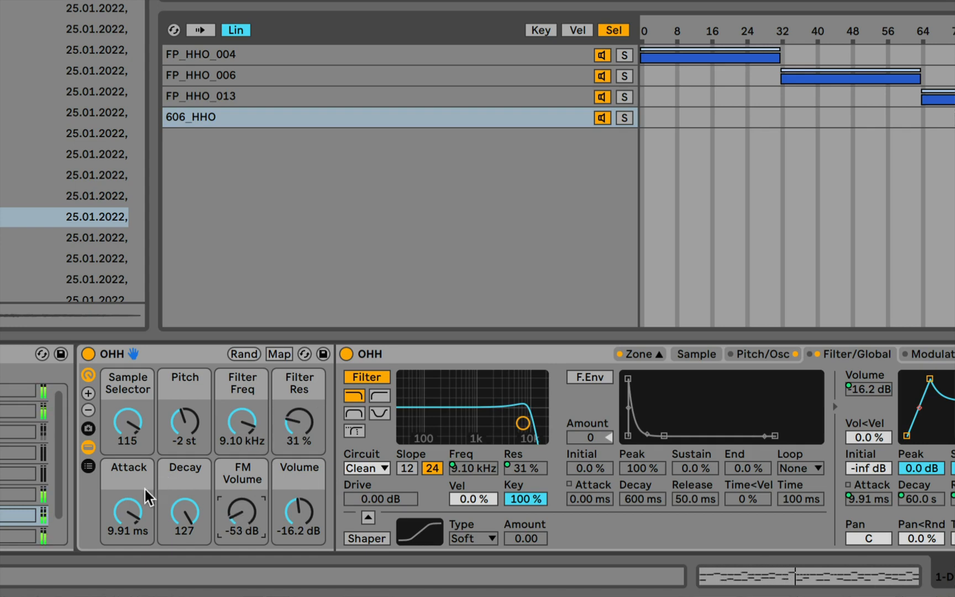
pyautogui.moveTo(127, 516); pyautogui.dragTo(127, 541)
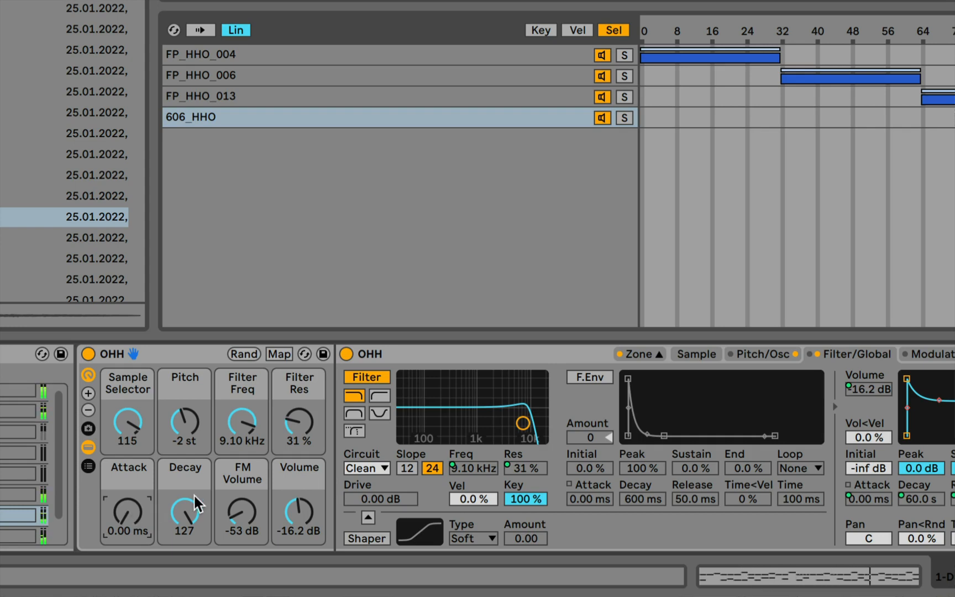
pyautogui.hscroll(-5, 194, 493)
pyautogui.hscroll(-2, 193, 493)
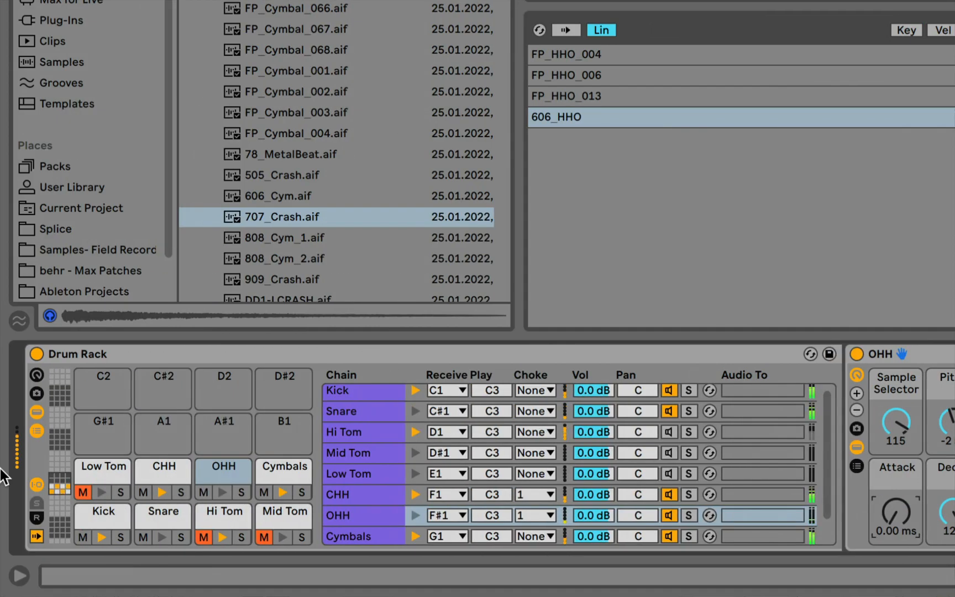
# Step: Reduce the Cymbals LFO 1 Pitch modulation to 0.88%
pyautogui.click(368, 538)
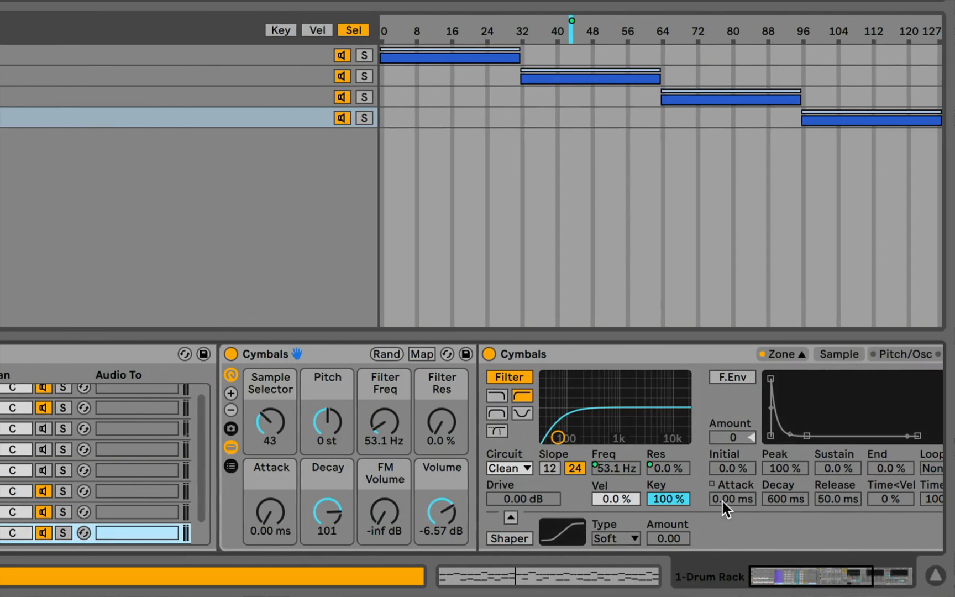
pyautogui.hscroll(5, 723, 501)
pyautogui.hscroll(2, 723, 501)
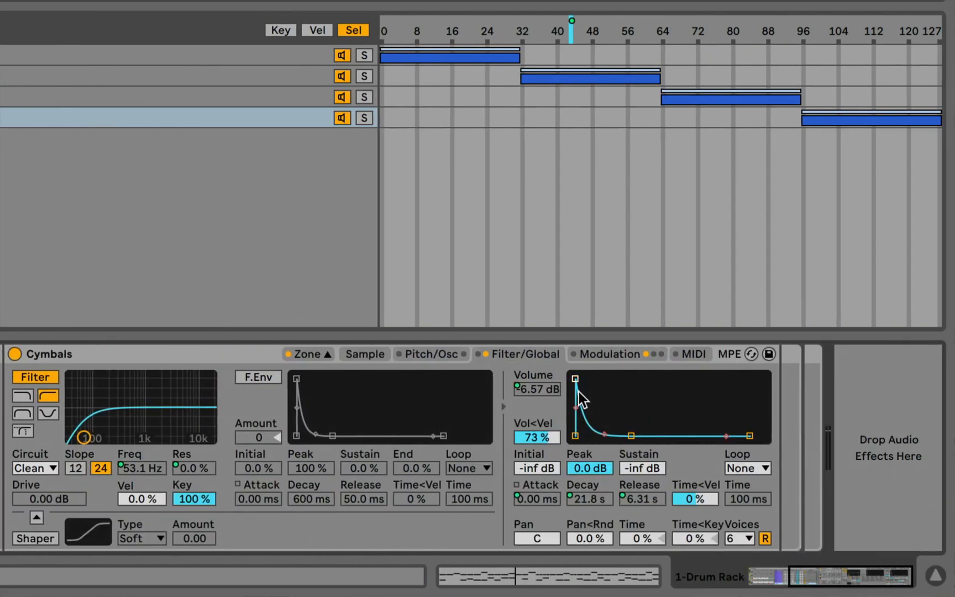
pyautogui.click(601, 359)
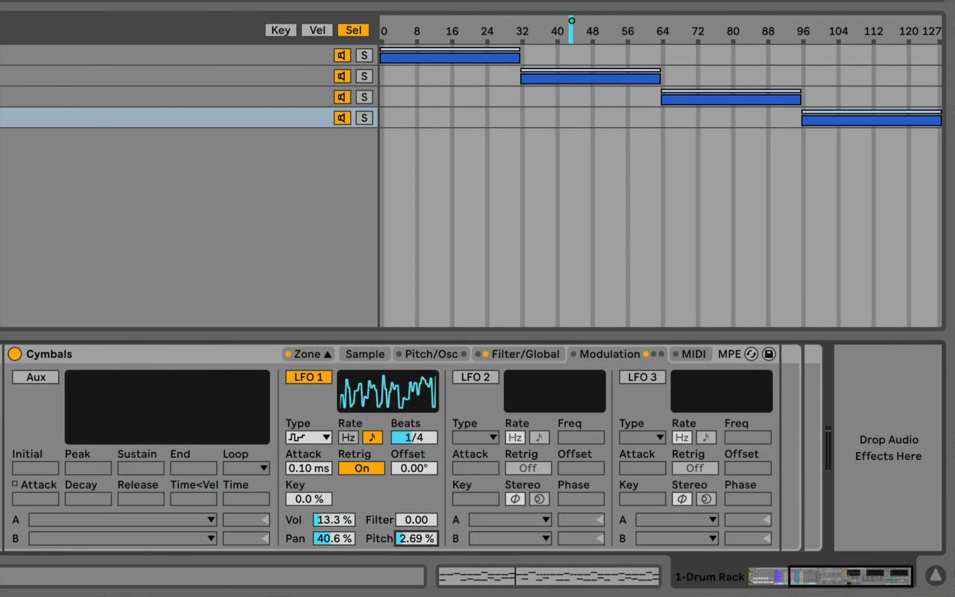
pyautogui.moveTo(414, 538)
pyautogui.mouseDown()
pyautogui.moveTo(414, 547)
pyautogui.moveTo(414, 538)
pyautogui.mouseUp()
# Step: Enable LFO 2 on the Cymbals Sampler and examine the available modulation destinations for its slot A
pyautogui.click(472, 378)
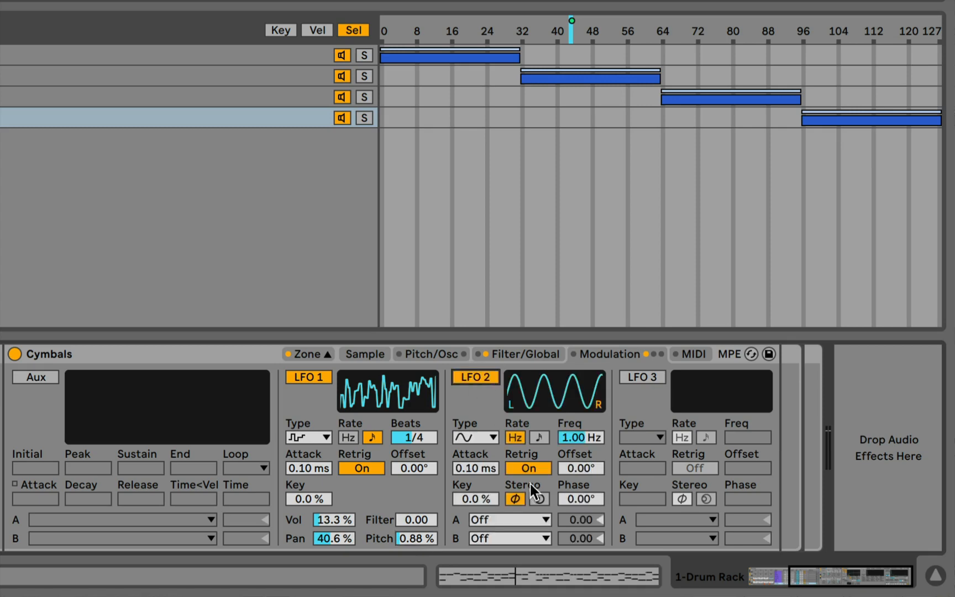
pyautogui.click(524, 519)
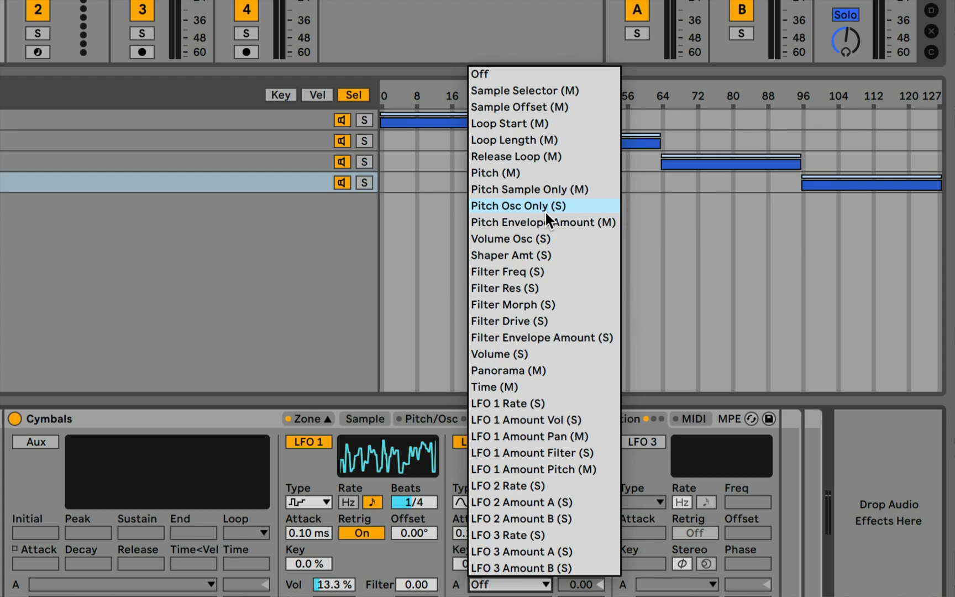
pyautogui.click(265, 418)
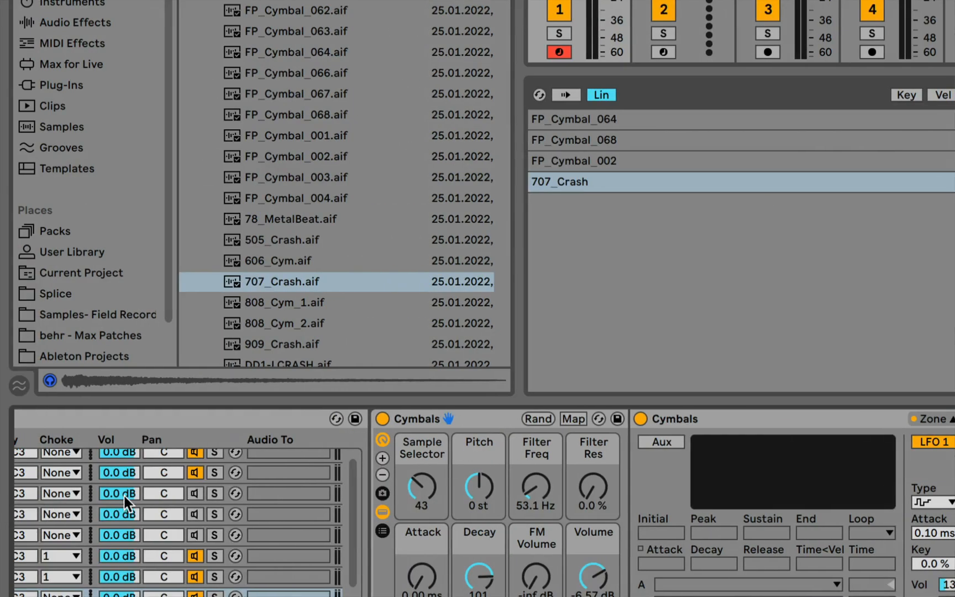
# Step: Look through the Drum Rack's pad ranges up to E7–G8 and return to the C1–D#2 pads
pyautogui.hscroll(-10, 123, 495)
pyautogui.scroll(-9, 124, 496)
pyautogui.scroll(12, 124, 495)
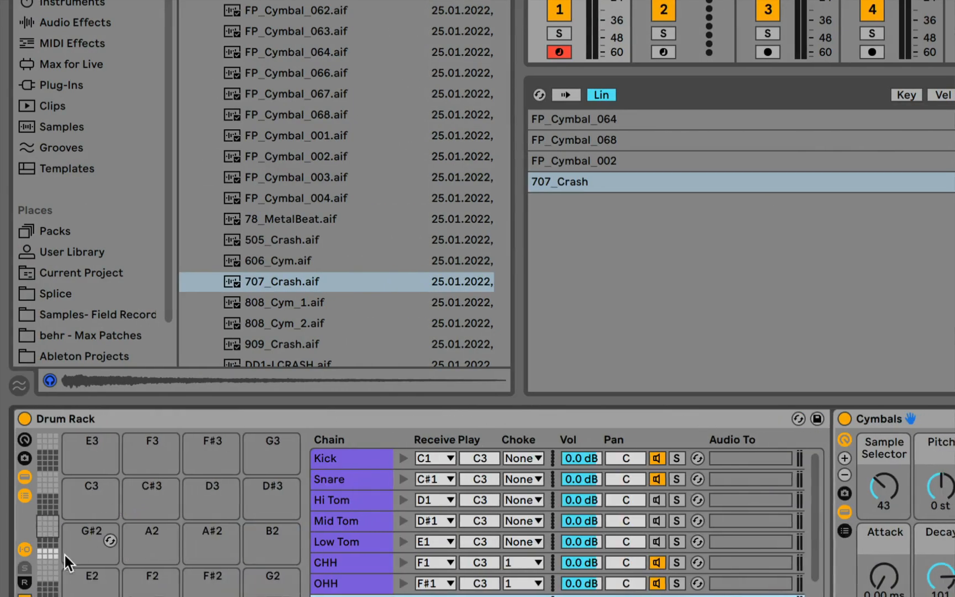
pyautogui.moveTo(50, 553); pyautogui.dragTo(44, 463)
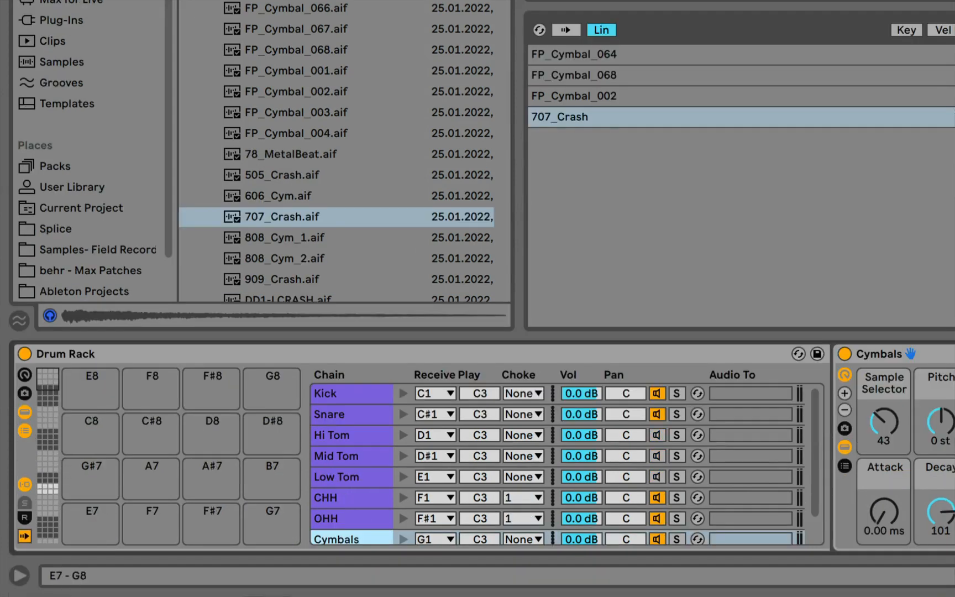
pyautogui.moveTo(47, 379)
pyautogui.mouseDown()
pyautogui.moveTo(48, 533)
pyautogui.moveTo(47, 377)
pyautogui.mouseUp()
pyautogui.click(50, 479)
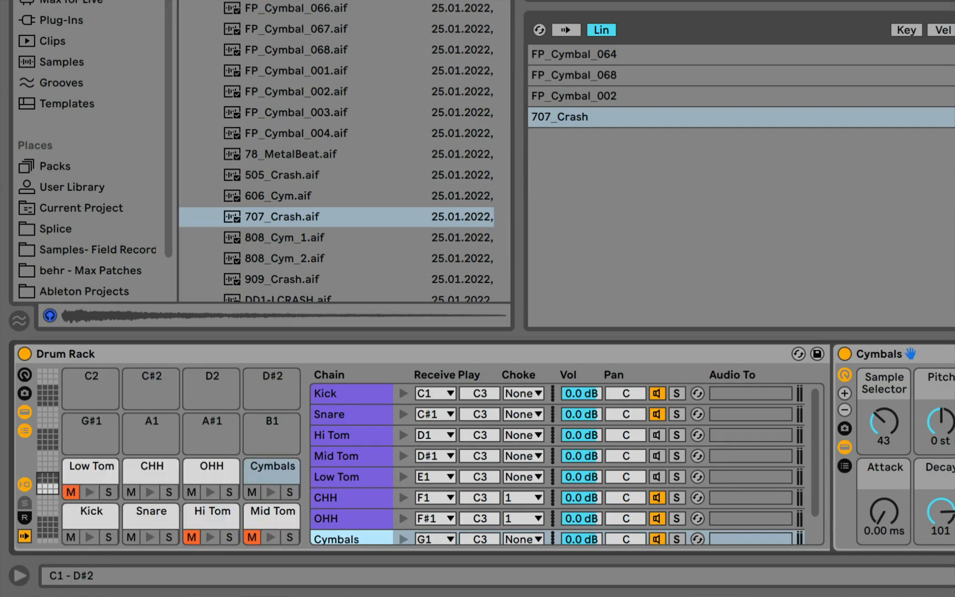
# Step: Enable LFO 2 on the Kick Sampler and increase its rack's visible macros to ten
pyautogui.click(79, 518)
pyautogui.moveTo(83, 444); pyautogui.dragTo(81, 524)
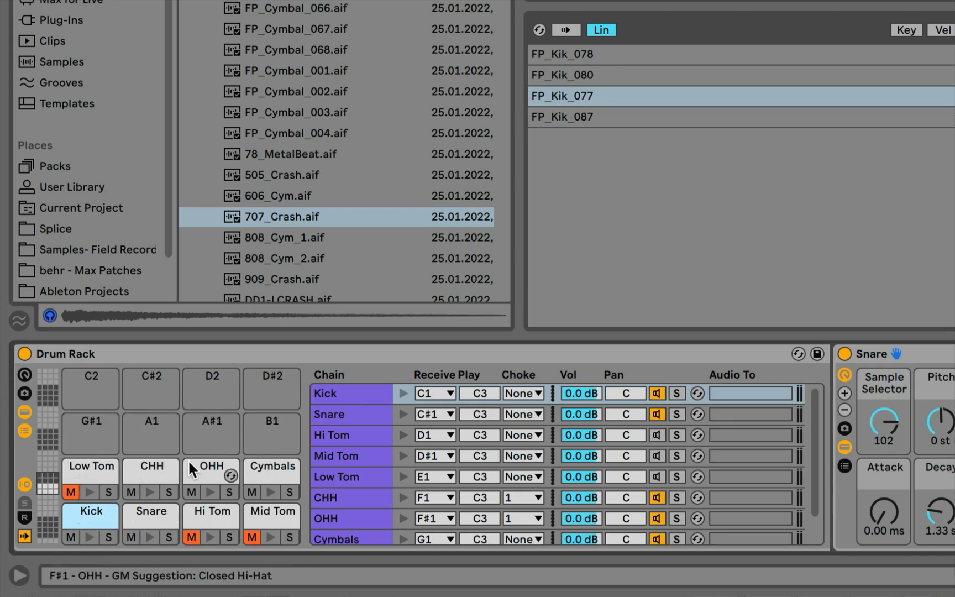
pyautogui.click(344, 389)
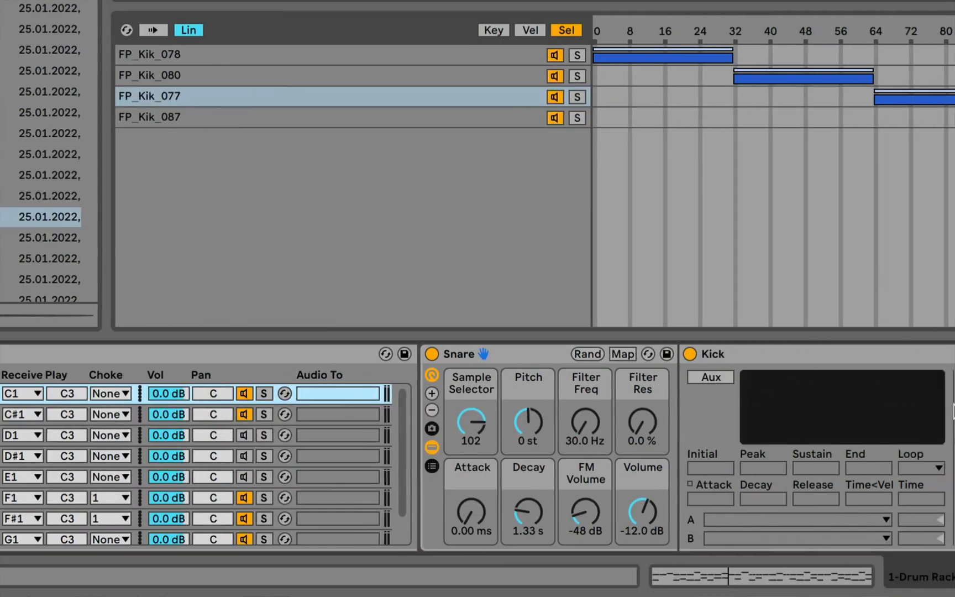
pyautogui.hscroll(10, 776, 523)
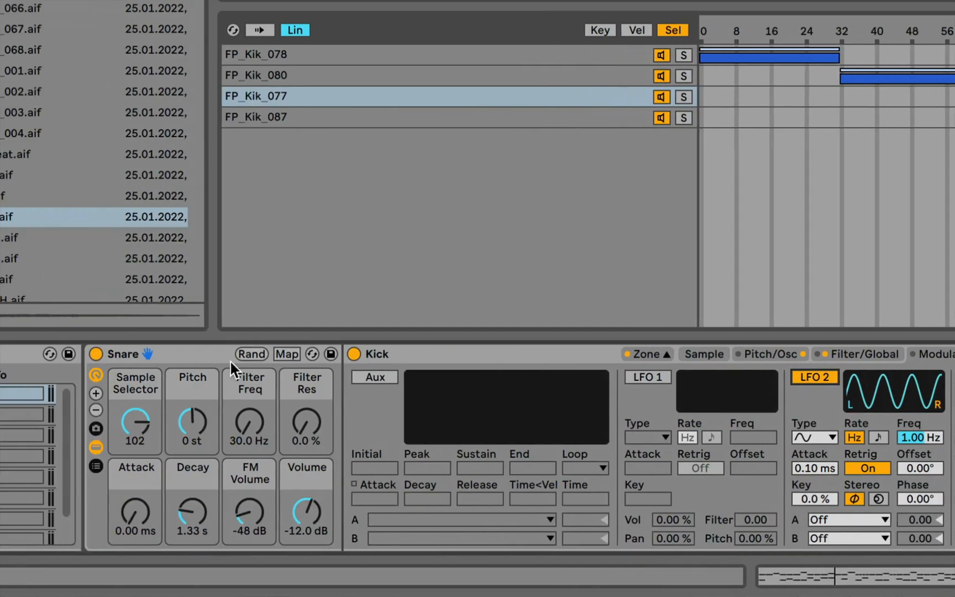
pyautogui.click(95, 391)
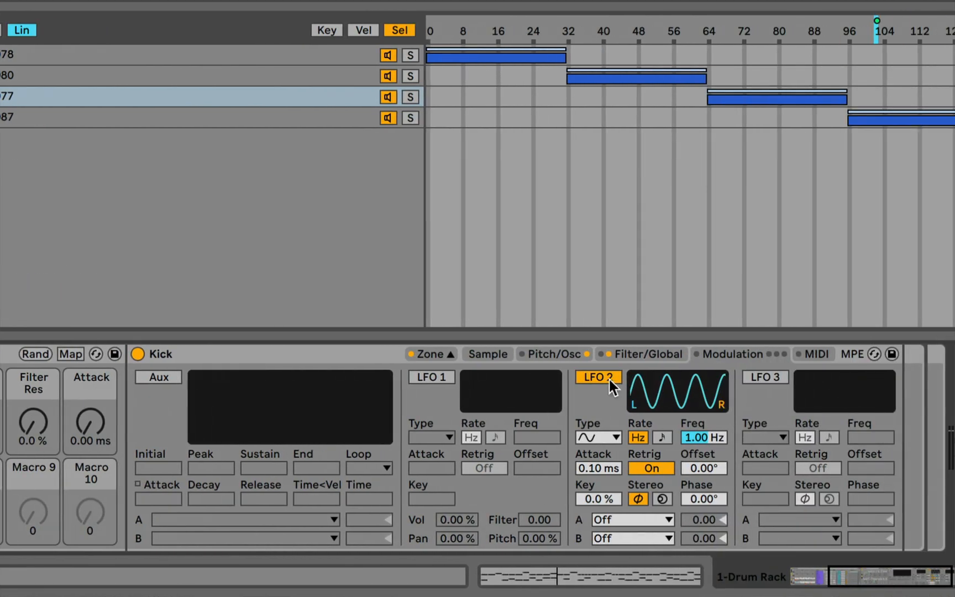
# Step: Set the Kick's LFO 2 to a random waveform with a beat-synced rate of 1/16
pyautogui.click(603, 437)
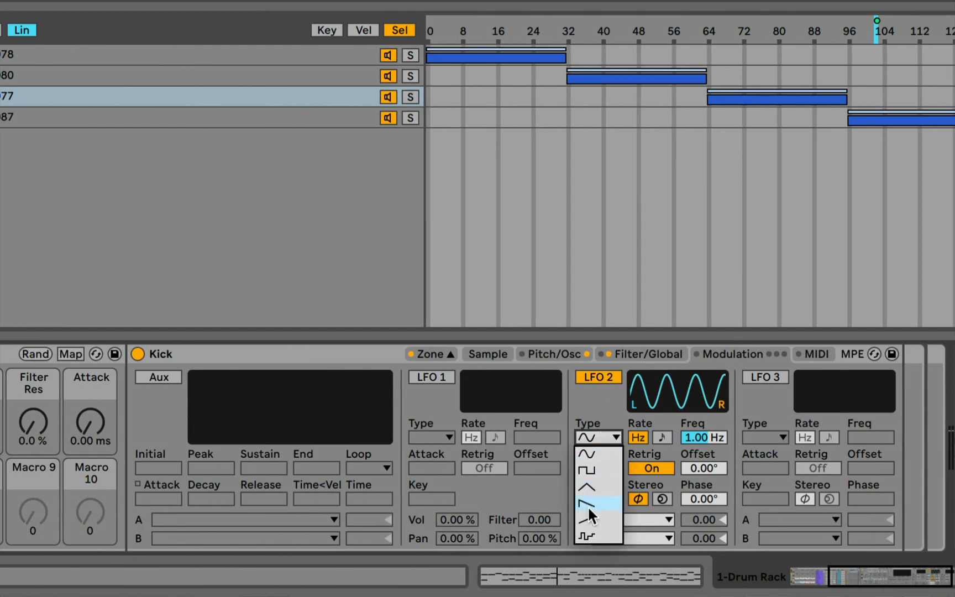
pyautogui.click(587, 535)
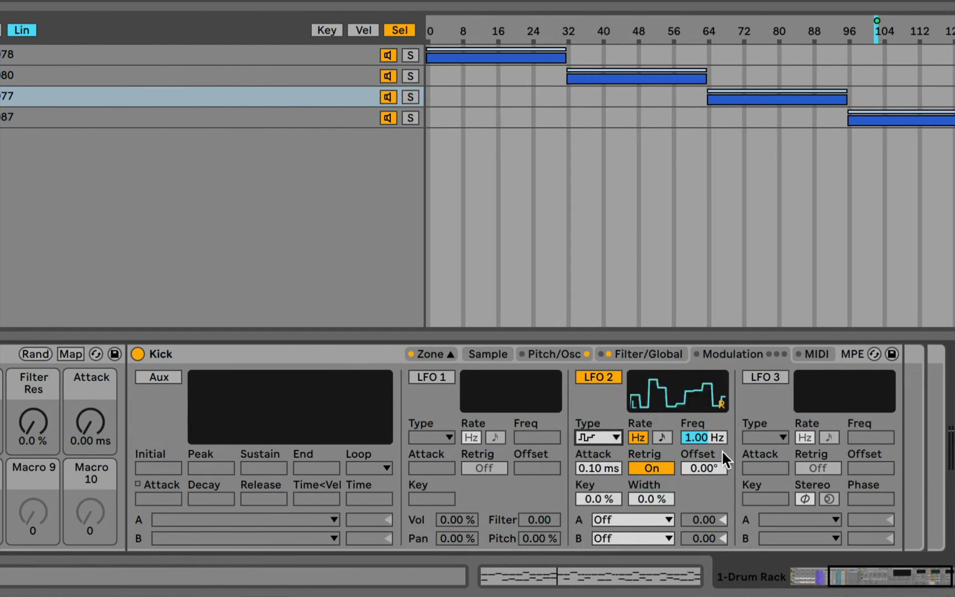
pyautogui.click(661, 438)
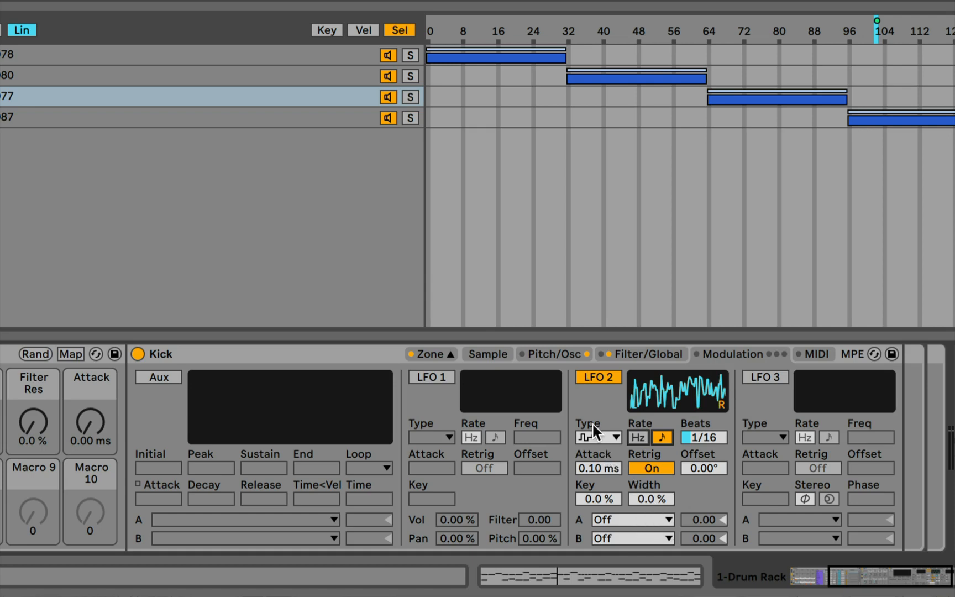
# Step: Try the sine waveform on the Kick's LFO 2 and restore the random waveform
pyautogui.click(601, 439)
pyautogui.click(596, 451)
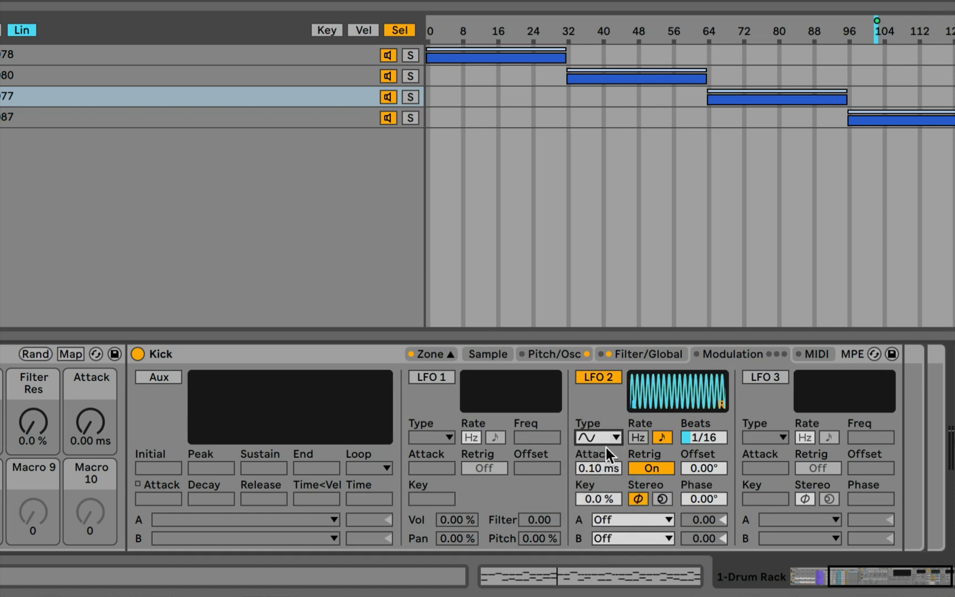
pyautogui.click(603, 444)
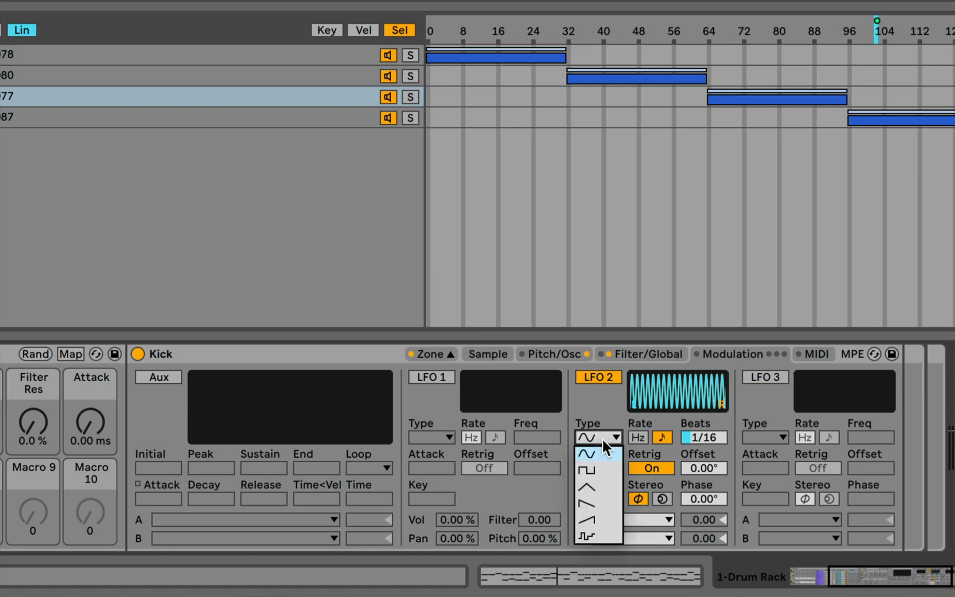
pyautogui.click(594, 535)
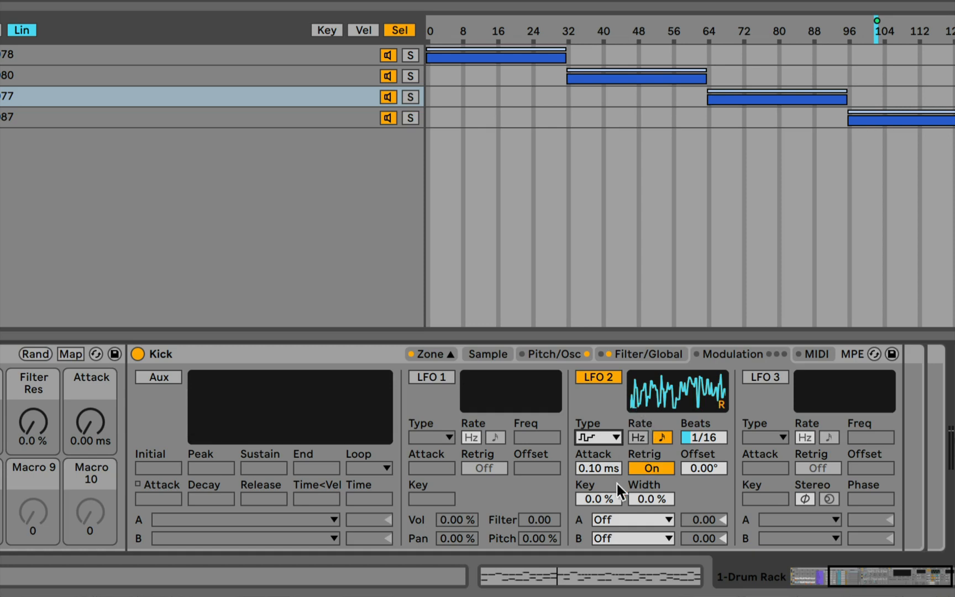
# Step: Route destination A of the Kick's LFO 2 to Pitch Osc Only with a modulation amount of 100
pyautogui.click(638, 520)
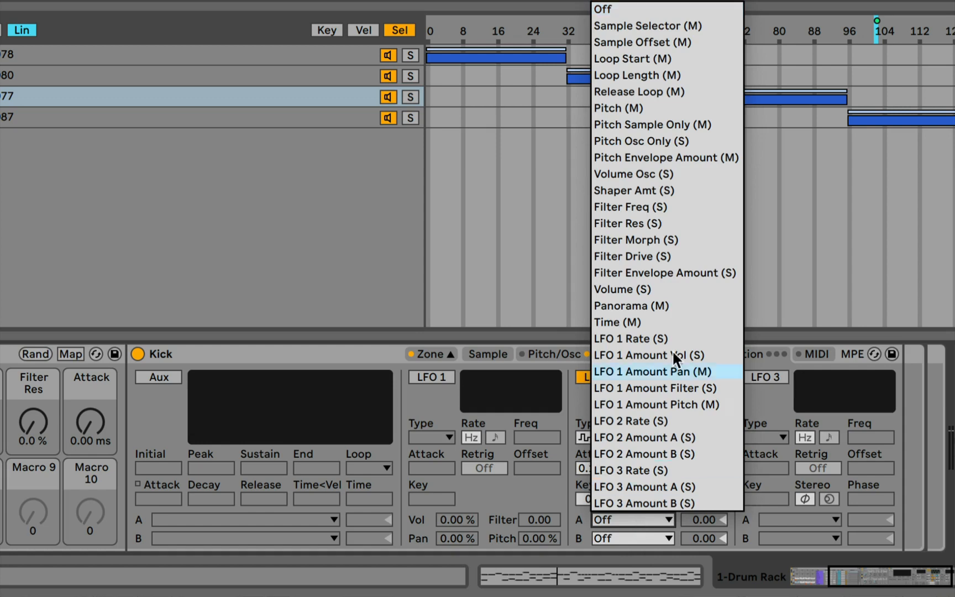
pyautogui.click(649, 138)
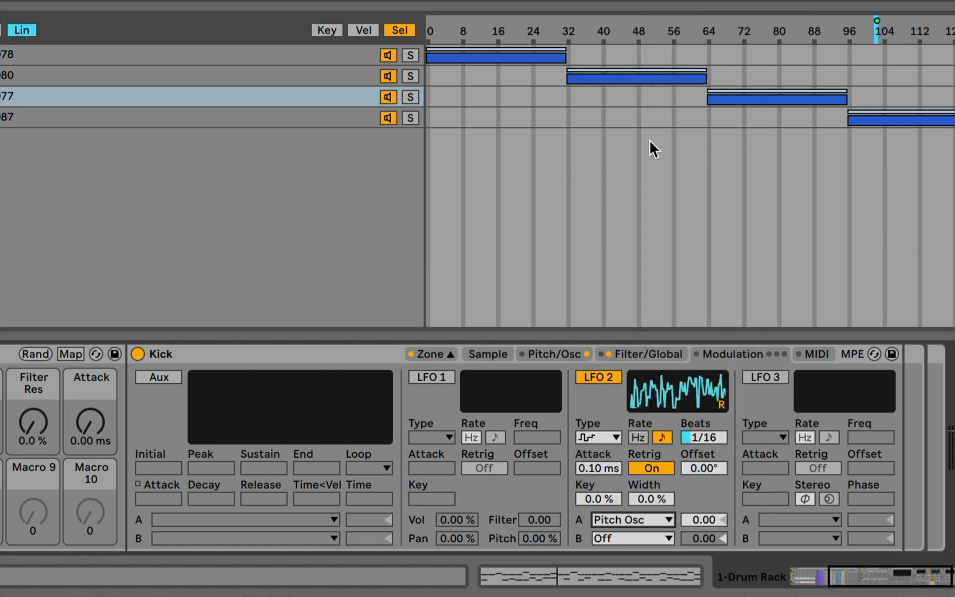
pyautogui.click(551, 356)
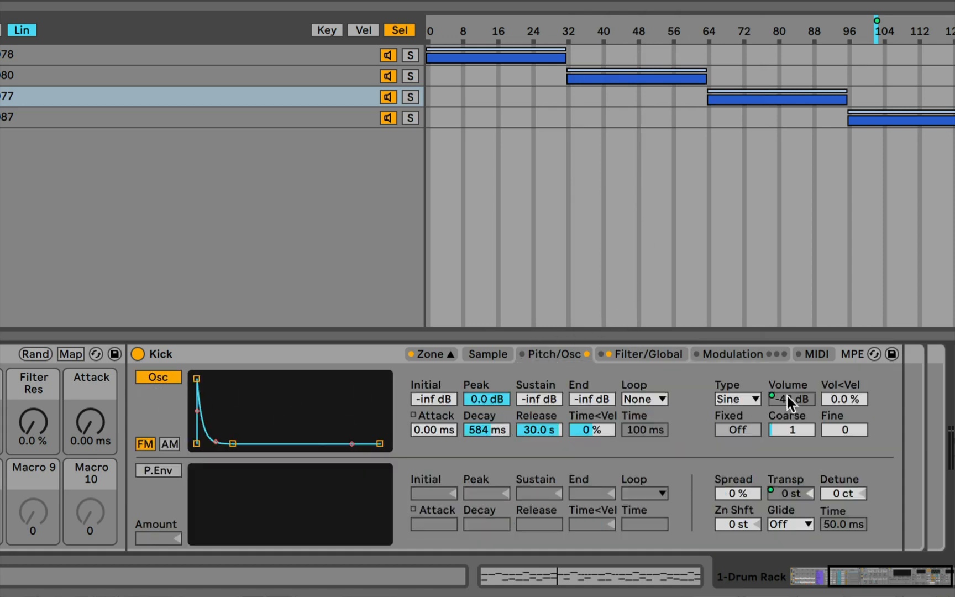
pyautogui.click(730, 357)
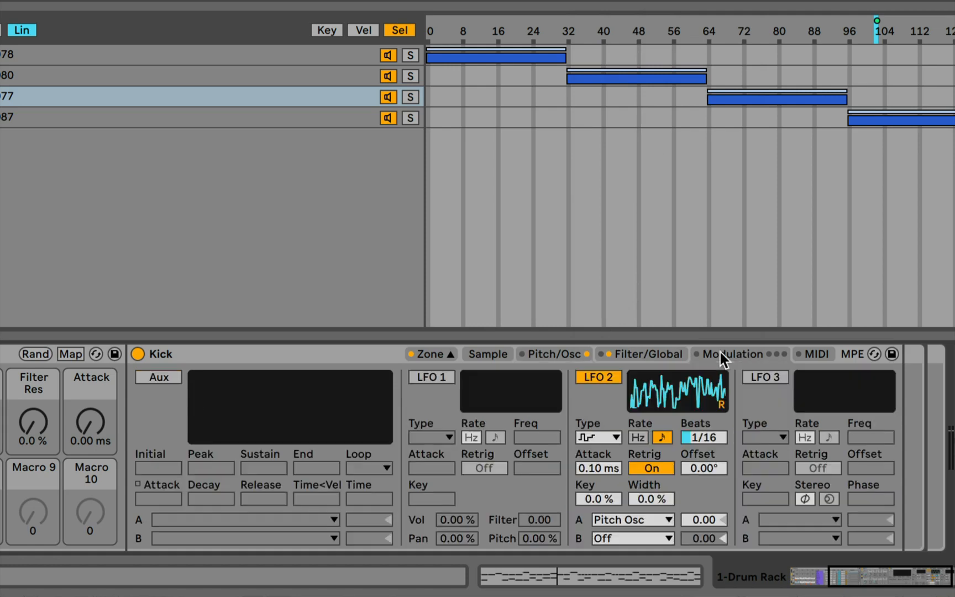
pyautogui.moveTo(694, 520); pyautogui.dragTo(695, 451)
pyautogui.rightClick(696, 520)
pyautogui.click(694, 518)
# Step: Map the Kick's LFO 2 on/off switch to Macro 9 and turn the macro to 62
pyautogui.click(72, 355)
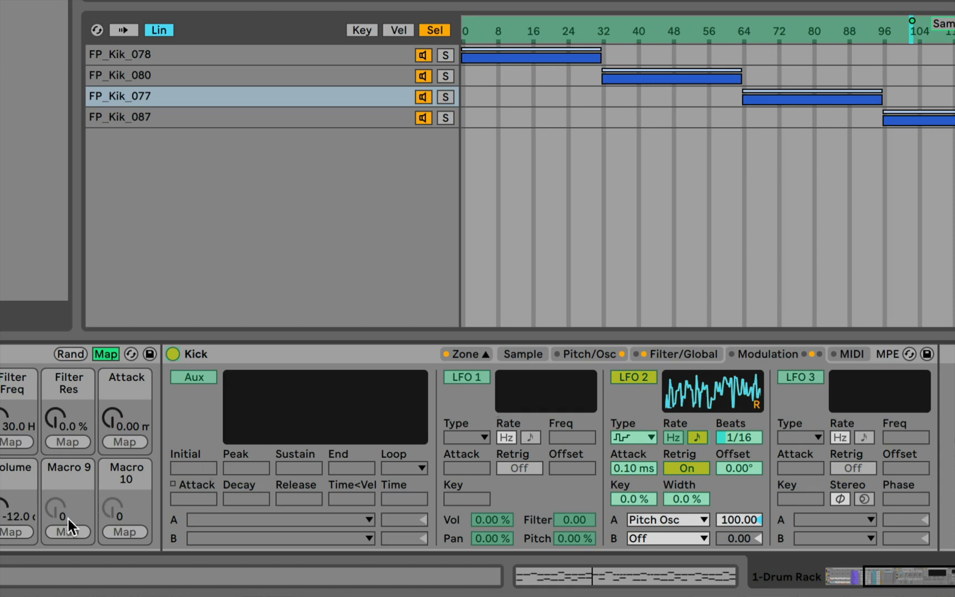
pyautogui.moveTo(68, 520)
pyautogui.mouseDown()
pyautogui.moveTo(68, 409)
pyautogui.moveTo(68, 520)
pyautogui.mouseUp()
pyautogui.click(631, 375)
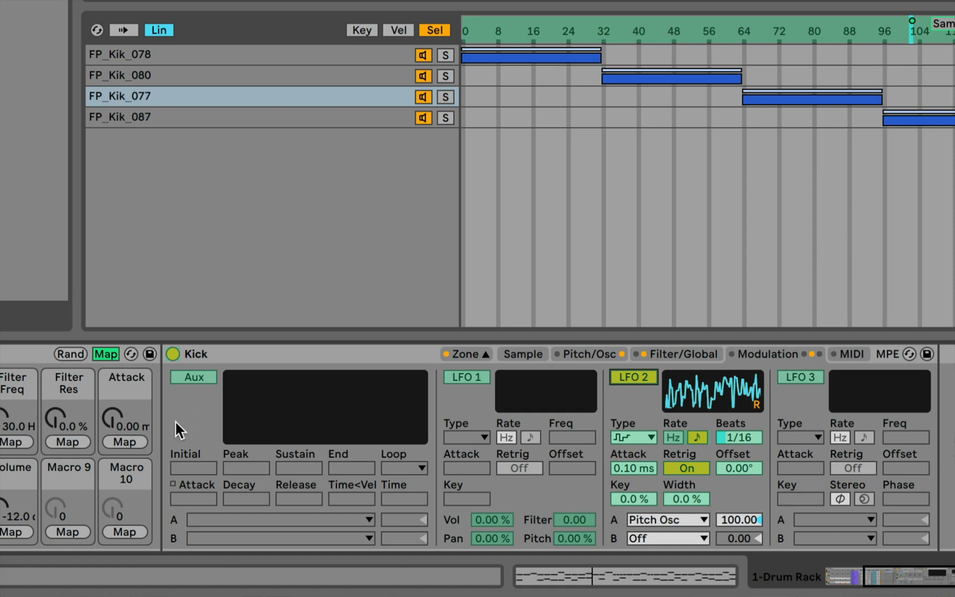
pyautogui.click(61, 531)
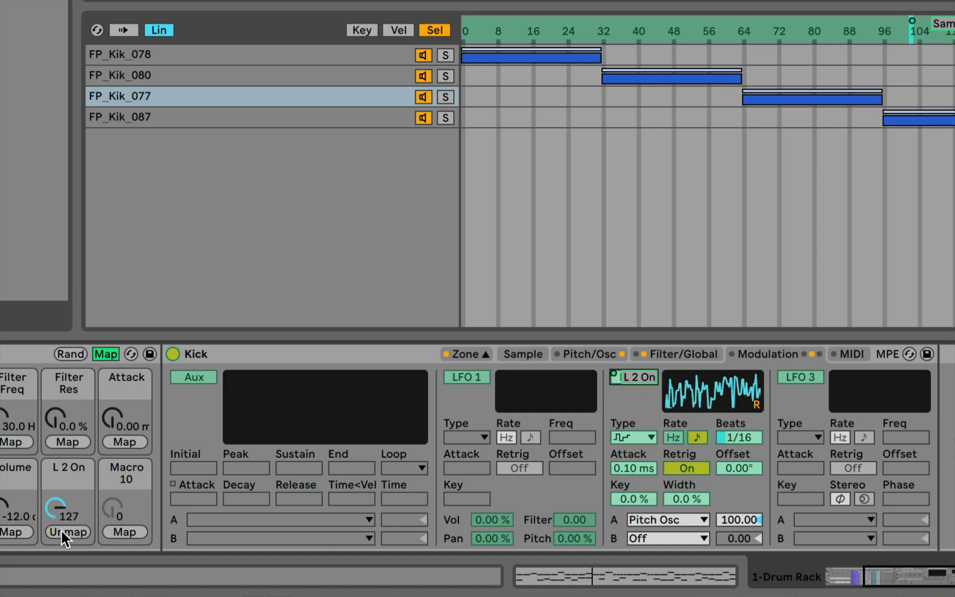
pyautogui.click(58, 506)
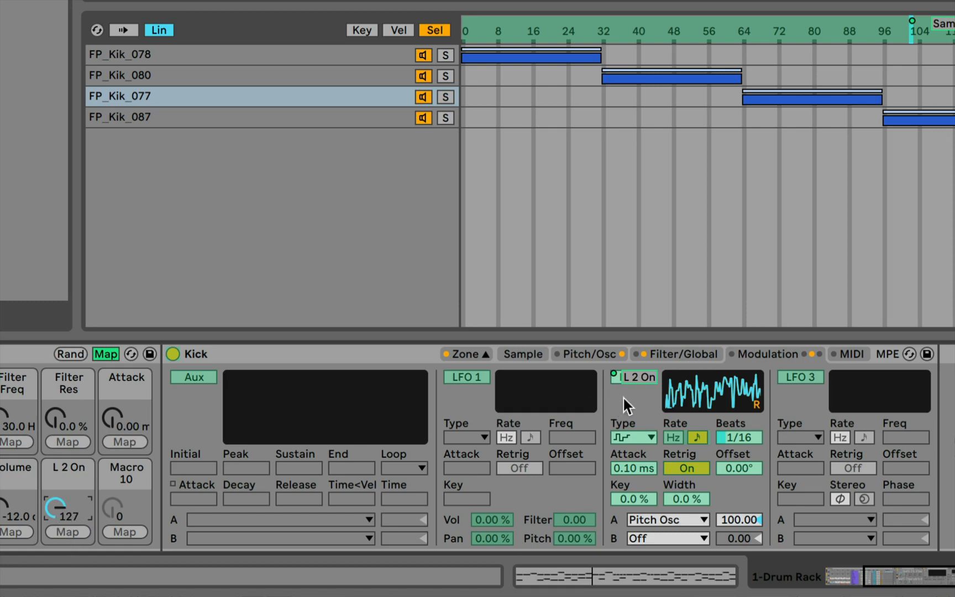
pyautogui.moveTo(53, 507); pyautogui.dragTo(54, 542)
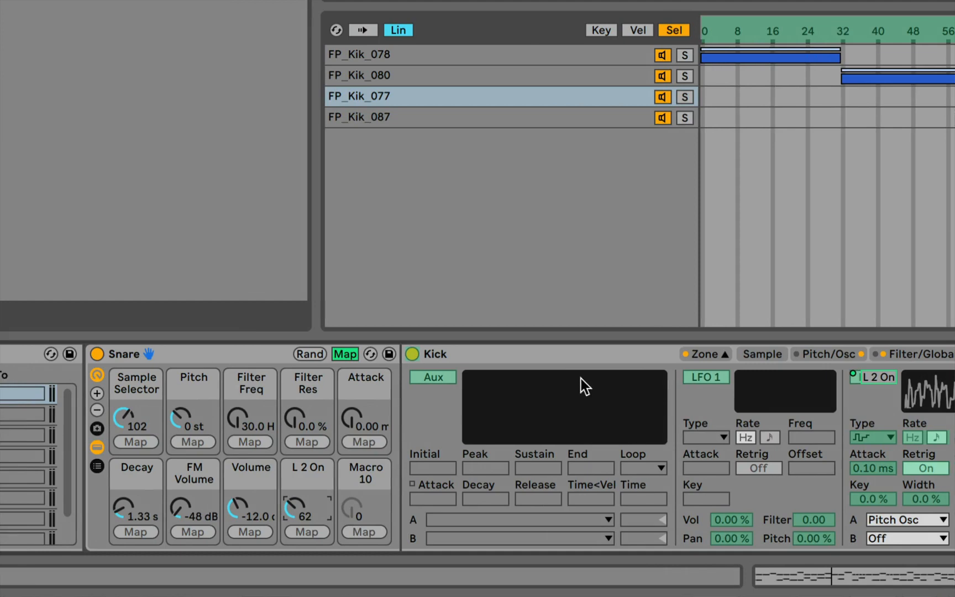
# Step: Invert the LFO 2 On mapping with a minimum of 1 and a maximum of 0, and turn its macro down fully
pyautogui.click(862, 376)
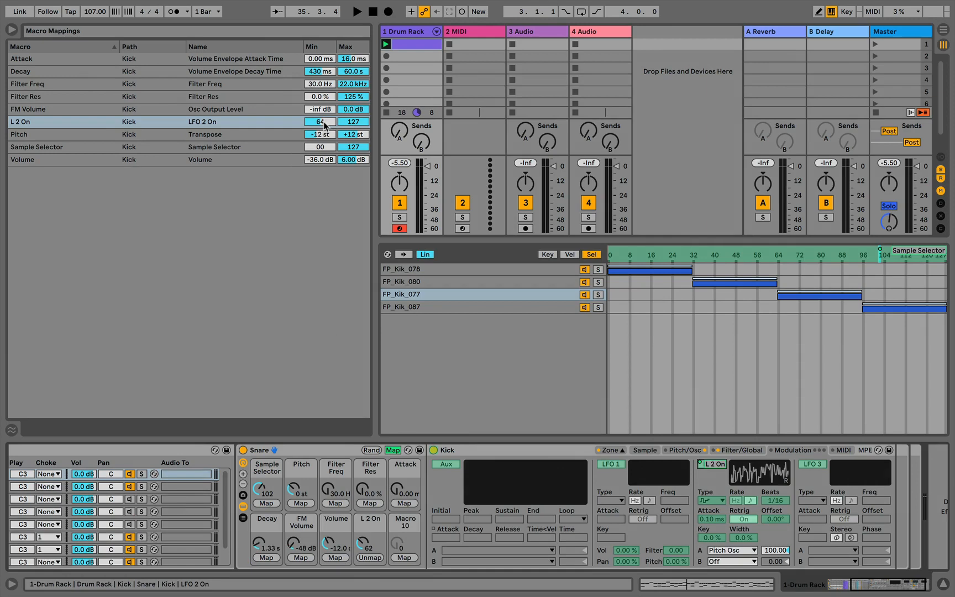
pyautogui.moveTo(324, 121); pyautogui.dragTo(323, 166)
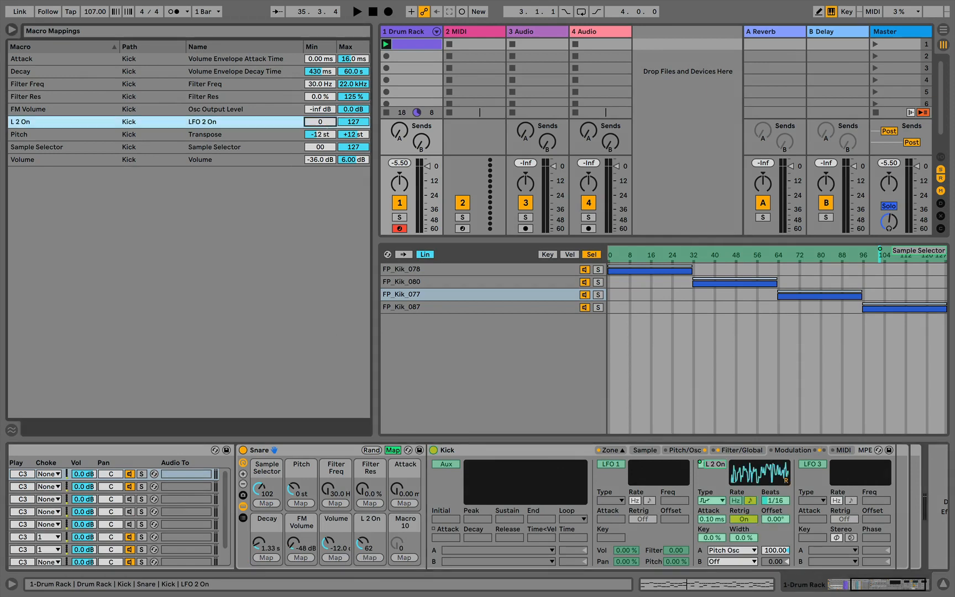
pyautogui.moveTo(349, 126); pyautogui.dragTo(349, 177)
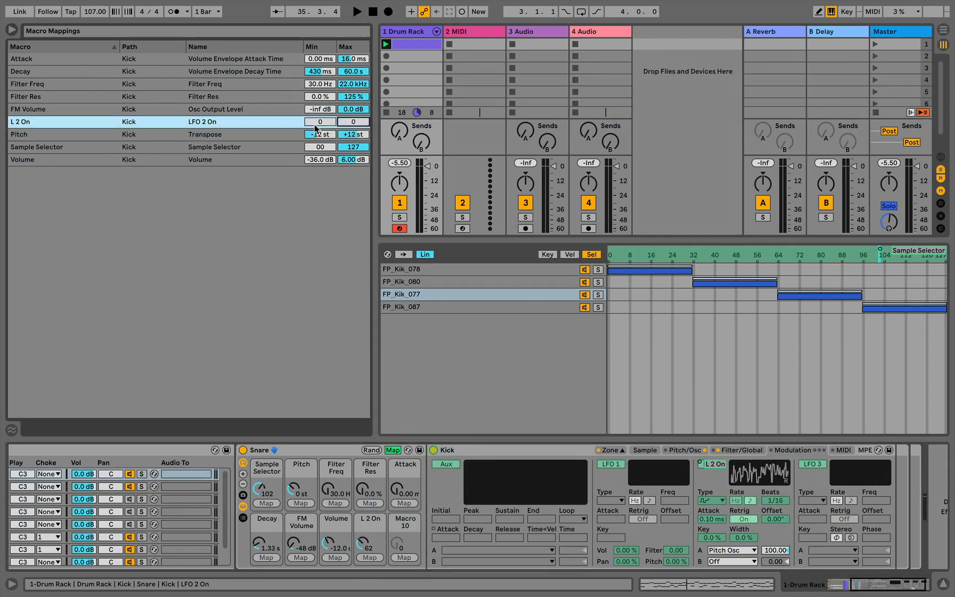
pyautogui.click(712, 468)
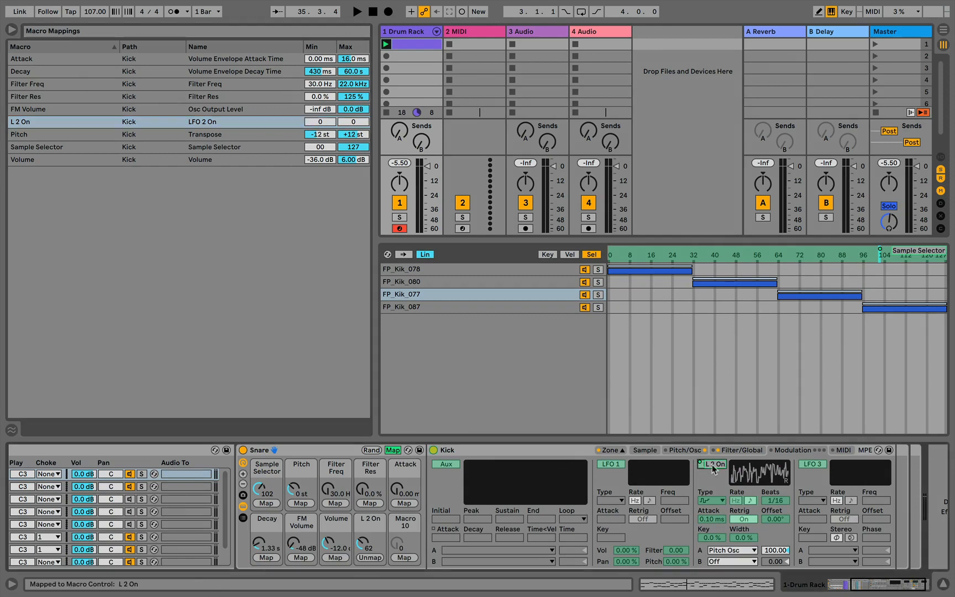
pyautogui.click(324, 125)
pyautogui.press('Up')
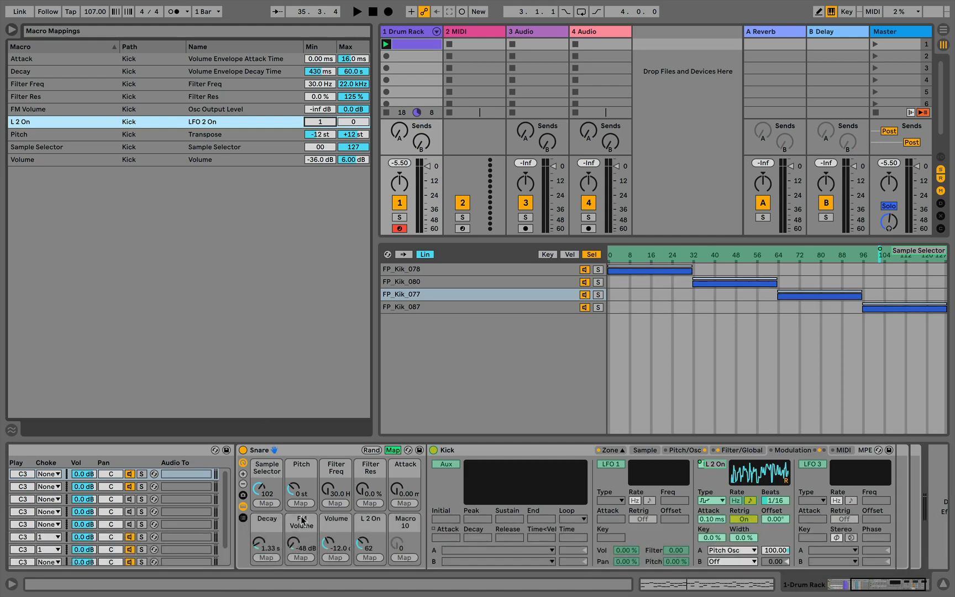
pyautogui.moveTo(364, 545); pyautogui.dragTo(368, 545)
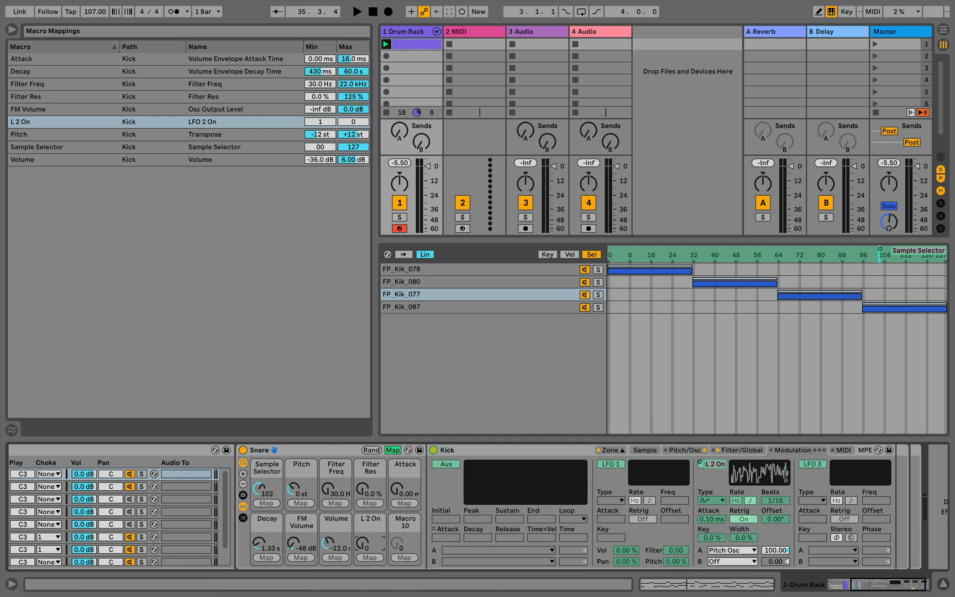
pyautogui.moveTo(366, 545)
pyautogui.mouseDown()
pyautogui.moveTo(366, 536)
pyautogui.moveTo(366, 545)
pyautogui.mouseUp()
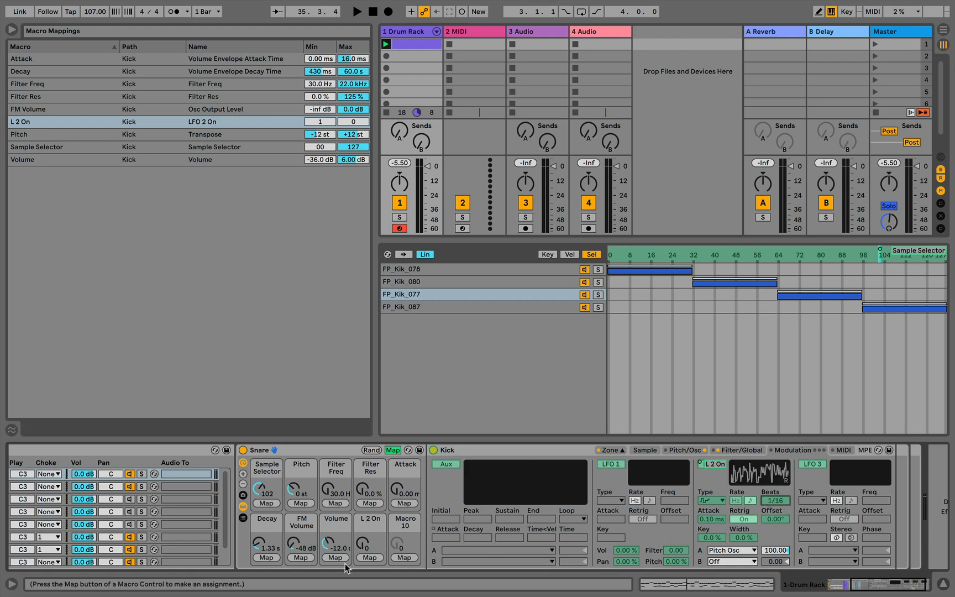
# Step: Map the Kick's LFO 2 synced rate to the same macro and rename the macro FM Osc Mod
pyautogui.click(369, 558)
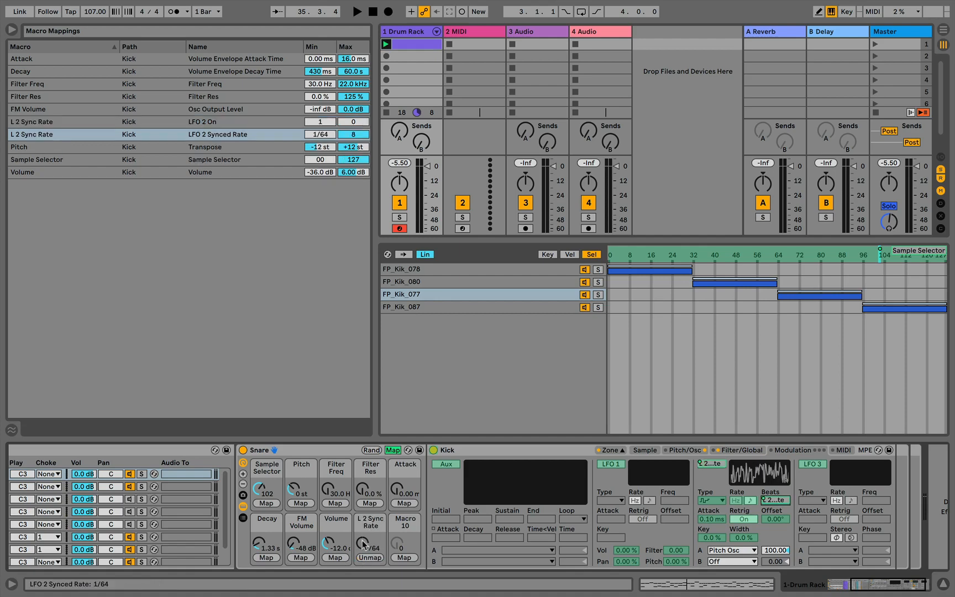
pyautogui.click(364, 543)
pyautogui.press('super+r')
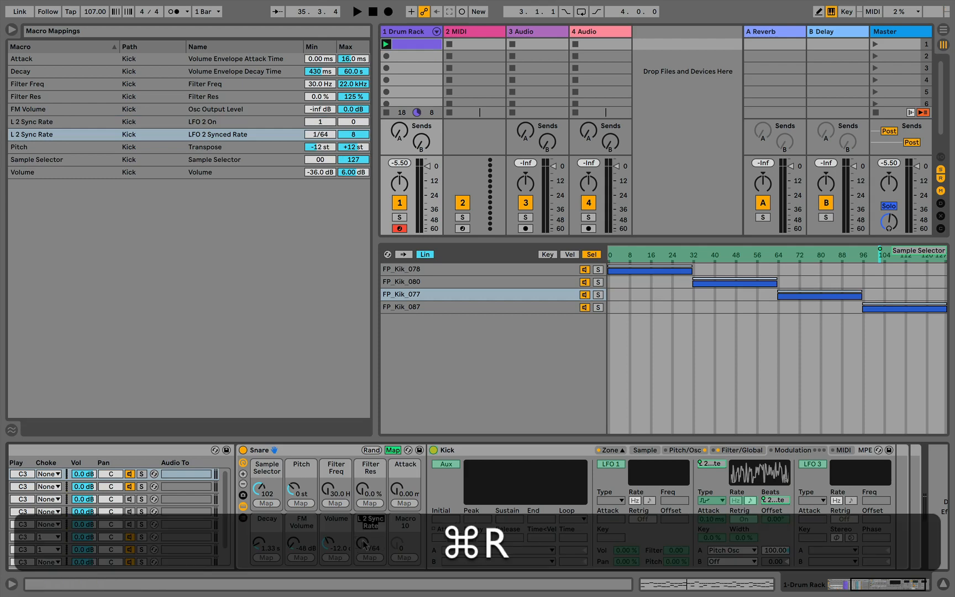
pyautogui.write('FM O')
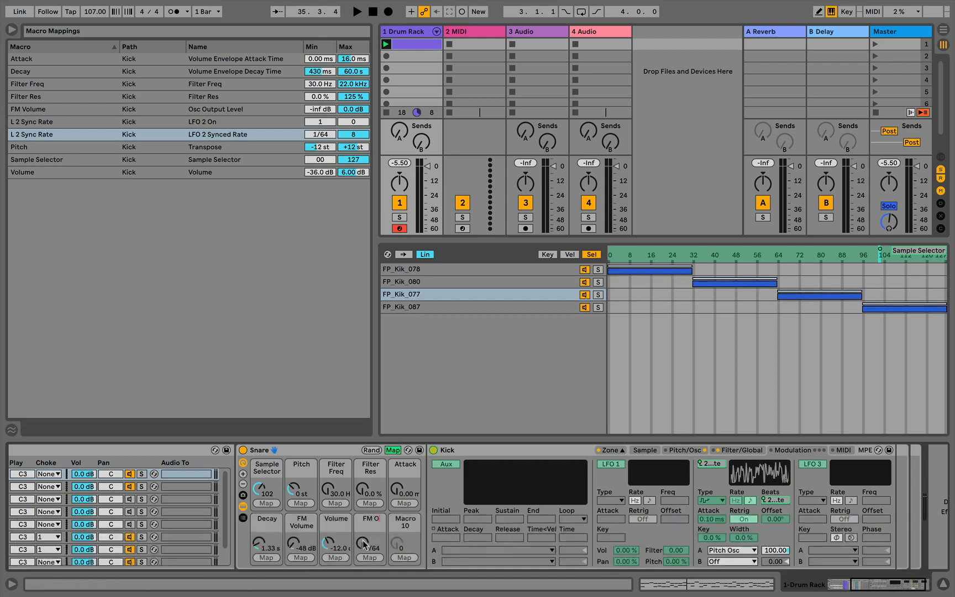
pyautogui.write('sc M')
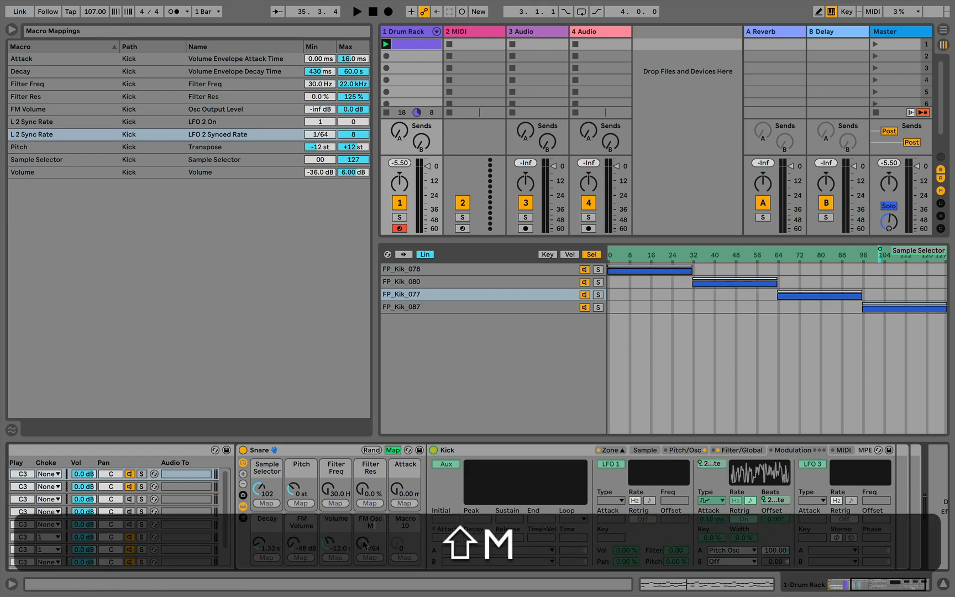
pyautogui.write('od')
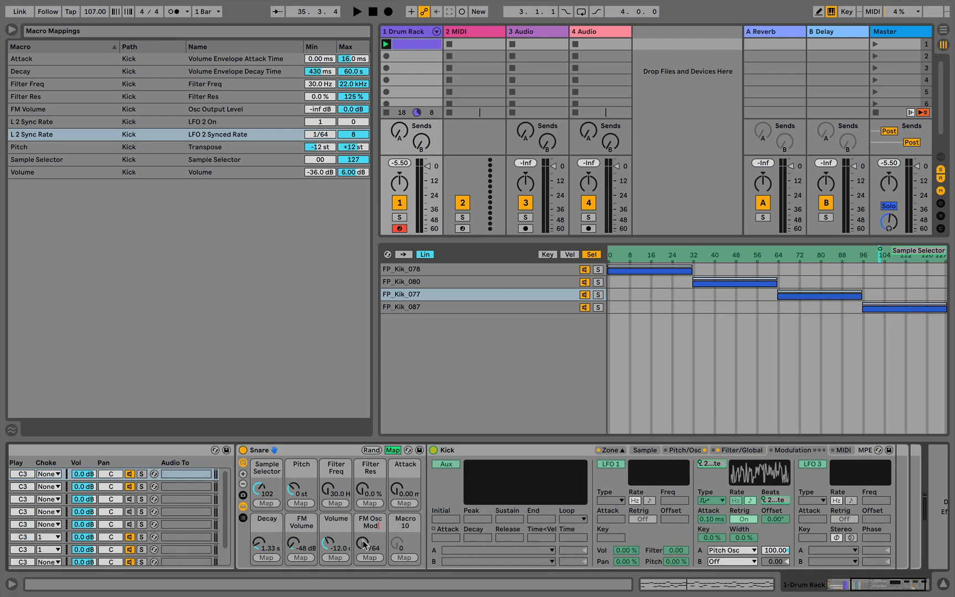
pyautogui.press('Left')
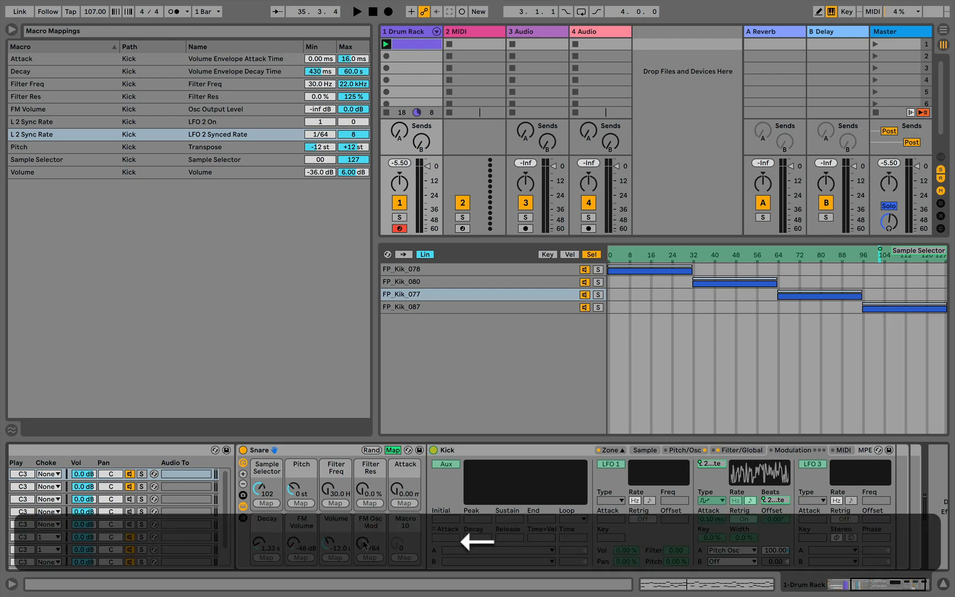
pyautogui.press('Right')
pyautogui.press('Left')
pyautogui.write('P')
pyautogui.hotkey('shift', 'Left')
pyautogui.hotkey('shift', 'Right')
pyautogui.click(393, 450)
pyautogui.press('Delete')
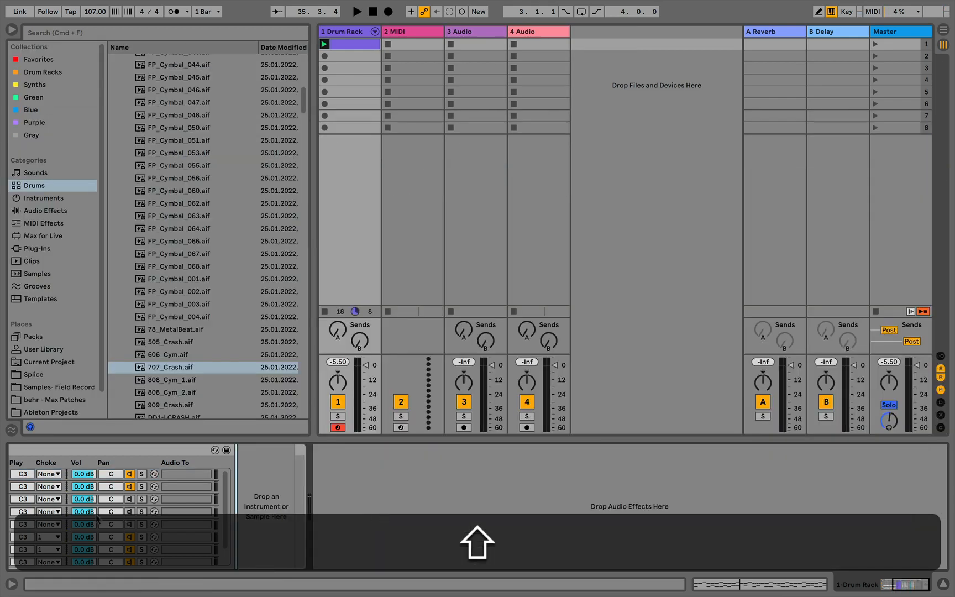
# Step: Solo the Kick pad in the Drum Rack and audition it before and after resetting its Sample Selector macro to 00
pyautogui.hscroll(-5, 53, 518)
pyautogui.click(55, 551)
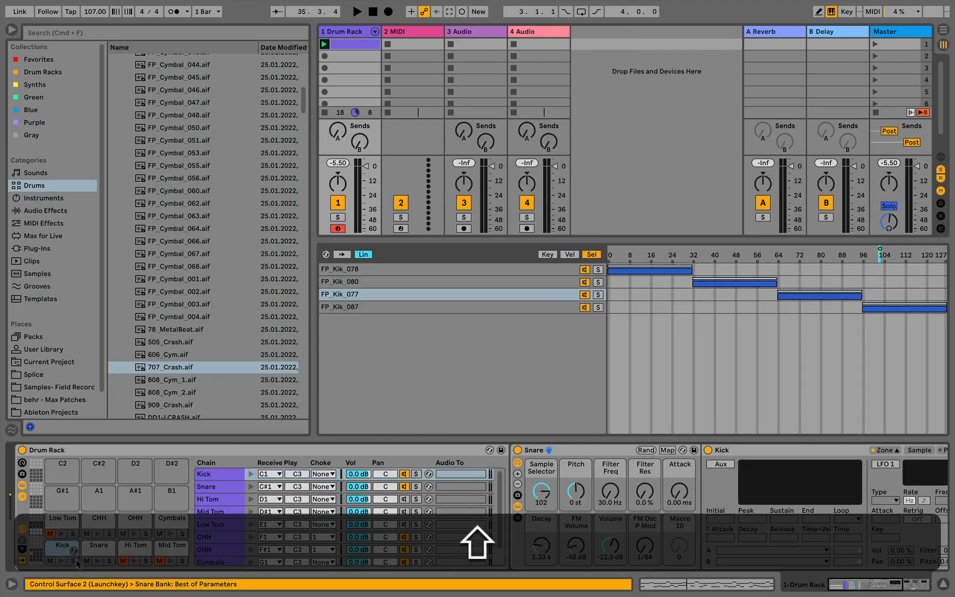
pyautogui.click(72, 560)
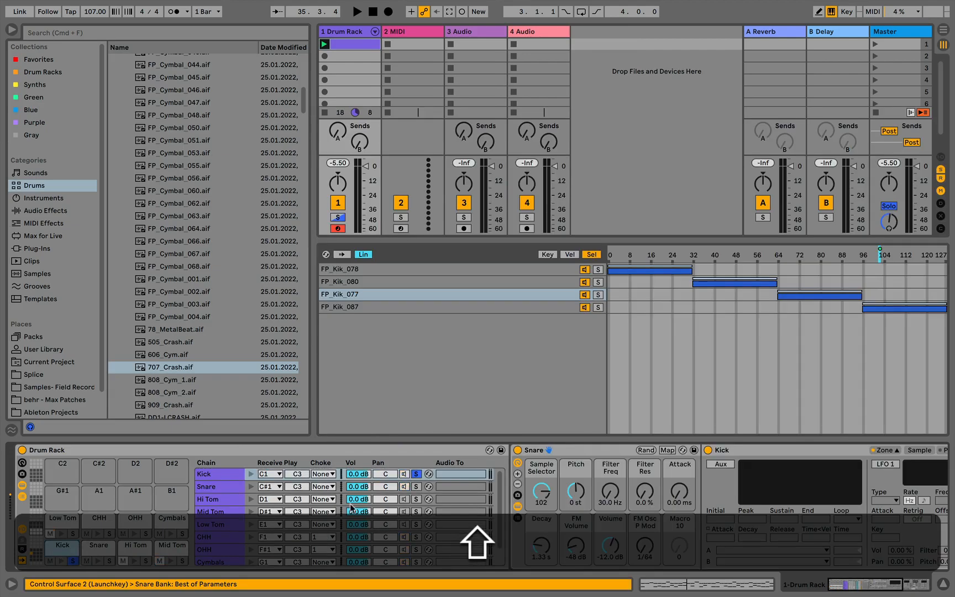
pyautogui.click(250, 475)
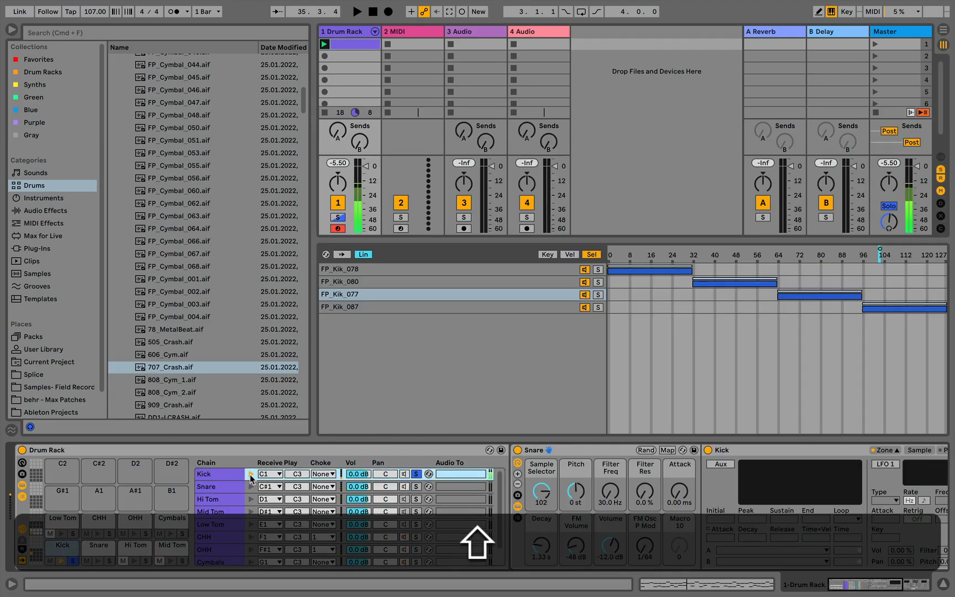
pyautogui.doubleClick(542, 491)
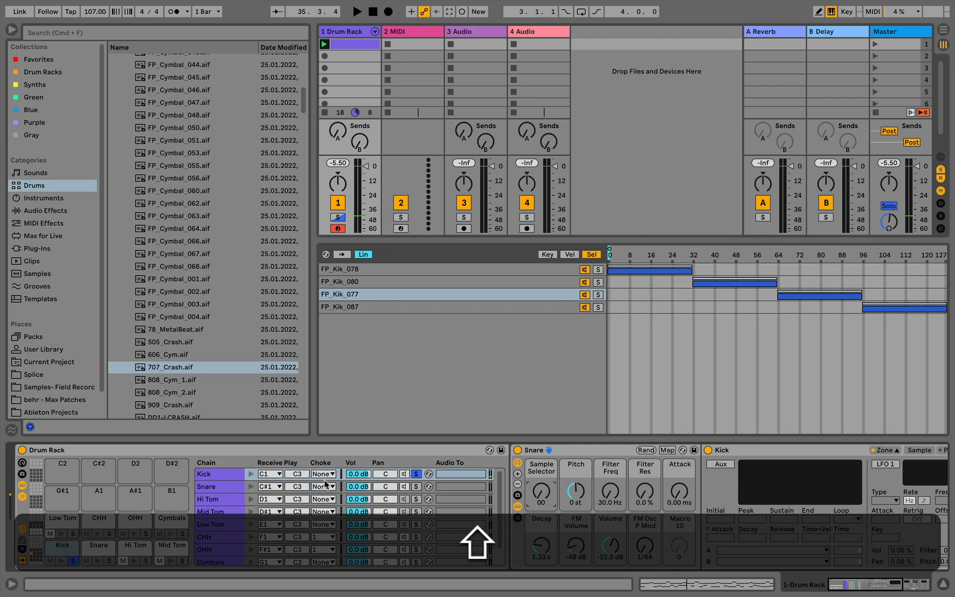
pyautogui.click(251, 474)
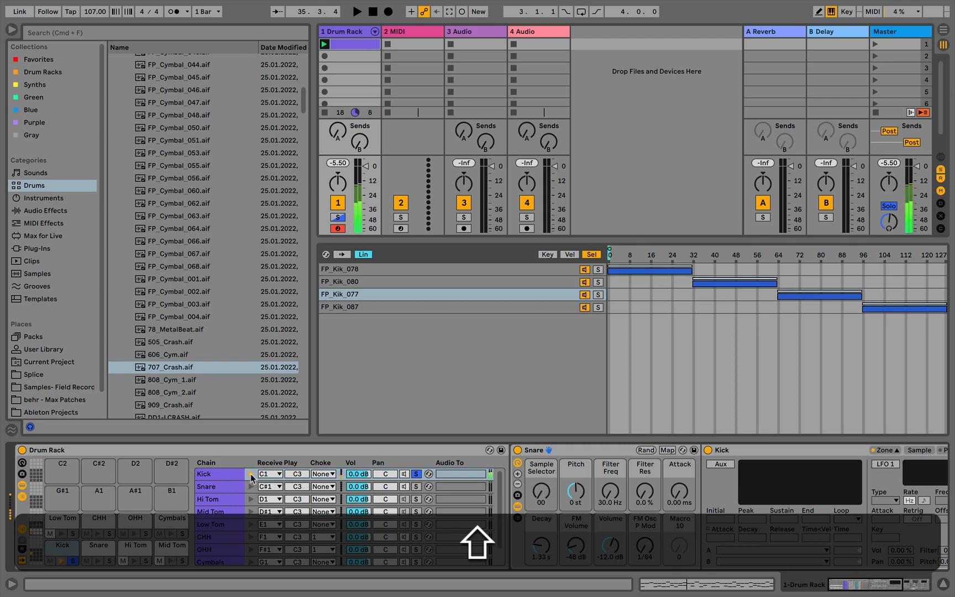
# Step: Set the Kick macros to Decay 60.0 s, FM Volume -21 dB, FM Osc P Mod 5/16 and Volume -7.89 dB
pyautogui.moveTo(541, 545); pyautogui.dragTo(542, 497)
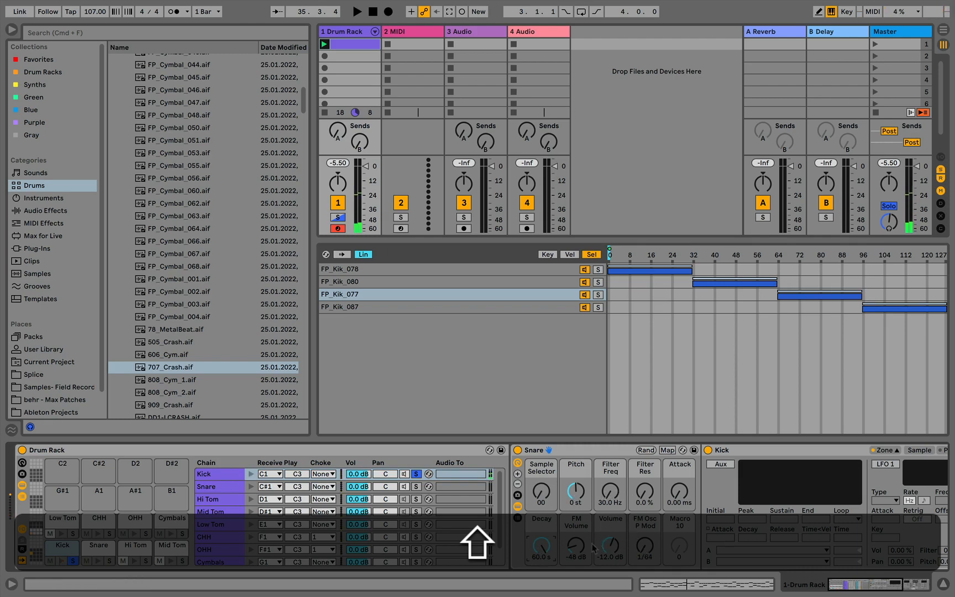
pyautogui.moveTo(578, 546); pyautogui.dragTo(579, 515)
pyautogui.moveTo(645, 547); pyautogui.dragTo(645, 527)
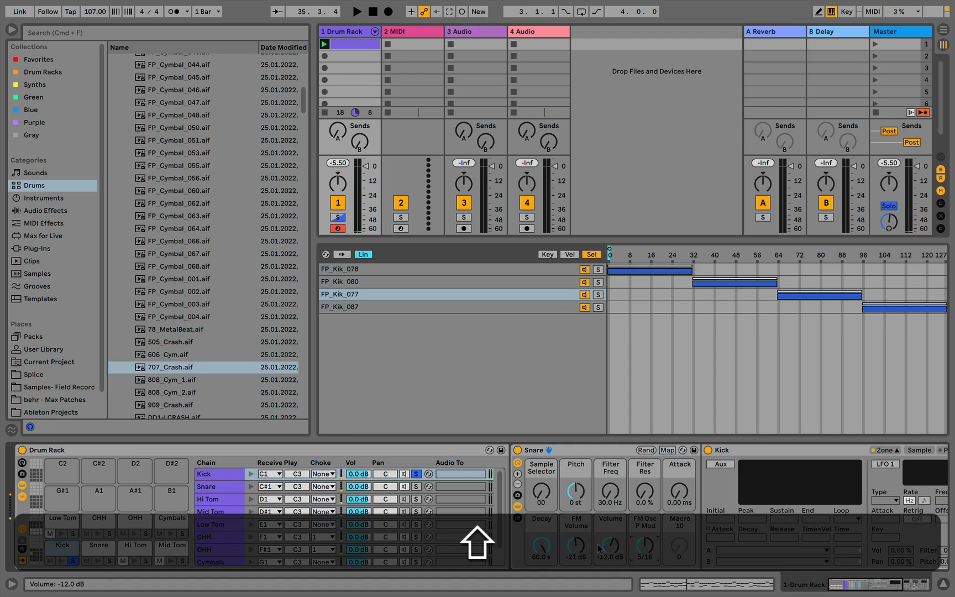
pyautogui.scroll(4, 618, 549)
# Step: Change the Kick's FM Osc P Mod macro mapping for LFO 2 Synced Rate to a minimum of 8 and a maximum of 1/16
pyautogui.hscroll(5, 818, 529)
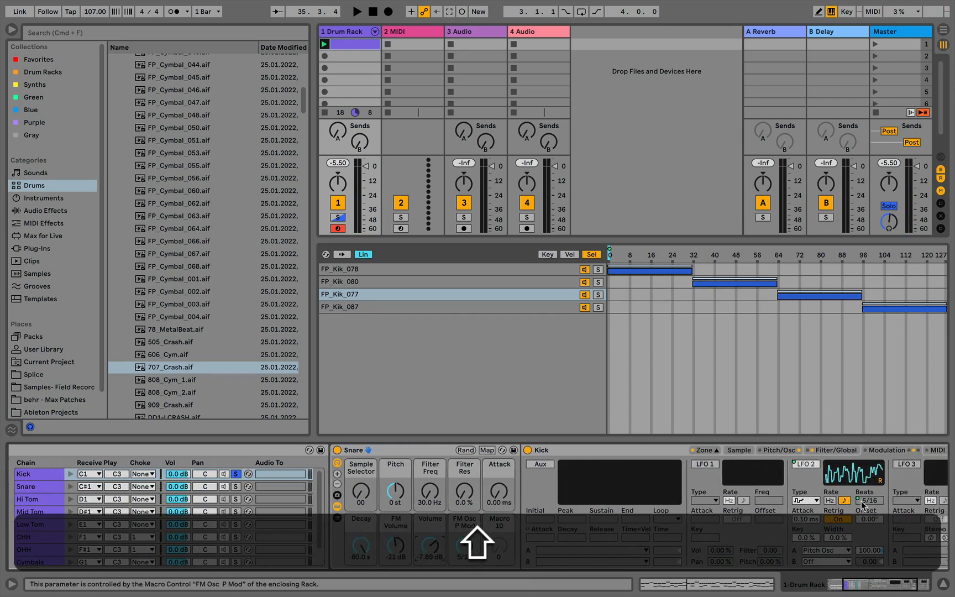
pyautogui.click(486, 450)
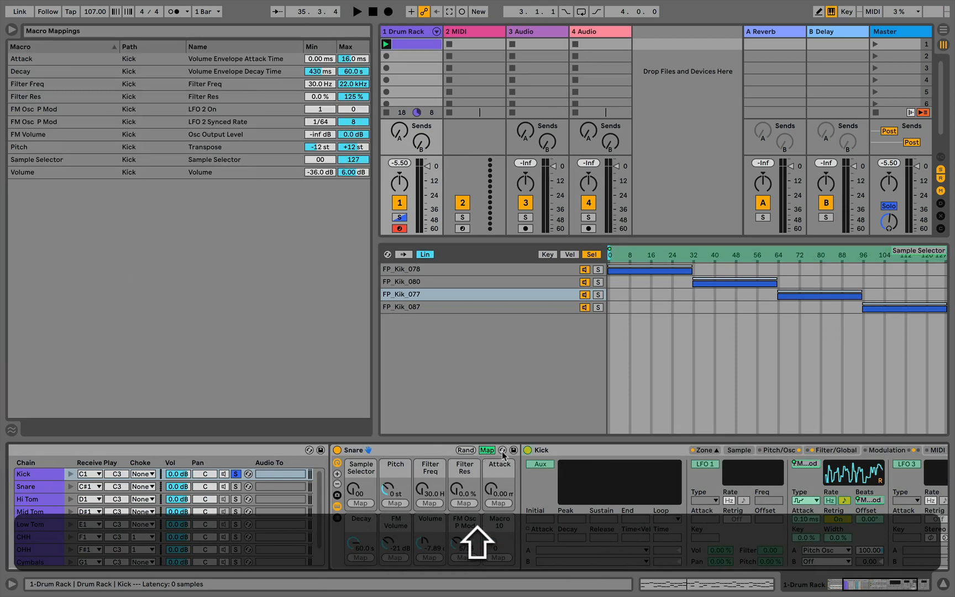
pyautogui.click(864, 500)
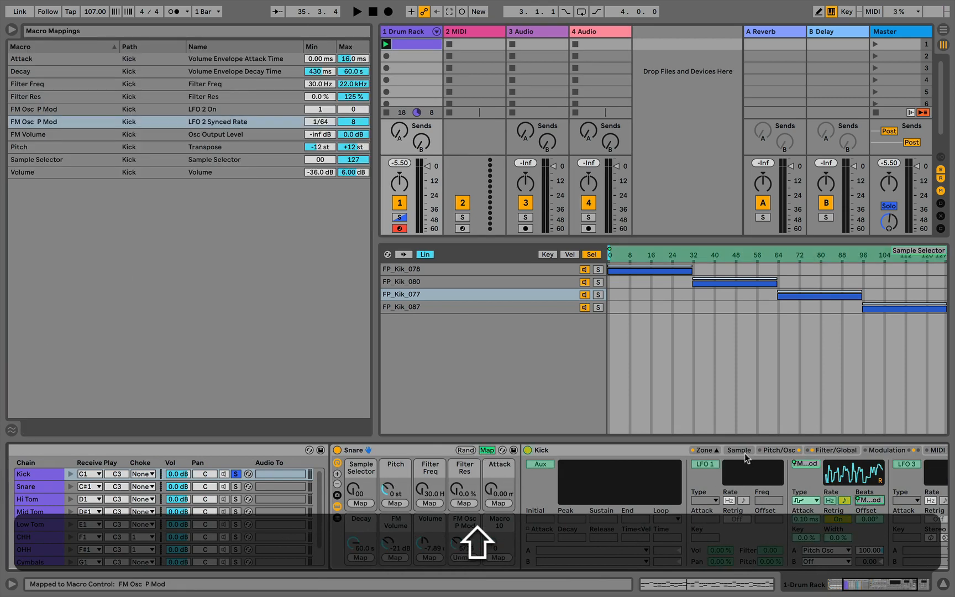
pyautogui.click(327, 122)
pyautogui.moveTo(326, 122); pyautogui.dragTo(327, 75)
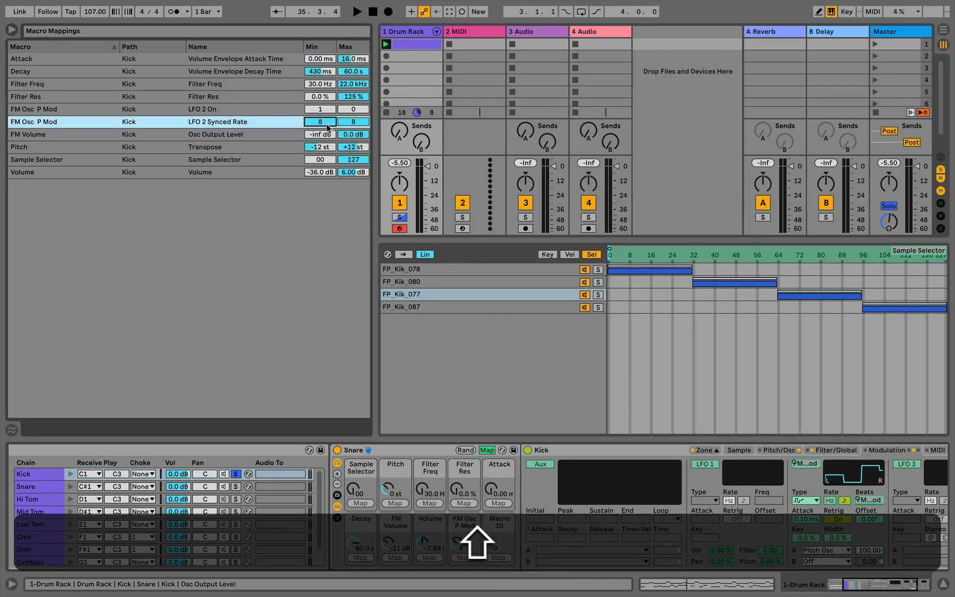
pyautogui.click(347, 124)
pyautogui.moveTo(348, 128); pyautogui.dragTo(348, 178)
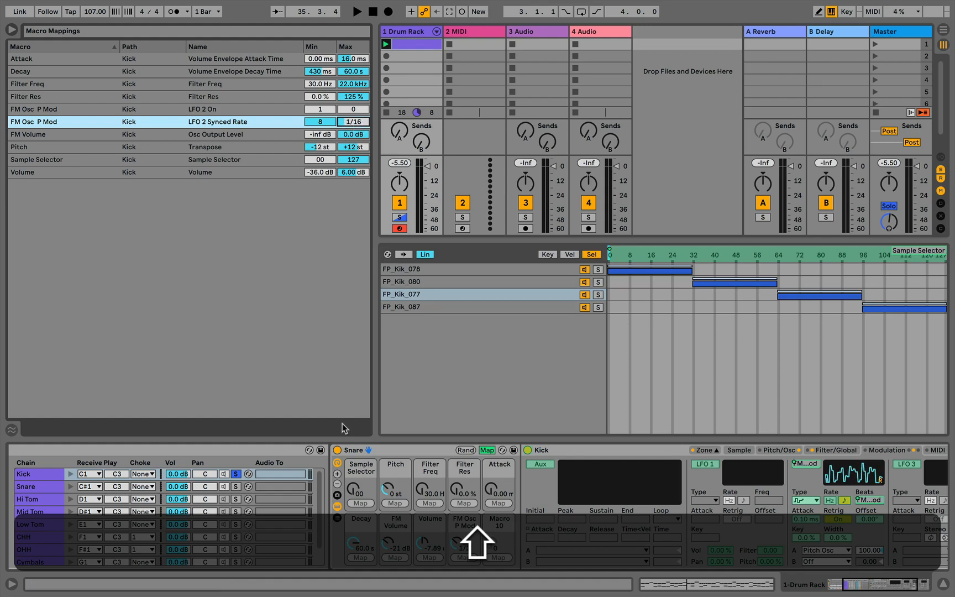
pyautogui.click(488, 450)
pyautogui.click(409, 450)
pyautogui.press('Delete')
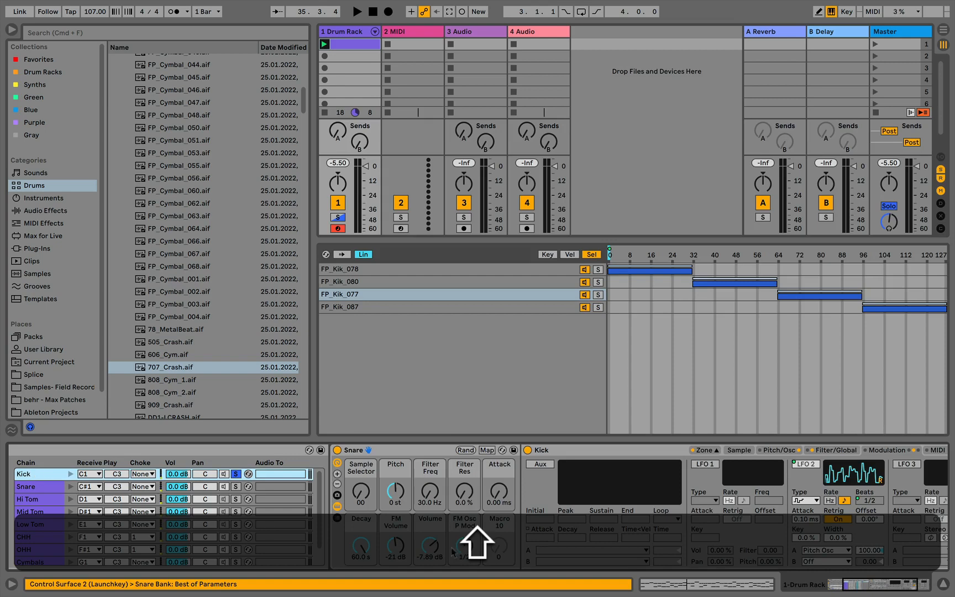
# Step: Start playback and adjust the Kick's FM Volume macro to -22 dB and its FM Osc P Mod macro to 3/8
pyautogui.moveTo(401, 548); pyautogui.dragTo(402, 570)
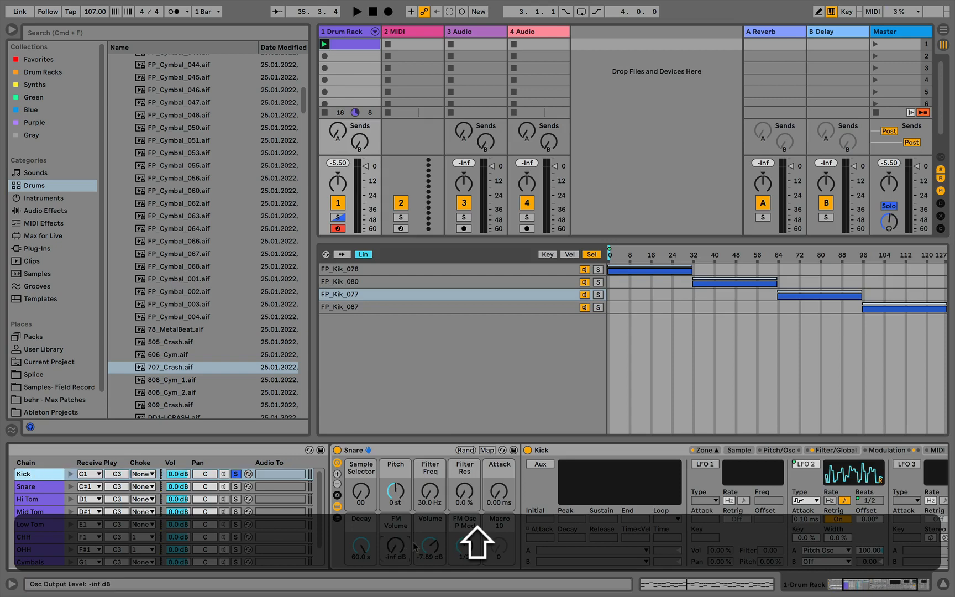
pyautogui.moveTo(464, 545); pyautogui.dragTo(464, 529)
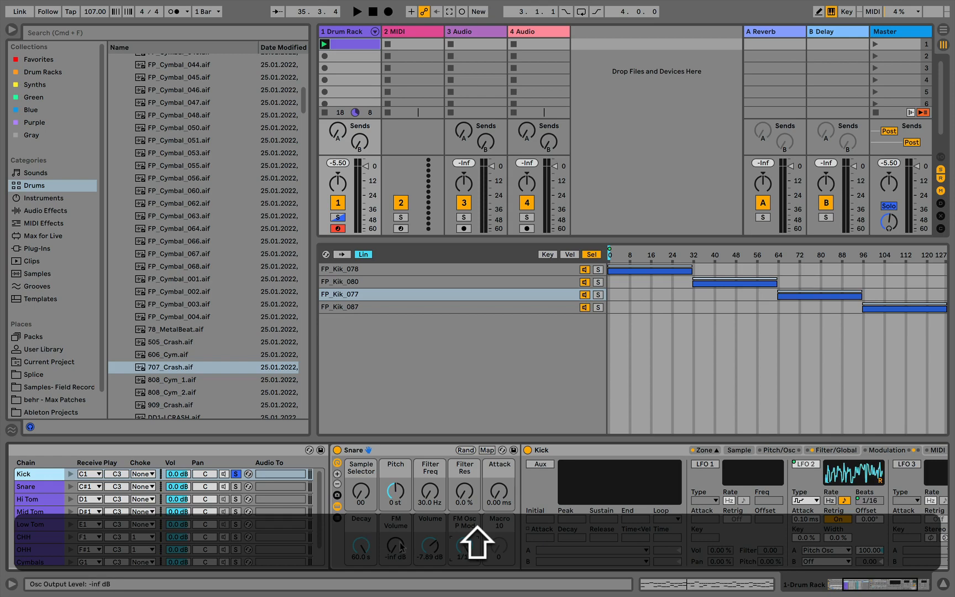
pyautogui.press('space')
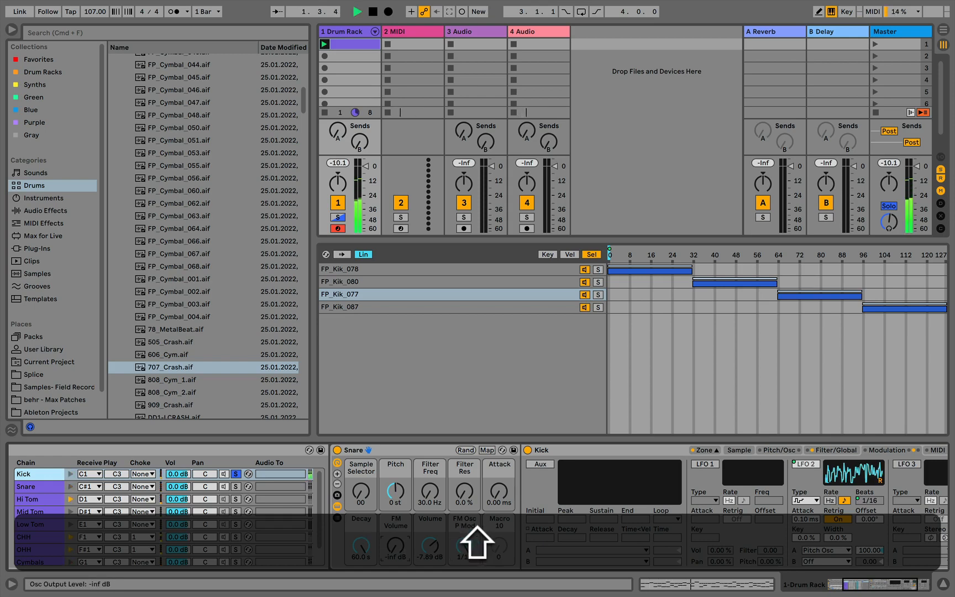
pyautogui.moveTo(401, 547); pyautogui.dragTo(402, 538)
pyautogui.moveTo(464, 547); pyautogui.dragTo(464, 535)
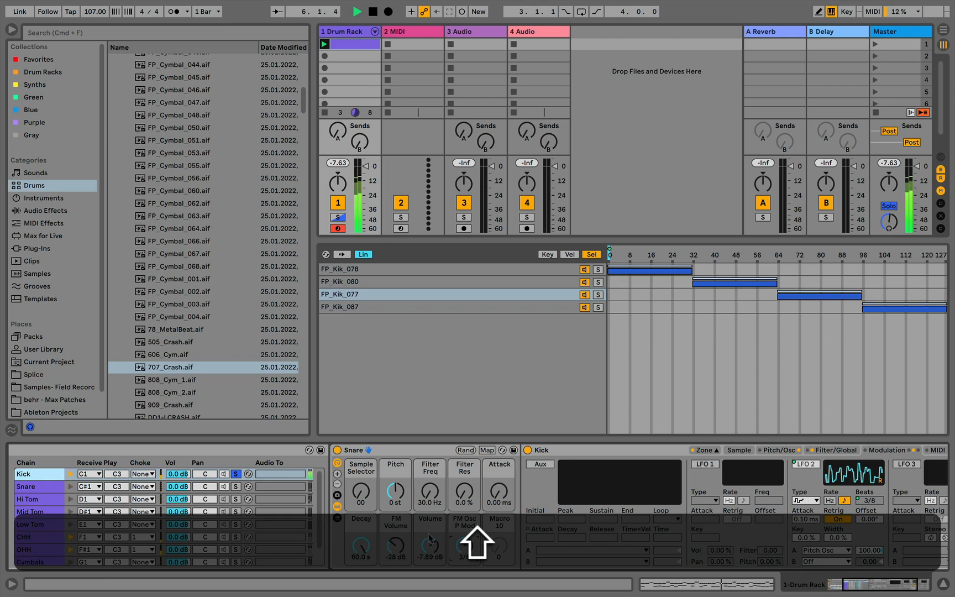
pyautogui.moveTo(396, 547); pyautogui.dragTo(394, 545)
# Step: Add the CHH, OHH and Snare chains to the soloed Kick
pyautogui.keyDown('shift'); pyautogui.keyDown('super'); pyautogui.click(236, 537); pyautogui.keyUp('super'); pyautogui.keyUp('shift')
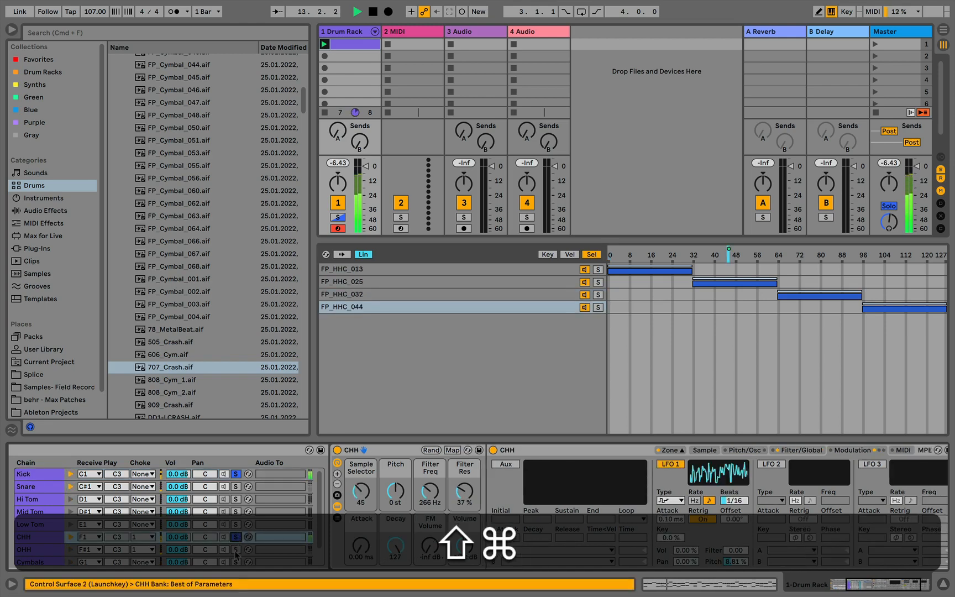
pyautogui.keyDown('shift'); pyautogui.keyDown('super'); pyautogui.click(235, 550); pyautogui.keyUp('super'); pyautogui.keyUp('shift')
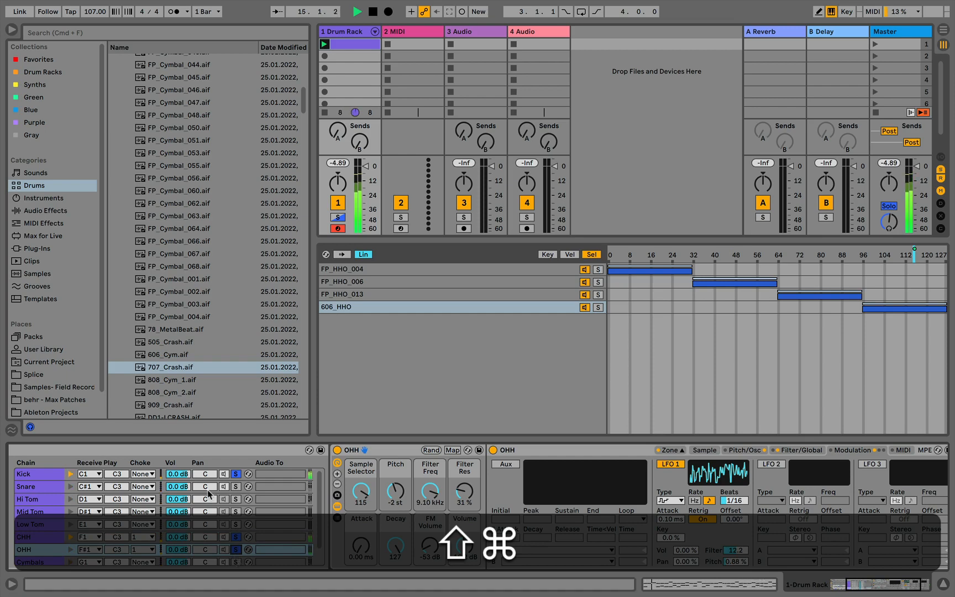
pyautogui.keyDown('shift'); pyautogui.keyDown('super'); pyautogui.click(236, 487); pyautogui.keyUp('super'); pyautogui.keyUp('shift')
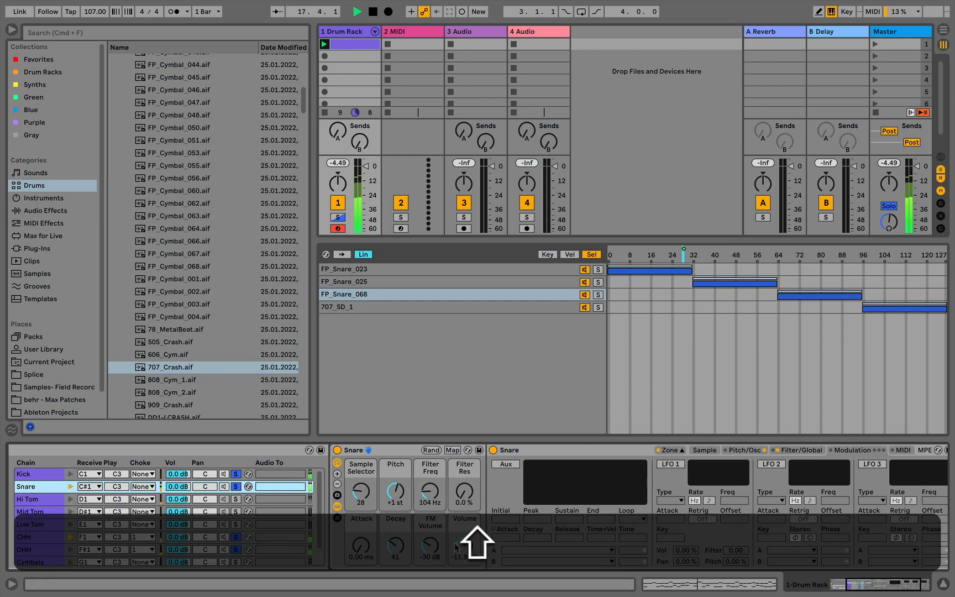
# Step: Set the Snare macros to Volume -4.25 dB, Decay 12 and Filter Freq 94.1 Hz
pyautogui.moveTo(455, 547); pyautogui.dragTo(455, 529)
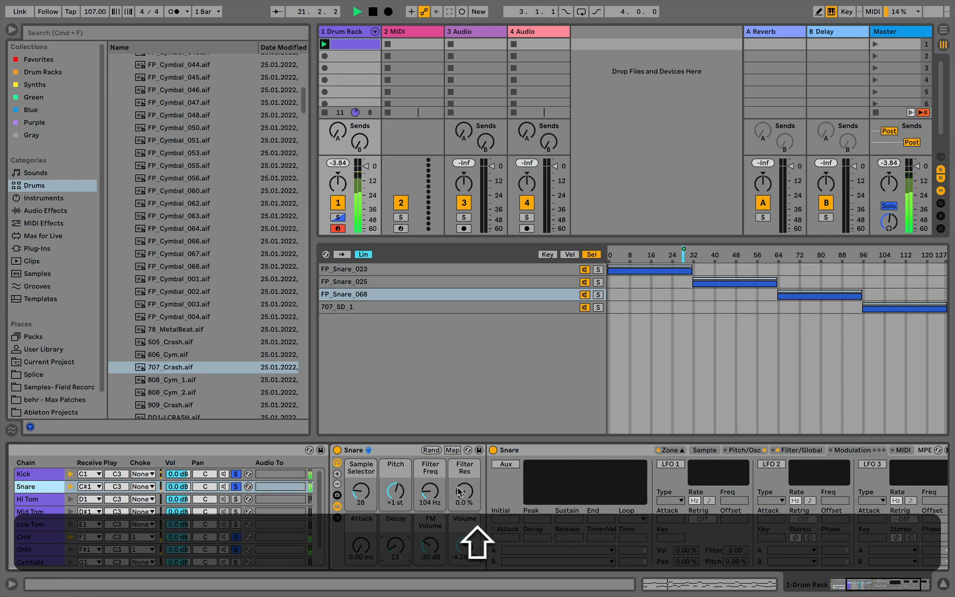
pyautogui.moveTo(433, 491)
pyautogui.mouseDown()
pyautogui.moveTo(433, 464)
pyautogui.moveTo(433, 492)
pyautogui.mouseUp()
# Step: Lower the Kick's FM Volume macro to -50 dB and stop playback
pyautogui.click(37, 476)
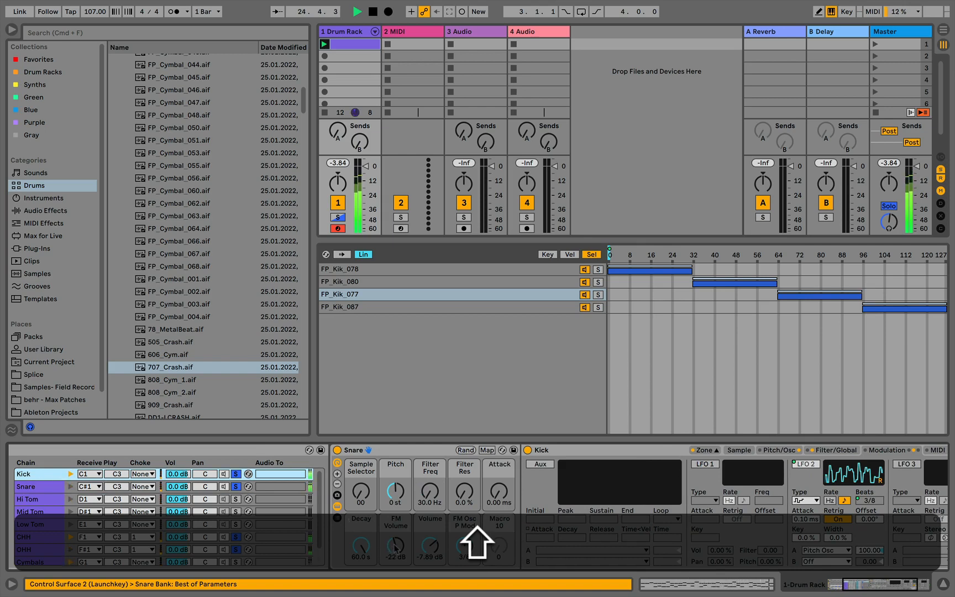
pyautogui.moveTo(396, 549)
pyautogui.mouseDown()
pyautogui.moveTo(396, 568)
pyautogui.moveTo(396, 554)
pyautogui.mouseUp()
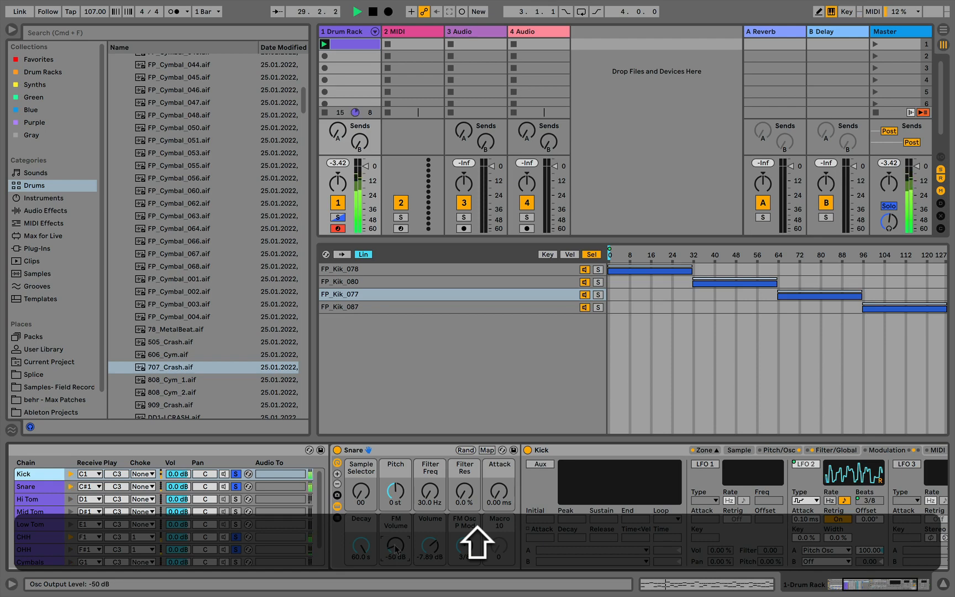
pyautogui.press('space')
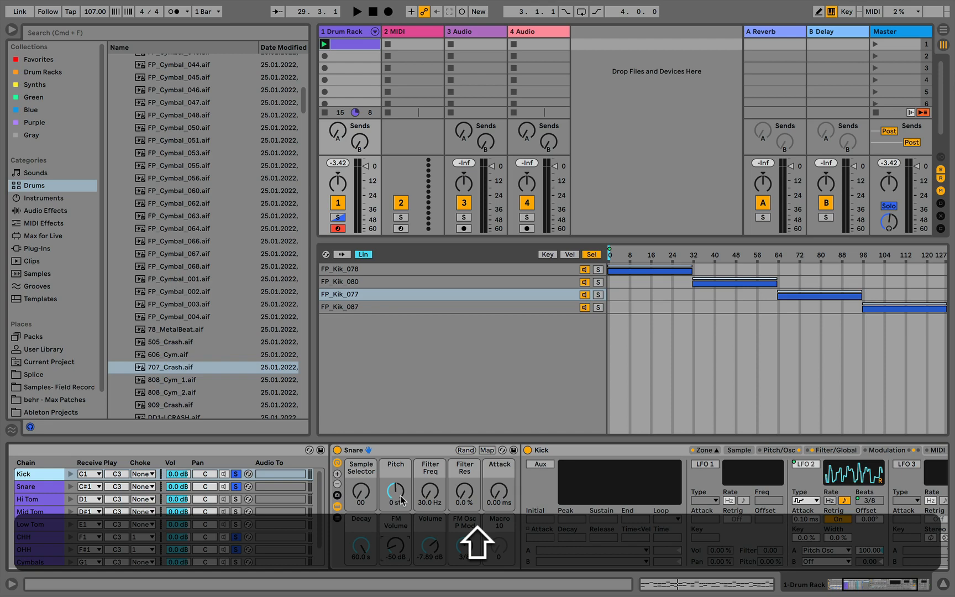
# Step: Enable the auxiliary envelope in the Kick's Sampler and browse the modulation targets available for its destination A
pyautogui.hscroll(5, 703, 553)
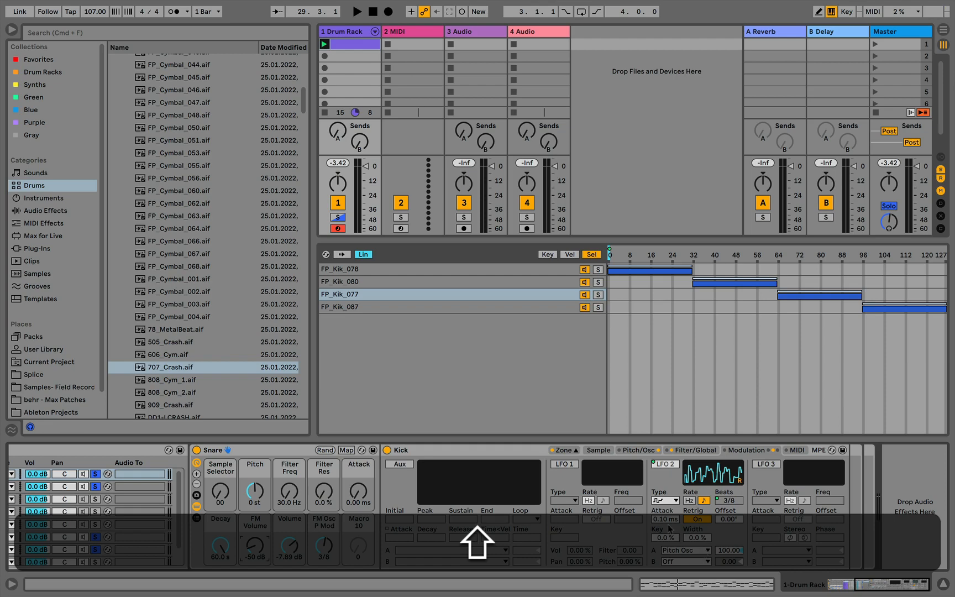
pyautogui.click(397, 465)
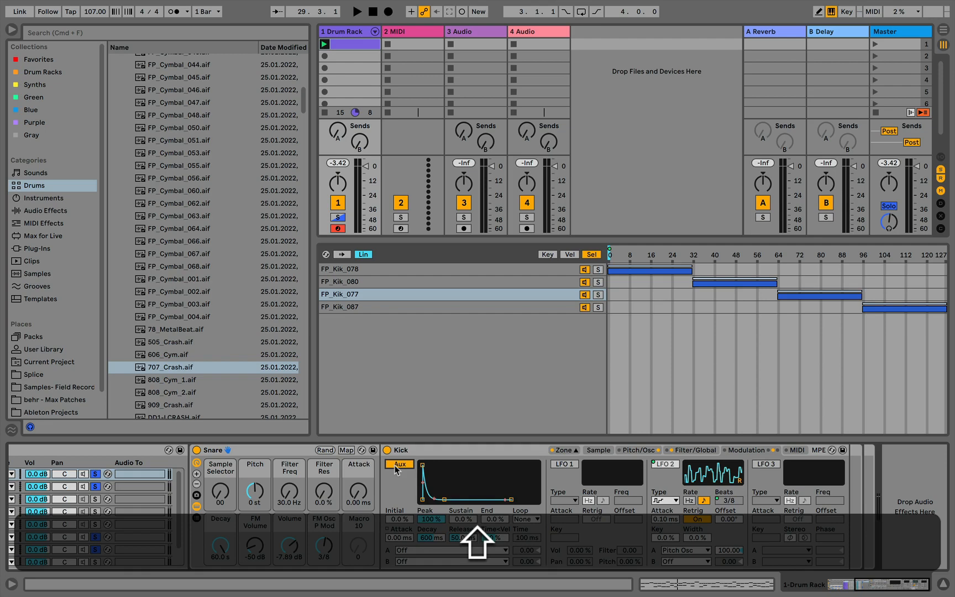
pyautogui.click(477, 550)
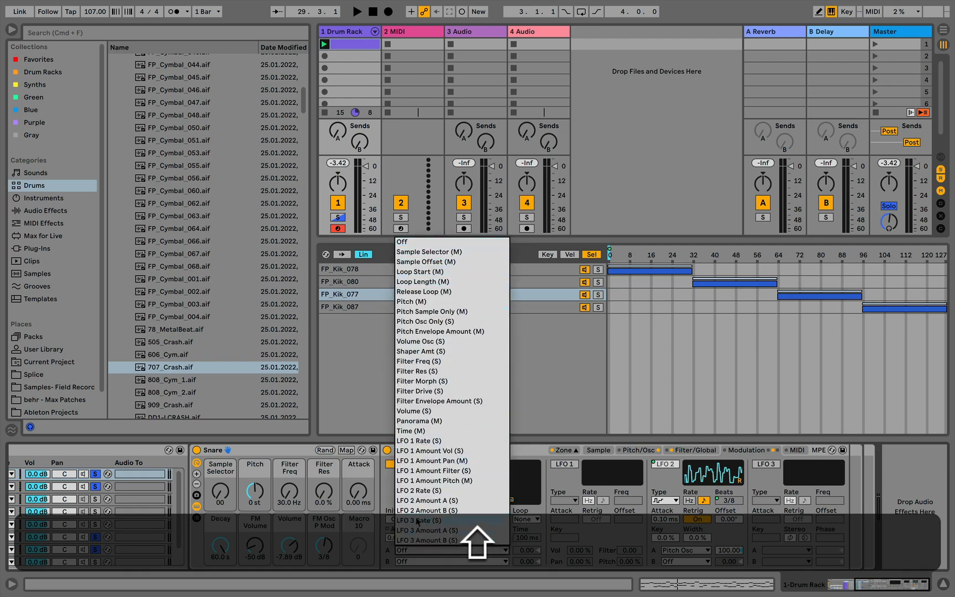
pyautogui.click(385, 504)
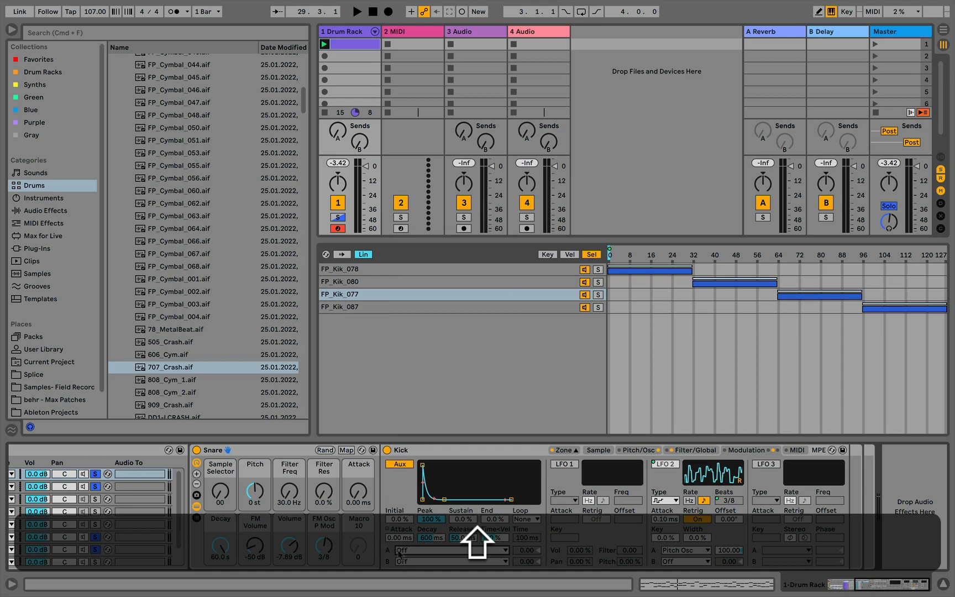
pyautogui.click(431, 548)
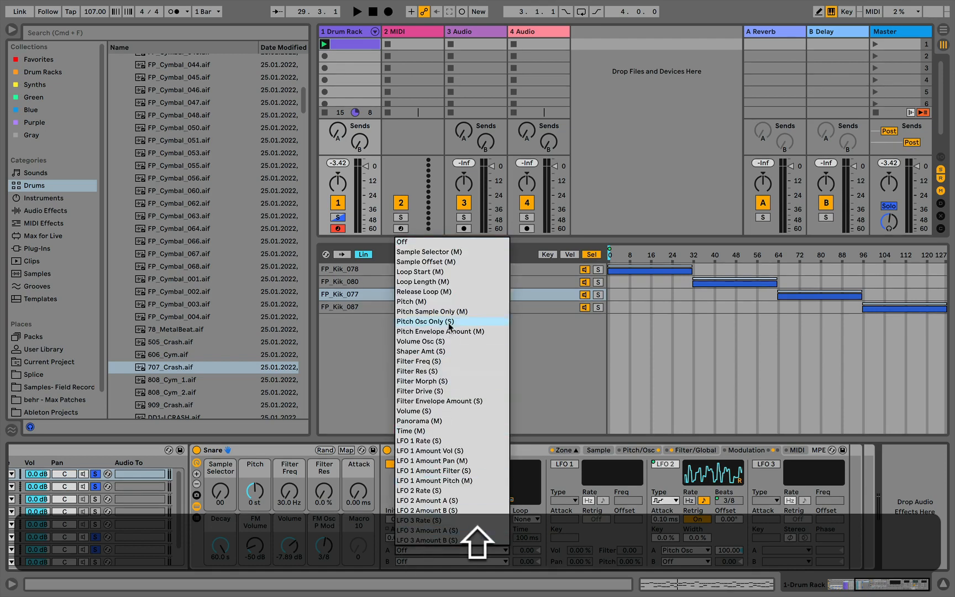
# Step: Select the Snare chain and make it the only soloed pad in the Drum Rack
pyautogui.click(383, 487)
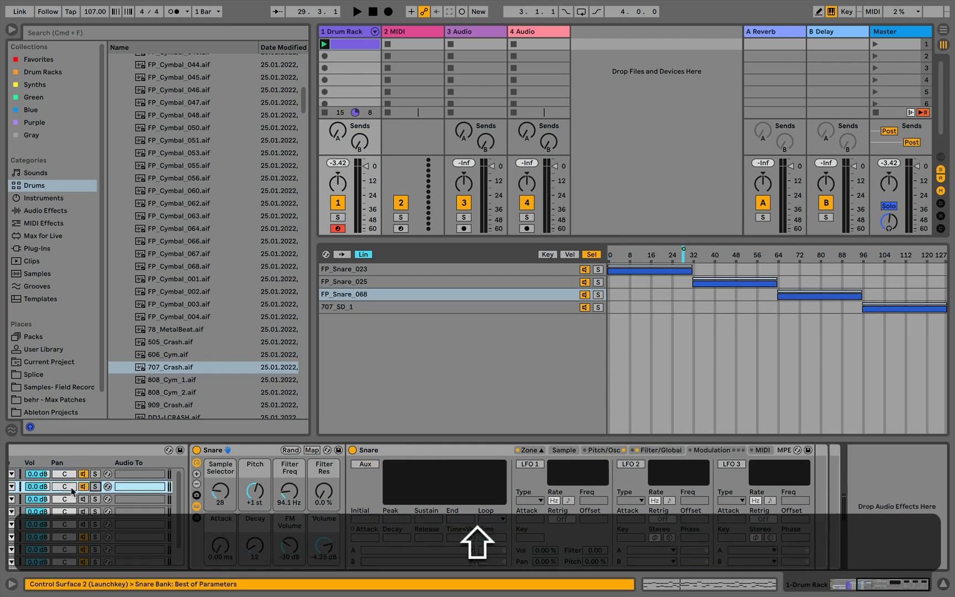
pyautogui.hscroll(-10, 95, 490)
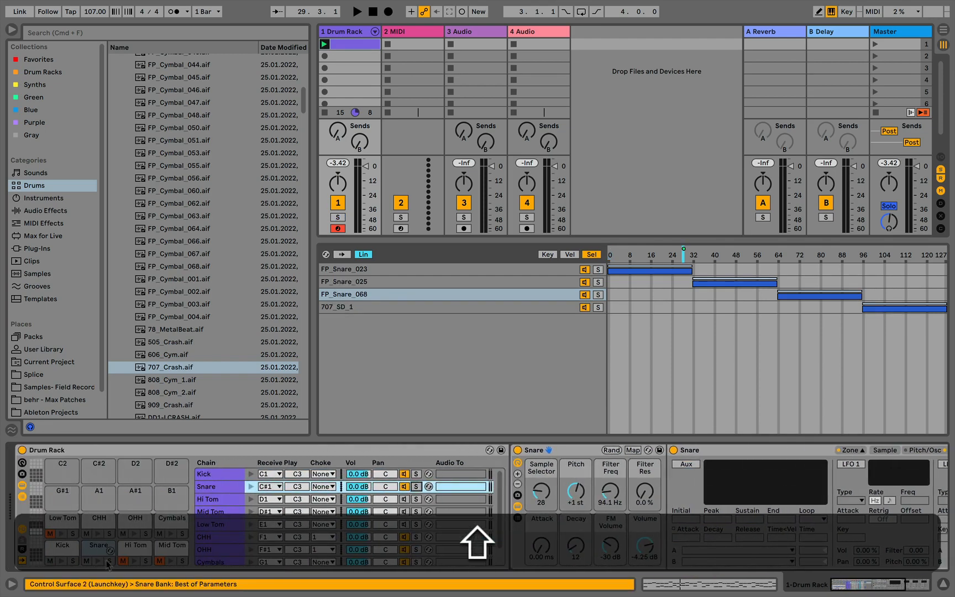
pyautogui.click(108, 561)
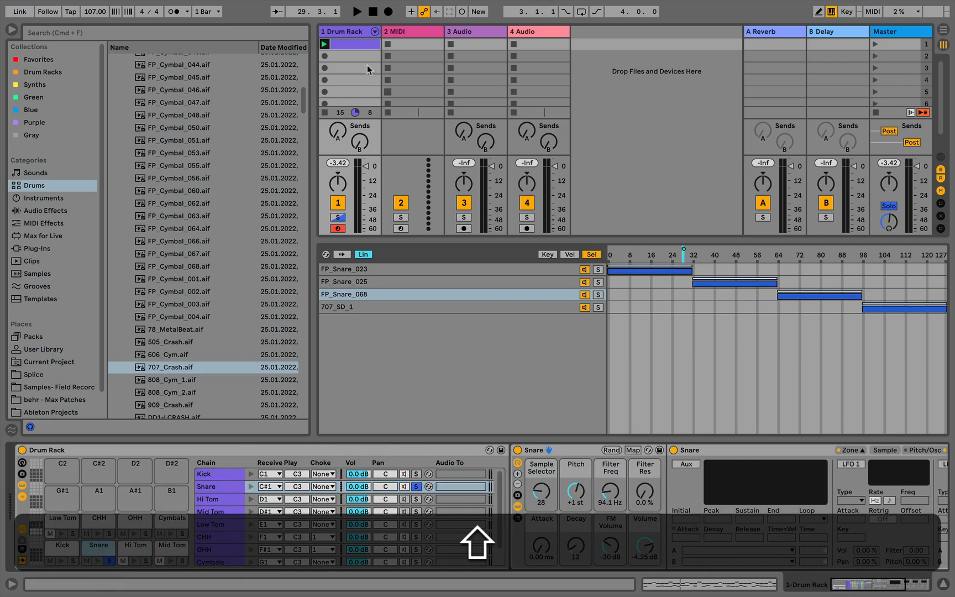
# Step: Open the Drum Rack track's first clip, select all its Snare notes and show the Chance lane
pyautogui.doubleClick(347, 43)
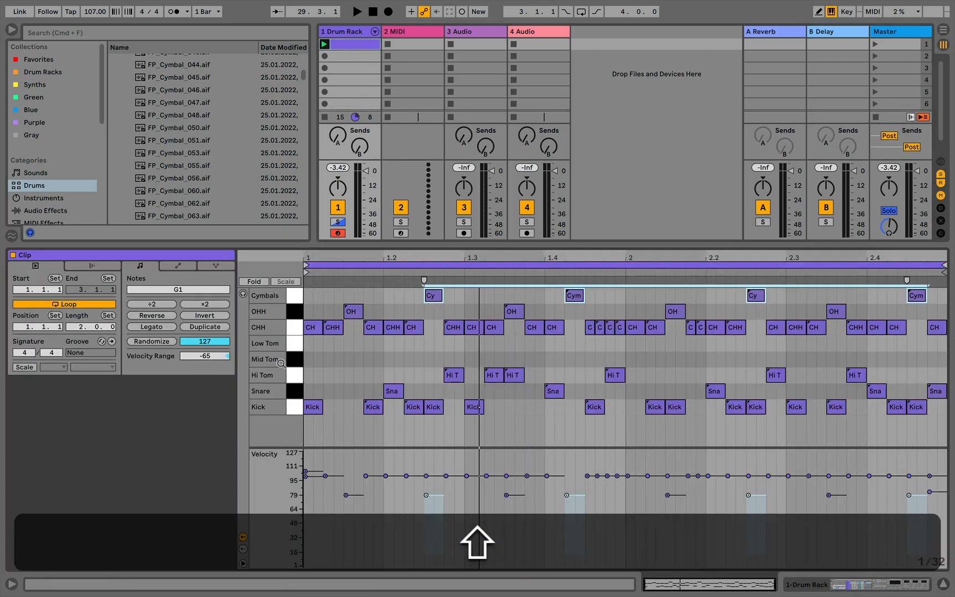
pyautogui.click(295, 392)
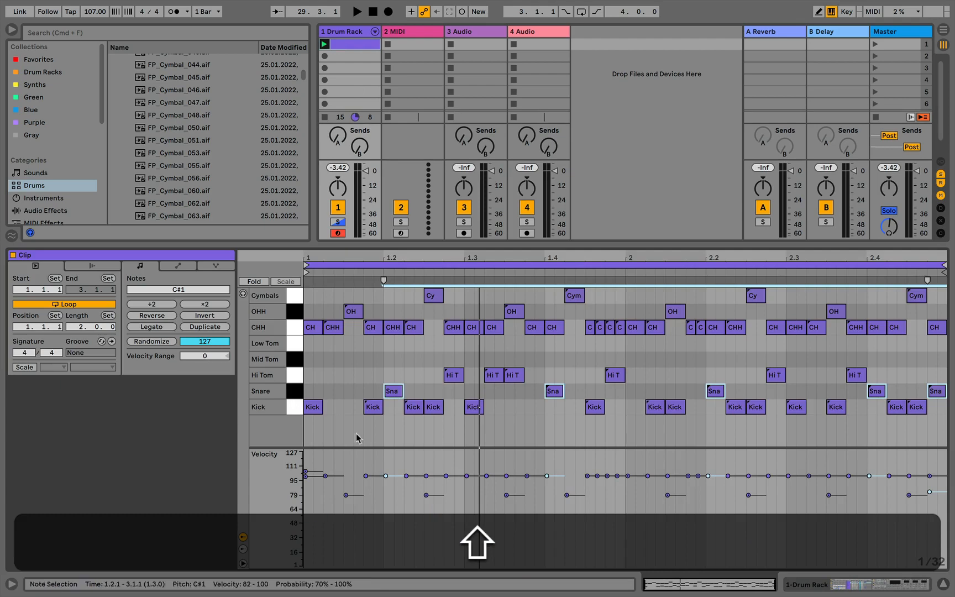
pyautogui.click(243, 550)
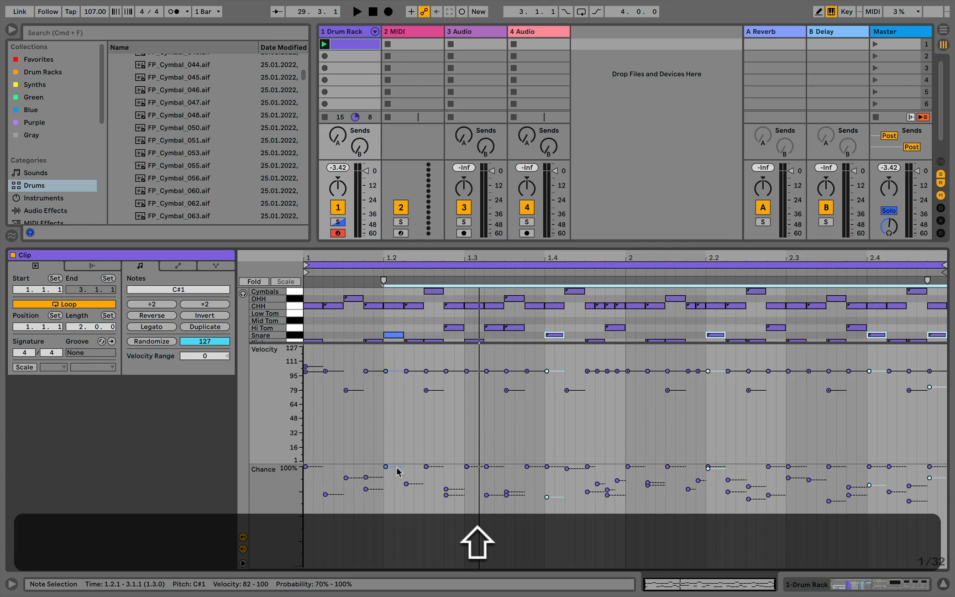
# Step: Raise the Chance of the selected Snare notes to 100%, audition the clip and return to the Drum Rack's devices
pyautogui.moveTo(547, 497); pyautogui.dragTo(546, 467)
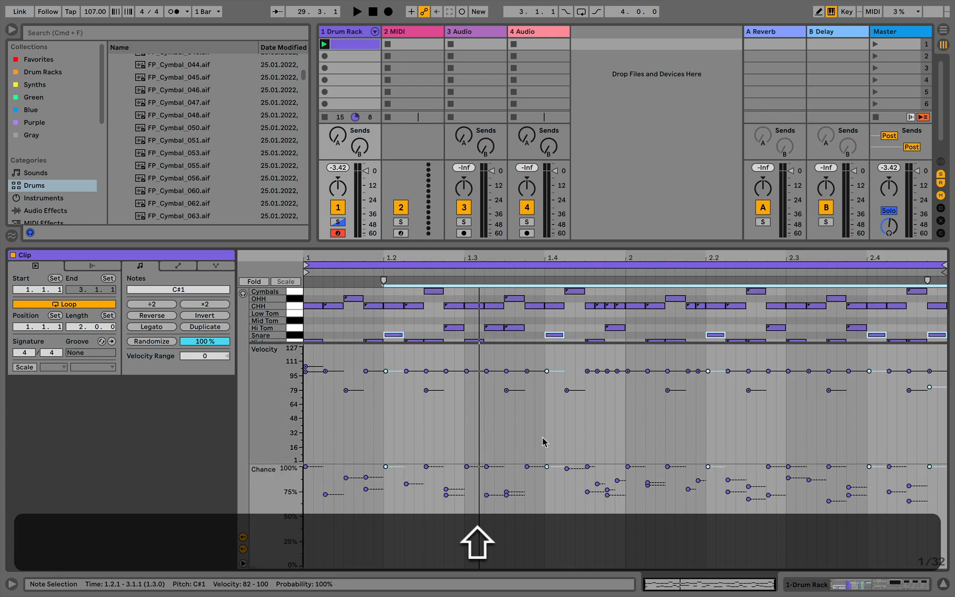
pyautogui.hotkey('shift', 'space')
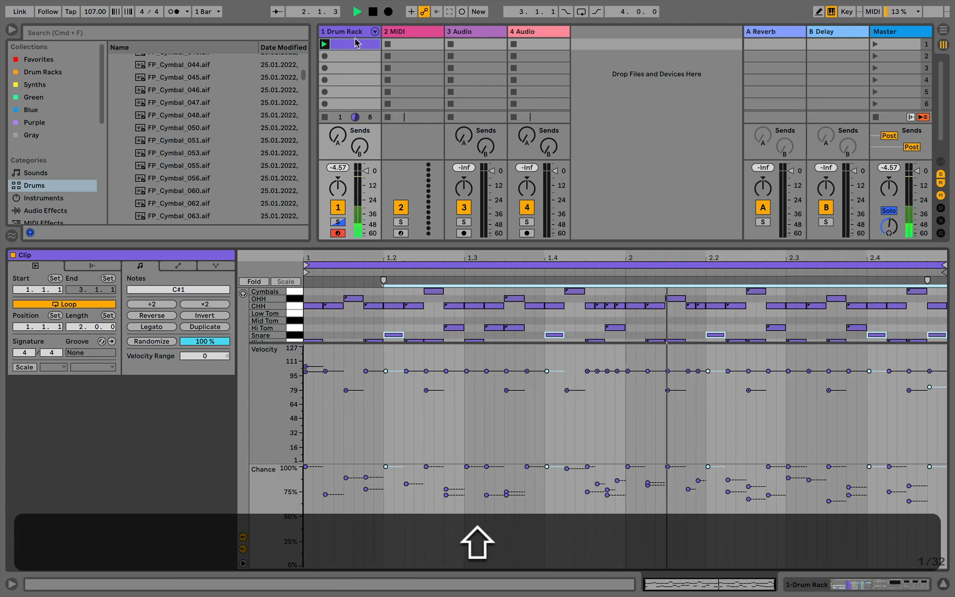
pyautogui.doubleClick(347, 36)
pyautogui.hotkey('shift', 'space')
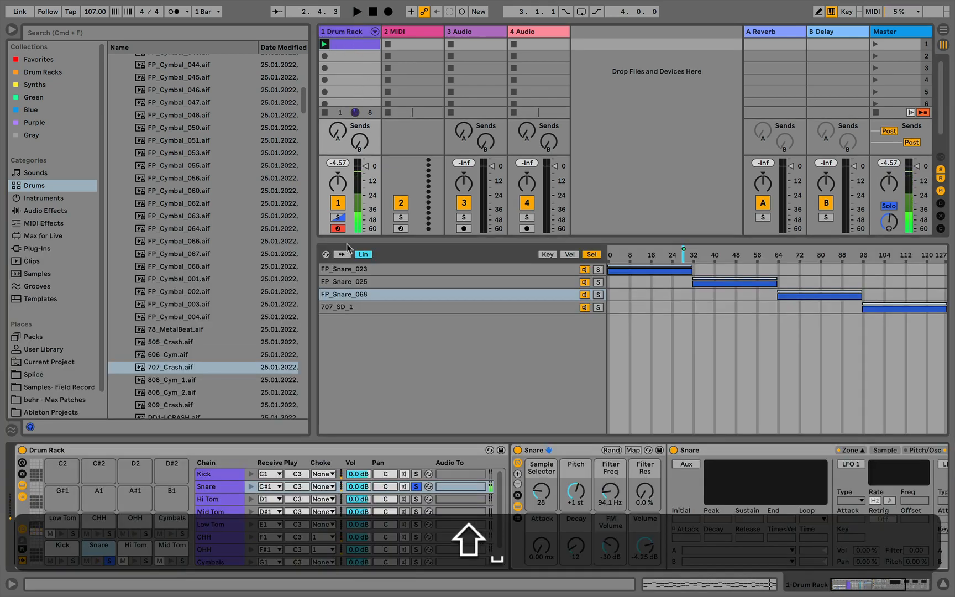
# Step: Raise the Snare's Decay macro to 127 and audition the pattern
pyautogui.moveTo(569, 543); pyautogui.dragTo(569, 476)
pyautogui.hotkey('shift', 'space')
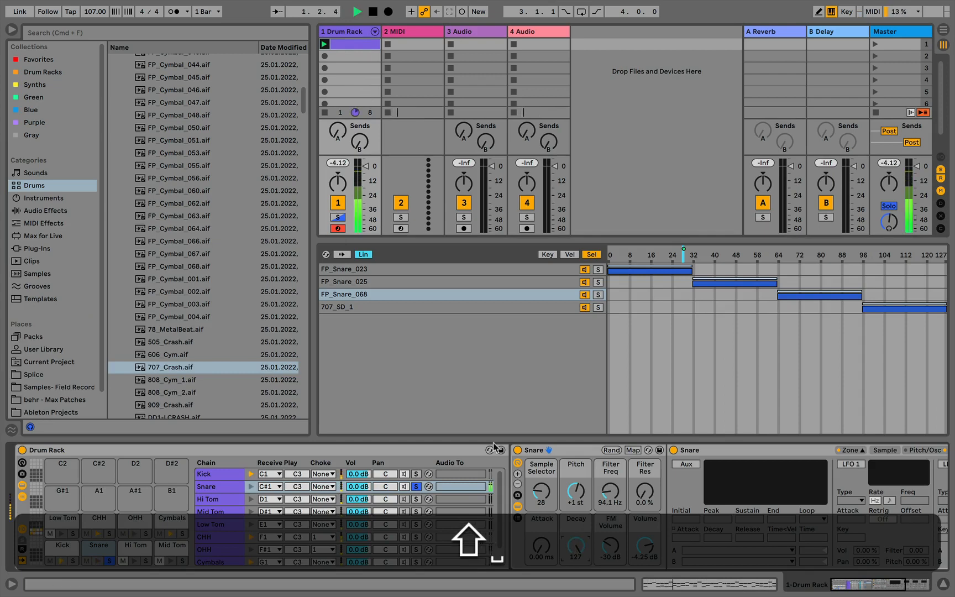
pyautogui.hotkey('shift', 'space')
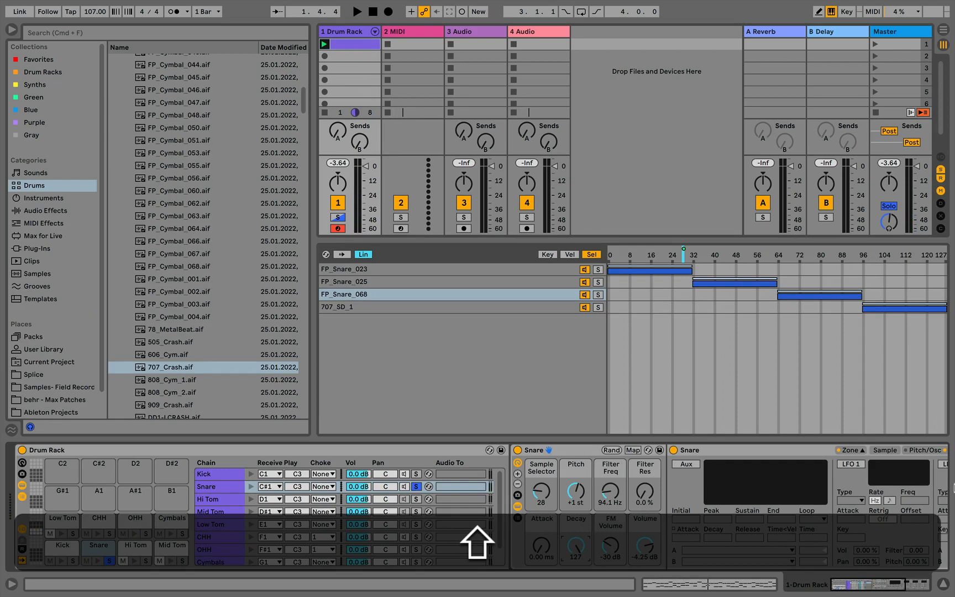
# Step: Turn on Reverse for the sample in the Snare's Sampler and audition the pattern
pyautogui.hscroll(5, 926, 486)
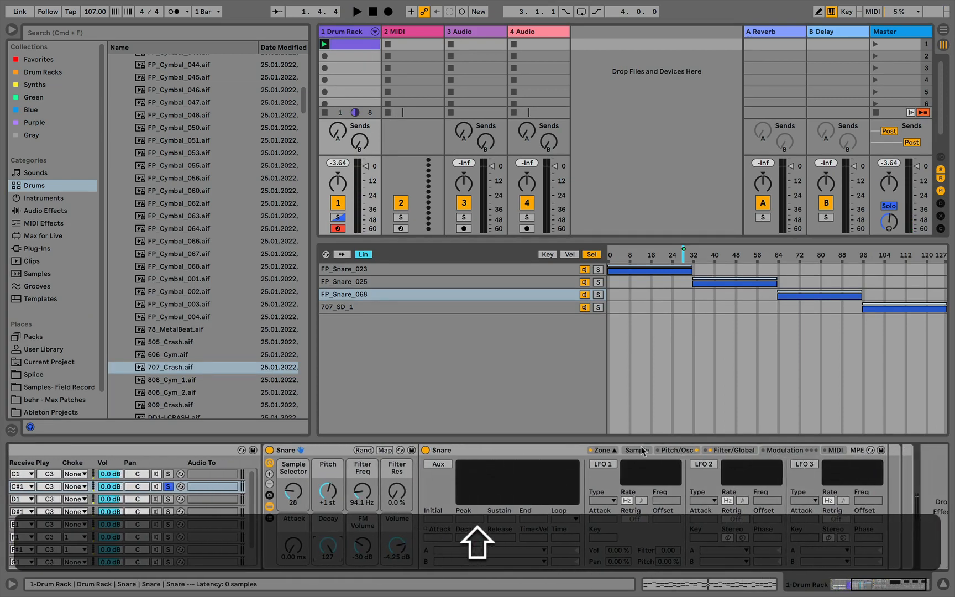
pyautogui.click(637, 450)
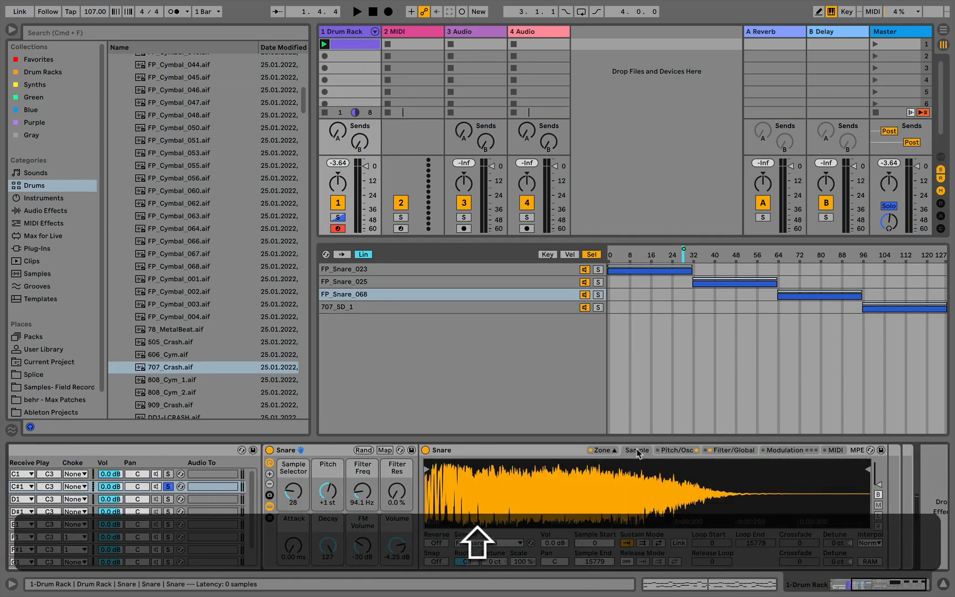
pyautogui.click(436, 543)
pyautogui.press('space')
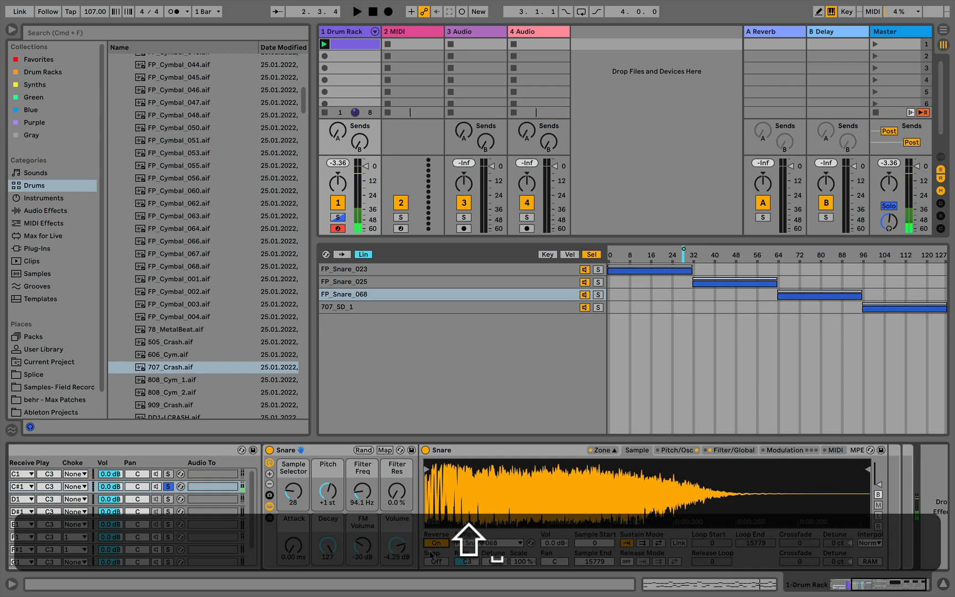
pyautogui.press('space')
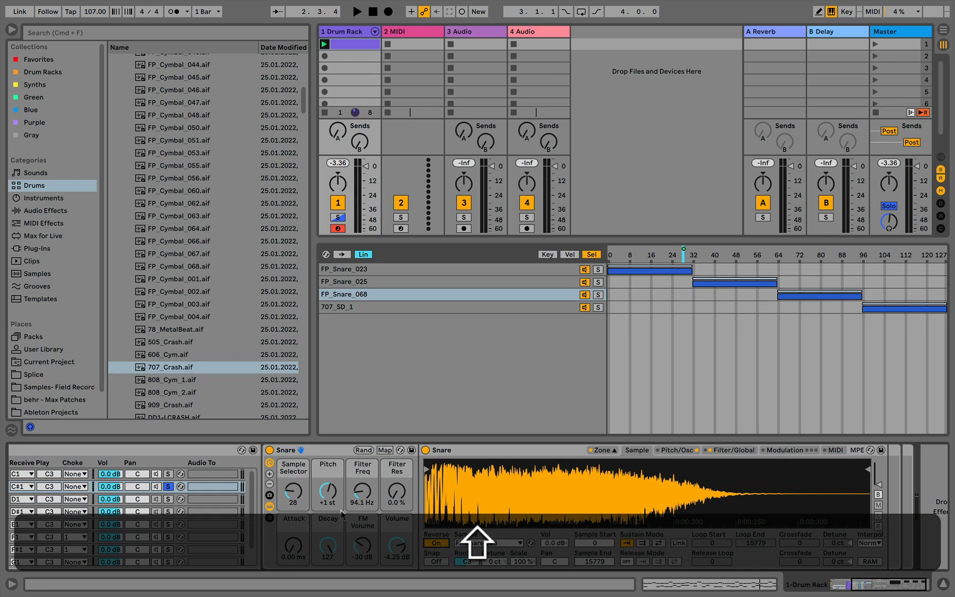
# Step: Map the Snare sample's Reverse switch to a newly added Macro 9 and lower that macro to 0
pyautogui.click(269, 475)
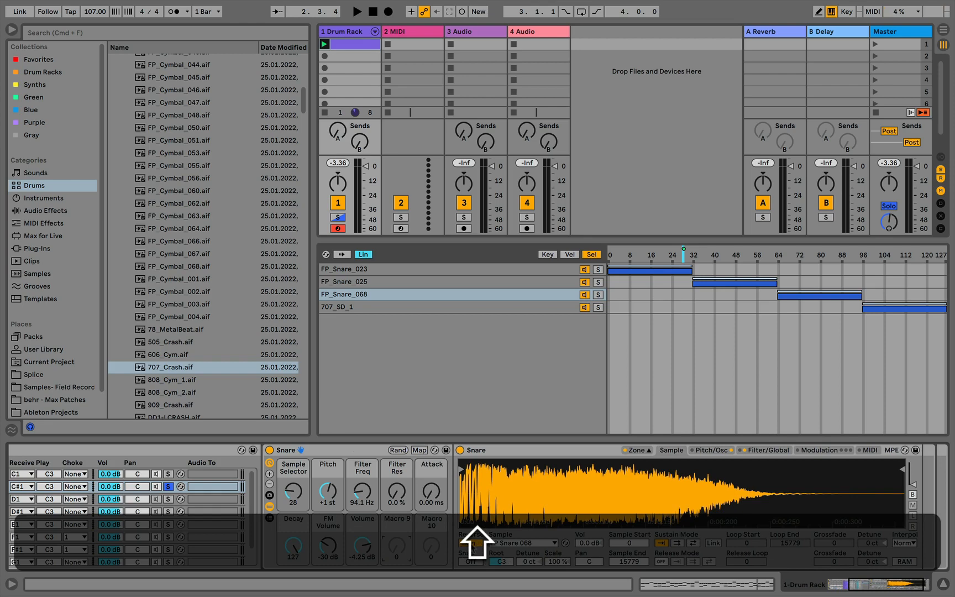
pyautogui.rightClick(477, 528)
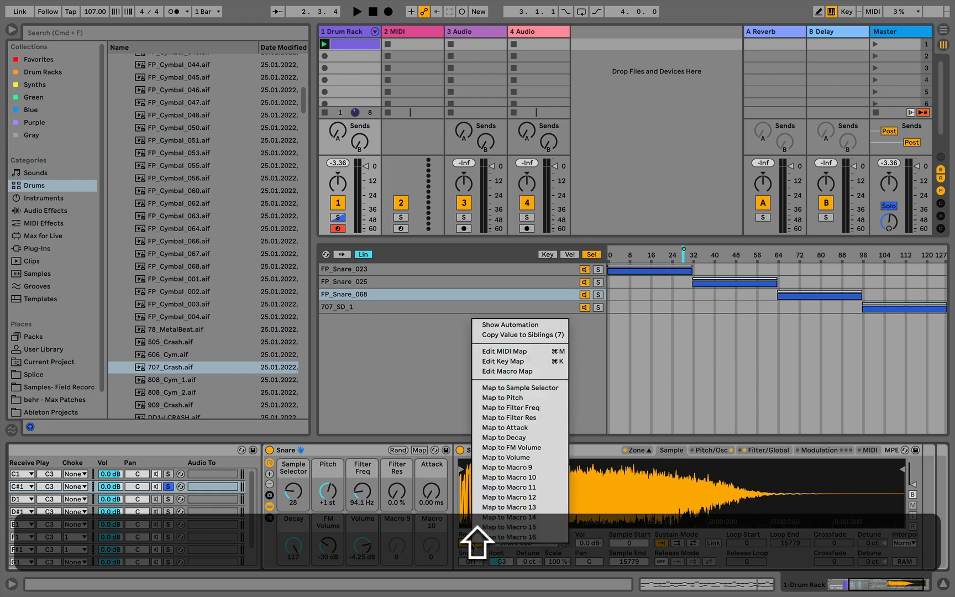
pyautogui.click(520, 468)
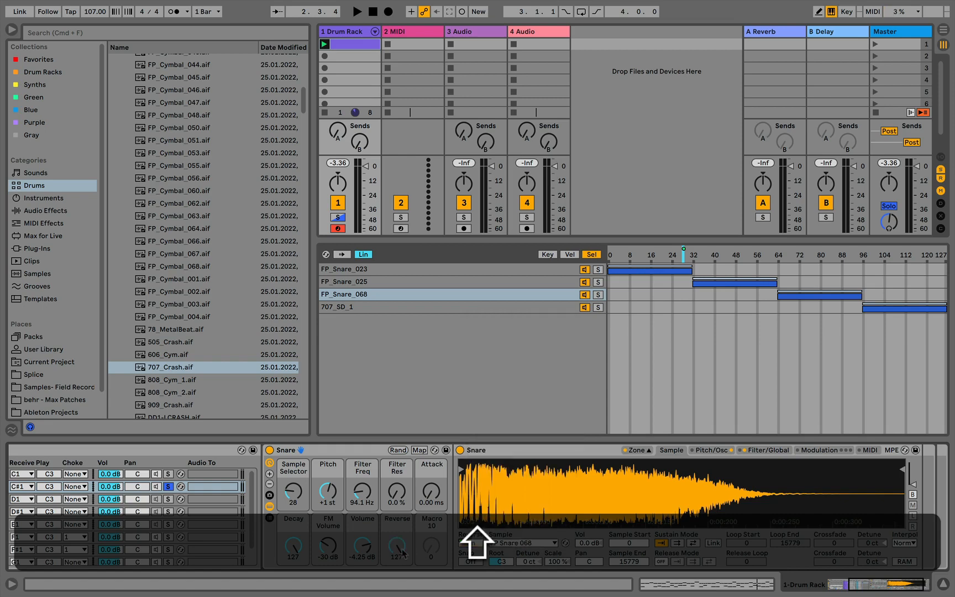
pyautogui.click(477, 528)
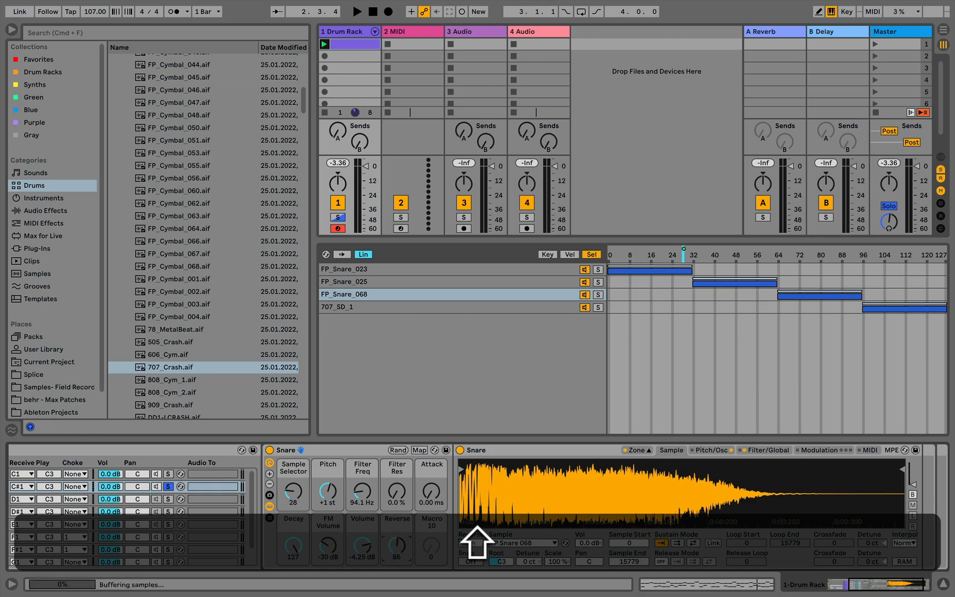
pyautogui.moveTo(396, 545); pyautogui.dragTo(397, 583)
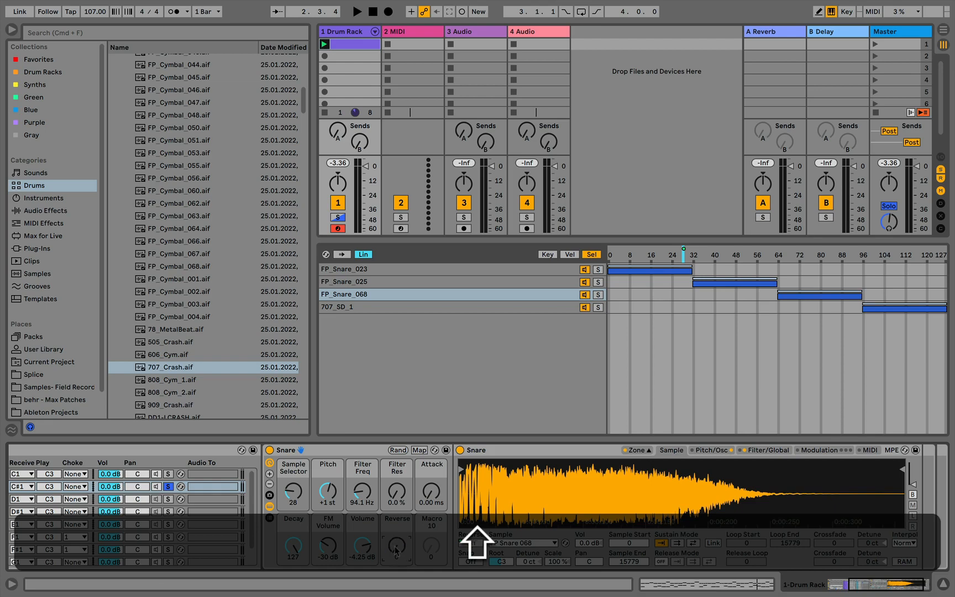
# Step: Invert the Snare's Reverse macro mapping by setting its minimum to 1 and its maximum to 0
pyautogui.click(419, 450)
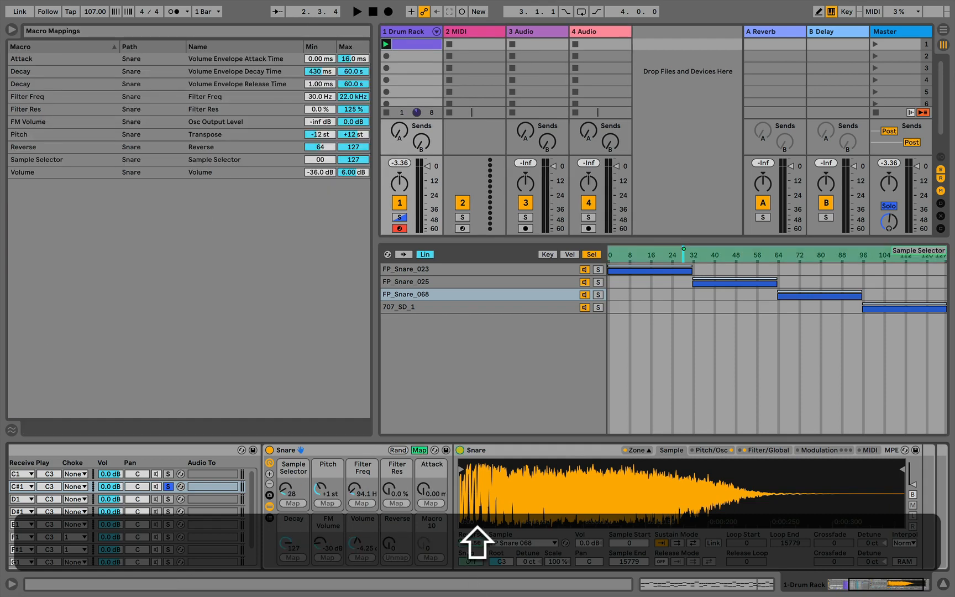
pyautogui.click(476, 528)
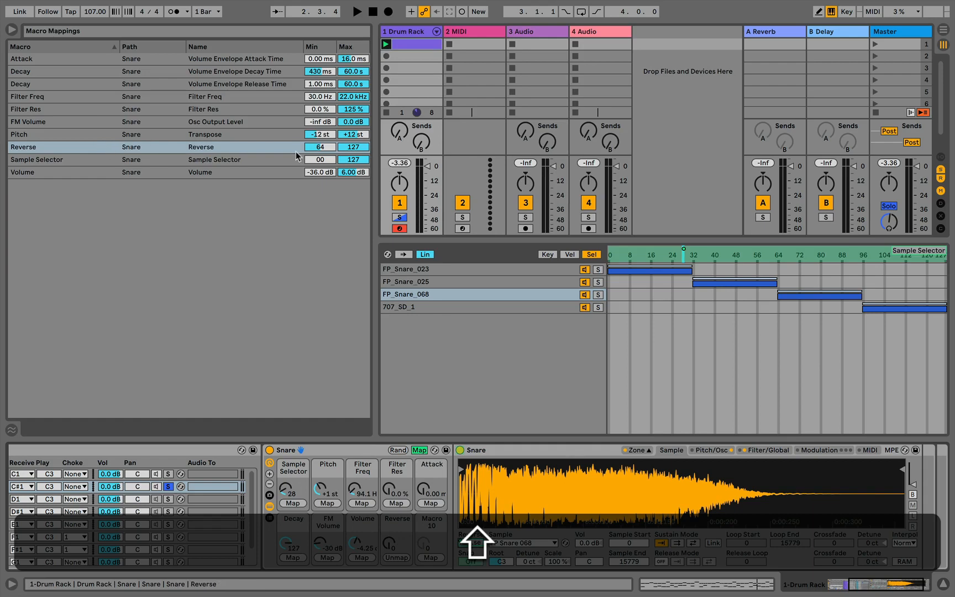
pyautogui.click(326, 148)
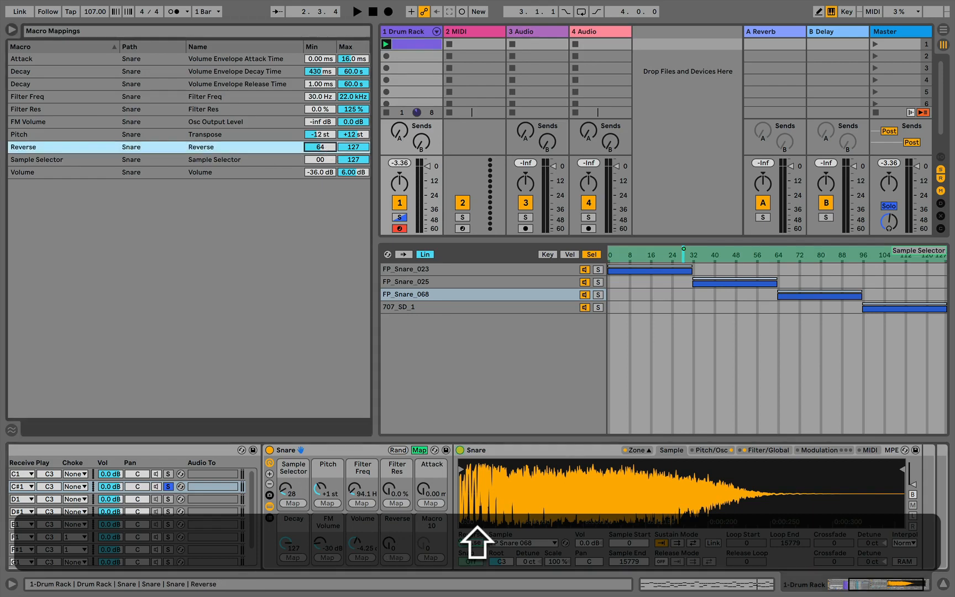
pyautogui.moveTo(325, 148); pyautogui.dragTo(326, 185)
pyautogui.moveTo(363, 146); pyautogui.dragTo(363, 218)
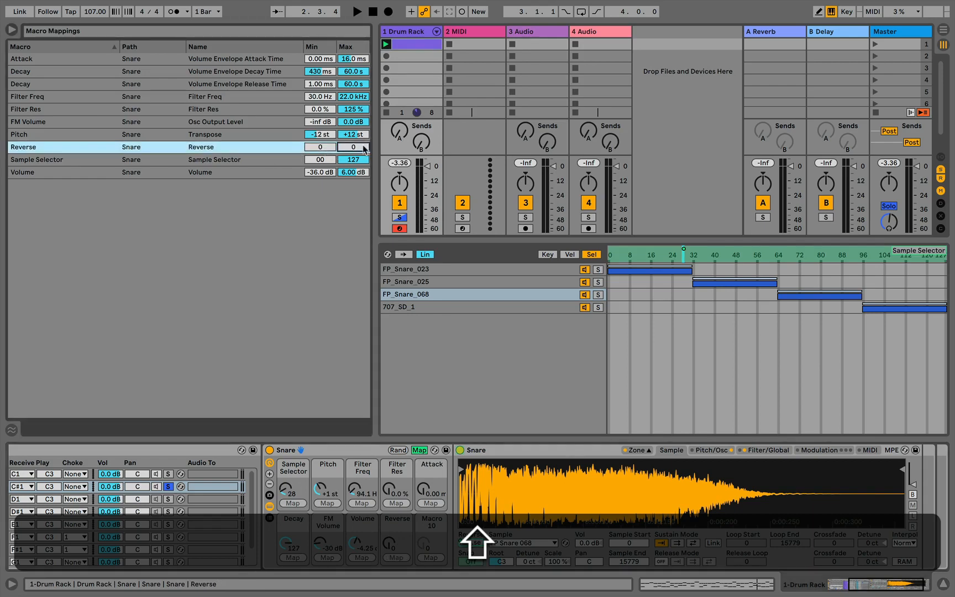
pyautogui.click(325, 147)
pyautogui.hotkey('shift', 'Up')
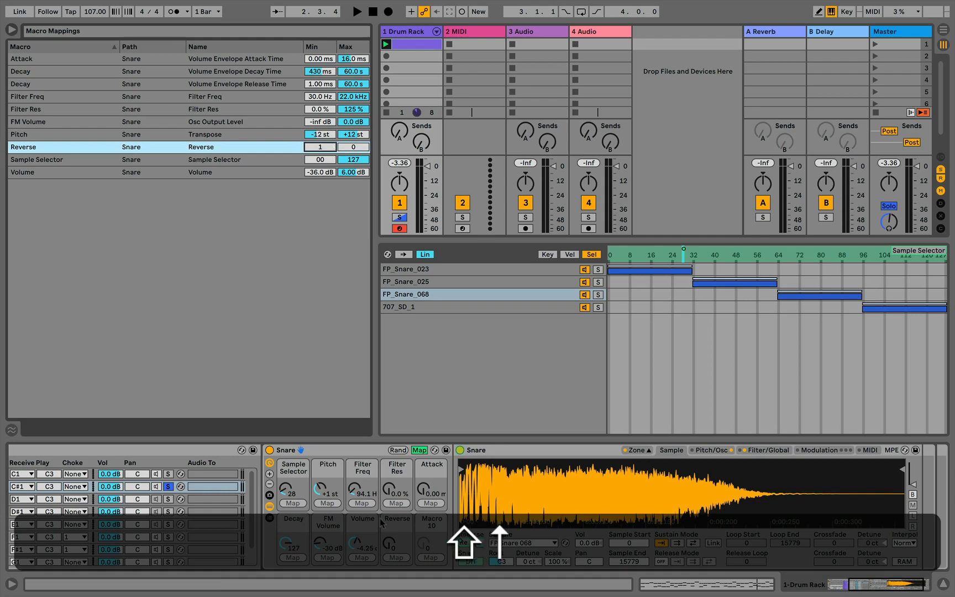
pyautogui.click(422, 453)
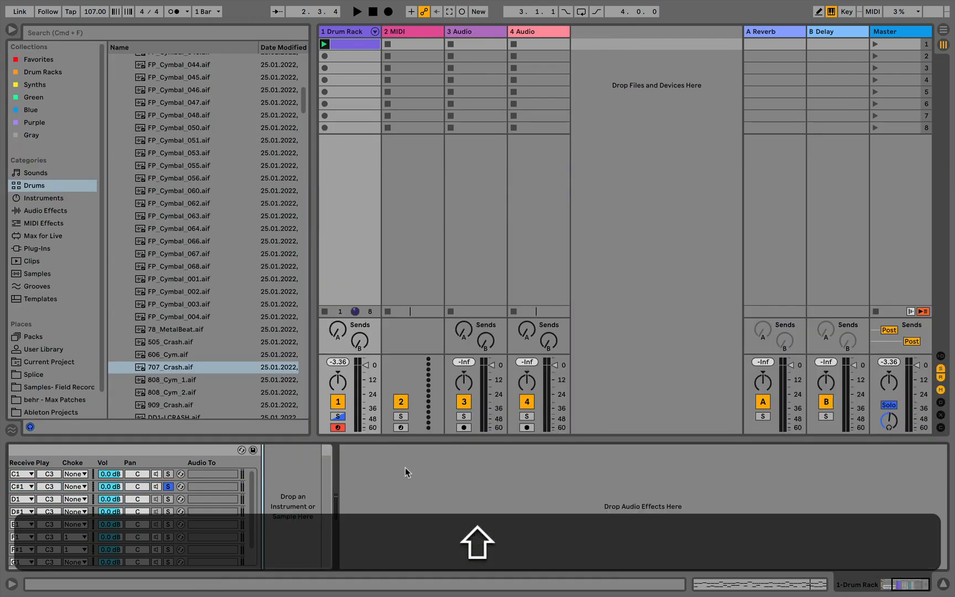
# Step: Raise the Snare's Reverse macro to 14, previewing the pad before and after the change
pyautogui.click(145, 487)
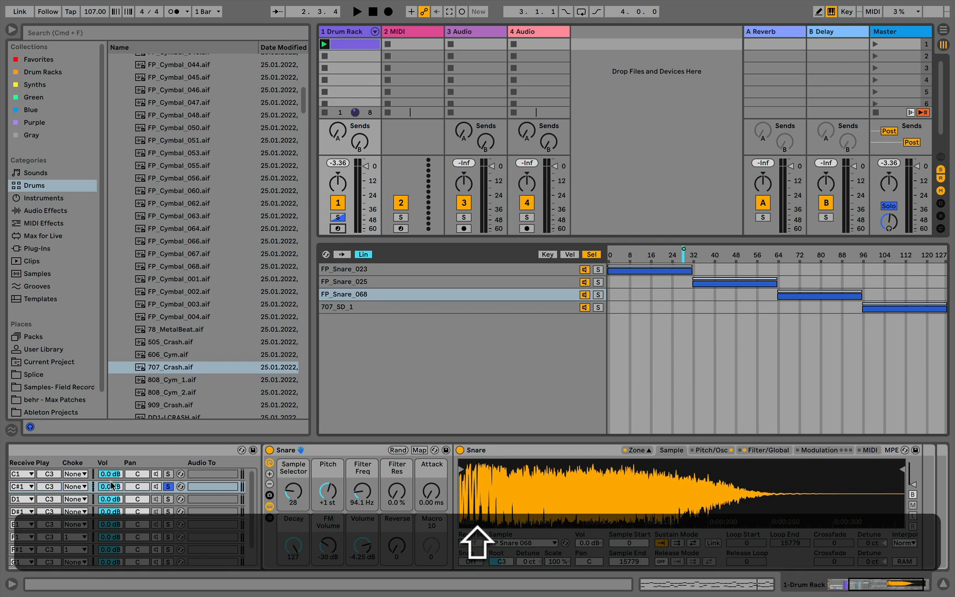
pyautogui.hscroll(-5, 92, 488)
pyautogui.click(92, 487)
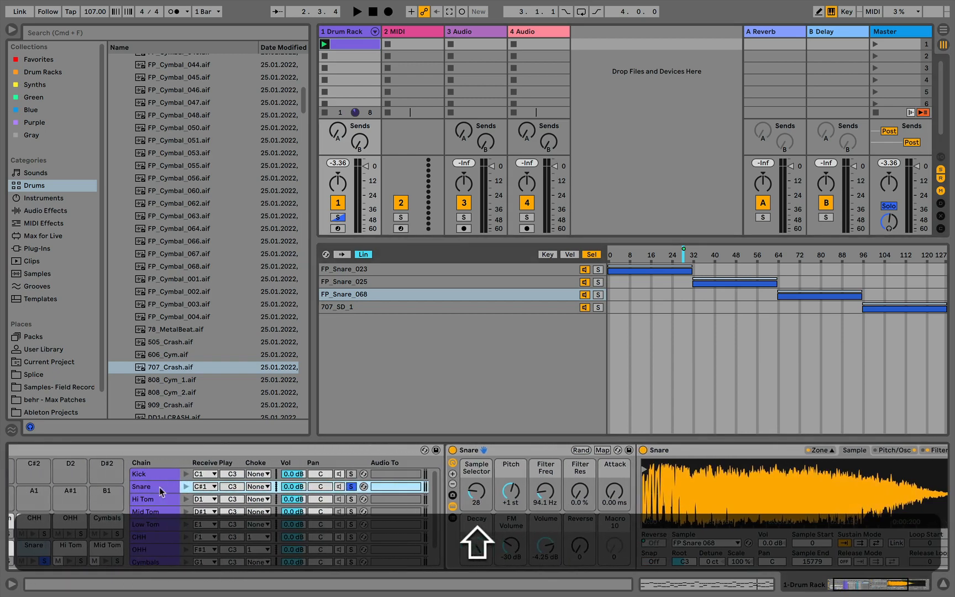
pyautogui.click(184, 487)
pyautogui.click(184, 487)
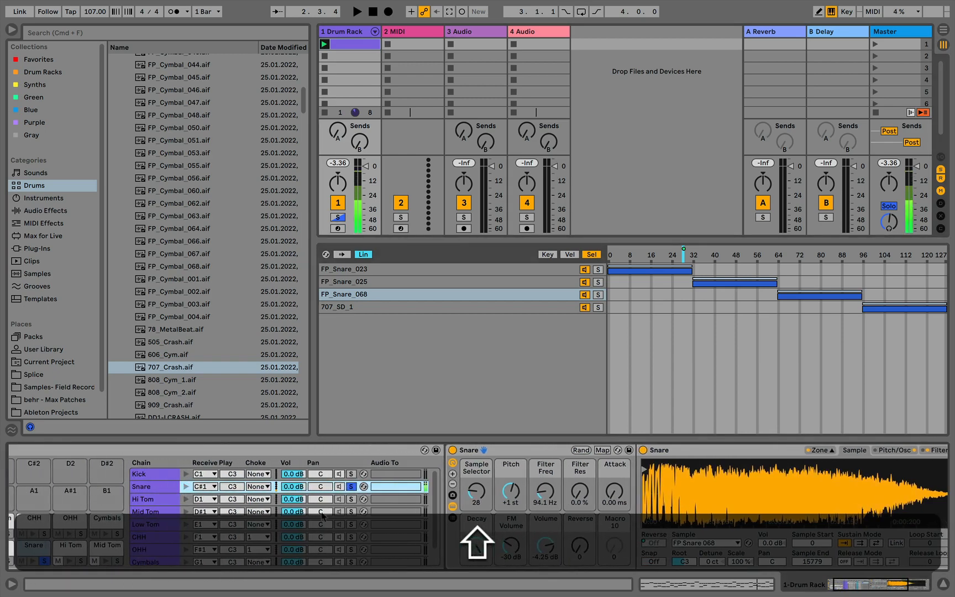
pyautogui.moveTo(579, 551); pyautogui.dragTo(579, 542)
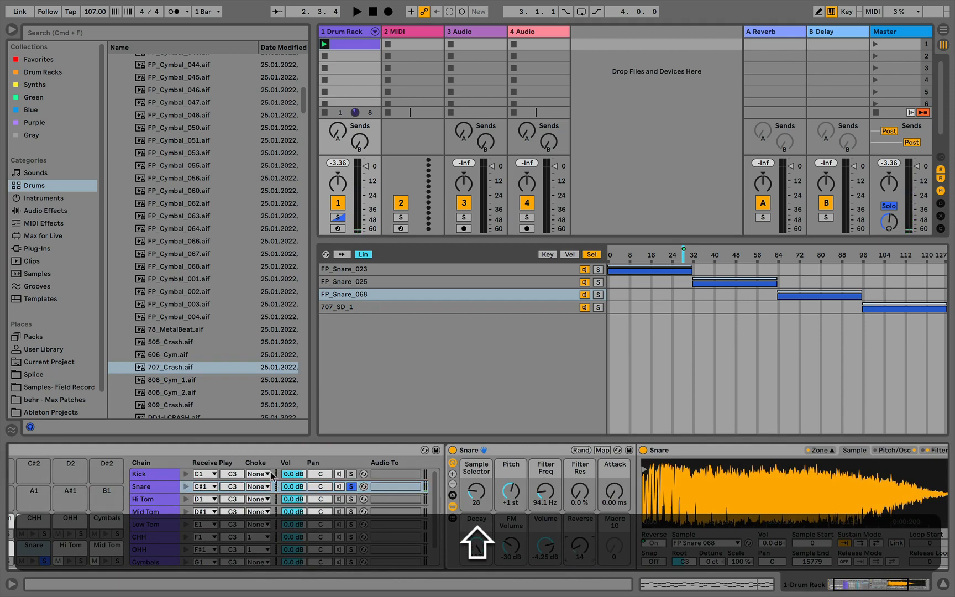
pyautogui.click(187, 485)
# Step: Solo the Kick and CHH chains in addition to the Snare, and reselect the Snare chain
pyautogui.keyDown('shift'); pyautogui.keyDown('super'); pyautogui.click(350, 474); pyautogui.keyUp('super'); pyautogui.keyUp('shift')
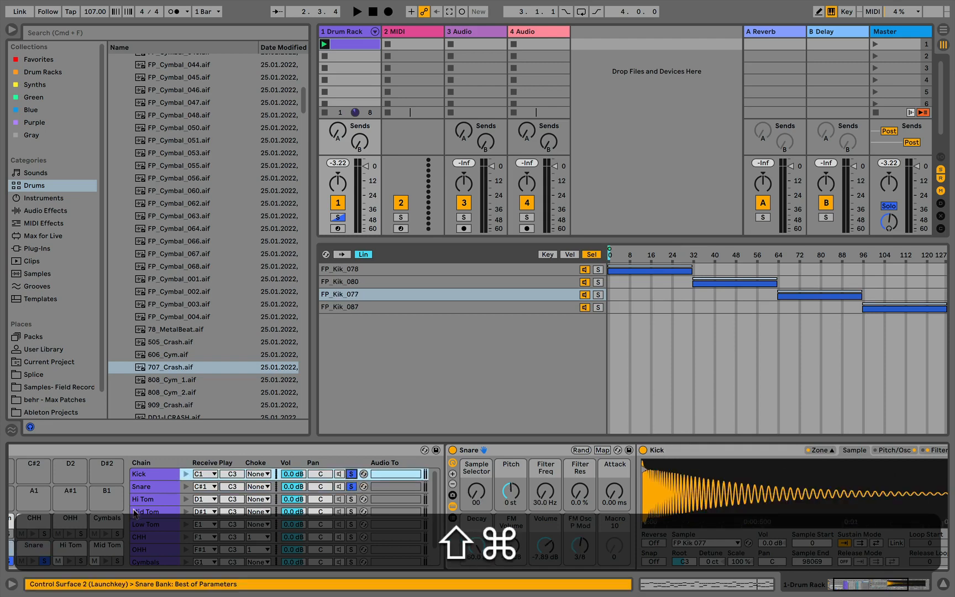
pyautogui.keyDown('shift'); pyautogui.keyDown('super'); pyautogui.click(351, 536); pyautogui.keyUp('super'); pyautogui.keyUp('shift')
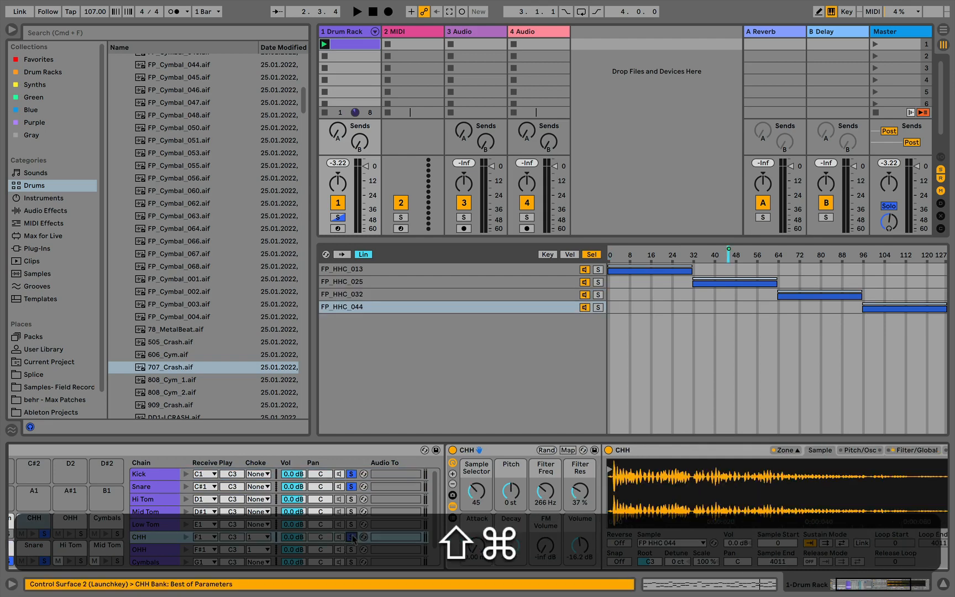
pyautogui.keyDown('shift'); pyautogui.click(162, 486); pyautogui.keyUp('shift')
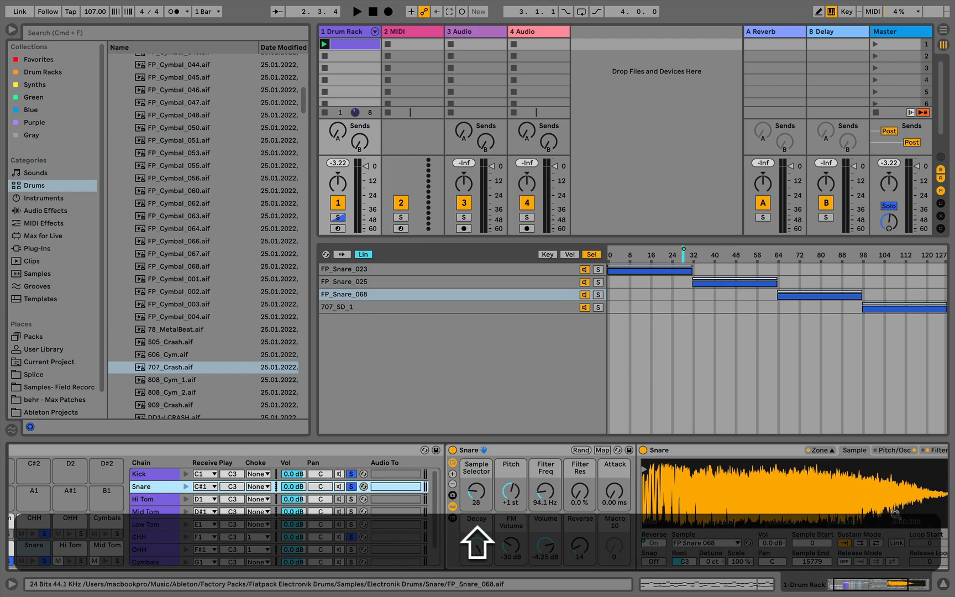
# Step: Try different start and end positions on the Snare sample, restore its full range and audition the soloed pads
pyautogui.hscroll(5, 890, 519)
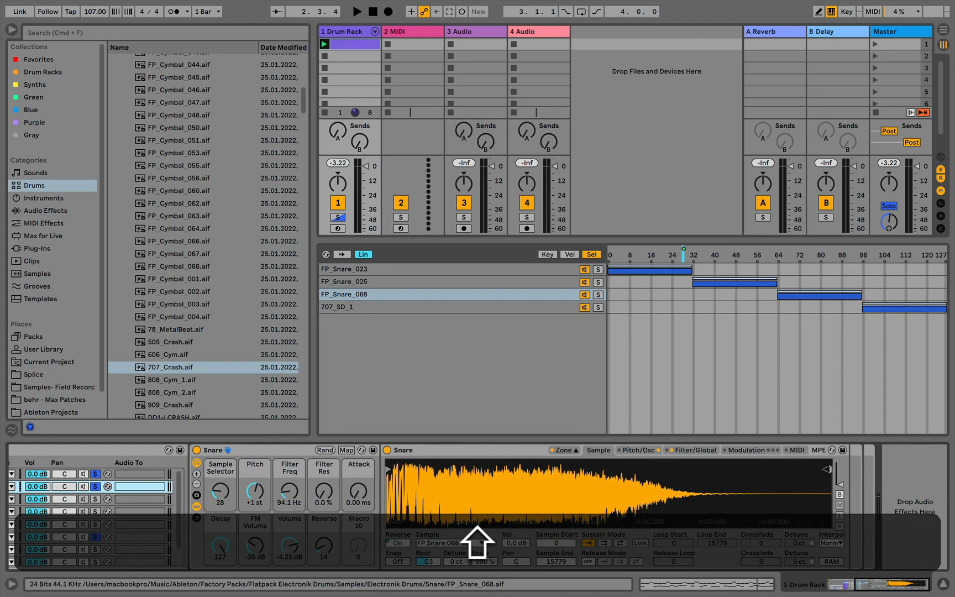
pyautogui.click(827, 468)
pyautogui.moveTo(828, 469); pyautogui.dragTo(831, 471)
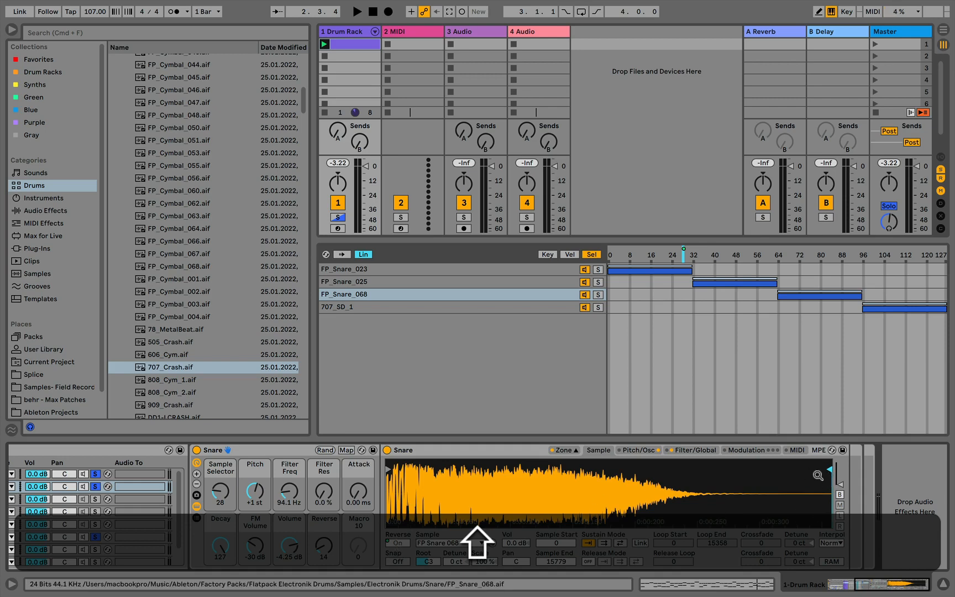
pyautogui.moveTo(389, 470)
pyautogui.mouseDown()
pyautogui.moveTo(399, 469)
pyautogui.moveTo(387, 468)
pyautogui.mouseUp()
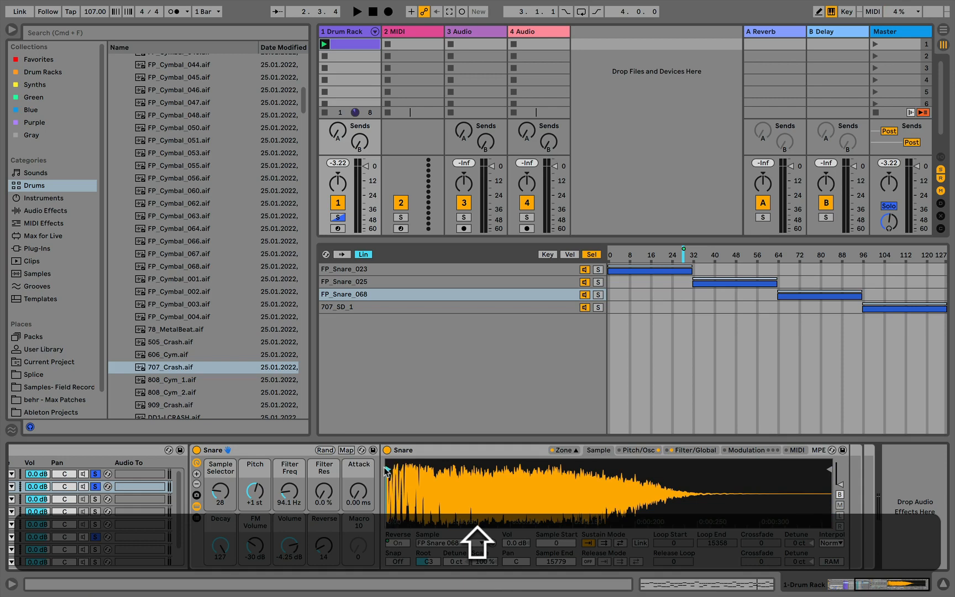
pyautogui.moveTo(818, 470)
pyautogui.mouseDown()
pyautogui.moveTo(858, 471)
pyautogui.moveTo(842, 467)
pyautogui.moveTo(850, 468)
pyautogui.mouseUp()
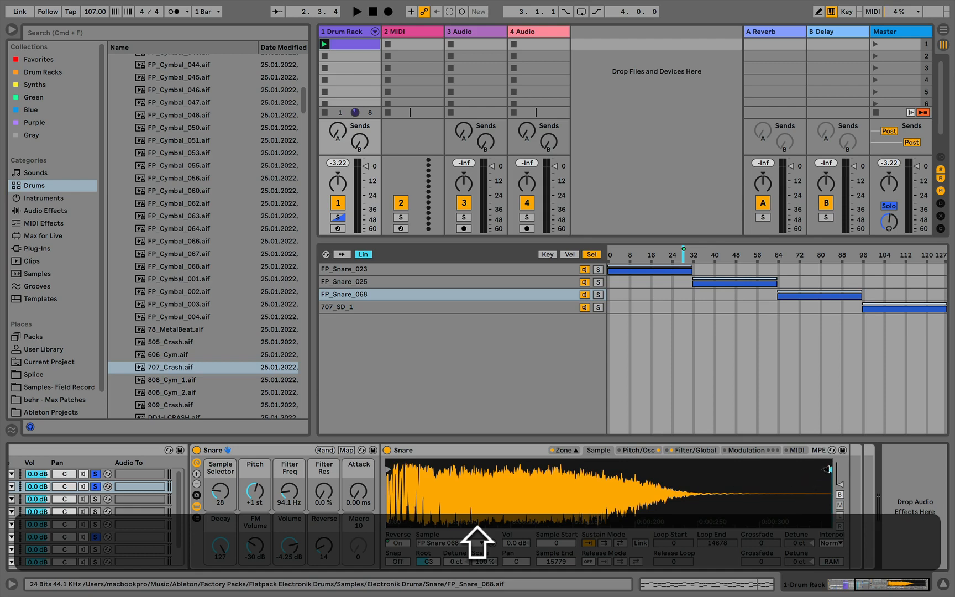
pyautogui.moveTo(829, 469)
pyautogui.mouseDown()
pyautogui.moveTo(690, 460)
pyautogui.moveTo(753, 466)
pyautogui.mouseUp()
pyautogui.moveTo(752, 470); pyautogui.dragTo(855, 486)
pyautogui.press('space')
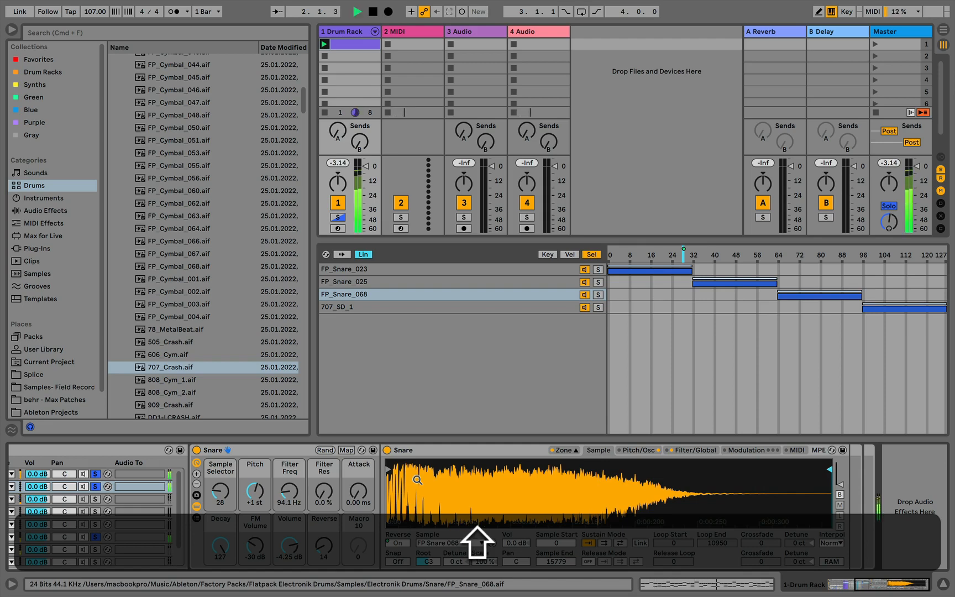
pyautogui.press('space')
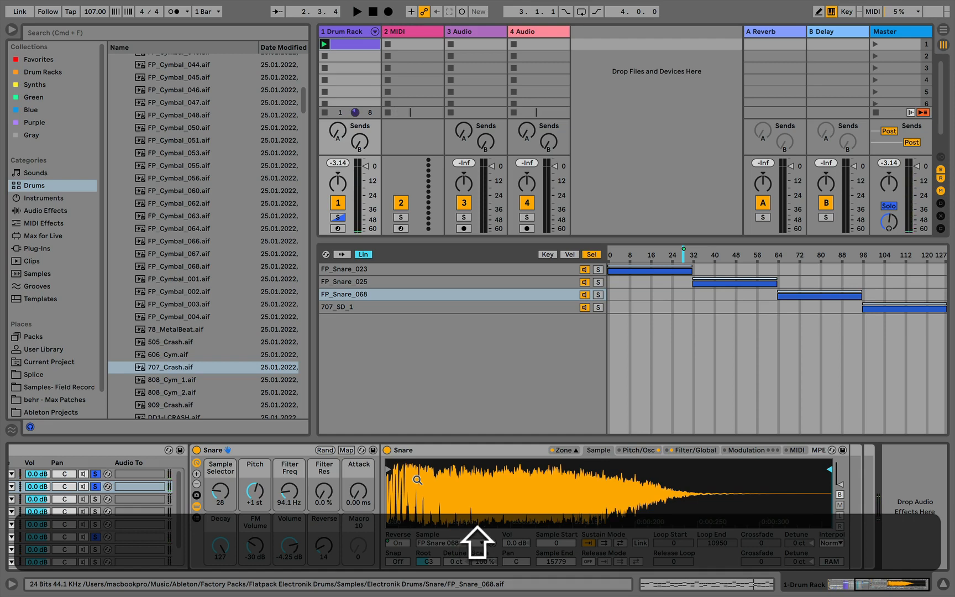
# Step: Enable the auxiliary envelope in the modulation section of the Snare's Sampler
pyautogui.click(748, 452)
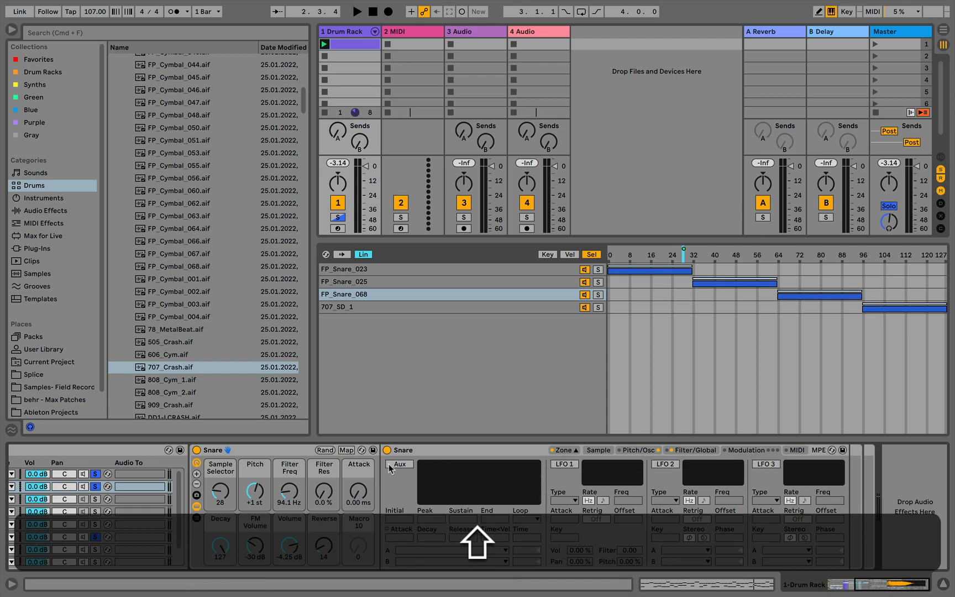
pyautogui.click(405, 466)
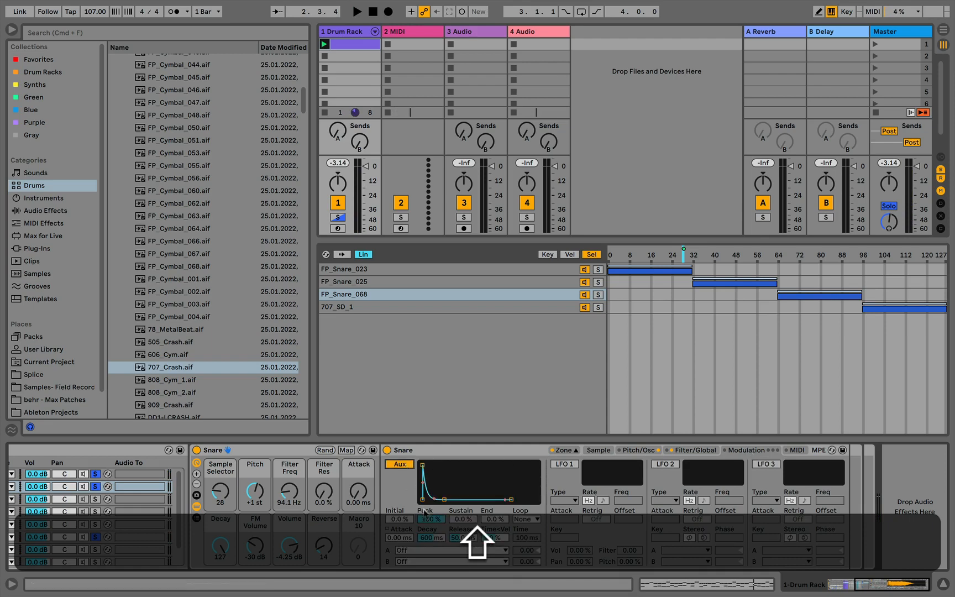
# Step: Assign the auxiliary envelope's destination A to Sample Offset and raise its amount to 100 while auditioning the pattern
pyautogui.click(476, 550)
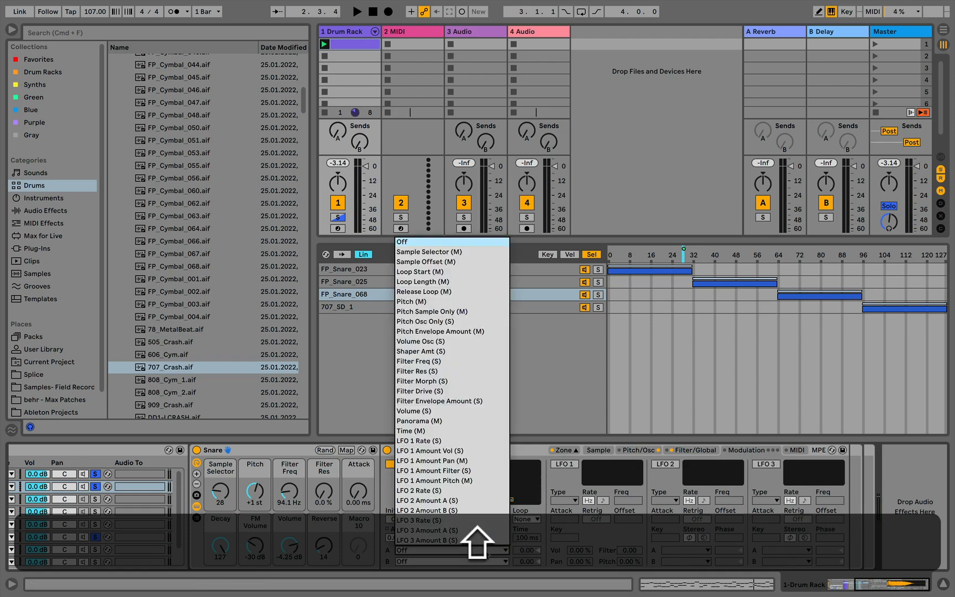
pyautogui.click(454, 263)
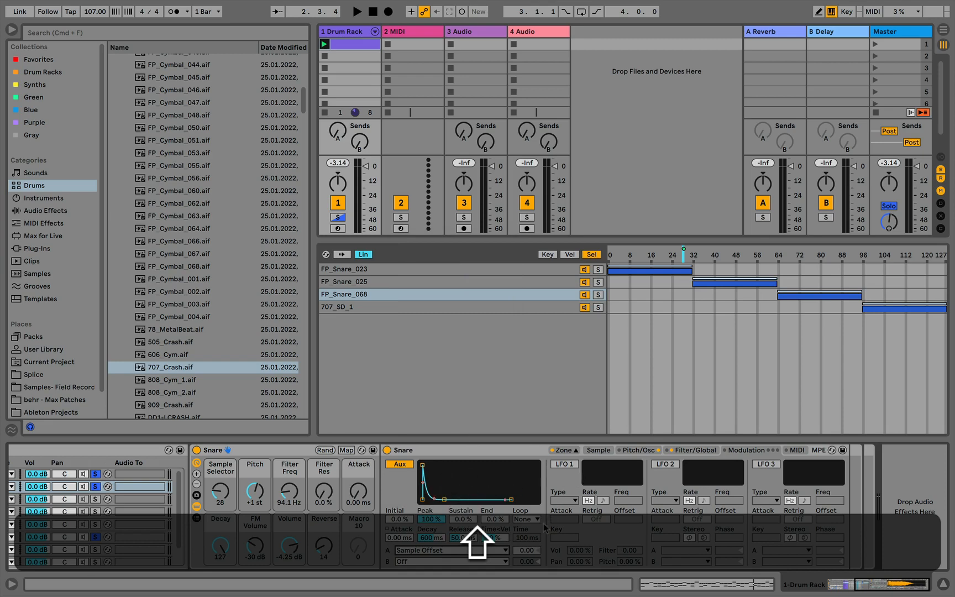
pyautogui.moveTo(528, 550); pyautogui.dragTo(528, 533)
pyautogui.moveTo(525, 551); pyautogui.dragTo(525, 575)
pyautogui.doubleClick(525, 551)
pyautogui.press('space')
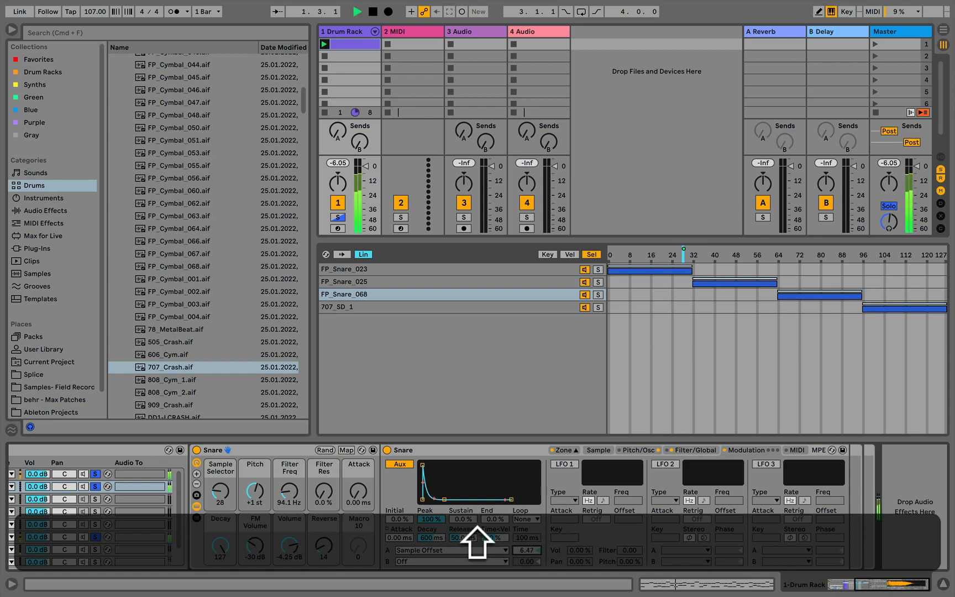
pyautogui.moveTo(525, 550); pyautogui.dragTo(525, 520)
pyautogui.hotkey('shift', 'space')
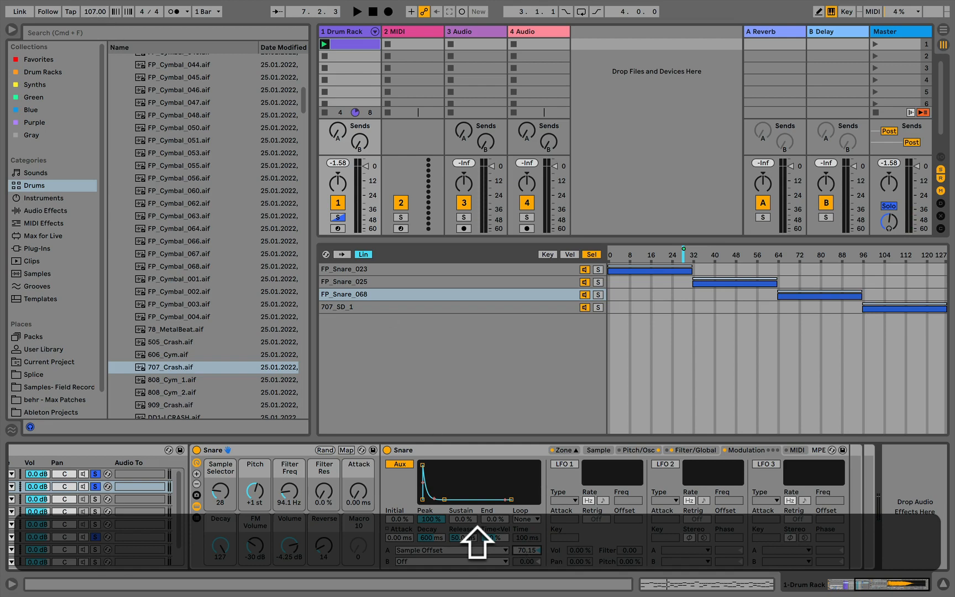
pyautogui.moveTo(526, 551)
pyautogui.mouseDown()
pyautogui.moveTo(526, 523)
pyautogui.moveTo(526, 553)
pyautogui.mouseUp()
pyautogui.click(526, 550)
# Step: Lower the auxiliary envelope's Peak to 0 %, audition the pattern, and try a higher Peak level
pyautogui.click(400, 519)
pyautogui.moveTo(429, 520); pyautogui.dragTo(430, 524)
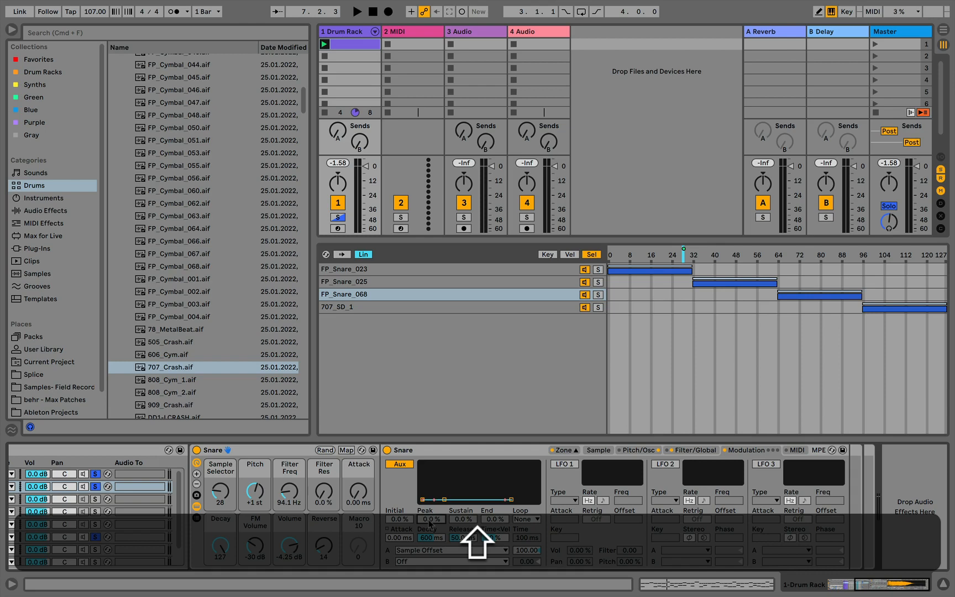
pyautogui.press('space')
pyautogui.moveTo(429, 523)
pyautogui.mouseDown()
pyautogui.moveTo(430, 479)
pyautogui.moveTo(429, 524)
pyautogui.mouseUp()
pyautogui.press('space')
pyautogui.moveTo(430, 519); pyautogui.dragTo(430, 487)
# Step: Map the auxiliary envelope's Peak to the Snare's Reverse macro, rename that macro "Reverse" and set it to 0 %
pyautogui.rightClick(423, 520)
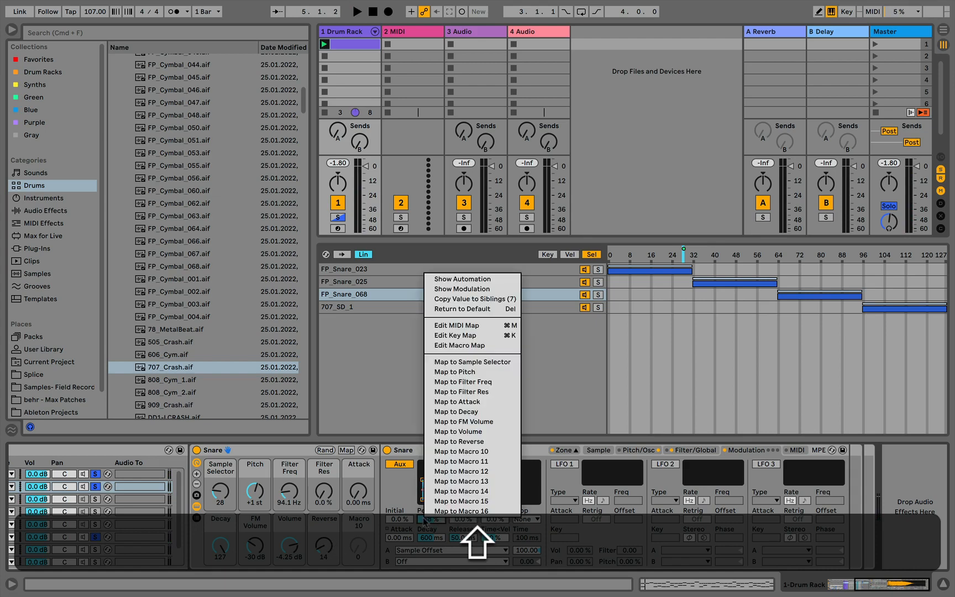
pyautogui.click(482, 440)
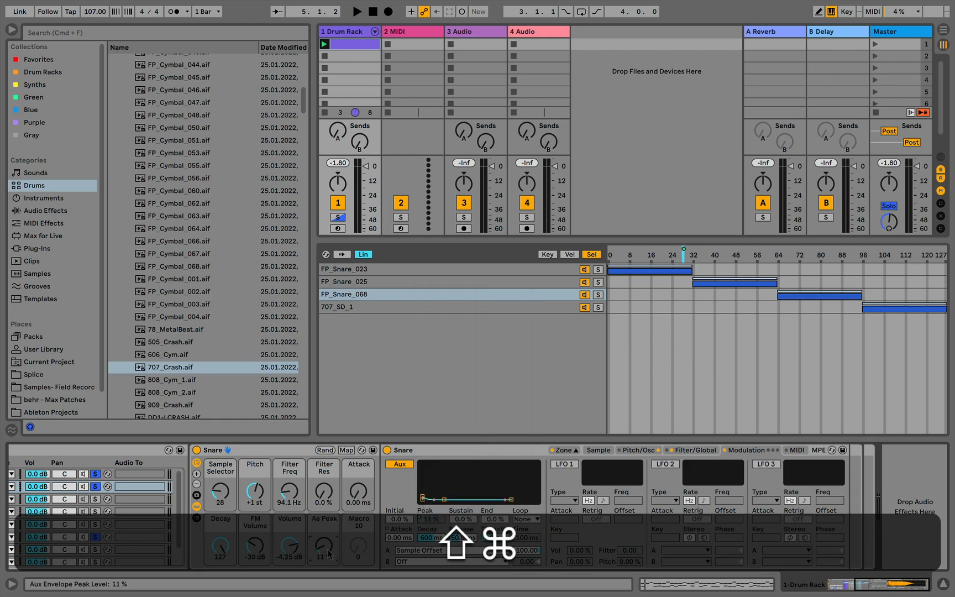
pyautogui.press('shift+super+r')
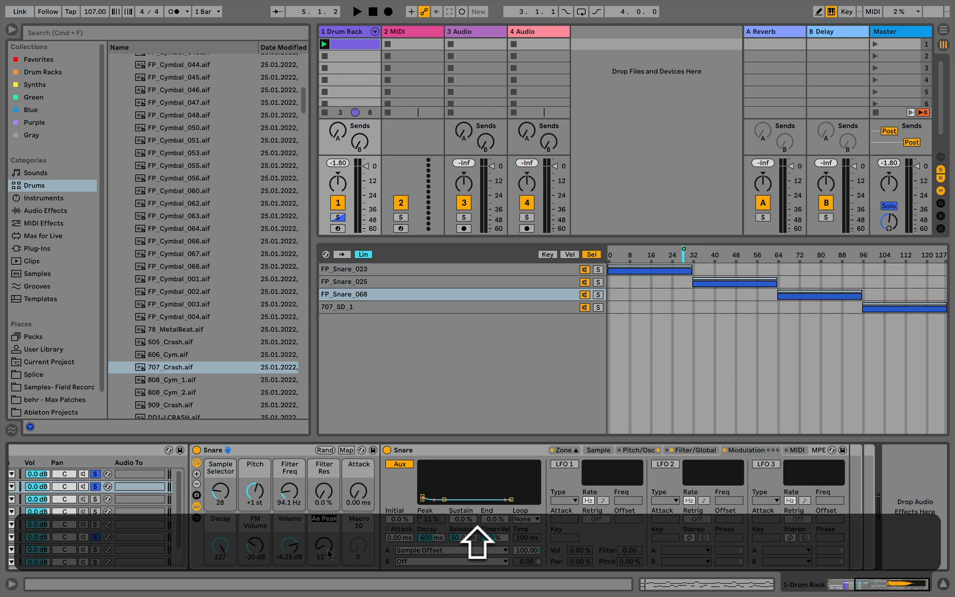
pyautogui.write('Reverse')
pyautogui.press('Return')
pyautogui.moveTo(327, 553)
pyautogui.mouseDown()
pyautogui.moveTo(329, 575)
pyautogui.moveTo(329, 521)
pyautogui.moveTo(328, 555)
pyautogui.mouseUp()
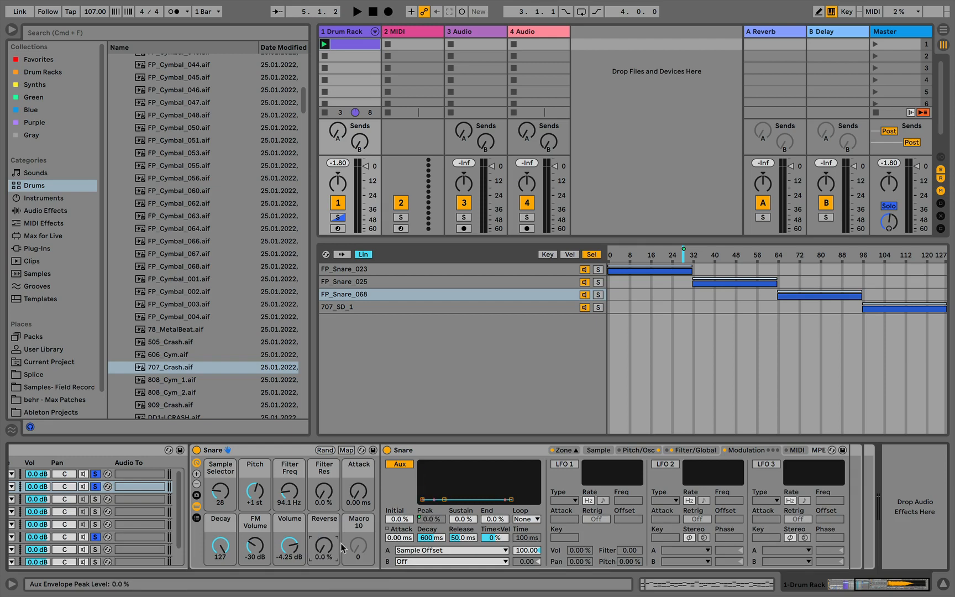
# Step: With the sample waveform shown, audition the Reverse macro at 72 %, lower FM Volume to -inf dB and return Reverse to 0 %
pyautogui.click(608, 455)
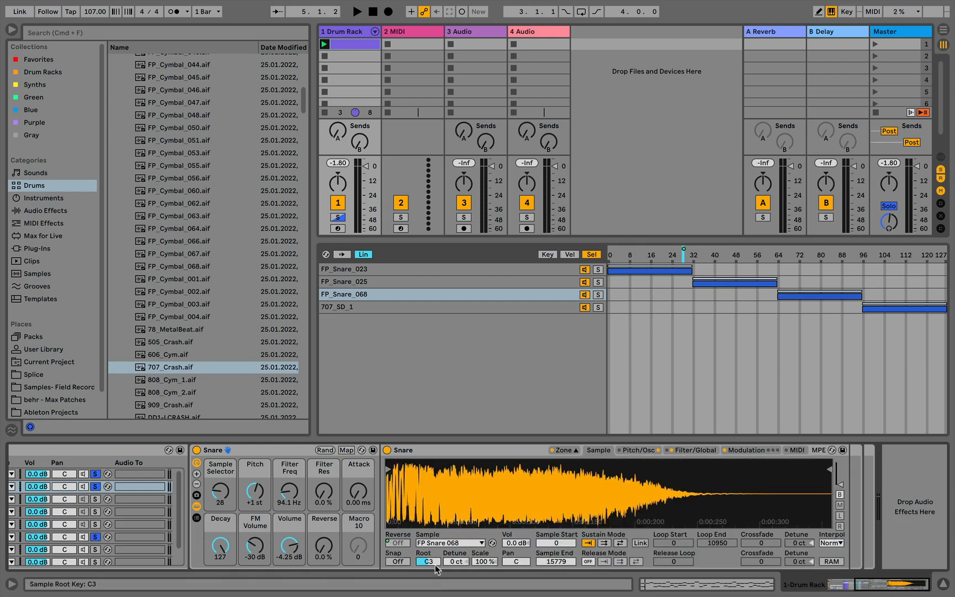
pyautogui.moveTo(326, 554); pyautogui.dragTo(325, 551)
pyautogui.press('space')
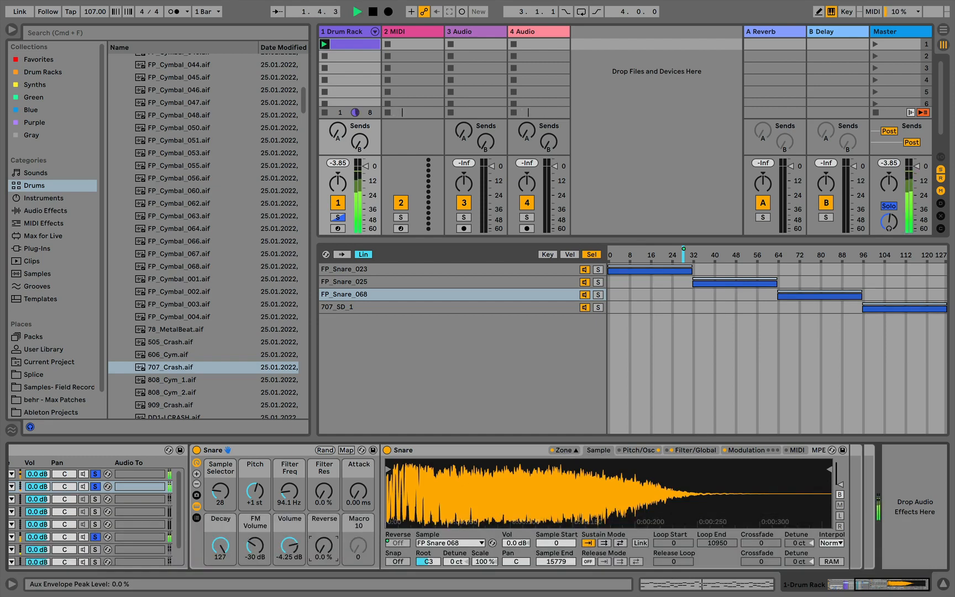
pyautogui.moveTo(325, 551); pyautogui.dragTo(325, 516)
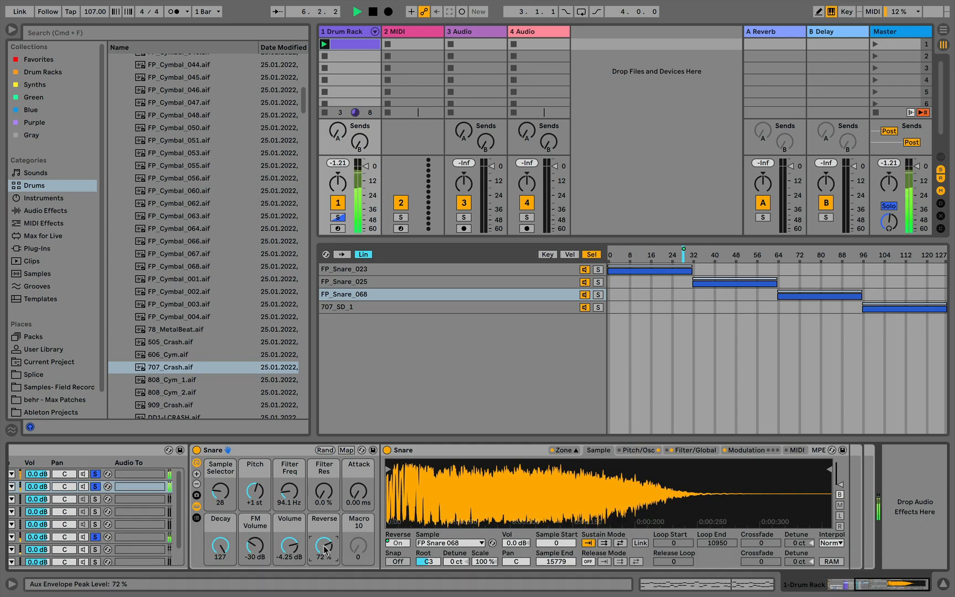
pyautogui.moveTo(258, 542); pyautogui.dragTo(259, 562)
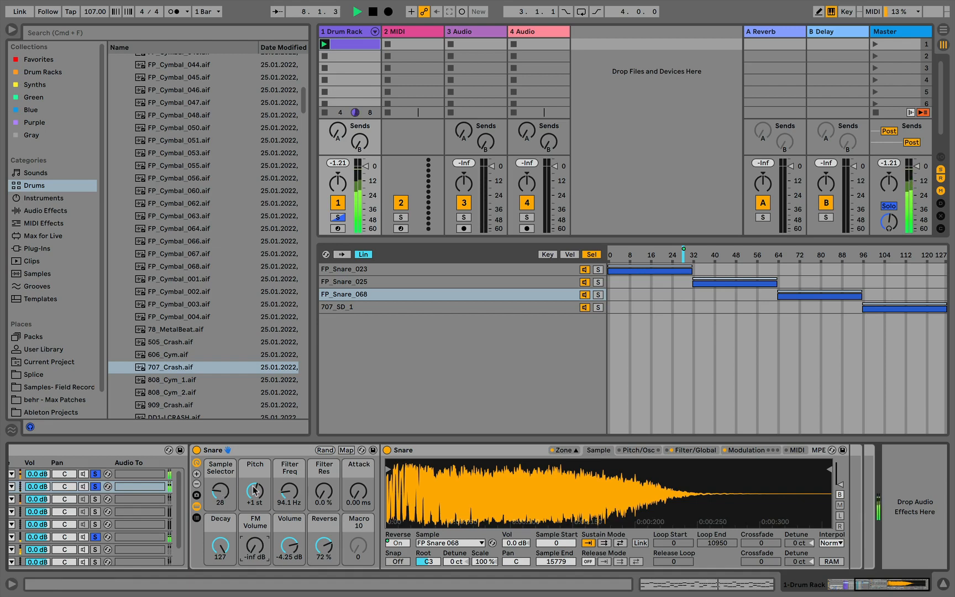
pyautogui.moveTo(305, 534); pyautogui.dragTo(323, 548)
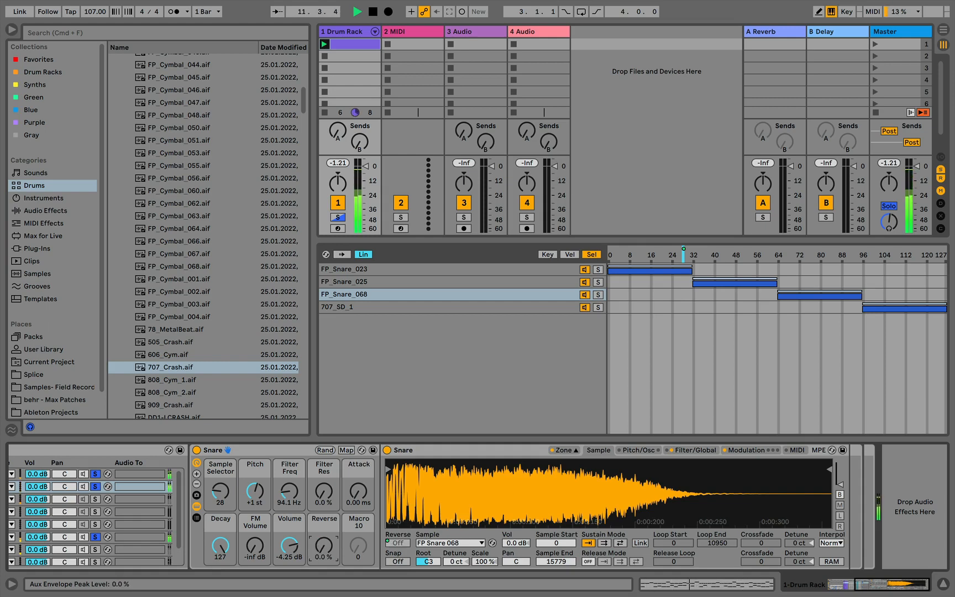
pyautogui.press('space')
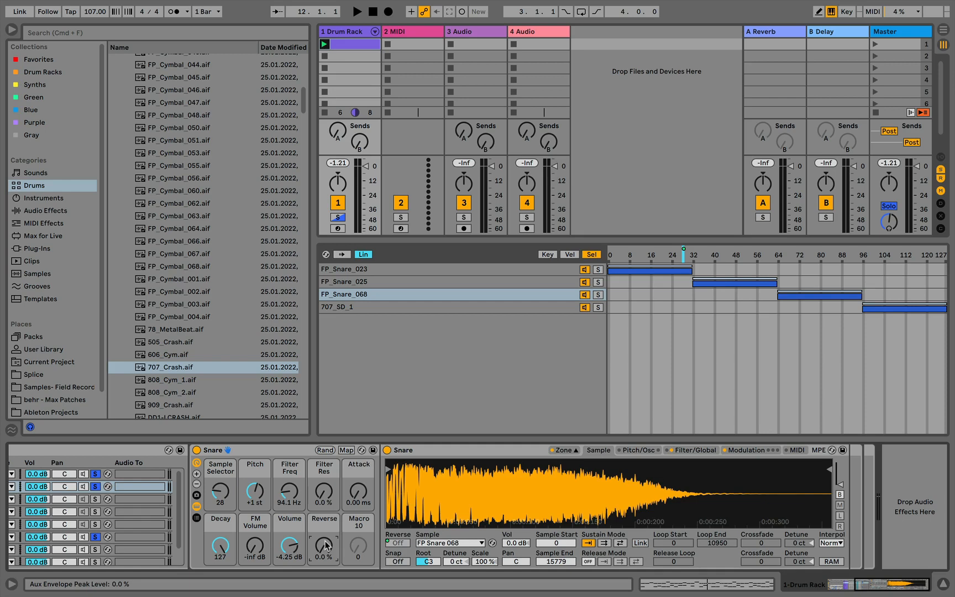
# Step: Review the destination options for slot B of the Snare's auxiliary envelope
pyautogui.click(750, 450)
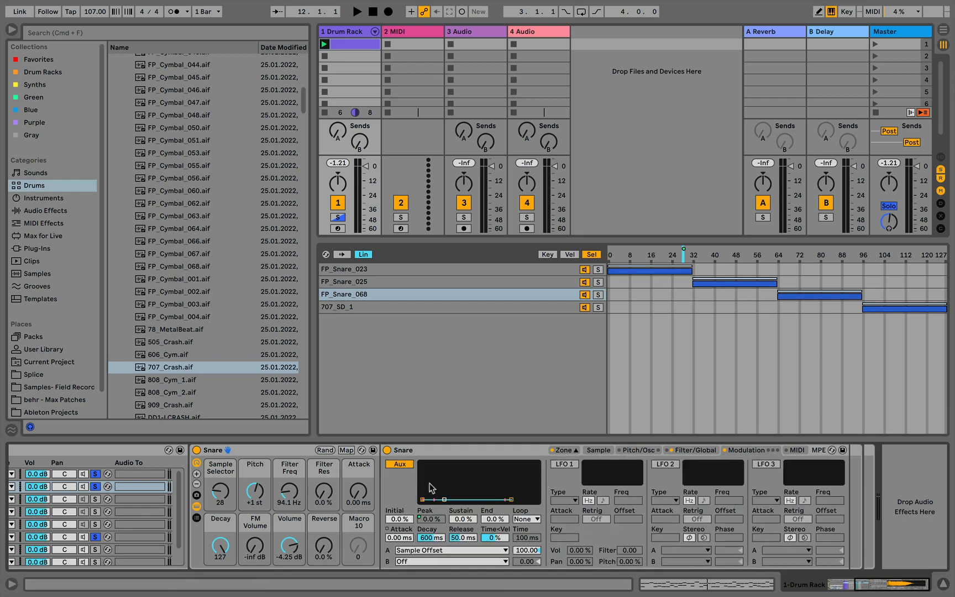
pyautogui.click(458, 561)
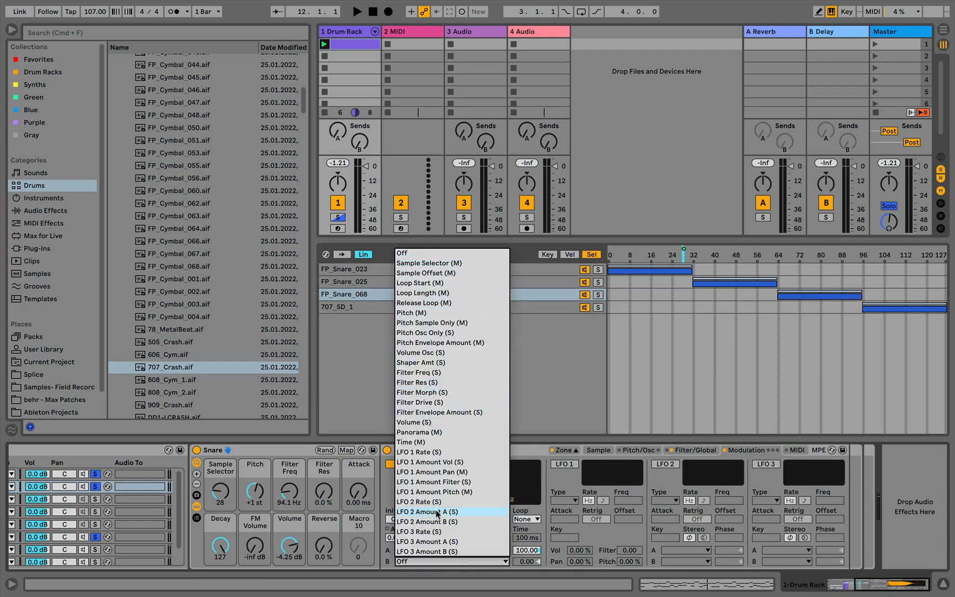
pyautogui.click(559, 483)
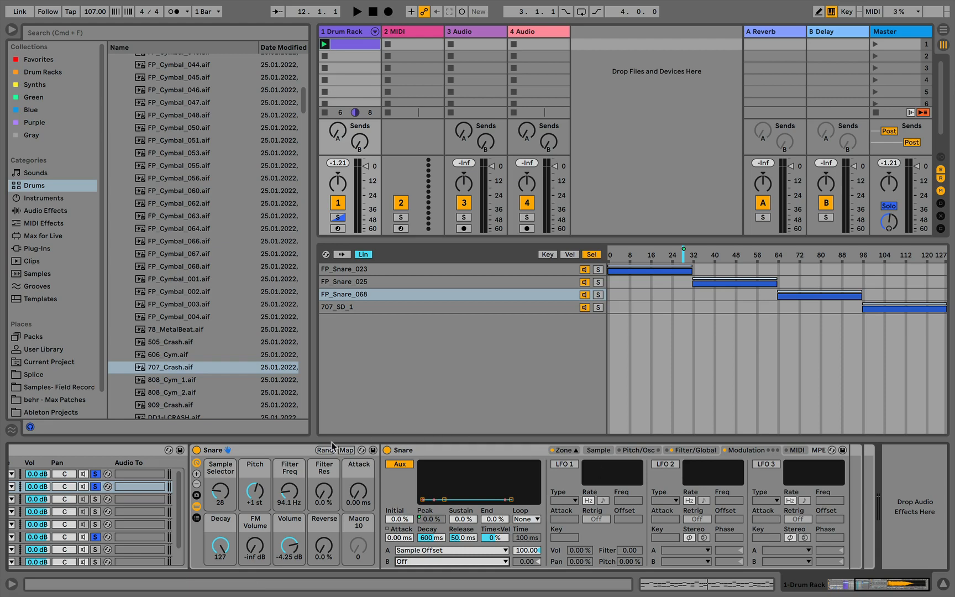
# Step: Find the Echo audio effect by searching for "echo" and add it after the Snare's Sampler
pyautogui.click(286, 447)
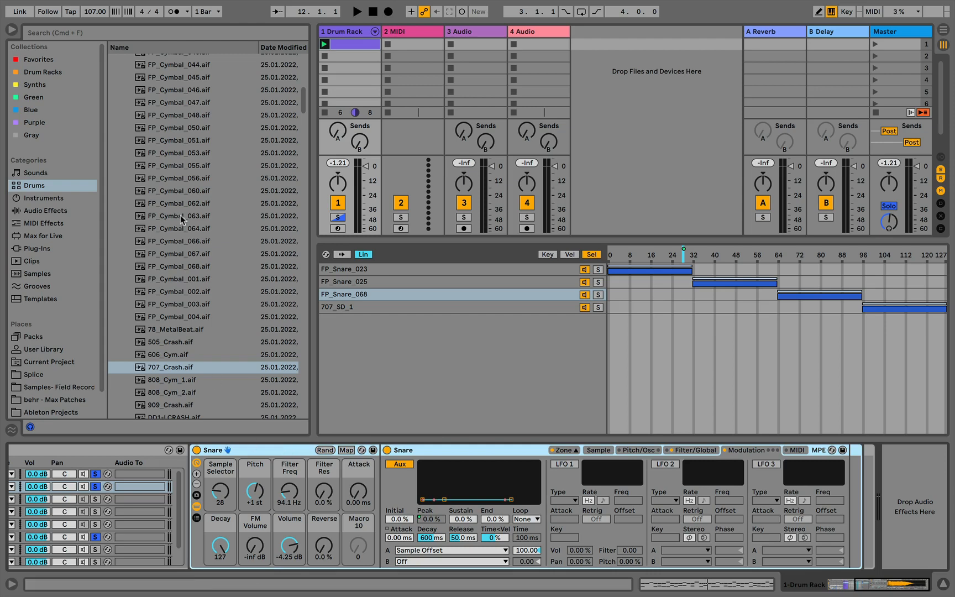
pyautogui.click(40, 213)
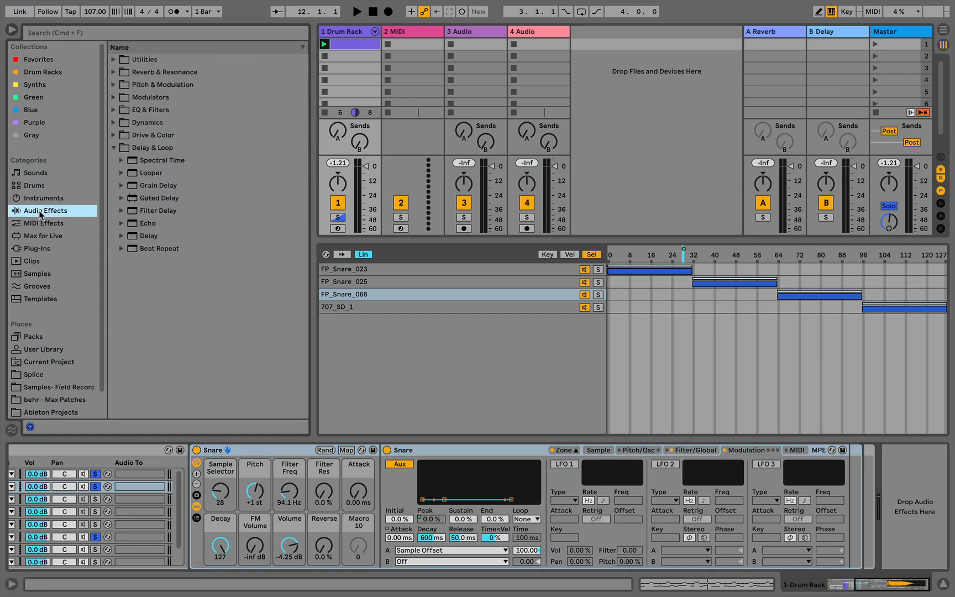
pyautogui.click(110, 149)
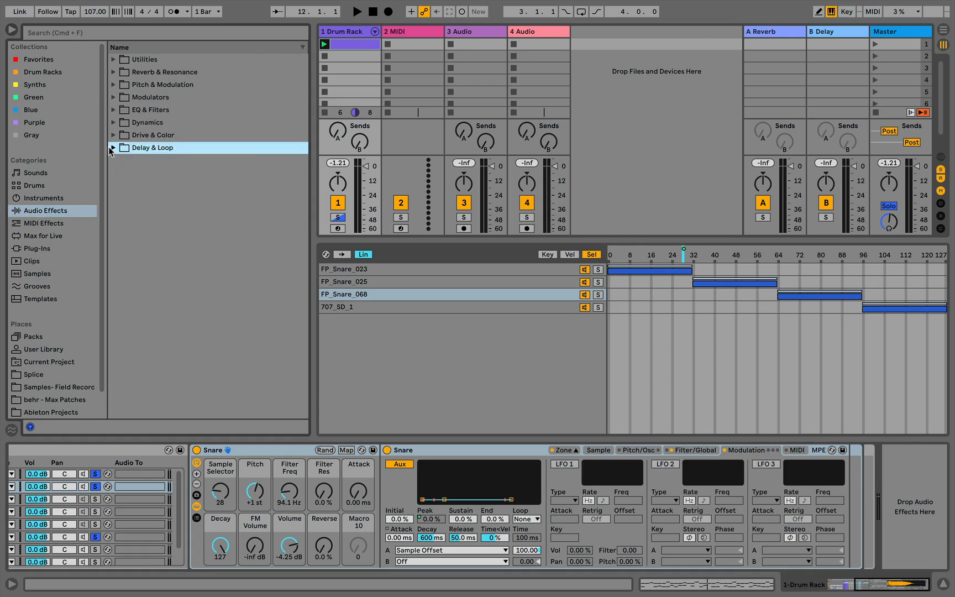
pyautogui.click(81, 34)
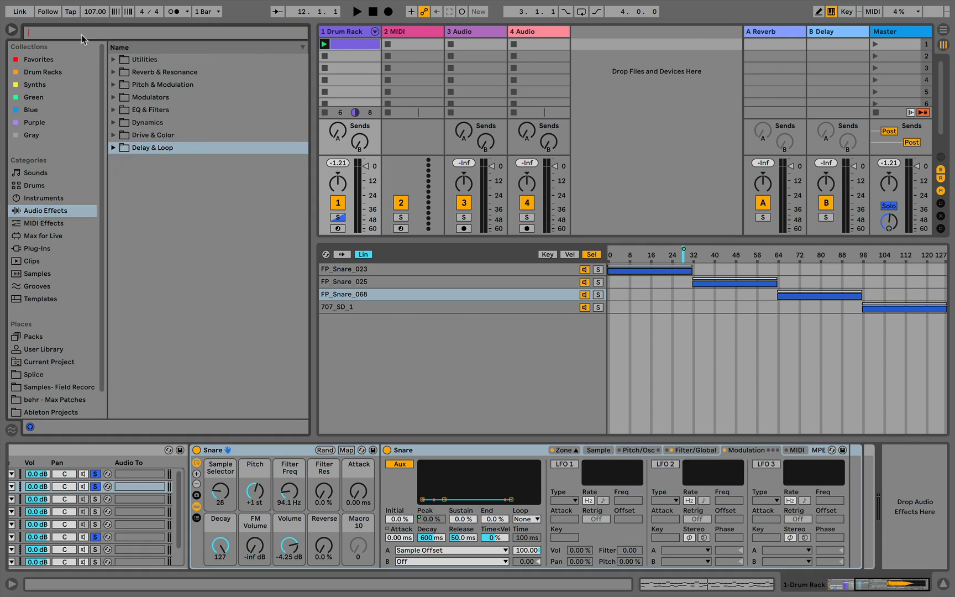
pyautogui.write('echo')
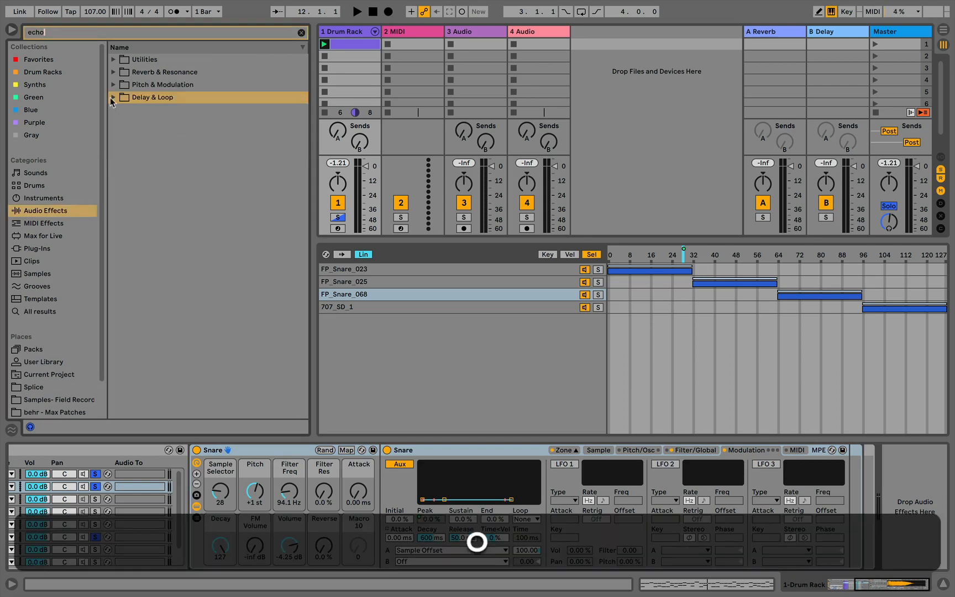
pyautogui.click(112, 97)
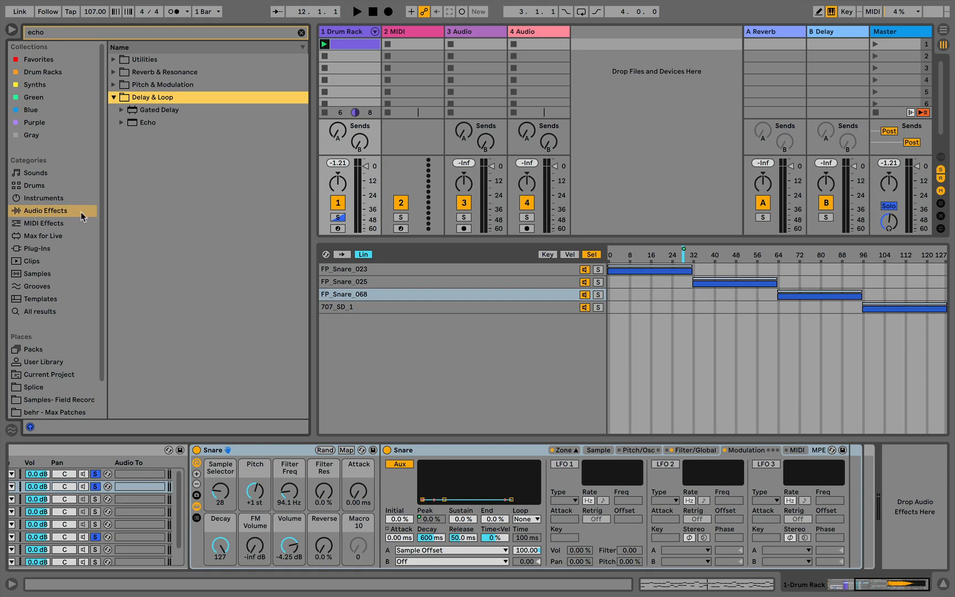
pyautogui.click(133, 124)
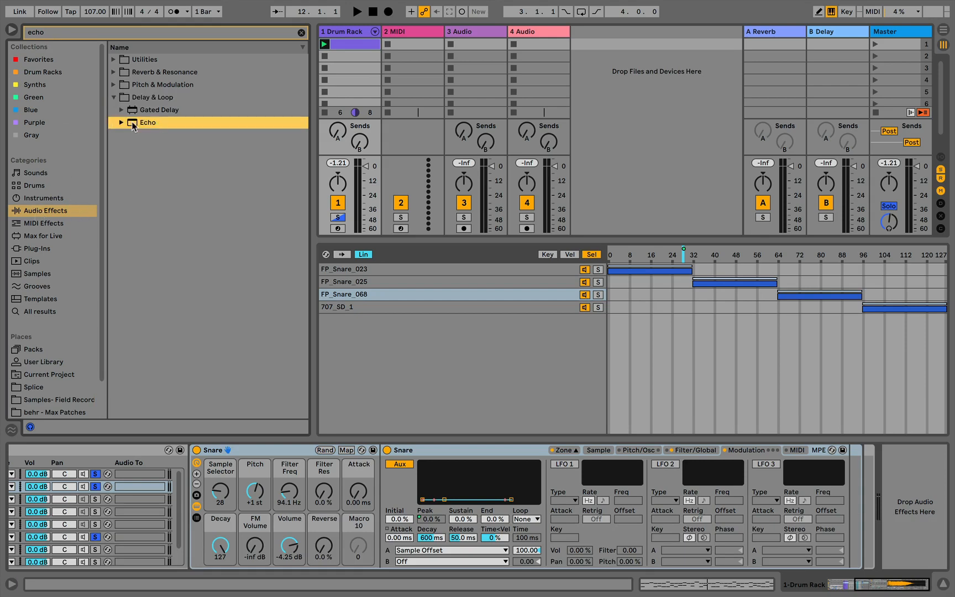
pyautogui.moveTo(724, 418)
pyautogui.mouseDown()
pyautogui.moveTo(871, 473)
pyautogui.moveTo(848, 473)
pyautogui.mouseUp()
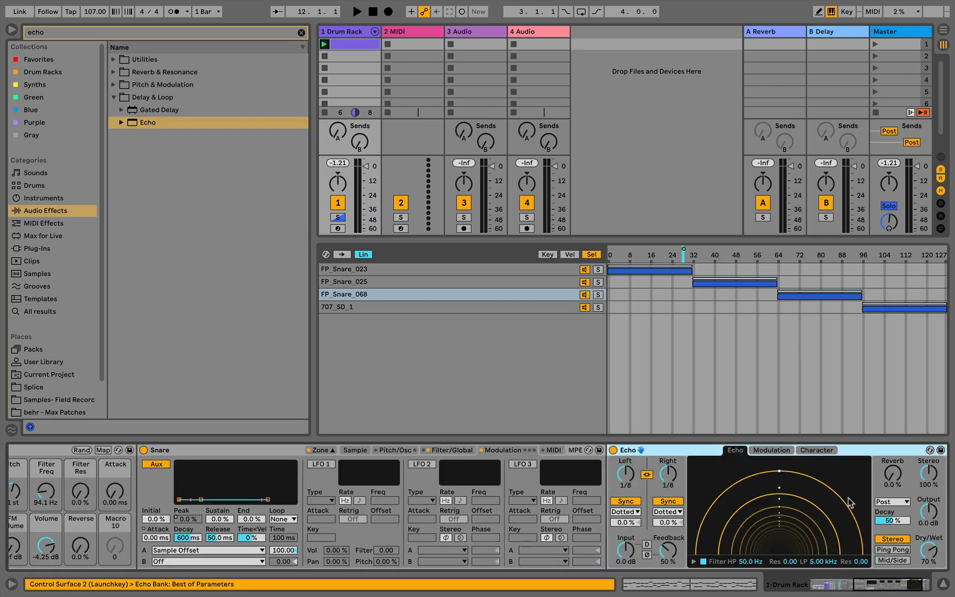
# Step: Set Echo's Dry/Wet to 0 %, switch its delay from Sync to Time and set both linked delay times to 47.2 ms
pyautogui.hscroll(4, 849, 498)
pyautogui.moveTo(831, 548); pyautogui.dragTo(832, 592)
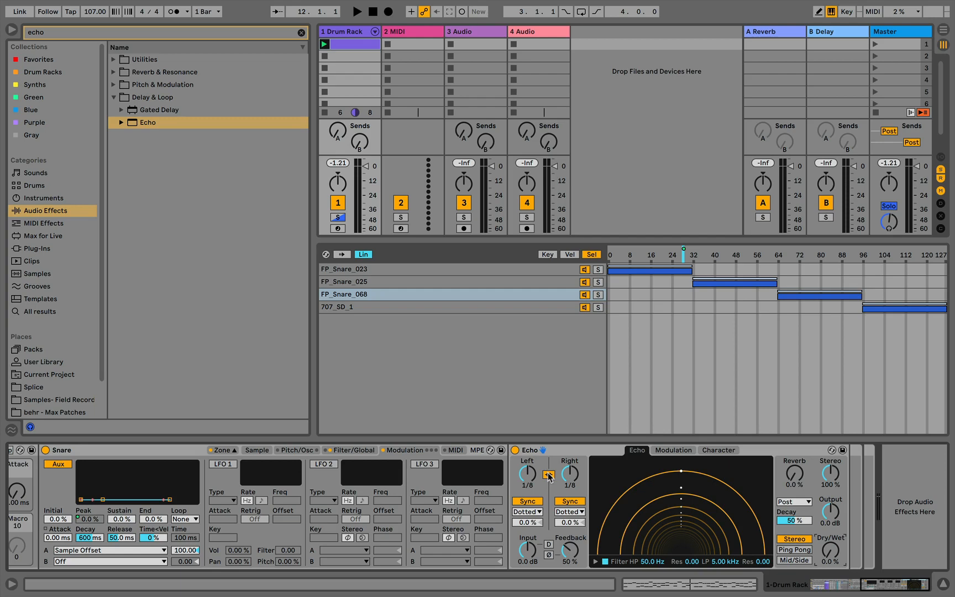
pyautogui.moveTo(529, 472); pyautogui.dragTo(529, 495)
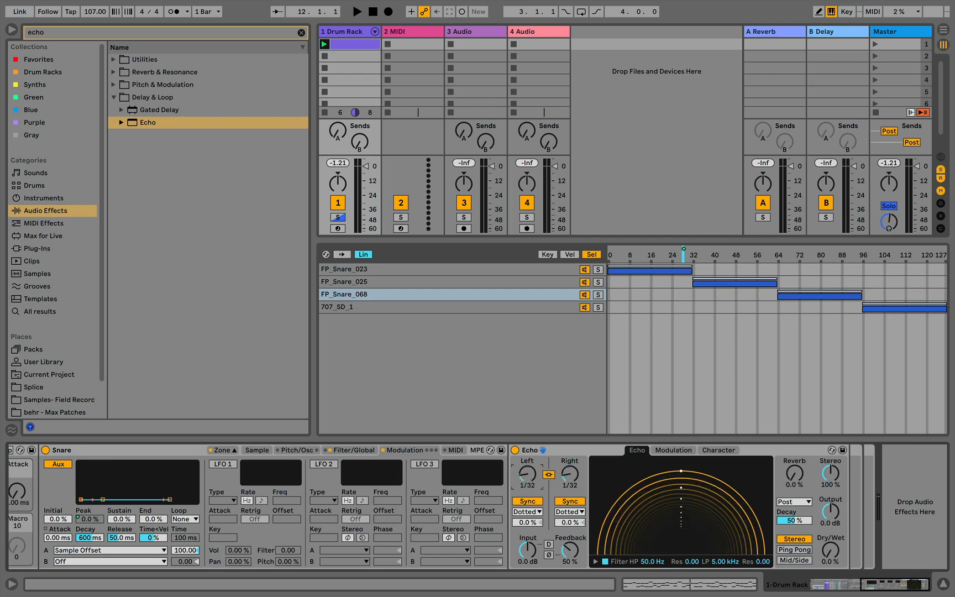
pyautogui.click(529, 501)
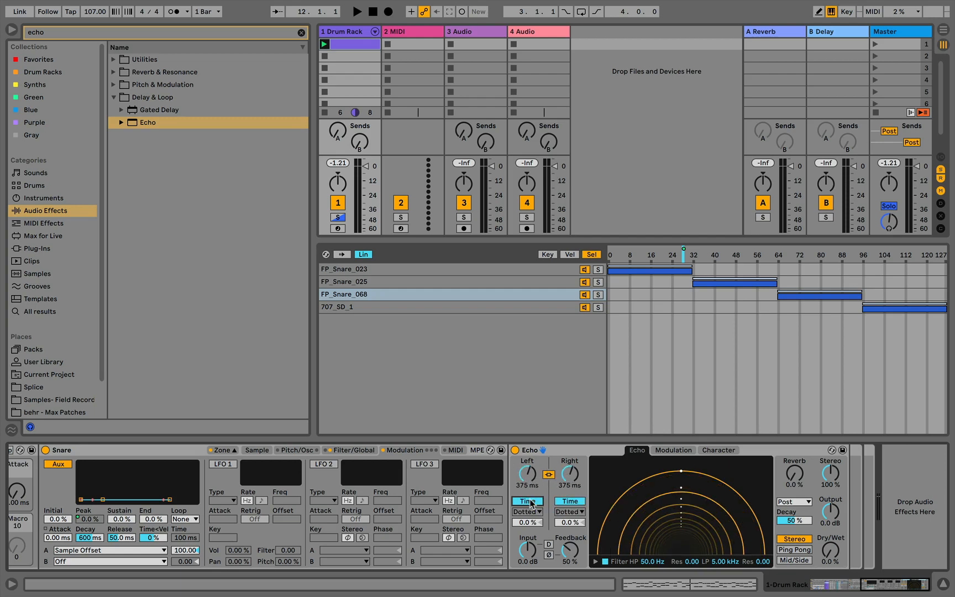
pyautogui.moveTo(528, 474); pyautogui.dragTo(525, 481)
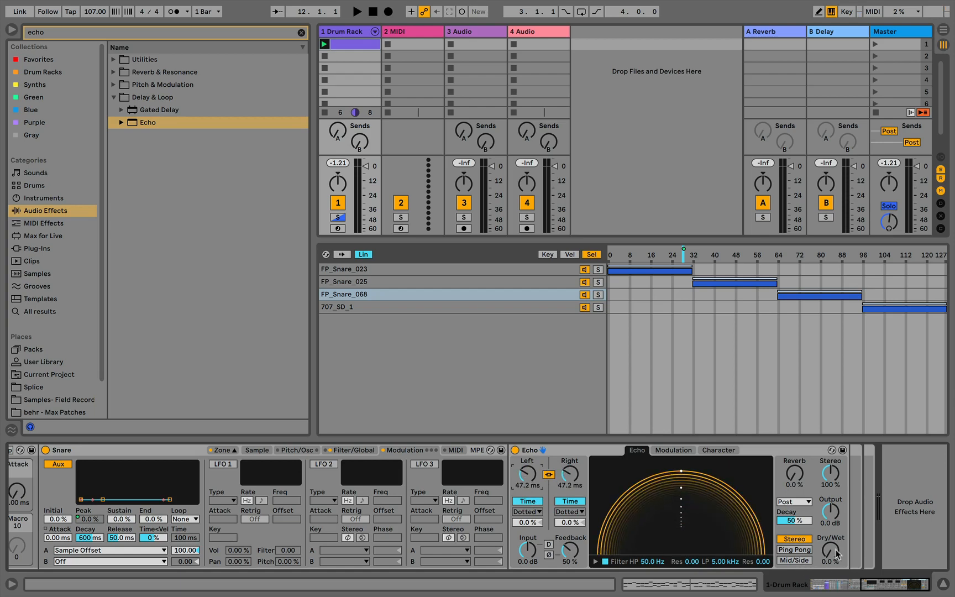
# Step: Lower the Snare's Decay macro to 32 and start playing the pattern
pyautogui.hscroll(-10, 357, 517)
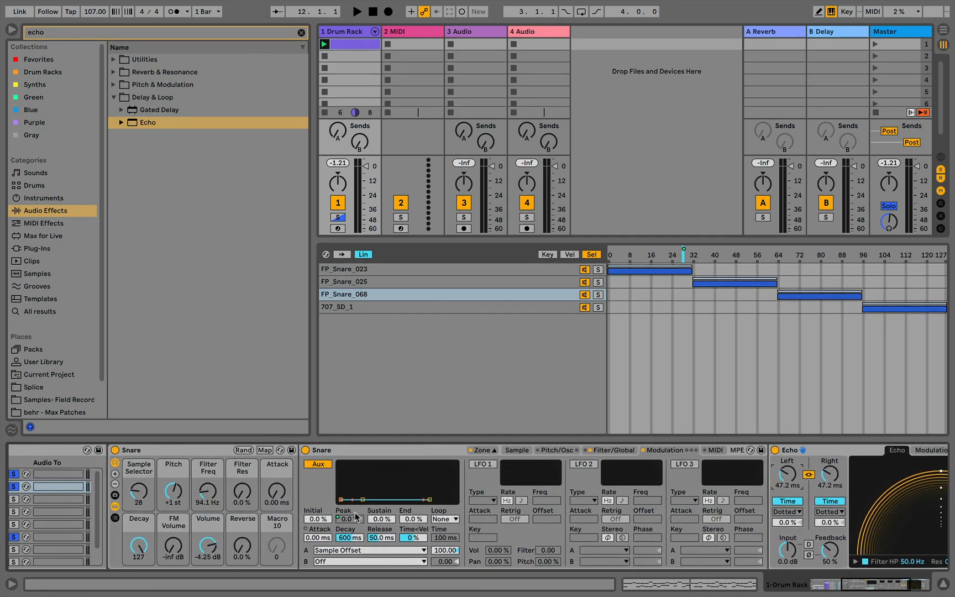
pyautogui.moveTo(138, 546); pyautogui.dragTo(138, 575)
pyautogui.press('space')
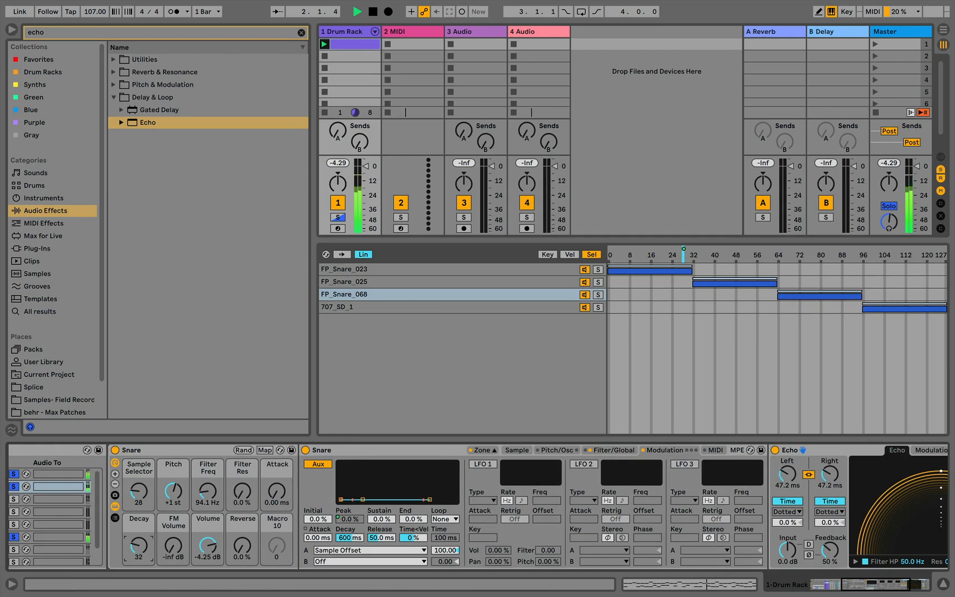
# Step: Raise Echo's Reverb to 37 % and its Dry/Wet to 24 % while the pattern plays
pyautogui.hscroll(5, 423, 528)
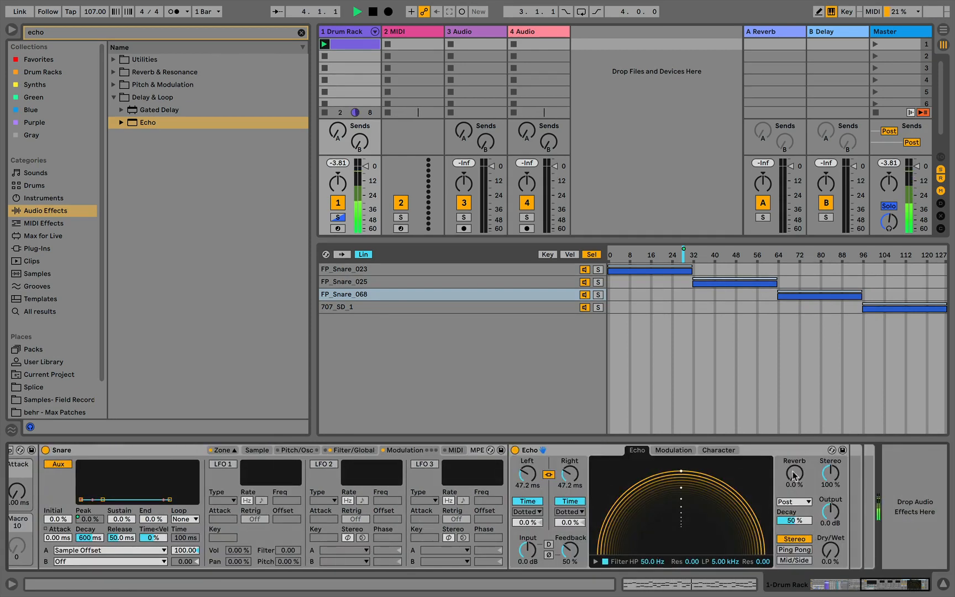
pyautogui.moveTo(794, 474); pyautogui.dragTo(794, 451)
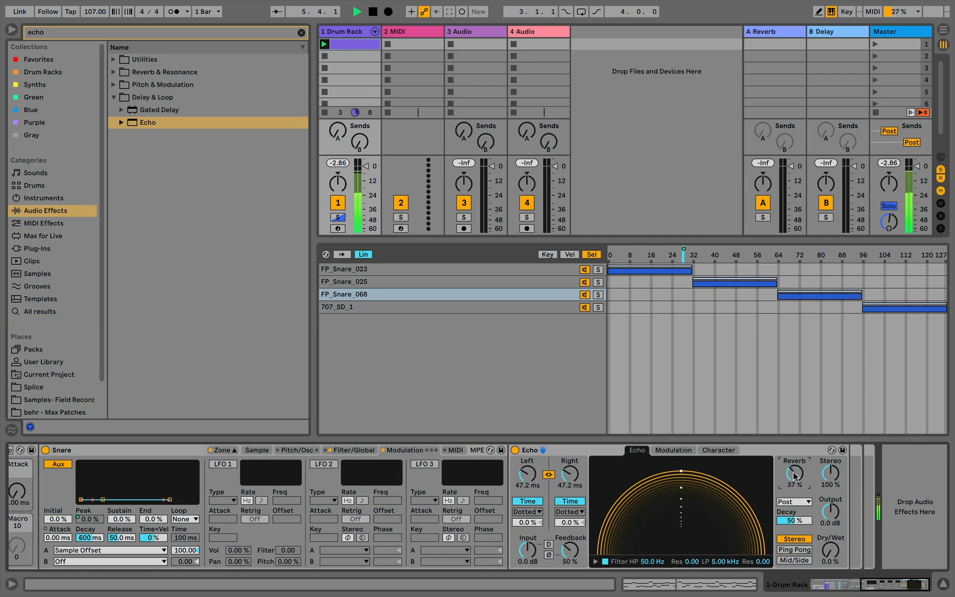
pyautogui.moveTo(833, 557); pyautogui.dragTo(834, 549)
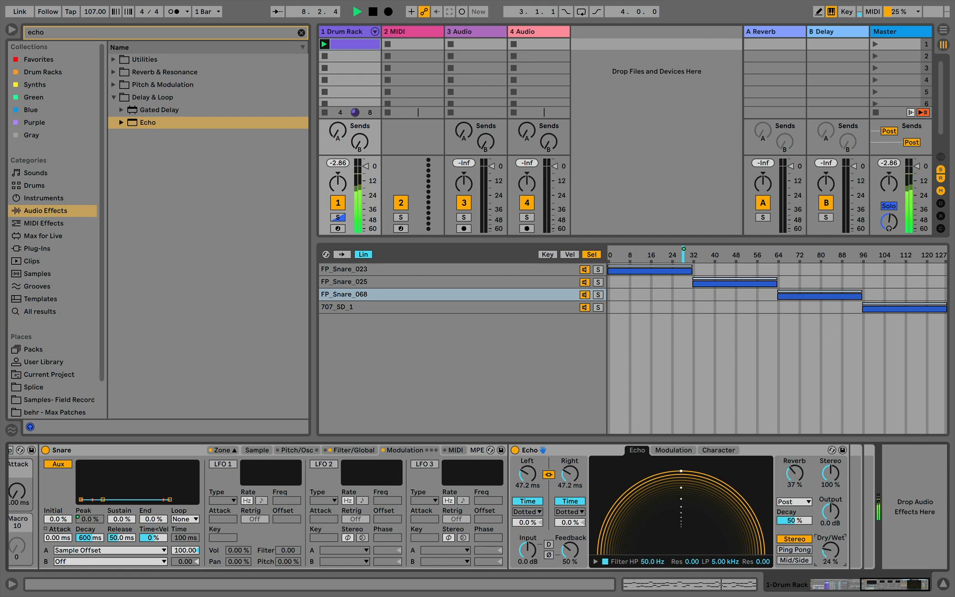
# Step: Set Echo's linked delay times to 76.2 ms, Feedback to 37 % and Dry/Wet to 24 % during playback, then stop the pattern
pyautogui.moveTo(834, 550); pyautogui.dragTo(833, 548)
pyautogui.moveTo(575, 476); pyautogui.dragTo(574, 466)
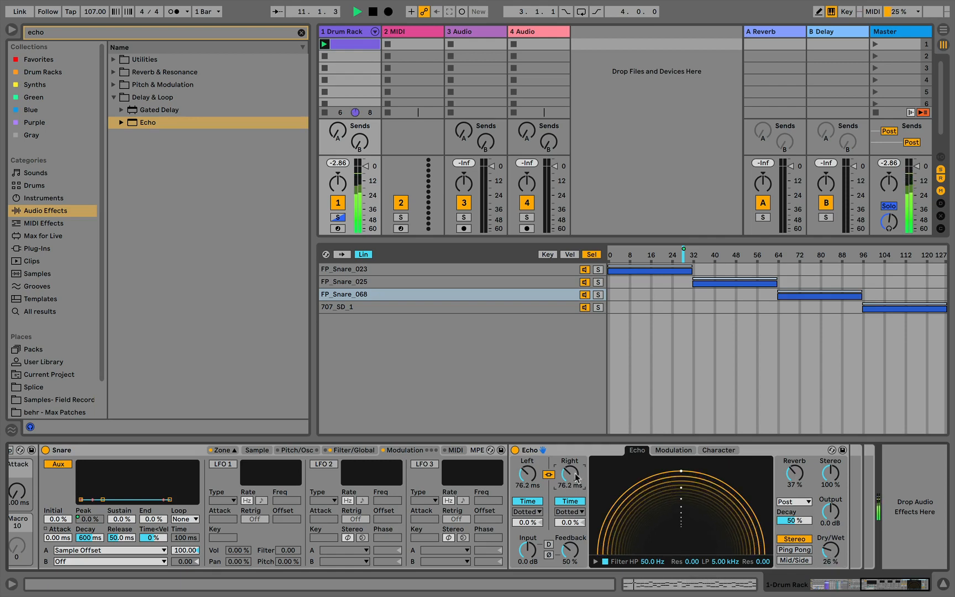
pyautogui.moveTo(570, 550); pyautogui.dragTo(570, 554)
pyautogui.moveTo(830, 549); pyautogui.dragTo(830, 541)
pyautogui.moveTo(830, 549); pyautogui.dragTo(831, 544)
pyautogui.press('space')
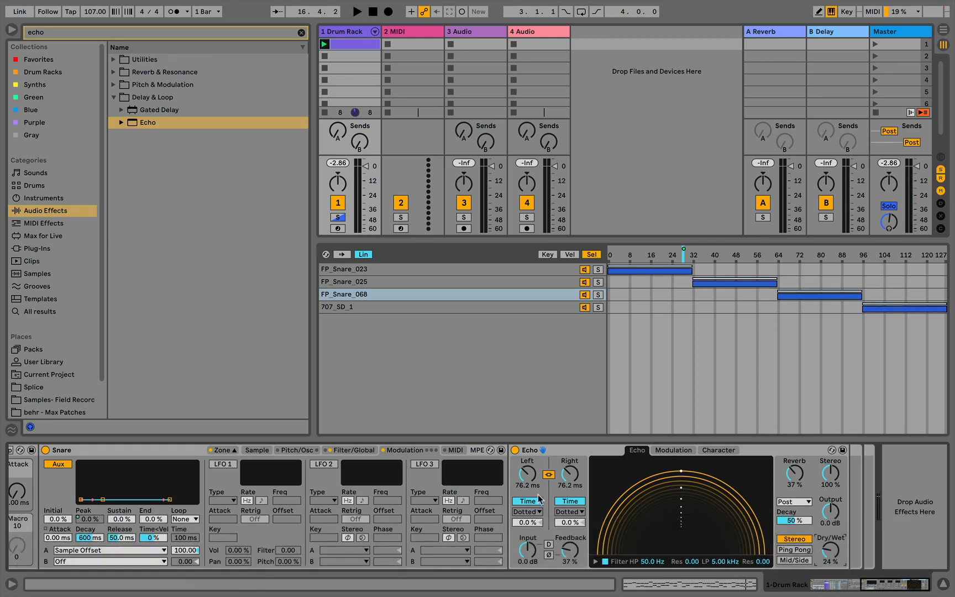
# Step: Try Echo's linked delay at 39.5 ms and its unlinked right delay at 8.48 ms in Time mode, then relink both channels
pyautogui.moveTo(527, 474); pyautogui.dragTo(526, 502)
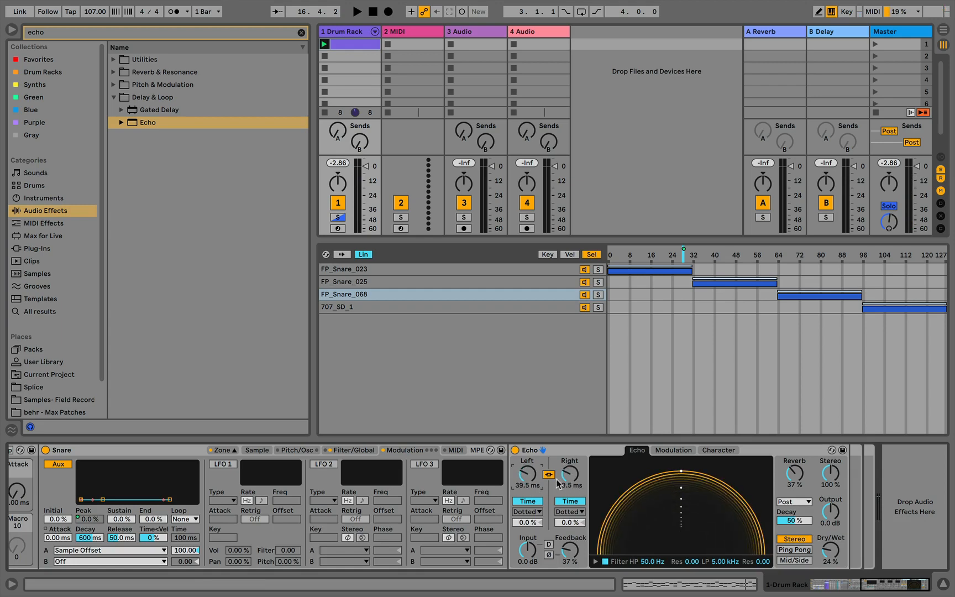
pyautogui.click(549, 475)
pyautogui.click(570, 500)
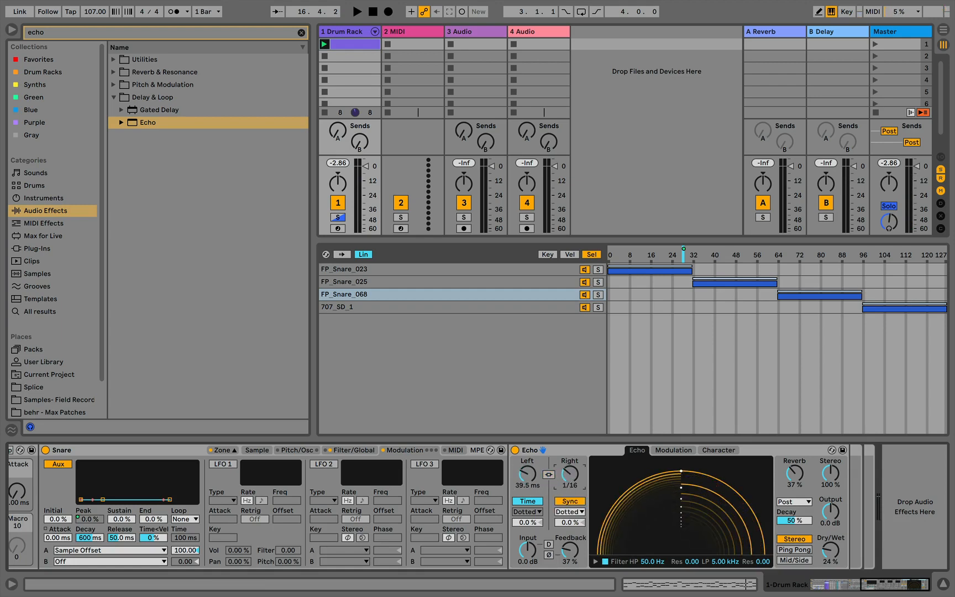
pyautogui.click(571, 500)
pyautogui.moveTo(571, 476); pyautogui.dragTo(571, 498)
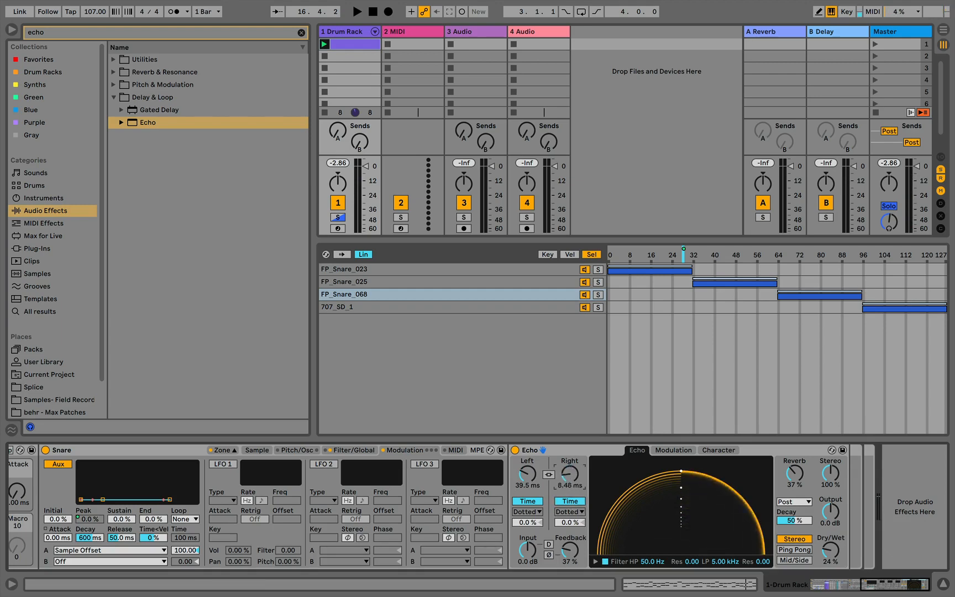
pyautogui.click(548, 474)
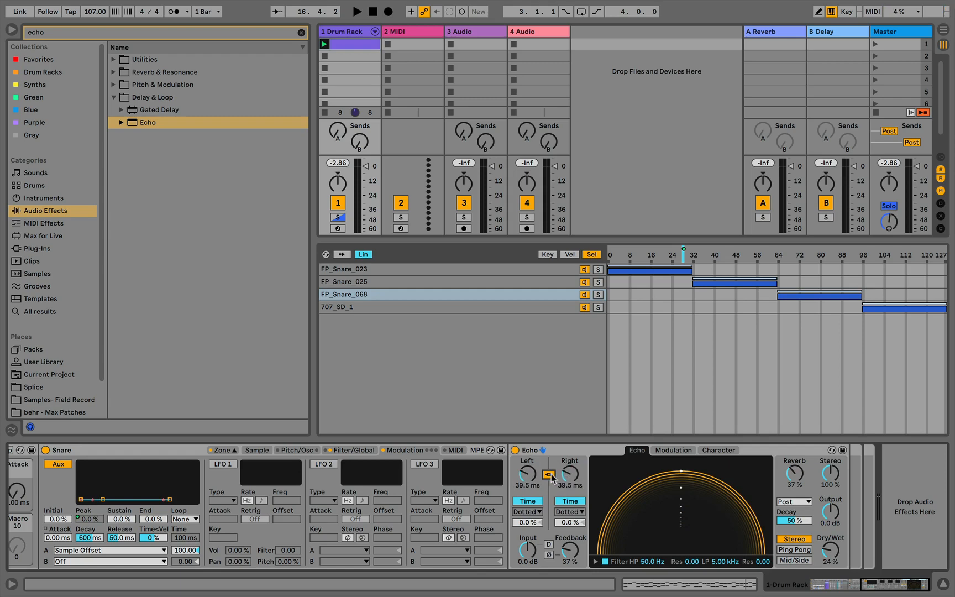
# Step: Set Echo's linked left and right delay times to 51.3 ms
pyautogui.moveTo(528, 473); pyautogui.dragTo(534, 497)
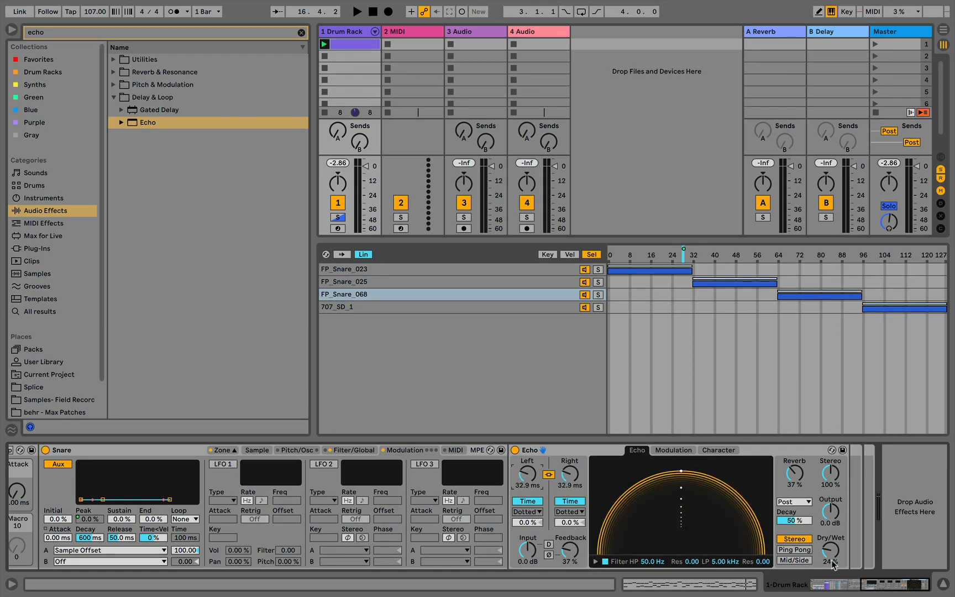
pyautogui.click(796, 475)
pyautogui.moveTo(527, 473)
pyautogui.mouseDown()
pyautogui.moveTo(528, 495)
pyautogui.moveTo(528, 442)
pyautogui.moveTo(527, 459)
pyautogui.mouseUp()
# Step: Extend the Snare rack to twelve macros and map Echo's Dry/Wet to Macro 12
pyautogui.hscroll(-1, 461, 538)
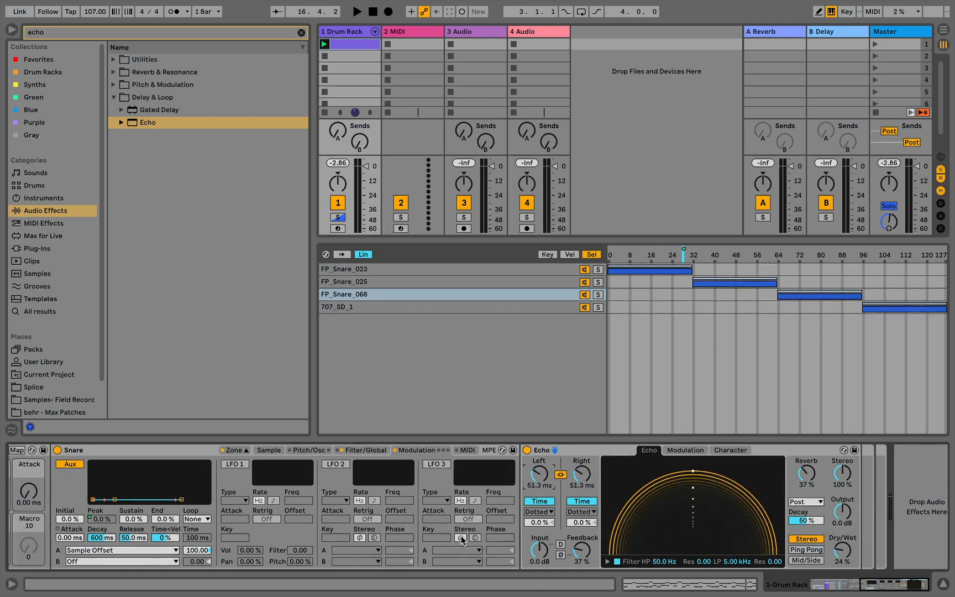
pyautogui.hscroll(-5, 463, 539)
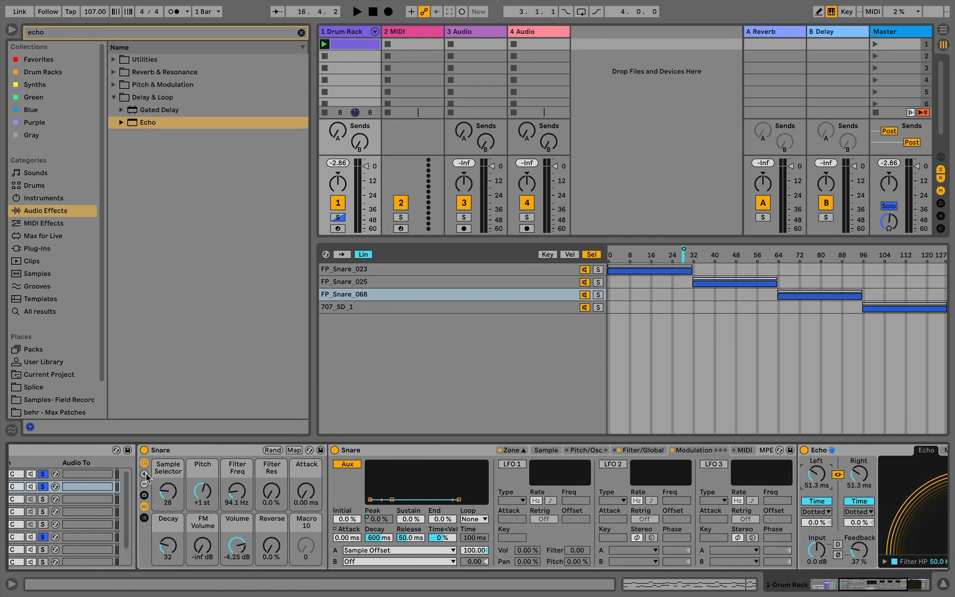
pyautogui.click(145, 475)
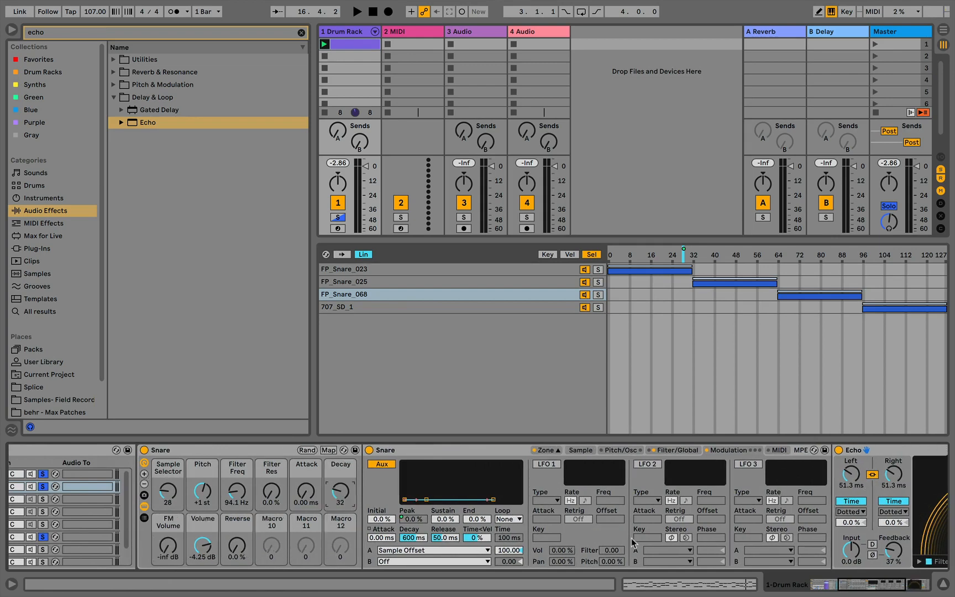
pyautogui.hscroll(6, 634, 543)
pyautogui.rightClick(831, 552)
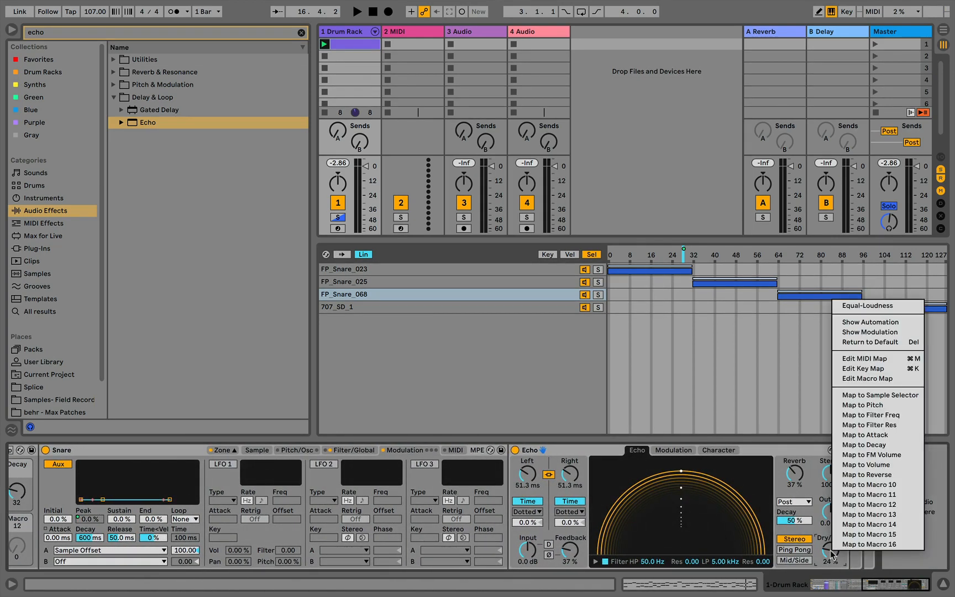
pyautogui.click(891, 505)
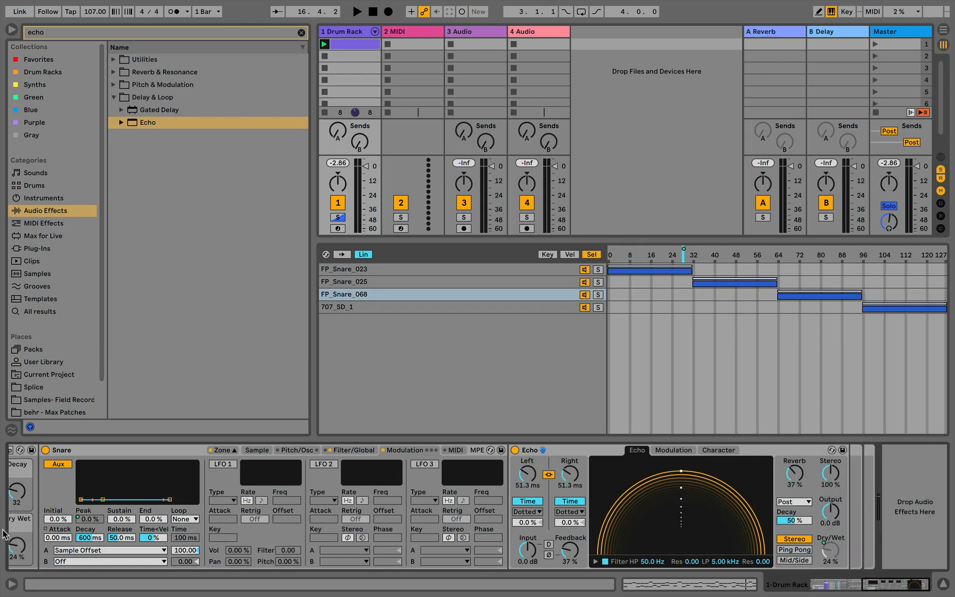
# Step: Rename the Snare rack's Dry Wet macro as "Echo Dry Wet"
pyautogui.hscroll(-5, 199, 532)
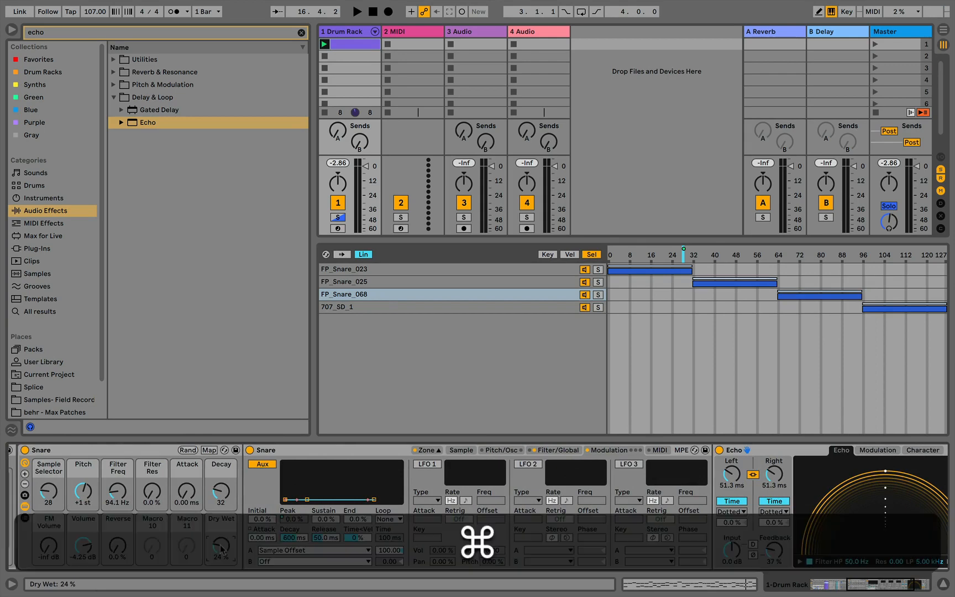
pyautogui.press('super+r')
pyautogui.press('super+Left')
pyautogui.press('Left')
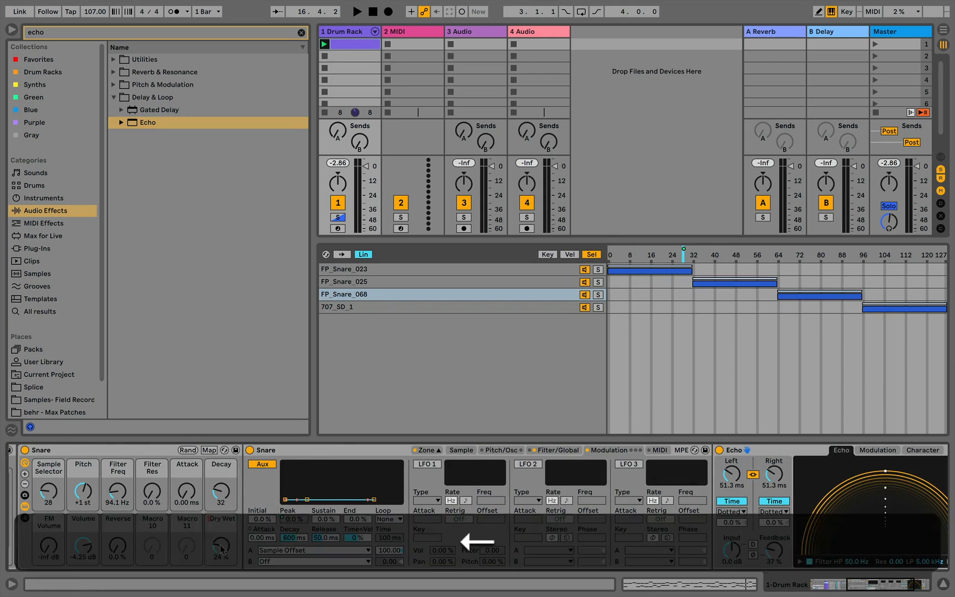
pyautogui.write('Echo')
pyautogui.press('Return')
pyautogui.press('super+r')
pyautogui.press('super+Up')
pyautogui.press('Right')
pyautogui.press('Return')
# Step: Map Echo's left delay time to Macro 10 of the Snare rack and set that macro to 23.8 ms
pyautogui.hscroll(4, 719, 519)
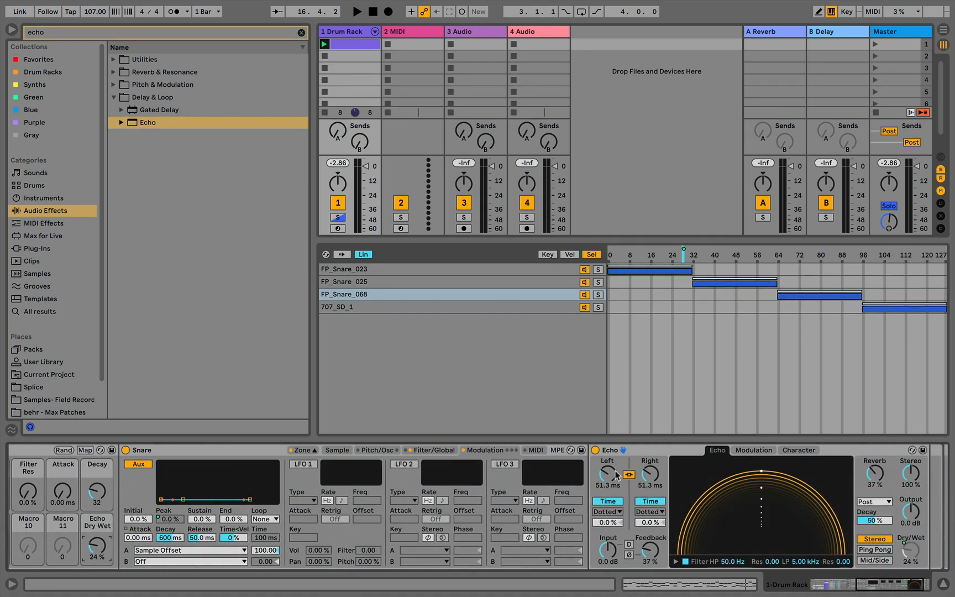
pyautogui.rightClick(608, 472)
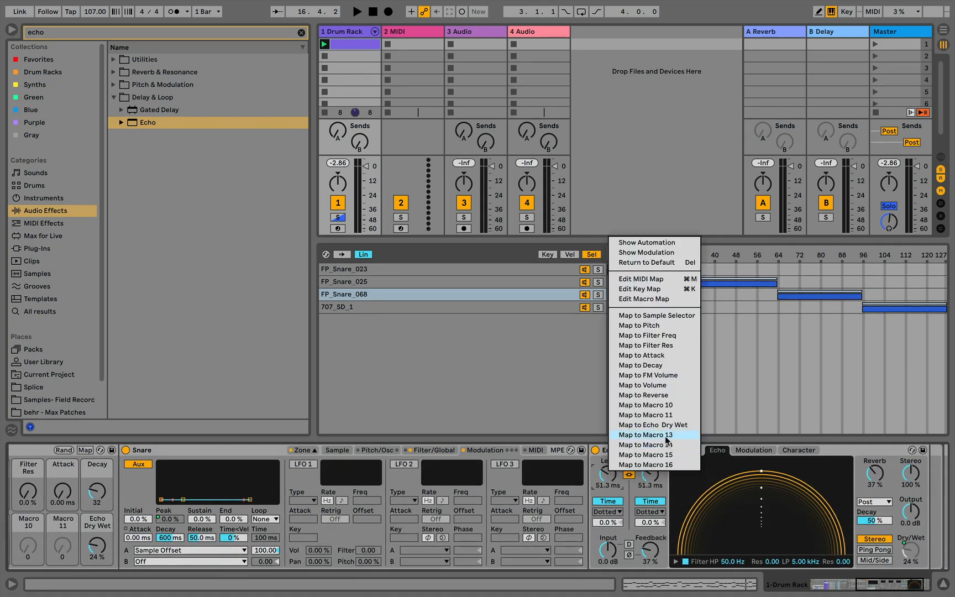
pyautogui.click(662, 409)
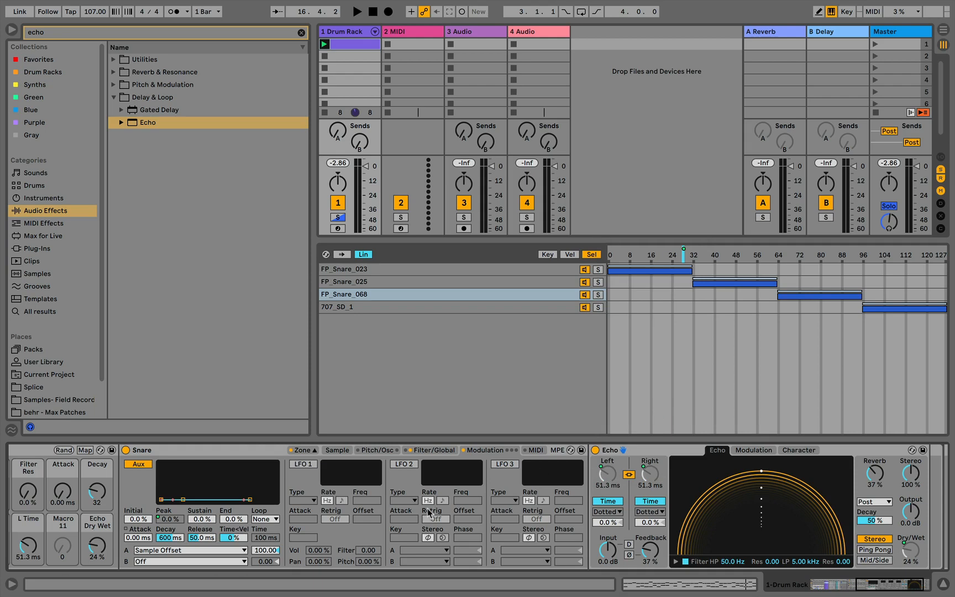
pyautogui.hscroll(-6, 429, 513)
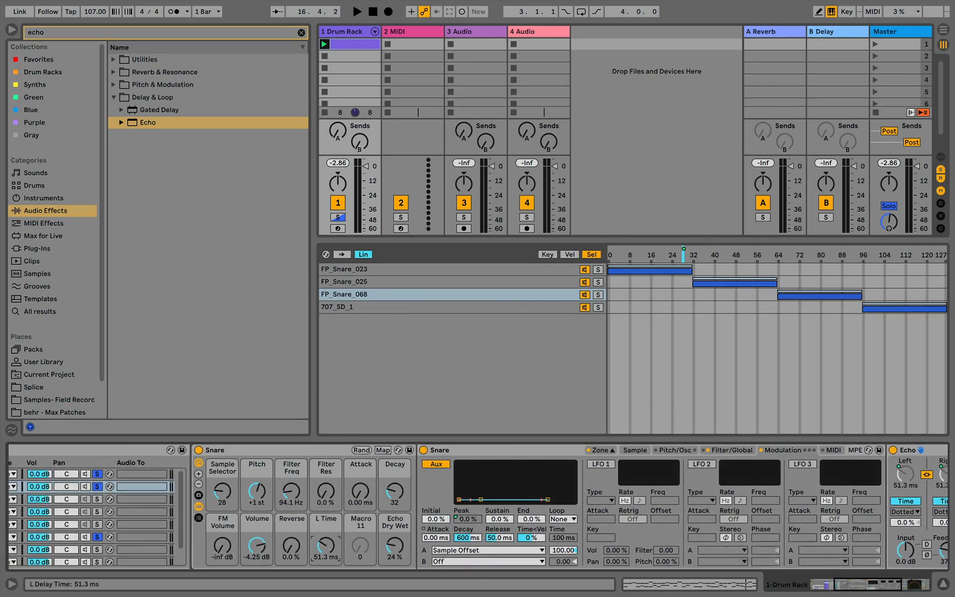
pyautogui.moveTo(329, 543); pyautogui.dragTo(329, 558)
# Step: Collapse the Snare's Sampler device so that the rack's macros and Echo sit side by side
pyautogui.click(476, 452)
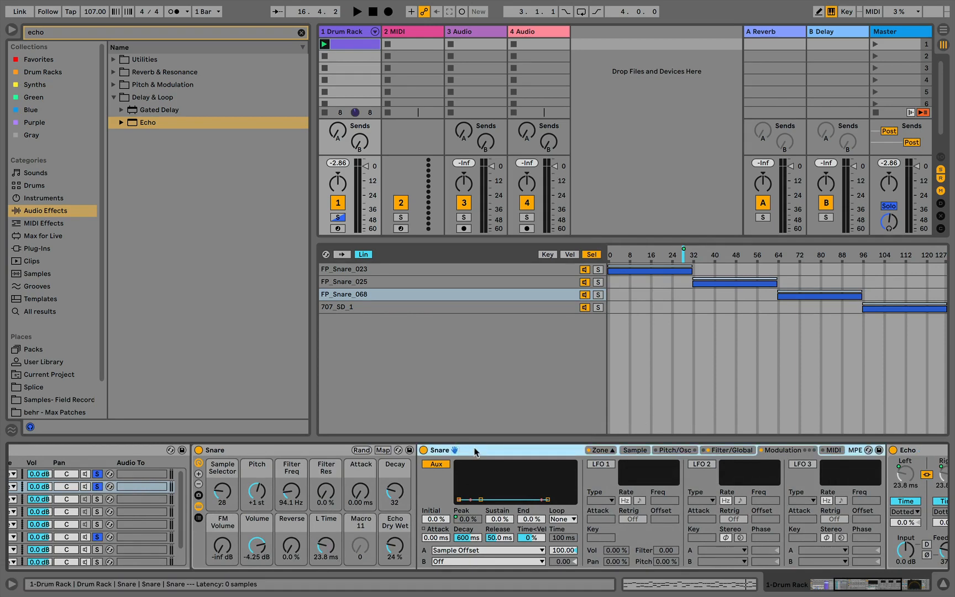
pyautogui.doubleClick(476, 448)
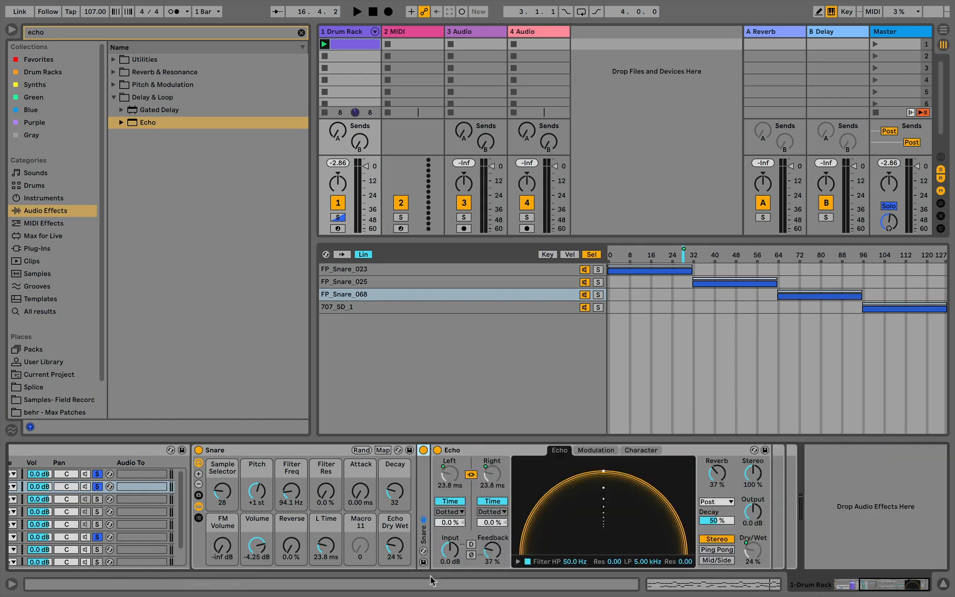
pyautogui.doubleClick(423, 477)
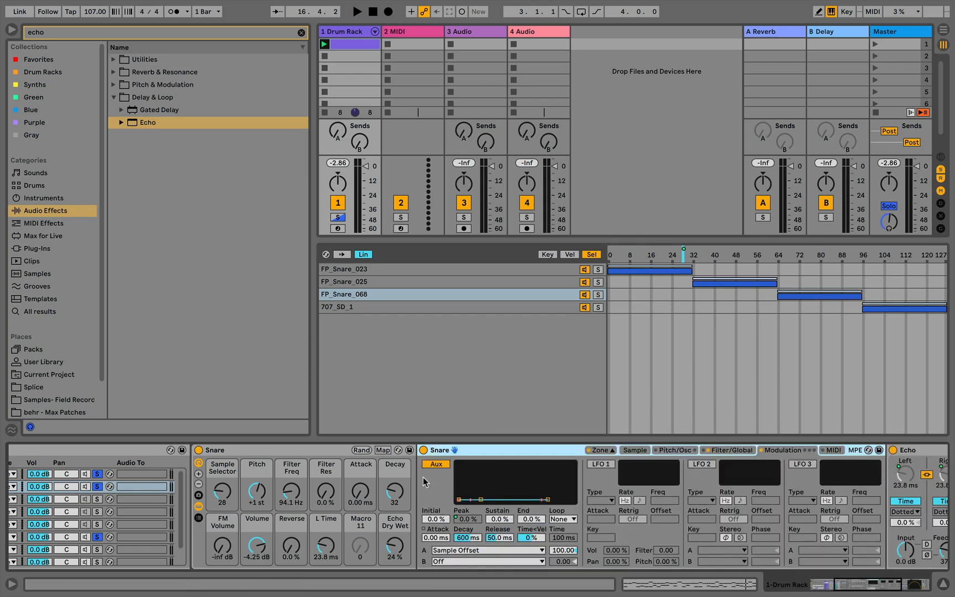
pyautogui.doubleClick(479, 449)
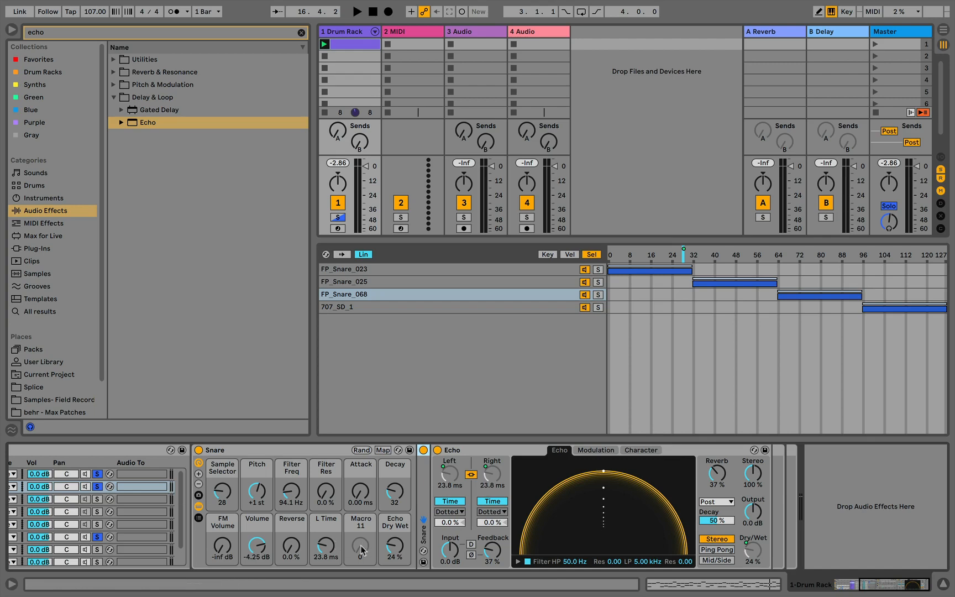
# Step: Rename the Snare rack's L Time macro as "Echo Time"
pyautogui.click(331, 549)
pyautogui.press('super+r')
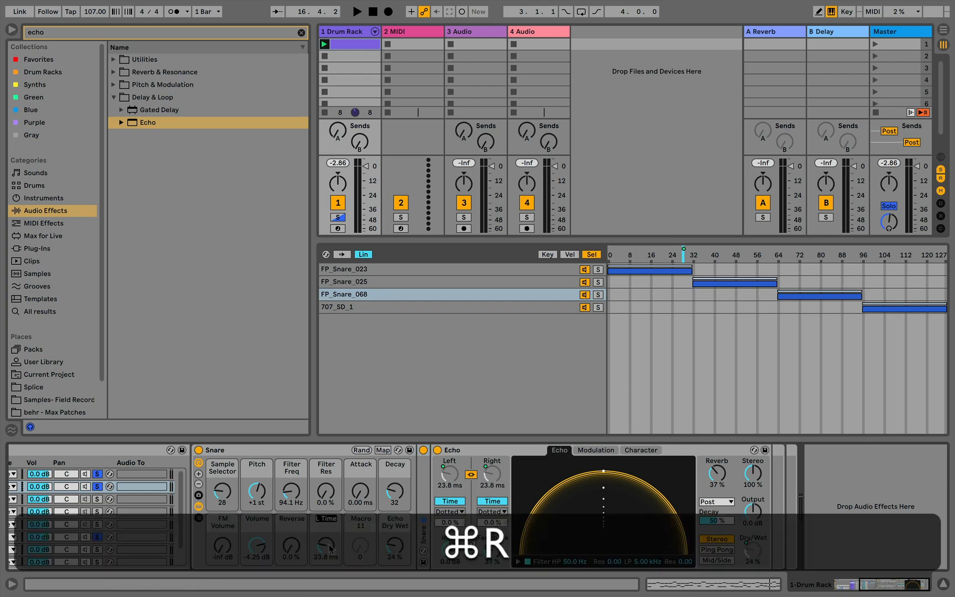
pyautogui.press('Right')
pyautogui.press('BackSpace')
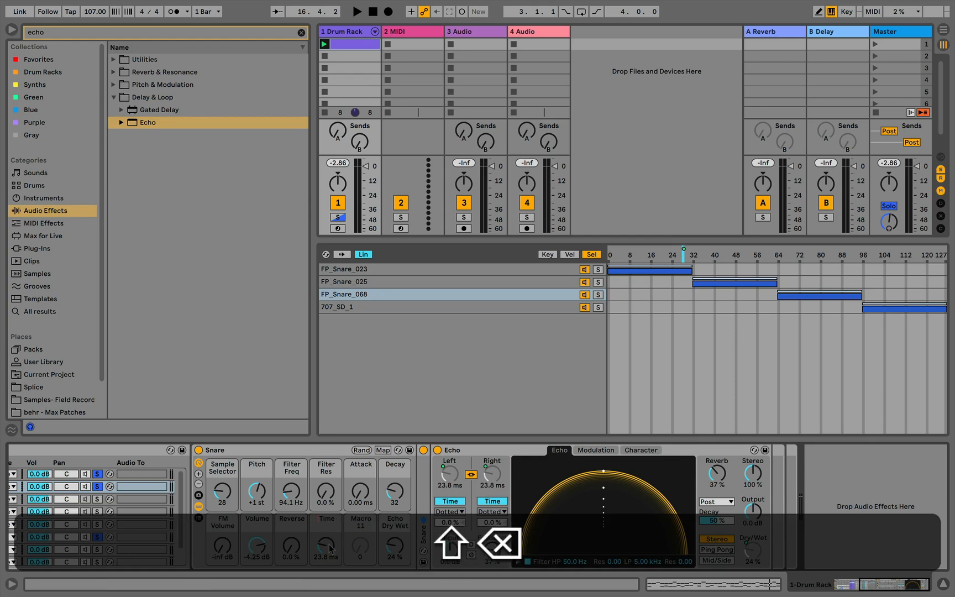
pyautogui.write('Echo')
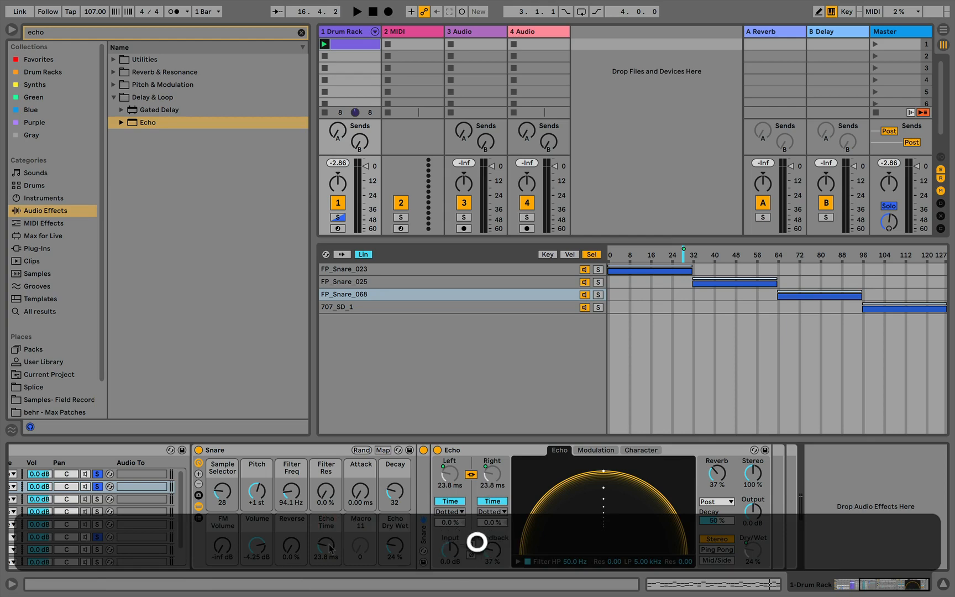
pyautogui.press('Return')
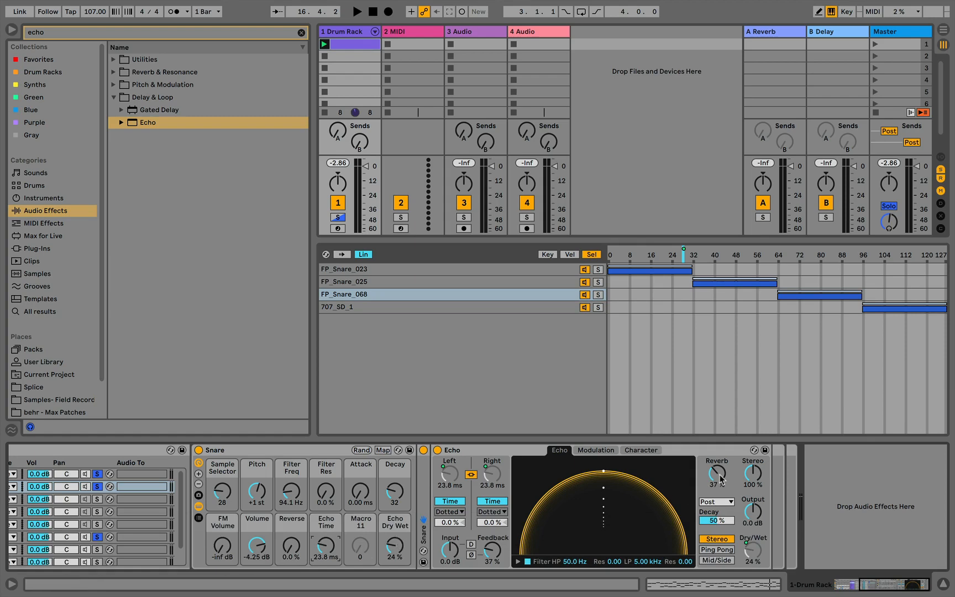
# Step: Lower Echo's Reverb to 20 % and map its Feedback to Macro 11 of the Snare rack
pyautogui.moveTo(720, 479); pyautogui.dragTo(720, 482)
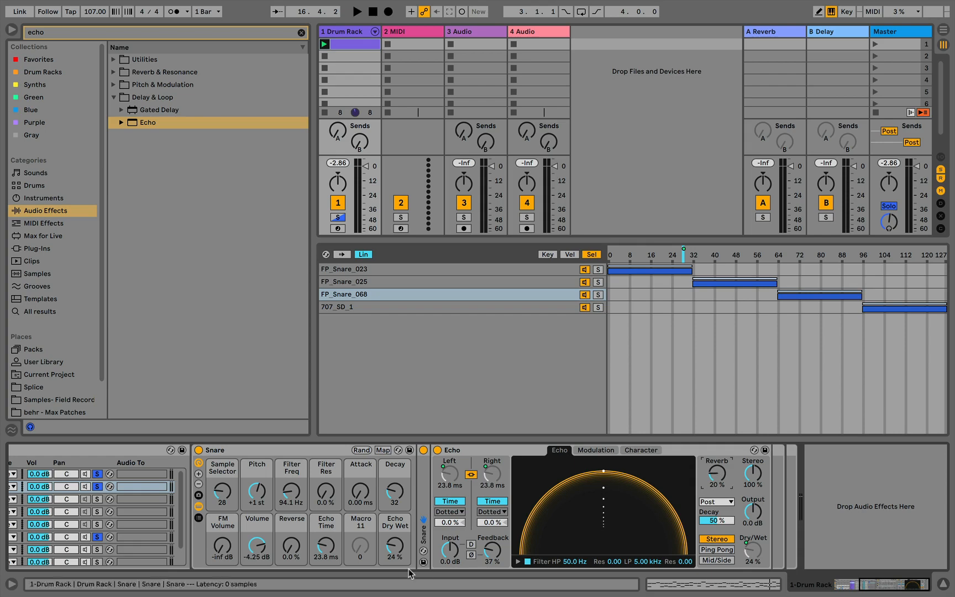
pyautogui.rightClick(361, 548)
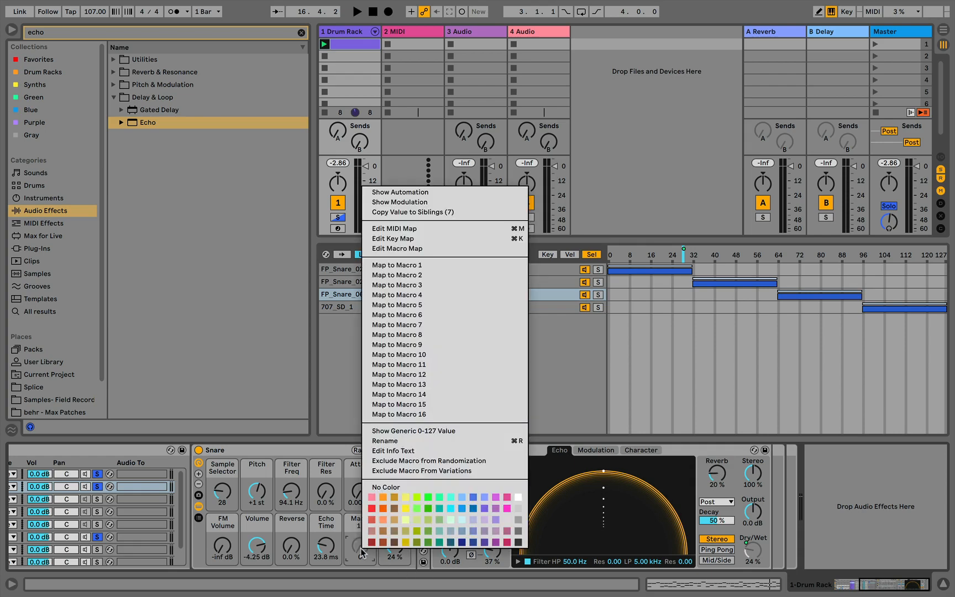
pyautogui.press('Escape')
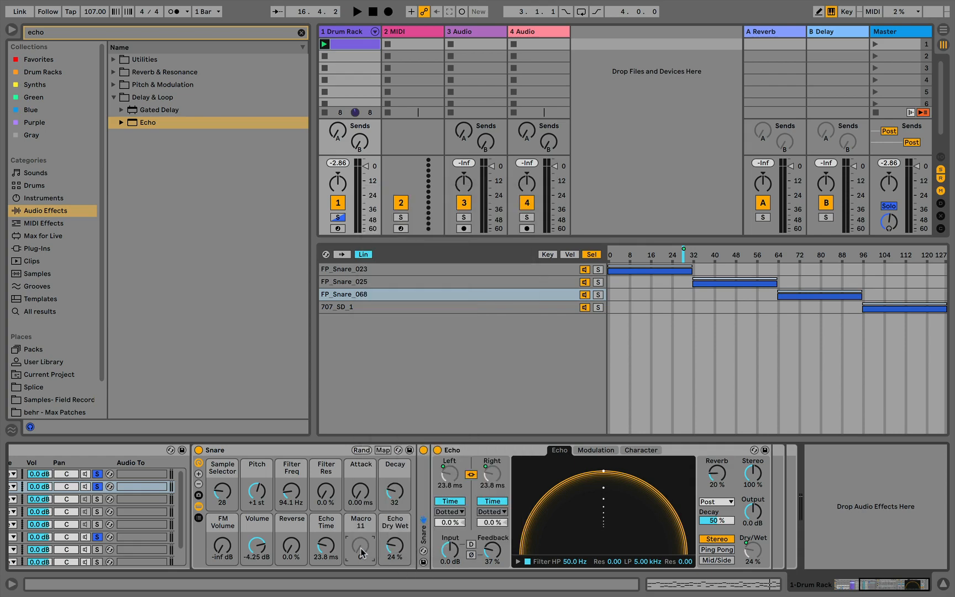
pyautogui.rightClick(496, 551)
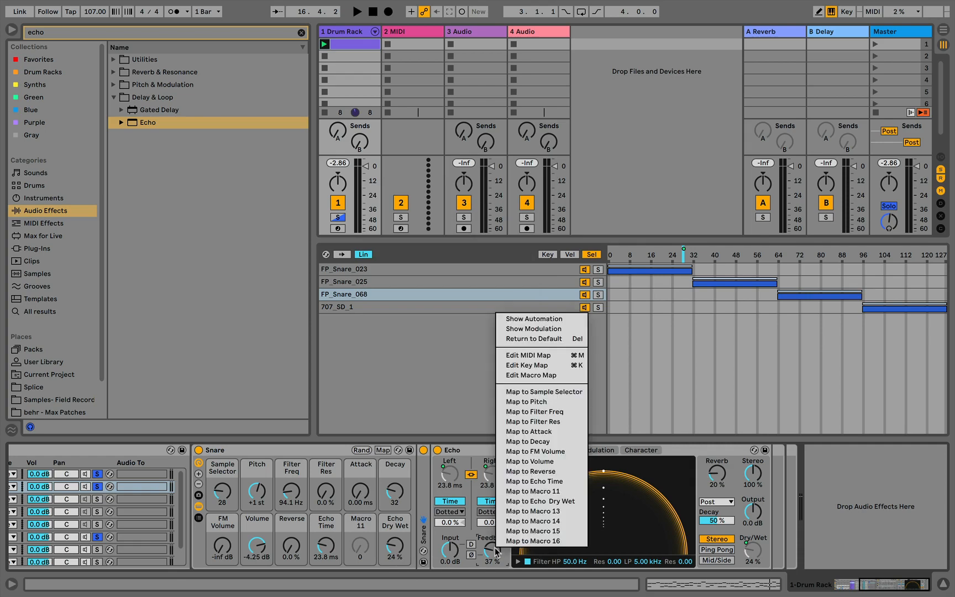
pyautogui.click(554, 491)
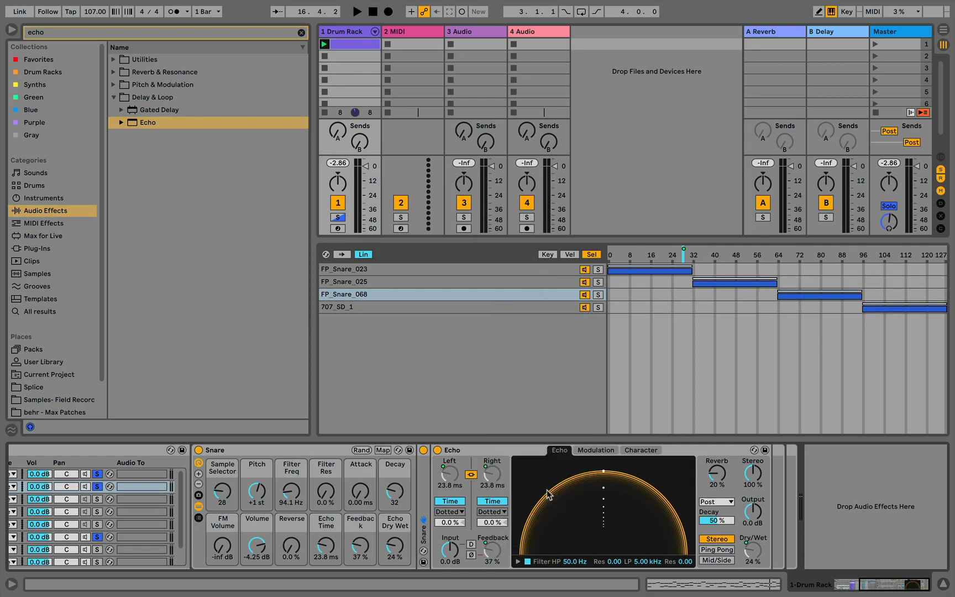
# Step: Rename the Snare rack's Feedback macro as "Echo Feed"
pyautogui.click(359, 551)
pyautogui.press('super+r')
pyautogui.press('super+Right')
pyautogui.press('BackSpace')
pyautogui.press('BackSpace')
pyautogui.press('BackSpace')
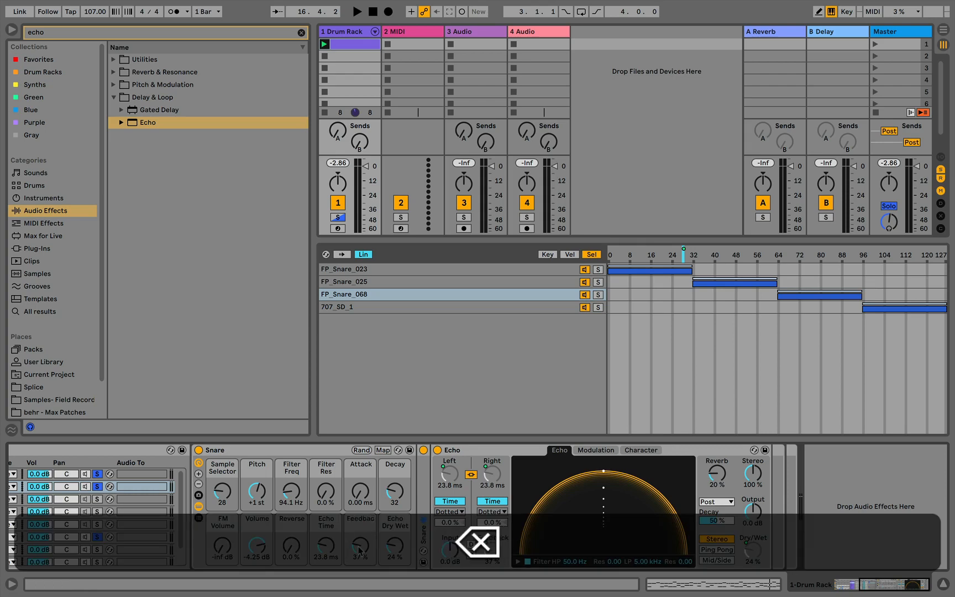
pyautogui.press('Left')
pyautogui.press('Left')
pyautogui.press('Left')
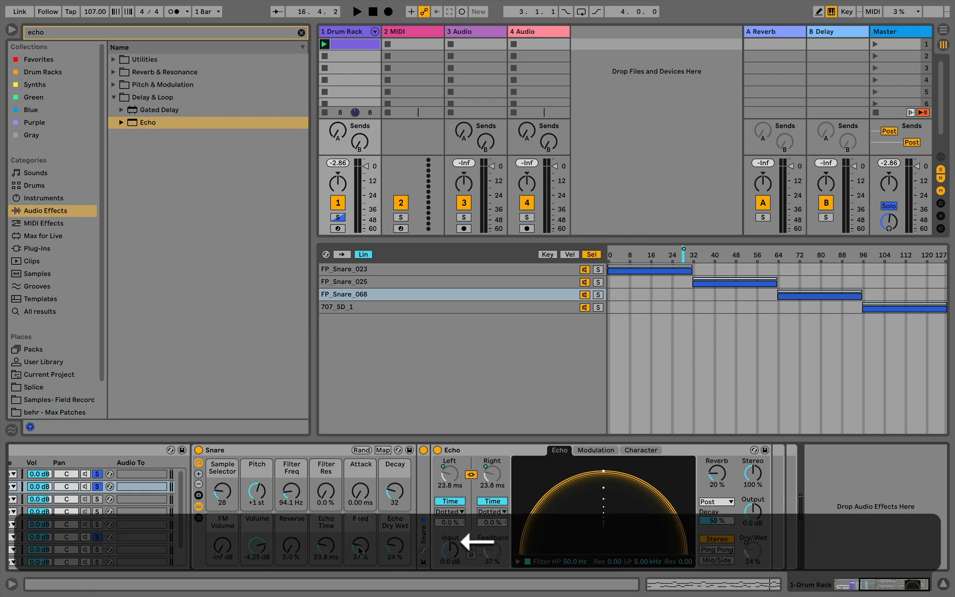
pyautogui.press('Left')
pyautogui.write('Echo')
pyautogui.press('Return')
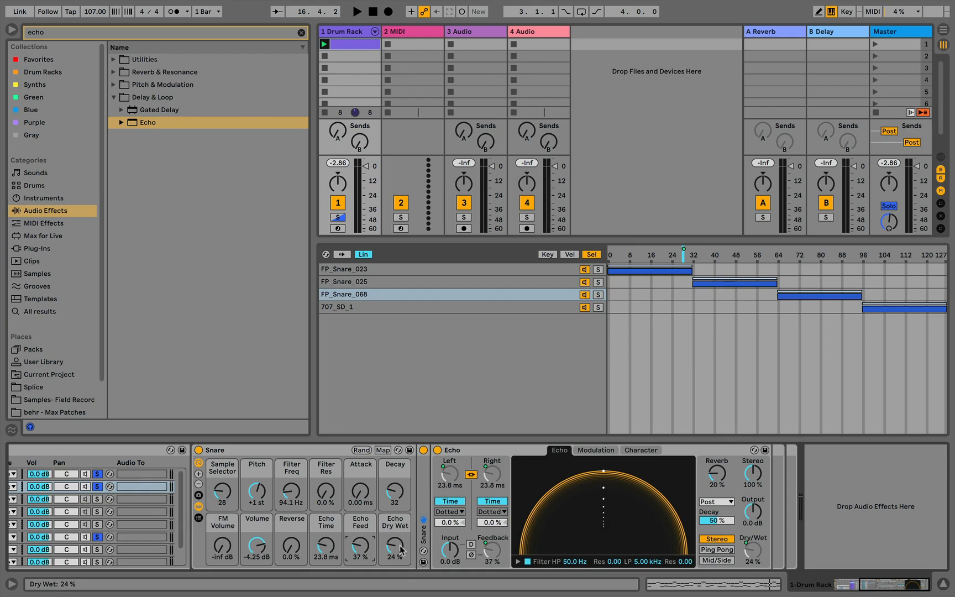
# Step: Play the pattern and raise the Echo Dry Wet macro to 43 % and the Echo Feed macro to 89 %
pyautogui.press('space')
pyautogui.moveTo(401, 550); pyautogui.dragTo(395, 543)
pyautogui.moveTo(361, 548); pyautogui.dragTo(361, 516)
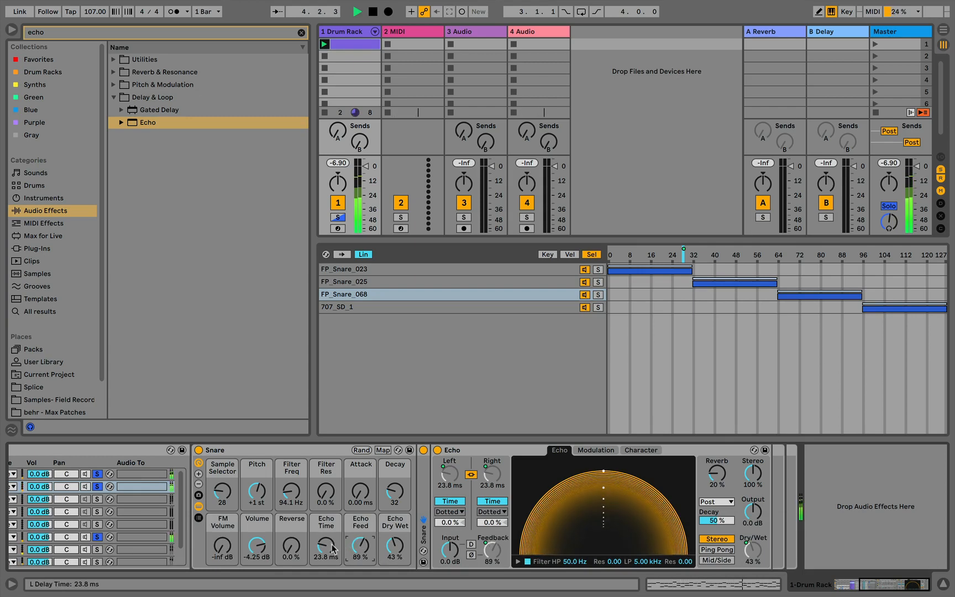
# Step: Set the Snare rack's Echo Time macro to 32.0 ms and lower its Echo Dry Wet macro to 24 %
pyautogui.moveTo(333, 549)
pyautogui.mouseDown()
pyautogui.moveTo(332, 533)
pyautogui.moveTo(333, 548)
pyautogui.mouseUp()
pyautogui.moveTo(394, 546); pyautogui.dragTo(394, 557)
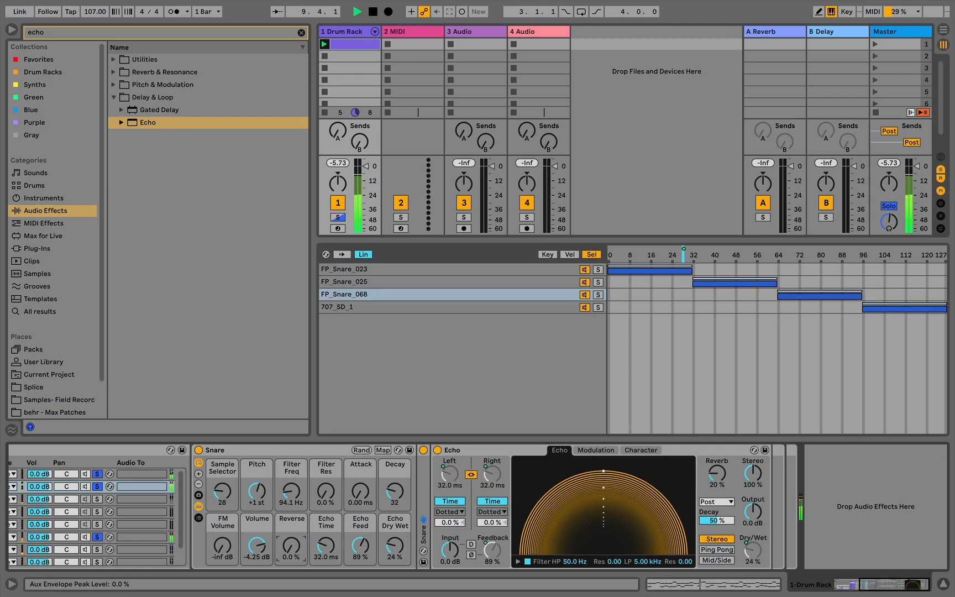
pyautogui.moveTo(291, 547)
pyautogui.mouseDown()
pyautogui.moveTo(292, 507)
pyautogui.moveTo(291, 558)
pyautogui.mouseUp()
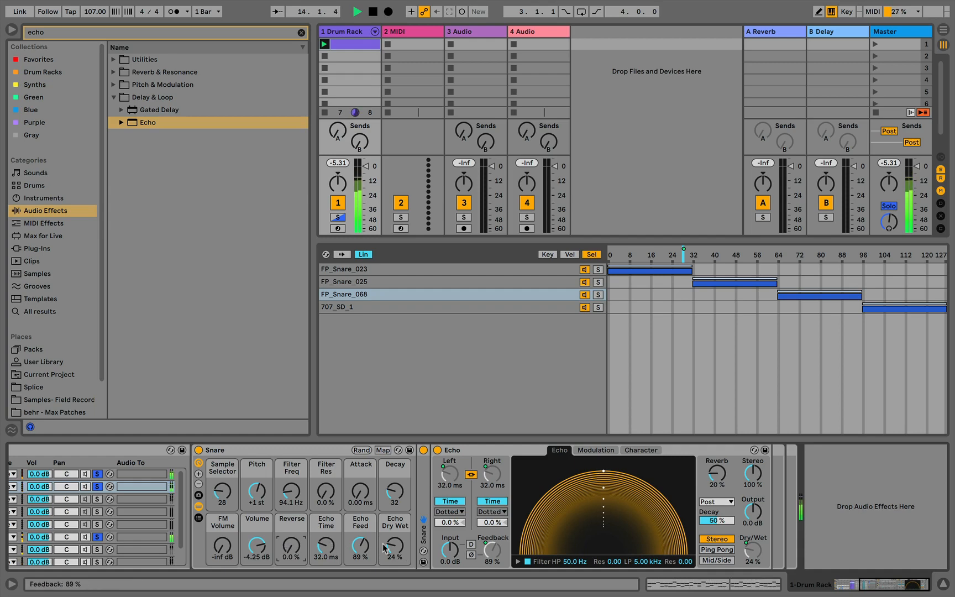
# Step: Raise the Snare rack's Decay macro to 86, lower Echo Dry Wet to 8.7 %, and stop playback
pyautogui.moveTo(385, 548); pyautogui.dragTo(385, 545)
pyautogui.moveTo(393, 494); pyautogui.dragTo(393, 468)
pyautogui.click(392, 538)
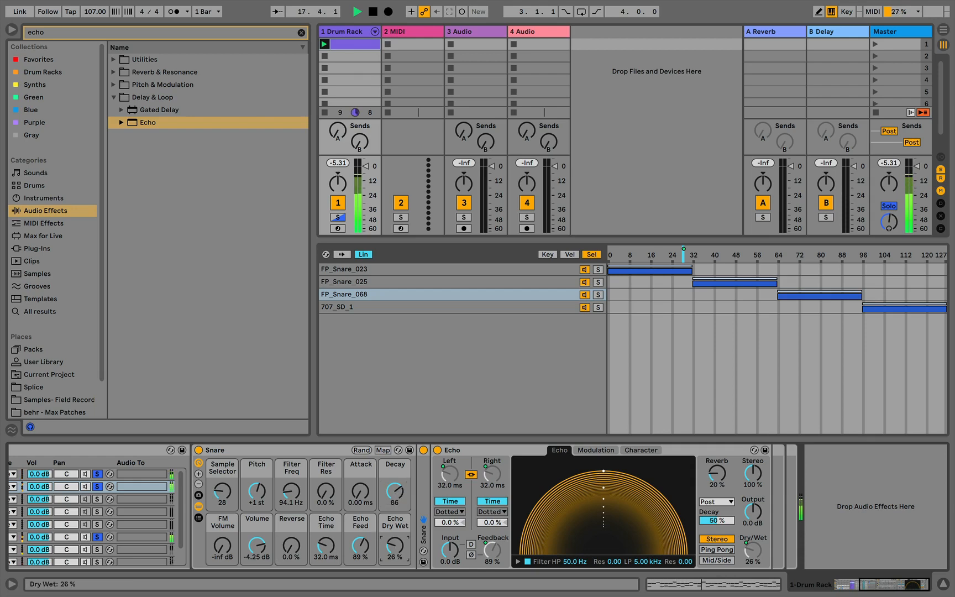
pyautogui.moveTo(392, 538); pyautogui.dragTo(392, 548)
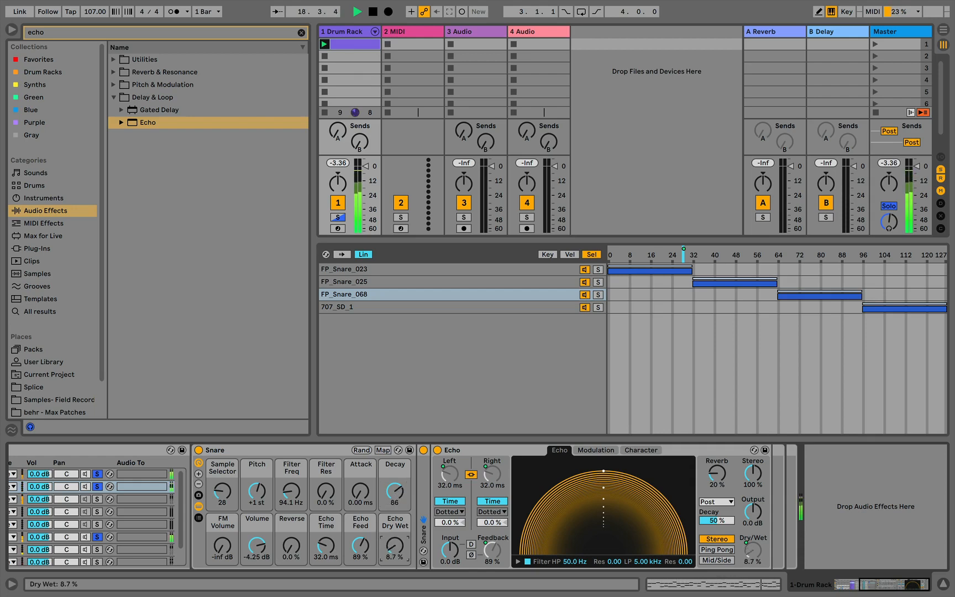
pyautogui.press('space')
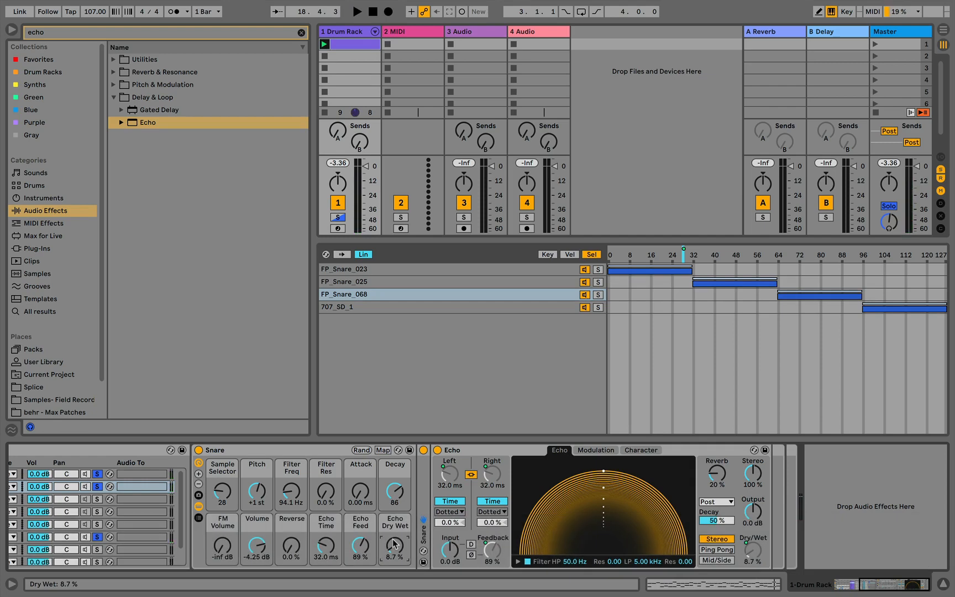
# Step: Turn off sync for Echo's modulation, set its frequency to 0.13 Hz and its delay modulation to 100 %
pyautogui.click(597, 451)
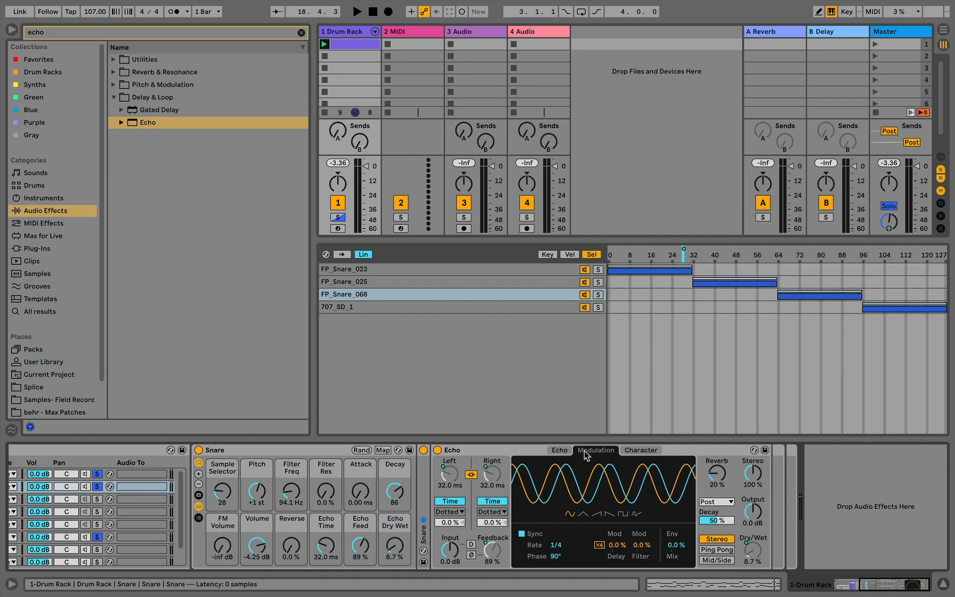
pyautogui.click(522, 534)
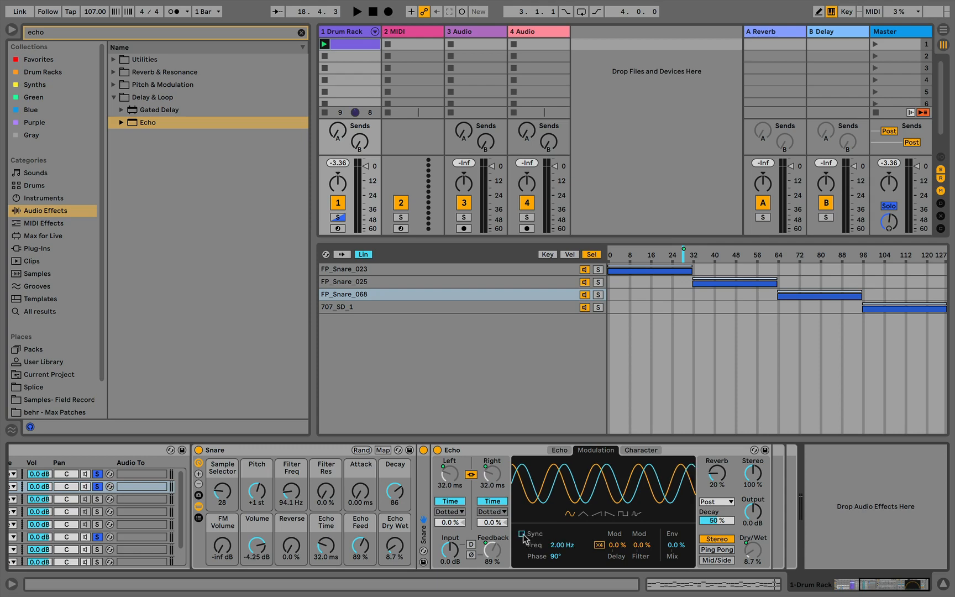
pyautogui.click(522, 534)
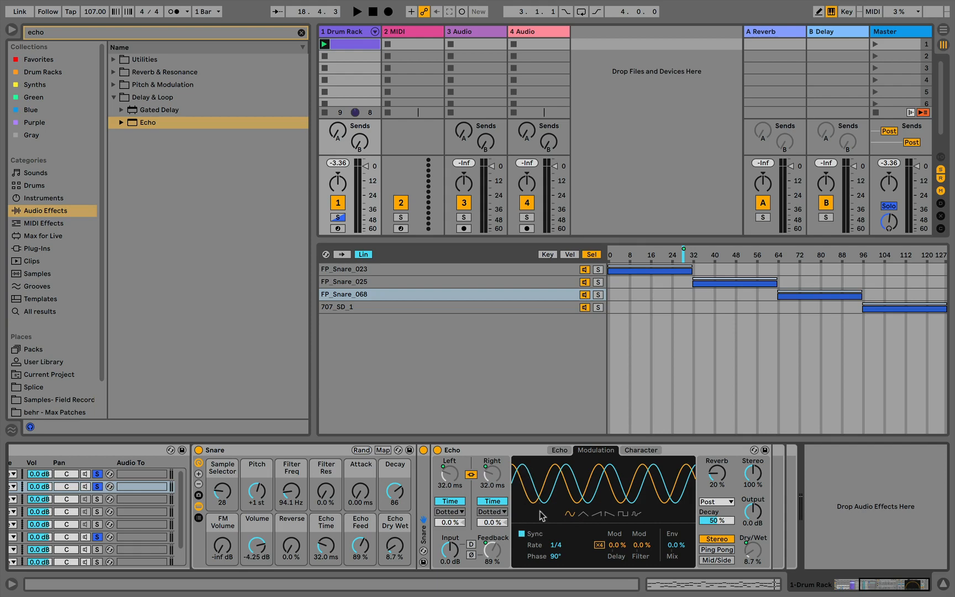
pyautogui.click(522, 534)
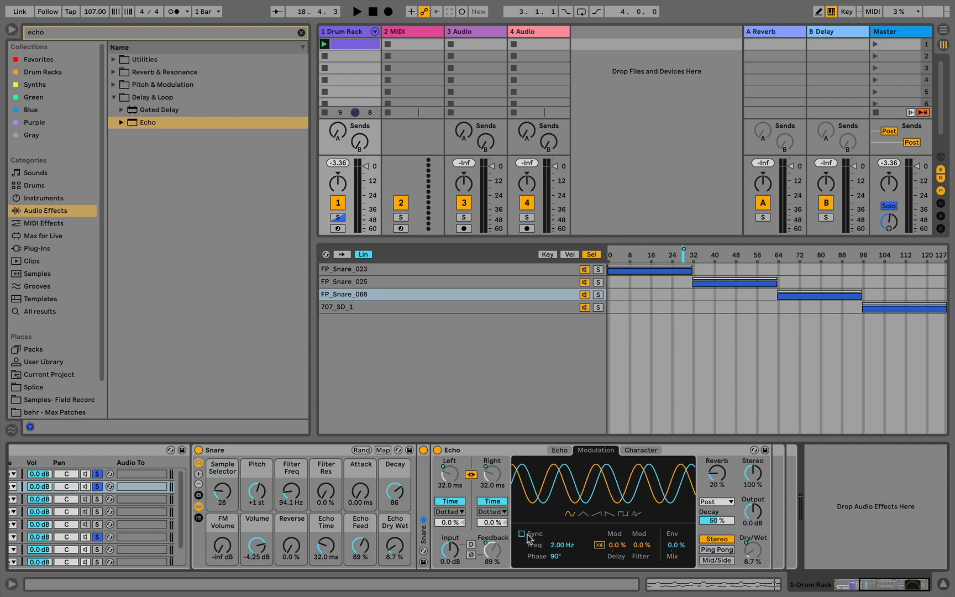
pyautogui.moveTo(561, 546); pyautogui.dragTo(561, 574)
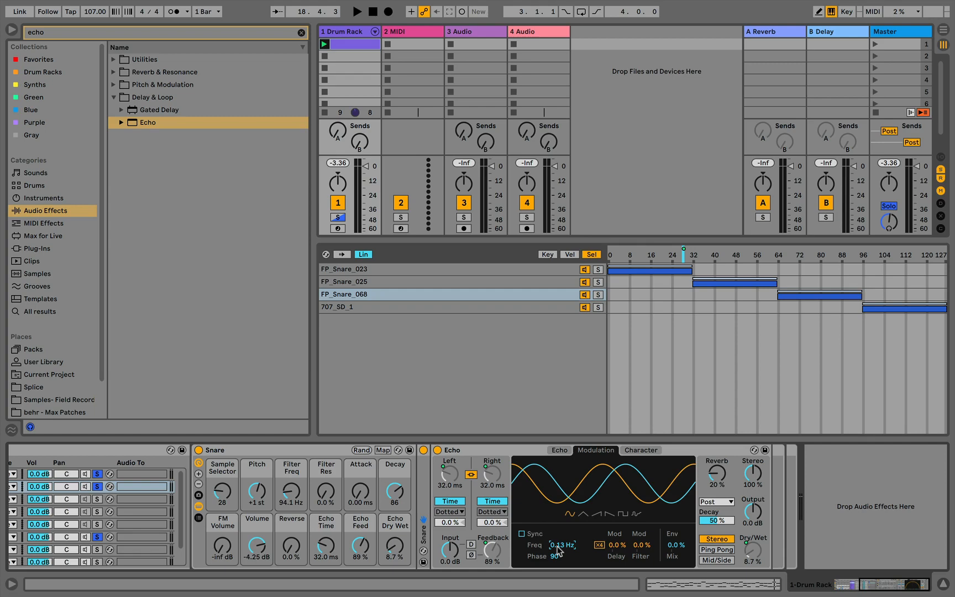
pyautogui.click(617, 544)
pyautogui.moveTo(617, 544); pyautogui.dragTo(616, 507)
# Step: Audition the pattern with the Echo Dry Wet macro raised to 25 %, and reduce Echo's delay modulation to 36 %
pyautogui.press('space')
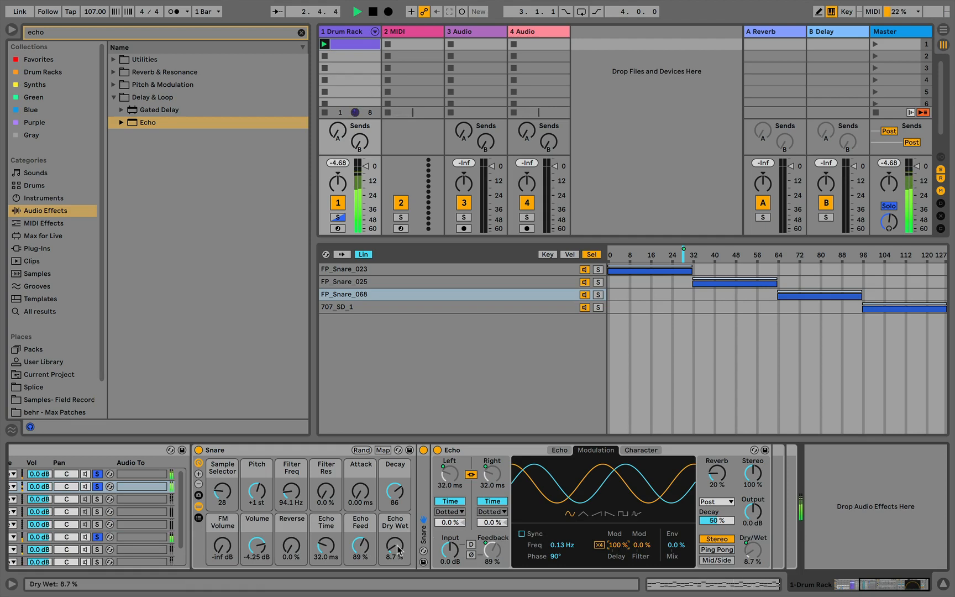
pyautogui.moveTo(395, 546); pyautogui.dragTo(395, 531)
pyautogui.moveTo(396, 546); pyautogui.dragTo(396, 551)
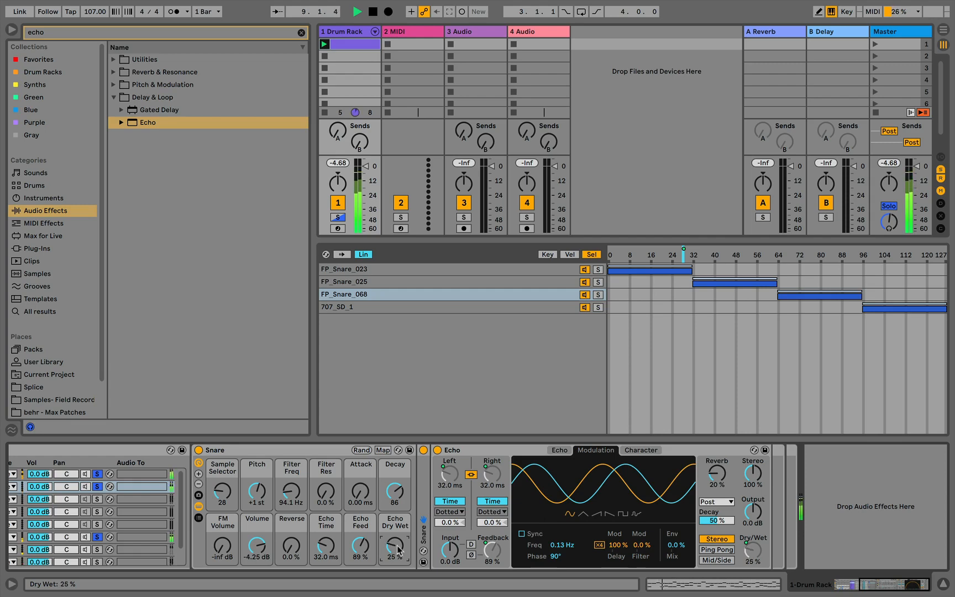
pyautogui.press('space')
pyautogui.moveTo(626, 549); pyautogui.dragTo(626, 564)
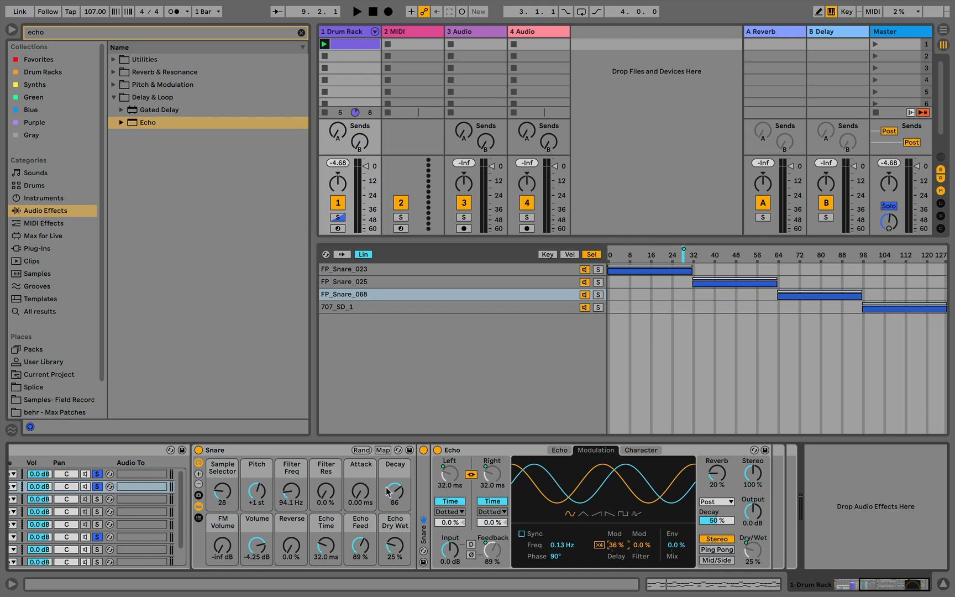
# Step: Clear the solos in the Drum Rack and unmute the Mid Tom, Hi Tom and Low Tom pads
pyautogui.hscroll(-5, 275, 466)
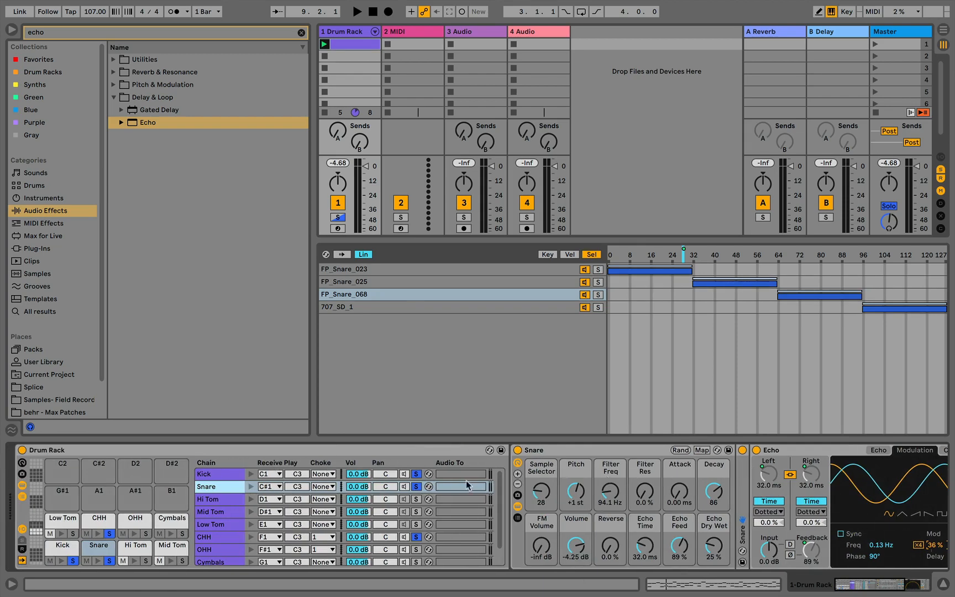
pyautogui.click(419, 474)
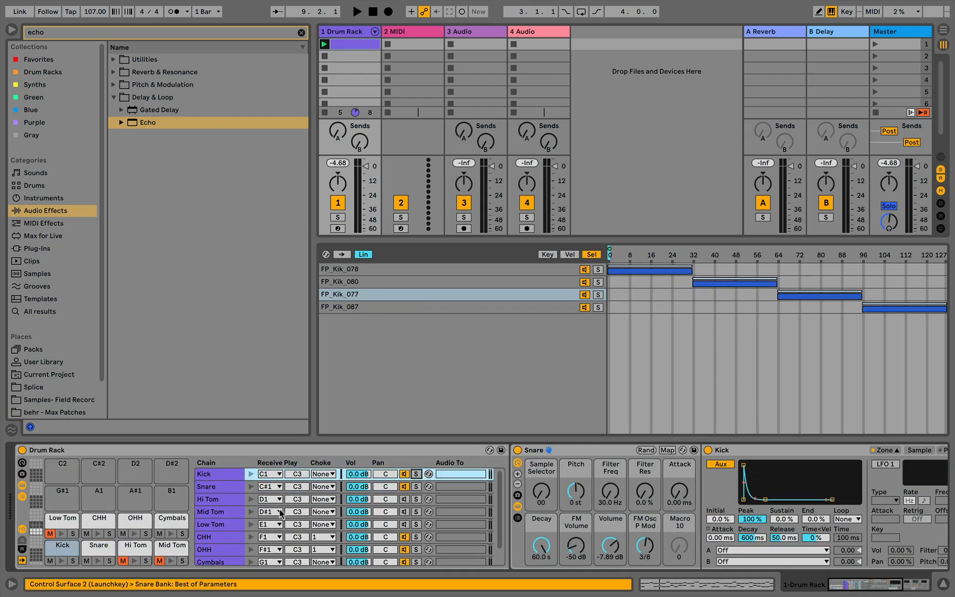
pyautogui.click(159, 561)
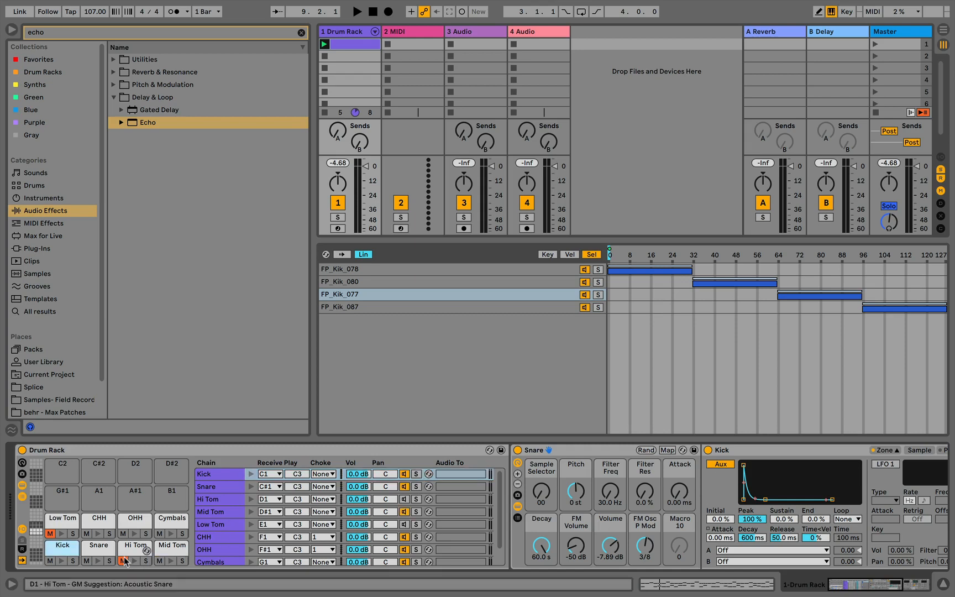
pyautogui.click(124, 561)
pyautogui.click(51, 533)
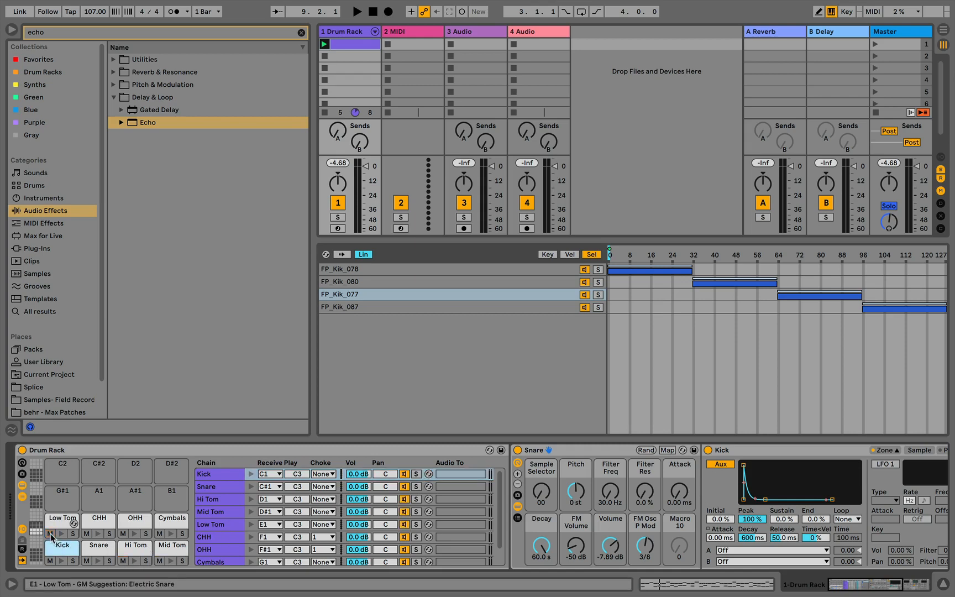
pyautogui.hscroll(6, 771, 475)
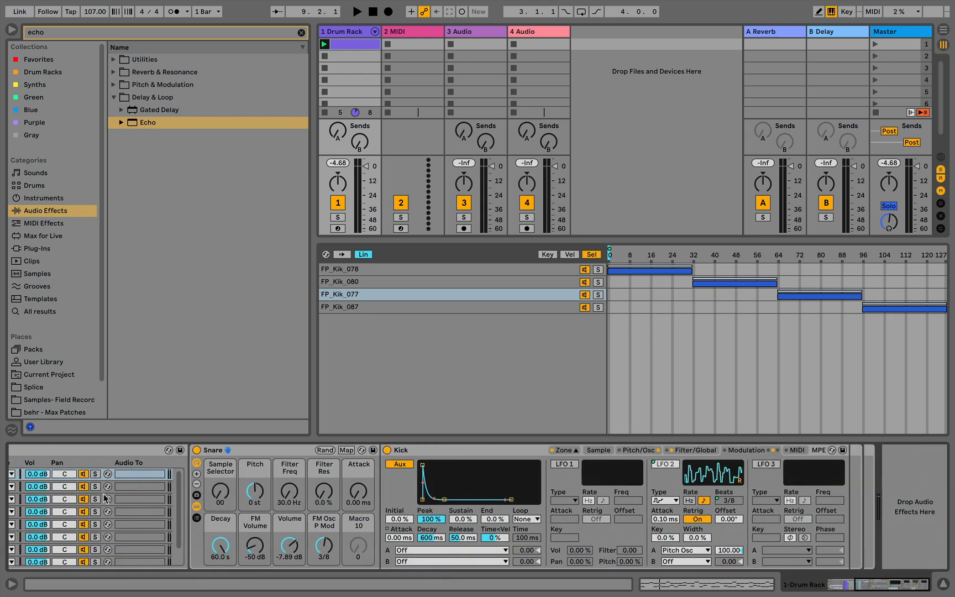
pyautogui.hscroll(-6, 307, 521)
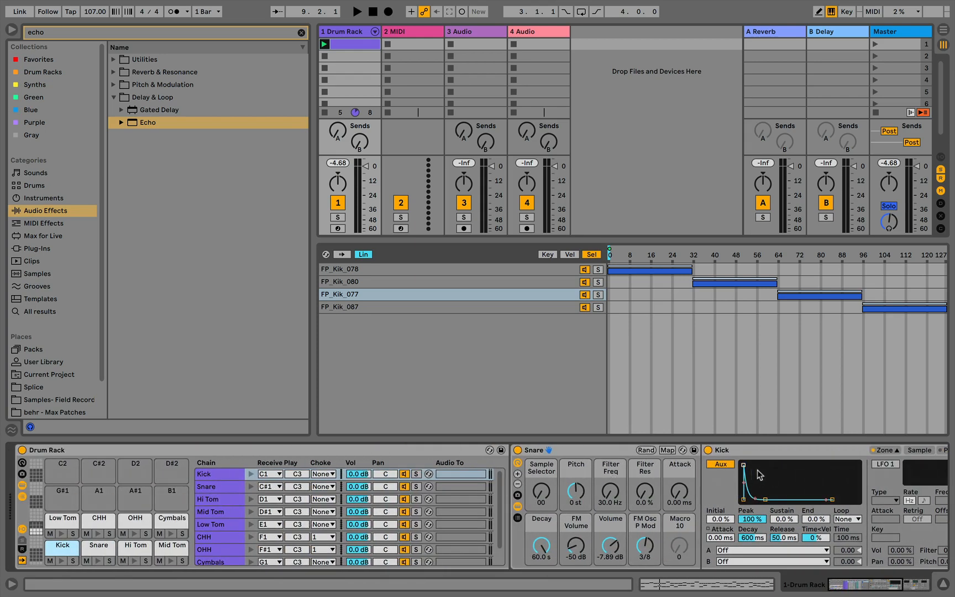
# Step: Select the Snare pad and collapse the Echo device in its chain
pyautogui.click(92, 549)
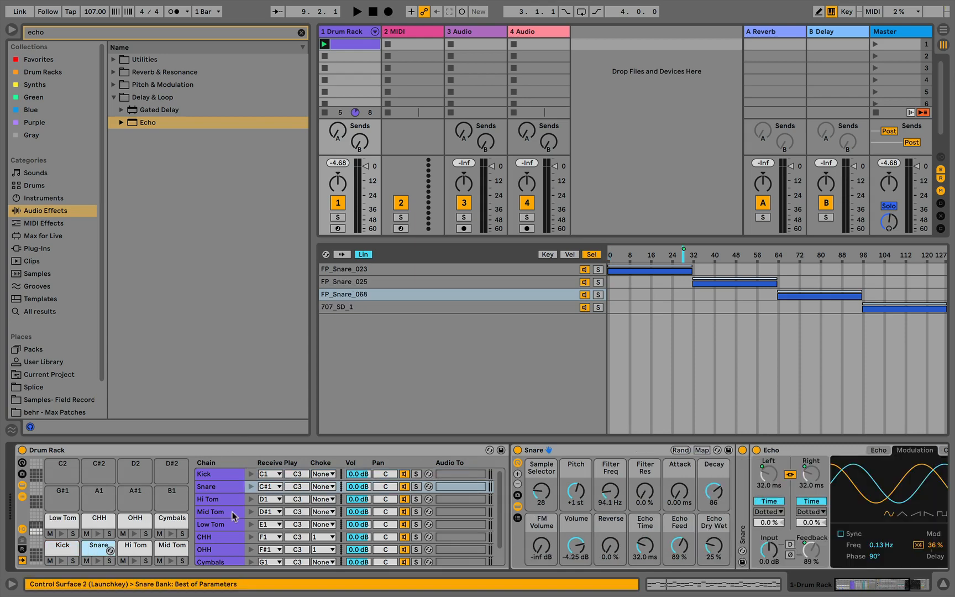
pyautogui.hscroll(5, 768, 474)
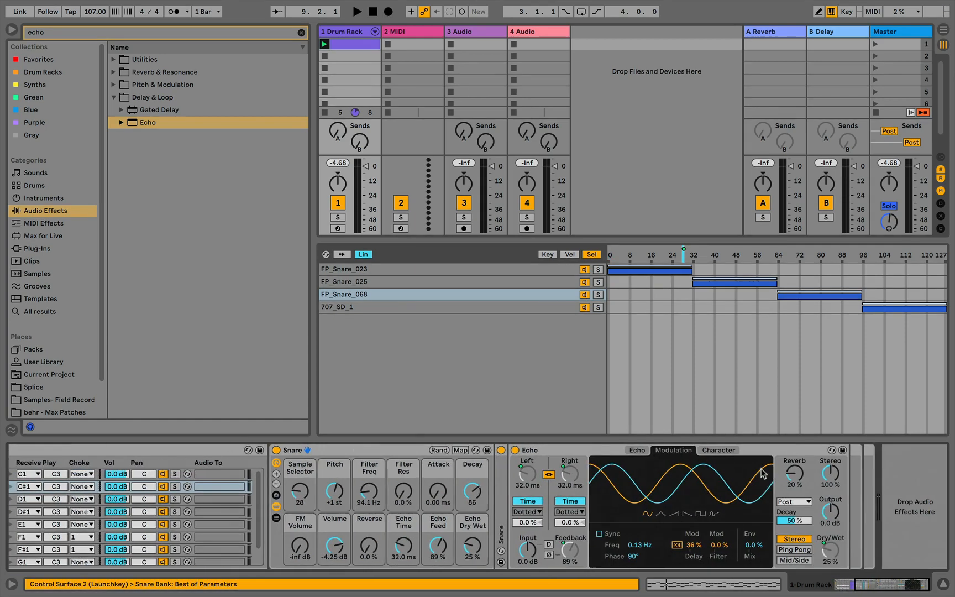
pyautogui.doubleClick(550, 453)
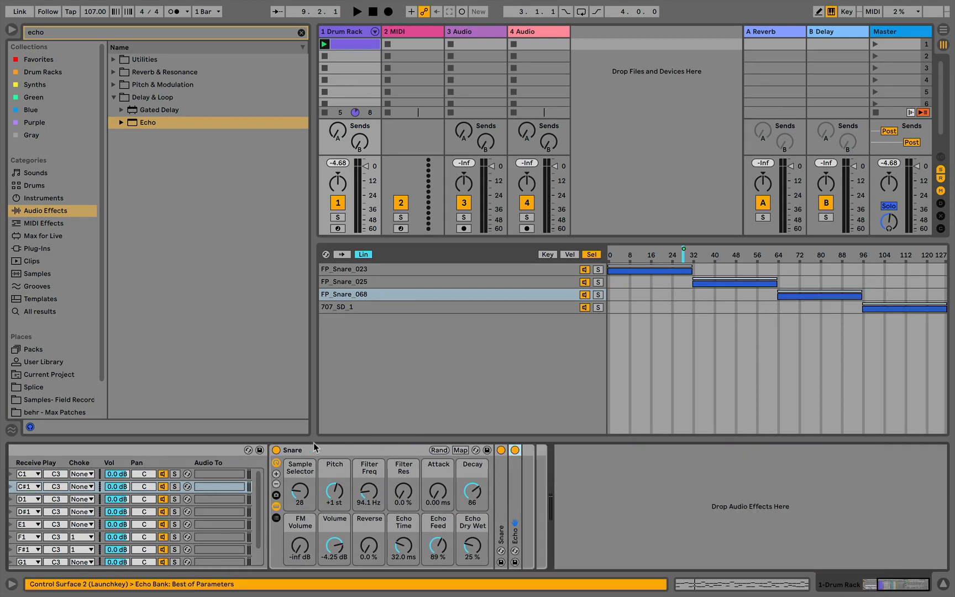
pyautogui.hscroll(-5, 306, 458)
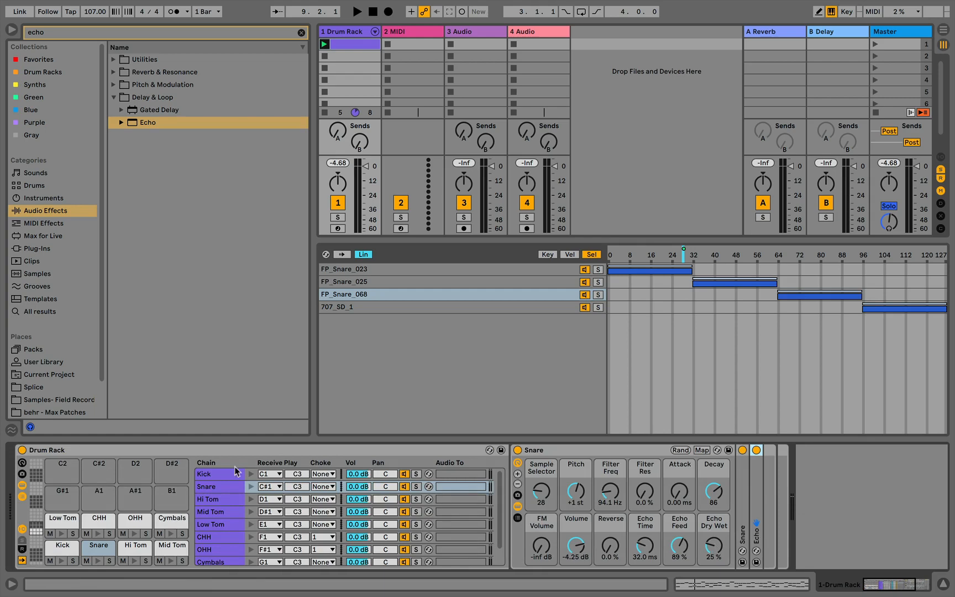
# Step: Expand the Sampler inside the Snare rack and hide its zone editor
pyautogui.click(741, 479)
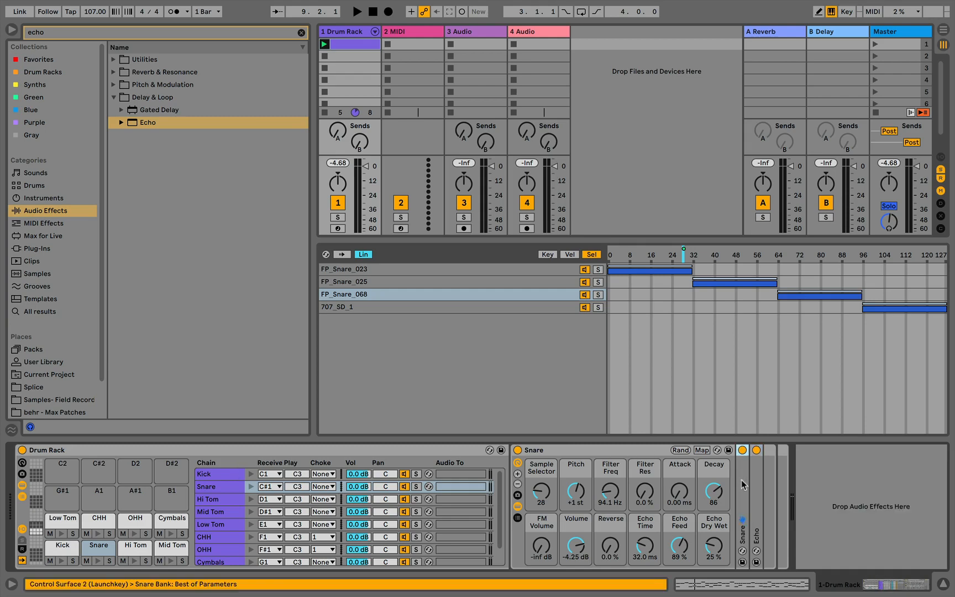
pyautogui.doubleClick(741, 480)
pyautogui.click(928, 451)
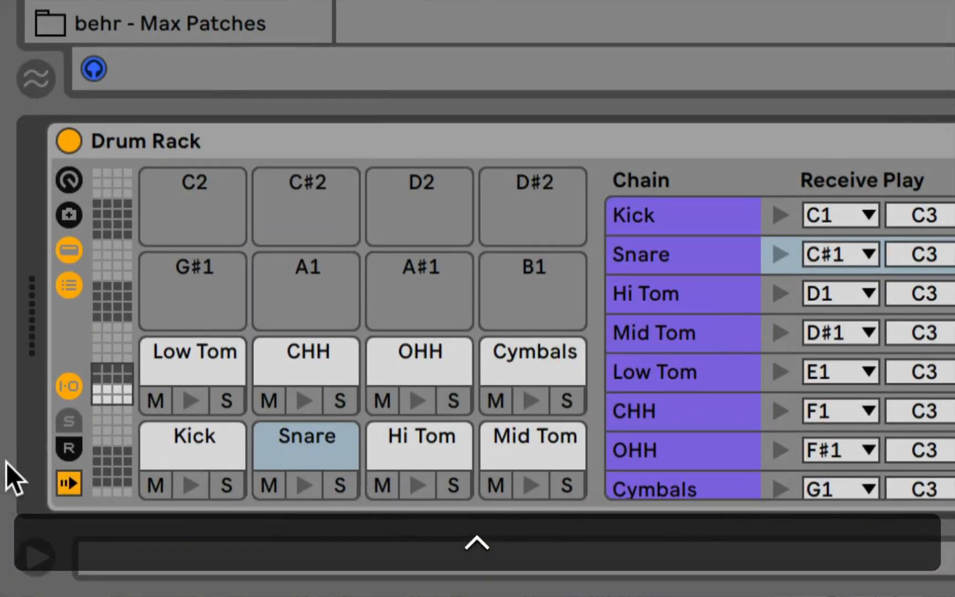
# Step: Toggle the Drum Rack's chain list off and on, and step through the Kick to Low Tom chains, finishing on Hi Tom
pyautogui.click(67, 287)
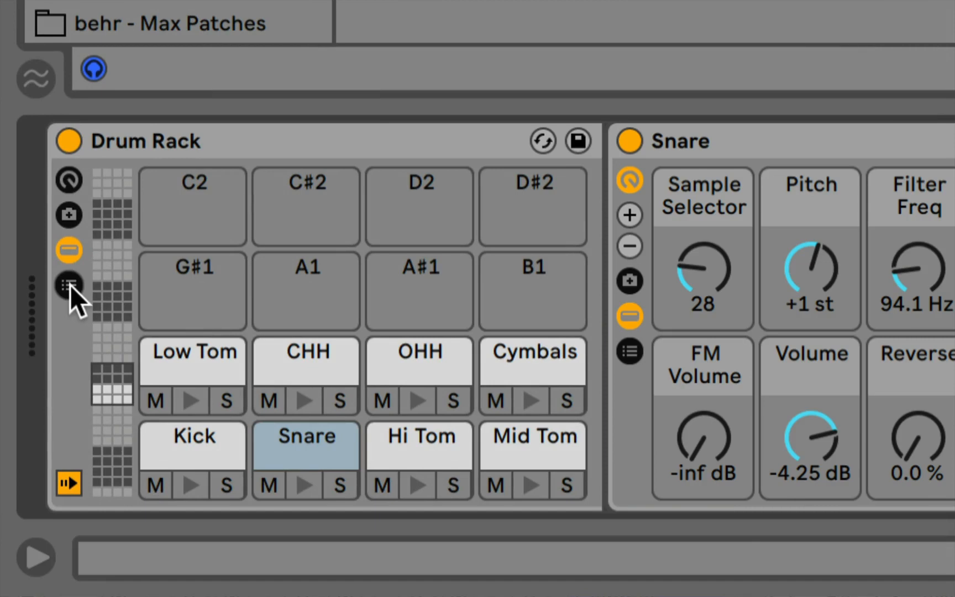
pyautogui.click(70, 286)
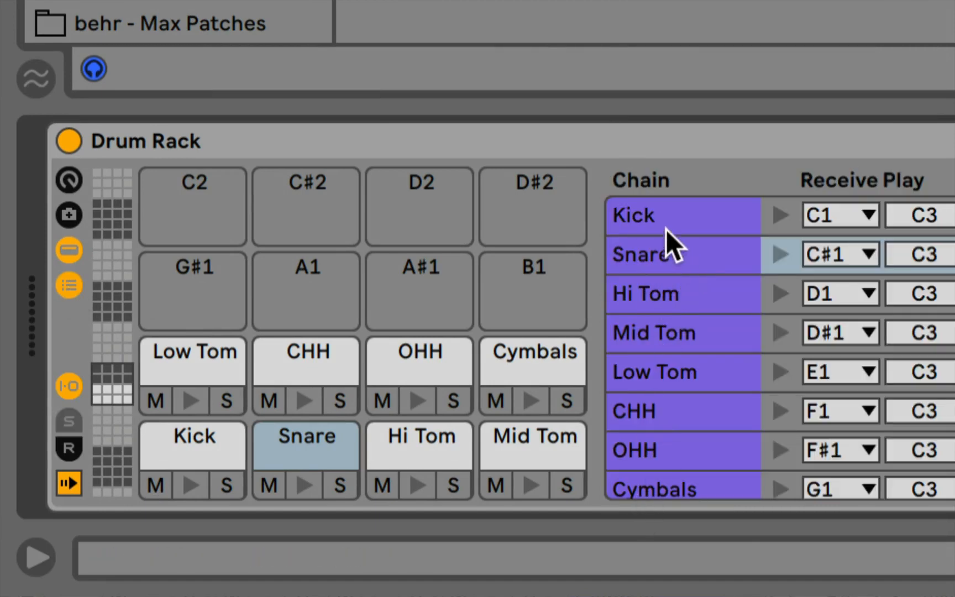
pyautogui.click(654, 217)
pyautogui.click(653, 256)
pyautogui.click(647, 294)
pyautogui.click(648, 331)
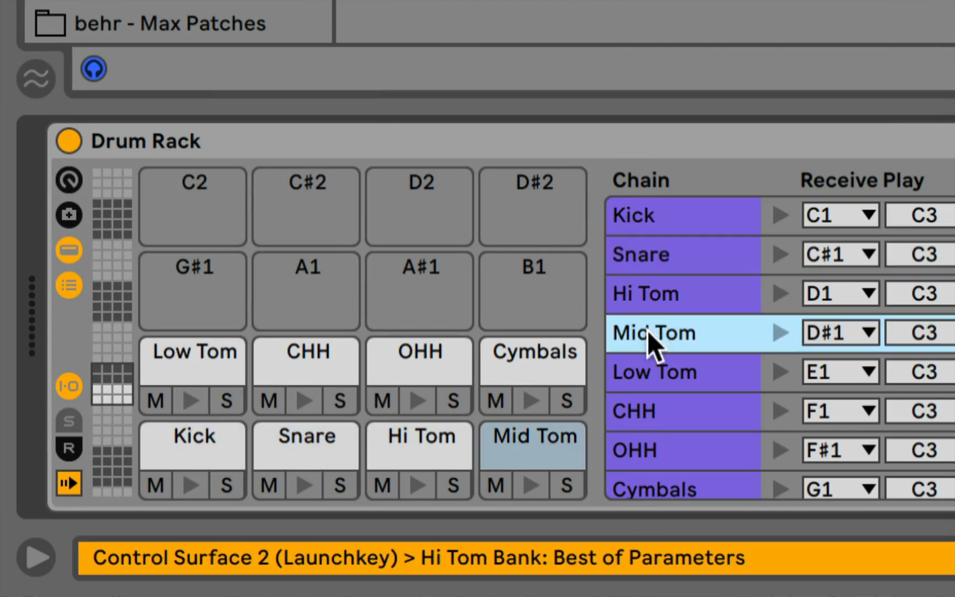
pyautogui.click(647, 369)
pyautogui.click(646, 334)
pyautogui.click(645, 299)
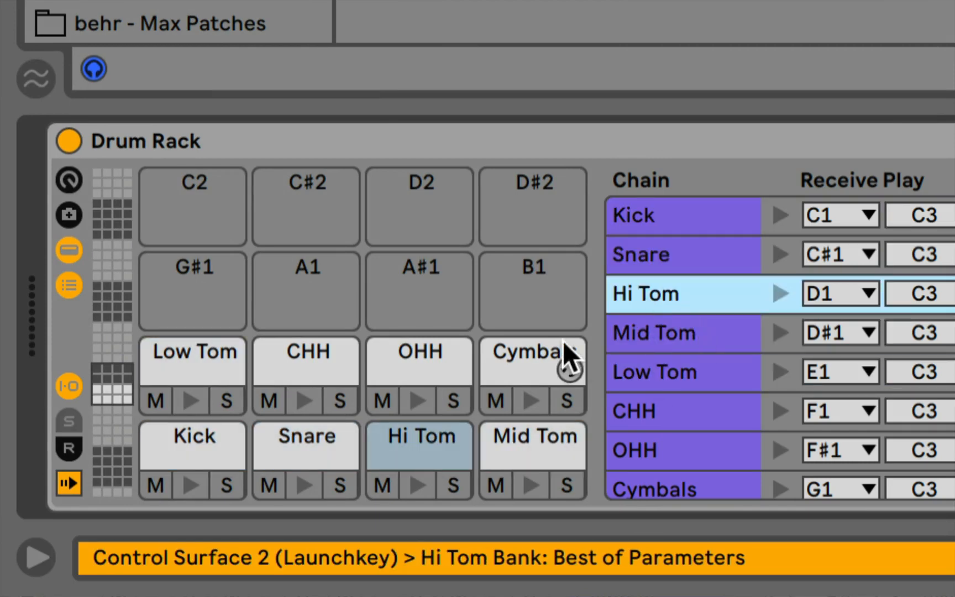
# Step: Compare the Drum Rack's chain list with its input/output section hidden and shown
pyautogui.click(418, 401)
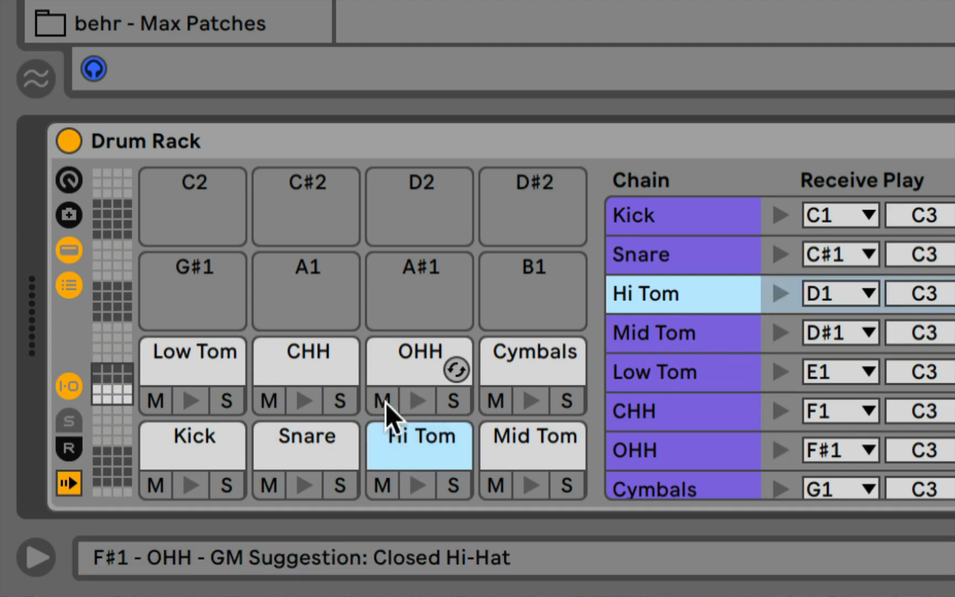
pyautogui.click(70, 388)
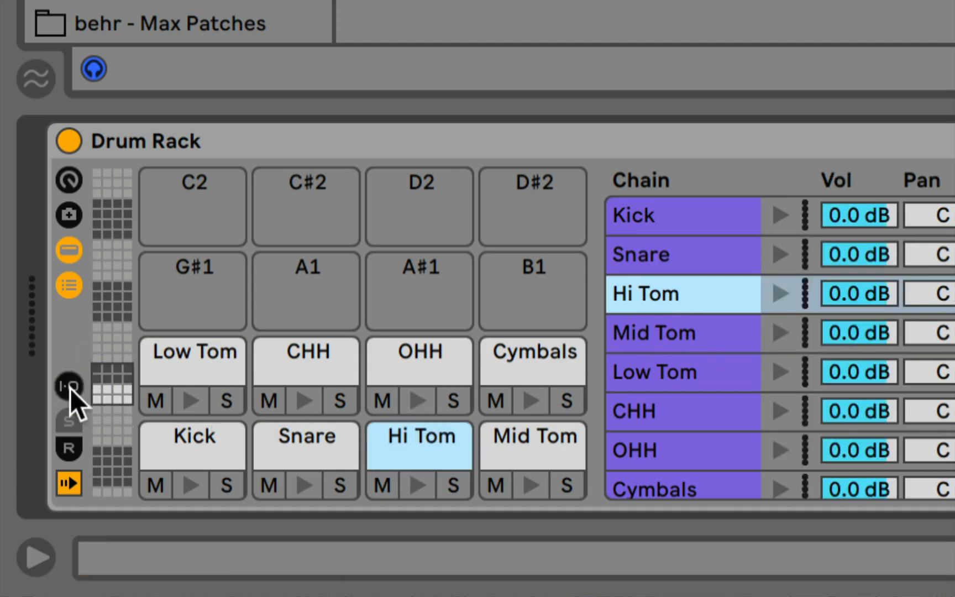
pyautogui.click(70, 388)
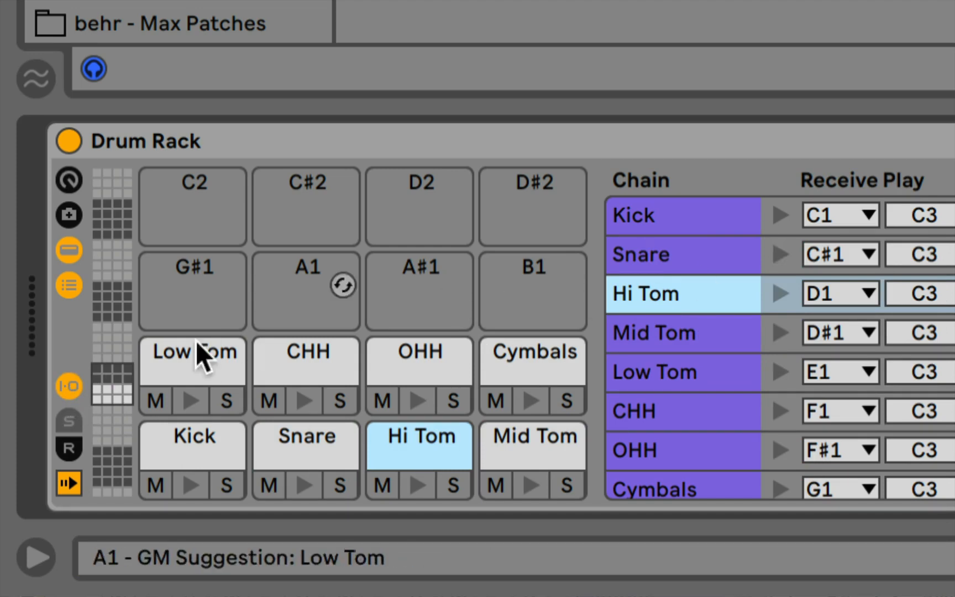
pyautogui.click(71, 387)
pyautogui.click(71, 386)
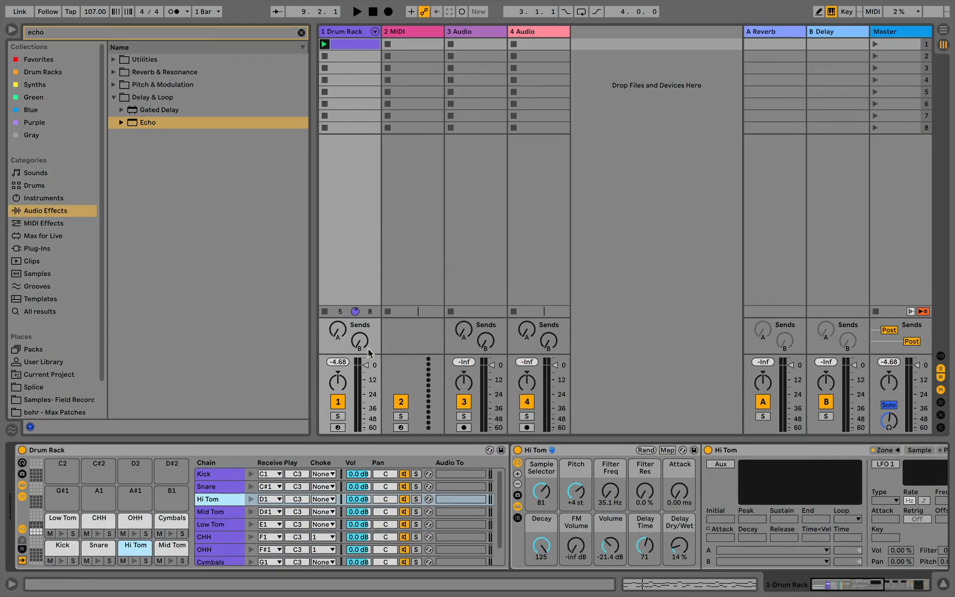
# Step: Examine the Drum Rack track's Send A and the effects on the A Reverb and B Delay return tracks
pyautogui.click(339, 330)
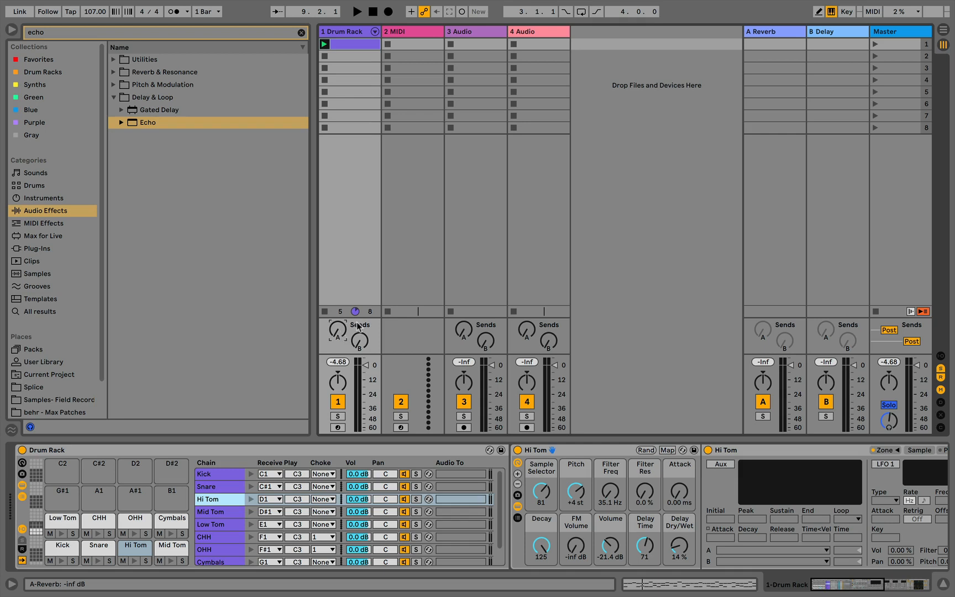
pyautogui.click(763, 39)
pyautogui.click(819, 33)
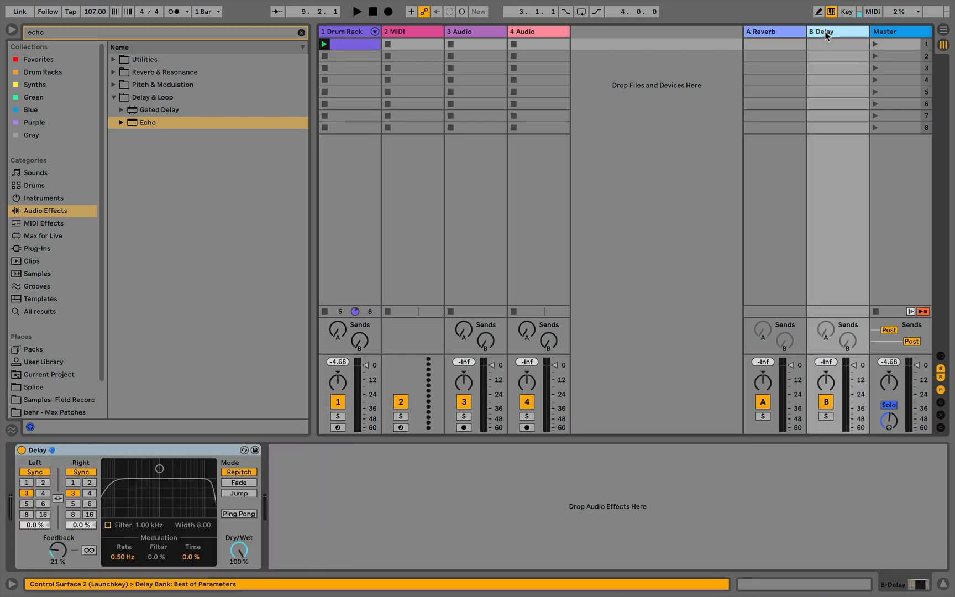
# Step: Compare the effect devices on the A Reverb and B Delay return tracks
pyautogui.click(760, 32)
pyautogui.click(836, 33)
pyautogui.click(768, 29)
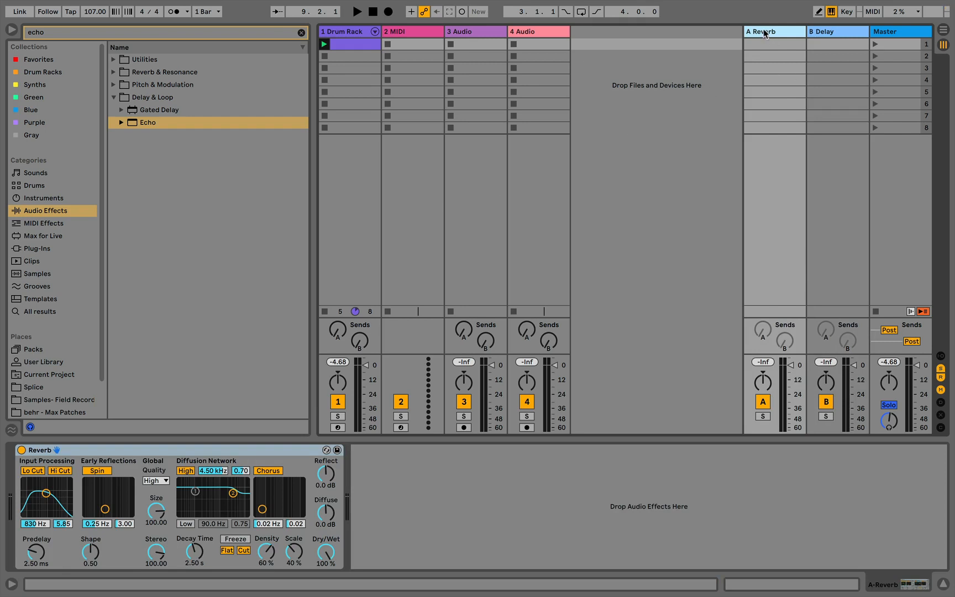
pyautogui.click(819, 33)
pyautogui.click(769, 32)
pyautogui.click(832, 34)
pyautogui.click(767, 33)
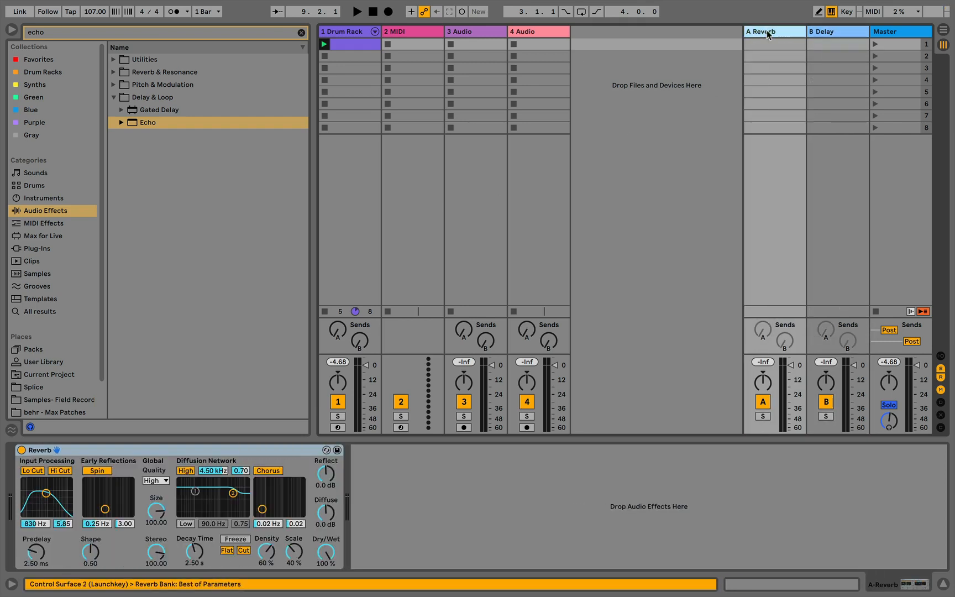
pyautogui.click(828, 36)
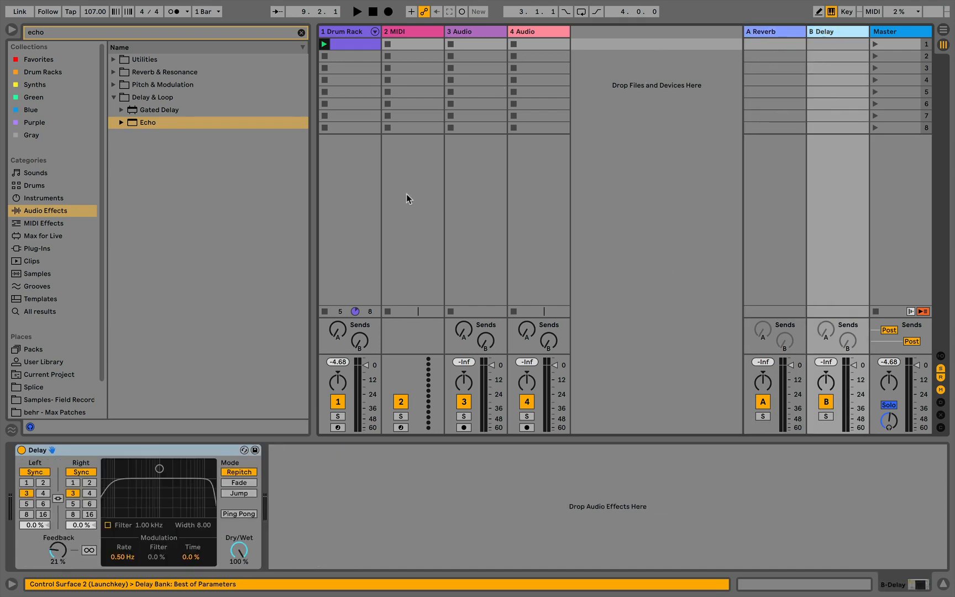
# Step: Return to the Drum Rack track and show the rack's own return chains section
pyautogui.click(344, 40)
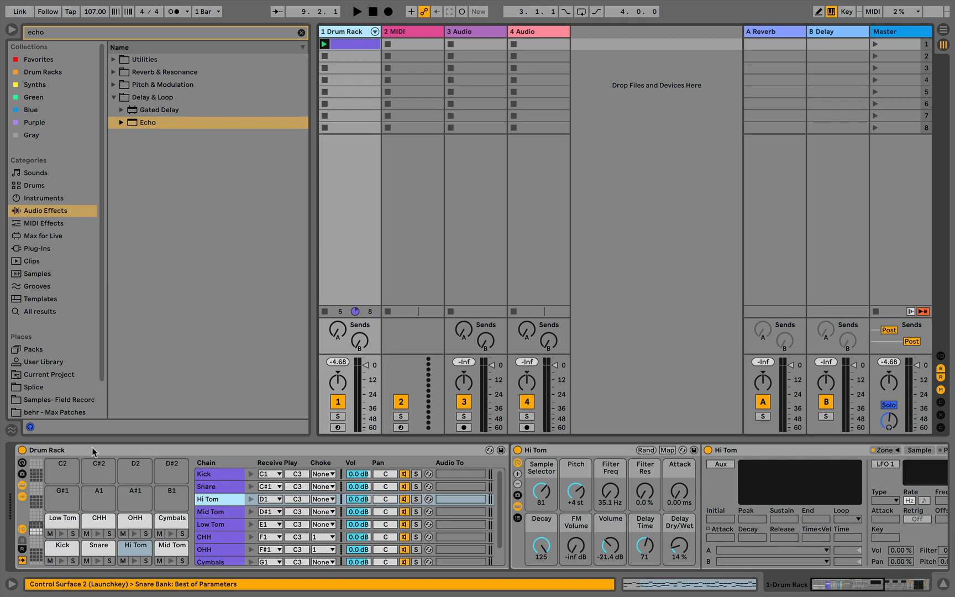
pyautogui.doubleClick(57, 450)
pyautogui.doubleClick(58, 450)
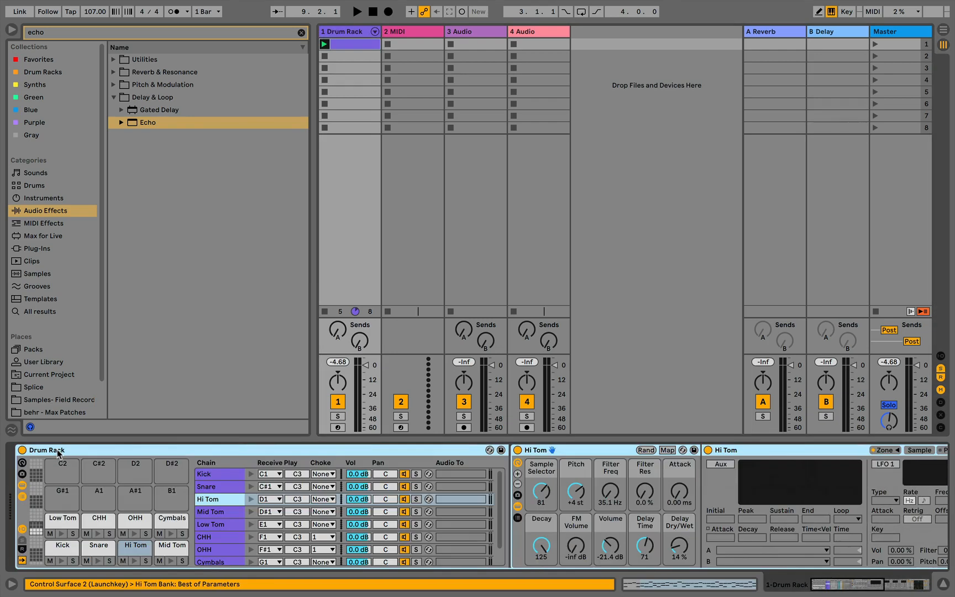
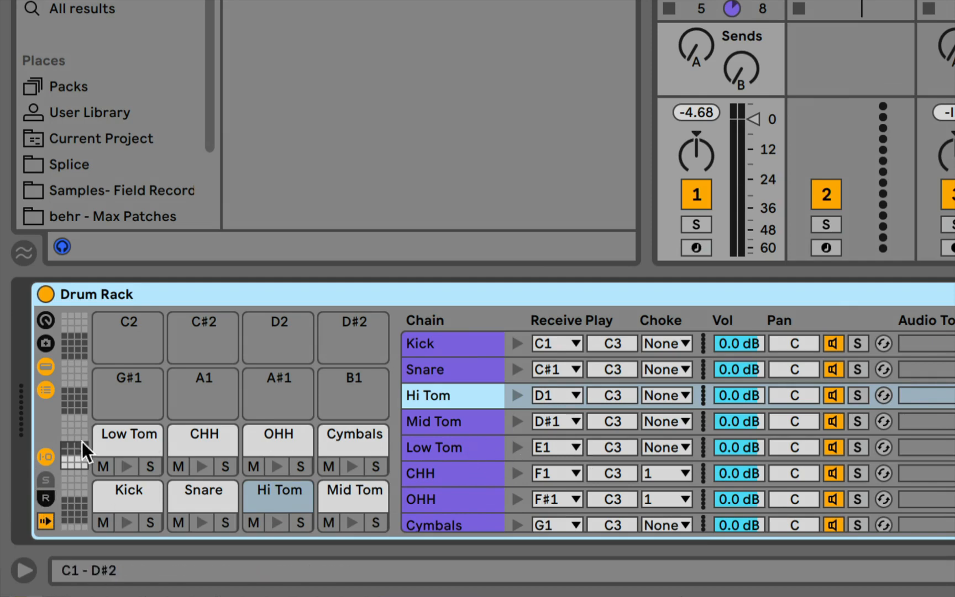
pyautogui.click(47, 497)
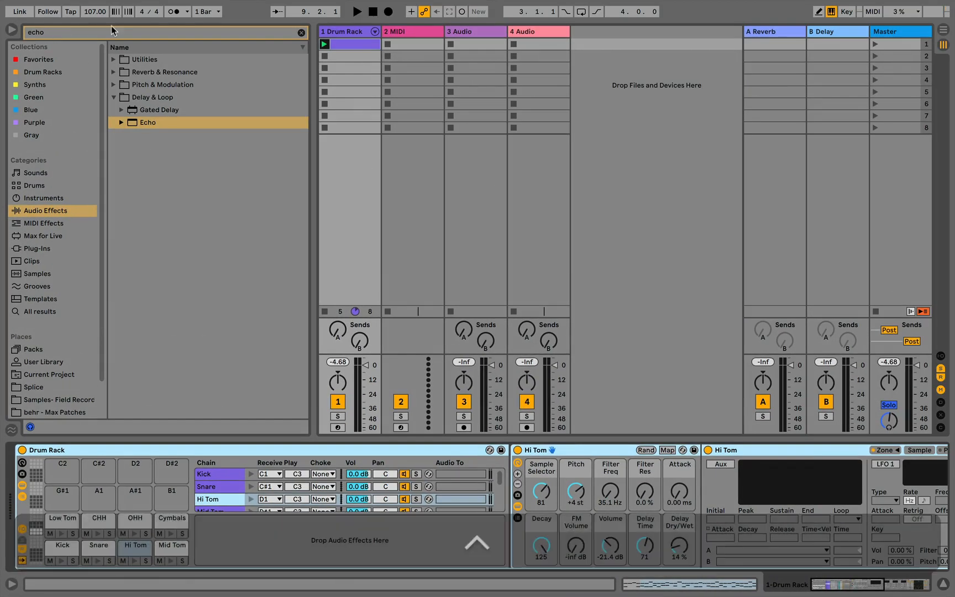
# Step: Clear the echo search, collapse the Delay & Loop folder and search the audio effects for "reverb"
pyautogui.click(301, 33)
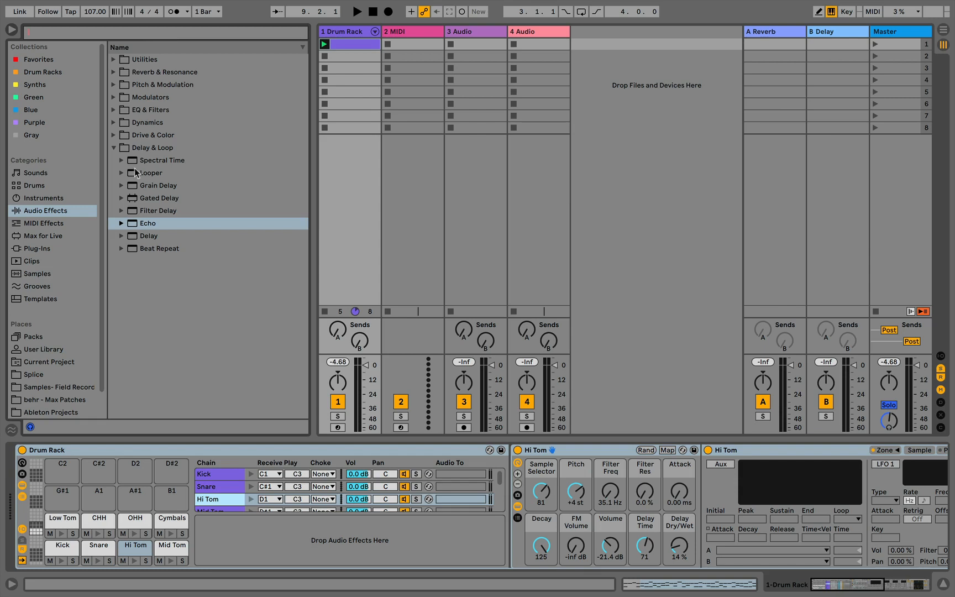
pyautogui.click(113, 147)
pyautogui.click(75, 29)
pyautogui.write('e')
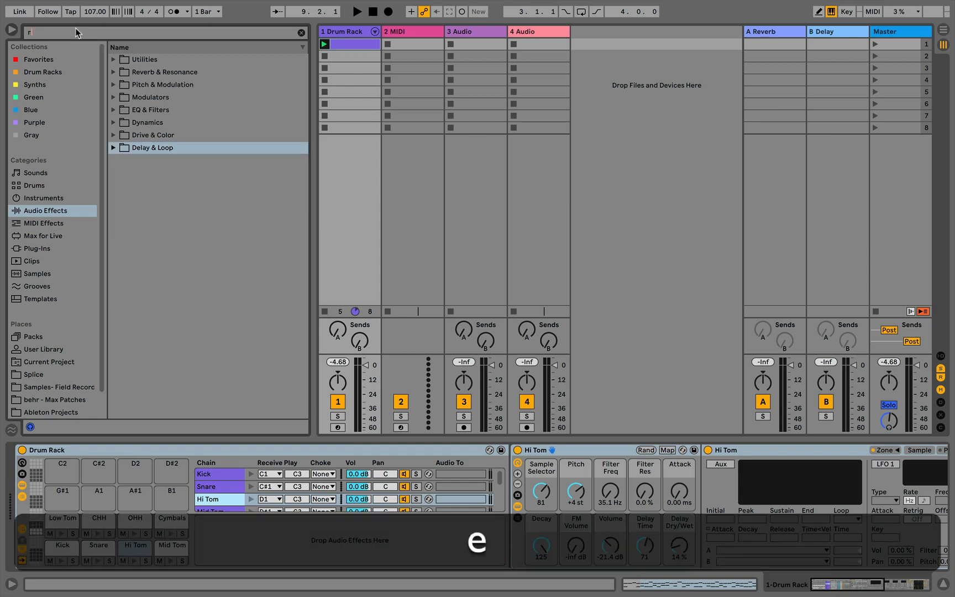
pyautogui.write('everb')
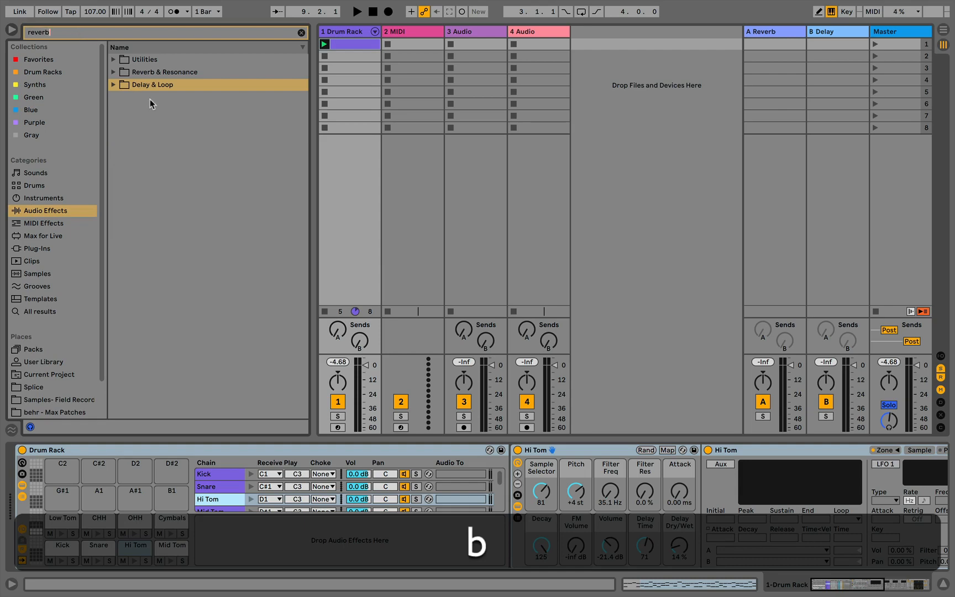
# Step: Add the Reverb device's Dark Hall preset from the Hall folder as a return chain in the Drum Rack
pyautogui.click(114, 72)
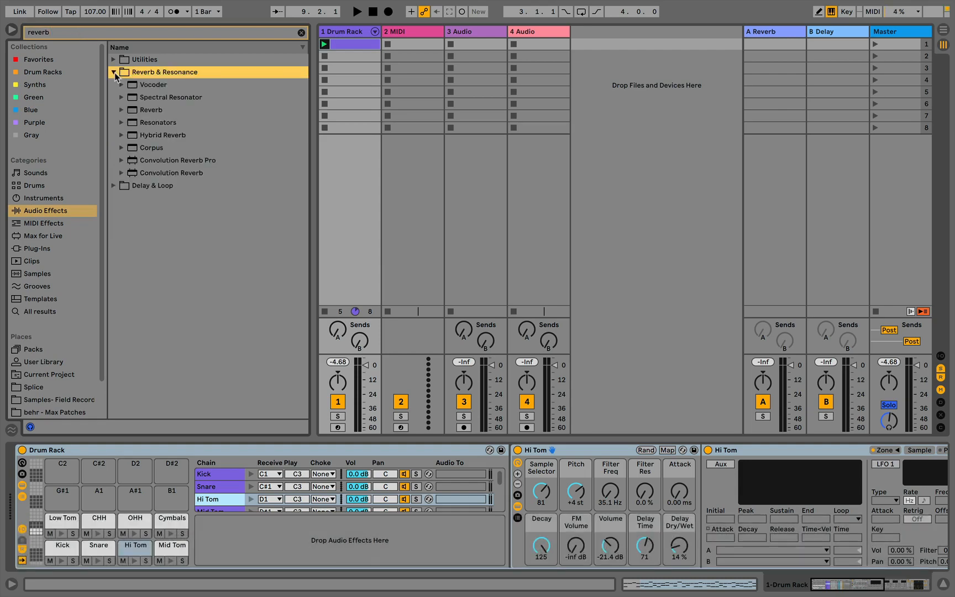
pyautogui.click(133, 113)
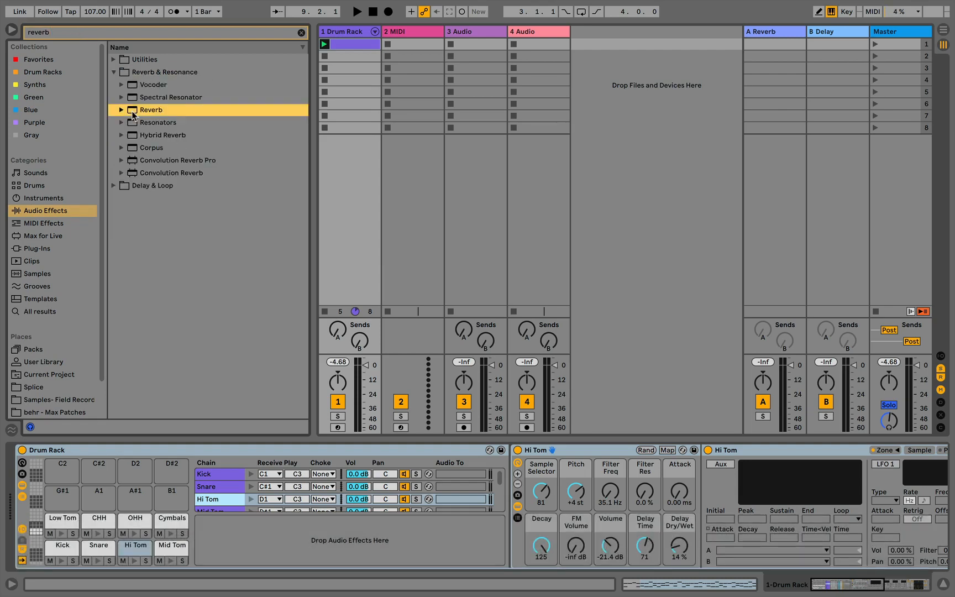
pyautogui.click(121, 110)
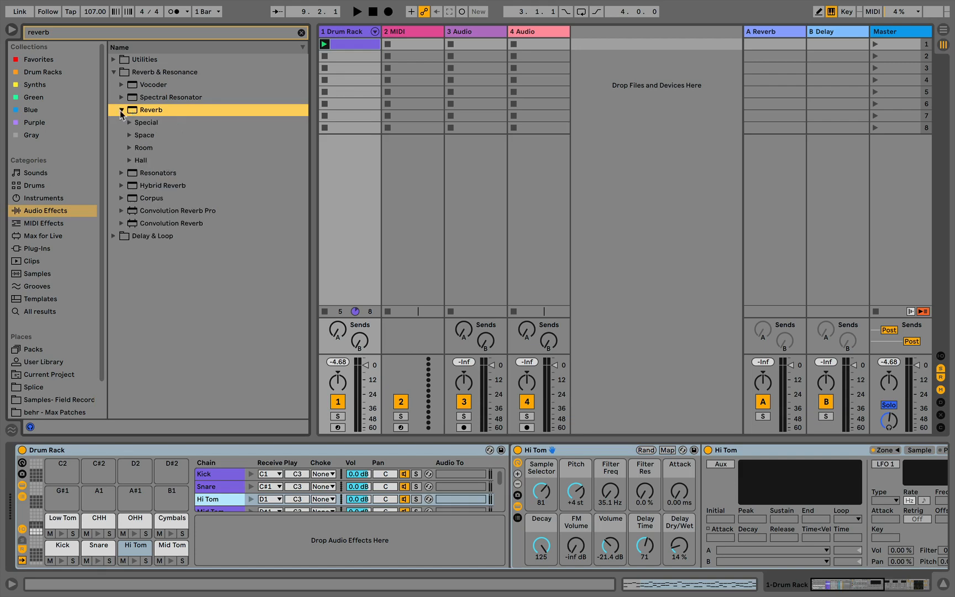
pyautogui.click(128, 160)
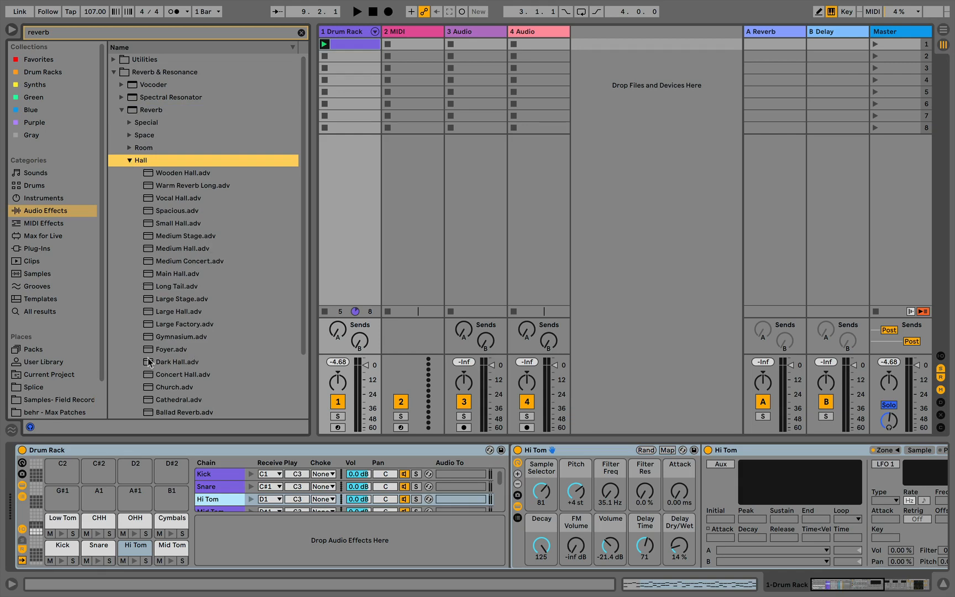
pyautogui.moveTo(147, 361); pyautogui.dragTo(276, 537)
pyautogui.moveTo(368, 537); pyautogui.dragTo(353, 544)
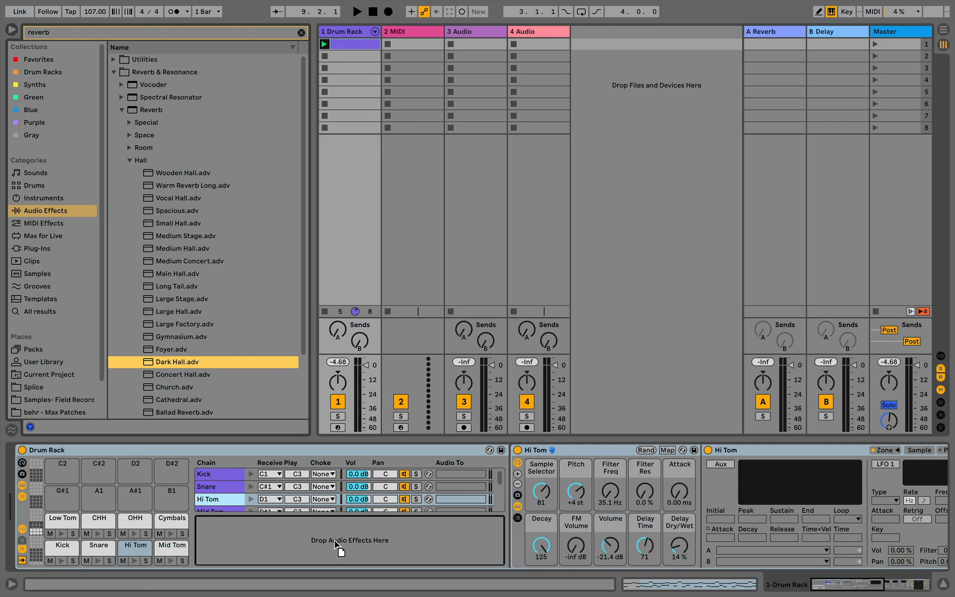
pyautogui.moveTo(354, 536); pyautogui.dragTo(355, 542)
pyautogui.moveTo(359, 552); pyautogui.dragTo(359, 551)
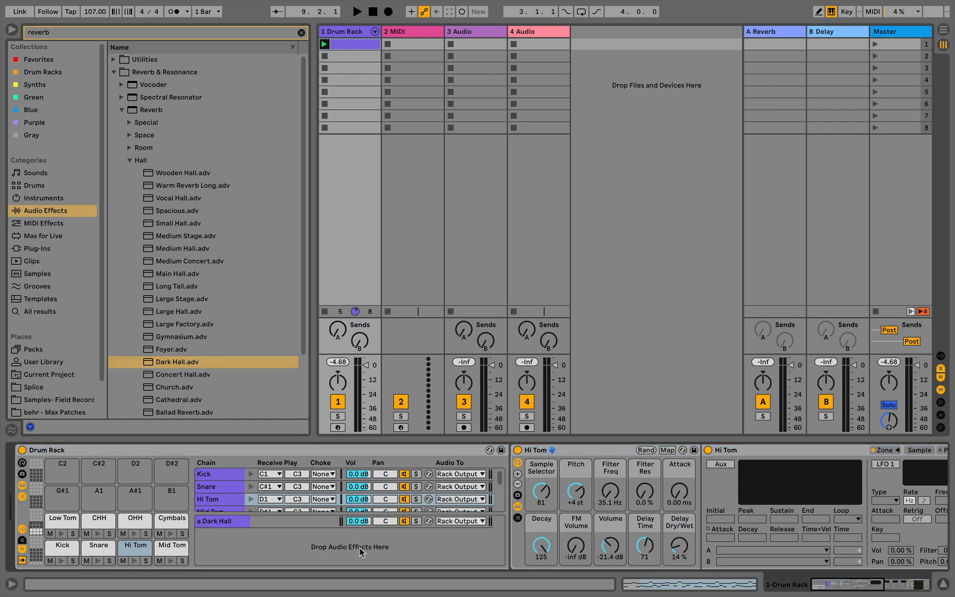
# Step: Compare the Dark Hall return chain with the Hi Tom and Snare chains, and show the Drum Rack's send levels
pyautogui.click(220, 522)
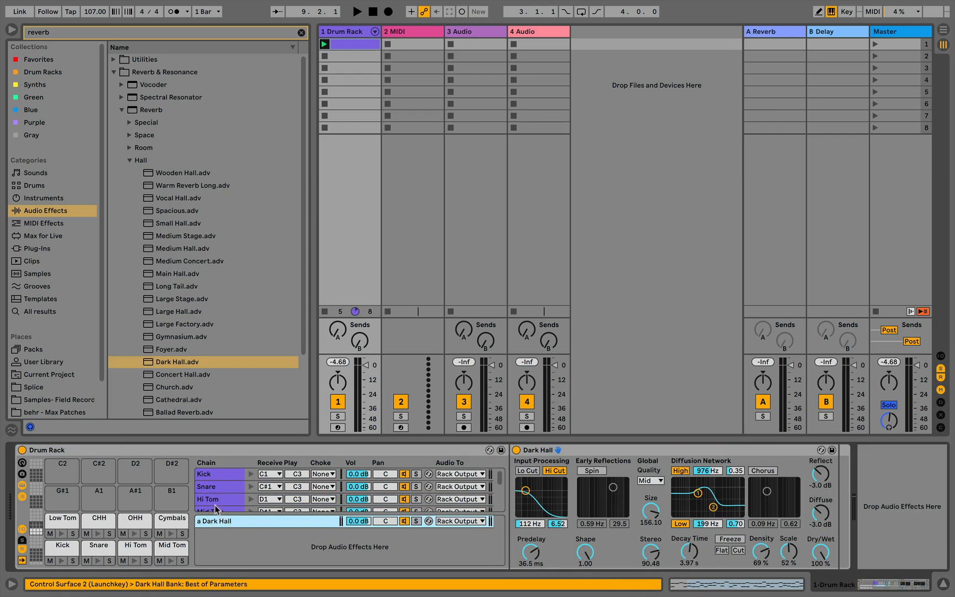
pyautogui.click(213, 500)
pyautogui.click(215, 487)
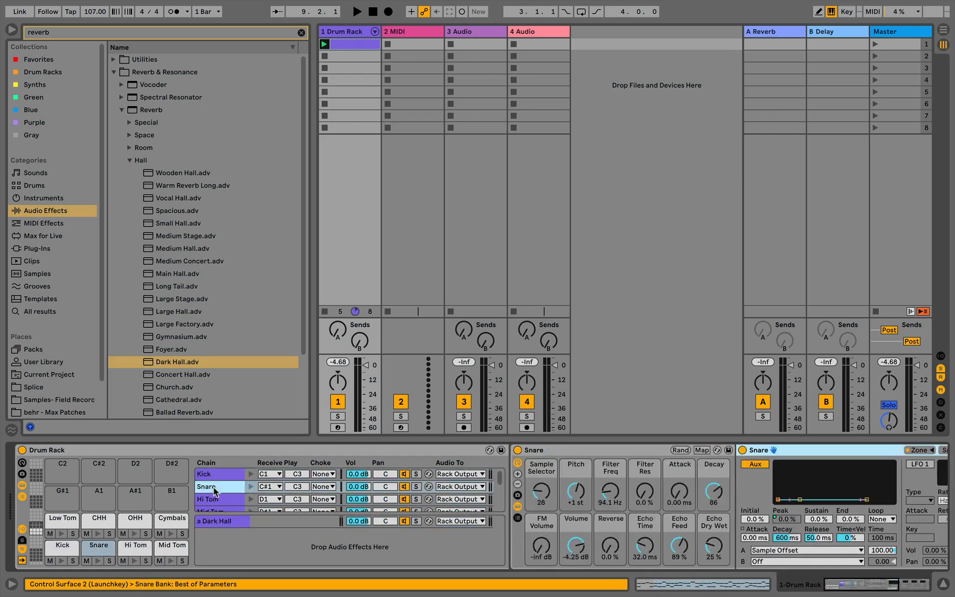
pyautogui.click(215, 499)
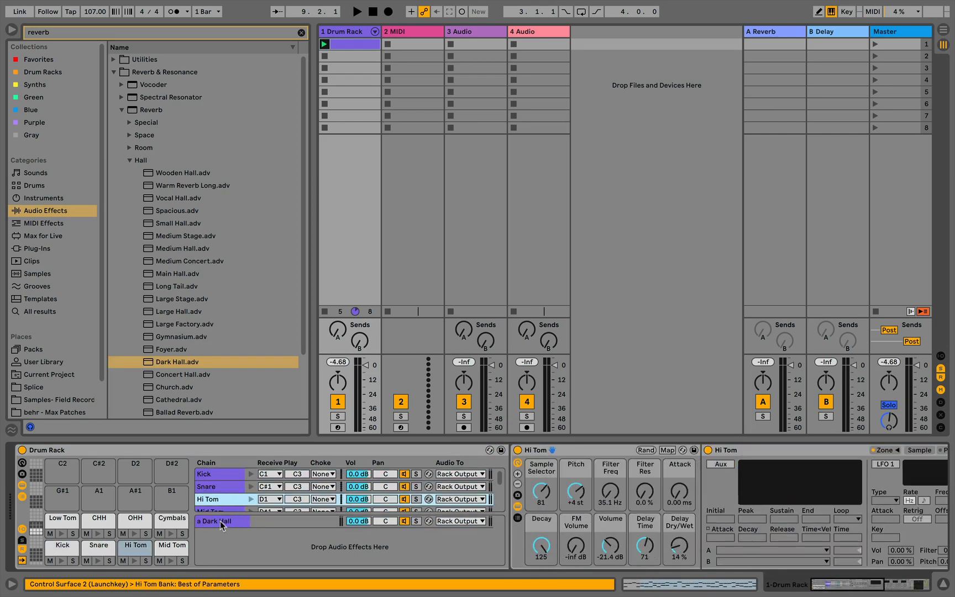
pyautogui.click(220, 520)
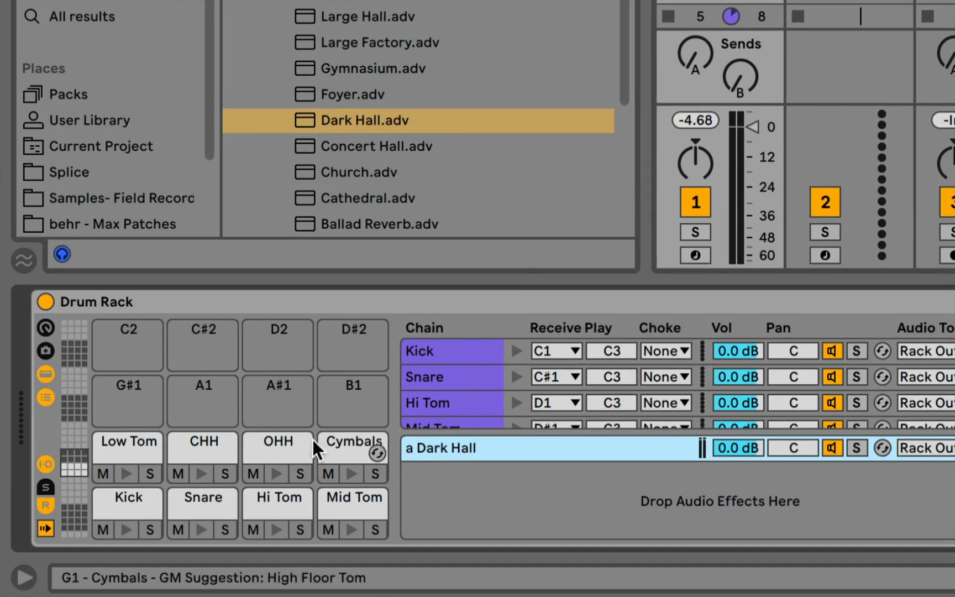
pyautogui.click(47, 487)
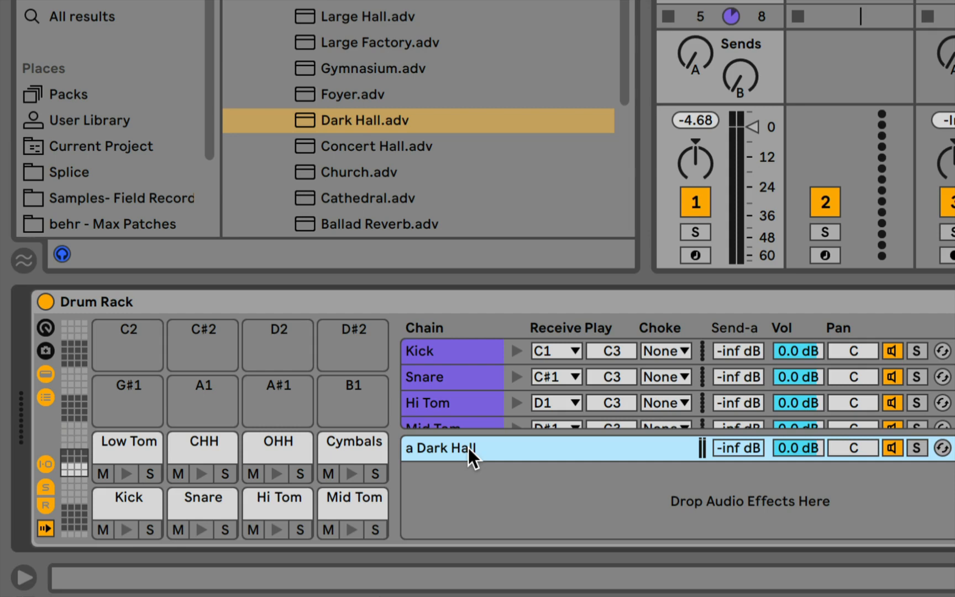
# Step: Set the Snare rack's Echo Dry Wet macro to 0.0 % and lower its Decay macro
pyautogui.click(187, 510)
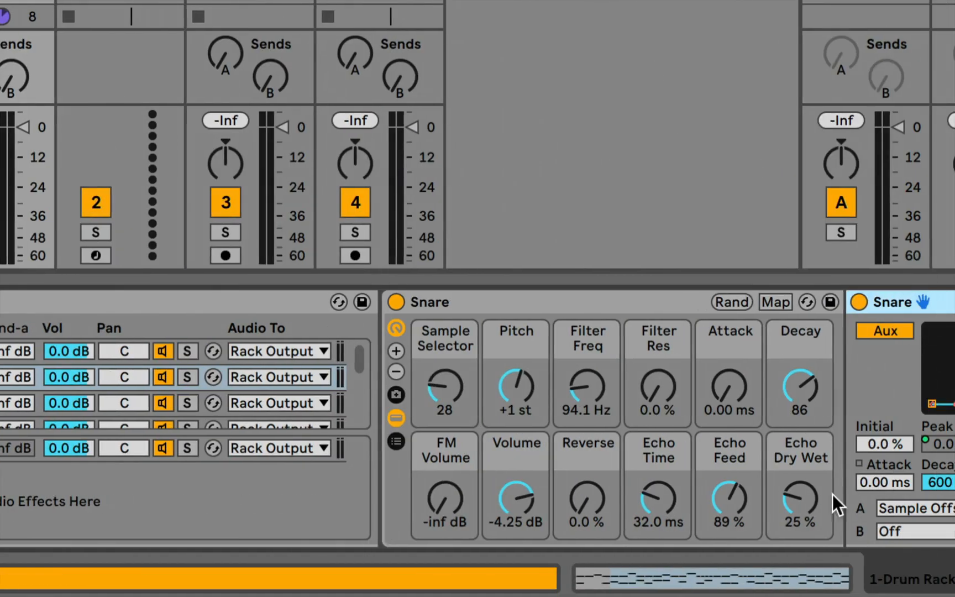
pyautogui.moveTo(809, 495); pyautogui.dragTo(809, 548)
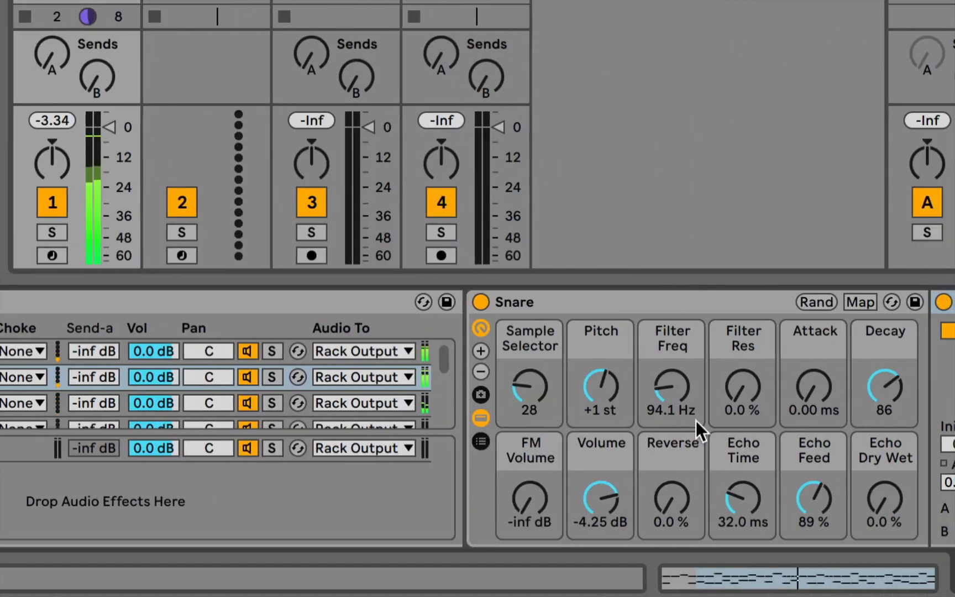
pyautogui.hscroll(5, 697, 421)
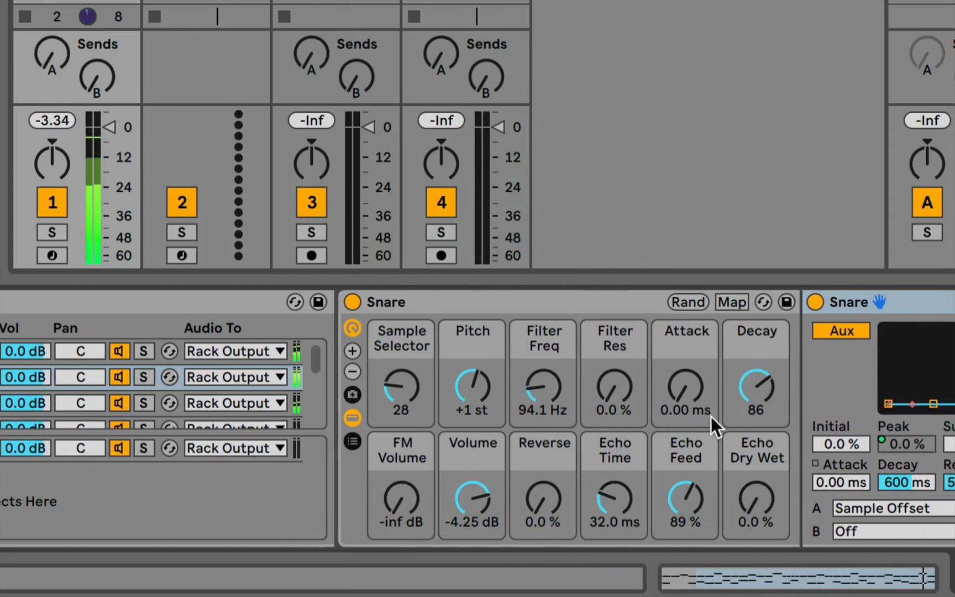
pyautogui.moveTo(751, 404); pyautogui.dragTo(750, 448)
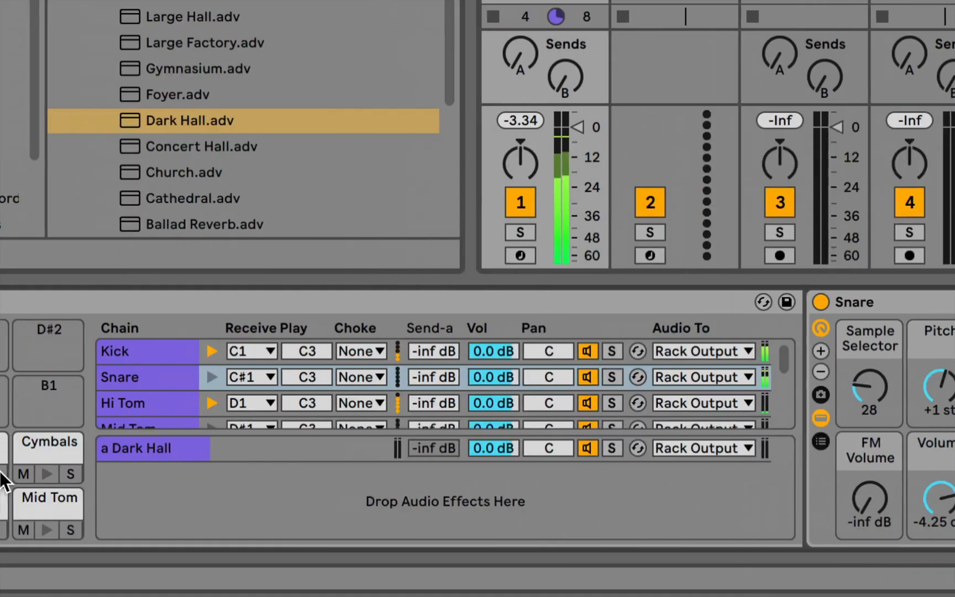
# Step: Raise the Snare chain's Send-a level to 0.0 dB to feed the Dark Hall return
pyautogui.hscroll(-3, 200, 492)
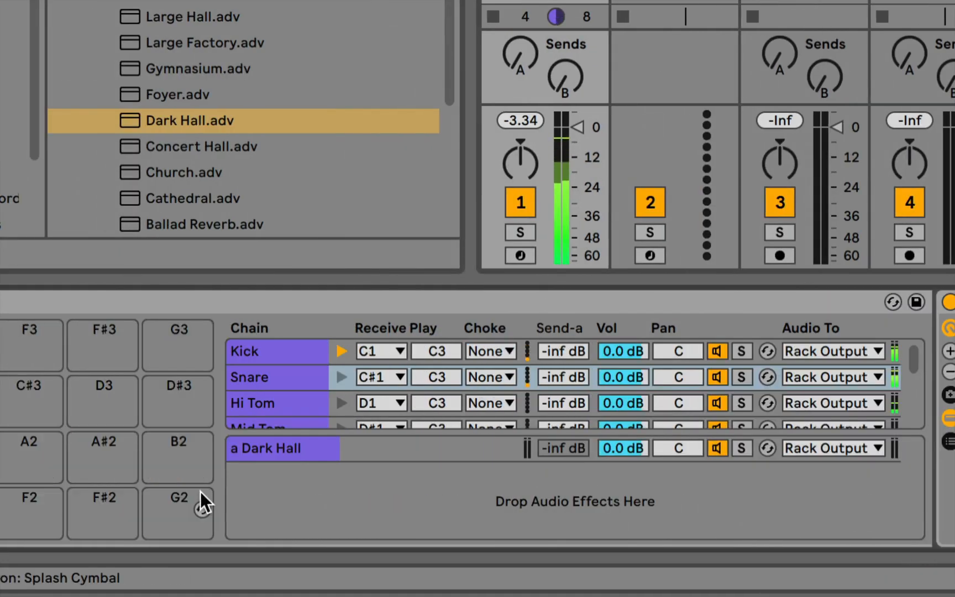
pyautogui.click(266, 374)
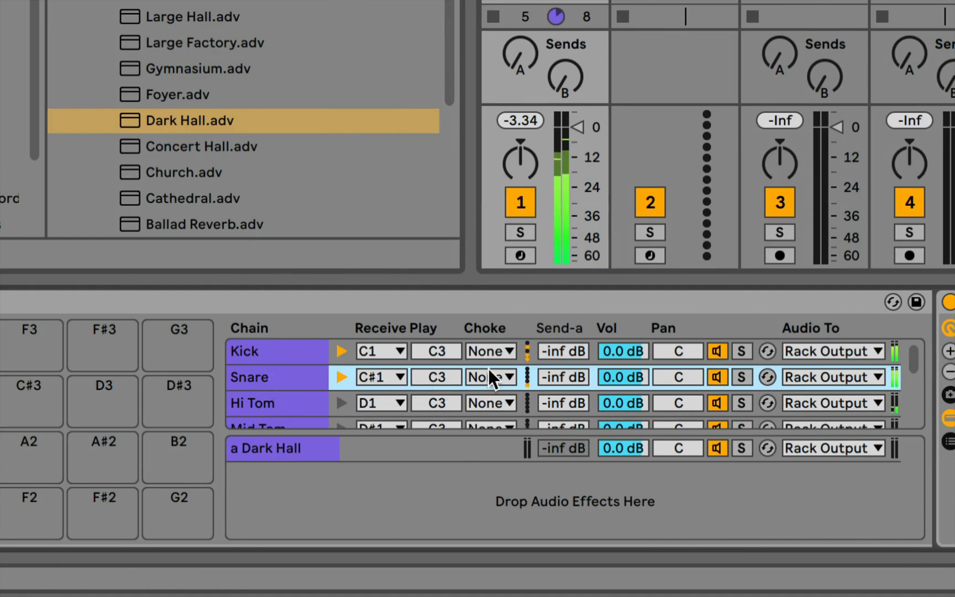
pyautogui.click(555, 375)
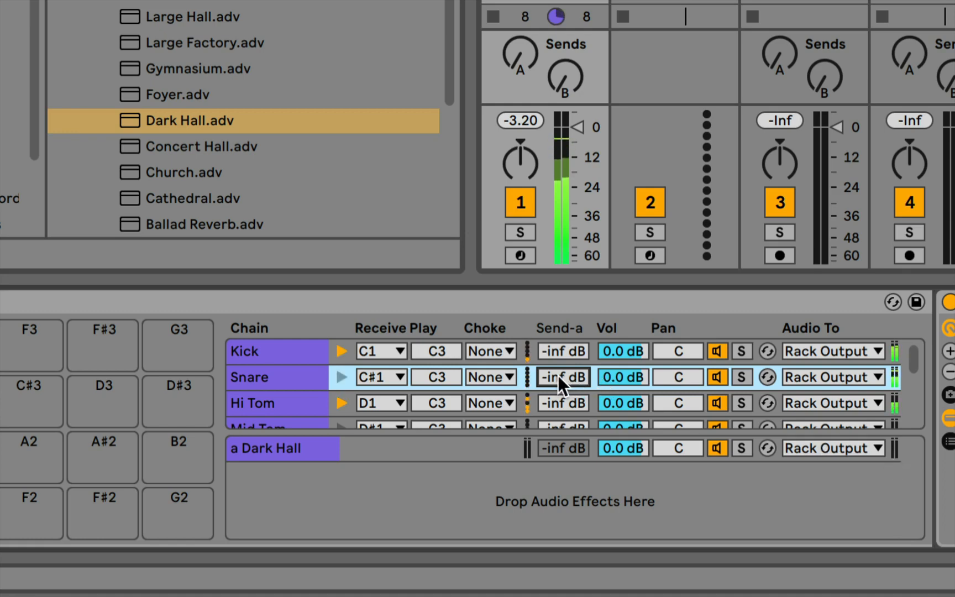
pyautogui.moveTo(557, 376)
pyautogui.mouseDown()
pyautogui.moveTo(557, 329)
pyautogui.moveTo(539, 381)
pyautogui.mouseUp()
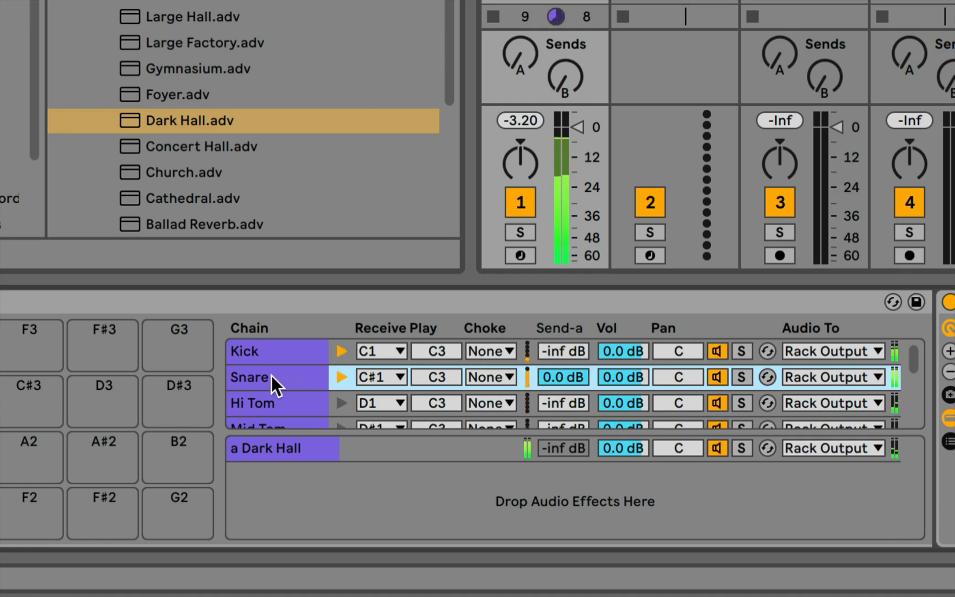
# Step: Set Dark Hall's diffusion filters to High 6.59 kHz, 0.57 and Low 124 Hz, 0.30, and reduce Size to 14.31
pyautogui.click(295, 447)
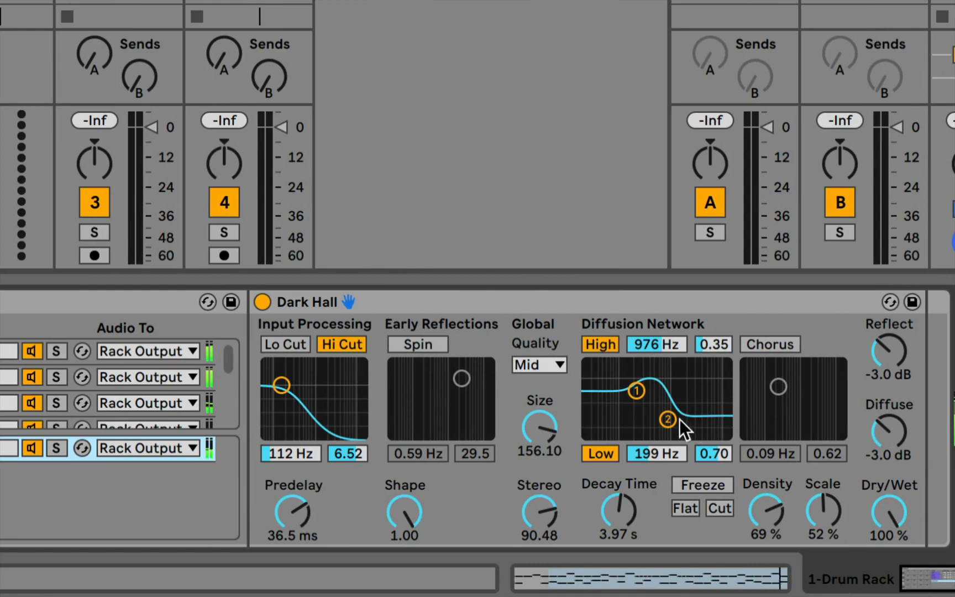
pyautogui.moveTo(668, 419); pyautogui.dragTo(703, 419)
pyautogui.moveTo(637, 391); pyautogui.dragTo(627, 424)
pyautogui.moveTo(703, 419); pyautogui.dragTo(695, 409)
pyautogui.moveTo(537, 420); pyautogui.dragTo(538, 473)
# Step: Filter Dark Hall's input with only Lo Cut at 949 Hz and width 3.16, and set Decay Time to 1.47 s and Size to 4.75
pyautogui.click(302, 343)
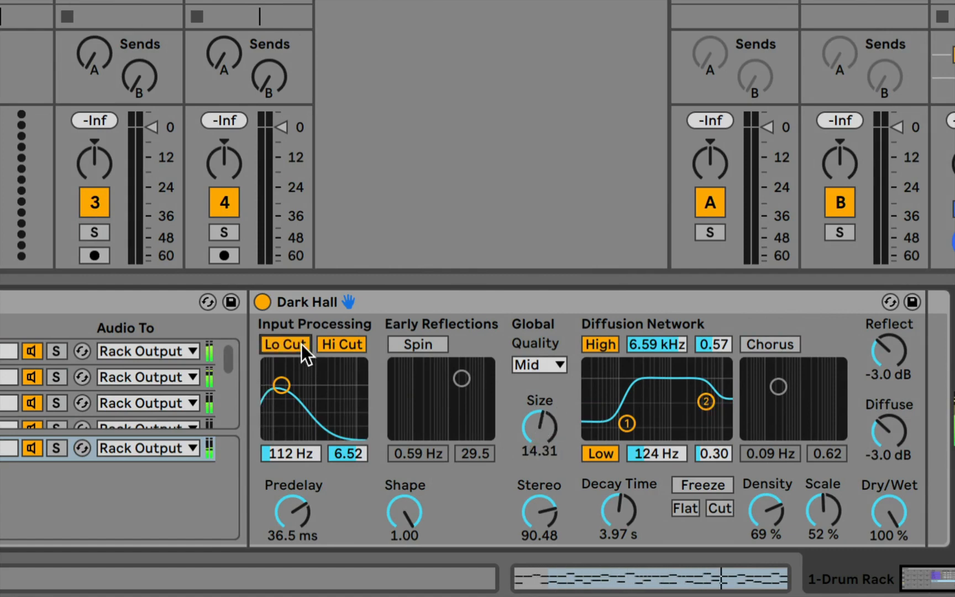
pyautogui.click(348, 346)
pyautogui.moveTo(287, 382); pyautogui.dragTo(353, 431)
pyautogui.moveTo(620, 523); pyautogui.dragTo(620, 552)
pyautogui.moveTo(539, 459); pyautogui.dragTo(539, 486)
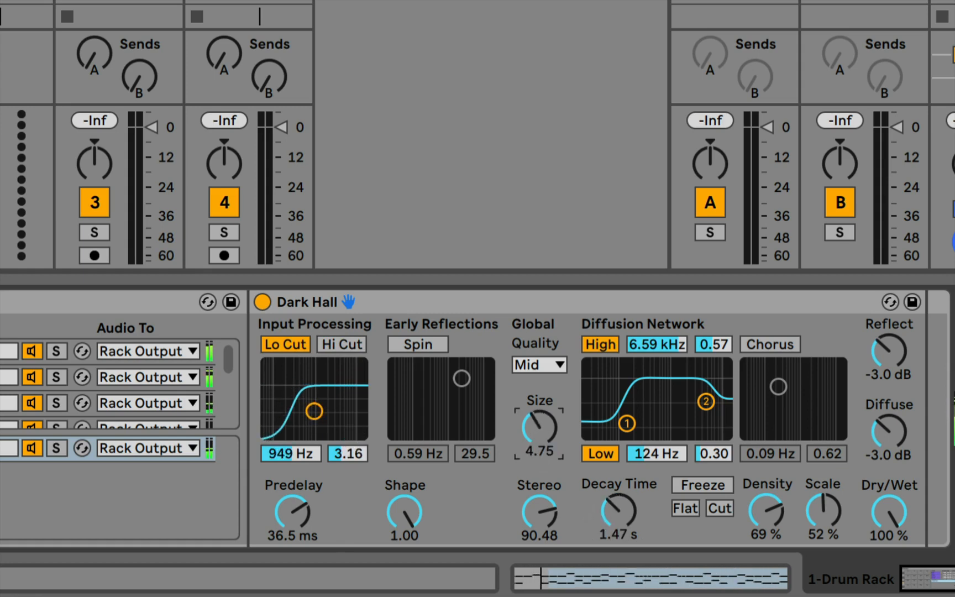
# Step: Enable Dark Hall's Hi Cut and set the input filter's bandwidth to 5.64
pyautogui.click(352, 347)
pyautogui.moveTo(314, 410)
pyautogui.mouseDown()
pyautogui.moveTo(322, 395)
pyautogui.moveTo(314, 392)
pyautogui.mouseUp()
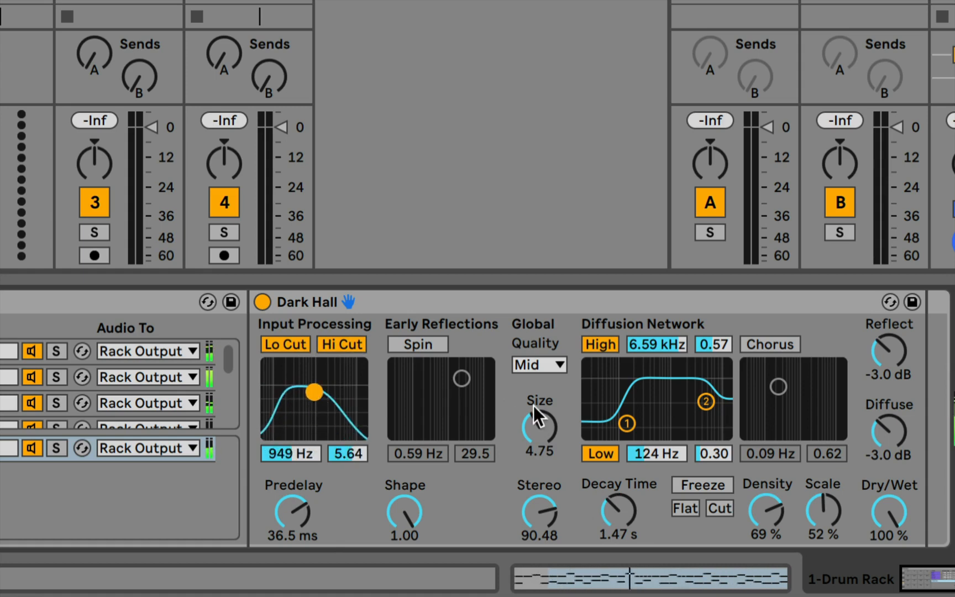
pyautogui.click(552, 416)
pyautogui.moveTo(545, 422)
pyautogui.mouseDown()
pyautogui.moveTo(545, 436)
pyautogui.moveTo(545, 422)
pyautogui.mouseUp()
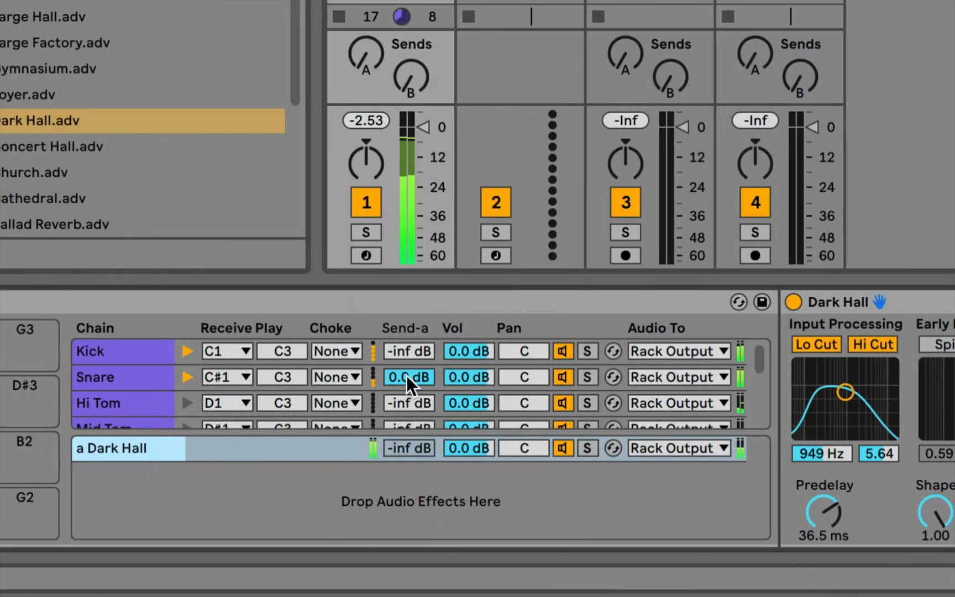
# Step: Set Send-a to -15.6 dB on the Snare chain and 0.0 dB on the Hi Tom chain
pyautogui.moveTo(404, 376)
pyautogui.mouseDown()
pyautogui.moveTo(404, 434)
pyautogui.moveTo(409, 362)
pyautogui.mouseUp()
pyautogui.click(398, 403)
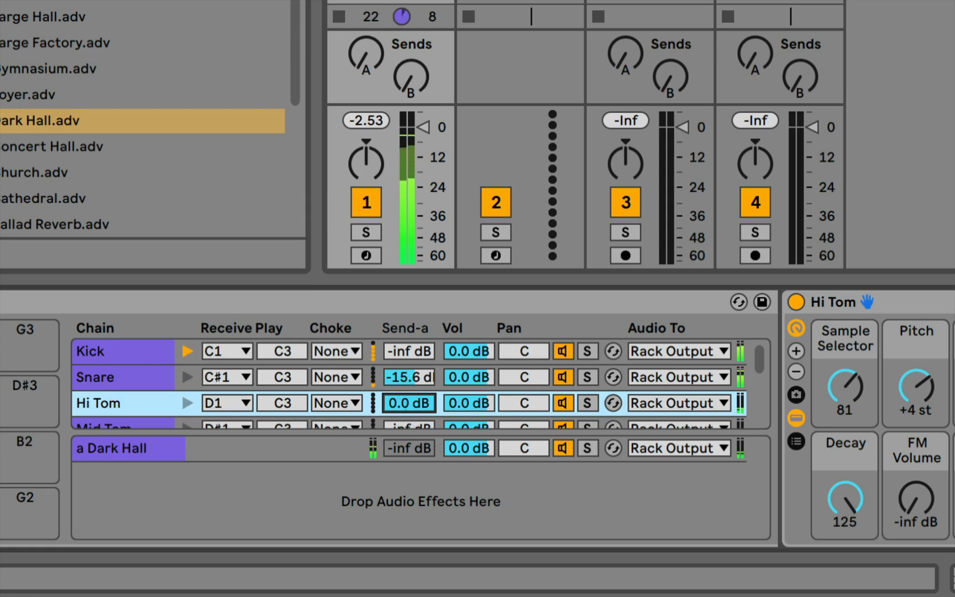
# Step: Set the Hi Tom chain's Send-a to -14.7 dB and show the Drum Rack's macro controls
pyautogui.moveTo(408, 402); pyautogui.dragTo(409, 404)
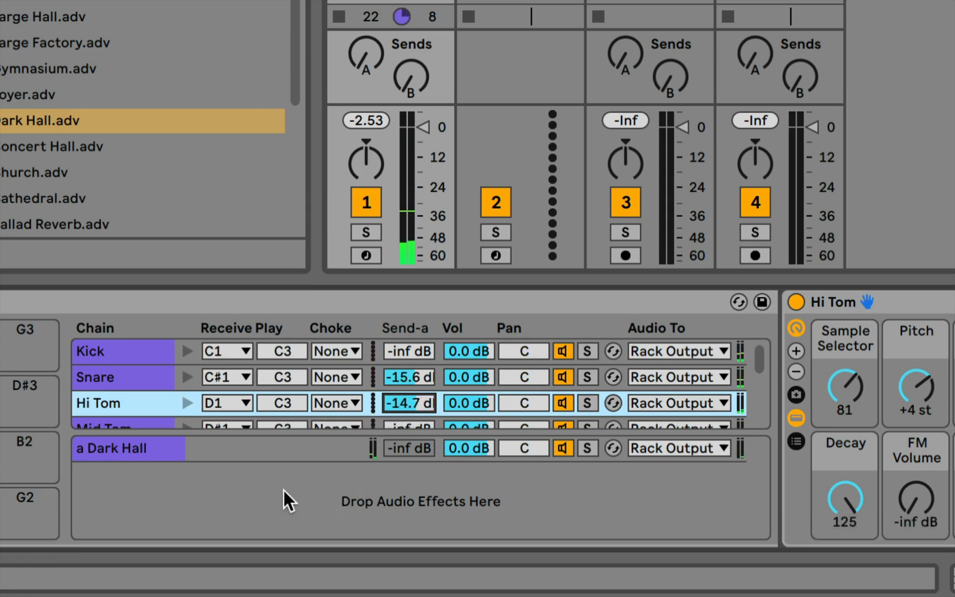
pyautogui.click(170, 448)
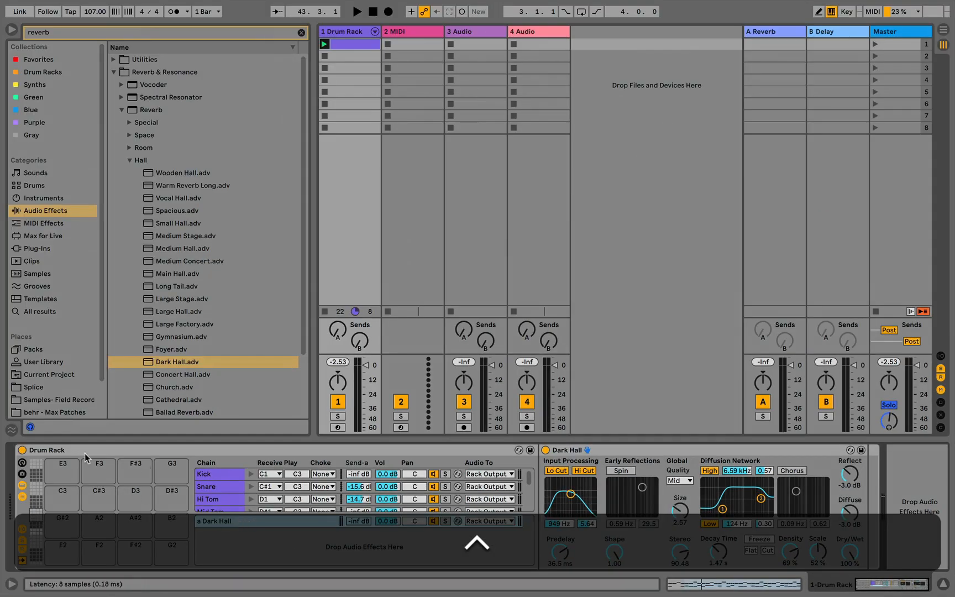
pyautogui.click(35, 531)
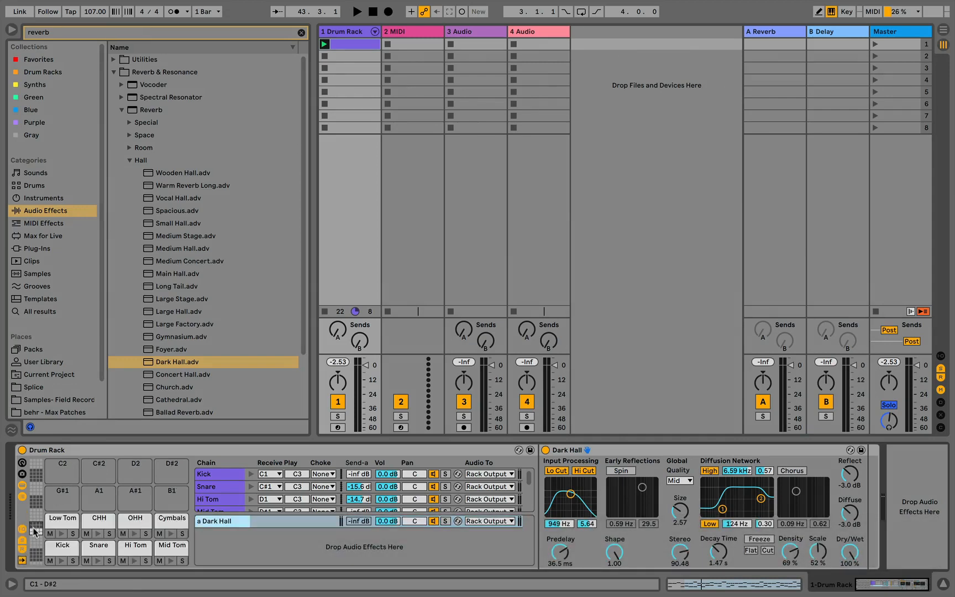
pyautogui.click(23, 464)
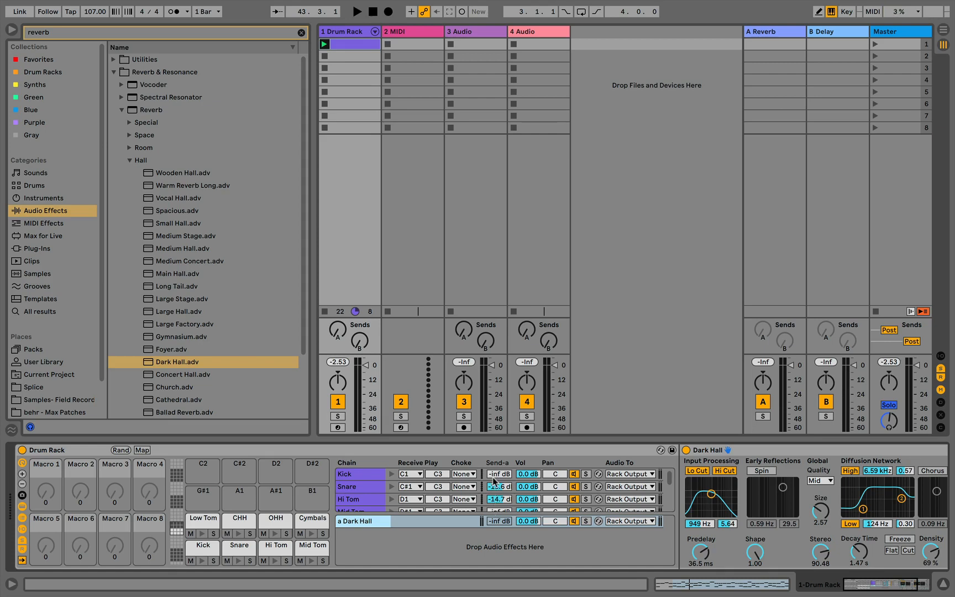
# Step: Look through the Drum Rack's chains one by one, from Kick to Cymbals, checking each chain's devices
pyautogui.click(351, 475)
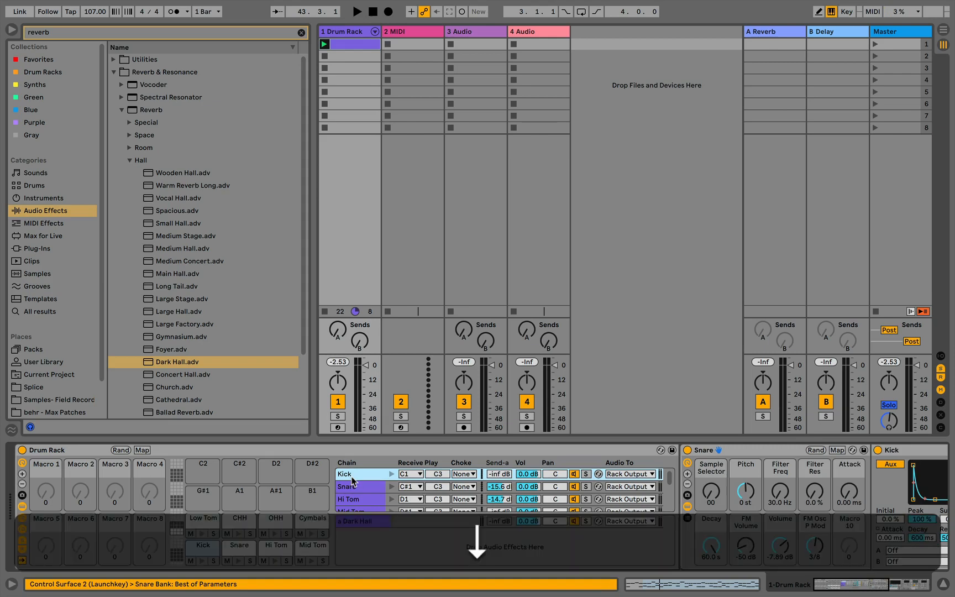
pyautogui.click(362, 487)
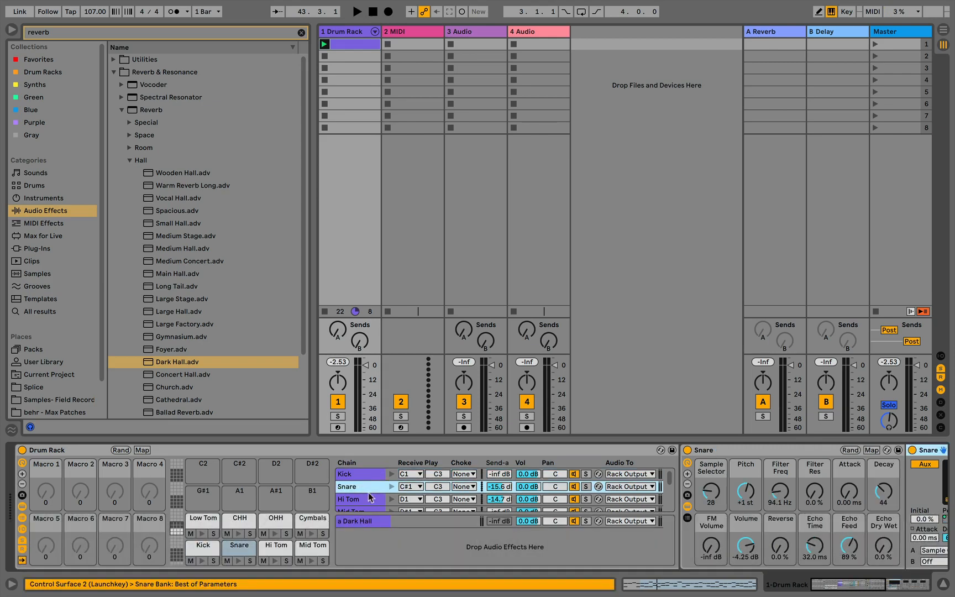
pyautogui.click(369, 498)
pyautogui.scroll(-2, 359, 492)
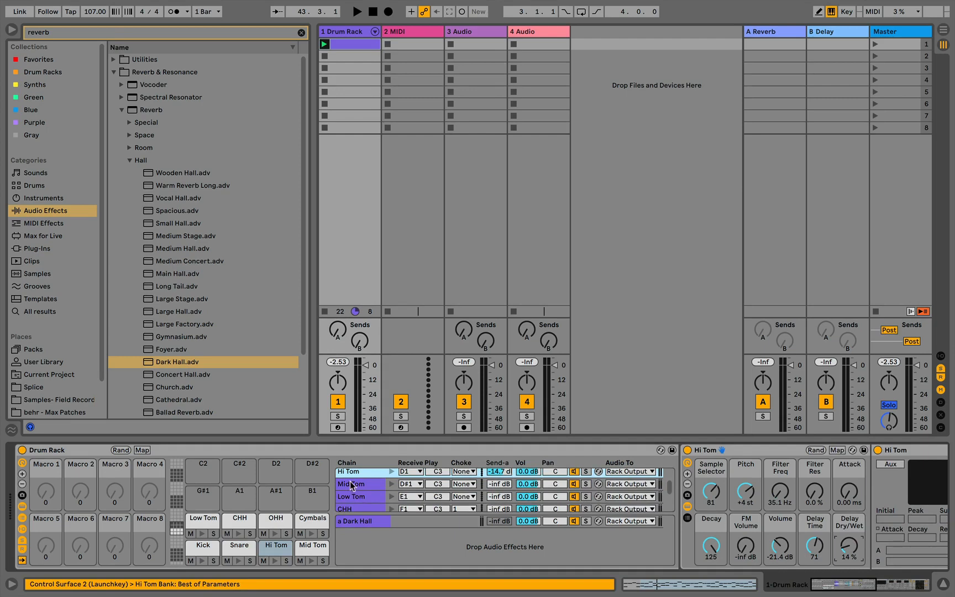
pyautogui.click(351, 484)
pyautogui.click(352, 496)
pyautogui.scroll(-2, 352, 497)
pyautogui.click(353, 494)
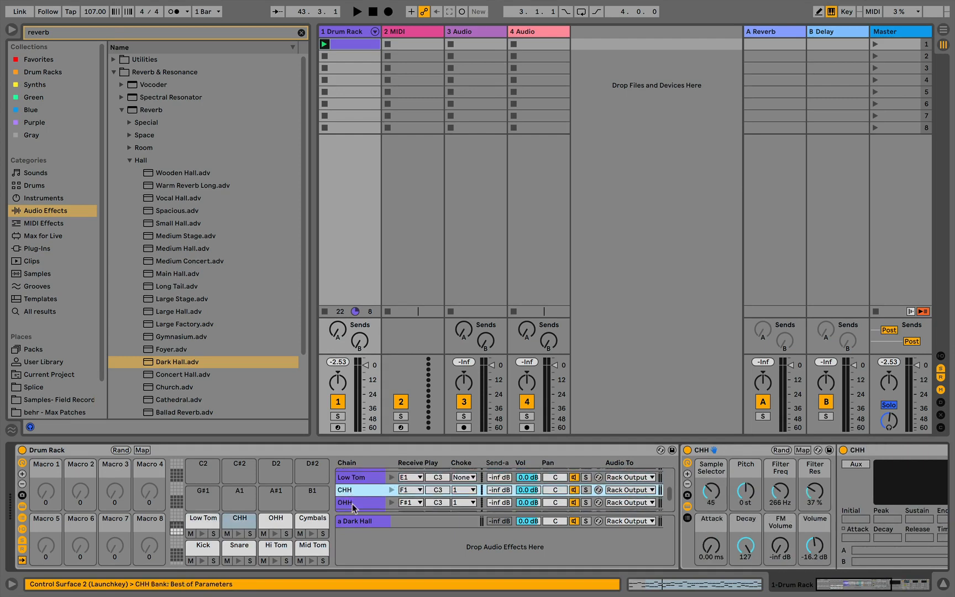
pyautogui.click(353, 503)
pyautogui.scroll(-2, 354, 506)
pyautogui.click(353, 492)
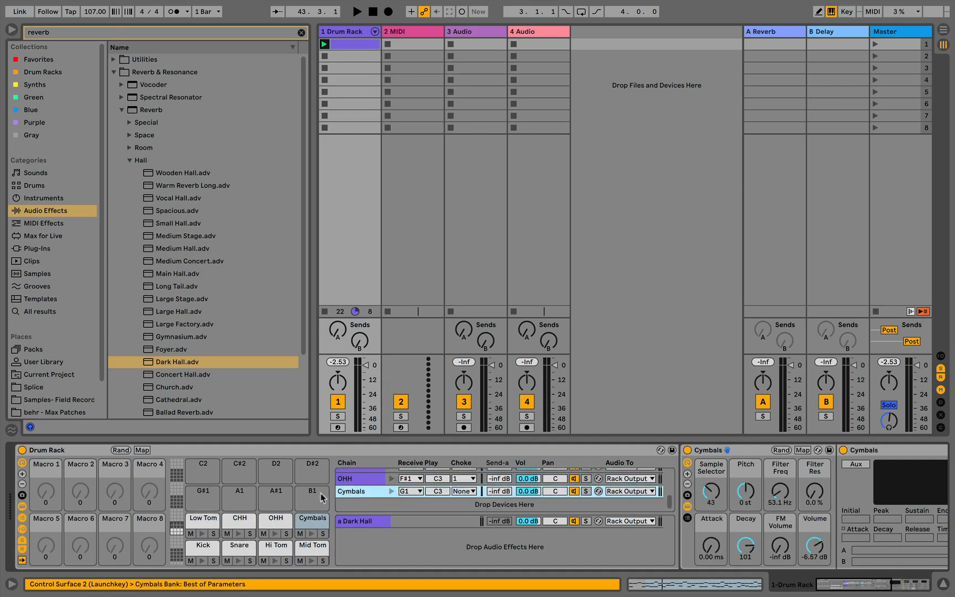
# Step: Increase the number of visible macro controls on the Drum Rack to 16
pyautogui.click(22, 474)
pyautogui.click(23, 474)
pyautogui.click(22, 473)
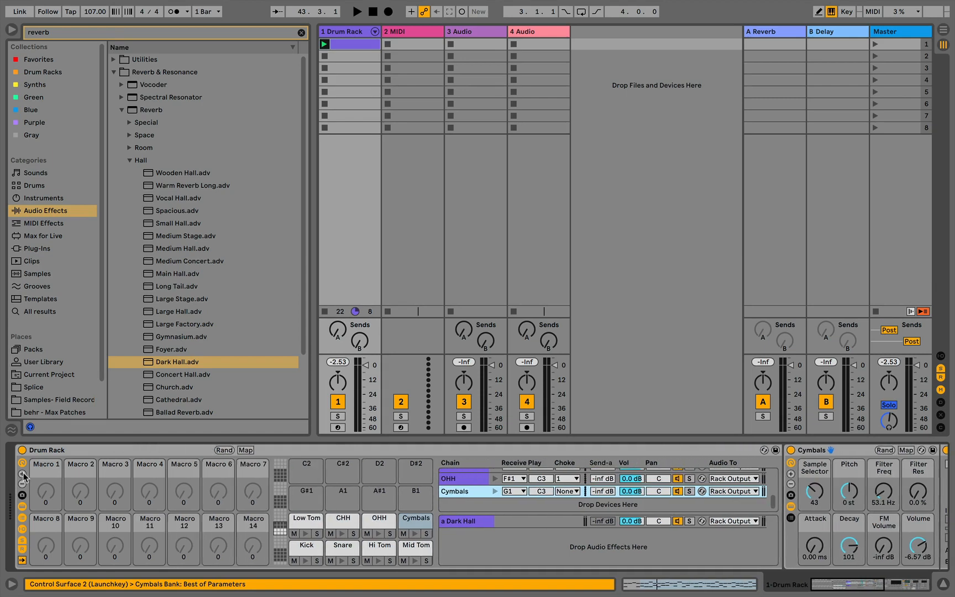
pyautogui.click(22, 474)
# Step: Map Send-a of the Kick, Snare and Hi Tom chains to Macros 1, 2 and 3 respectively
pyautogui.scroll(5, 518, 502)
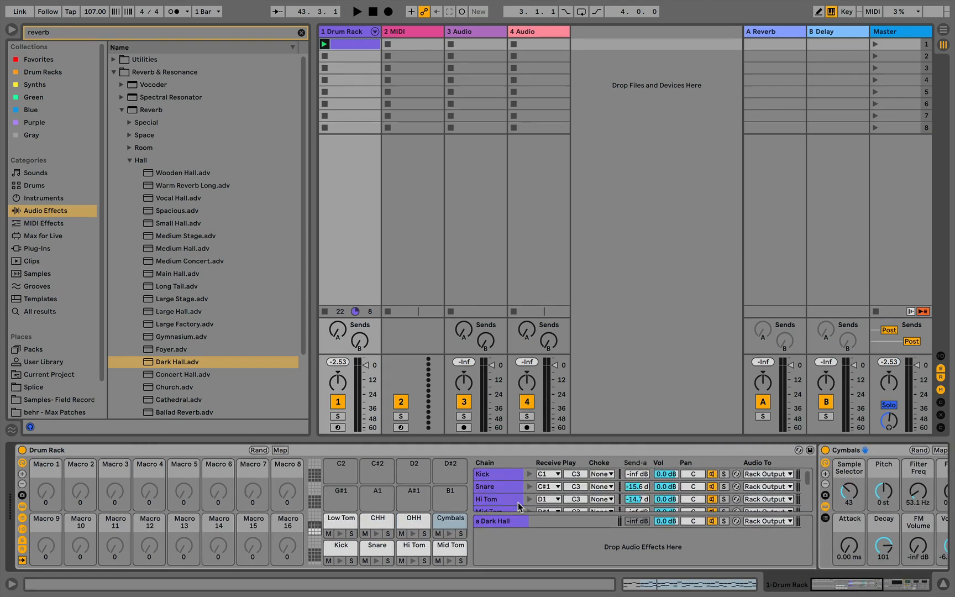
pyautogui.rightClick(639, 476)
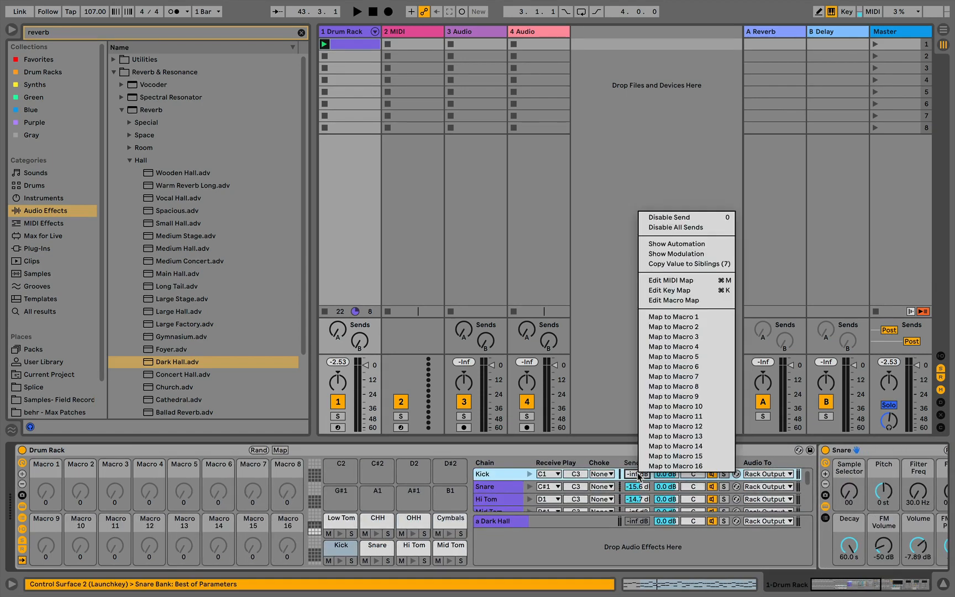
pyautogui.click(698, 319)
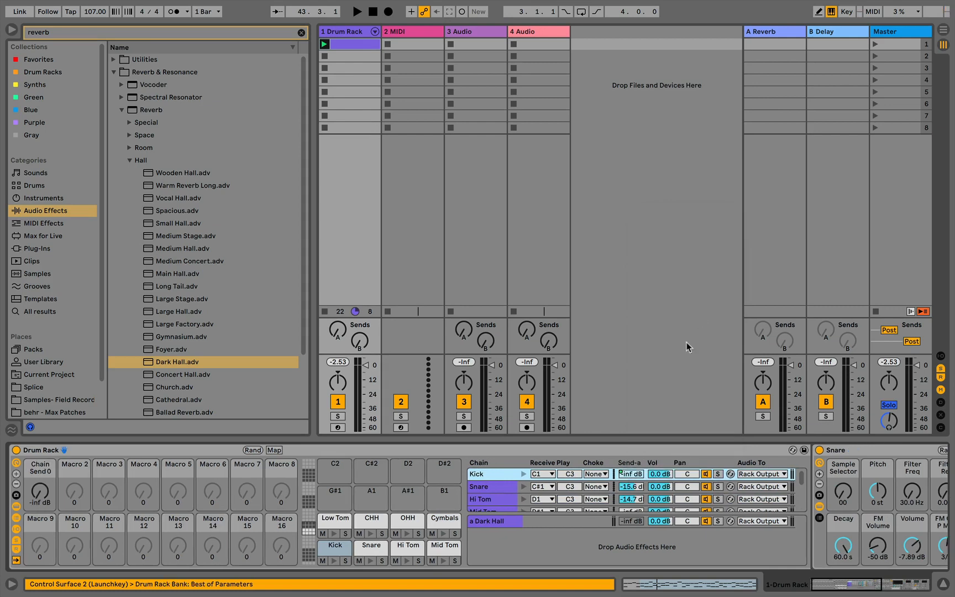
pyautogui.rightClick(626, 488)
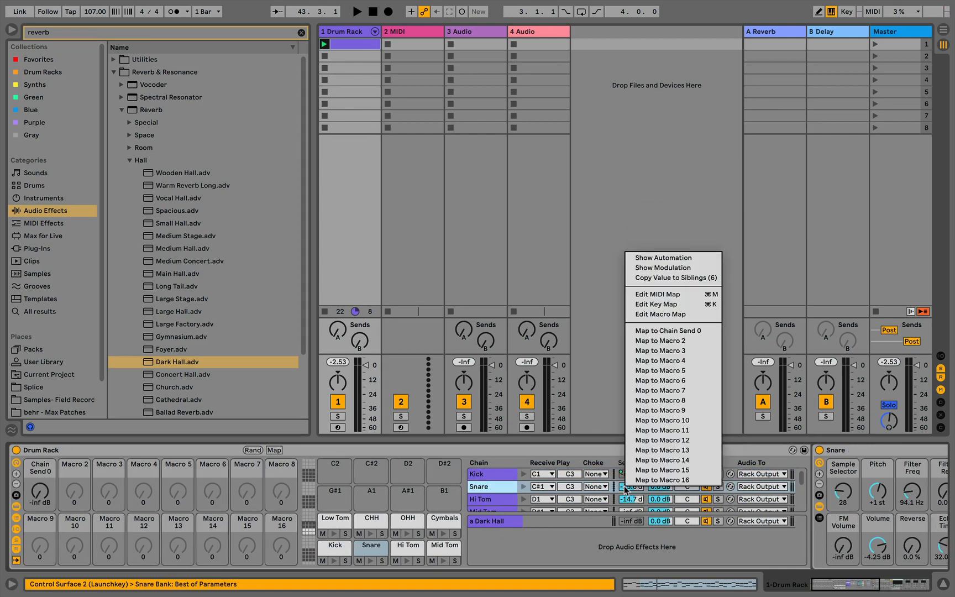
pyautogui.click(677, 341)
pyautogui.rightClick(631, 500)
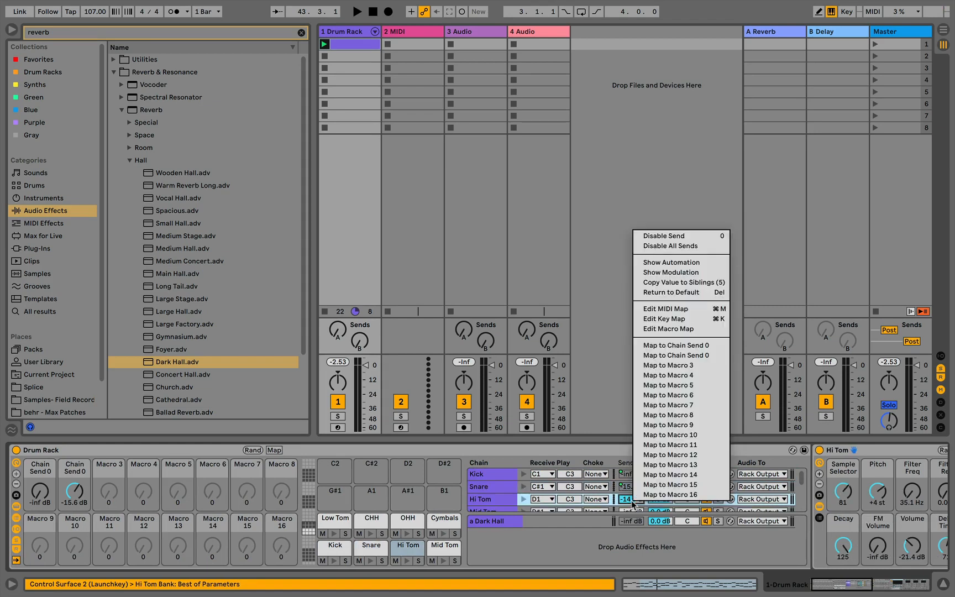
pyautogui.click(685, 367)
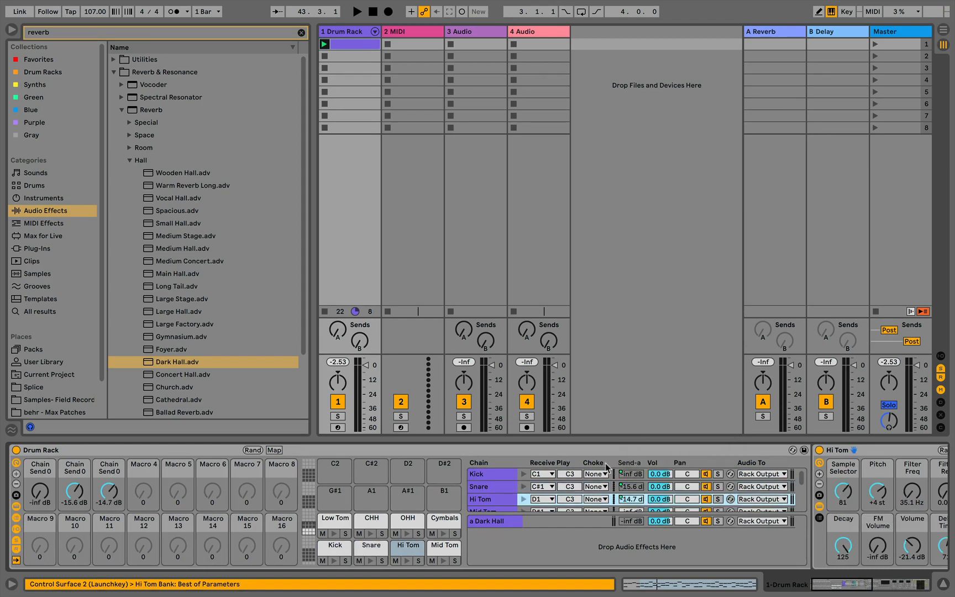
# Step: Map the Mid Tom chain's Send-a to Macro 4 and the Low Tom chain's Send-a to Macro 5
pyautogui.hscroll(-1, 605, 463)
pyautogui.scroll(-2, 633, 495)
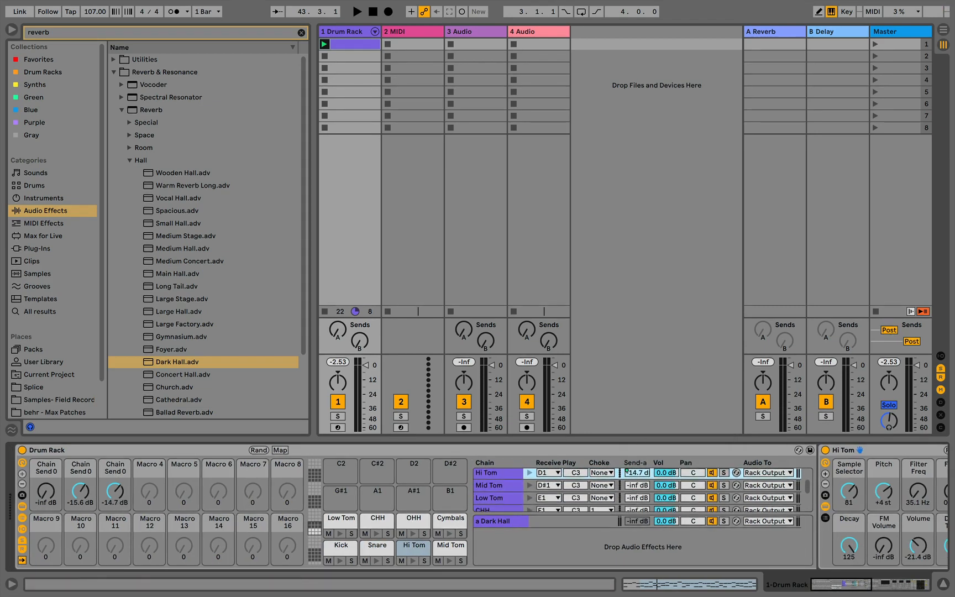
pyautogui.rightClick(635, 487)
pyautogui.click(690, 365)
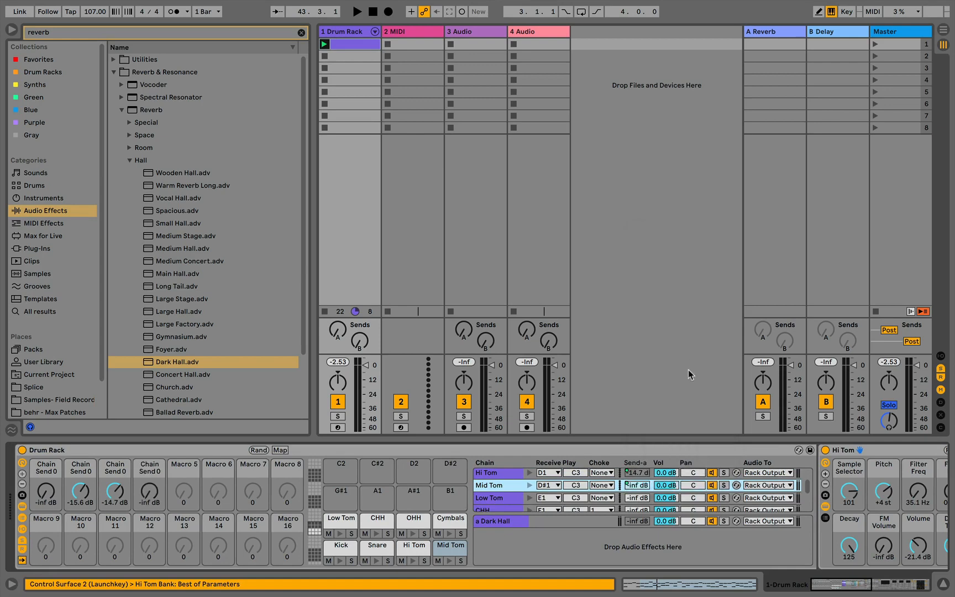
pyautogui.rightClick(633, 499)
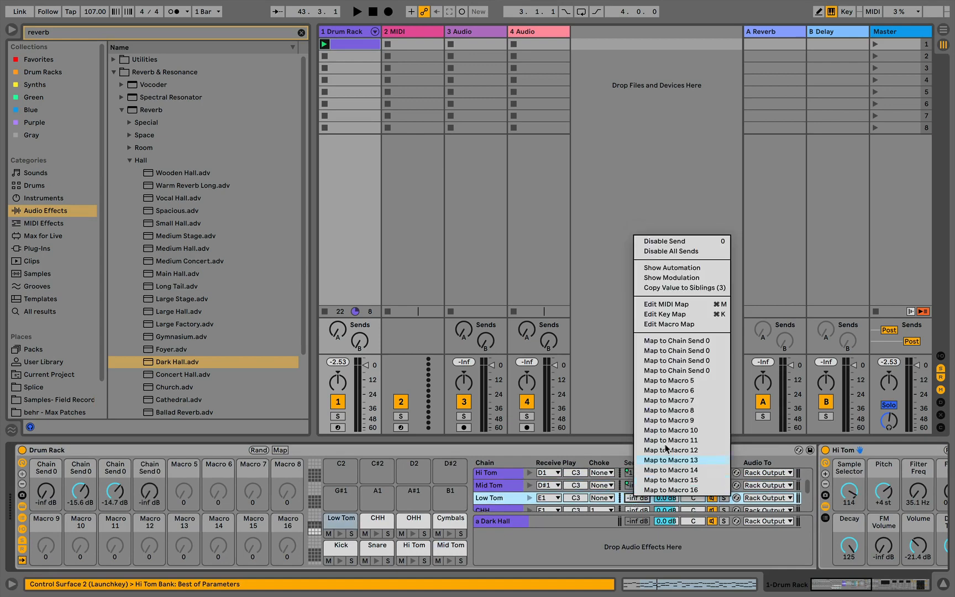
pyautogui.click(679, 381)
# Step: Map Send-a of the CHH, OHH and Cymbals chains to Macros 6, 7 and 8 respectively
pyautogui.scroll(-2, 638, 497)
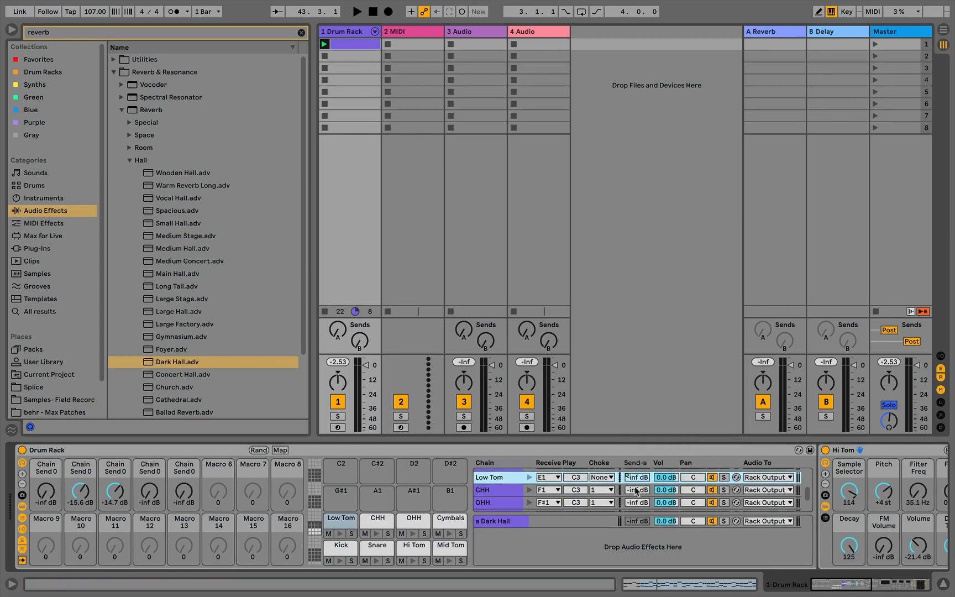
pyautogui.rightClick(636, 489)
pyautogui.click(695, 382)
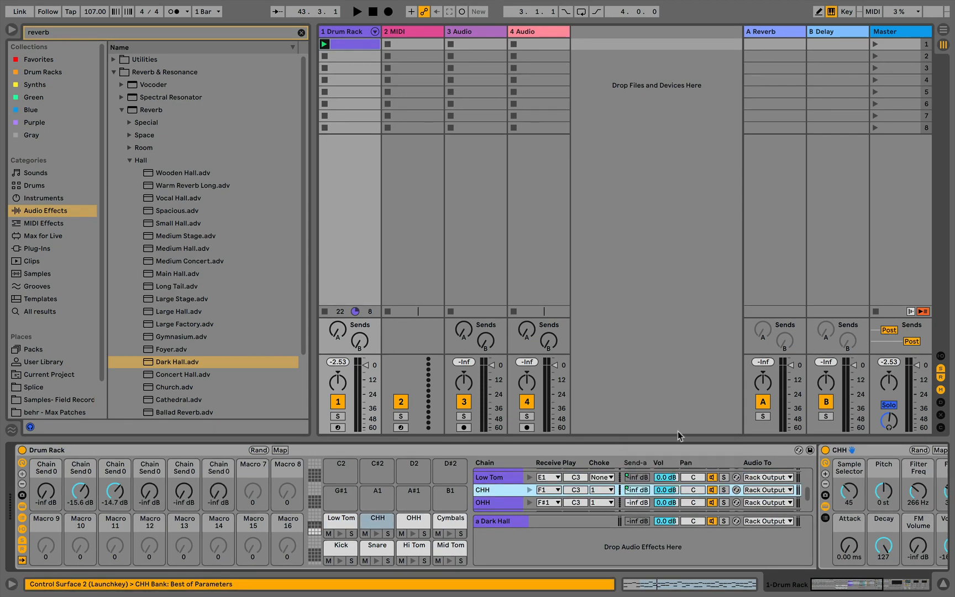
pyautogui.rightClick(636, 502)
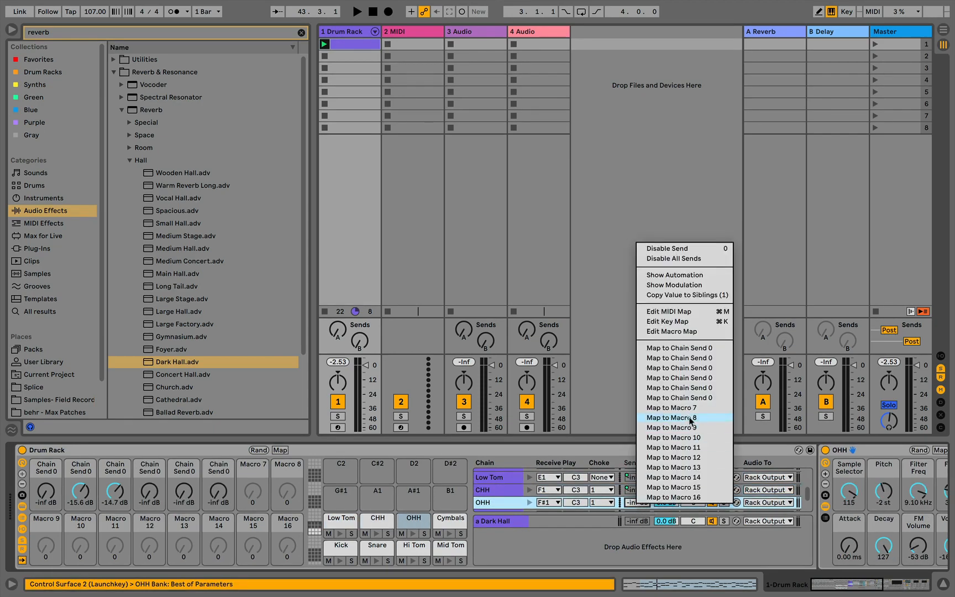
pyautogui.click(684, 409)
pyautogui.scroll(-2, 632, 498)
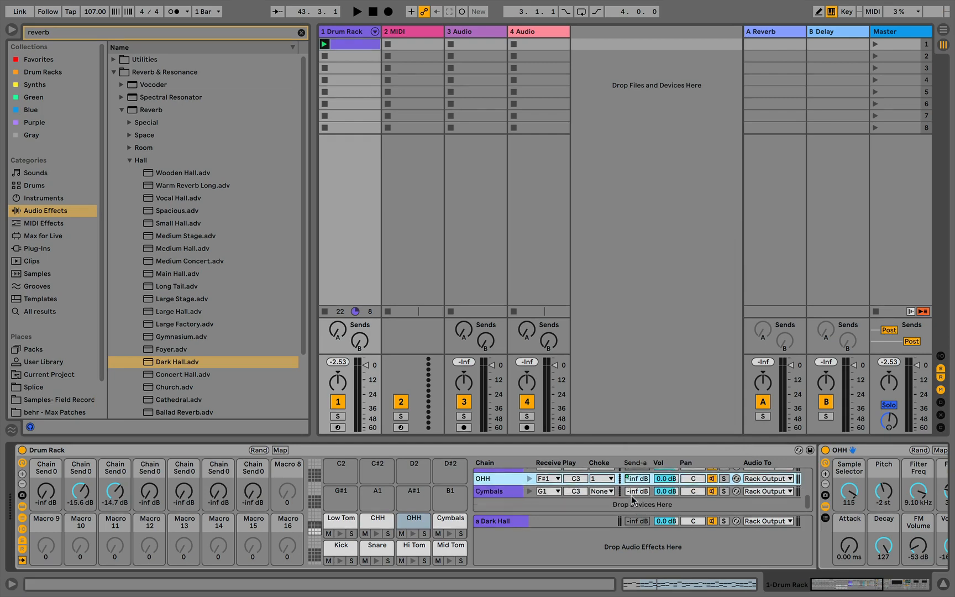
pyautogui.rightClick(635, 491)
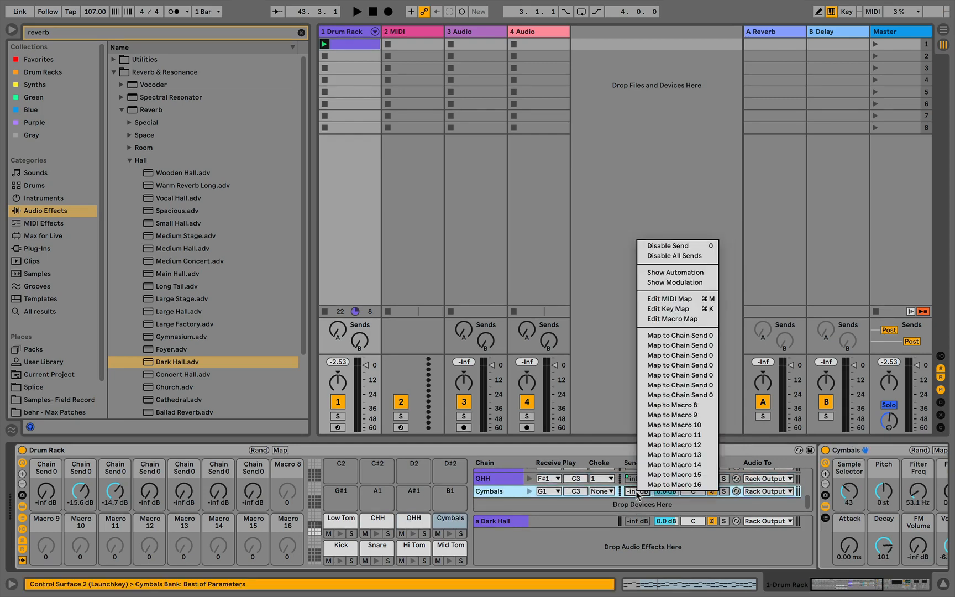
pyautogui.click(690, 407)
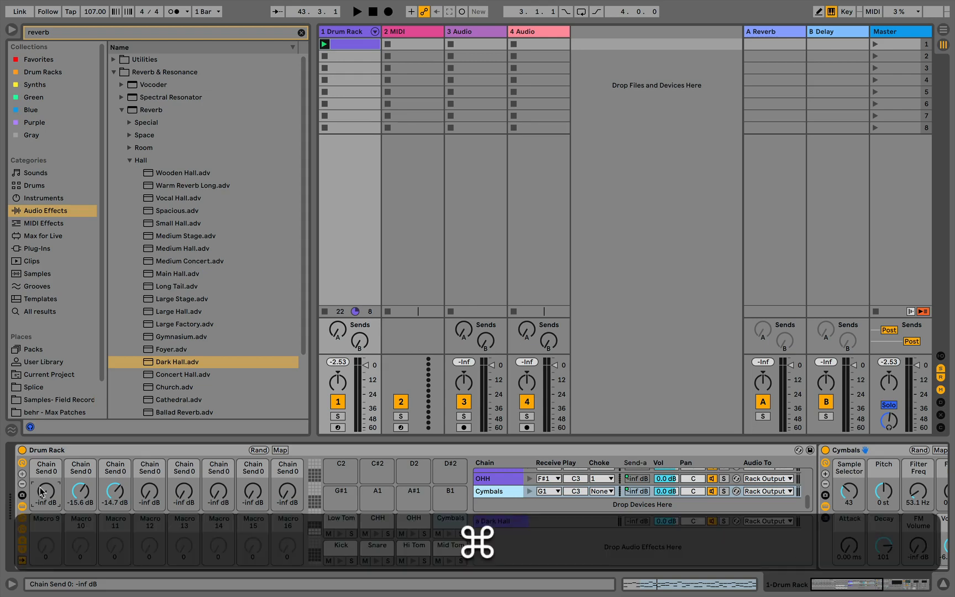
# Step: Rename the Drum Rack's first macro to "Kick Send A"
pyautogui.press('super+r')
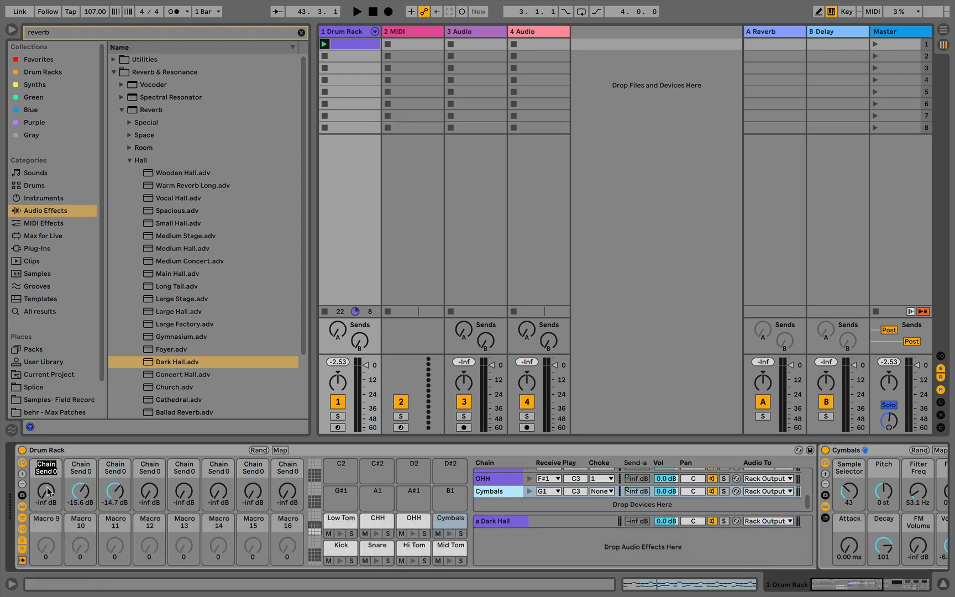
pyautogui.press('Right')
pyautogui.press('BackSpace')
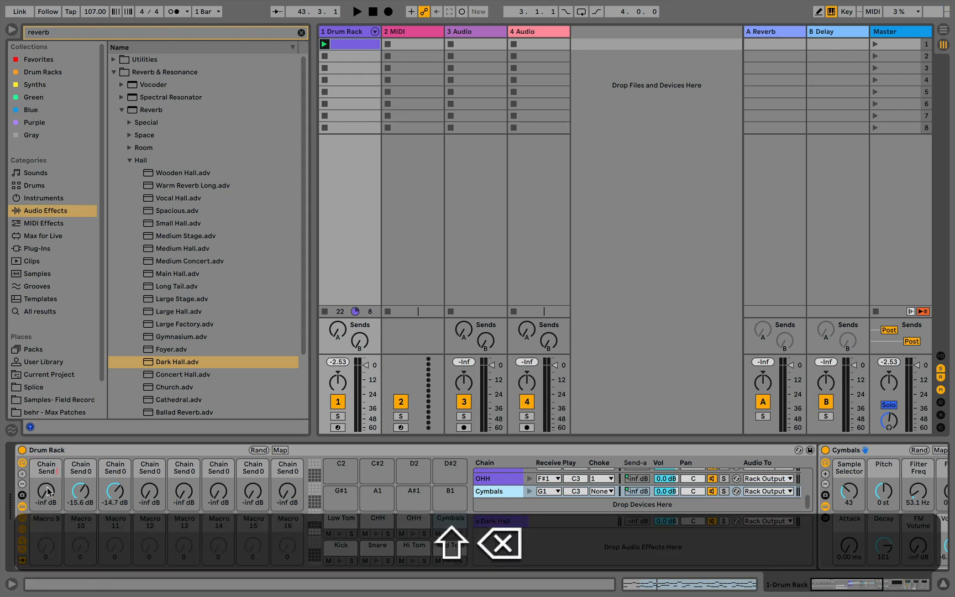
pyautogui.write('A')
pyautogui.hotkey('shift', 'BackSpace')
pyautogui.hotkey('shift', 'BackSpace')
pyautogui.hotkey('shift', 'BackSpace')
pyautogui.hotkey('shift', 'BackSpace')
pyautogui.hotkey('shift', 'BackSpace')
pyautogui.hotkey('shift', 'BackSpace')
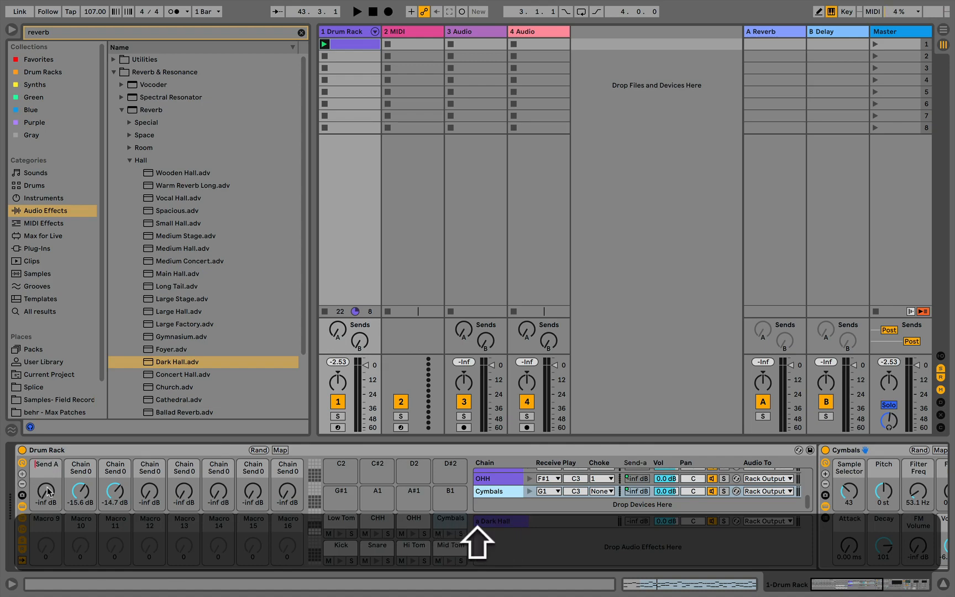
pyautogui.write('Kick')
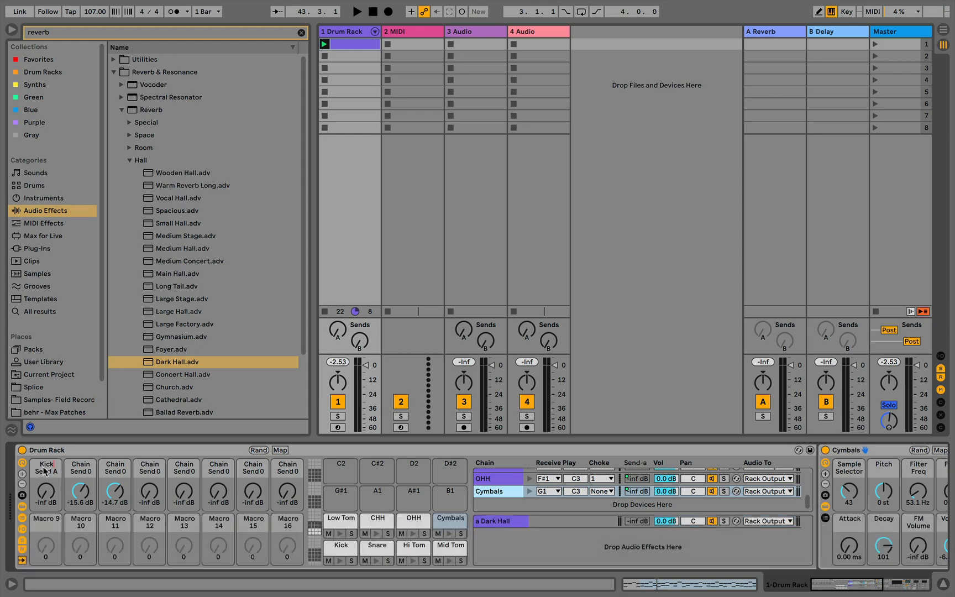
# Step: Copy the first macro's name to the second macro and edit it to read "Snare Send A"
pyautogui.moveTo(40, 462); pyautogui.dragTo(62, 472)
pyautogui.press('super+c')
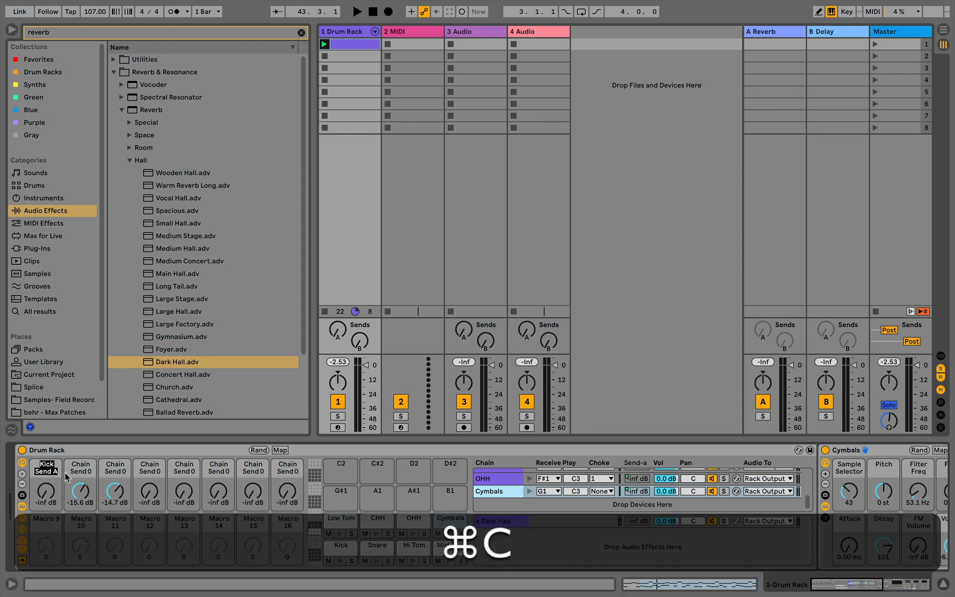
pyautogui.click(84, 489)
pyautogui.press('super+r')
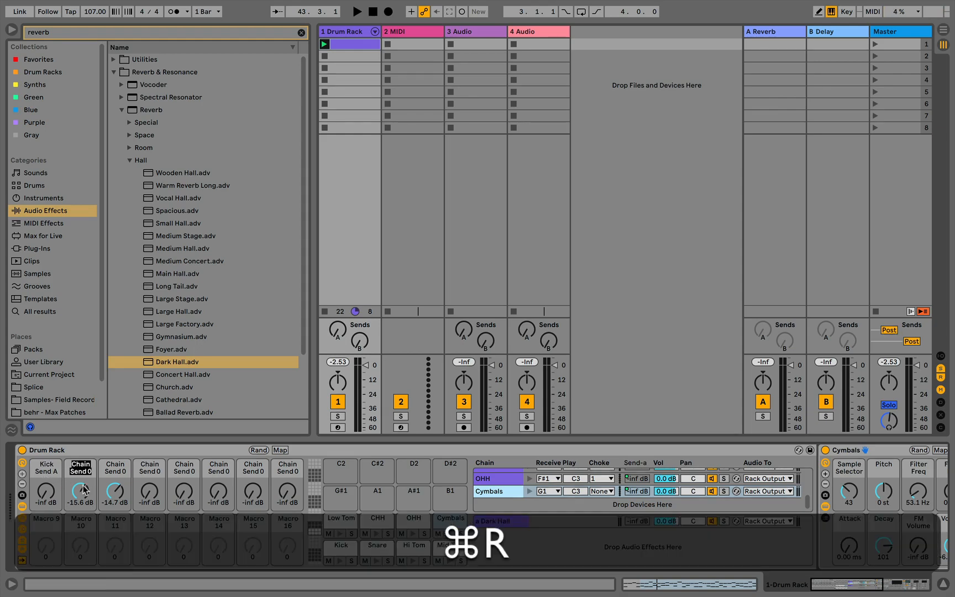
pyautogui.press('super+v')
pyautogui.press('super+Up')
pyautogui.press('Right')
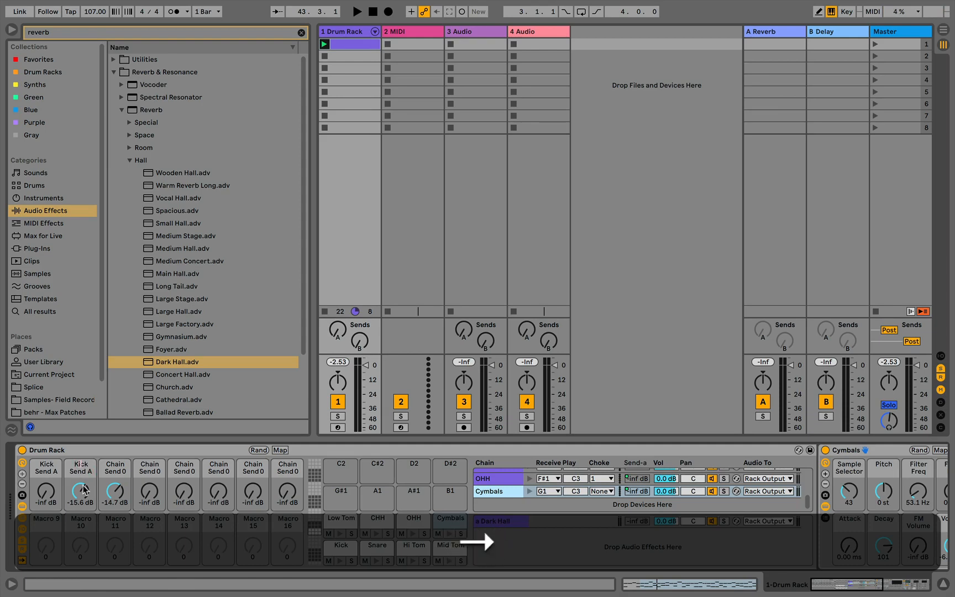
pyautogui.press('BackSpace')
pyautogui.press('BackSpace')
pyautogui.press('BackSpace')
pyautogui.press('BackSpace')
pyautogui.press('BackSpace')
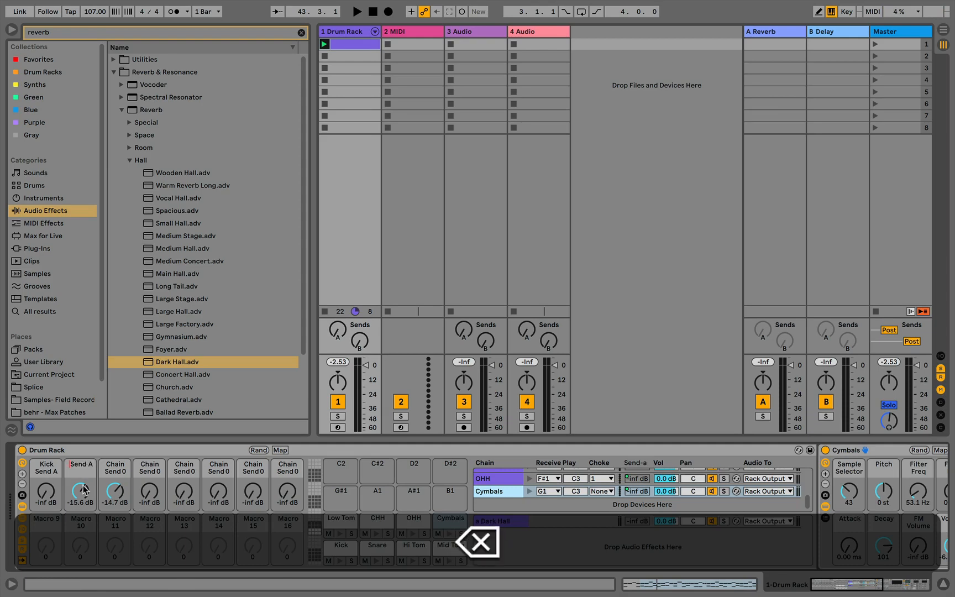
pyautogui.write('Snare')
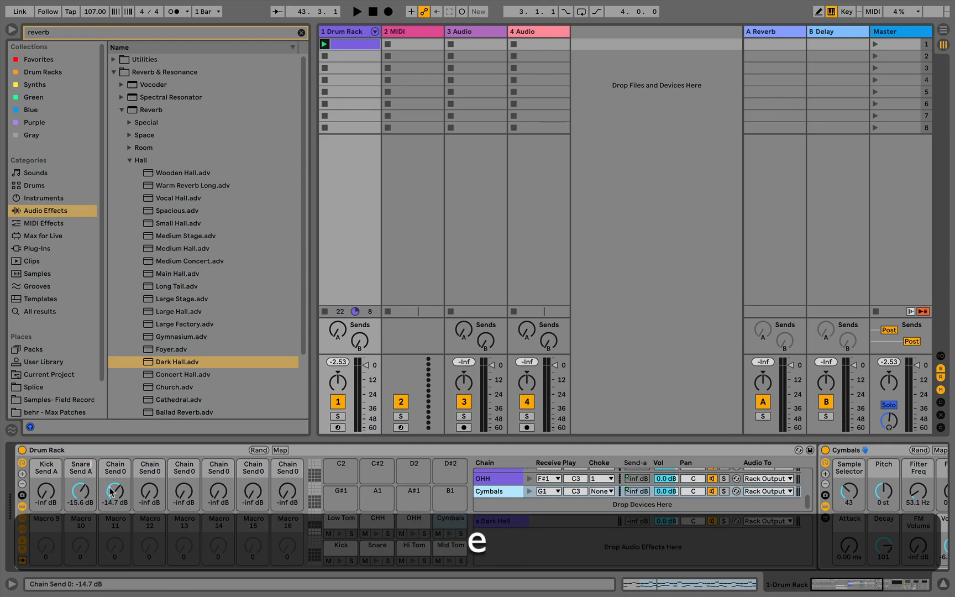
# Step: Rename the third macro of the Drum Rack to "Hi Tom Send A", reusing the copied macro name
pyautogui.click(110, 491)
pyautogui.press('super+r')
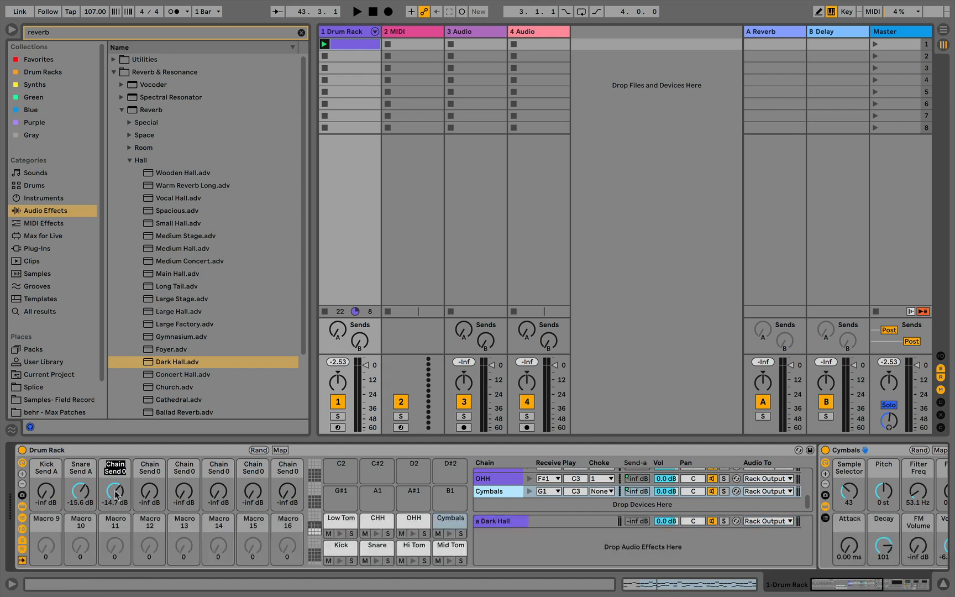
pyautogui.press('super+v')
pyautogui.press('Right')
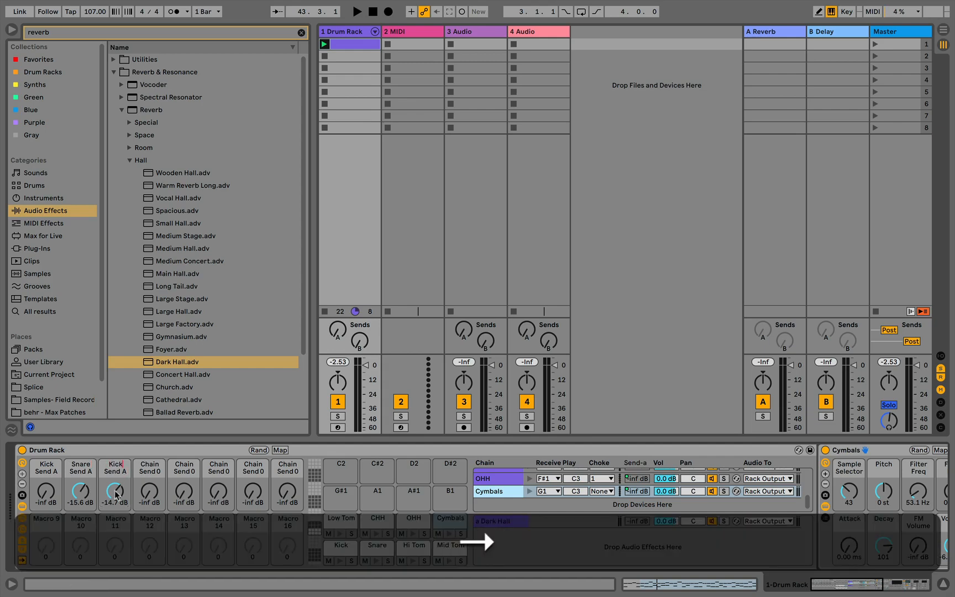
pyautogui.press('BackSpace')
pyautogui.press('BackSpace')
pyautogui.press('BackSpace')
pyautogui.press('BackSpace')
pyautogui.write('Hi Tom')
# Step: Rename the fourth macro of the Drum Rack to "Mid Tom Send A", reusing the copied macro name
pyautogui.click(152, 492)
pyautogui.press('super+r')
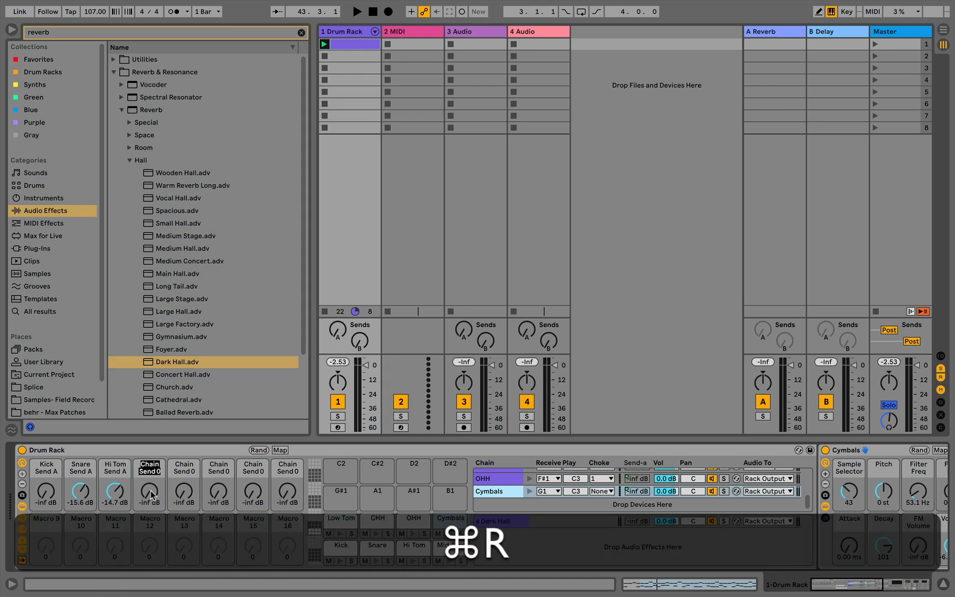
pyautogui.press('super+v')
pyautogui.press('Right')
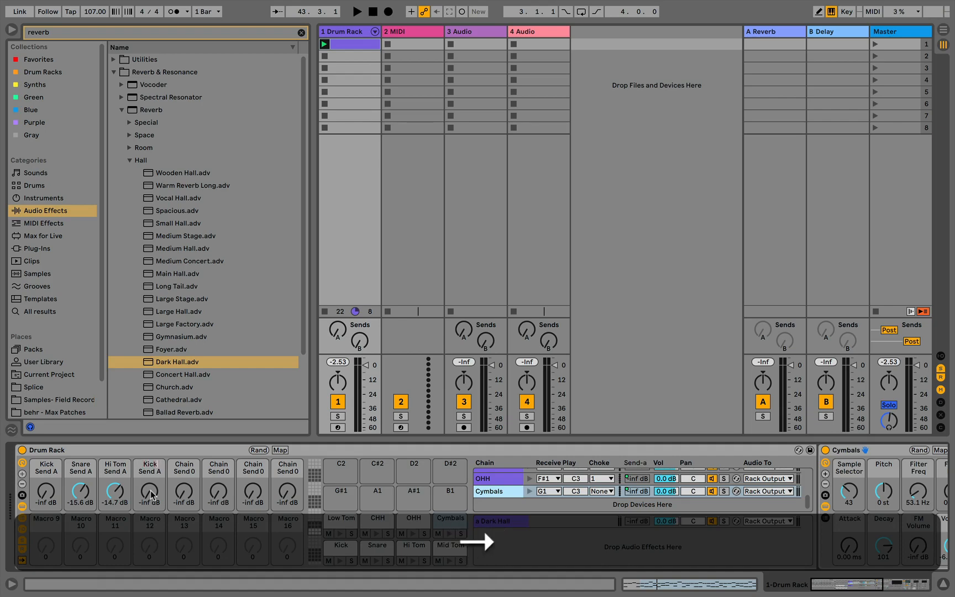
pyautogui.press('BackSpace')
pyautogui.press('BackSpace')
pyautogui.press('BackSpace')
pyautogui.press('BackSpace')
pyautogui.write('Mid Tom')
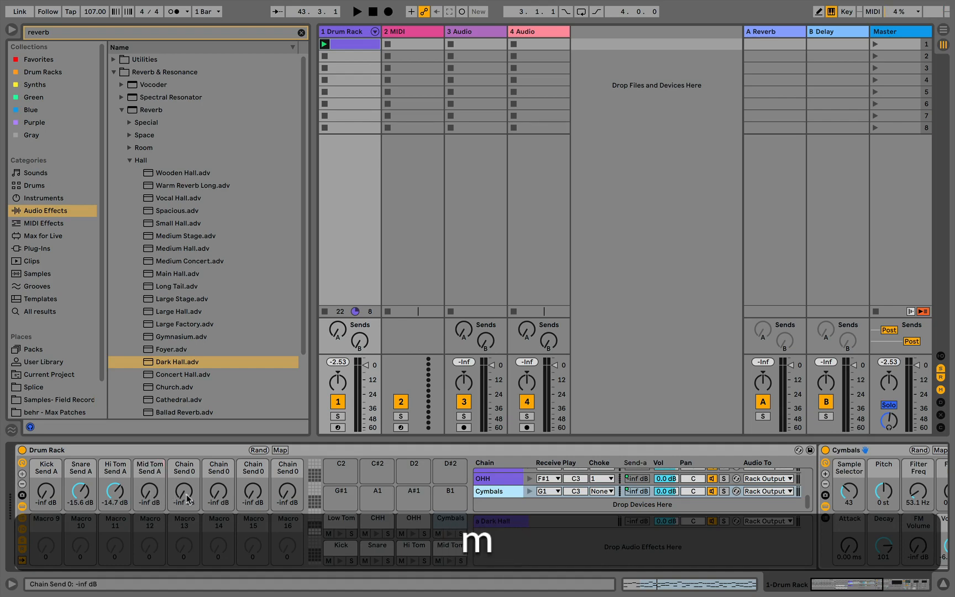
# Step: Rename the fifth macro of the Drum Rack to "Low Tom Send A", reusing the copied macro name
pyautogui.press('super+r')
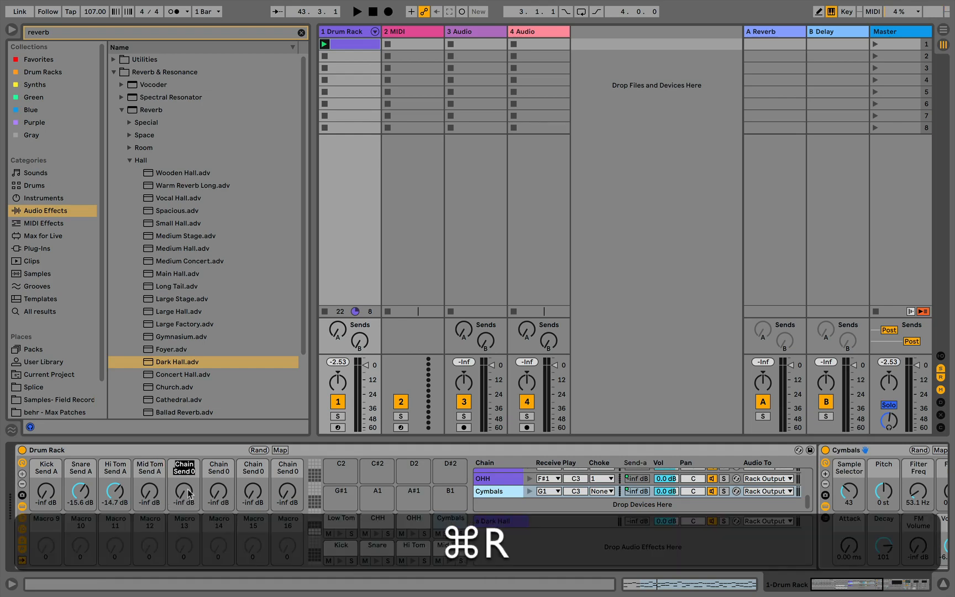
pyautogui.press('super+v')
pyautogui.press('Right')
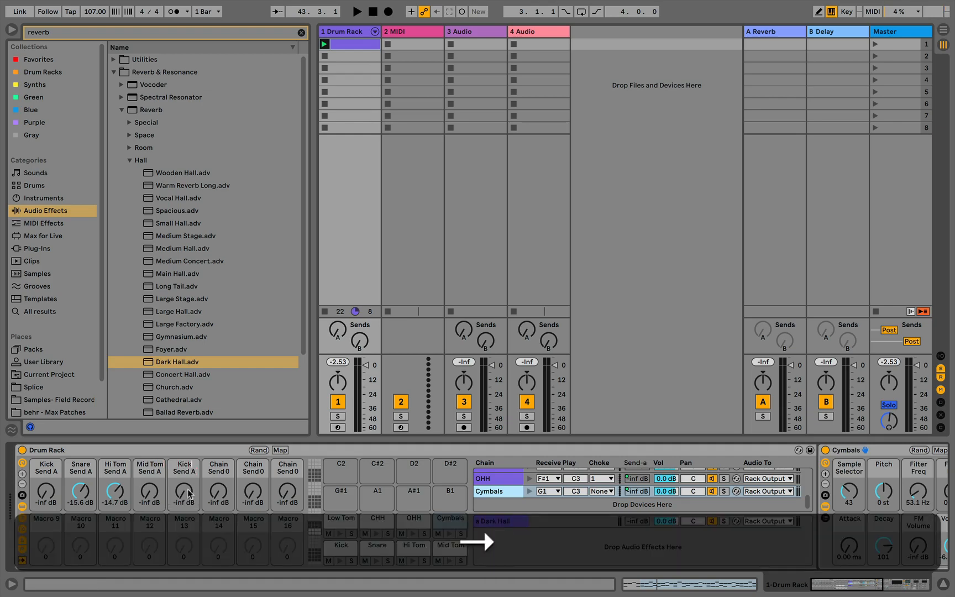
pyautogui.press('BackSpace')
pyautogui.press('BackSpace')
pyautogui.press('BackSpace')
pyautogui.press('BackSpace')
pyautogui.write('Low Tom')
# Step: Rename the sixth macro of the Drum Rack to "CHH Send A", reusing the copied macro name
pyautogui.click(219, 492)
pyautogui.press('super+r')
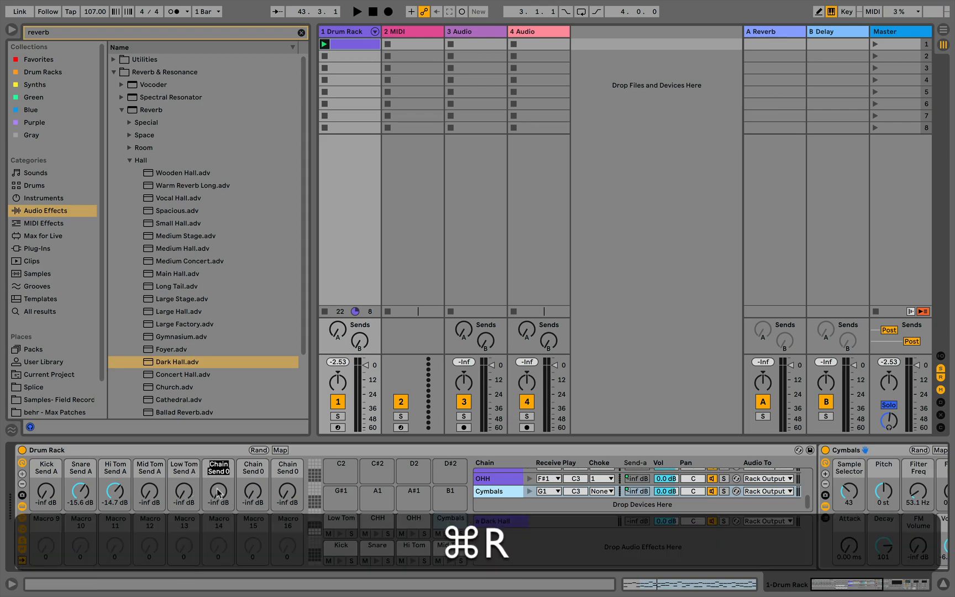
pyautogui.write('Kick Send A')
pyautogui.press('Right')
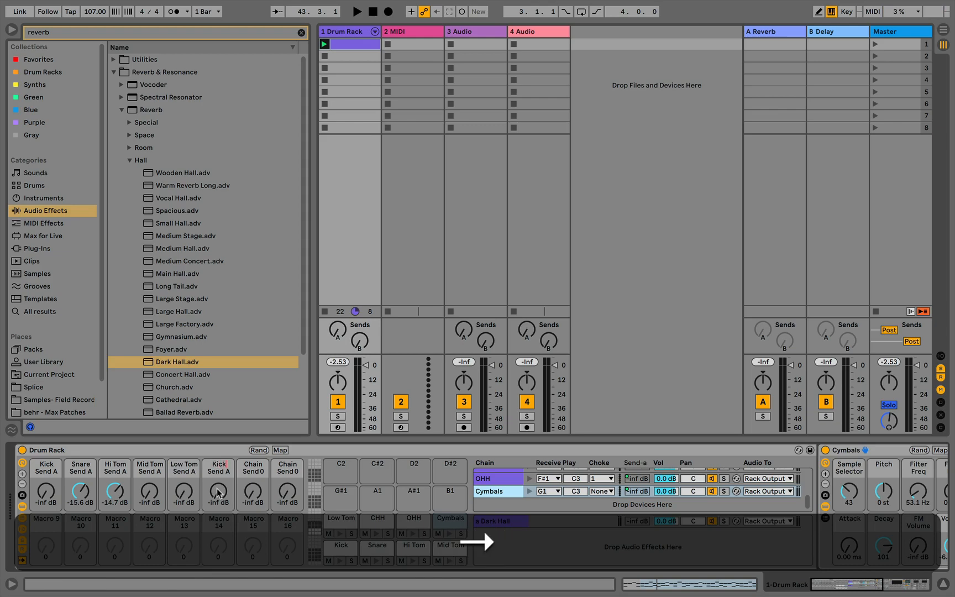
pyautogui.press('BackSpace')
pyautogui.press('BackSpace')
pyautogui.press('BackSpace')
pyautogui.press('BackSpace')
pyautogui.press('BackSpace')
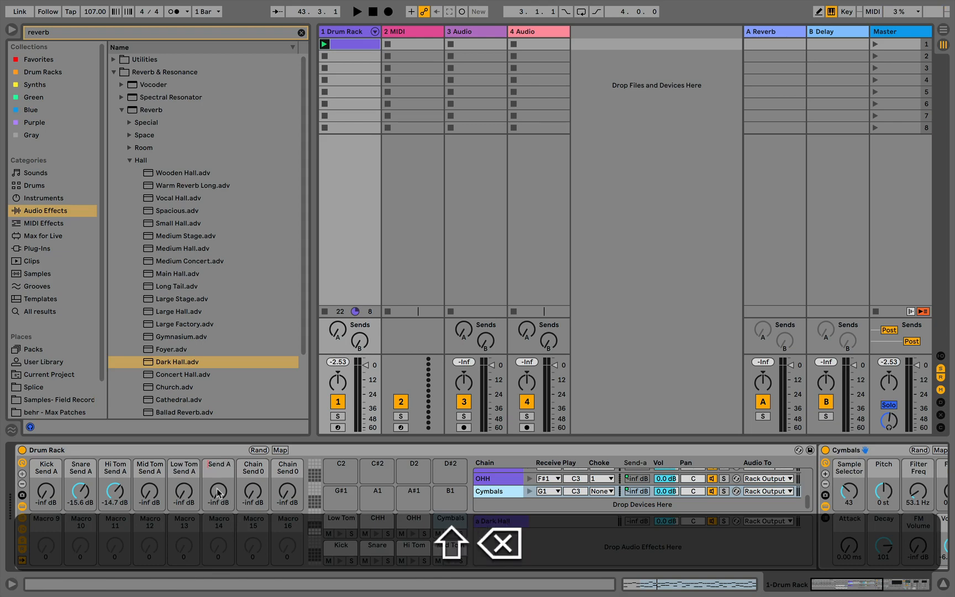
pyautogui.write('CHH')
# Step: Rename the seventh macro of the Drum Rack to "OHH Send A", reusing the copied macro name
pyautogui.click(252, 492)
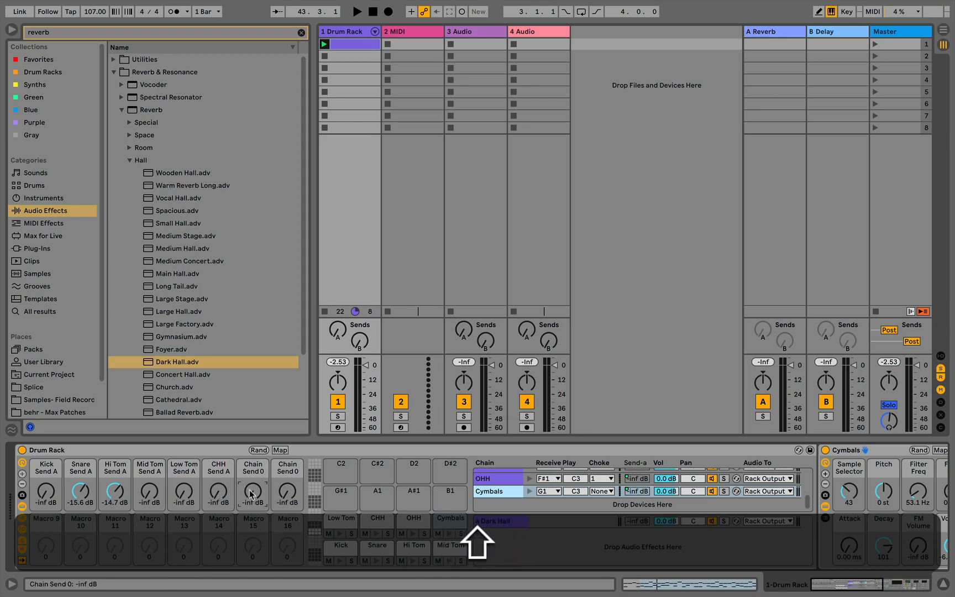
pyautogui.press('shift+super+r')
pyautogui.write('Kick Send A')
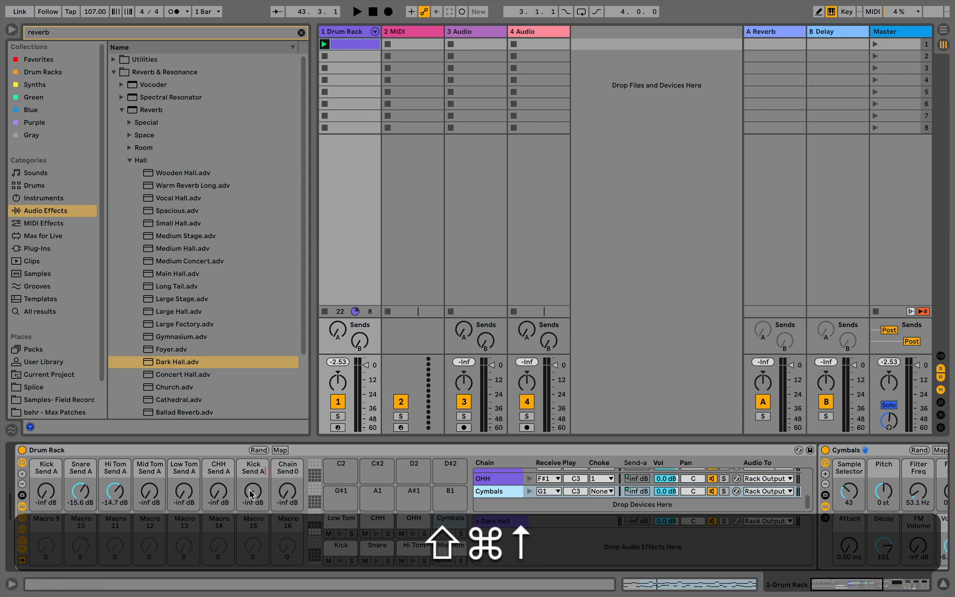
pyautogui.hotkey('shift', 'BackSpace')
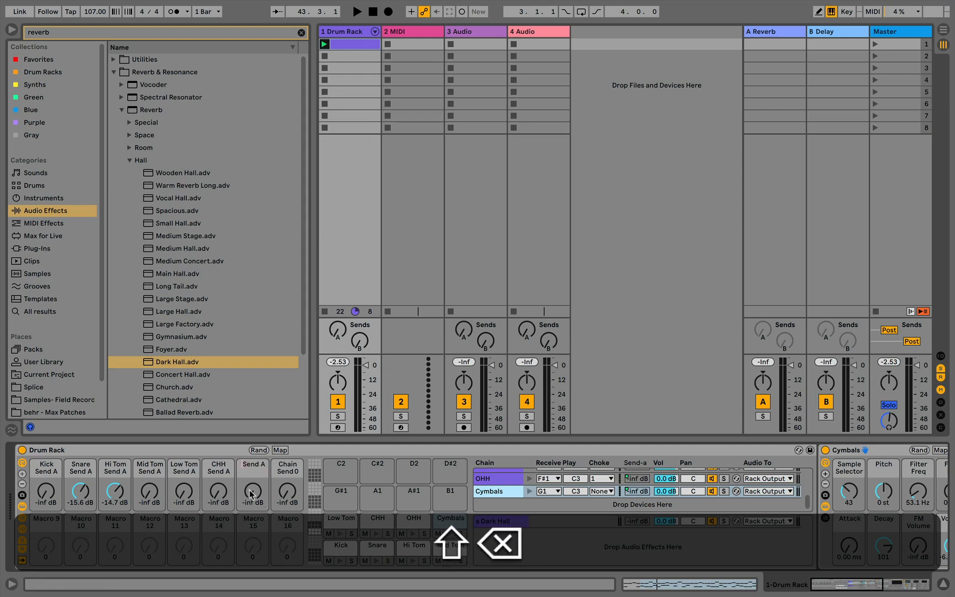
pyautogui.write('OHH')
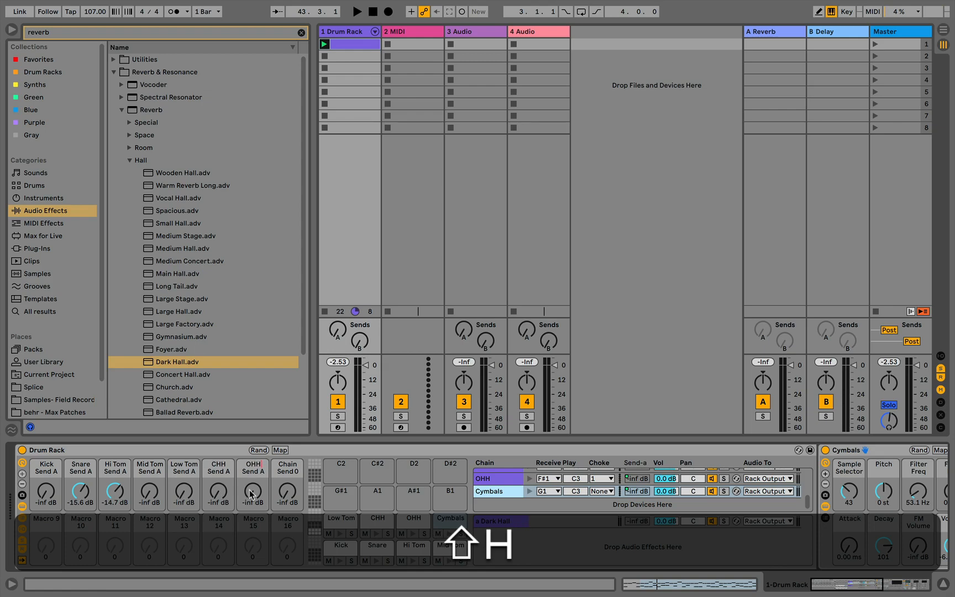
# Step: Rename the eighth macro of the Drum Rack to "Cymb Send A", reusing the copied macro name, and confirm it
pyautogui.press('shift+super+r')
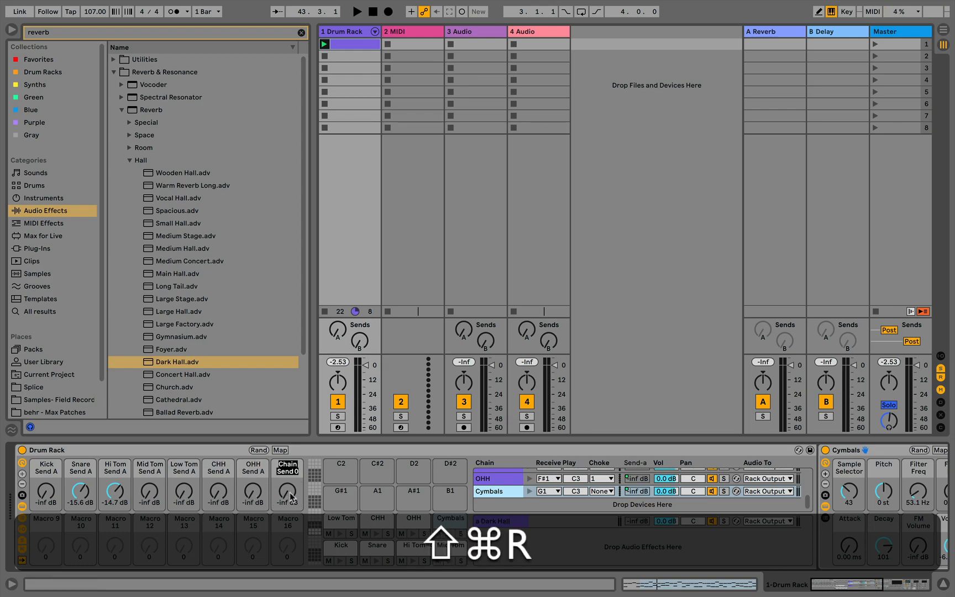
pyautogui.press('shift+super+v')
pyautogui.hotkey('shift', 'Right')
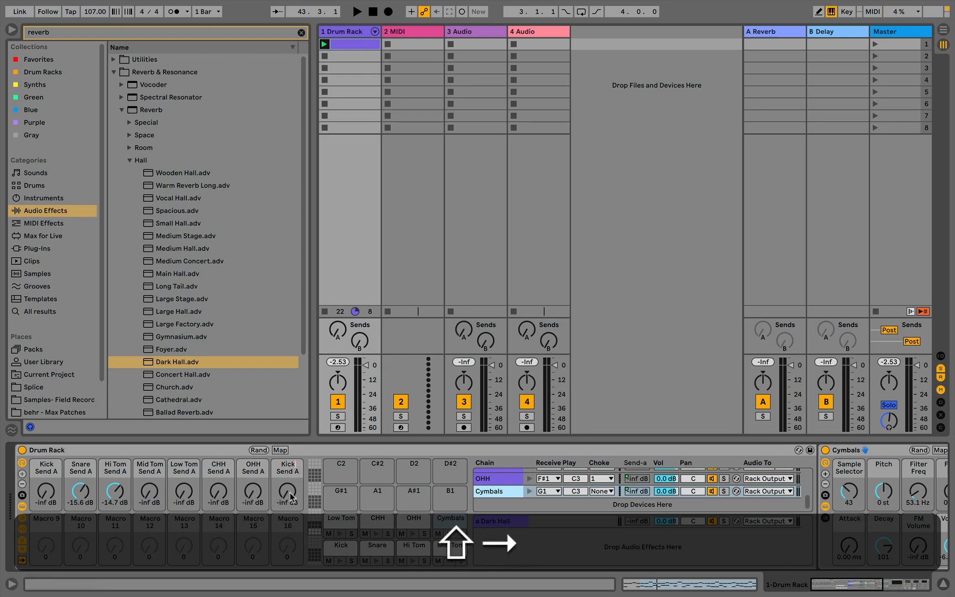
pyautogui.hotkey('shift', 'BackSpace')
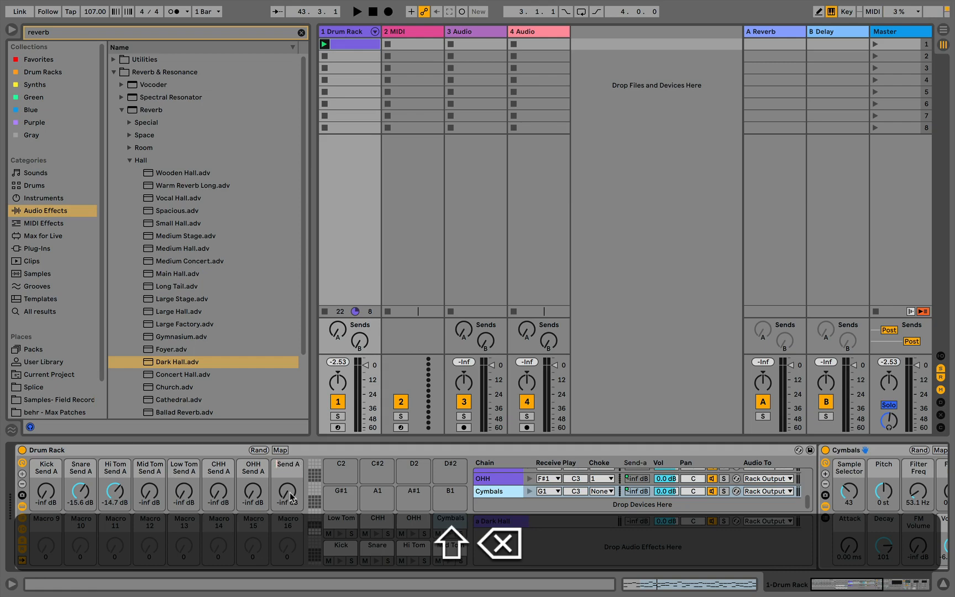
pyautogui.write('Cym ')
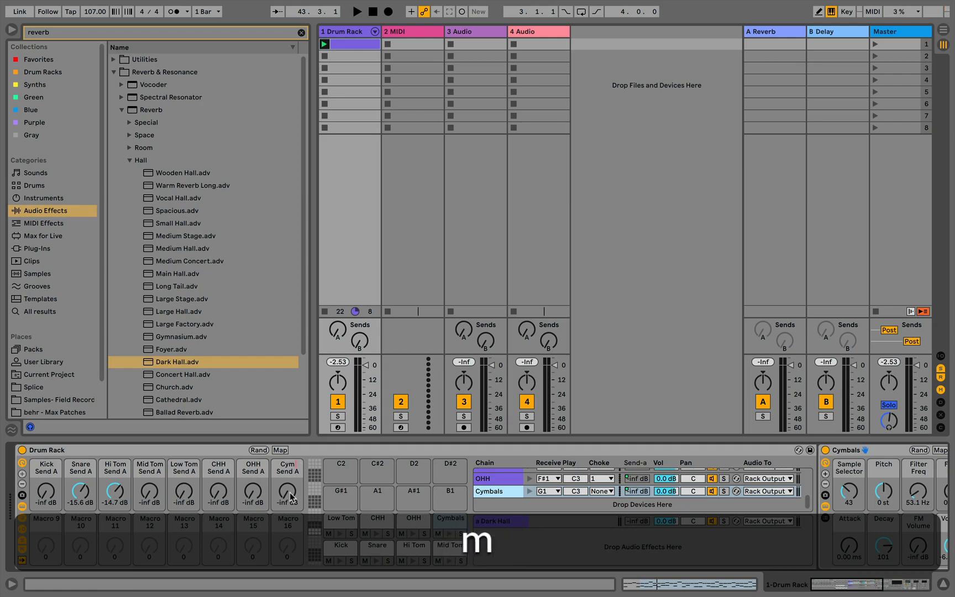
pyautogui.write('b')
pyautogui.press('Return')
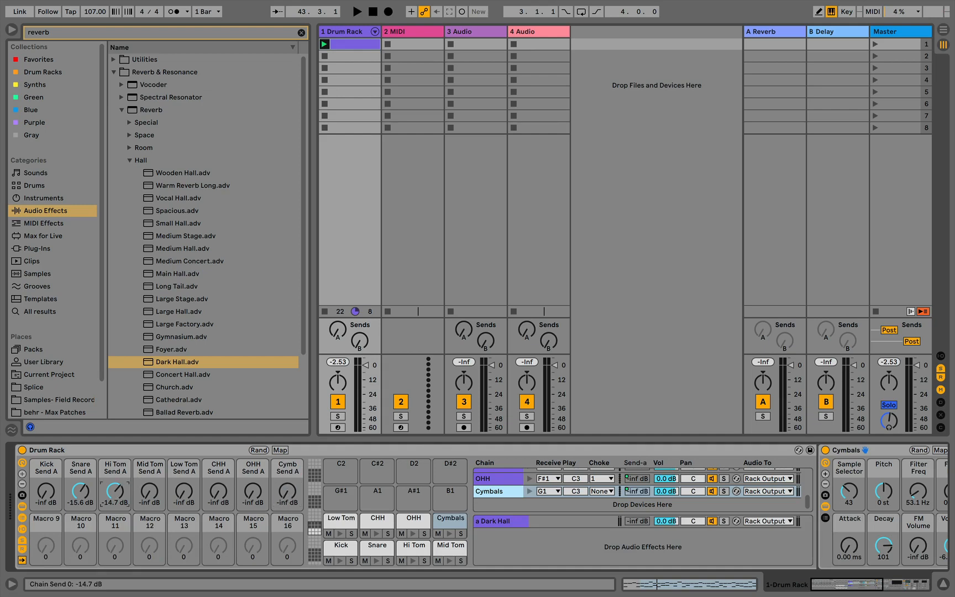
# Step: Reset the Hi Tom and Snare send macros to -inf dB and open the Dark Hall return chain's reverb device
pyautogui.doubleClick(117, 484)
pyautogui.doubleClick(87, 490)
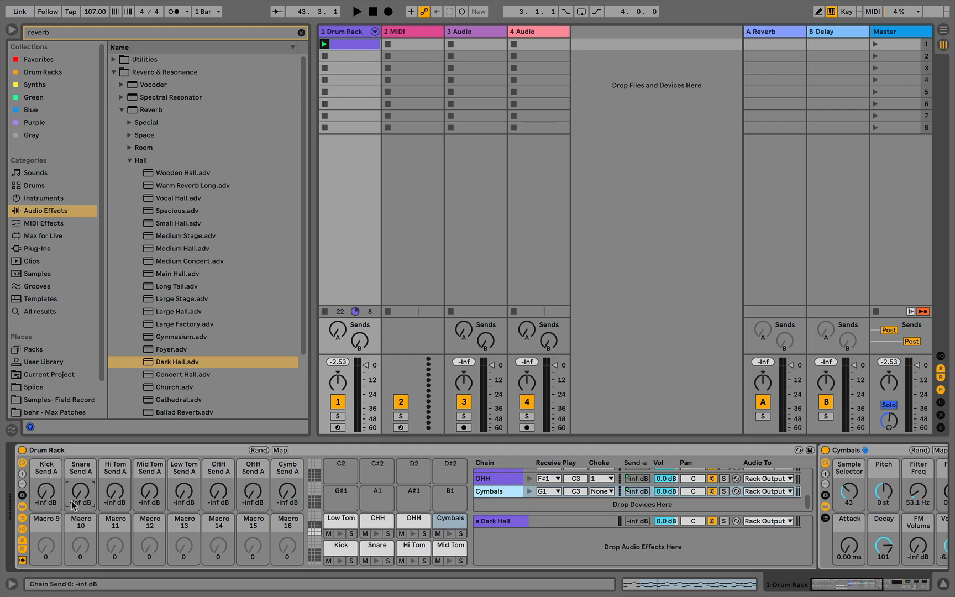
pyautogui.click(502, 525)
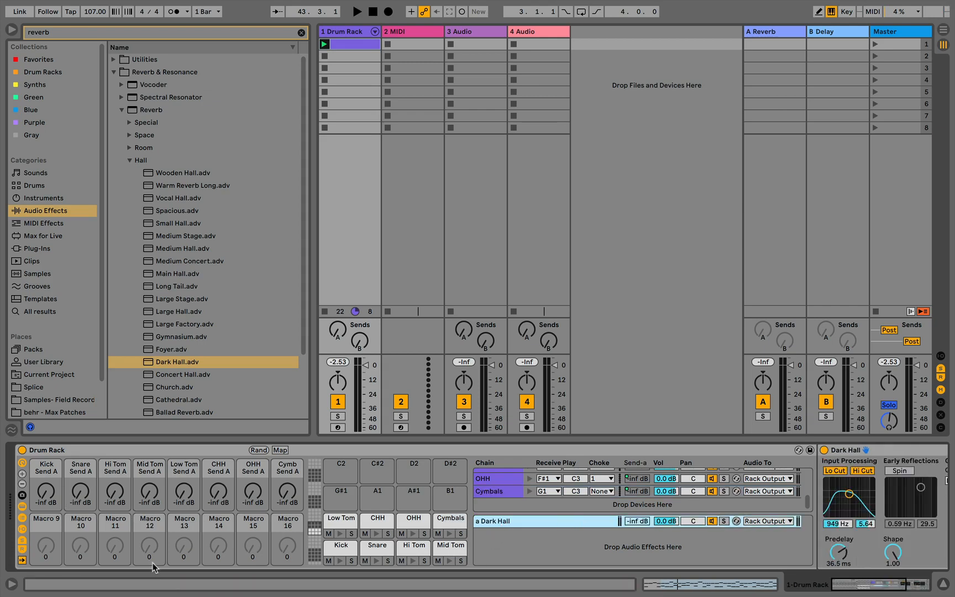
pyautogui.hscroll(5, 578, 522)
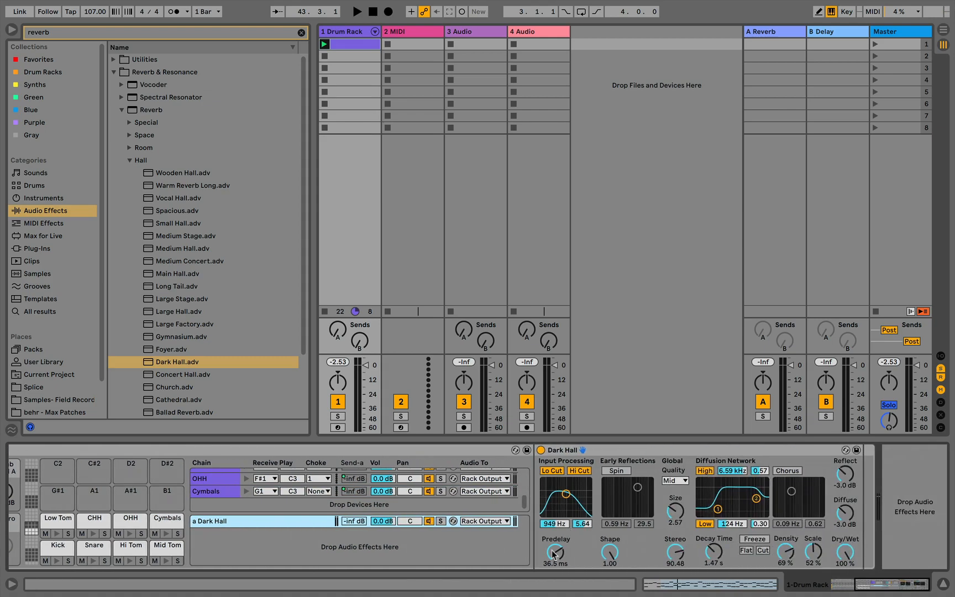
# Step: Try mapping the Dark Hall reverb's Dry/Wet to Macro 16, and undo the mapping
pyautogui.rightClick(848, 554)
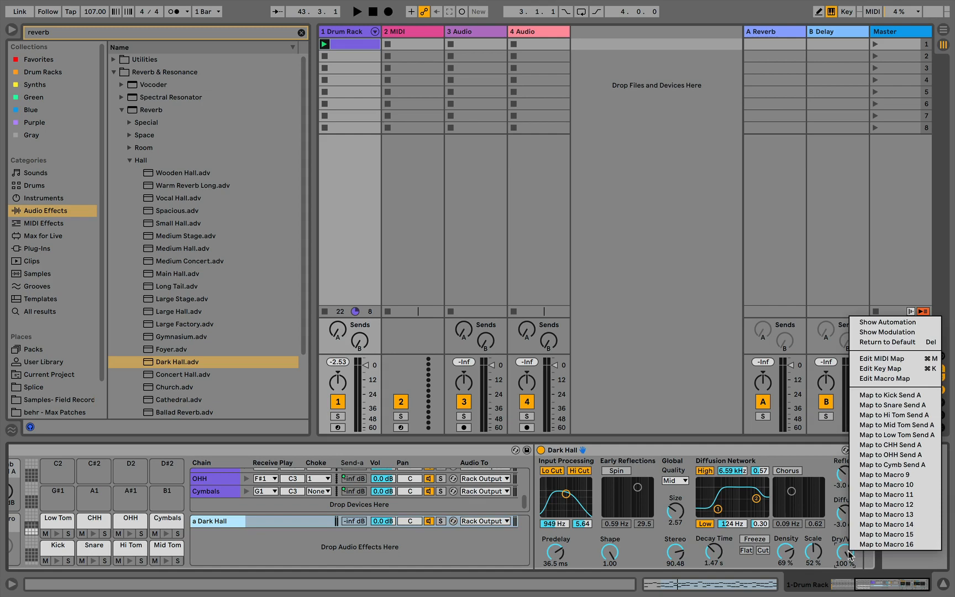
pyautogui.click(897, 545)
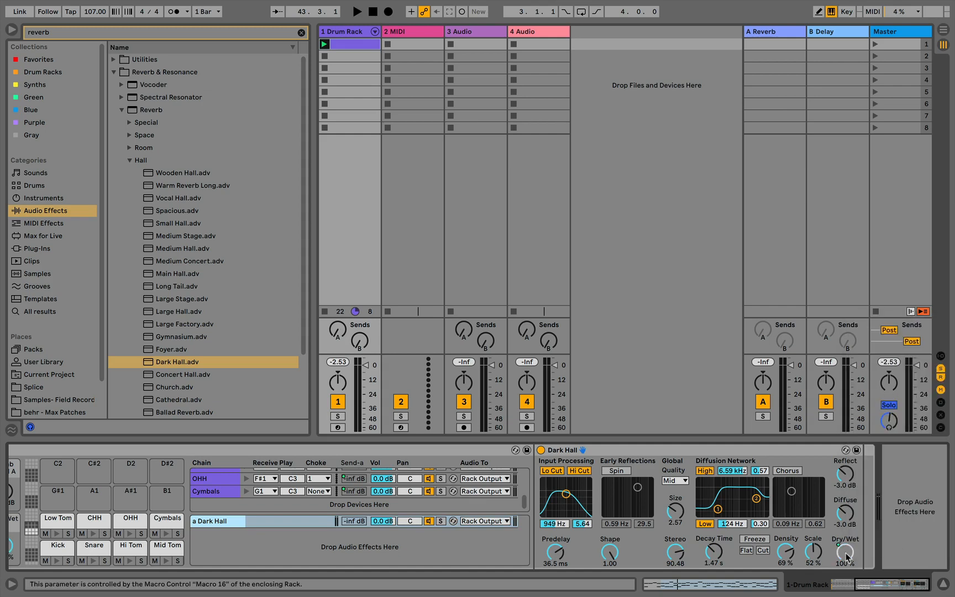
pyautogui.press('super+z')
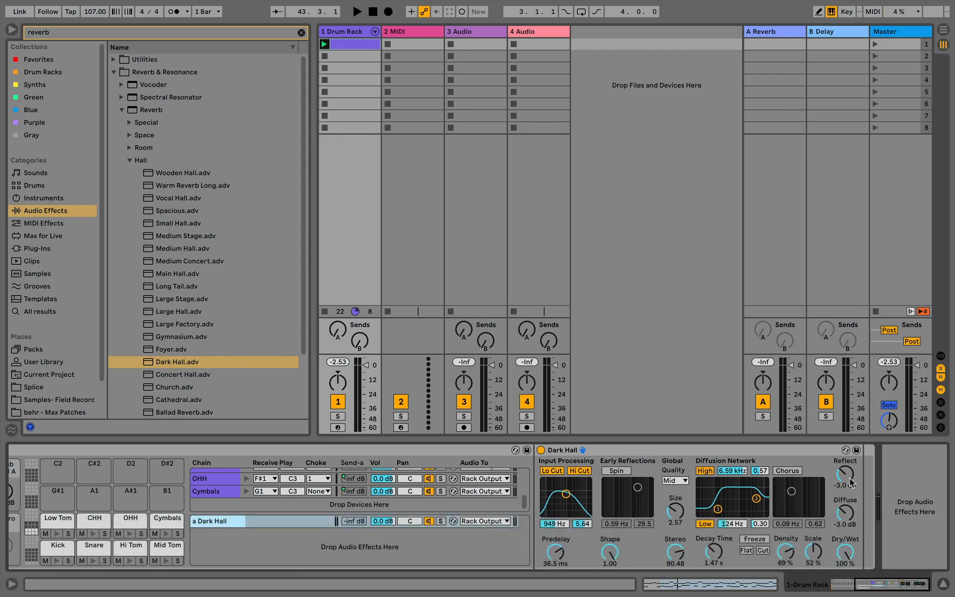
# Step: Map the Dark Hall reverb's Predelay, Shape and Size to Macros 9, 10 and 11 respectively
pyautogui.rightClick(556, 551)
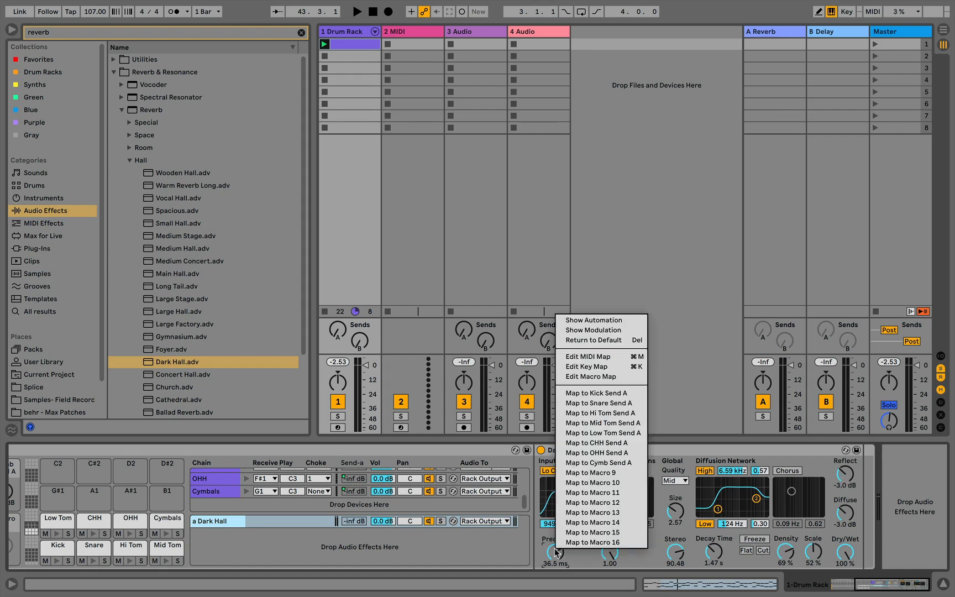
pyautogui.click(623, 474)
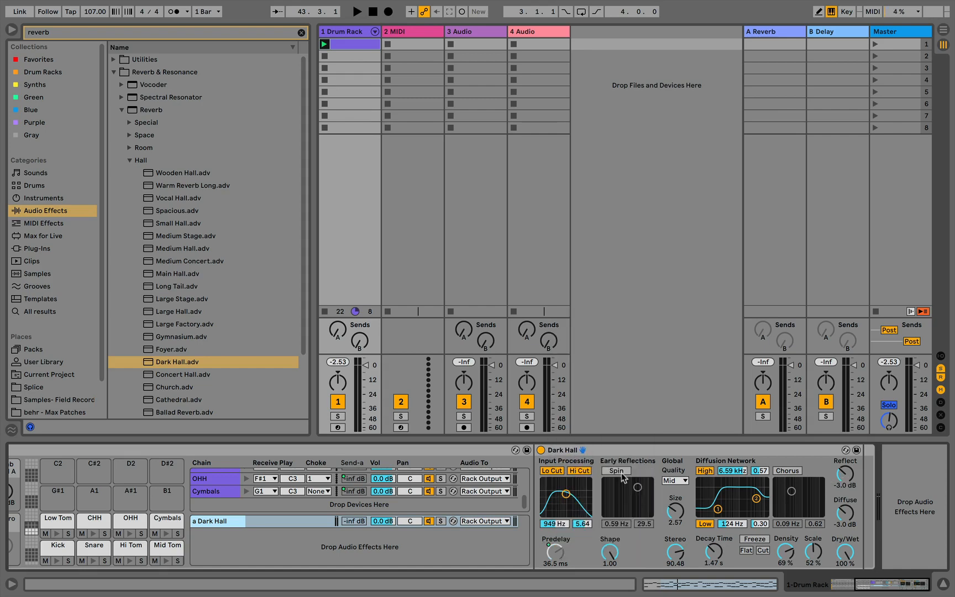
pyautogui.rightClick(611, 552)
pyautogui.click(669, 487)
pyautogui.rightClick(670, 511)
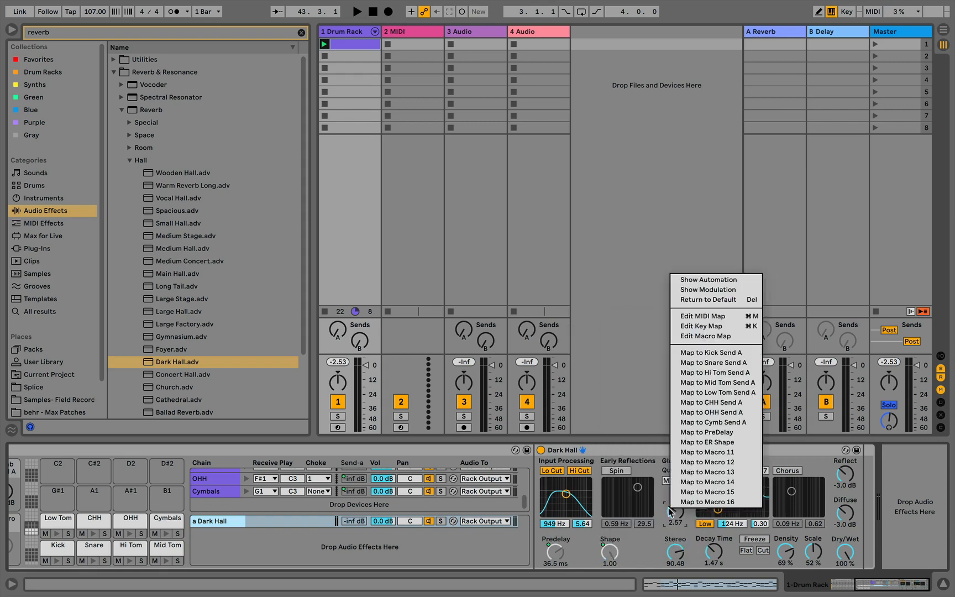
pyautogui.click(727, 453)
# Step: Map the Dark Hall reverb's Decay Time to Macro 12 and its input filter frequency to Macro 13
pyautogui.rightClick(715, 553)
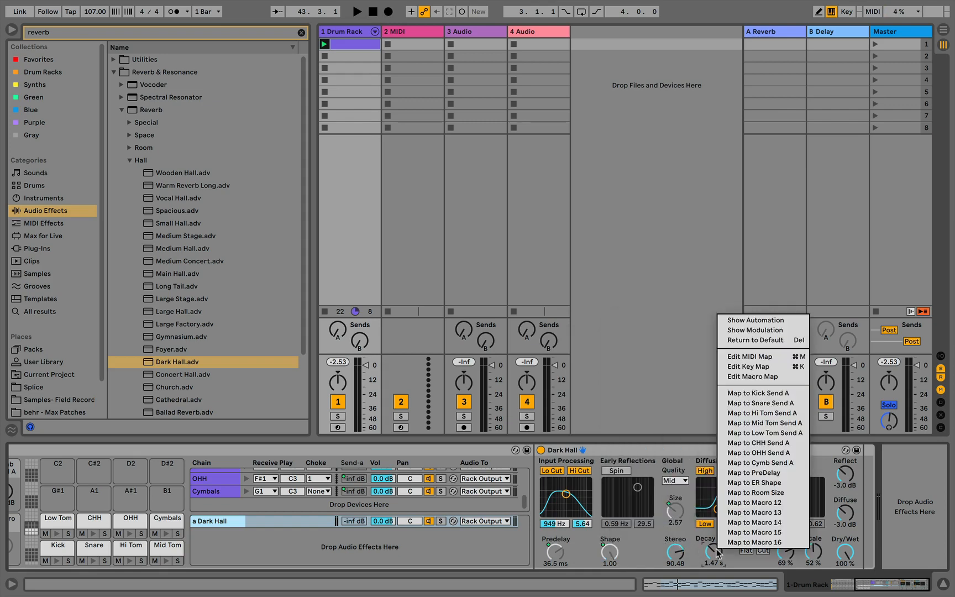
pyautogui.click(762, 503)
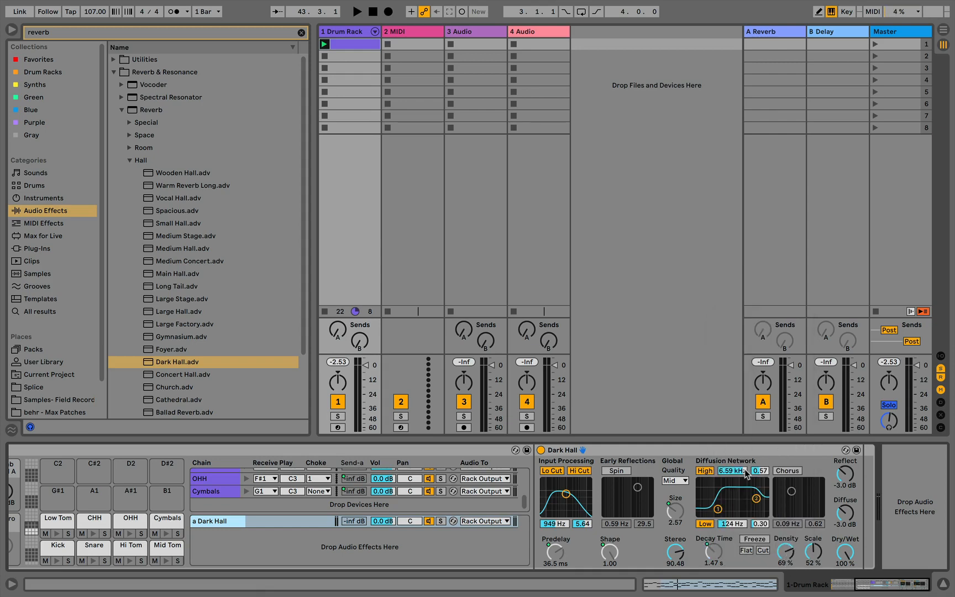
pyautogui.rightClick(557, 525)
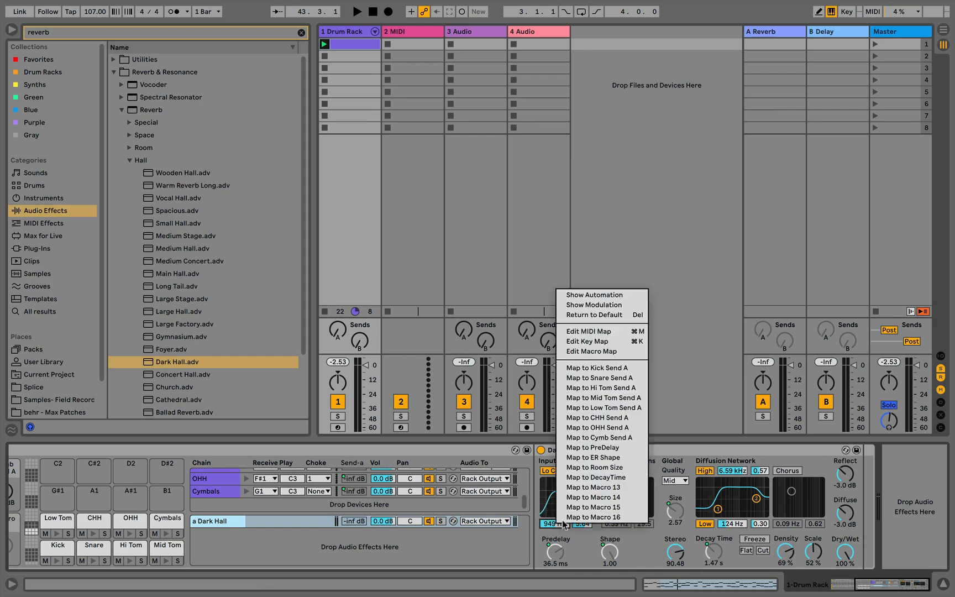
pyautogui.click(618, 489)
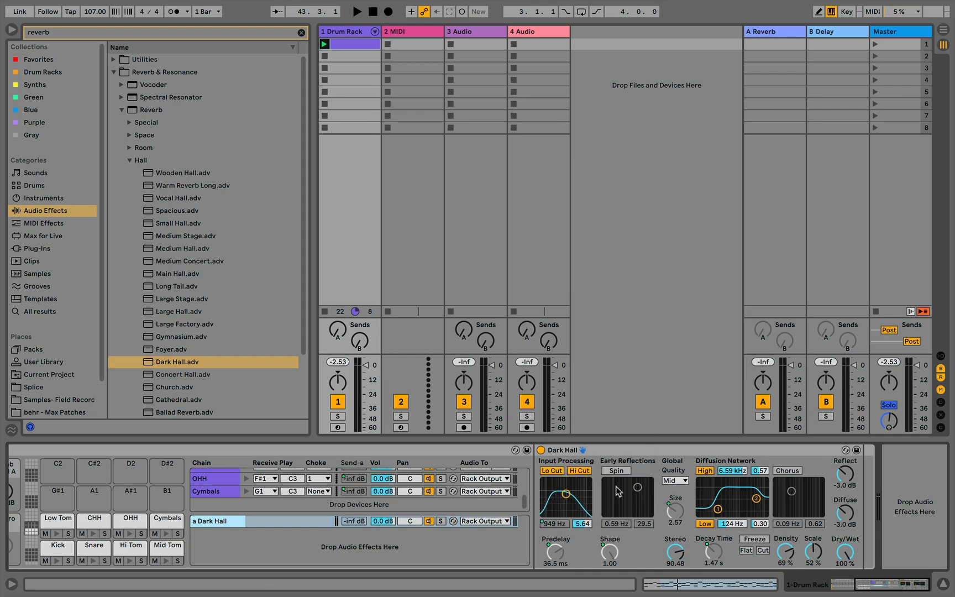
# Step: Map the Dark Hall reverb's Reflect level to Macro 14 and its Diffuse level to Macro 15
pyautogui.rightClick(846, 478)
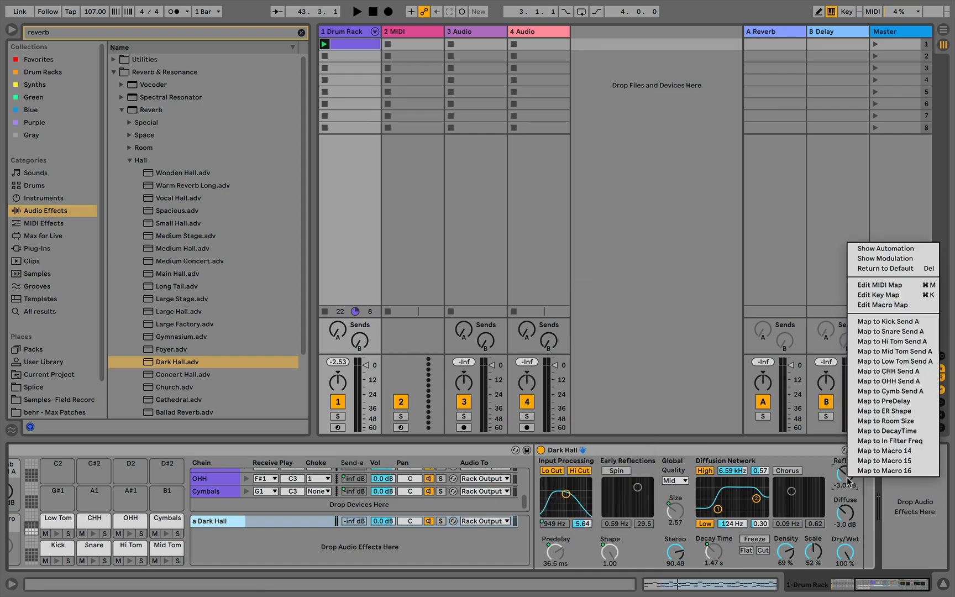
pyautogui.click(908, 451)
pyautogui.rightClick(845, 511)
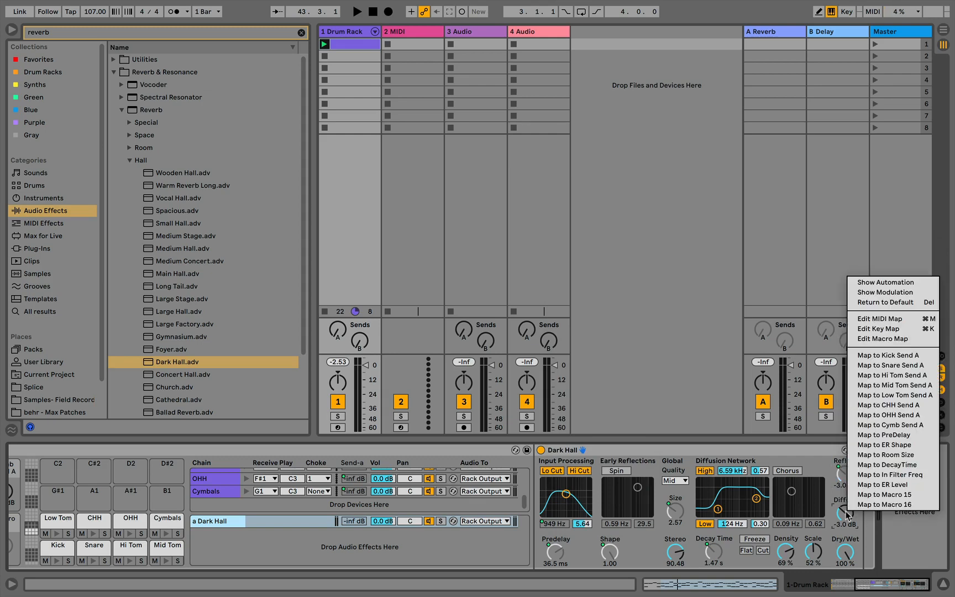
pyautogui.click(908, 494)
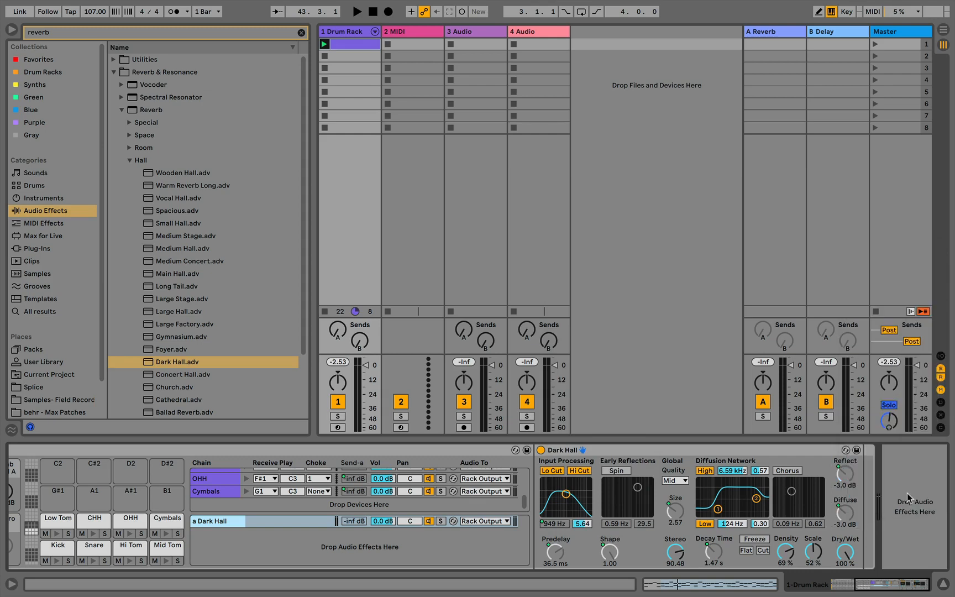
# Step: Map the Dark Hall reverb's Density to Macro 16
pyautogui.click(795, 471)
pyautogui.rightClick(789, 553)
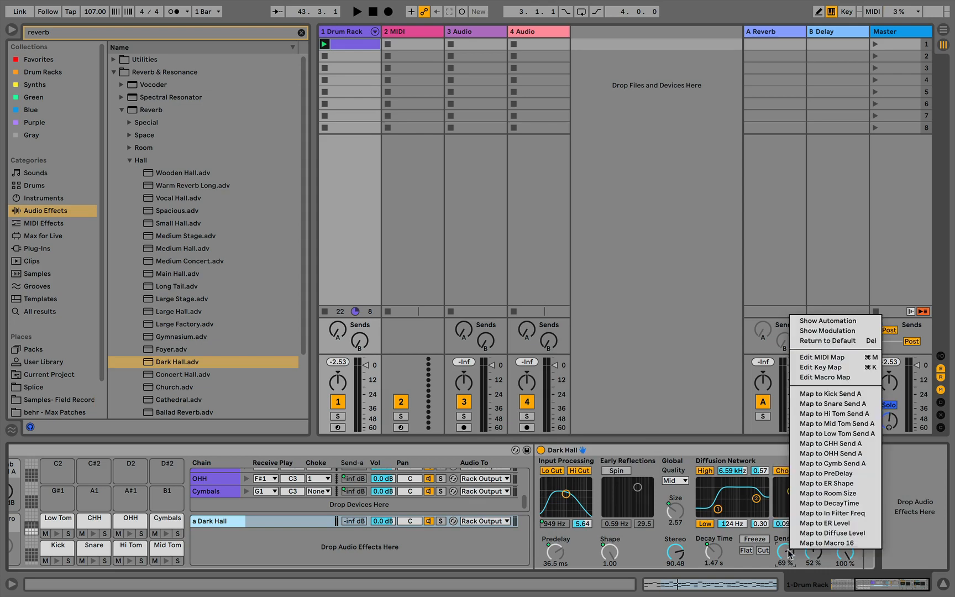
pyautogui.click(842, 542)
pyautogui.hscroll(-5, 284, 533)
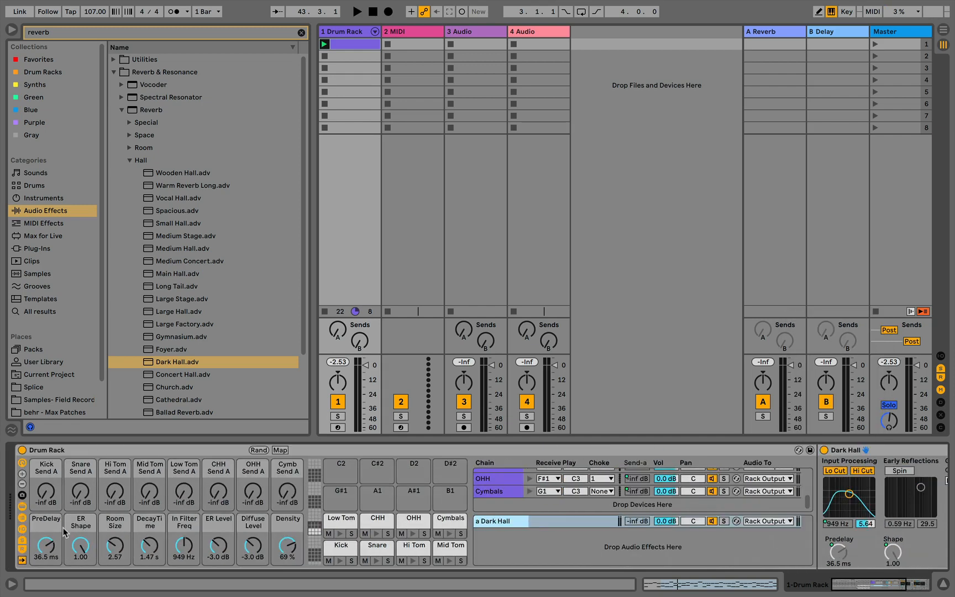
# Step: Start playback, raise the Snare Send A macro to 0.0 dB and set the Density macro to 96 %
pyautogui.press('space')
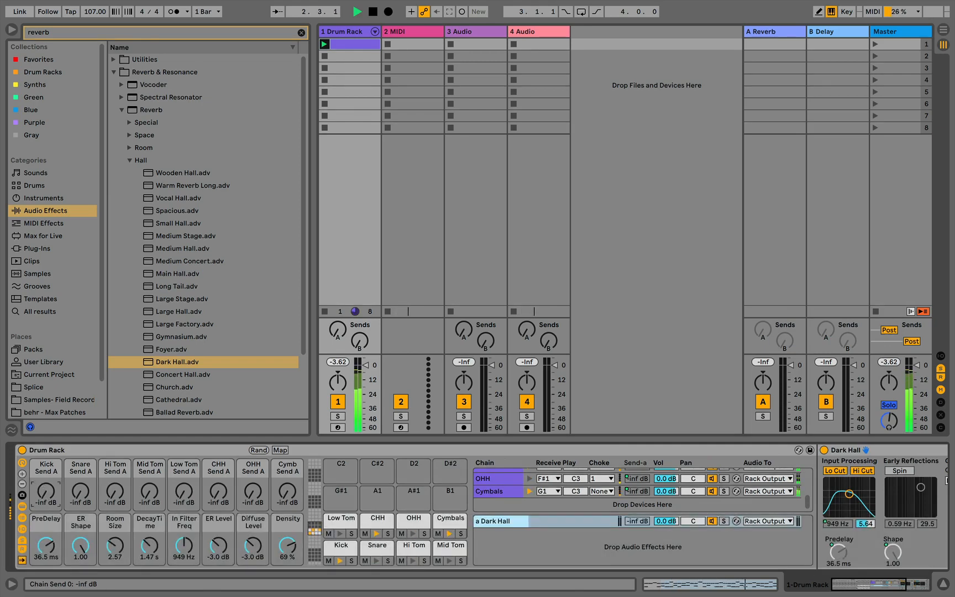
pyautogui.moveTo(81, 491); pyautogui.dragTo(81, 450)
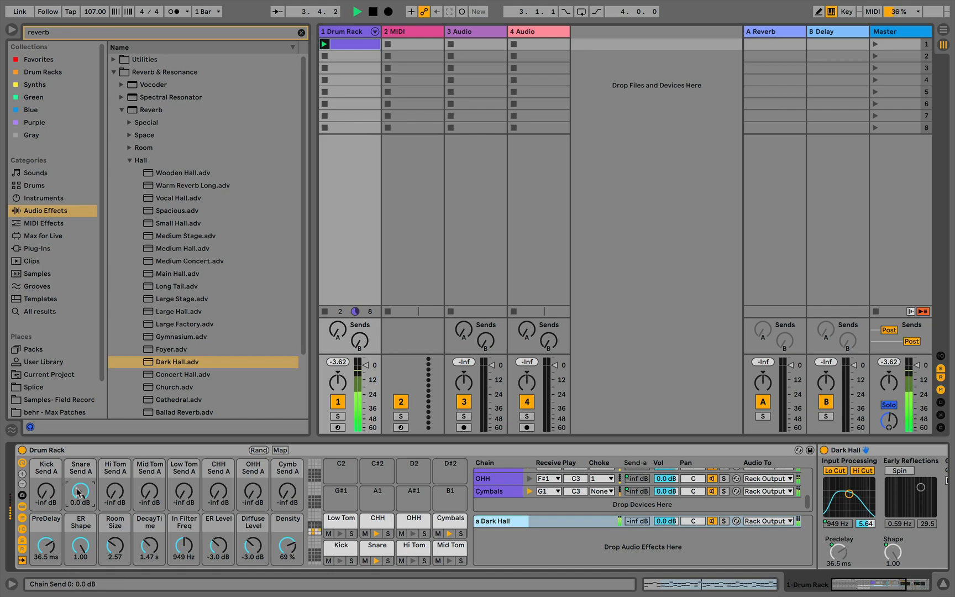
pyautogui.click(275, 537)
pyautogui.moveTo(288, 546); pyautogui.dragTo(253, 514)
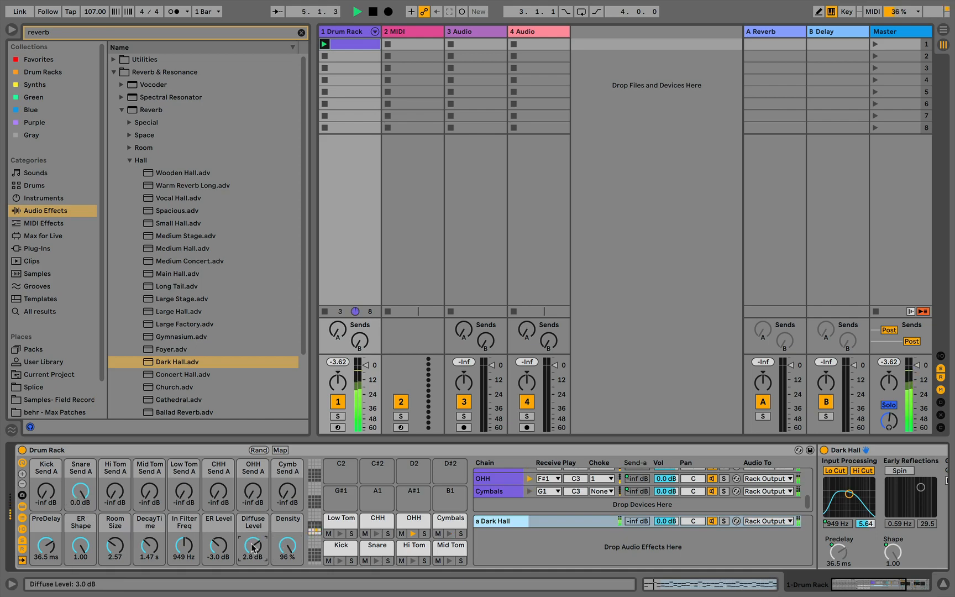
# Step: Set ER Level to 4.8 dB, DecayTime to 4.24 s and In Filter Freq to 1.02 kHz, and raise the three tom sends to about 0 dB
pyautogui.moveTo(218, 546); pyautogui.dragTo(251, 572)
pyautogui.moveTo(185, 546); pyautogui.dragTo(149, 553)
pyautogui.click(149, 546)
pyautogui.moveTo(83, 500); pyautogui.dragTo(149, 486)
pyautogui.moveTo(184, 495); pyautogui.dragTo(184, 475)
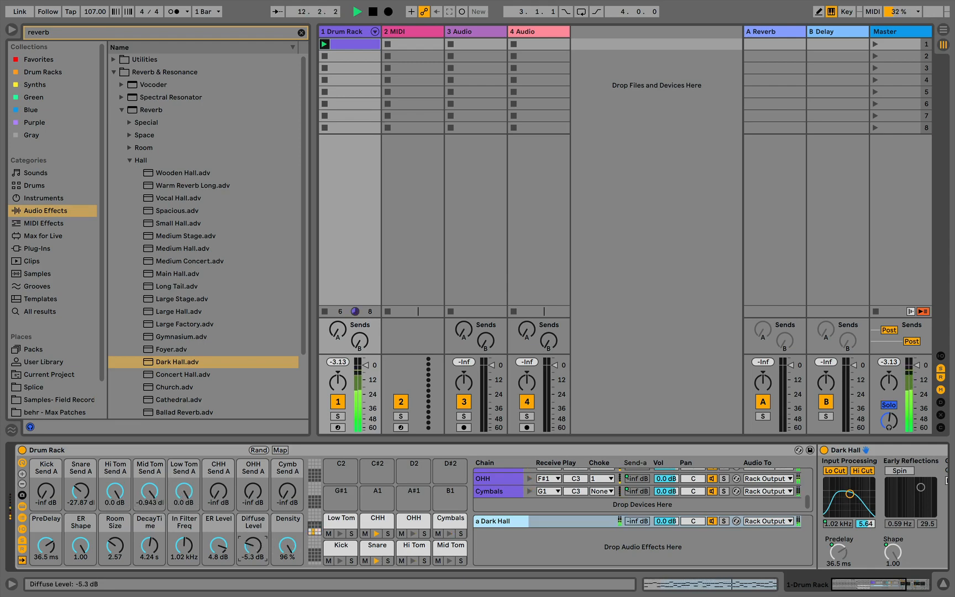
# Step: Set the macros Diffuse Level to 0.4 dB, In Filter Freq to 3.90 kHz, Room Size to 9.05 and DecayTime to 1.15 s
pyautogui.moveTo(253, 553); pyautogui.dragTo(252, 549)
pyautogui.moveTo(188, 550); pyautogui.dragTo(116, 525)
pyautogui.click(149, 547)
pyautogui.click(51, 546)
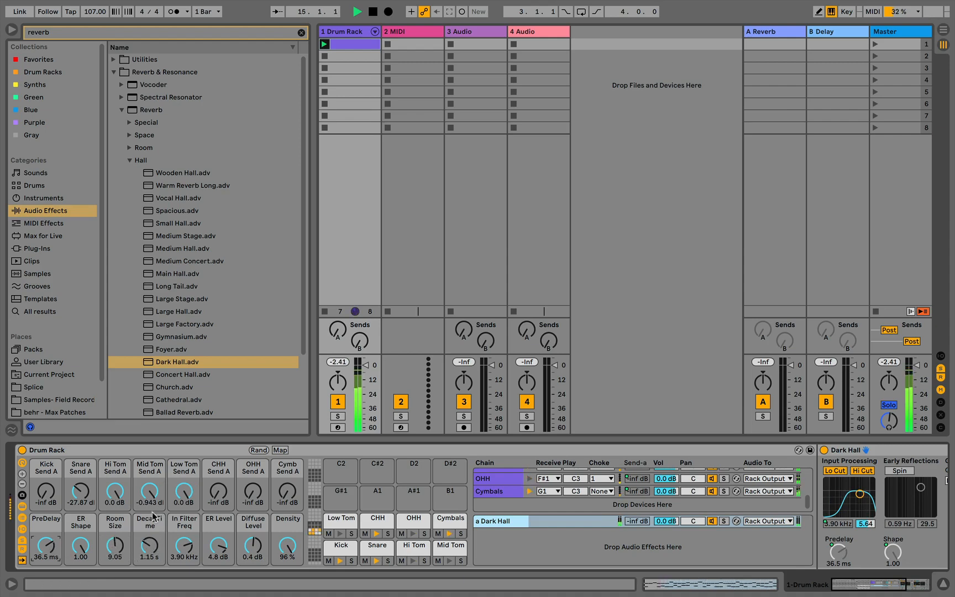
# Step: Raise the CHH and Cymb Send A macros to 0.0 dB and the OHH Send A macro to about -2.5 dB
pyautogui.moveTo(218, 500); pyautogui.dragTo(217, 497)
pyautogui.moveTo(218, 493); pyautogui.dragTo(218, 458)
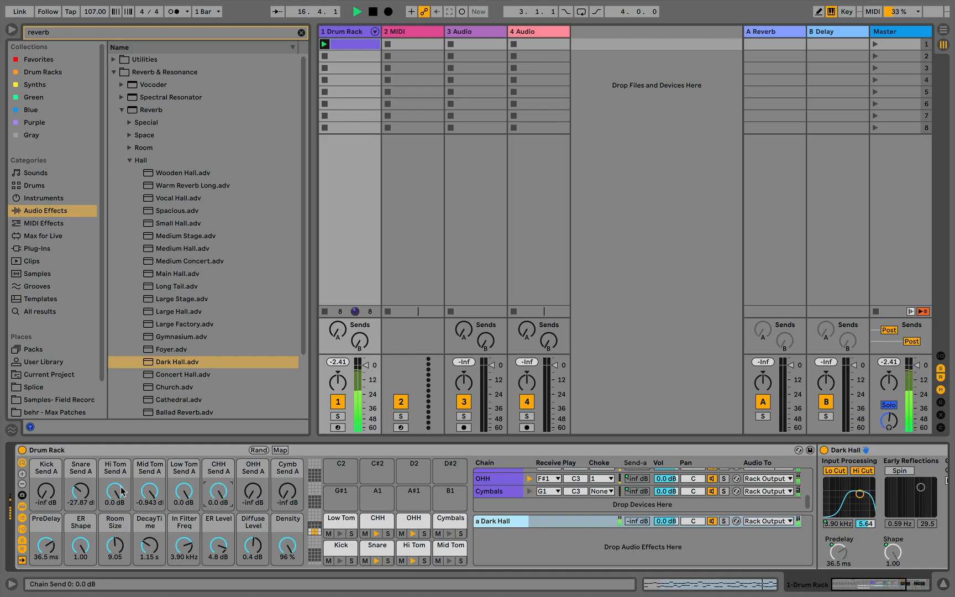
pyautogui.moveTo(263, 490); pyautogui.dragTo(285, 458)
# Step: Set the macros Diffuse Level to 6.0 dB, ER Level to -2.4 dB, In Filter Freq to 422 Hz and DecayTime to 1.65 s
pyautogui.moveTo(252, 549); pyautogui.dragTo(217, 559)
pyautogui.moveTo(184, 546); pyautogui.dragTo(149, 560)
# Step: Lower the snare, tom, hi-hat and cymbal Send A macros to -inf dB and stop playback
pyautogui.moveTo(115, 491); pyautogui.dragTo(183, 500)
pyautogui.moveTo(74, 487); pyautogui.dragTo(74, 501)
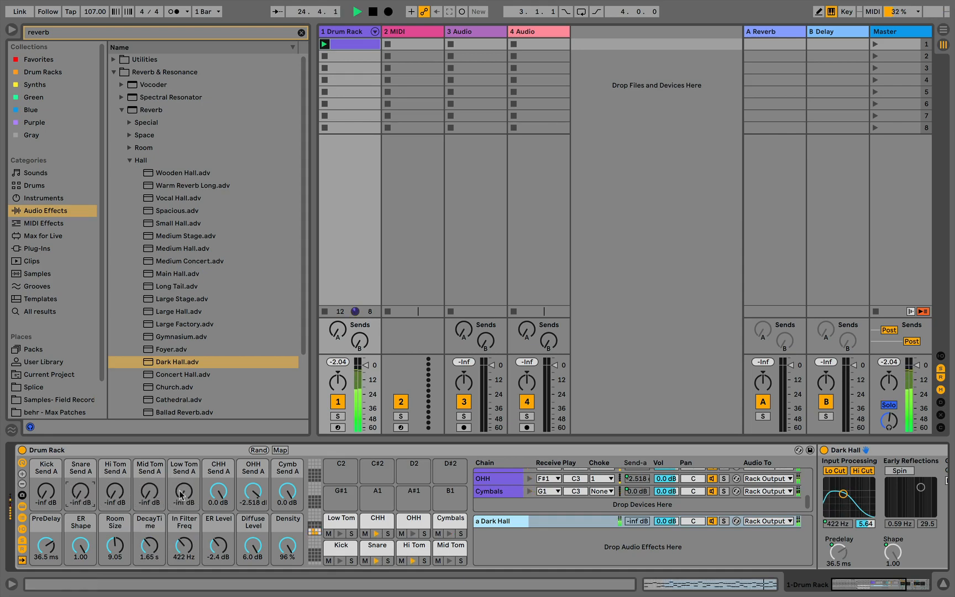
pyautogui.moveTo(219, 489); pyautogui.dragTo(292, 500)
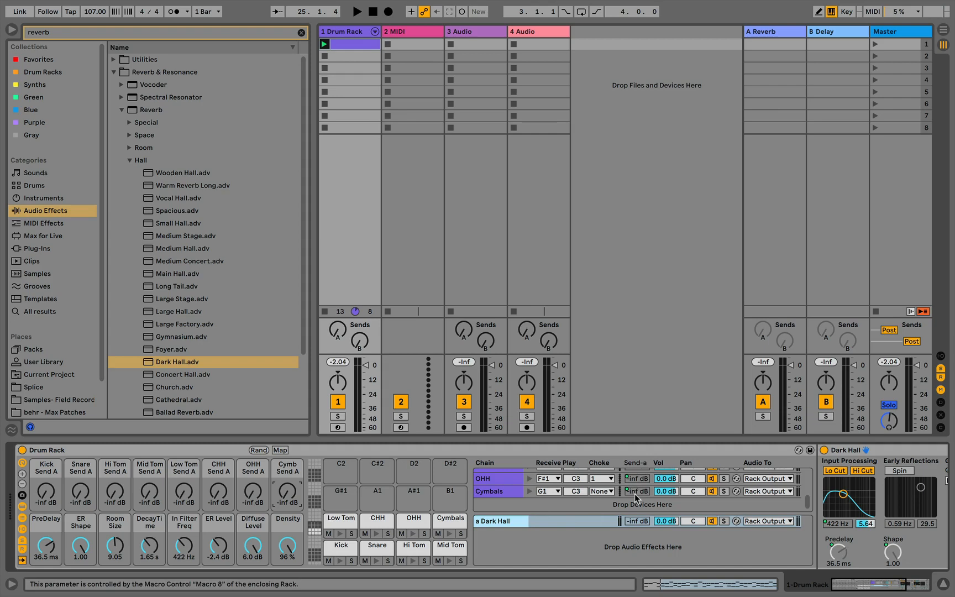
# Step: Unfold the Drum Rack track's chains in the session mixer and hide the browser
pyautogui.scroll(3, 635, 493)
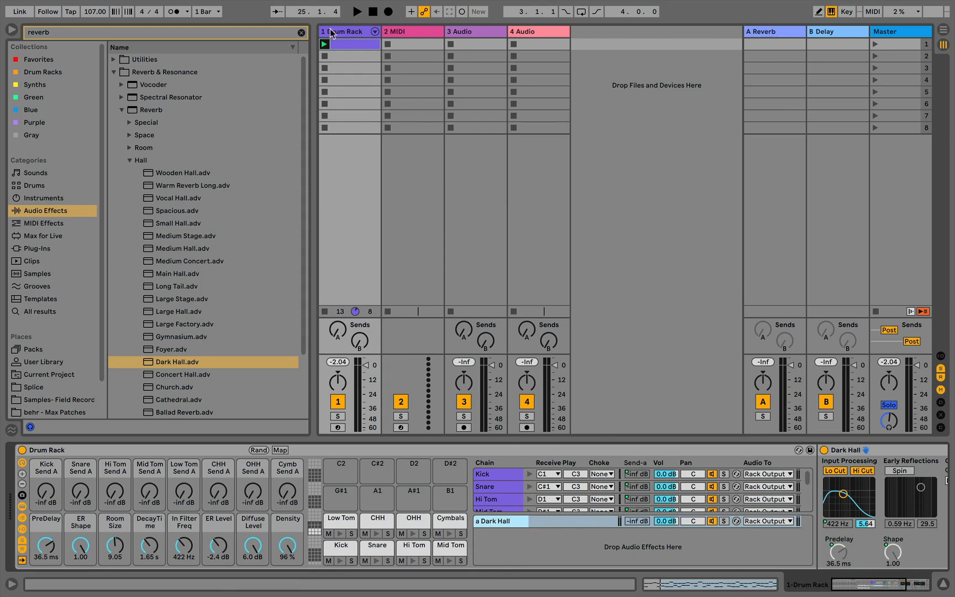
pyautogui.click(374, 32)
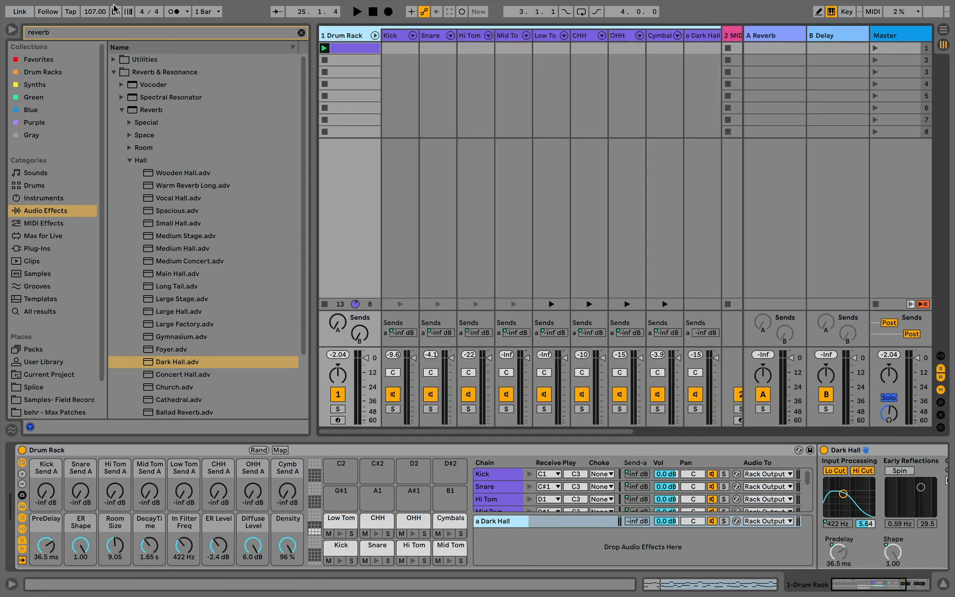
pyautogui.click(11, 28)
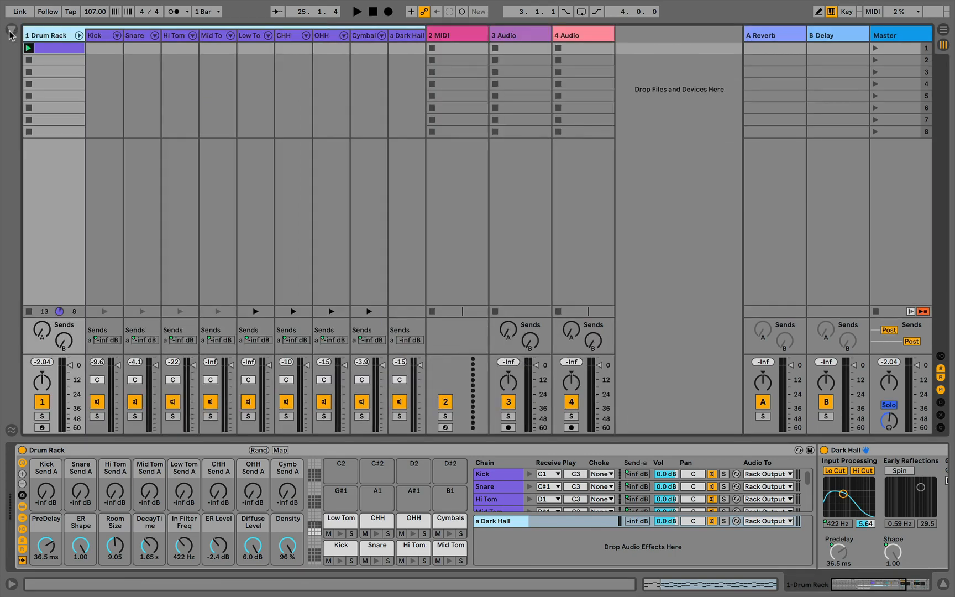
# Step: Unfold the Kick chain to inspect its nested Kick instrument, and fold the chain again
pyautogui.click(116, 40)
pyautogui.click(135, 40)
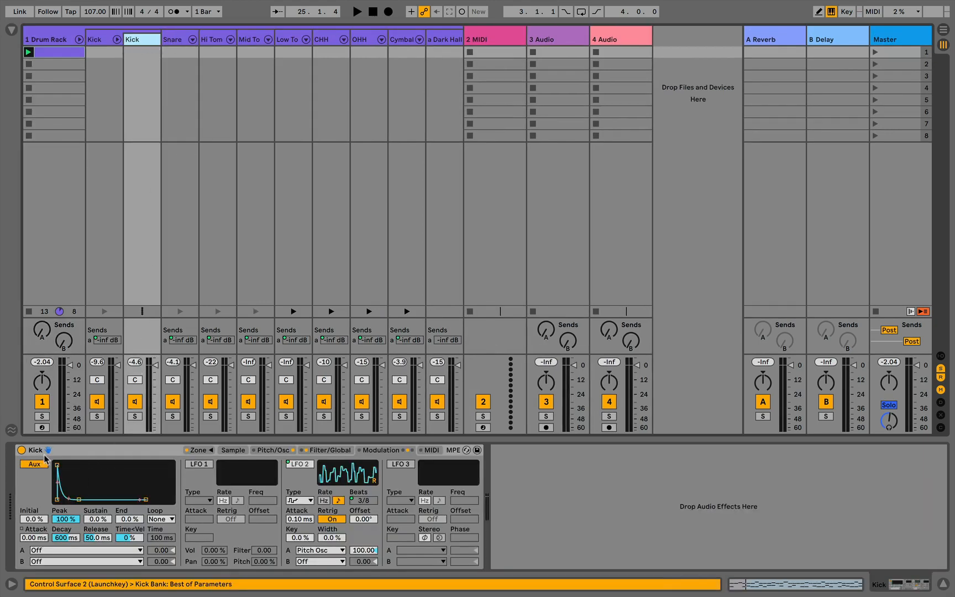
pyautogui.click(128, 450)
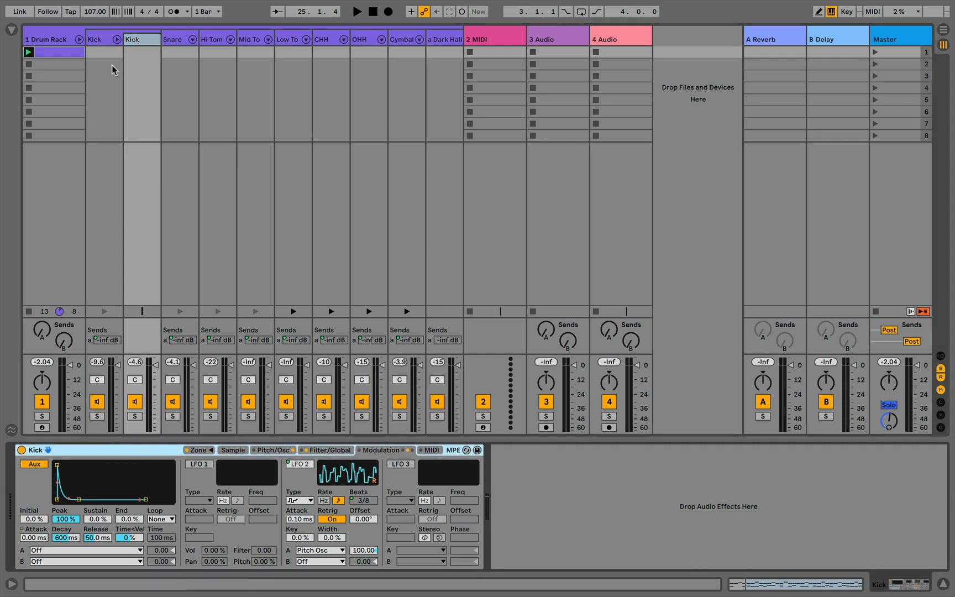
pyautogui.click(100, 51)
pyautogui.click(117, 39)
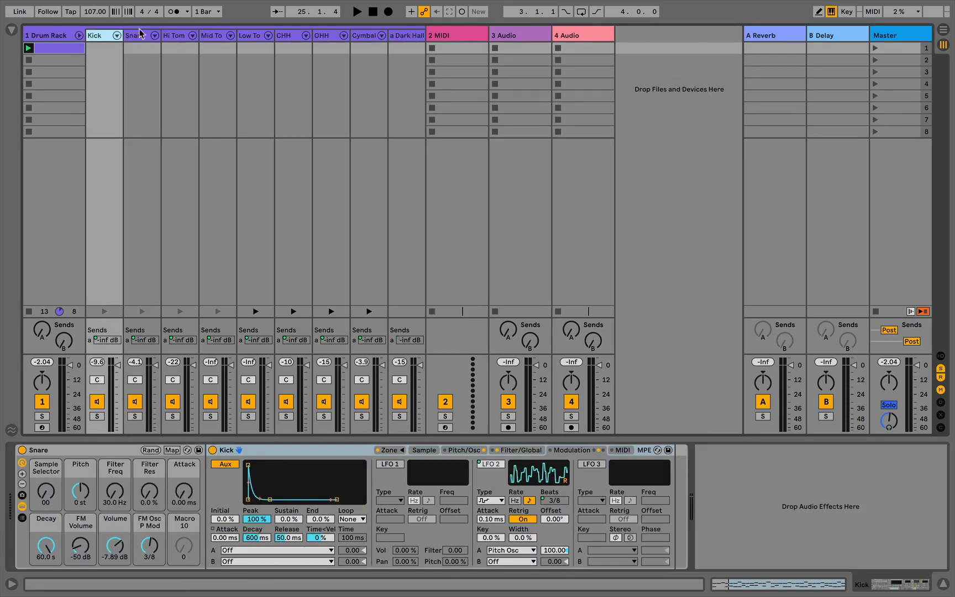
# Step: Inspect the devices of the Snare, Hi Tom and Mid Tom chains one after another
pyautogui.click(138, 36)
pyautogui.click(166, 36)
pyautogui.click(203, 36)
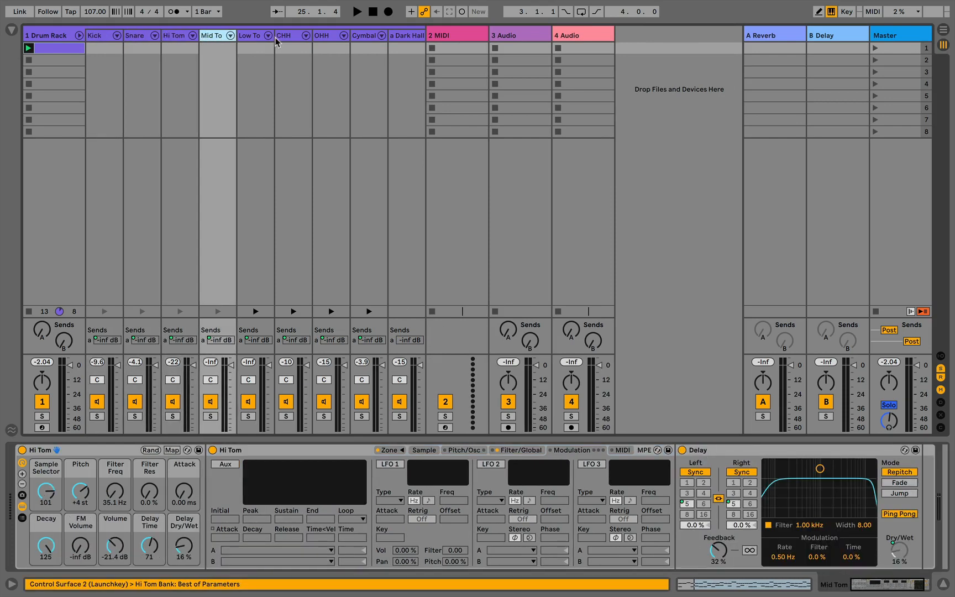
# Step: Inspect the Dark Hall return chain's reverb device and mixer strip, and reselect the Drum Rack track
pyautogui.click(407, 40)
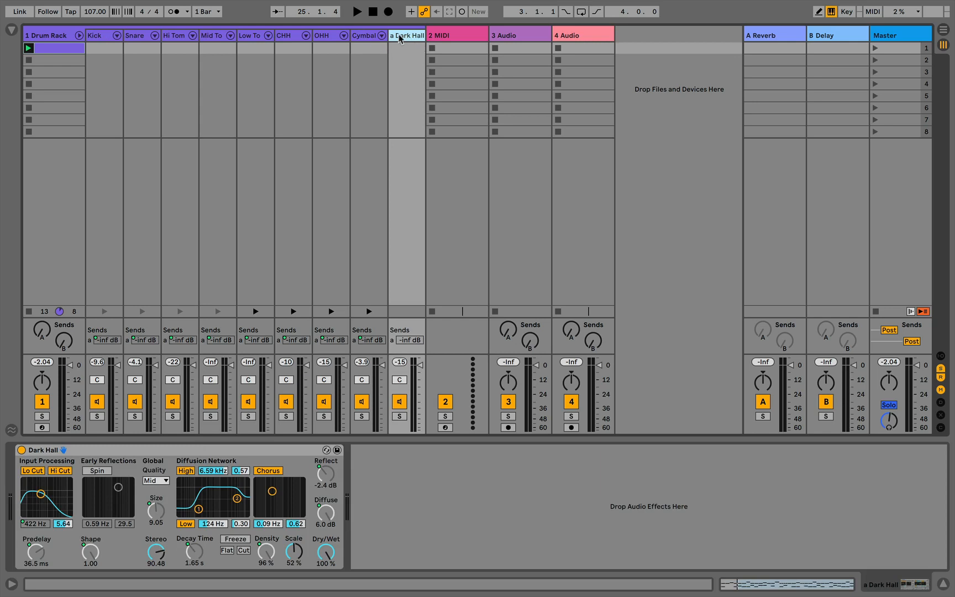
pyautogui.click(81, 457)
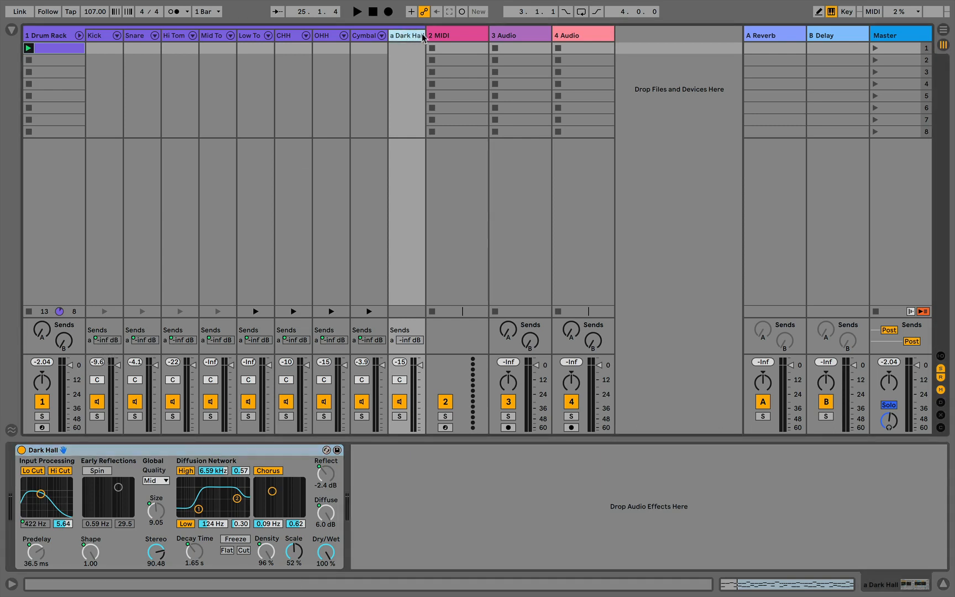
pyautogui.moveTo(425, 36)
pyautogui.mouseDown()
pyautogui.moveTo(500, 37)
pyautogui.moveTo(423, 43)
pyautogui.mouseUp()
pyautogui.moveTo(418, 365)
pyautogui.mouseDown()
pyautogui.moveTo(417, 414)
pyautogui.moveTo(417, 365)
pyautogui.mouseUp()
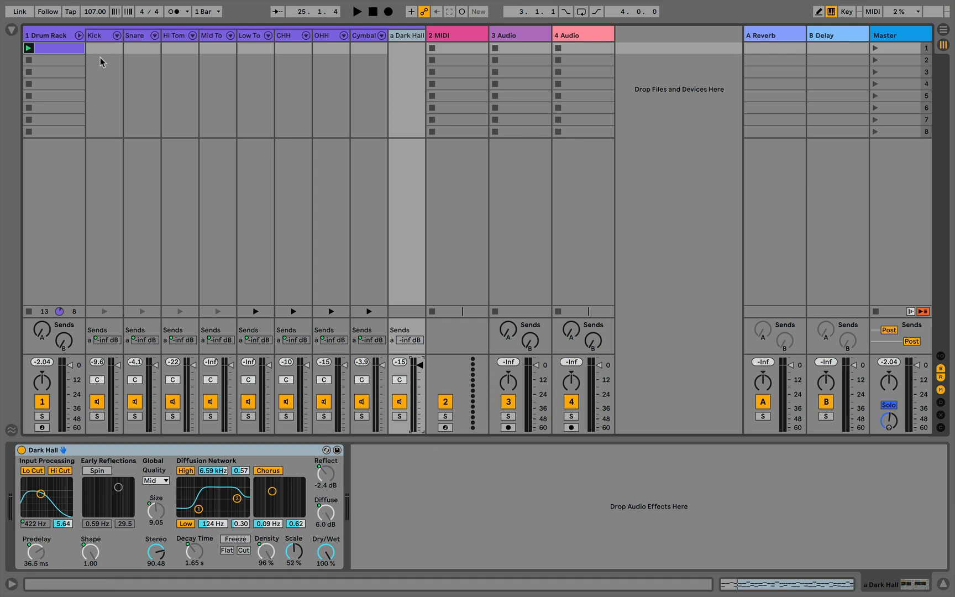
pyautogui.click(58, 35)
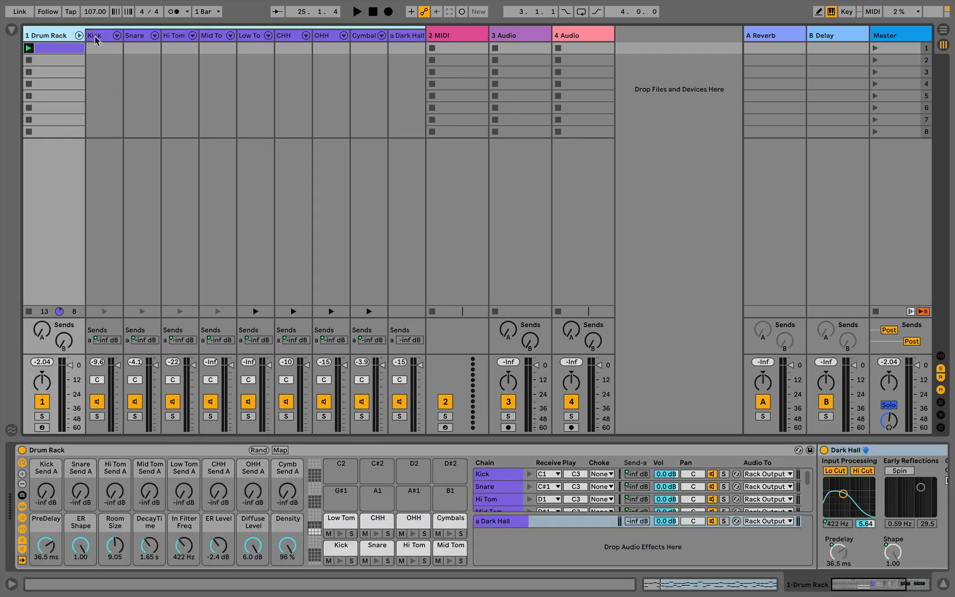